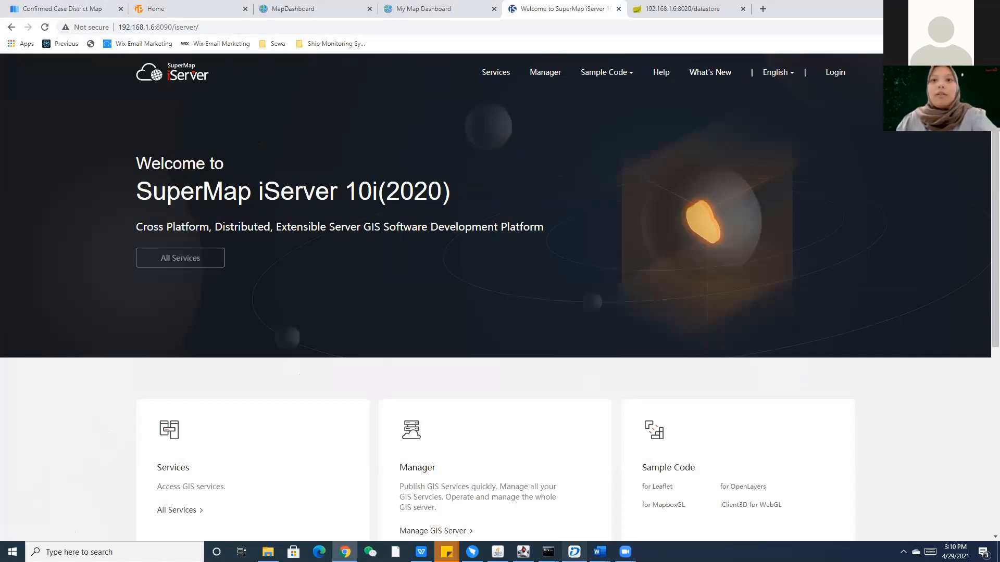
# Switch between iDesktop and the iServer welcome page, then minimize Chrome to reveal iDesktop's start page.
pyautogui.click(574, 552)
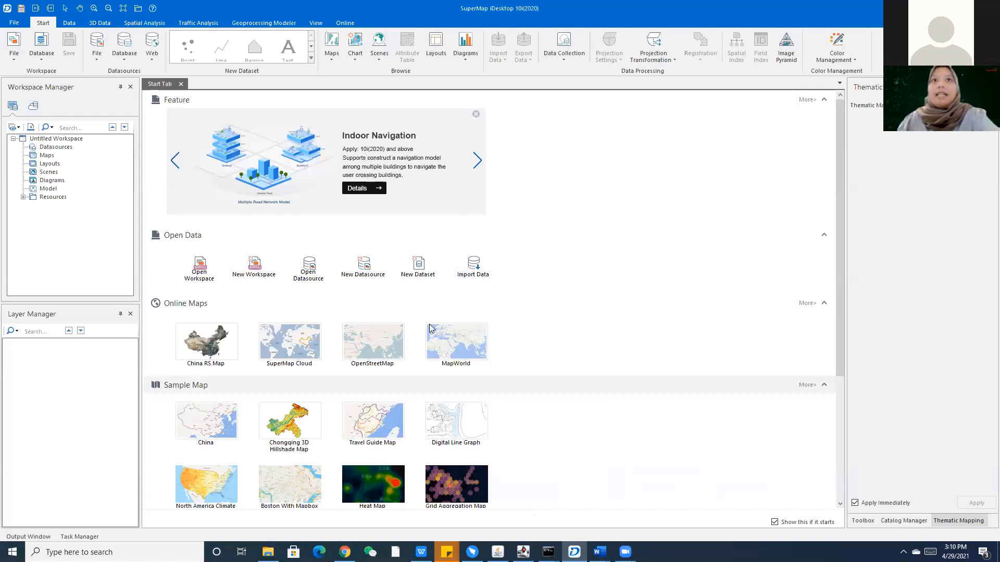
pyautogui.click(345, 552)
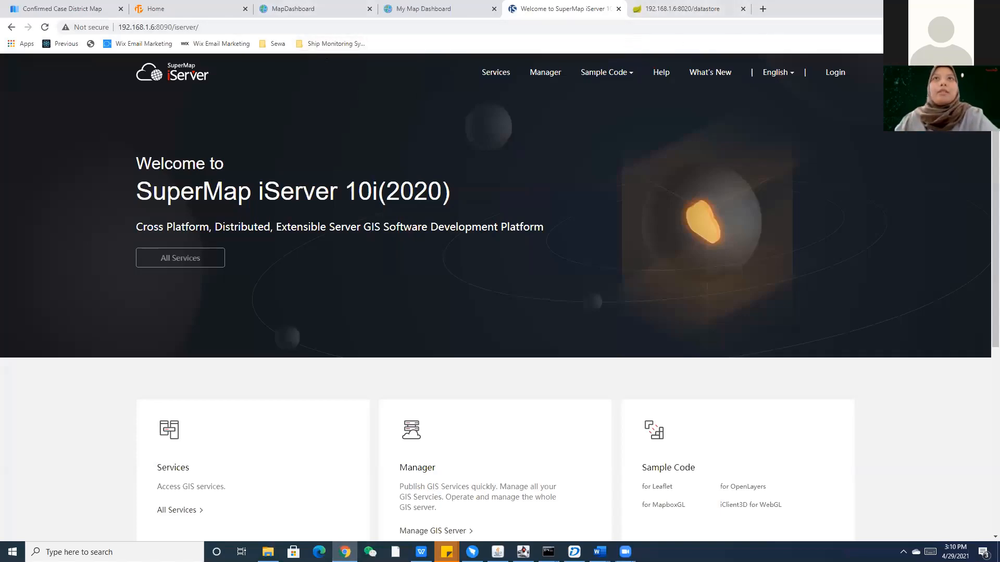
pyautogui.click(925, 7)
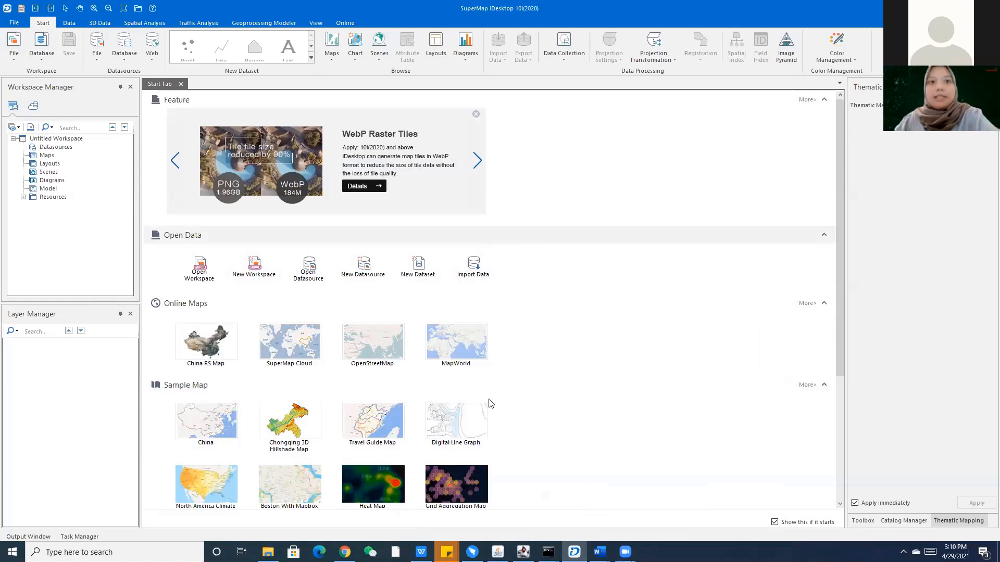
# Bring up the iPortal, iServer and DataStore server consoles and arrange them around the screen.
pyautogui.moveTo(548, 552)
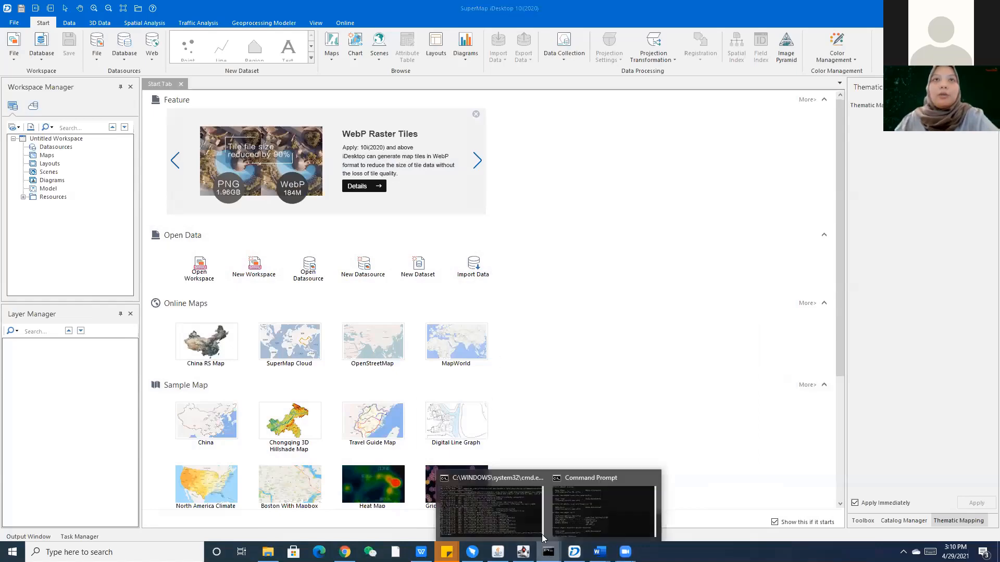
pyautogui.click(489, 505)
pyautogui.click(482, 359)
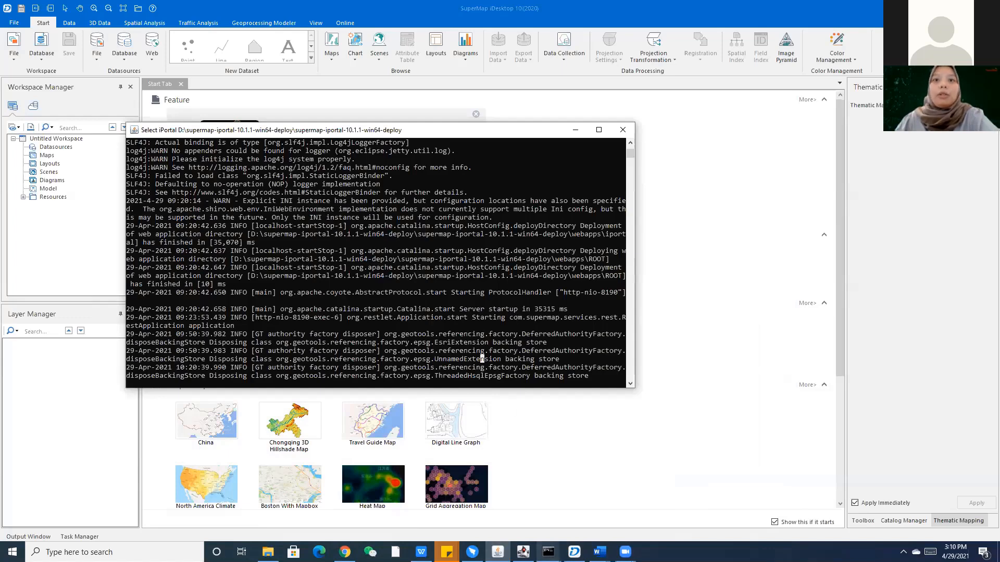
pyautogui.moveTo(548, 552)
pyautogui.click(529, 514)
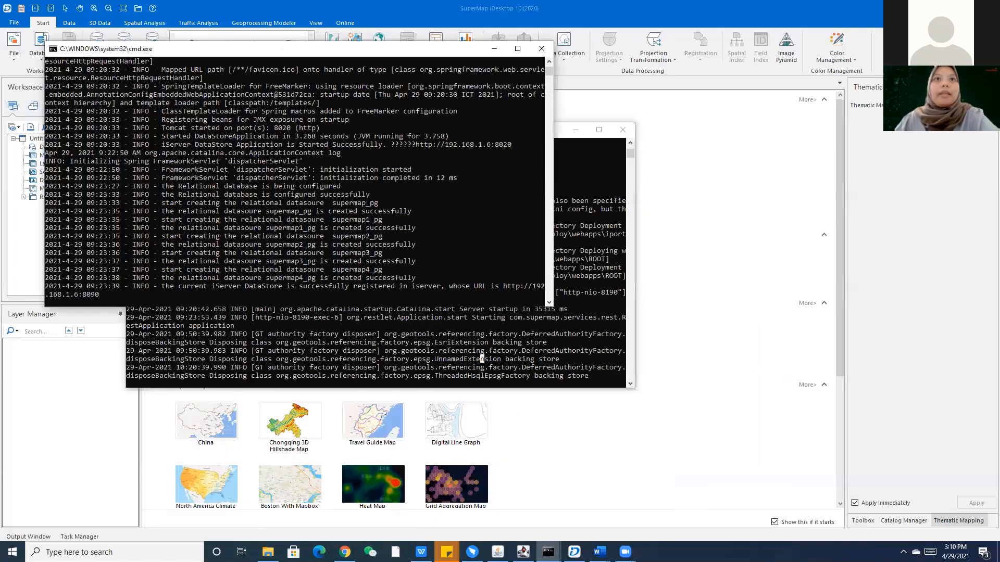
pyautogui.click(410, 40)
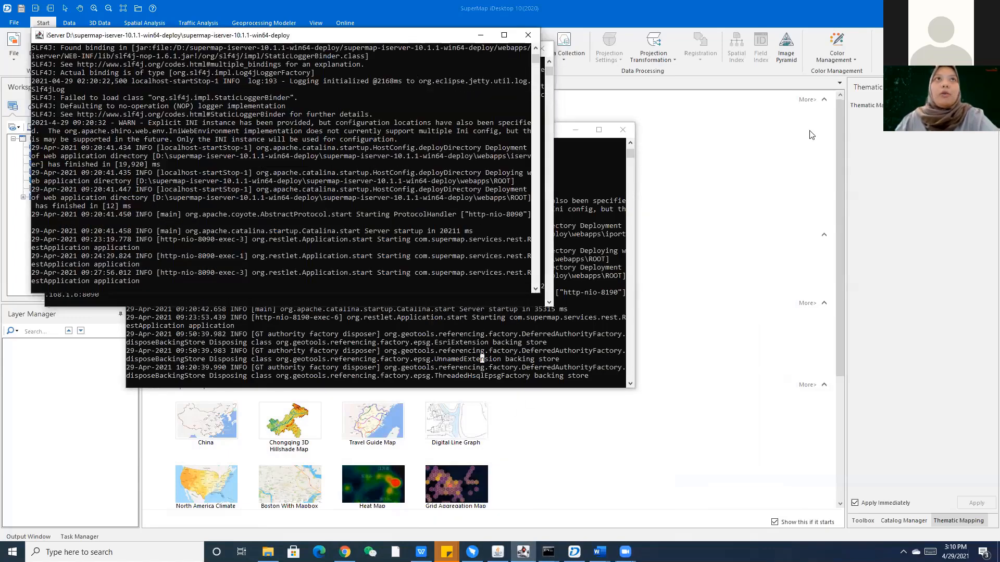
pyautogui.moveTo(410, 40); pyautogui.dragTo(844, 200)
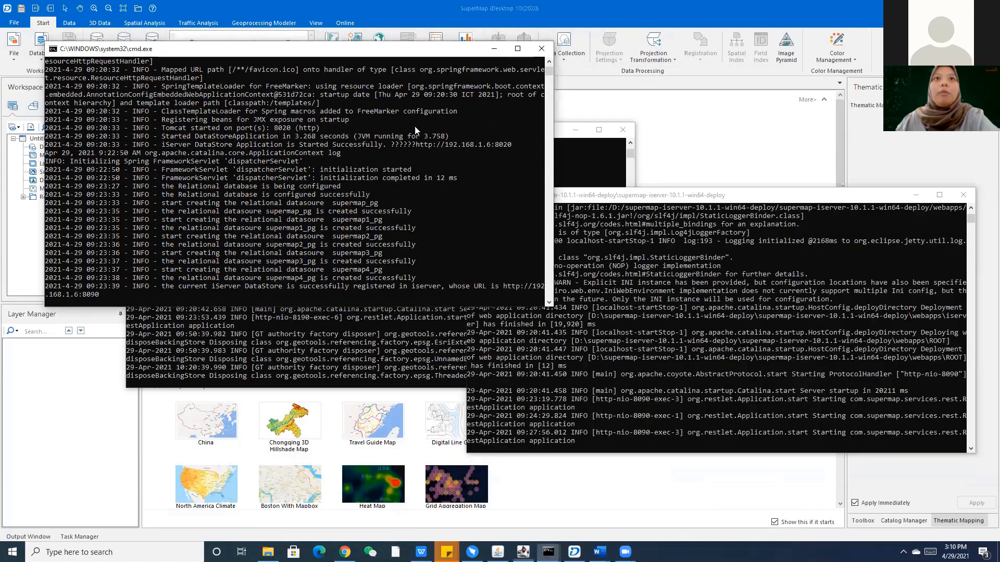
pyautogui.moveTo(292, 48); pyautogui.dragTo(262, 296)
pyautogui.moveTo(526, 130); pyautogui.dragTo(435, 25)
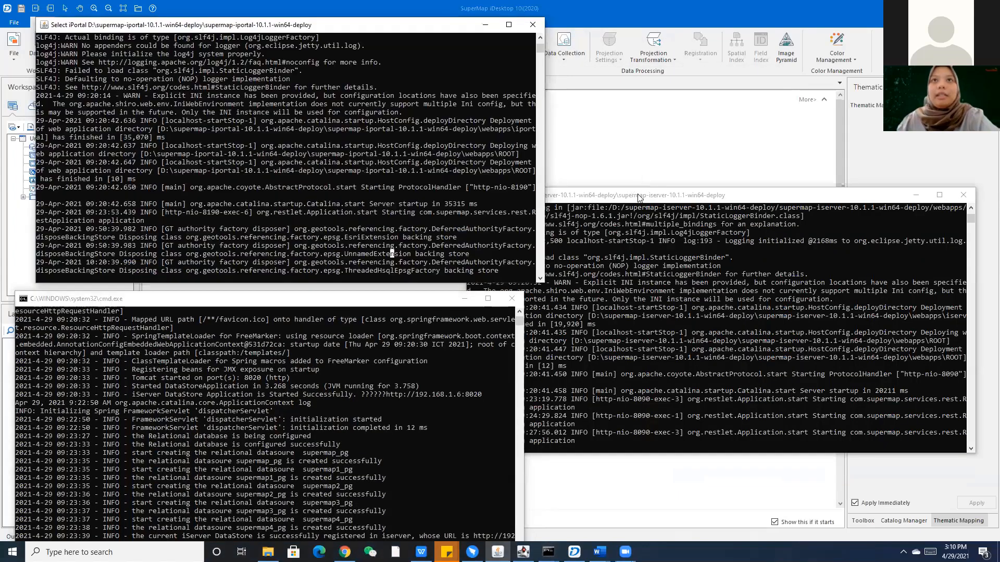
pyautogui.moveTo(521, 194); pyautogui.dragTo(561, 166)
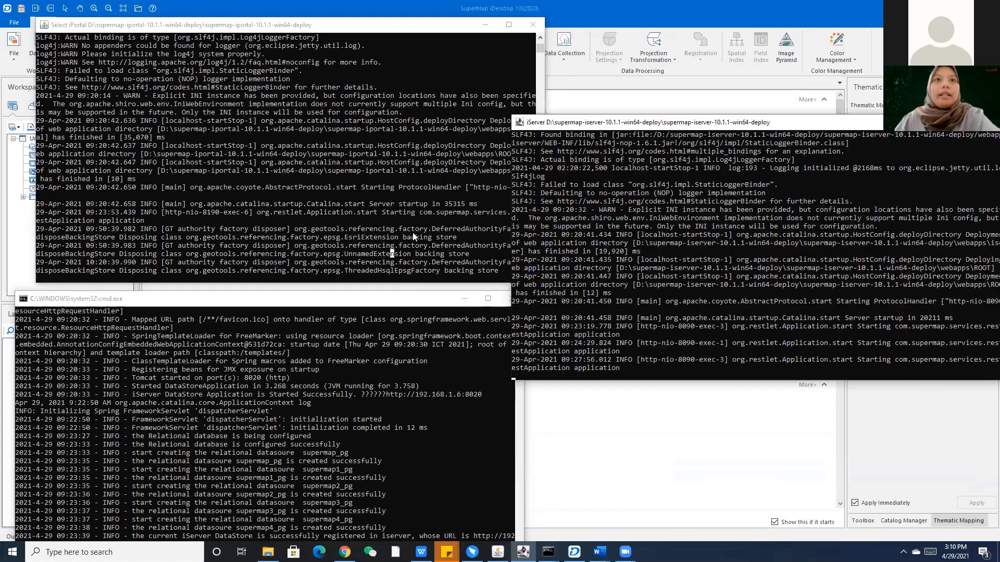
# Stop the DataStore service with Ctrl+C, answering Y to terminate the batch job.
pyautogui.click(399, 449)
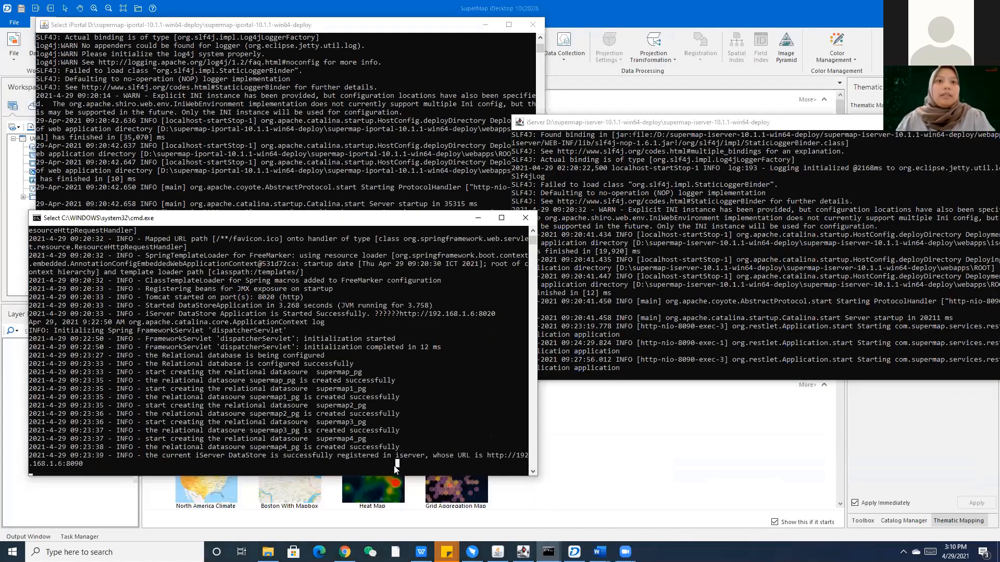
pyautogui.press('Escape')
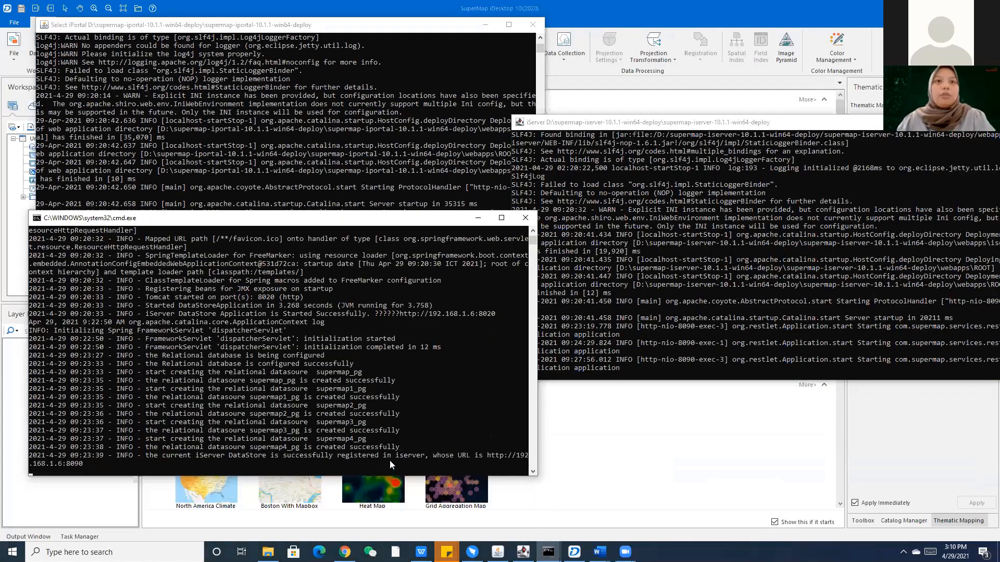
pyautogui.hotkey('ctrl', 'c')
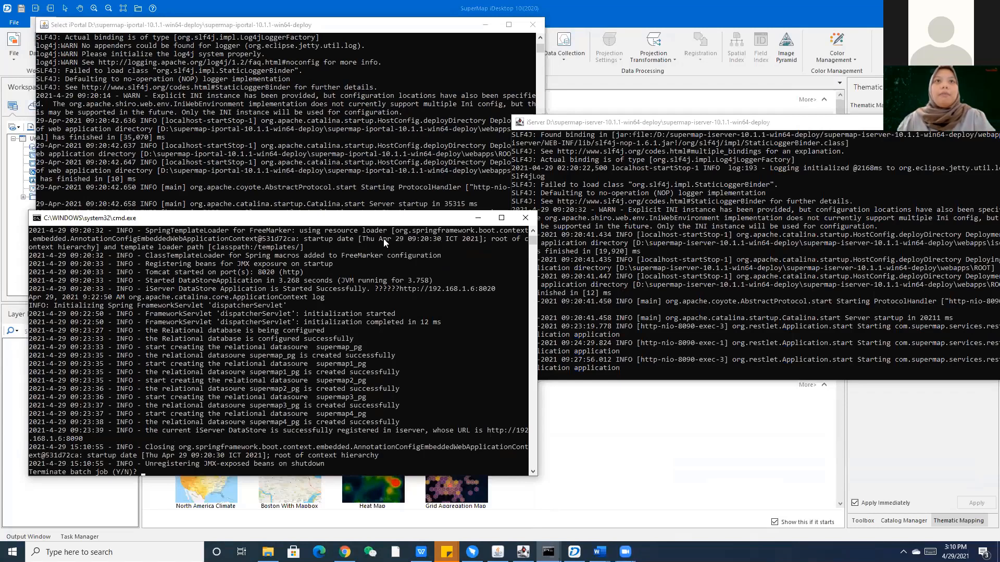
pyautogui.write('y')
pyautogui.press('Return')
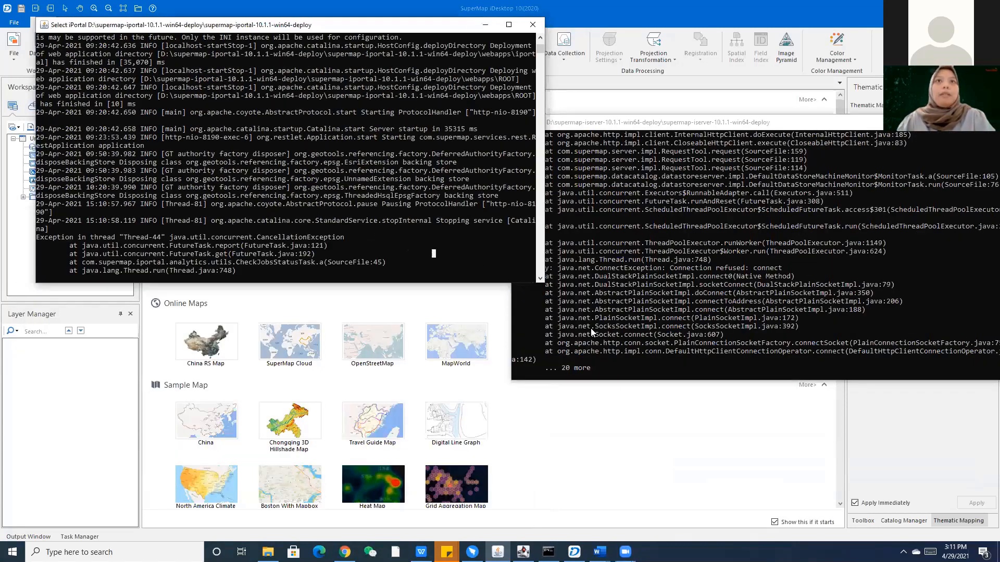
pyautogui.click(613, 367)
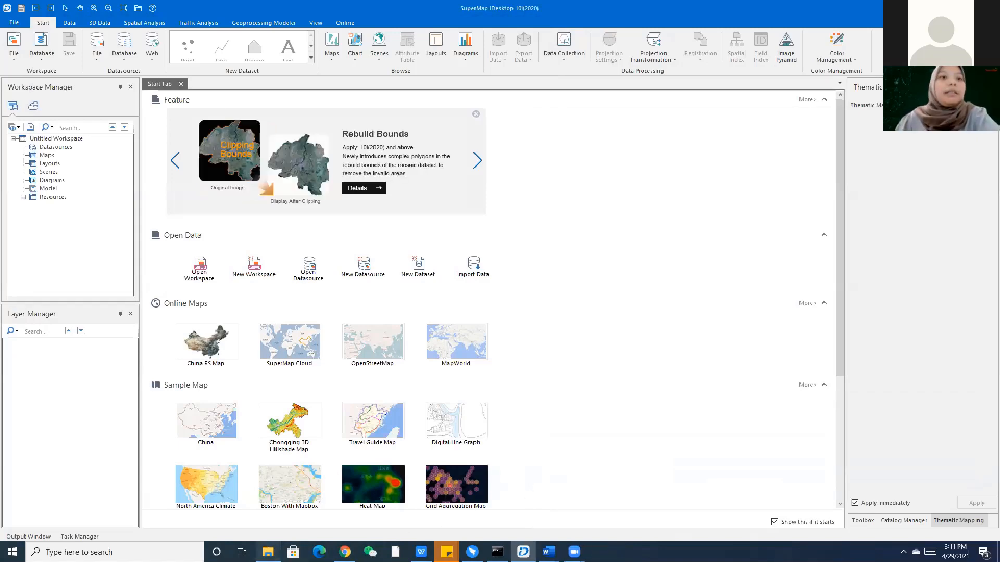
# Load supermap.com in a new Chrome tab and go to Support > Download & Online Help.
pyautogui.click(267, 552)
pyautogui.click(344, 552)
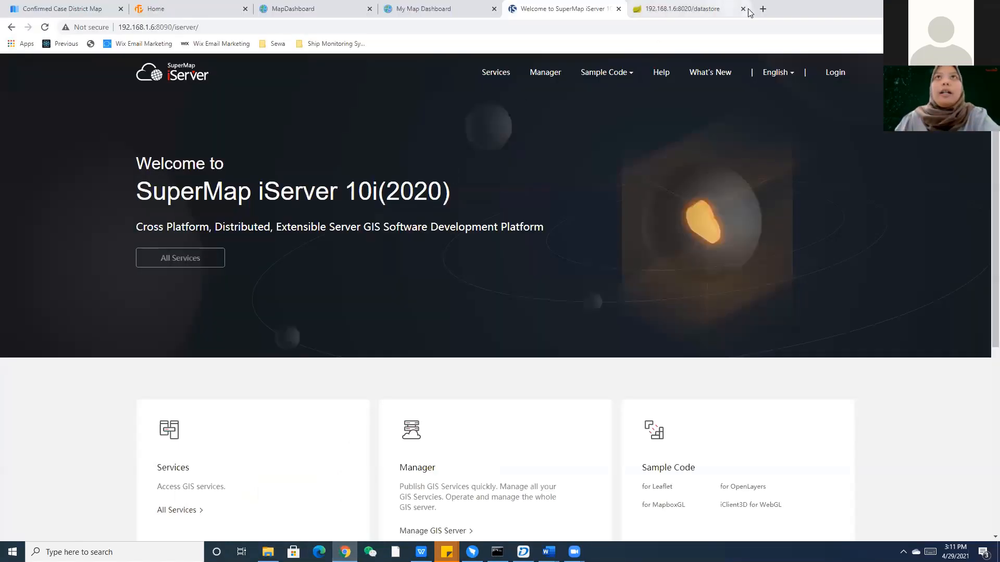
pyautogui.click(761, 9)
pyautogui.write('supermap')
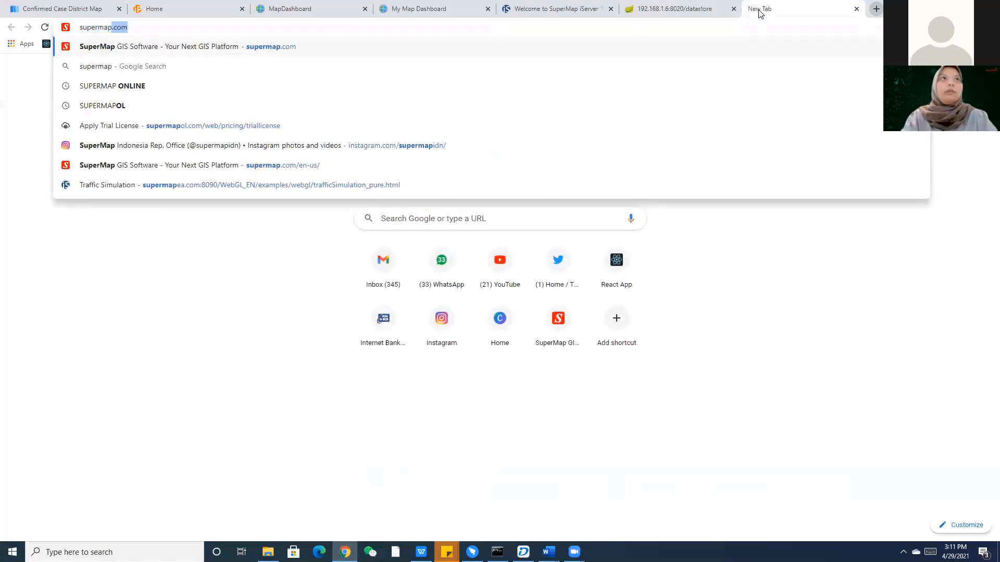
pyautogui.write('.com')
pyautogui.press('Return')
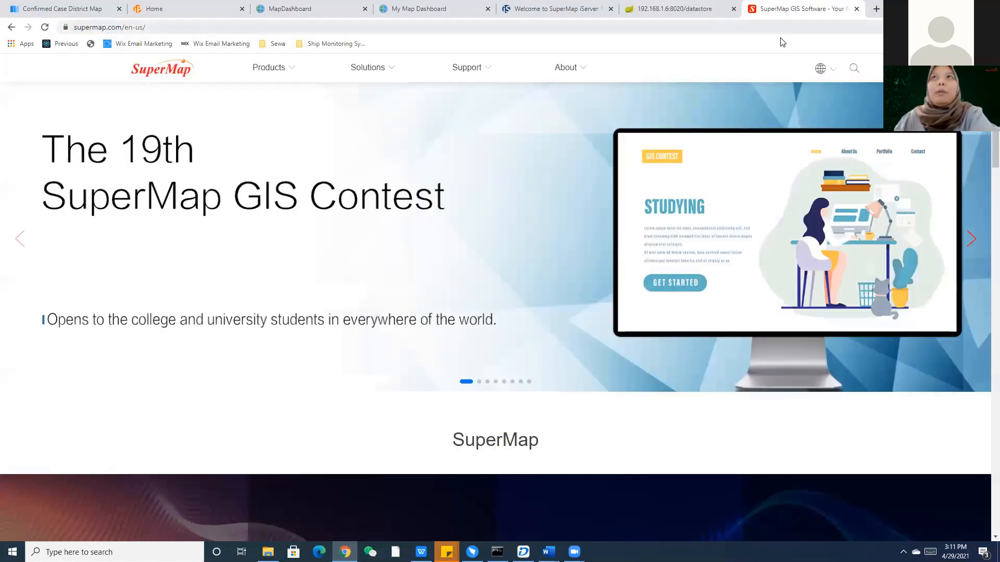
pyautogui.moveTo(484, 77)
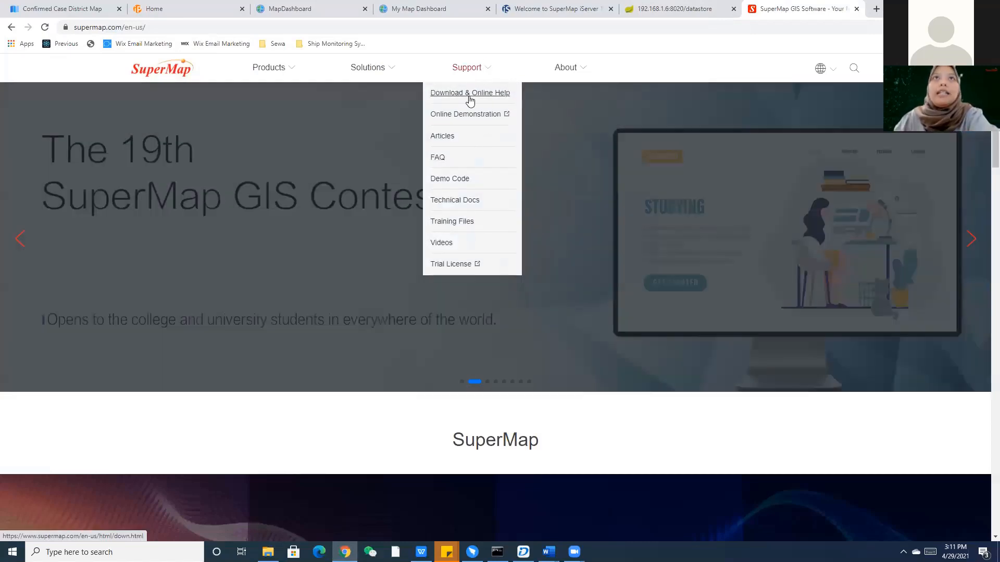
pyautogui.click(470, 98)
# Expand the iPortal section and its 10i(2020) SP1 download list.
pyautogui.scroll(-3, 495, 242)
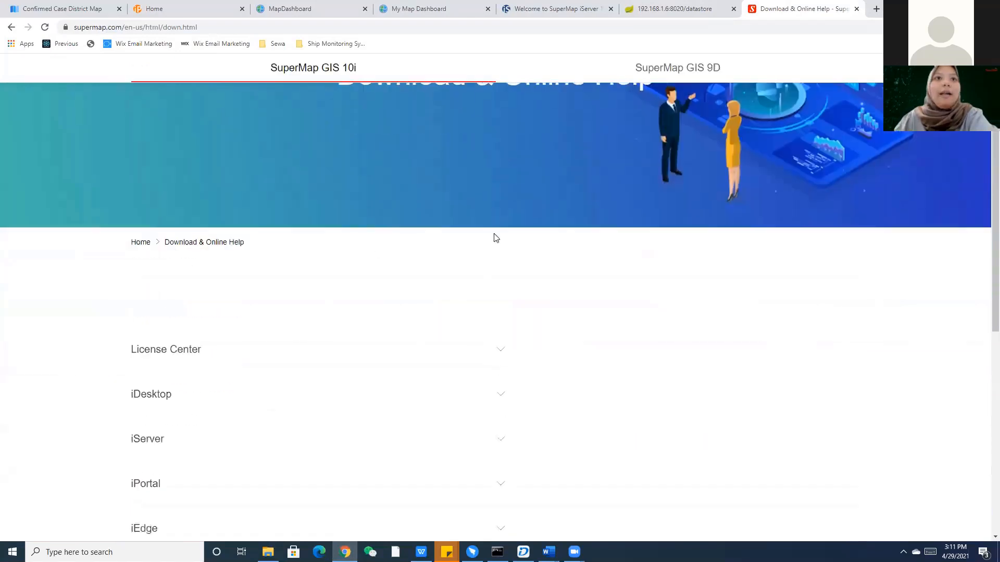
pyautogui.scroll(-2, 565, 377)
pyautogui.scroll(-6, 442, 300)
pyautogui.scroll(5, 411, 312)
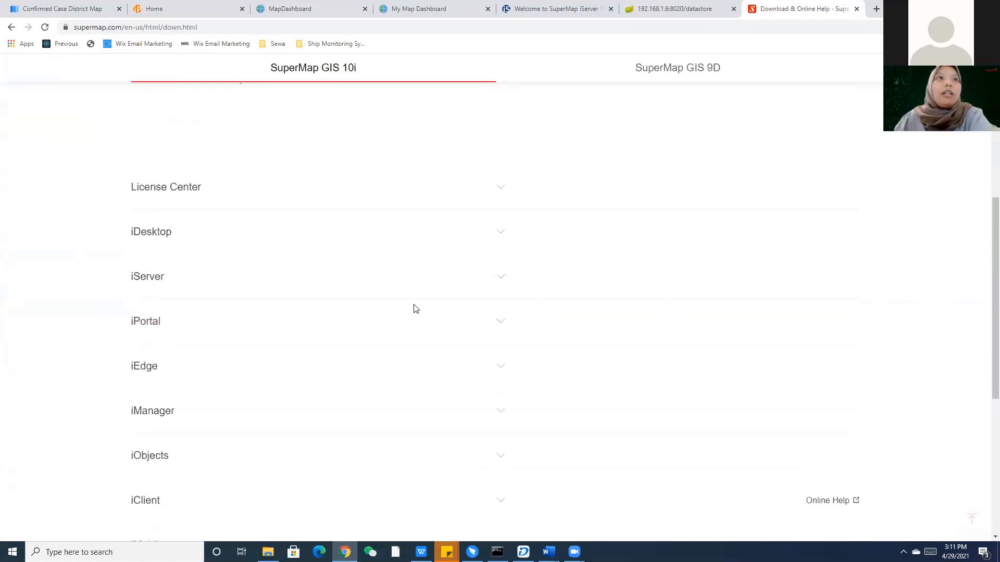
pyautogui.click(489, 345)
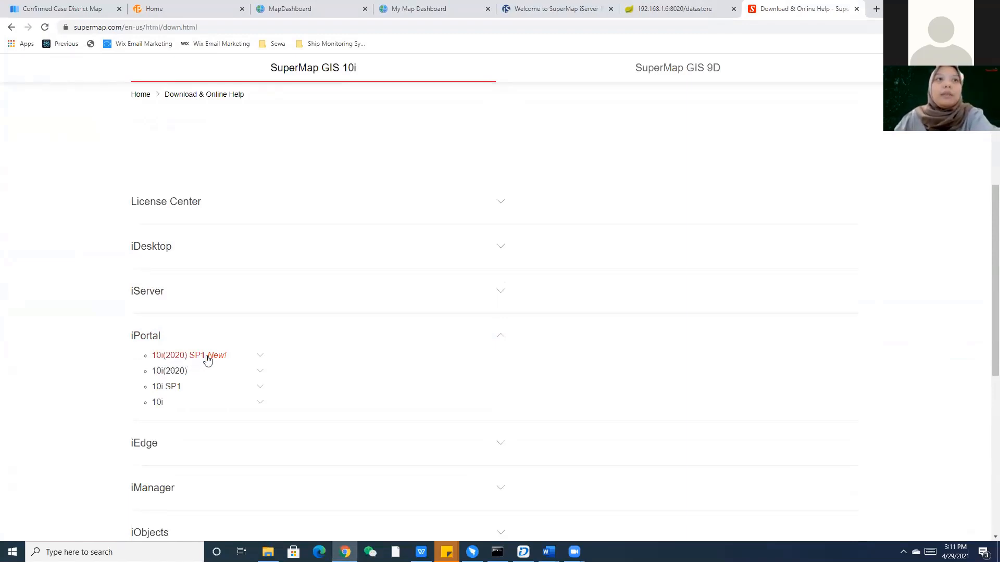
pyautogui.click(261, 356)
pyautogui.scroll(-4, 386, 345)
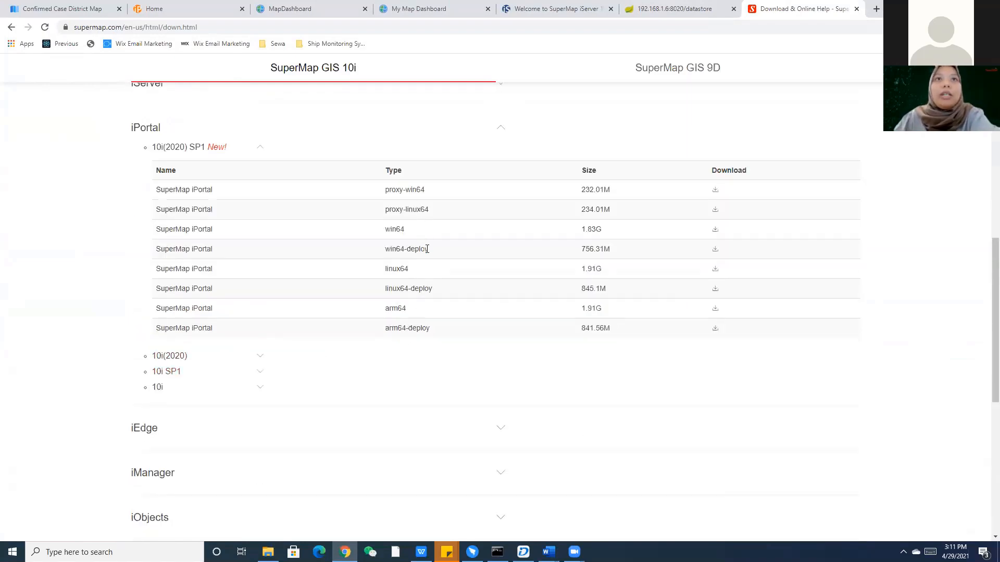
# Highlight the iPortal win64-deploy package row (756.31M) and scroll through the builds.
pyautogui.moveTo(427, 249); pyautogui.dragTo(385, 250)
pyautogui.moveTo(157, 250); pyautogui.dragTo(618, 254)
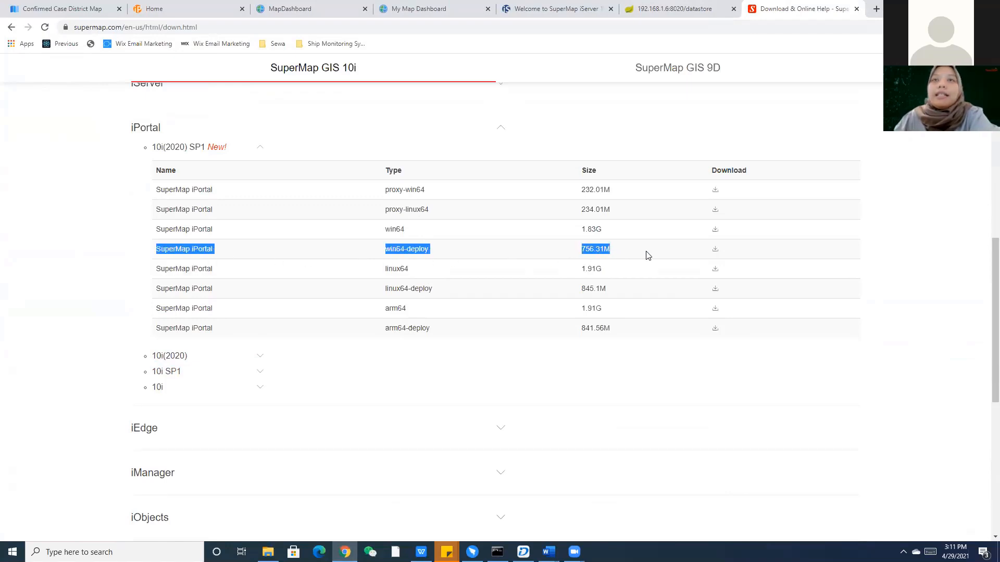
pyautogui.click(629, 252)
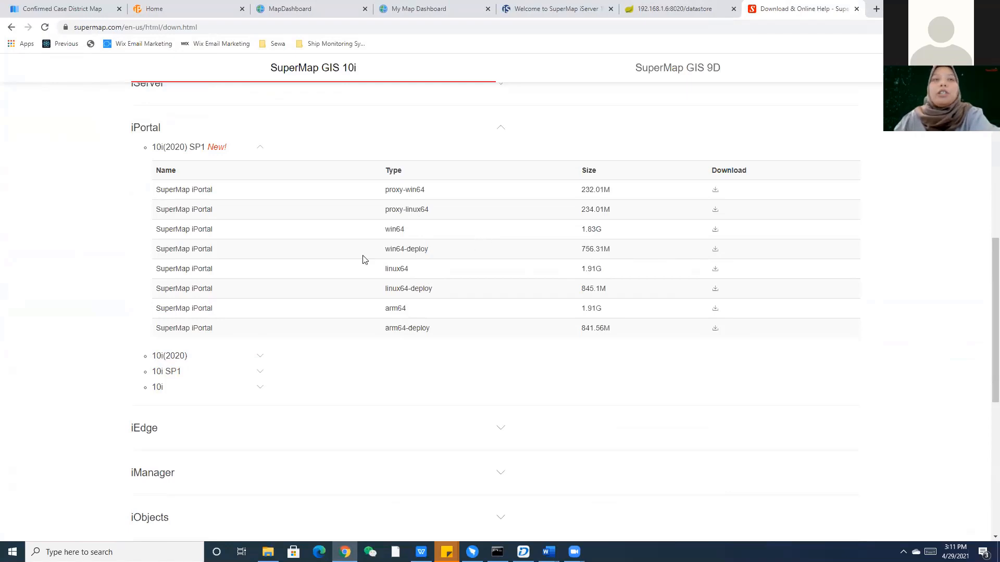
pyautogui.moveTo(166, 249); pyautogui.dragTo(651, 255)
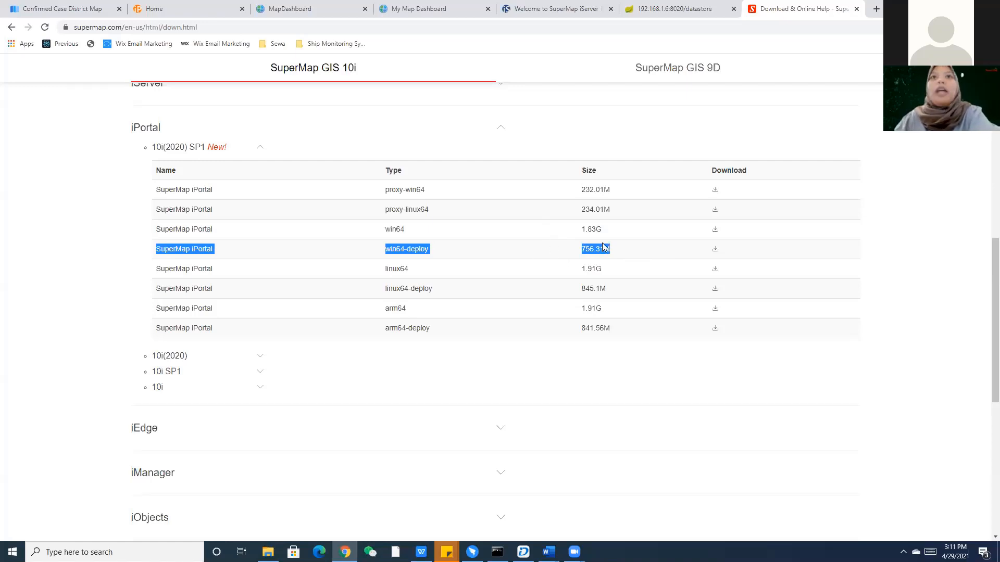
pyautogui.click(190, 251)
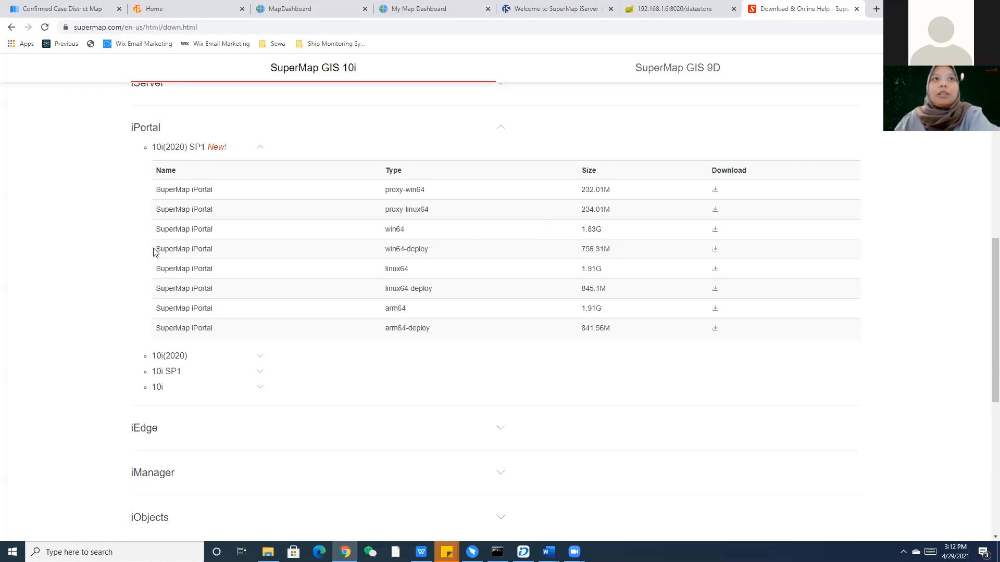
pyautogui.moveTo(155, 250); pyautogui.dragTo(407, 249)
pyautogui.doubleClick(408, 250)
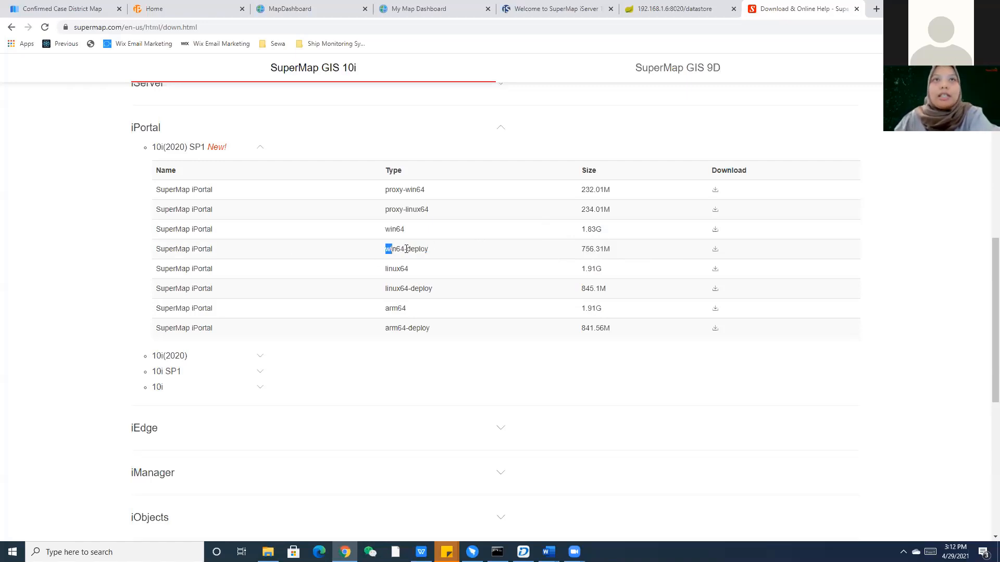
pyautogui.click(703, 254)
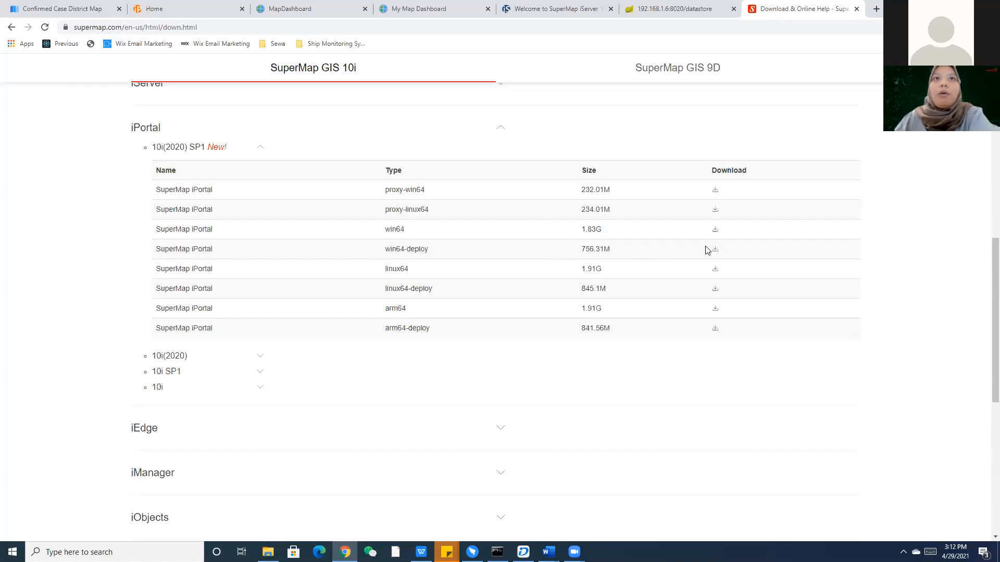
pyautogui.scroll(-1, 174, 387)
pyautogui.scroll(-1, 174, 385)
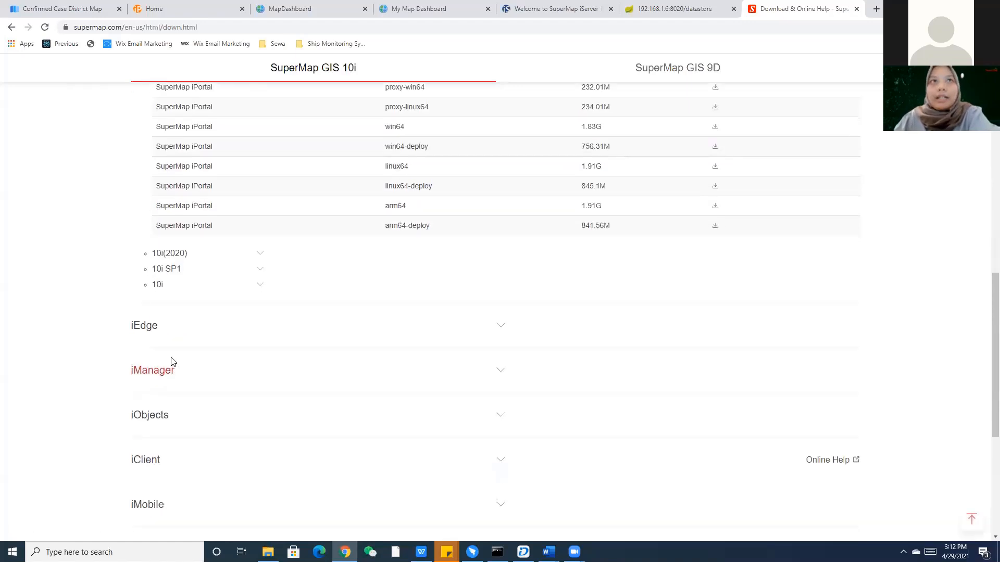
pyautogui.scroll(-2, 192, 381)
pyautogui.scroll(8, 193, 378)
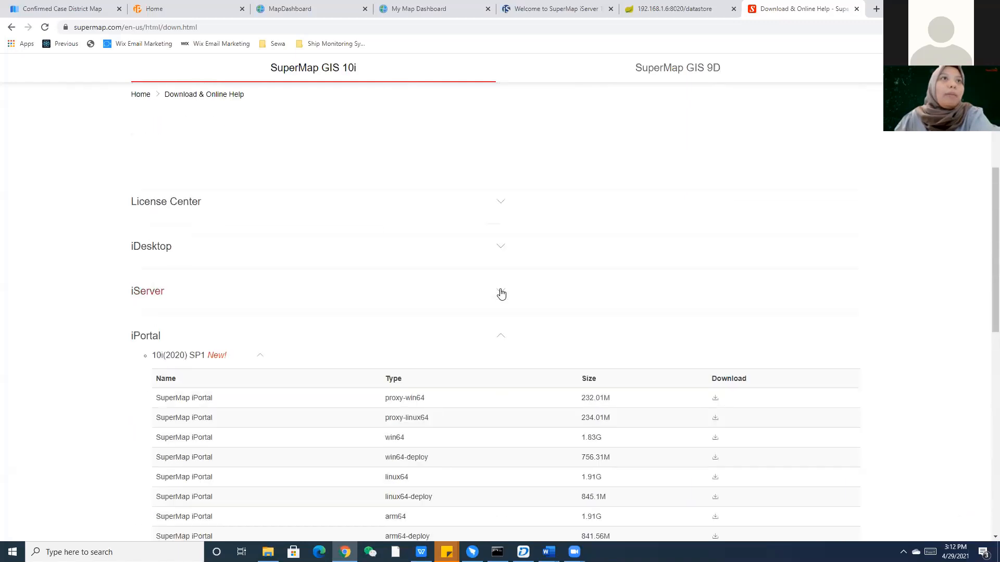
# Expand iServer's 10i(2020) SP1 downloads and review the win64-deploy and win64-datastore package rows.
pyautogui.click(501, 292)
pyautogui.click(263, 310)
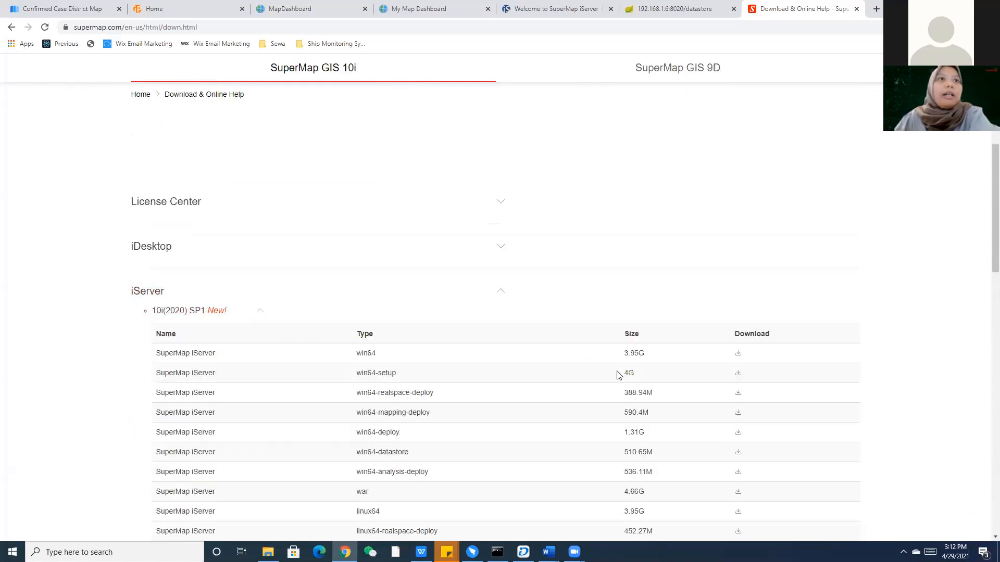
pyautogui.scroll(-2, 301, 351)
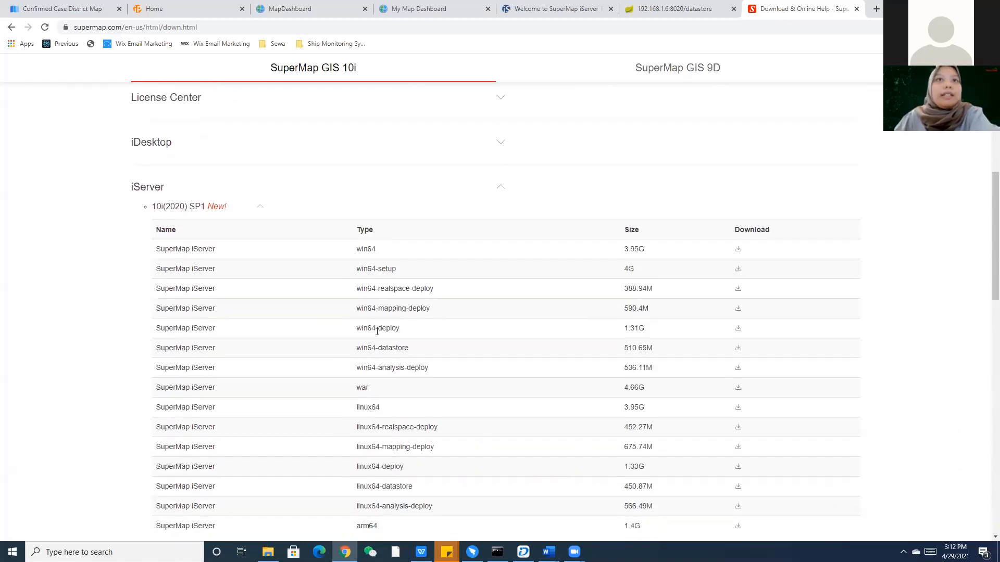
pyautogui.moveTo(353, 329); pyautogui.dragTo(165, 328)
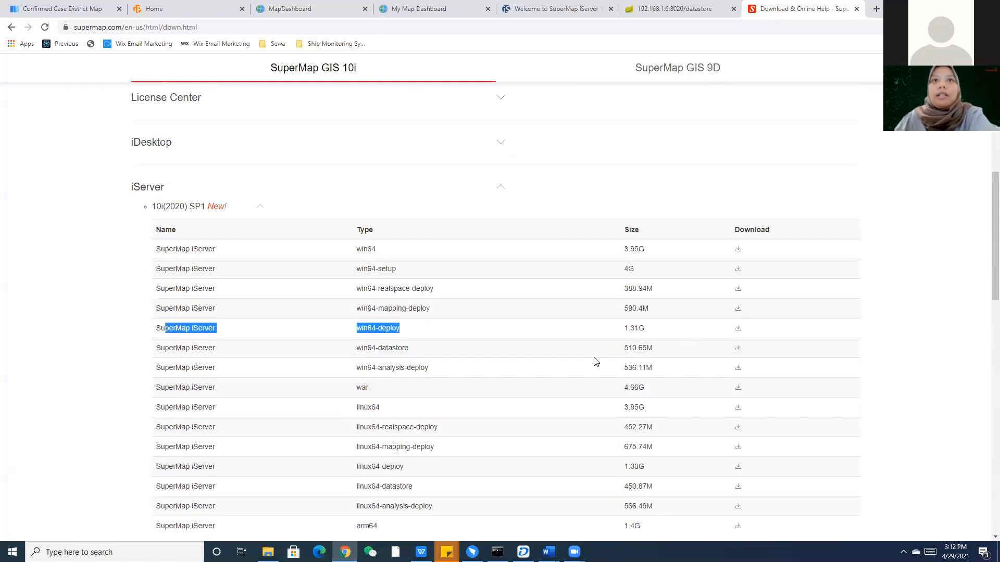
pyautogui.scroll(1, 255, 425)
pyautogui.scroll(-3, 257, 423)
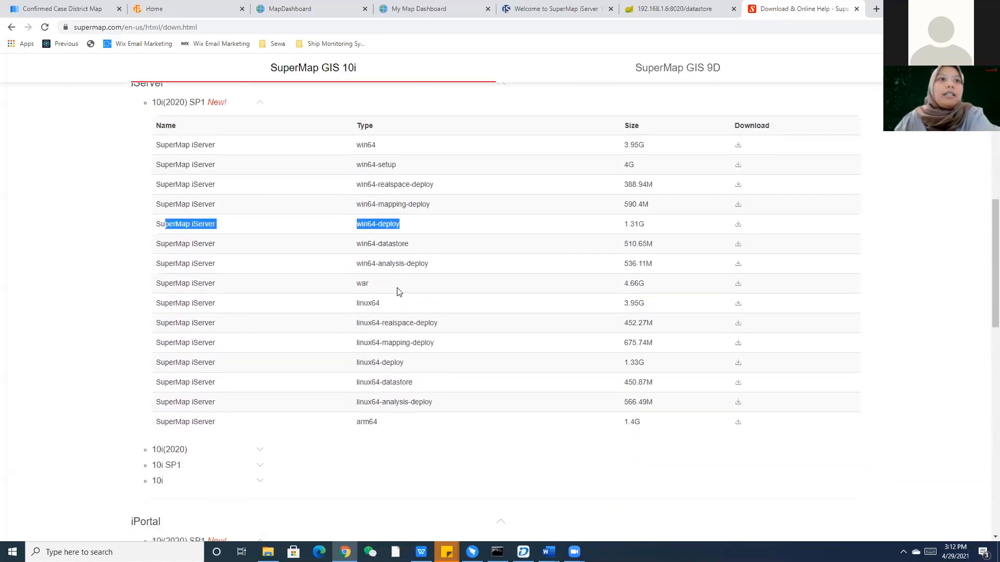
pyautogui.moveTo(409, 249); pyautogui.dragTo(349, 246)
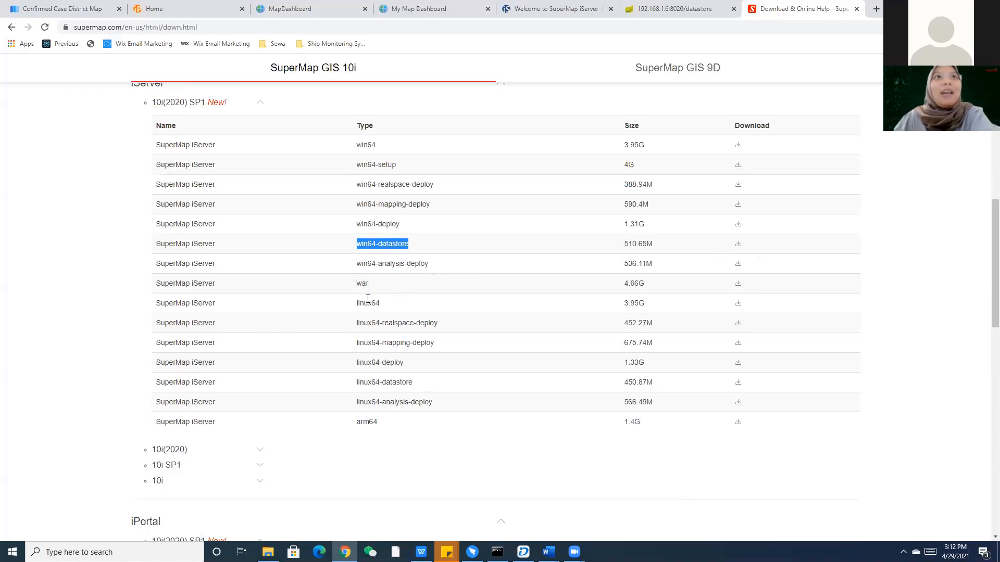
pyautogui.moveTo(399, 225); pyautogui.dragTo(155, 224)
pyautogui.moveTo(409, 244); pyautogui.dragTo(155, 245)
pyautogui.scroll(-6, 208, 323)
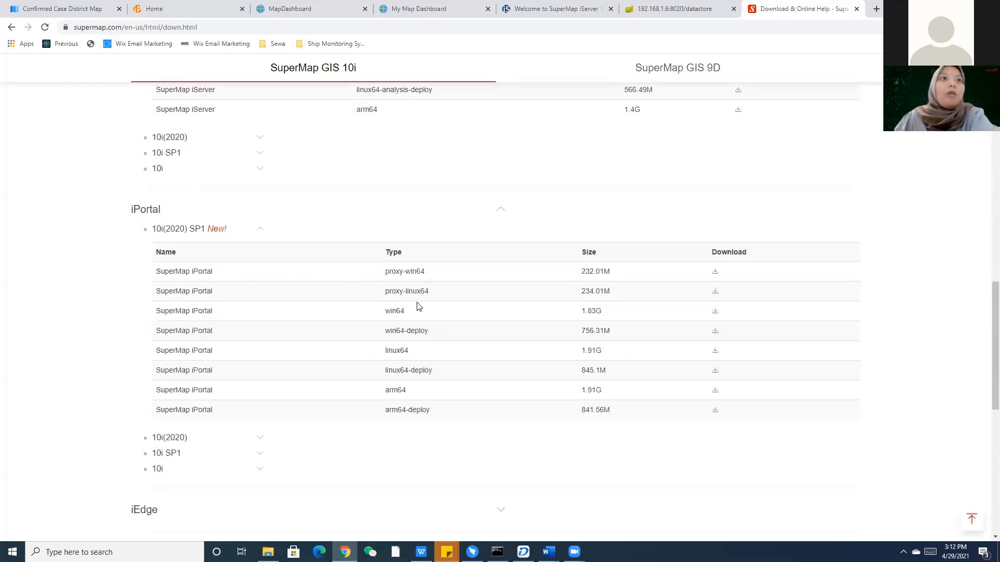
pyautogui.scroll(-2, 163, 473)
pyautogui.scroll(-2, 189, 458)
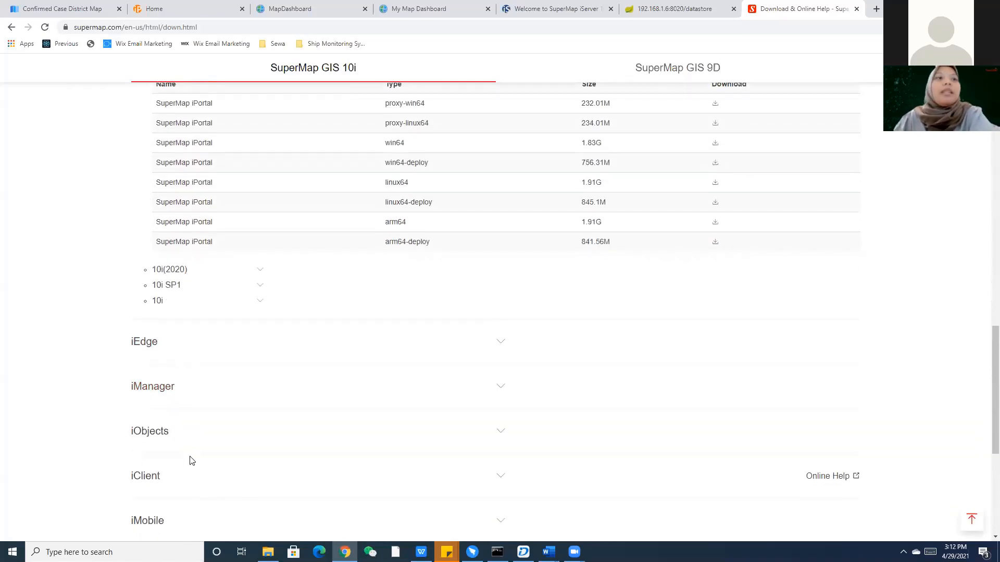
pyautogui.scroll(13, 189, 455)
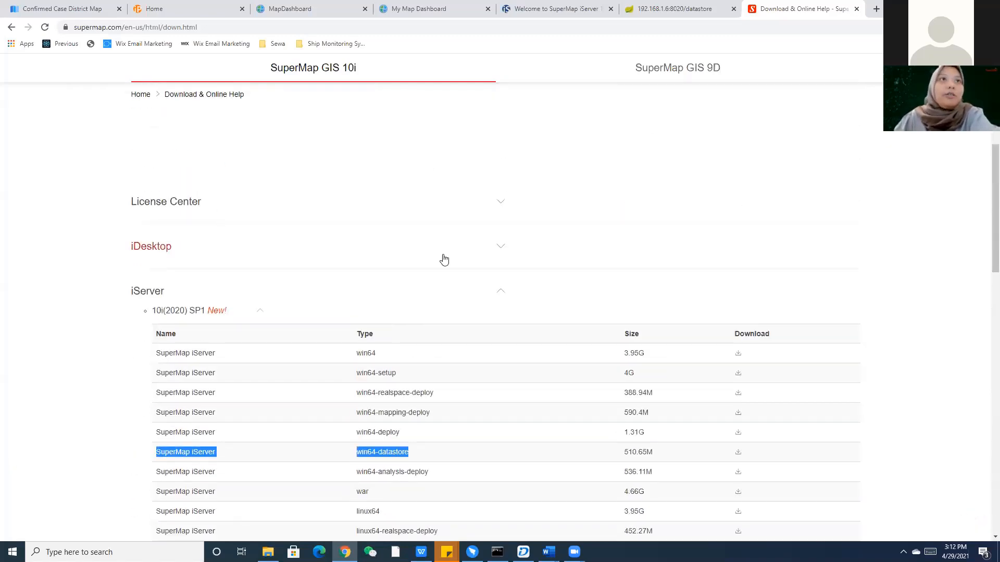
# Expand iDesktop, review its win64 packages (2.03G and 880.25M), then switch to File Explorer.
pyautogui.click(497, 251)
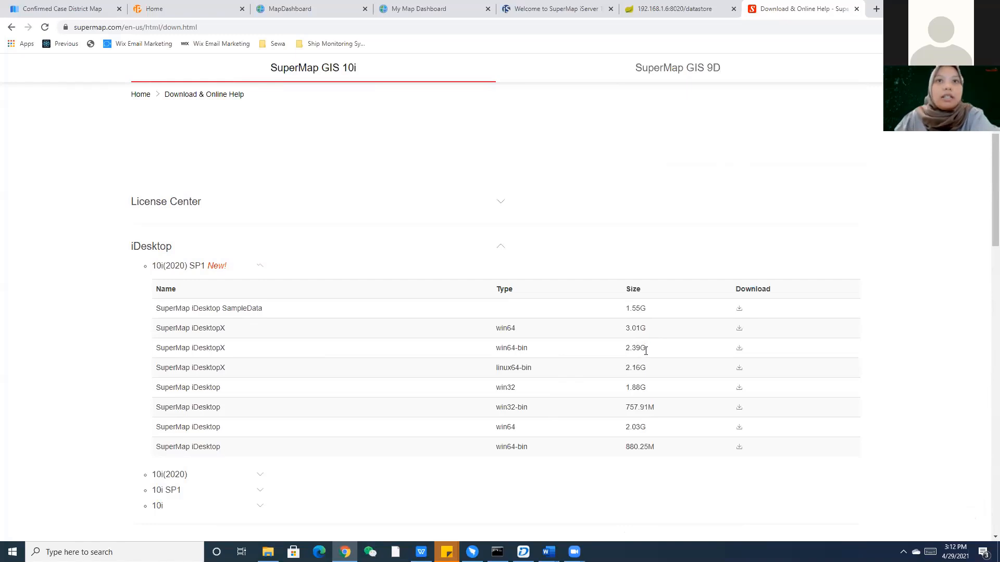
pyautogui.moveTo(660, 451); pyautogui.dragTo(606, 449)
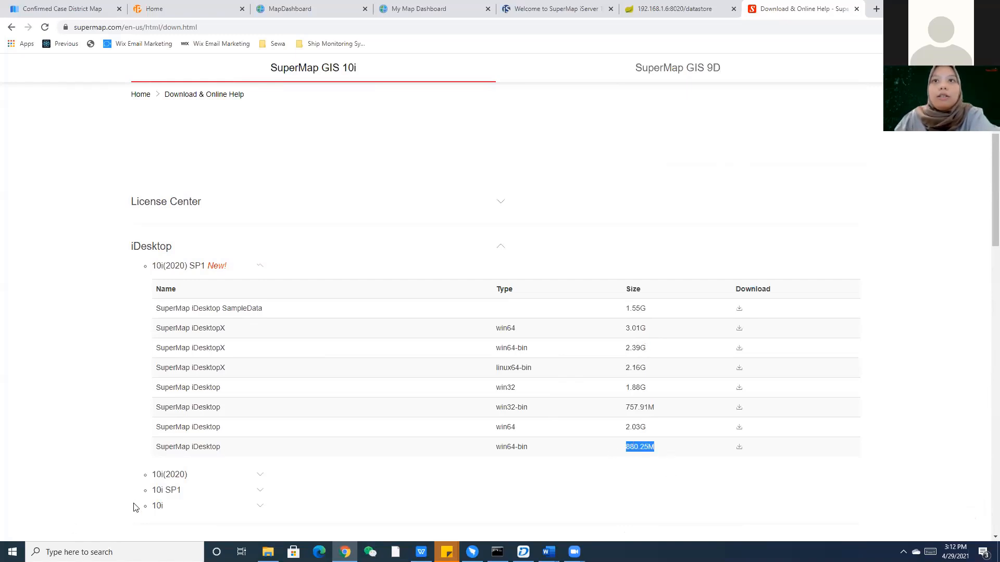
pyautogui.moveTo(155, 449); pyautogui.dragTo(643, 451)
pyautogui.moveTo(155, 436); pyautogui.dragTo(650, 439)
pyautogui.click(556, 450)
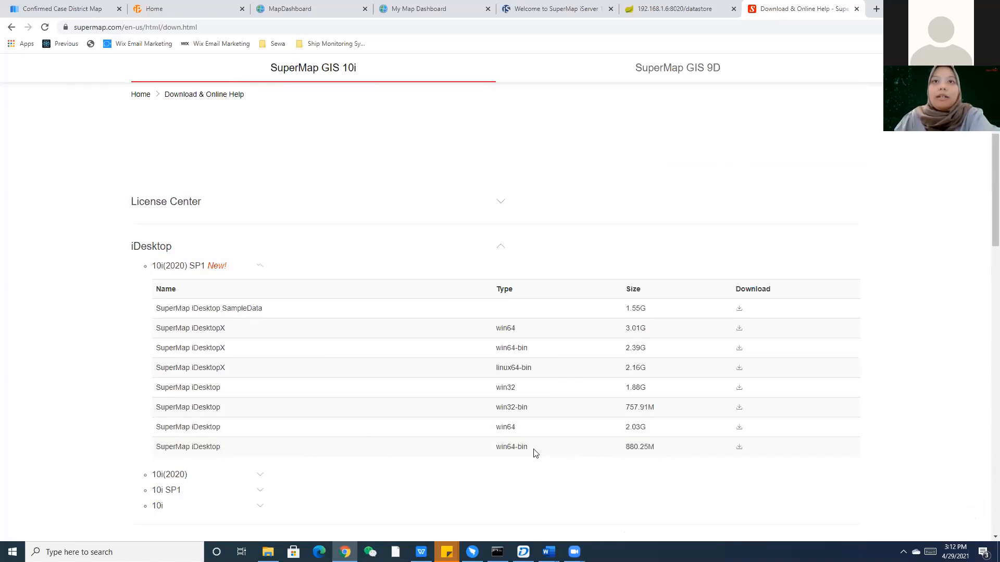
pyautogui.scroll(-1, 345, 424)
pyautogui.scroll(-2, 345, 424)
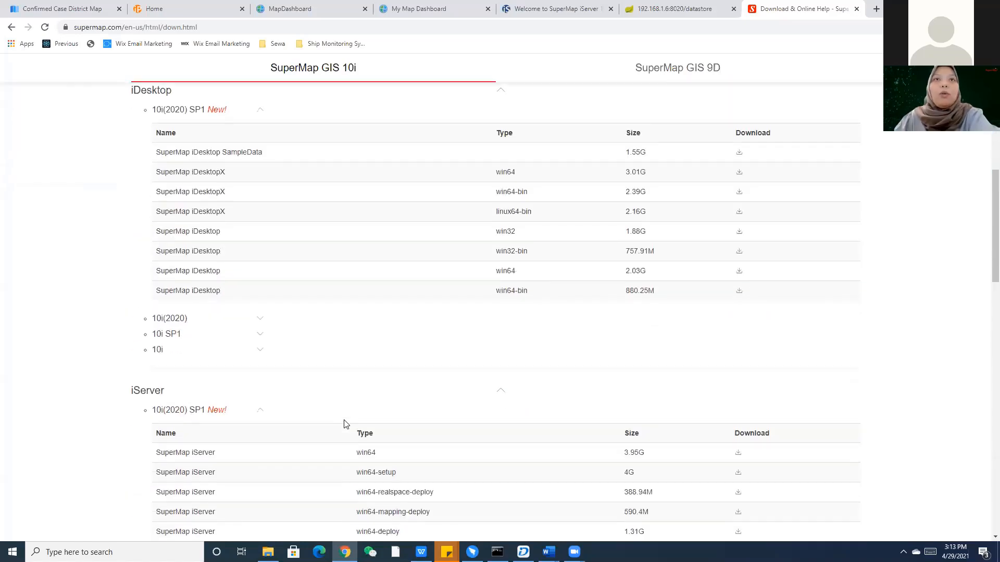
pyautogui.scroll(1, 344, 423)
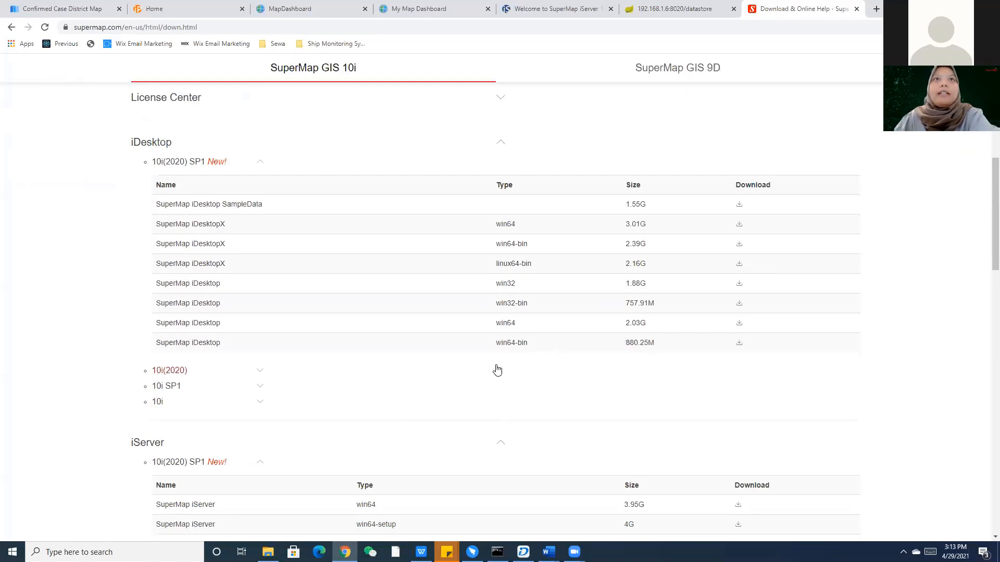
pyautogui.scroll(-1, 415, 380)
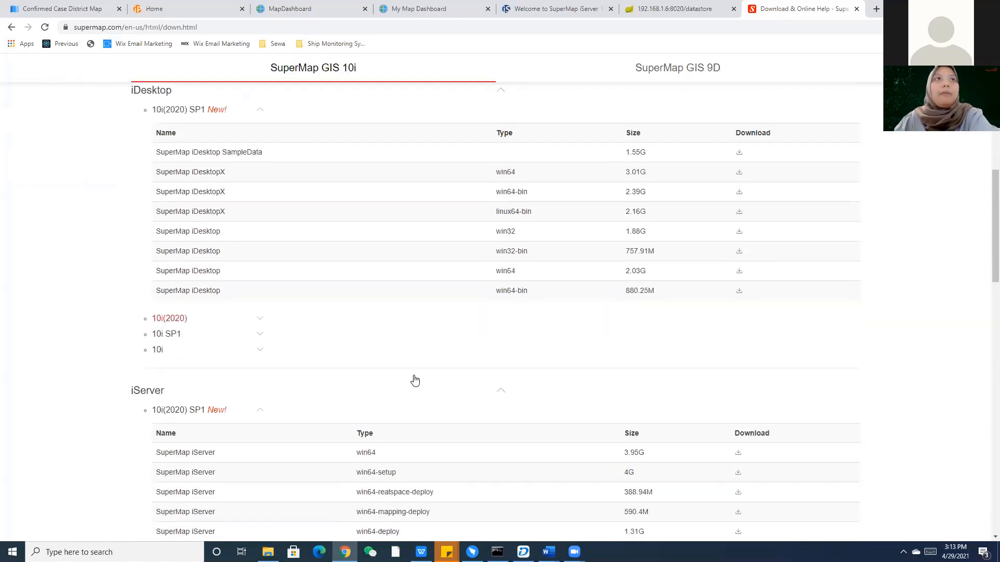
pyautogui.scroll(-2, 415, 379)
pyautogui.scroll(6, 414, 373)
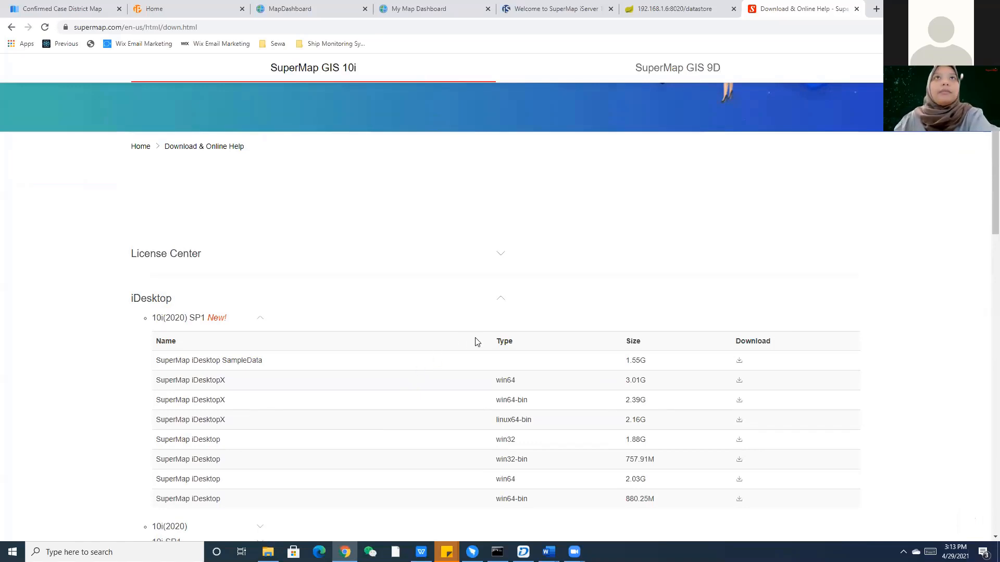
pyautogui.click(263, 544)
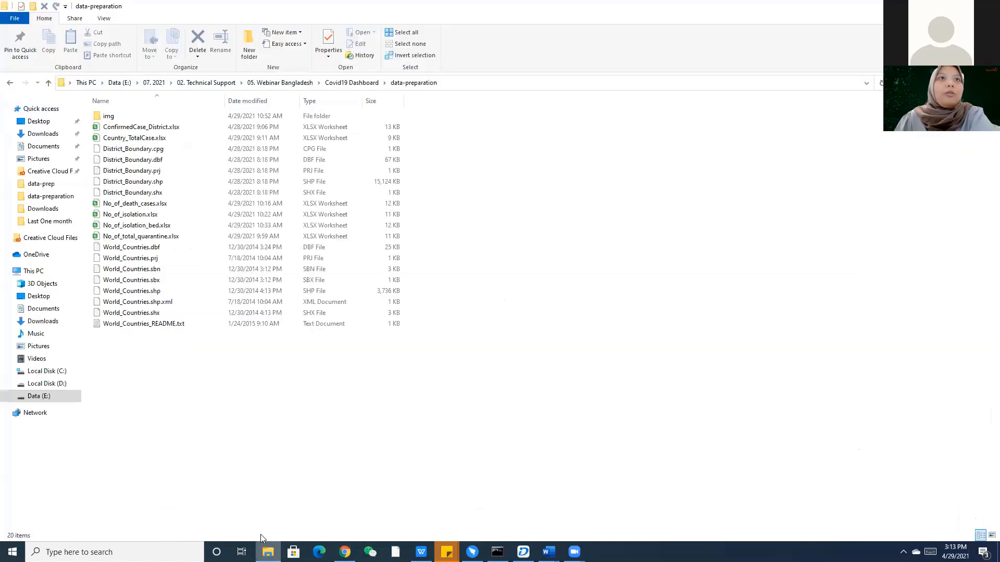
# Go to Local Disk (D:) > Bangladesh Webinar and open the supermap-iportal-10.1.1-win64-deploy folder.
pyautogui.click(42, 383)
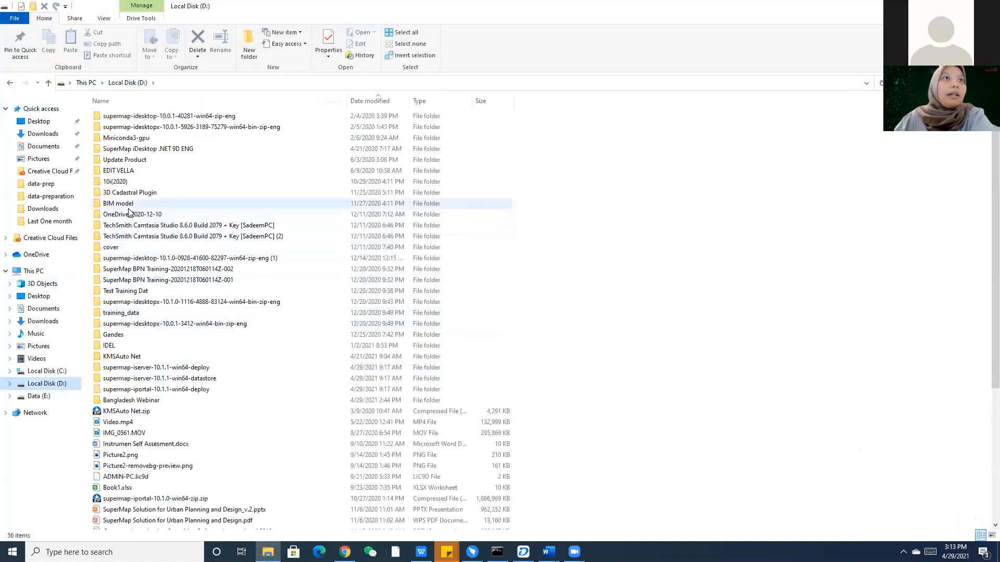
pyautogui.doubleClick(137, 400)
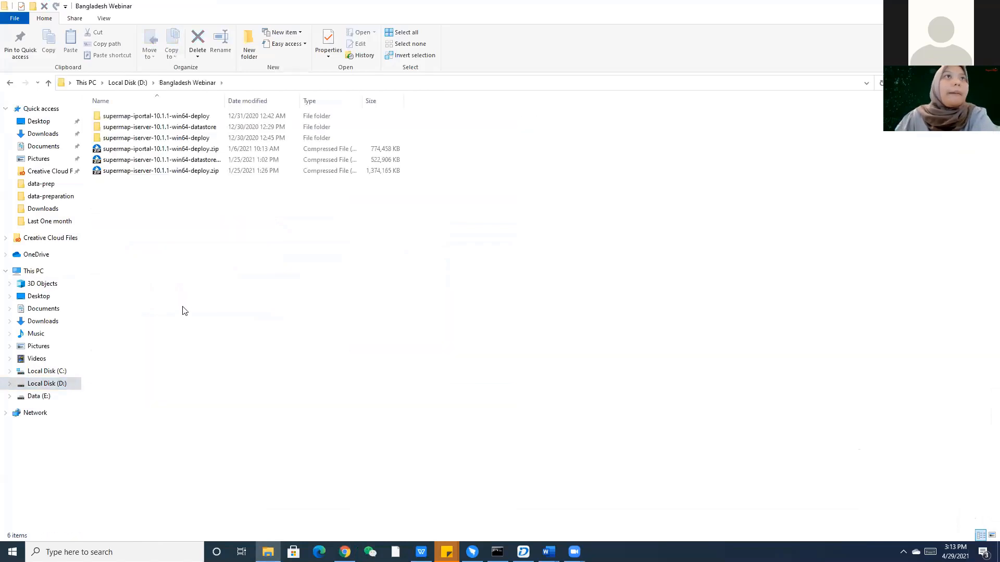
pyautogui.doubleClick(226, 99)
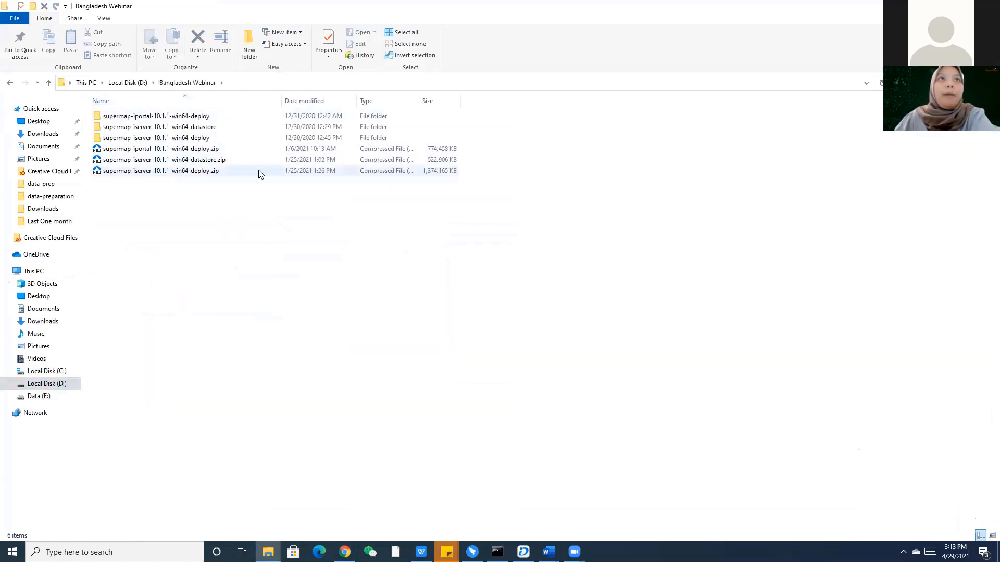
pyautogui.click(222, 152)
pyautogui.click(223, 163)
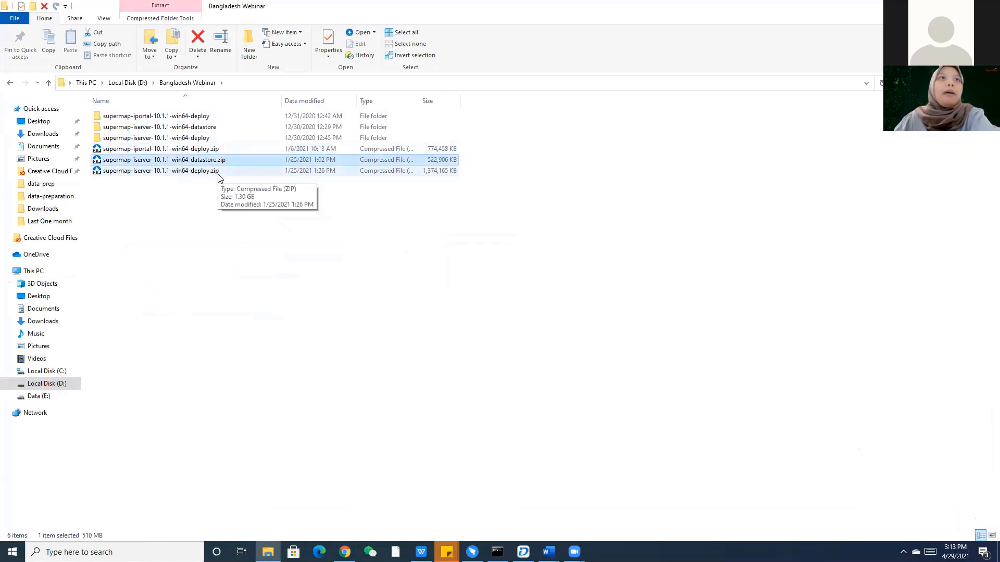
pyautogui.click(230, 201)
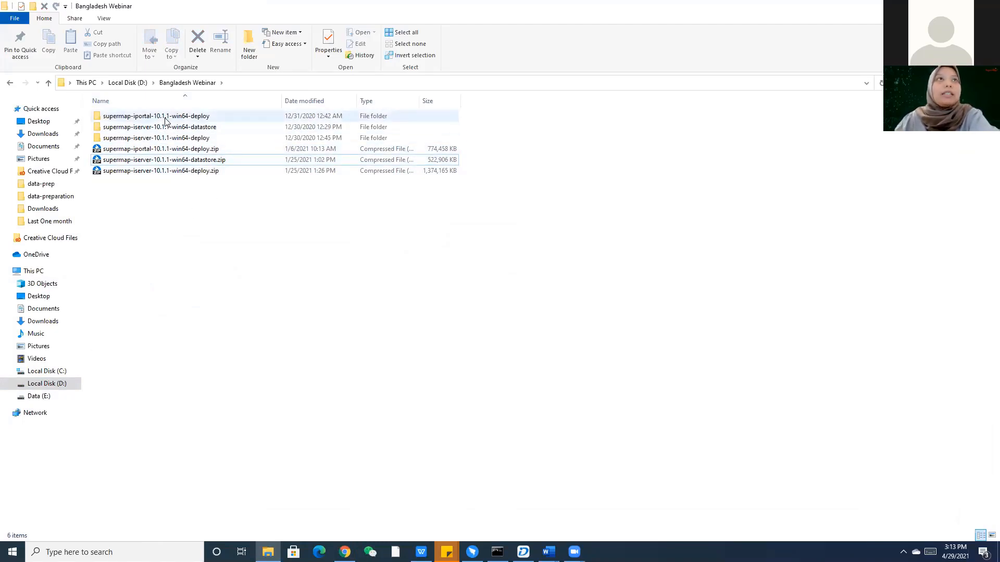
pyautogui.doubleClick(149, 116)
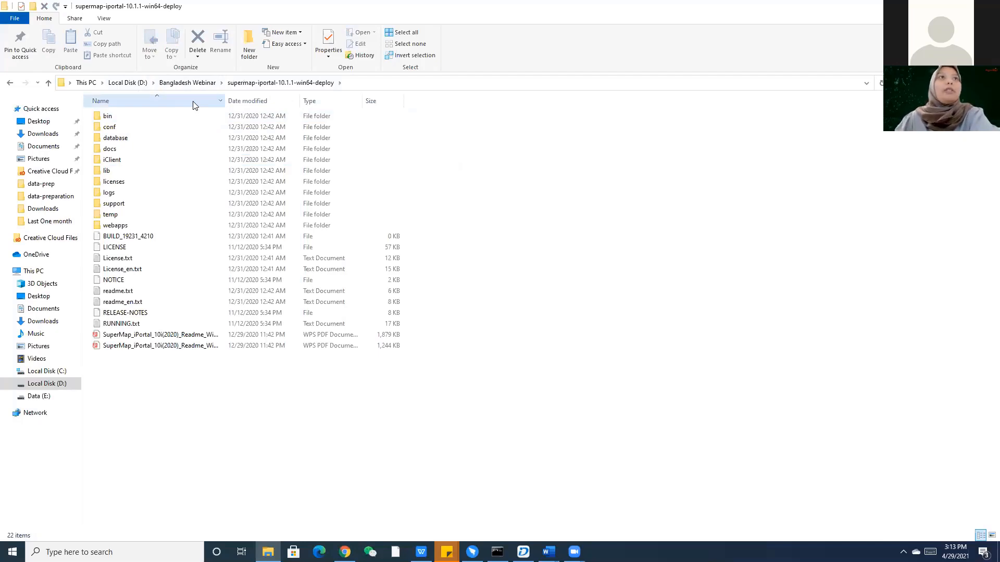
# Run startup.bat from the iPortal bin folder, allowing it via More info > Run anyway.
pyautogui.doubleClick(135, 122)
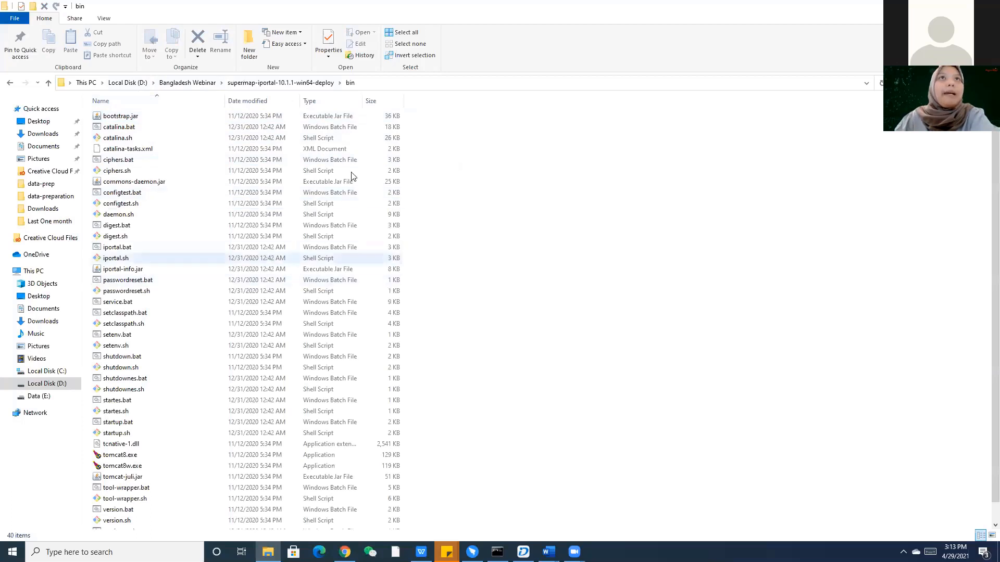
pyautogui.scroll(-1, 362, 245)
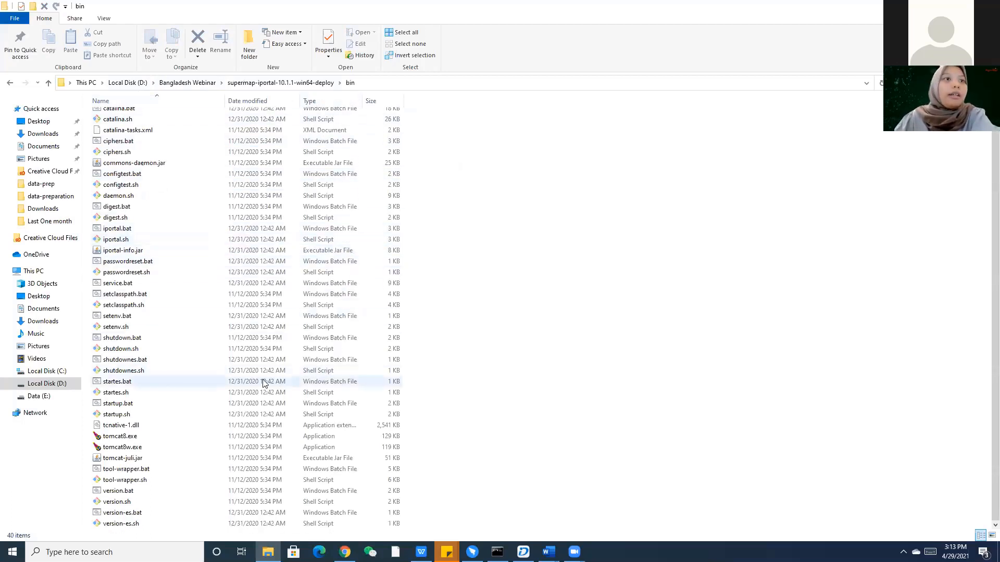
pyautogui.click(125, 409)
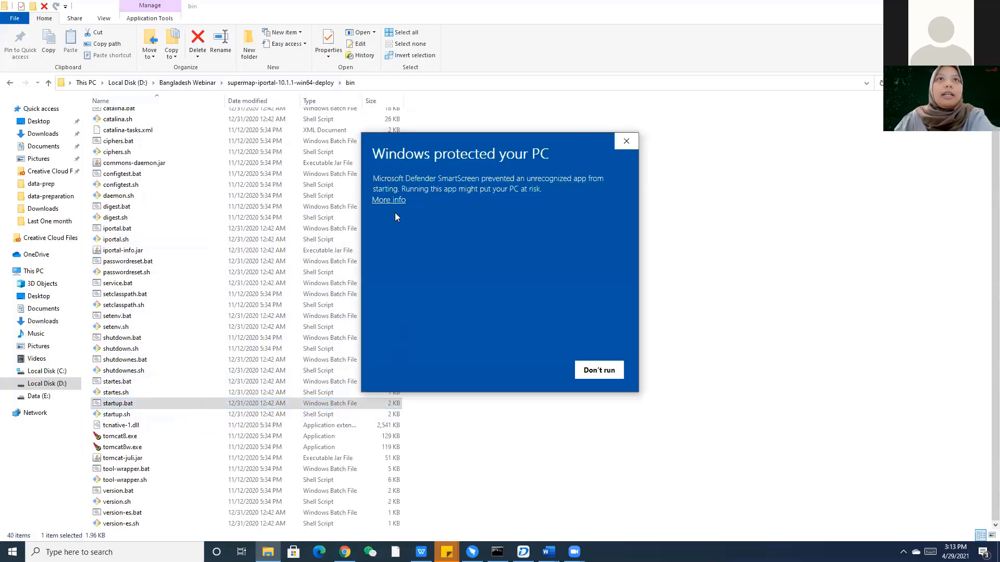
pyautogui.click(400, 202)
pyautogui.click(532, 370)
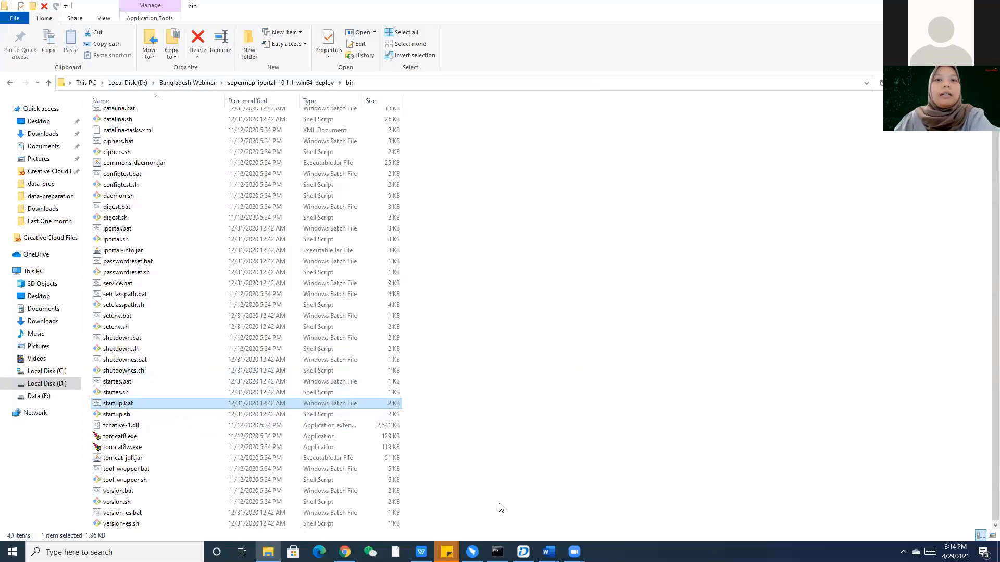
# Check the Command Prompt, then return to Bangladesh Webinar and select the iPortal deploy zip.
pyautogui.click(497, 552)
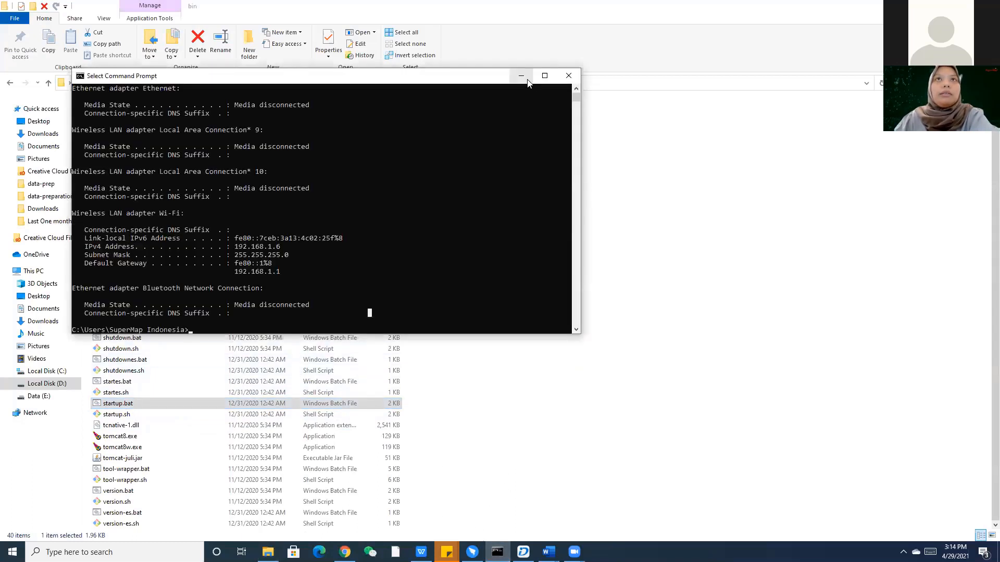
pyautogui.click(245, 321)
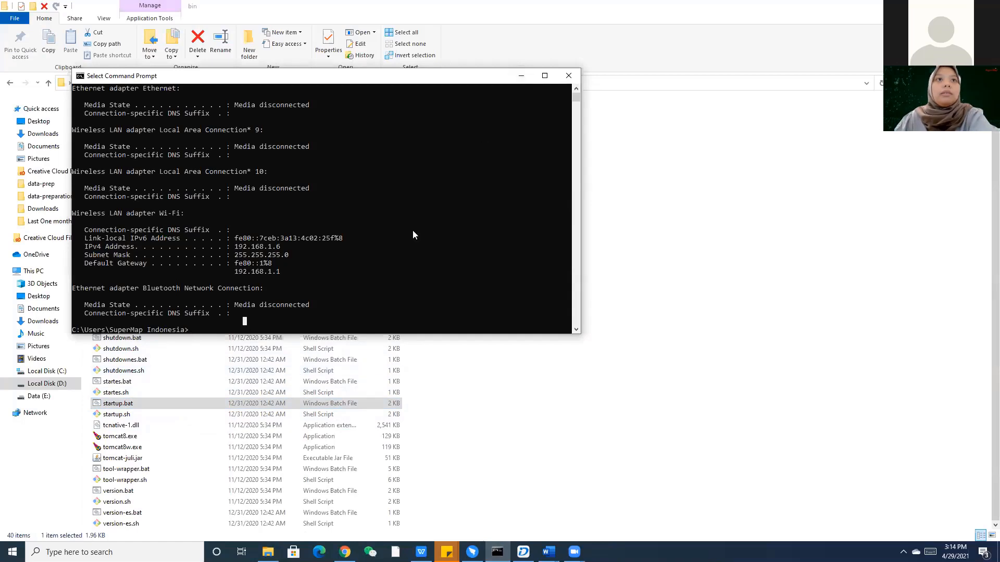
pyautogui.click(572, 77)
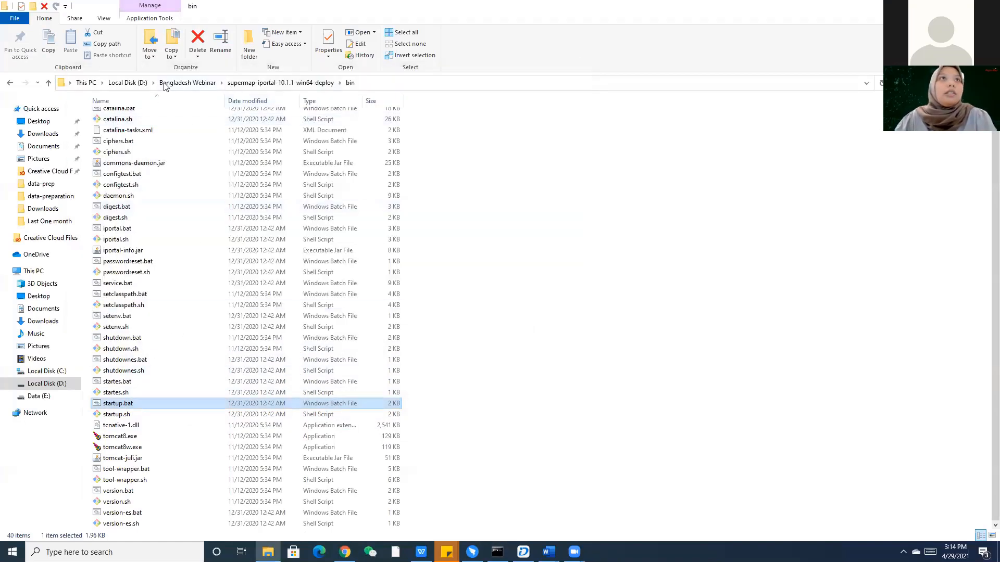
pyautogui.click(171, 83)
pyautogui.click(160, 150)
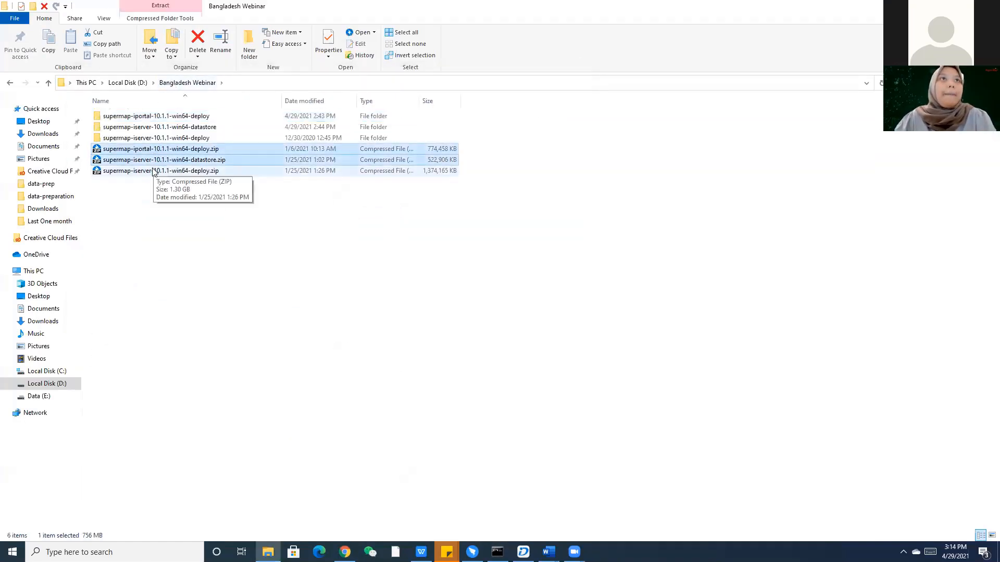
# Paste the three SuperMap zips onto Local Disk (D:) and extract each into its own '(2)' folder.
pyautogui.click(142, 84)
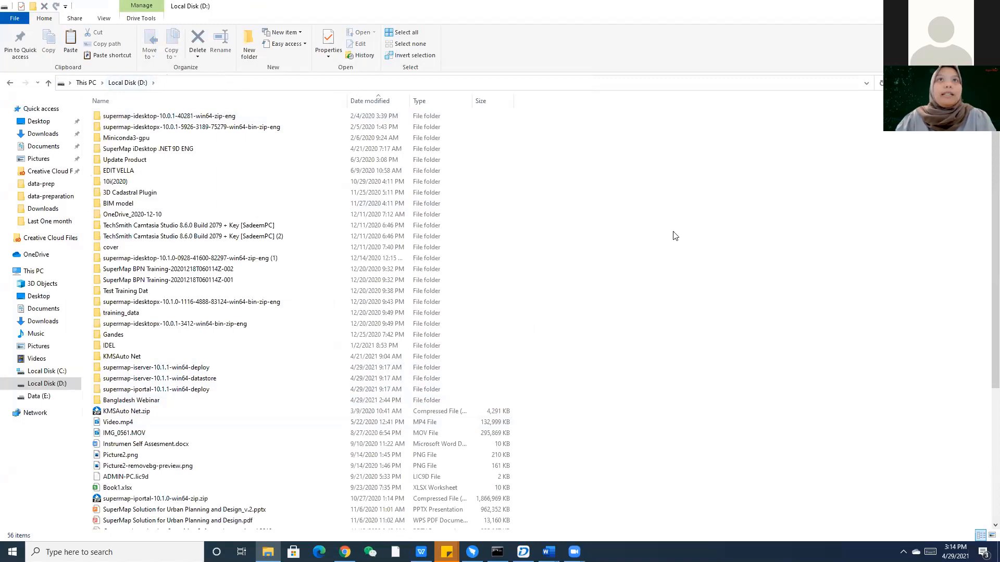
pyautogui.hotkey('ctrl', 'v')
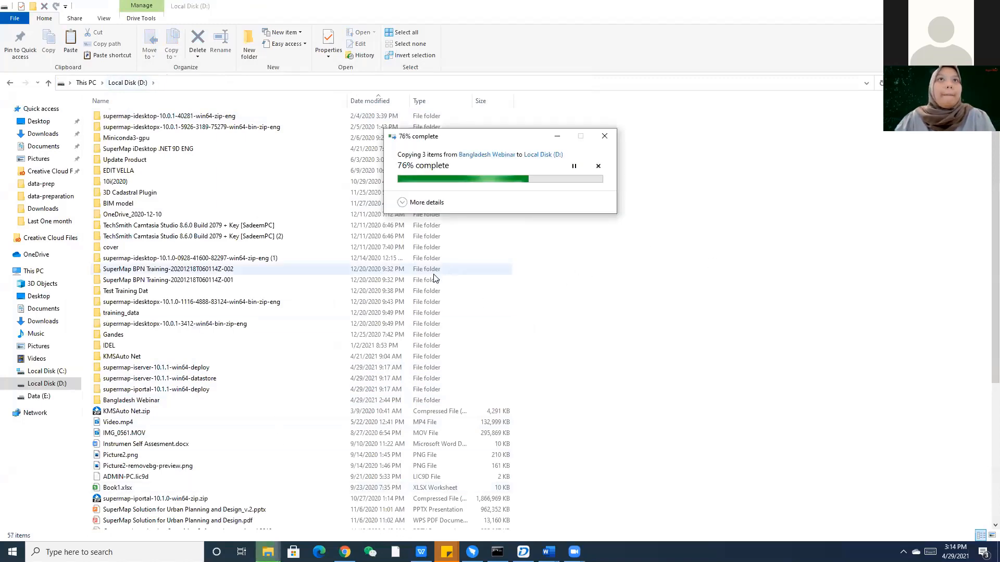
pyautogui.click(167, 502)
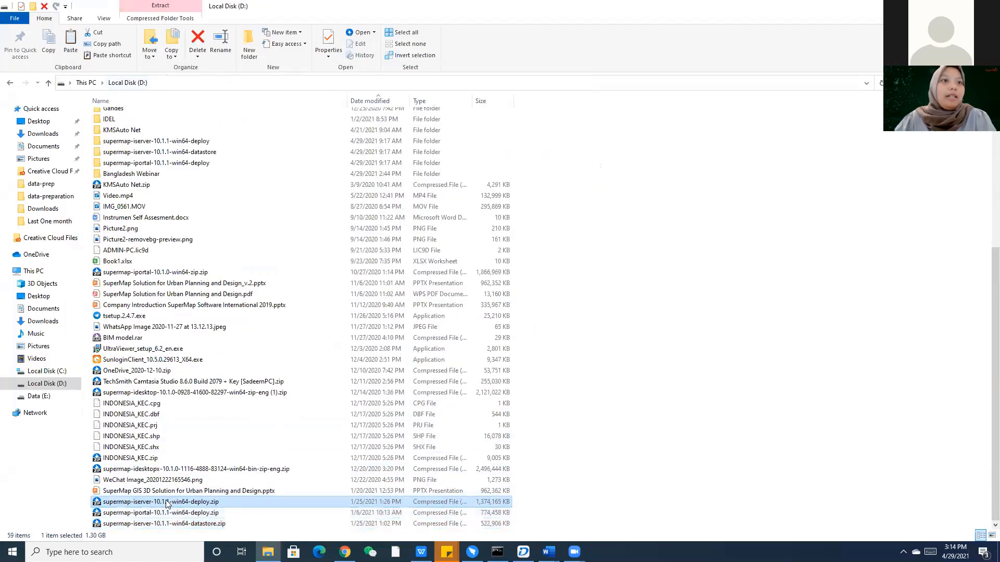
pyautogui.rightClick(167, 501)
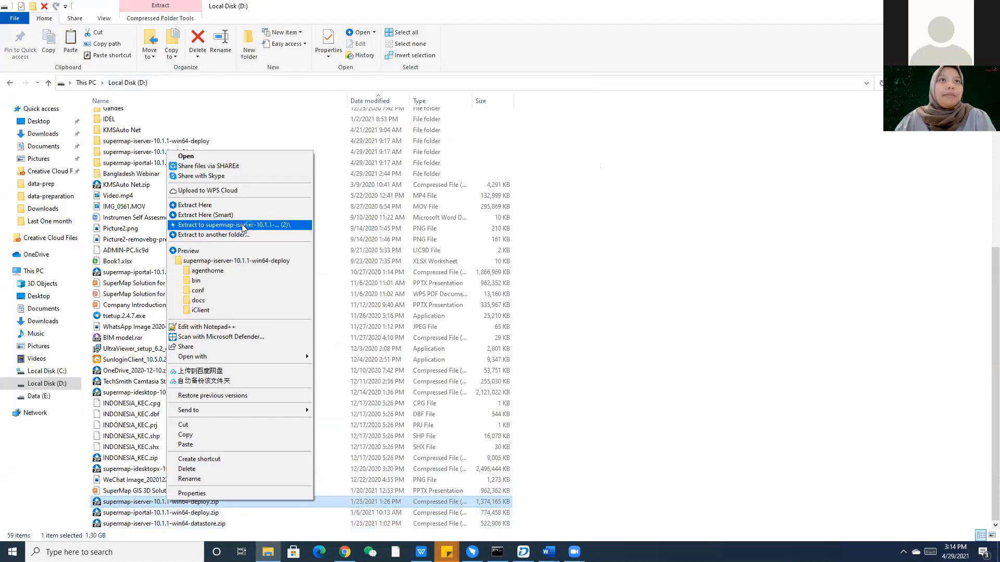
pyautogui.click(243, 225)
pyautogui.click(210, 513)
pyautogui.rightClick(210, 512)
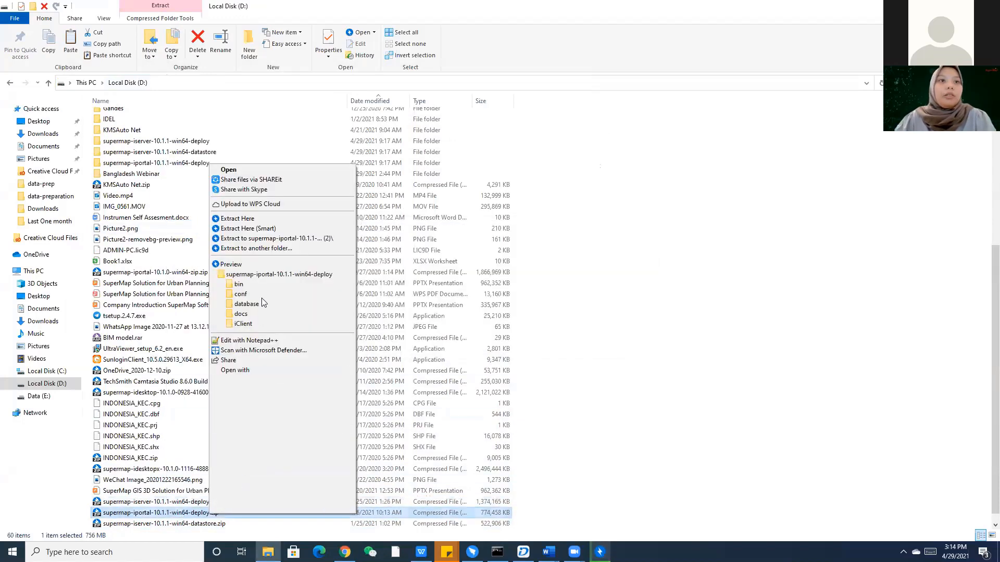
pyautogui.click(276, 238)
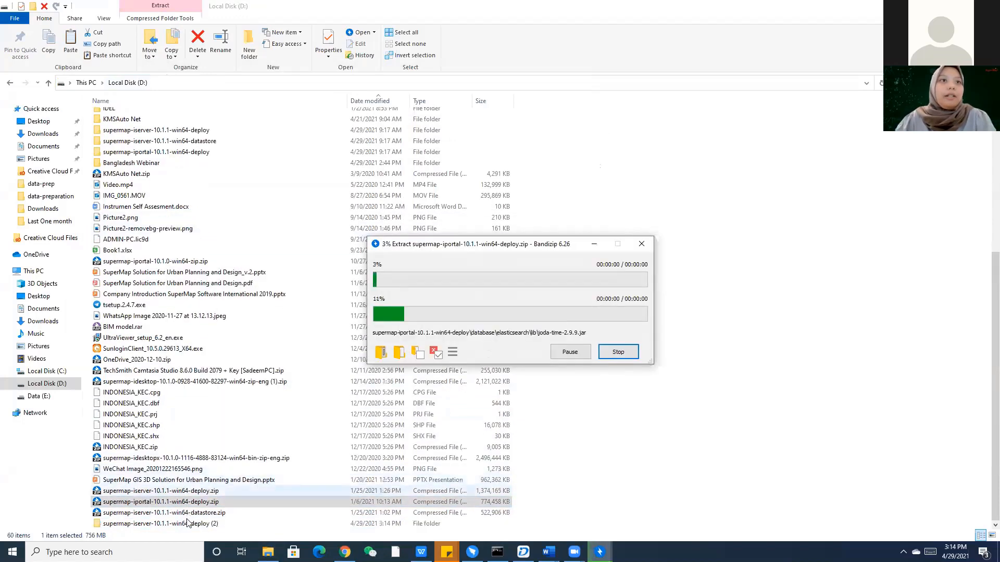
pyautogui.rightClick(167, 513)
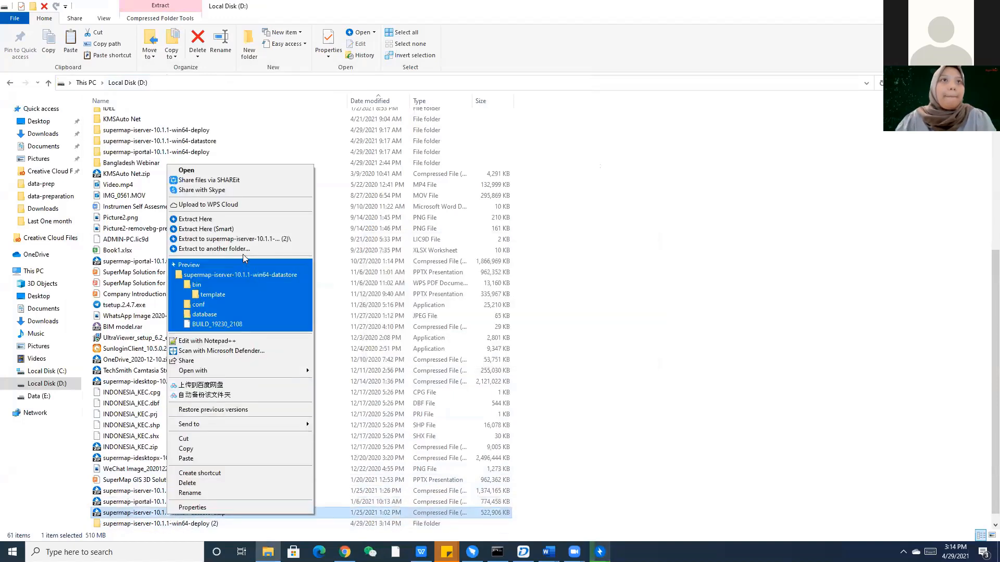
pyautogui.click(243, 239)
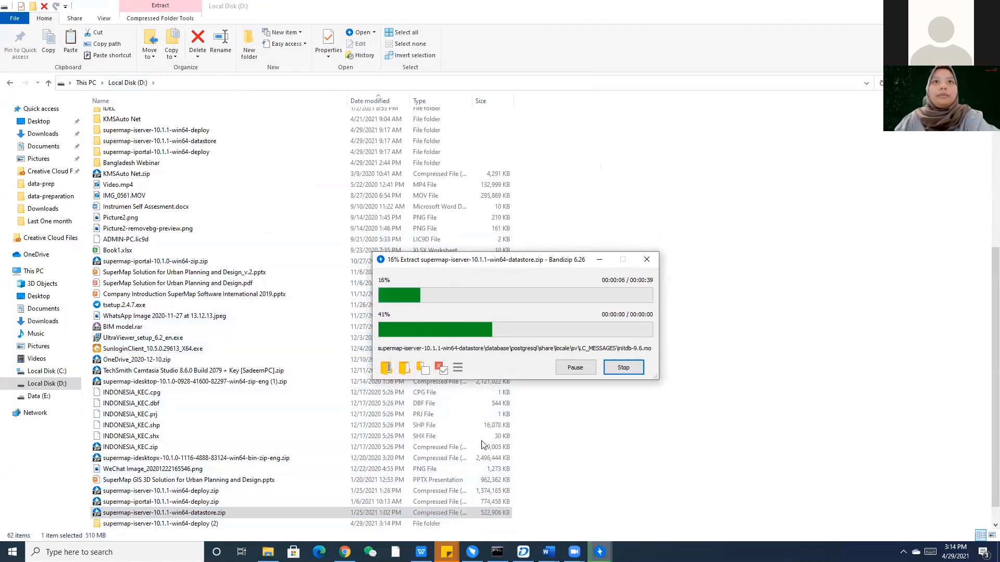
# Close the Command Prompt and dismiss the three Bandizip extraction completion reports.
pyautogui.scroll(2, 202, 327)
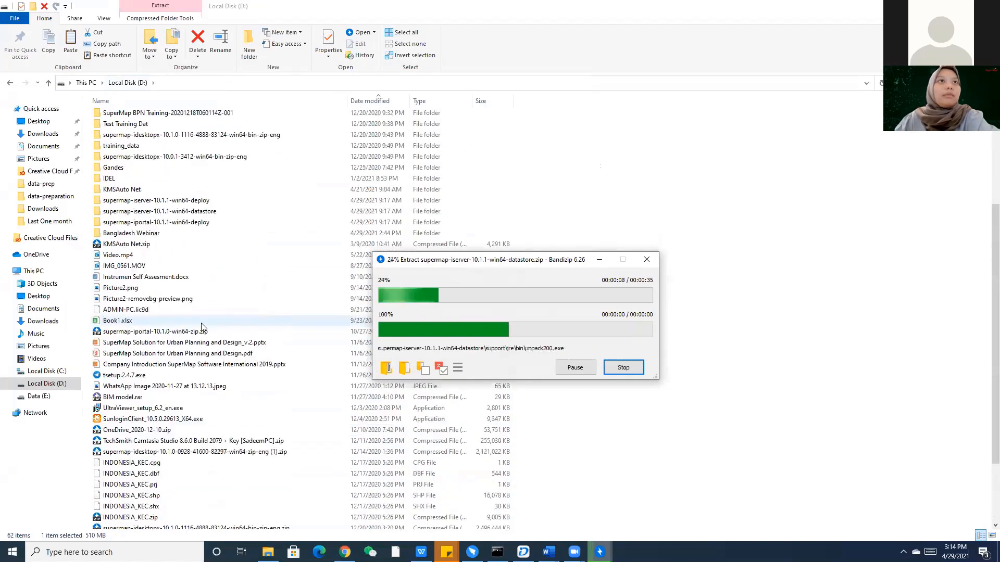
pyautogui.scroll(-3, 202, 327)
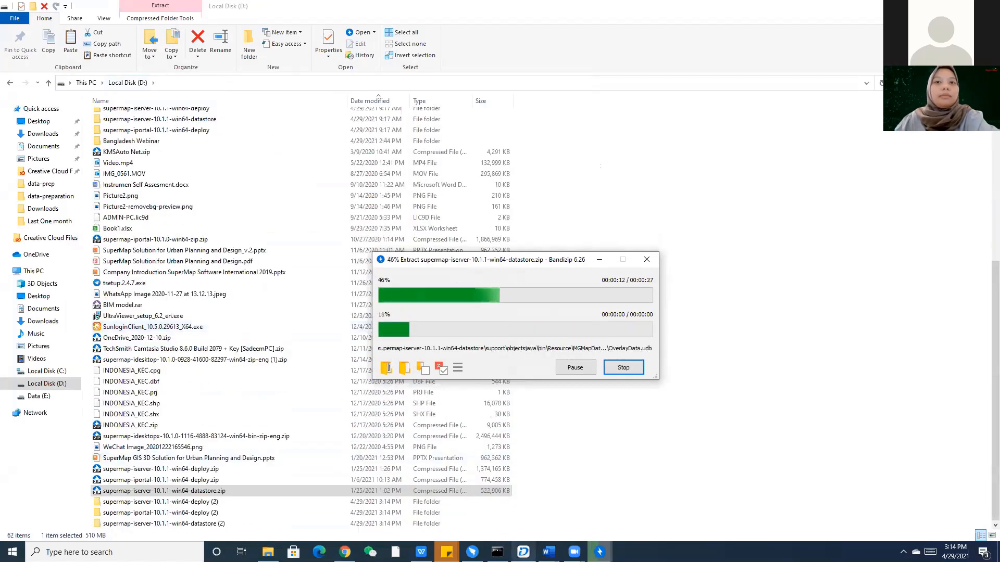
pyautogui.click(497, 552)
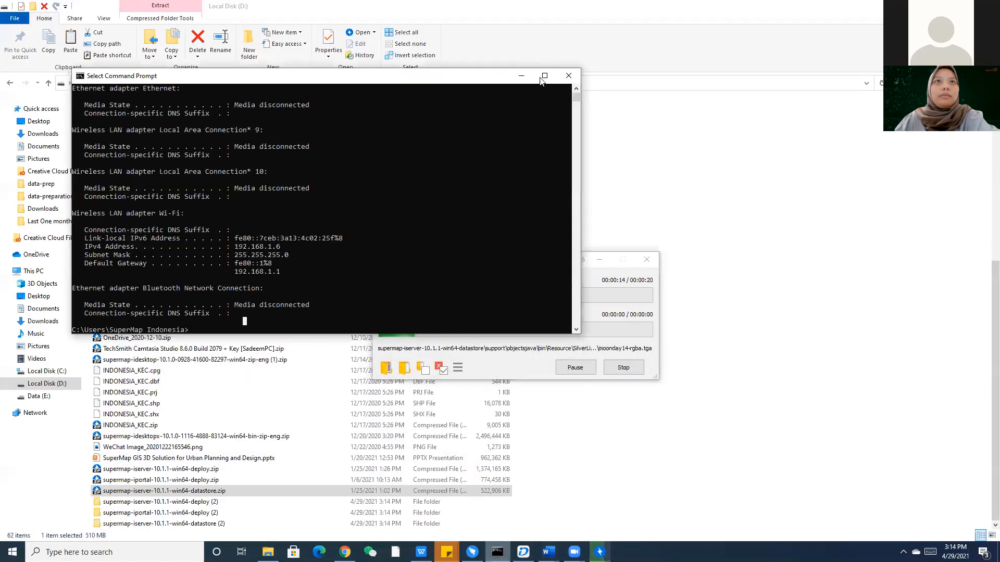
pyautogui.click(569, 76)
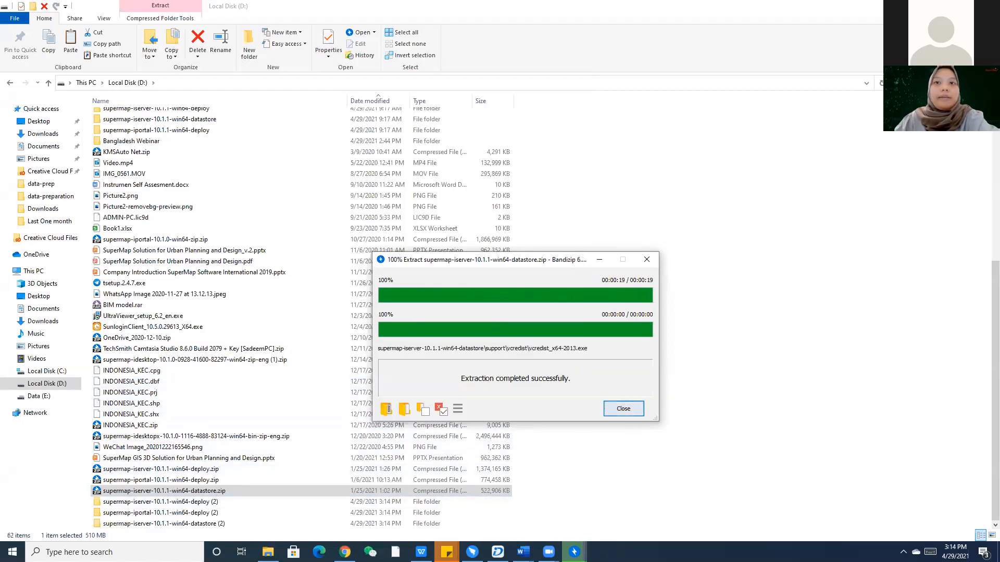
pyautogui.click(623, 408)
pyautogui.moveTo(574, 552)
pyautogui.click(637, 475)
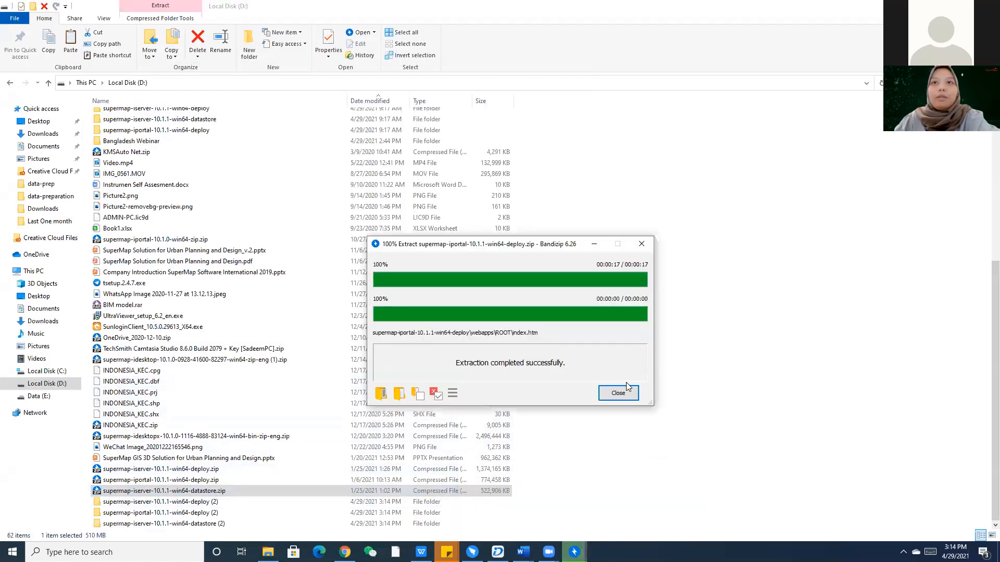
pyautogui.click(618, 393)
pyautogui.click(574, 552)
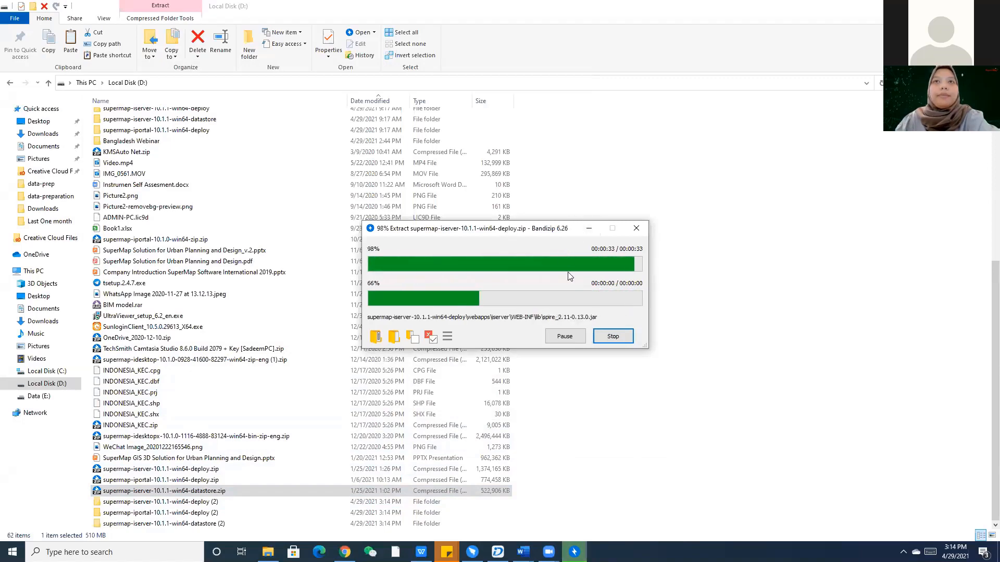
pyautogui.click(613, 377)
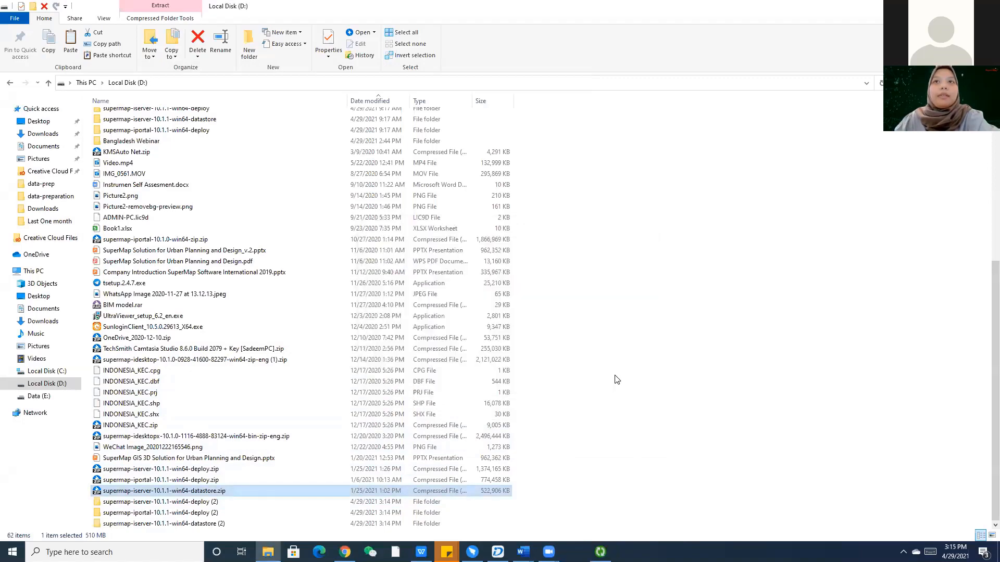
# Open supermap-iportal-10.1.1-win64-deploy (2) > bin and run startup.bat past the SmartScreen warning.
pyautogui.click(654, 380)
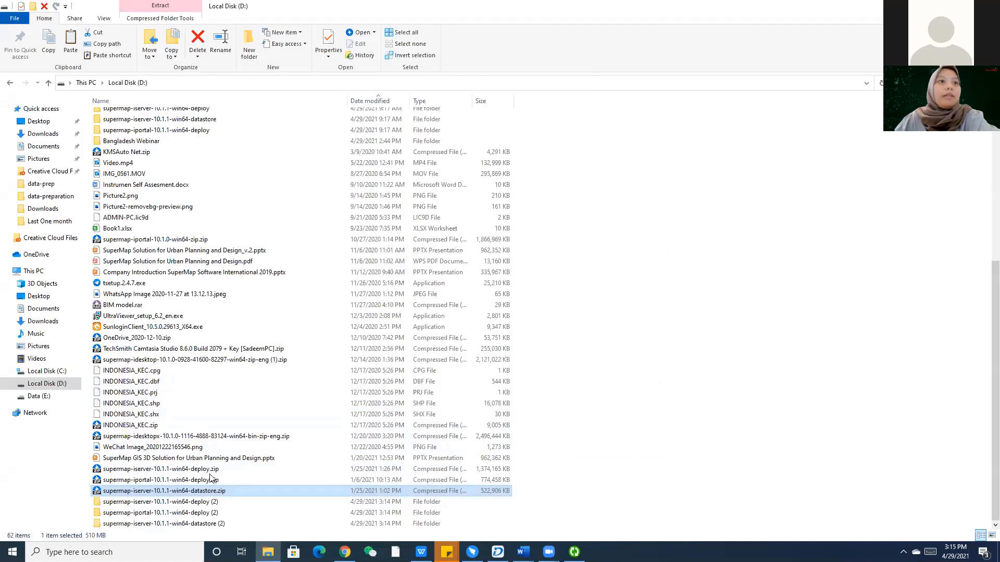
pyautogui.doubleClick(146, 514)
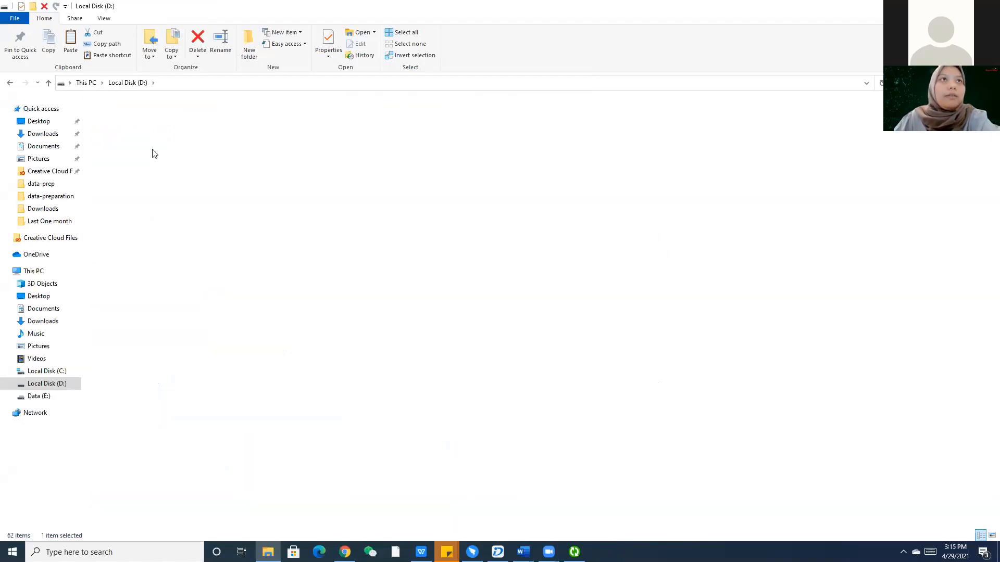
pyautogui.doubleClick(170, 117)
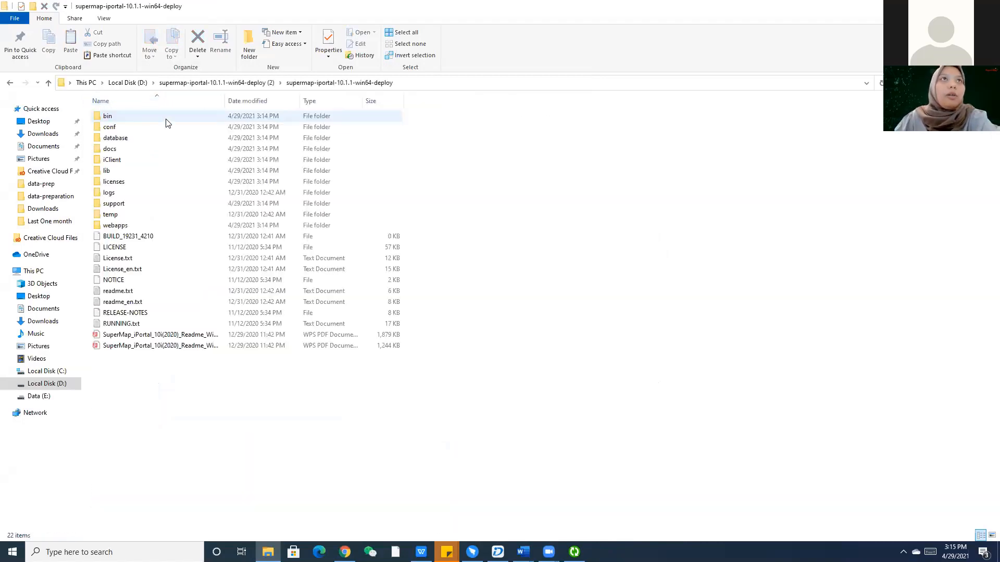
pyautogui.doubleClick(139, 116)
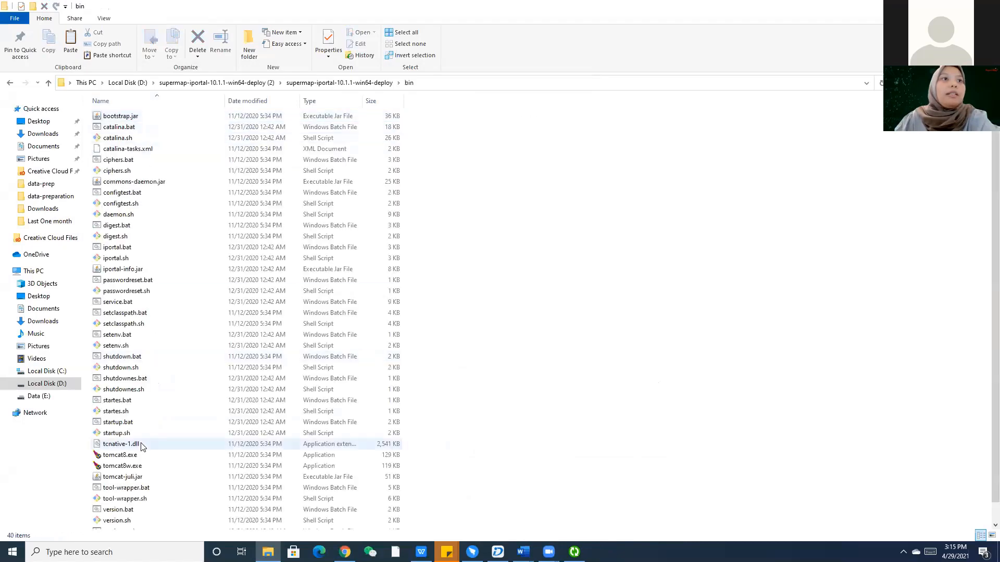
pyautogui.doubleClick(140, 424)
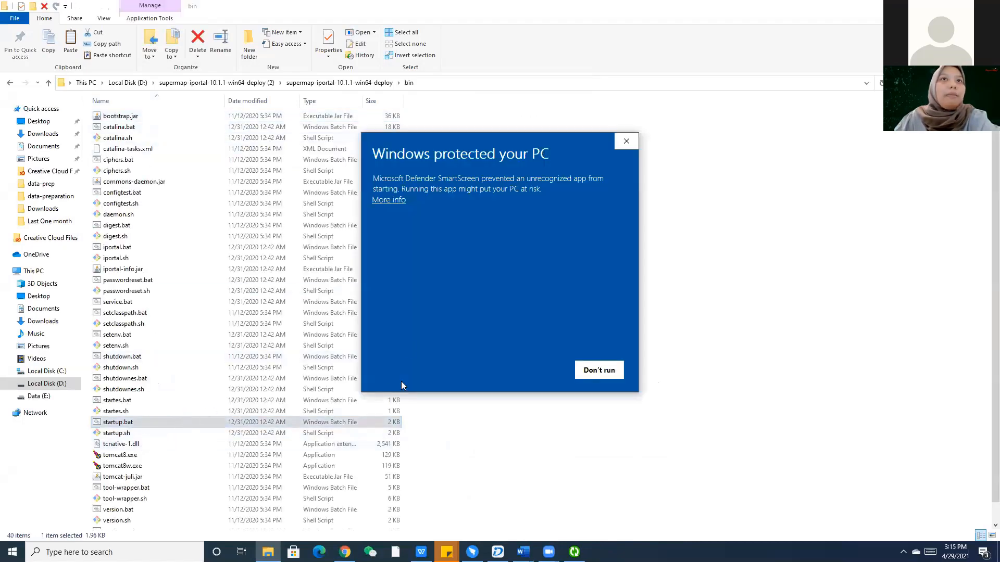
pyautogui.click(388, 201)
pyautogui.click(531, 370)
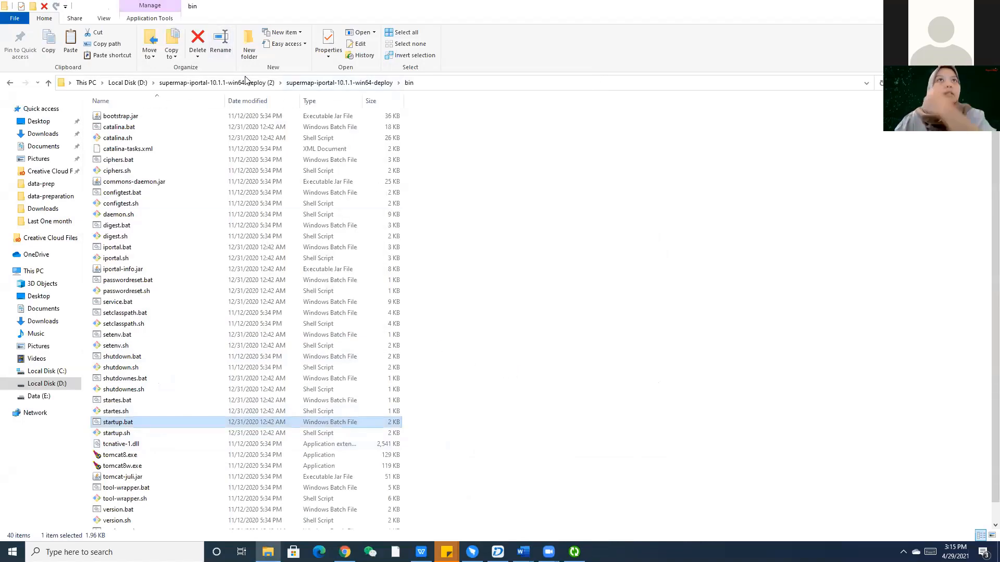
pyautogui.click(161, 84)
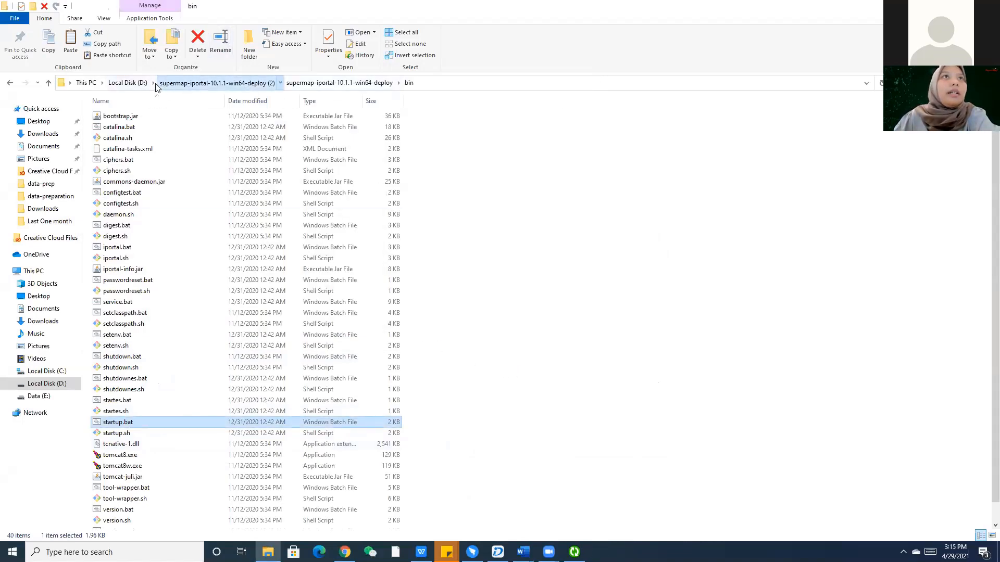
# Navigate from D: into supermap-iserver-10.1.1-win64-deploy (2) > supermap-iserver-10.1.1-win64-deploy > bin.
pyautogui.click(135, 83)
pyautogui.click(165, 411)
pyautogui.doubleClick(165, 411)
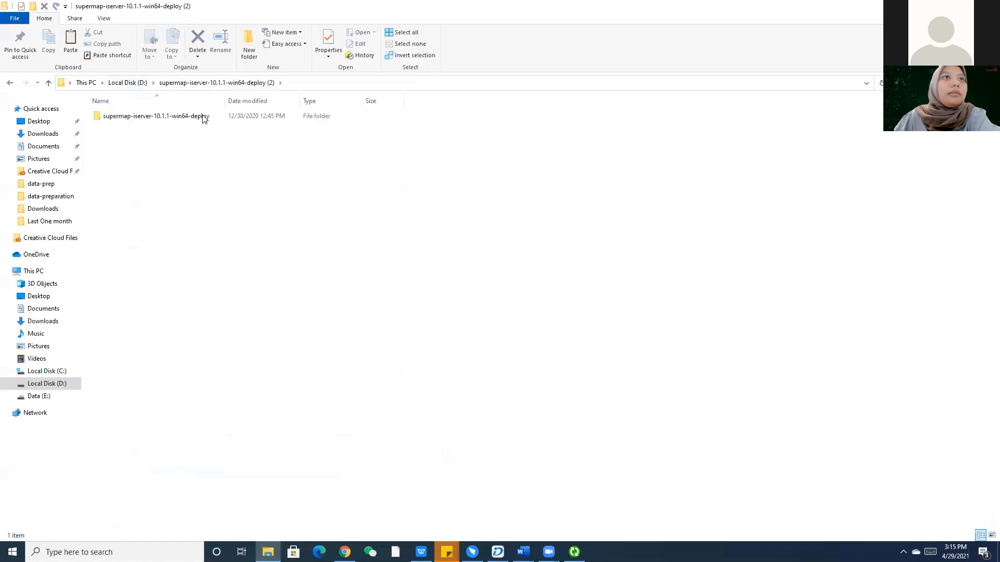
pyautogui.click(202, 117)
pyautogui.doubleClick(177, 117)
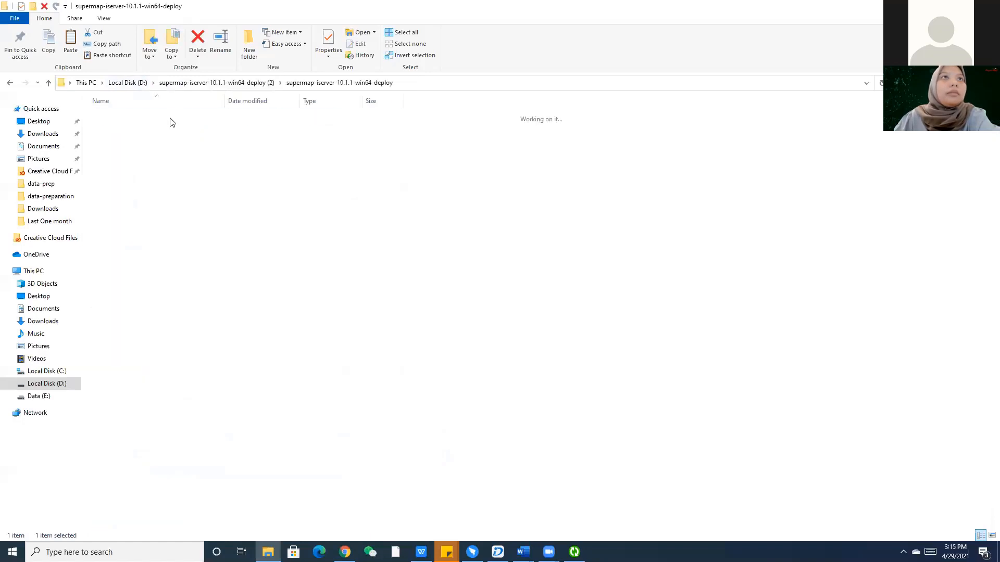
pyautogui.doubleClick(148, 127)
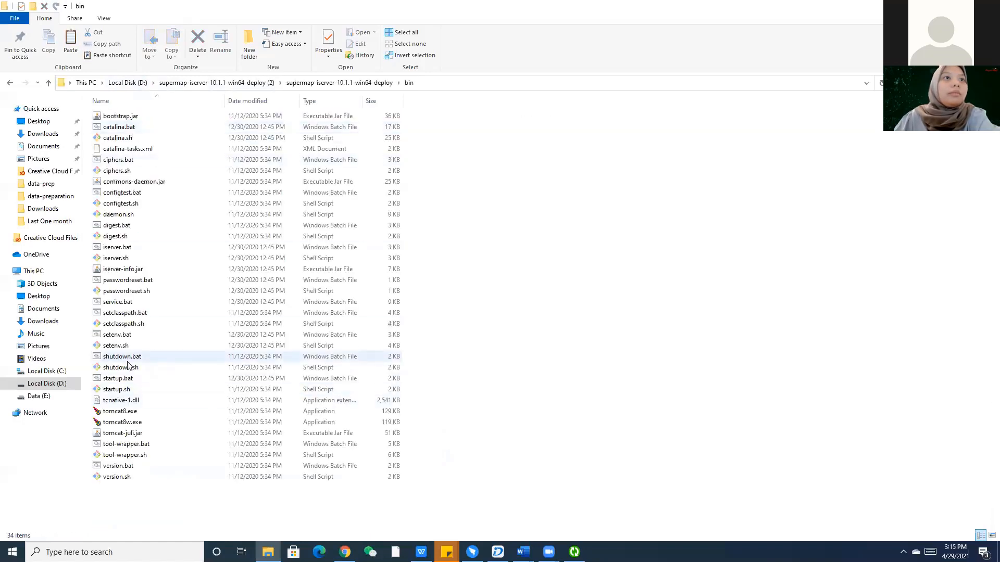
# Run iServer's startup.bat past SmartScreen and check its server console.
pyautogui.doubleClick(132, 379)
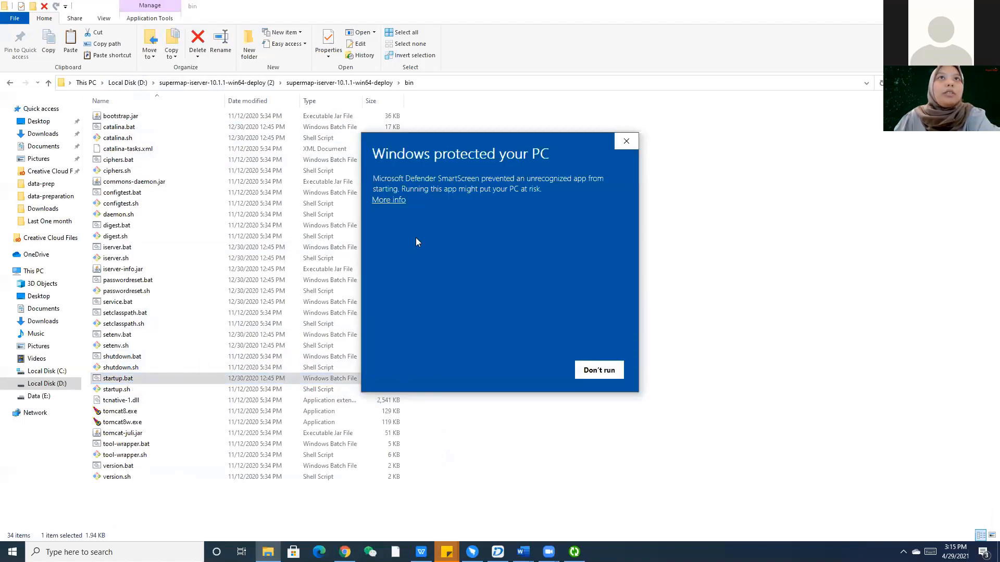
pyautogui.click(397, 200)
pyautogui.click(528, 376)
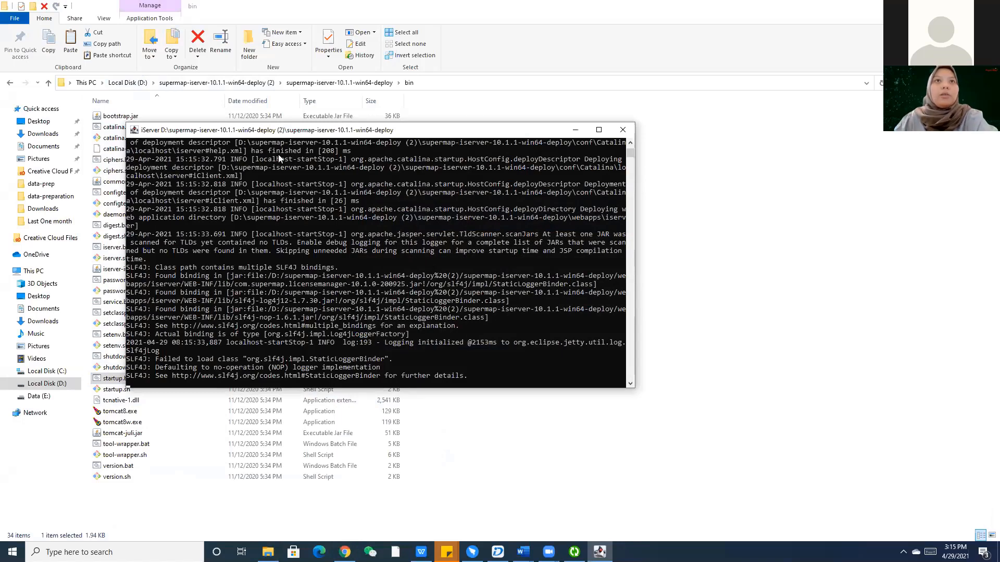
pyautogui.click(451, 428)
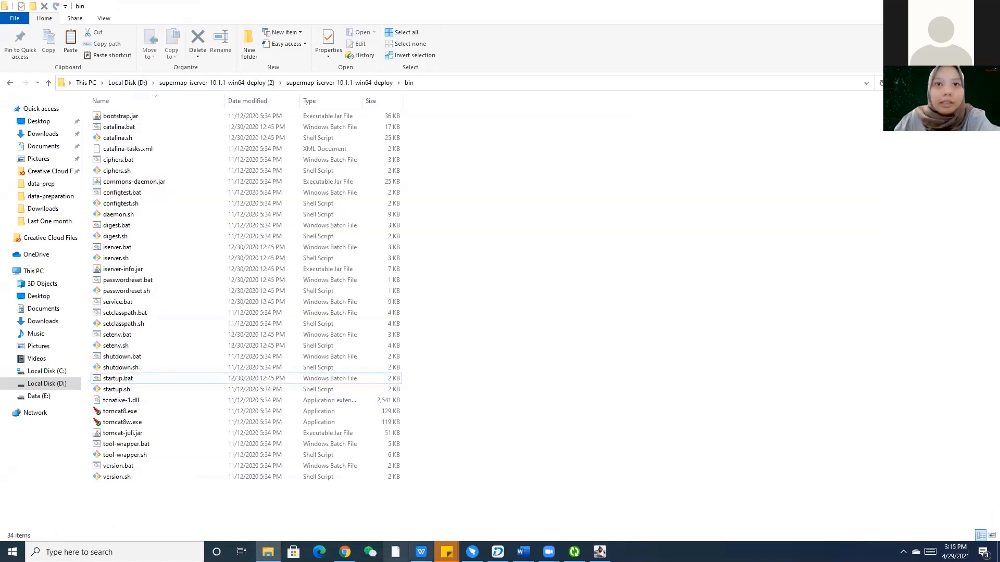
pyautogui.click(599, 552)
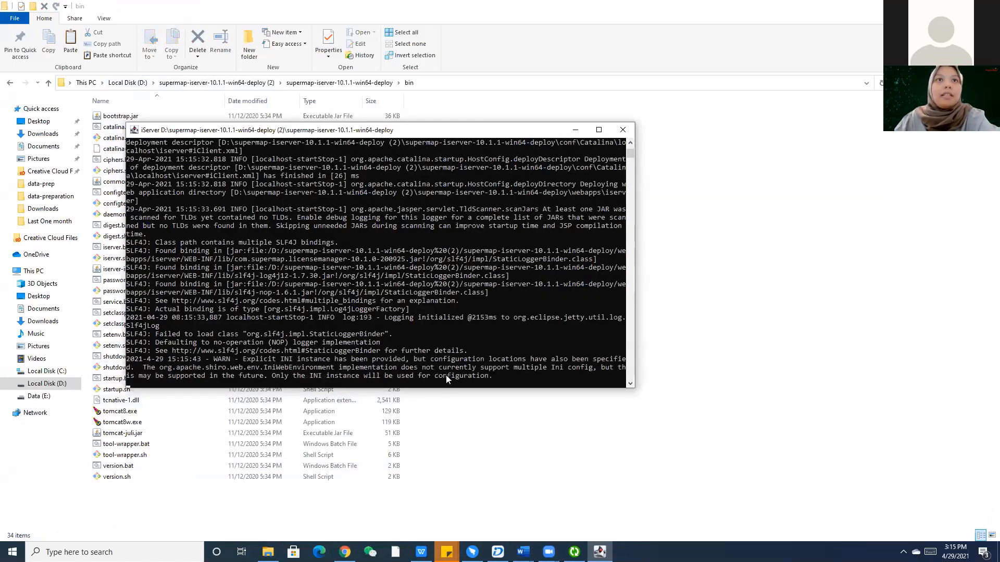
pyautogui.click(542, 459)
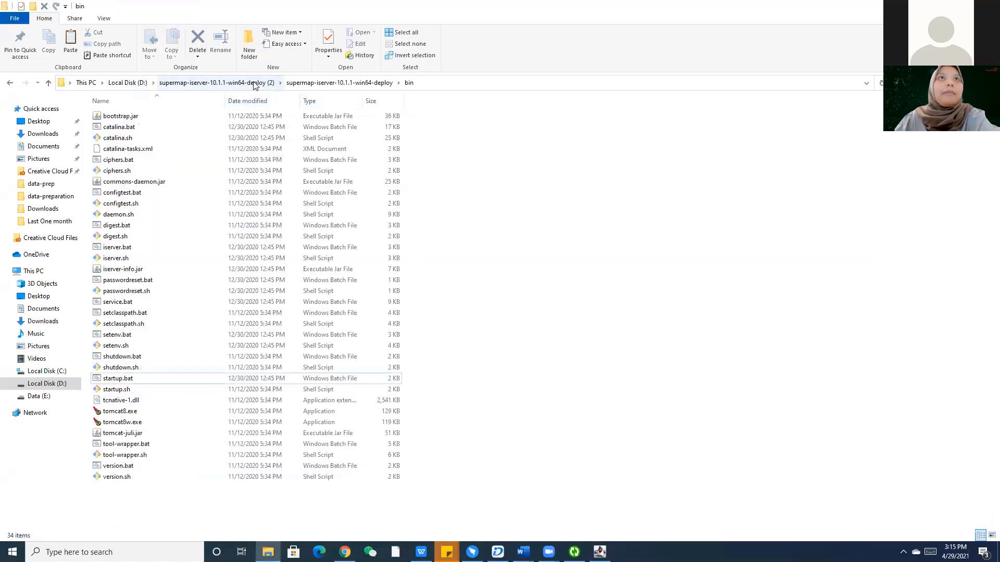
# Run startup.bat from the datastore (2) > datastore > bin folder, allowing it via Run anyway.
pyautogui.click(224, 83)
pyautogui.click(135, 83)
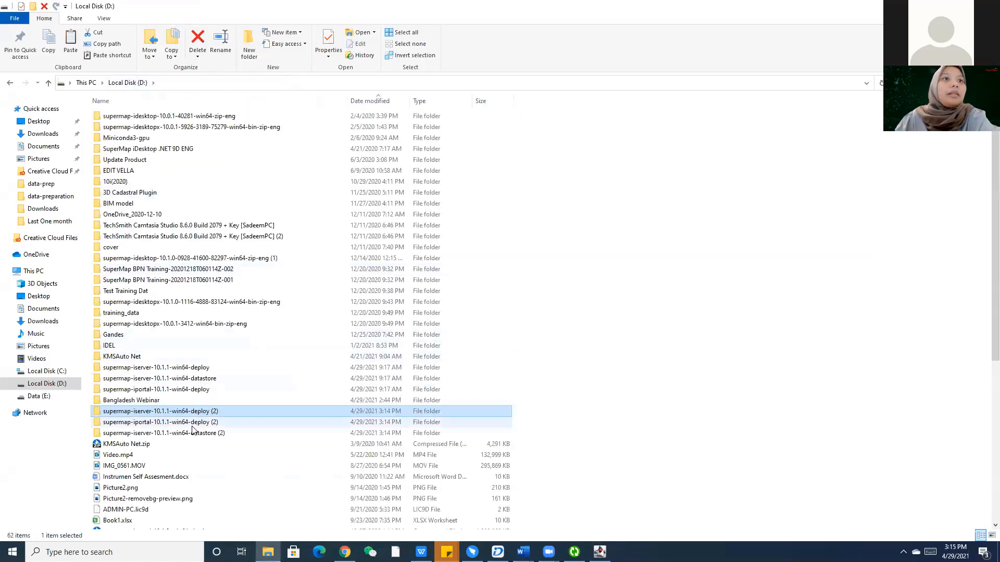
pyautogui.scroll(-1, 192, 409)
pyautogui.click(192, 404)
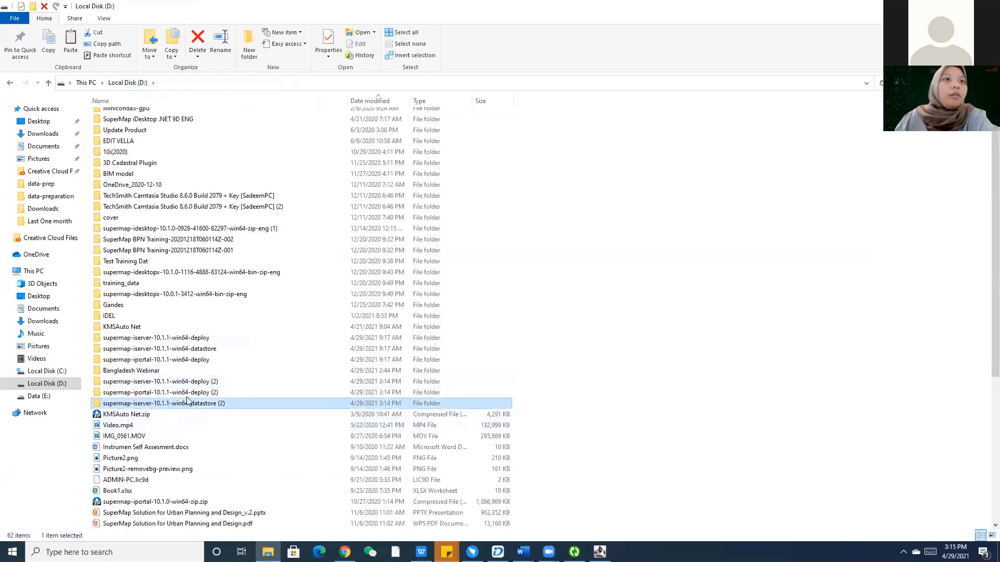
pyautogui.doubleClick(196, 411)
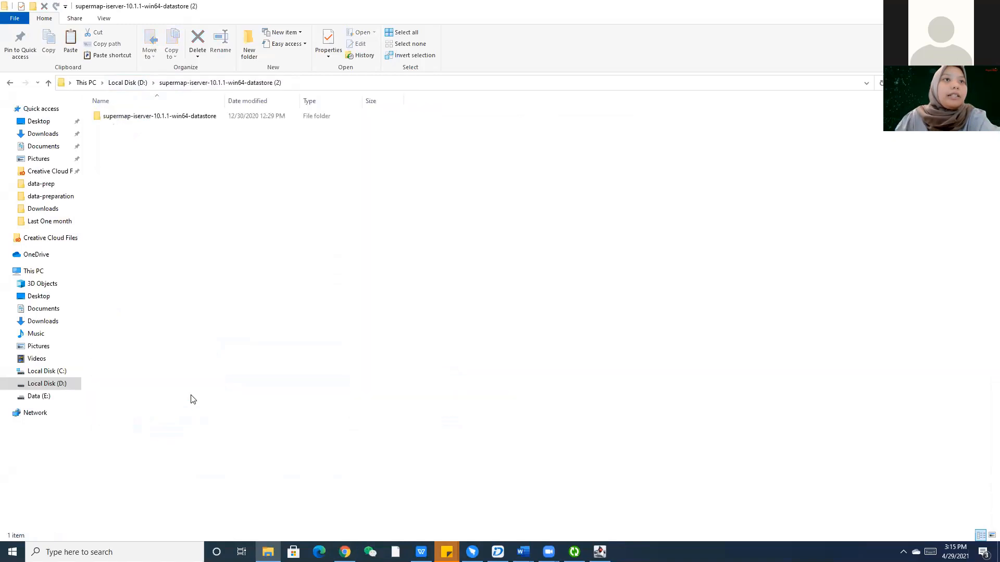
pyautogui.doubleClick(175, 115)
pyautogui.click(150, 117)
pyautogui.doubleClick(150, 116)
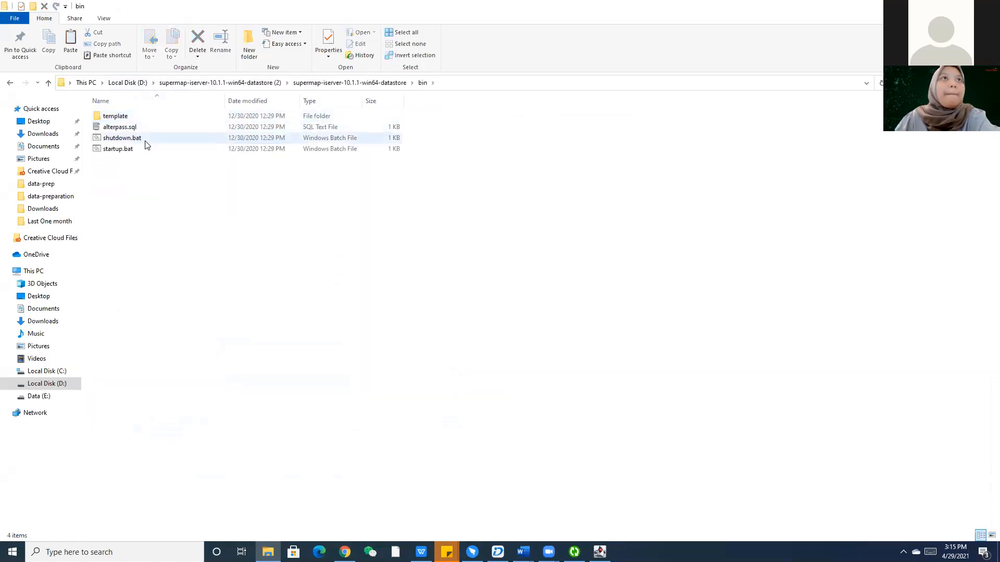
pyautogui.doubleClick(148, 150)
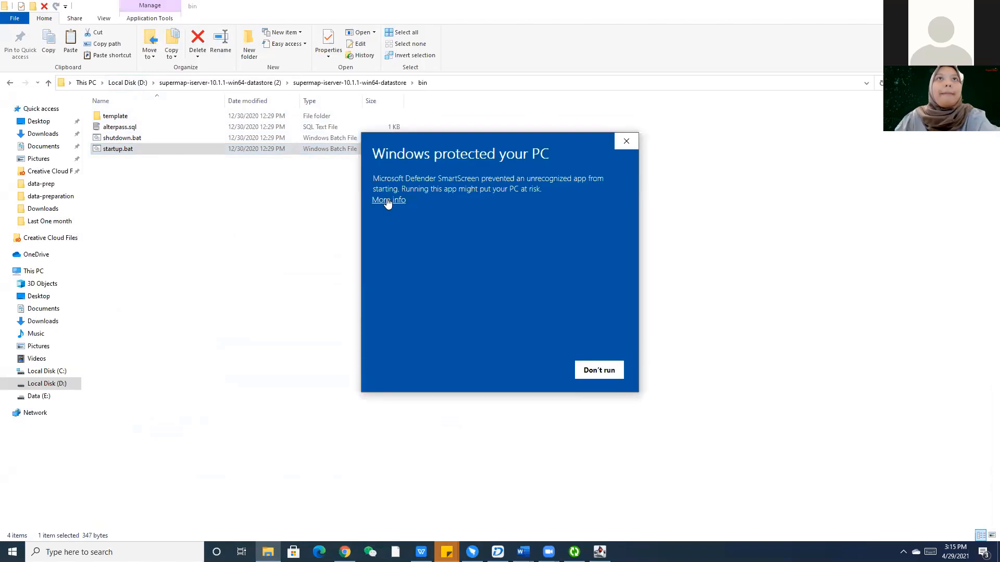
pyautogui.click(384, 201)
pyautogui.click(535, 372)
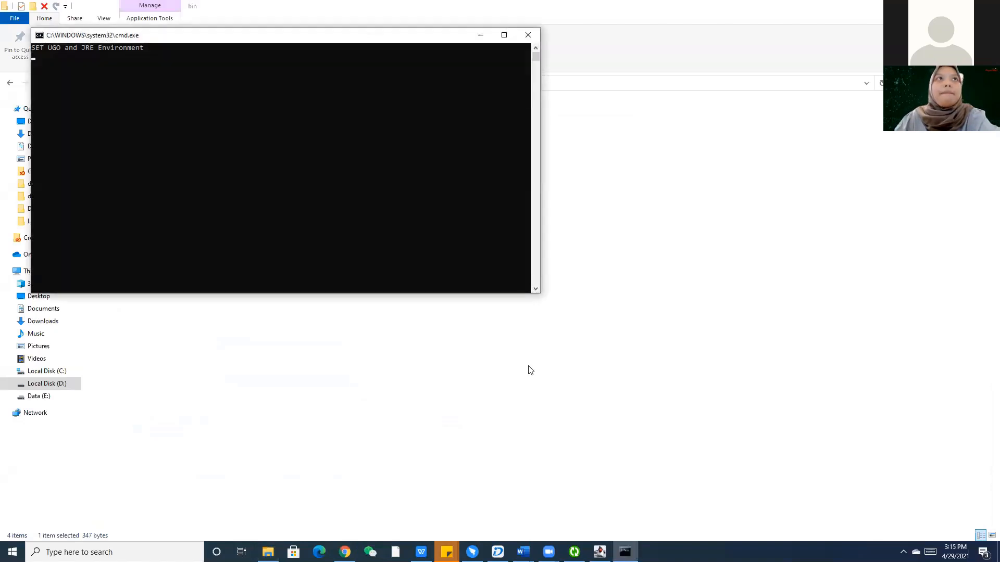
# Return File Explorer to Local Disk (D:) and dismiss the OpenJDK firewall alert.
pyautogui.click(689, 290)
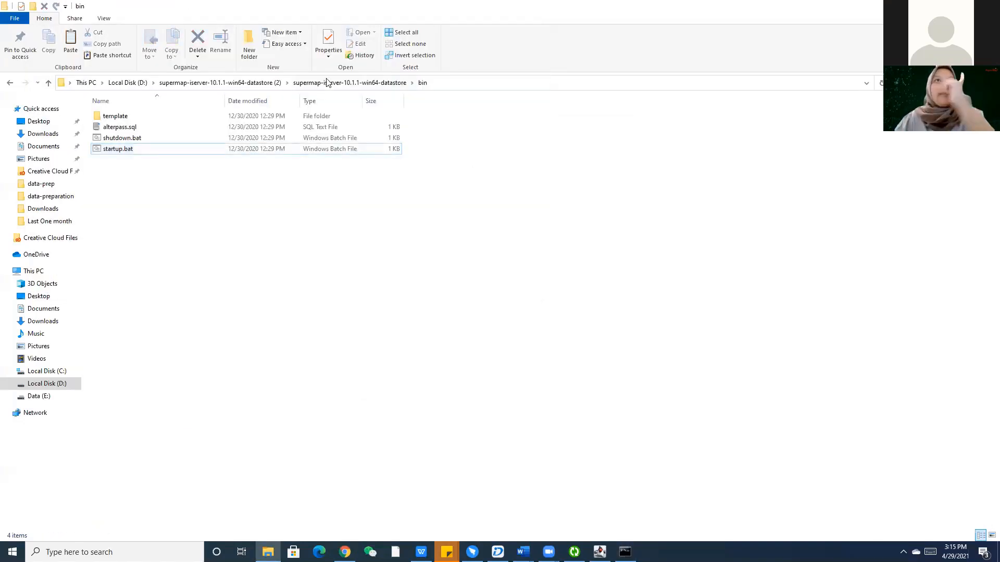
pyautogui.click(245, 83)
pyautogui.click(140, 83)
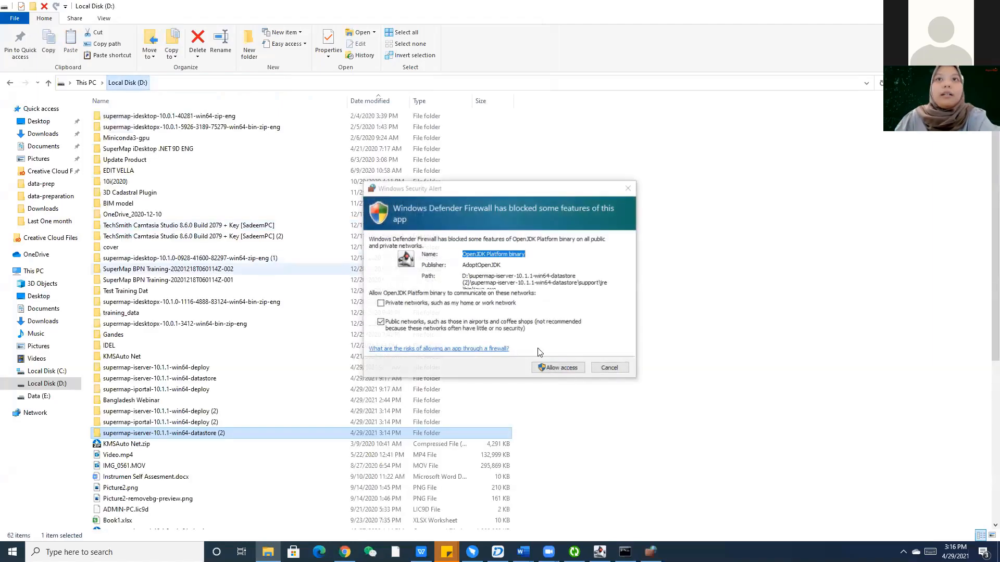
pyautogui.click(569, 371)
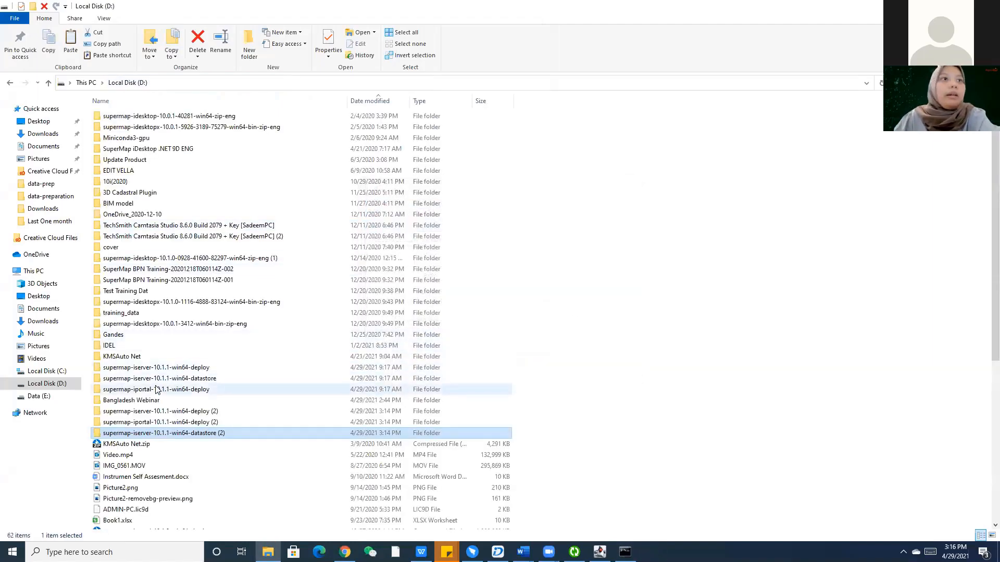
# Launch startup.bat from the supermap-iportal-10.1.1-win64-deploy bin folder to start iPortal.
pyautogui.doubleClick(175, 392)
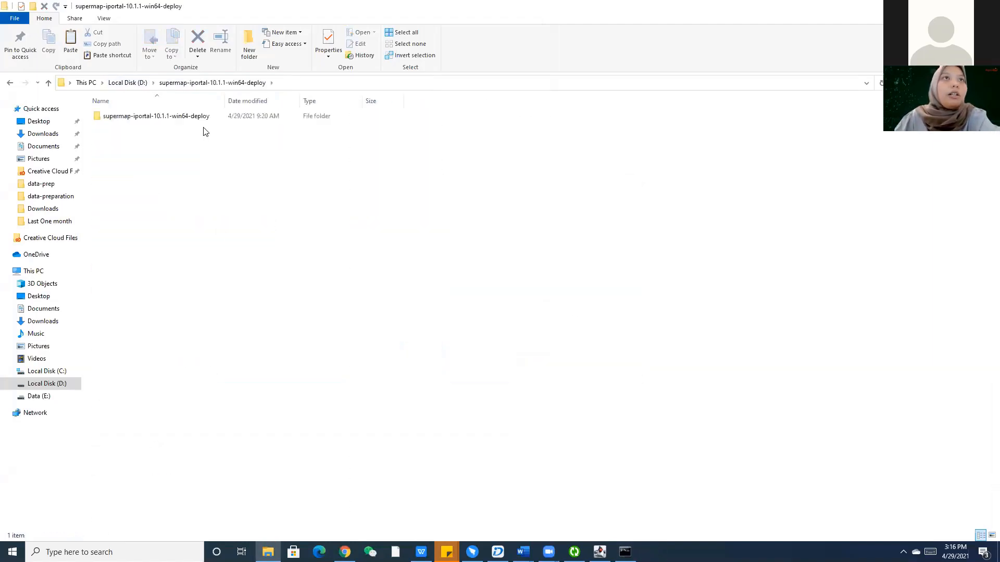
pyautogui.doubleClick(192, 117)
pyautogui.doubleClick(125, 120)
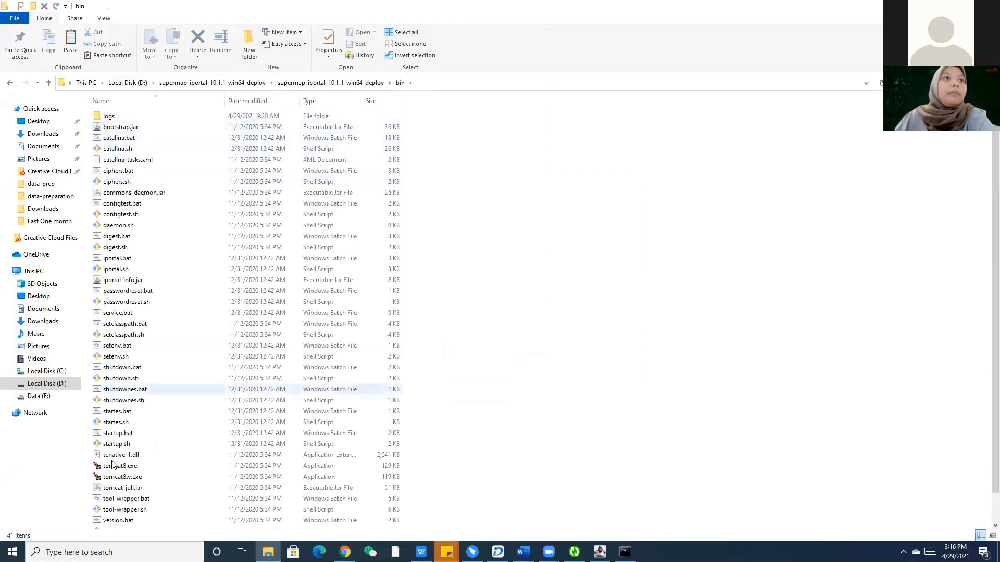
pyautogui.click(118, 434)
pyautogui.press('Return')
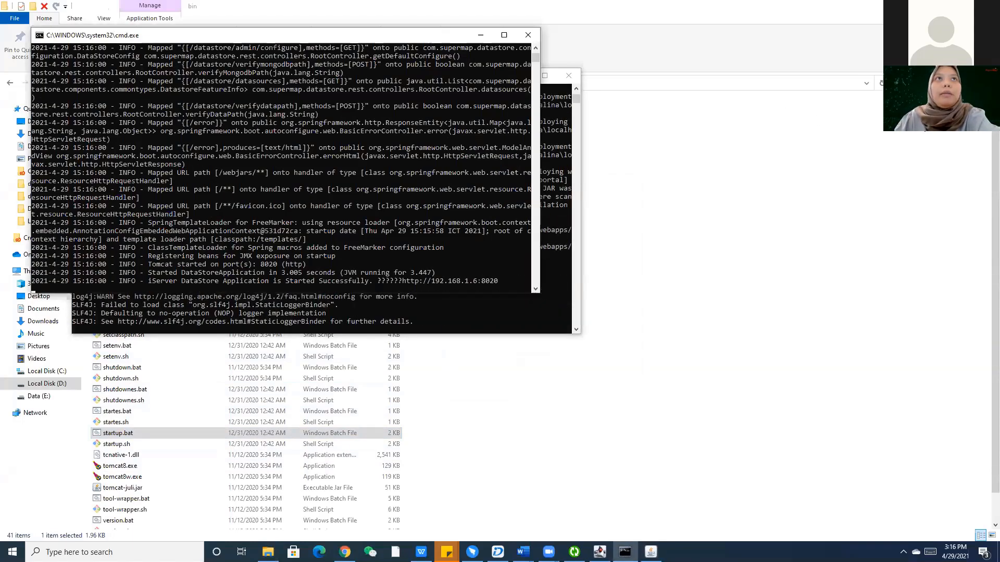
# Tile the iPortal, iServer and DataStore consoles side by side and check their startup output.
pyautogui.moveTo(271, 34); pyautogui.dragTo(801, 93)
pyautogui.click(599, 552)
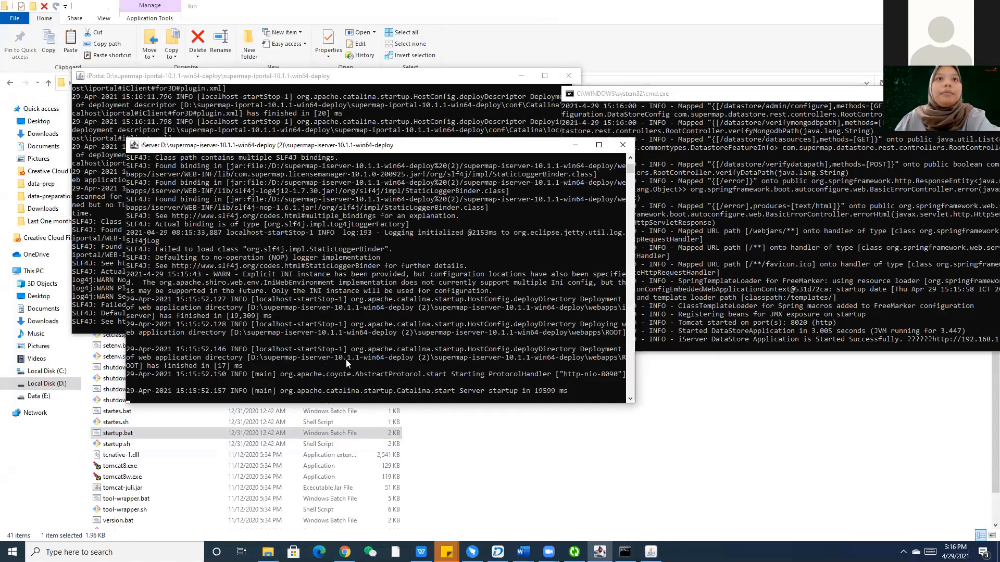
pyautogui.moveTo(407, 145); pyautogui.dragTo(338, 348)
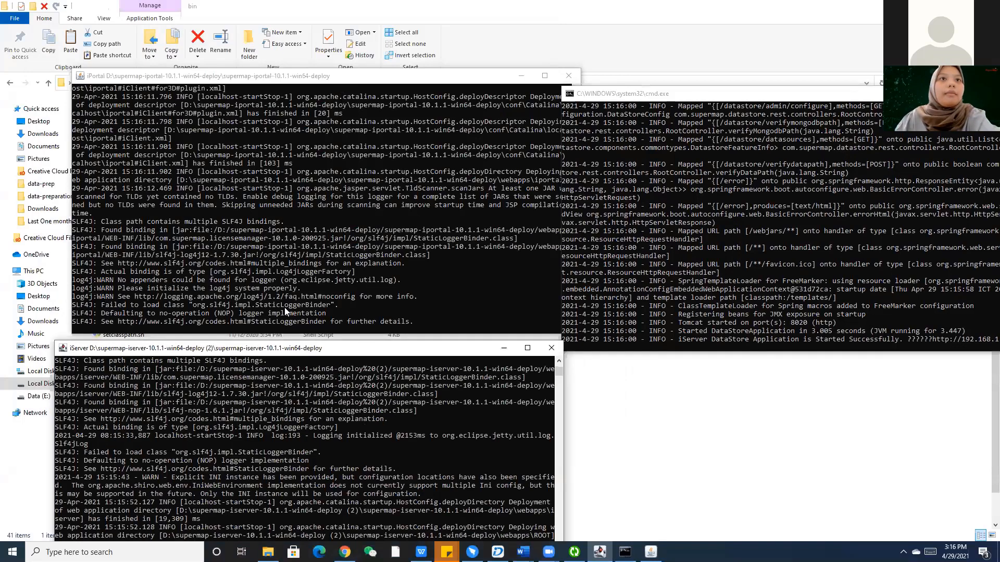
pyautogui.moveTo(322, 76); pyautogui.dragTo(259, 31)
pyautogui.moveTo(303, 350); pyautogui.dragTo(269, 289)
pyautogui.click(703, 94)
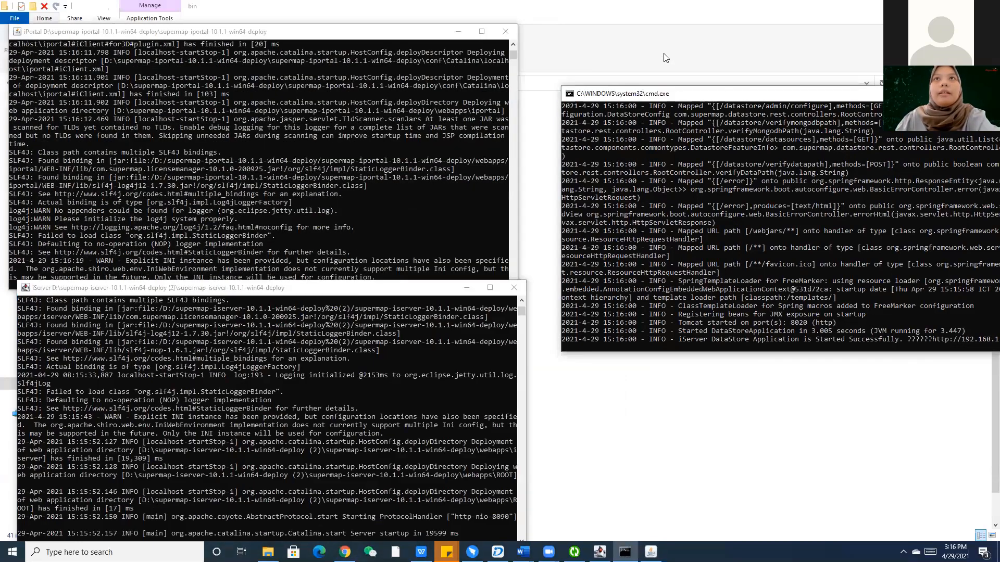
pyautogui.moveTo(703, 94); pyautogui.dragTo(661, 44)
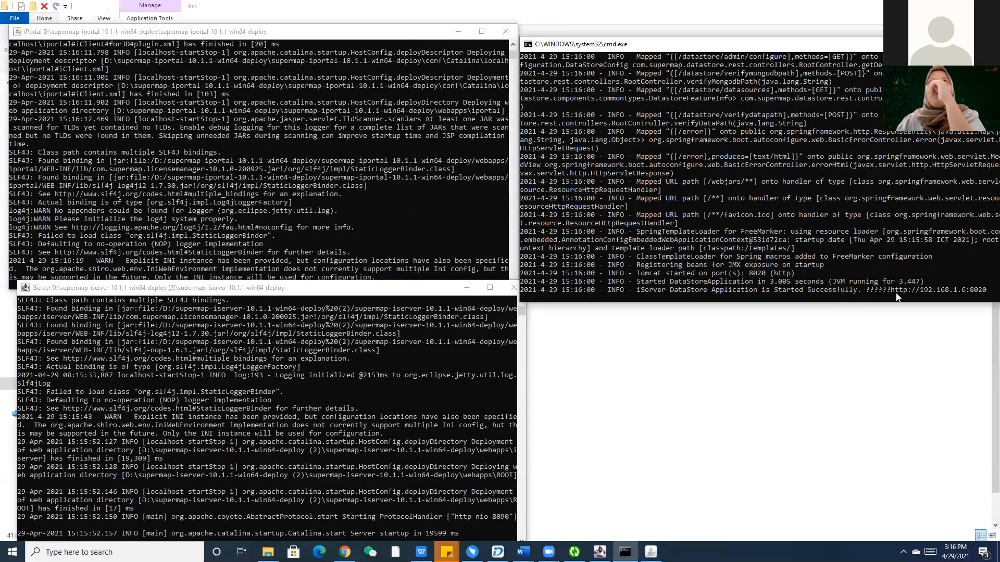
pyautogui.scroll(1, 929, 266)
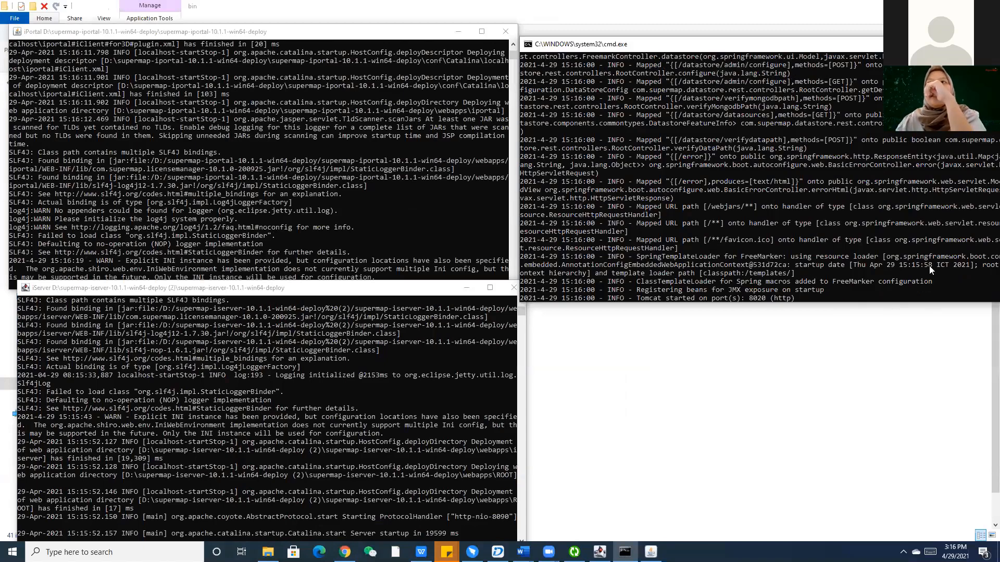
pyautogui.scroll(-2, 908, 276)
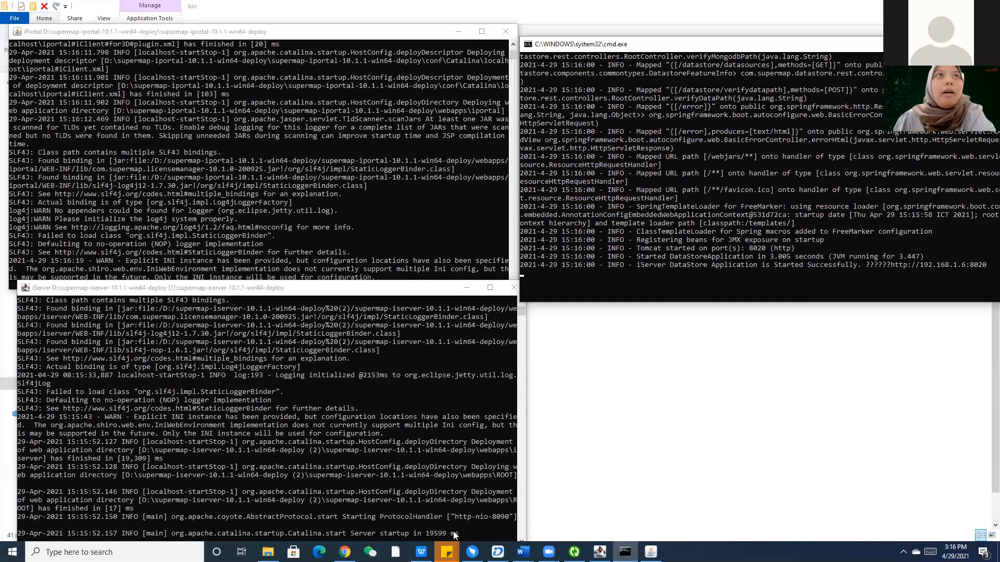
pyautogui.scroll(-3, 374, 207)
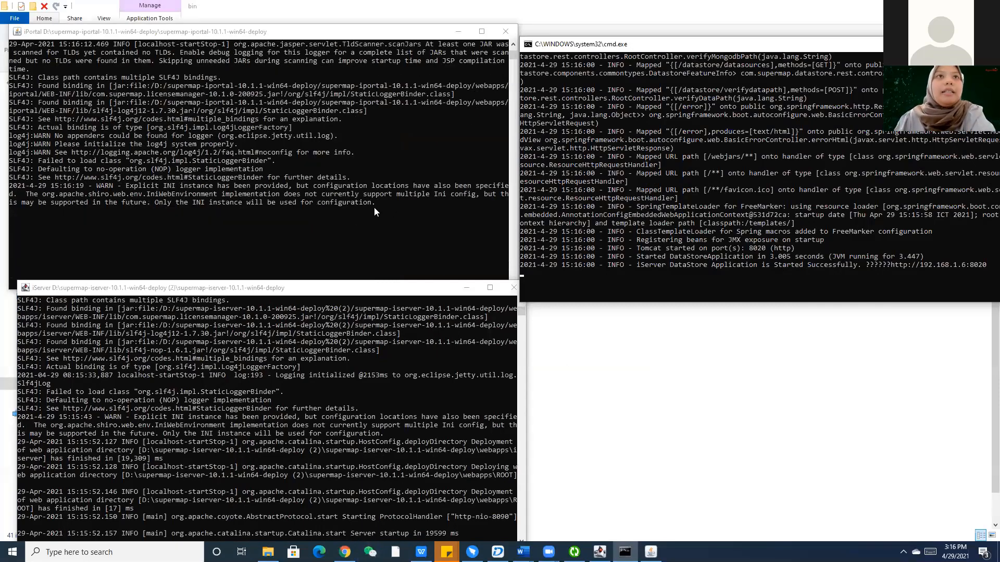
pyautogui.scroll(1, 374, 207)
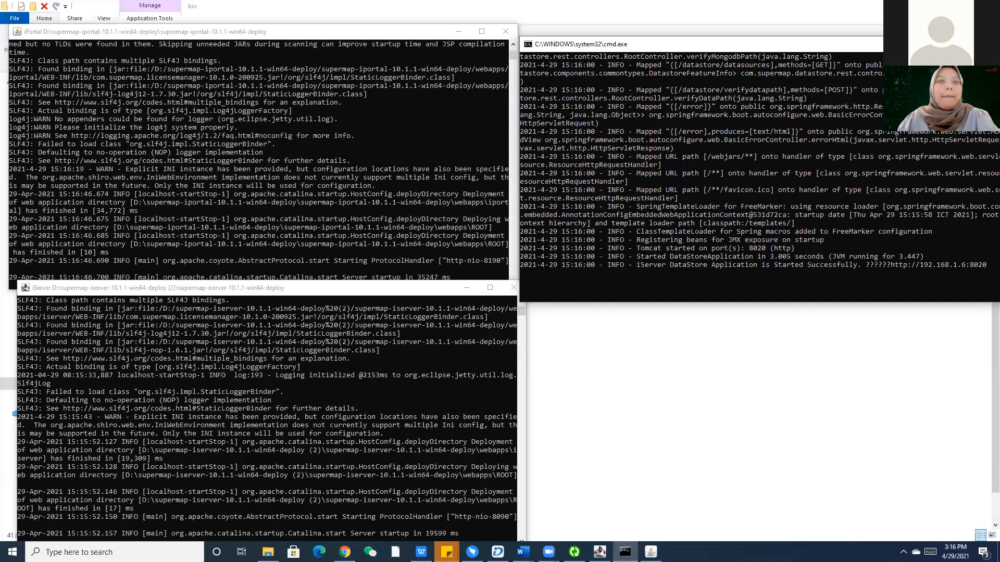
# Open a blank Chrome tab after checking the iPortal Home page, then search Windows for CMD.
pyautogui.click(552, 354)
pyautogui.click(345, 552)
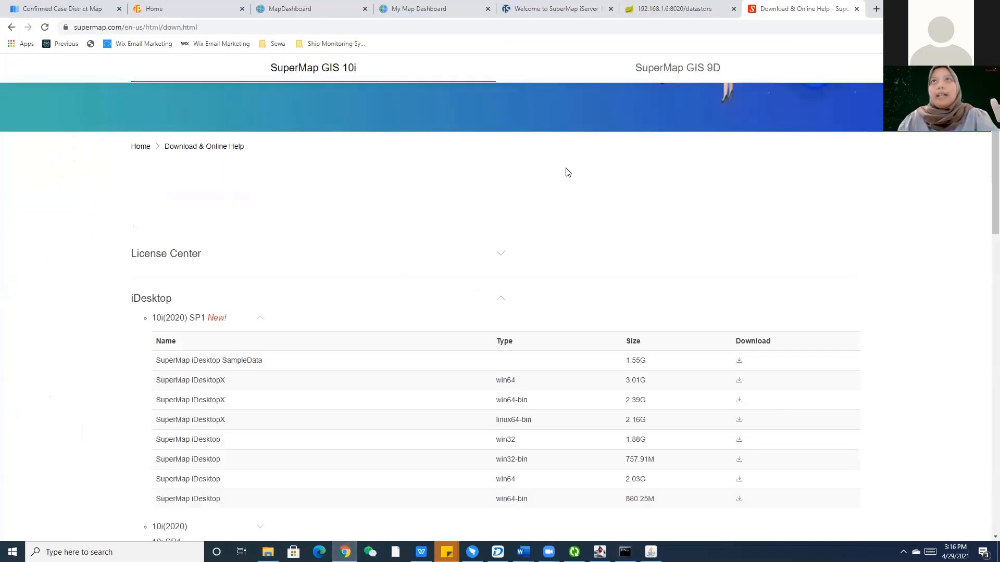
pyautogui.click(874, 9)
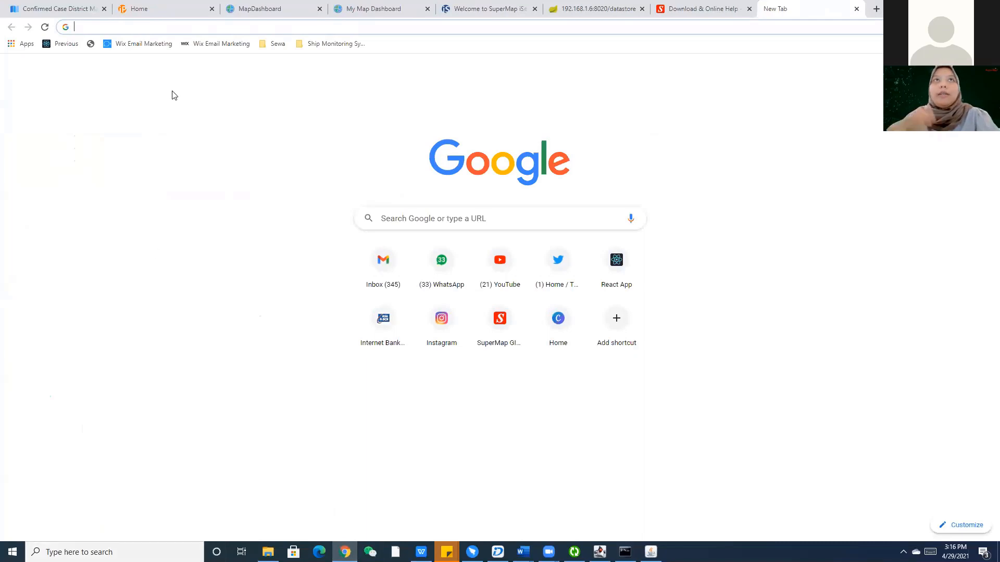
pyautogui.click(156, 9)
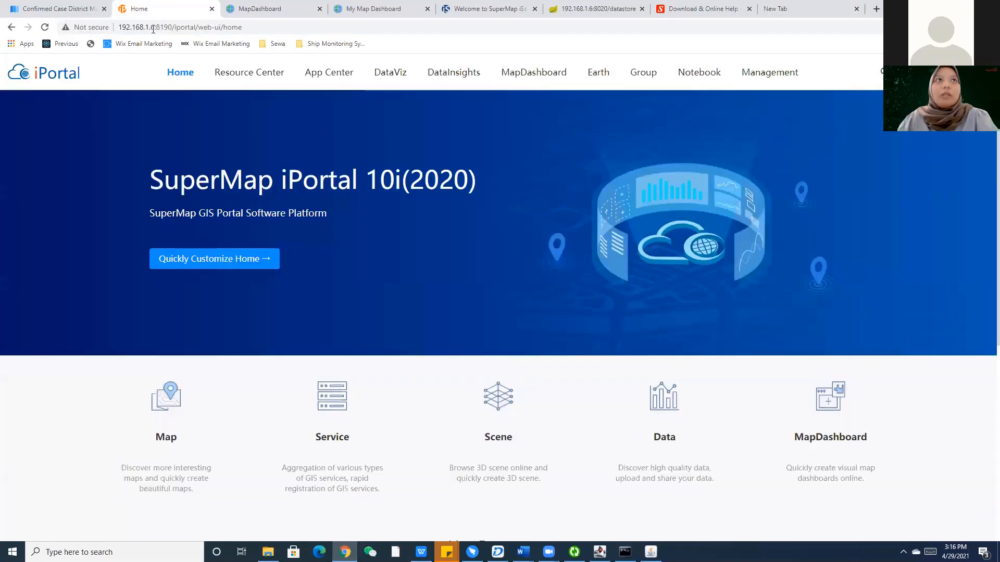
pyautogui.click(781, 9)
pyautogui.click(104, 552)
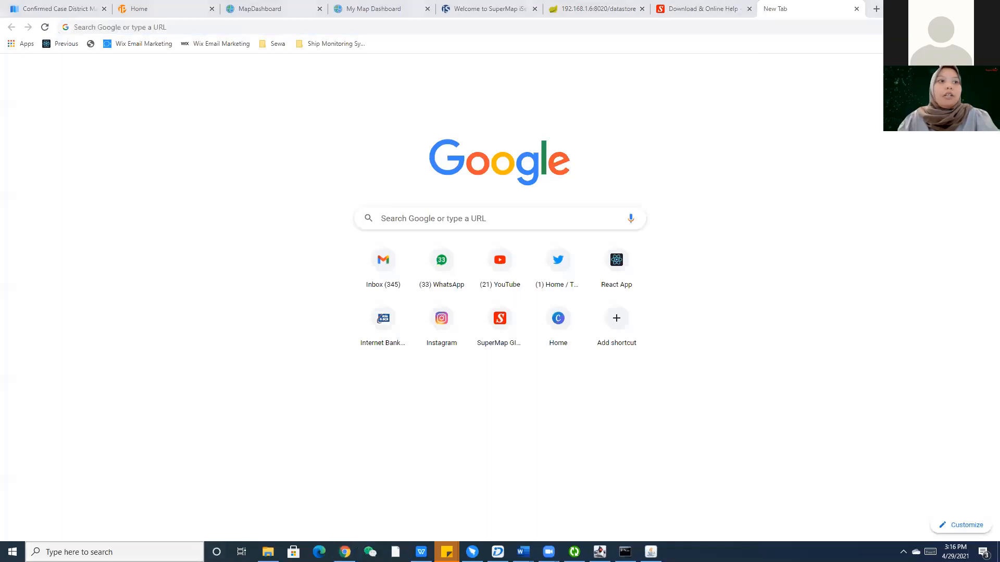
pyautogui.write('CMD')
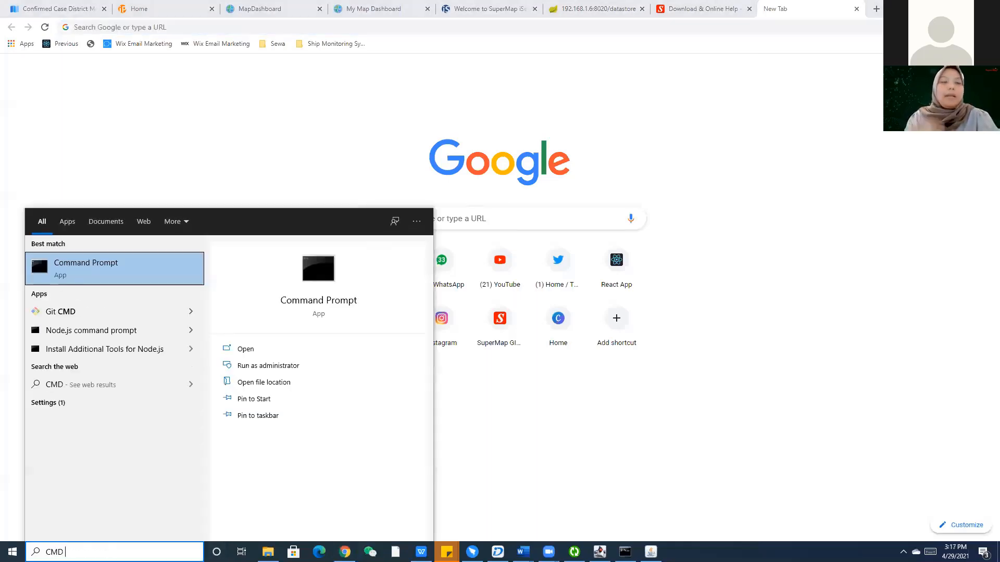
# Open Command Prompt and run ipconfig to list the network addresses.
pyautogui.press('Return')
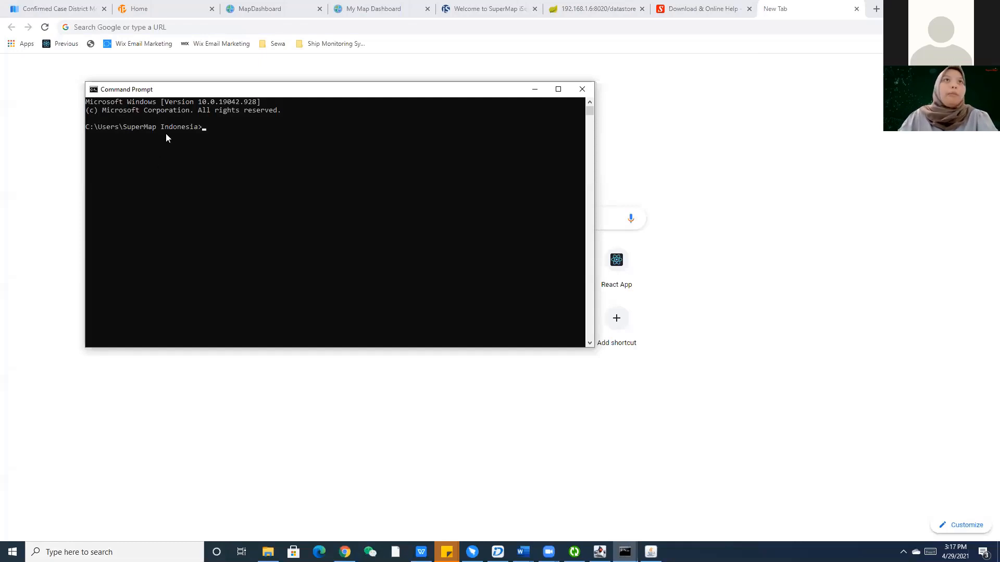
pyautogui.write('ipconfig')
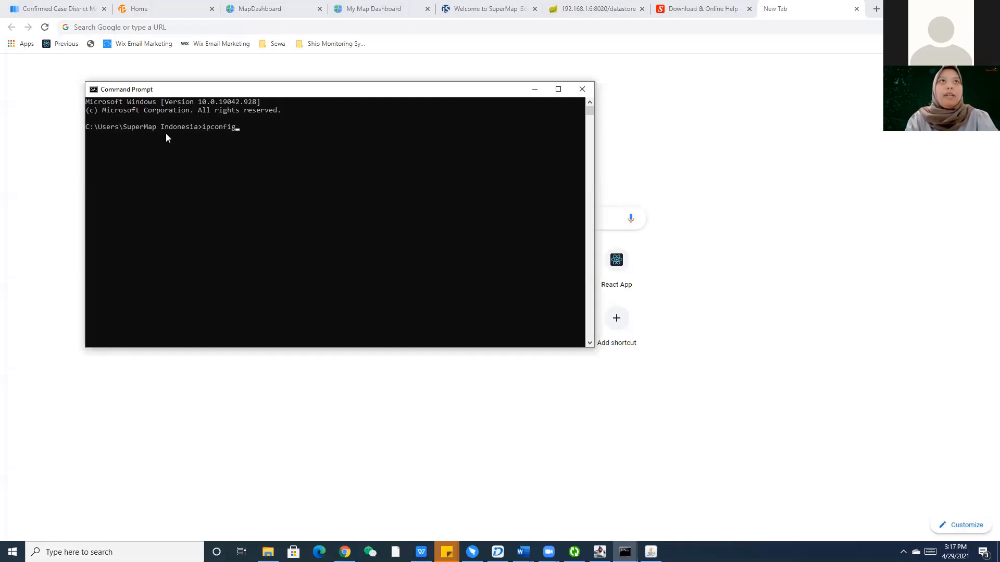
pyautogui.press('Return')
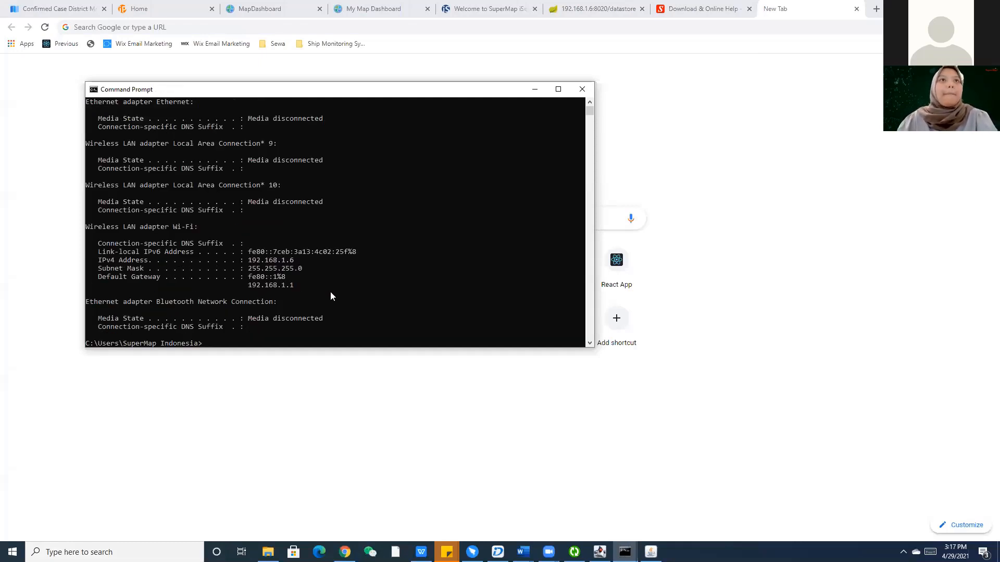
# Copy the IPv4 address 192.168.1.6 into Chrome's address bar, adding :8090.
pyautogui.moveTo(297, 264); pyautogui.dragTo(252, 263)
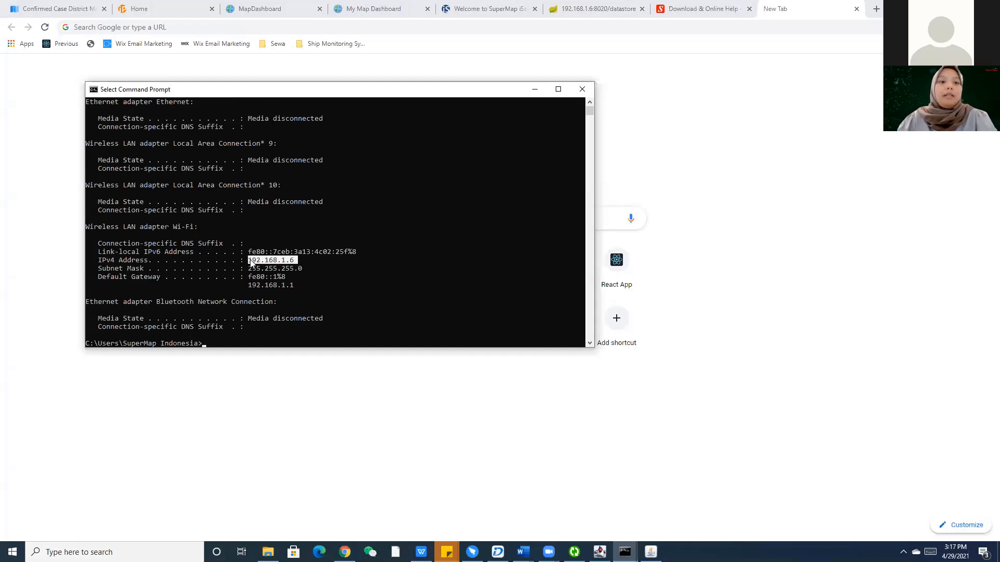
pyautogui.hotkey('ctrl', 'c')
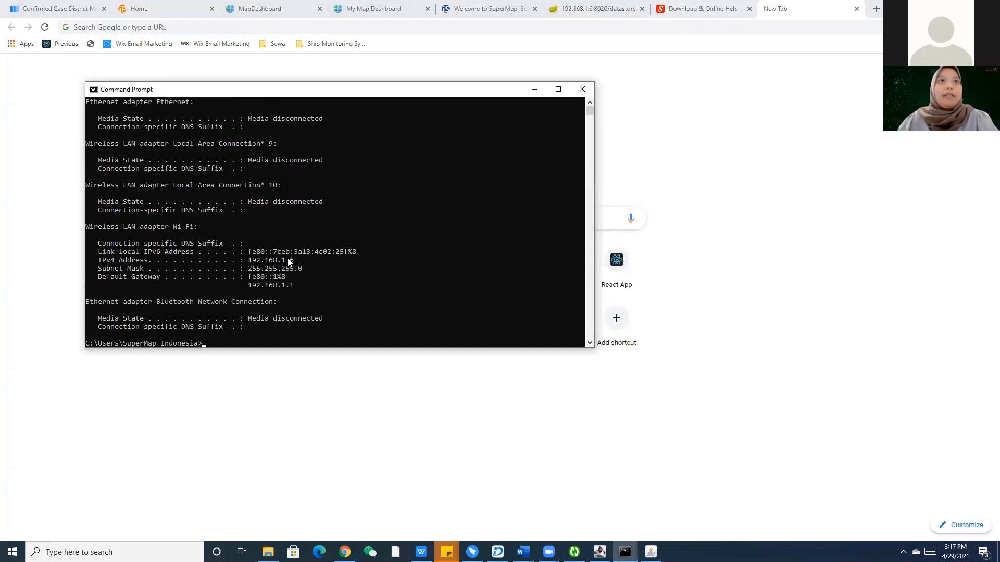
pyautogui.click(180, 29)
pyautogui.hotkey('ctrl', 'v')
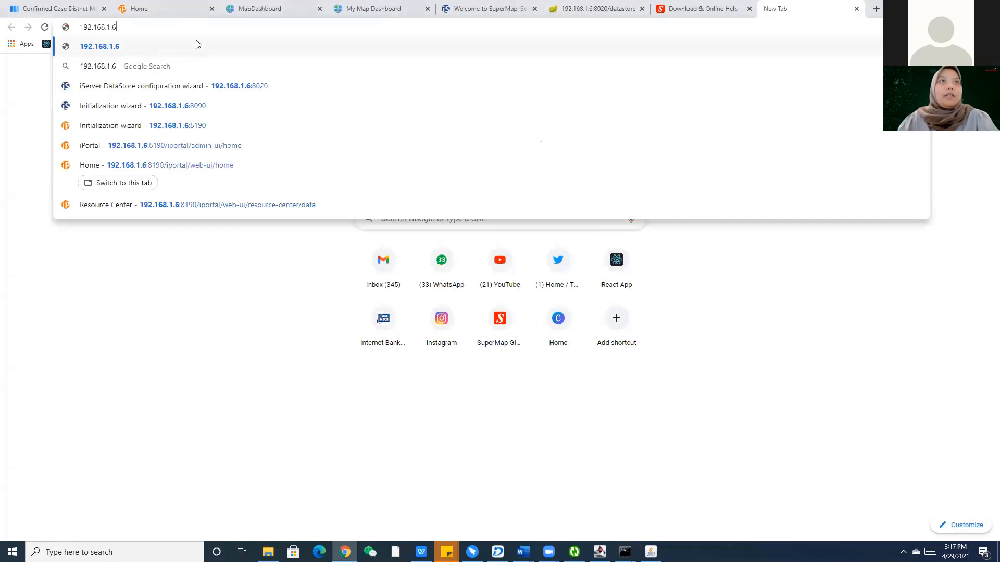
pyautogui.write(':')
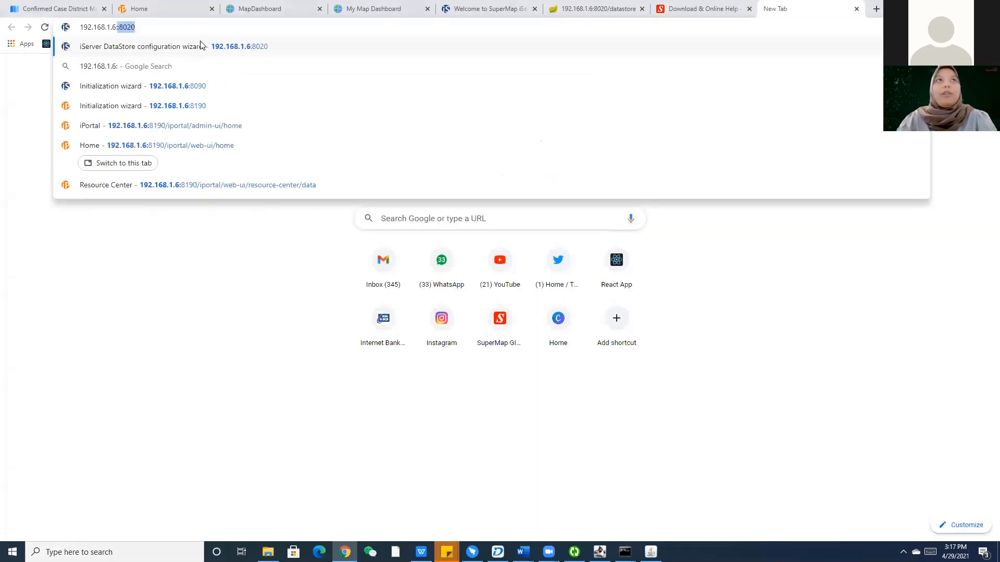
pyautogui.write('8090')
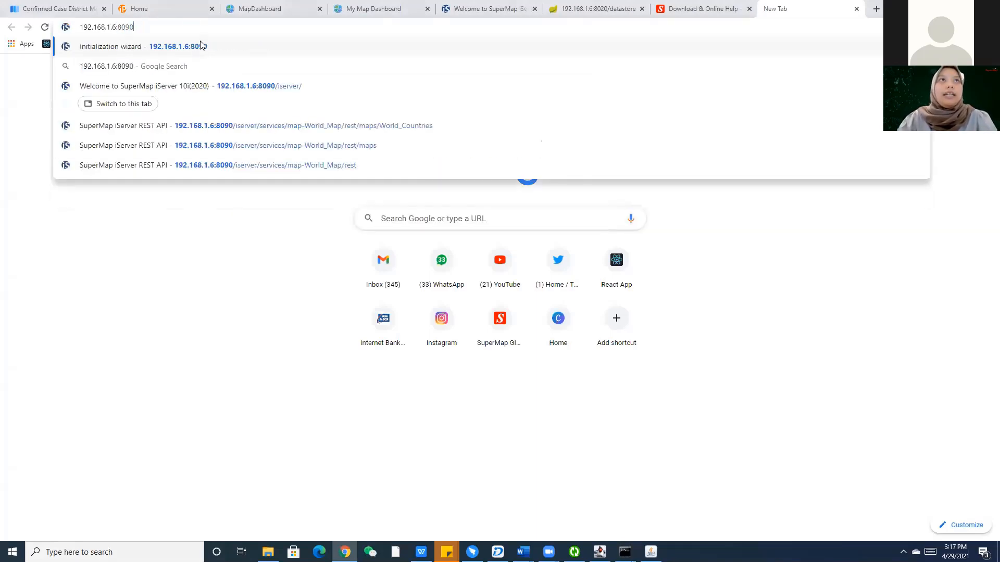
# Load the iServer wizard at 192.168.1.6:8090, then open 192.168.1.6:8020 in a new tab.
pyautogui.click(202, 46)
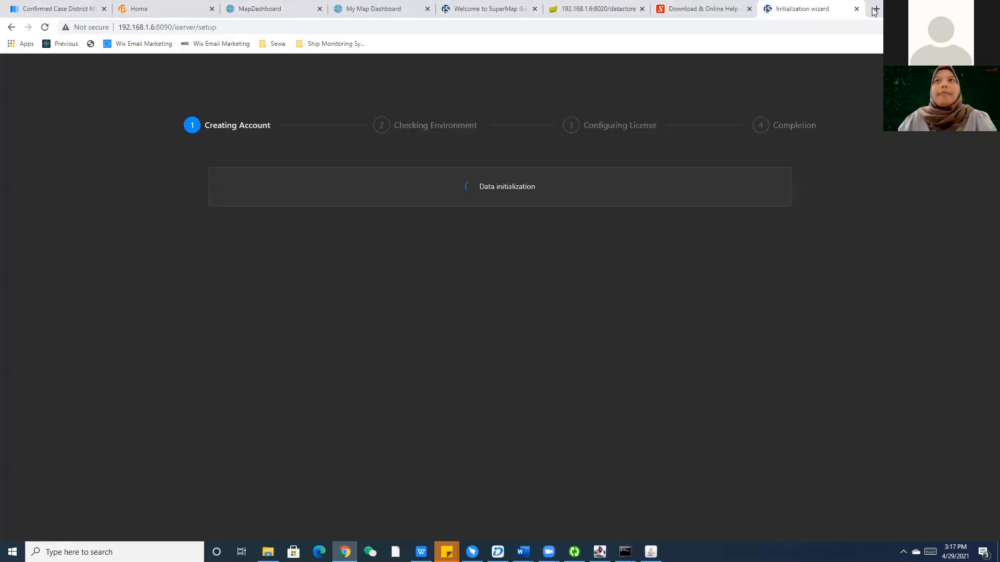
pyautogui.click(875, 9)
pyautogui.click(726, 4)
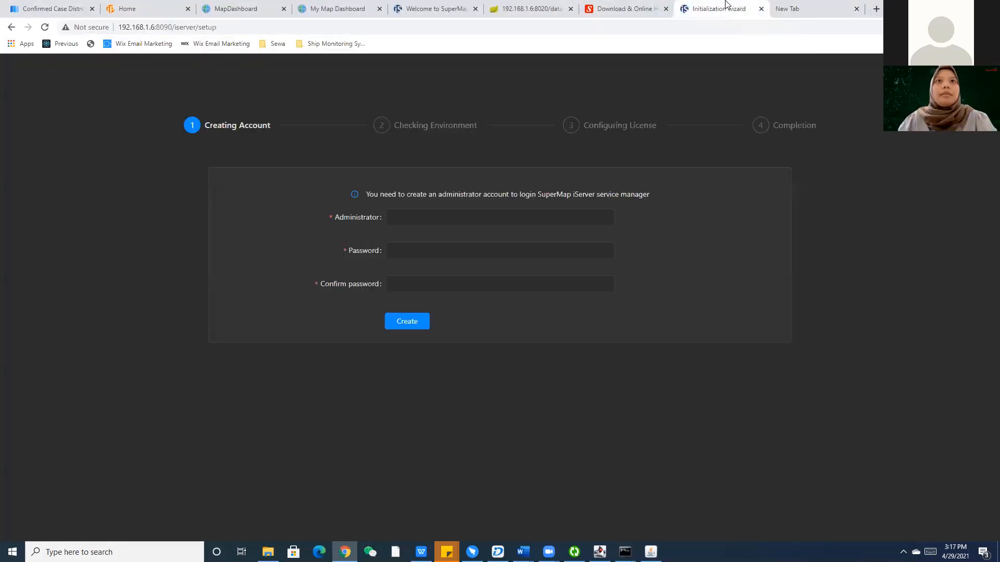
pyautogui.click(796, 9)
pyautogui.write('192.168.1.6:')
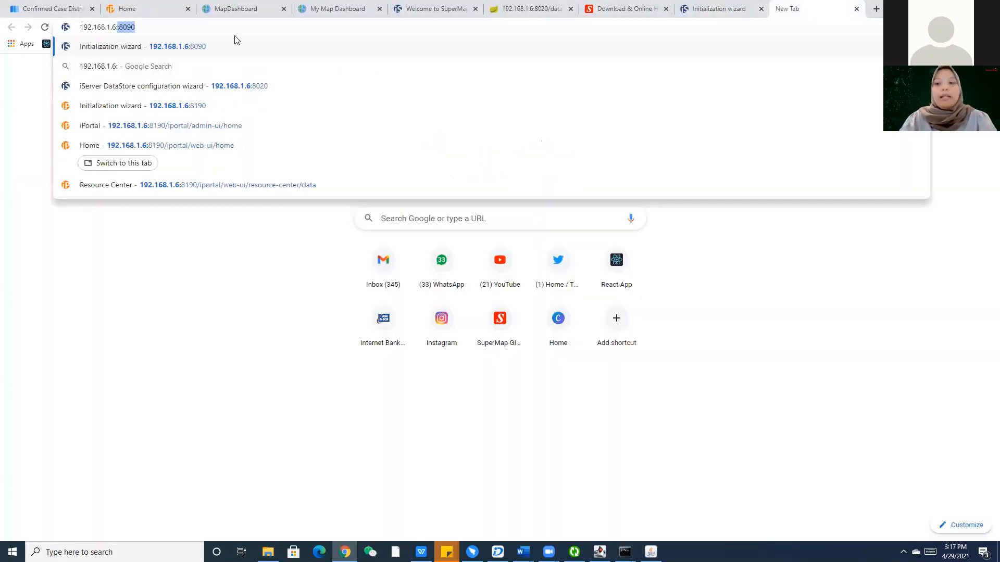
pyautogui.write('8020')
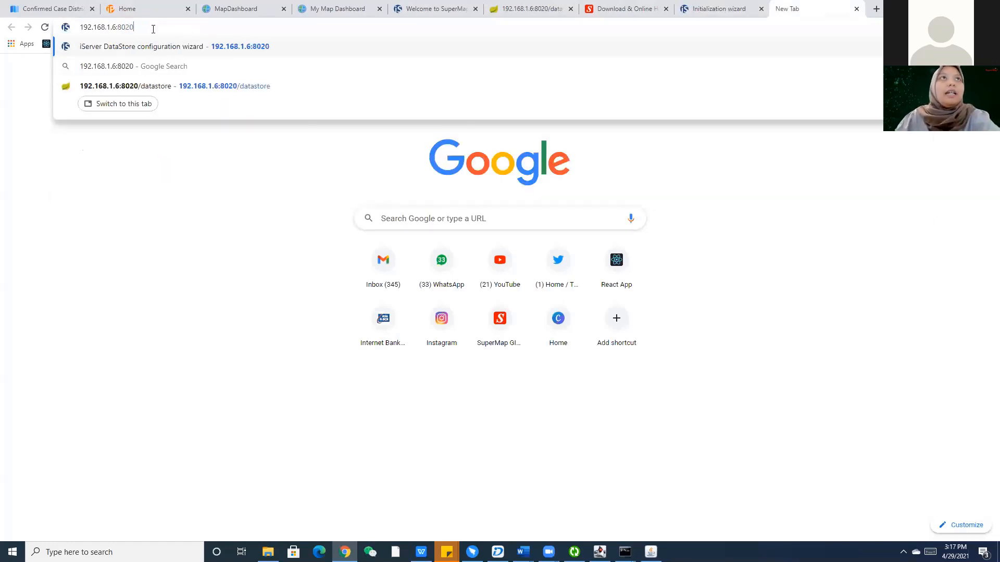
pyautogui.press('Return')
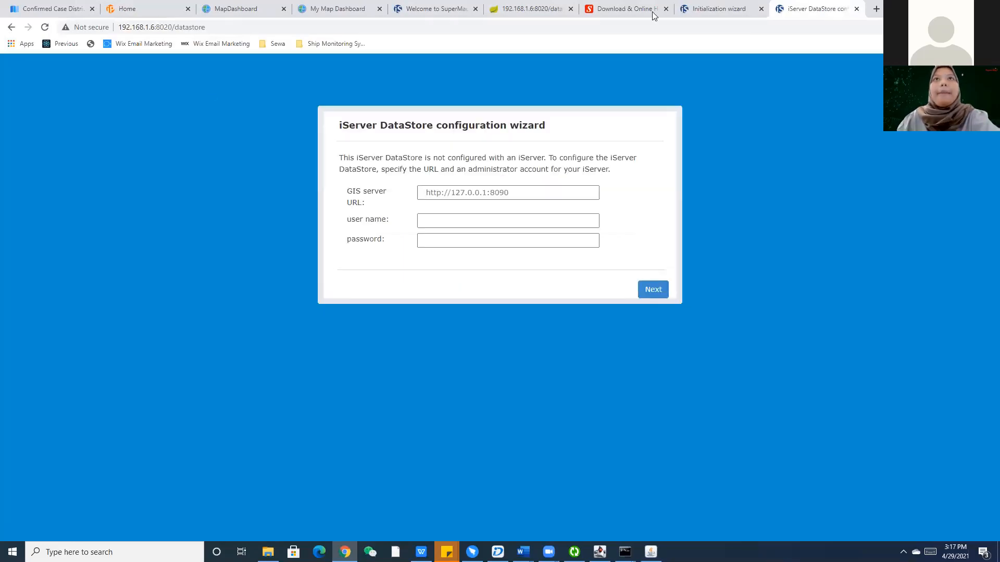
# Close the Download & Online Help, old DataStore, Welcome and My Map Dashboard tabs.
pyautogui.click(653, 10)
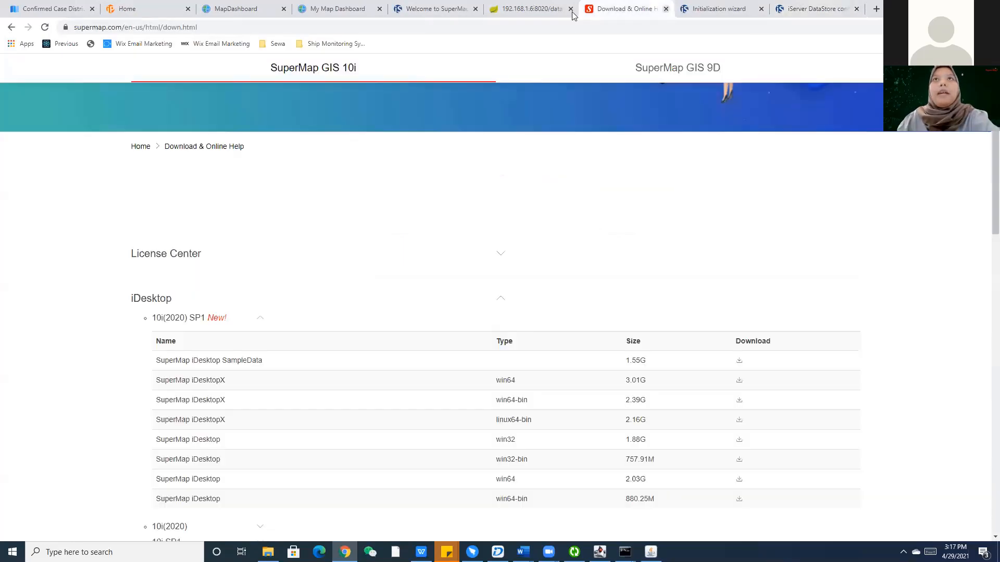
pyautogui.click(665, 9)
pyautogui.click(560, 9)
pyautogui.click(571, 9)
pyautogui.click(463, 7)
pyautogui.click(475, 10)
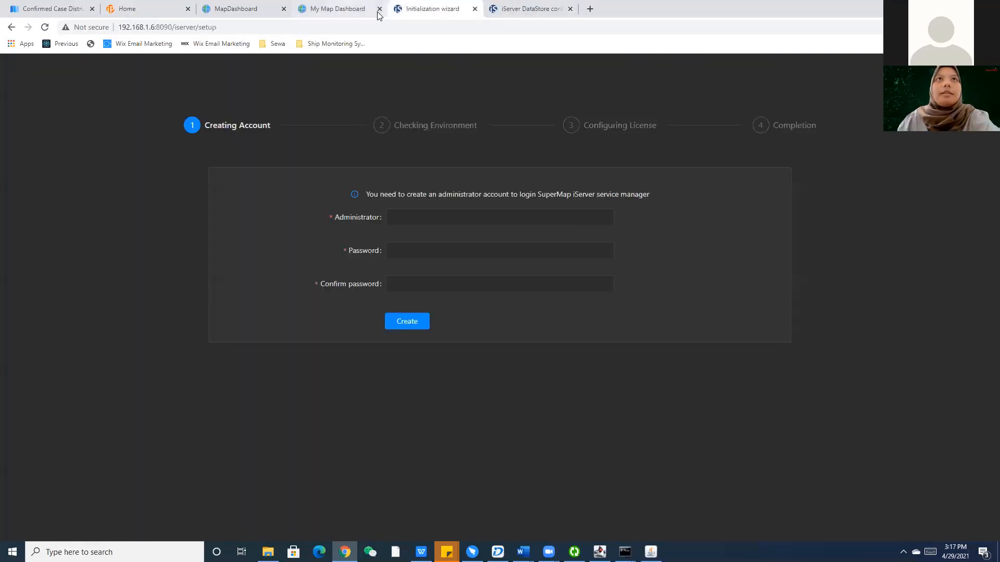
pyautogui.click(333, 9)
pyautogui.click(276, 10)
pyautogui.click(283, 9)
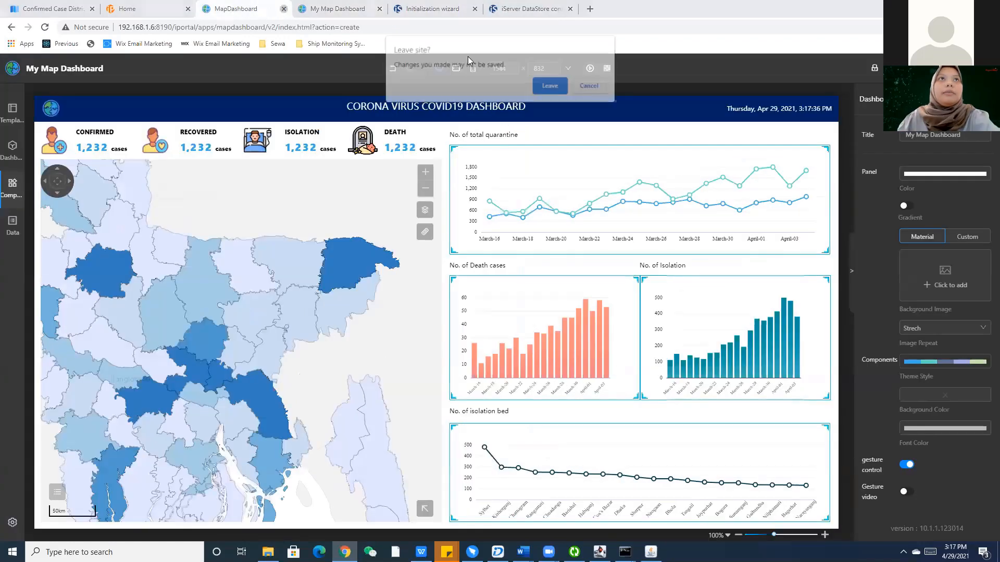
pyautogui.press('Escape')
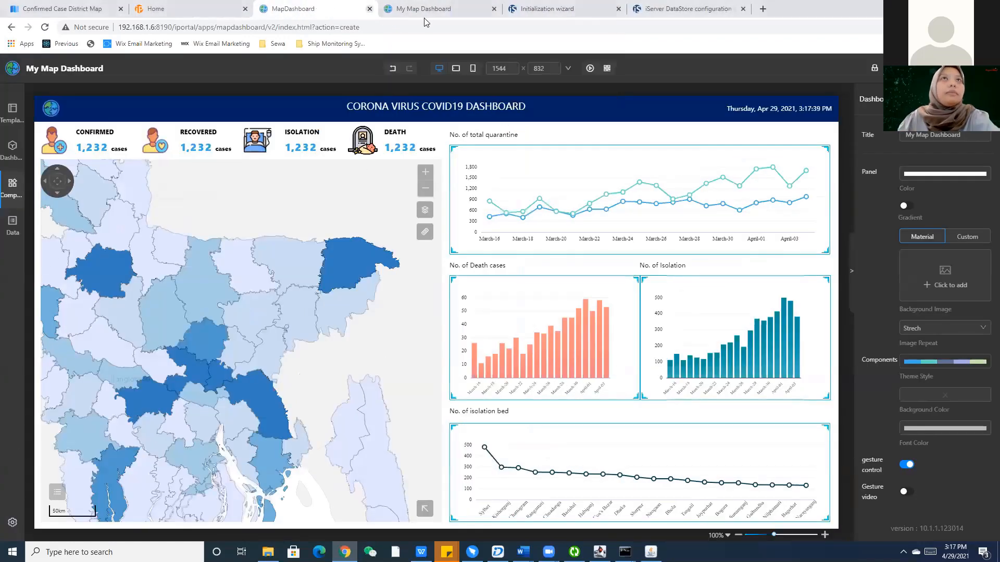
pyautogui.click(435, 9)
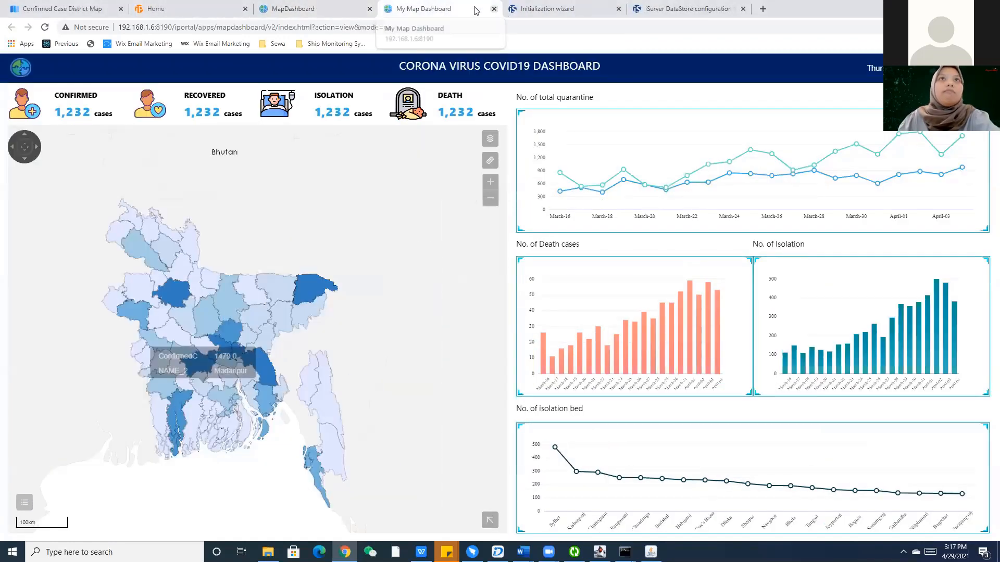
pyautogui.click(494, 10)
# Close the iPortal Home and Confirmed Case District Map tabs, confirming Leave, and add a blank tab.
pyautogui.click(368, 13)
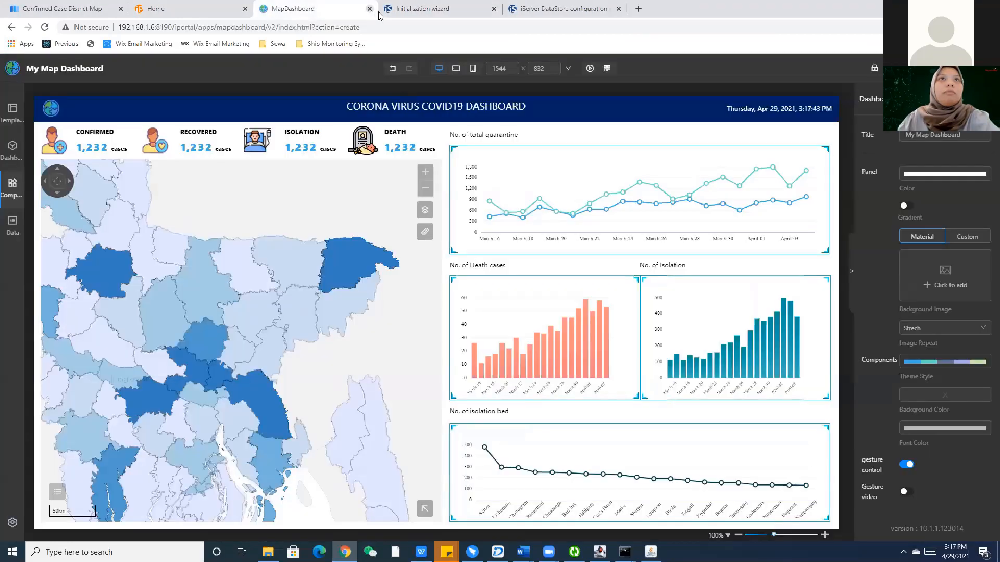
pyautogui.click(437, 6)
pyautogui.click(349, 5)
pyautogui.click(201, 7)
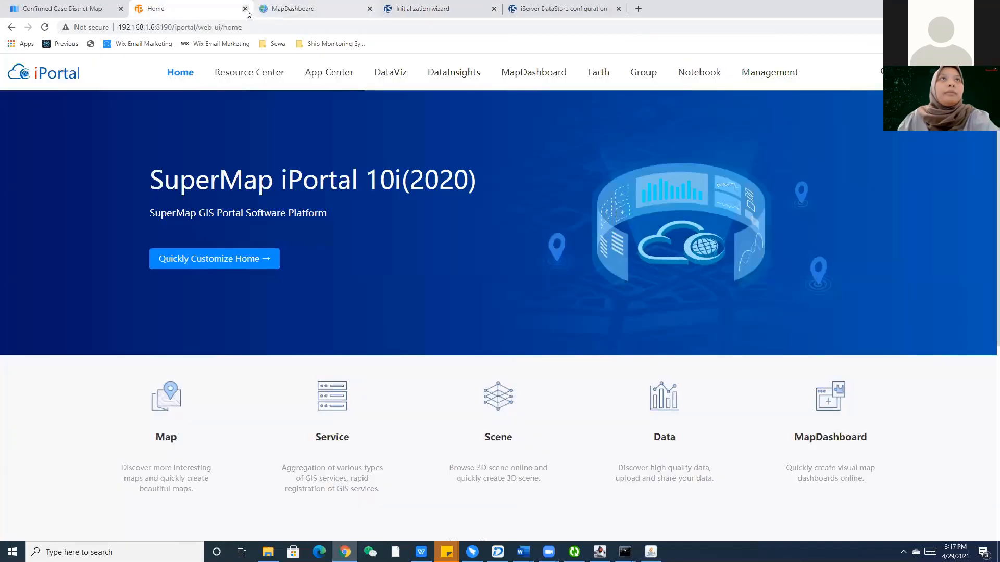
pyautogui.click(245, 9)
pyautogui.click(110, 11)
pyautogui.click(121, 8)
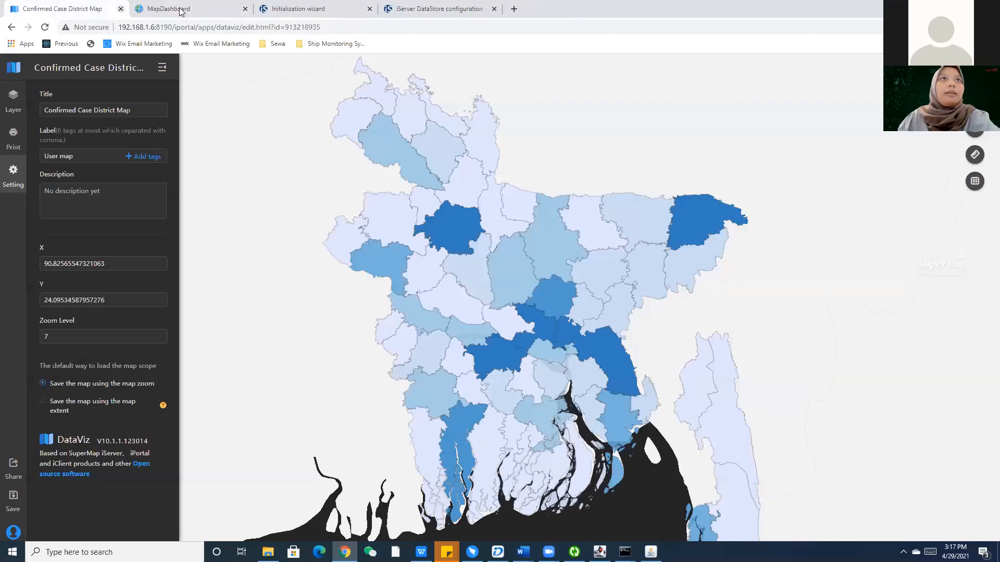
pyautogui.press('Return')
pyautogui.click(334, 6)
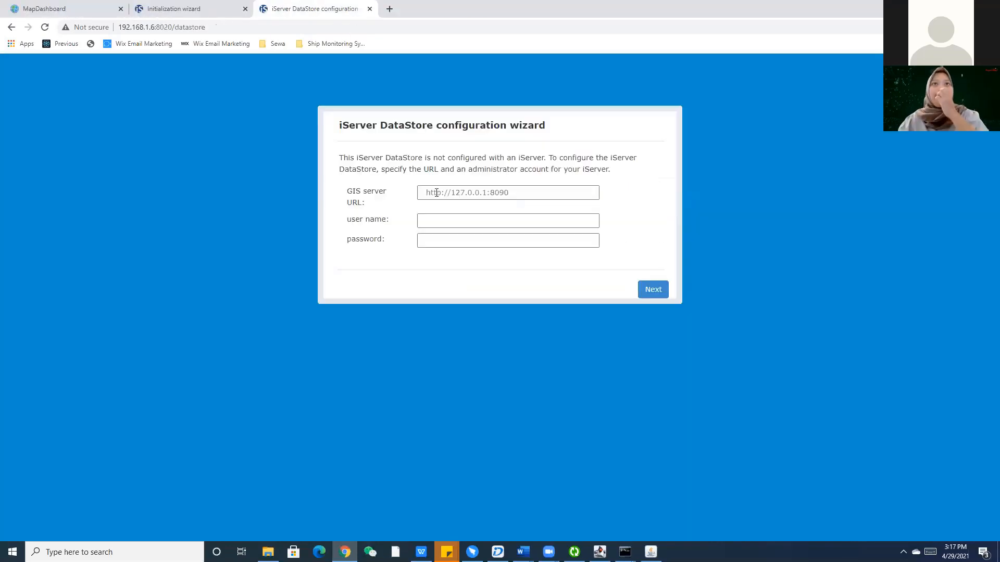
pyautogui.click(211, 9)
pyautogui.click(301, 7)
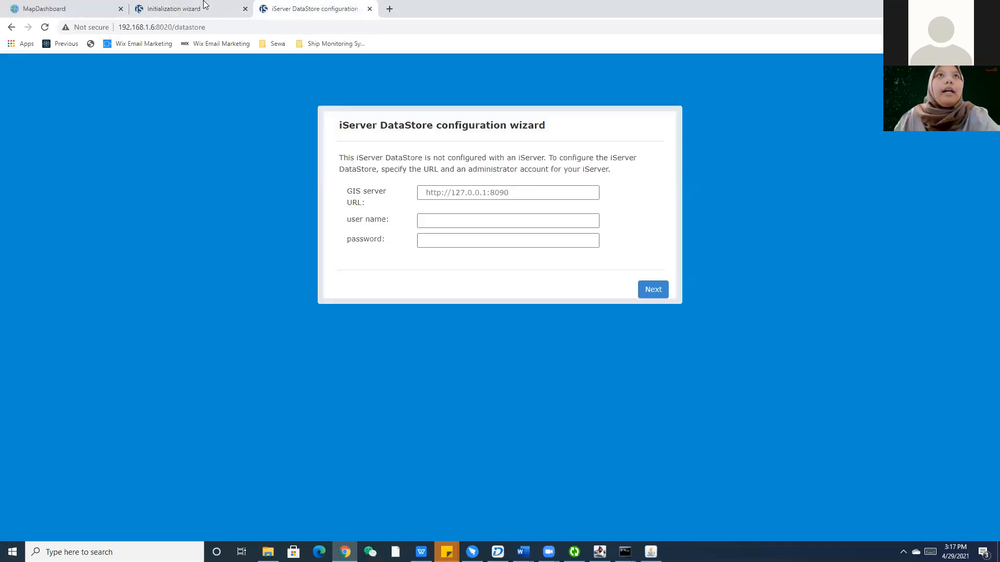
pyautogui.click(389, 9)
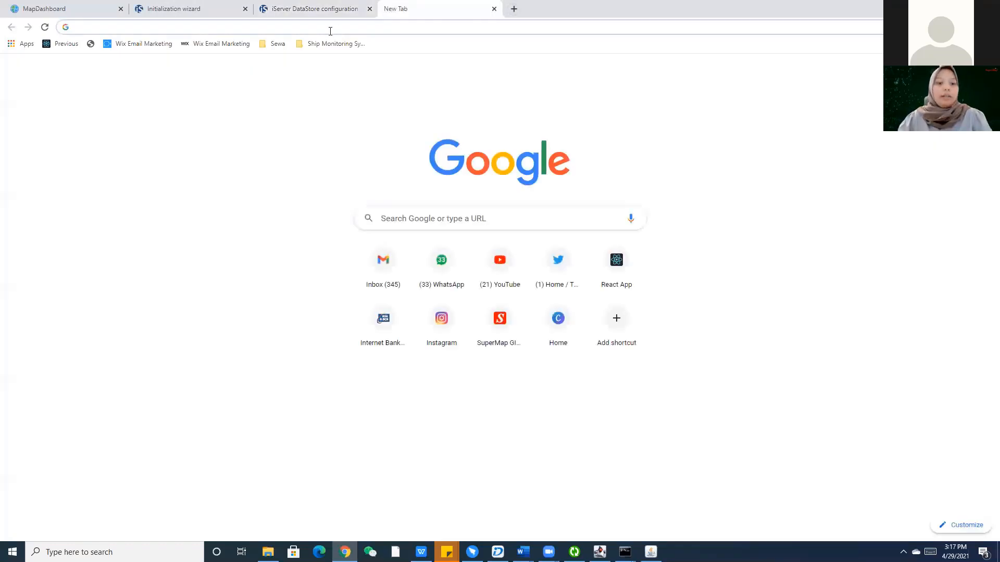
# Load the iPortal home page at 192.168.1.6:8190 in the blank tab.
pyautogui.hotkey('ctrl', 'f')
pyautogui.press('Escape')
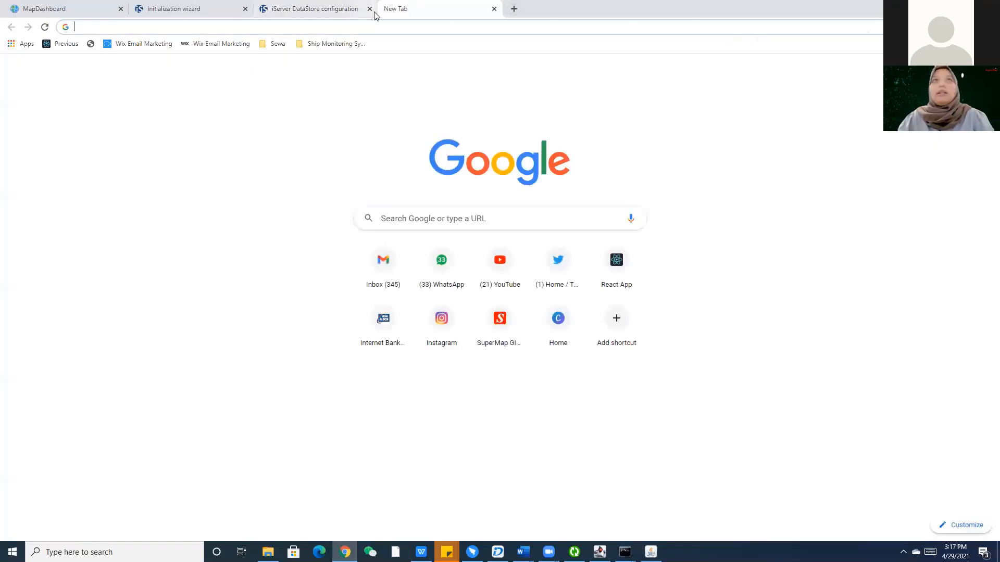
pyautogui.click(374, 24)
pyautogui.write('192.168.1.6:')
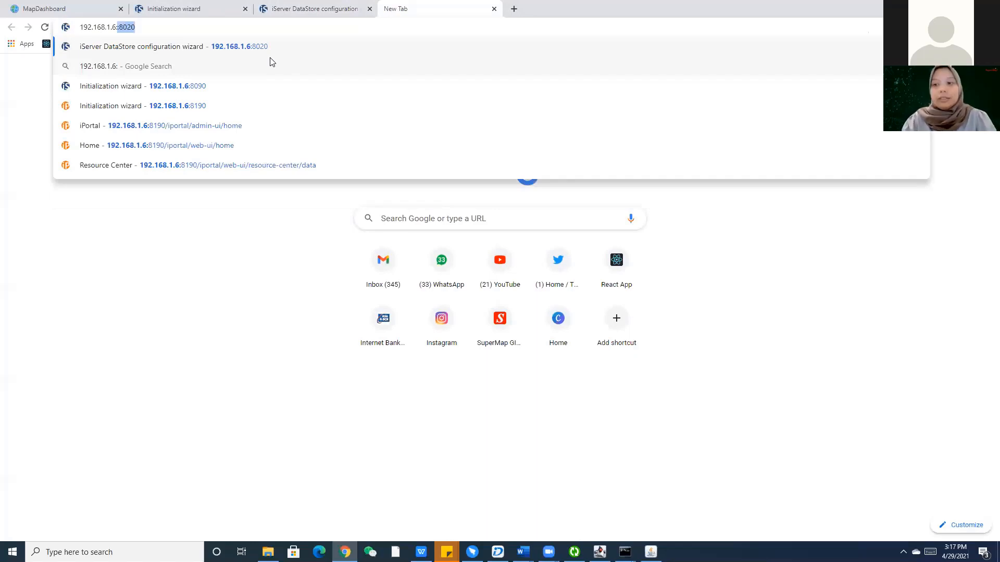
pyautogui.write('81')
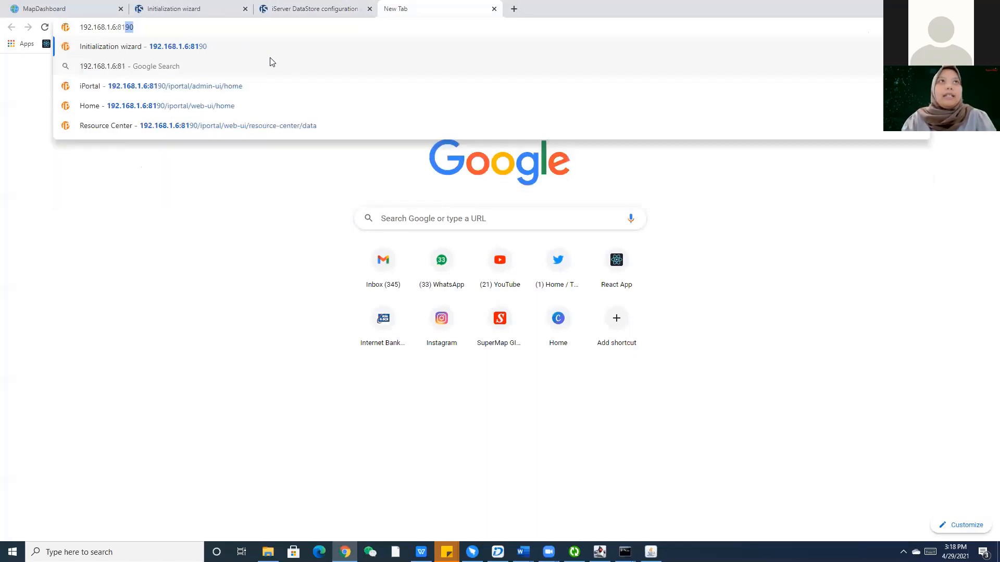
pyautogui.write('90')
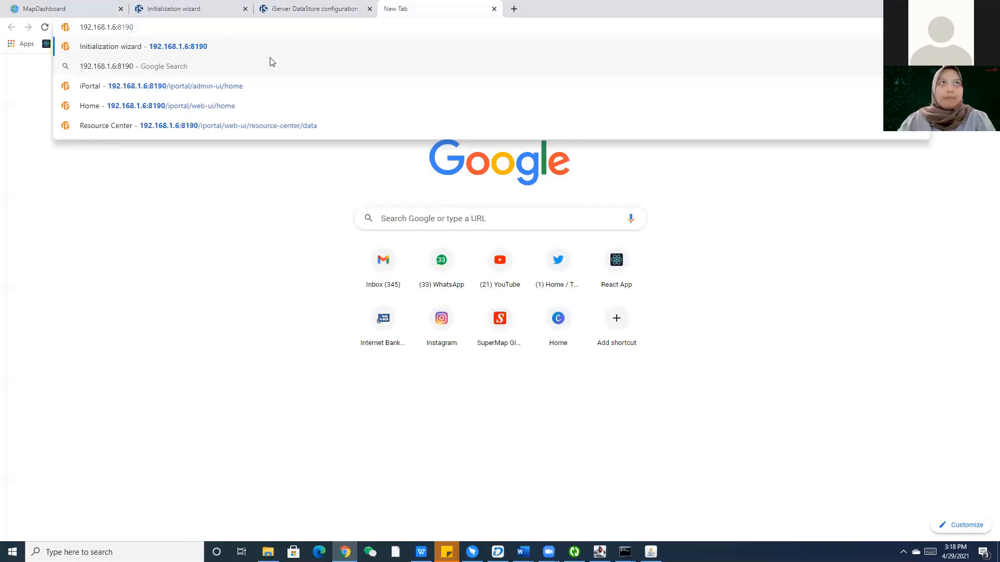
pyautogui.press('Return')
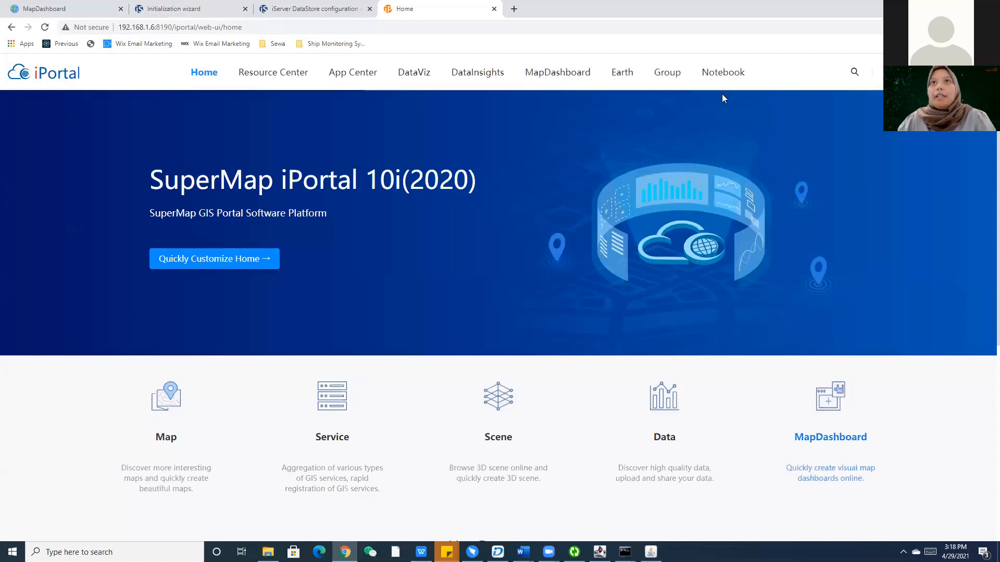
# Go back through the wizard tabs to the iServer account creation form.
pyautogui.click(151, 6)
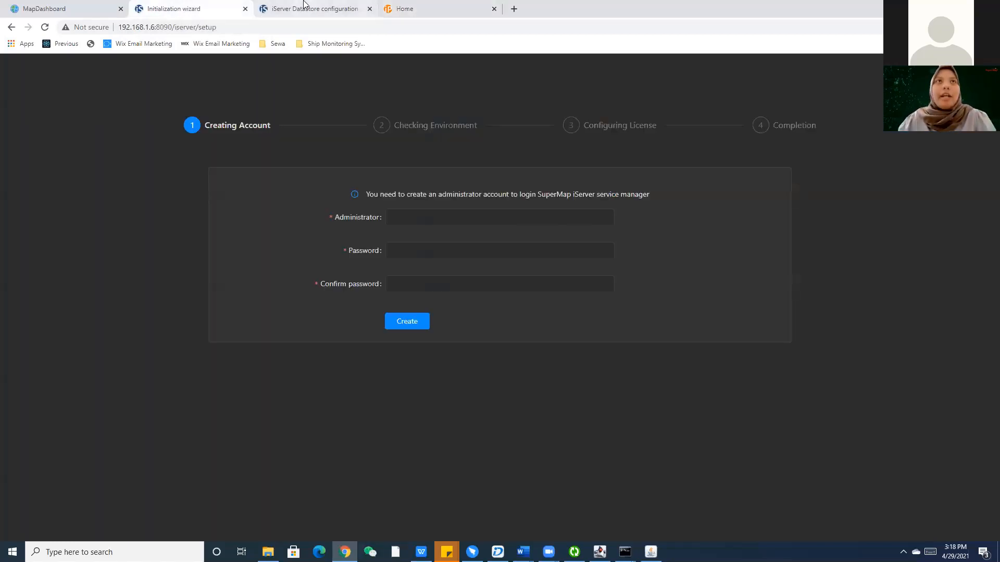
pyautogui.click(306, 9)
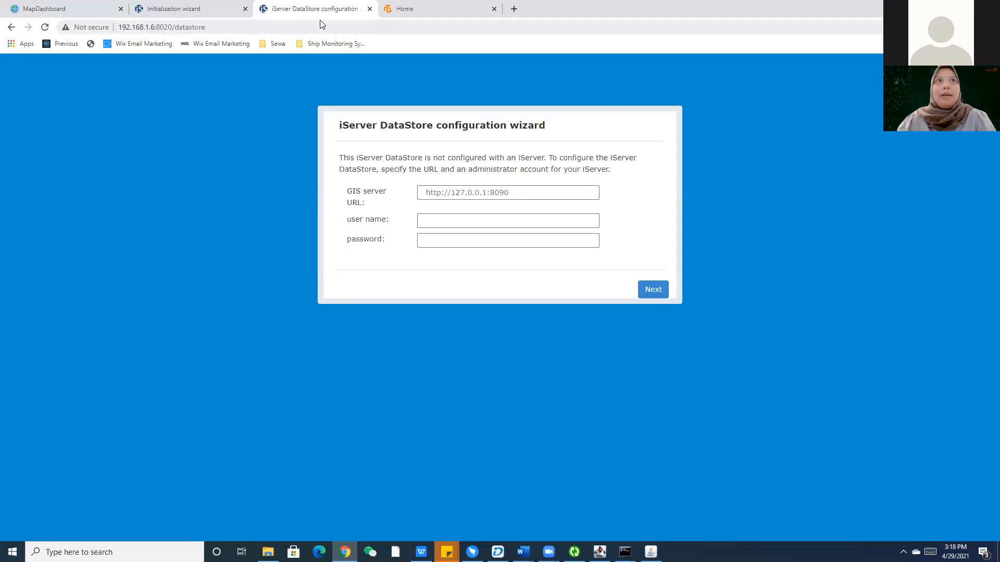
pyautogui.click(179, 9)
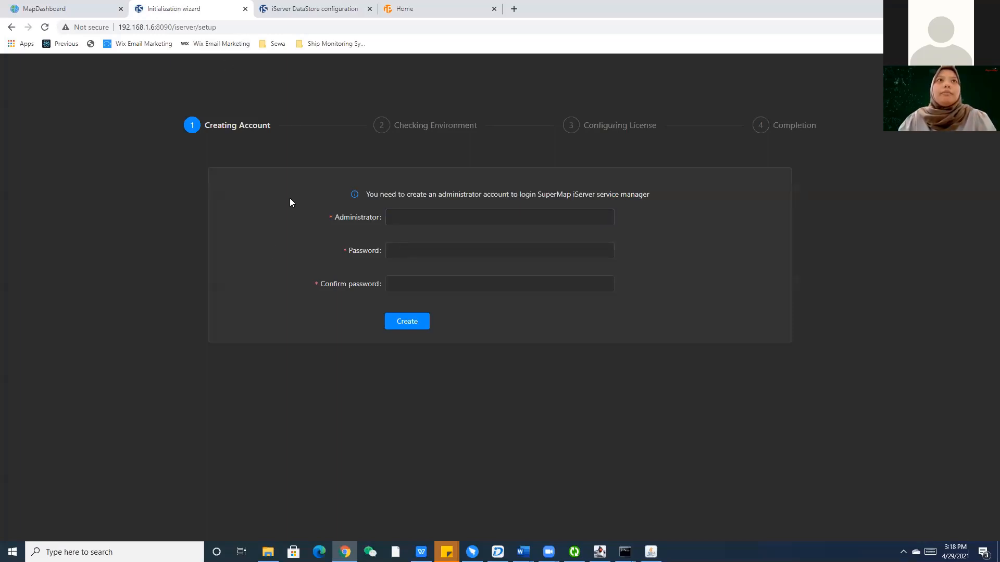
# Enter 'admin' as the Administrator name.
pyautogui.click(411, 216)
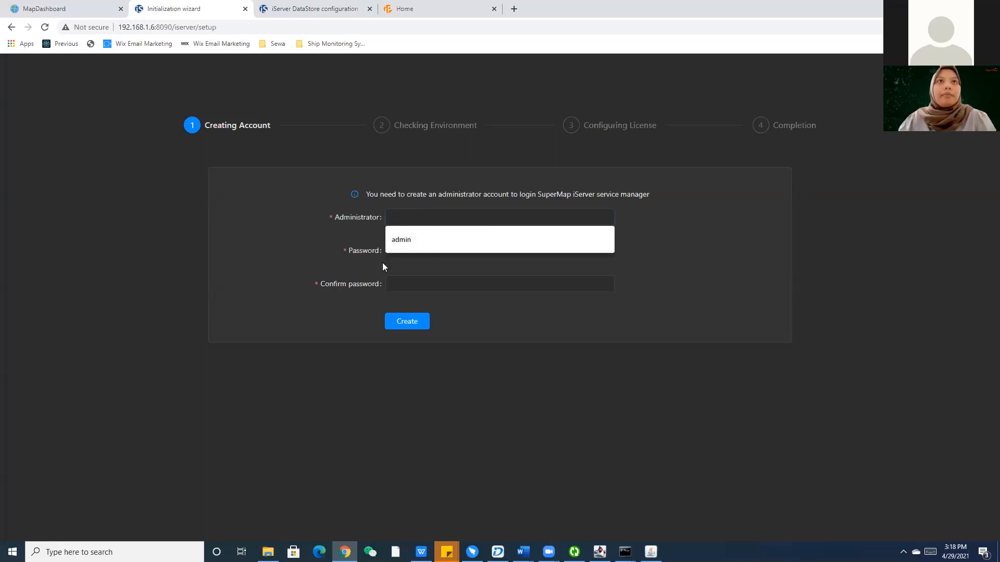
pyautogui.click(436, 217)
pyautogui.click(492, 284)
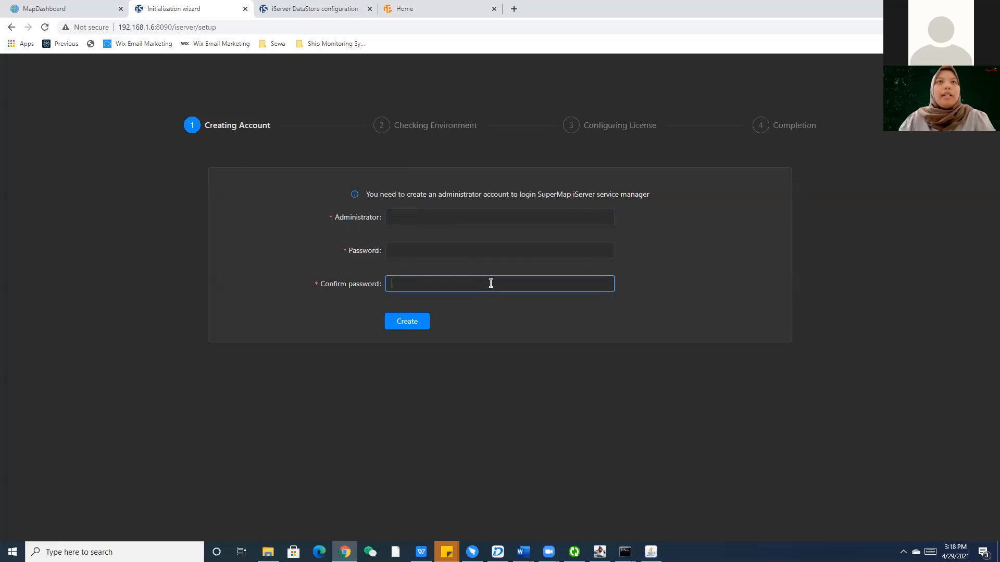
pyautogui.click(460, 220)
pyautogui.write('admin')
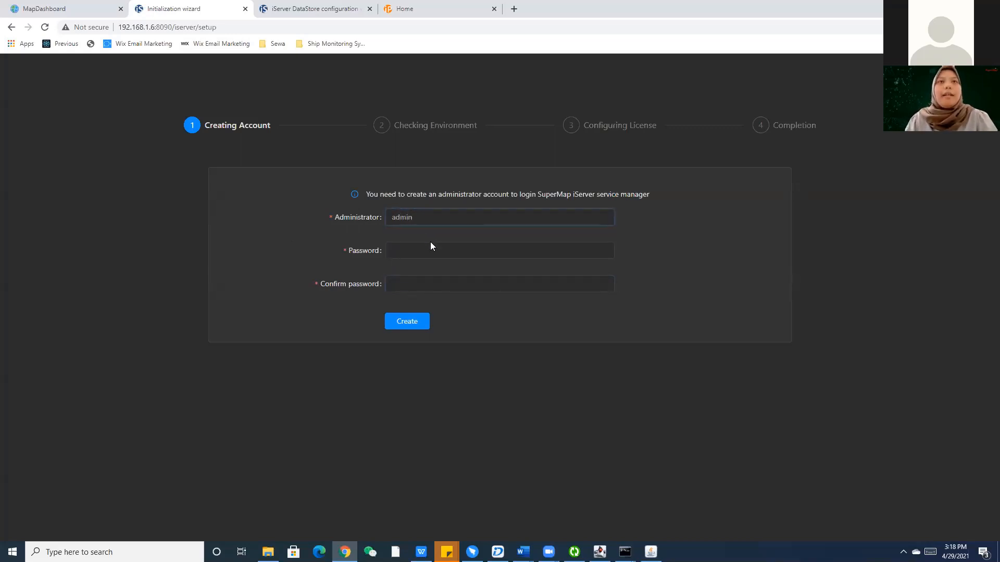
# Enter the administrator password and a matching Confirm password entry.
pyautogui.click(436, 253)
pyautogui.write('•')
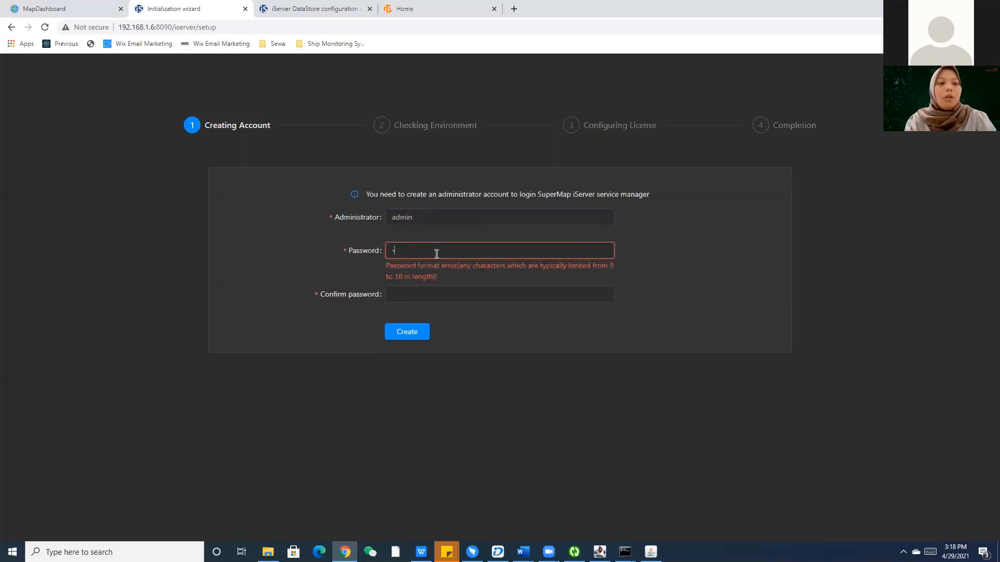
pyautogui.write('•••••••')
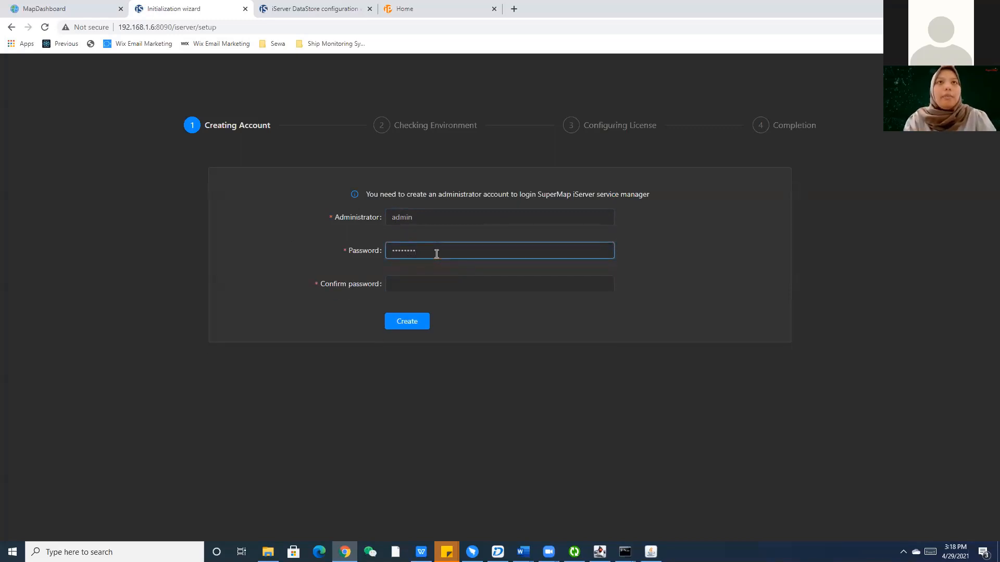
pyautogui.click(415, 284)
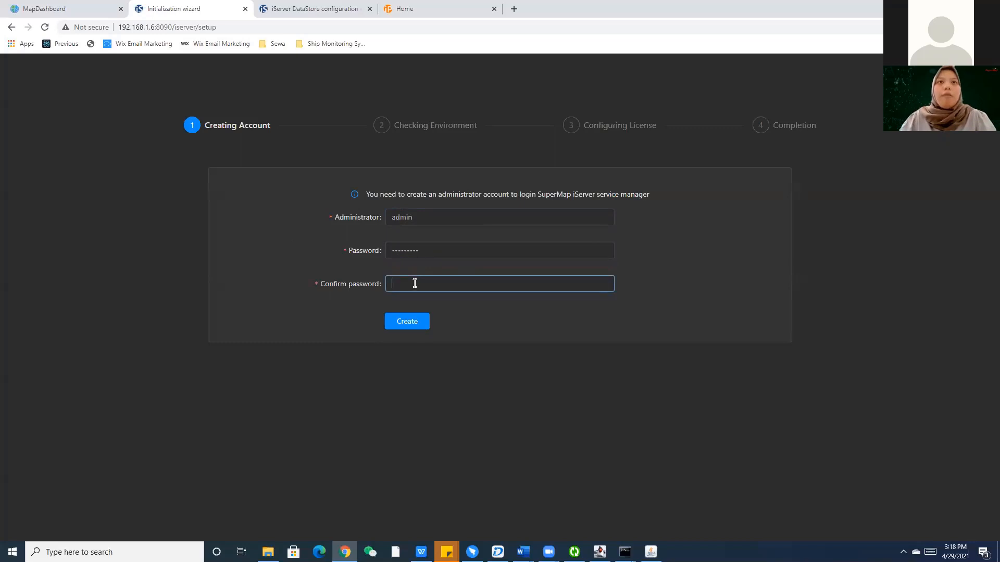
pyautogui.write('•')
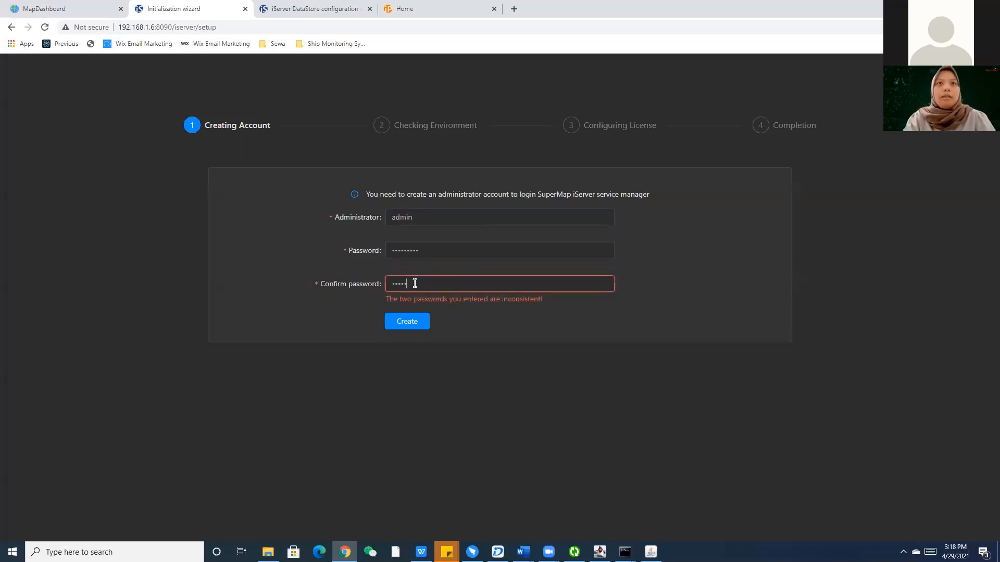
pyautogui.write('••••••••')
pyautogui.click(473, 326)
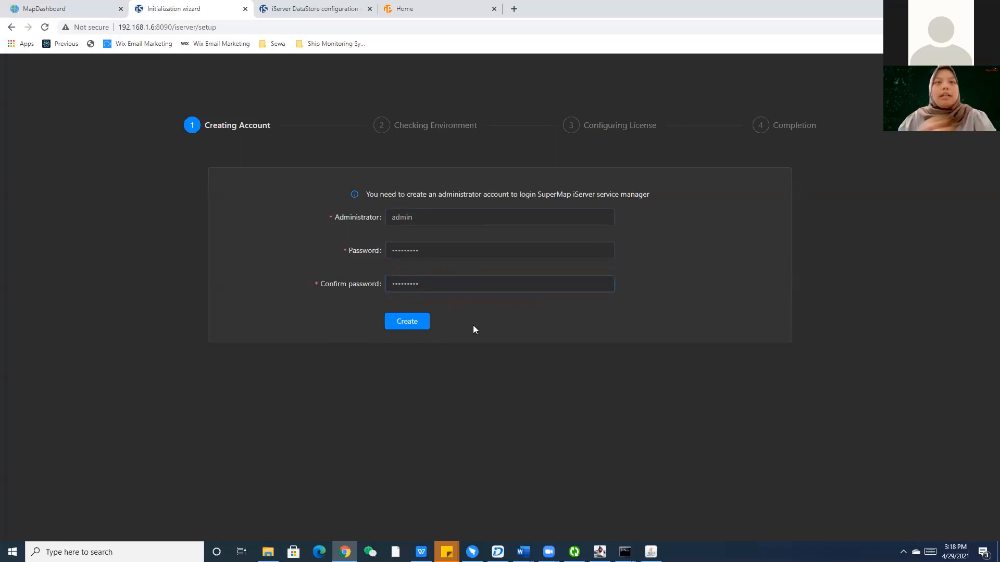
pyautogui.moveTo(433, 288); pyautogui.dragTo(402, 284)
pyautogui.click(447, 298)
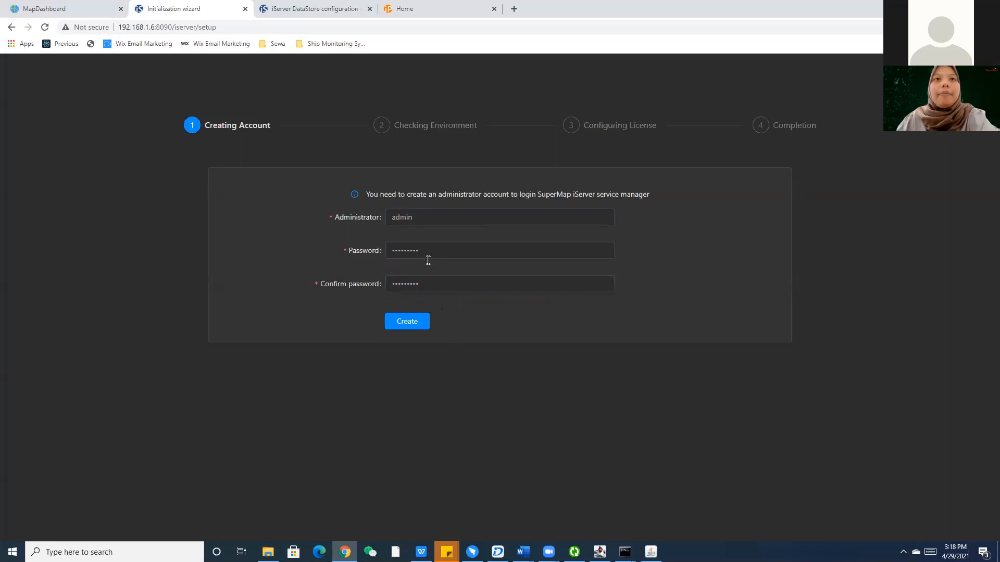
# Create the admin account, pass the environment check, and accept the Free Trial License to reach Completion.
pyautogui.click(415, 328)
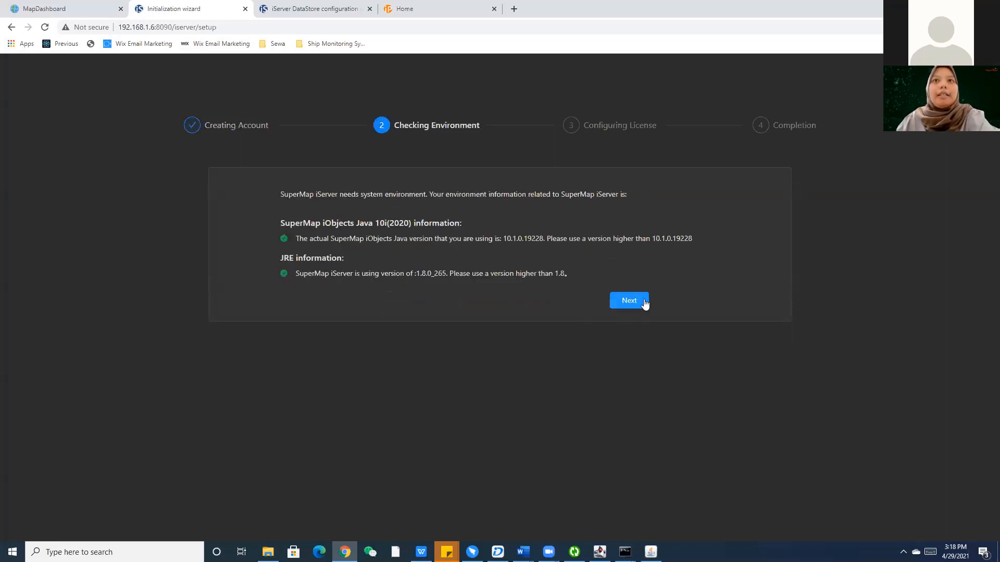
pyautogui.click(643, 302)
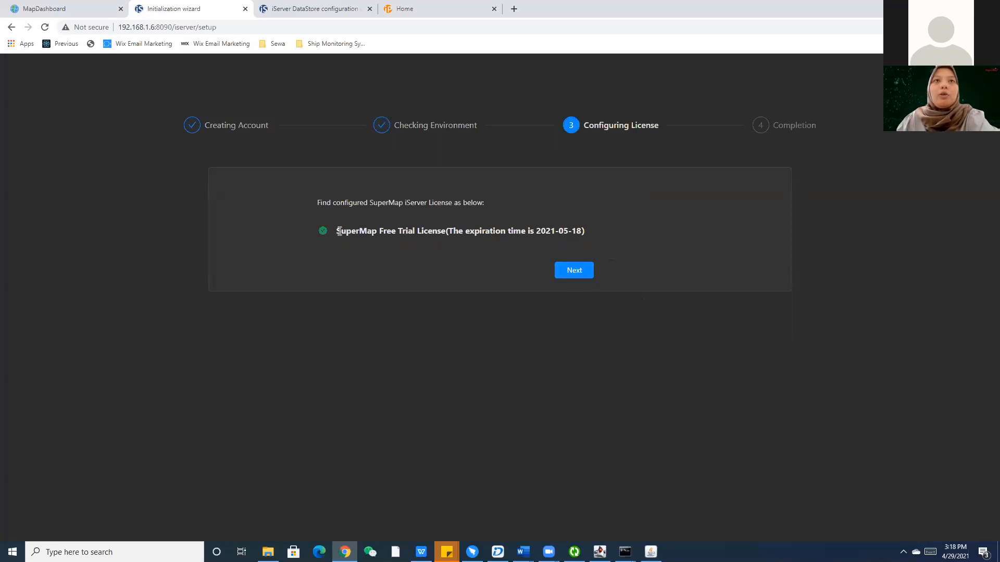
pyautogui.moveTo(339, 231); pyautogui.dragTo(533, 239)
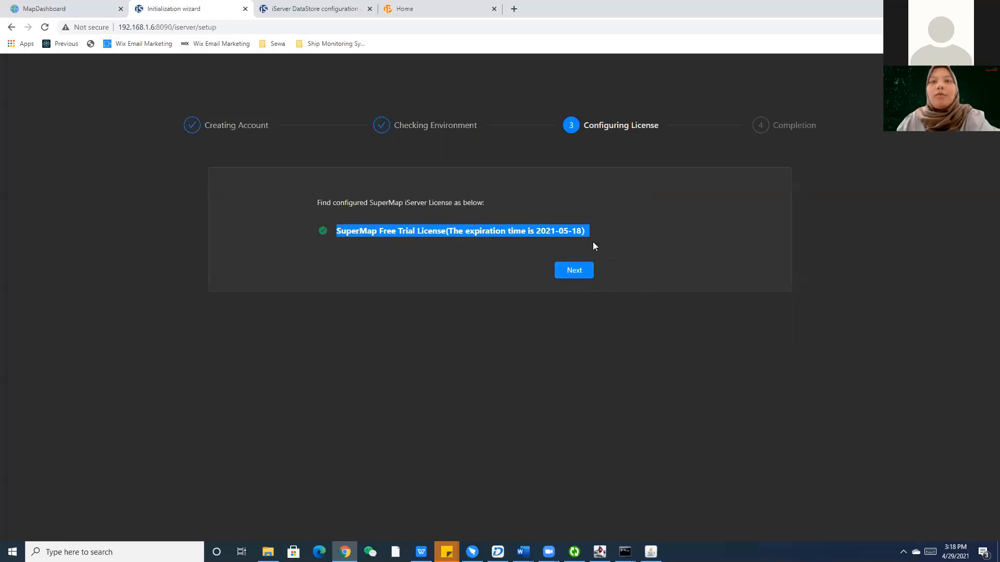
pyautogui.click(424, 316)
pyautogui.moveTo(588, 230); pyautogui.dragTo(340, 224)
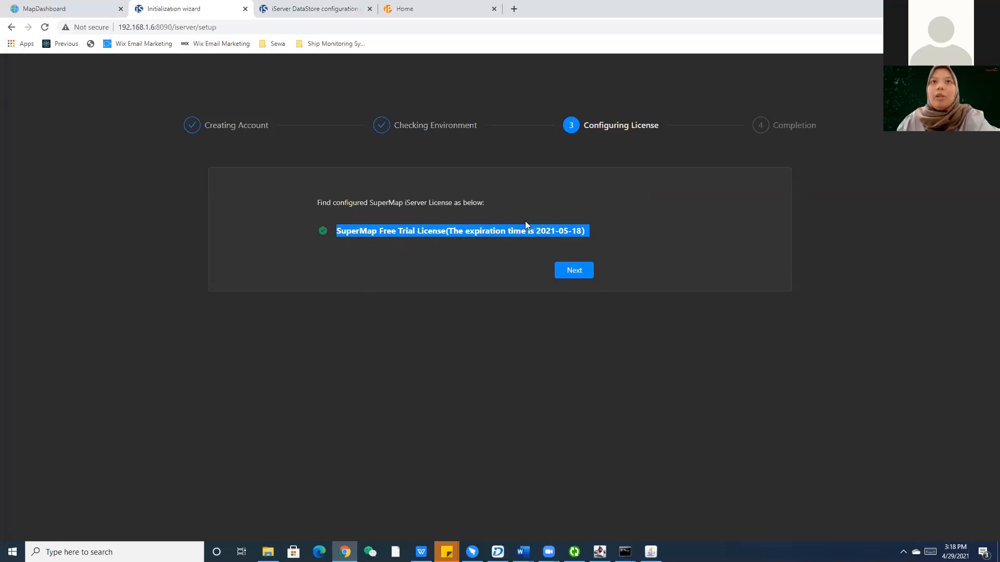
pyautogui.click(573, 231)
pyautogui.moveTo(568, 231); pyautogui.dragTo(560, 229)
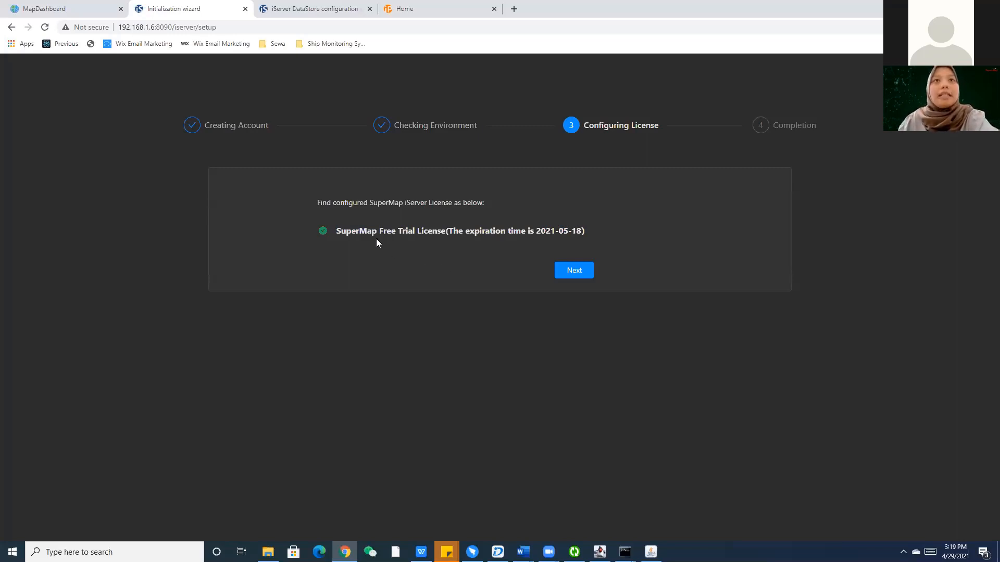
pyautogui.moveTo(401, 232); pyautogui.dragTo(433, 234)
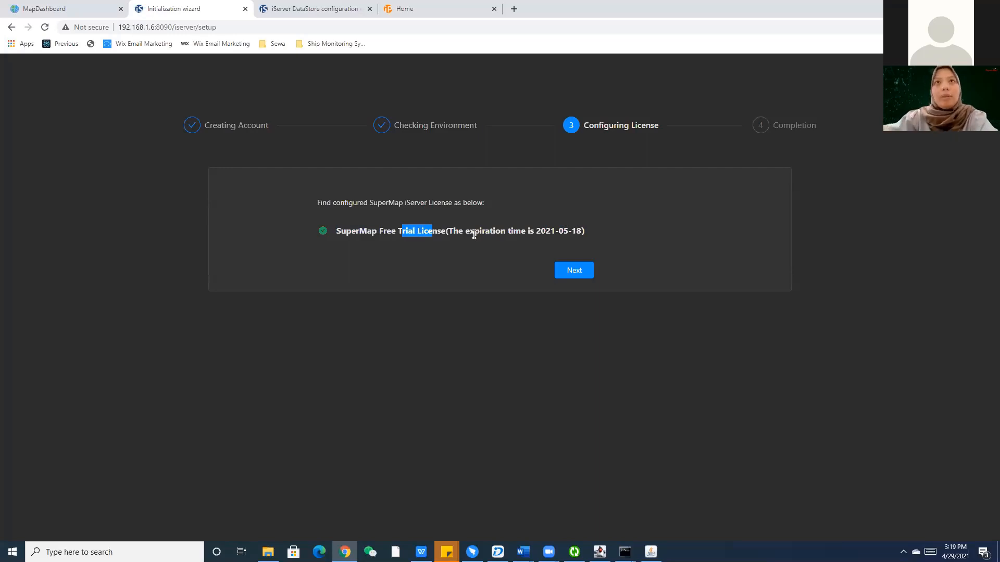
pyautogui.click(574, 270)
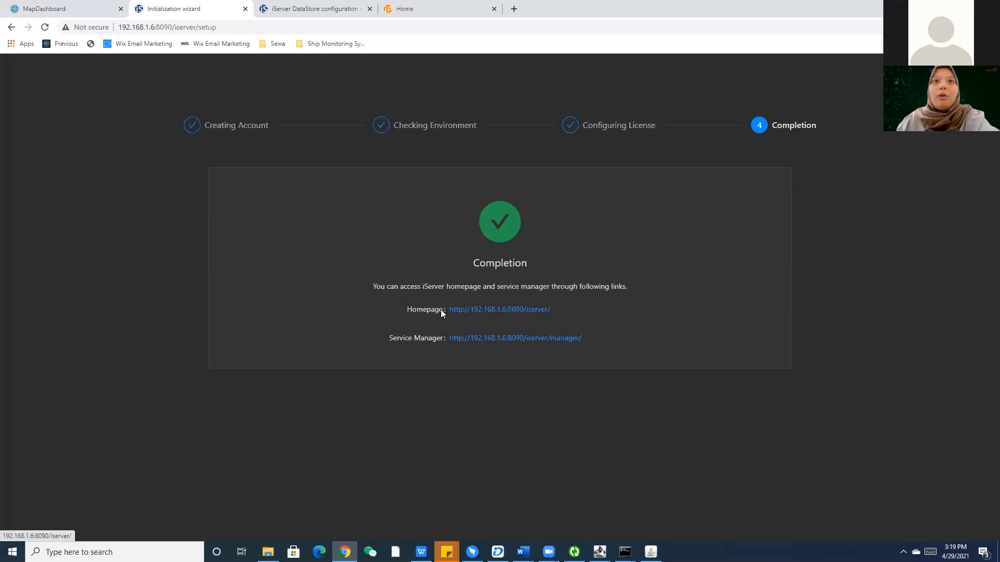
# Open the iServer Homepage link, then switch to the DataStore configuration wizard tab.
pyautogui.click(491, 311)
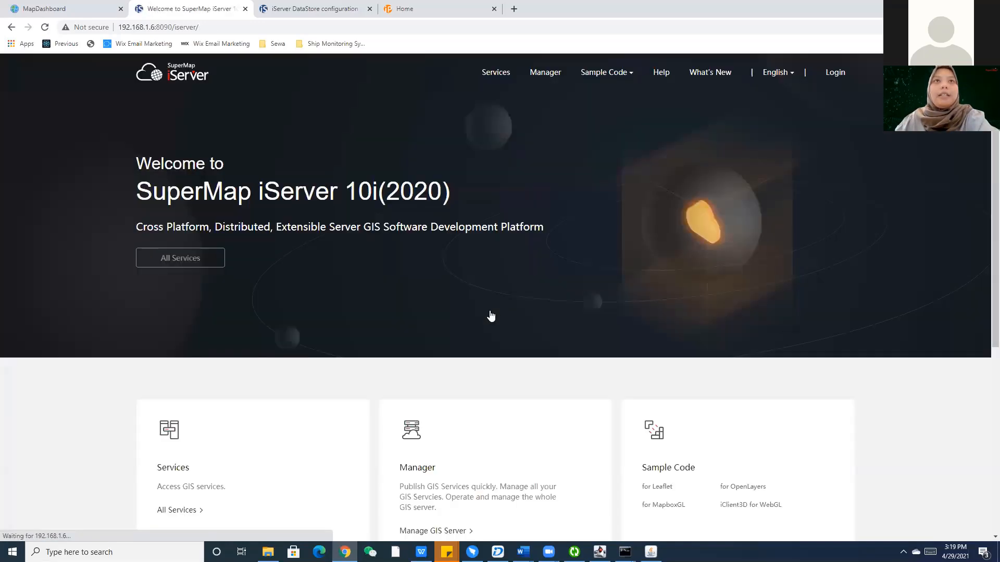
pyautogui.click(307, 7)
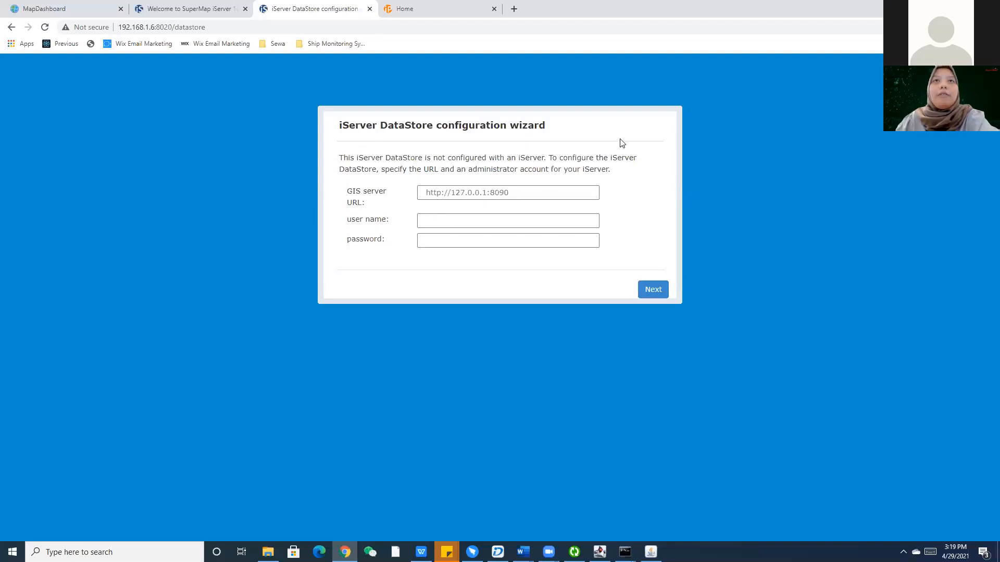
pyautogui.click(218, 7)
pyautogui.click(177, 27)
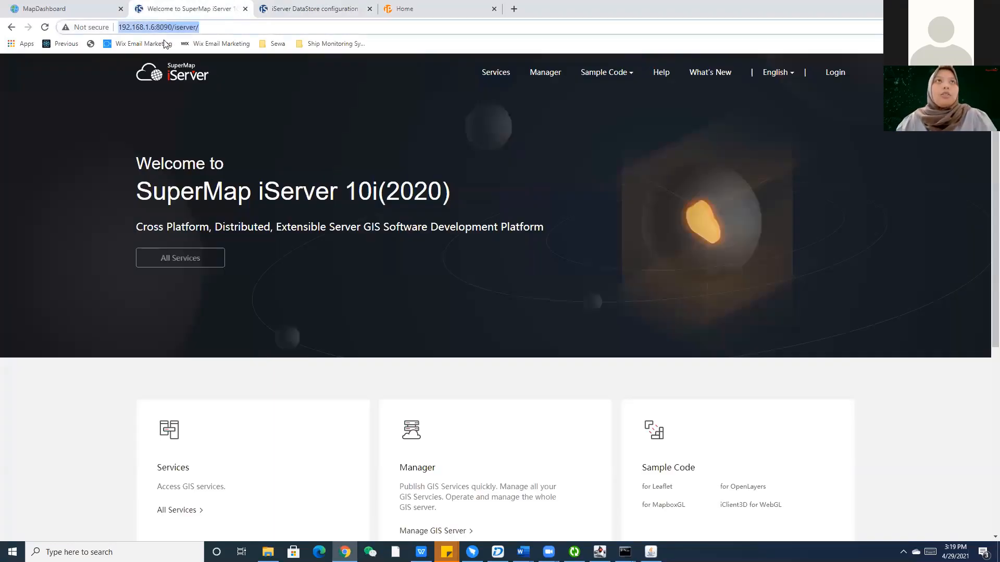
pyautogui.moveTo(214, 27); pyautogui.dragTo(125, 27)
pyautogui.hotkey('ctrl', 'c')
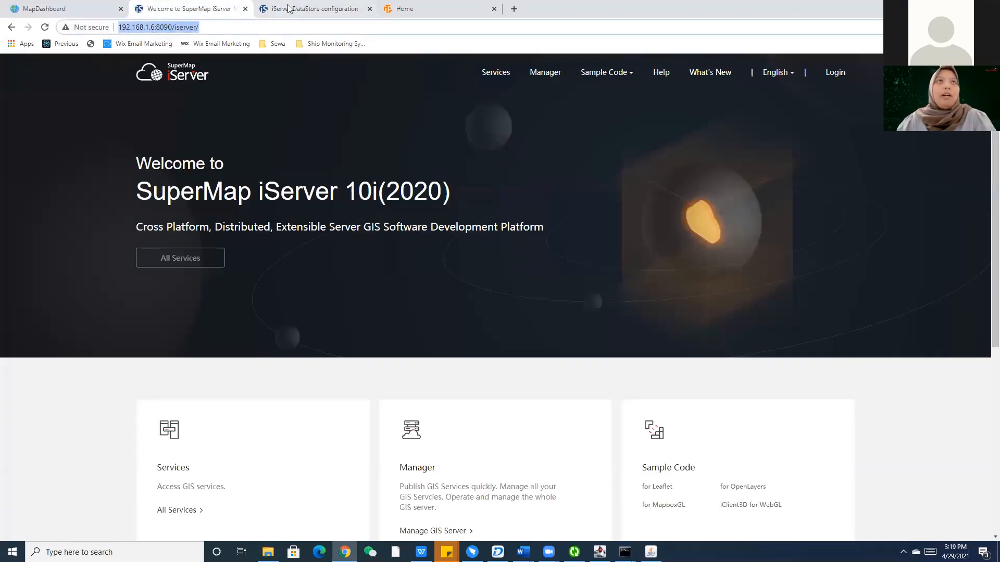
pyautogui.click(271, 12)
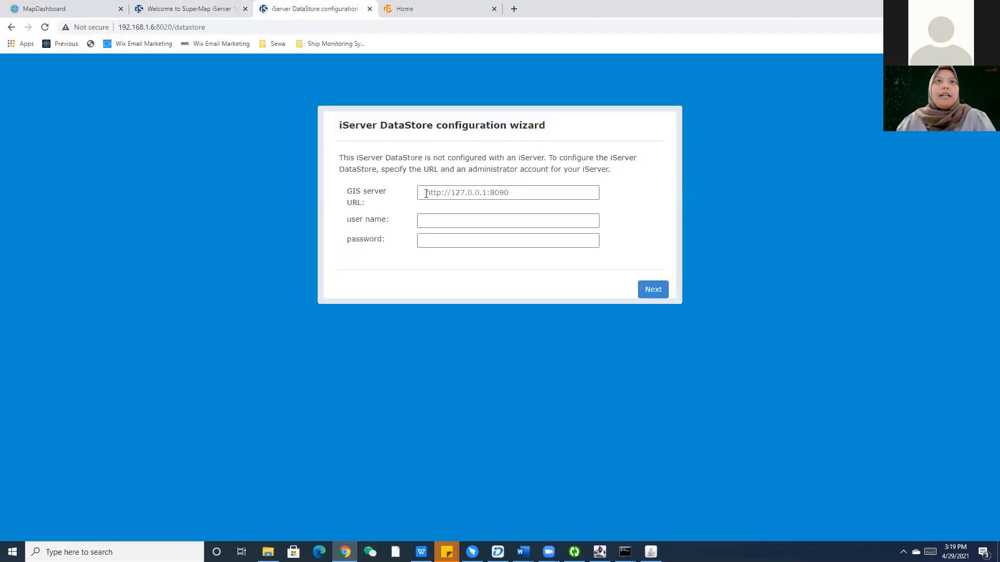
pyautogui.click(455, 194)
pyautogui.hotkey('ctrl', 'v')
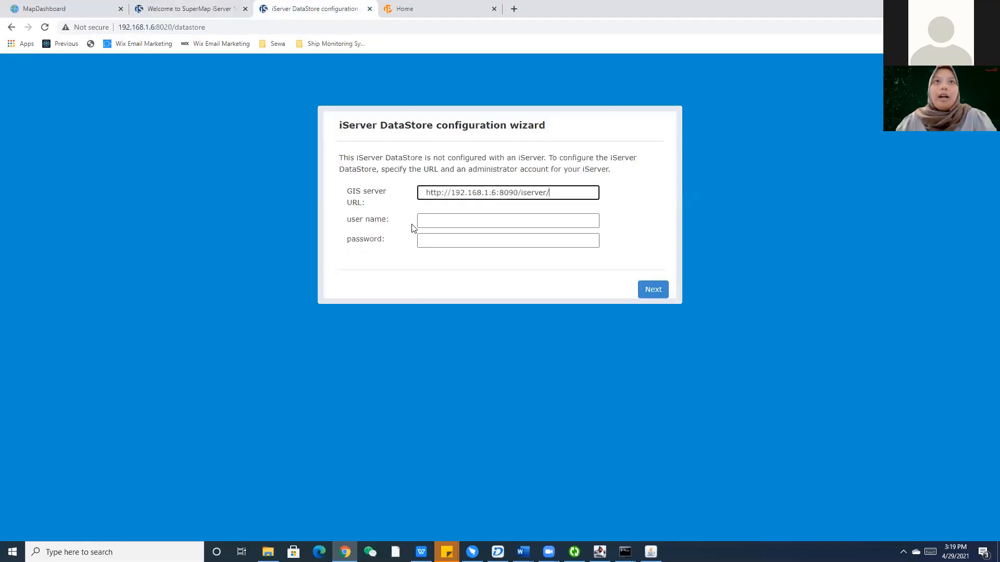
# Enter admin as the user name plus the account password, and submit.
pyautogui.click(437, 225)
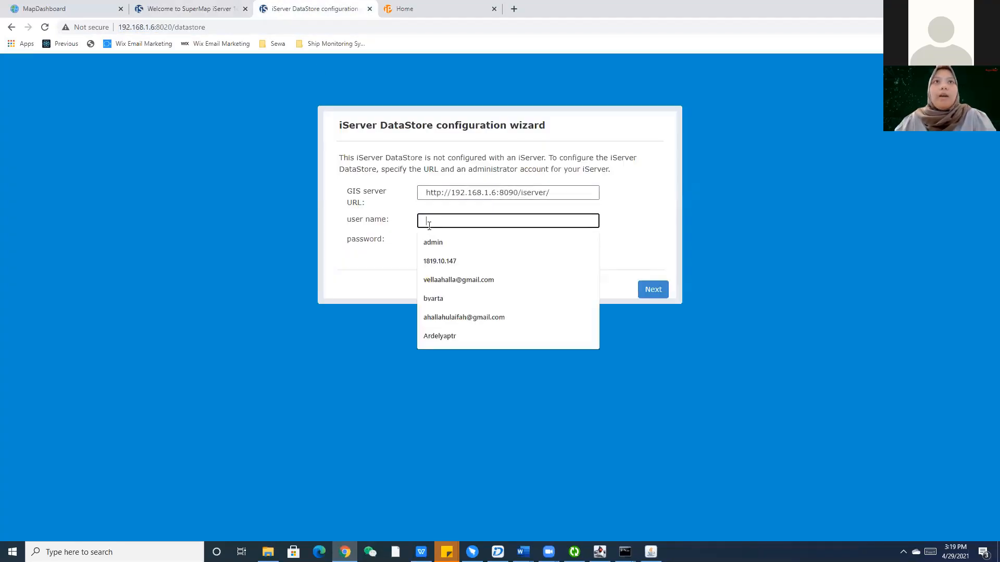
pyautogui.write('admin')
pyautogui.press('Tab')
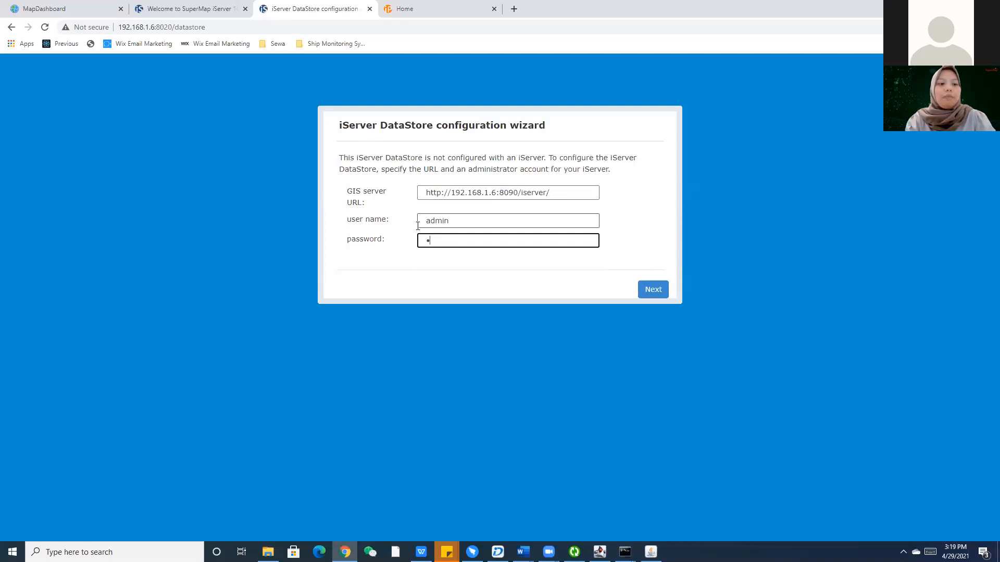
pyautogui.write('••••••••')
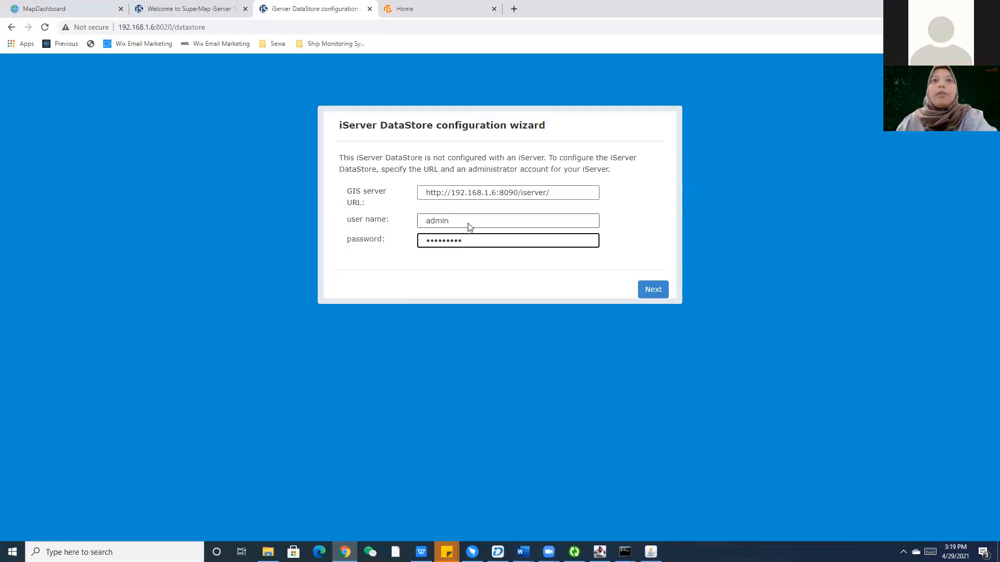
pyautogui.click(653, 290)
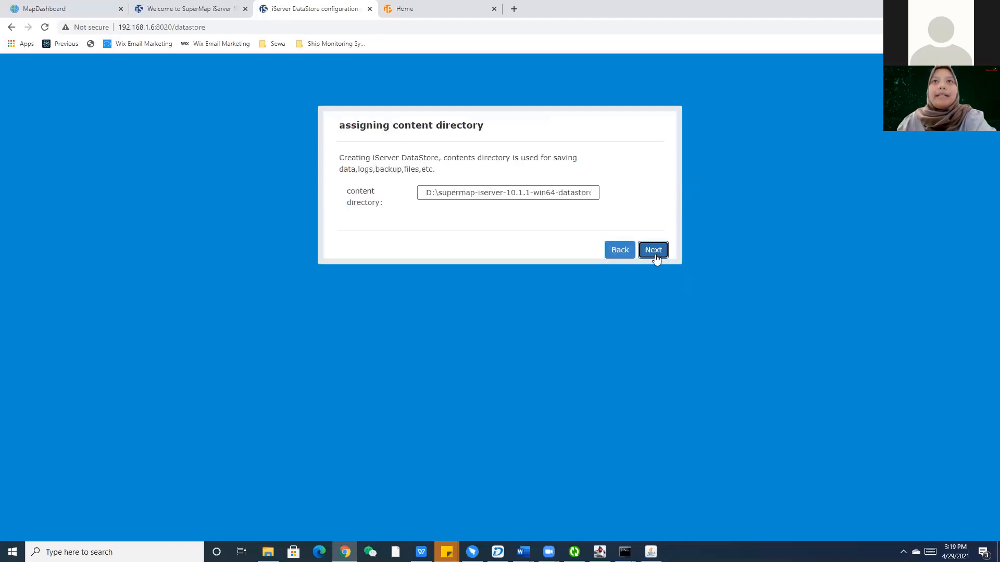
# Keep the default content directory, Relation type and PostgreSQL port 5432, then finish the wizard.
pyautogui.click(655, 255)
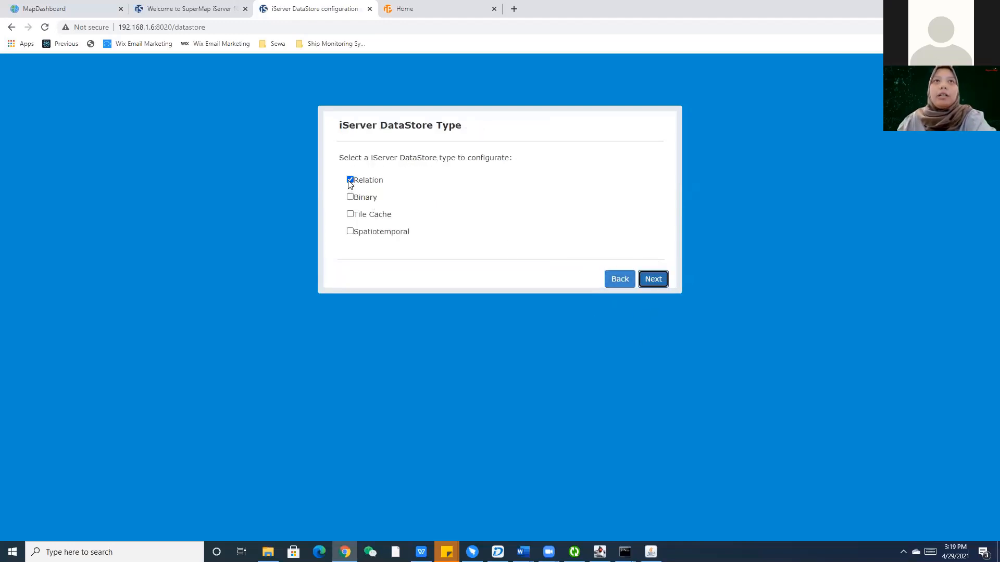
pyautogui.click(652, 279)
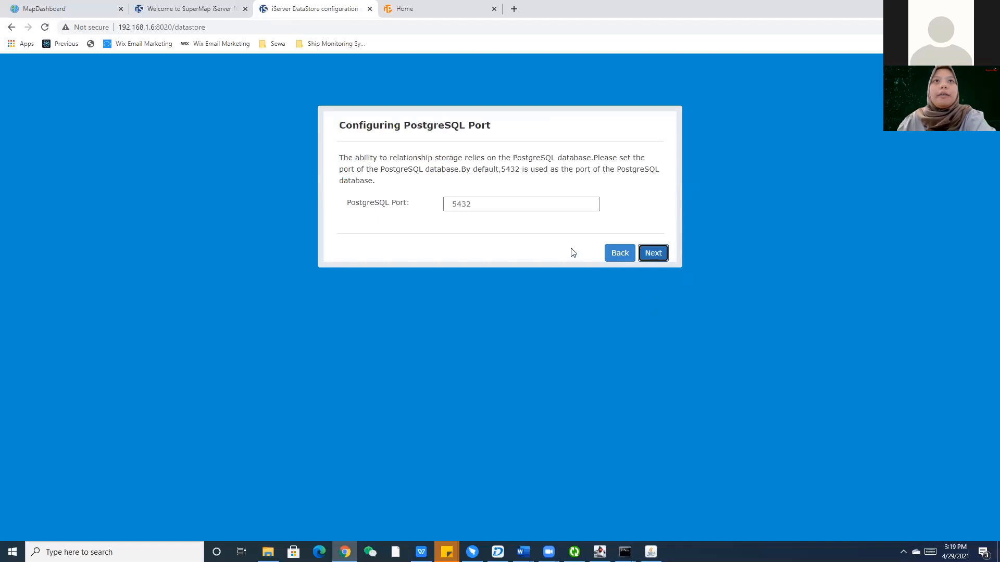
pyautogui.click(664, 256)
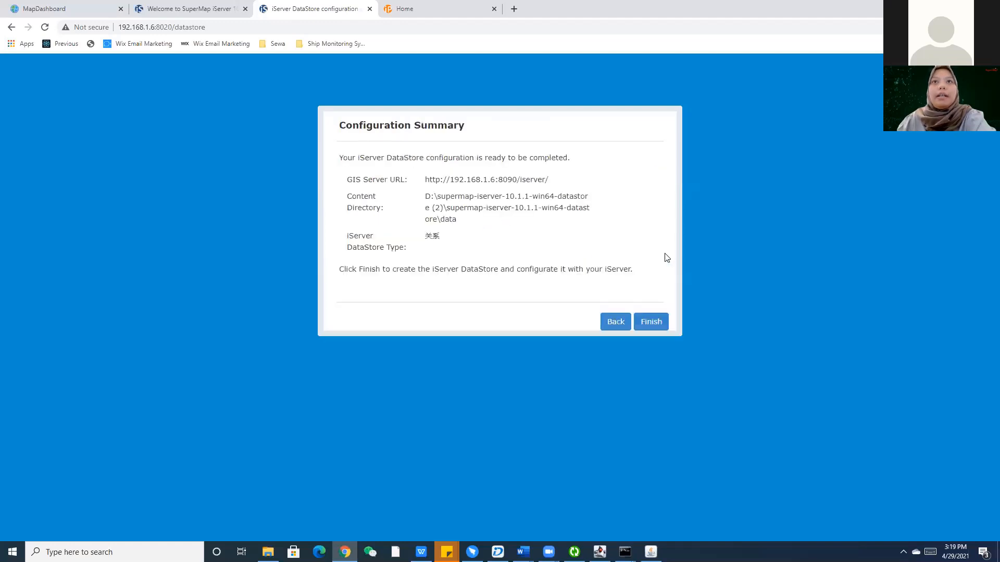
pyautogui.click(650, 327)
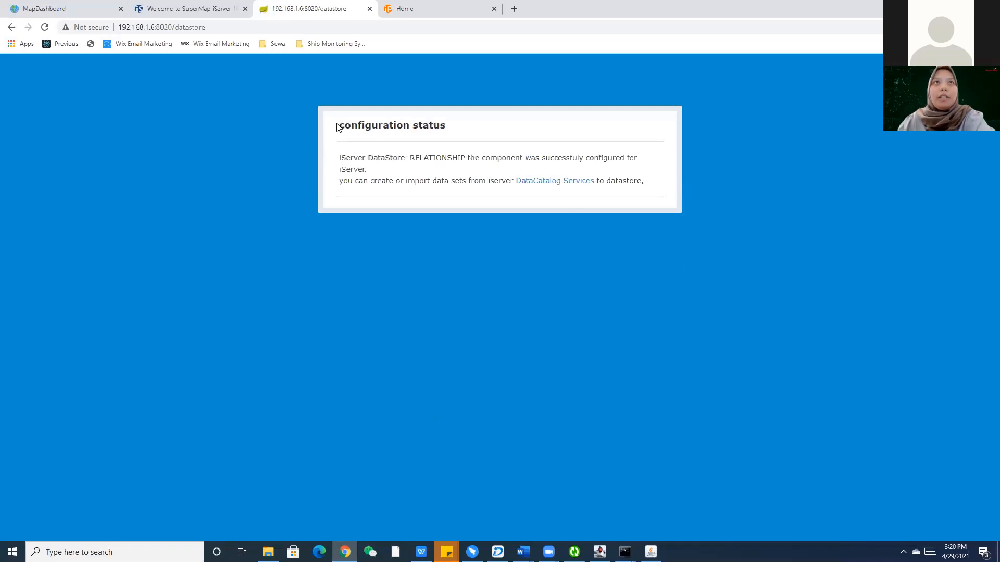
# Glance at the iServer welcome and DataStore status tabs, then look over the iPortal home page.
pyautogui.click(225, 12)
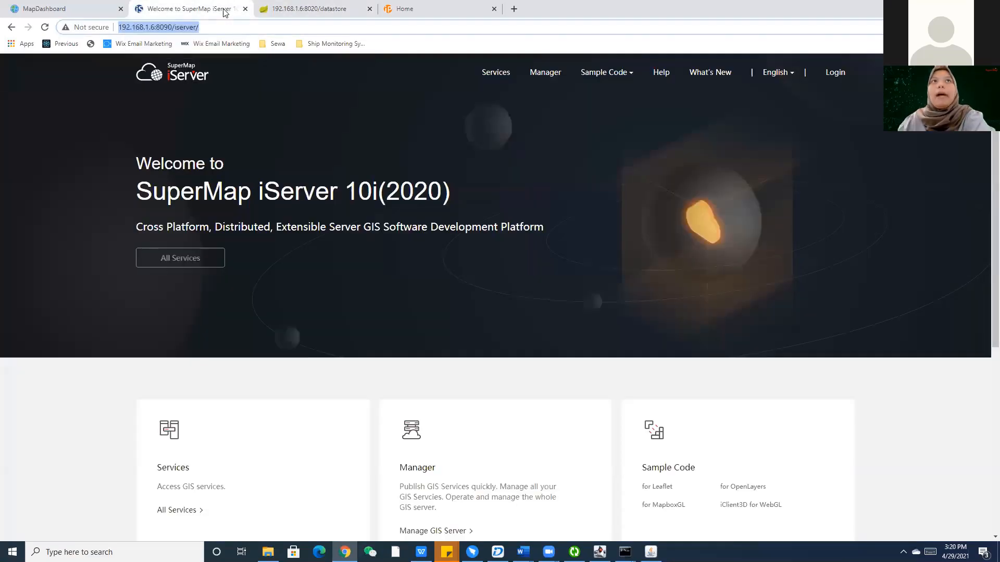
pyautogui.click(339, 6)
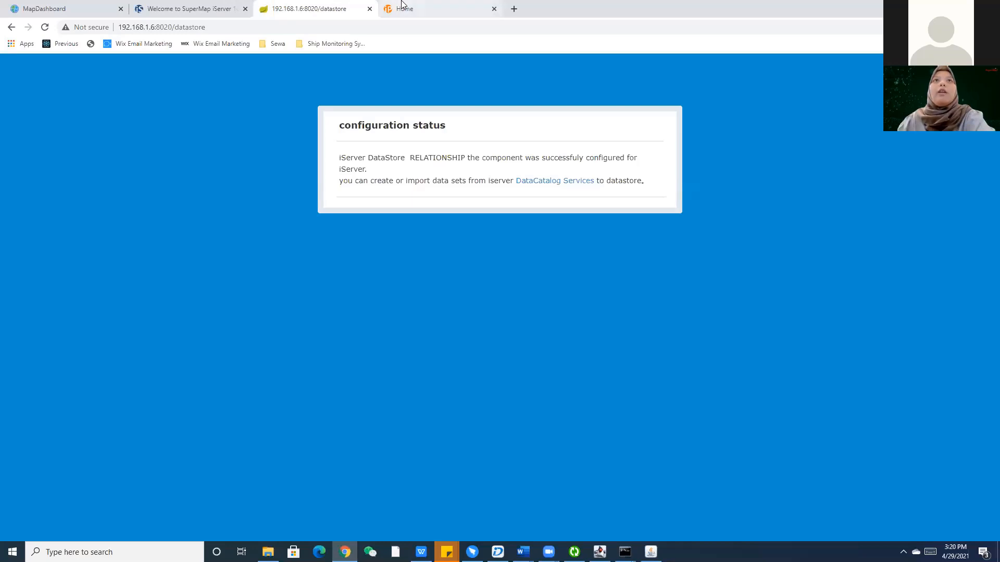
pyautogui.click(401, 5)
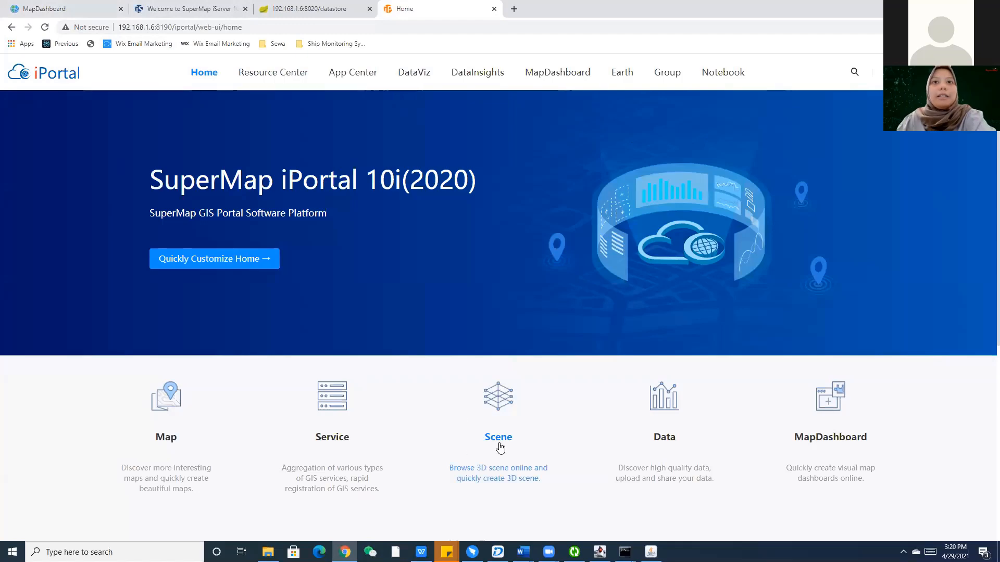
pyautogui.scroll(-2, 498, 447)
pyautogui.scroll(2, 470, 441)
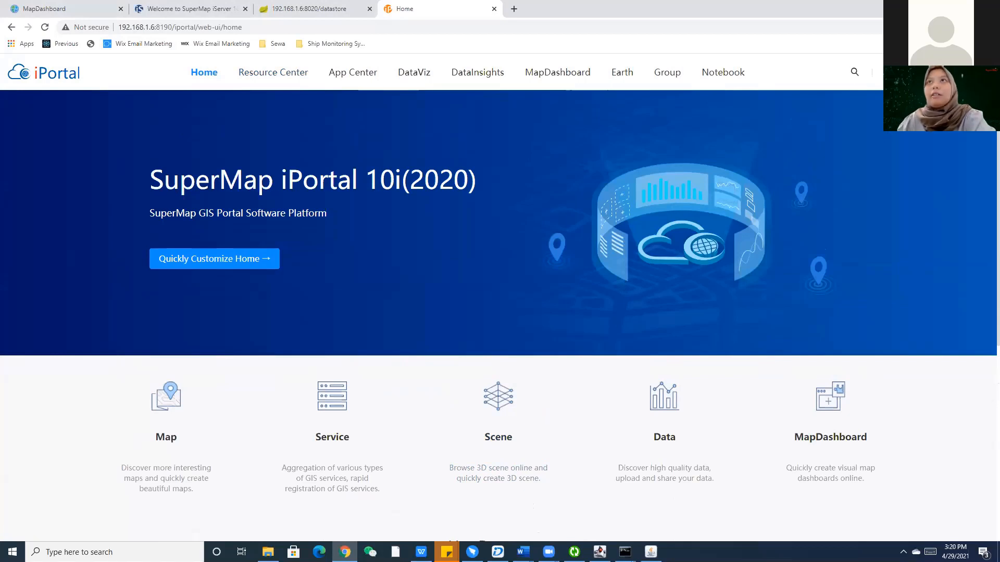
# Sign in to iPortal as admin with its password.
pyautogui.click(897, 72)
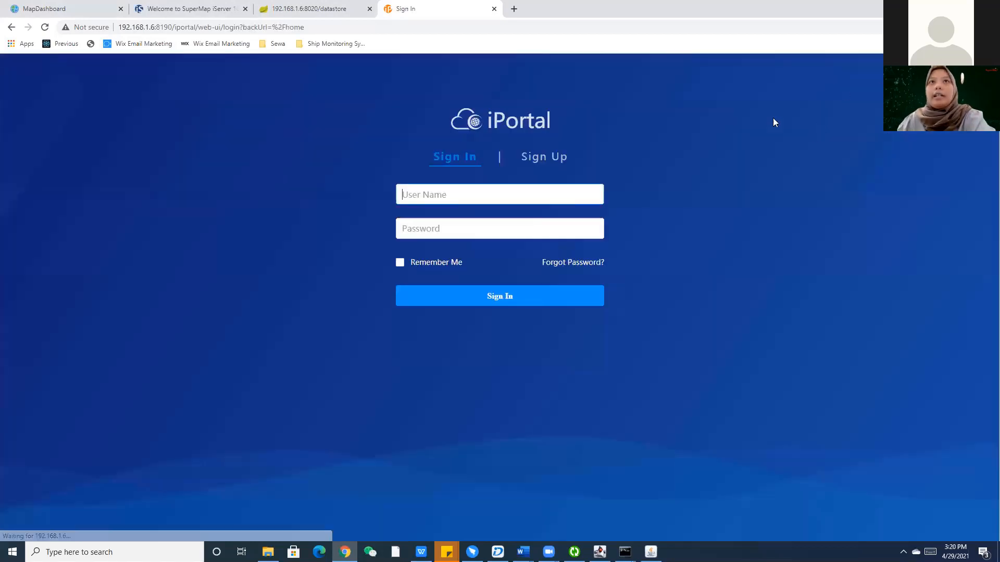
pyautogui.click(424, 202)
pyautogui.write('admin')
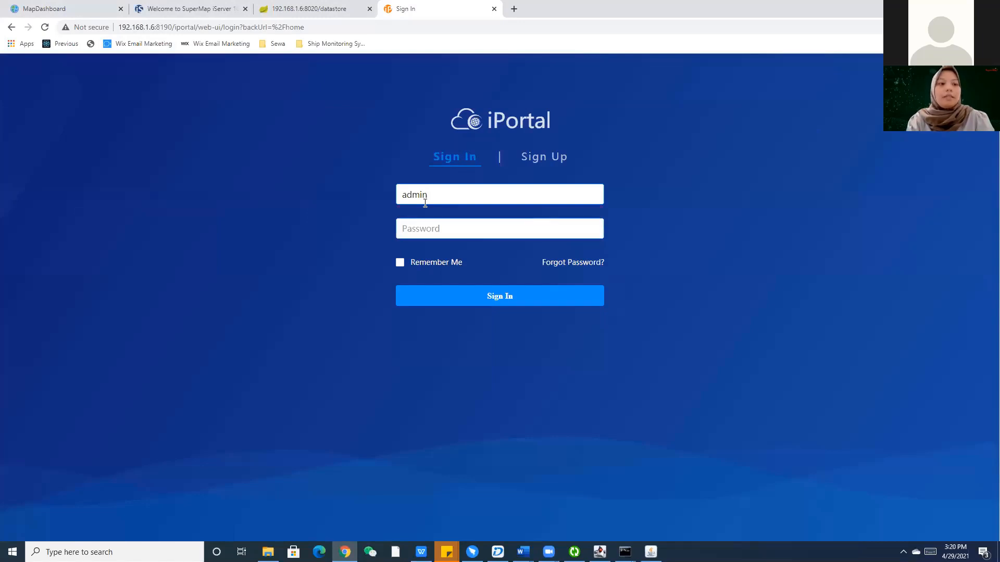
pyautogui.press('Tab')
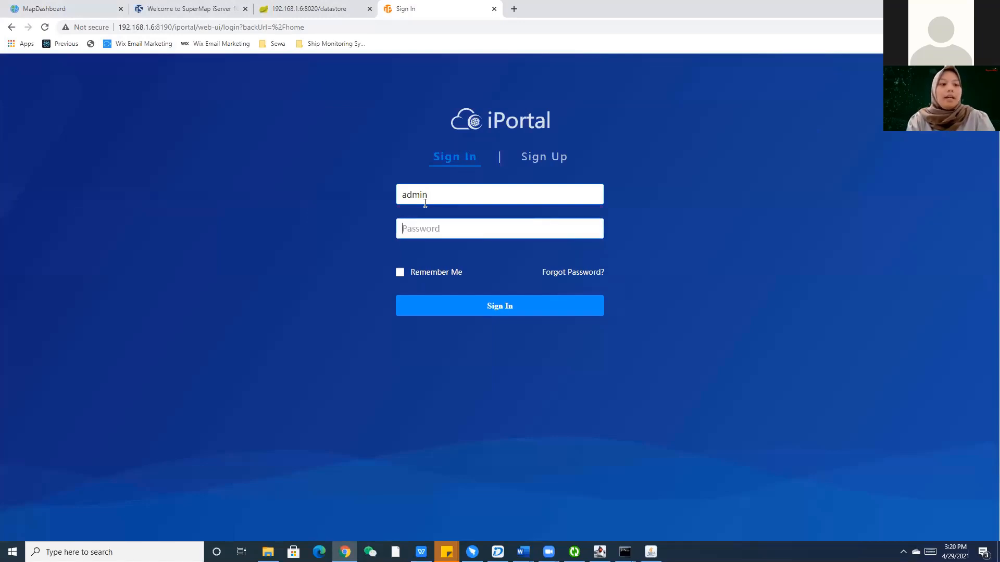
pyautogui.write('***')
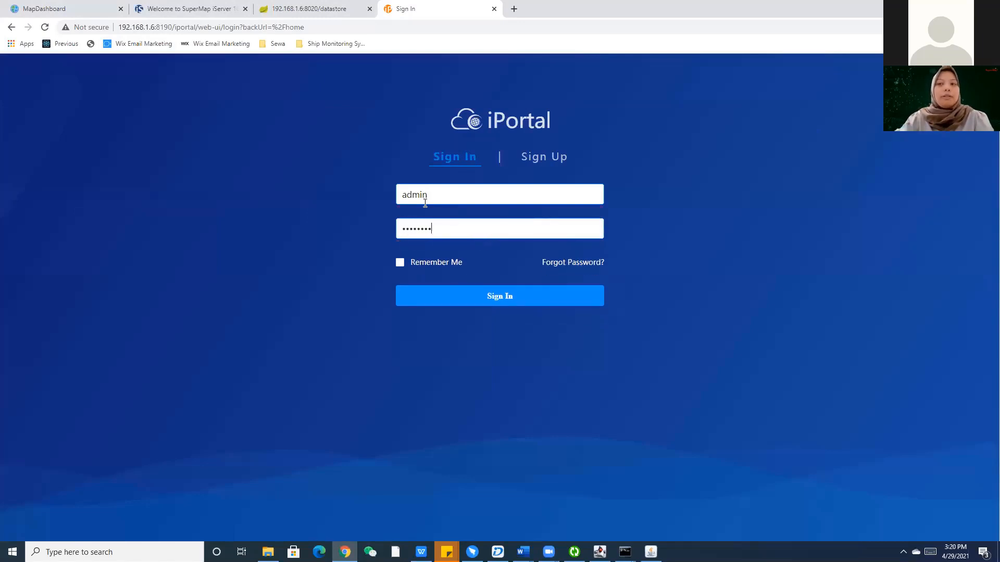
pyautogui.click(445, 295)
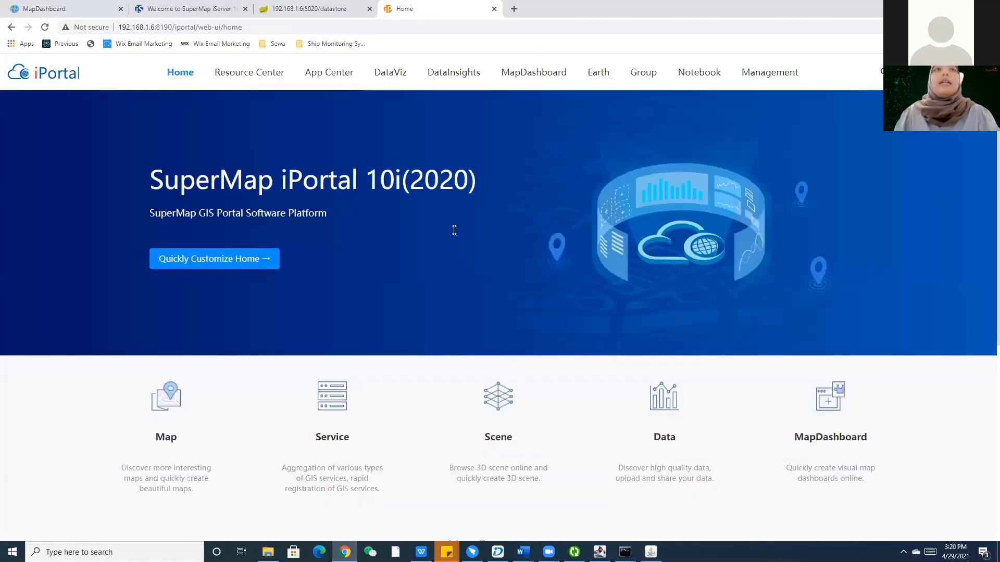
# Log in to the iServer welcome page as the admin administrator.
pyautogui.click(232, 7)
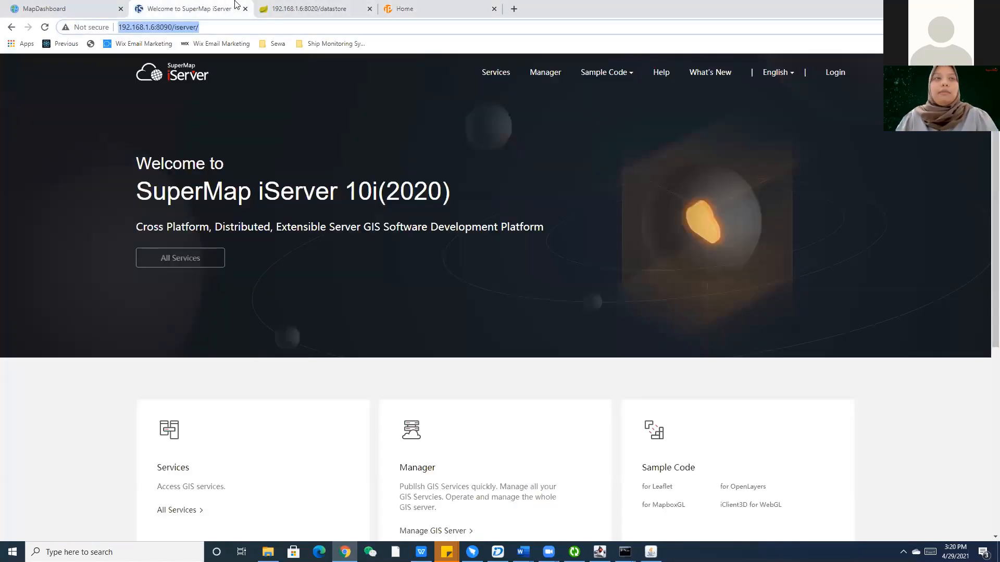
pyautogui.click(825, 76)
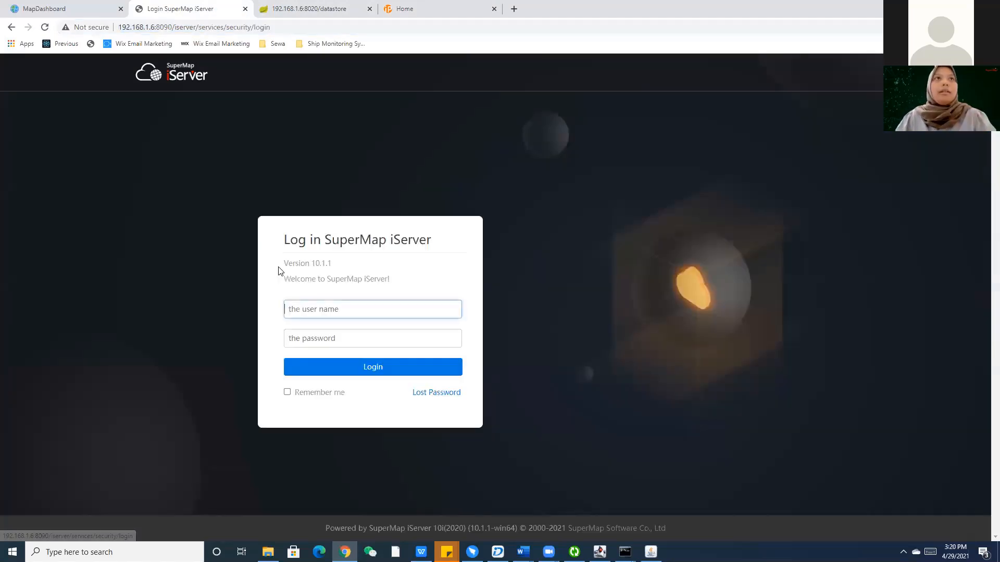
pyautogui.write('admin')
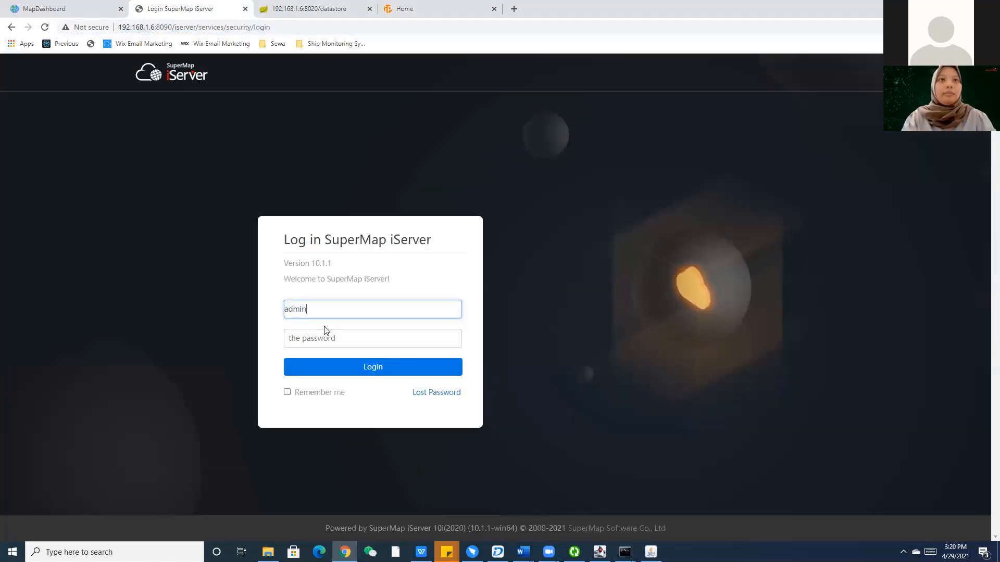
pyautogui.click(325, 336)
pyautogui.write('•')
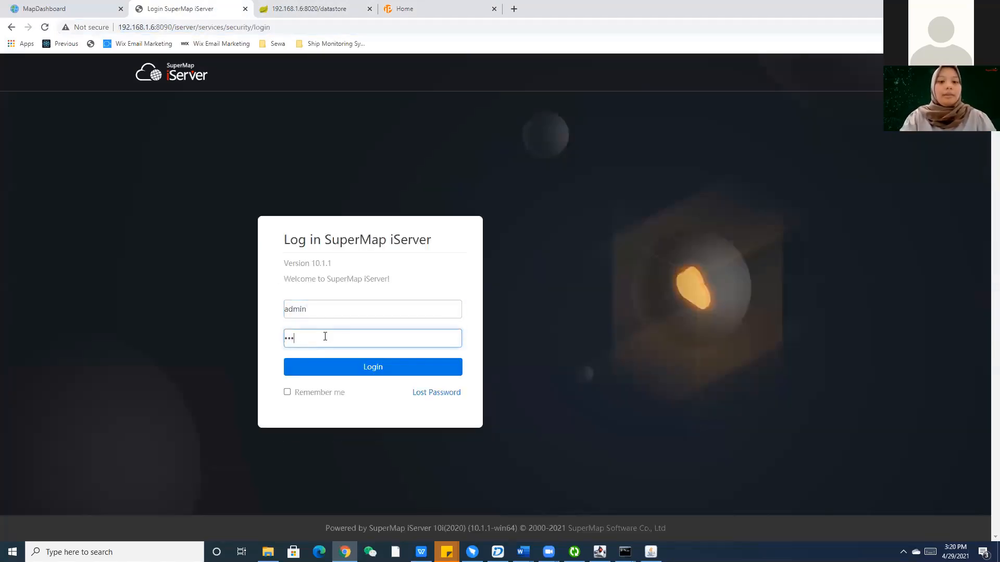
pyautogui.click(332, 367)
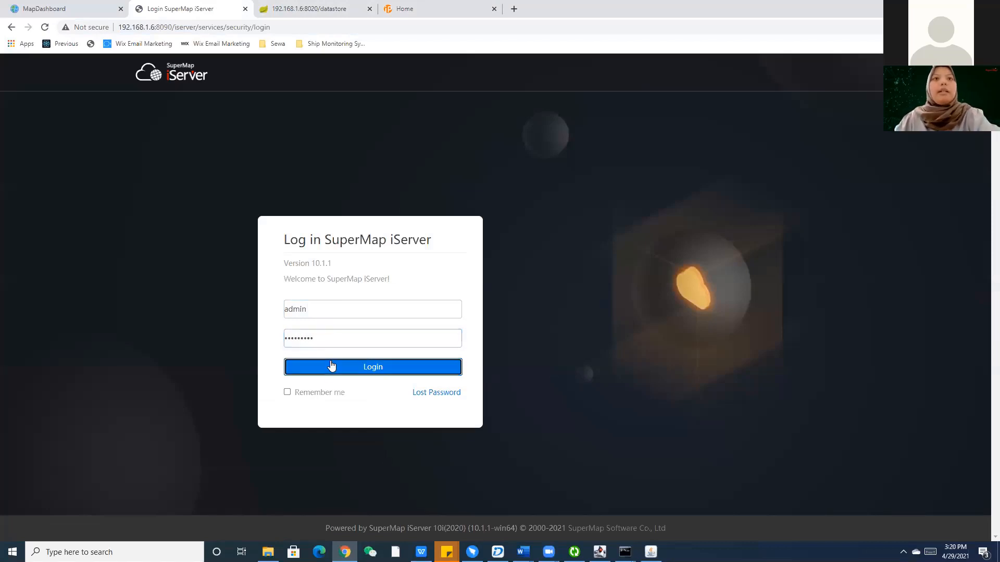
# Switch between the iPortal home, DataStore status and iServer welcome tabs, ending on iPortal home.
pyautogui.click(430, 6)
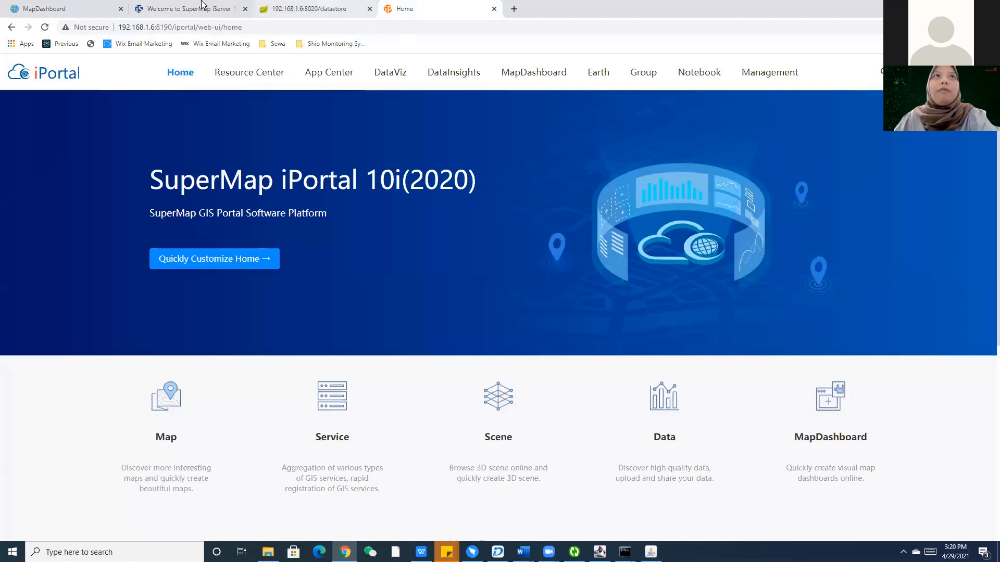
pyautogui.hotkey('ctrl', 'shift', 'Tab')
pyautogui.hotkey('ctrl', 'shift', 'Tab')
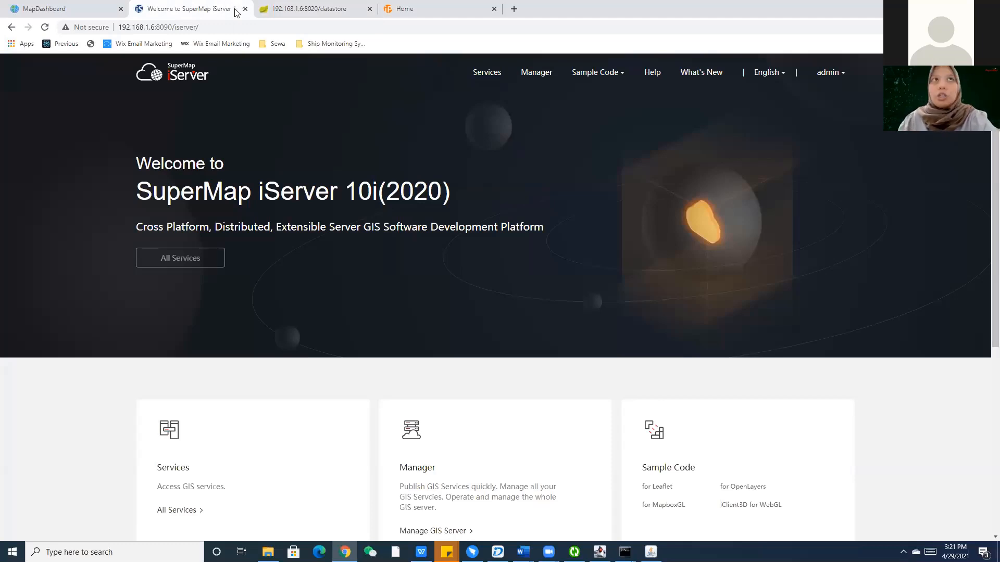
pyautogui.click(319, 8)
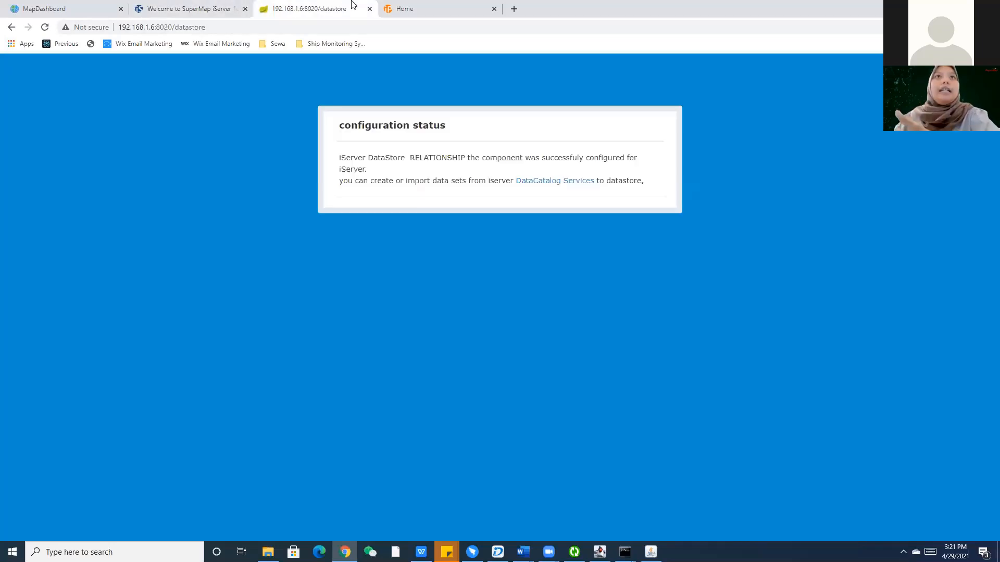
pyautogui.click(399, 5)
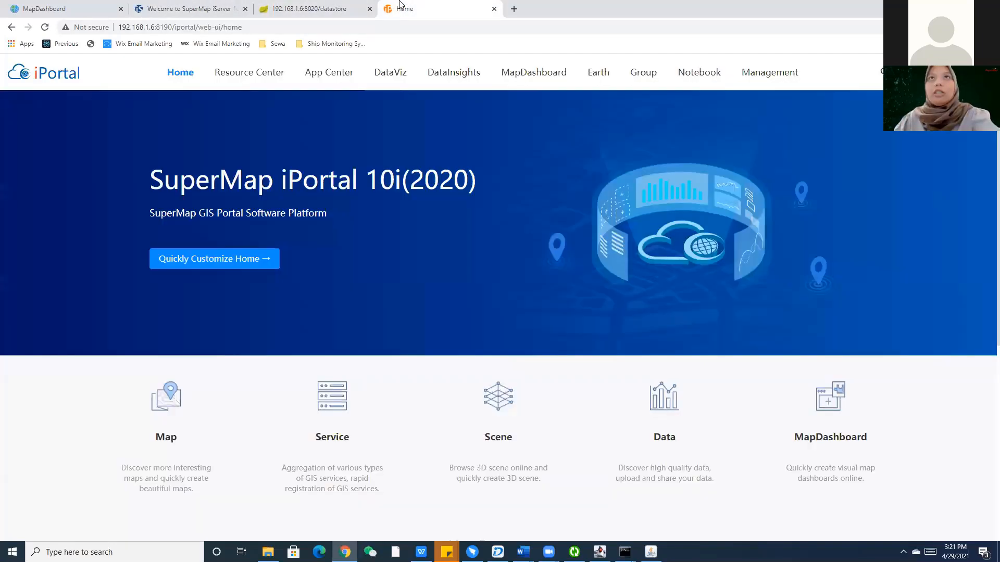
pyautogui.click(198, 5)
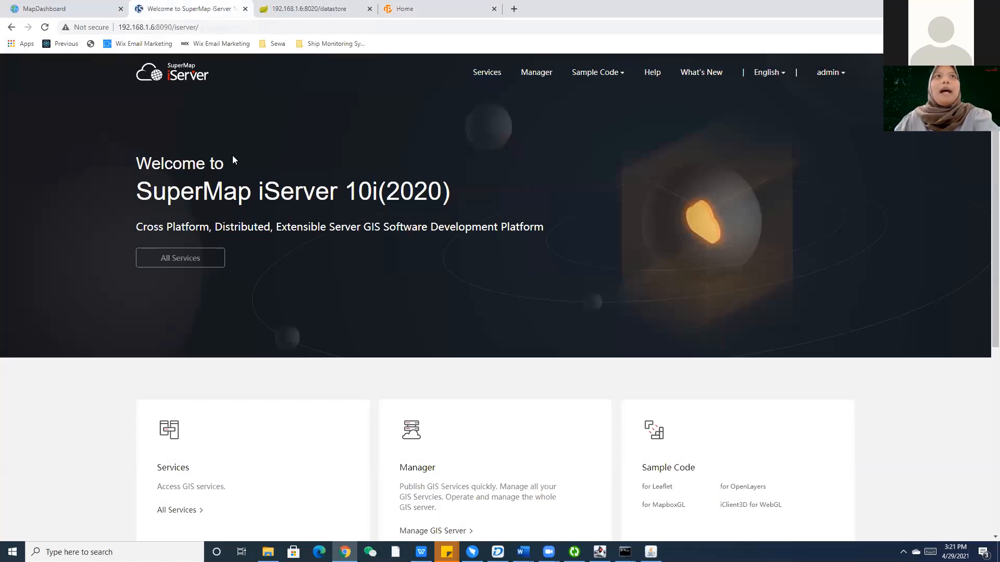
pyautogui.click(403, 10)
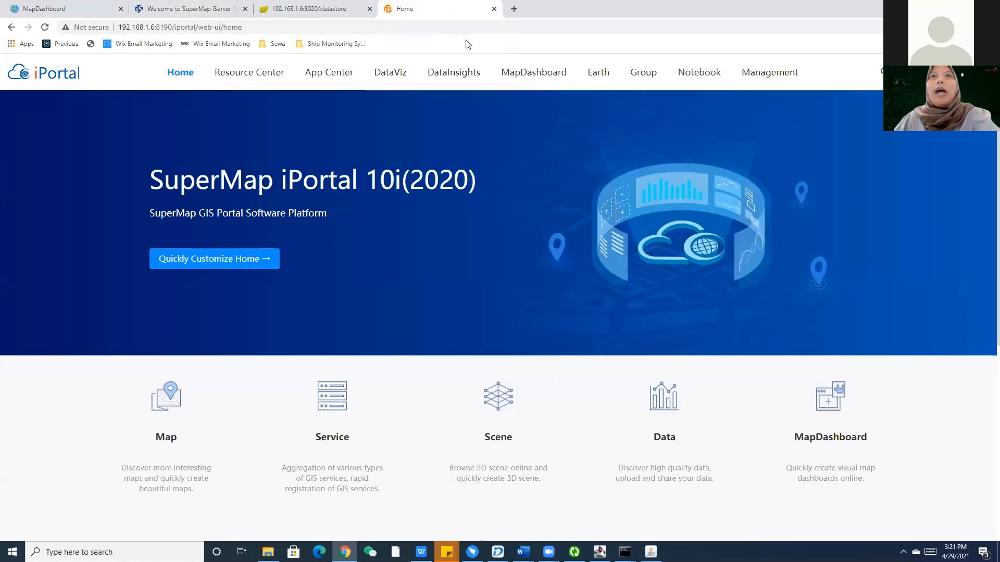
pyautogui.click(237, 6)
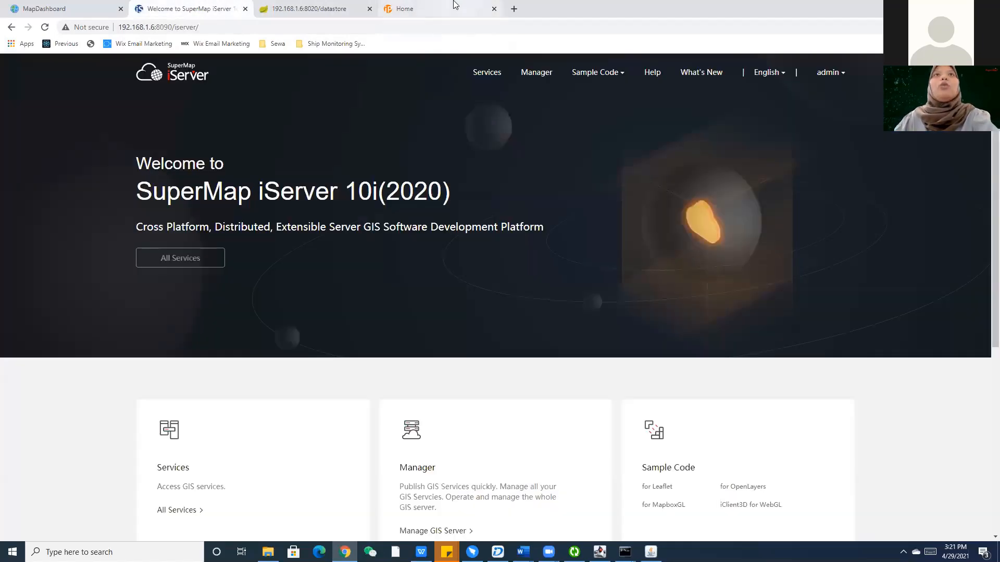
pyautogui.click(454, 6)
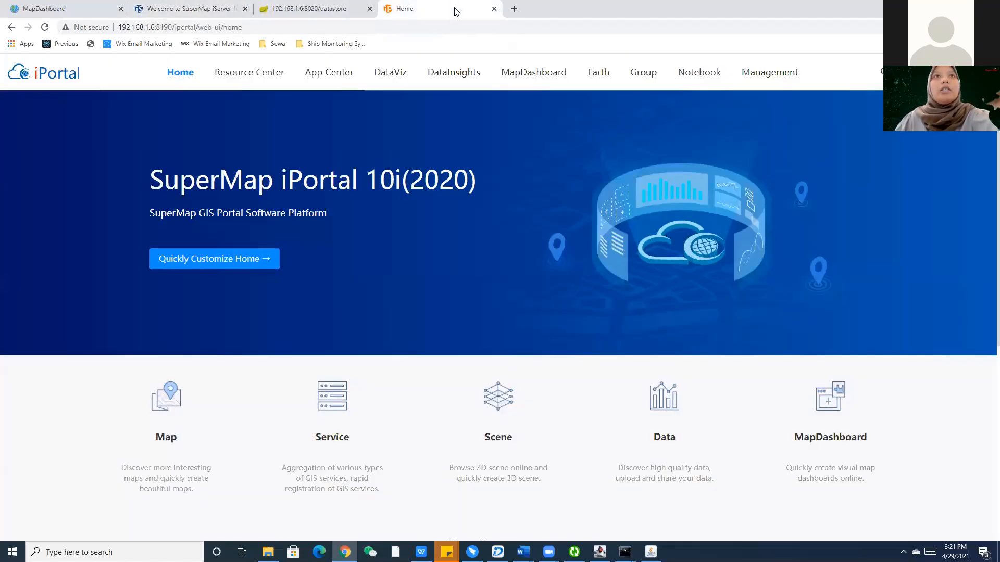
# Delete the registered iServer HOME in Server Management and start adding a new GIS server.
pyautogui.click(763, 81)
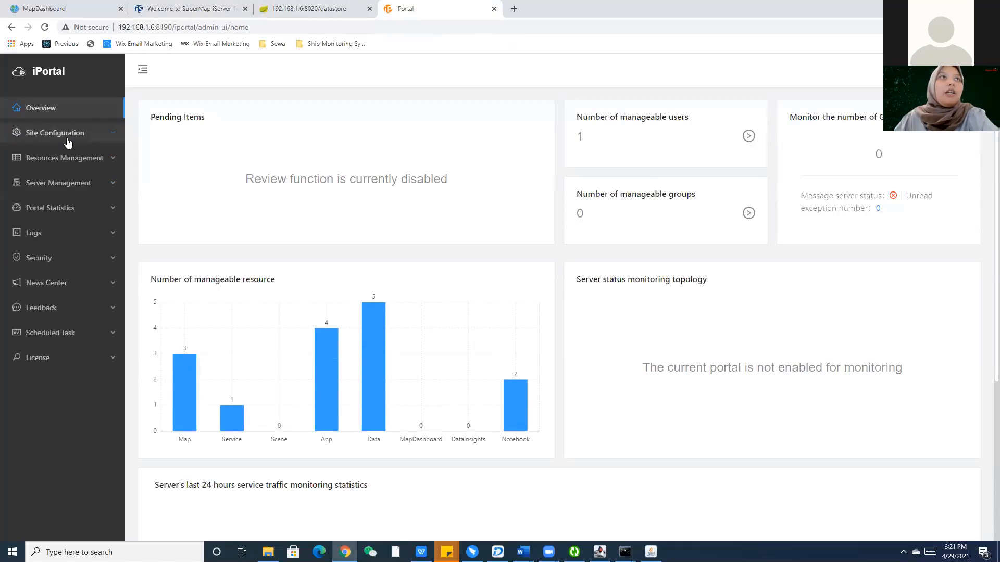
pyautogui.click(63, 185)
pyautogui.click(64, 215)
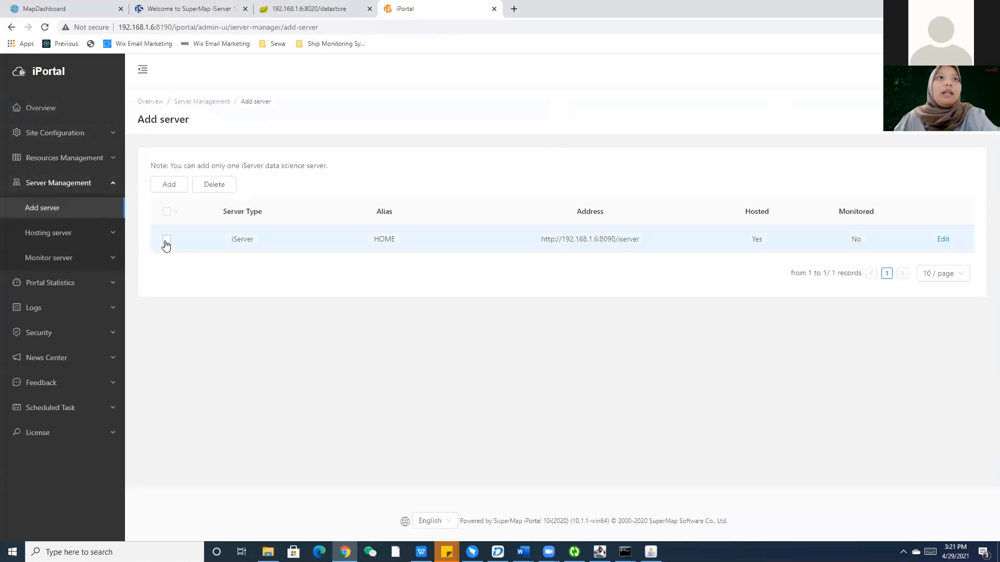
pyautogui.click(166, 241)
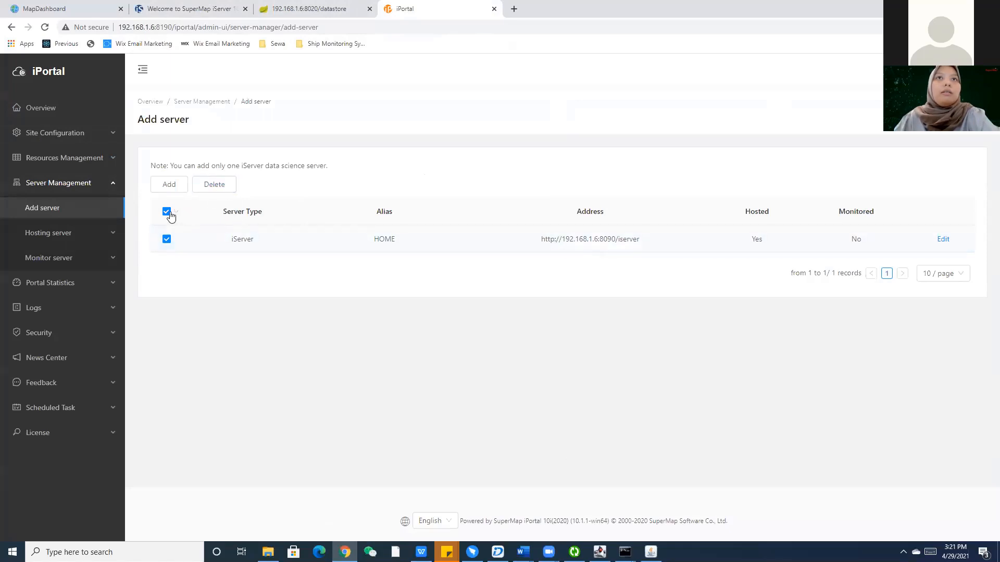
pyautogui.click(227, 192)
pyautogui.click(573, 182)
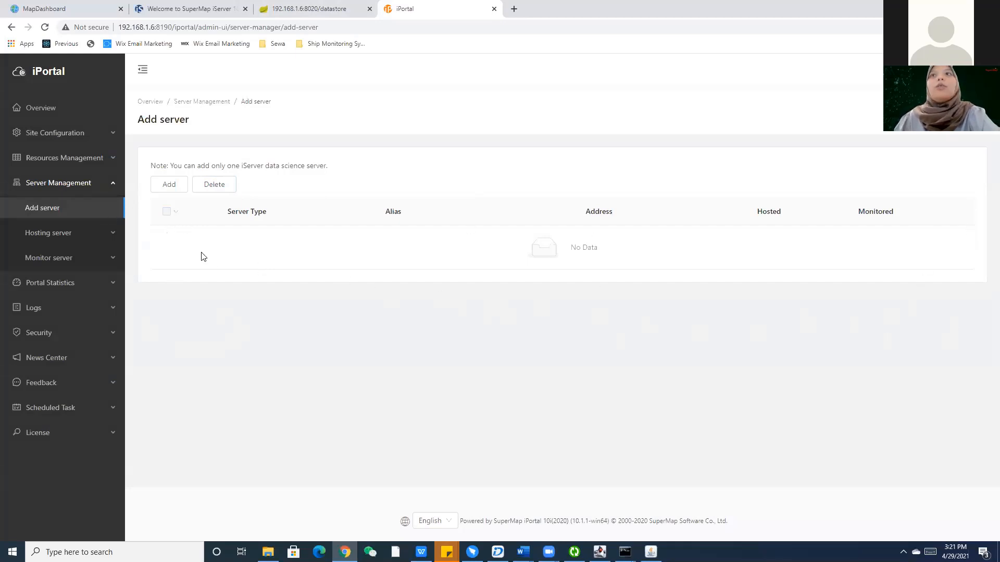
pyautogui.click(177, 192)
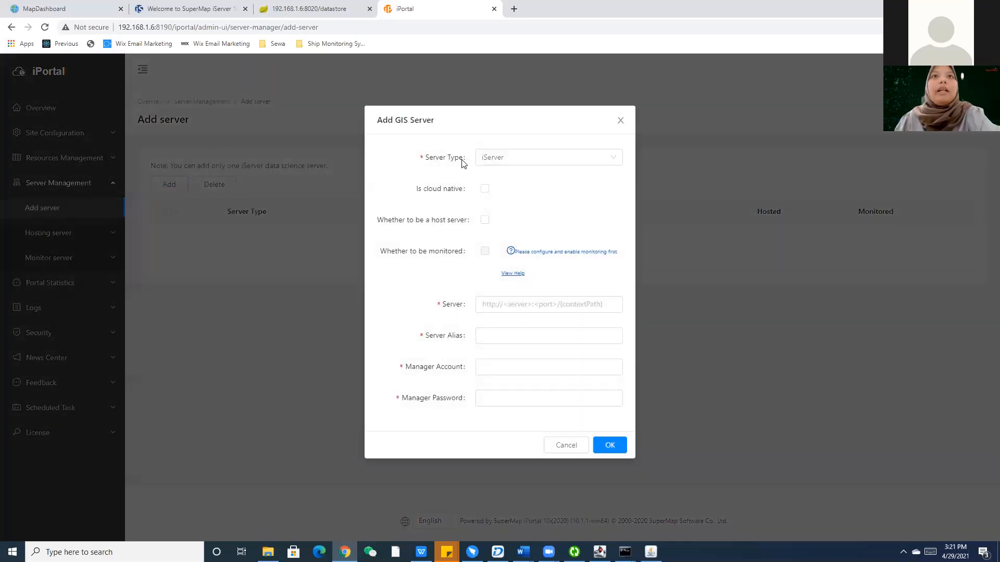
pyautogui.click(489, 162)
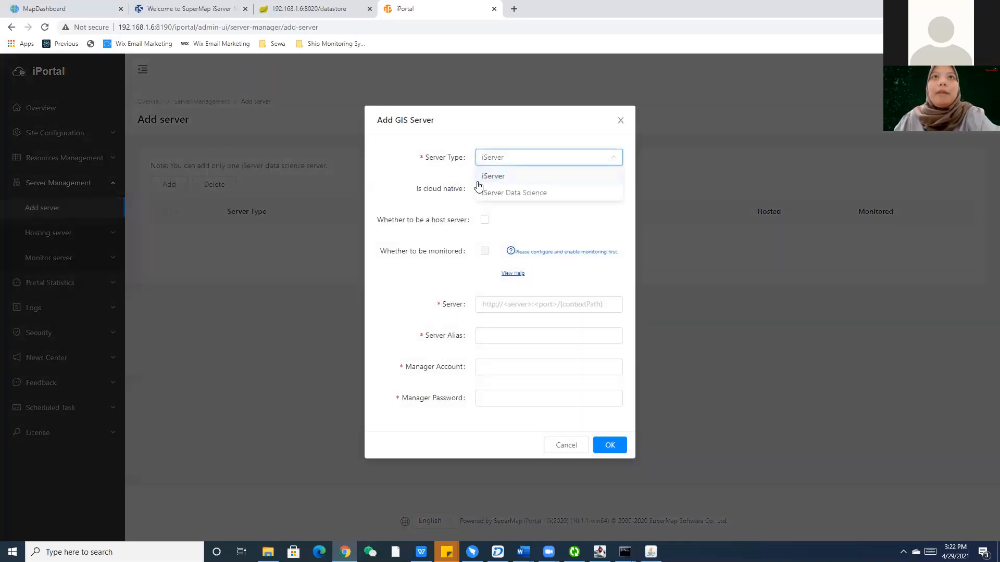
pyautogui.click(497, 181)
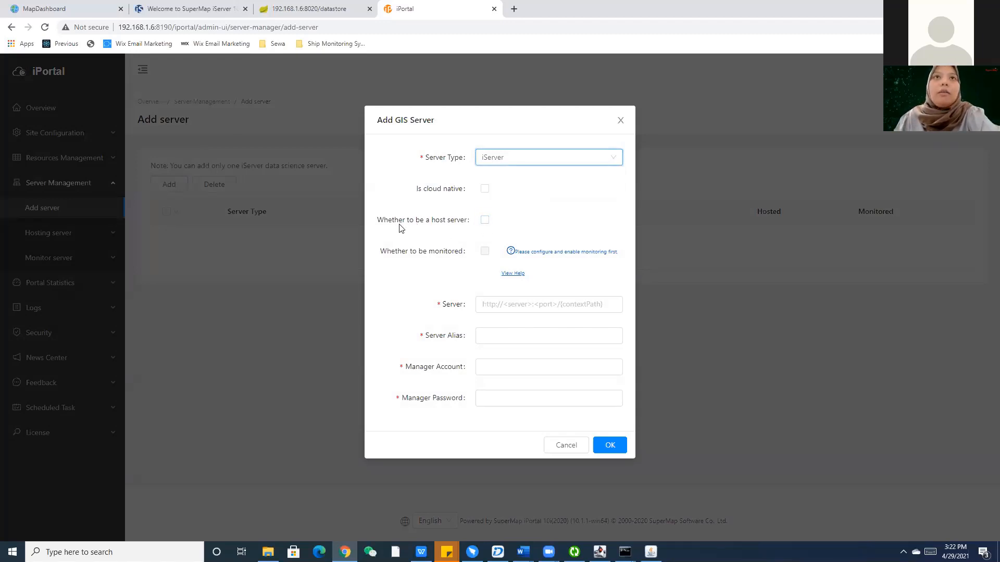
pyautogui.click(484, 220)
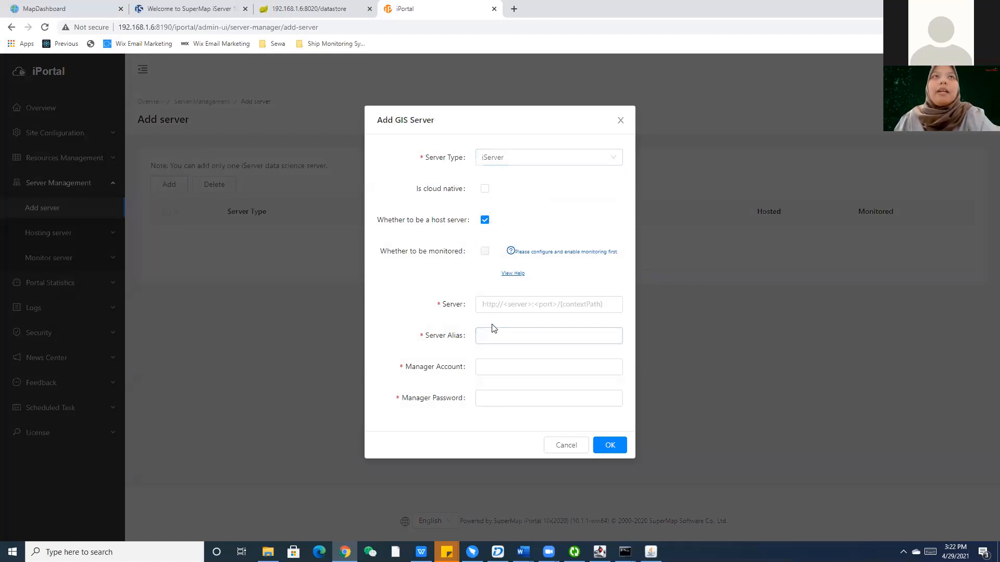
pyautogui.click(493, 303)
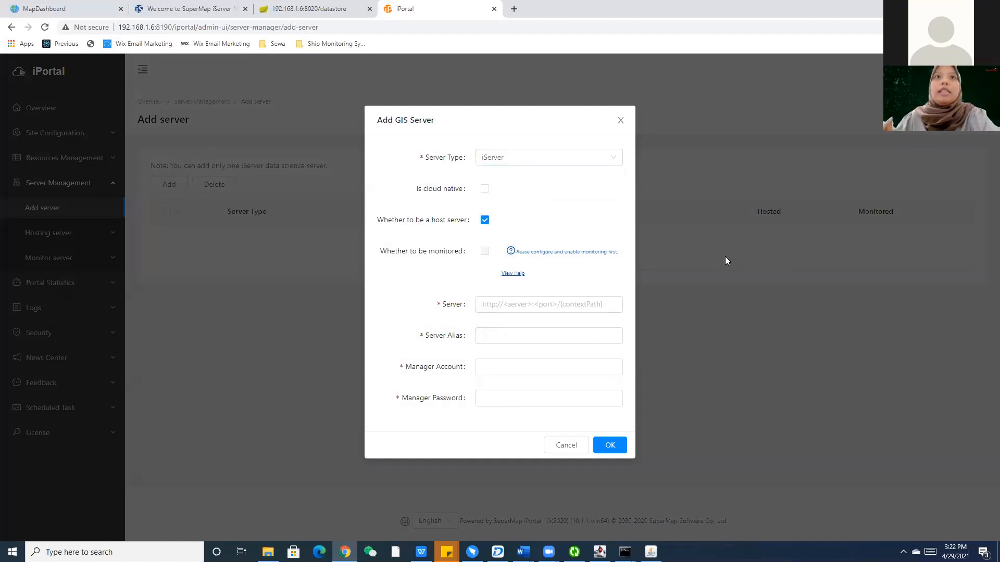
pyautogui.click(582, 305)
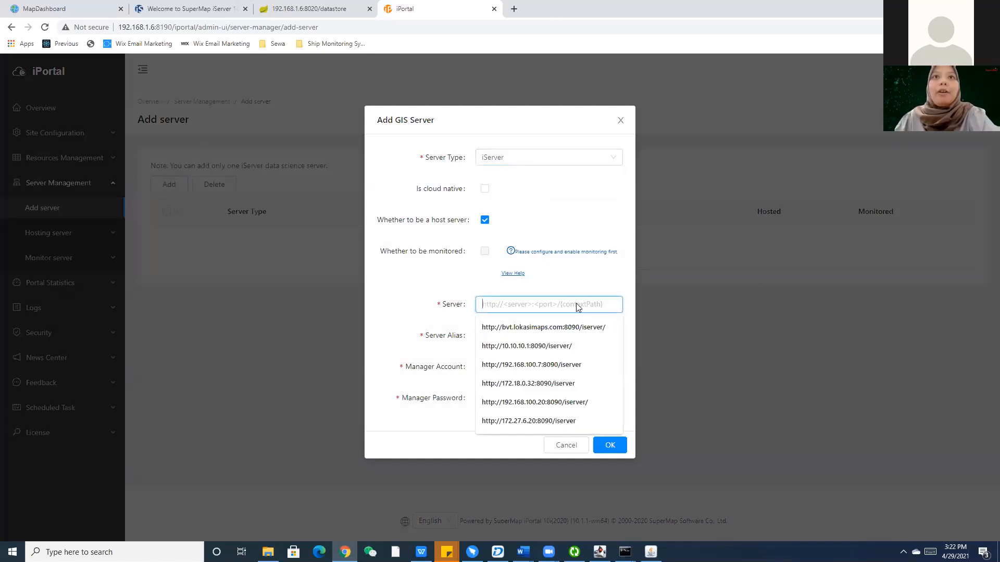
pyautogui.click(203, 9)
pyautogui.click(210, 26)
pyautogui.hotkey('ctrl', 'c')
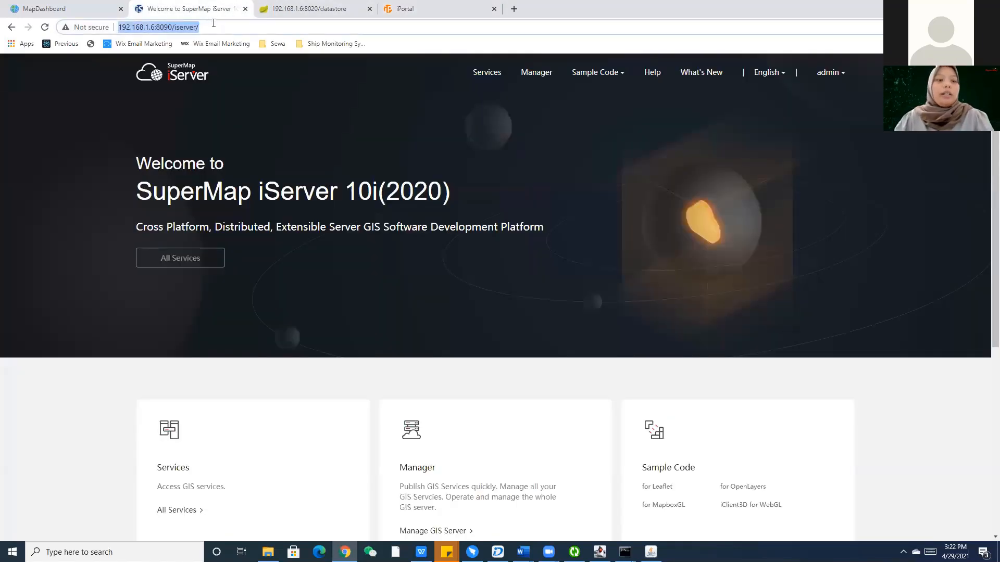
pyautogui.click(398, 8)
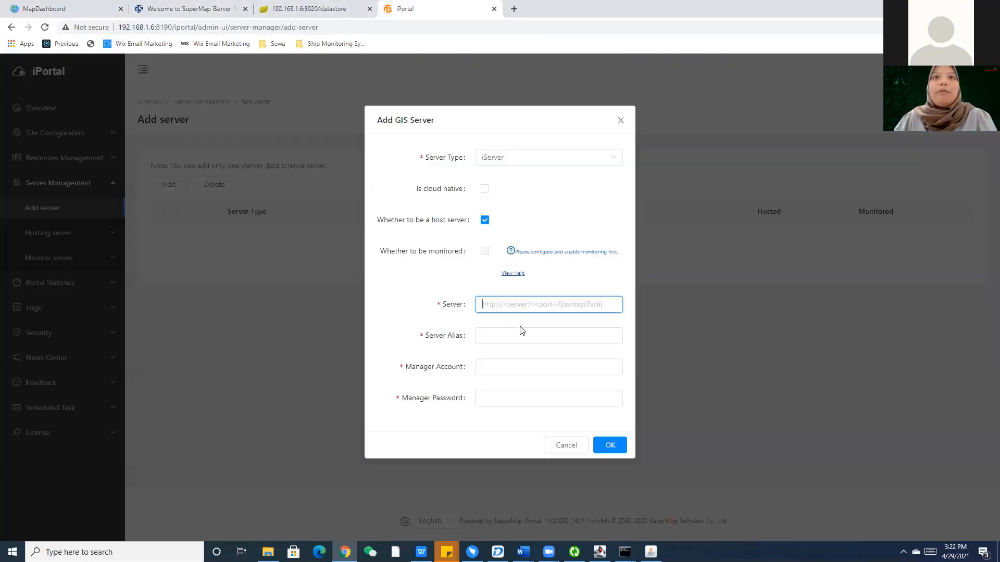
pyautogui.hotkey('ctrl', 'v')
# Give the server the alias OFFICE and choose admin as the manager account.
pyautogui.click(526, 338)
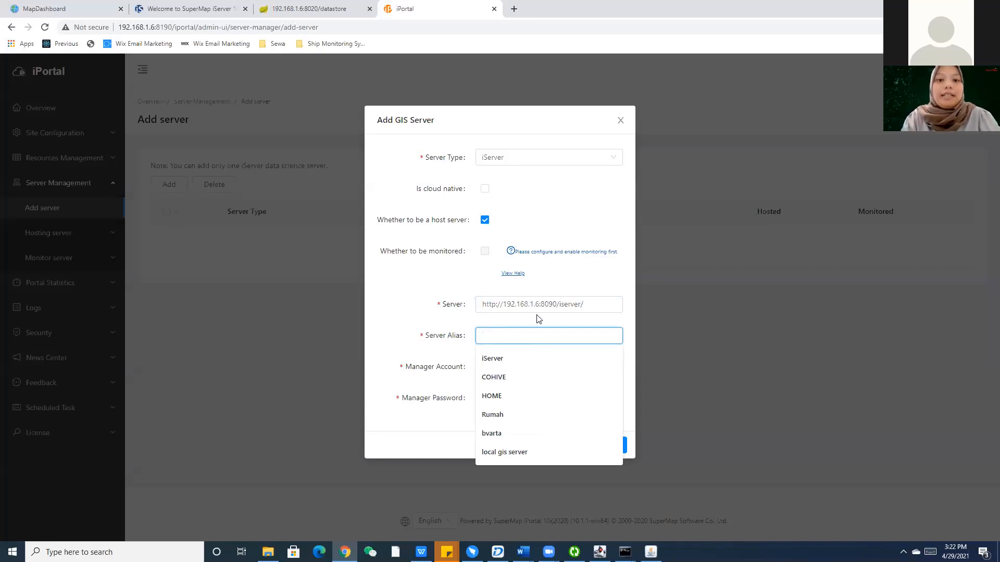
pyautogui.write('HOME')
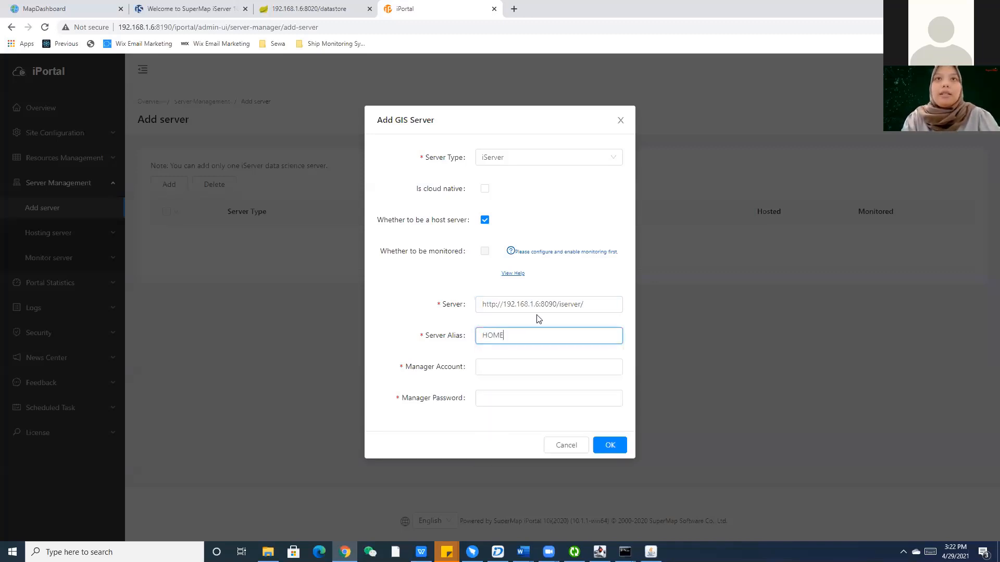
pyautogui.press('BackSpace')
pyautogui.press('BackSpace')
pyautogui.press('BackSpace')
pyautogui.press('BackSpace')
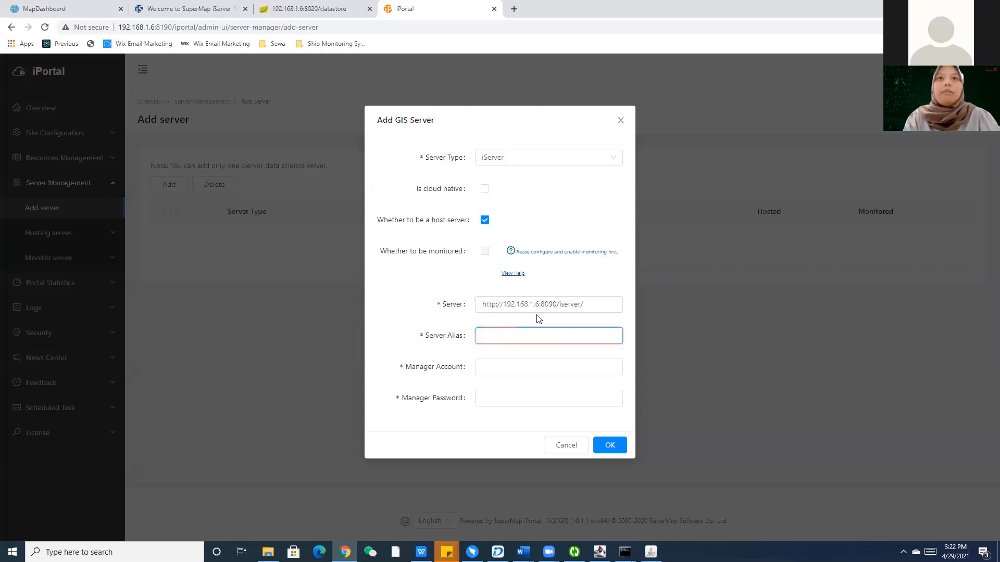
pyautogui.write('OFFICE')
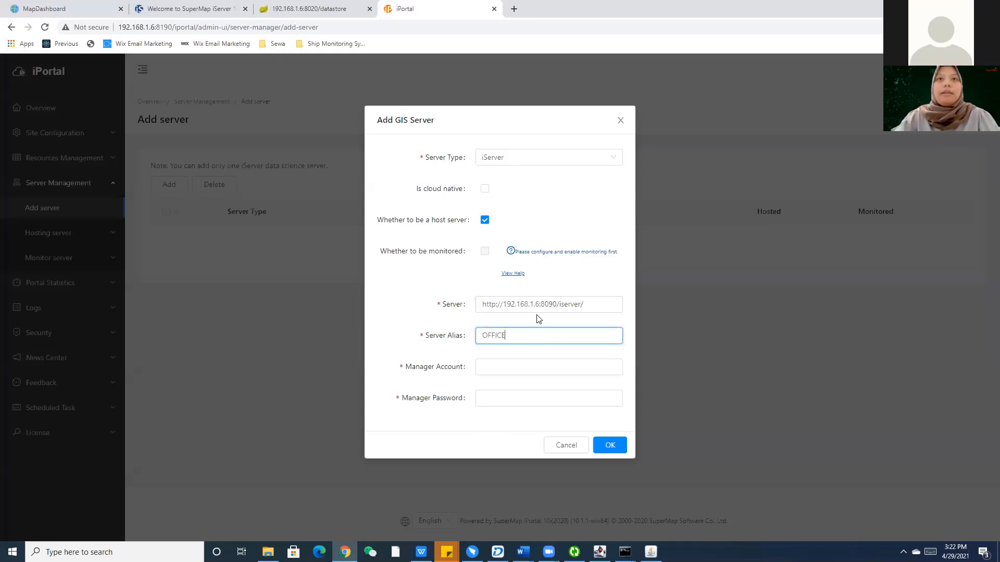
pyautogui.click(536, 367)
pyautogui.write('ad')
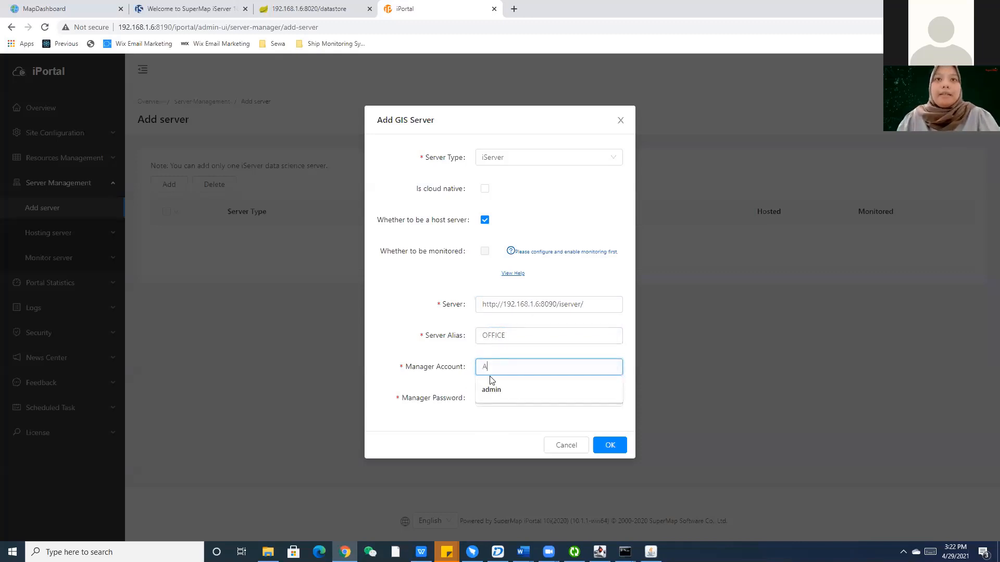
pyautogui.click(491, 385)
pyautogui.click(494, 399)
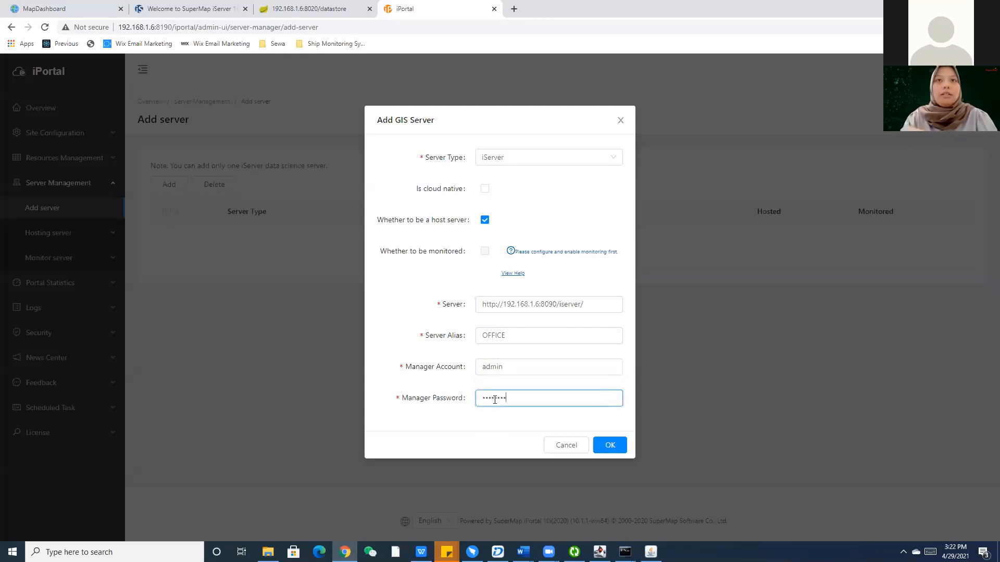
# Add OFFICE as iPortal's hosted server, then return to the iPortal home page.
pyautogui.click(602, 441)
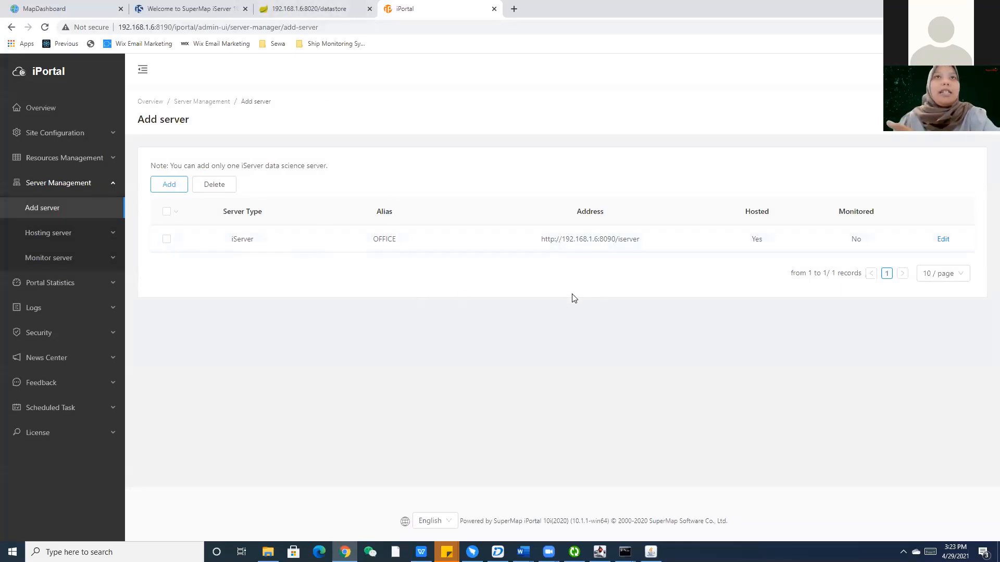
pyautogui.click(56, 73)
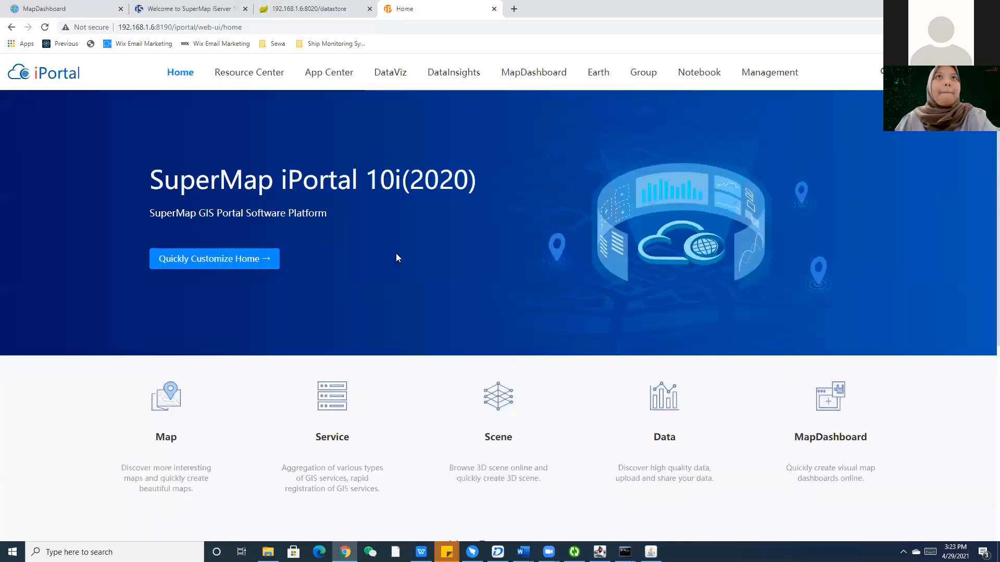
pyautogui.scroll(-5, 492, 316)
pyautogui.scroll(5, 490, 292)
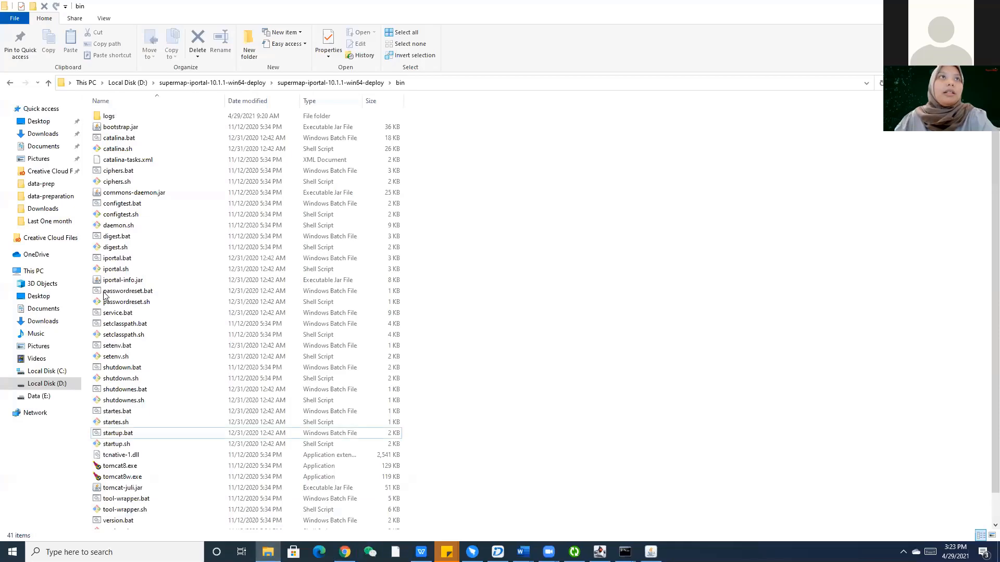
# Browse Data (E:) > 07. 2021 > 02. Technical Support > 05. Webinar Bangladesh > Covid19 Dashboard > data-preparation.
pyautogui.click(39, 396)
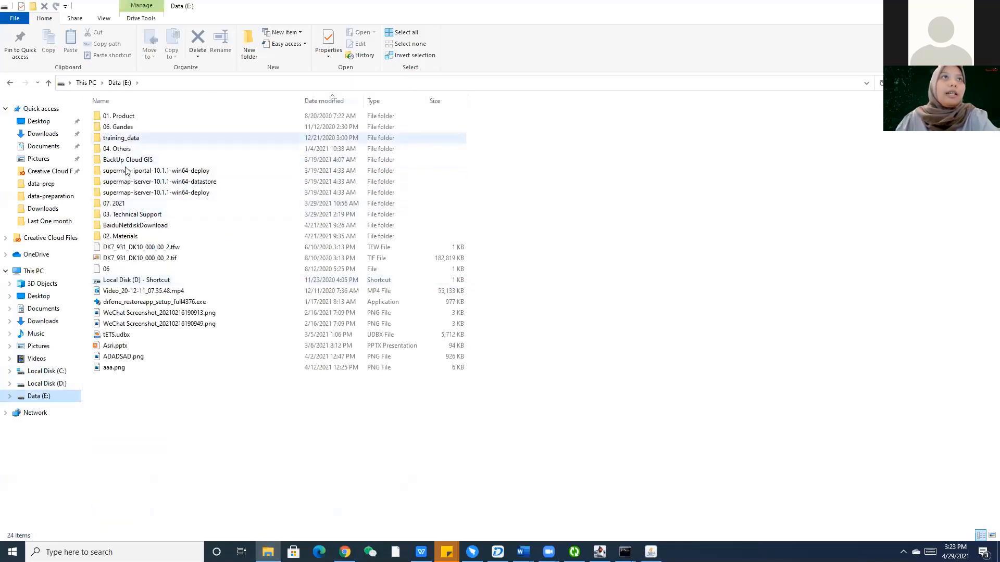
pyautogui.doubleClick(194, 206)
pyautogui.click(144, 131)
pyautogui.doubleClick(143, 130)
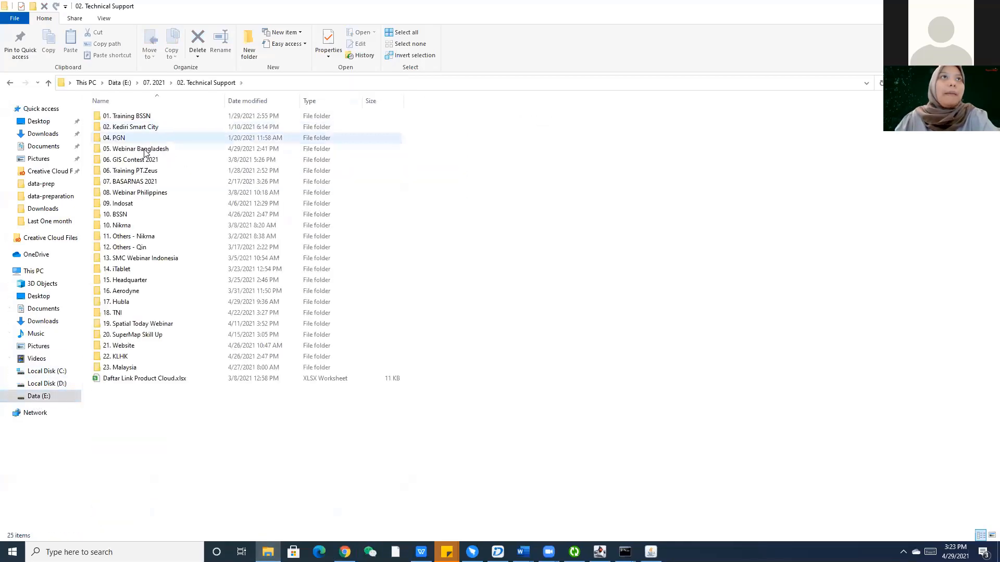
pyautogui.doubleClick(139, 159)
pyautogui.click(147, 126)
pyautogui.doubleClick(150, 117)
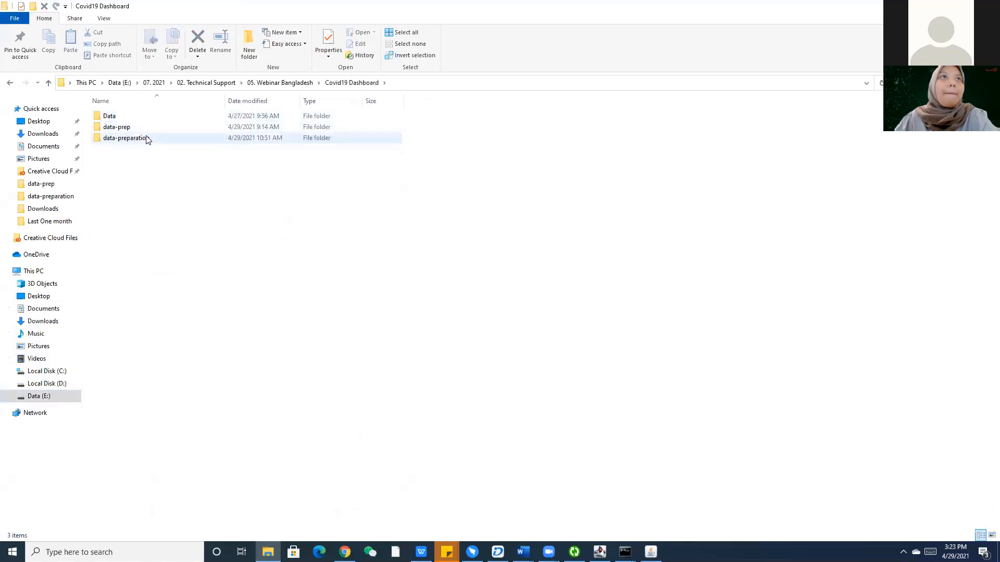
pyautogui.doubleClick(145, 137)
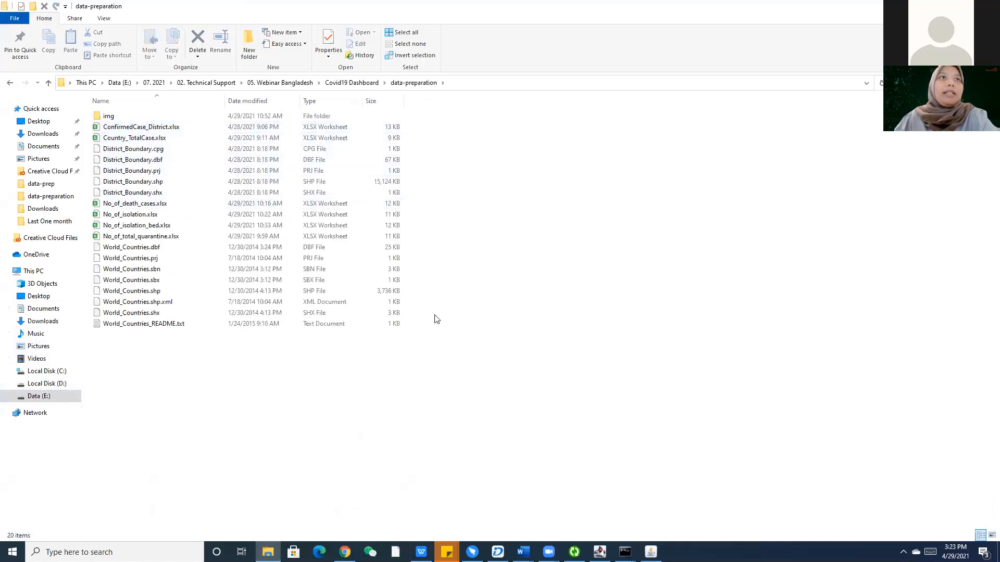
# Open ConfirmedCase_District.xlsx in Excel.
pyautogui.rightClick(197, 128)
pyautogui.click(176, 128)
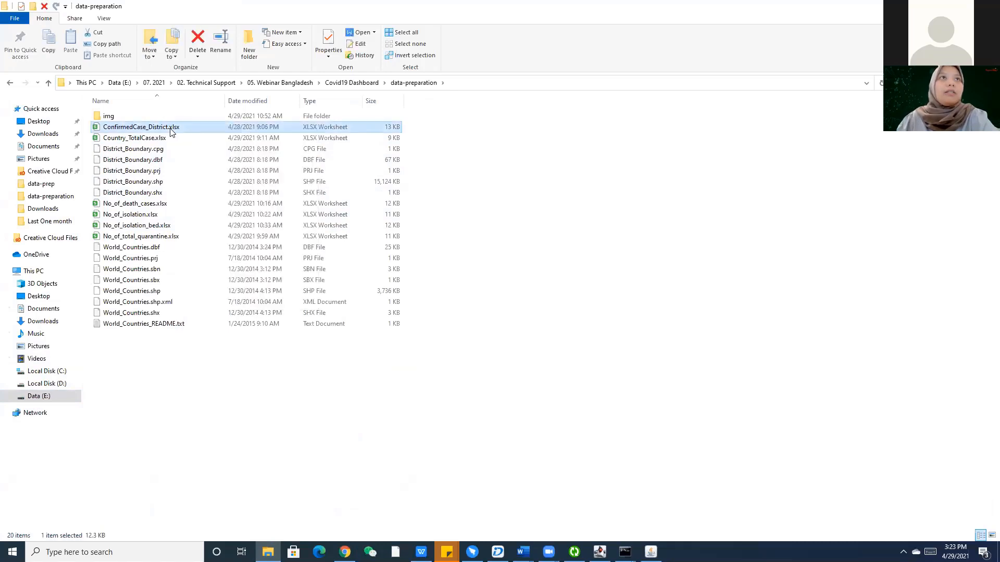
pyautogui.rightClick(171, 129)
pyautogui.moveTo(250, 372)
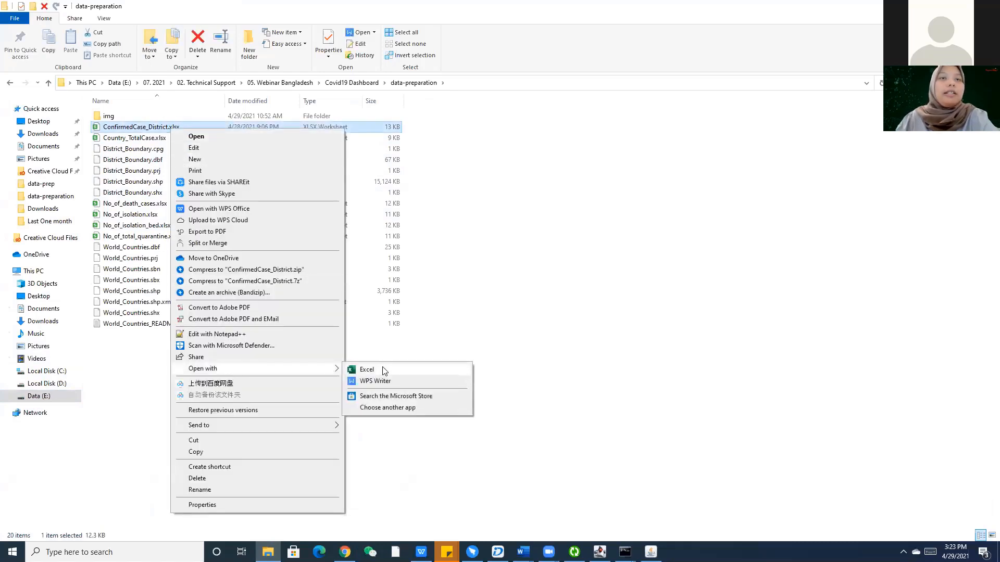
pyautogui.click(382, 370)
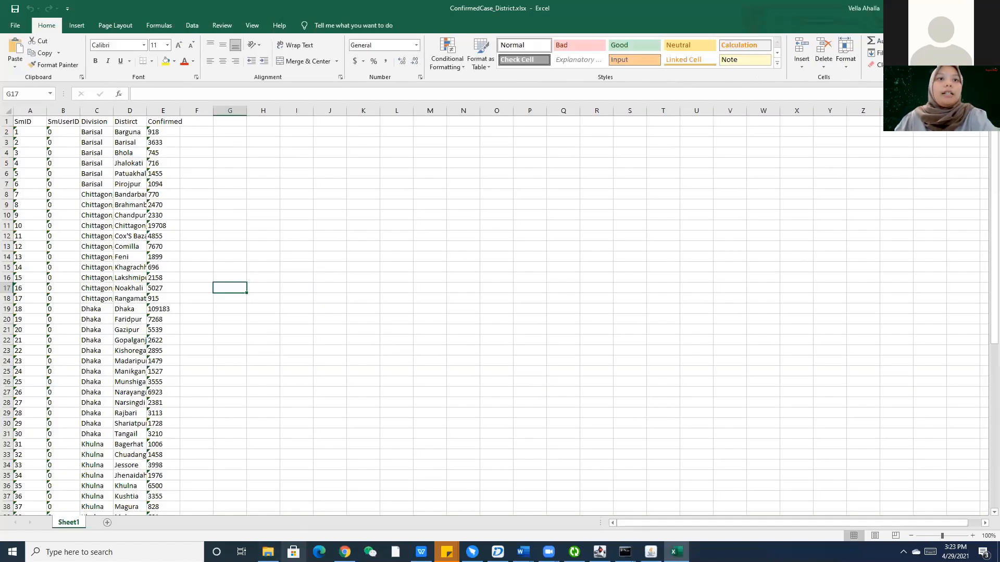
# Select cell G3 and the District column D, then go back to the data-preparation folder.
pyautogui.click(268, 552)
pyautogui.click(268, 552)
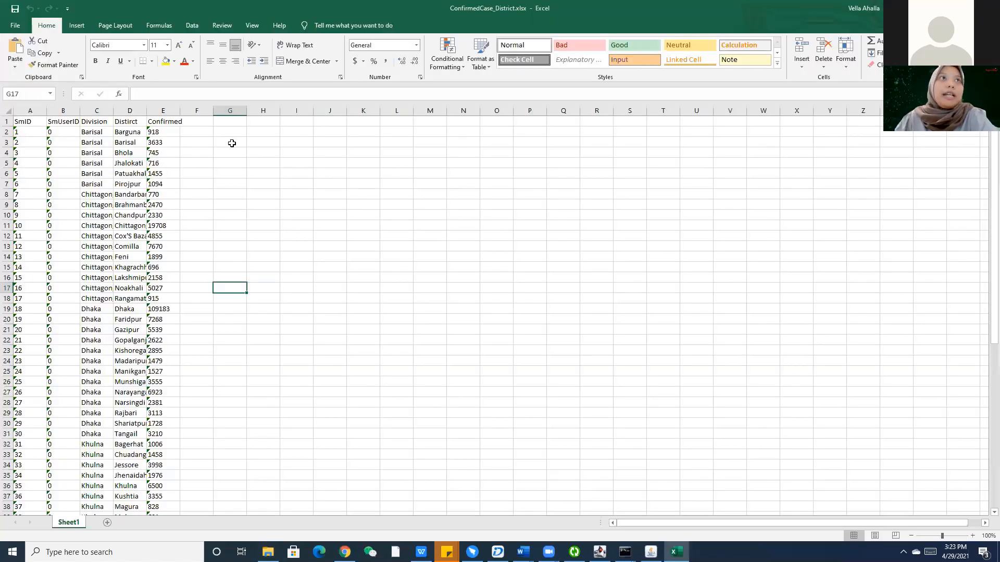
pyautogui.click(232, 143)
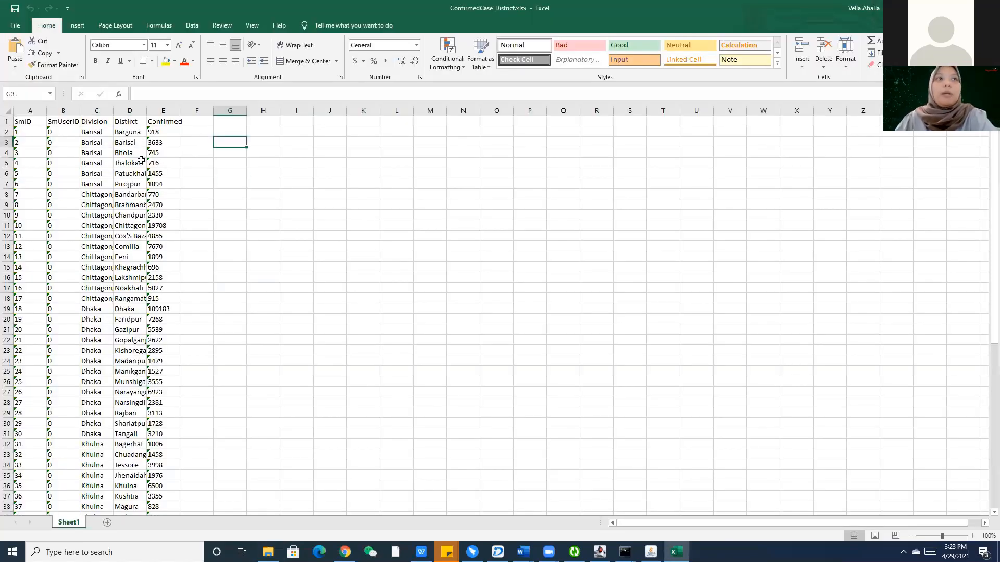
pyautogui.click(125, 109)
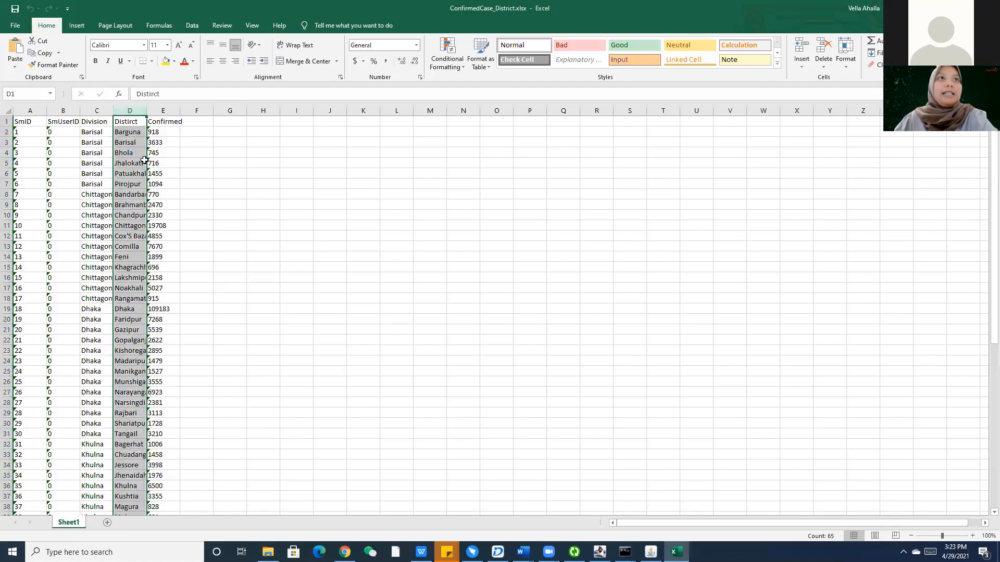
pyautogui.click(268, 552)
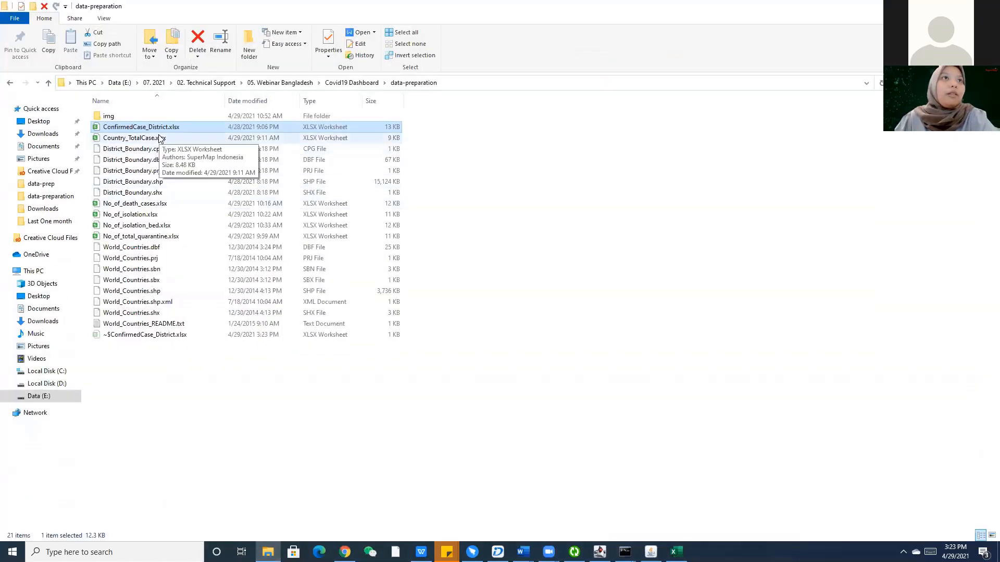
# Clear the selection and try opening Country_TotalCase.xlsx in the data-preparation folder.
pyautogui.click(252, 433)
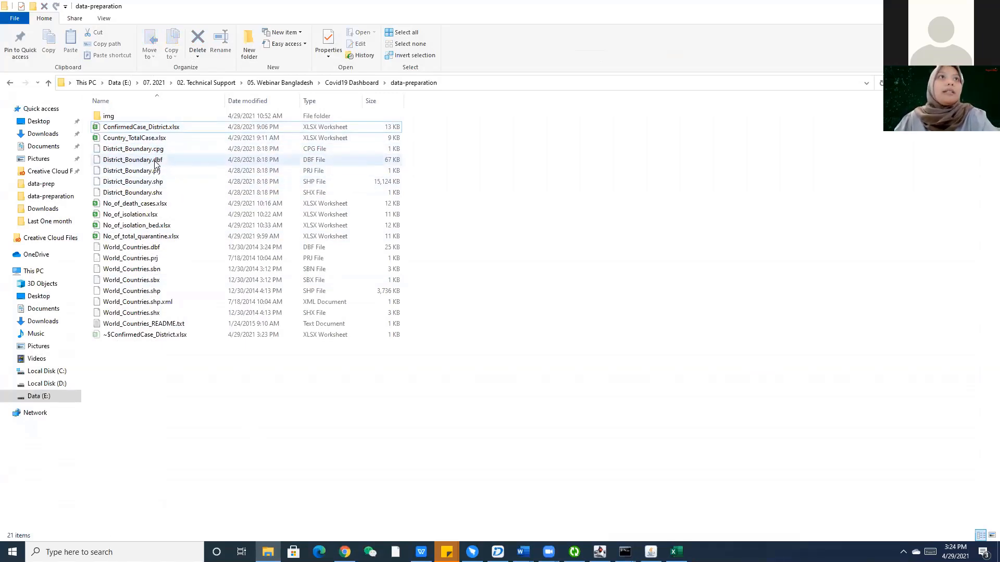
pyautogui.click(147, 140)
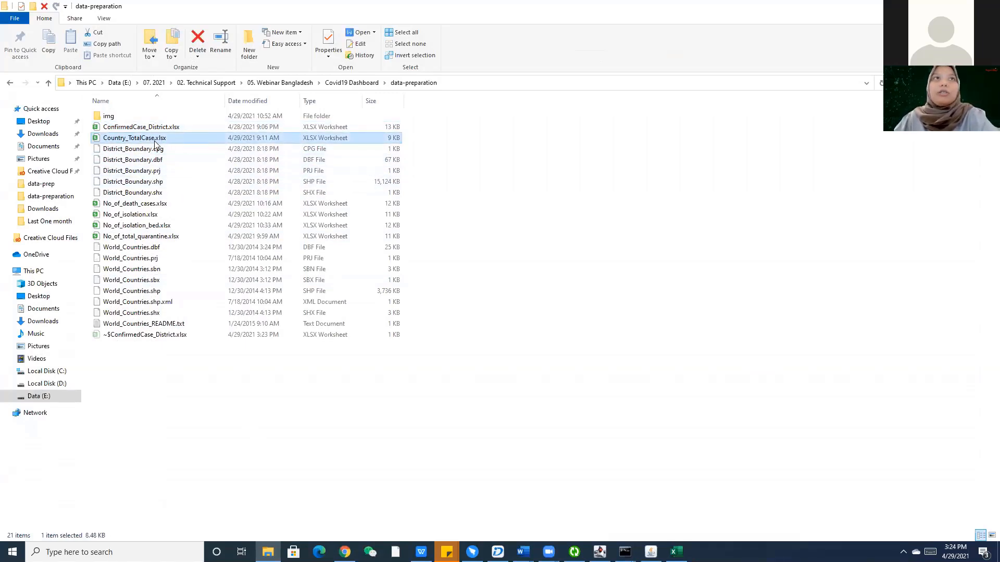
pyautogui.doubleClick(159, 141)
pyautogui.rightClick(154, 141)
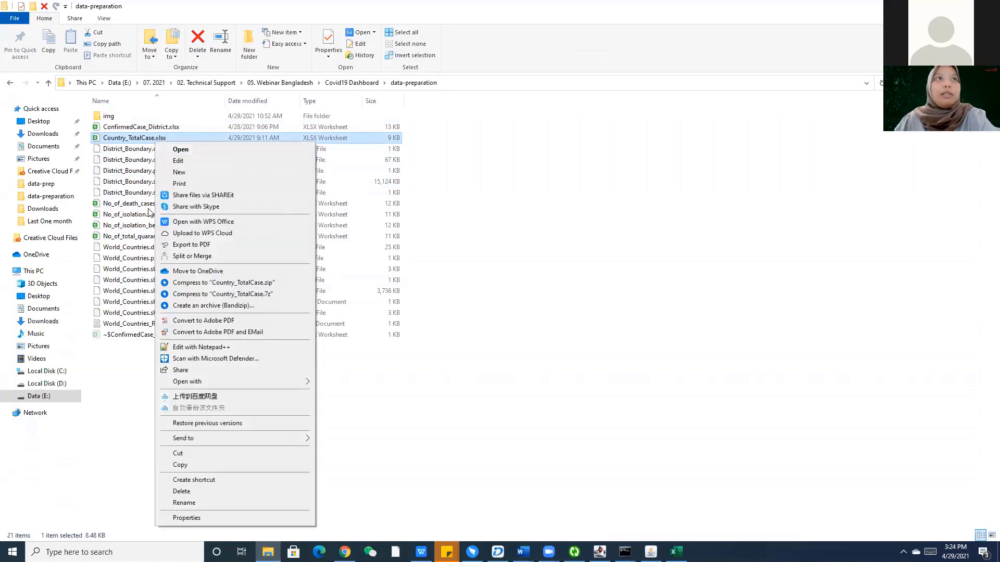
# Open No_of_death_cases.xlsx in Excel via its Open with menu.
pyautogui.click(148, 205)
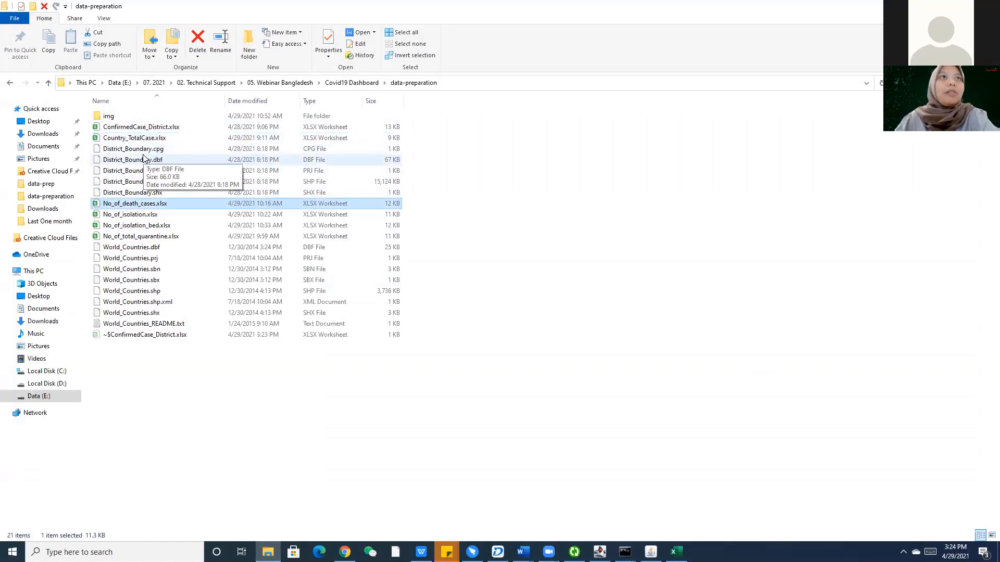
pyautogui.rightClick(127, 208)
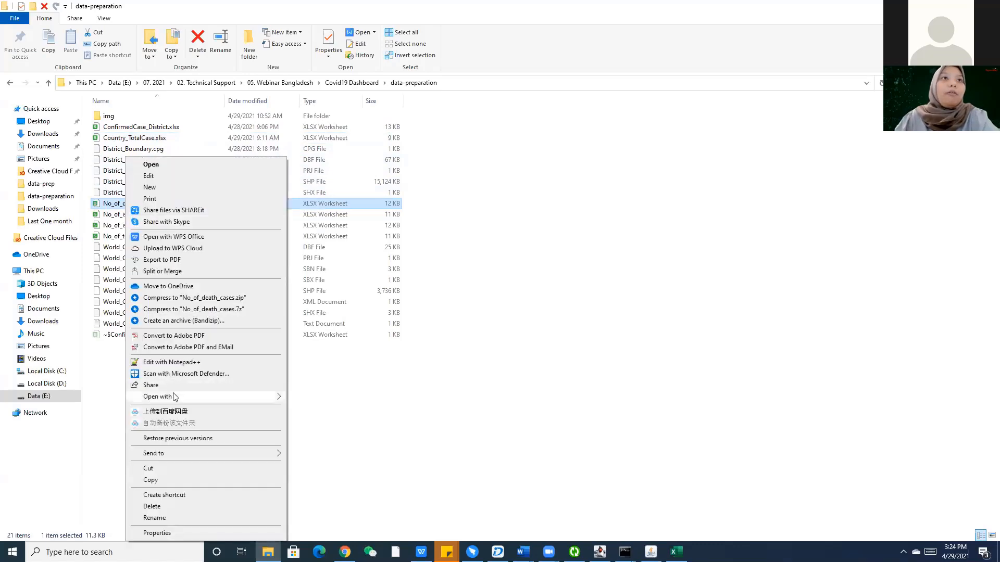
pyautogui.moveTo(167, 395)
pyautogui.click(307, 397)
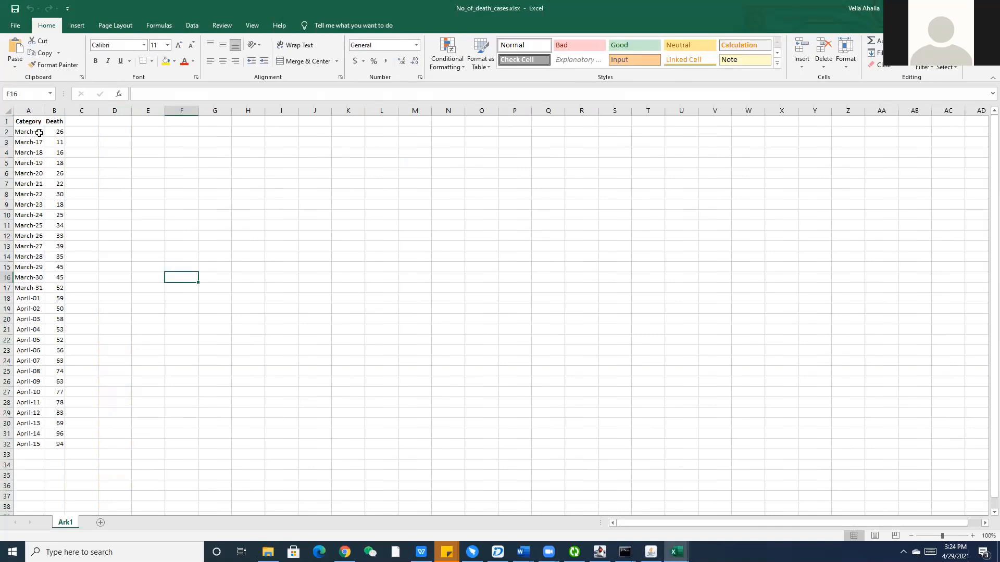
pyautogui.click(38, 134)
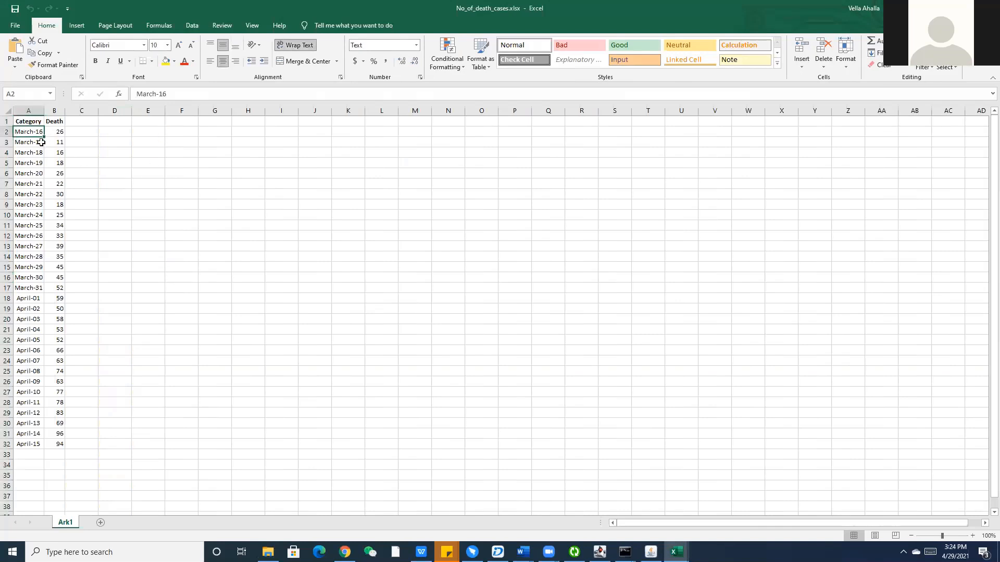
pyautogui.click(32, 448)
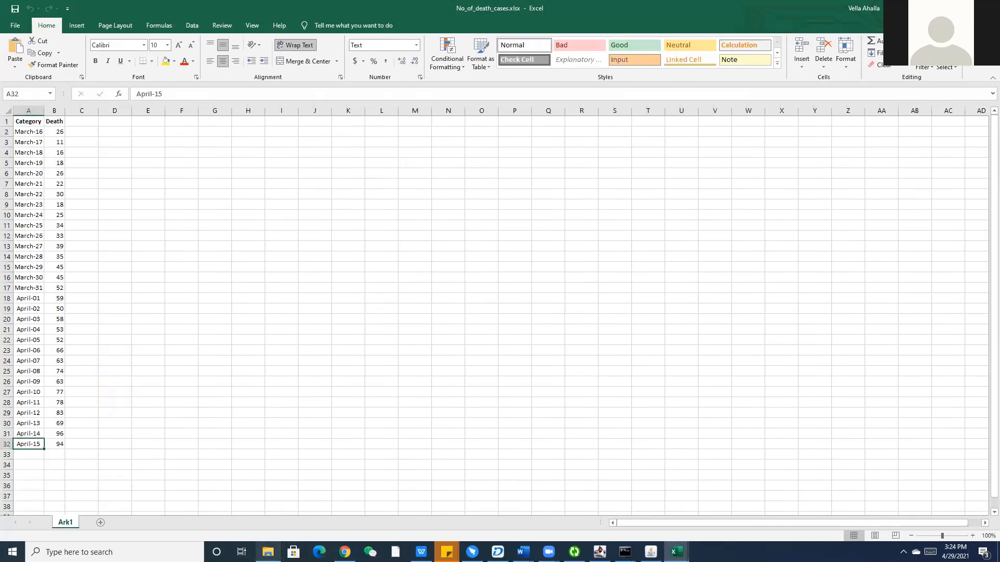
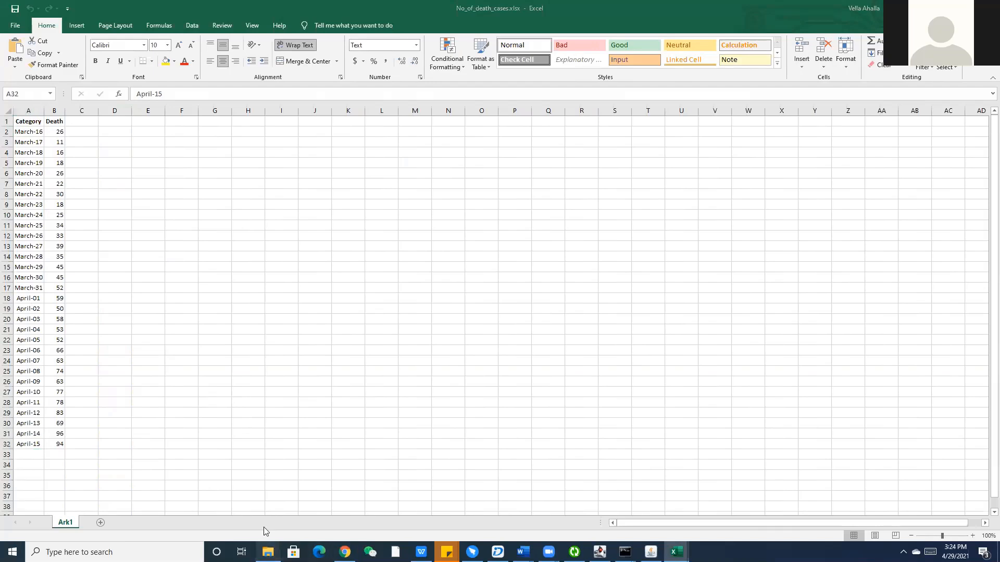
# Look over No_of_isolation.xlsx in the data-preparation folder, then return to the COVID19 dashboard editor in Chrome.
pyautogui.click(267, 551)
pyautogui.click(135, 215)
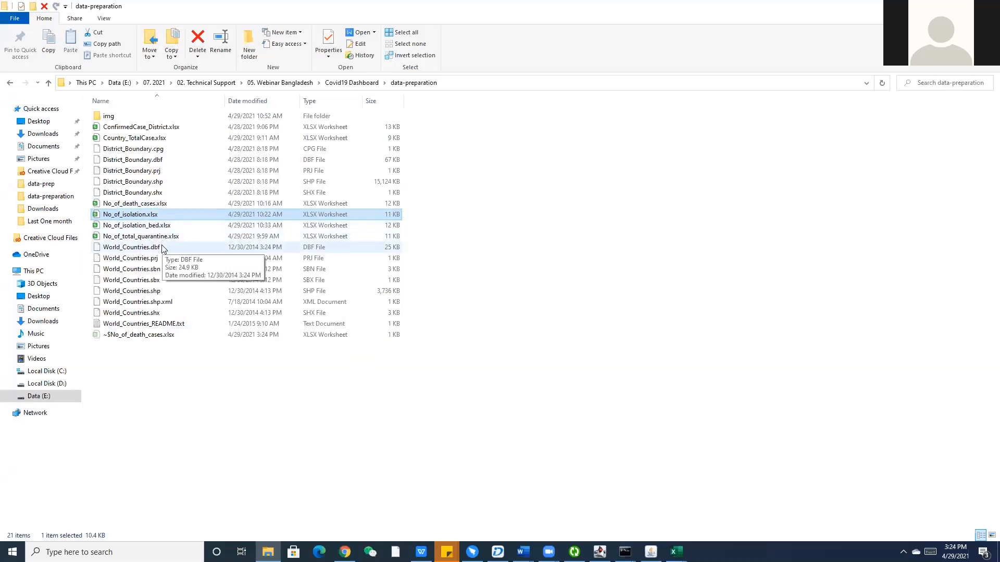
pyautogui.click(361, 408)
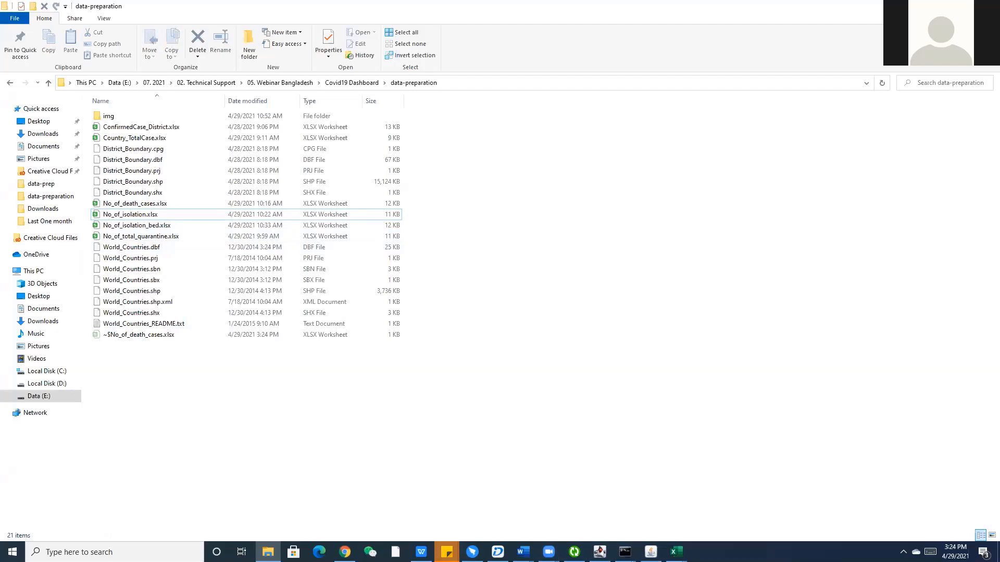
pyautogui.click(345, 552)
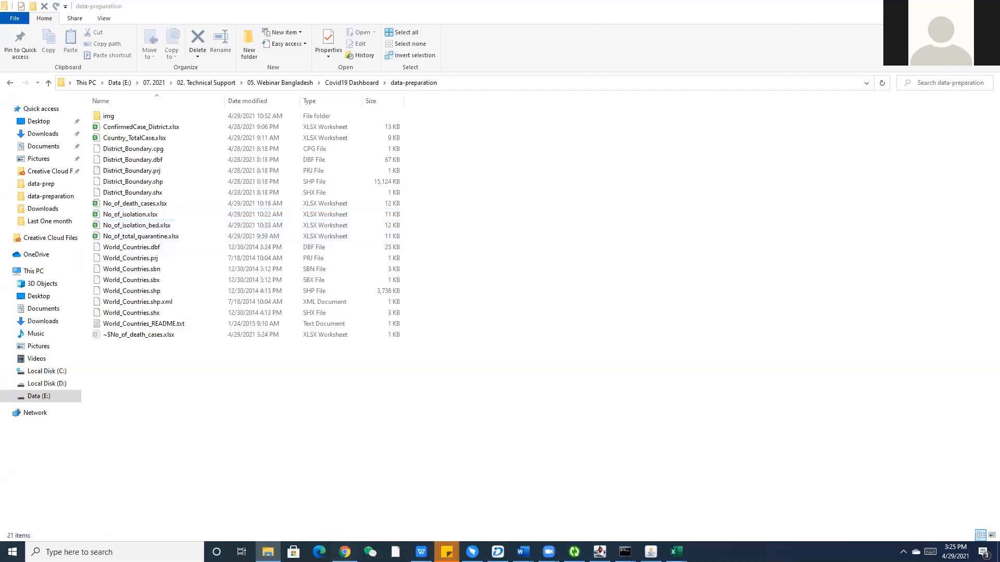
pyautogui.hotkey('ctrl', '1')
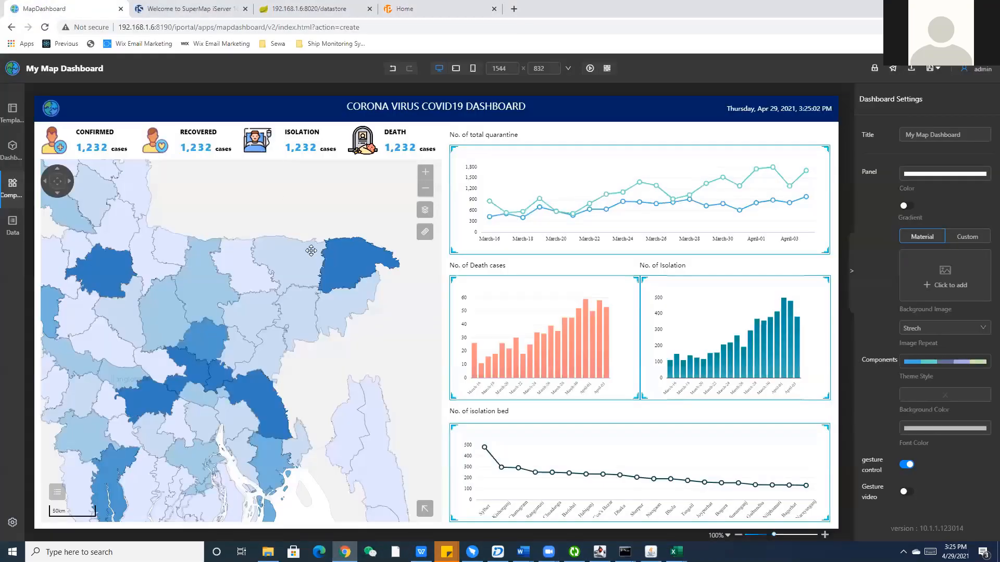
# Zoom the dashboard map out two levels and in one so Bangladesh fits, then go to the iPortal home page.
pyautogui.moveTo(311, 251)
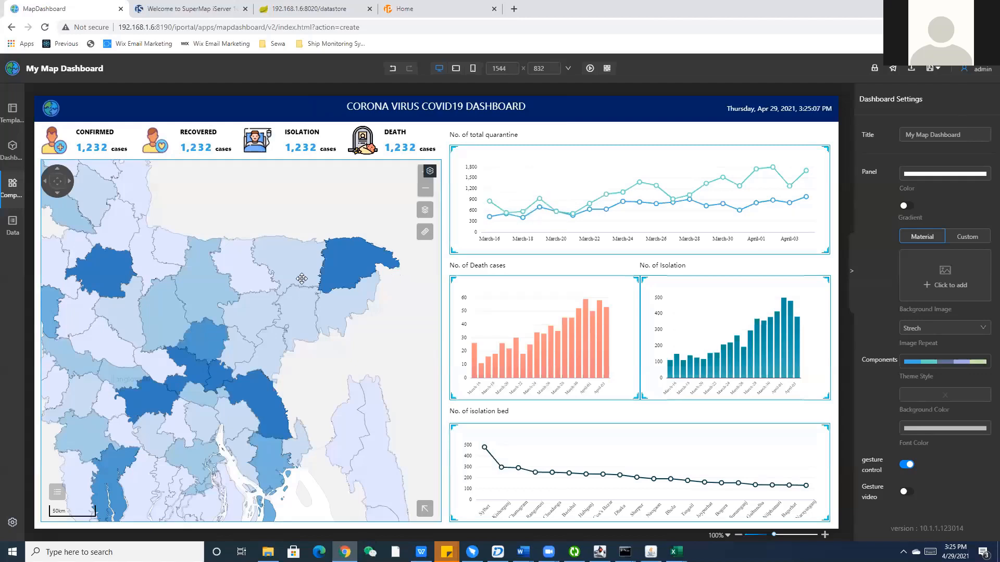
pyautogui.click(426, 191)
pyautogui.click(426, 191)
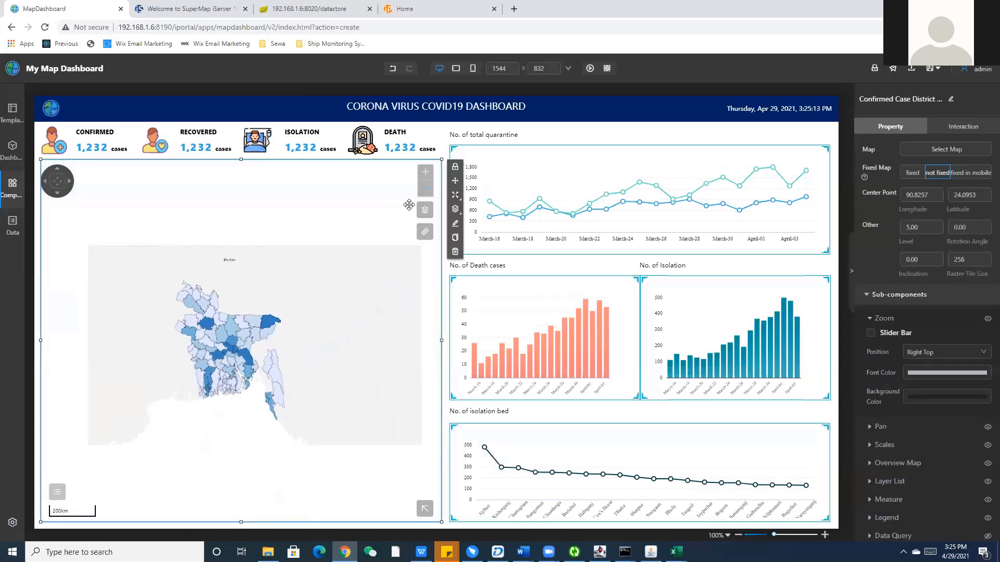
pyautogui.click(425, 172)
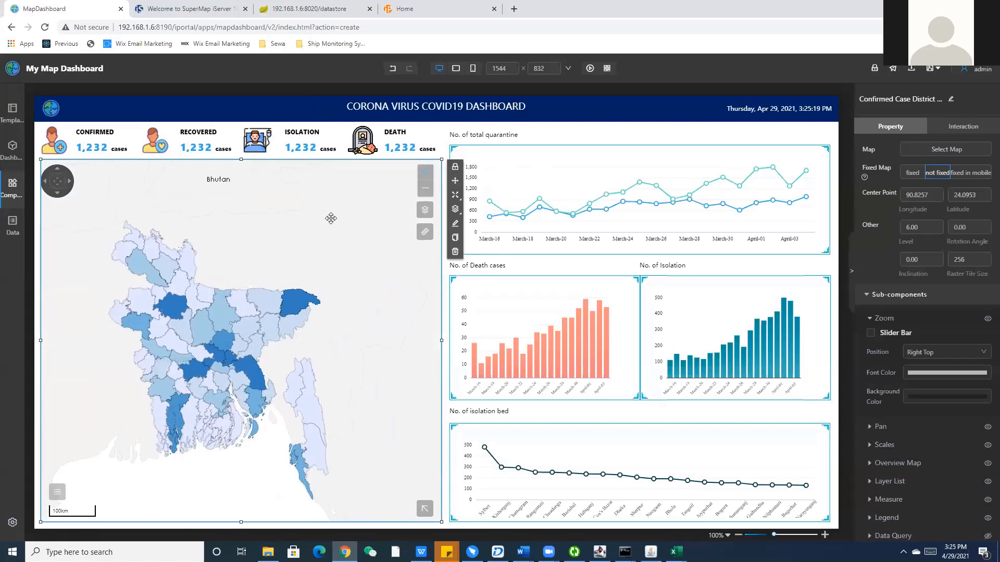
pyautogui.click(417, 8)
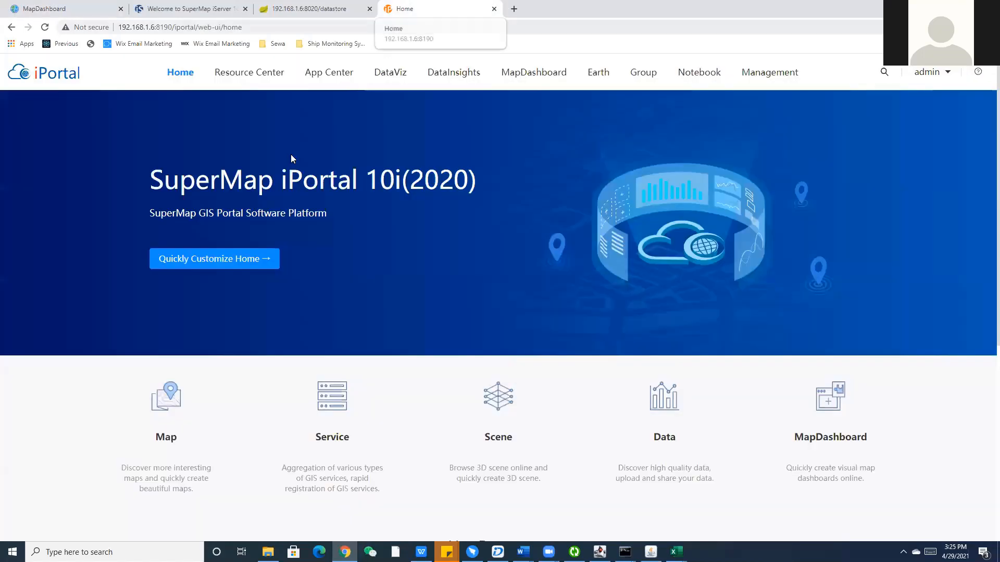
# Open a blank Untitled Map in DataViz, dismissing the create-first-map prompt, and check the other browser tabs.
pyautogui.click(397, 77)
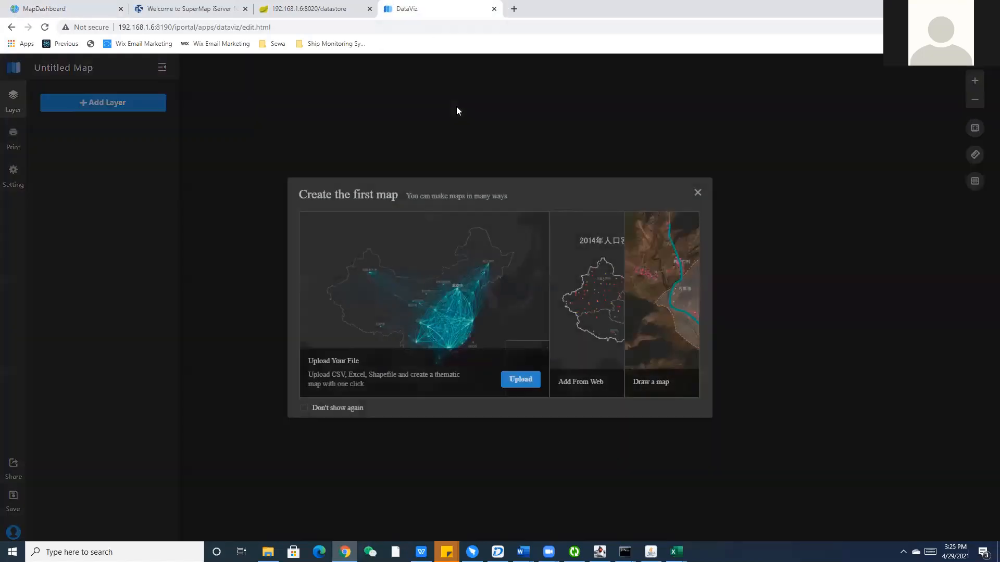
pyautogui.click(697, 194)
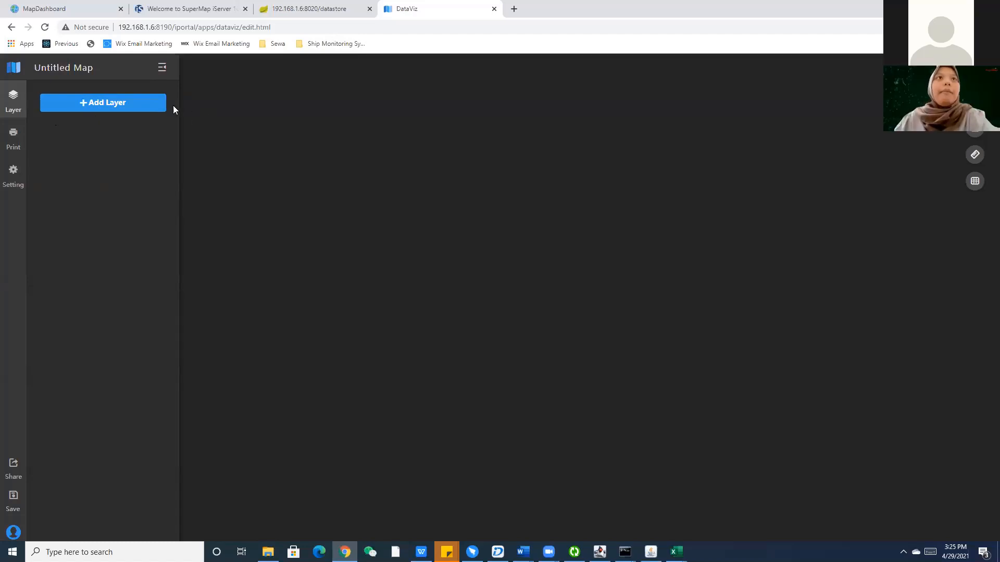
pyautogui.click(309, 9)
pyautogui.click(176, 9)
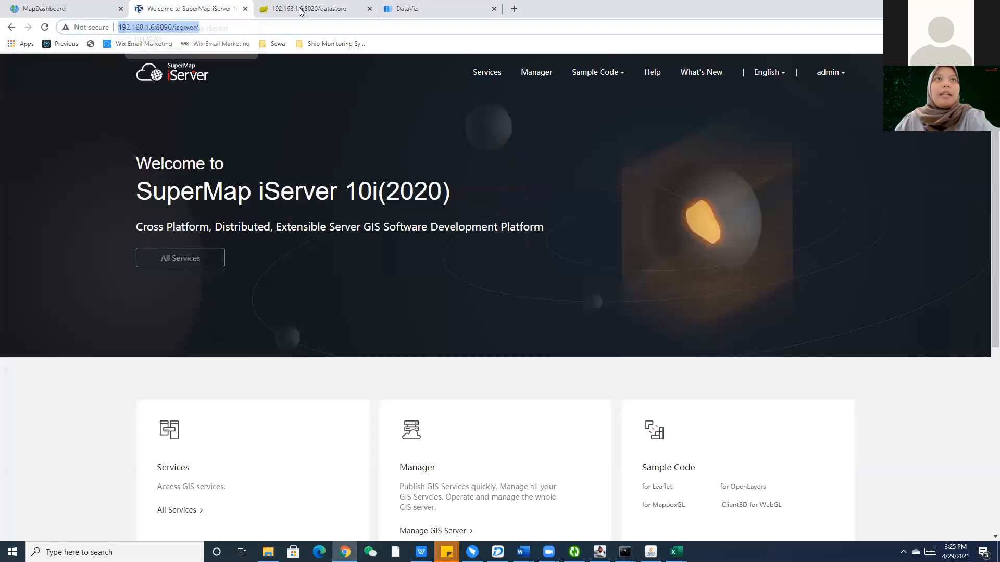
pyautogui.click(302, 9)
pyautogui.click(440, 6)
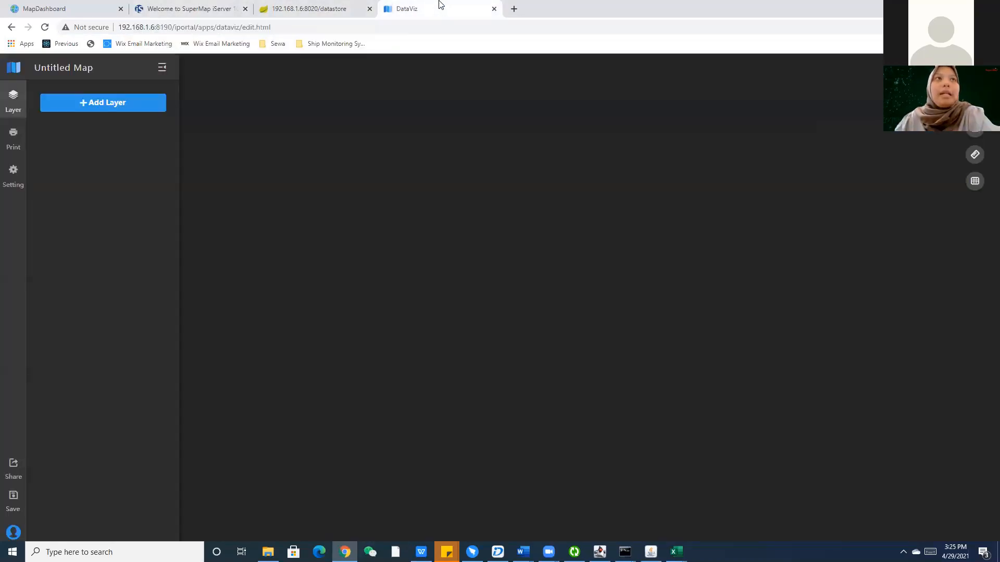
pyautogui.click(81, 7)
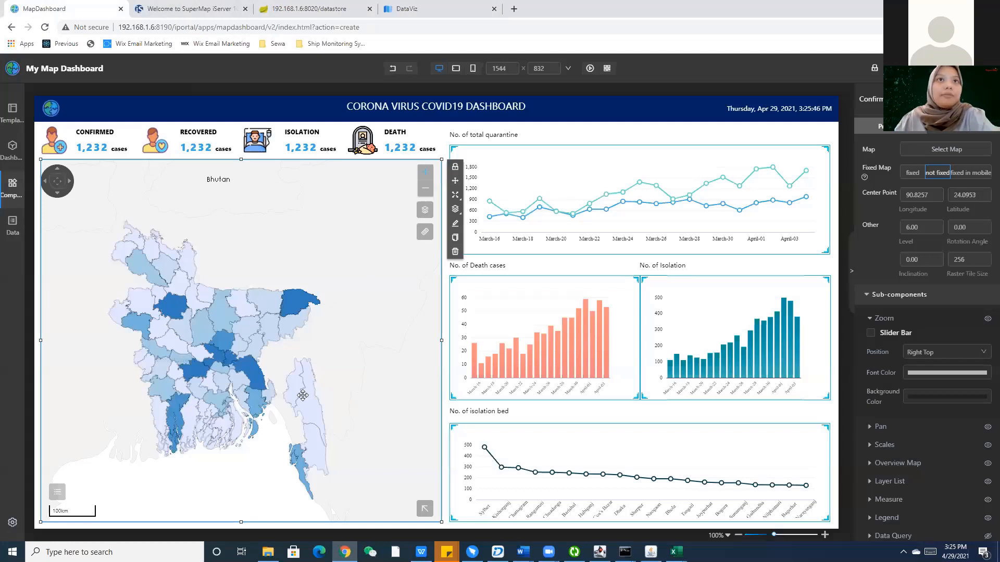
pyautogui.click(415, 5)
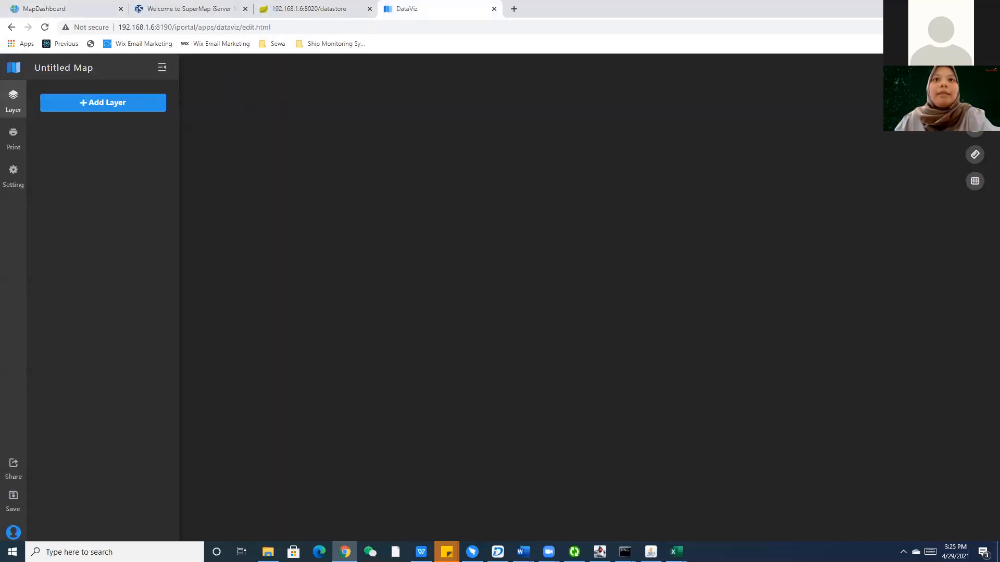
# Open the iPortal home page in a new tab and bring SuperMap iDesktop to the front.
pyautogui.moveTo(497, 552)
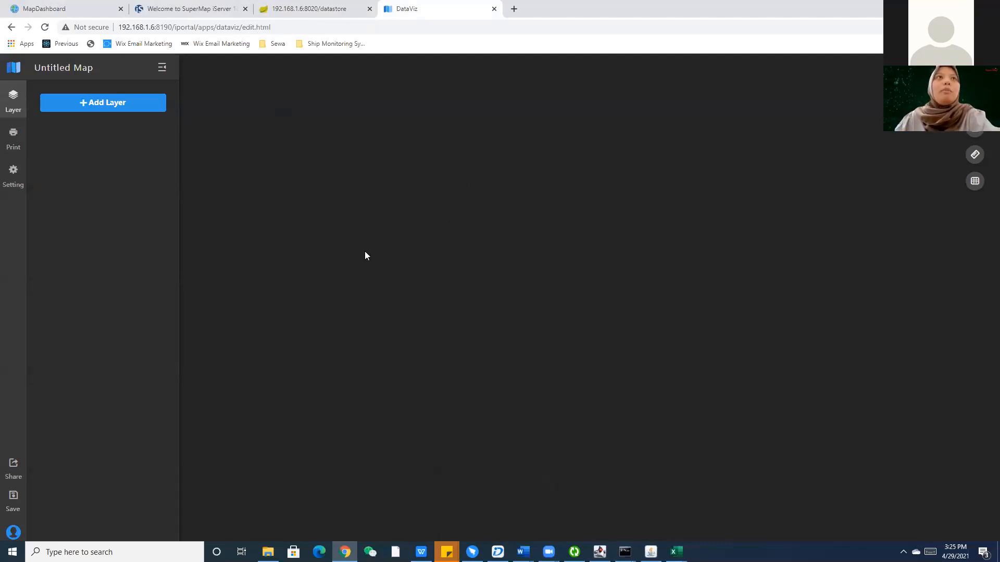
pyautogui.click(16, 67)
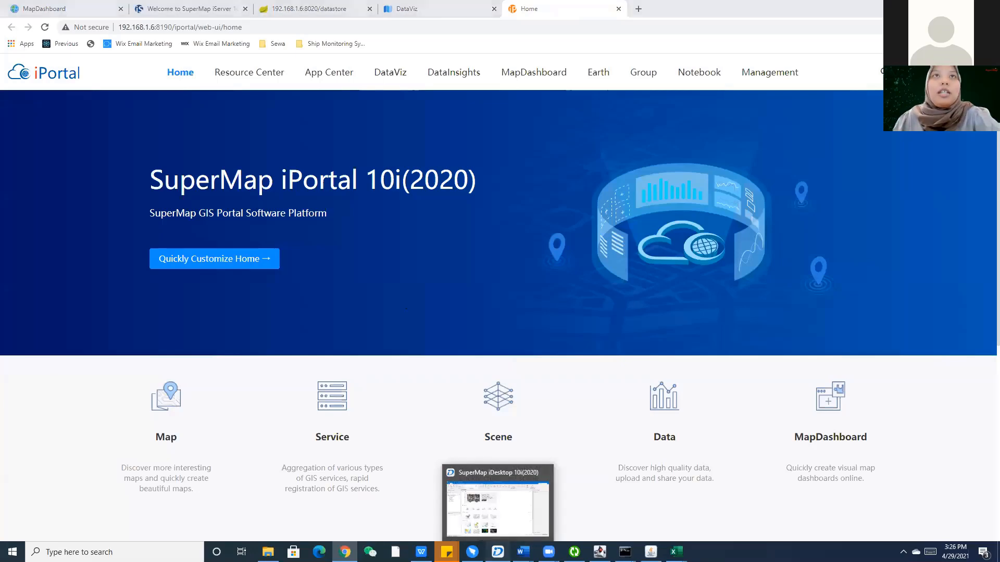
pyautogui.click(498, 552)
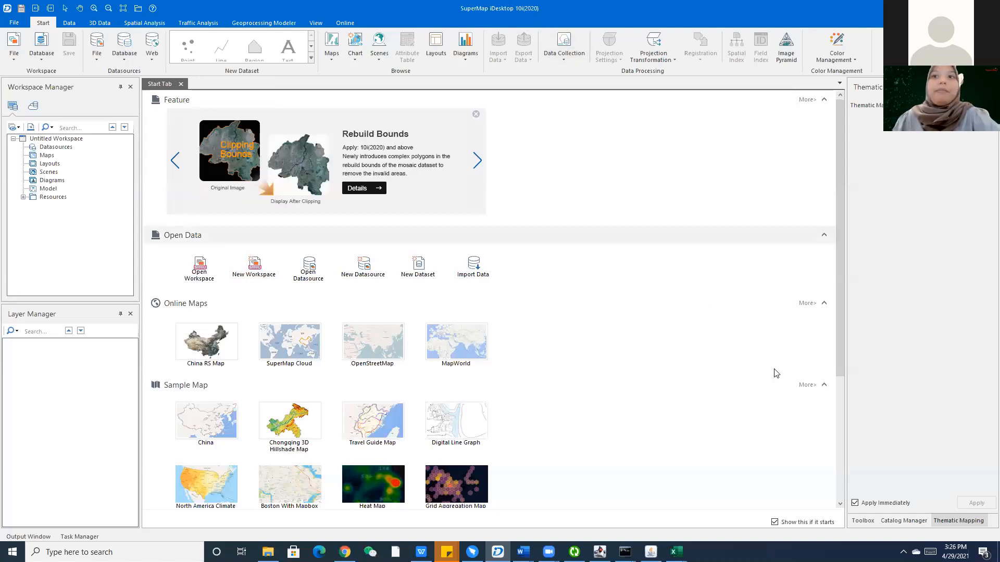
# Start a new file datasource from the Datasources menu and browse to the data-preparation folder.
pyautogui.rightClick(49, 148)
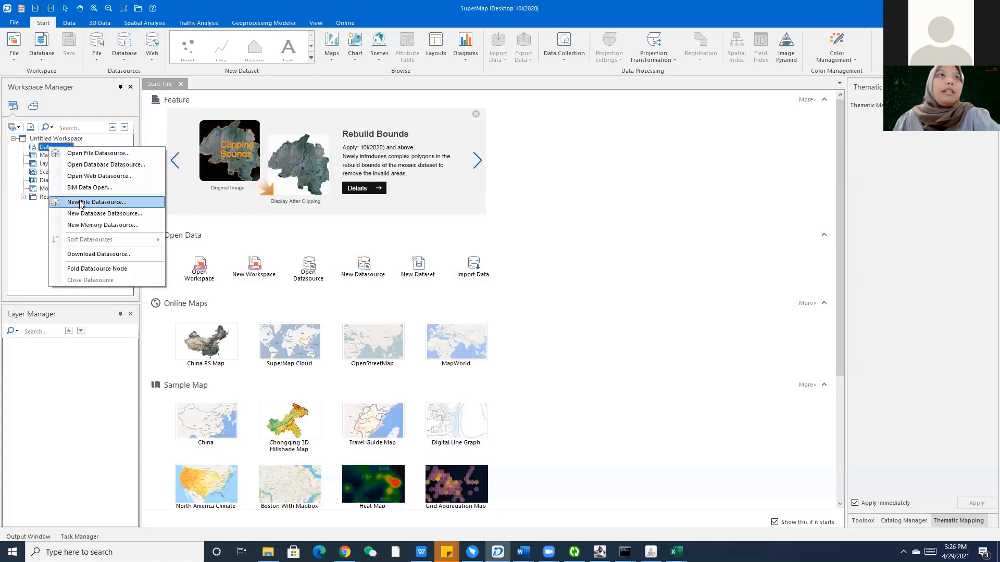
pyautogui.click(79, 202)
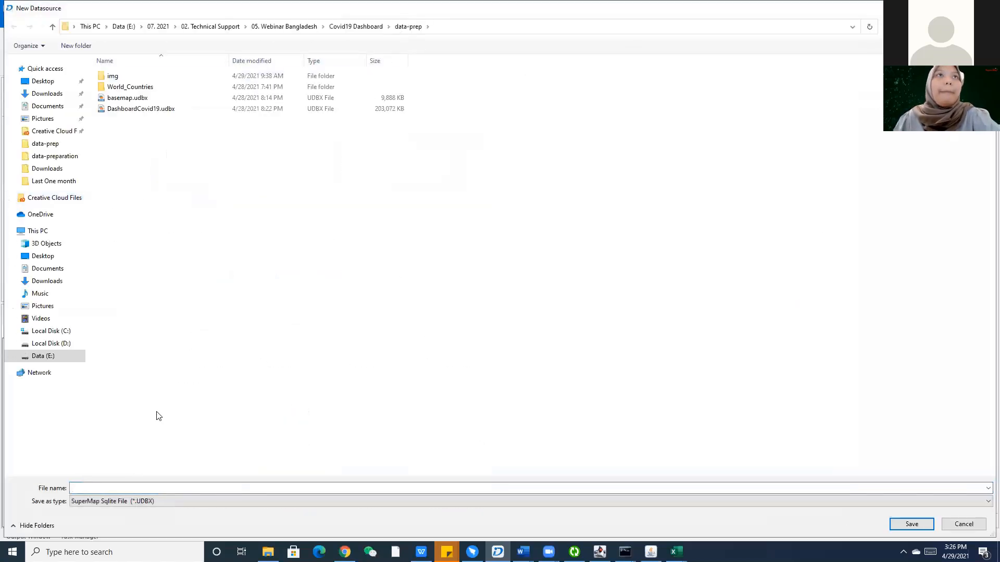
pyautogui.click(356, 27)
pyautogui.doubleClick(161, 98)
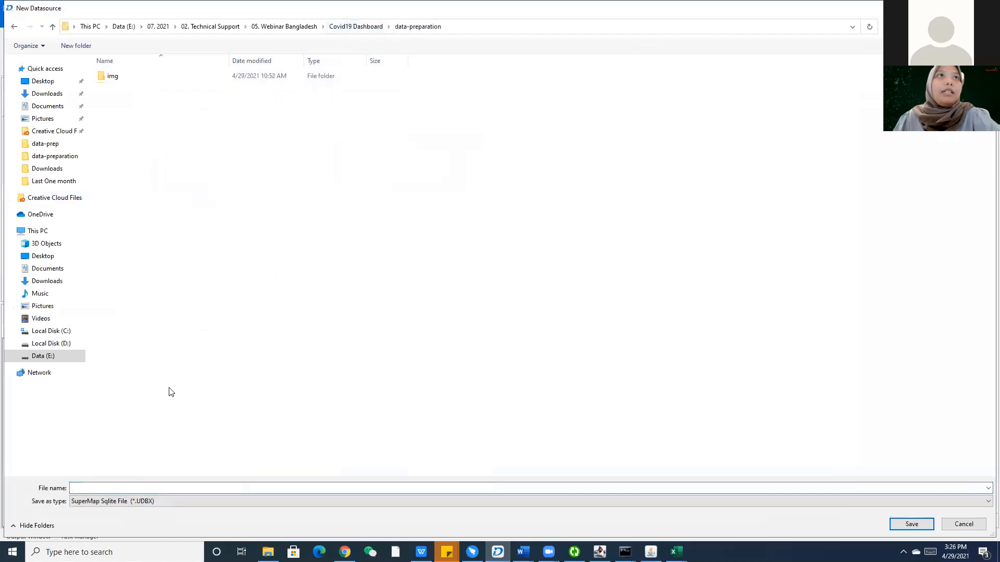
# Name the new datasource file World_Basemaps_Light_Mode and save it.
pyautogui.click(104, 488)
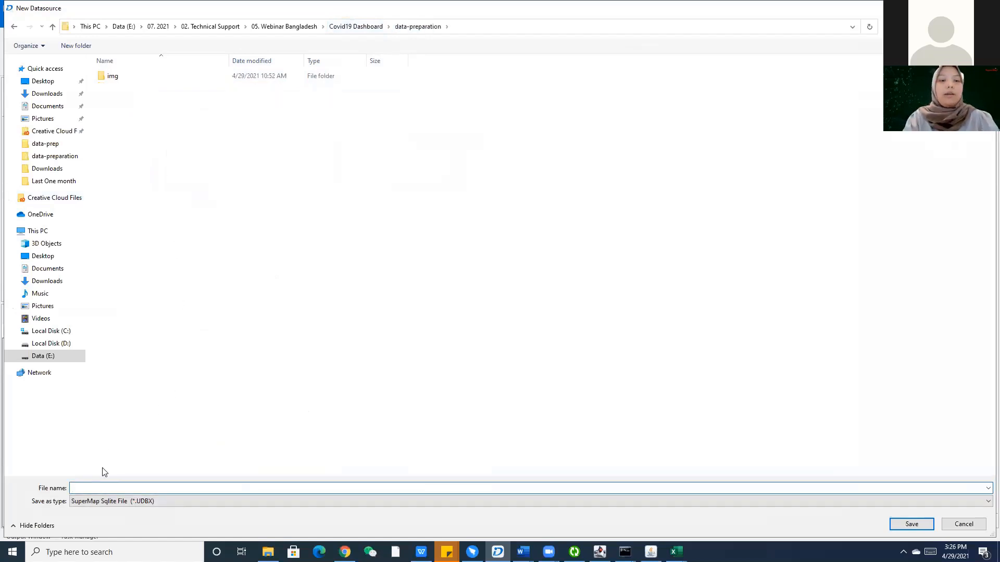
pyautogui.write('DA')
pyautogui.write('ataCovid19a')
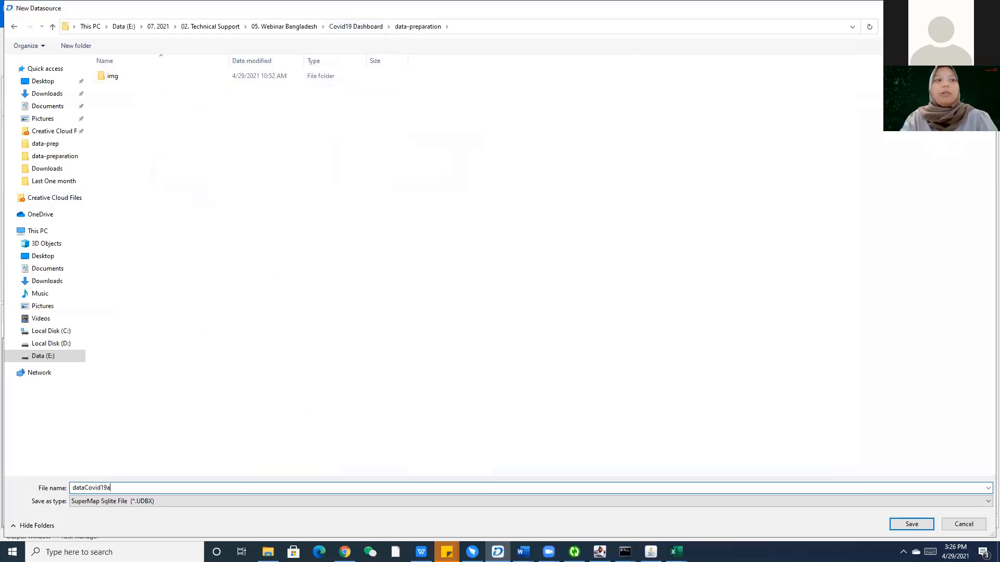
pyautogui.hotkey('ctrl', 'a')
pyautogui.press('BackSpace')
pyautogui.write('B')
pyautogui.press('BackSpace')
pyautogui.write('W')
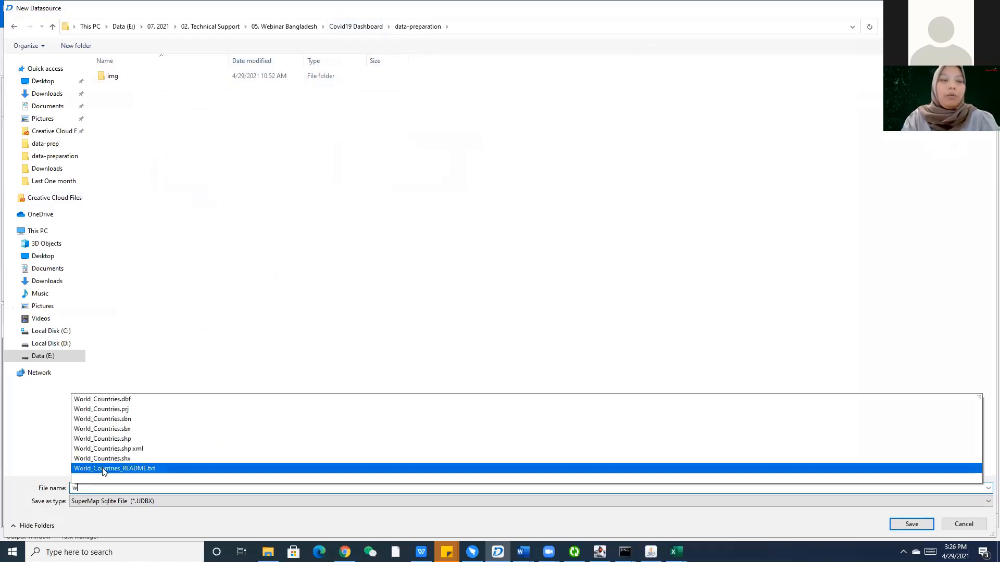
pyautogui.write('orld_')
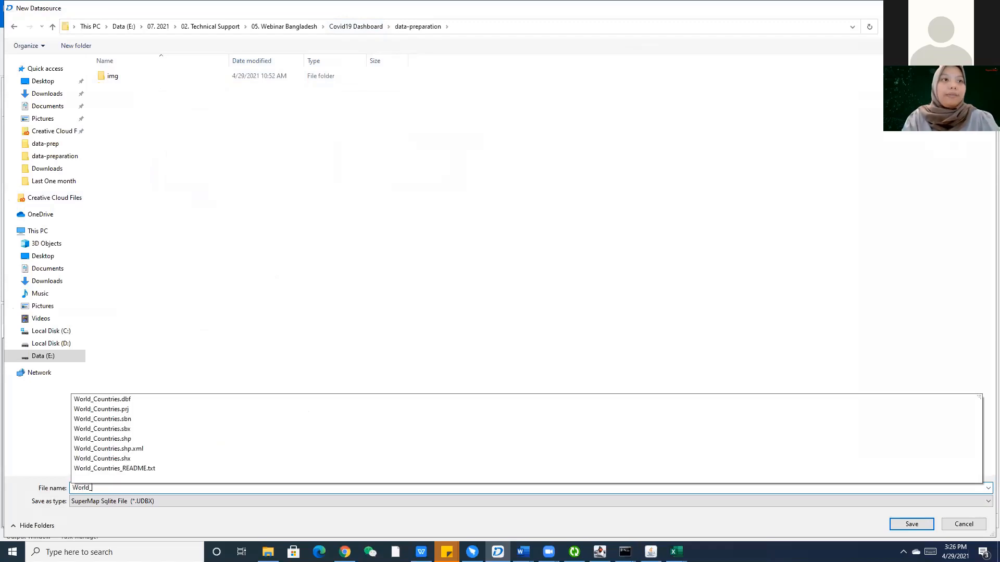
pyautogui.write('Basemaps_Light_Mode')
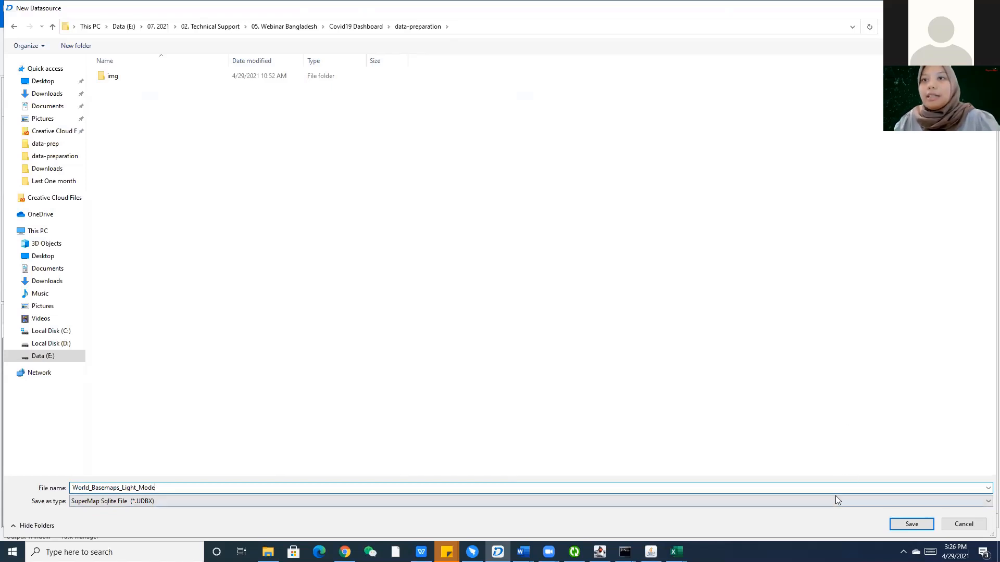
pyautogui.press('Return')
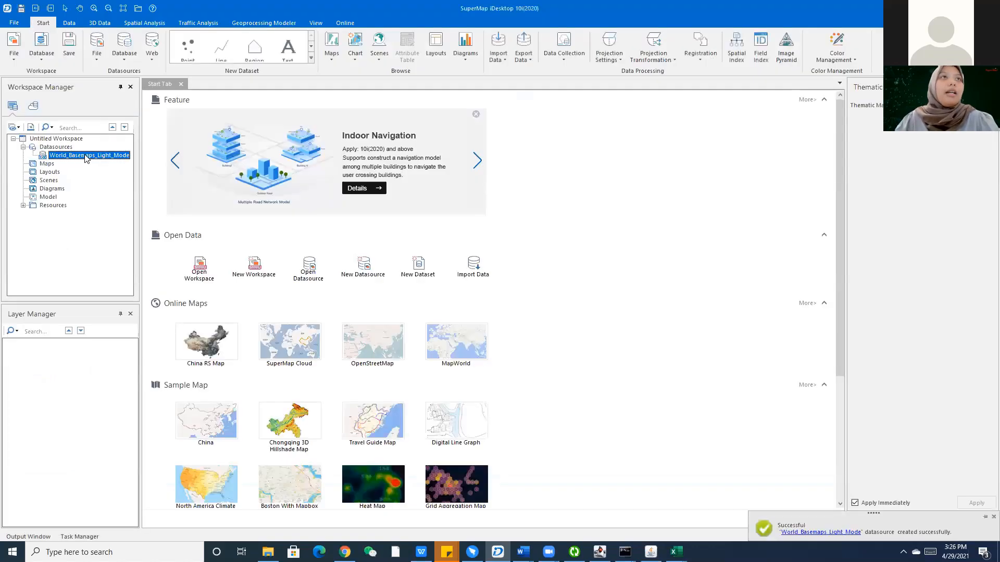
# Import World_Countries.shp into World_Basemaps_Light_Mode as the World_Countries dataset.
pyautogui.rightClick(80, 155)
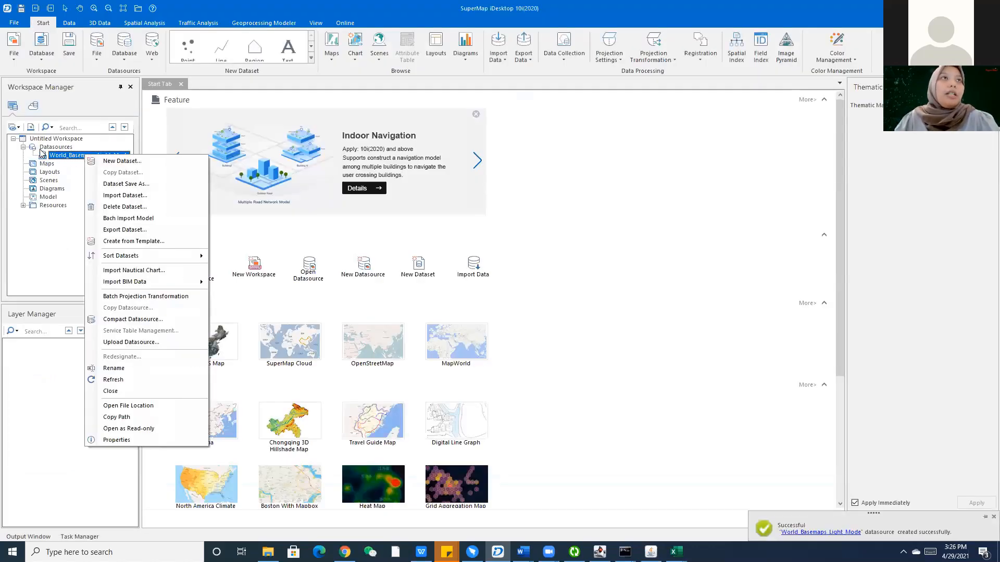
pyautogui.rightClick(54, 155)
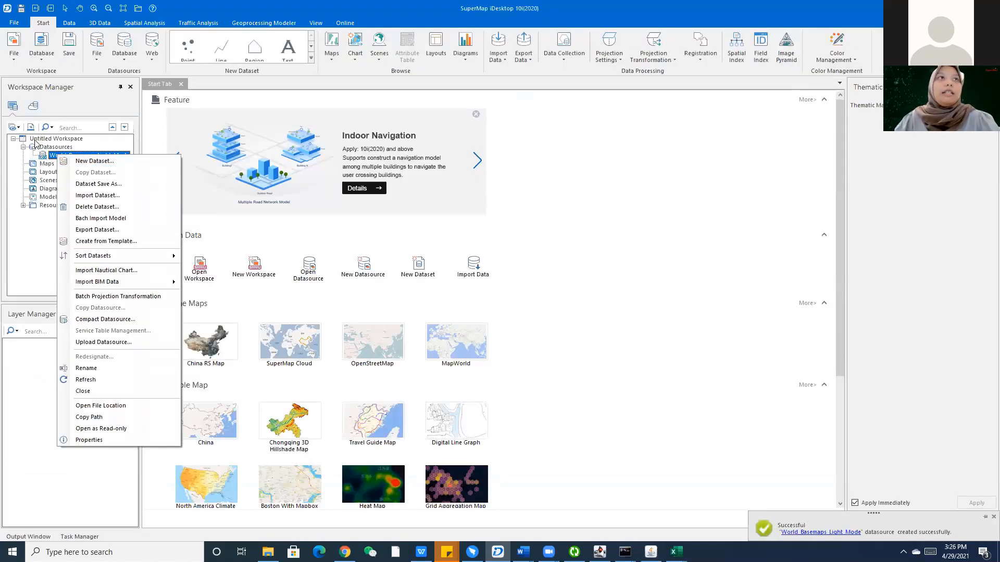
pyautogui.click(86, 196)
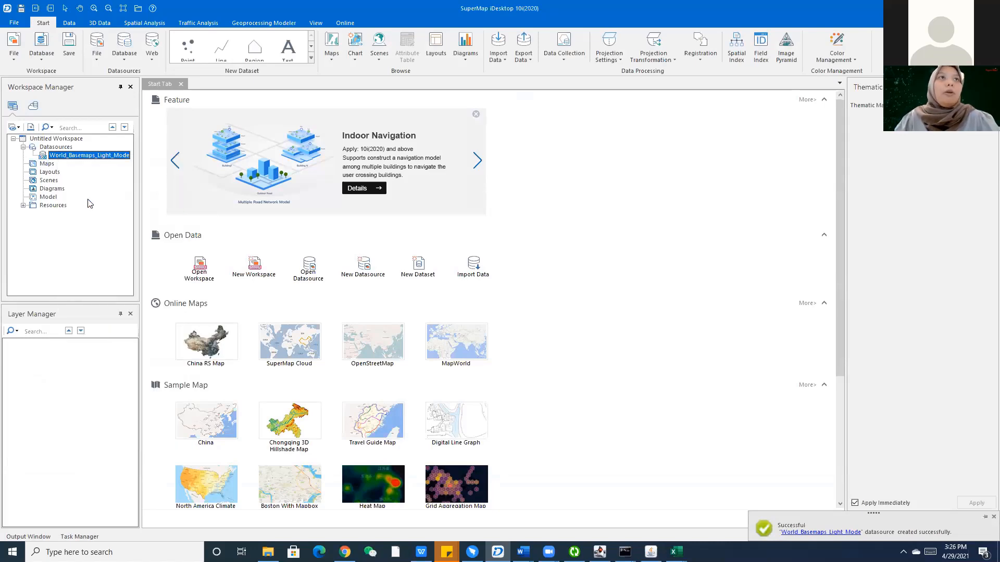
pyautogui.click(265, 162)
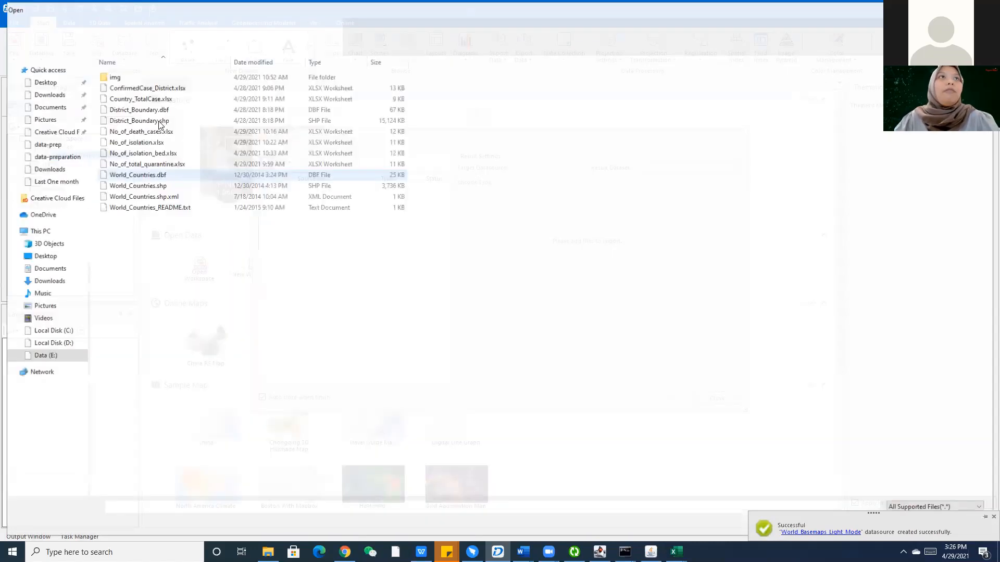
pyautogui.click(164, 186)
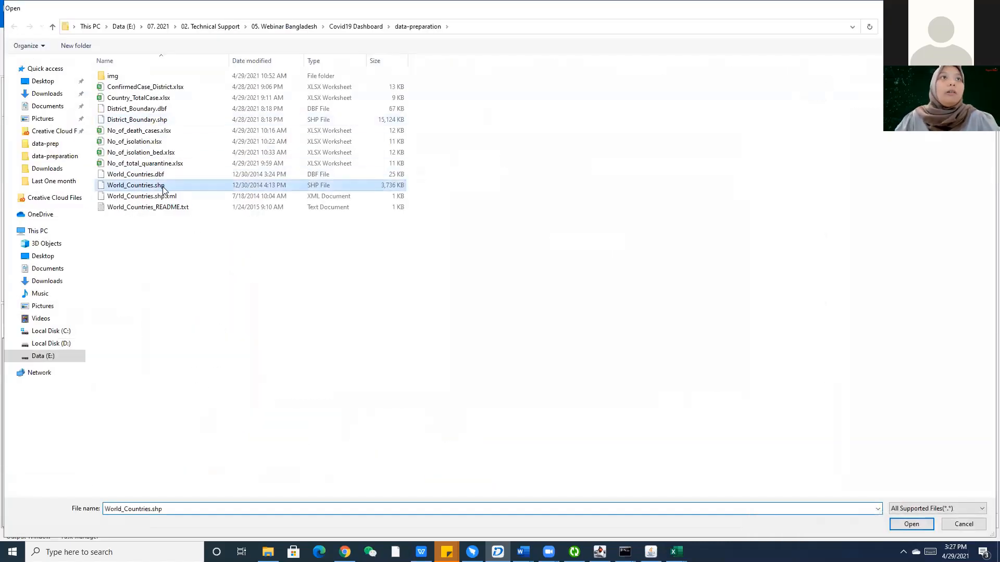
pyautogui.click(927, 525)
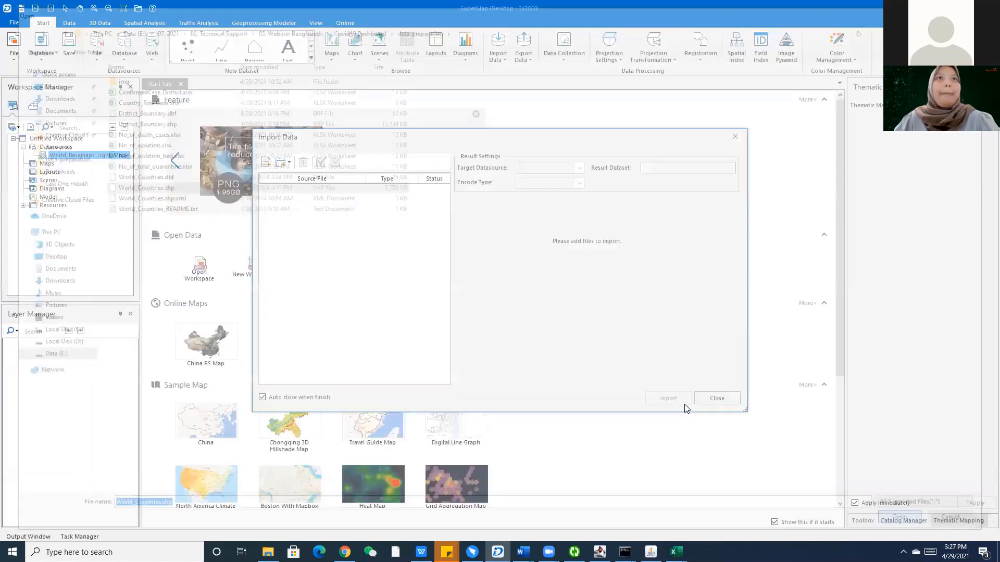
pyautogui.click(671, 399)
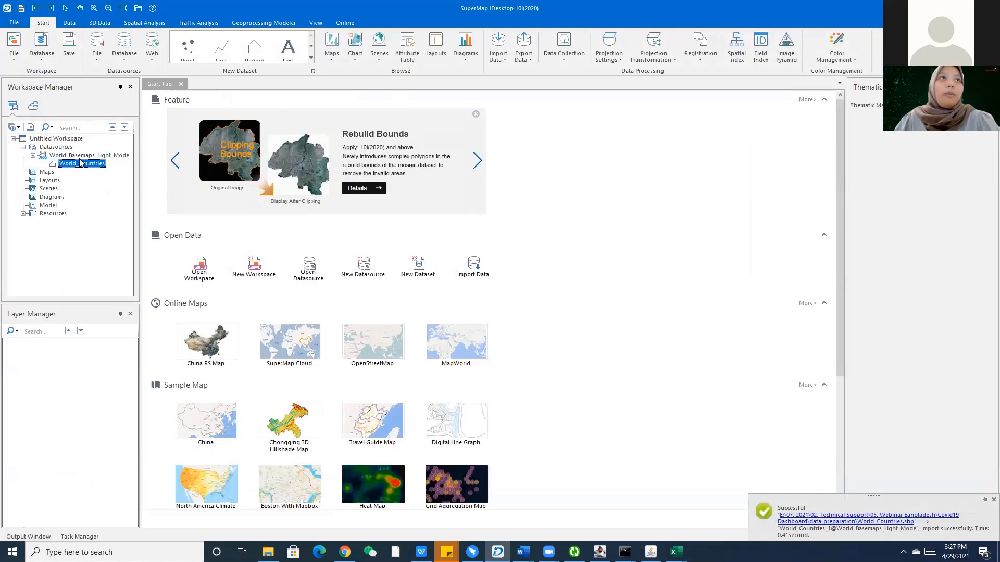
# Add the World_Countries dataset to a new map, then open the iPortal Management overview in Chrome.
pyautogui.rightClick(86, 165)
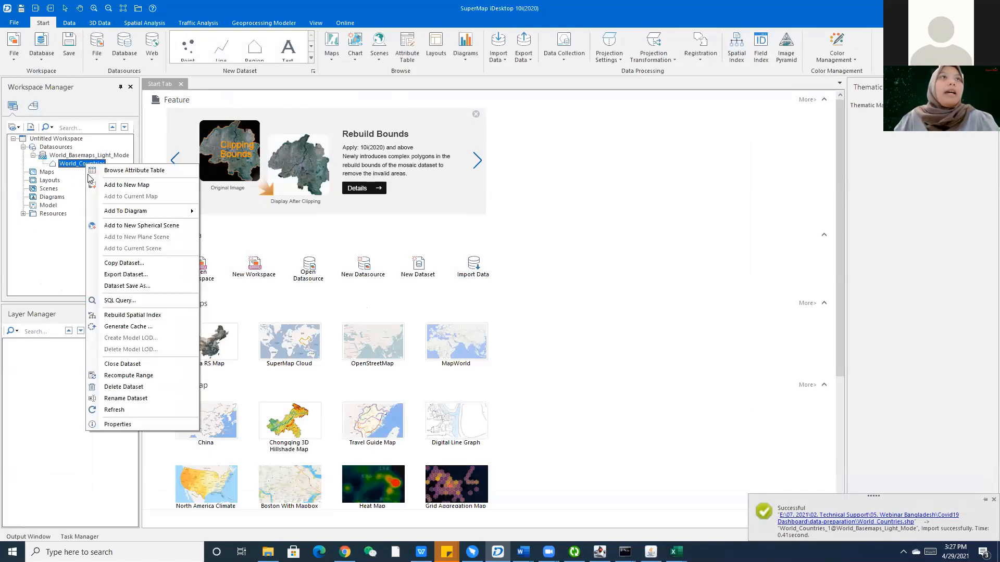
pyautogui.click(116, 185)
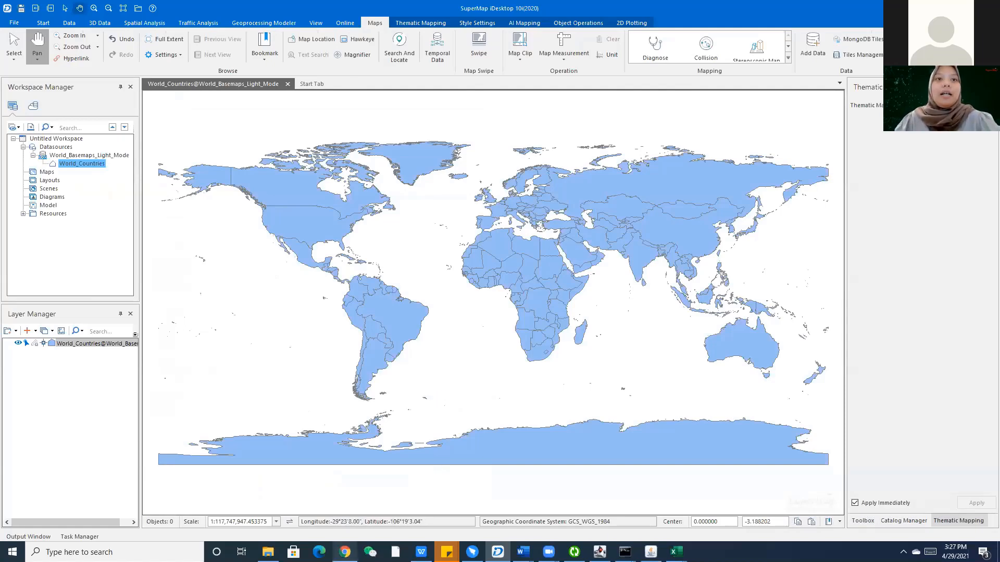
pyautogui.click(345, 551)
pyautogui.click(766, 74)
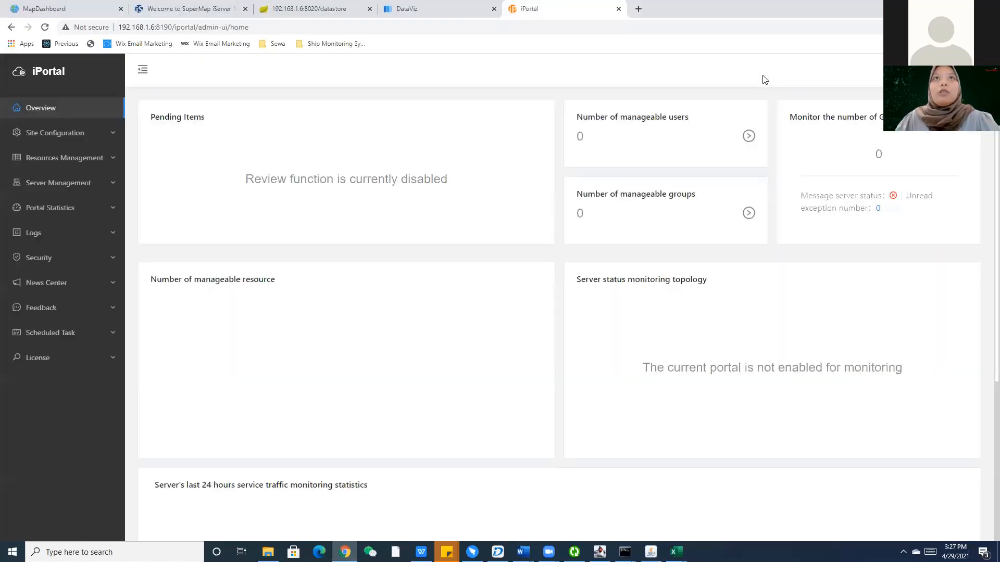
# Add OpenStreetMap as a default Internet basemap in iPortal's DataViz site settings, then return to iDesktop.
pyautogui.click(61, 189)
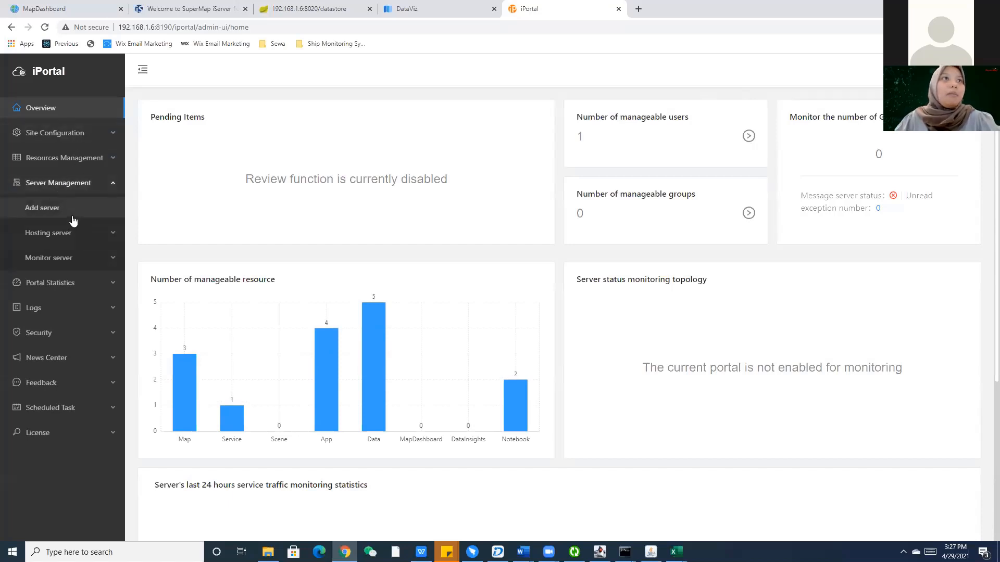
pyautogui.click(44, 134)
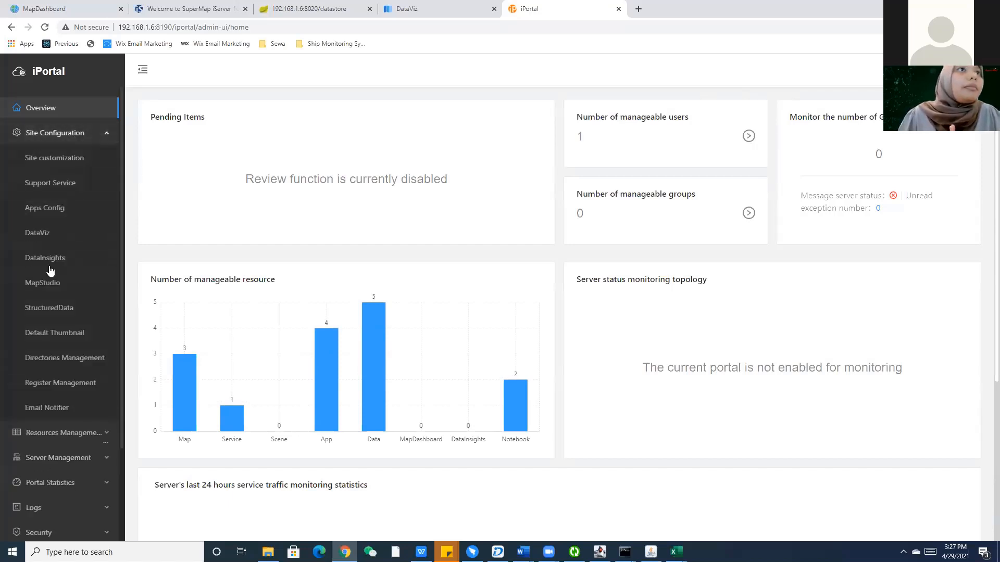
pyautogui.click(47, 233)
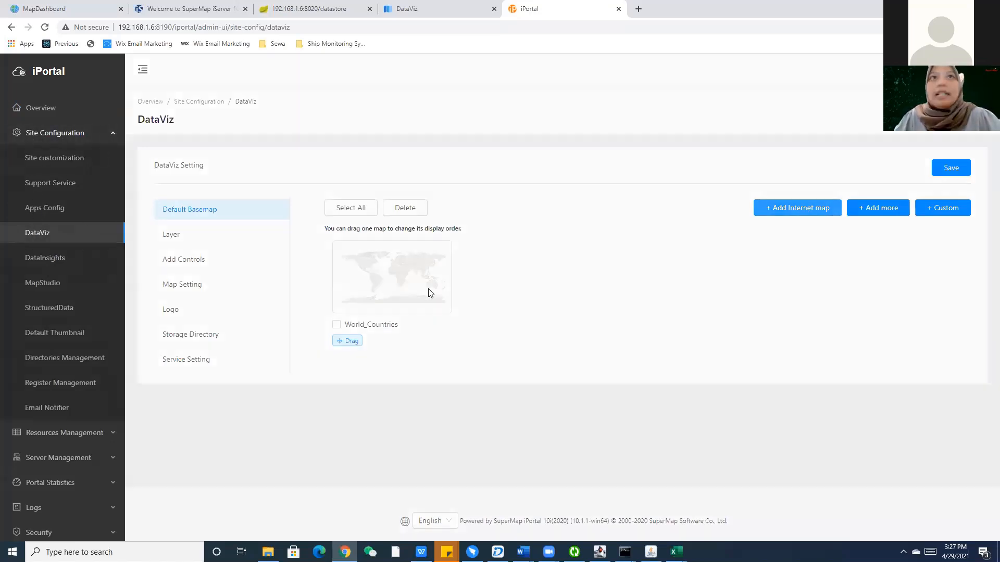
pyautogui.click(797, 208)
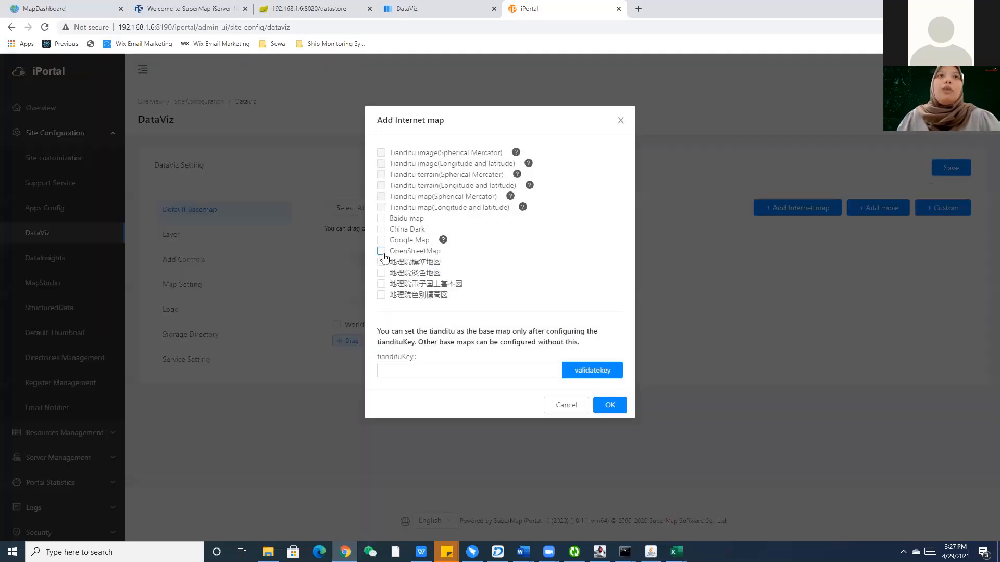
pyautogui.click(382, 251)
pyautogui.click(611, 405)
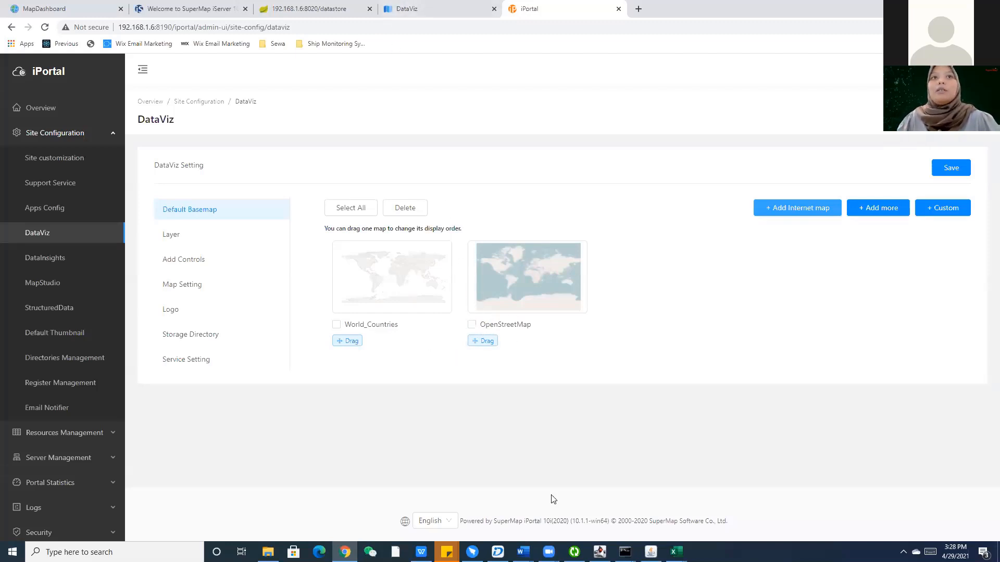
pyautogui.click(497, 551)
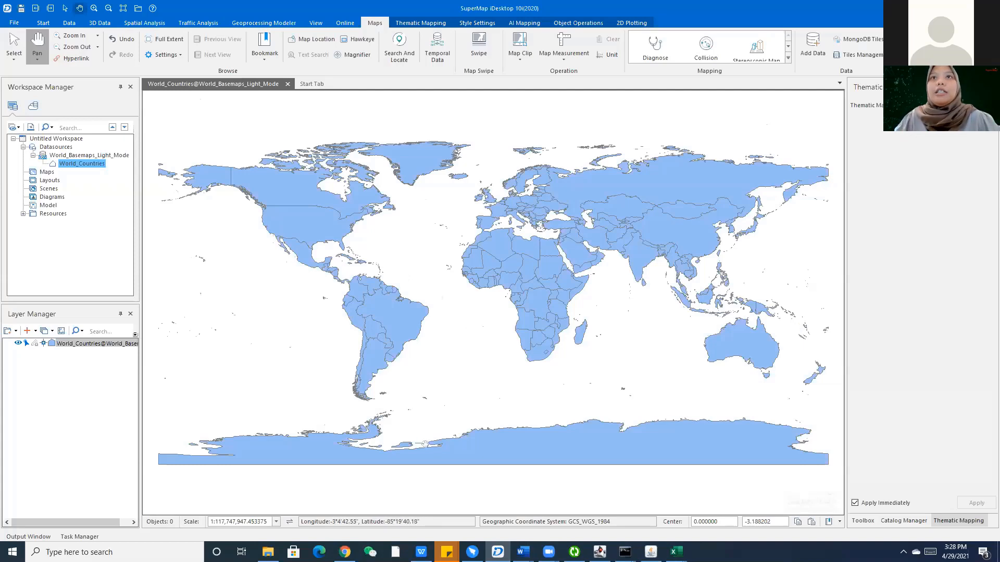
# Give the World_Countries layer a near-white fill and light grey outlines via Layer Style.
pyautogui.rightClick(104, 344)
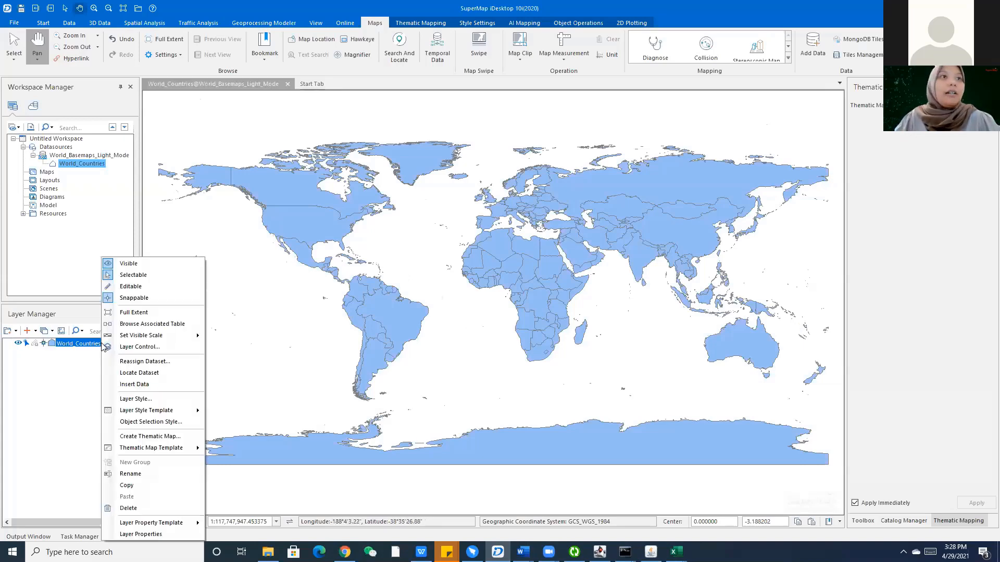
pyautogui.click(56, 380)
pyautogui.rightClick(74, 344)
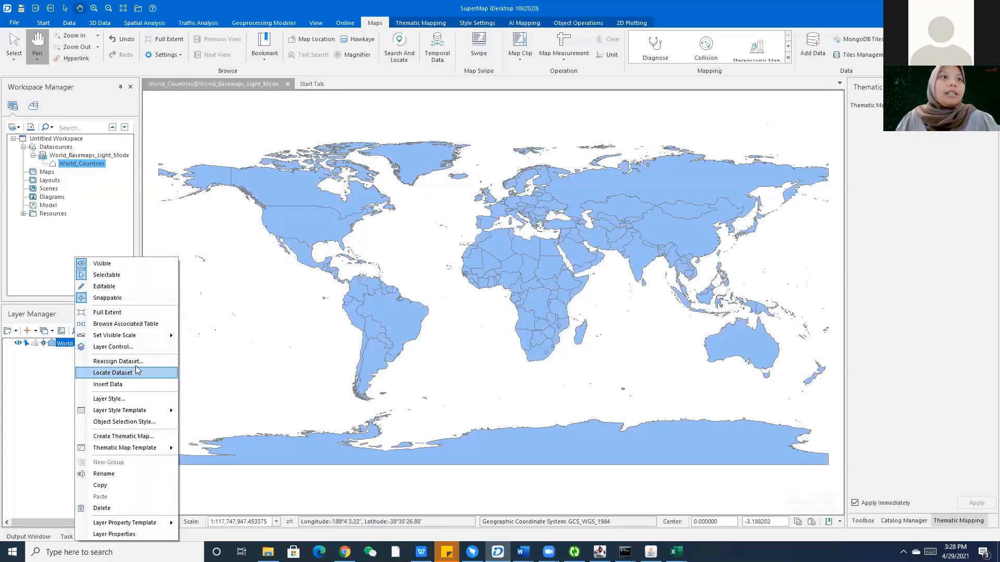
pyautogui.click(126, 400)
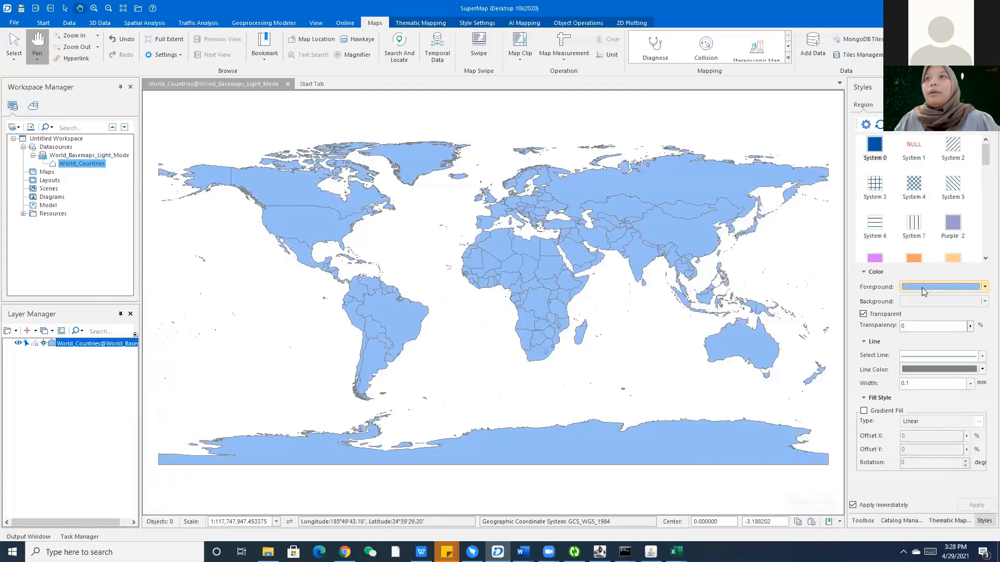
pyautogui.click(922, 287)
pyautogui.click(909, 334)
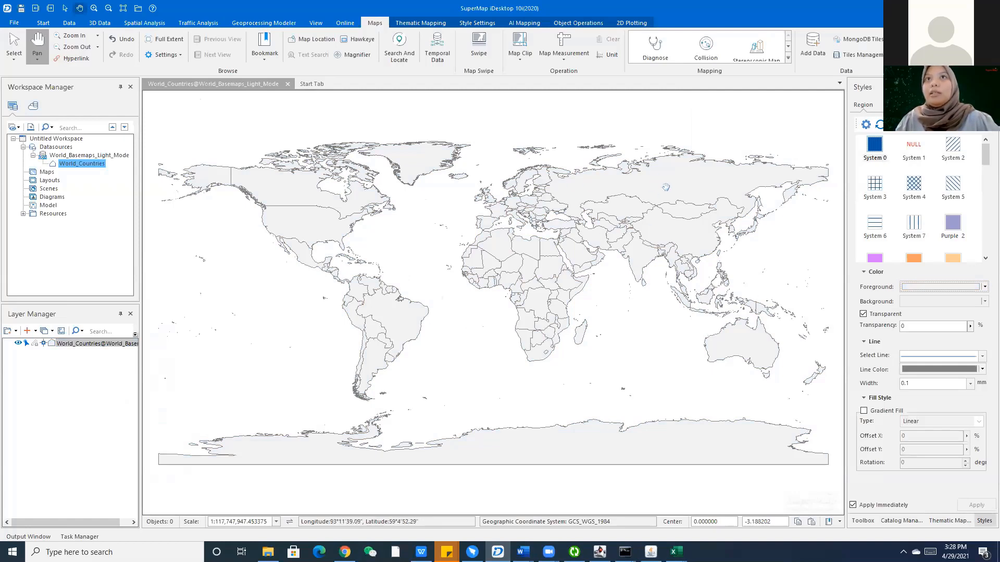
pyautogui.click(912, 369)
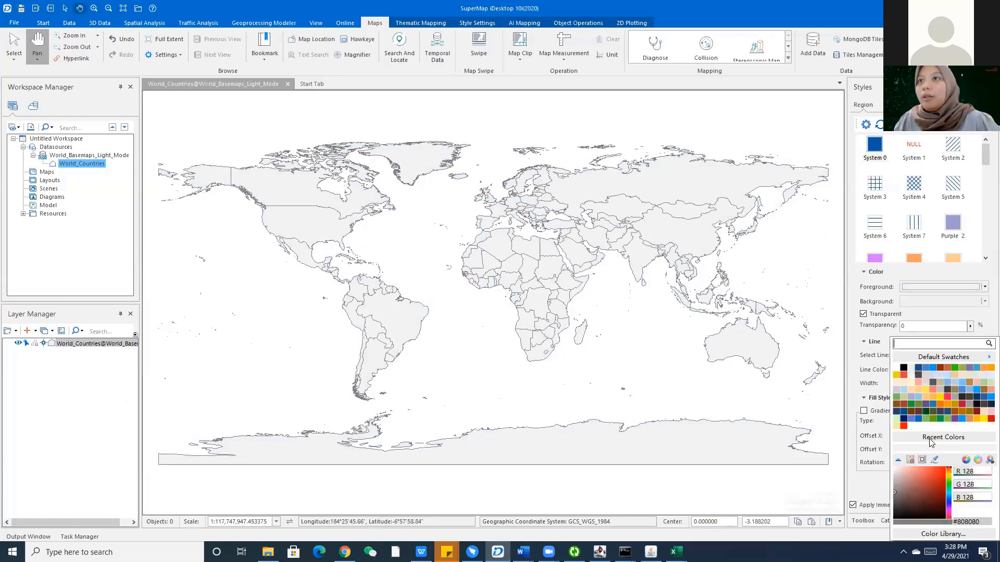
pyautogui.click(928, 384)
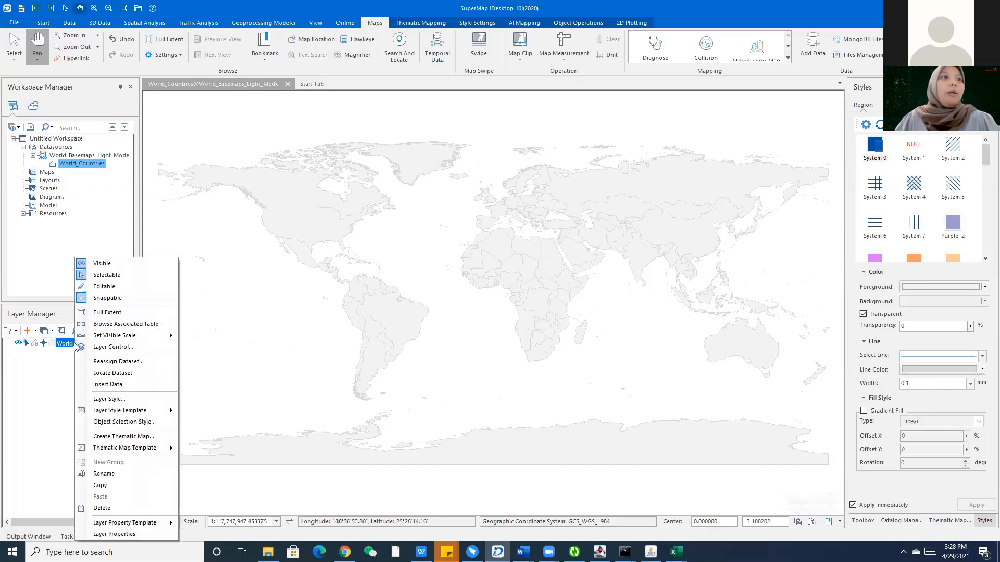
# Create a uniform label thematic map from World_Countries, labelling each country by its COUNTRY field.
pyautogui.rightClick(77, 344)
pyautogui.click(127, 437)
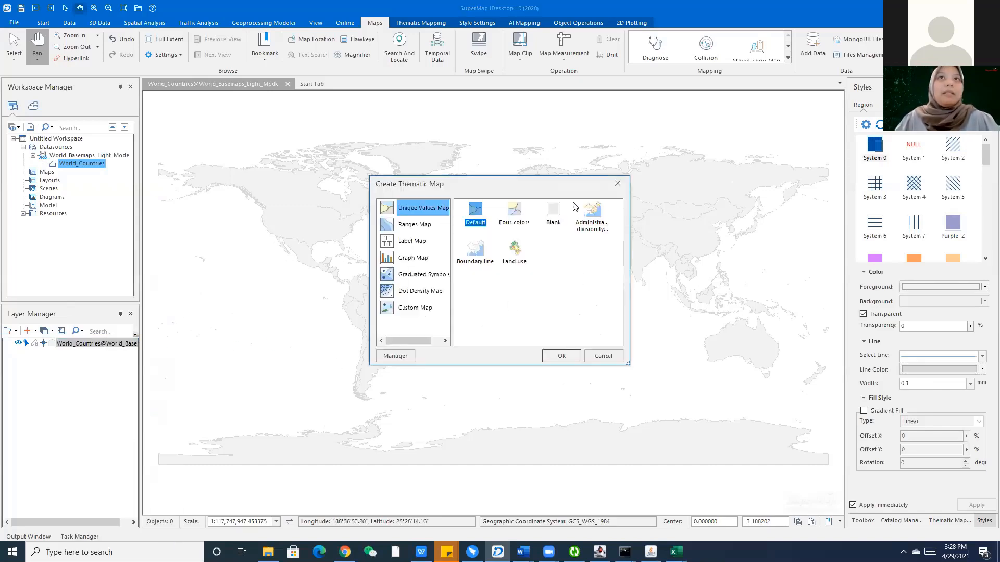
pyautogui.click(408, 247)
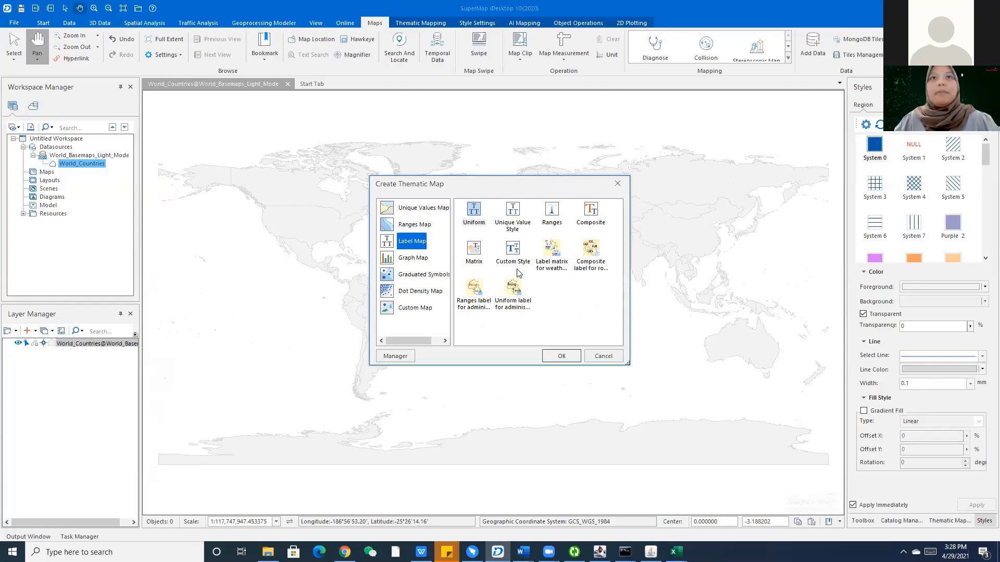
pyautogui.click(476, 214)
pyautogui.click(560, 357)
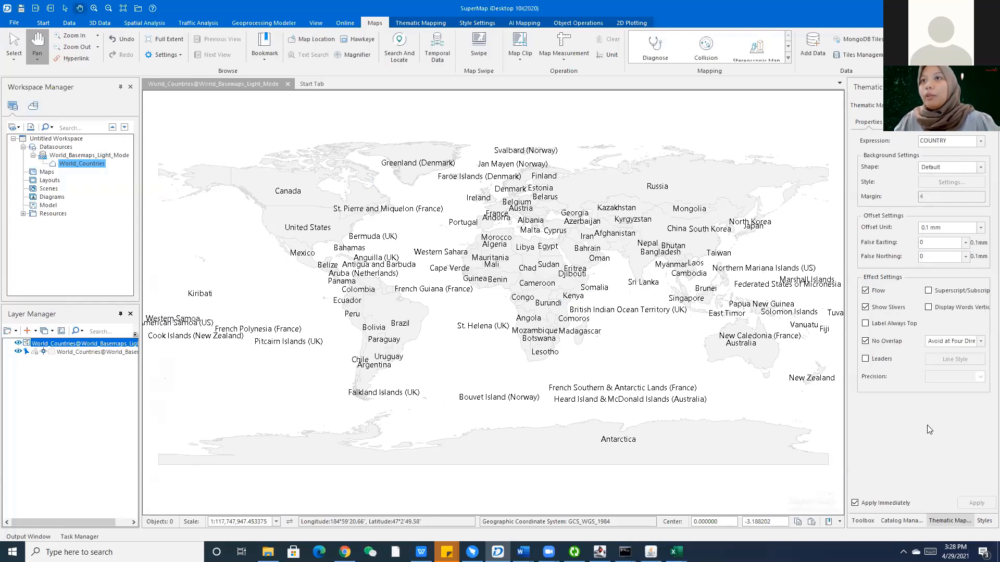
# In the label text style, switch the country names to Century Gothic at size 10.
pyautogui.click(899, 122)
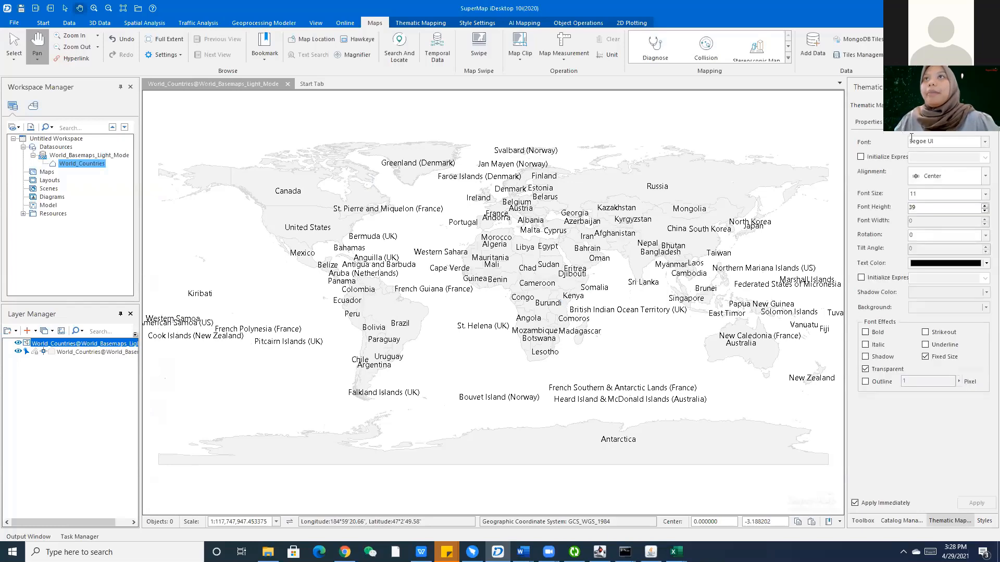
pyautogui.click(985, 142)
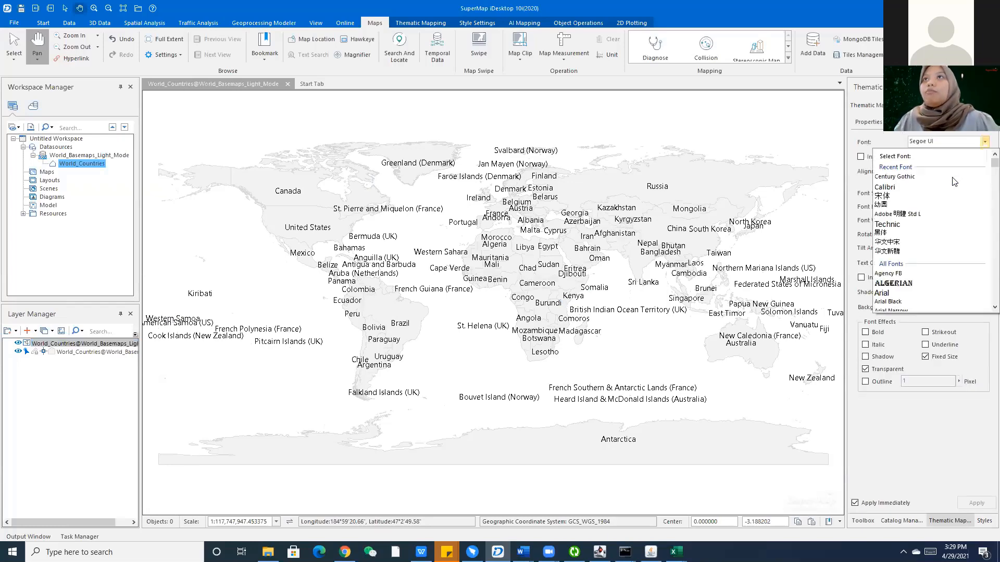
pyautogui.click(901, 177)
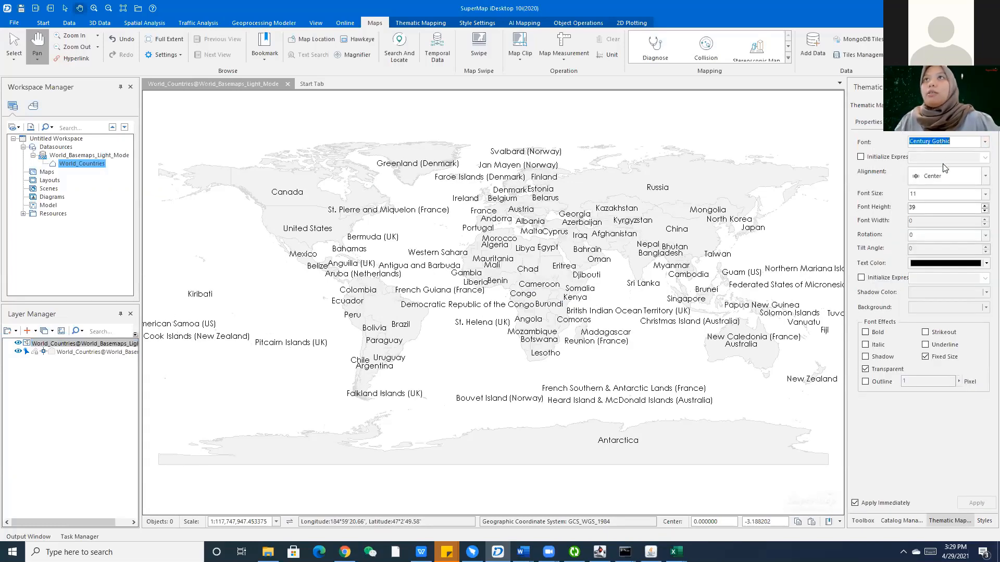
pyautogui.click(925, 194)
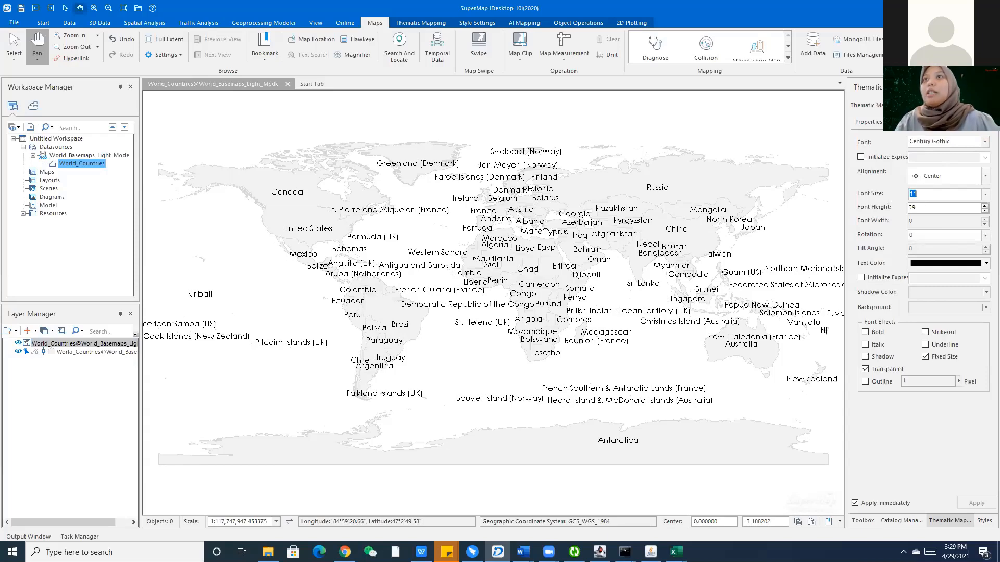
pyautogui.write('10')
pyautogui.press('Return')
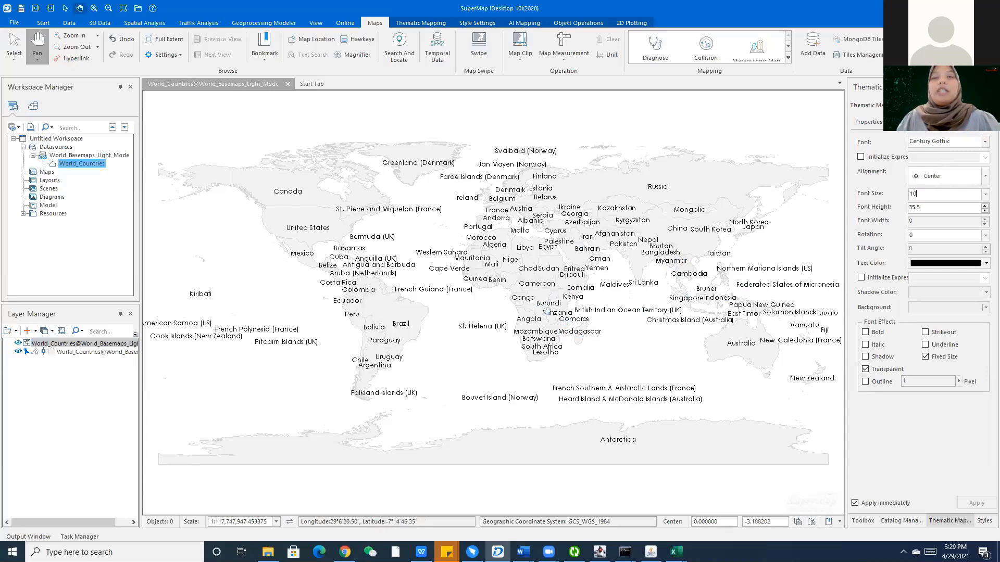
# Pan and zoom the World_Countries map in around Bhutan to about 1:10,000,000.
pyautogui.scroll(3, 687, 286)
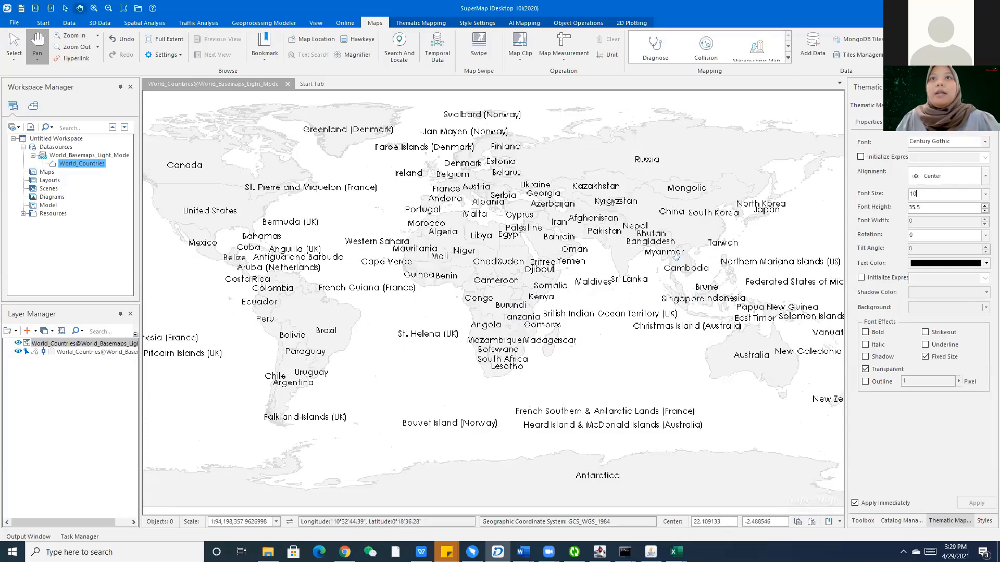
pyautogui.scroll(10, 631, 269)
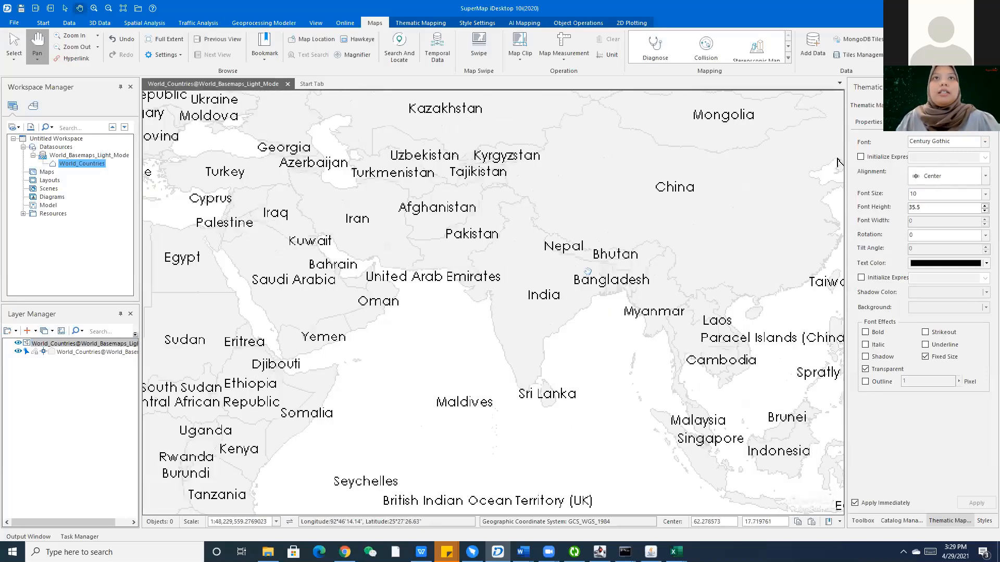
pyautogui.scroll(-3, 587, 270)
pyautogui.scroll(2, 521, 250)
pyautogui.scroll(-2, 521, 250)
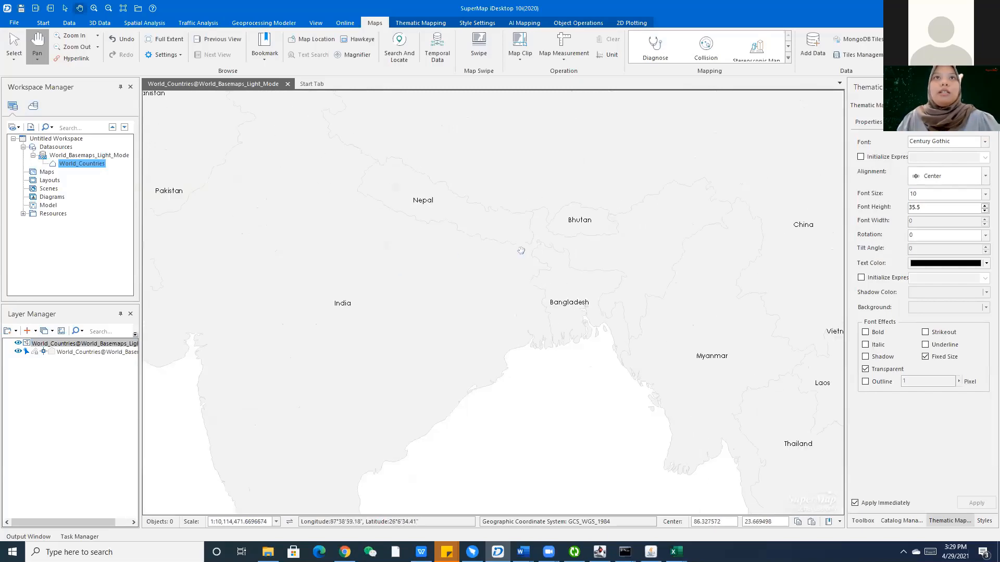
pyautogui.scroll(1, 520, 251)
pyautogui.scroll(-2, 521, 250)
pyautogui.scroll(1, 528, 250)
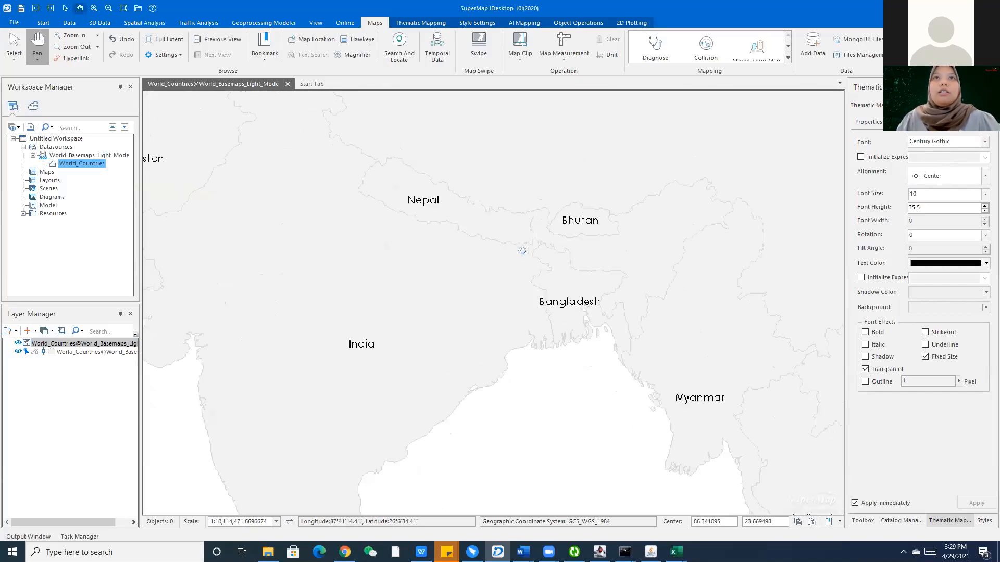
pyautogui.scroll(-1, 537, 249)
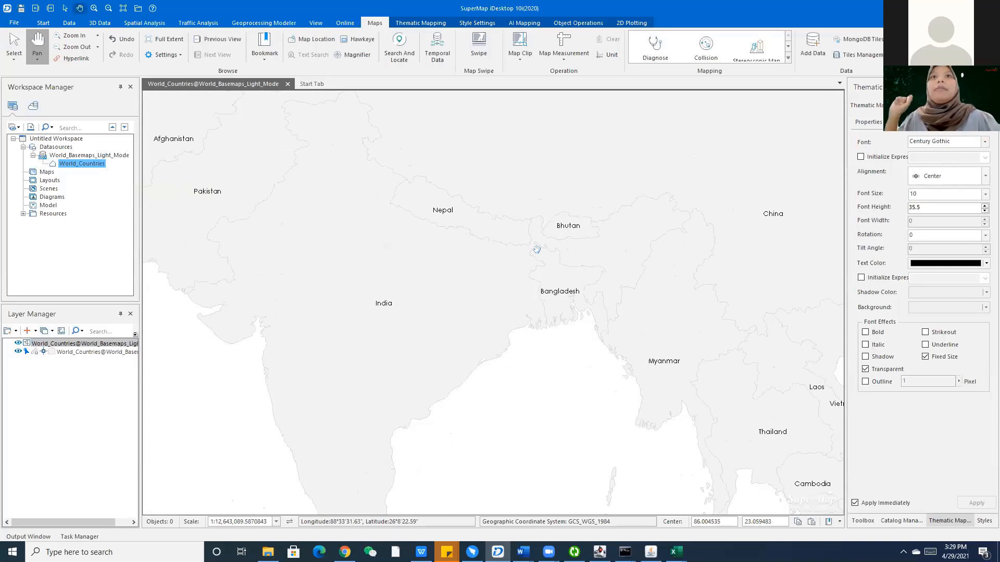
pyautogui.moveTo(612, 231); pyautogui.dragTo(582, 281)
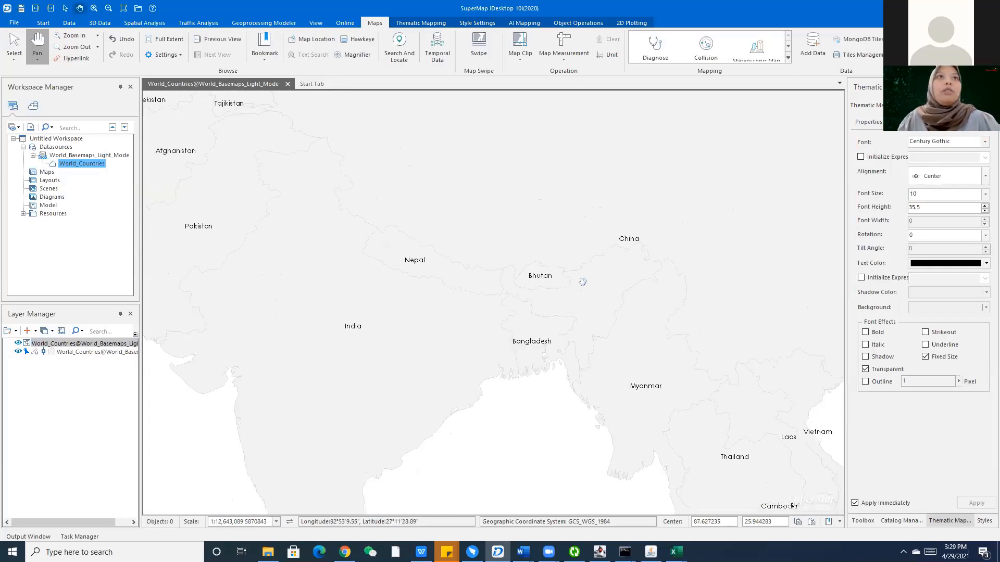
pyautogui.scroll(-1, 581, 282)
pyautogui.moveTo(495, 254); pyautogui.dragTo(492, 254)
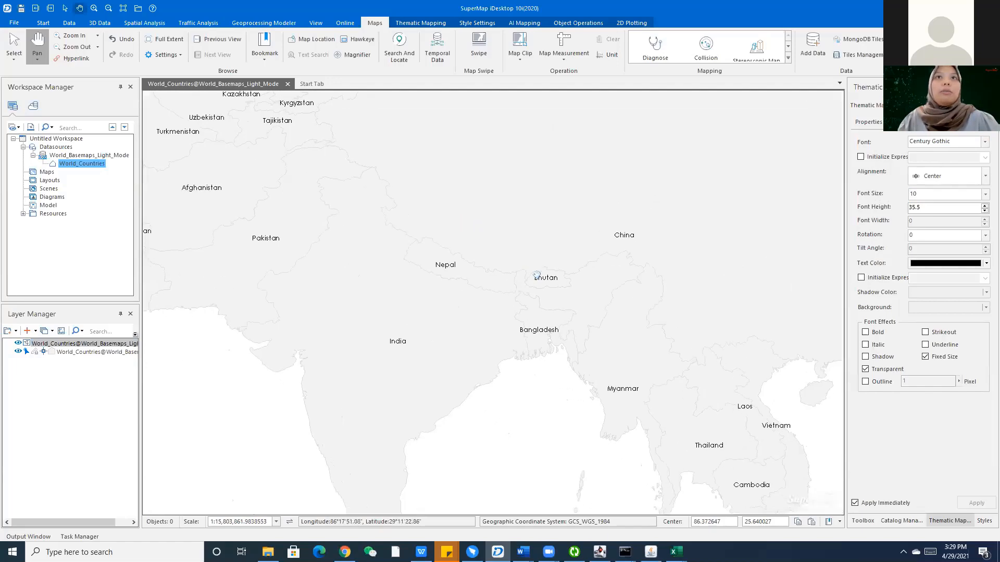
pyautogui.scroll(-1, 537, 275)
pyautogui.scroll(1, 536, 275)
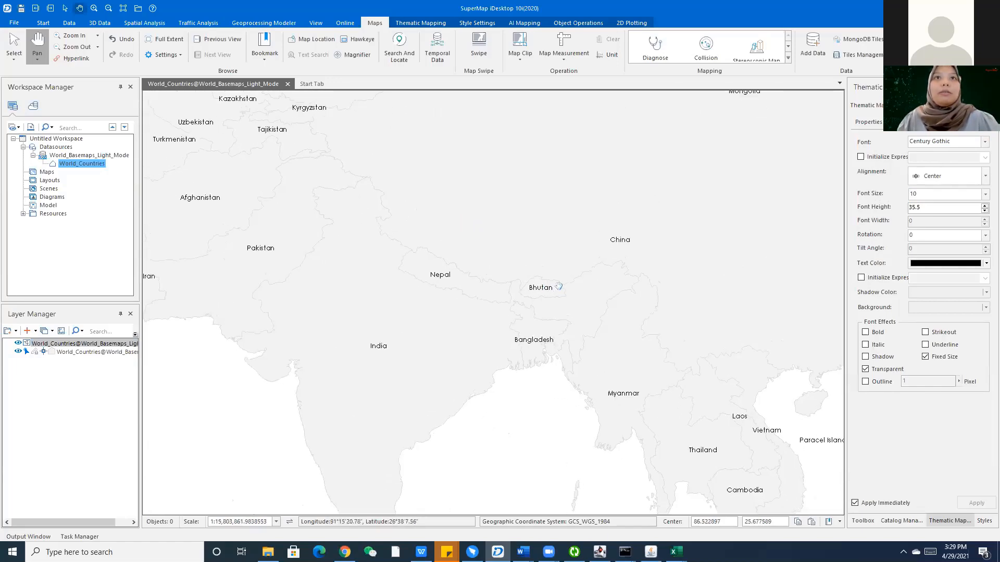
pyautogui.scroll(2, 546, 281)
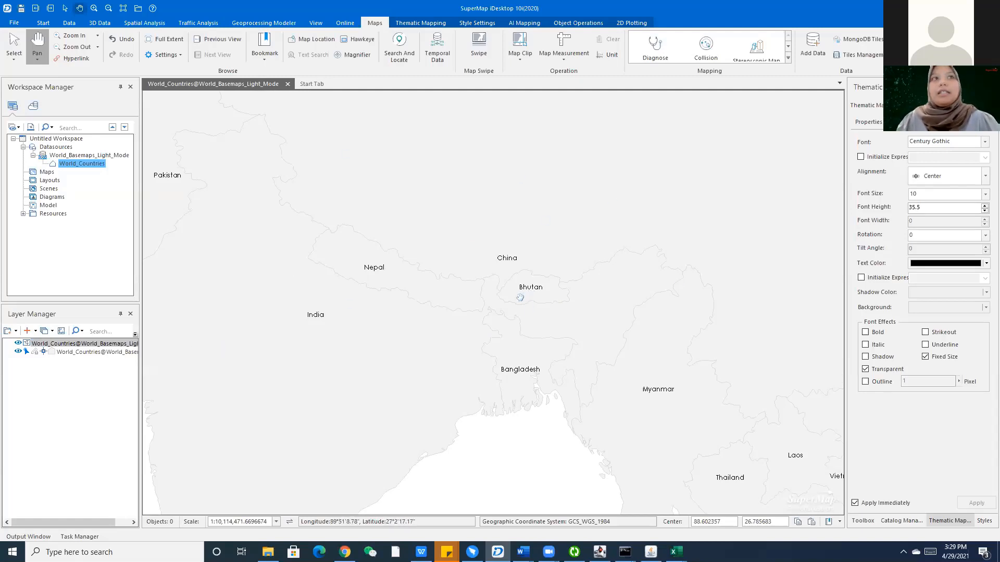
# Set the current scale as the top layer's minimum visible scale.
pyautogui.rightClick(28, 345)
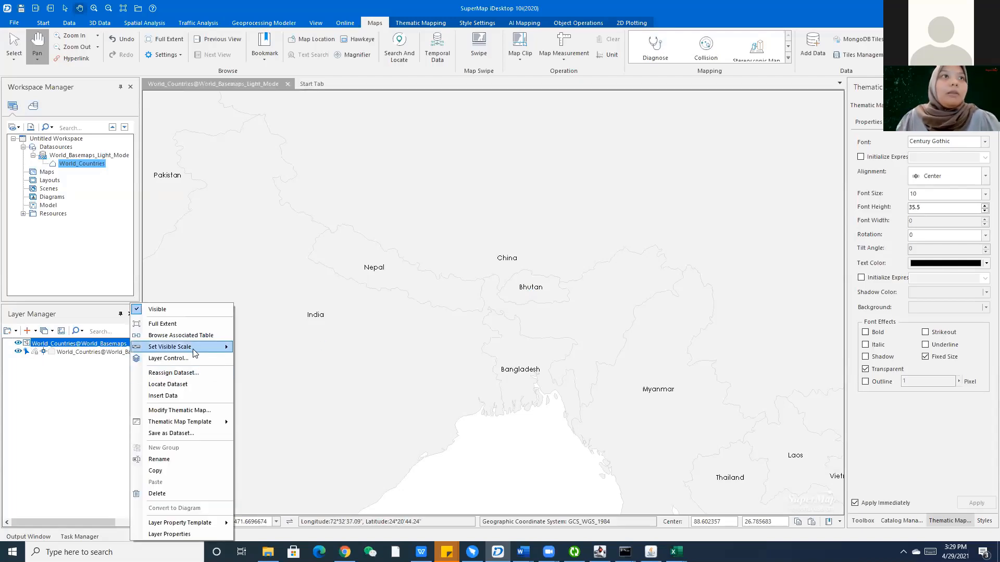
pyautogui.moveTo(196, 348)
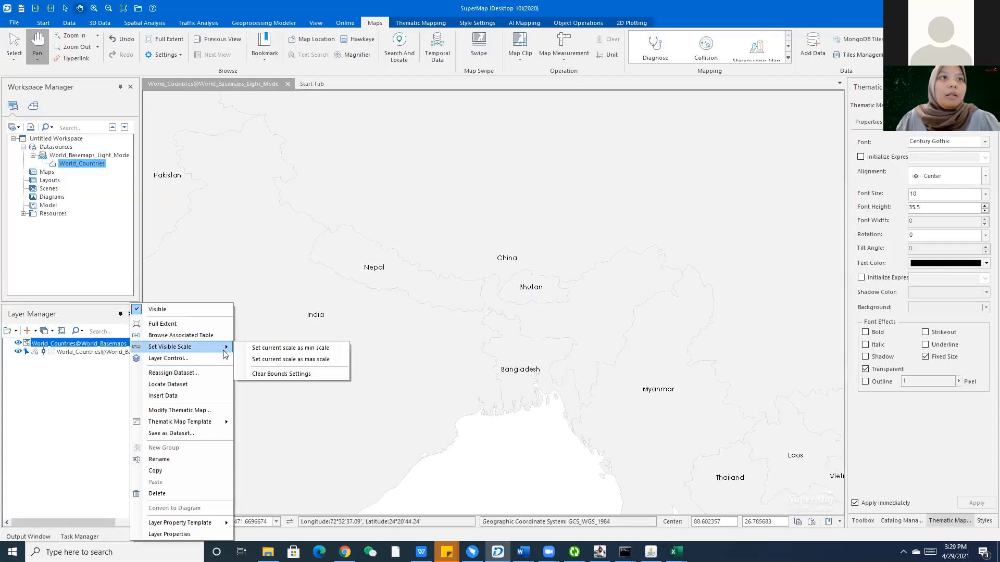
pyautogui.click(255, 348)
# Zoom out to the world view over Asia and back in to test the country labels.
pyautogui.scroll(-5, 261, 313)
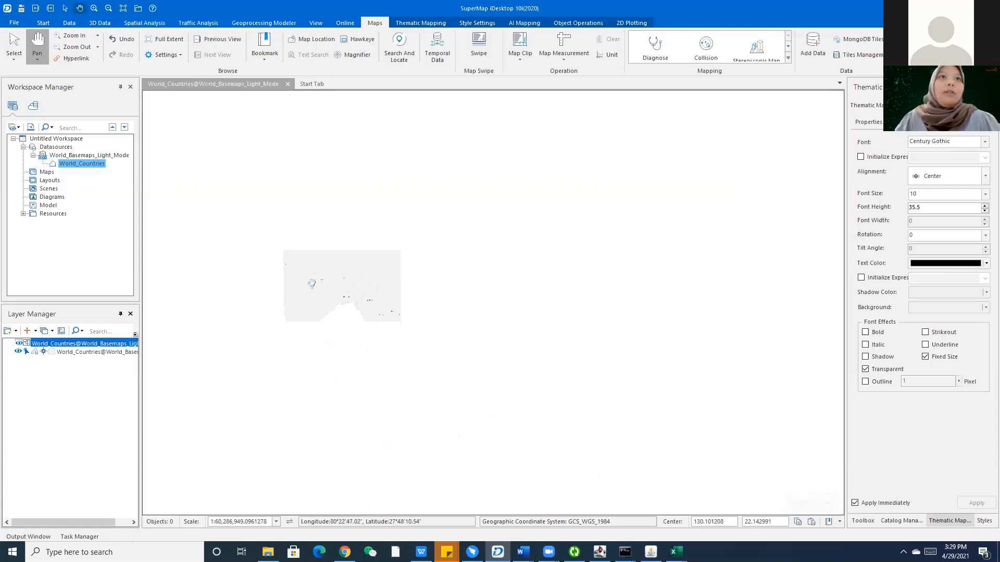
pyautogui.moveTo(449, 287); pyautogui.dragTo(587, 283)
pyautogui.scroll(3, 626, 299)
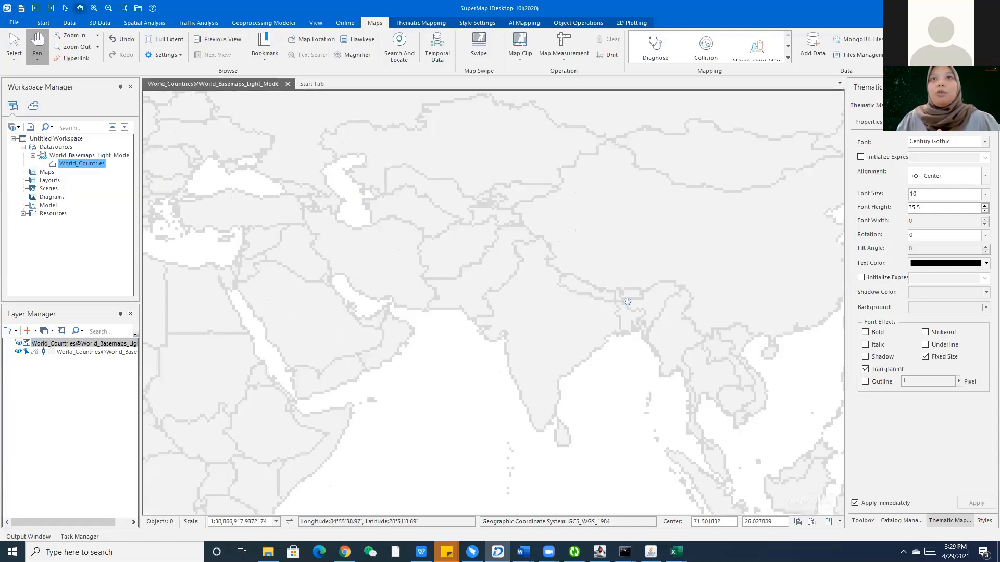
pyautogui.scroll(4, 628, 302)
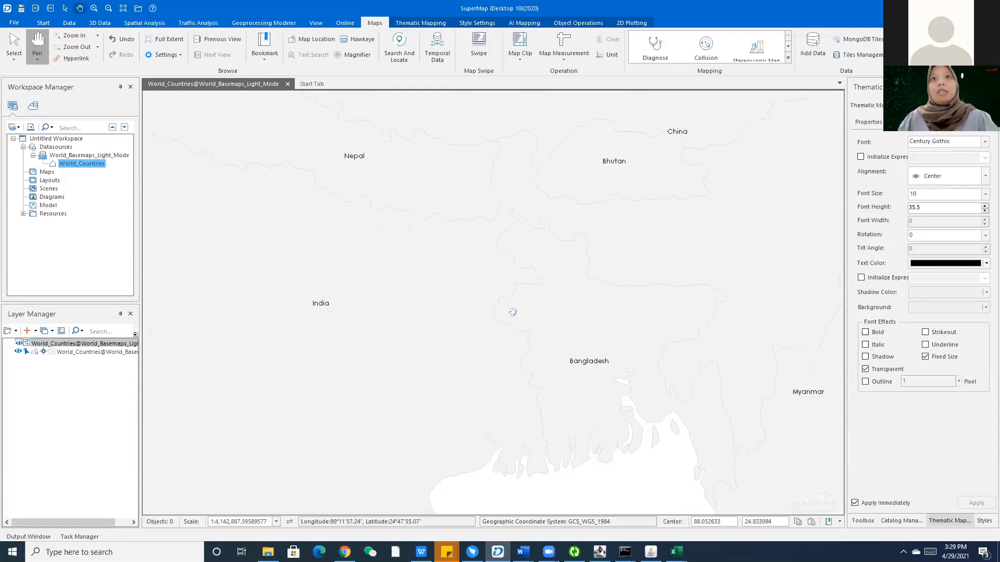
pyautogui.scroll(-2, 492, 310)
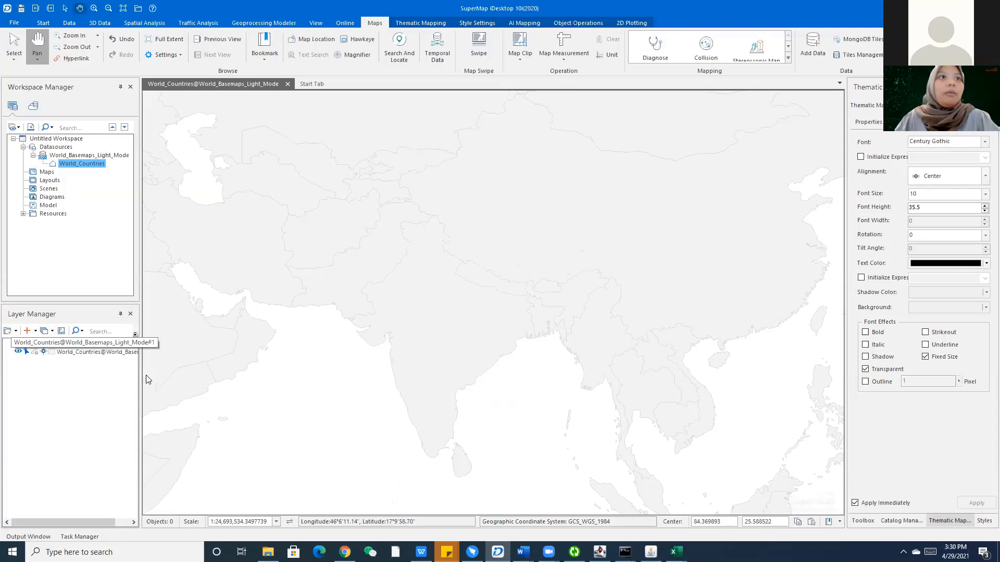
# Show the map at full extent, save it as World_Countries_Light, then start Save Workspace As.
pyautogui.rightClick(111, 343)
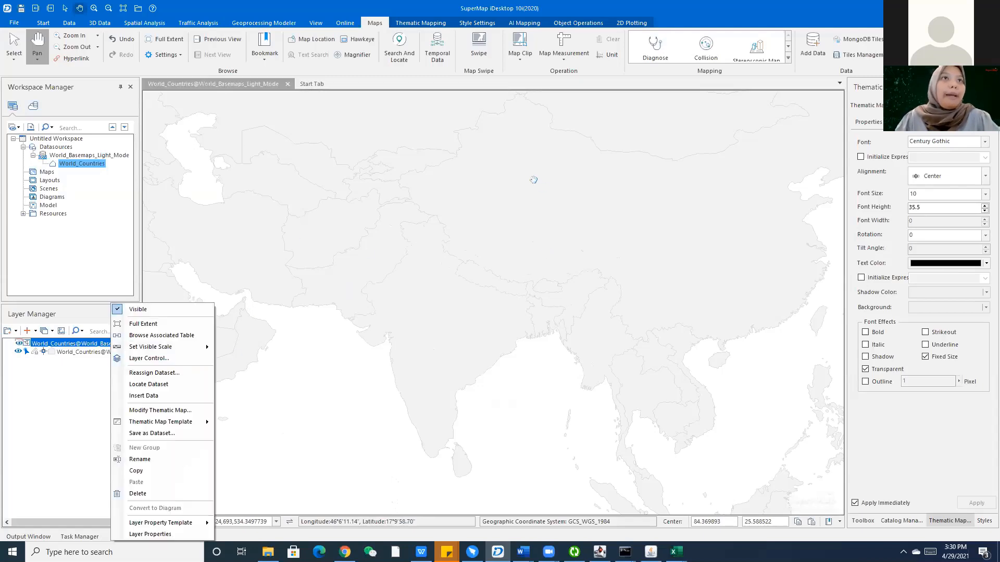
pyautogui.click(143, 324)
pyautogui.rightClick(423, 202)
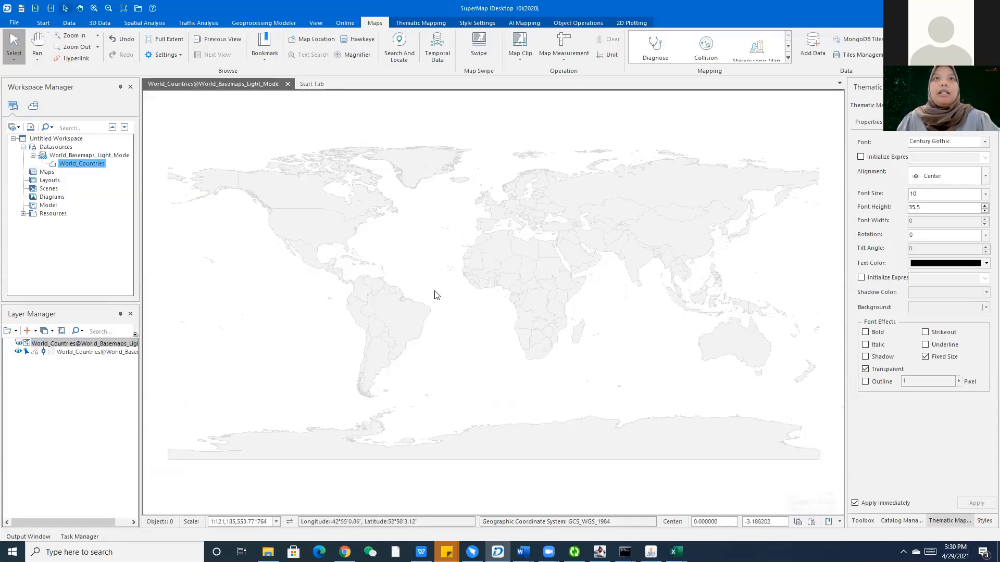
pyautogui.click(446, 382)
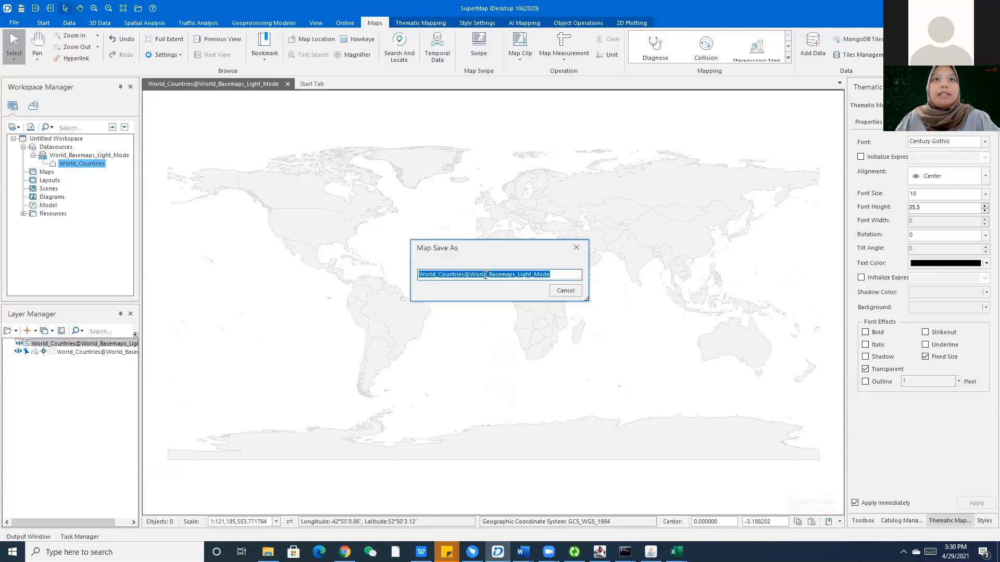
pyautogui.moveTo(551, 275); pyautogui.dragTo(467, 277)
pyautogui.press('BackSpace')
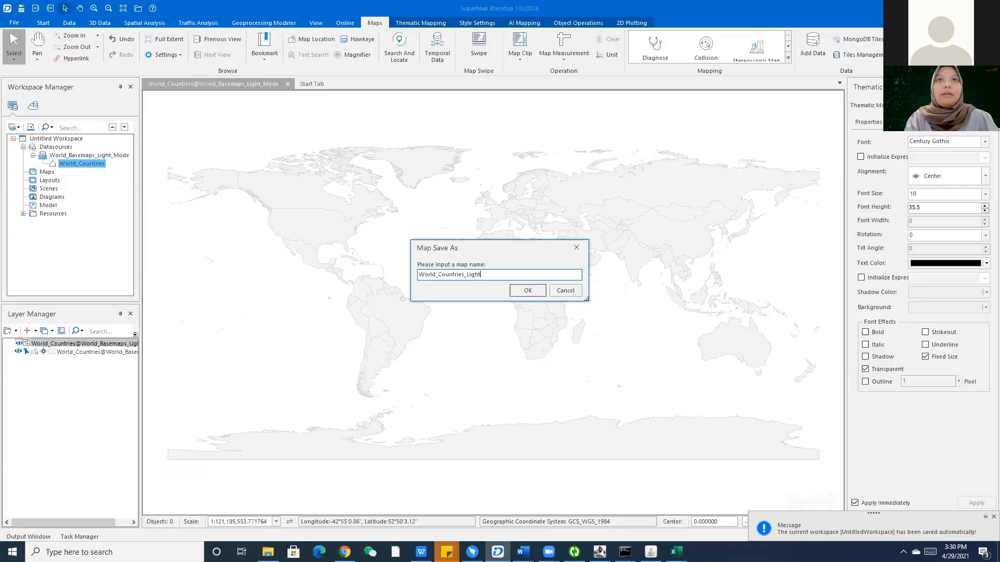
pyautogui.click(528, 291)
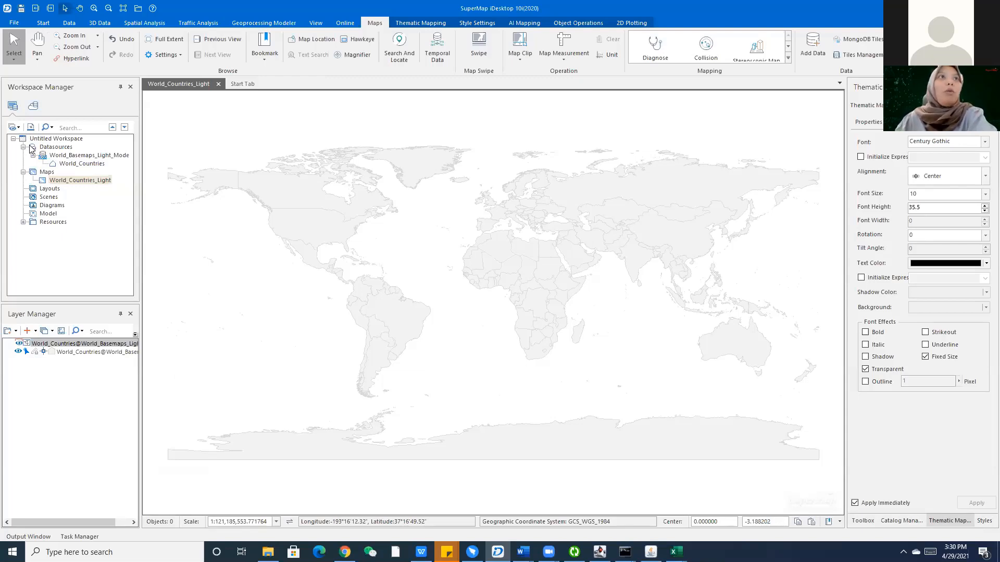
pyautogui.rightClick(62, 139)
pyautogui.click(77, 168)
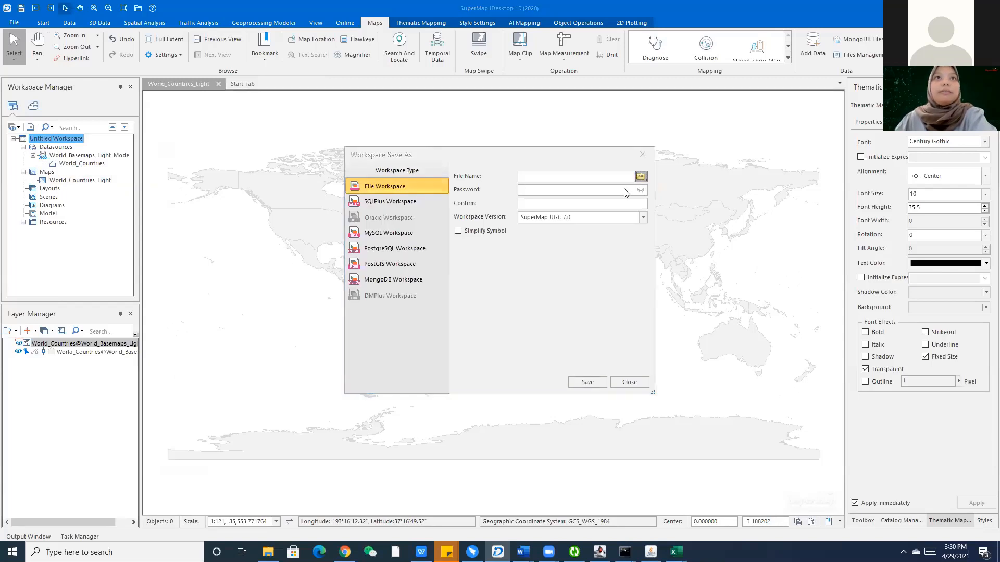
# Save the workspace file as World_Countries_Light in data-preparation, then close the workspace.
pyautogui.click(641, 176)
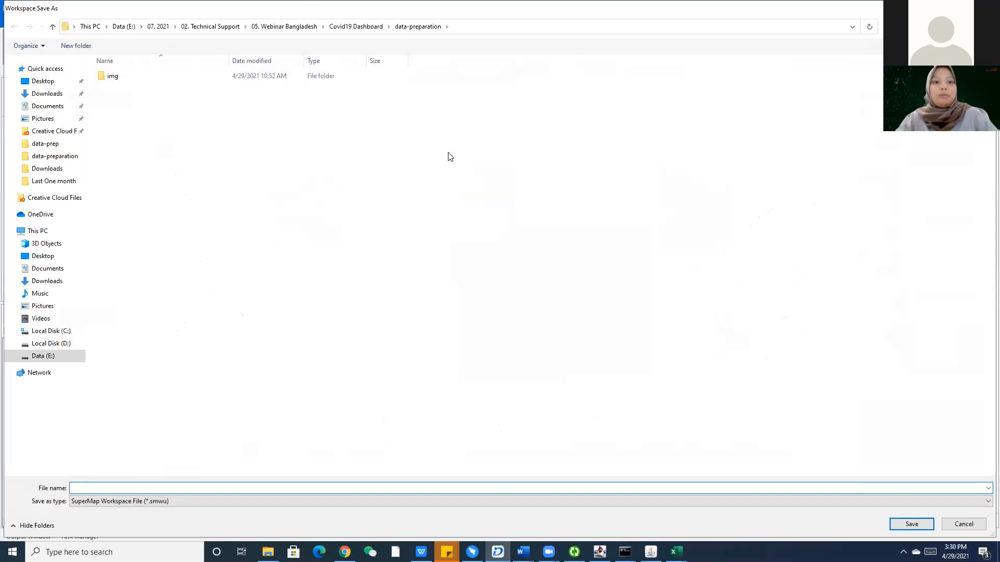
pyautogui.write('World_Count')
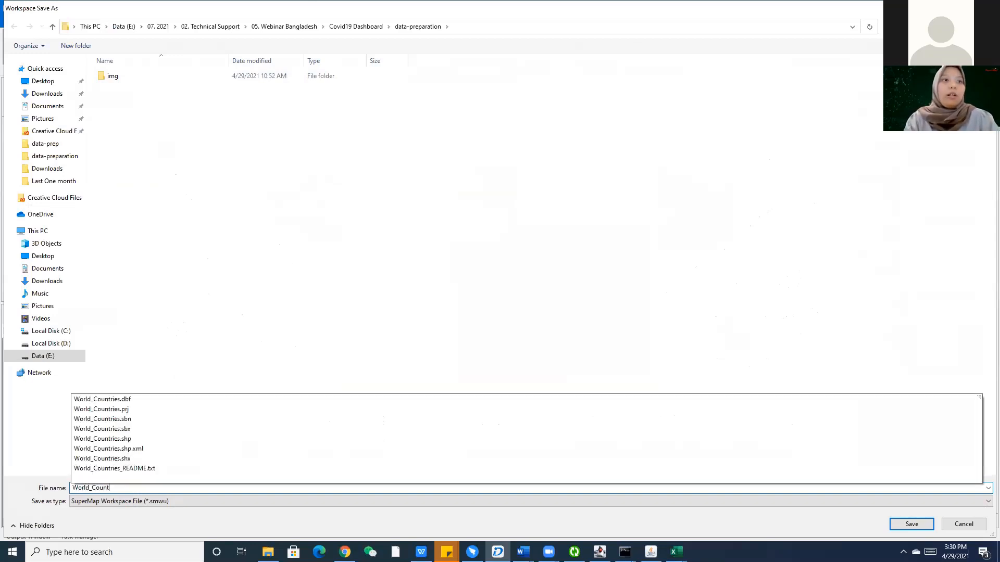
pyautogui.write('ries_Light')
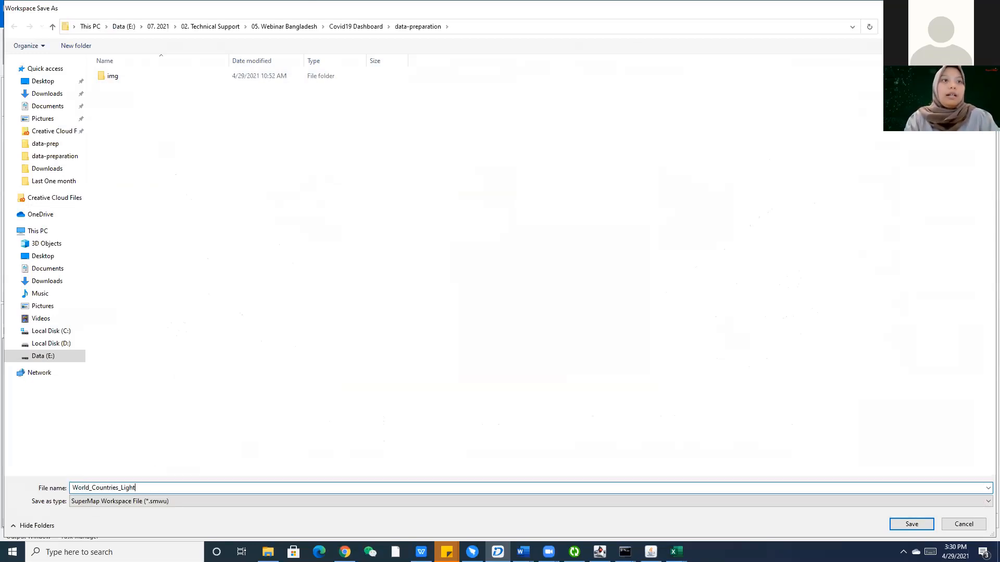
pyautogui.click(911, 524)
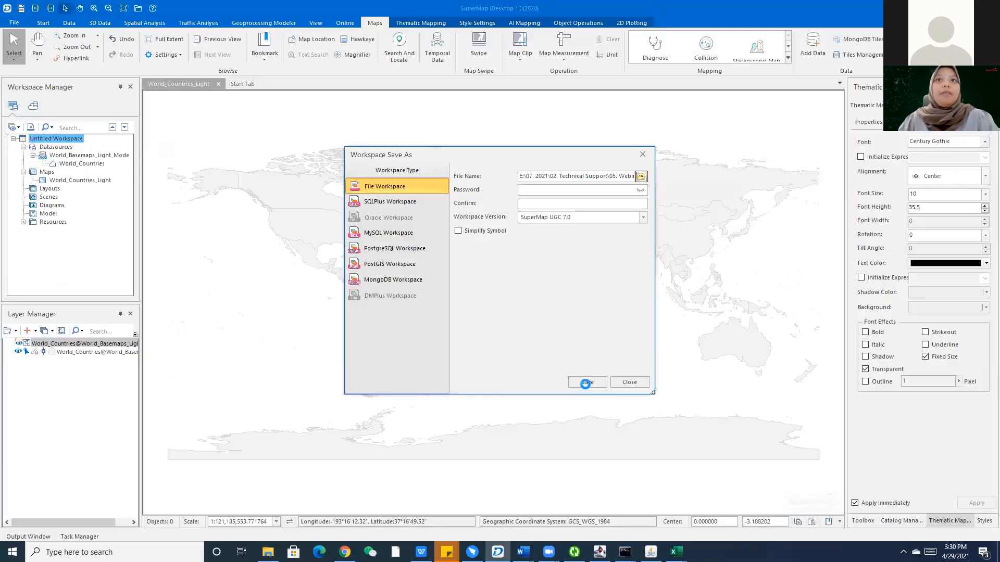
pyautogui.click(582, 381)
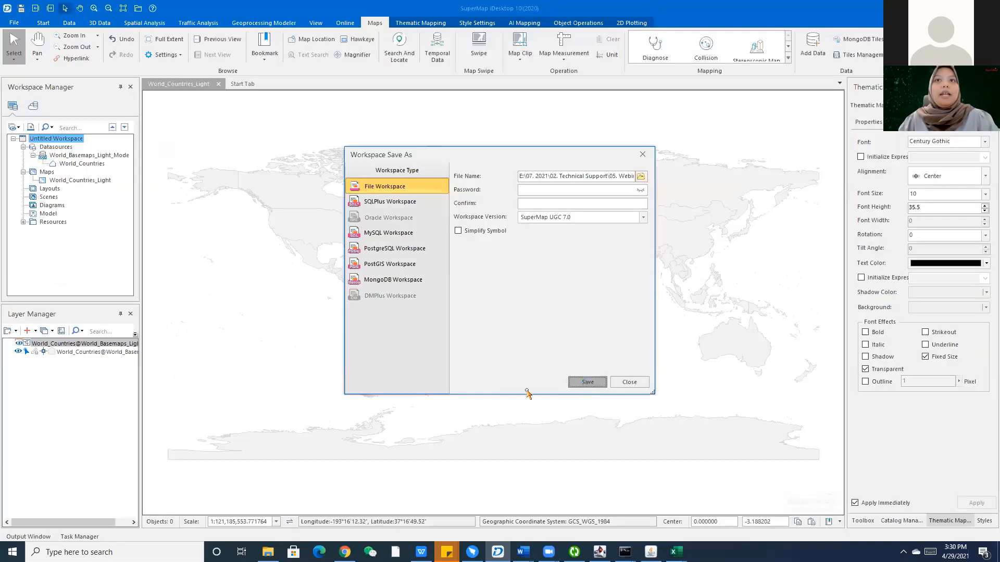
pyautogui.rightClick(36, 141)
pyautogui.click(78, 195)
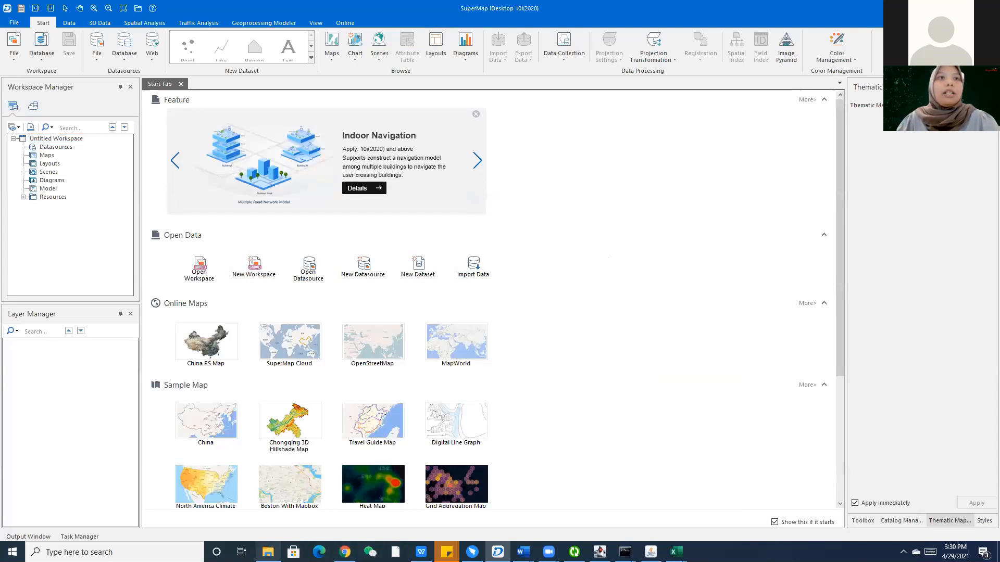
# Create the UDBX file datasource dataCovid19 in the data-preparation folder from the Datasources node.
pyautogui.moveTo(599, 552)
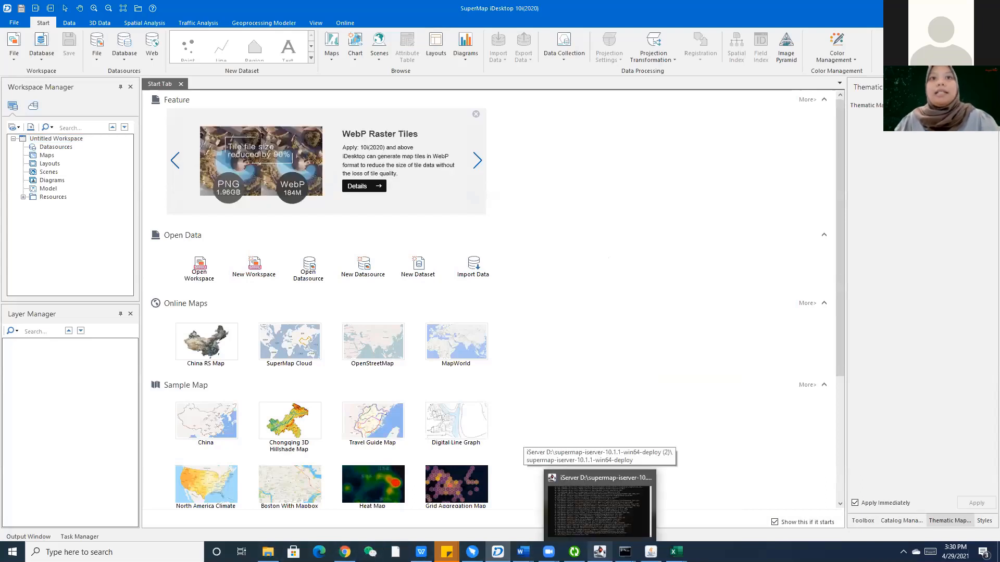
pyautogui.moveTo(268, 551)
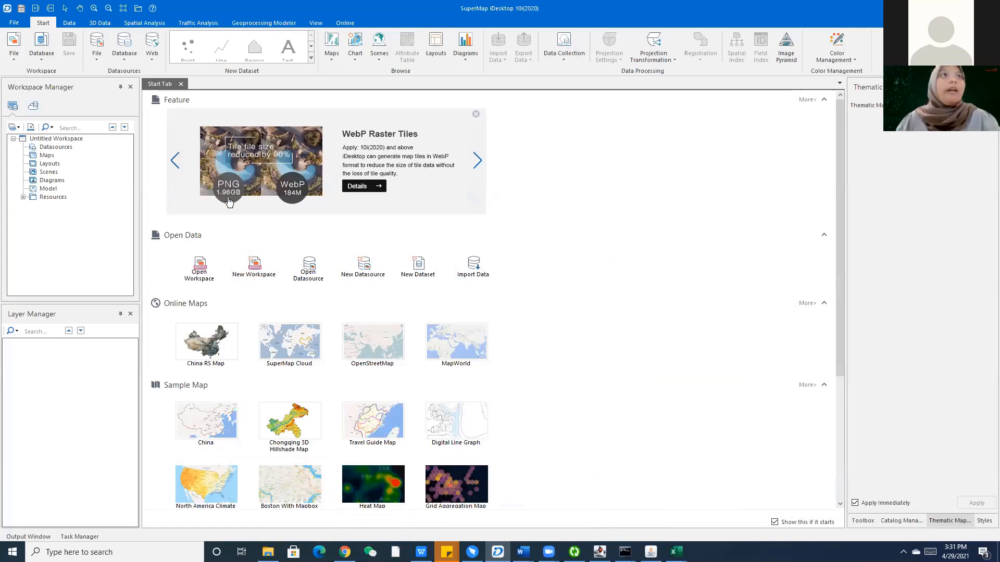
pyautogui.rightClick(67, 138)
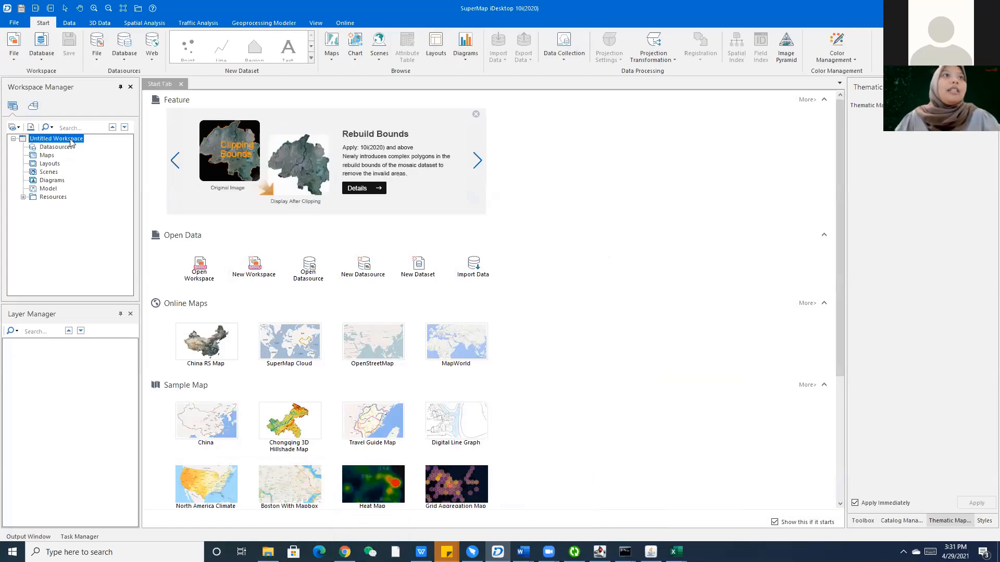
pyautogui.click(55, 148)
pyautogui.rightClick(56, 150)
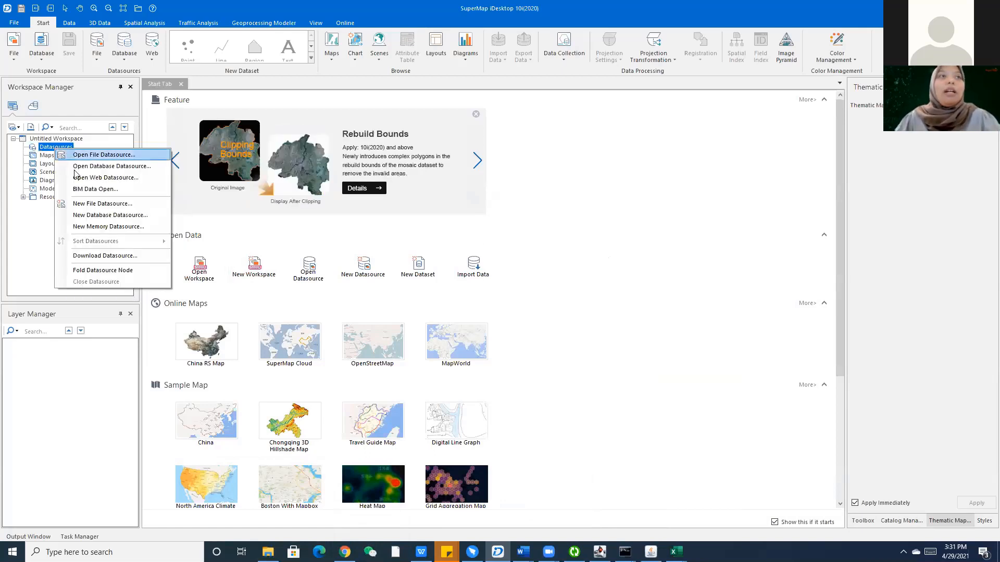
pyautogui.click(78, 207)
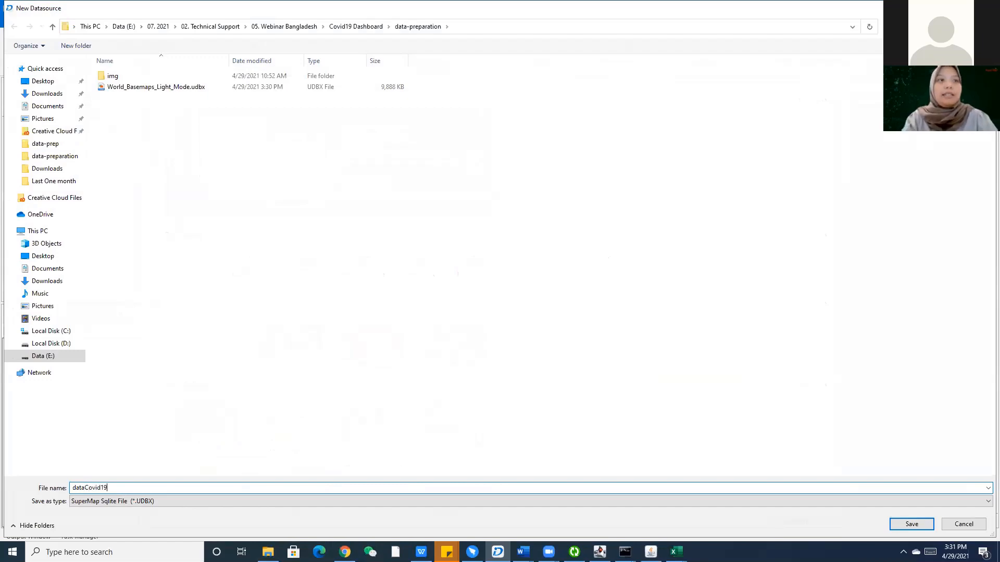
pyautogui.click(909, 524)
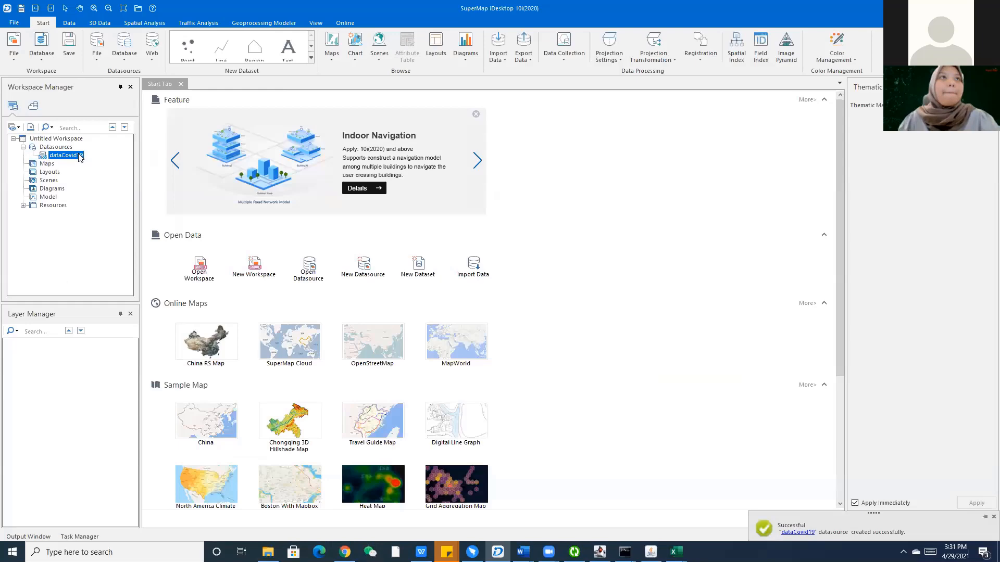
# Add District_Boundary.shp and ConfirmedCase_District.xlsx to the import list for dataCovid19.
pyautogui.rightClick(79, 158)
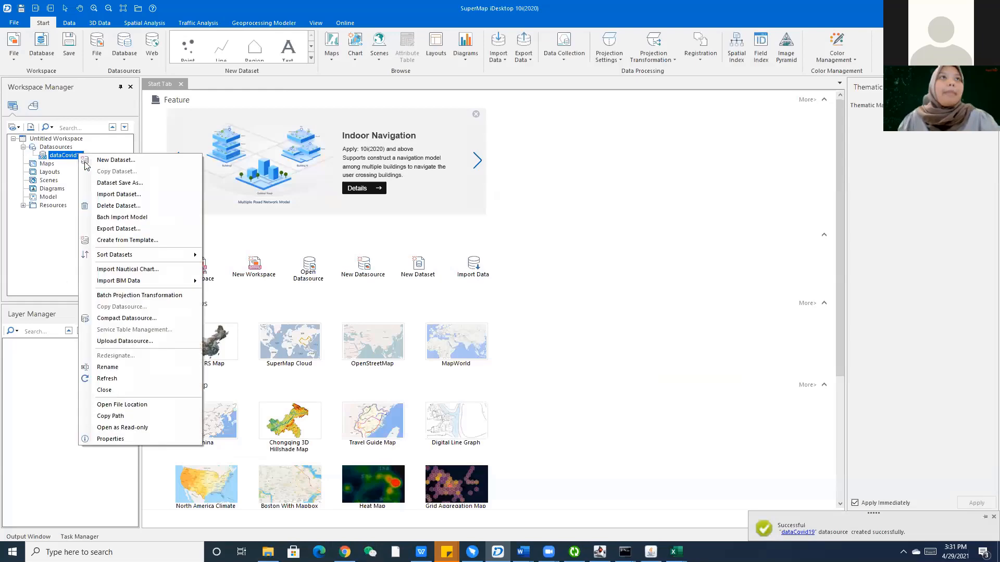
pyautogui.click(129, 199)
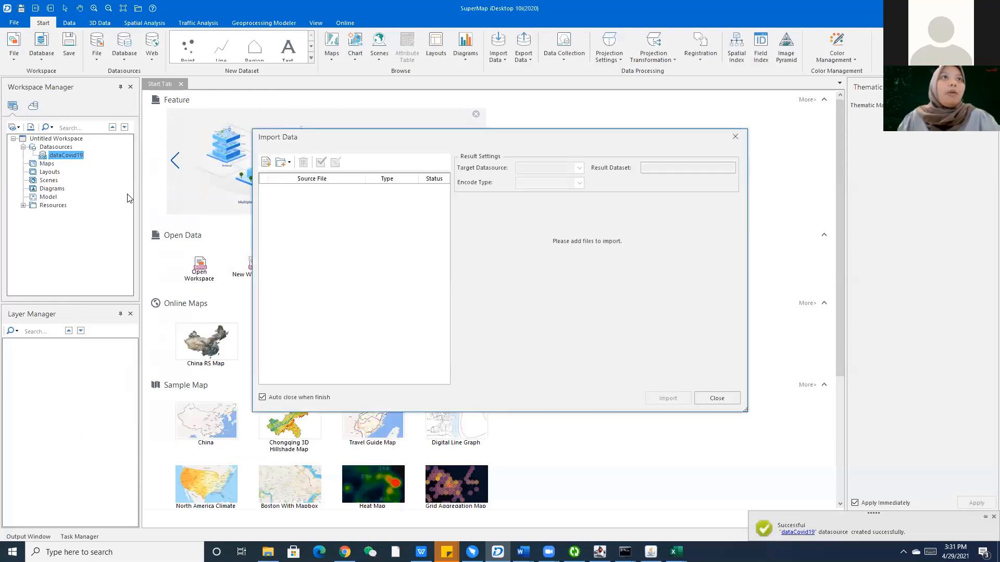
pyautogui.click(266, 162)
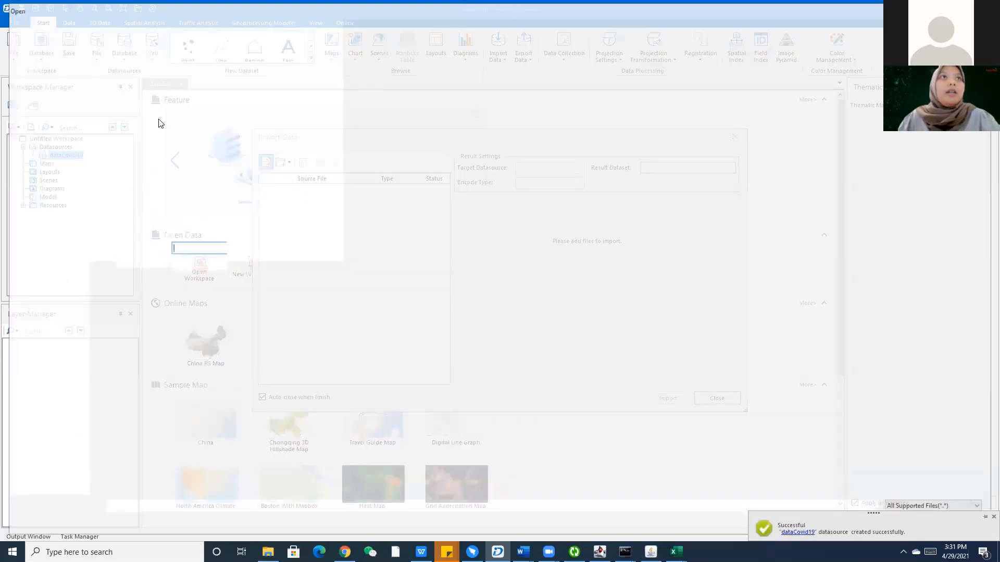
pyautogui.click(165, 120)
pyautogui.keyDown('ctrl'); pyautogui.click(179, 87); pyautogui.keyUp('ctrl')
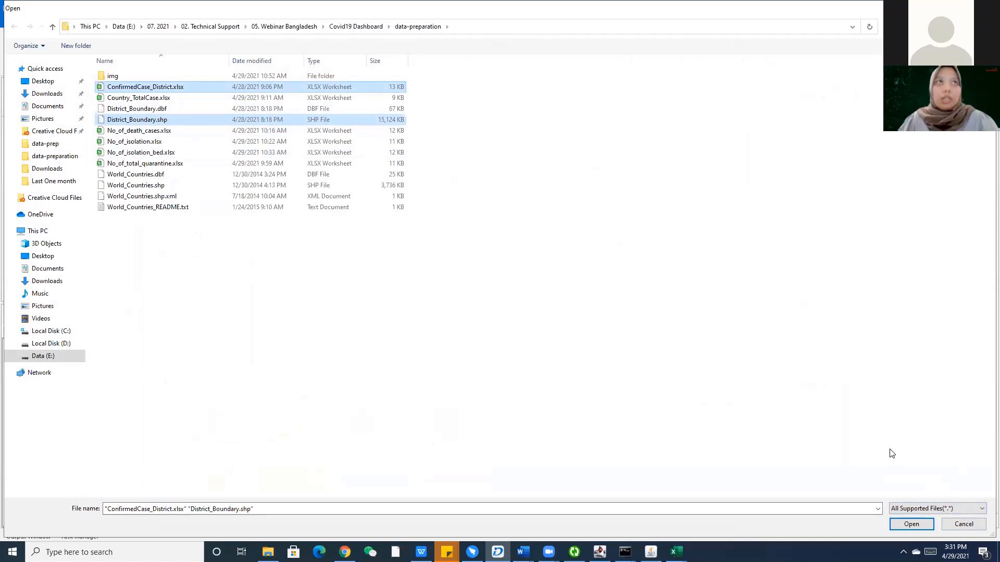
pyautogui.click(919, 530)
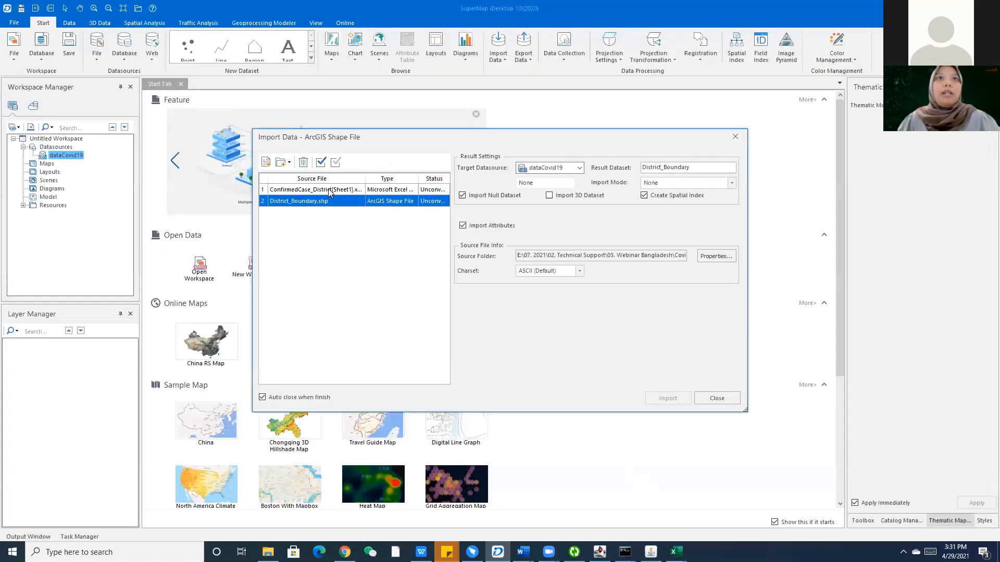
# Review the Excel sheet and shapefile import settings and import both files.
pyautogui.click(328, 189)
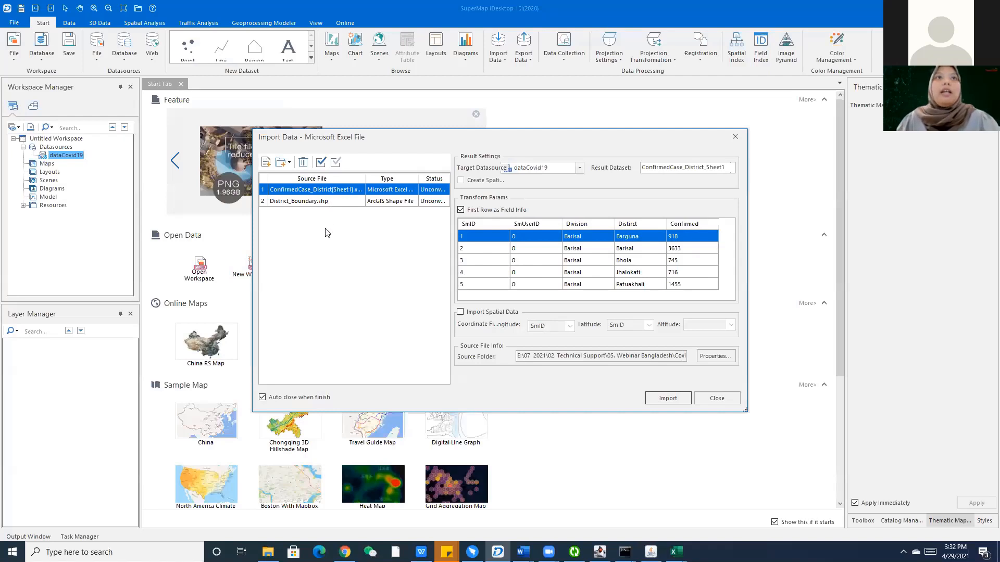
pyautogui.click(325, 201)
pyautogui.click(319, 190)
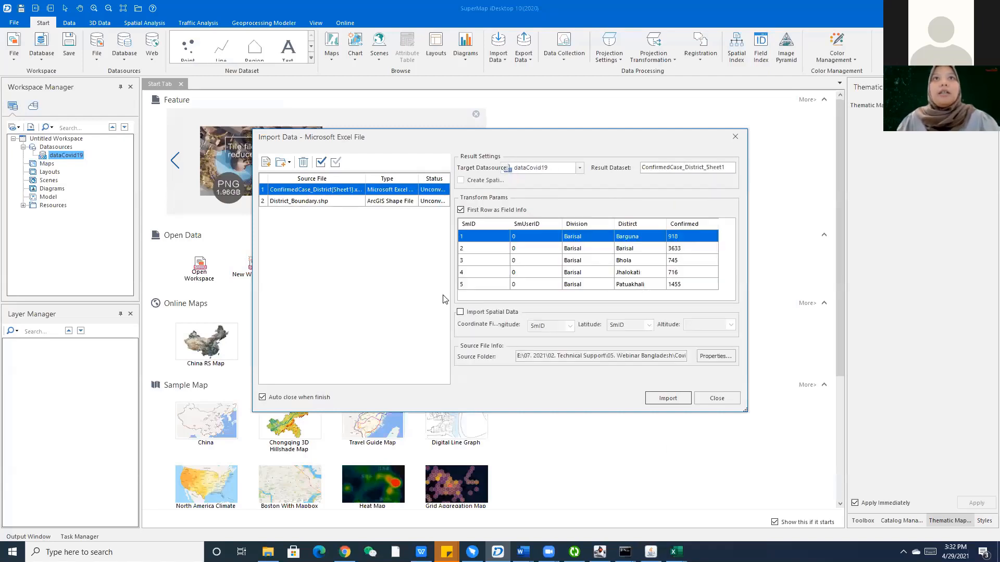
pyautogui.click(655, 399)
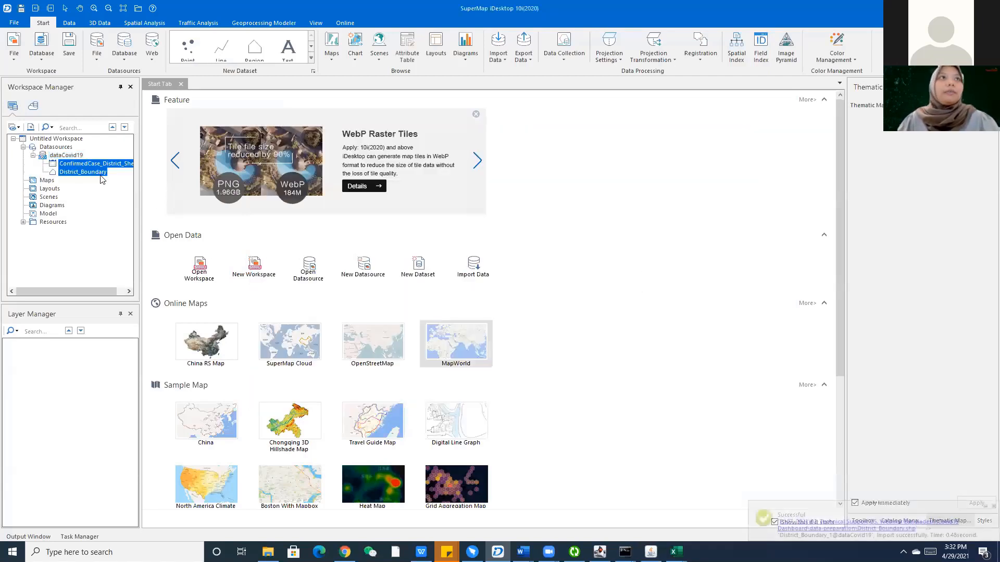
# Open the ConfirmedCase_District_Sheet1 and District_Boundary attribute tables and map District_Boundary.
pyautogui.rightClick(96, 166)
pyautogui.doubleClick(97, 165)
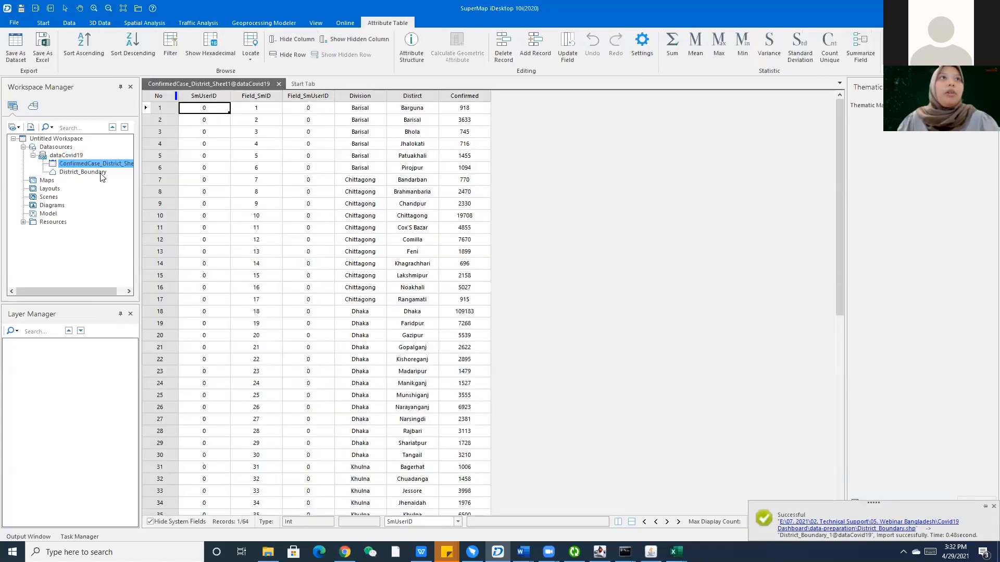
pyautogui.doubleClick(101, 174)
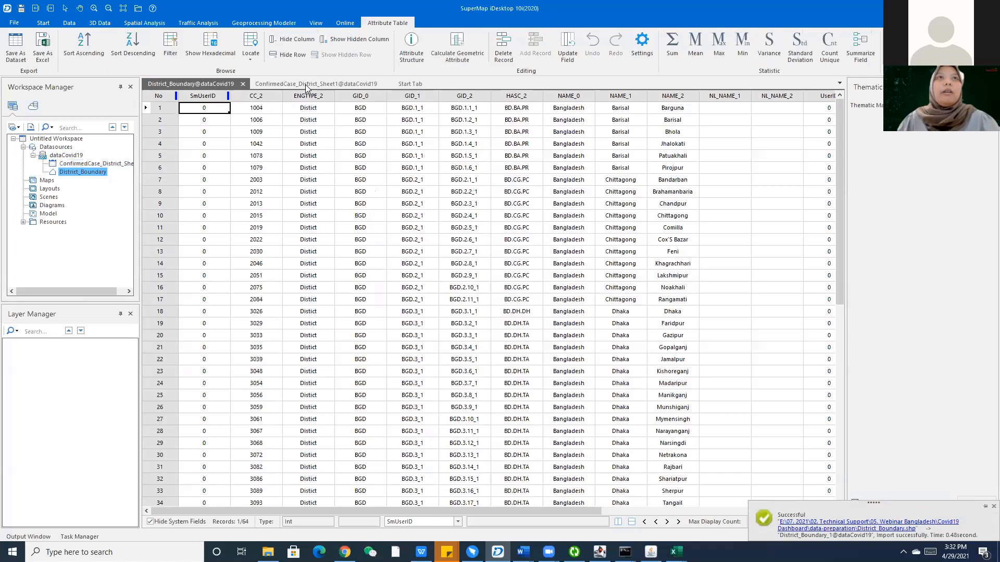
pyautogui.click(307, 85)
pyautogui.click(201, 85)
pyautogui.click(84, 177)
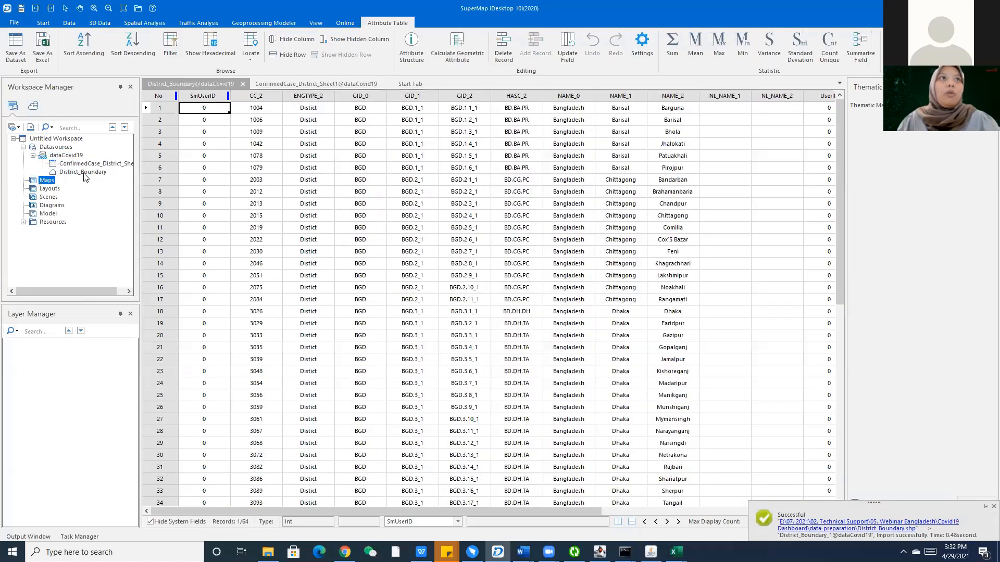
pyautogui.doubleClick(84, 173)
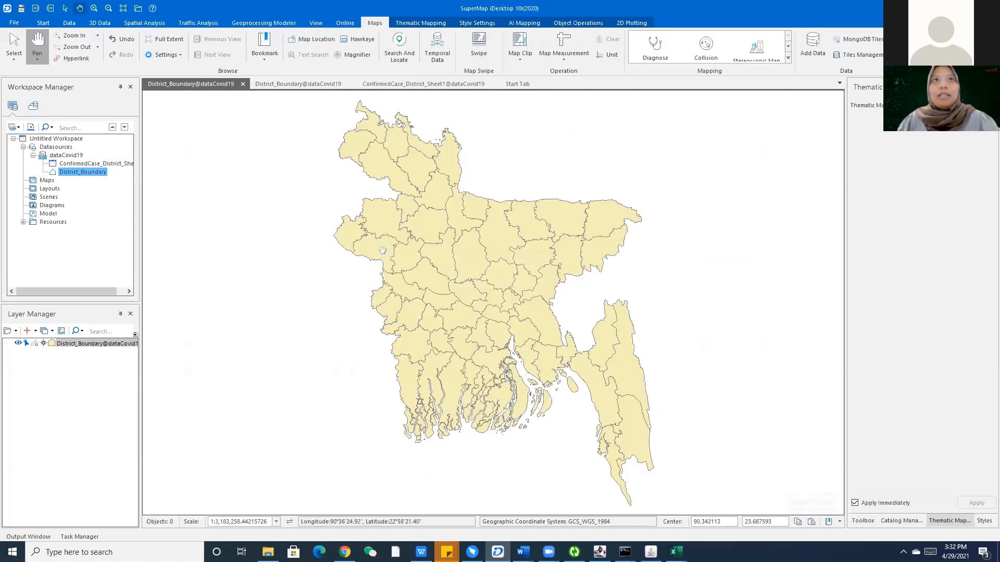
# Compare District_Boundary's NAME_2 column with the sheet's Division, District and Confirmed columns.
pyautogui.click(408, 84)
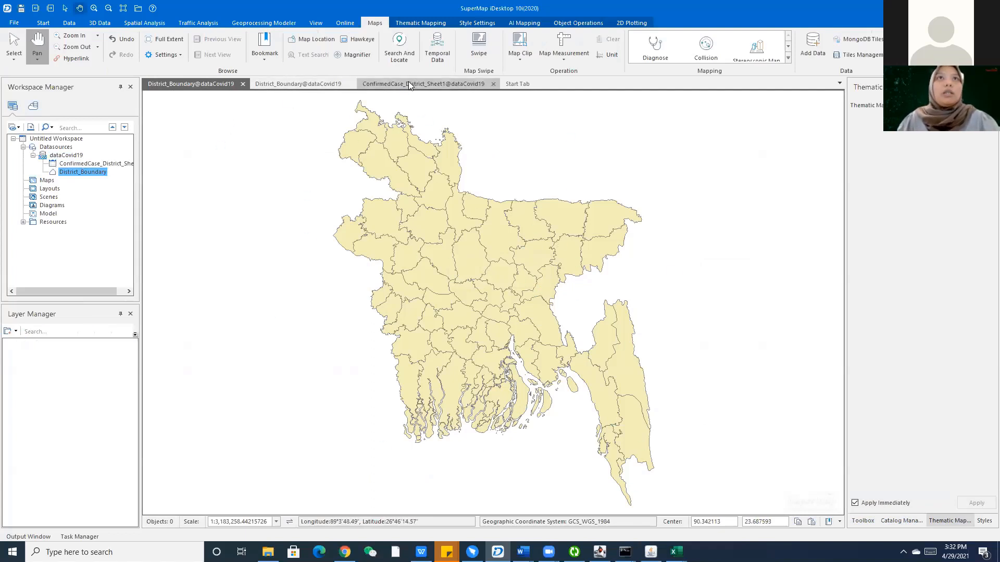
pyautogui.click(303, 84)
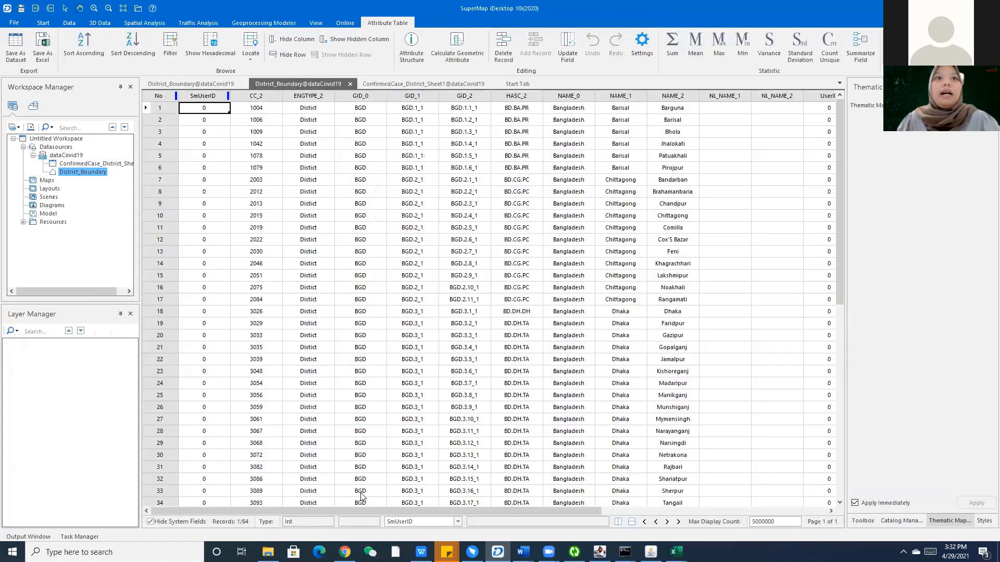
pyautogui.hscroll(3, 363, 495)
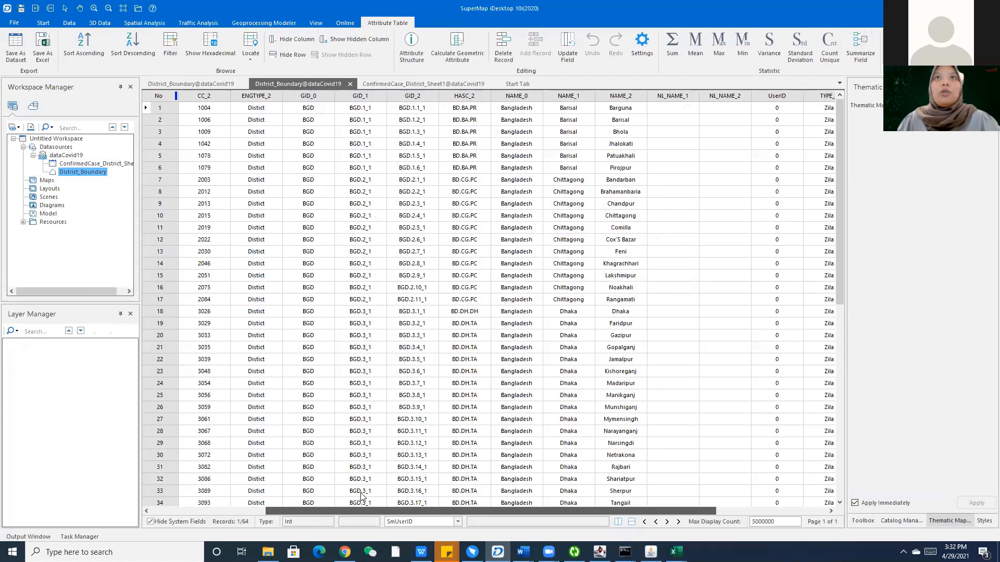
pyautogui.hscroll(1, 363, 495)
pyautogui.click(516, 96)
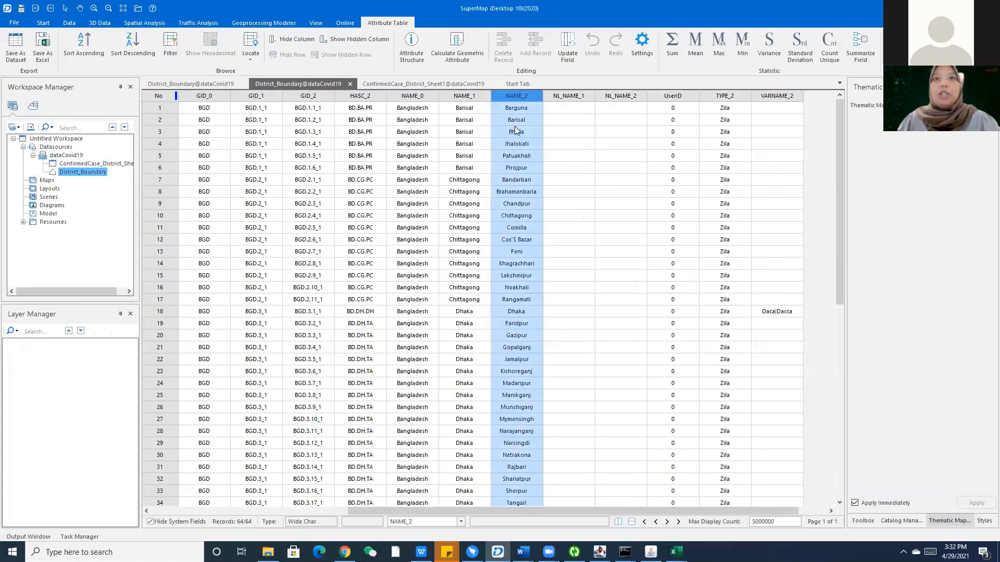
pyautogui.click(390, 83)
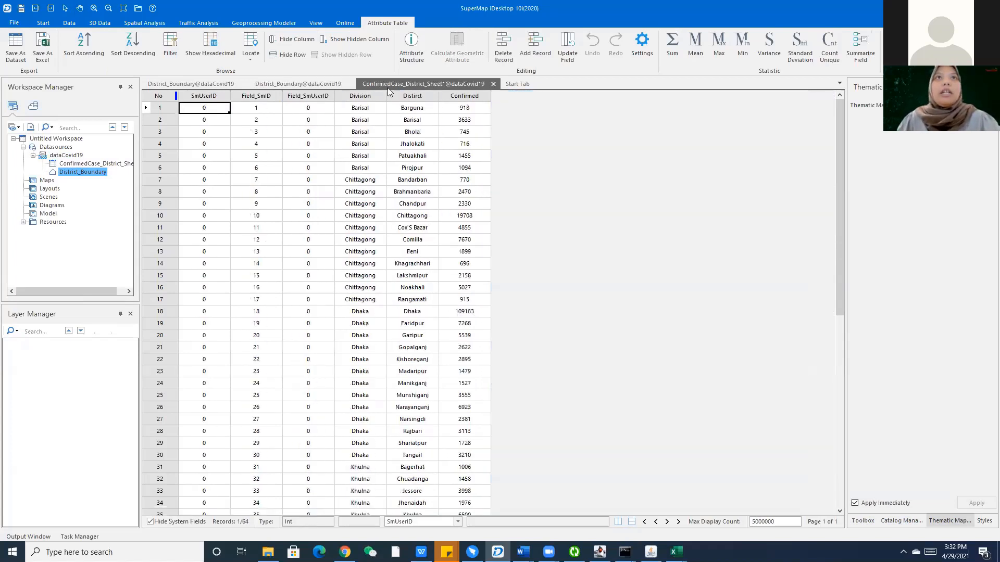
pyautogui.click(373, 96)
pyautogui.click(412, 97)
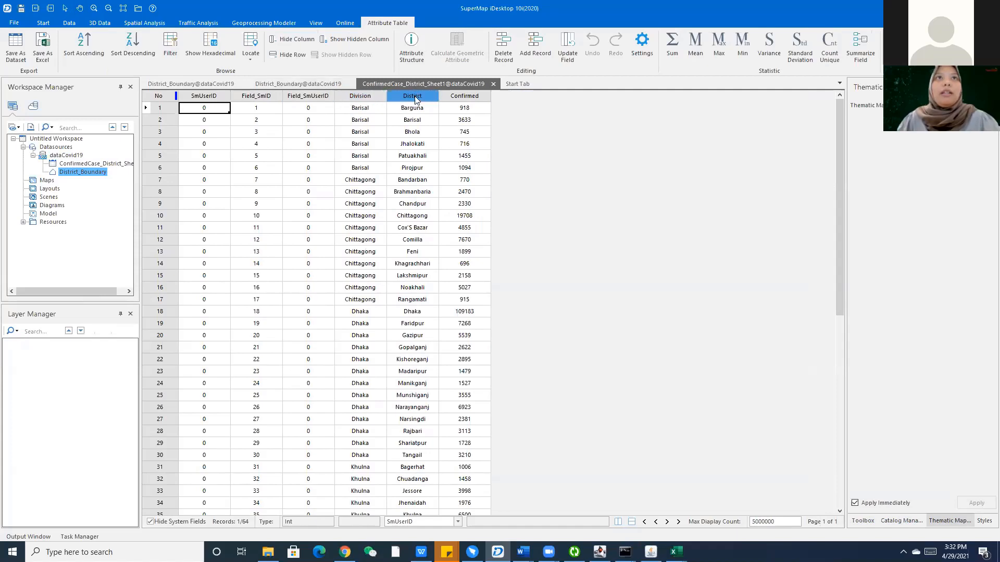
pyautogui.click(464, 97)
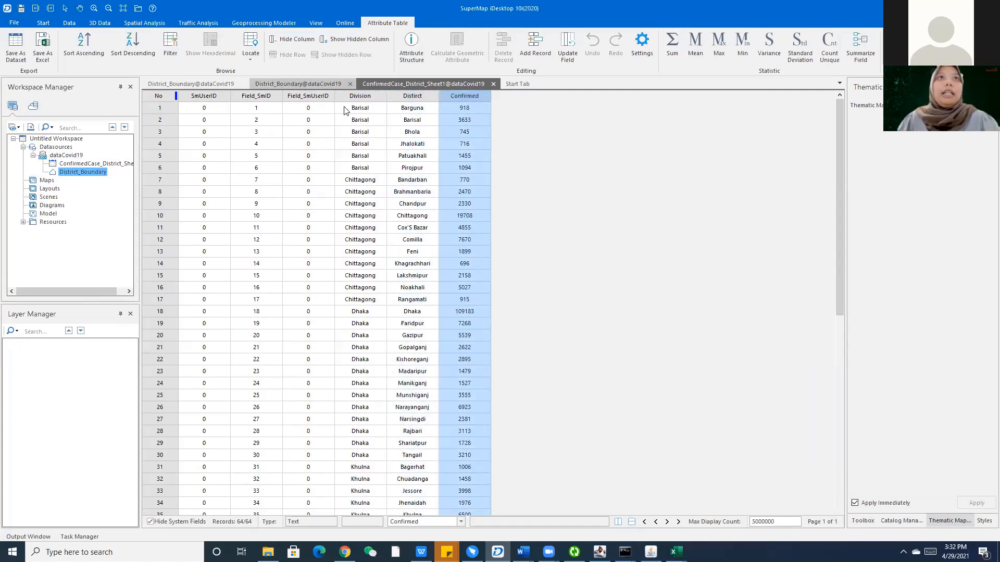
# Close both attribute tables and the District_Boundary map window.
pyautogui.click(298, 84)
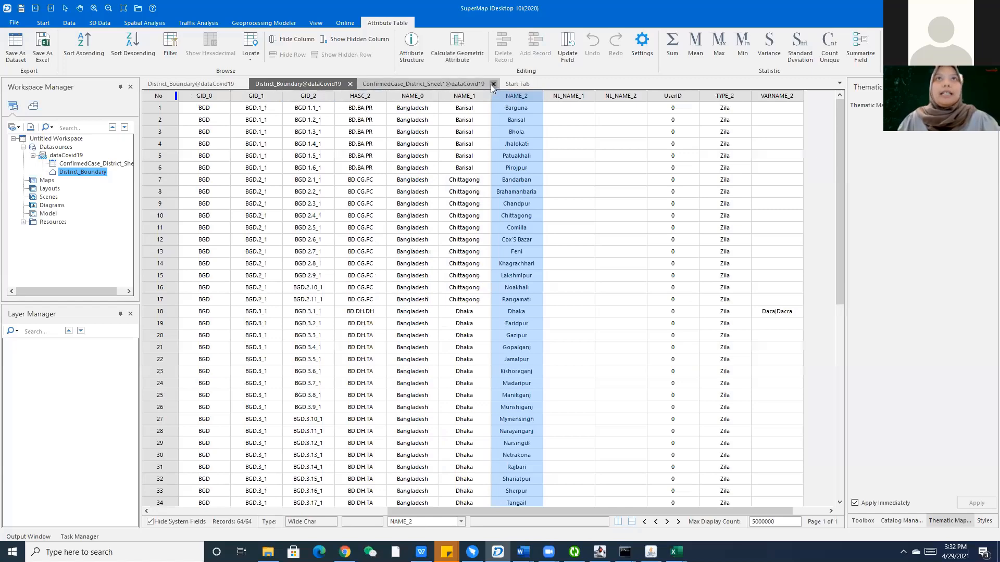
pyautogui.click(492, 84)
pyautogui.click(349, 84)
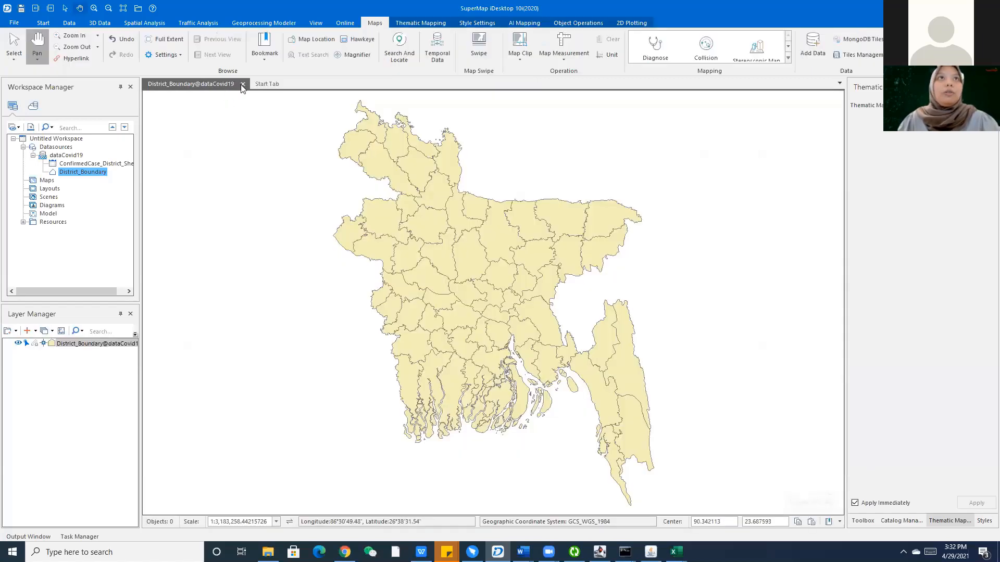
pyautogui.click(243, 84)
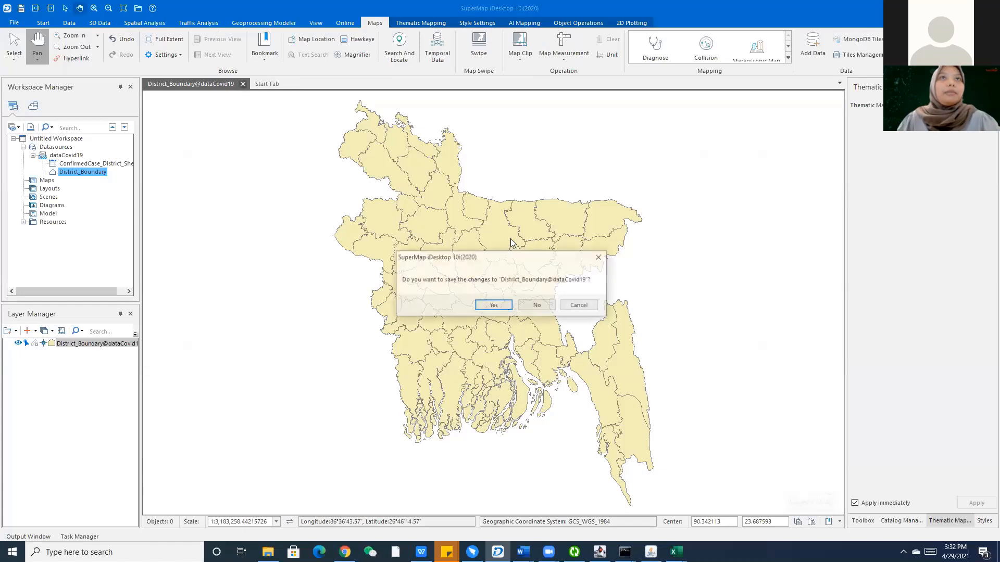
# Discard the map changes and confirm District_Boundary's NAME_2 field is Wide Char.
pyautogui.click(536, 305)
pyautogui.rightClick(69, 173)
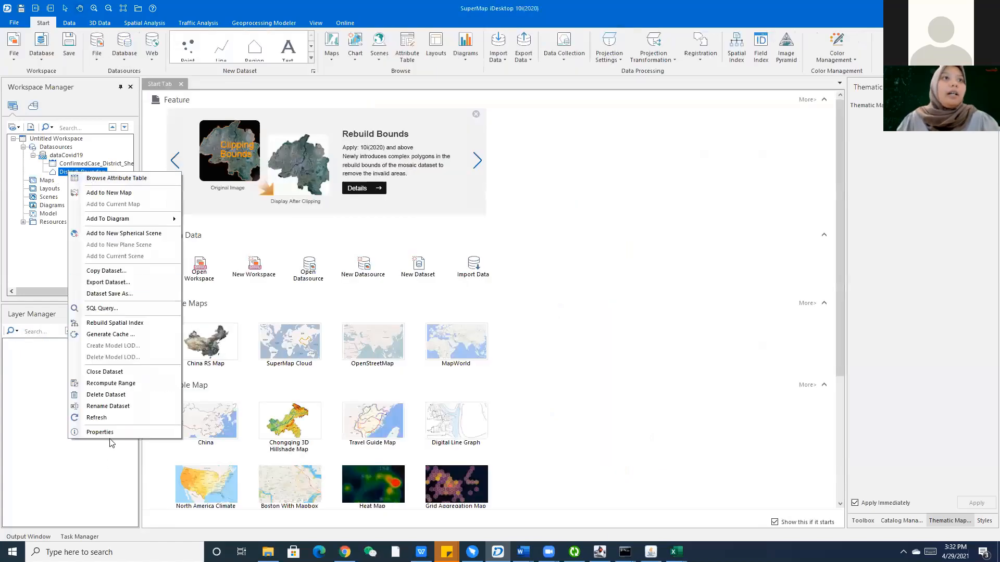
pyautogui.click(110, 433)
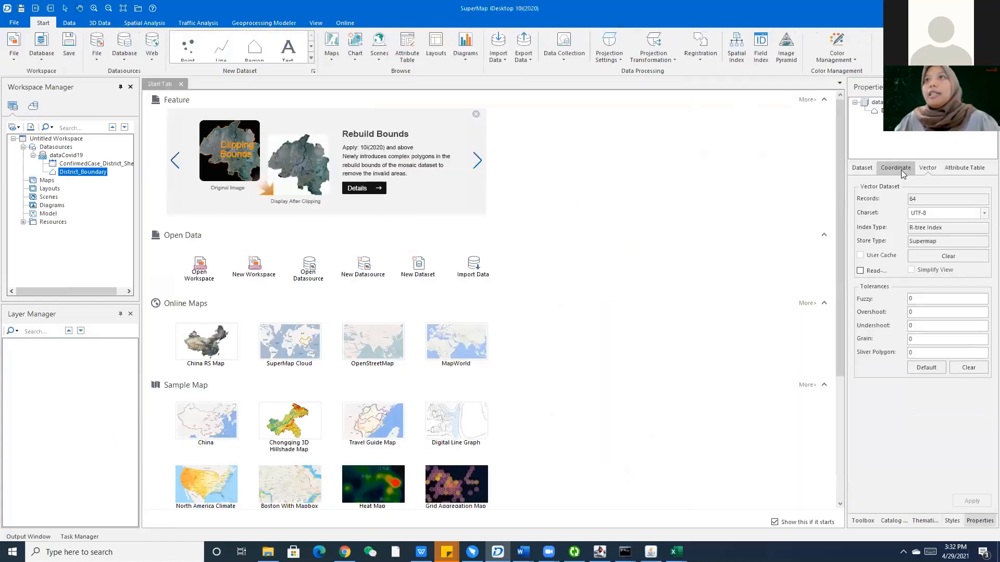
pyautogui.click(956, 169)
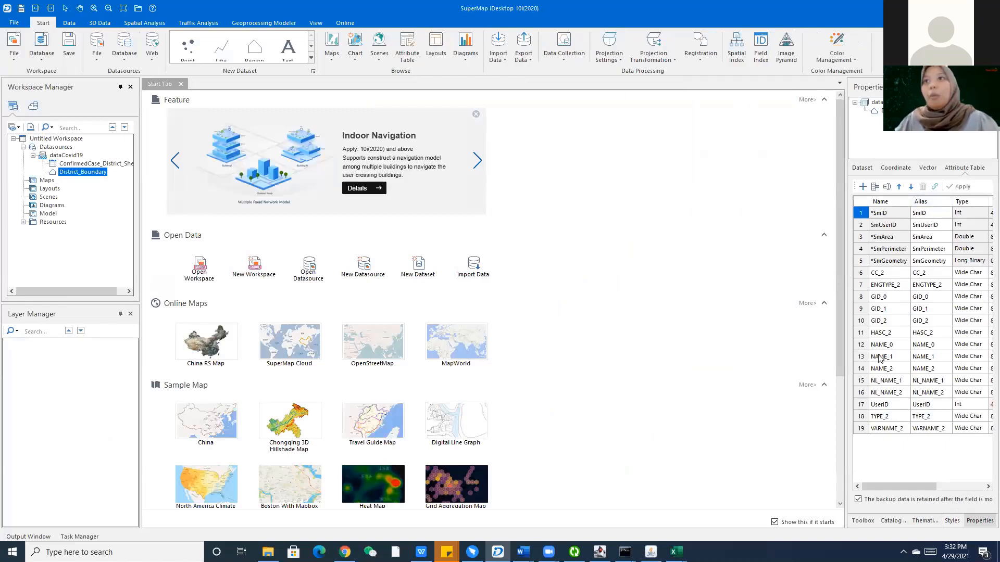
pyautogui.click(896, 357)
pyautogui.click(895, 369)
pyautogui.click(972, 371)
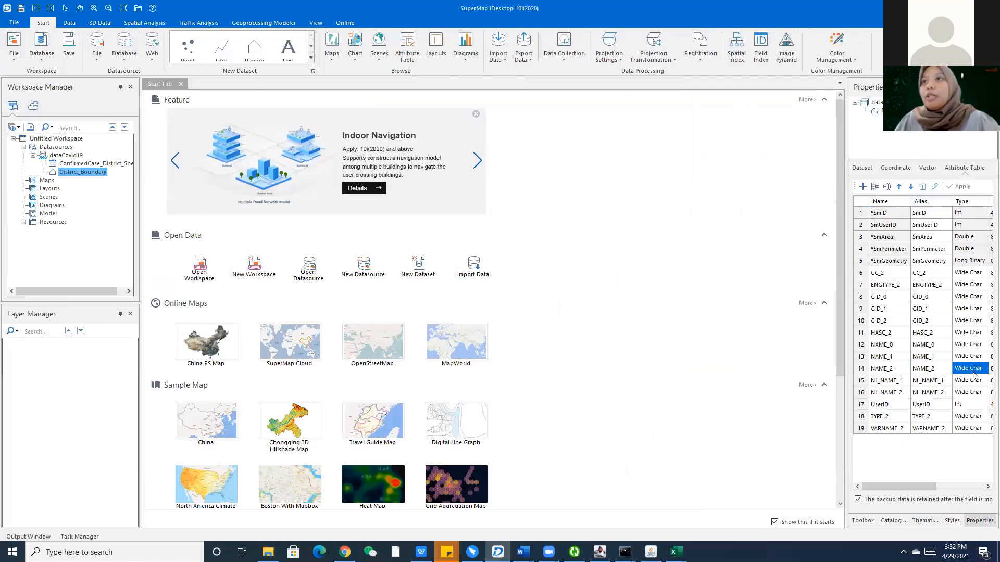
# Change ConfirmedCase_District_Sheet1's District field type to Wide Char and apply it.
pyautogui.click(87, 165)
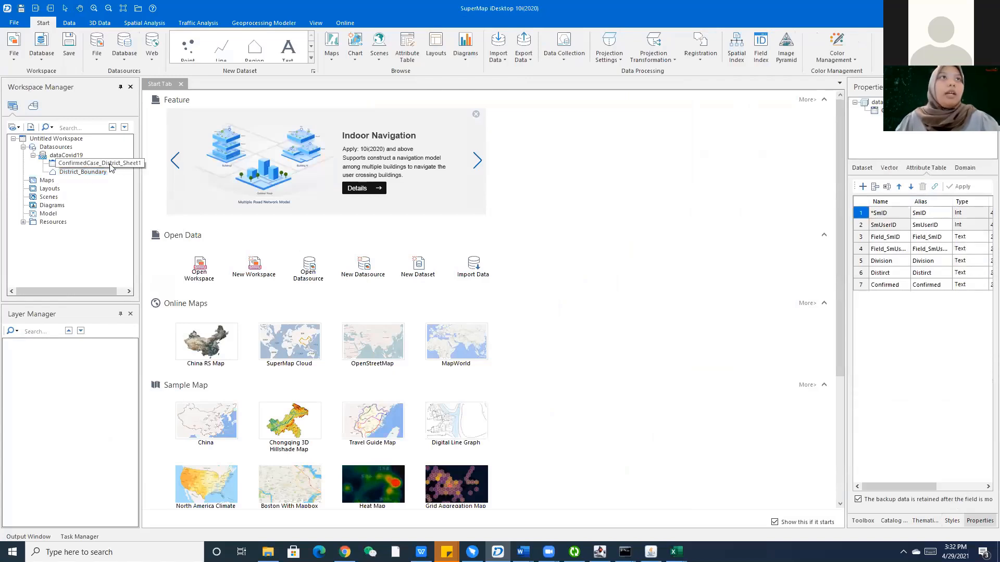
pyautogui.rightClick(121, 165)
pyautogui.click(156, 316)
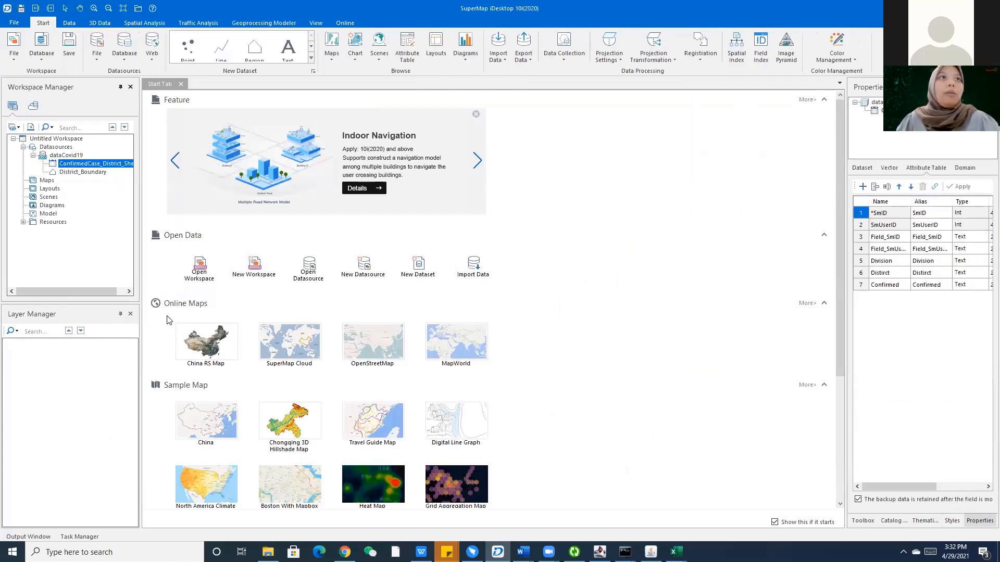
pyautogui.click(973, 273)
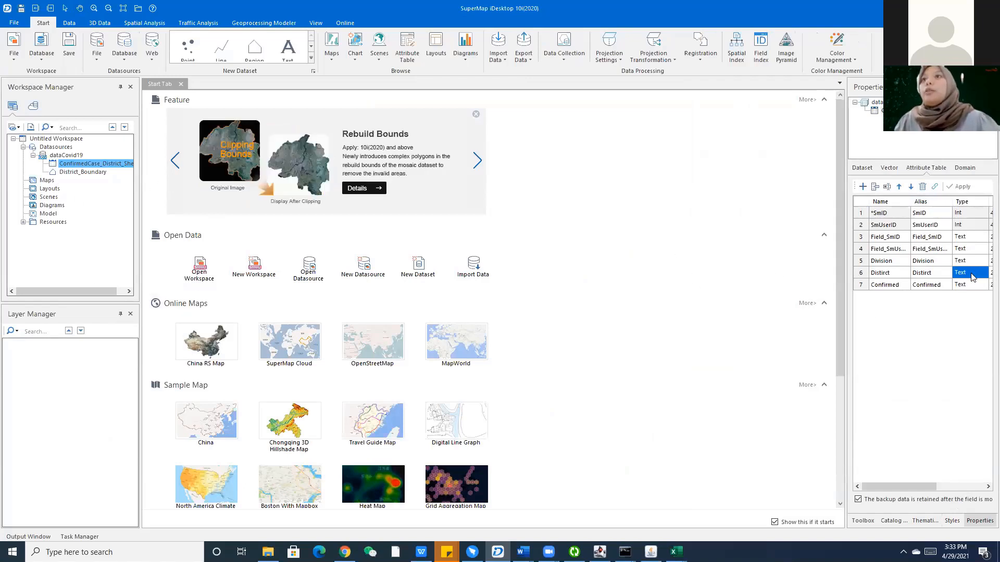
pyautogui.click(972, 276)
pyautogui.click(983, 272)
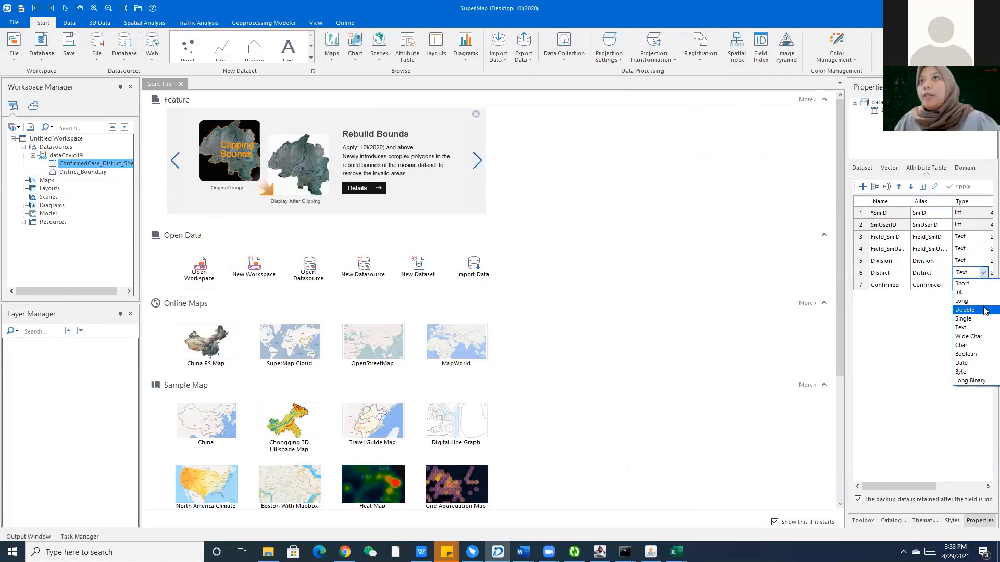
pyautogui.click(981, 337)
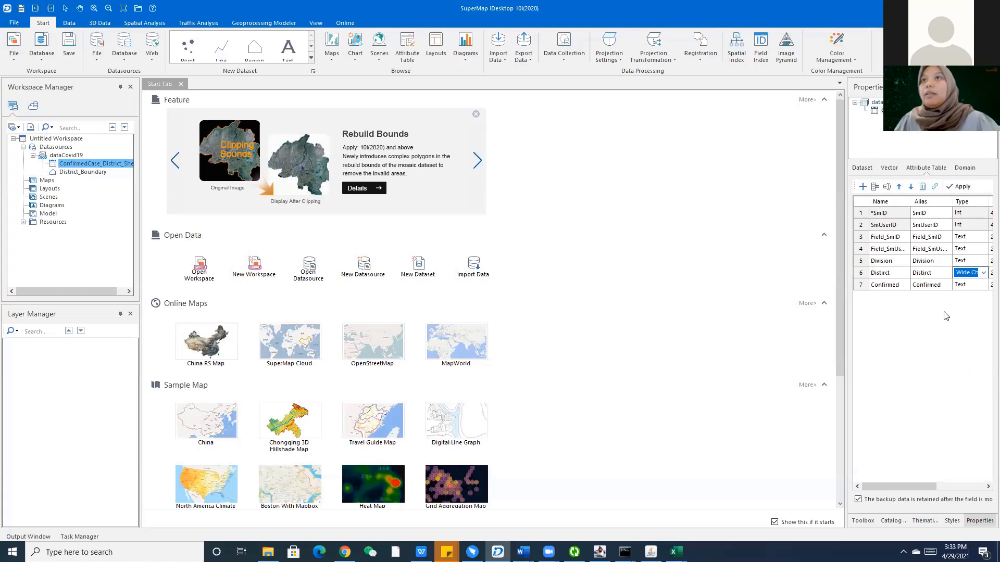
pyautogui.click(958, 187)
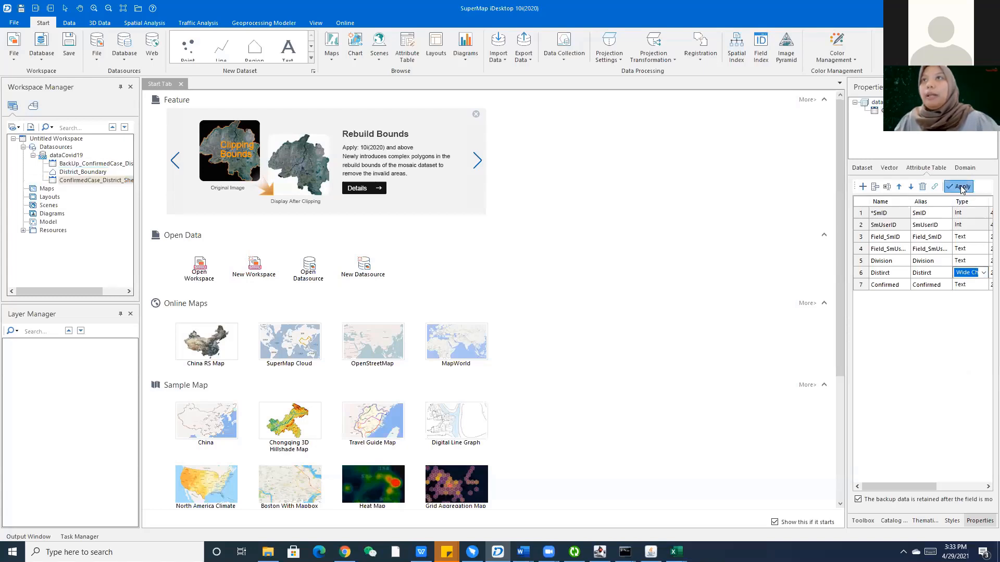
# Check the new backup dataset and compare the updated fields with District_Boundary.
pyautogui.click(78, 164)
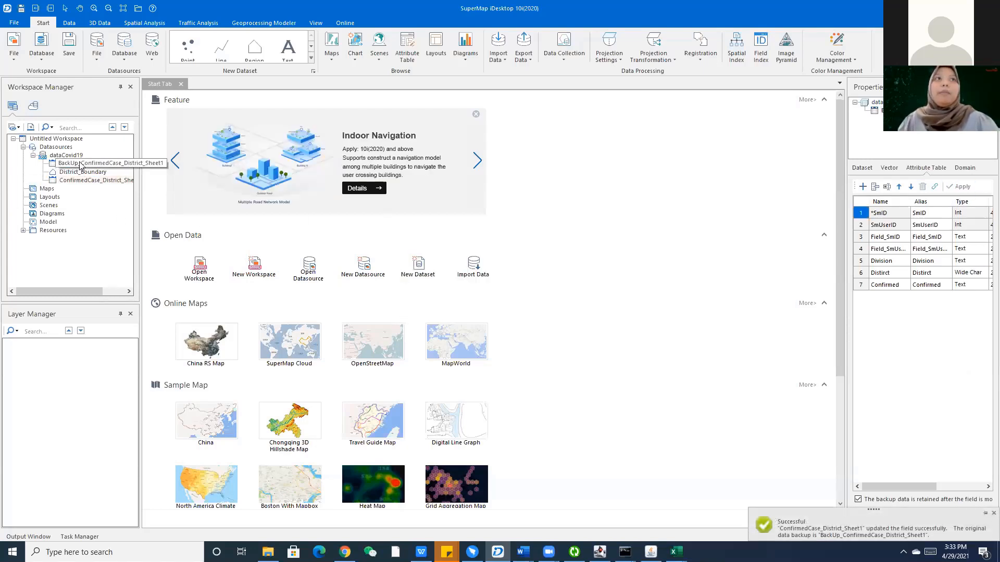
pyautogui.click(102, 182)
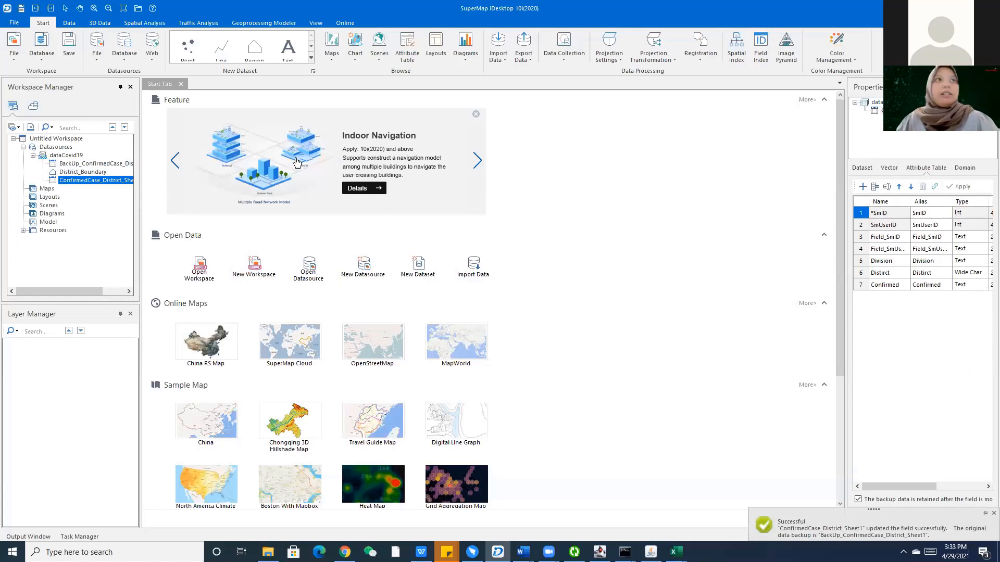
pyautogui.click(83, 173)
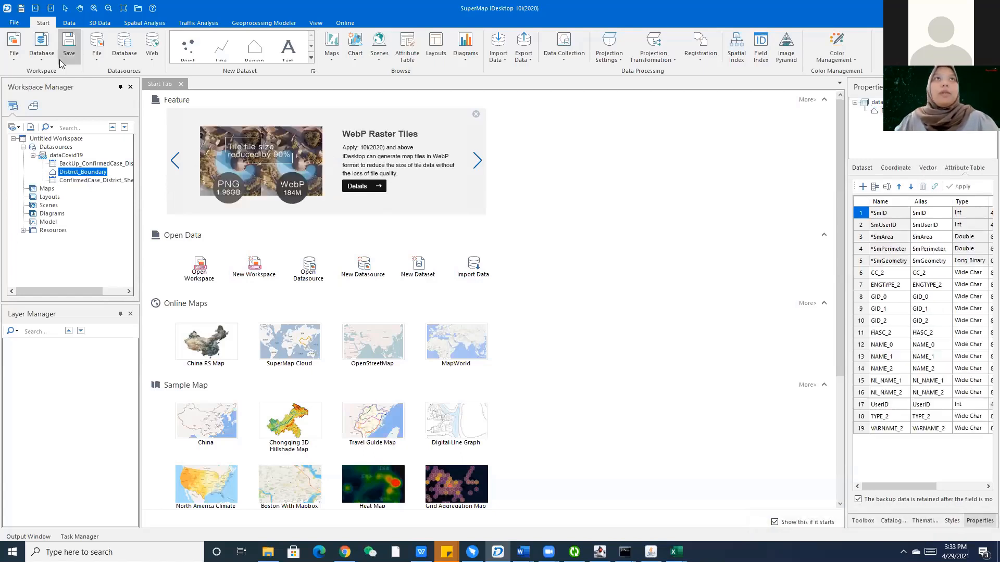
# Start Append Column with District_Boundary as the target, joined on NAME_2.
pyautogui.click(69, 23)
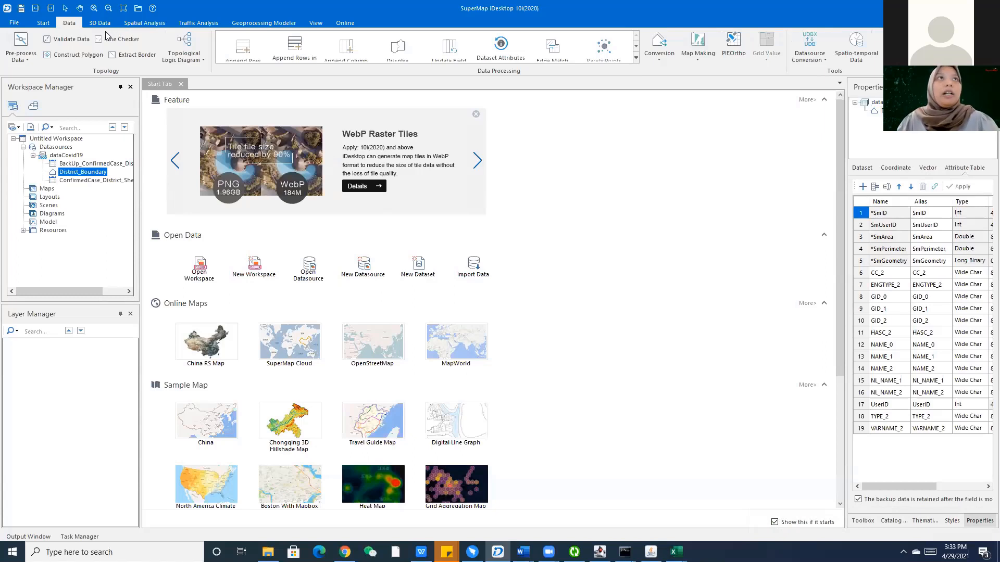
pyautogui.click(350, 61)
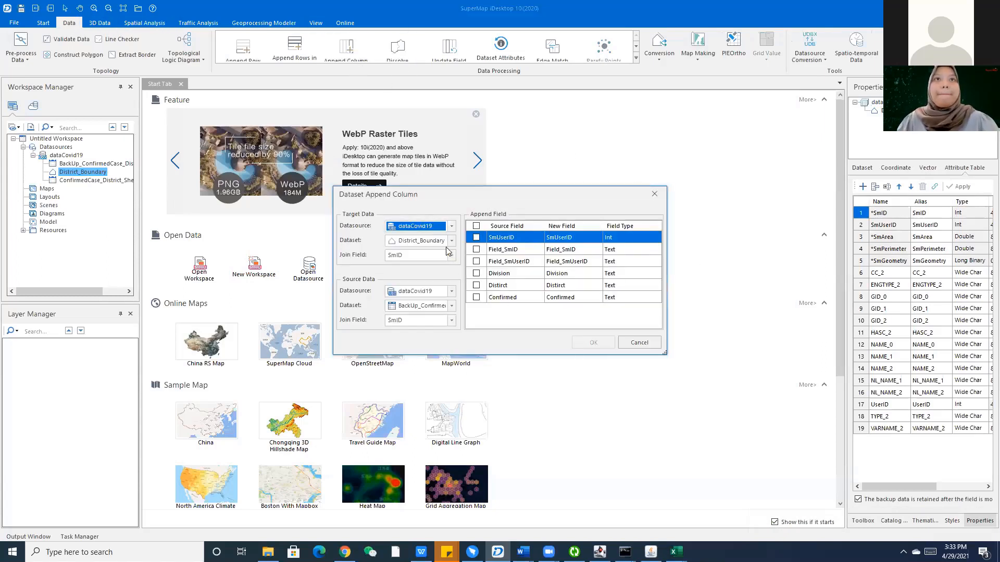
pyautogui.click(451, 241)
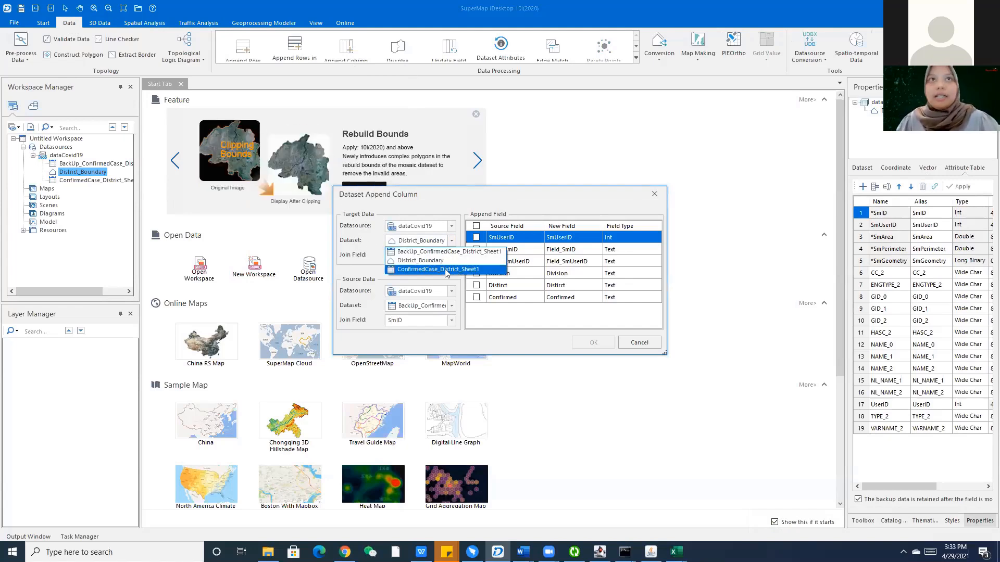
pyautogui.click(420, 260)
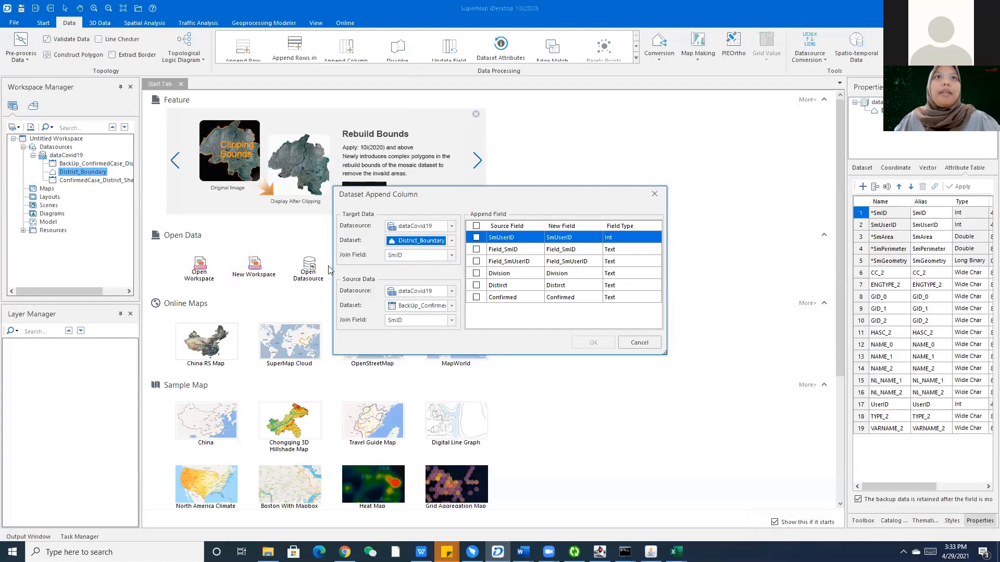
pyautogui.click(415, 255)
pyautogui.click(418, 374)
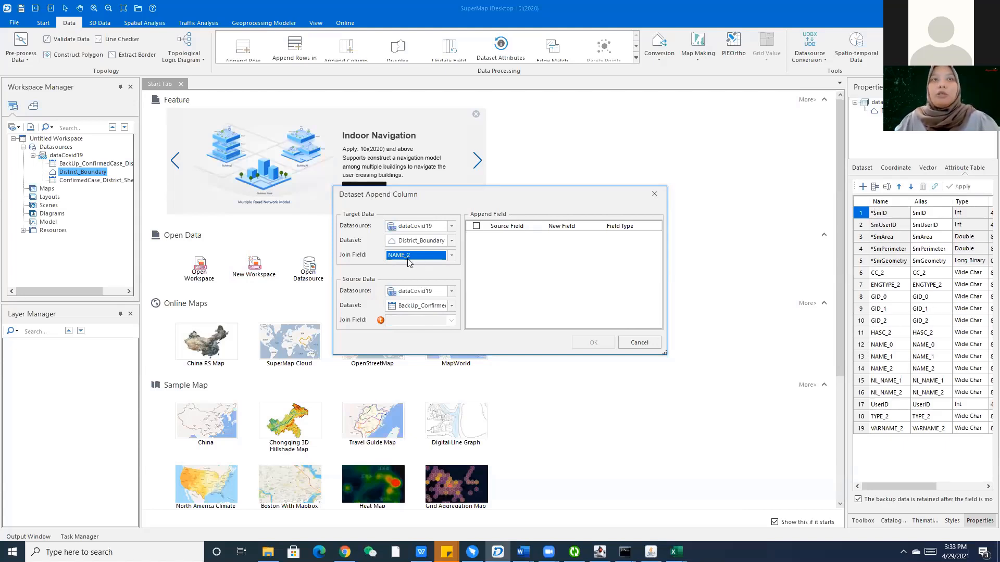
# Take only the Confirmed field from ConfirmedCase_District_Sheet1 and run the append.
pyautogui.moveTo(380, 323)
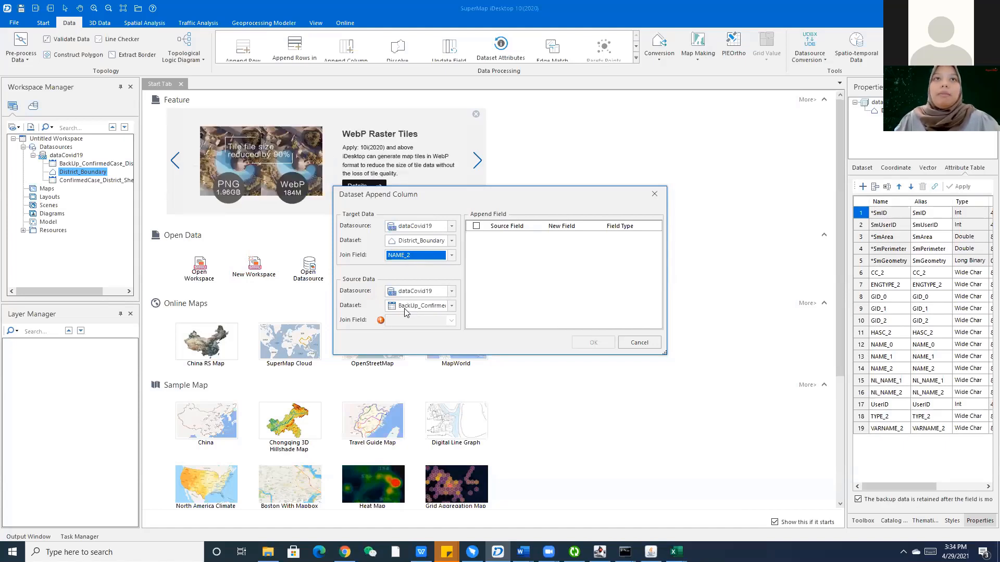
pyautogui.click(433, 310)
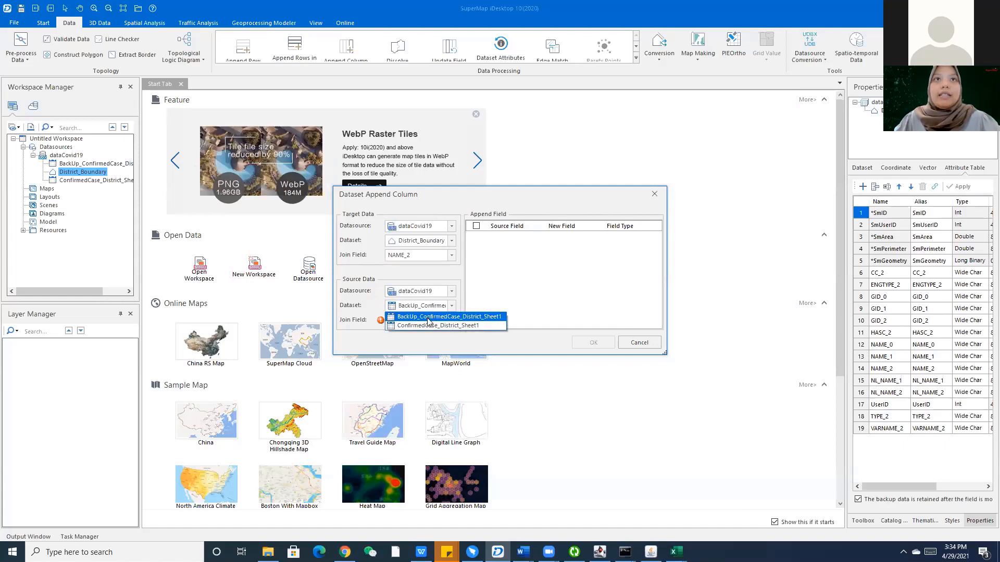
pyautogui.click(401, 326)
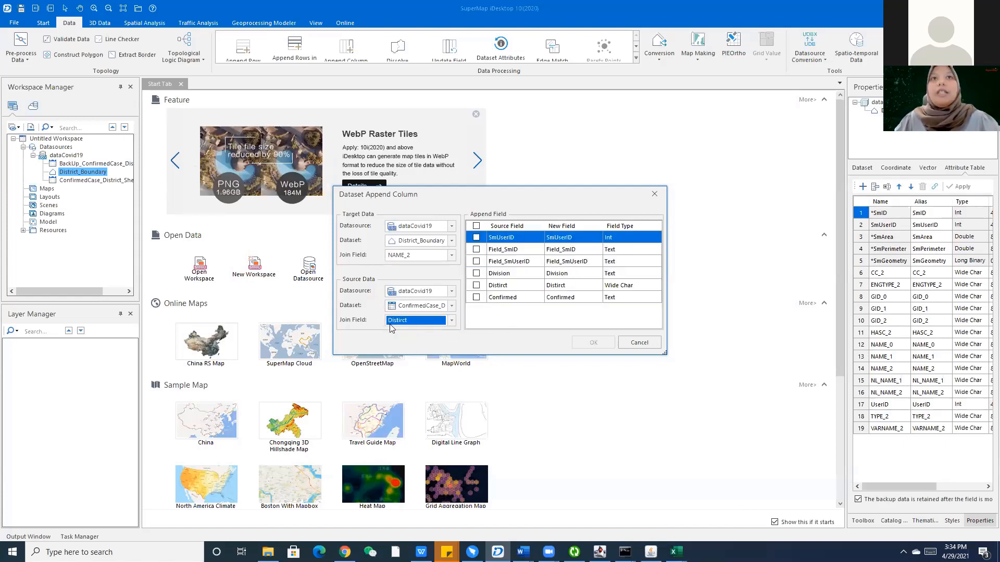
pyautogui.click(476, 297)
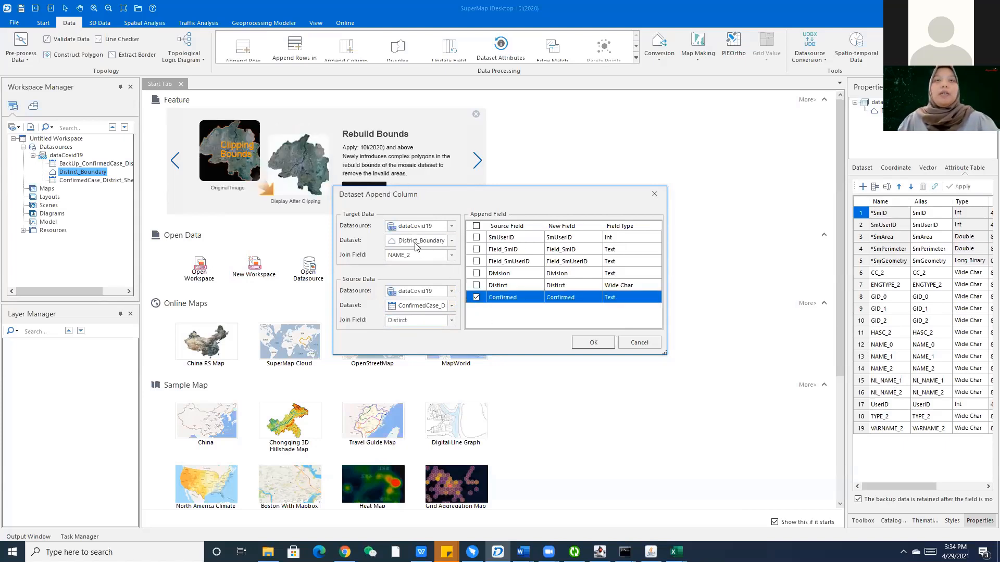
pyautogui.click(582, 346)
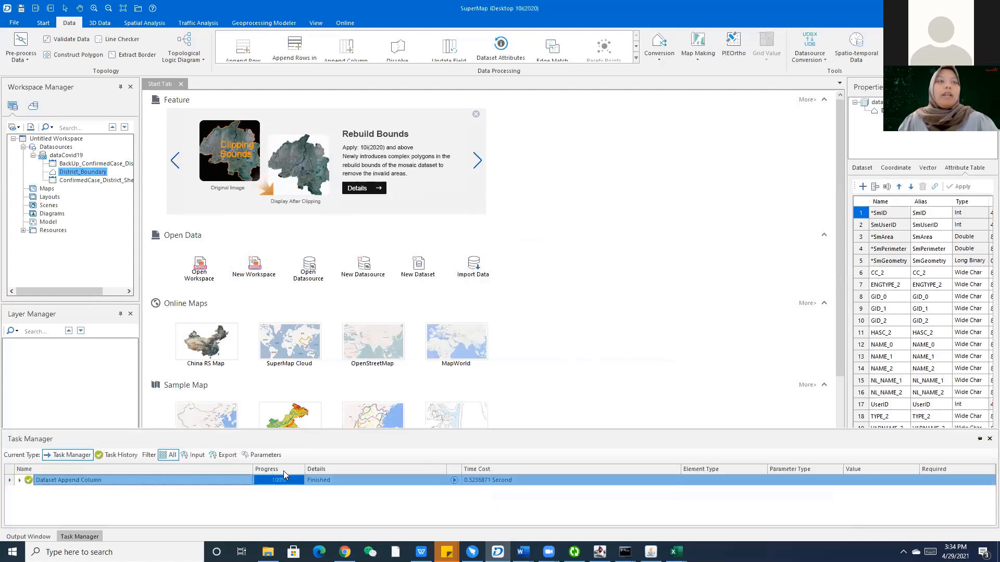
# Open District_Boundary's attribute table and find row 8's empty Confirmed value.
pyautogui.rightClick(96, 172)
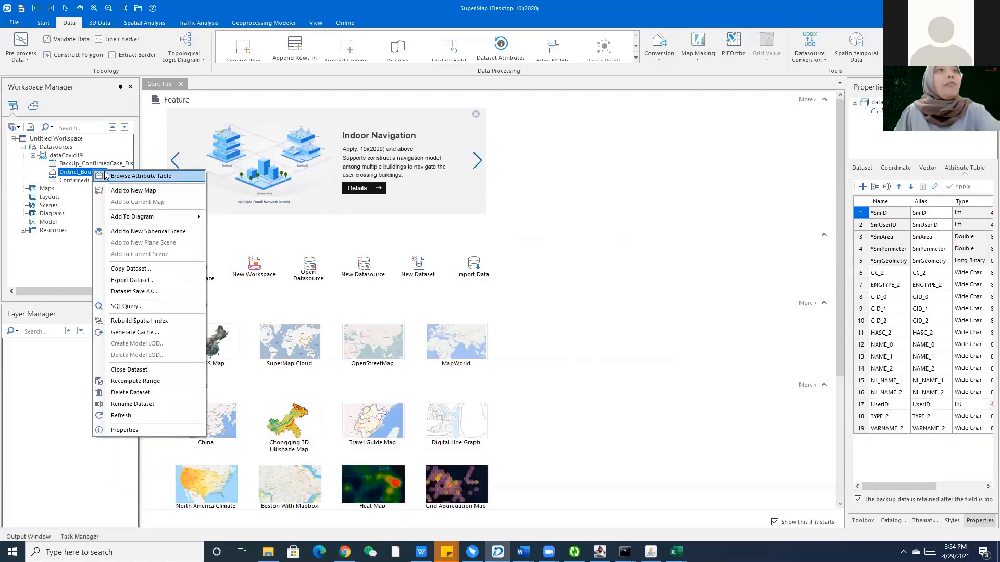
pyautogui.click(140, 176)
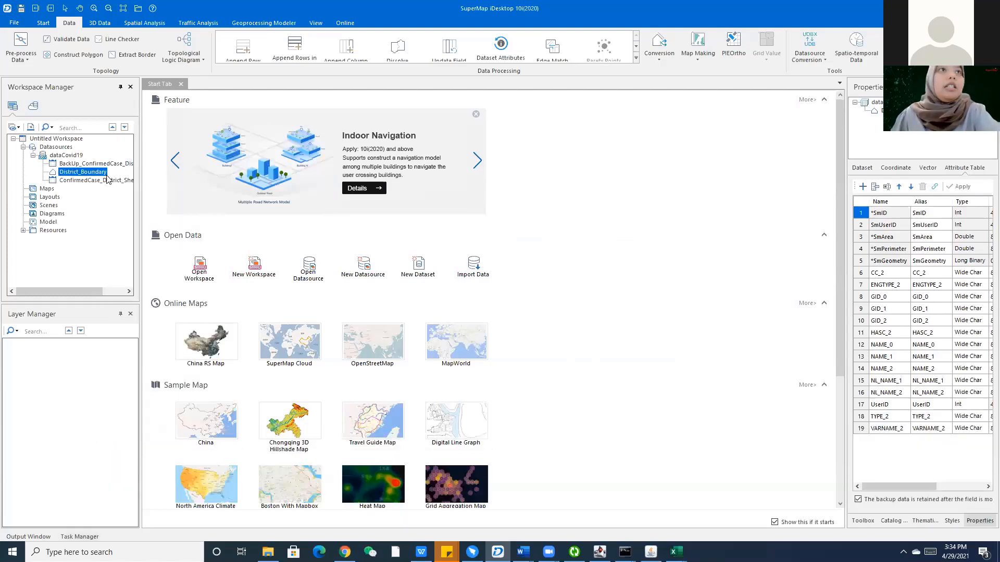
pyautogui.hscroll(5, 305, 508)
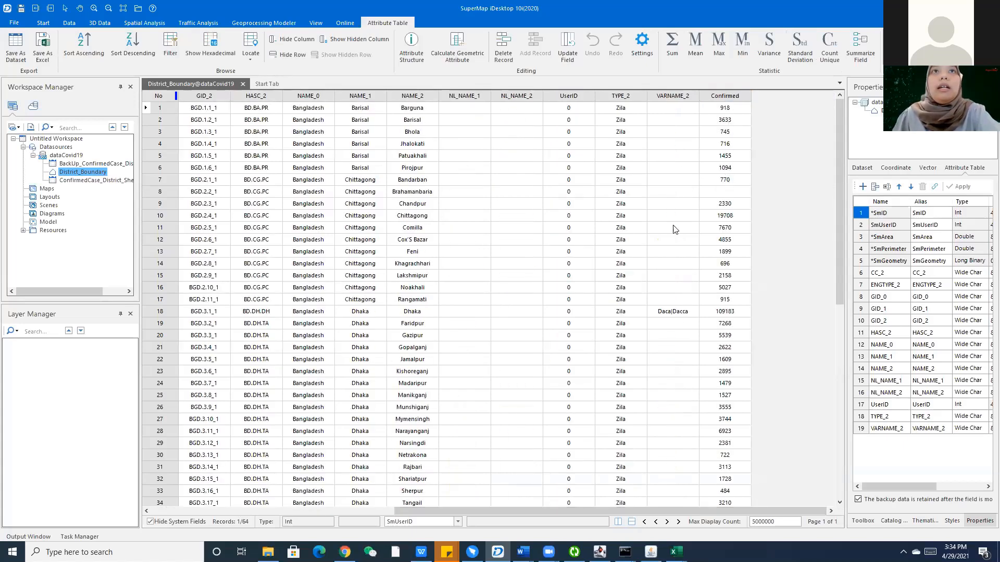
pyautogui.click(725, 193)
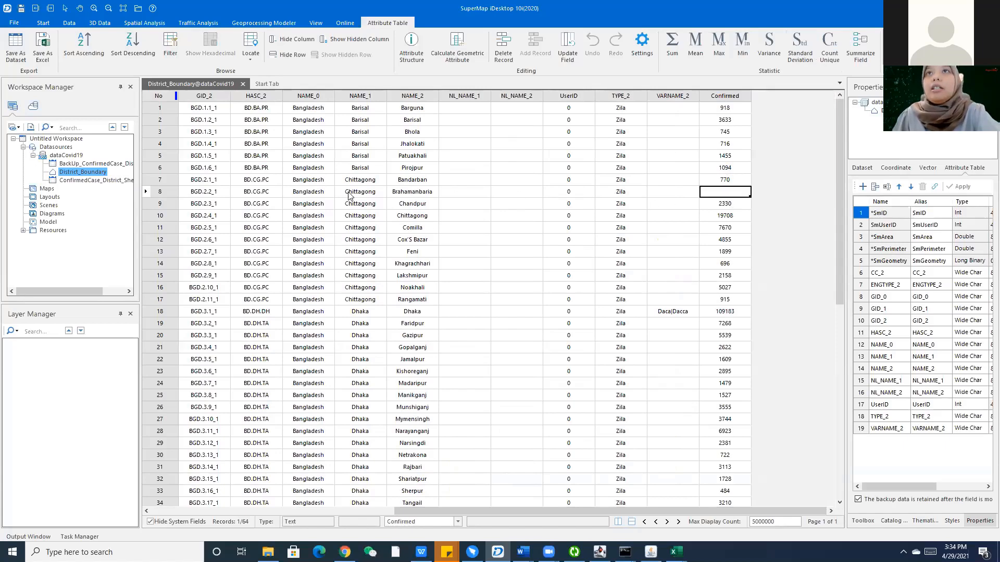
pyautogui.scroll(-1, 729, 194)
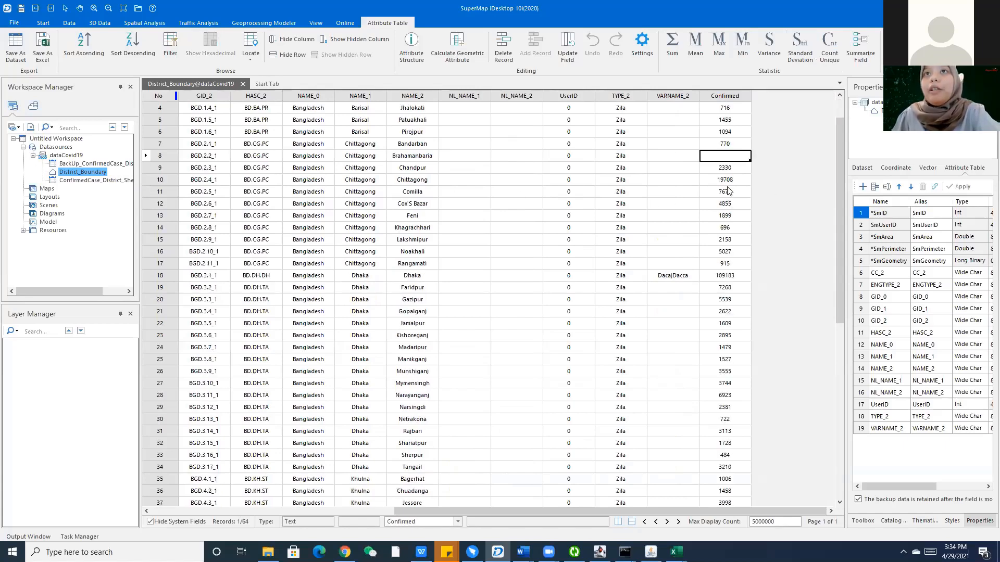
pyautogui.scroll(-9, 728, 191)
pyautogui.scroll(7, 724, 198)
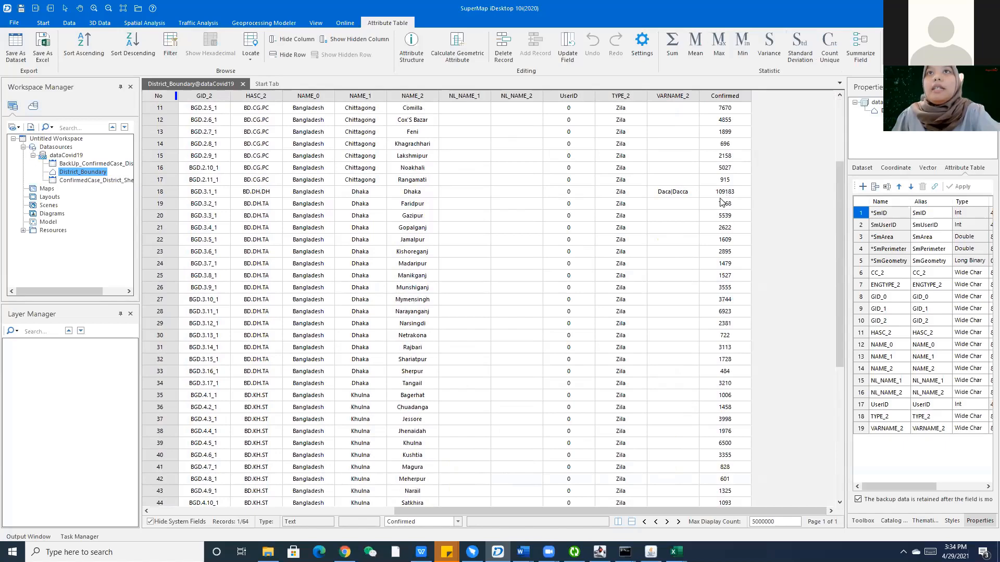
pyautogui.scroll(4, 400, 195)
pyautogui.click(404, 193)
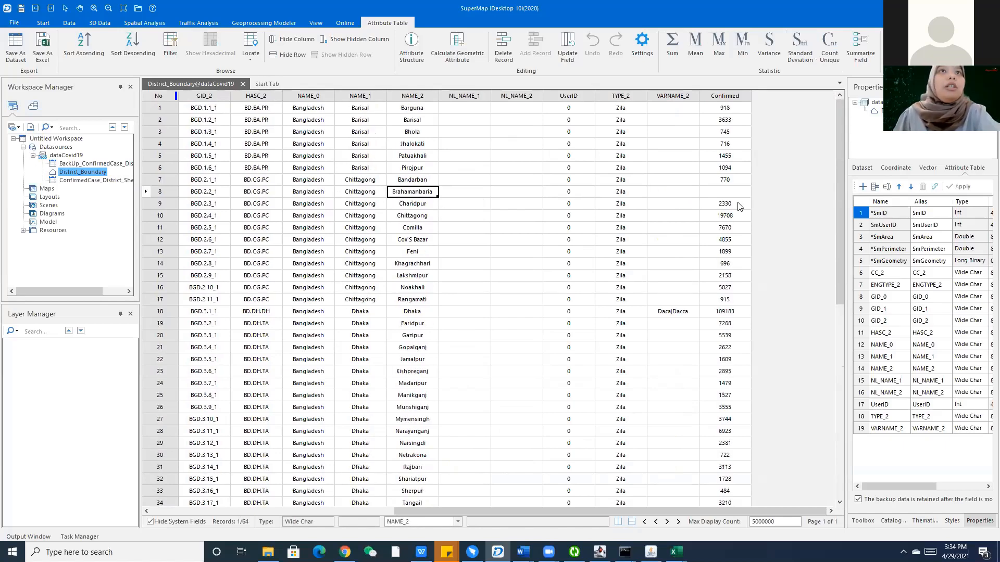
# Look up Brahmanbaria's confirmed count, 2470, in the confirmed-case sheet's table.
pyautogui.rightClick(89, 181)
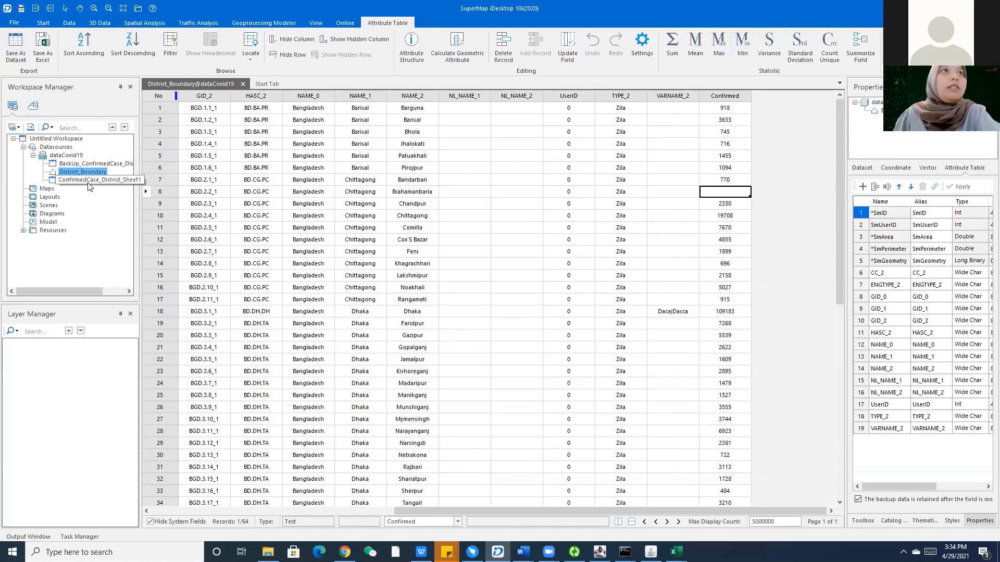
pyautogui.click(118, 190)
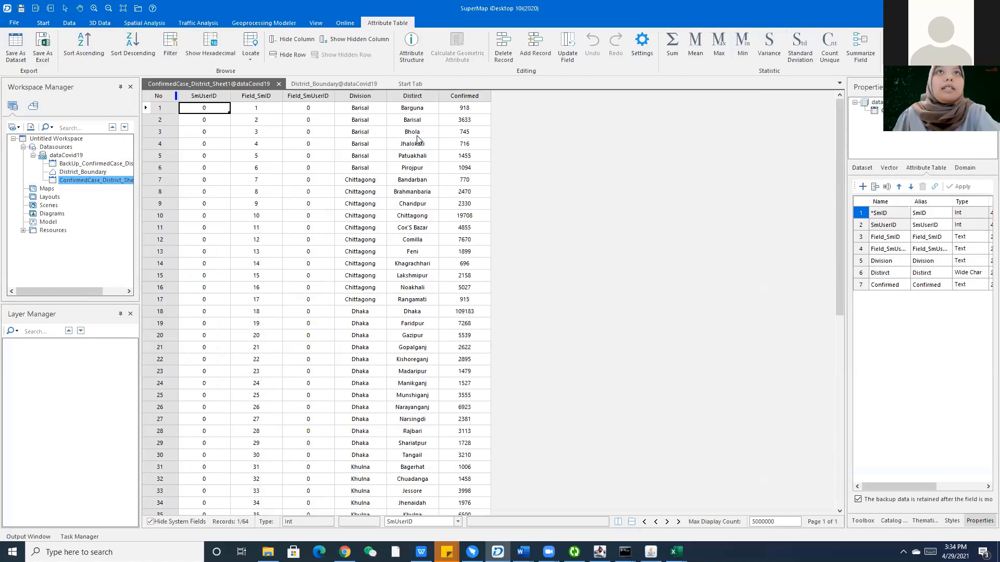
pyautogui.click(415, 195)
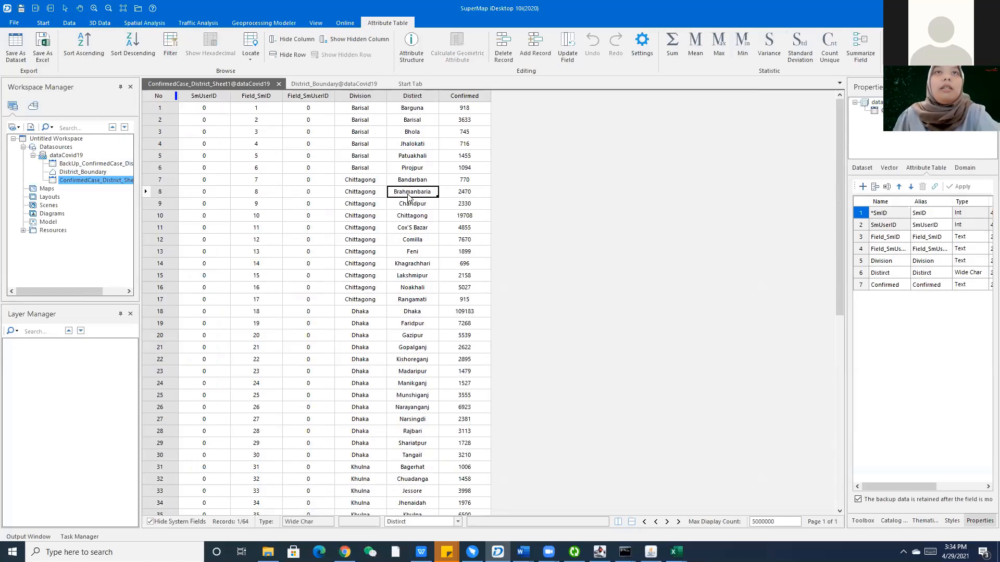
pyautogui.click(332, 83)
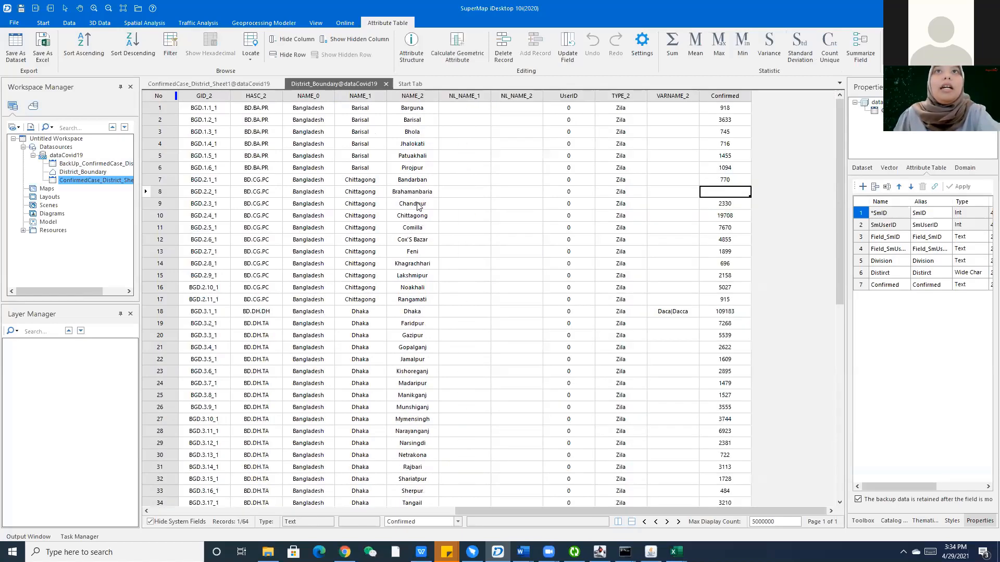
pyautogui.click(239, 83)
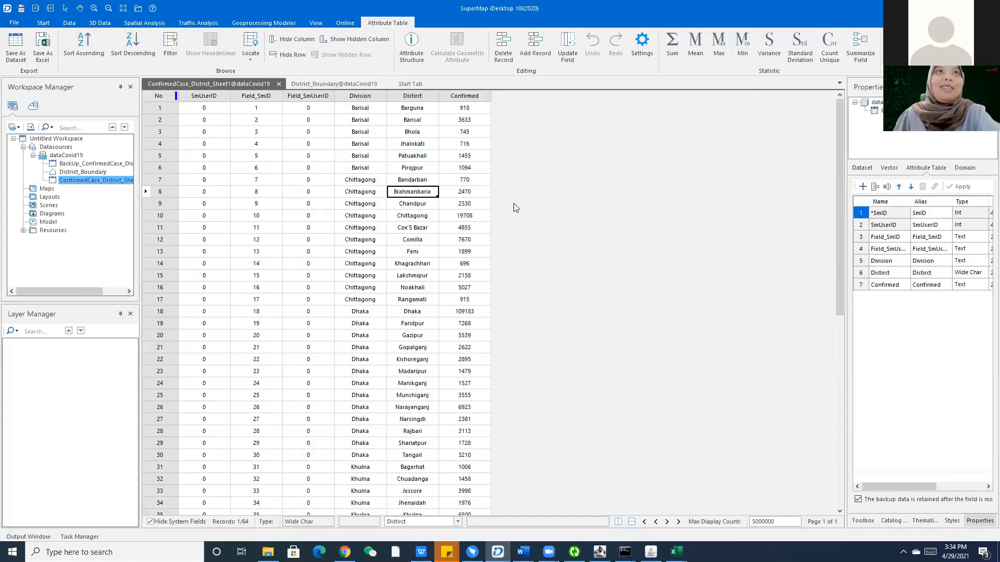
pyautogui.click(477, 192)
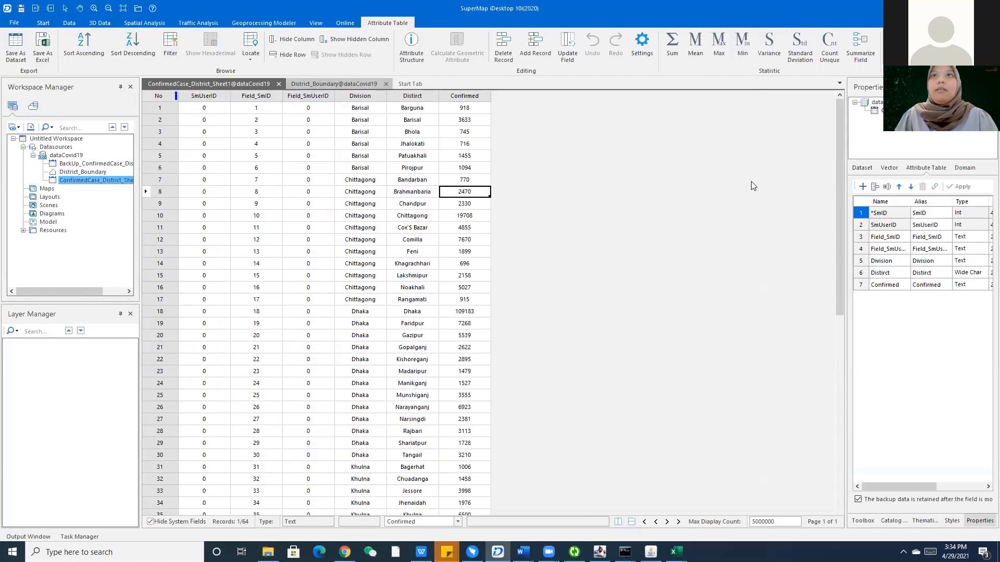
# Enter 2470 in row 8's Confirmed cell of District_Boundary.
pyautogui.click(717, 192)
pyautogui.write('24')
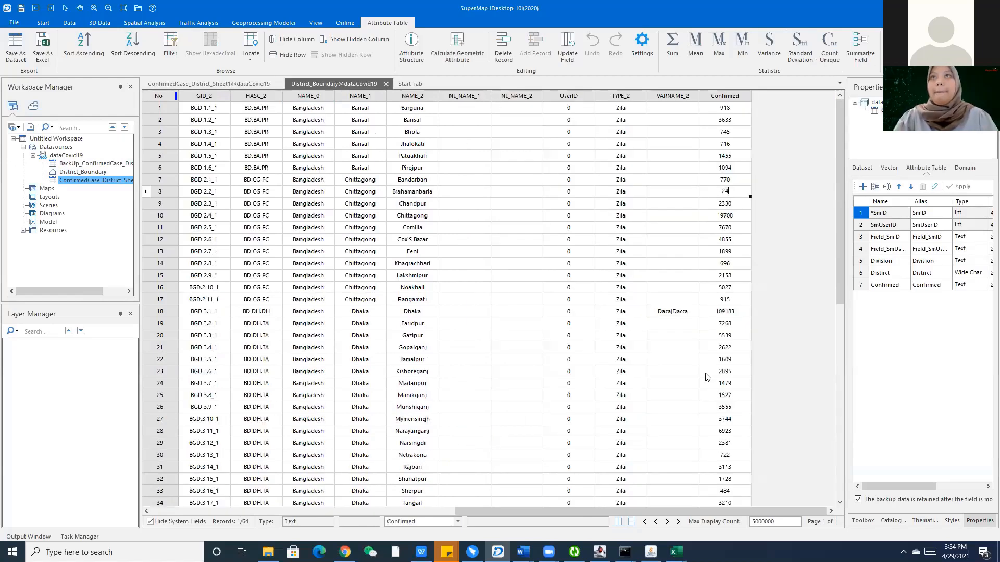
pyautogui.press('Return')
pyautogui.scroll(-10, 706, 376)
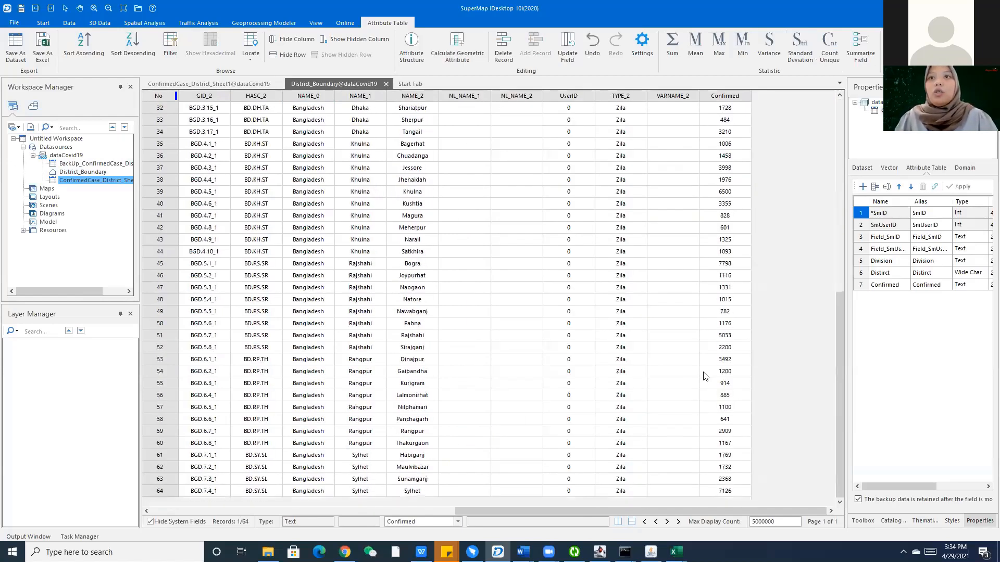
pyautogui.scroll(10, 702, 375)
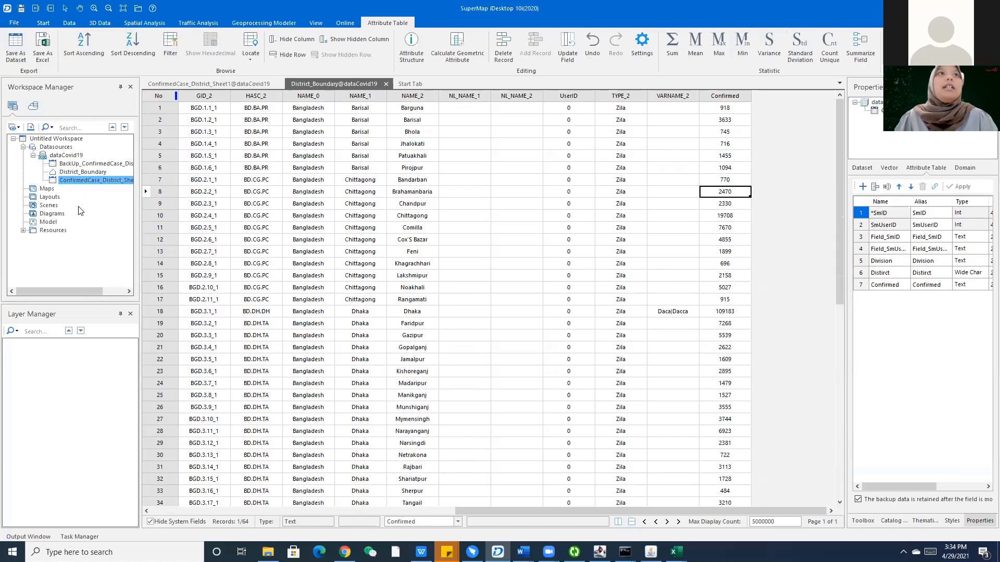
pyautogui.click(83, 172)
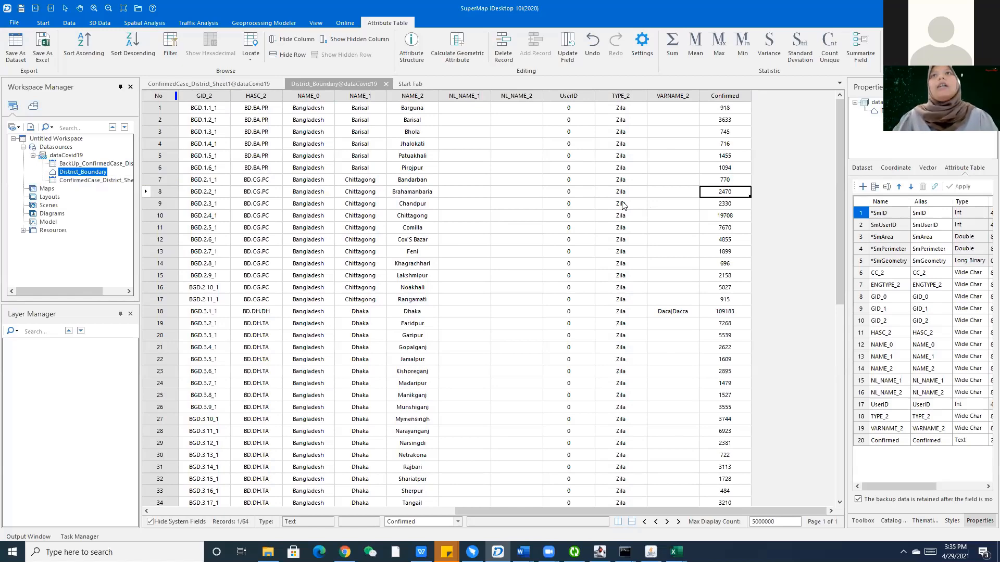
# Set up an ArcGIS shapefile export of District_Boundary to the data-preparation folder.
pyautogui.rightClick(102, 174)
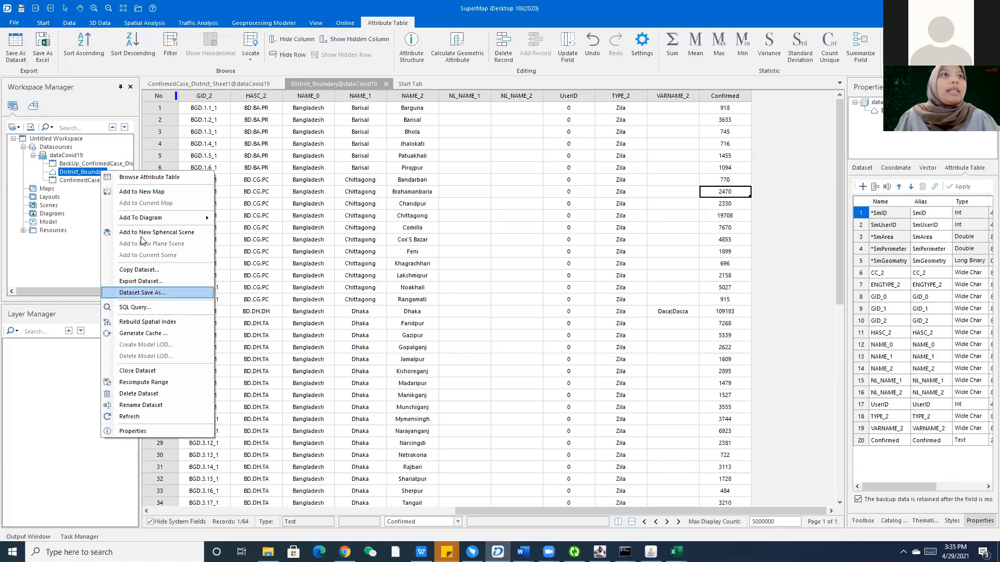
pyautogui.click(141, 281)
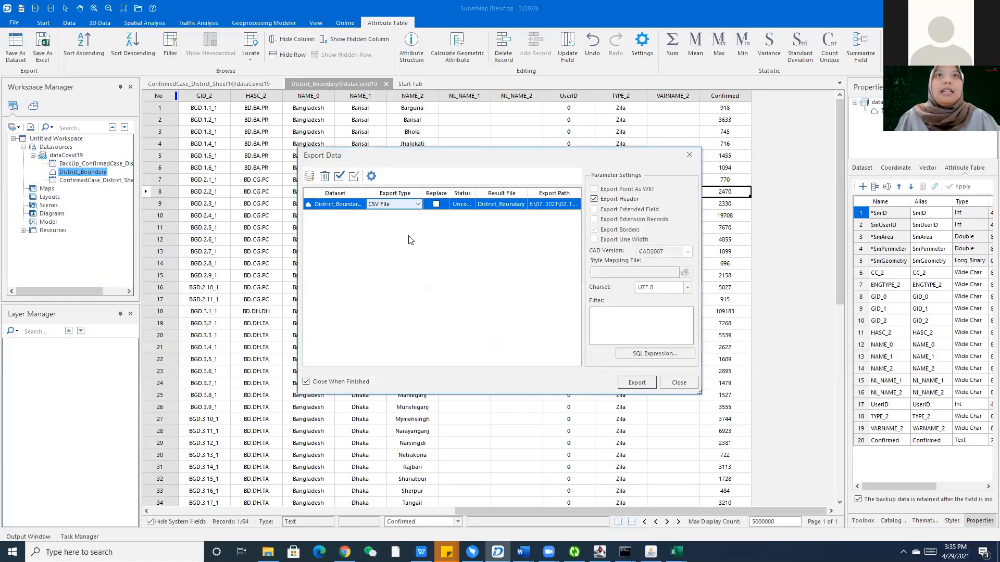
pyautogui.click(418, 205)
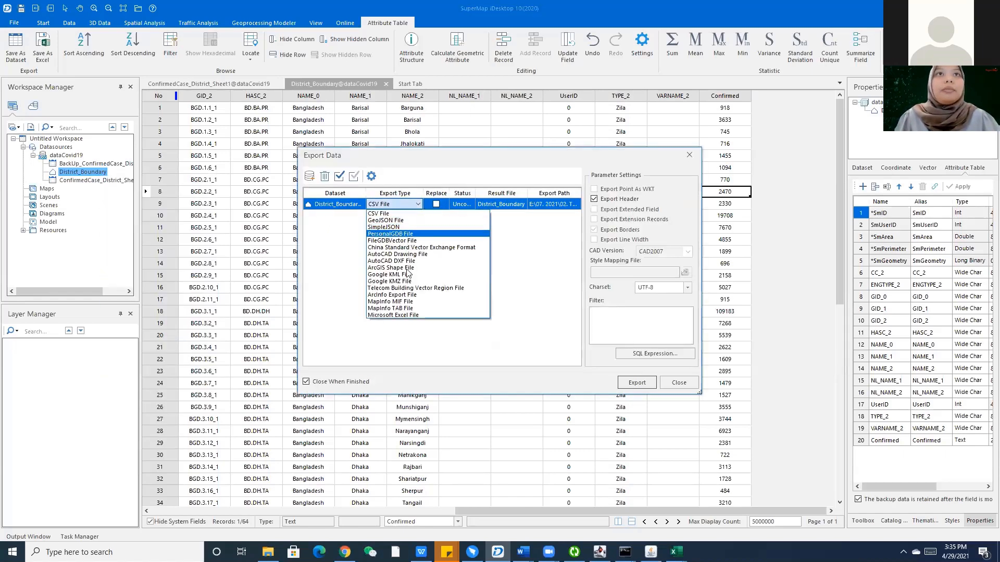
pyautogui.click(396, 267)
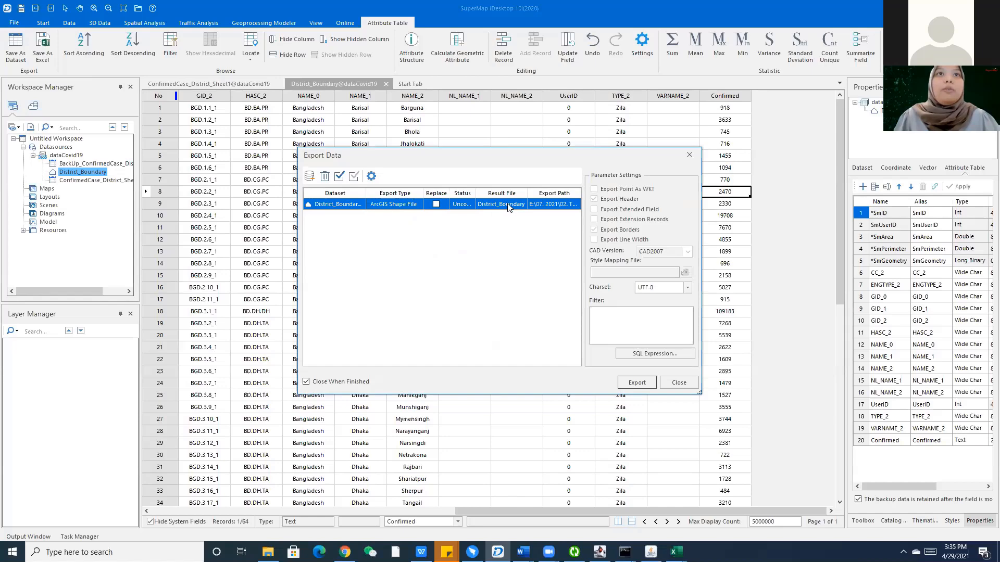
pyautogui.click(553, 204)
pyautogui.moveTo(566, 256); pyautogui.dragTo(570, 285)
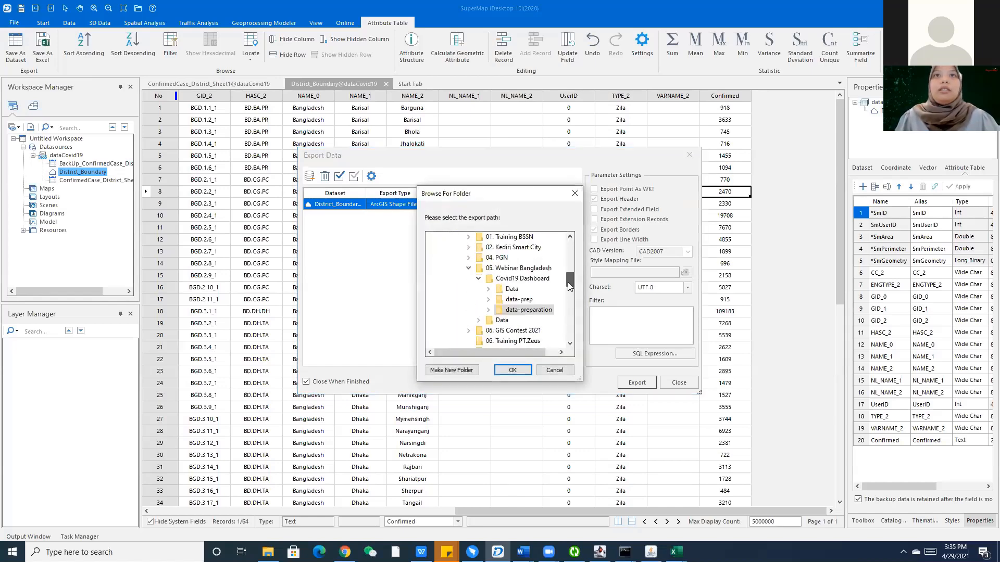
pyautogui.click(528, 310)
pyautogui.click(516, 371)
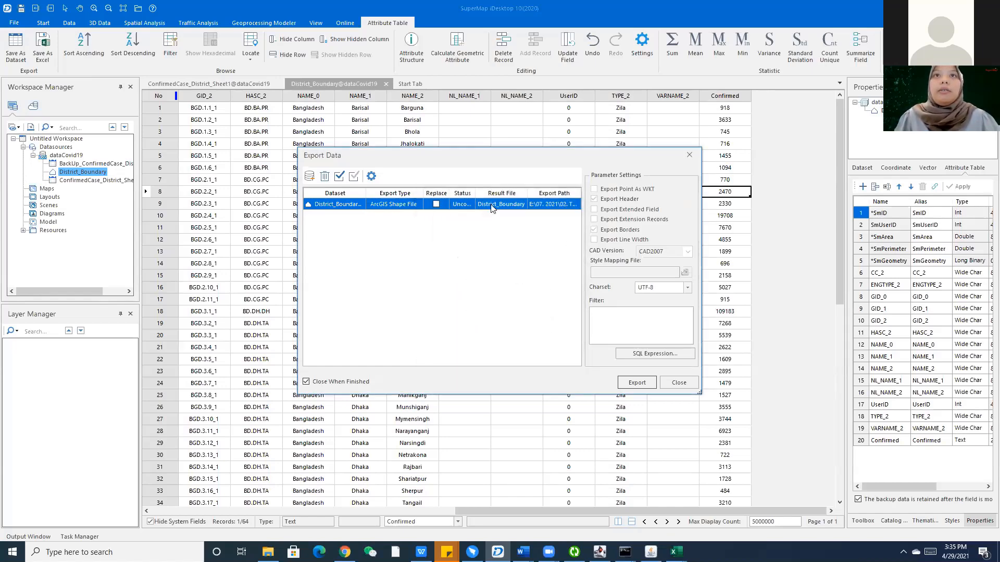
# Rename the output file to District_Confirmed_Case and run the export.
pyautogui.click(513, 206)
pyautogui.moveTo(525, 205); pyautogui.dragTo(500, 206)
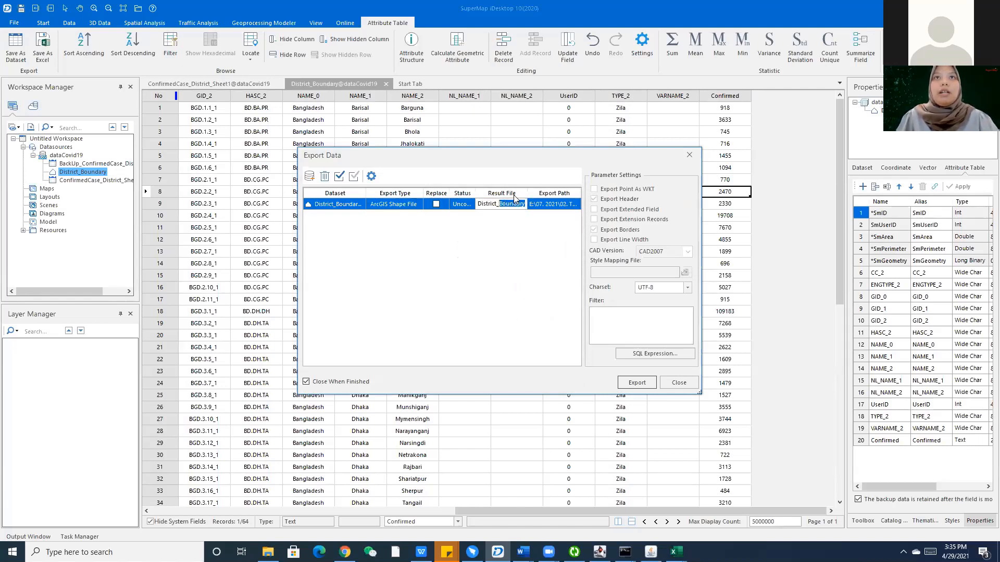
pyautogui.write('Con')
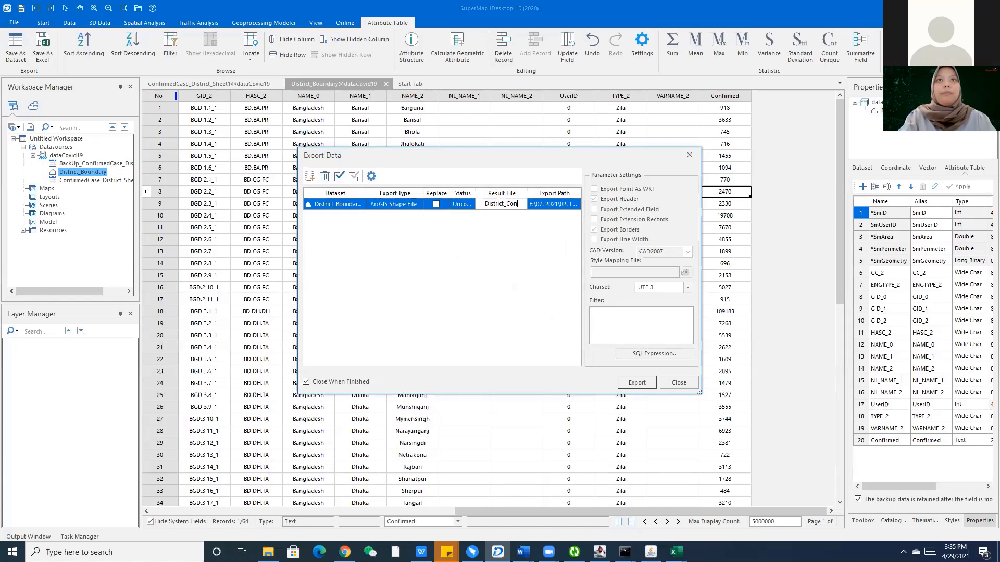
pyautogui.write('firmed_Case')
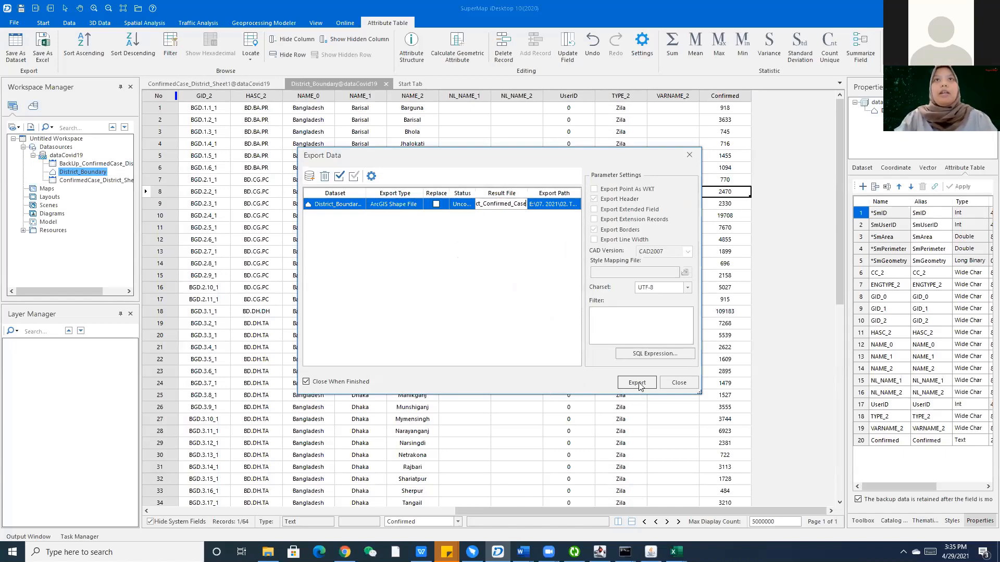
pyautogui.click(636, 382)
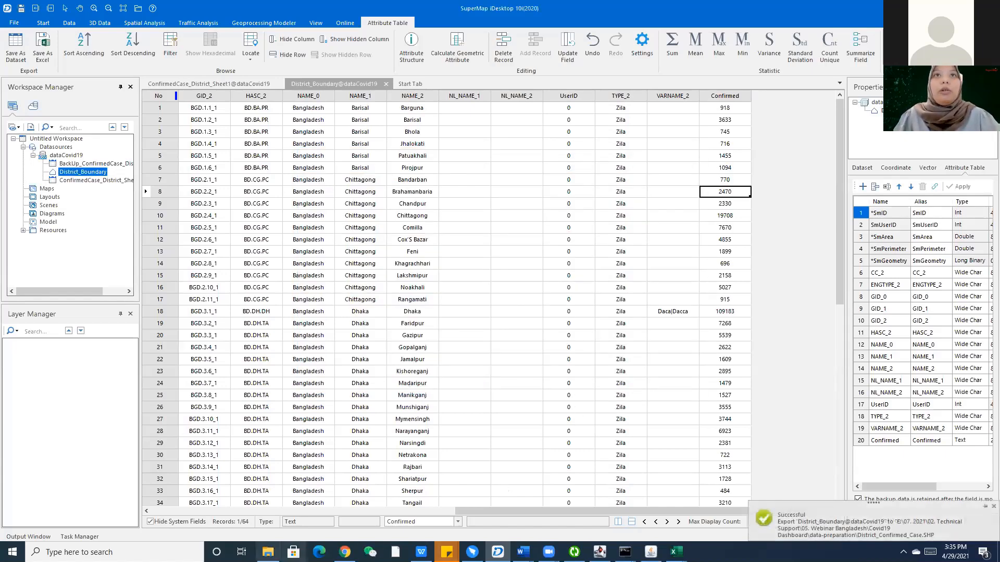
pyautogui.click(268, 552)
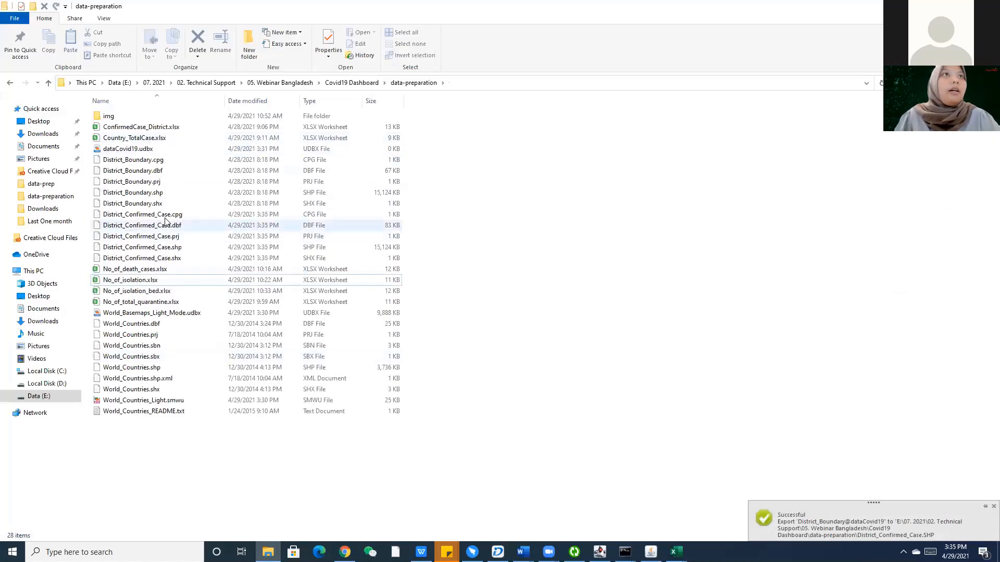
# Compress the five District_Confirmed_Case shapefile parts into District_Confirmed_Case.zip under its default name.
pyautogui.click(156, 214)
pyautogui.keyDown('shift'); pyautogui.click(166, 258); pyautogui.keyUp('shift')
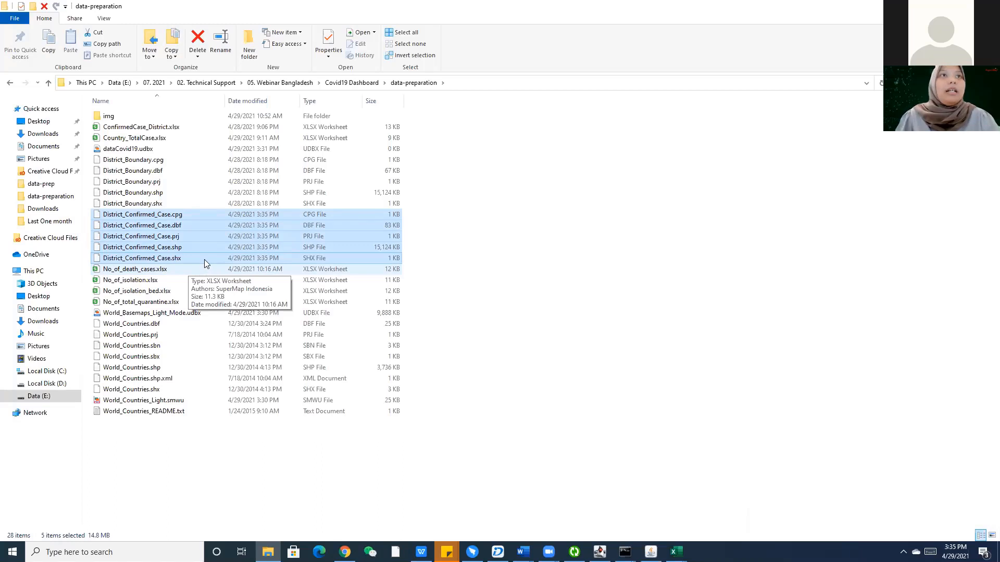
pyautogui.rightClick(204, 259)
pyautogui.moveTo(273, 448)
pyautogui.click(417, 455)
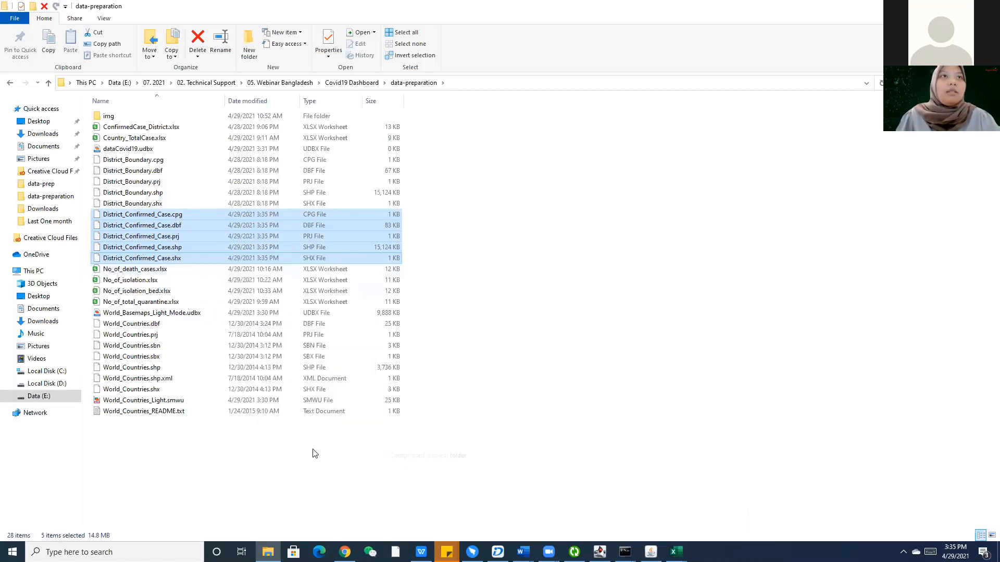
pyautogui.click(226, 467)
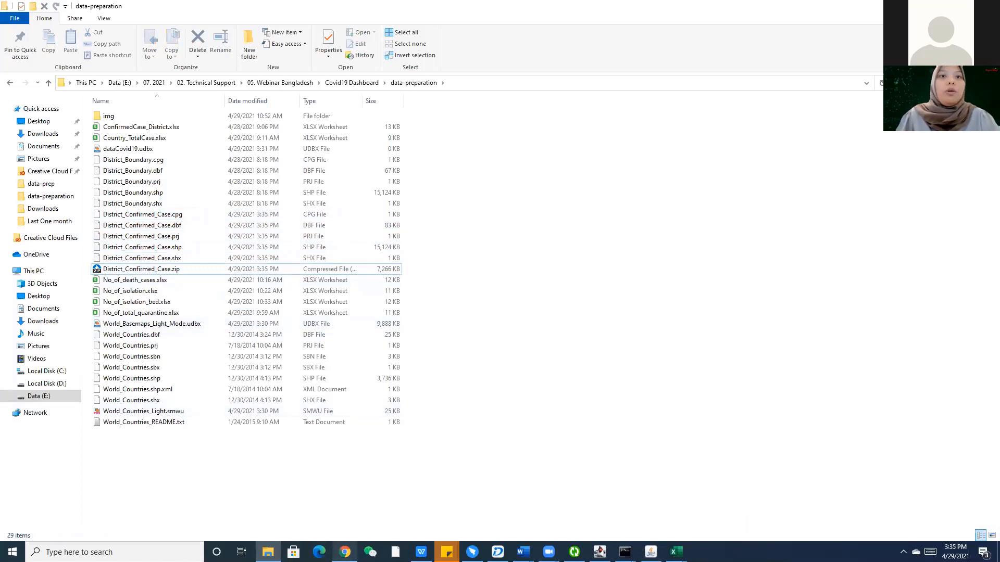
pyautogui.click(344, 515)
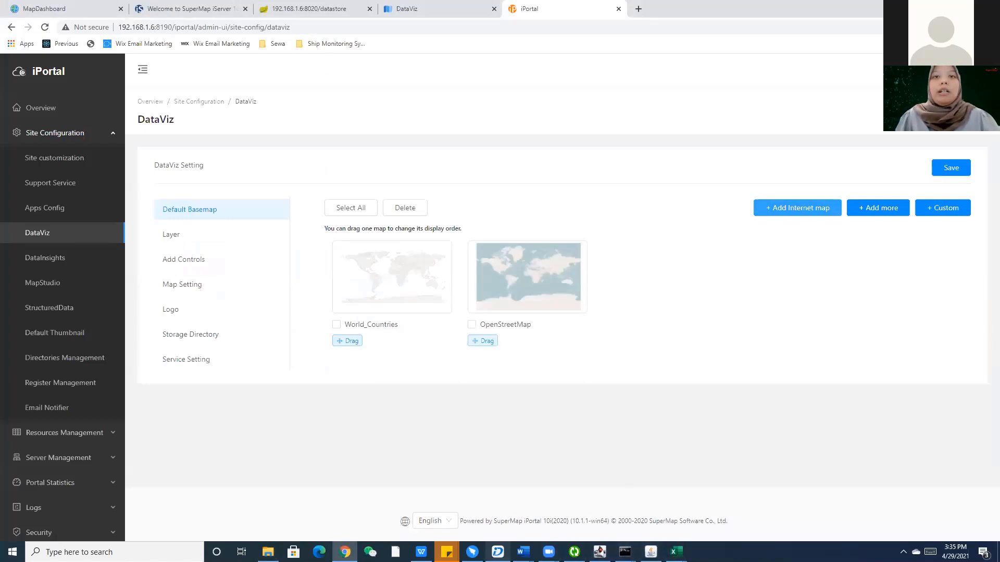
# Switch between the open windows and browser tabs, ending on the 'Welcome to SuperMap iServer' tab.
pyautogui.hotkey('alt', 'Tab')
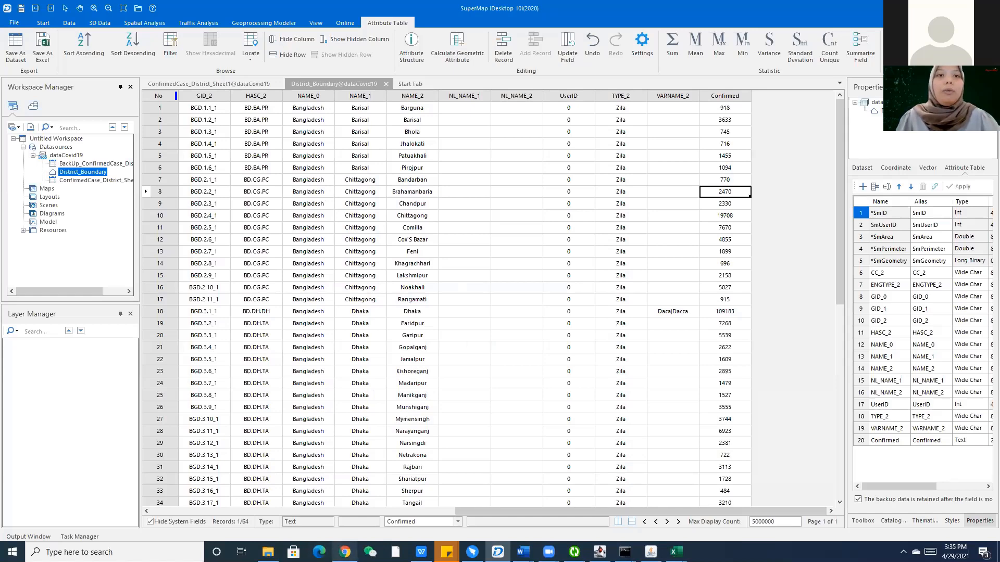
pyautogui.click(345, 552)
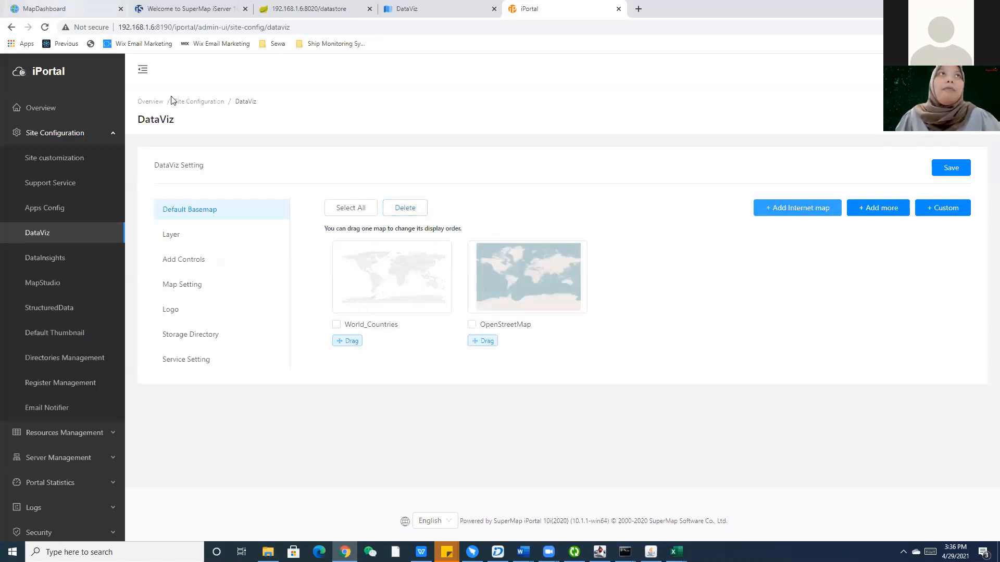
pyautogui.hotkey('ctrl', '1')
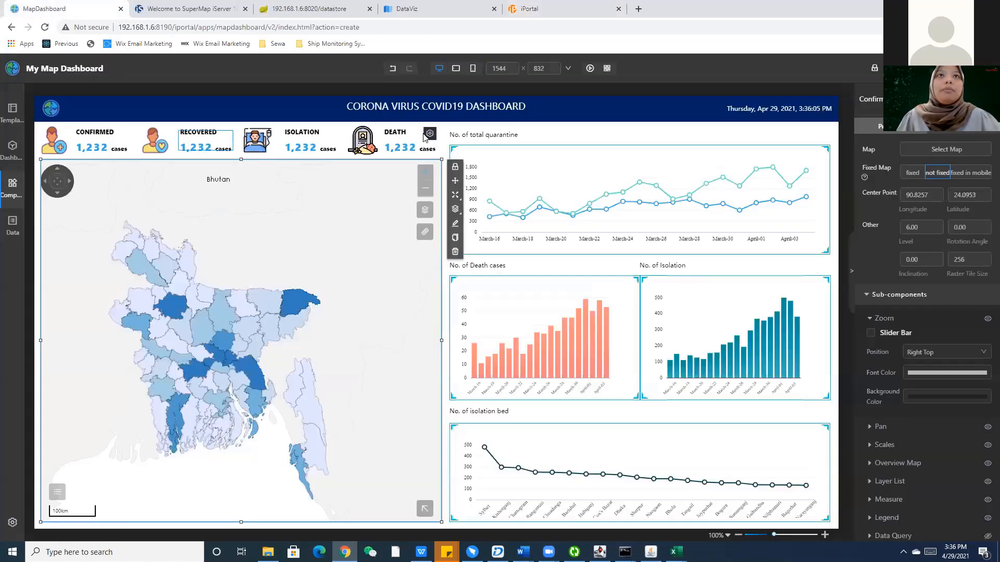
pyautogui.click(313, 9)
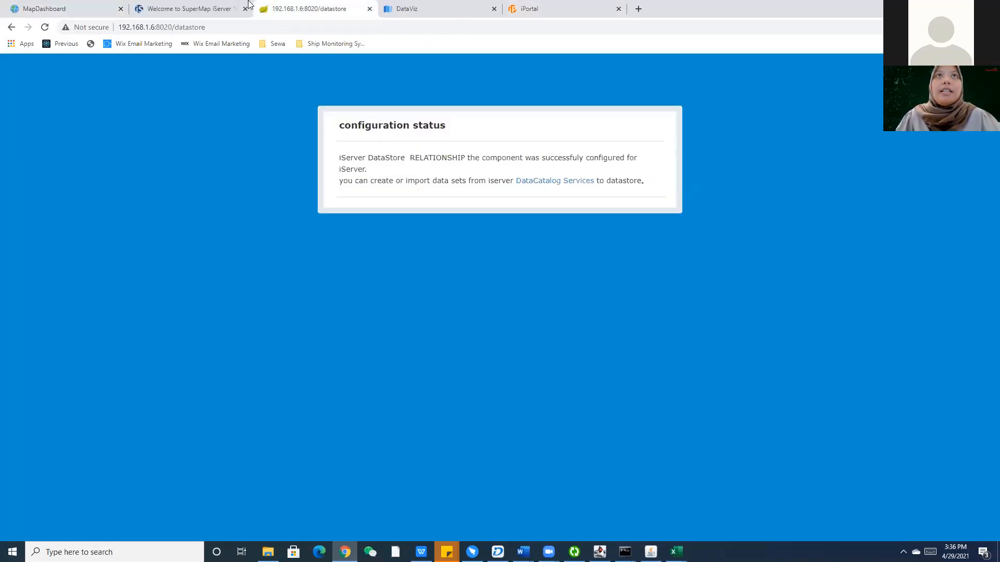
pyautogui.hotkey('ctrl', 'Tab')
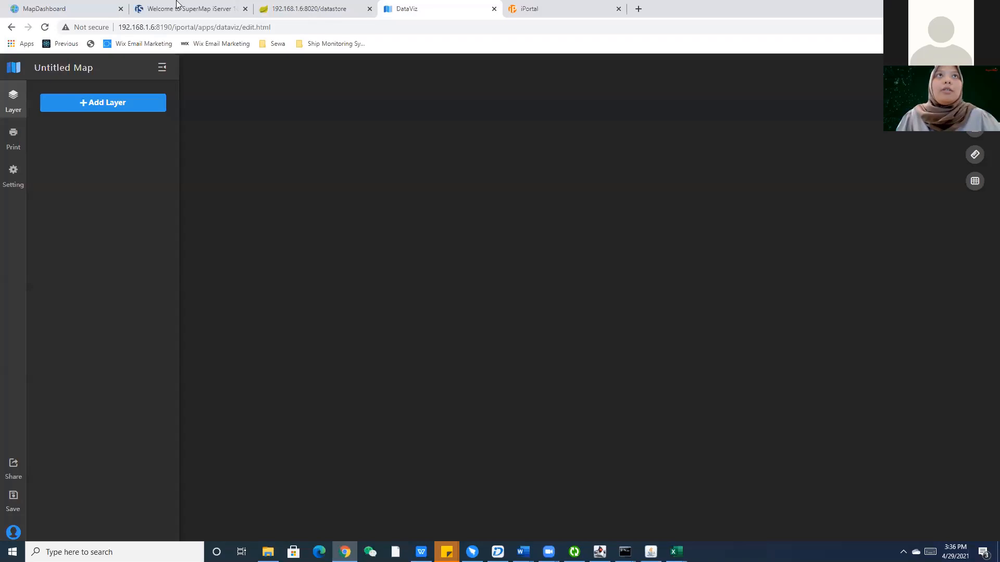
pyautogui.hotkey('ctrl', 'shift', 'Tab')
pyautogui.hotkey('ctrl', 'shift', 'Tab')
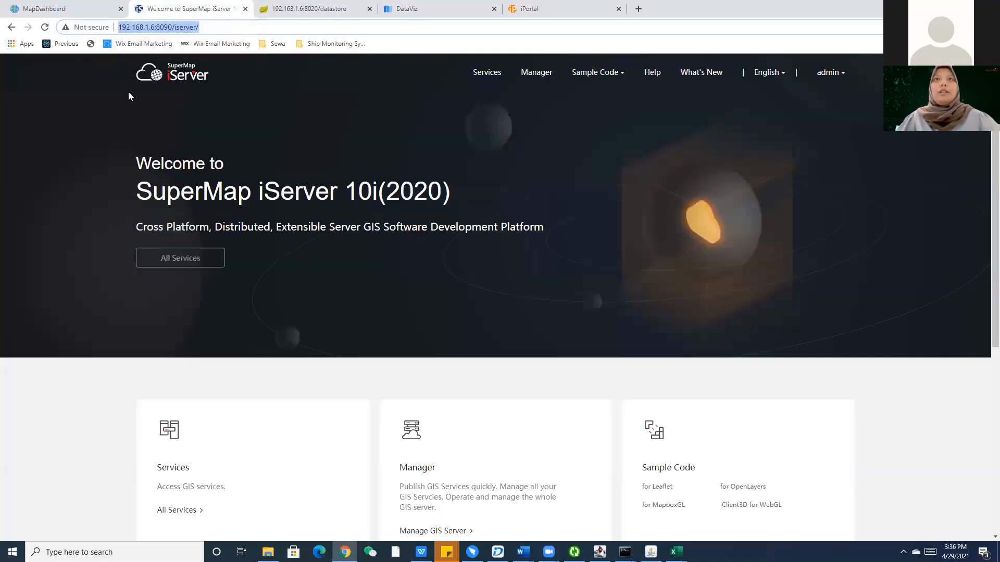
pyautogui.click(578, 9)
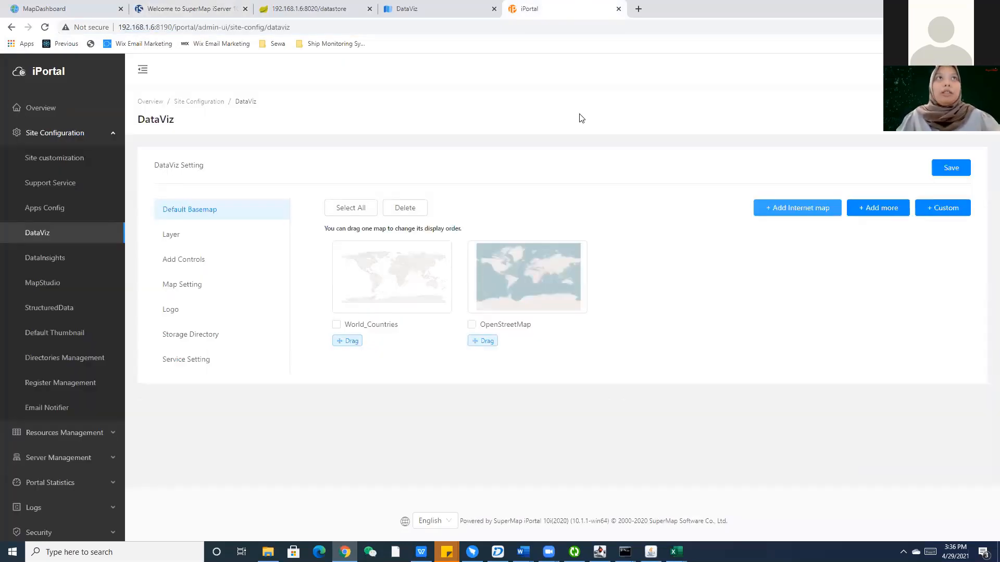
pyautogui.click(223, 8)
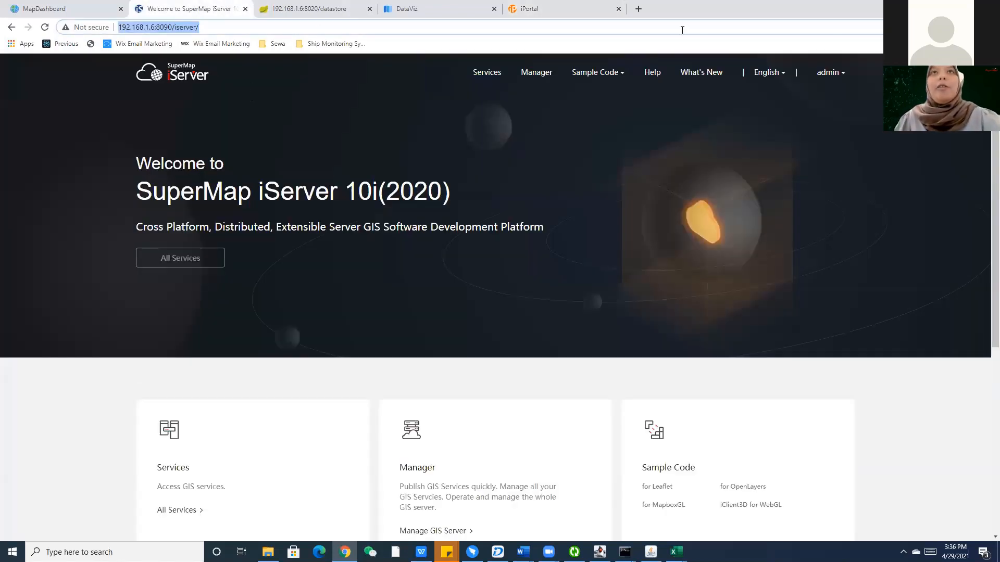
# Go to Services, then iServer Manager, and start 'Quickly publish services'.
pyautogui.click(502, 78)
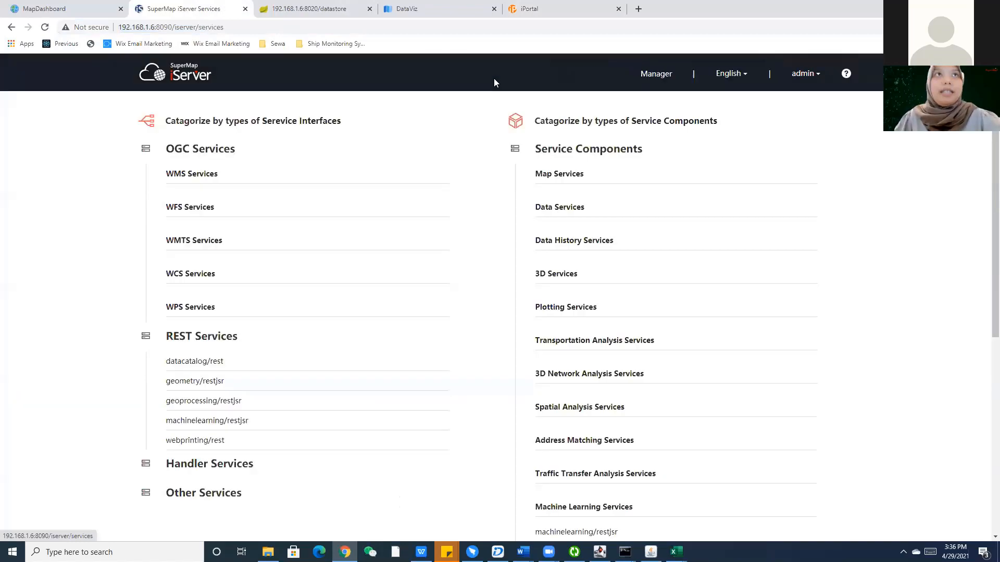
pyautogui.scroll(-7, 227, 167)
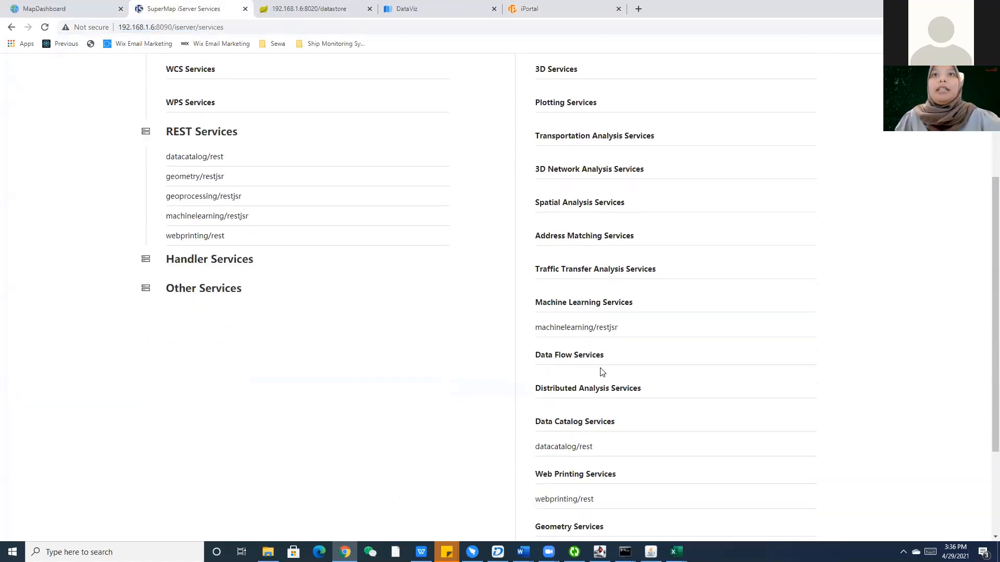
pyautogui.scroll(7, 583, 343)
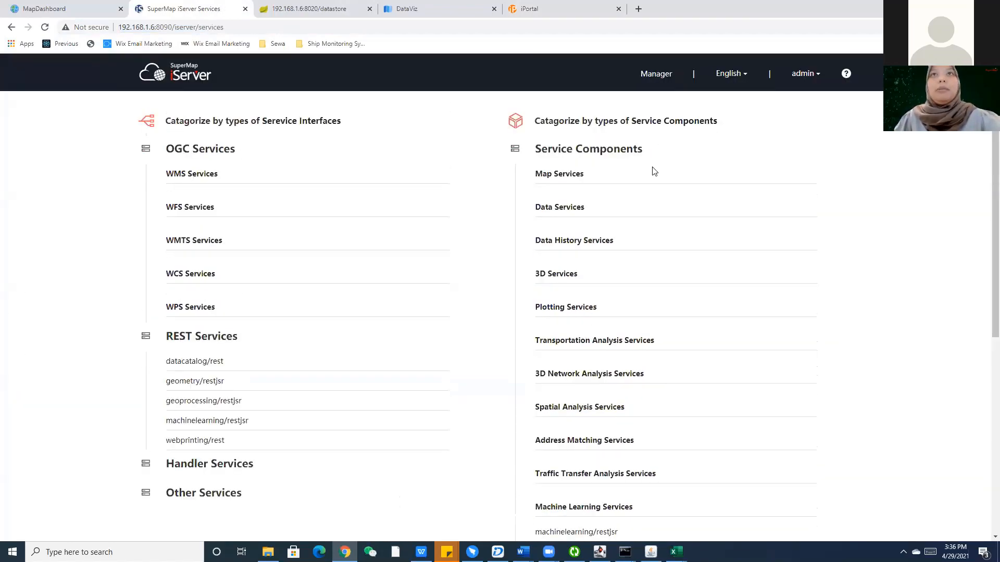
pyautogui.click(658, 76)
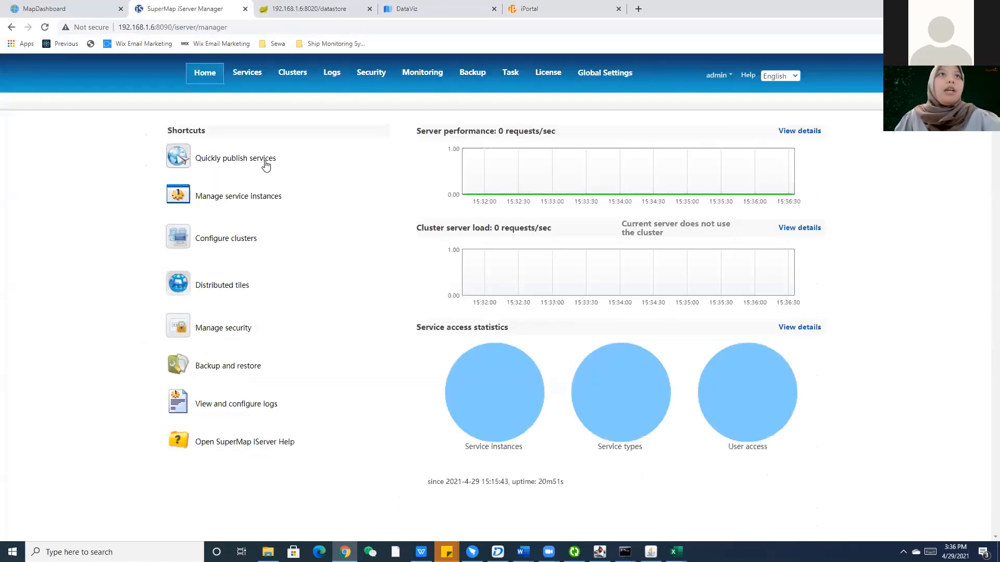
pyautogui.click(266, 163)
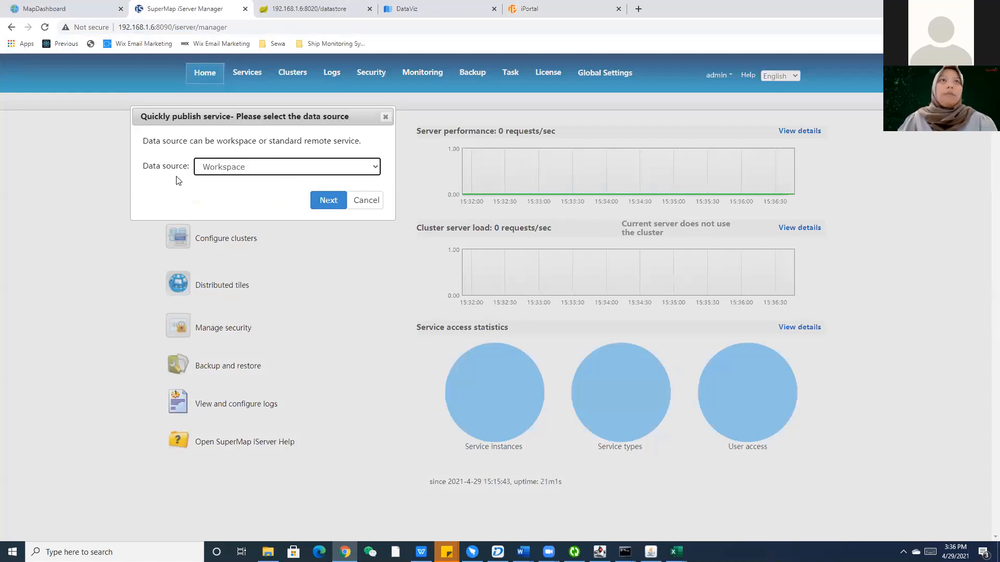
# Choose Workspace as the quick-publish data source.
pyautogui.click(231, 163)
pyautogui.scroll(-10, 261, 292)
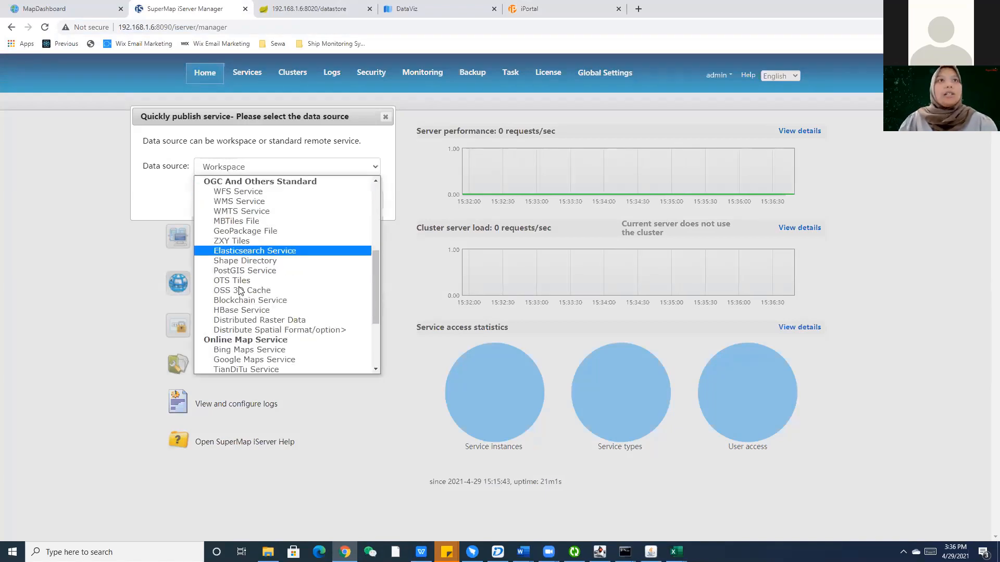
pyautogui.scroll(10, 262, 294)
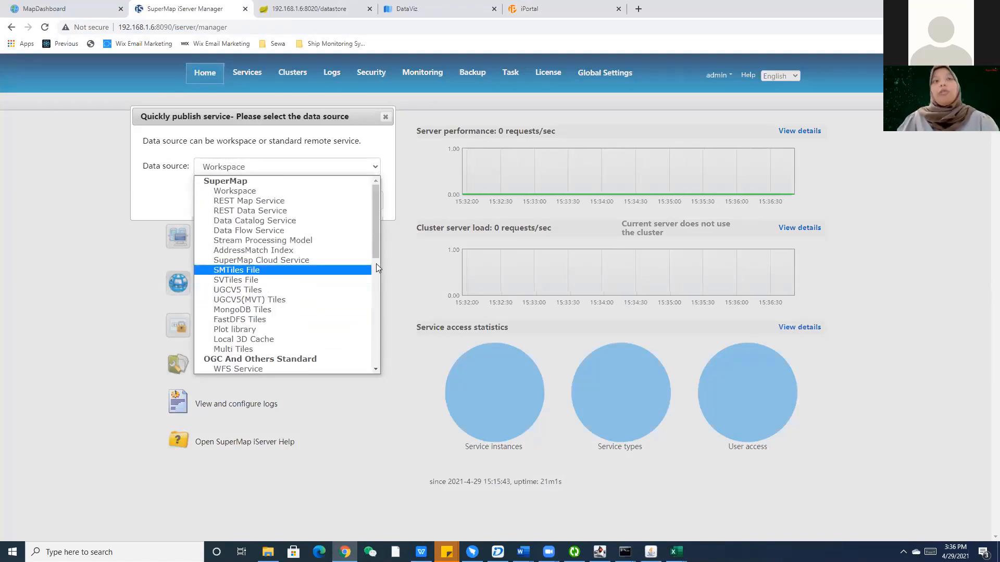
pyautogui.click(313, 192)
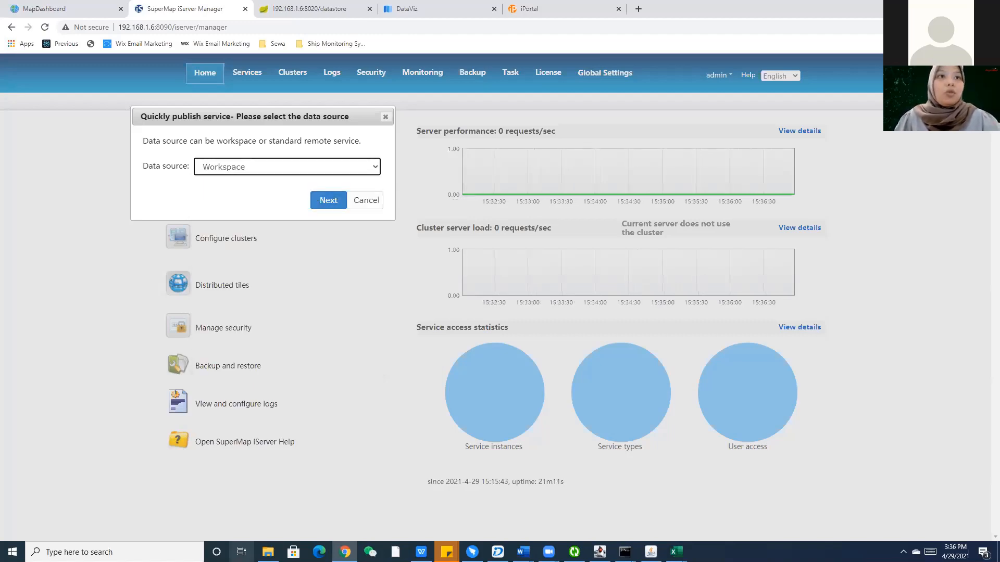
pyautogui.click(268, 552)
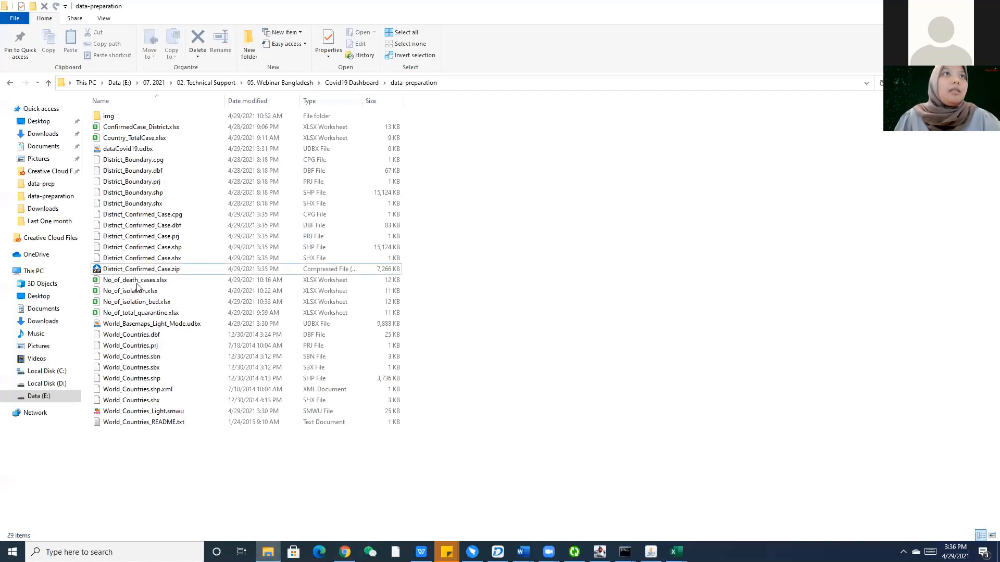
# Select World_Countries_Light.smwu in the data-preparation folder.
pyautogui.click(177, 411)
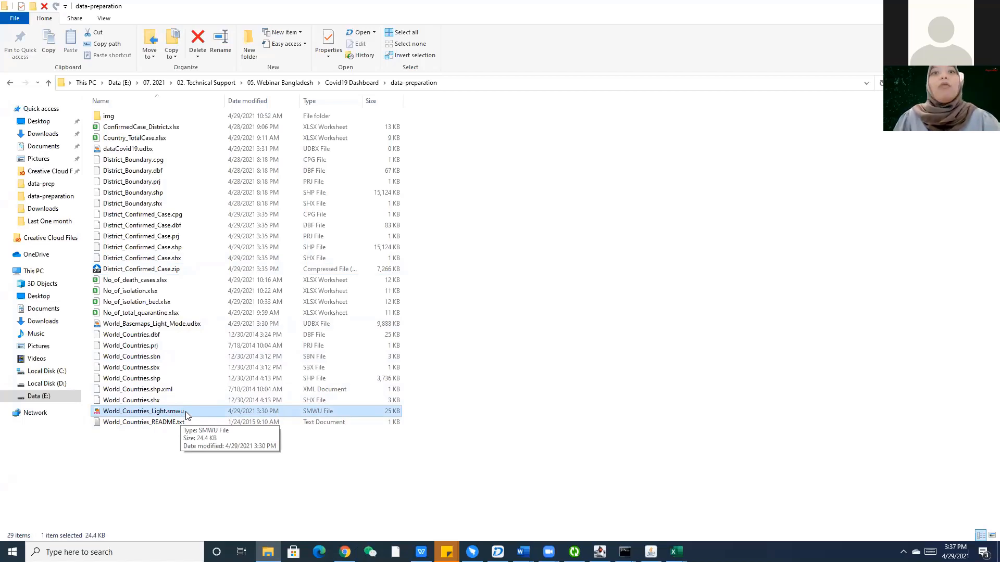
# Remote-browse to data-preparation, pick World_Countries_Light.smwu as the workspace, and go to service types.
pyautogui.hotkey('alt', 'Tab')
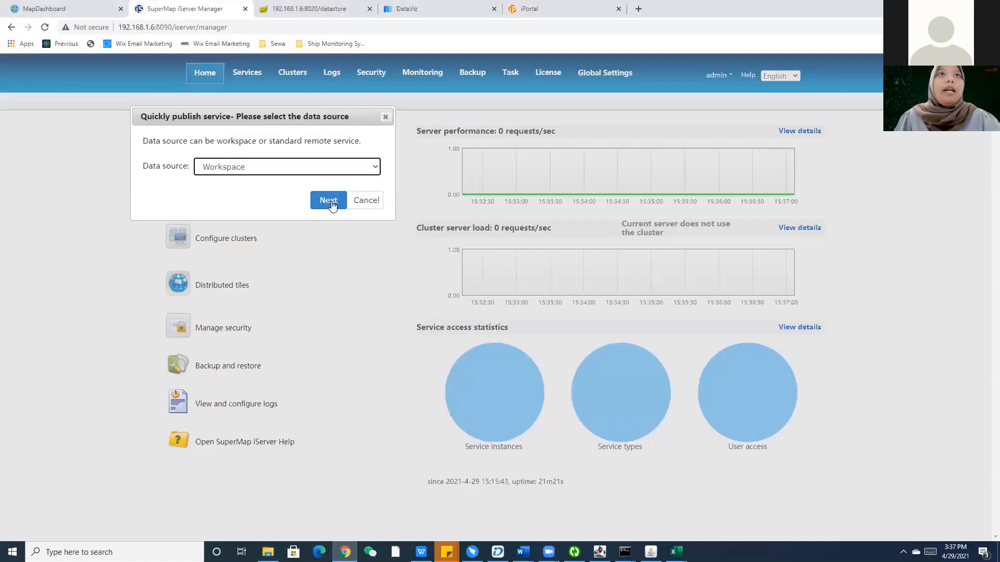
pyautogui.click(329, 201)
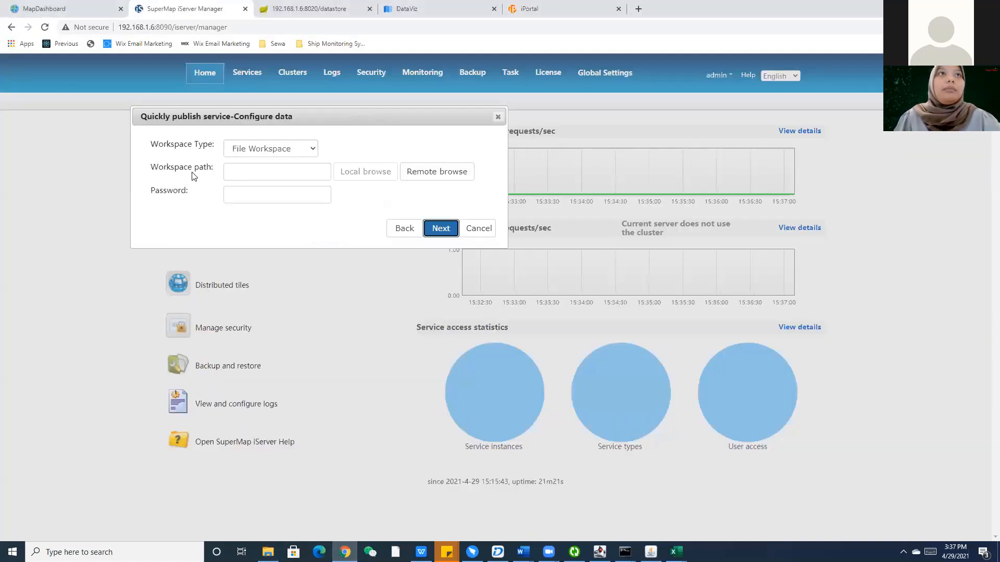
pyautogui.moveTo(159, 170); pyautogui.dragTo(211, 174)
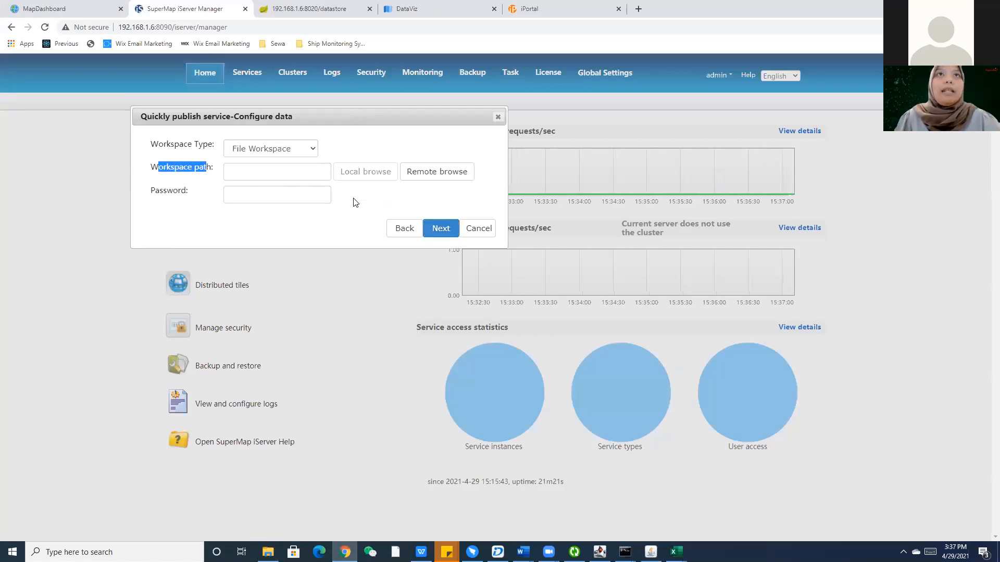
pyautogui.click(450, 172)
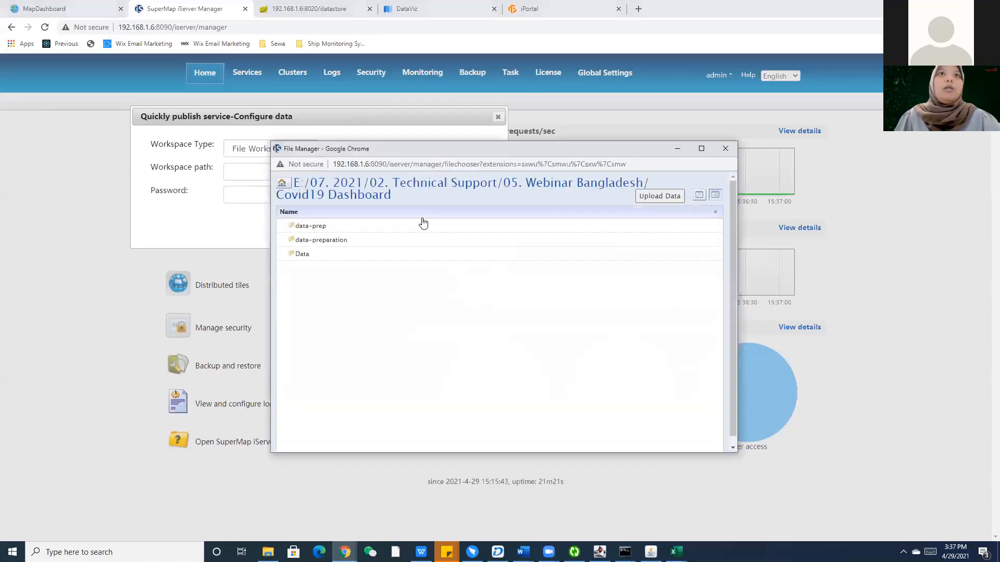
pyautogui.doubleClick(330, 243)
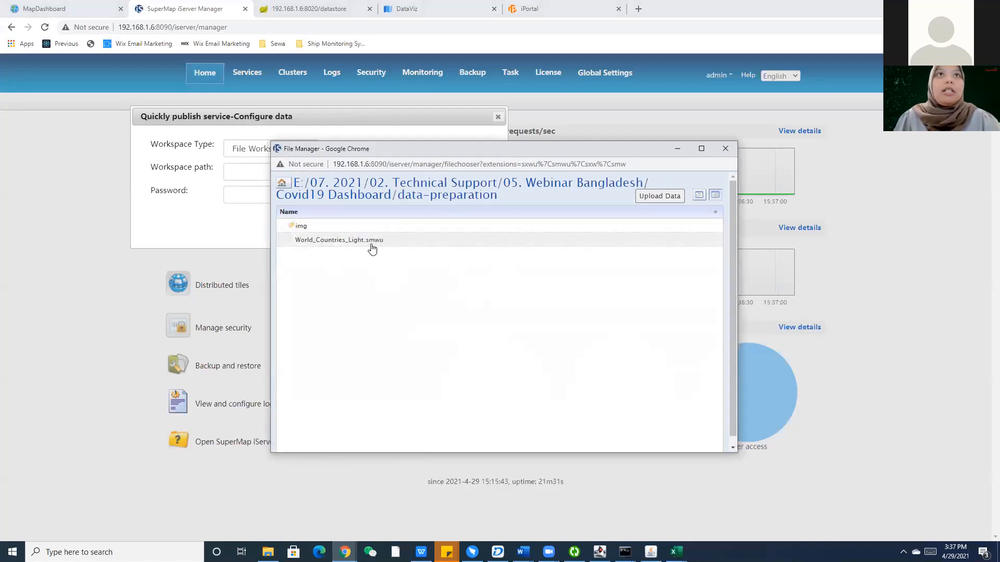
pyautogui.doubleClick(352, 240)
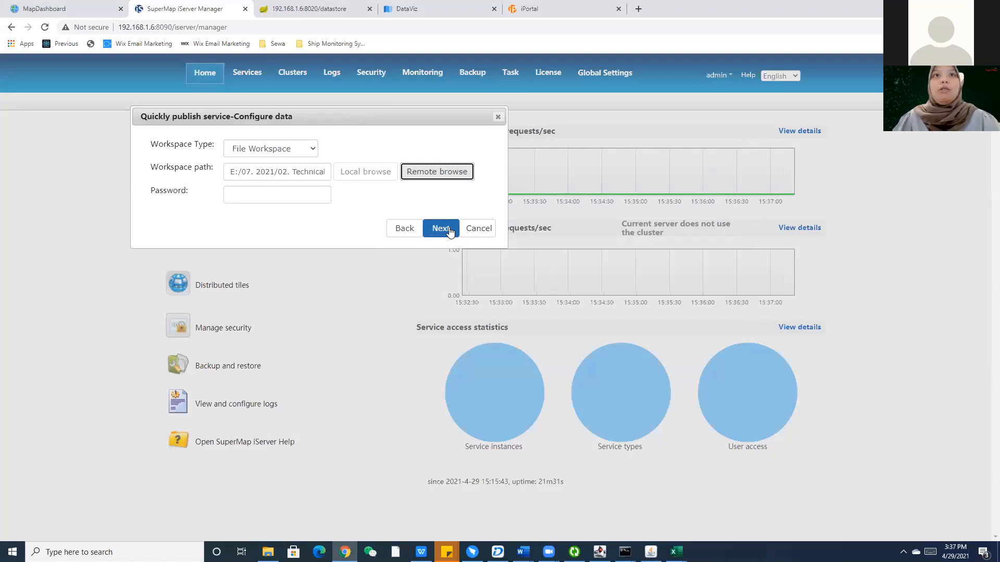
pyautogui.click(451, 229)
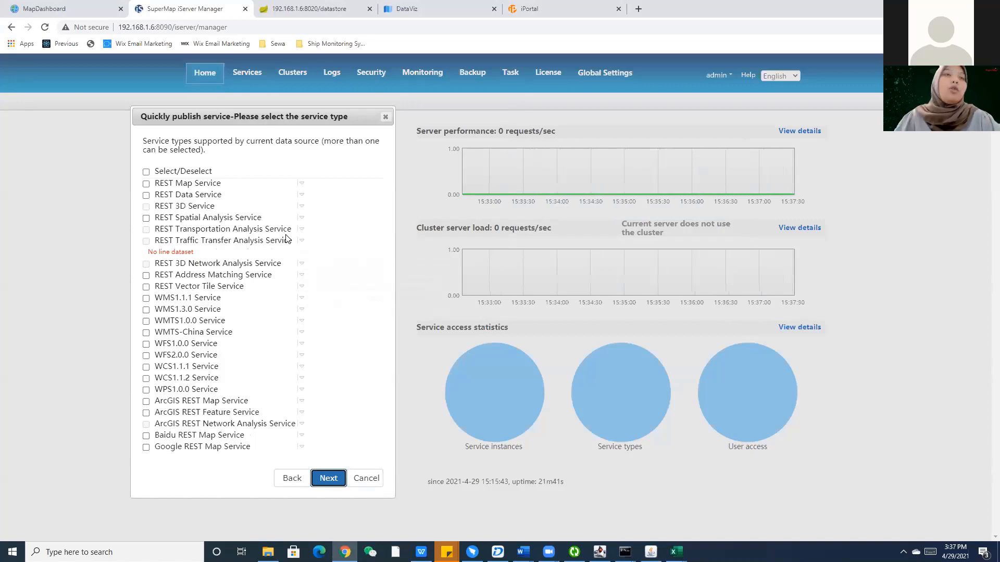
# Choose REST Map Service, tick Editable, and finish the quick-publish wizard.
pyautogui.click(146, 185)
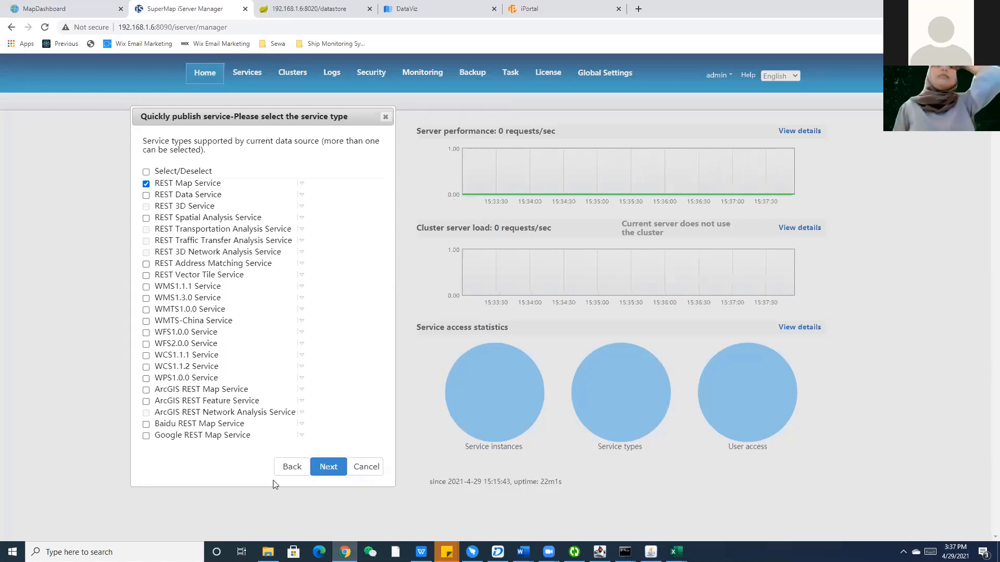
pyautogui.click(333, 468)
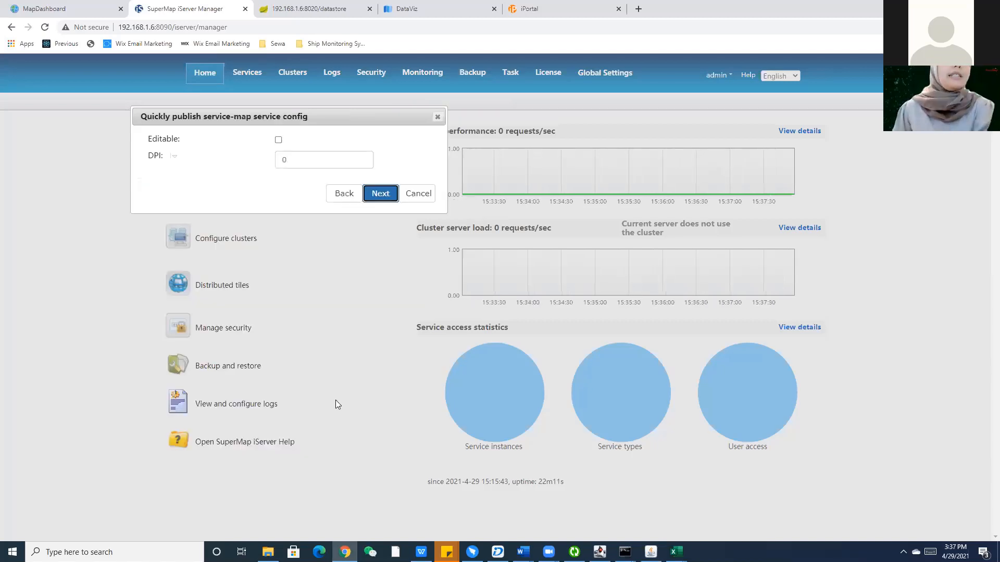
pyautogui.click(278, 141)
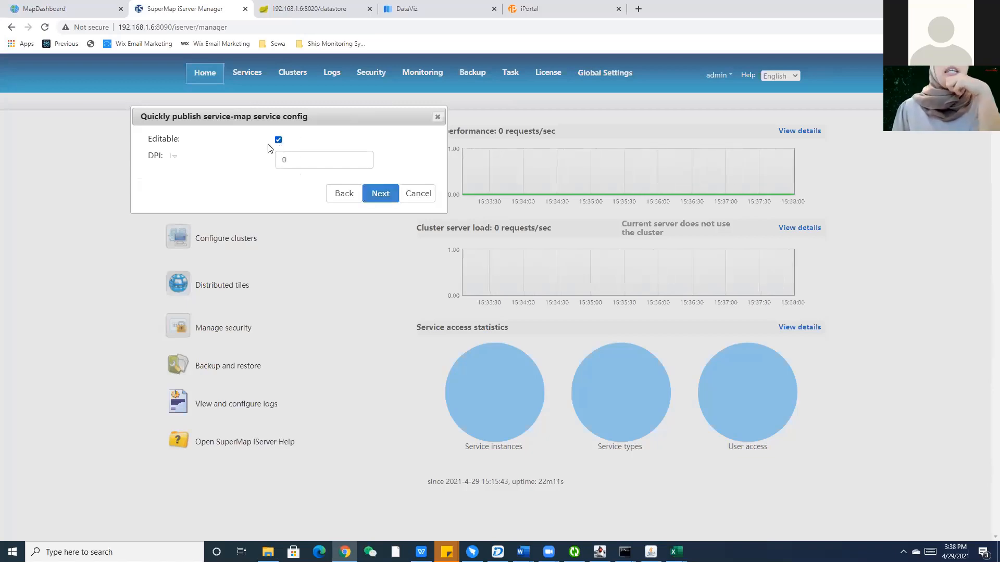
pyautogui.click(378, 195)
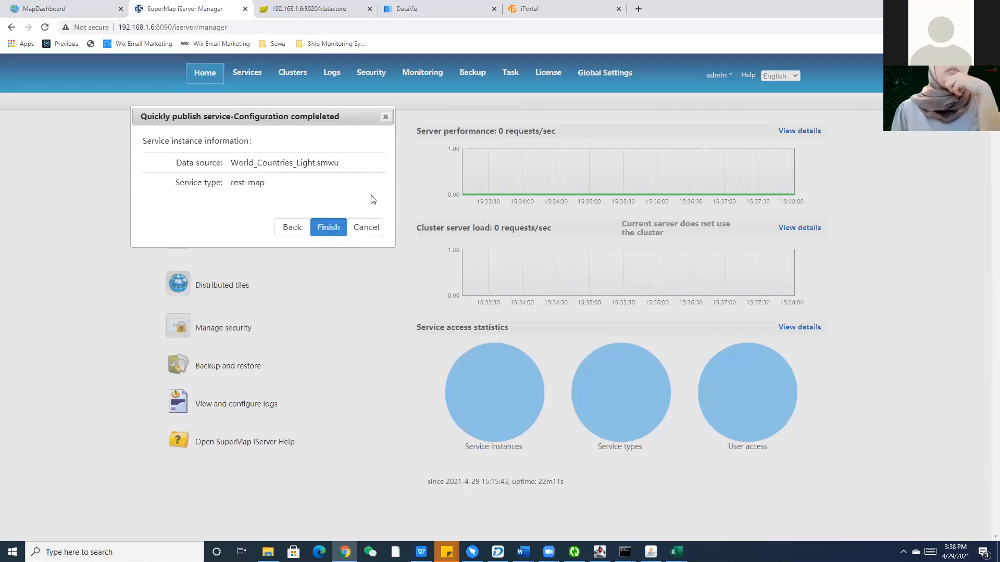
pyautogui.click(324, 225)
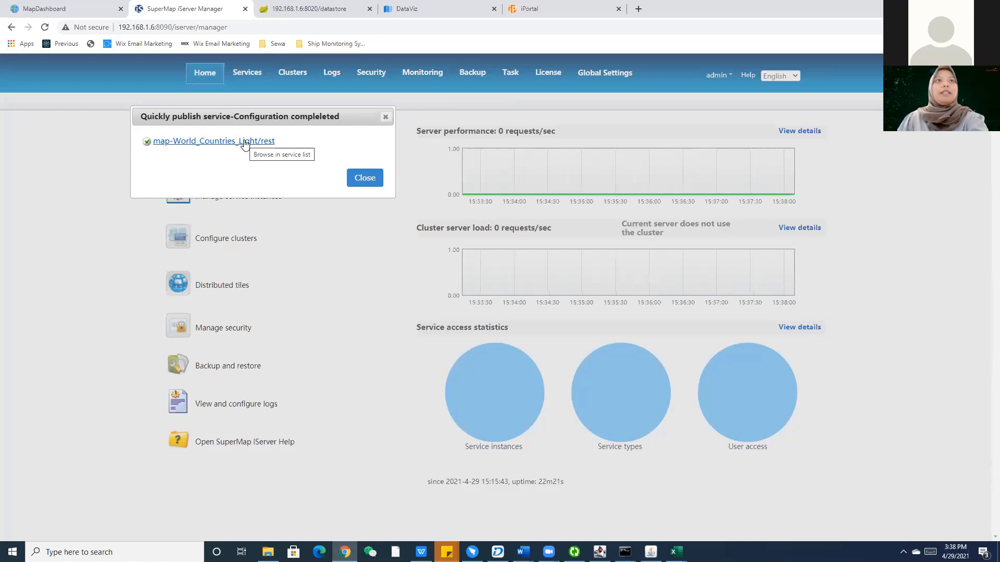
# Open the World_Countries_Light map from map-World_Countries_Light/rest in the Classic viewer and pan around it.
pyautogui.click(245, 143)
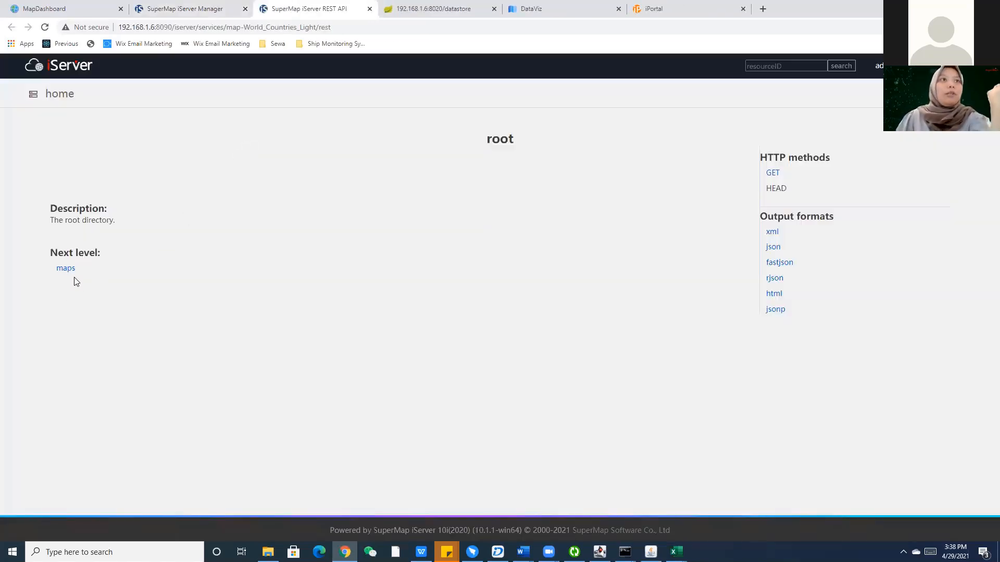
pyautogui.click(73, 268)
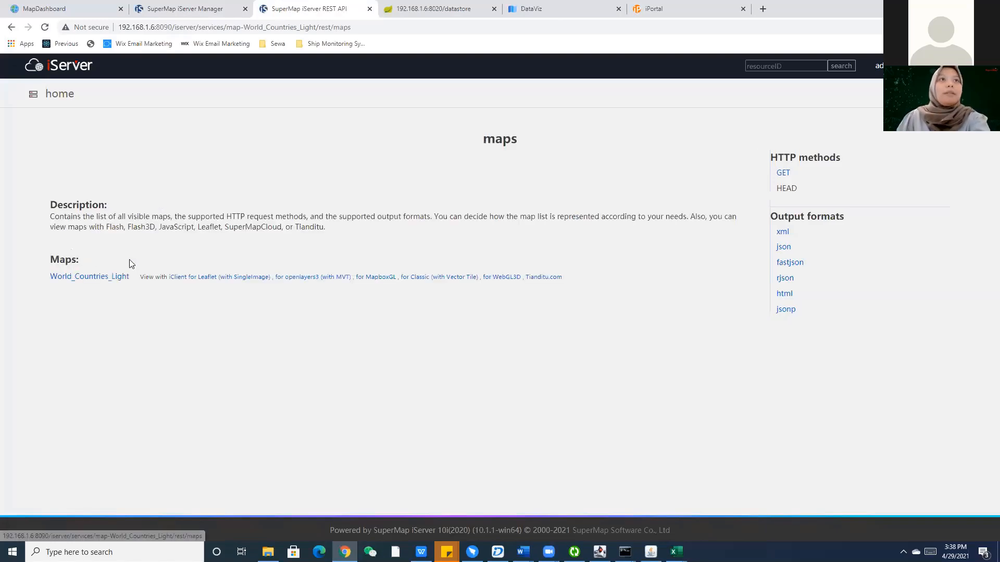
pyautogui.click(417, 283)
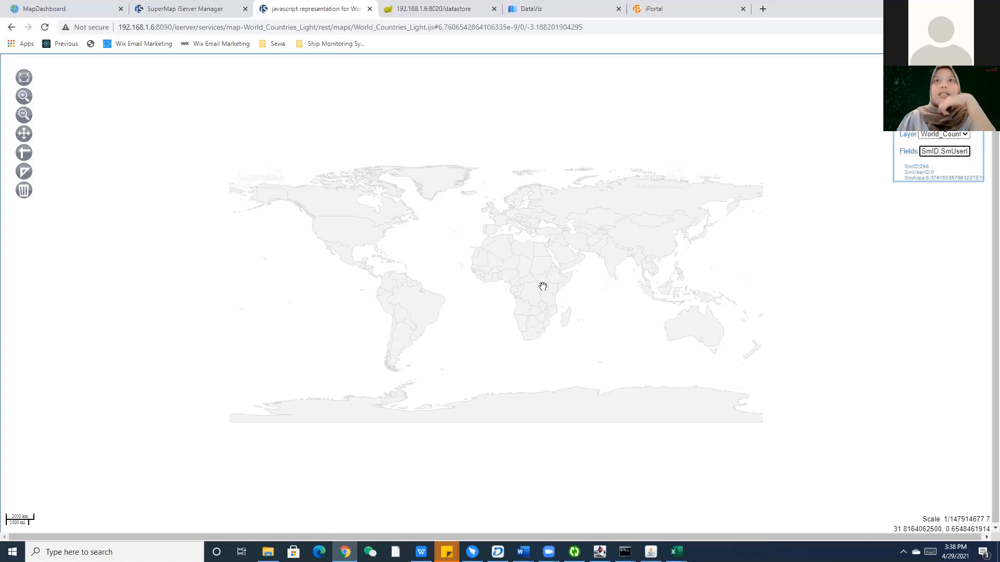
pyautogui.scroll(2, 542, 286)
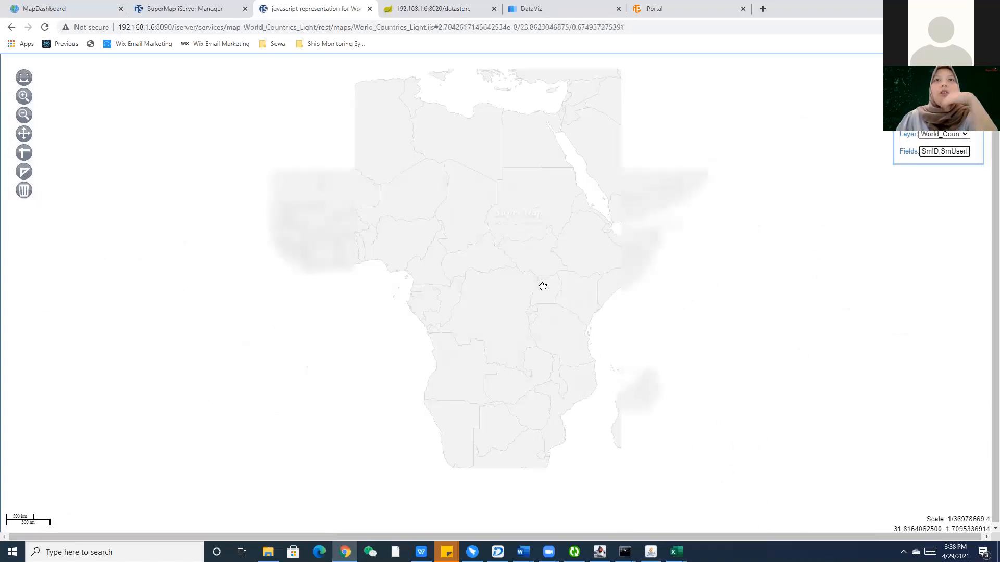
pyautogui.moveTo(555, 259)
pyautogui.mouseDown()
pyautogui.moveTo(543, 257)
pyautogui.moveTo(567, 219)
pyautogui.moveTo(600, 264)
pyautogui.moveTo(554, 250)
pyautogui.mouseUp()
pyautogui.scroll(-1, 553, 251)
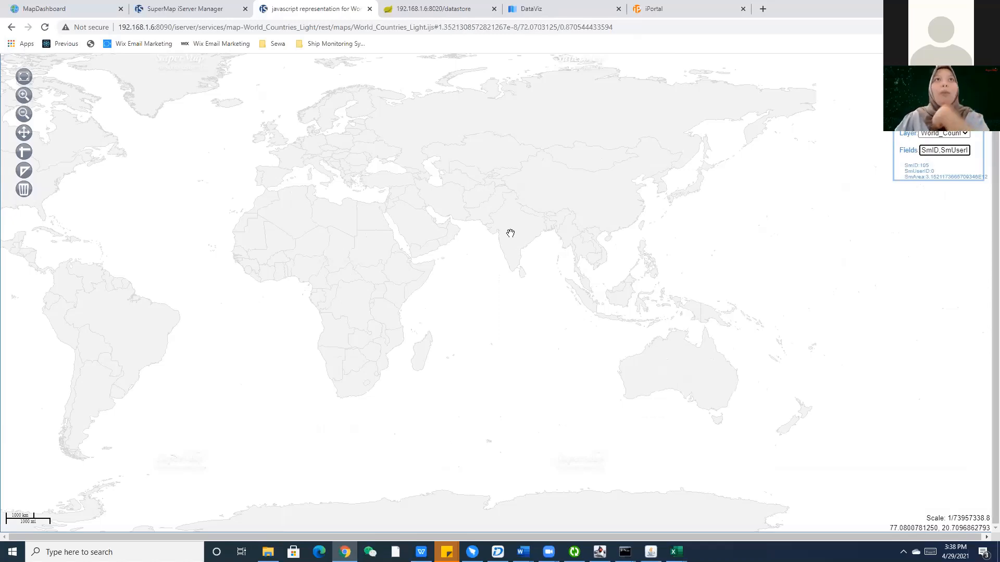
pyautogui.click(177, 8)
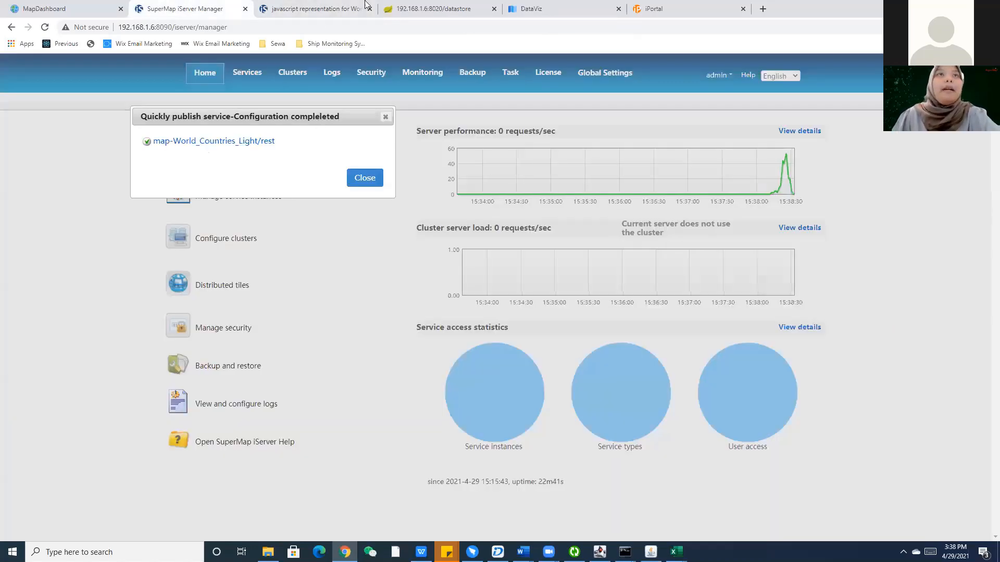
# Close the map preview tab and move to the iPortal DataViz settings page.
pyautogui.click(333, 9)
pyautogui.click(370, 8)
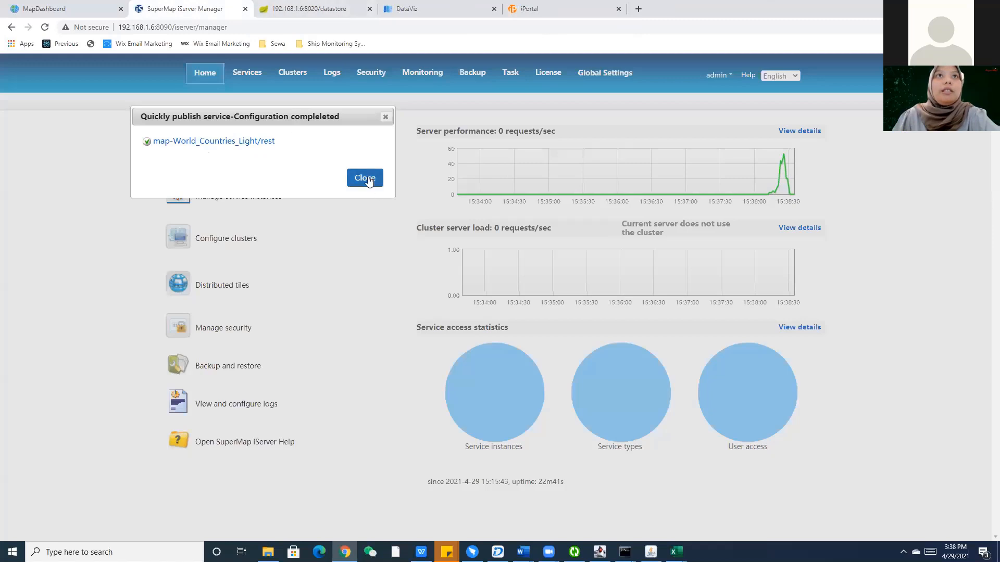
pyautogui.click(422, 12)
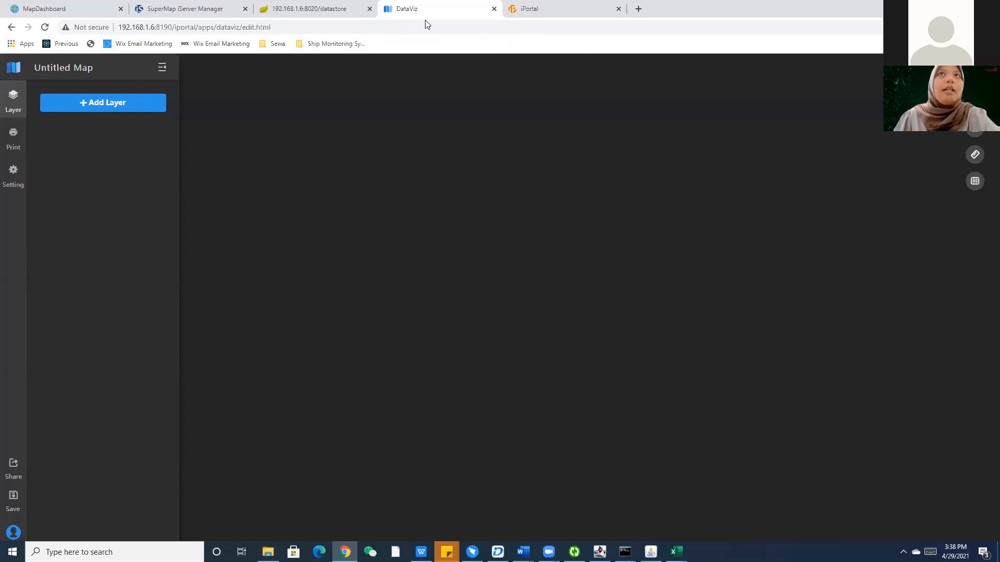
pyautogui.click(583, 8)
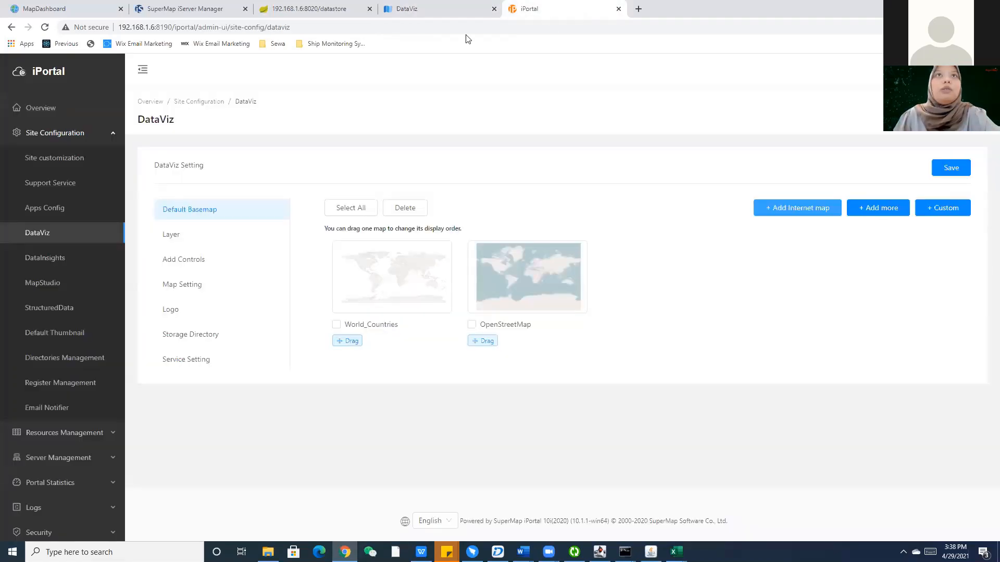
# In iPortal administration, open Site Configuration > DataViz and delete the World_Countries default basemap.
pyautogui.click(54, 79)
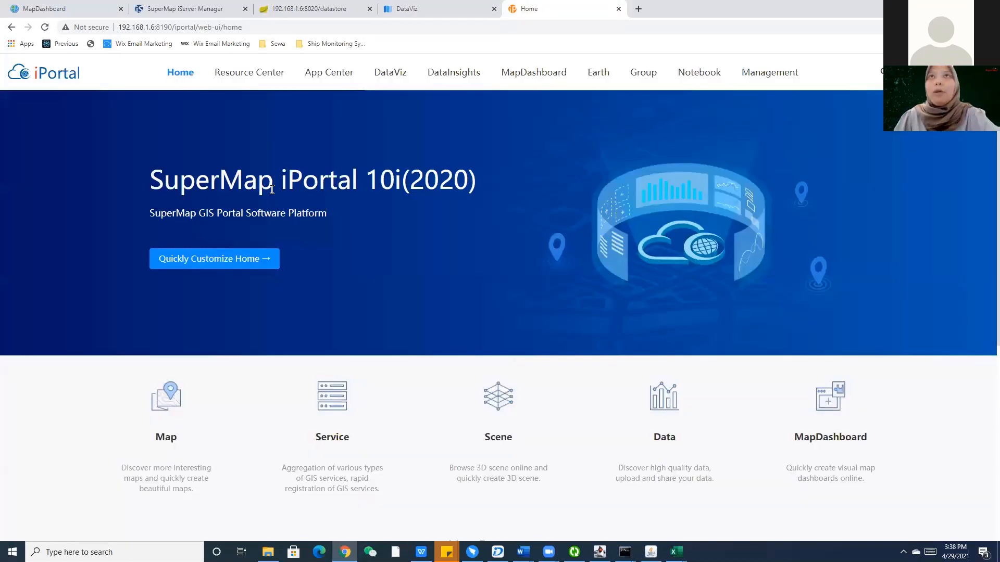
pyautogui.moveTo(929, 73)
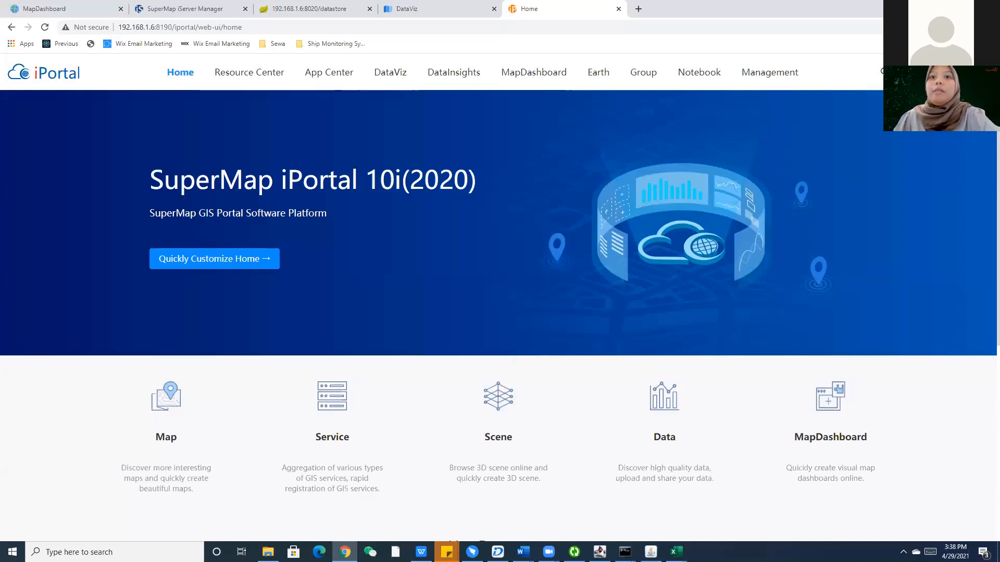
pyautogui.click(779, 74)
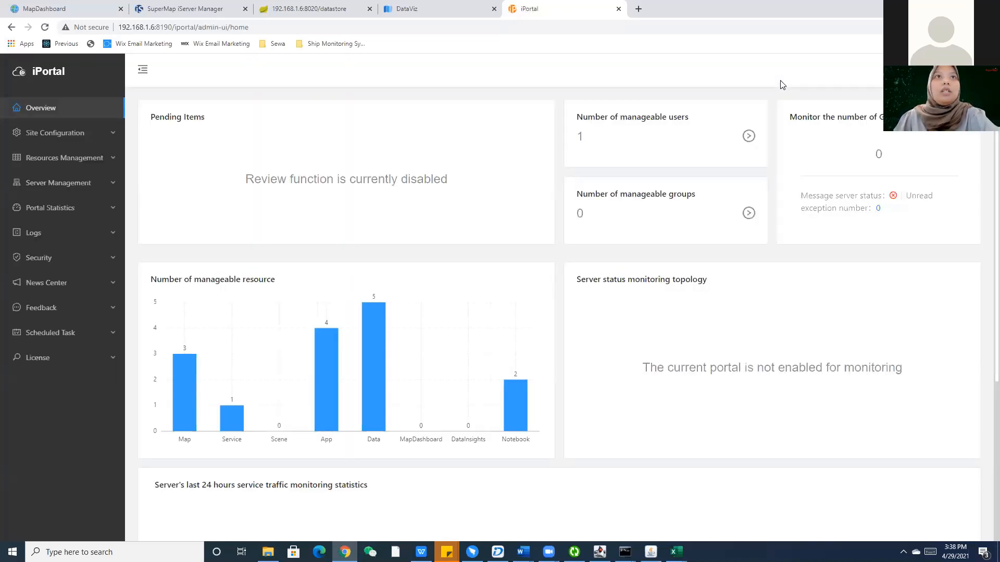
pyautogui.click(68, 134)
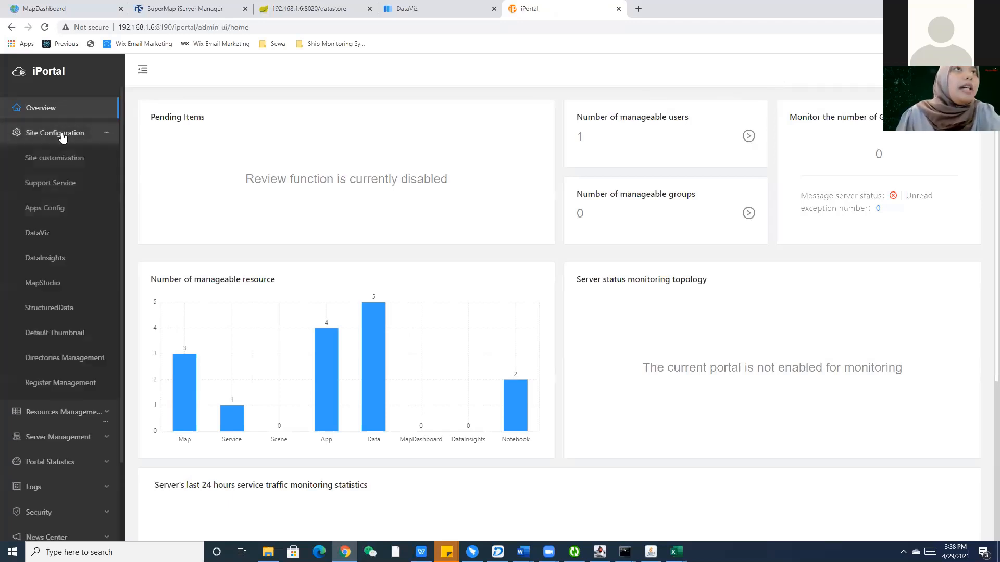
pyautogui.click(50, 240)
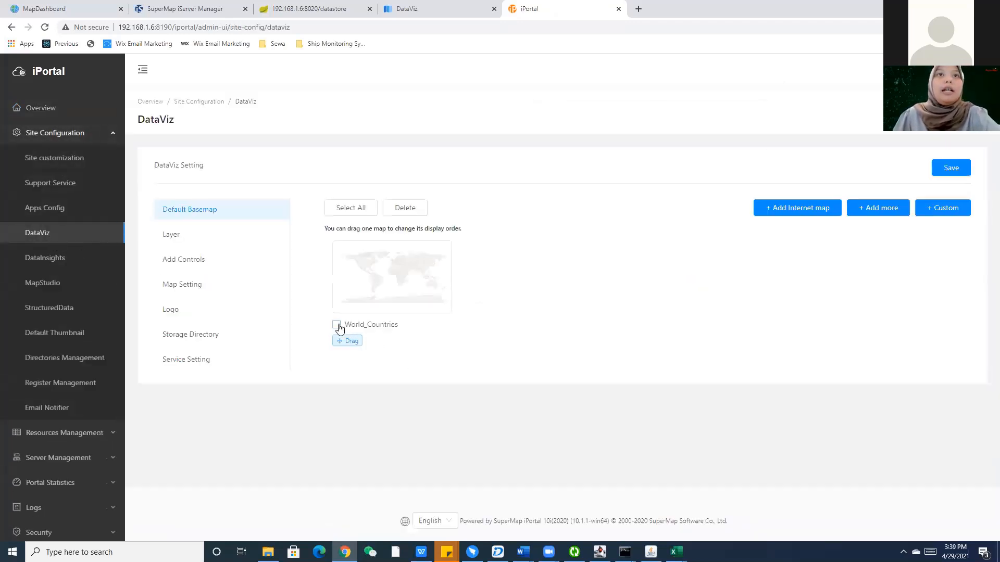
pyautogui.click(422, 208)
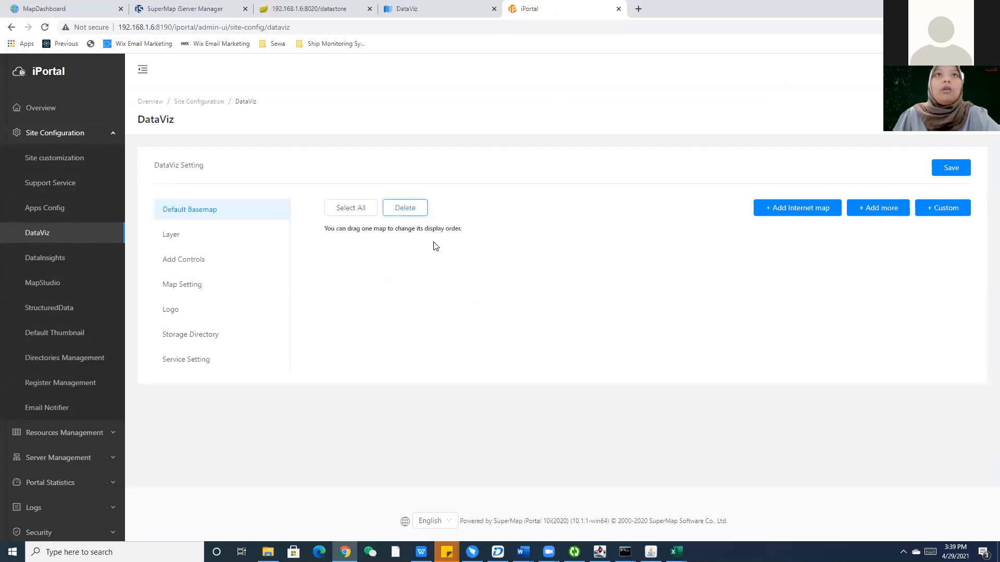
# Start a custom default basemap, clear the example URL, and copy the World_Countries_Light map address from iServer.
pyautogui.click(949, 218)
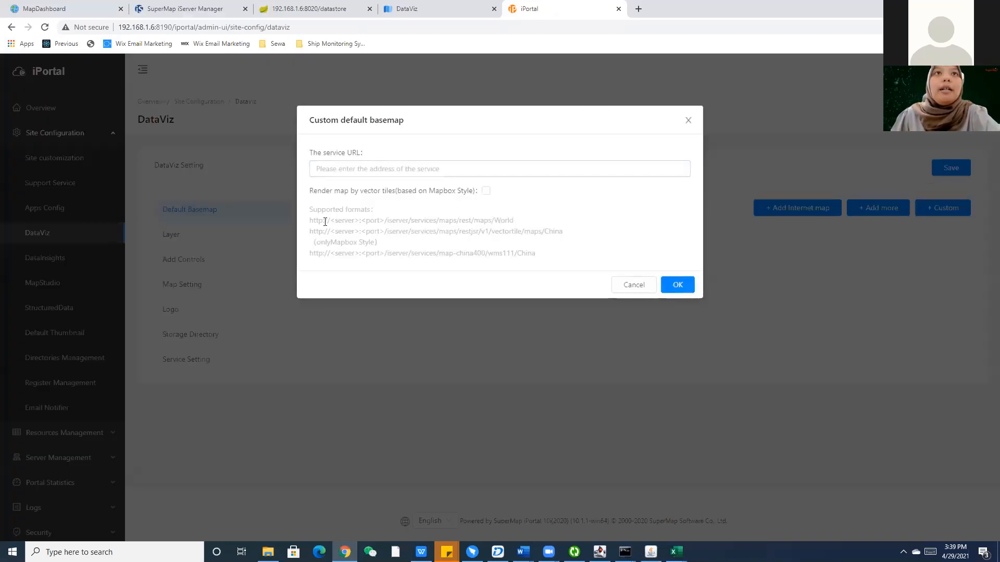
pyautogui.moveTo(311, 220); pyautogui.dragTo(513, 223)
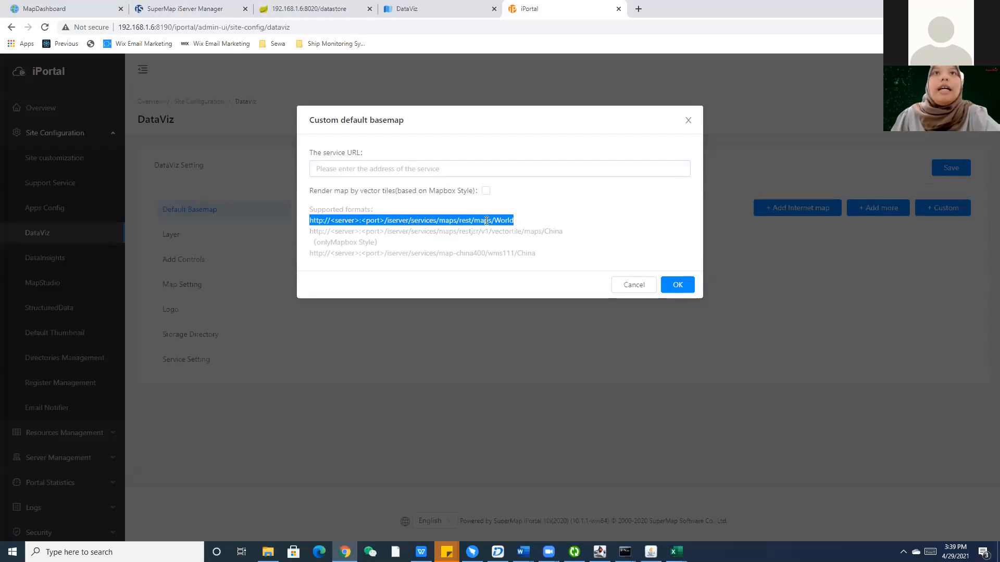
pyautogui.click(515, 225)
pyautogui.click(63, 8)
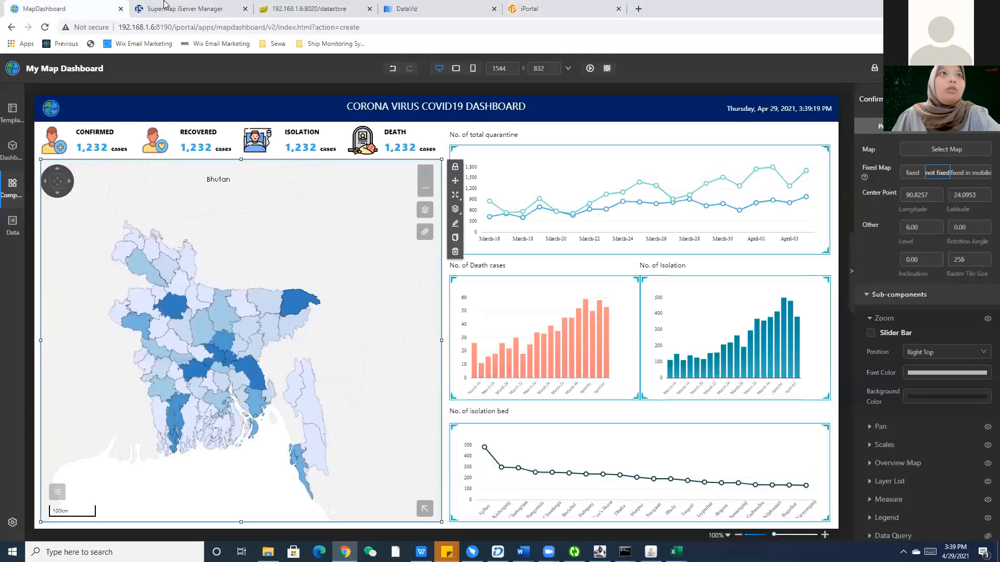
pyautogui.click(164, 4)
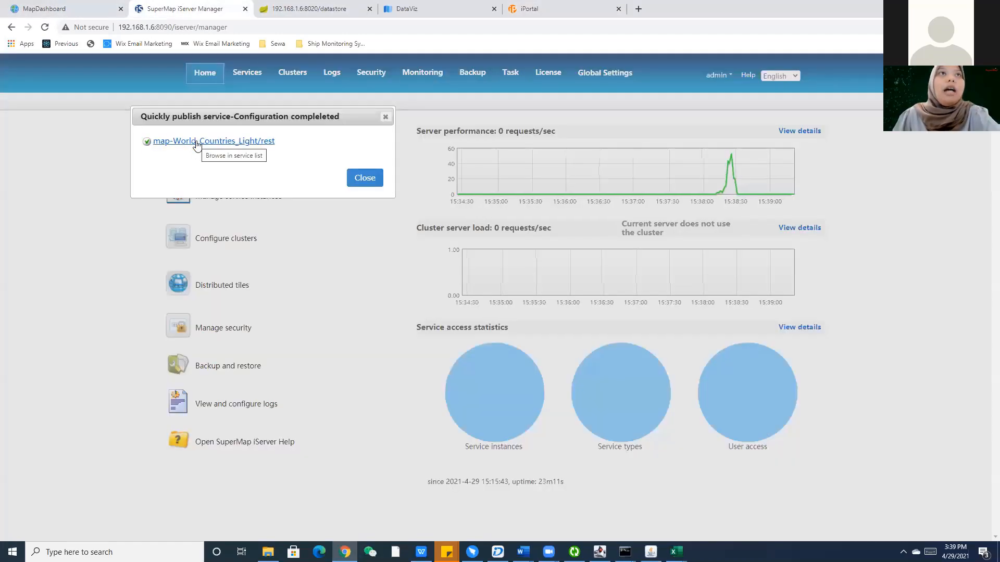
pyautogui.click(197, 145)
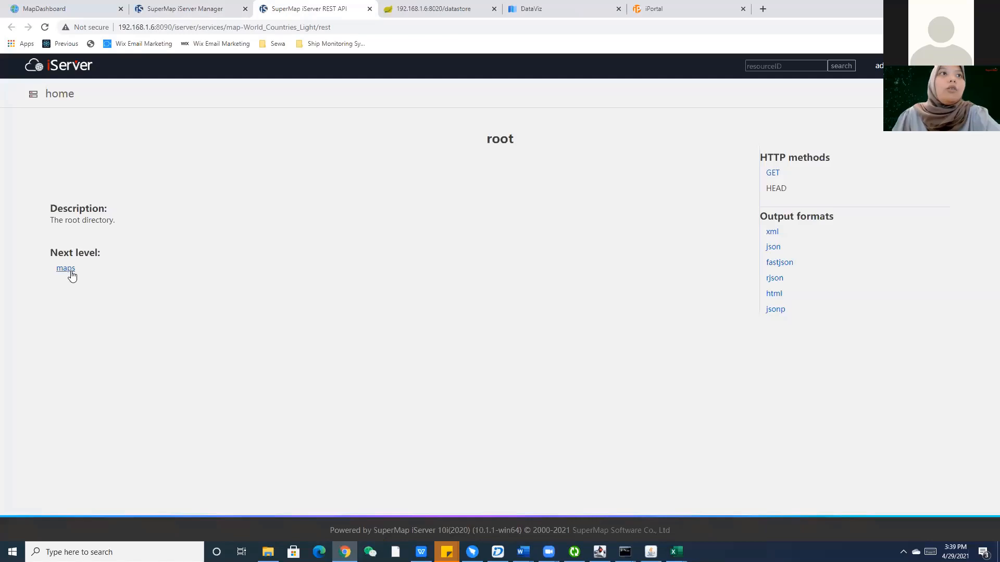
pyautogui.click(66, 268)
pyautogui.click(88, 279)
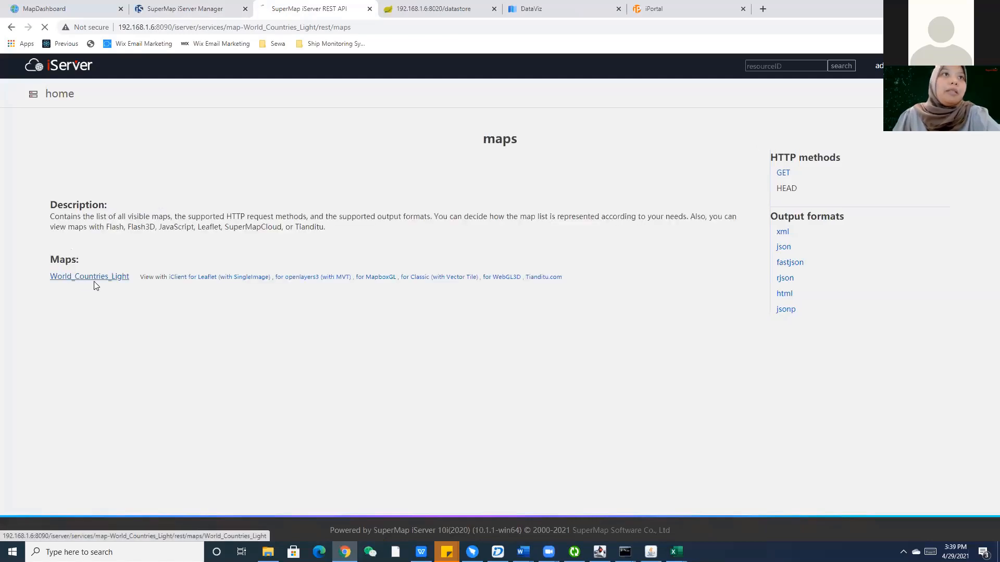
pyautogui.moveTo(427, 28); pyautogui.dragTo(354, 29)
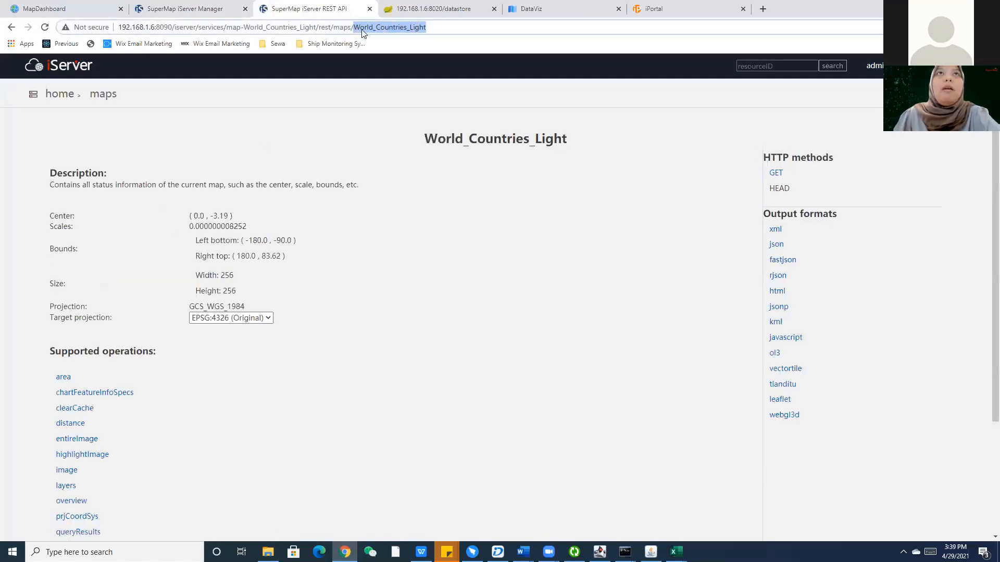
pyautogui.click(440, 32)
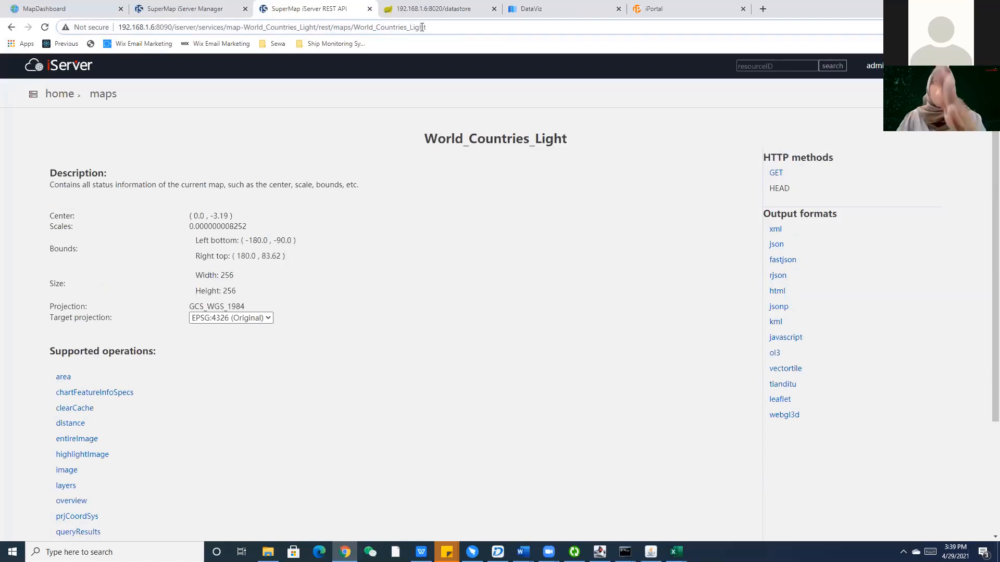
pyautogui.moveTo(428, 29); pyautogui.dragTo(123, 38)
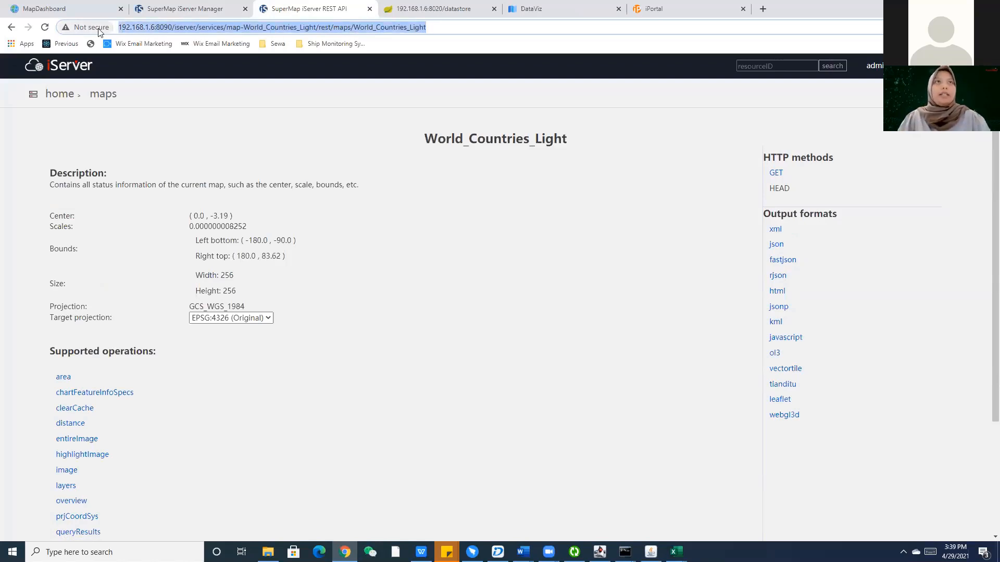
# Paste the World_Countries_Light address as the custom basemap URL, confirm, and save the DataViz settings.
pyautogui.click(697, 6)
pyautogui.click(440, 167)
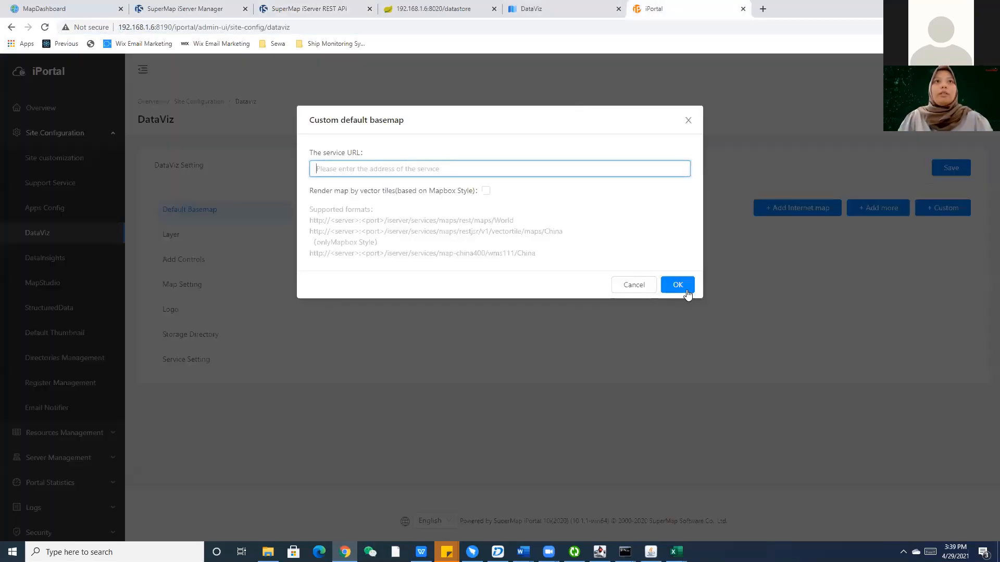
pyautogui.write('http://192.168.1.6:8090/iserver/services/map-World_Countries_Light/rest/maps/World_Countries_Light')
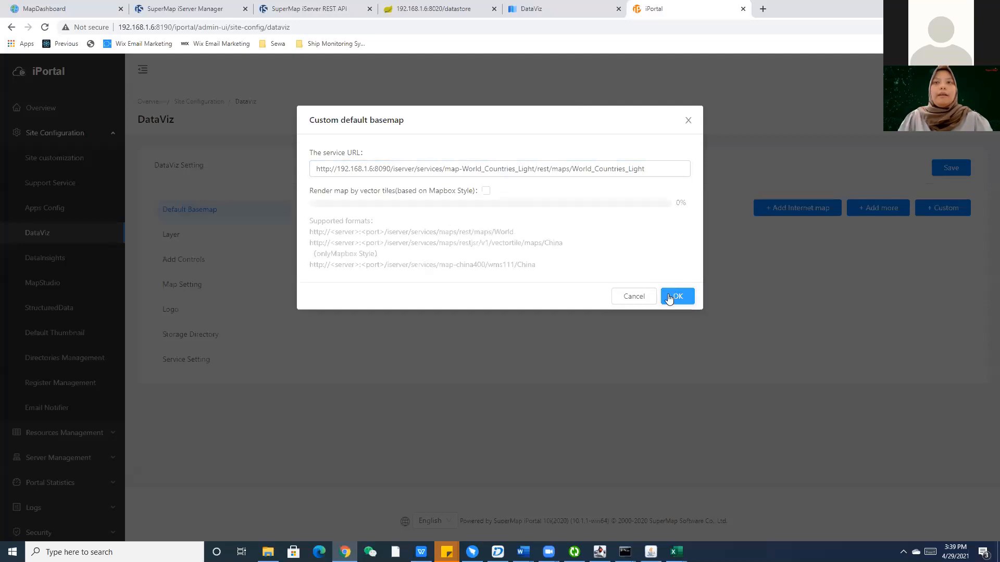
pyautogui.click(672, 293)
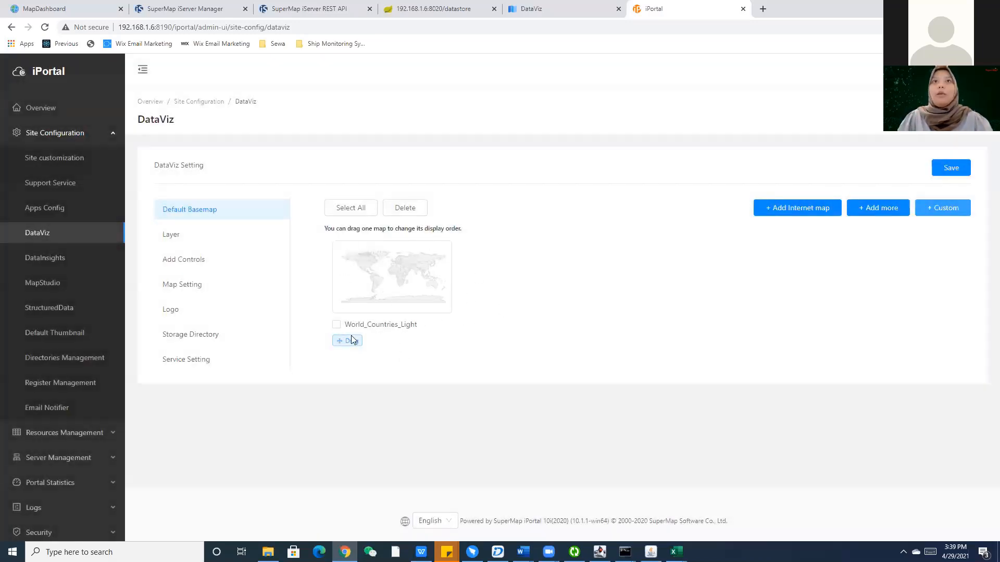
pyautogui.click(957, 173)
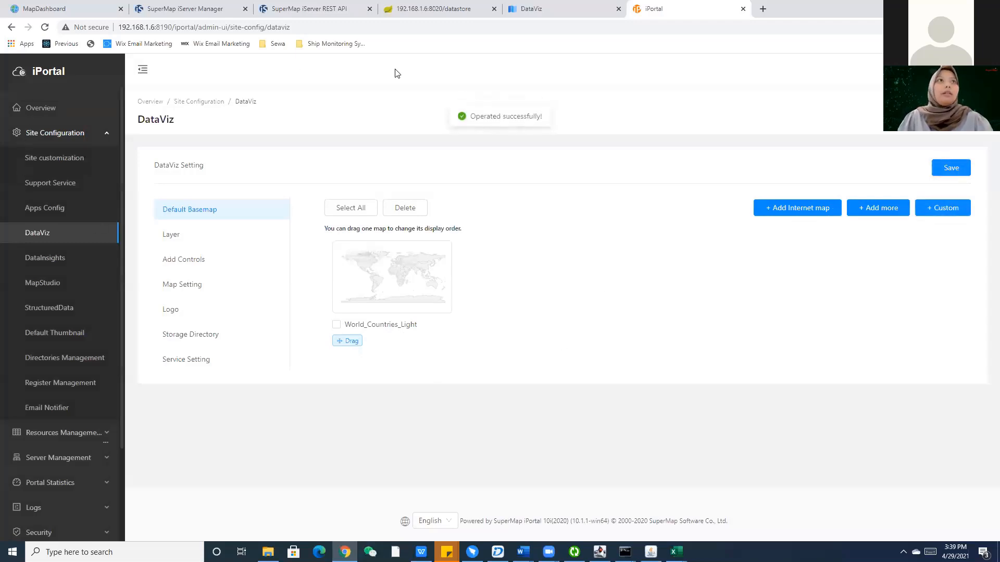
pyautogui.click(563, 15)
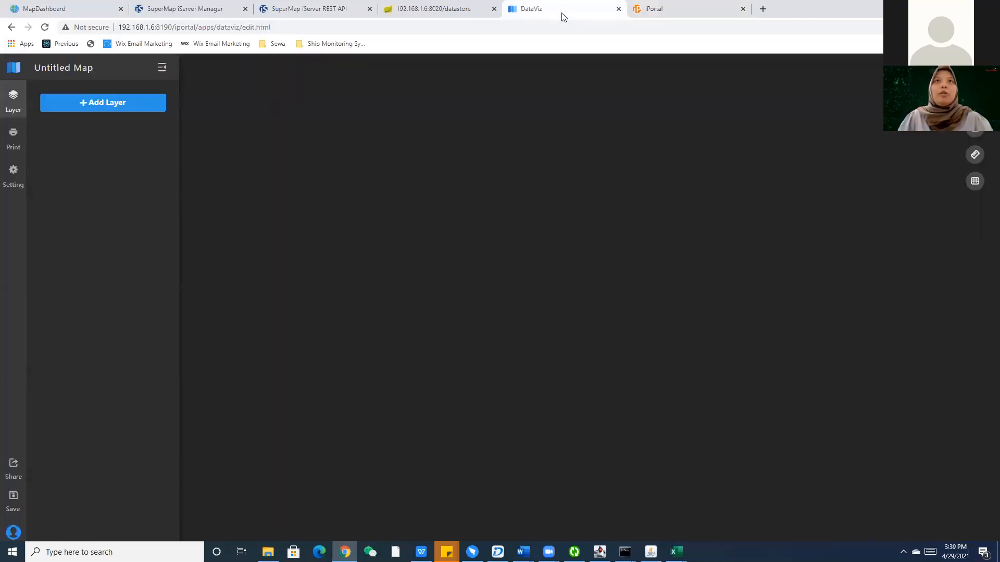
# Reload the DataViz map editor and dismiss the Create the first map dialog.
pyautogui.click(46, 28)
pyautogui.click(539, 86)
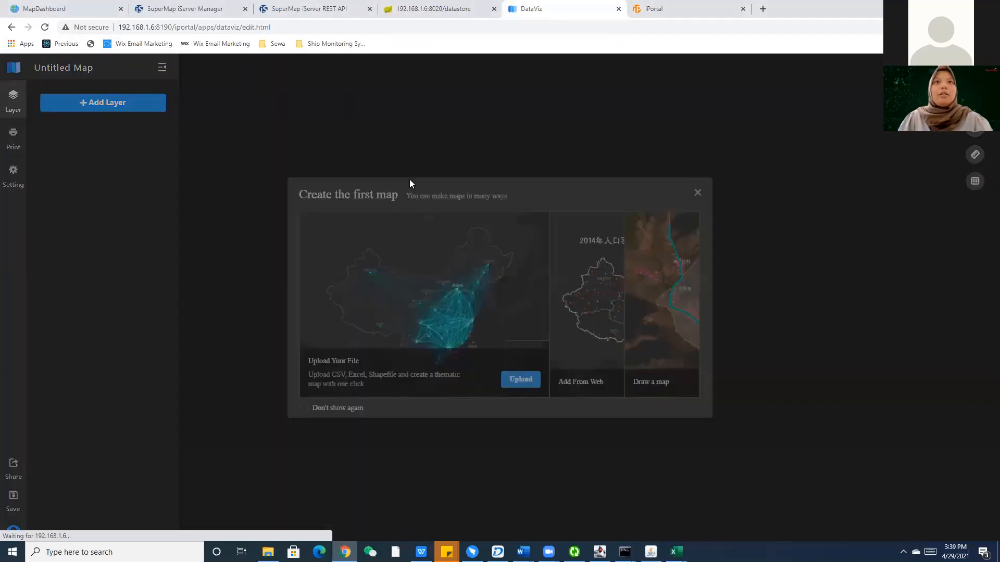
pyautogui.click(697, 192)
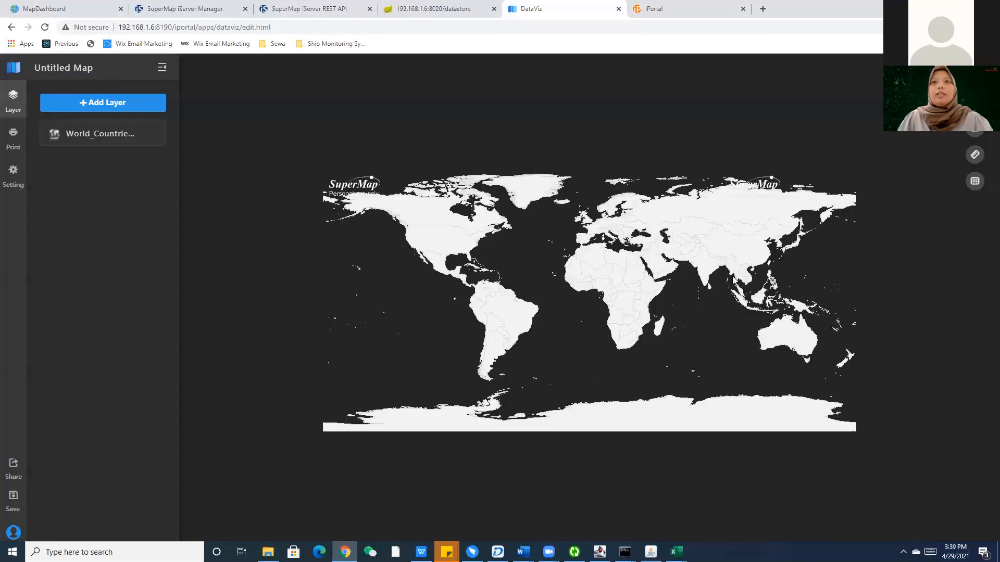
# Zoom the World_Countries_Light basemap to Bangladesh, then return to the COVID19 dashboard.
pyautogui.scroll(5, 733, 279)
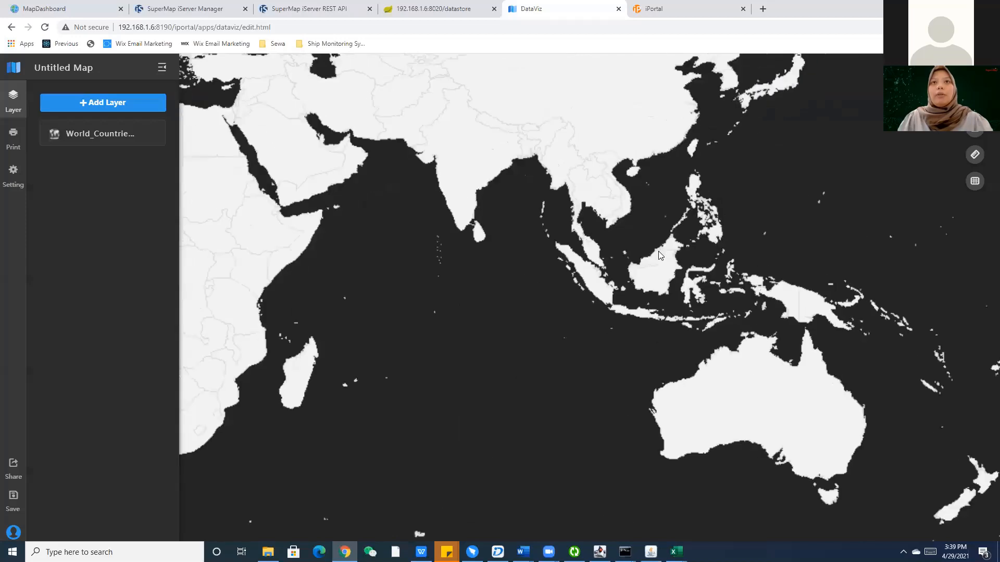
pyautogui.scroll(5, 661, 255)
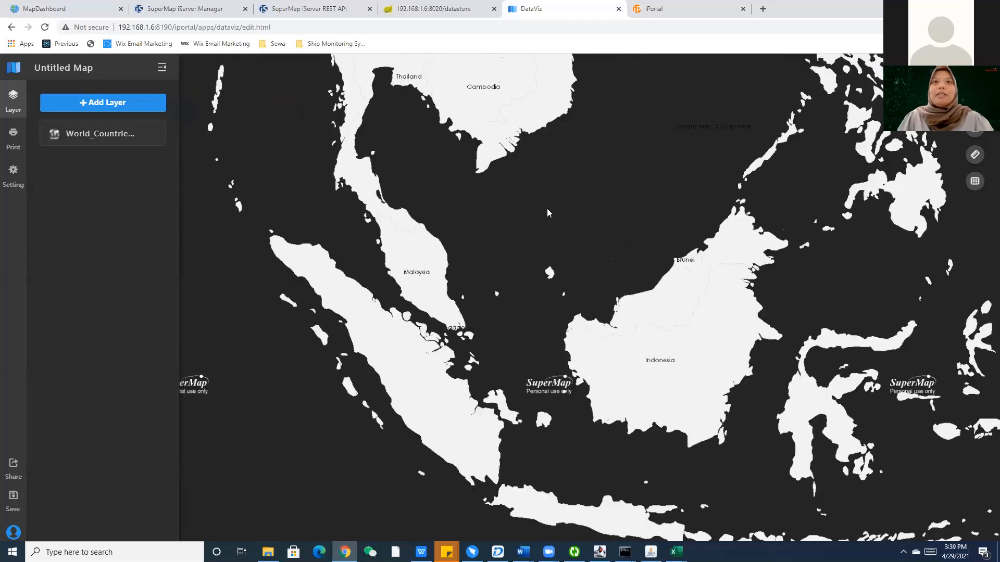
pyautogui.moveTo(547, 212); pyautogui.dragTo(598, 232)
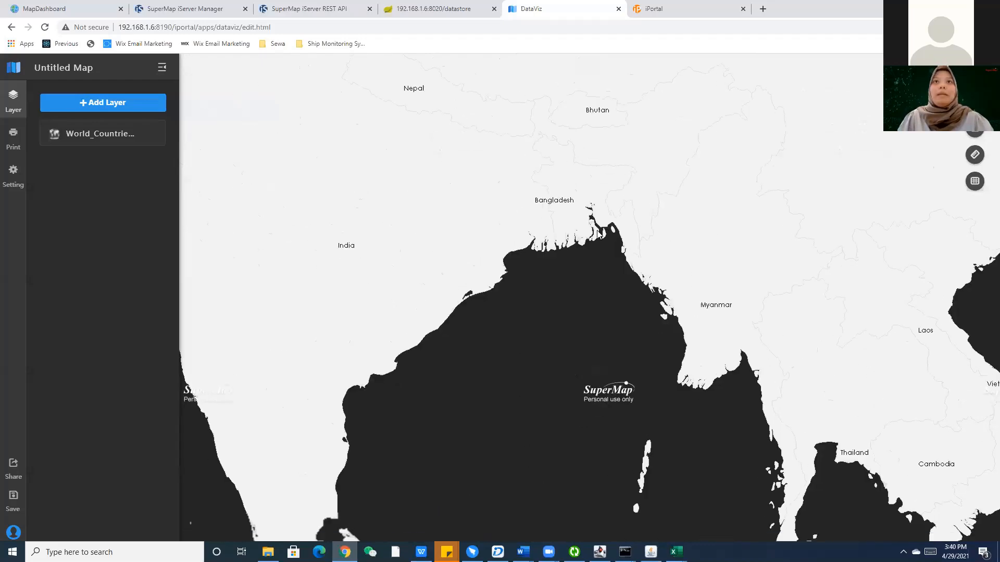
pyautogui.scroll(-5, 598, 232)
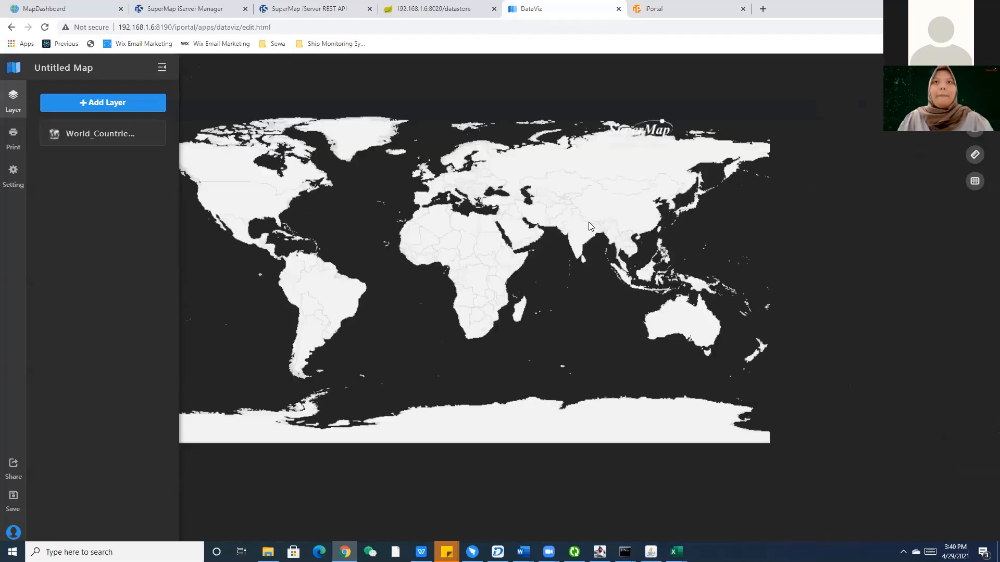
pyautogui.scroll(3, 588, 223)
pyautogui.scroll(5, 585, 237)
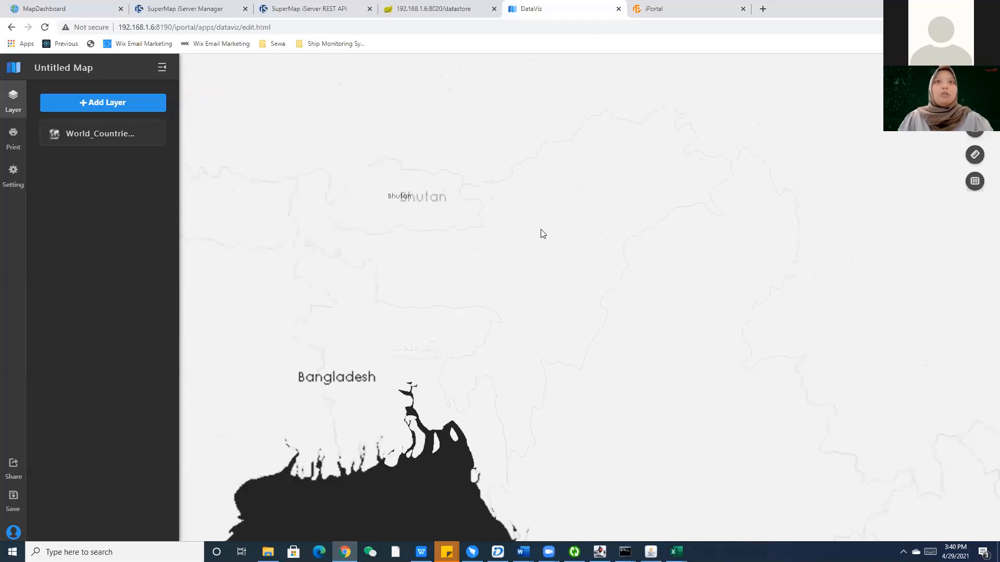
pyautogui.scroll(-10, 540, 233)
pyautogui.scroll(5, 576, 254)
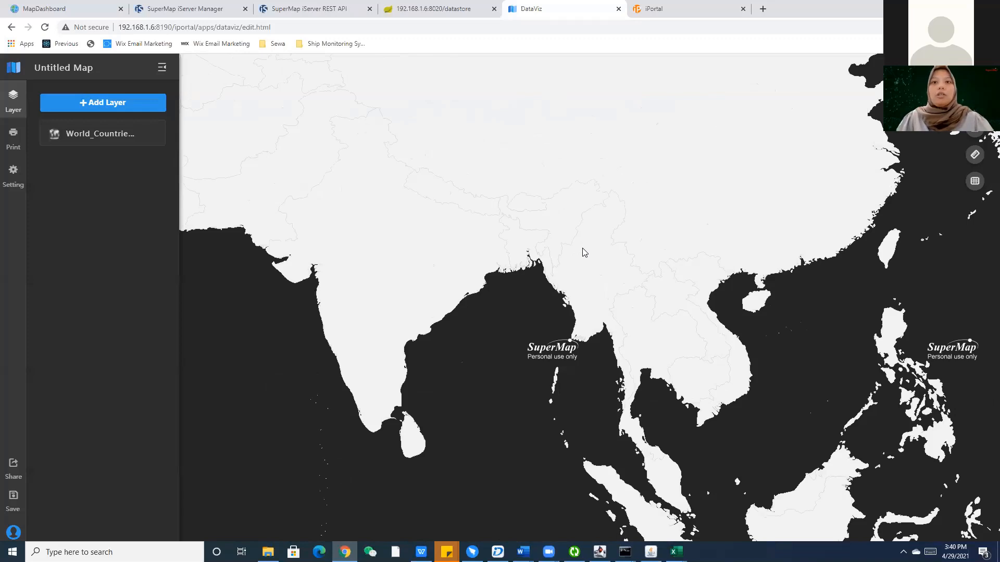
pyautogui.scroll(5, 576, 250)
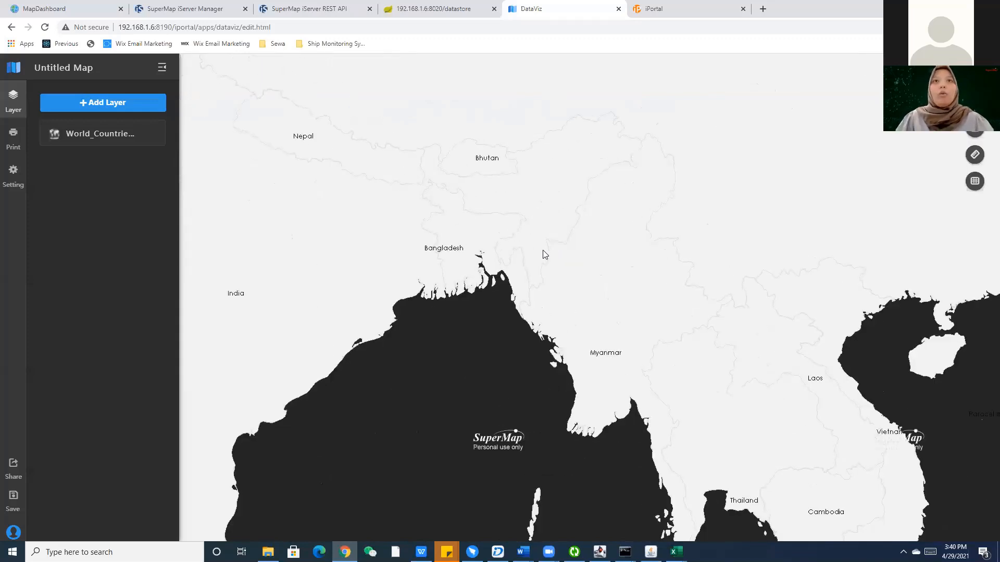
pyautogui.scroll(3, 545, 255)
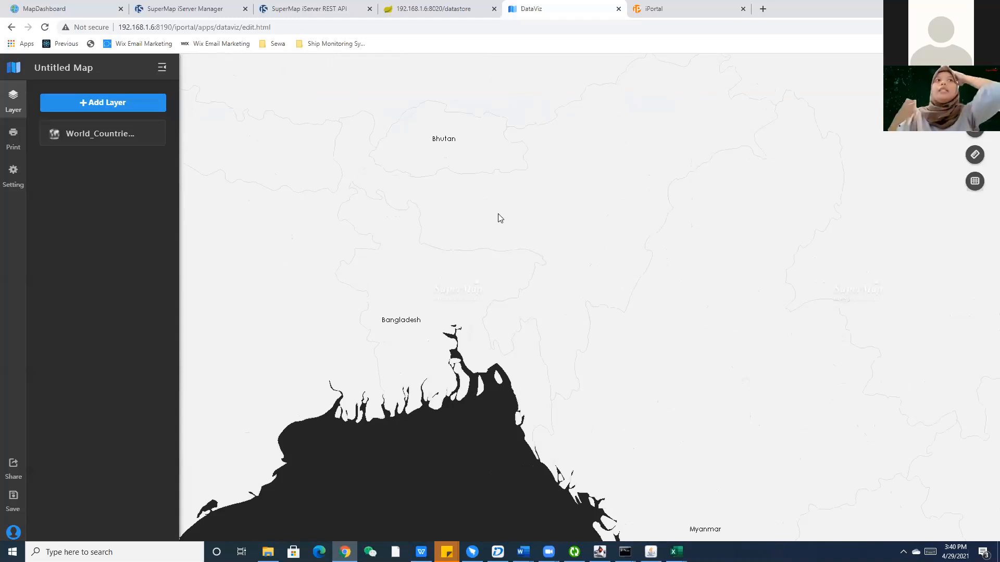
pyautogui.click(65, 8)
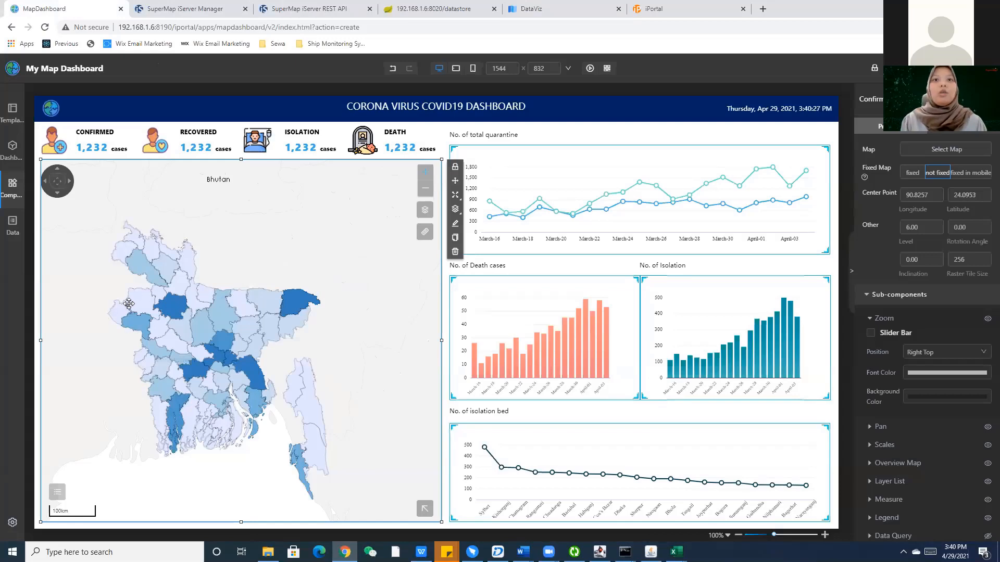
# Check the District_Boundary attribute table in iDesktop, then go back to the DataViz Untitled Map.
pyautogui.click(498, 552)
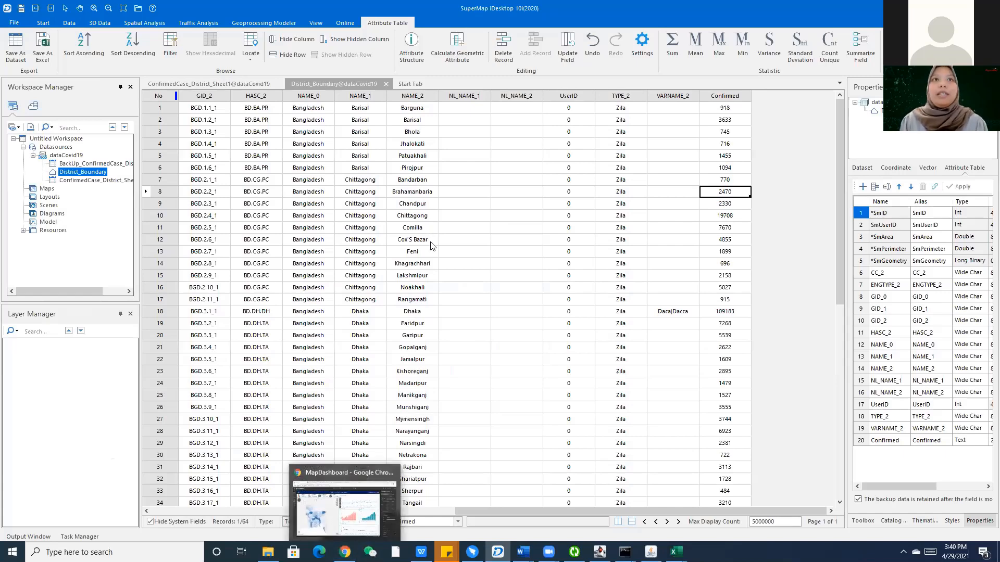
pyautogui.click(345, 552)
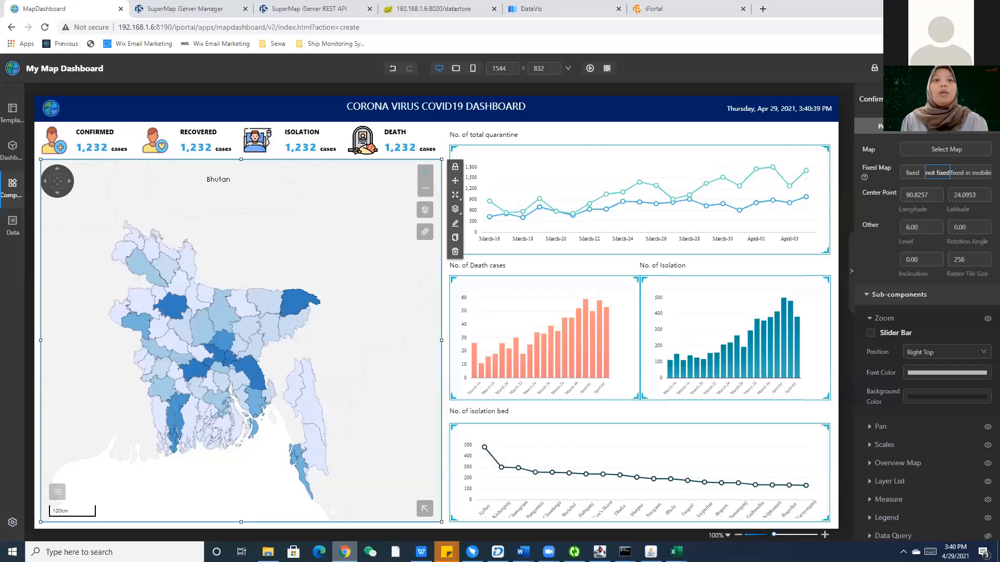
pyautogui.click(531, 8)
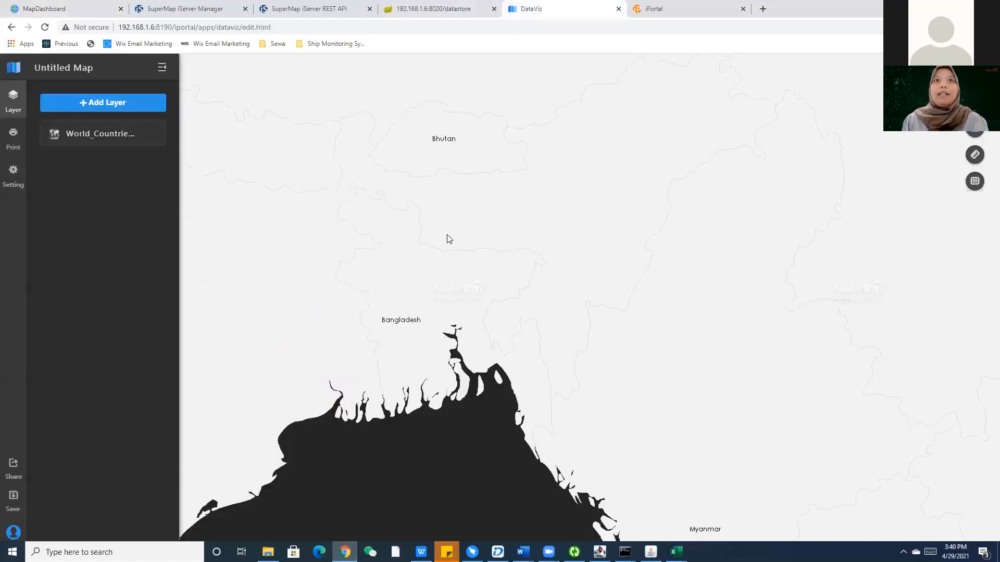
# Dismiss the auto-save message and view the World_Countries_Light layer's details.
pyautogui.scroll(-2, 446, 239)
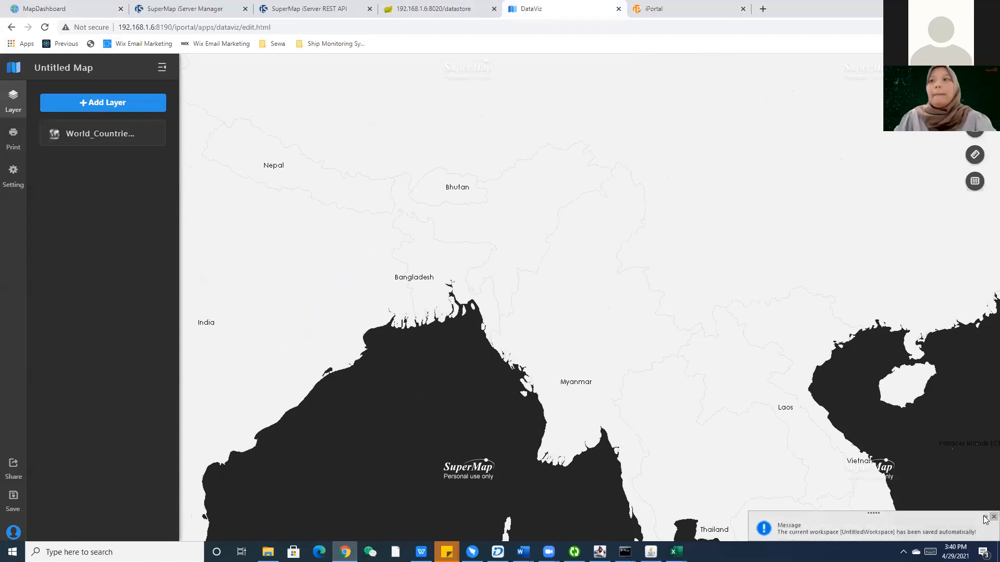
pyautogui.click(993, 516)
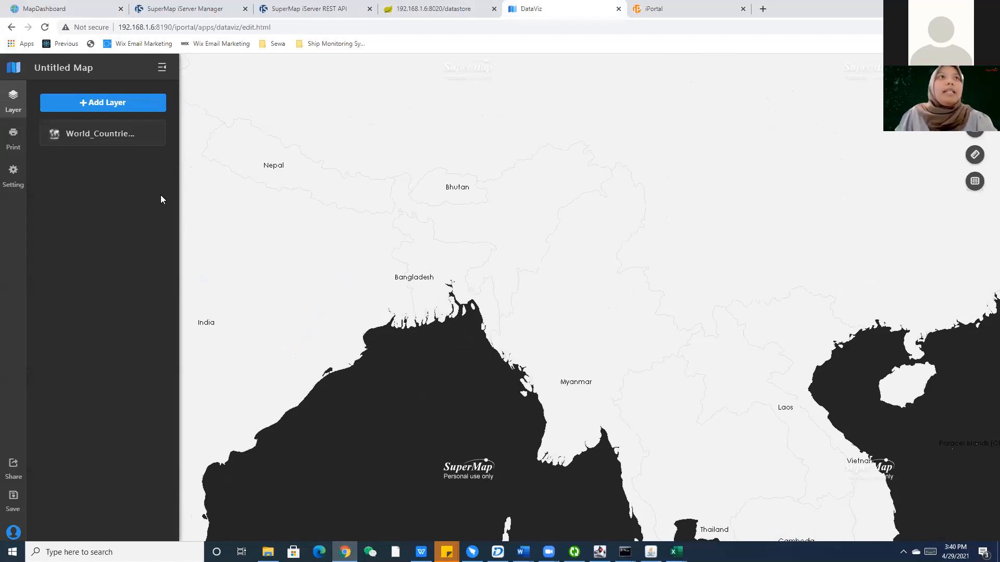
pyautogui.scroll(-2, 523, 212)
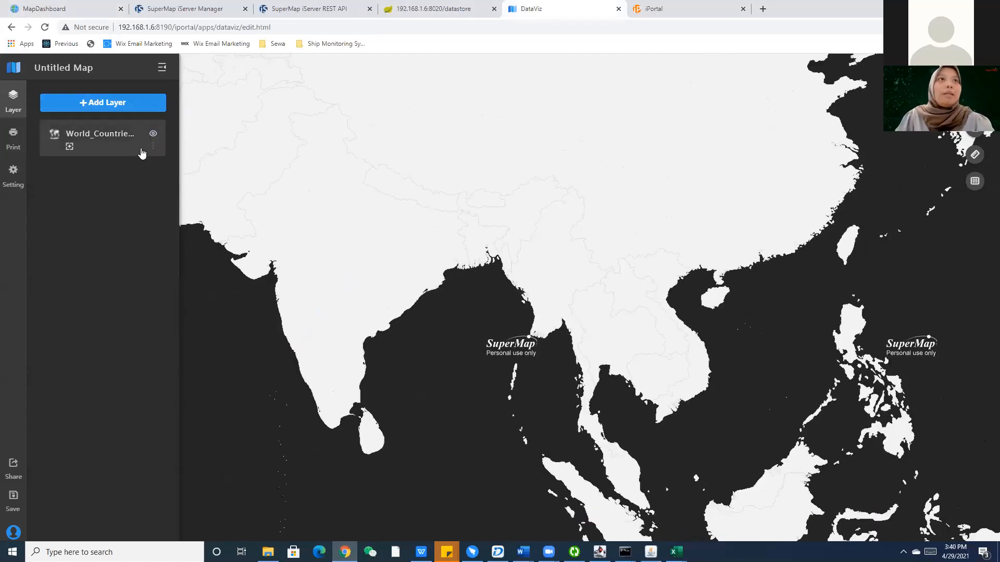
pyautogui.click(120, 151)
pyautogui.click(44, 65)
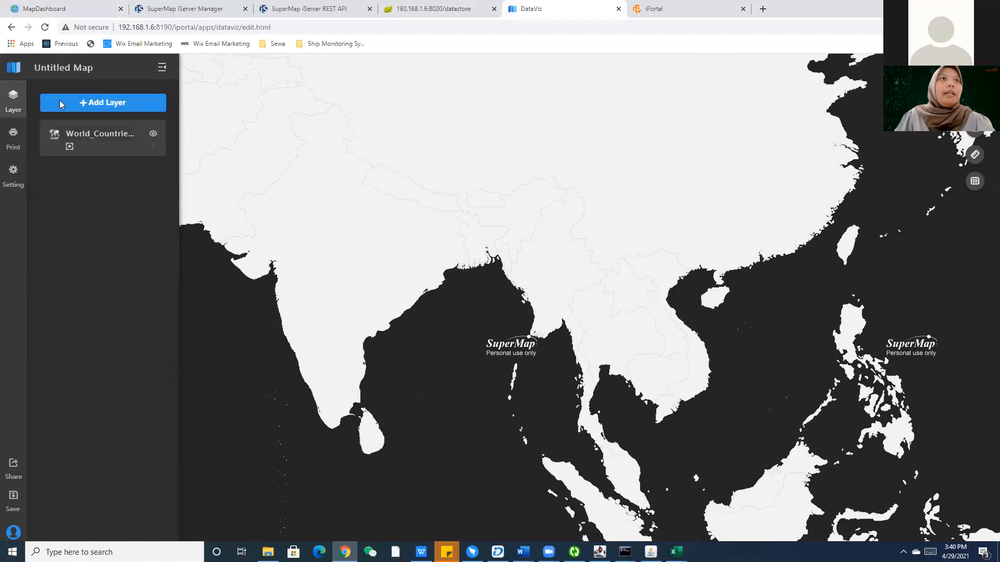
# Look over the Add Layer options, then return to the iPortal DataViz settings page.
pyautogui.click(129, 103)
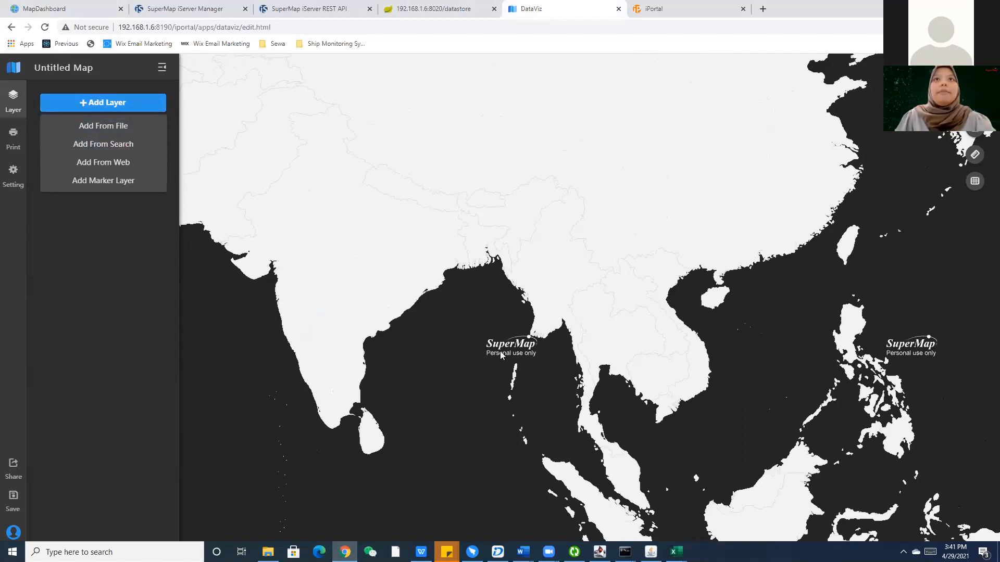
pyautogui.click(471, 321)
pyautogui.click(677, 9)
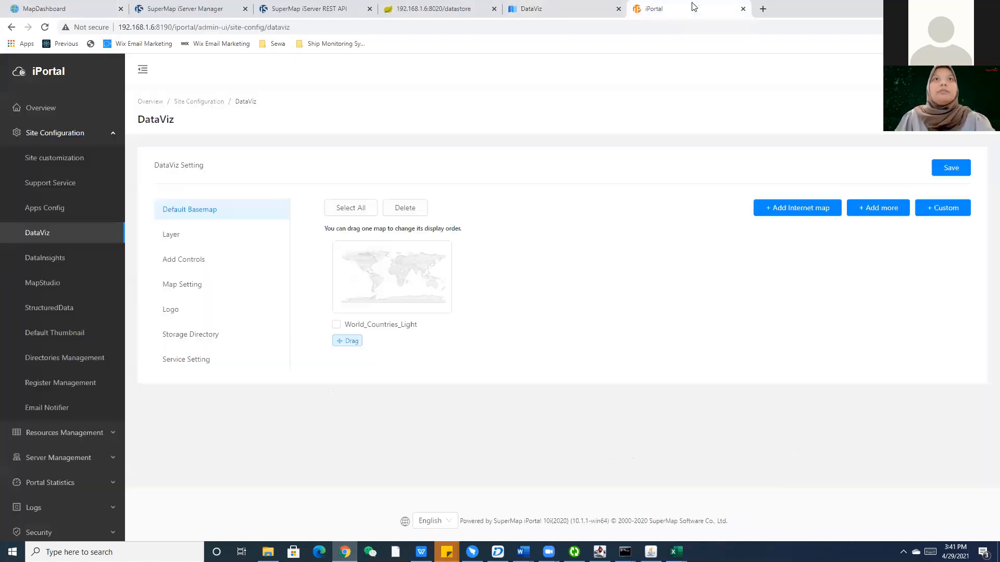
# Go to the iPortal home page and open Resource Center > Data.
pyautogui.click(59, 72)
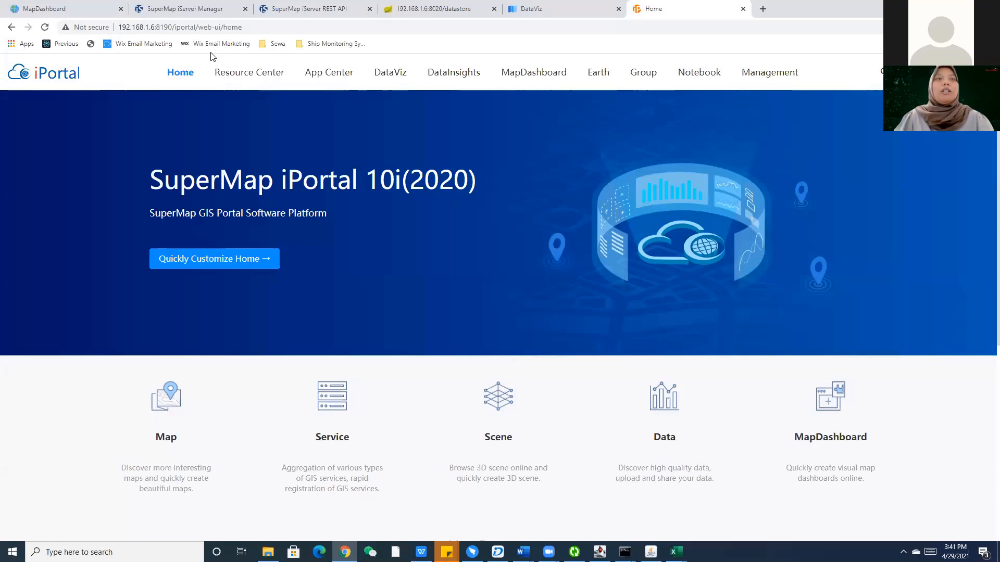
pyautogui.moveTo(249, 74)
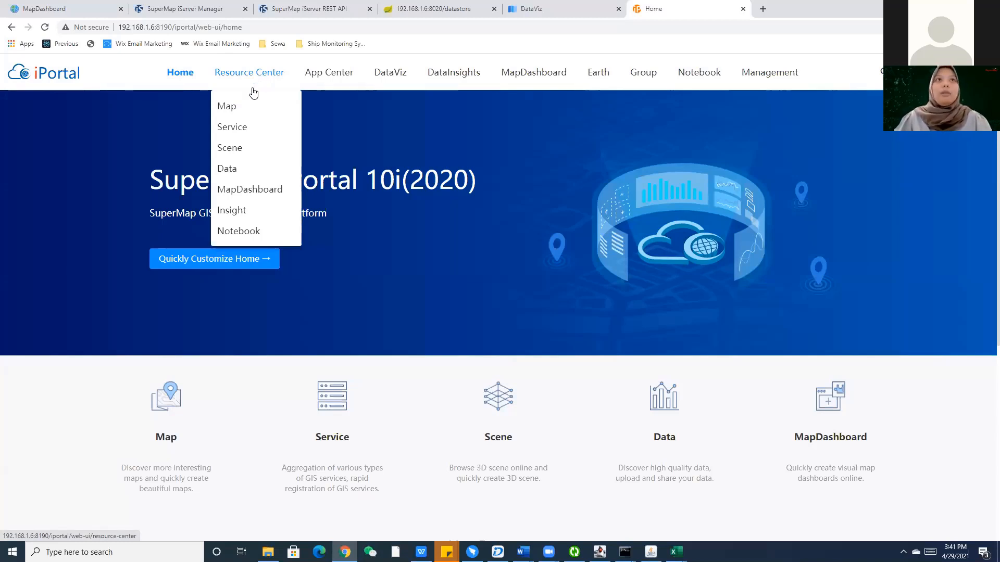
pyautogui.click(241, 170)
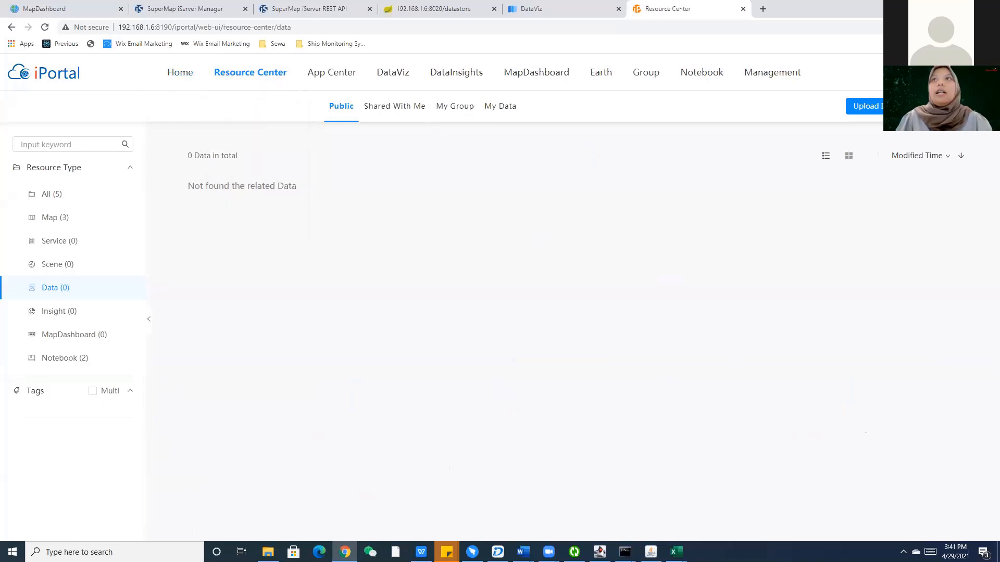
pyautogui.click(864, 107)
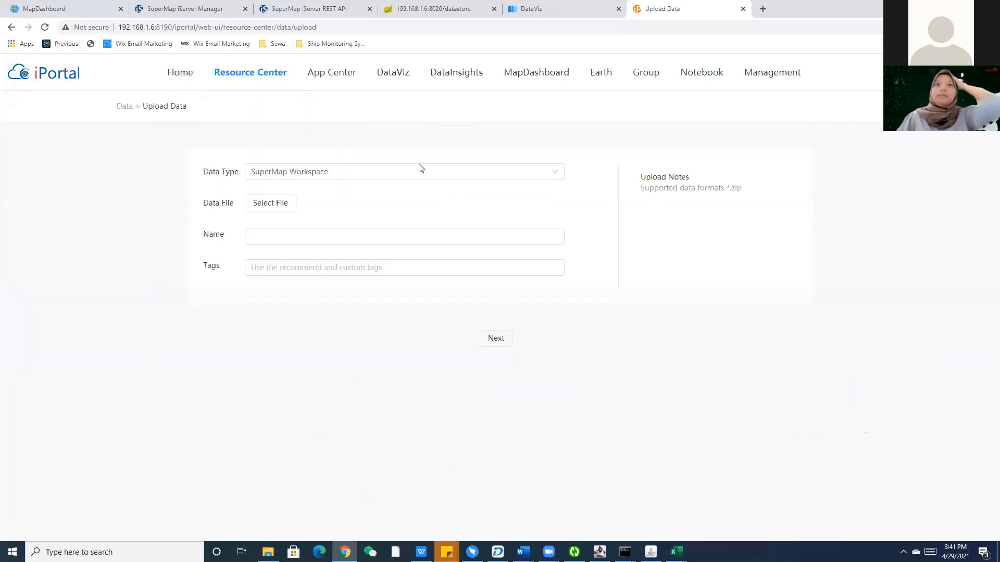
pyautogui.click(395, 177)
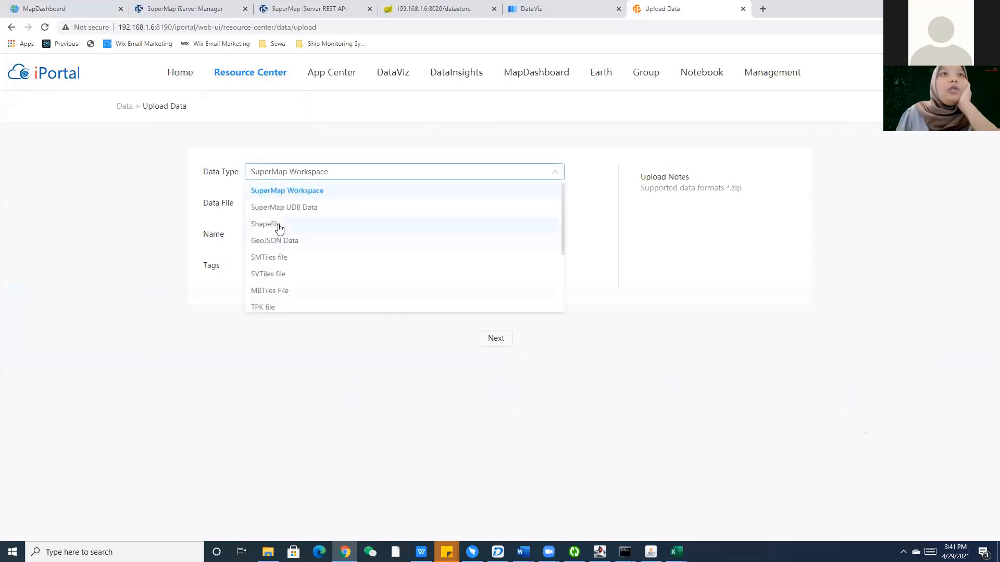
pyautogui.scroll(-3, 276, 244)
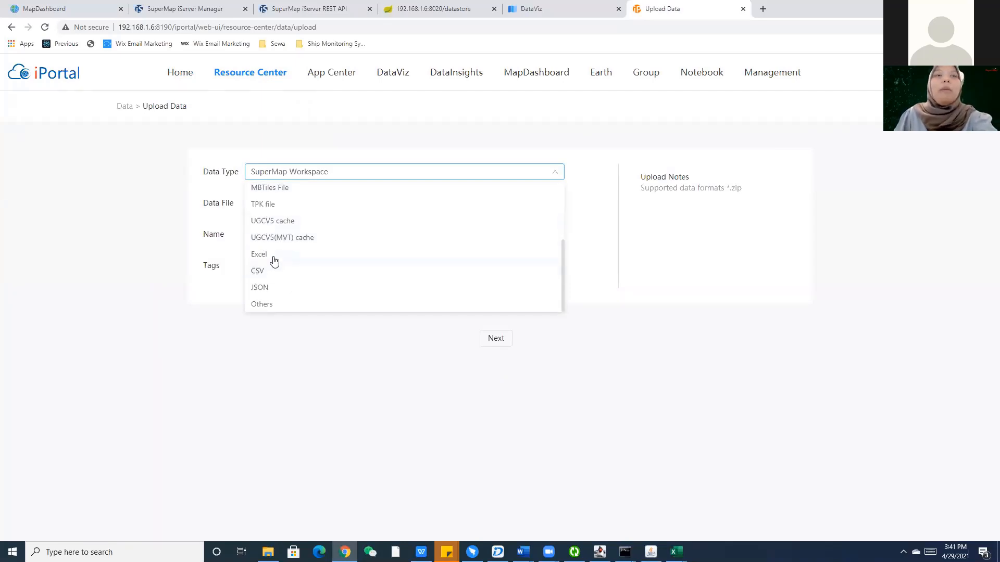
pyautogui.scroll(3, 276, 255)
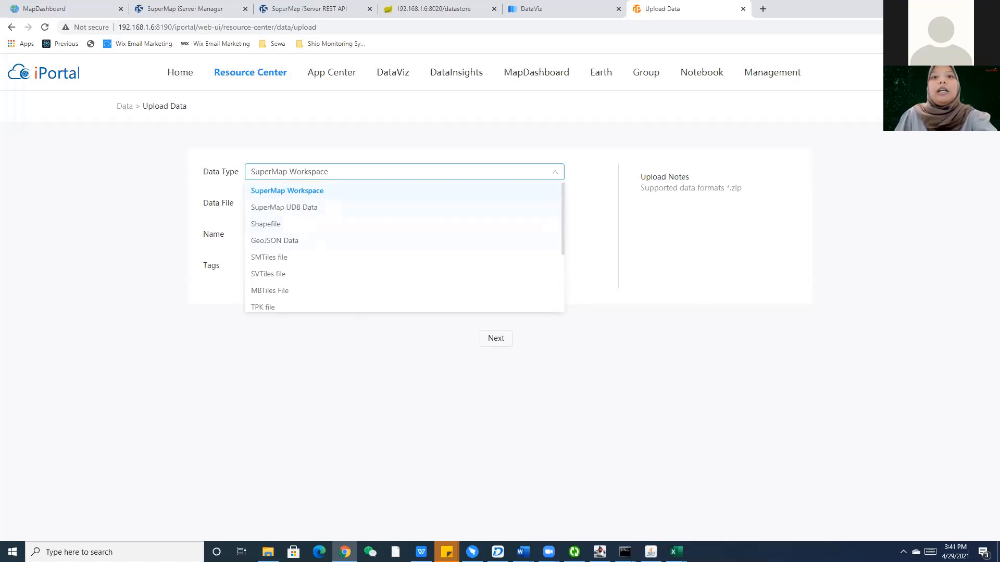
pyautogui.click(498, 552)
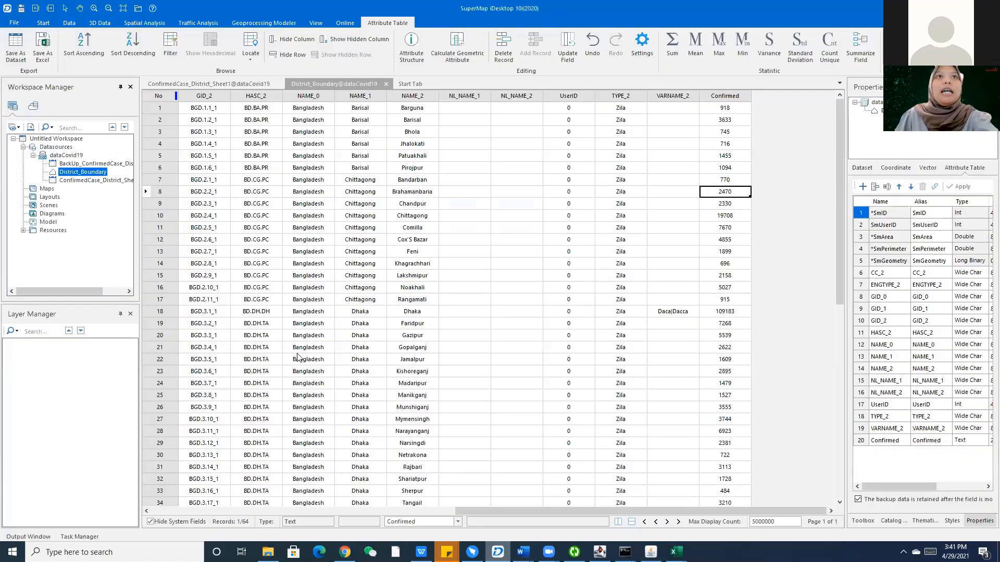
pyautogui.hotkey('alt', 'Tab')
pyautogui.click(314, 173)
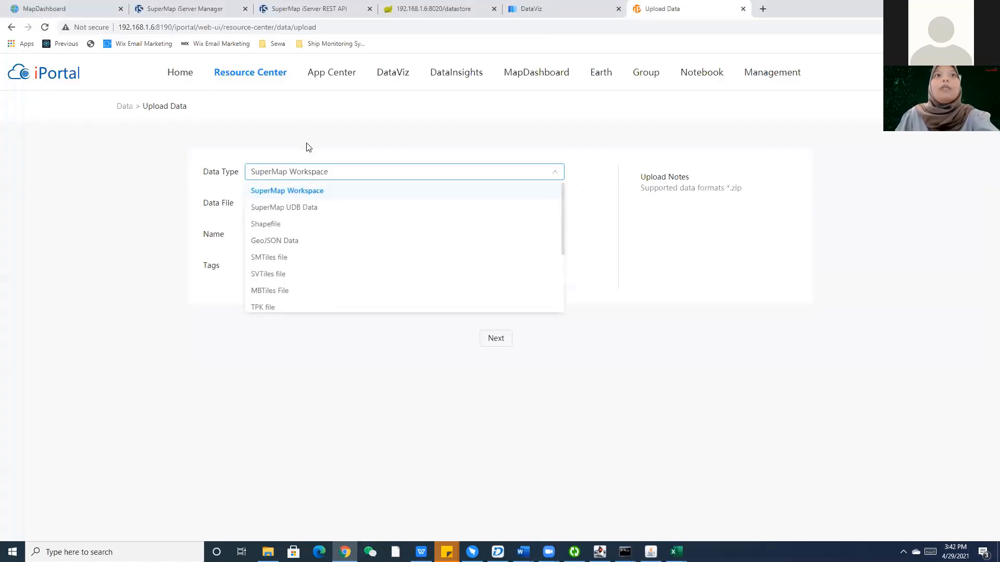
pyautogui.scroll(-1, 351, 241)
pyautogui.hotkey('alt', 'Tab')
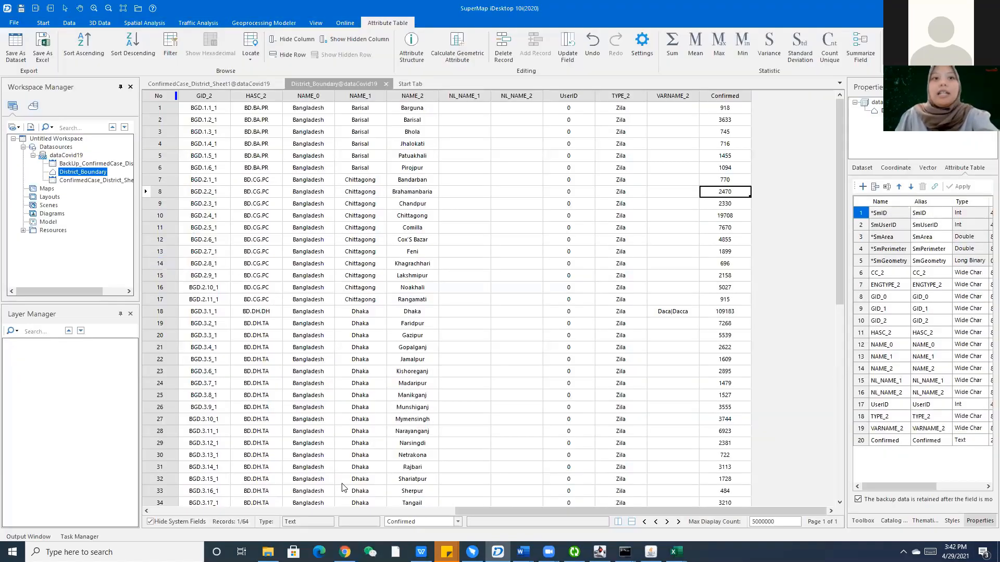
pyautogui.click(345, 552)
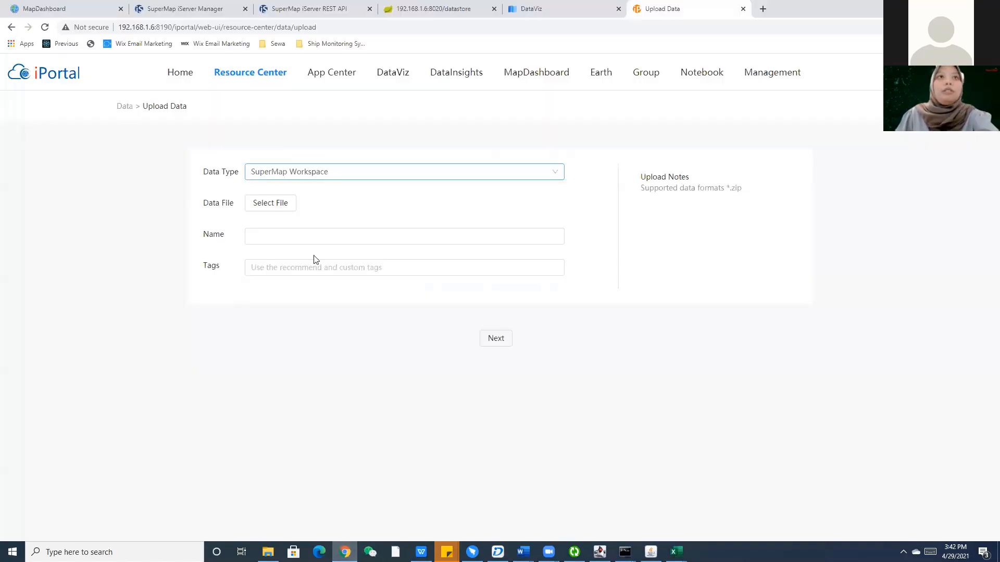
pyautogui.click(304, 175)
# Upload District_Confirmed_Case.zip as Shapefile data and continue to service publishing.
pyautogui.click(277, 224)
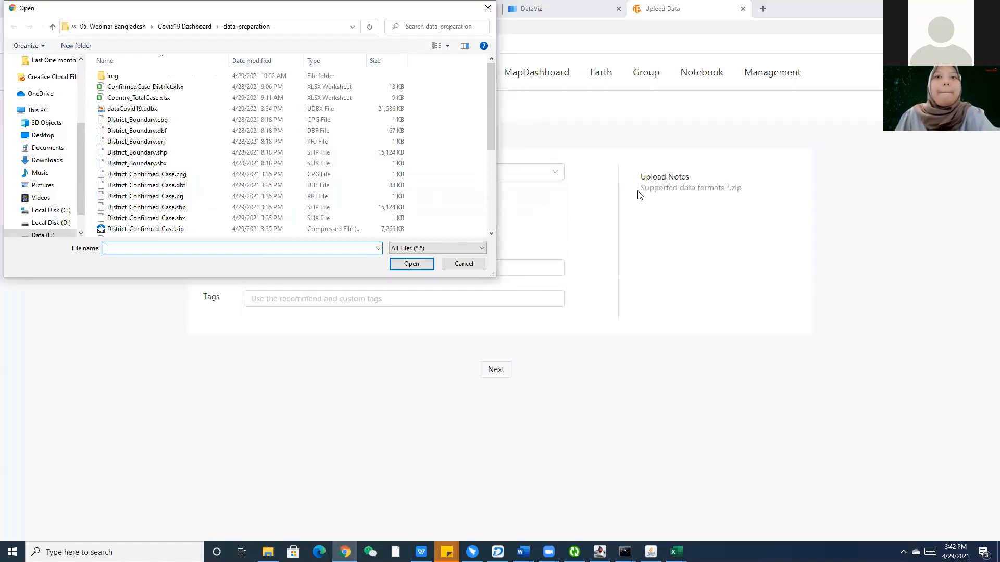
pyautogui.scroll(-4, 151, 171)
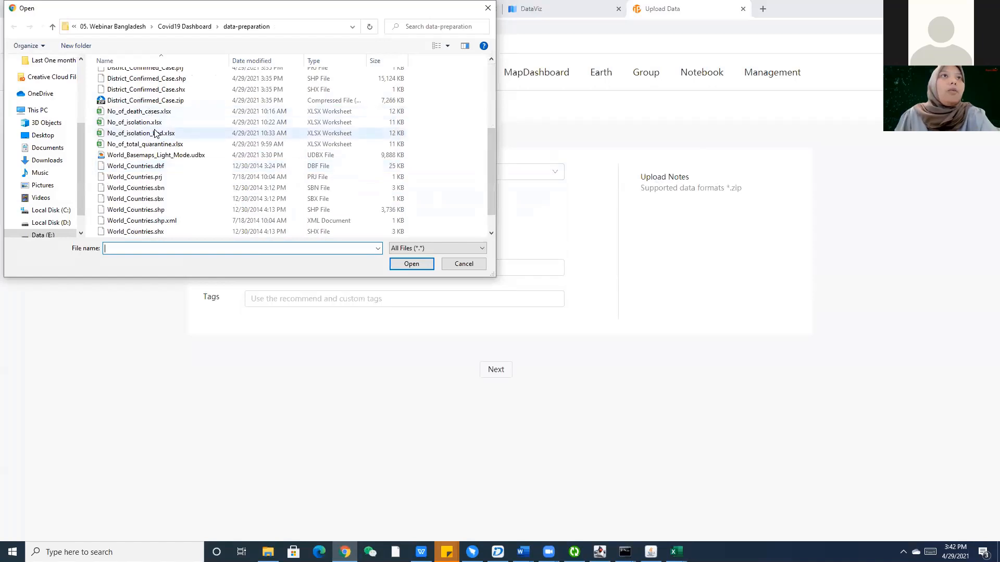
pyautogui.scroll(3, 154, 133)
pyautogui.click(130, 193)
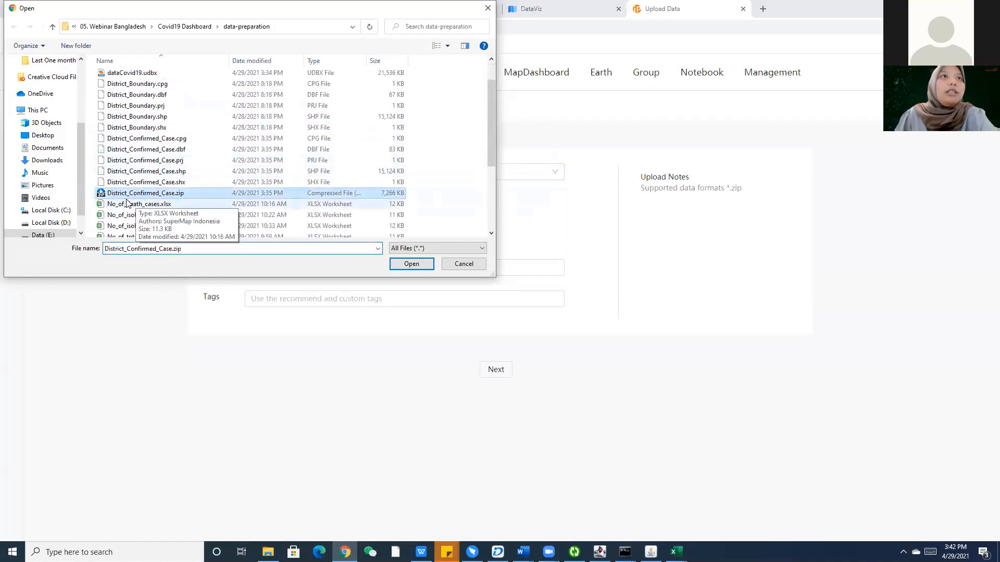
pyautogui.press('Return')
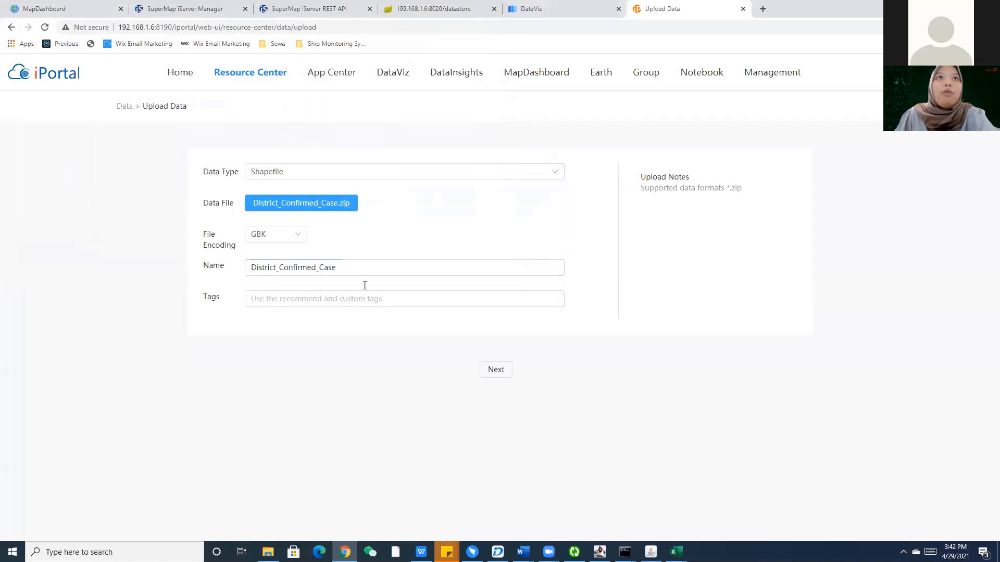
pyautogui.click(497, 370)
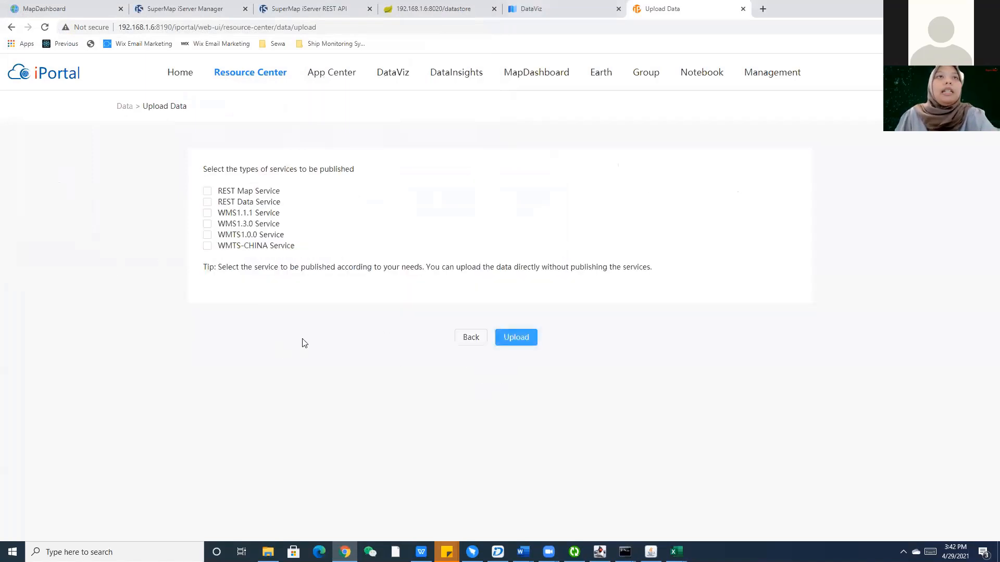
# After checking iServer Manager, tick REST Data Service as the service to publish.
pyautogui.click(466, 341)
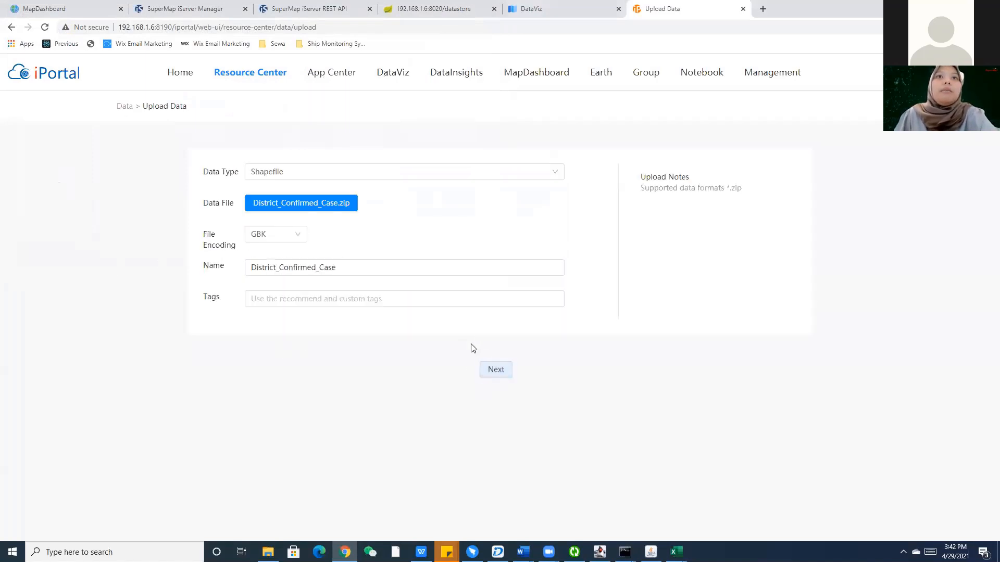
pyautogui.click(490, 376)
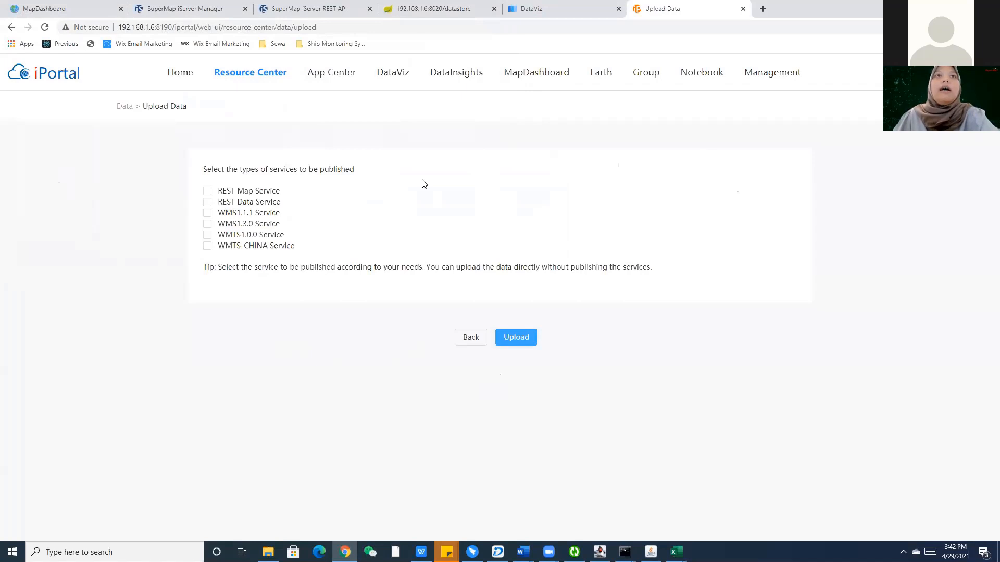
pyautogui.click(179, 6)
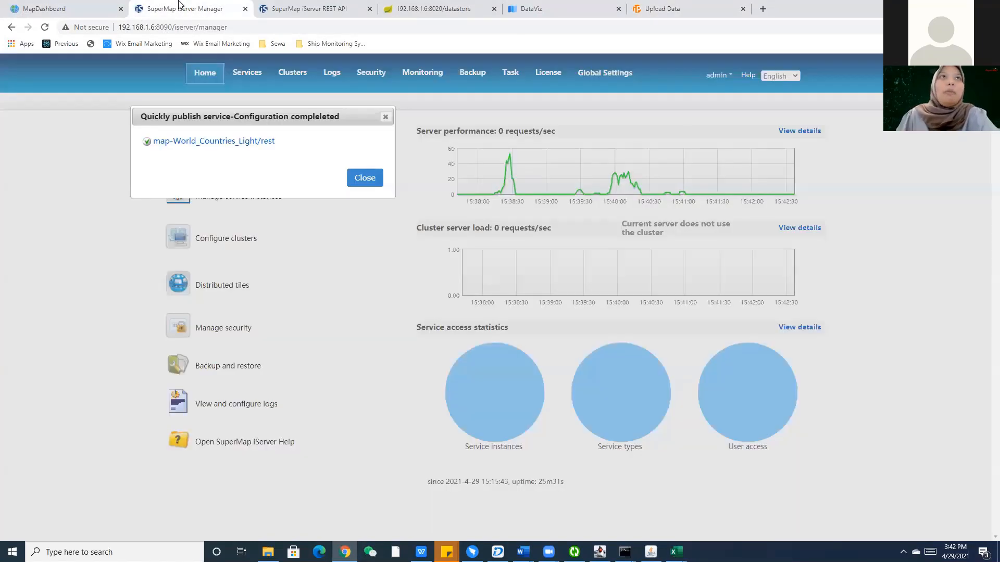
pyautogui.click(654, 7)
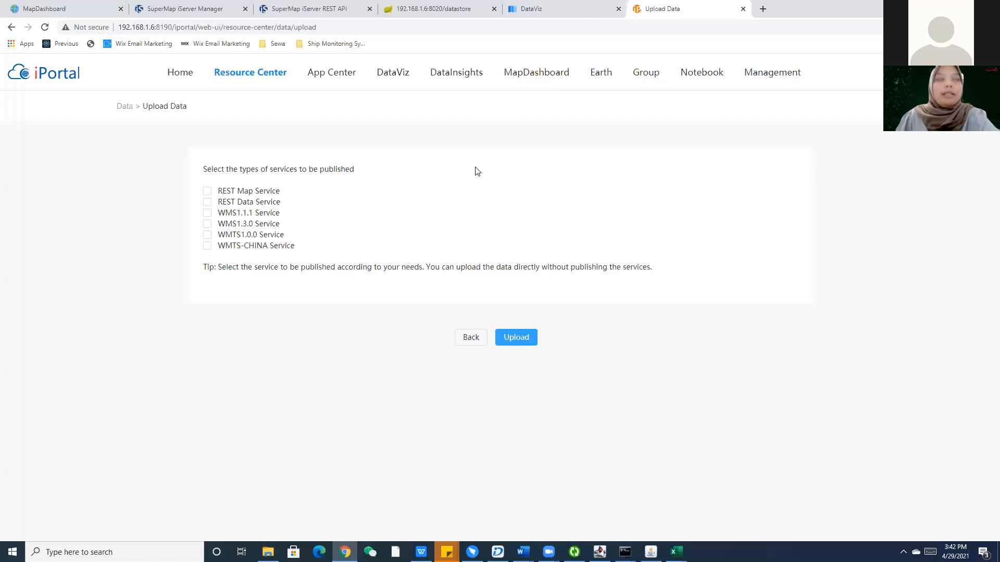
pyautogui.click(169, 4)
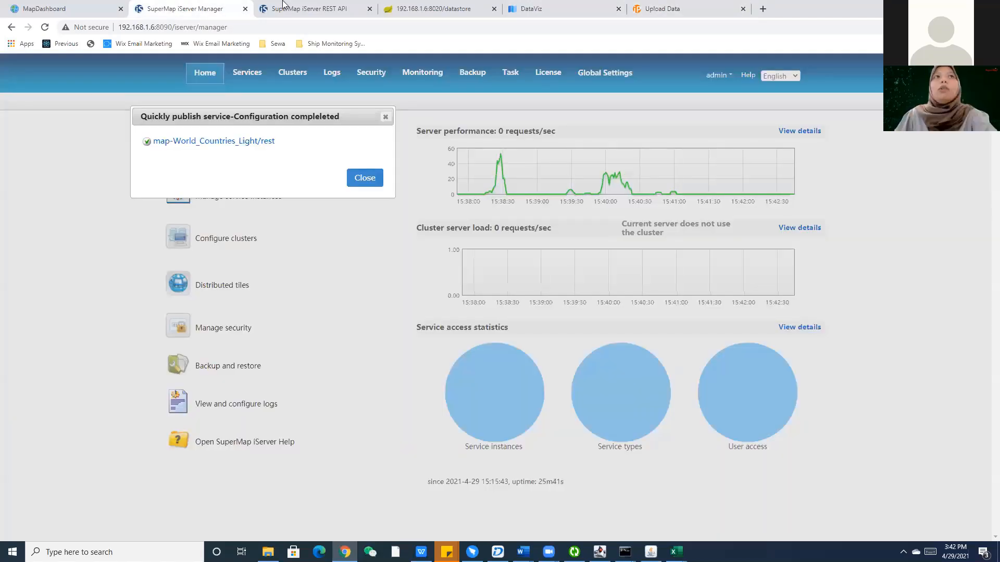
pyautogui.click(706, 7)
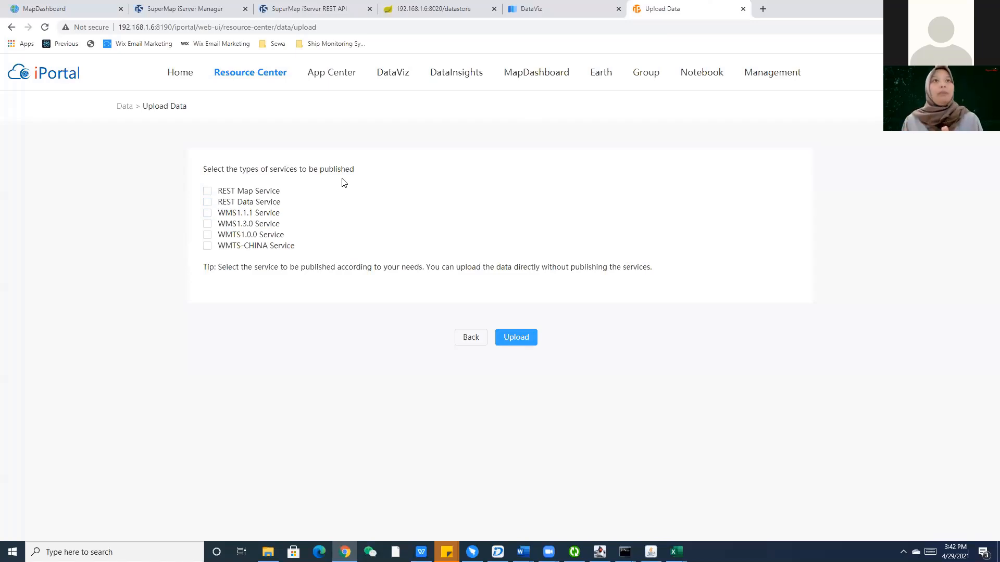
pyautogui.click(208, 204)
pyautogui.click(208, 204)
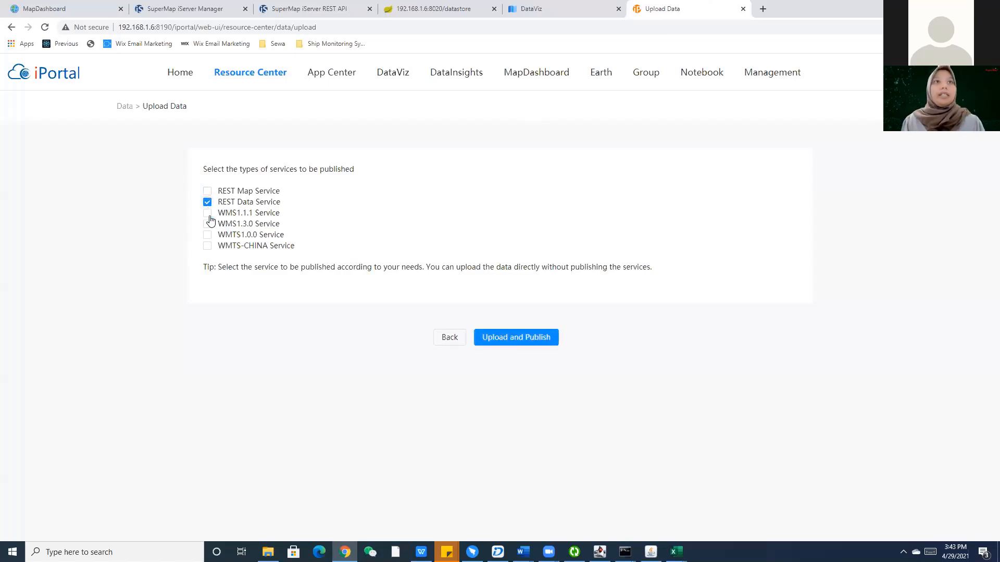
# Upload and publish District_Confirmed_Case.zip as a REST data service, then return to DataViz.
pyautogui.click(545, 345)
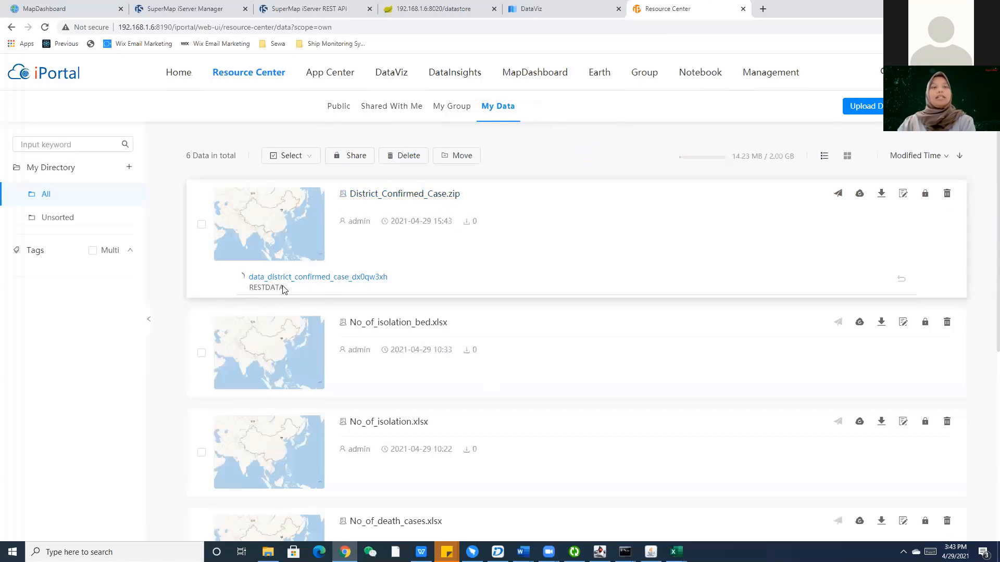
pyautogui.click(554, 5)
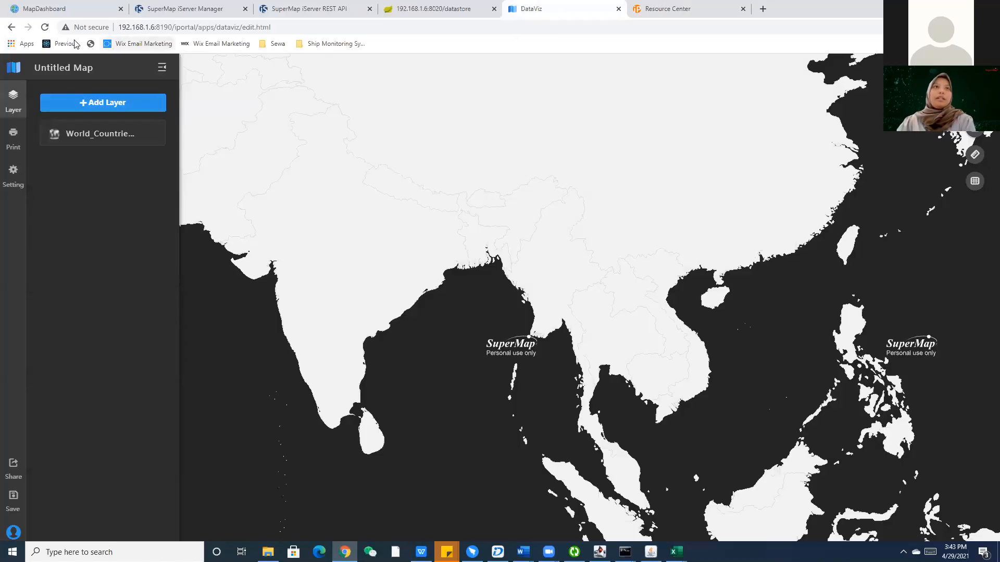
# Reload the DataViz map editor and dismiss the create-first-map prompt.
pyautogui.click(45, 27)
pyautogui.click(542, 104)
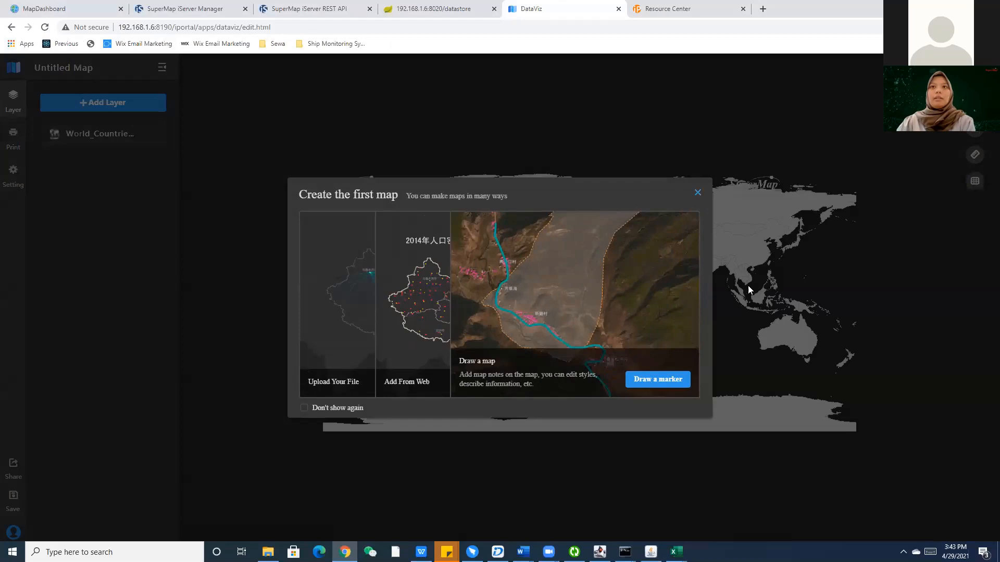
pyautogui.click(748, 290)
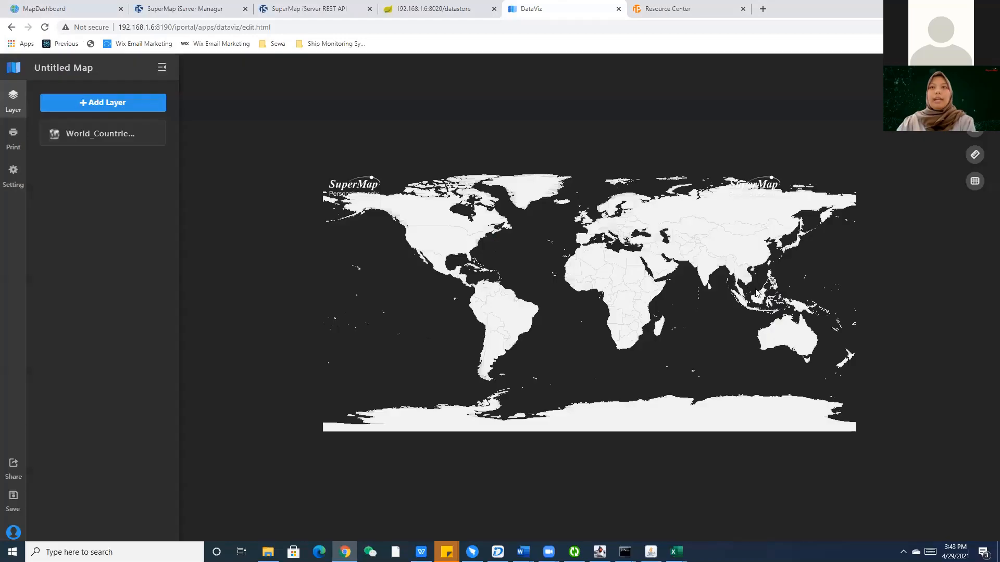
# Pan the map to Bangladesh and open Add Layer > Add From Search.
pyautogui.scroll(-5, 526, 319)
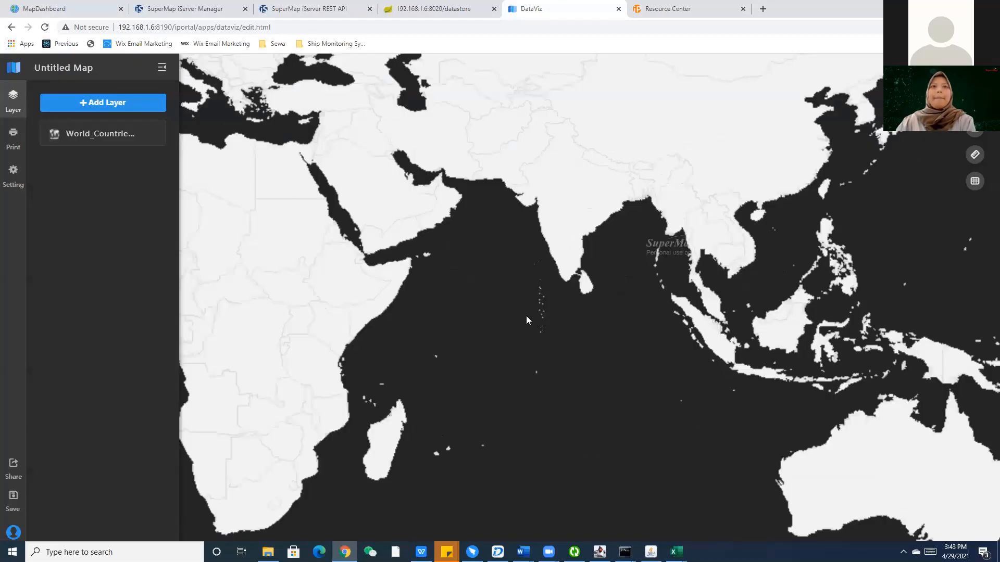
pyautogui.moveTo(569, 346); pyautogui.dragTo(535, 338)
pyautogui.scroll(3, 784, 323)
pyautogui.moveTo(330, 104); pyautogui.dragTo(564, 289)
pyautogui.scroll(1, 562, 290)
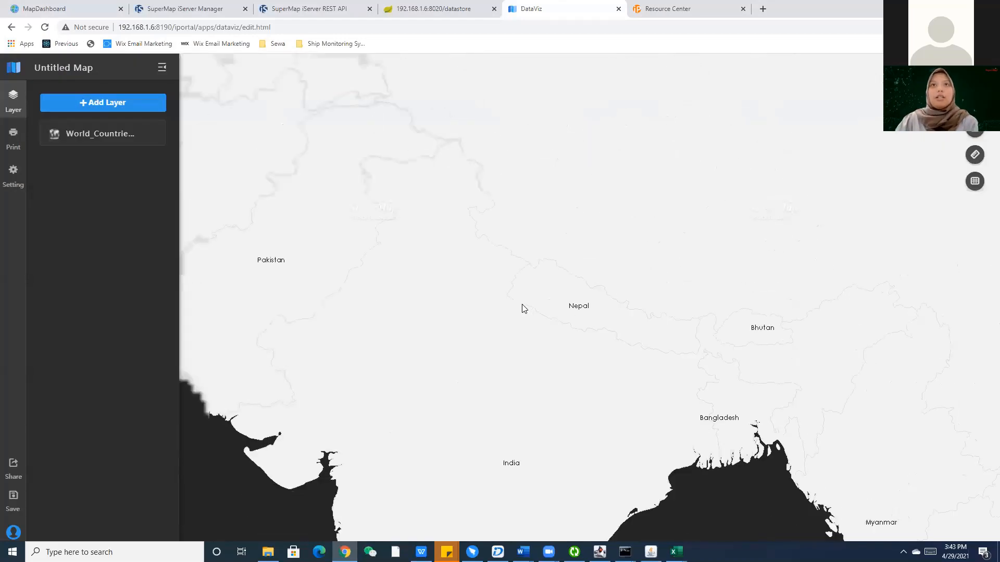
pyautogui.click(121, 112)
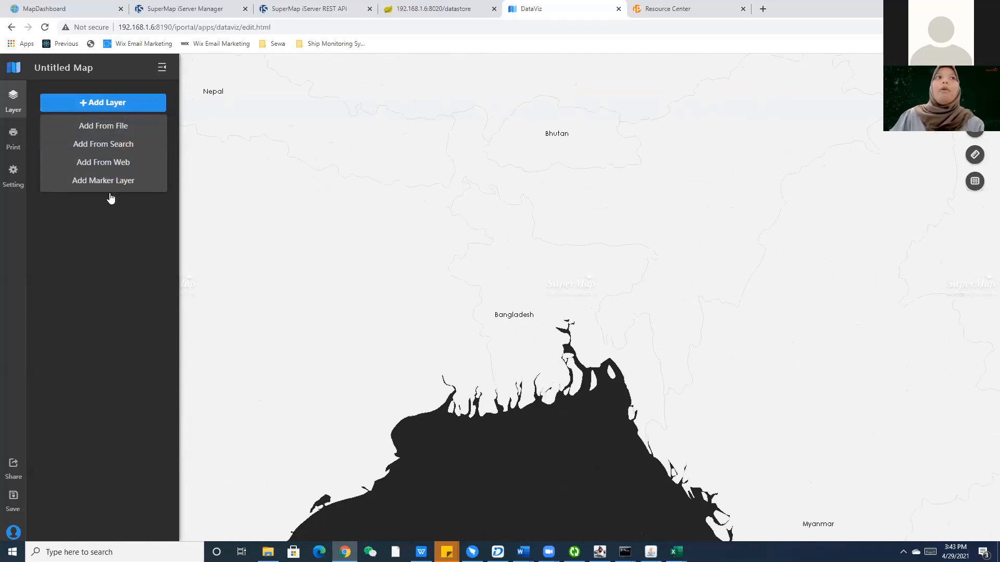
pyautogui.click(116, 146)
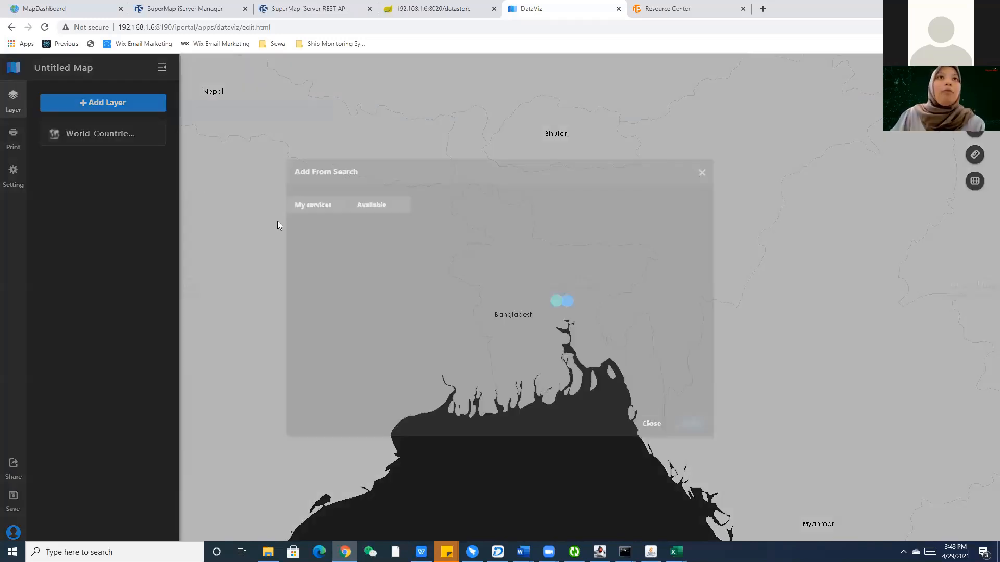
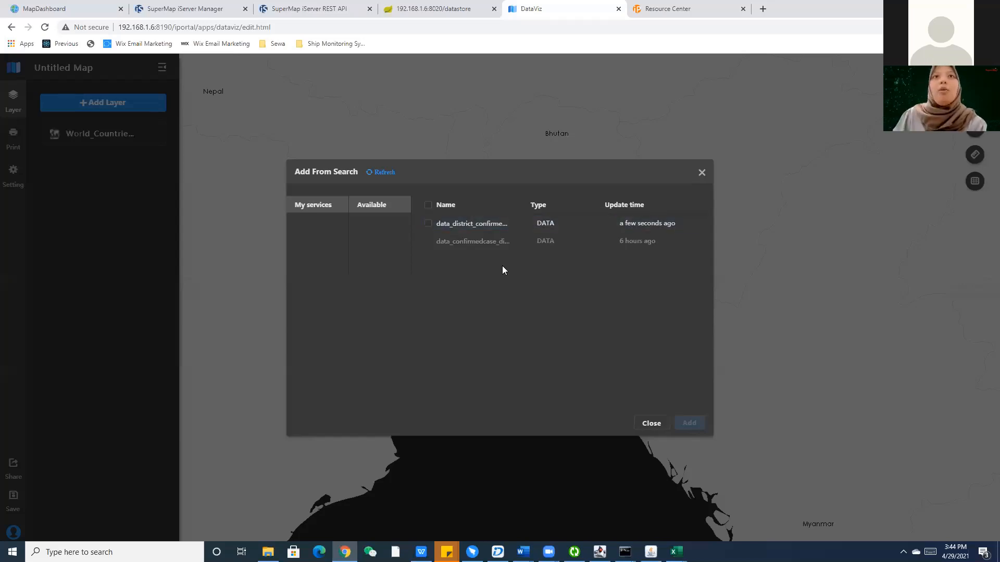
# Add the data_district_confirmed dataset from My services to the map.
pyautogui.click(428, 223)
pyautogui.click(694, 423)
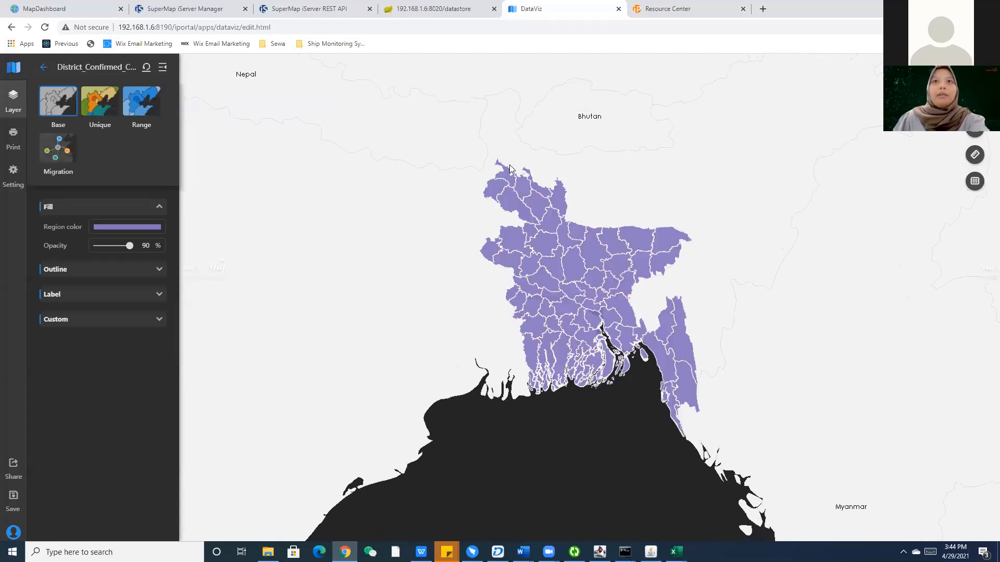
pyautogui.scroll(1, 566, 233)
pyautogui.scroll(2, 566, 234)
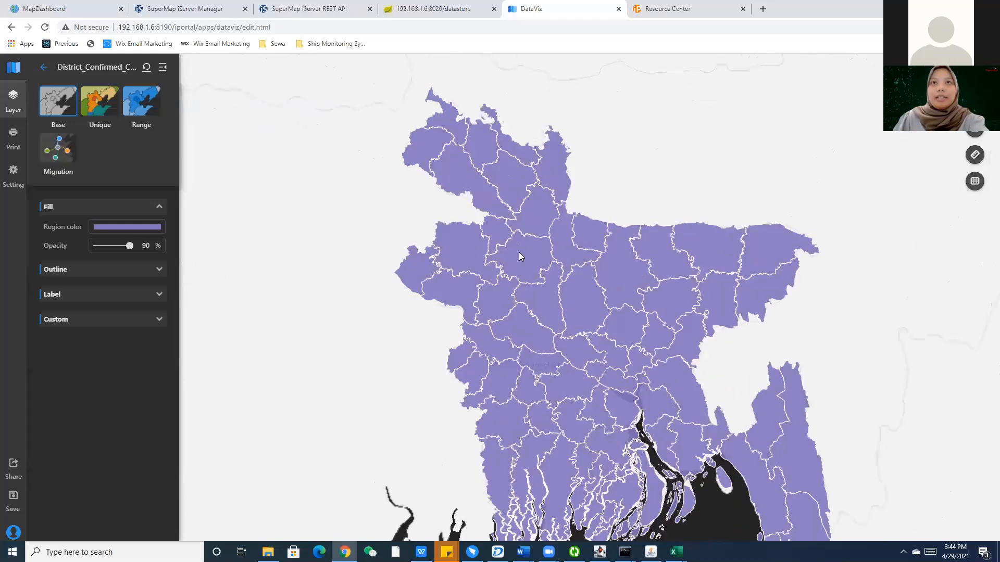
pyautogui.scroll(-3, 518, 252)
pyautogui.scroll(2, 528, 257)
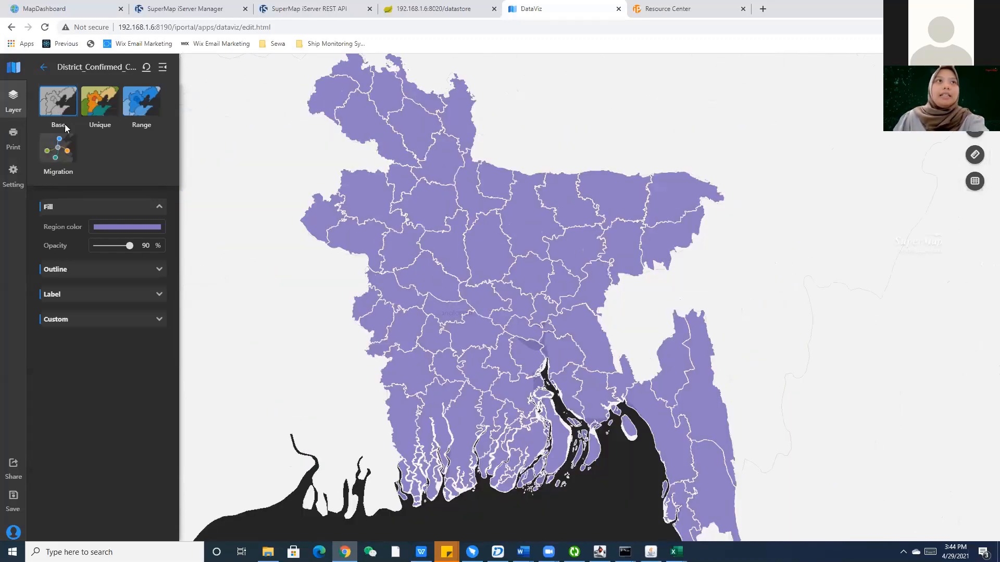
pyautogui.scroll(-2, 528, 315)
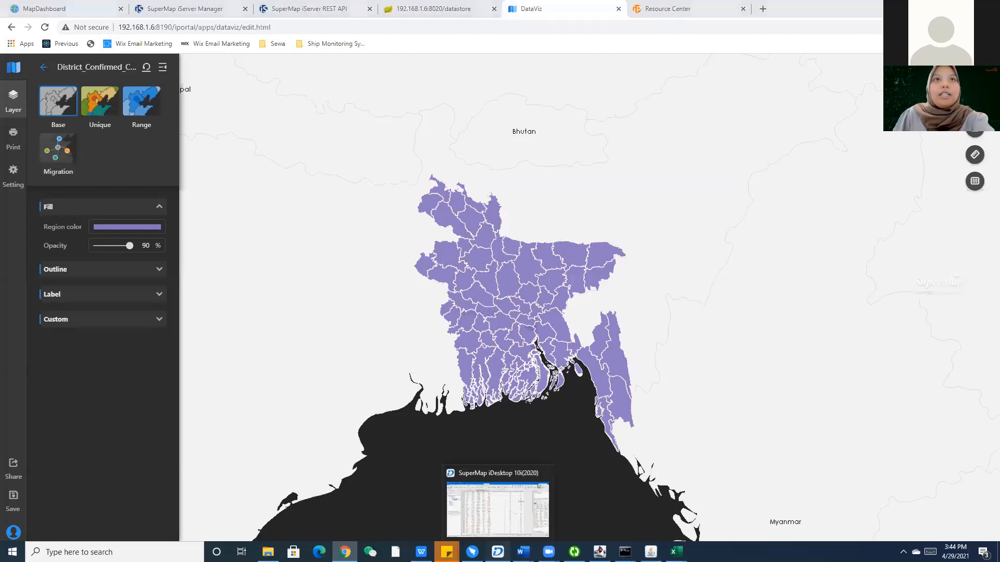
pyautogui.click(498, 552)
# Select Dhaka's 109183 Confirmed value in row 18 for editing, then cancel.
pyautogui.click(719, 312)
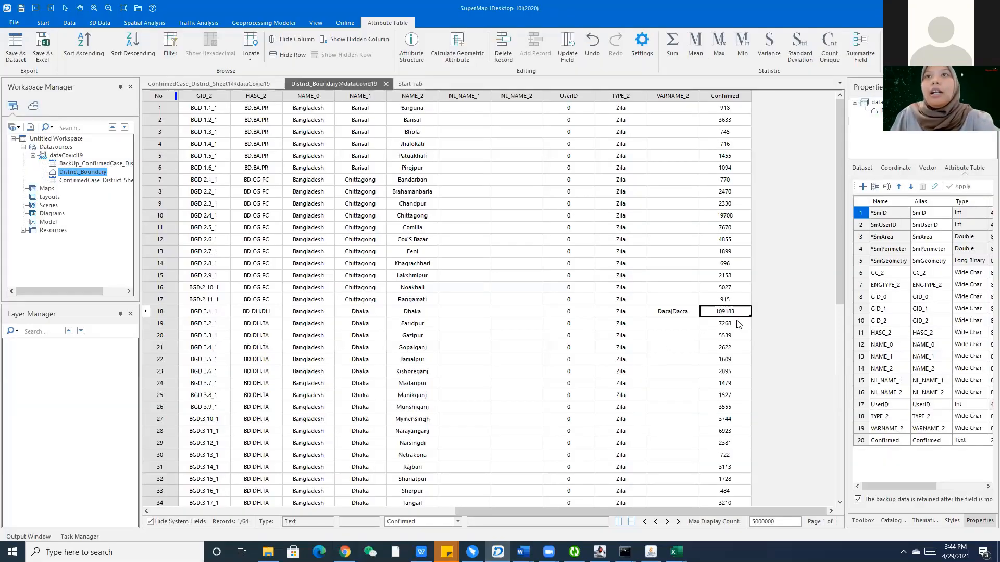
pyautogui.scroll(-1, 738, 323)
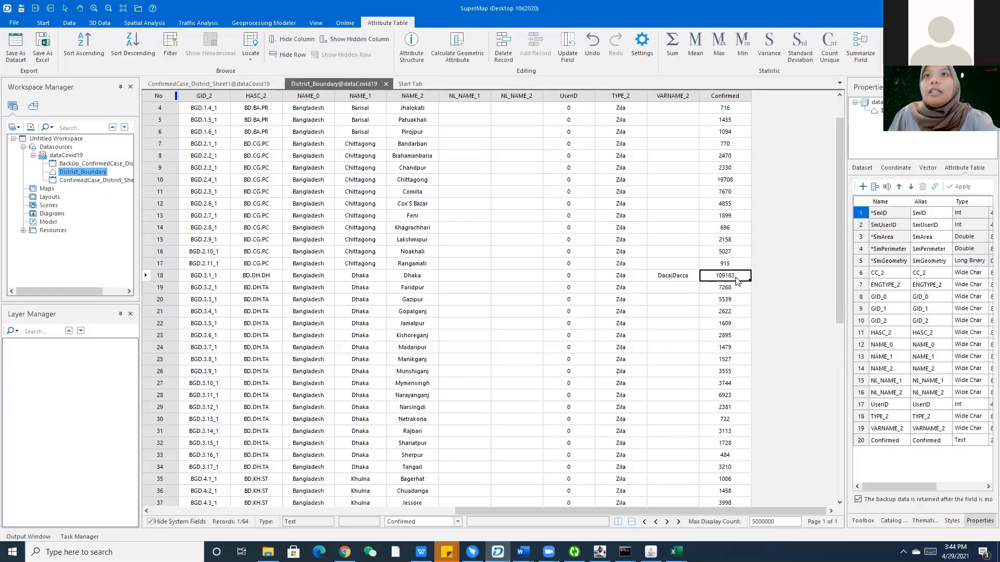
pyautogui.click(736, 277)
pyautogui.moveTo(740, 277); pyautogui.dragTo(715, 275)
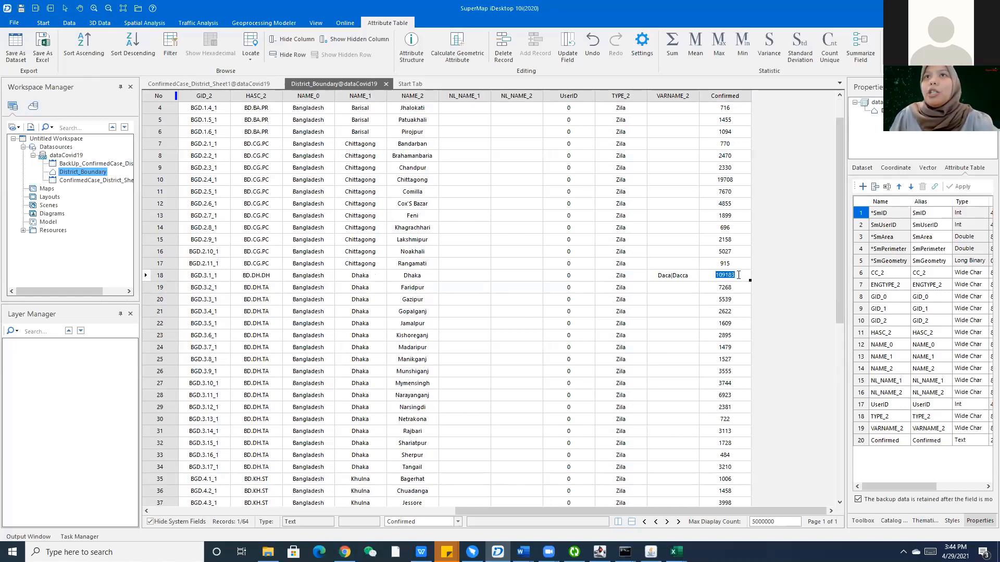
pyautogui.scroll(1, 738, 276)
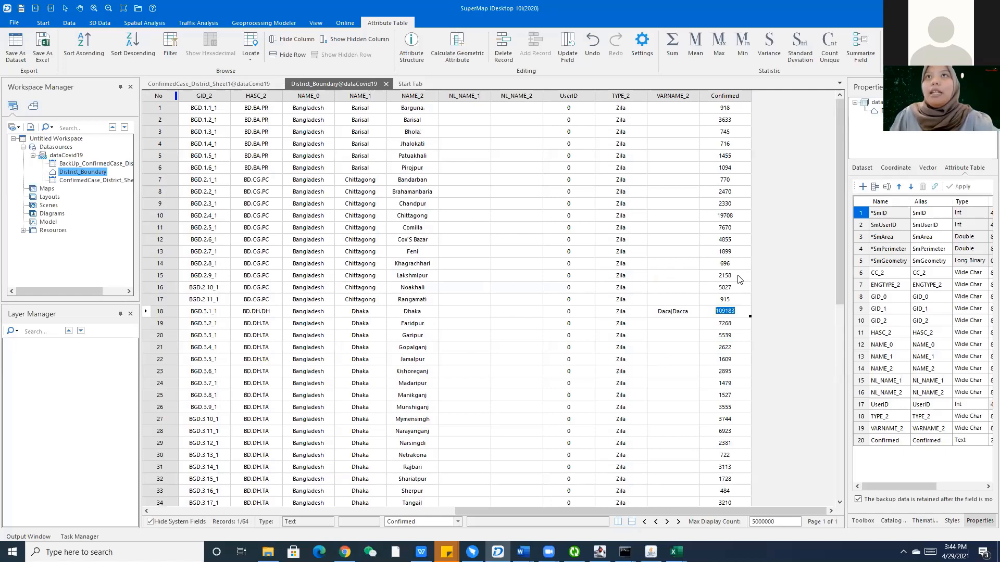
pyautogui.scroll(-10, 739, 280)
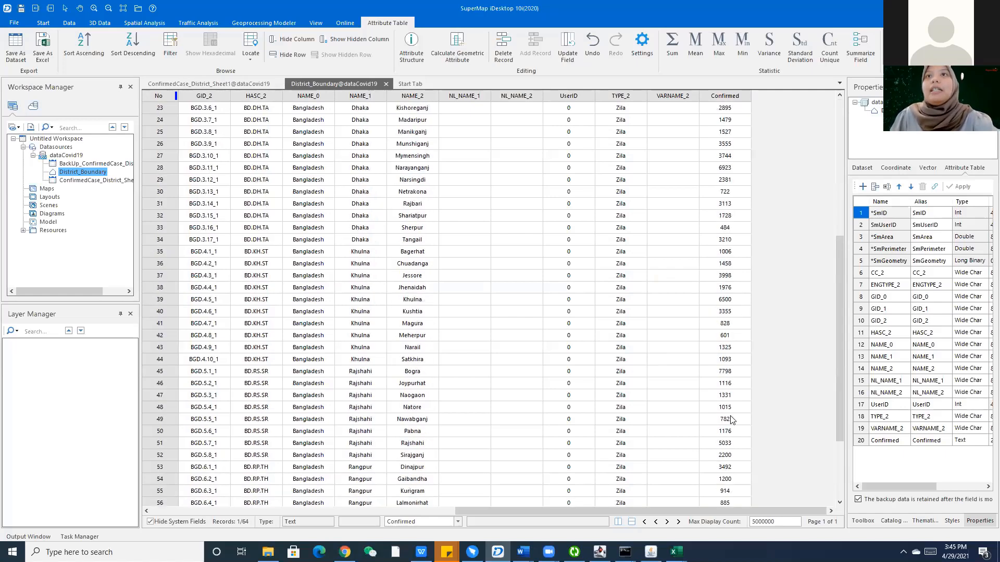
pyautogui.scroll(8, 733, 416)
pyautogui.scroll(3, 732, 416)
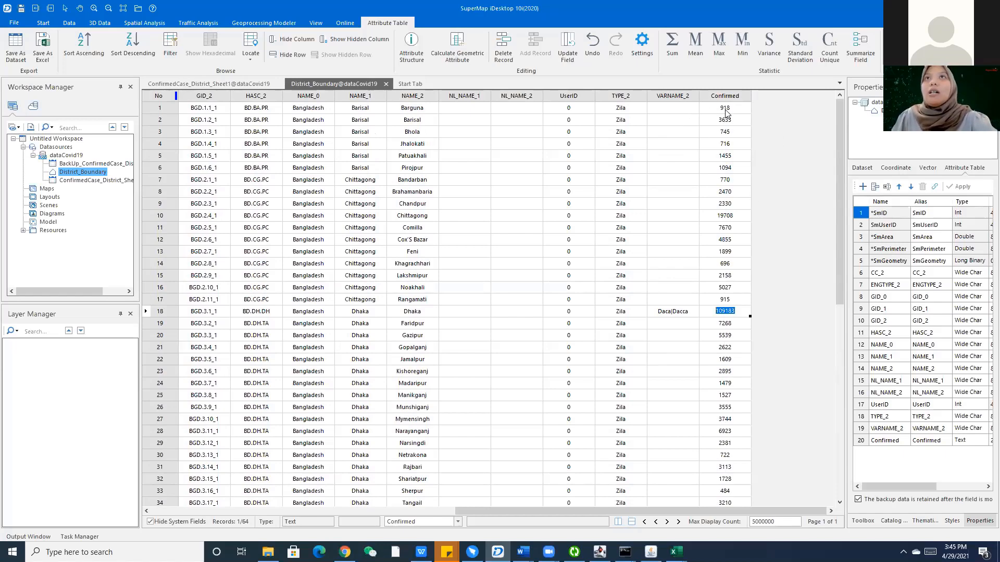
pyautogui.scroll(-5, 725, 112)
pyautogui.press('Escape')
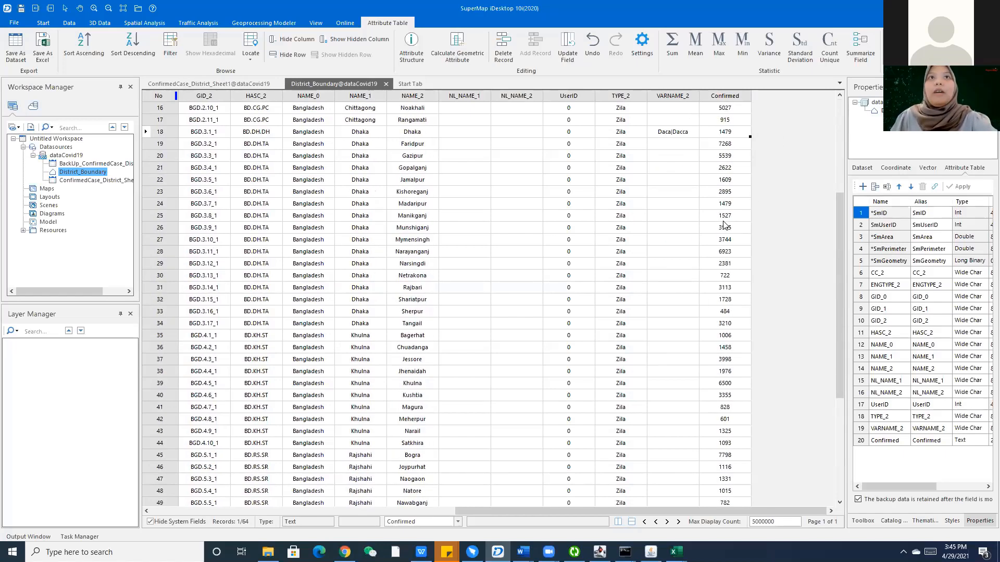
pyautogui.scroll(5, 724, 225)
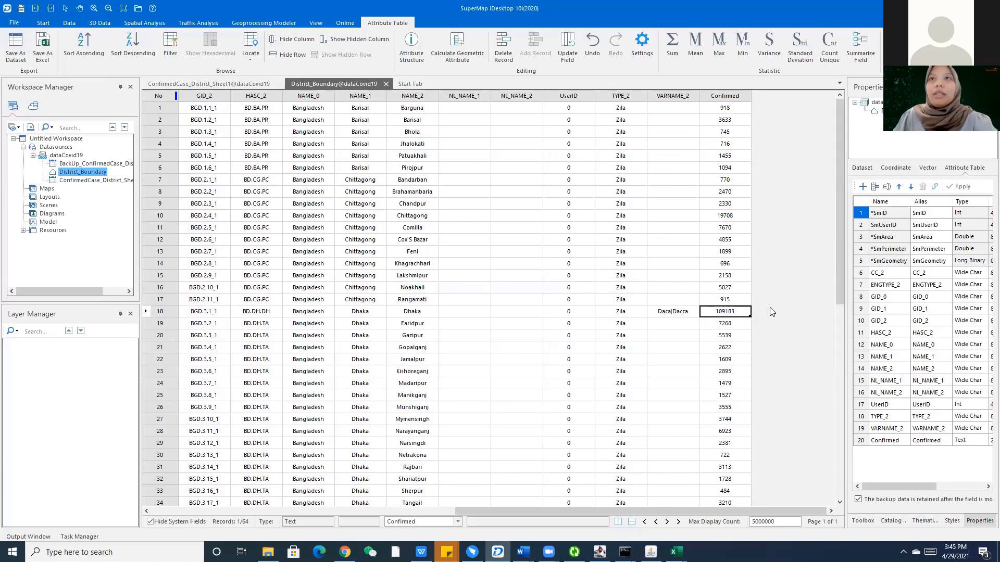
# Delete Dhaka's 109183 Confirmed value and commit the edit by selecting row 10.
pyautogui.click(735, 310)
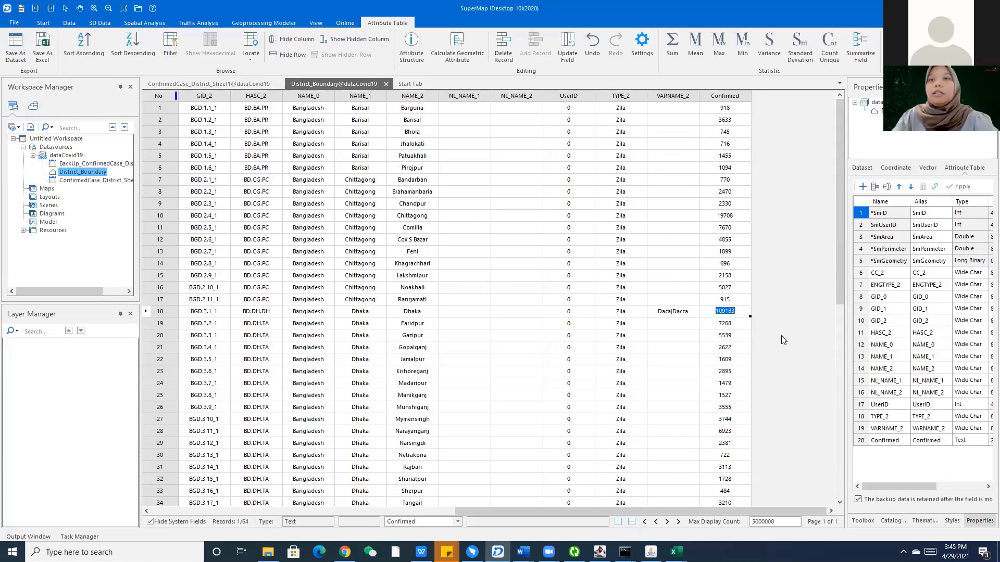
pyautogui.press('BackSpace')
pyautogui.scroll(-3, 744, 322)
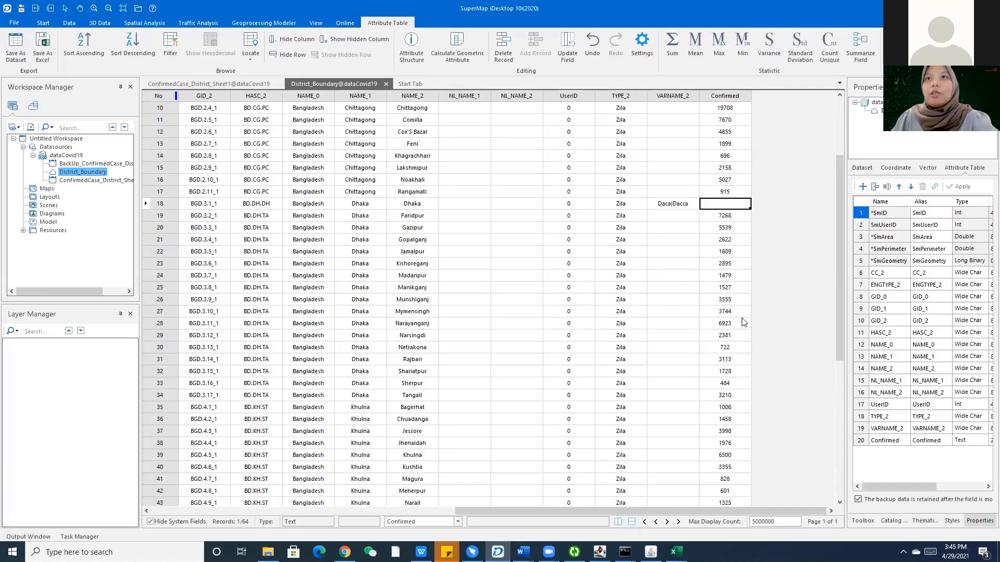
pyautogui.scroll(-7, 743, 323)
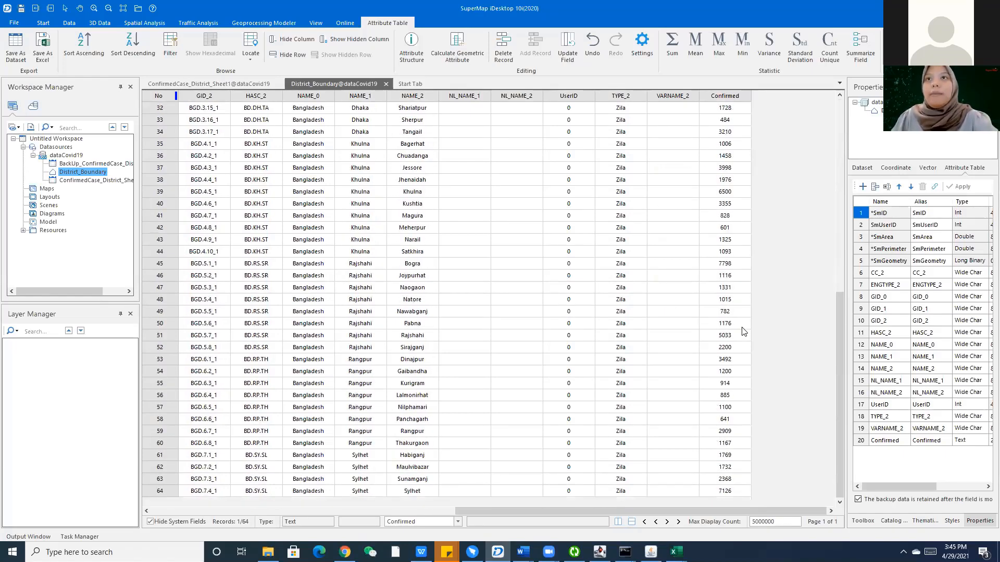
pyautogui.scroll(9, 745, 177)
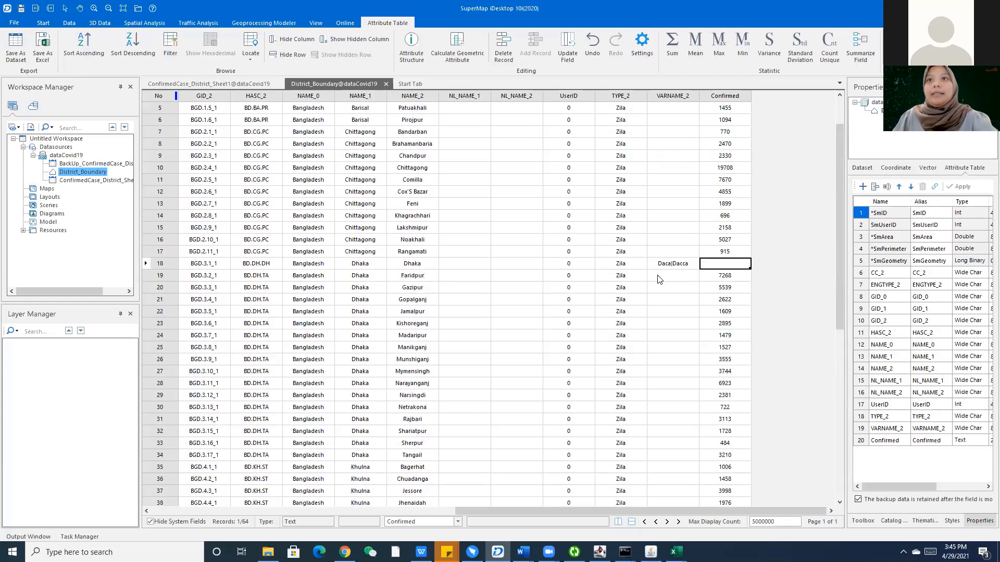
pyautogui.click(498, 552)
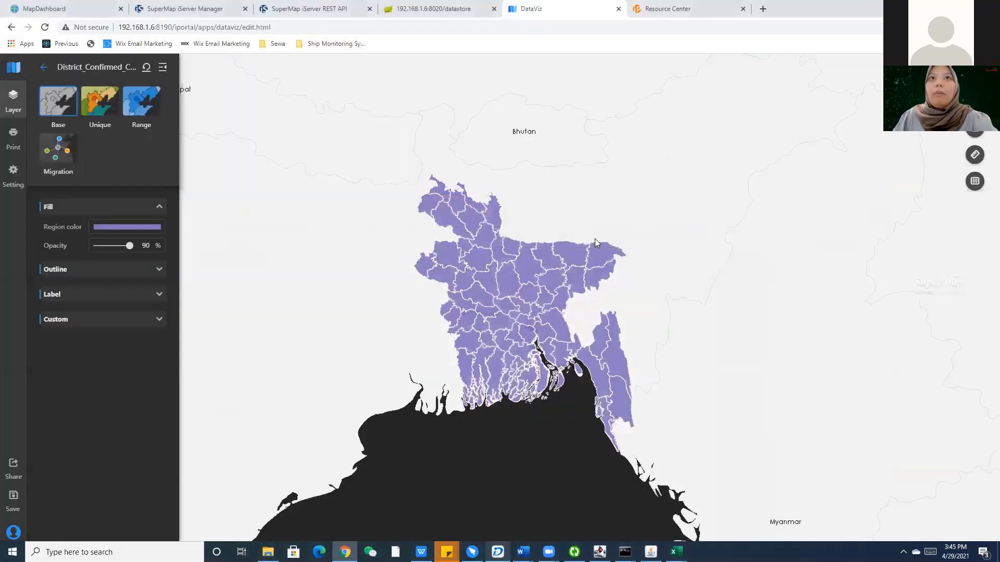
pyautogui.click(498, 552)
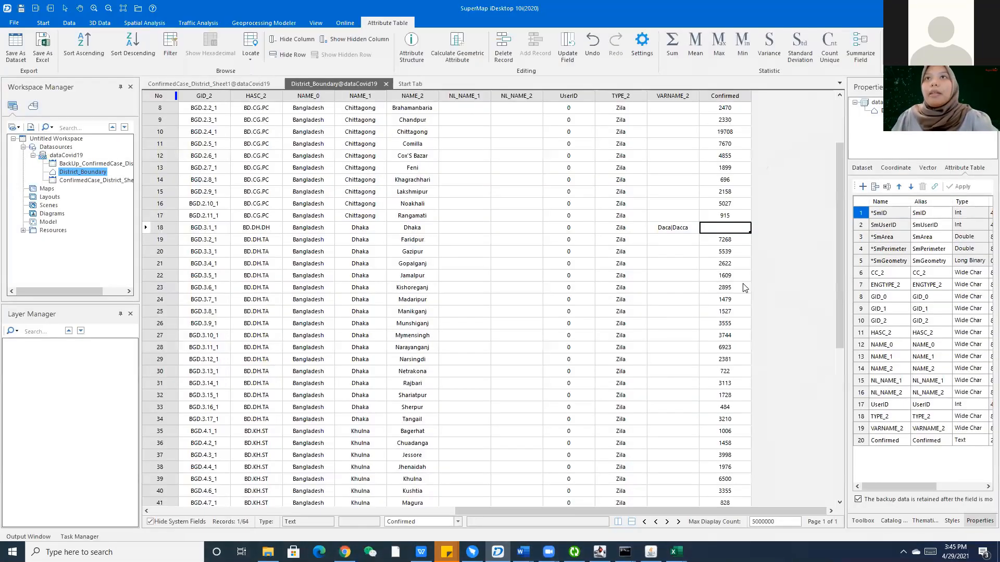
pyautogui.scroll(-6, 744, 288)
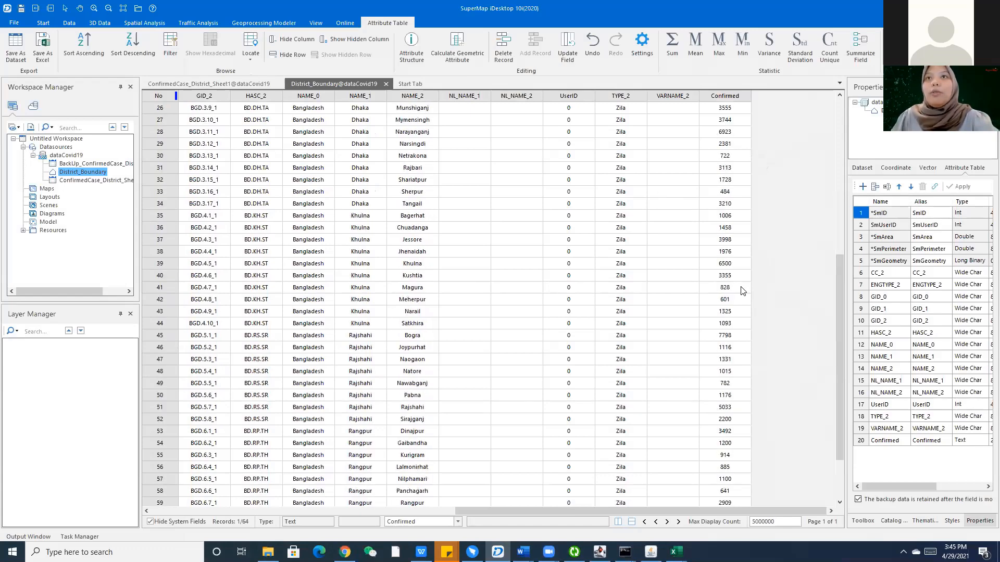
pyautogui.scroll(-2, 743, 294)
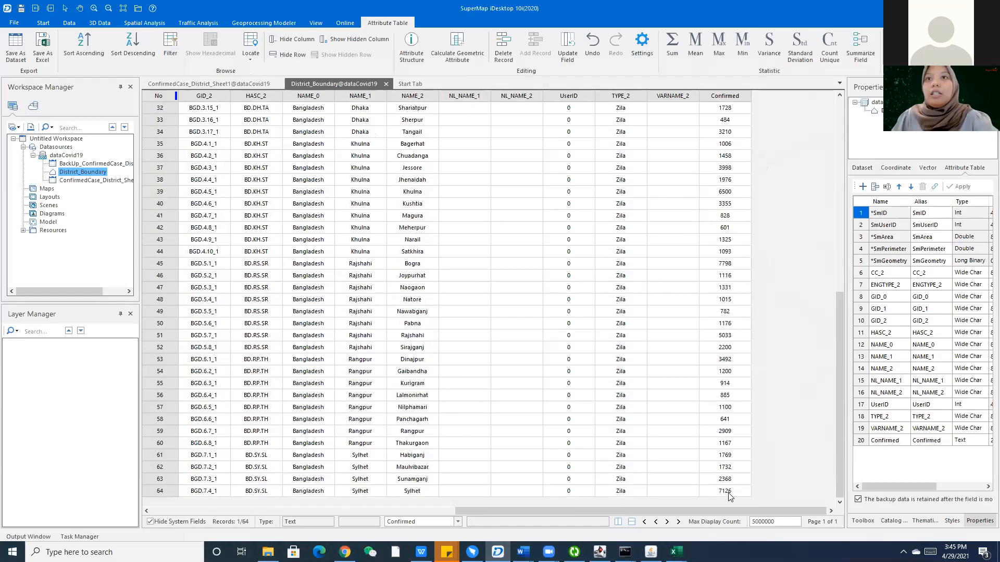
pyautogui.scroll(4, 741, 435)
pyautogui.scroll(6, 711, 236)
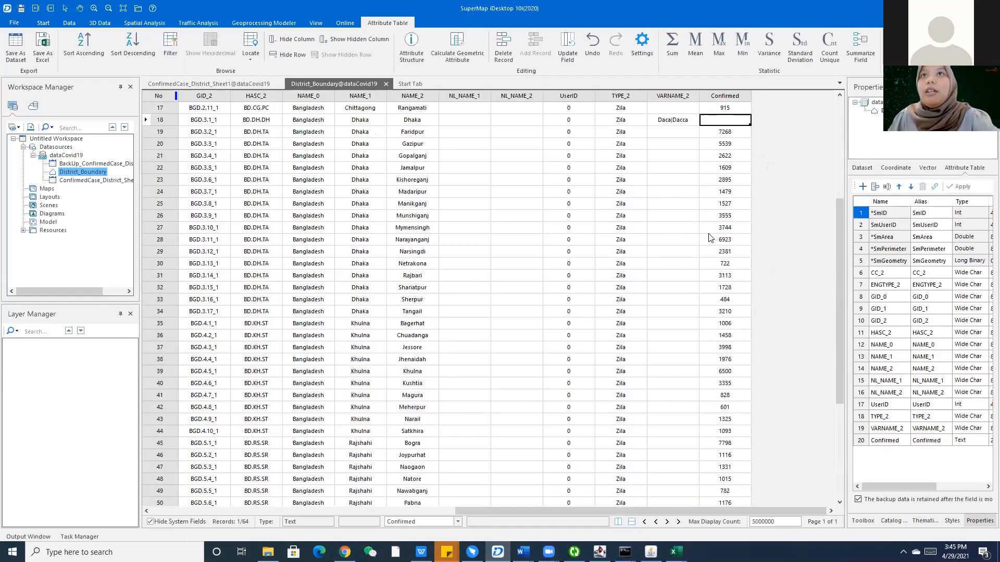
pyautogui.click(730, 206)
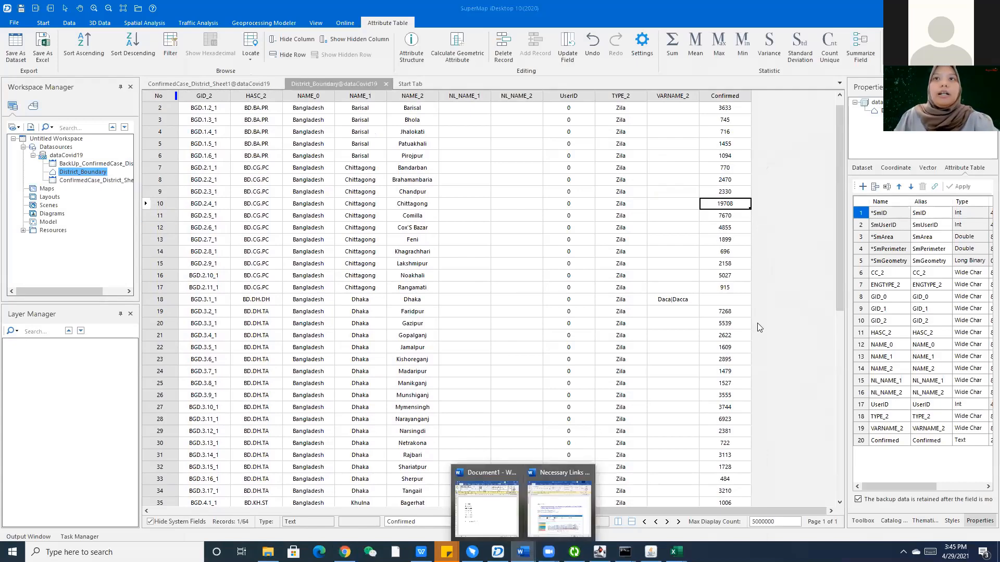
# Add District_Boundary to a new map in iDesktop, then switch back to the browser.
pyautogui.rightClick(82, 172)
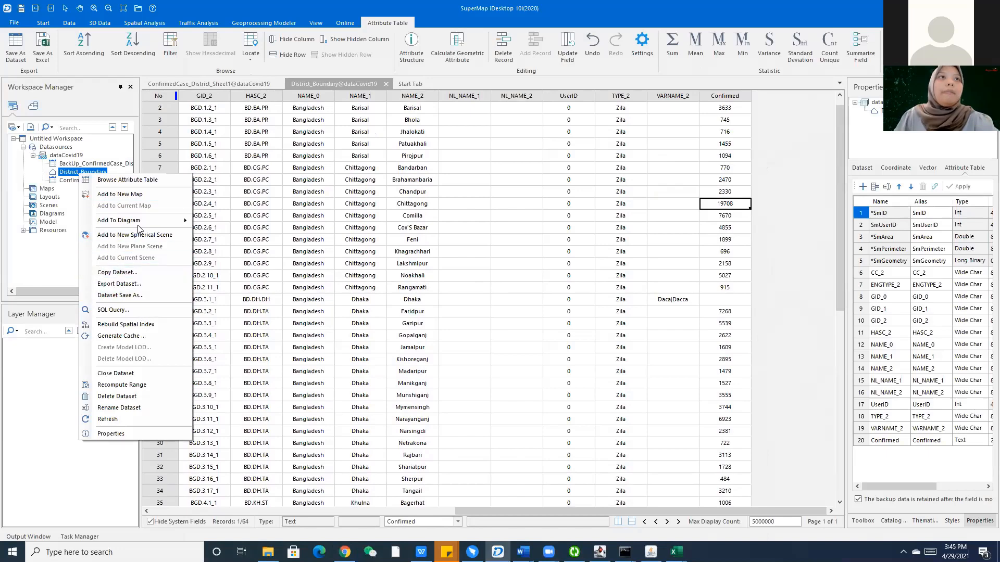
pyautogui.click(144, 194)
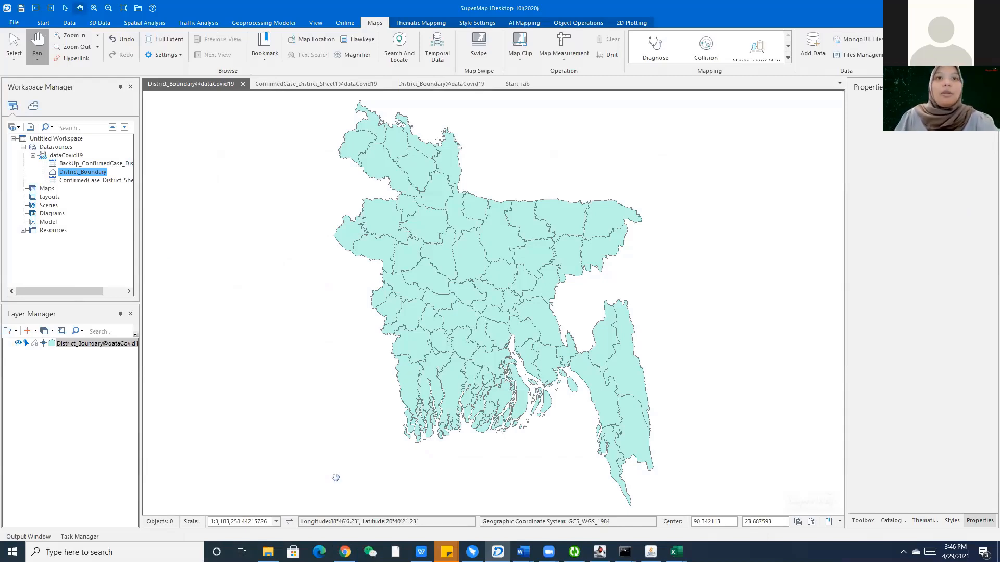
pyautogui.hotkey('alt', 'Tab')
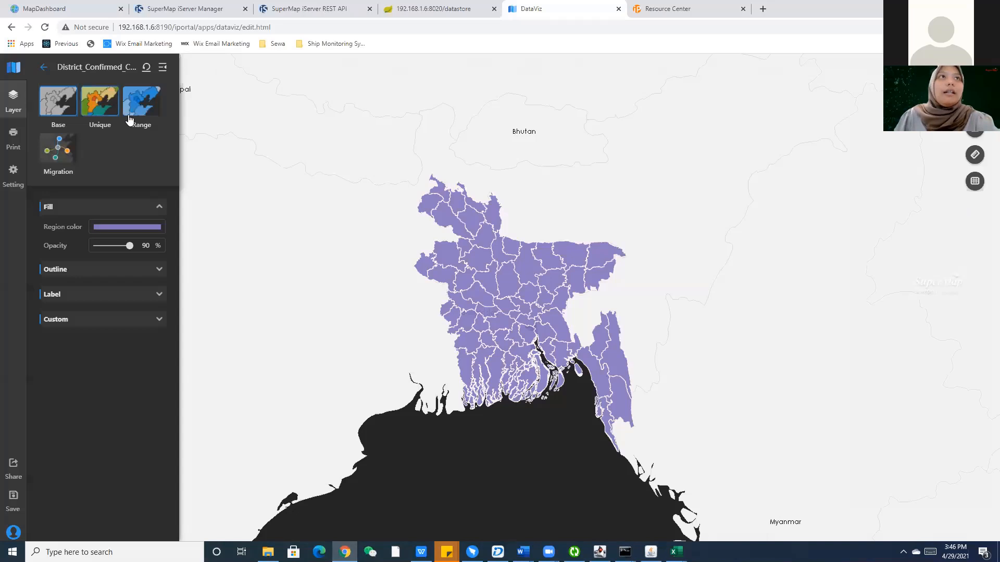
# Style the layer as a Range map on the Confirmed field with Custom range enabled.
pyautogui.click(143, 110)
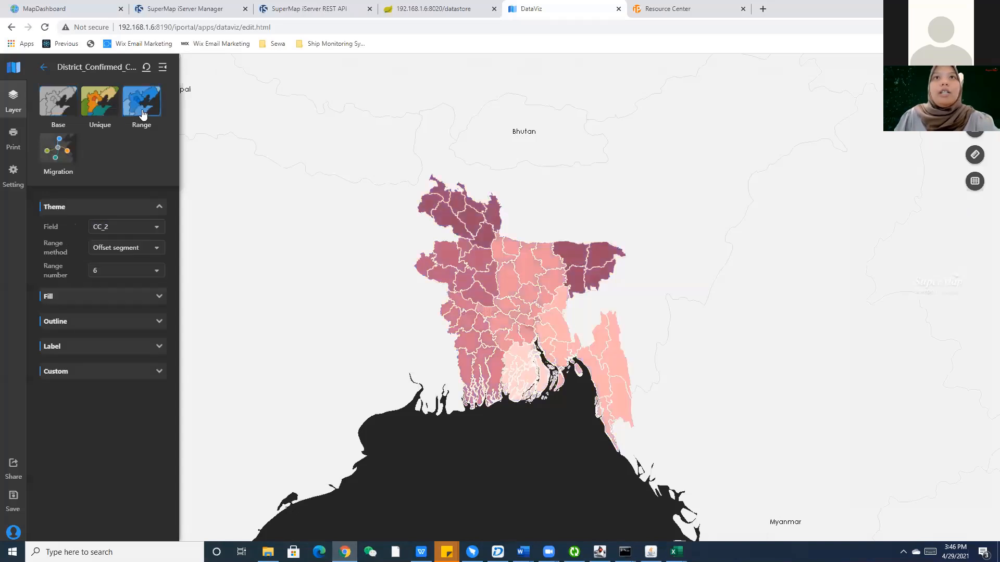
pyautogui.click(104, 229)
pyautogui.click(121, 259)
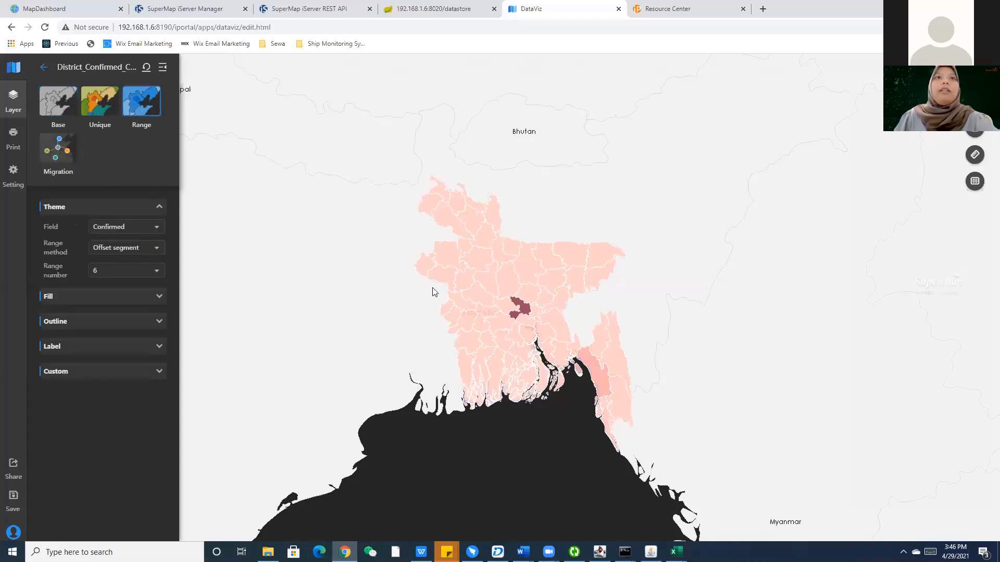
pyautogui.click(61, 373)
pyautogui.click(95, 412)
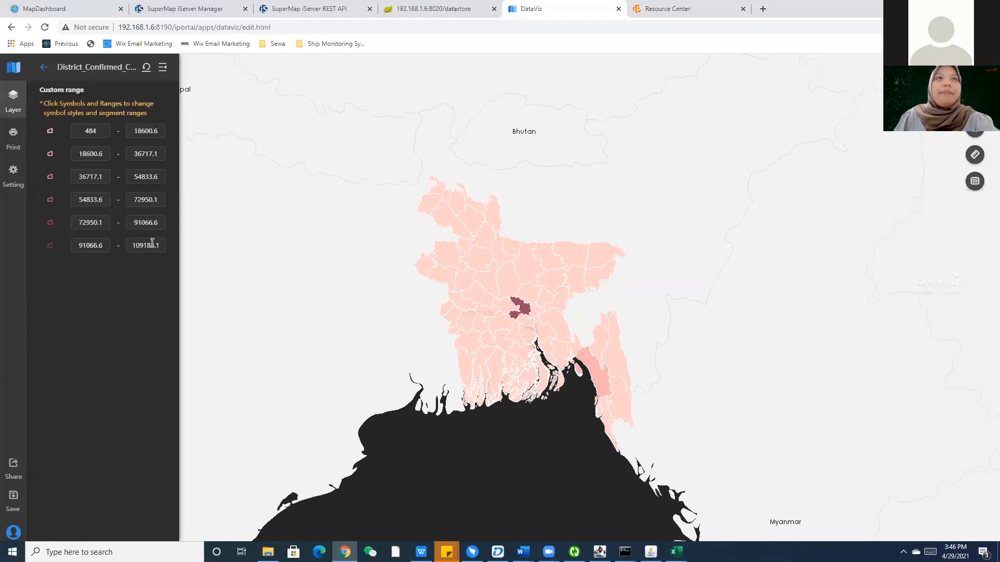
# Select the first range's 18600 upper bound, then bring up ConfirmedCase_District.xlsx.
pyautogui.click(156, 131)
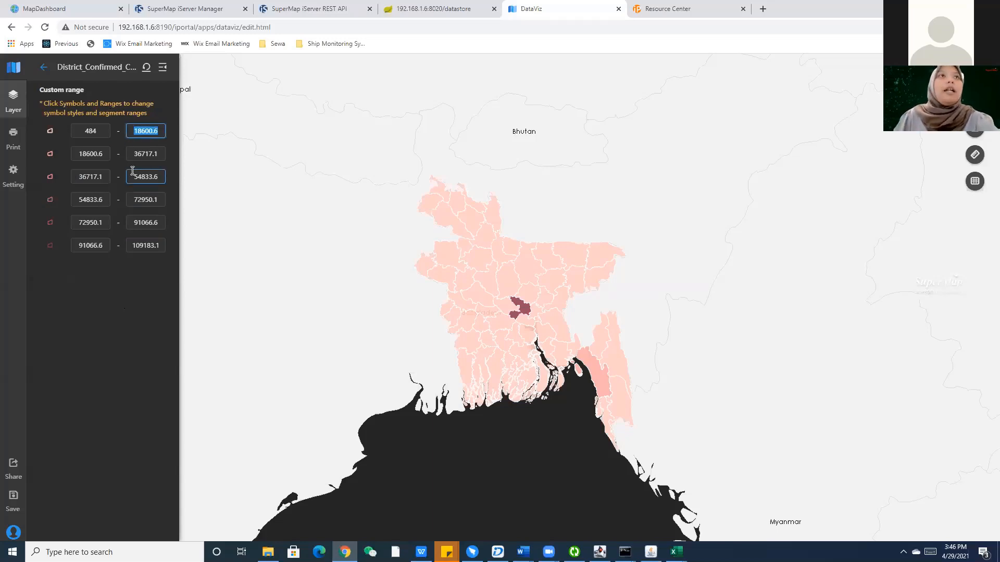
pyautogui.click(149, 131)
pyautogui.moveTo(153, 131); pyautogui.dragTo(137, 128)
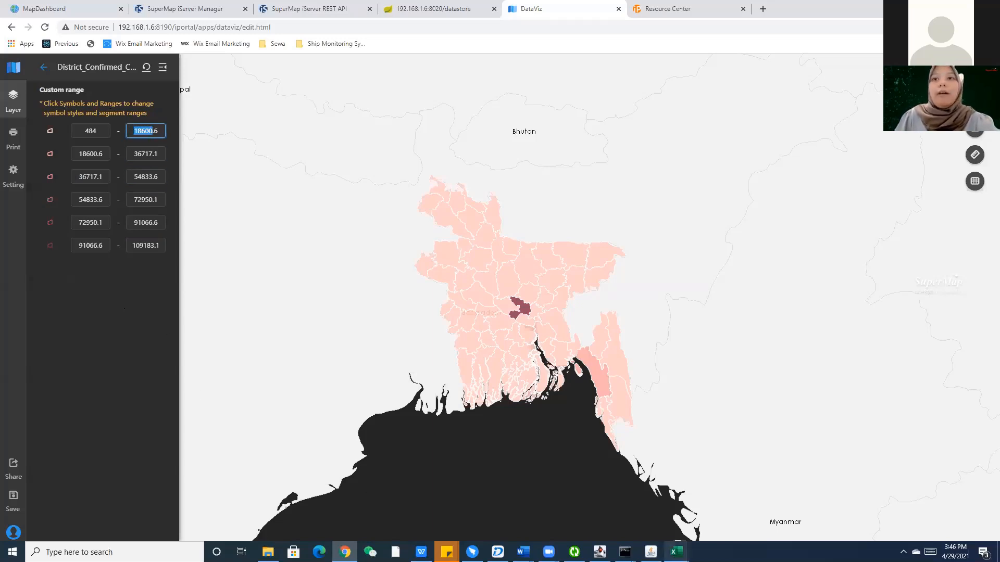
pyautogui.moveTo(675, 552)
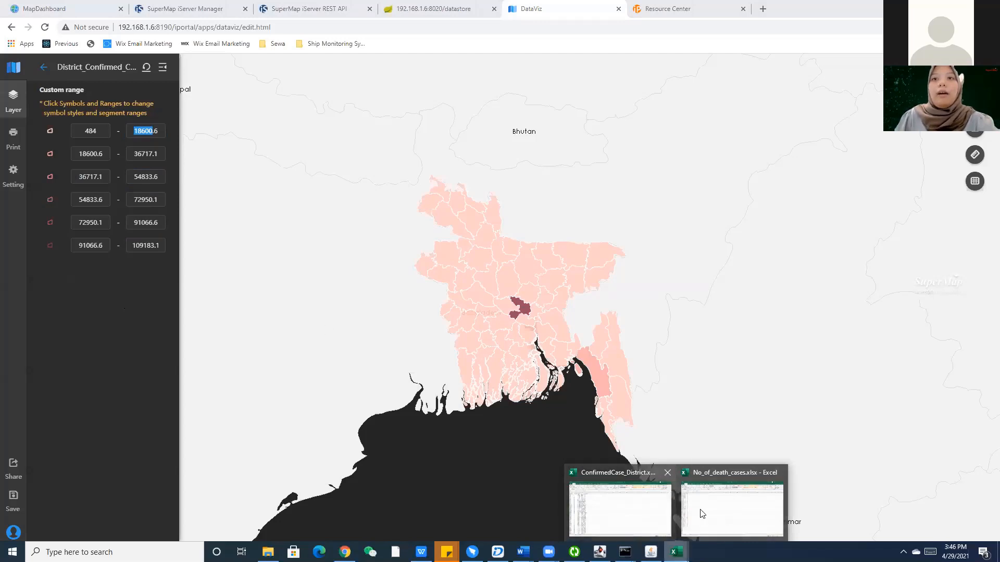
pyautogui.click(637, 504)
# Create a default Ranges thematic map on District_Boundary, keeping UserID as the classification field.
pyautogui.click(163, 310)
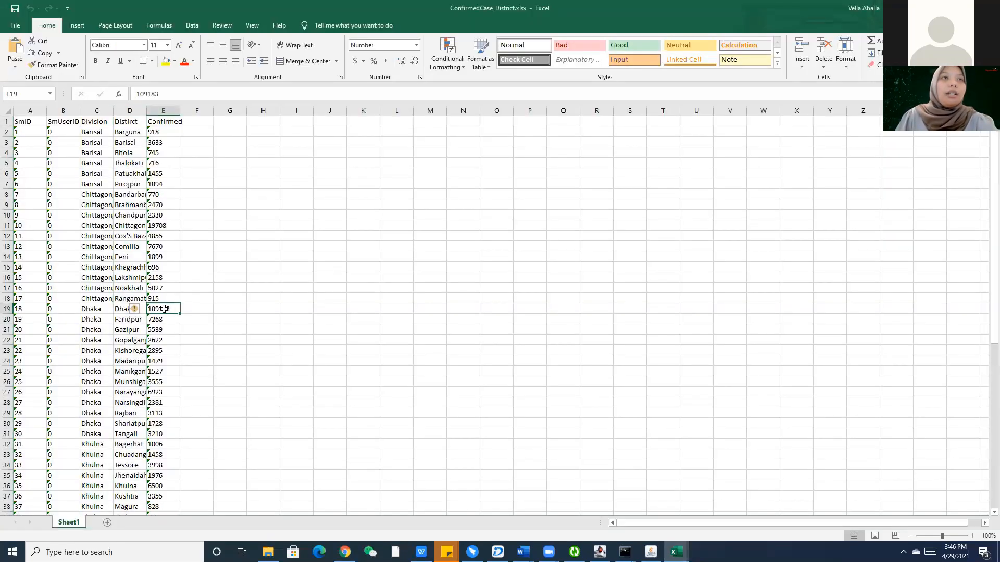
pyautogui.click(497, 552)
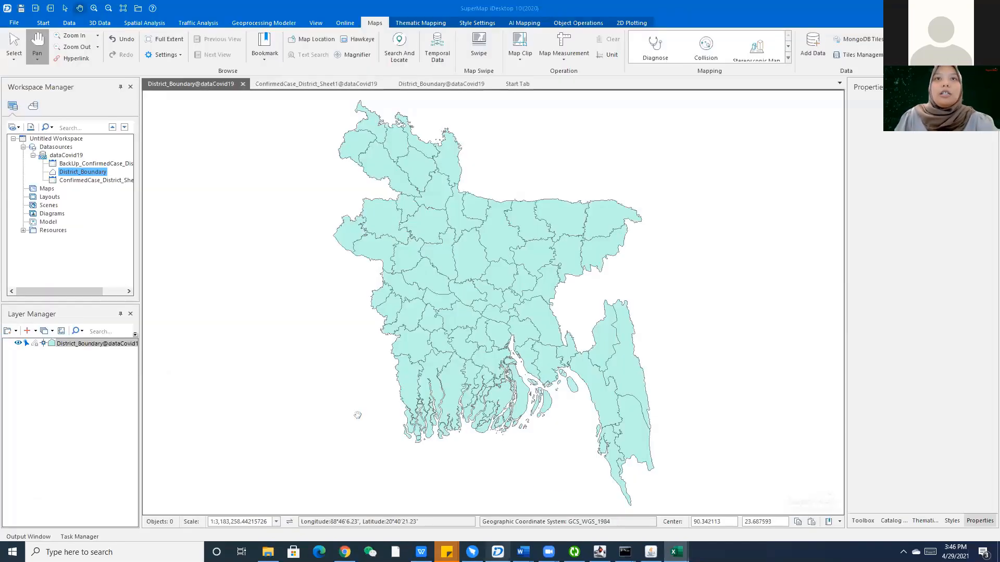
pyautogui.rightClick(98, 348)
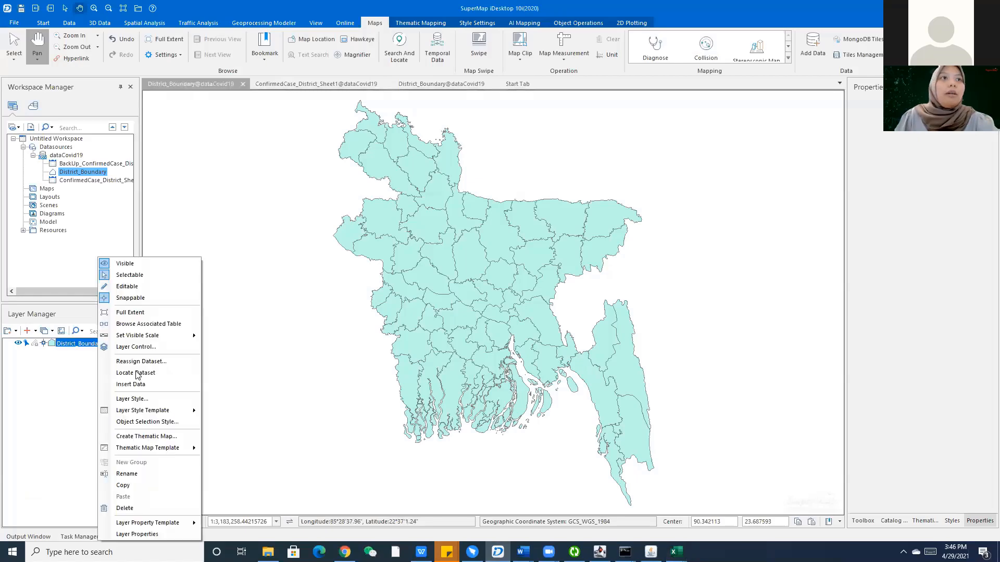
pyautogui.click(156, 436)
pyautogui.click(425, 228)
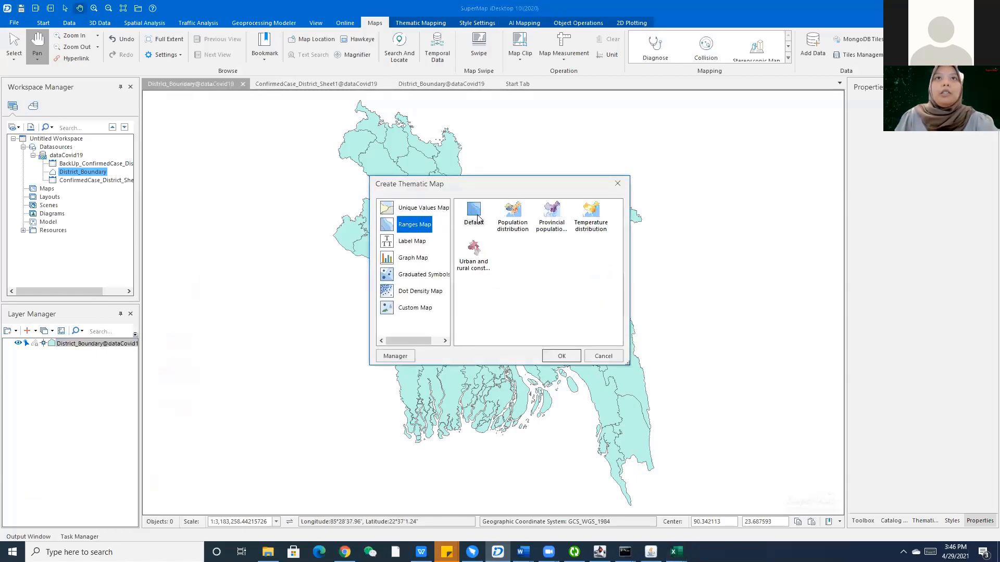
pyautogui.click(561, 357)
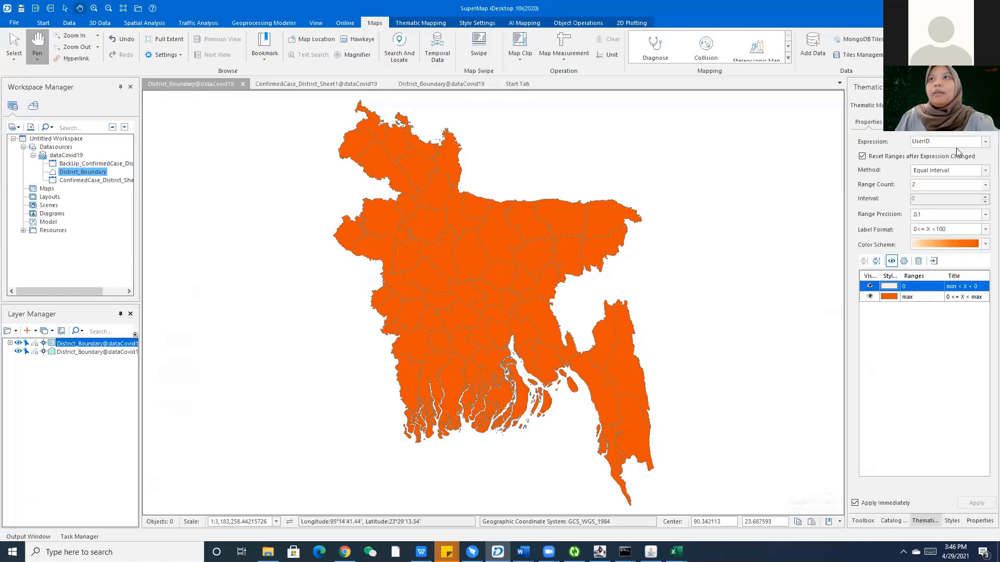
pyautogui.click(956, 142)
pyautogui.click(985, 142)
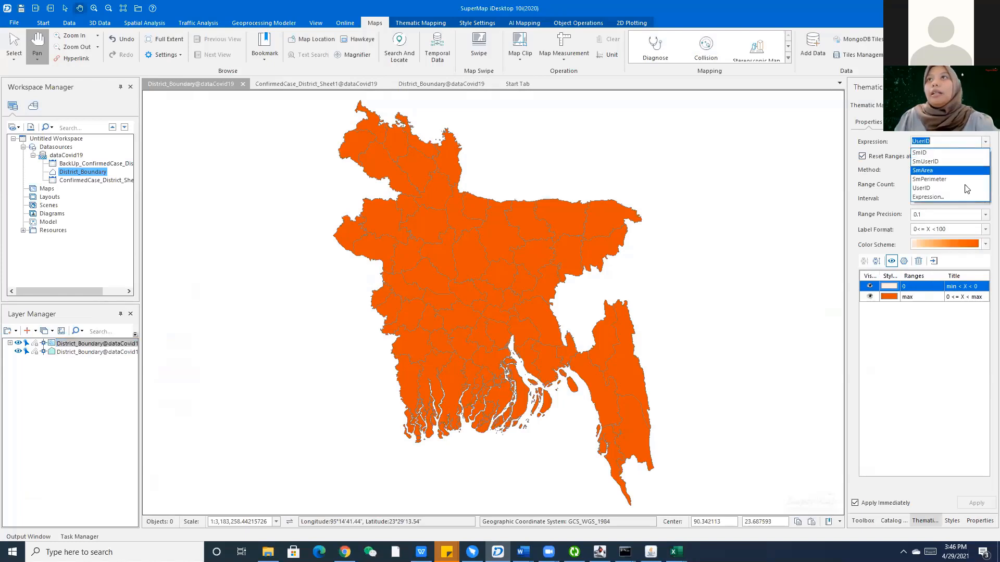
pyautogui.click(963, 188)
pyautogui.moveTo(523, 552)
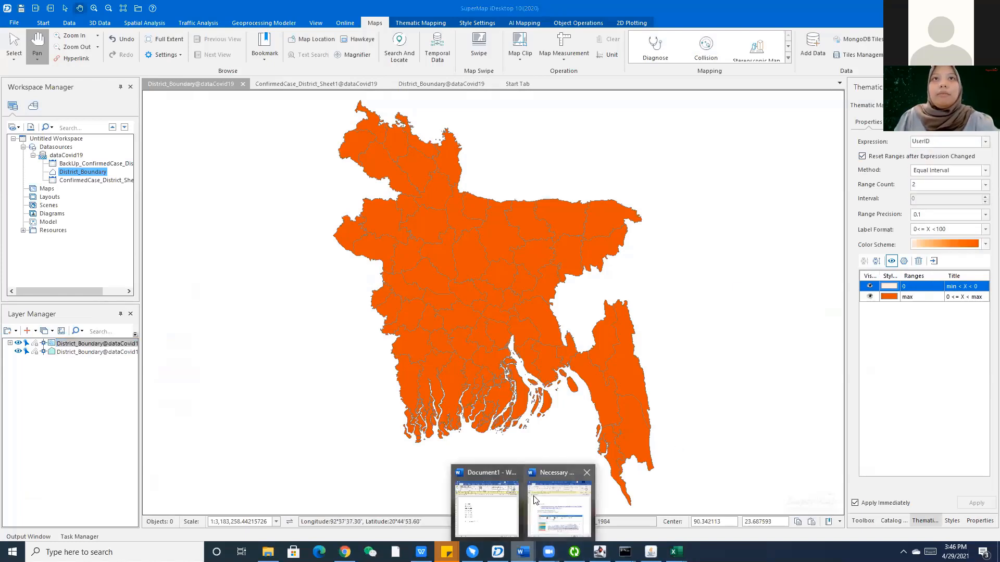
pyautogui.click(536, 473)
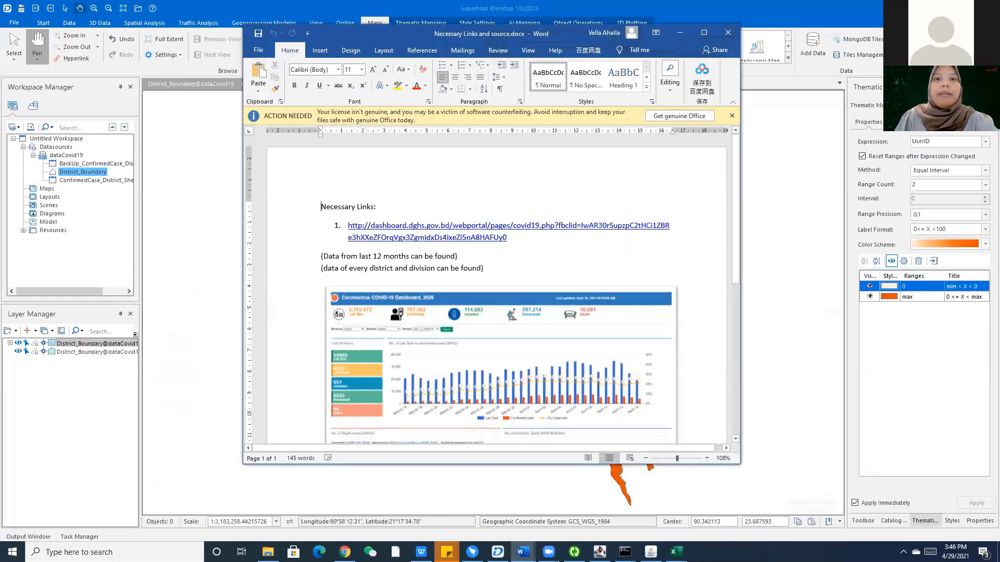
# Select Document1's class ranges, Min < X < 1703 to 6579 < X < Max, and snap Word beside DataViz.
pyautogui.moveTo(523, 552)
pyautogui.click(484, 500)
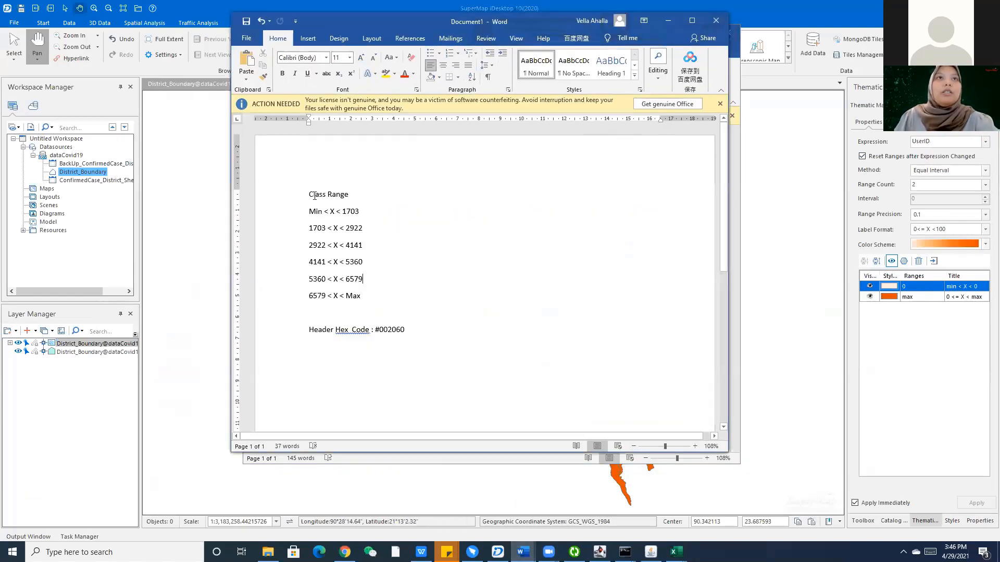
pyautogui.moveTo(314, 196); pyautogui.dragTo(364, 299)
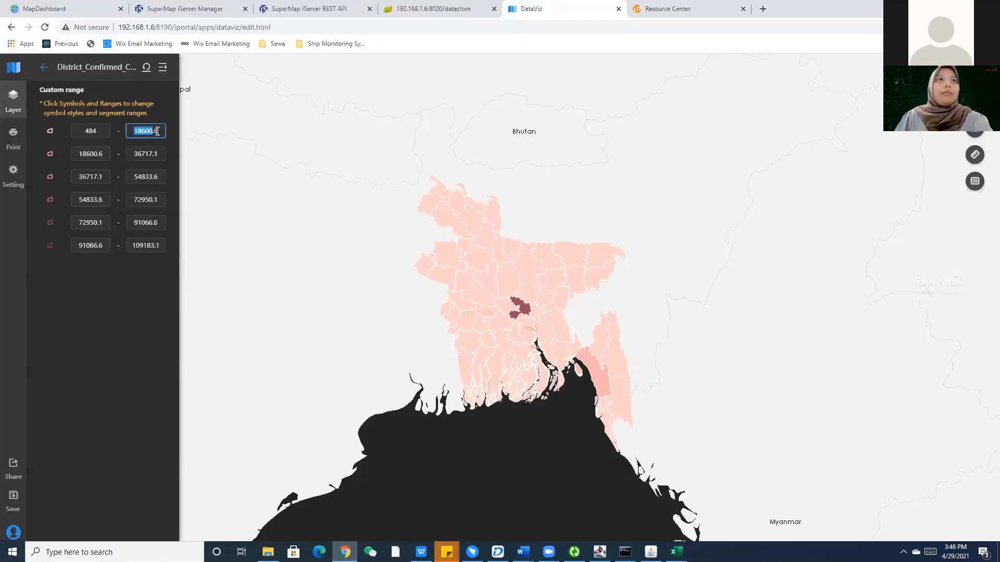
pyautogui.click(156, 130)
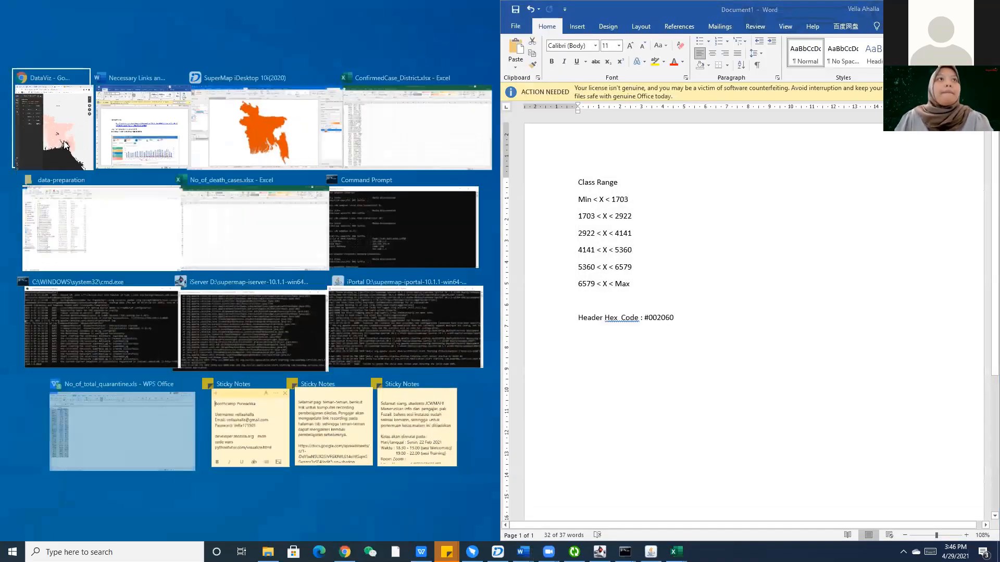
pyautogui.click(48, 73)
pyautogui.click(48, 71)
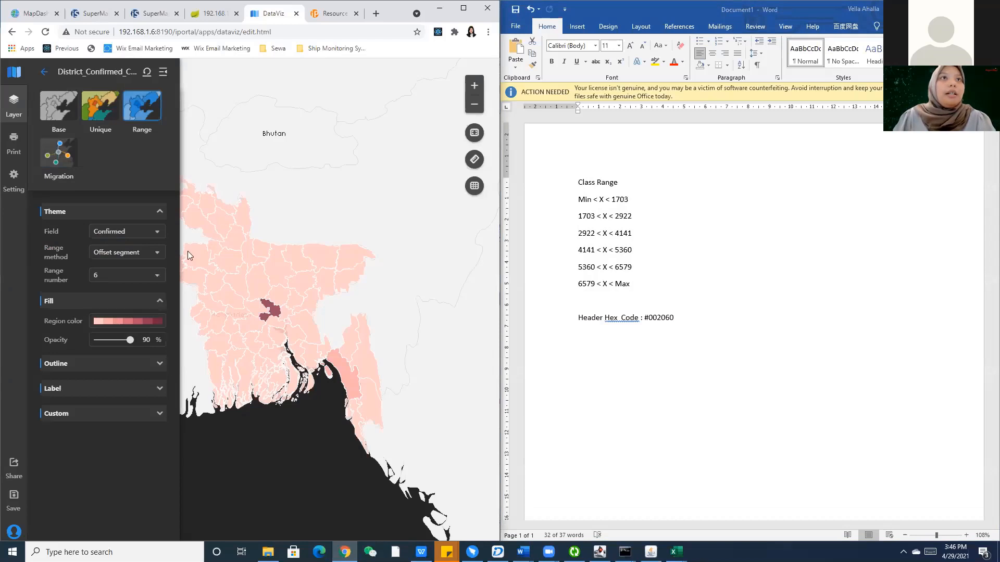
# Apply the blue colour ramp to the district fill and bring up the Custom range editor.
pyautogui.click(135, 324)
pyautogui.scroll(-3, 134, 384)
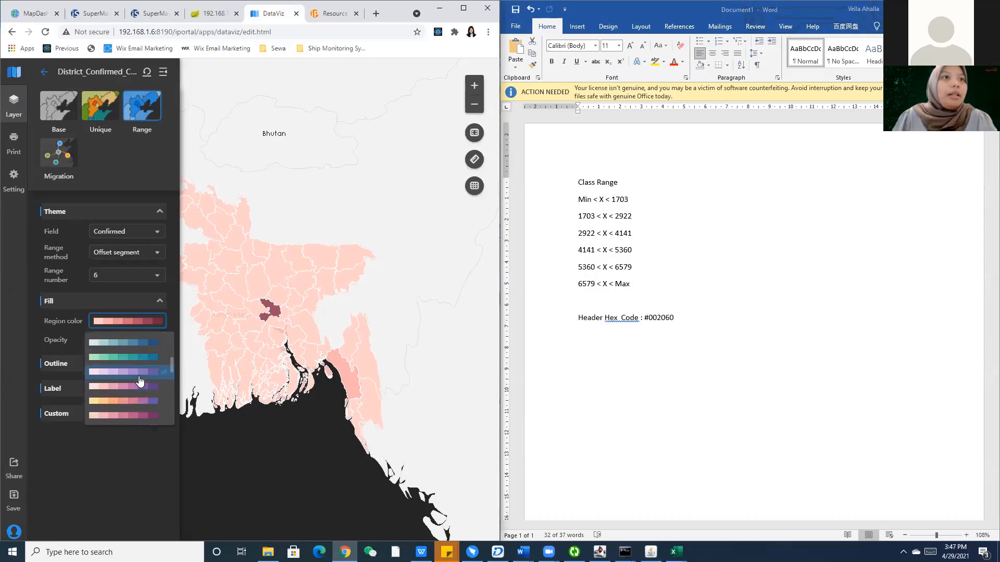
pyautogui.click(27, 14)
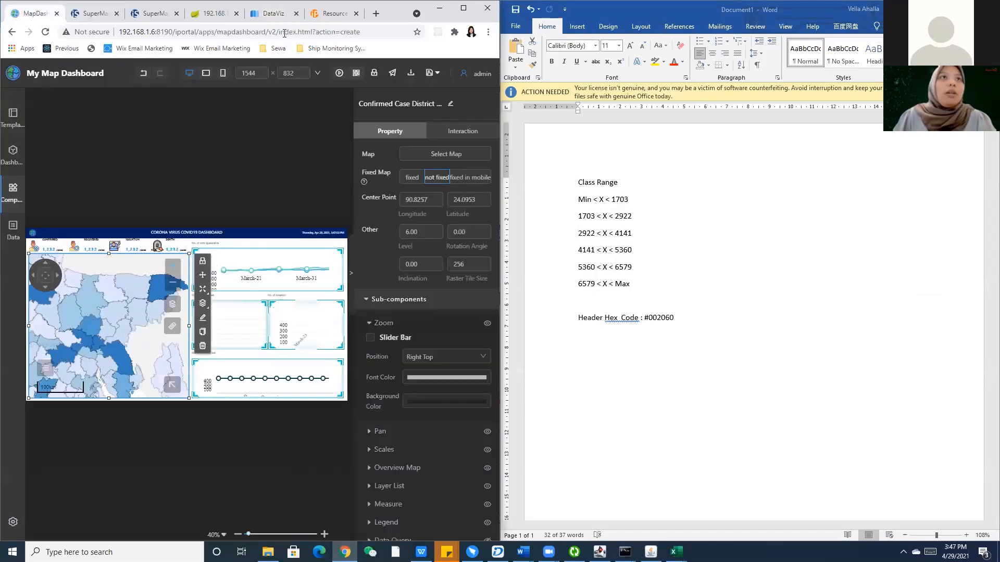
pyautogui.click(268, 15)
pyautogui.click(112, 321)
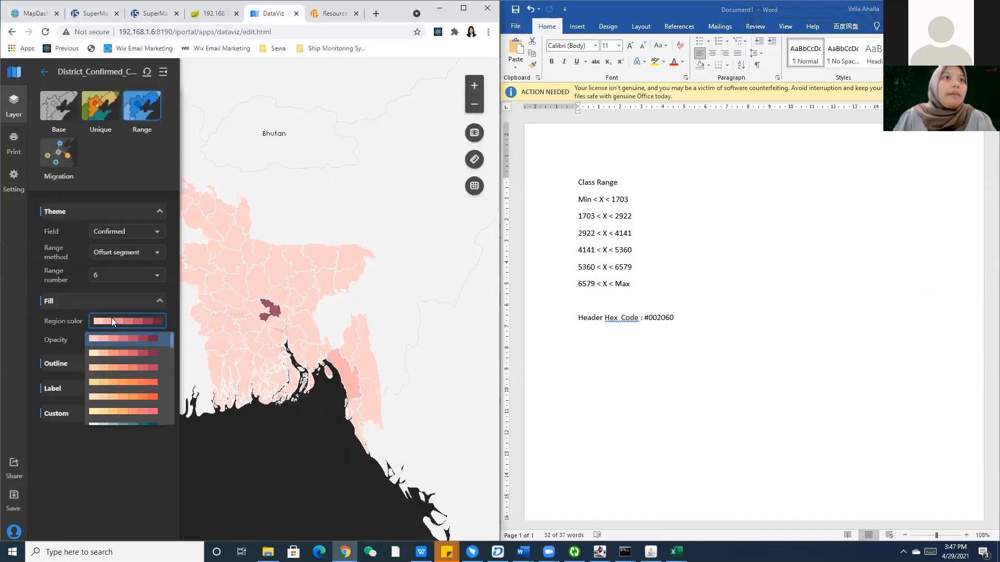
pyautogui.scroll(-3, 117, 388)
pyautogui.scroll(-4, 119, 392)
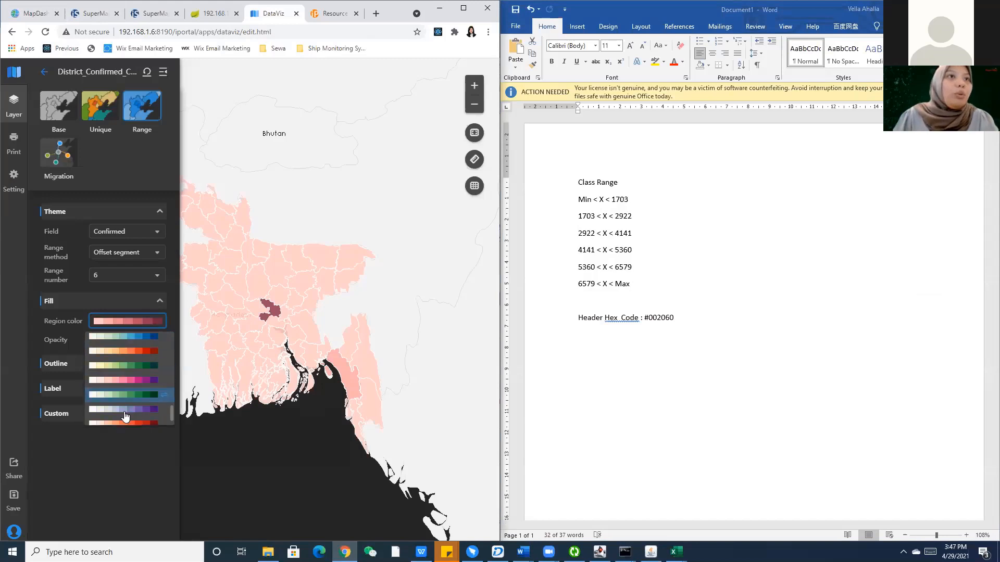
pyautogui.click(124, 418)
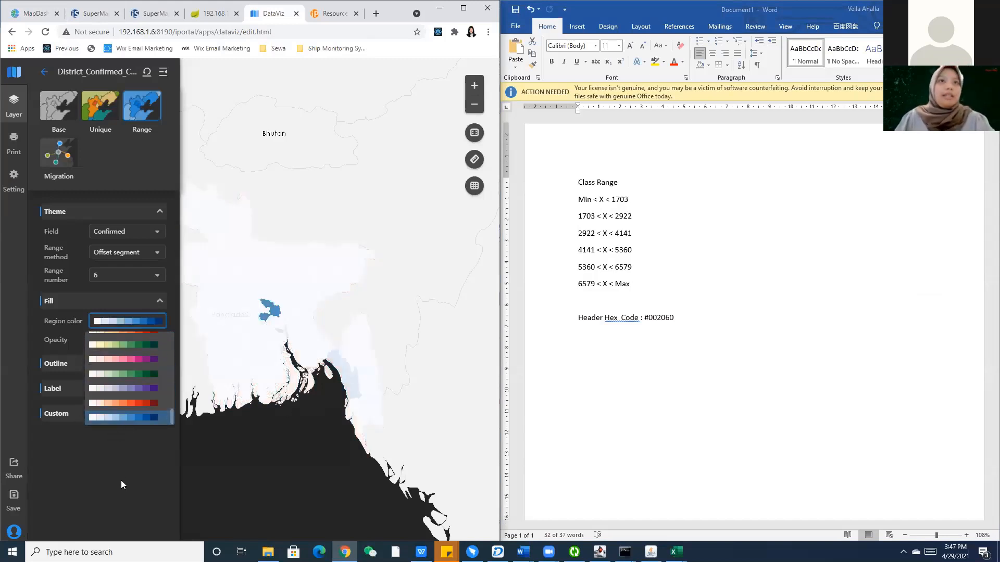
pyautogui.click(118, 473)
pyautogui.click(89, 415)
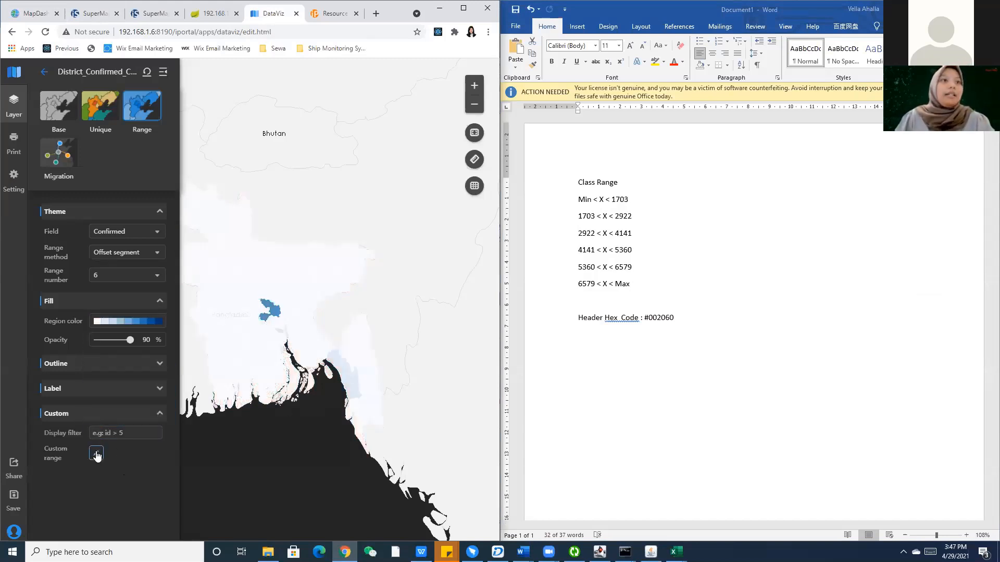
pyautogui.click(95, 456)
# Set the first three range upper bounds to 1703, 2922 and 4141.
pyautogui.doubleClick(158, 135)
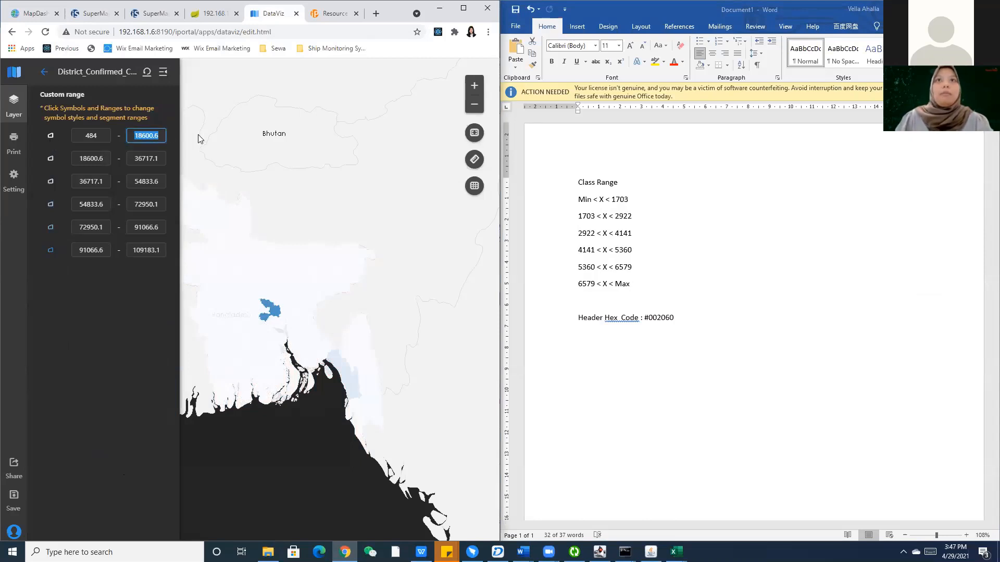
pyautogui.write('1703')
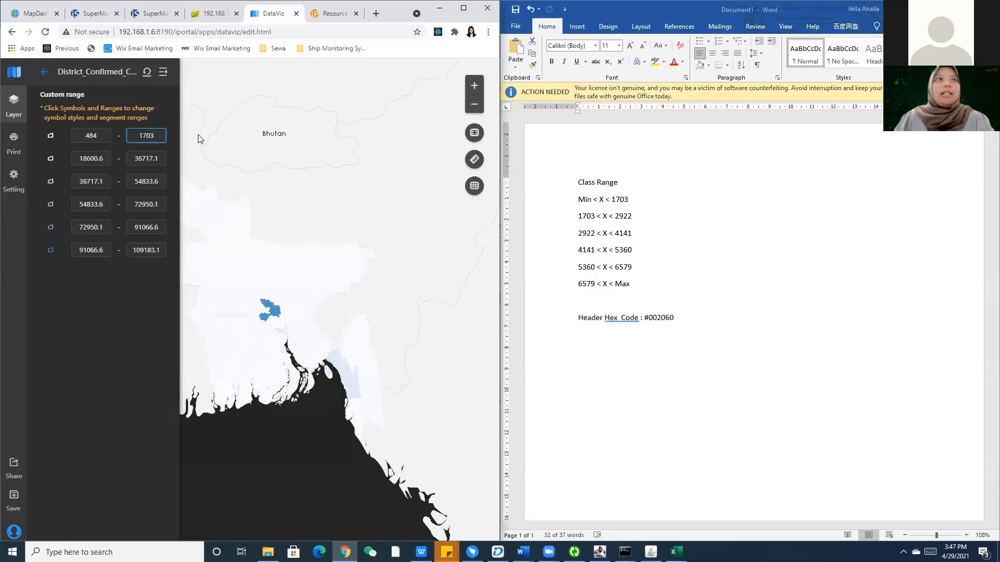
pyautogui.doubleClick(132, 159)
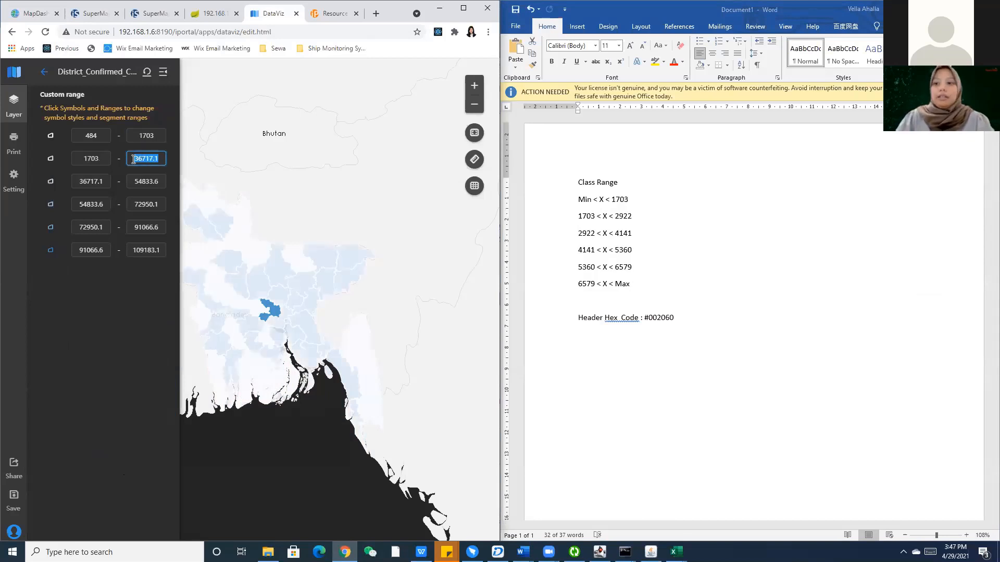
pyautogui.write('2922')
pyautogui.click(143, 182)
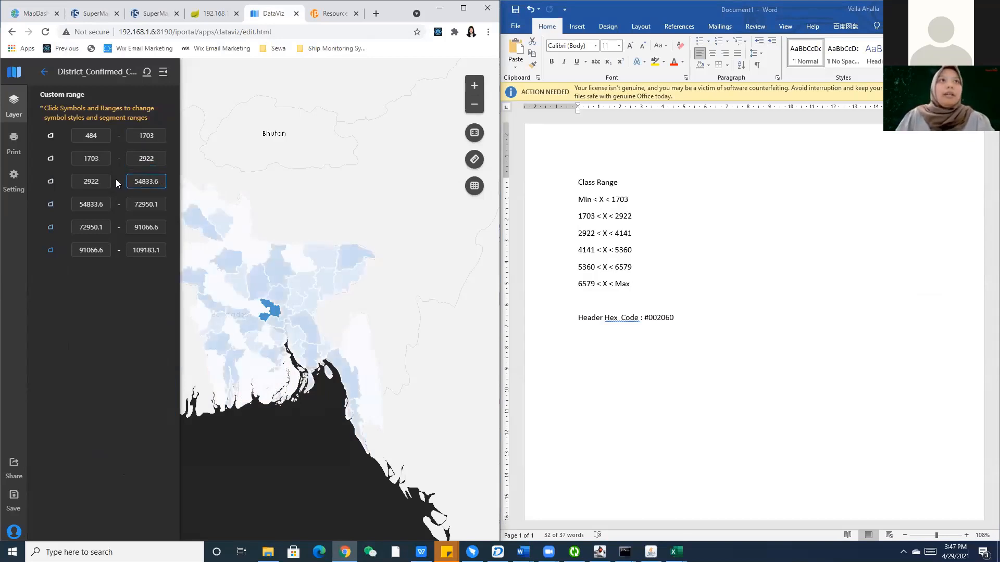
pyautogui.doubleClick(141, 181)
pyautogui.write('4141')
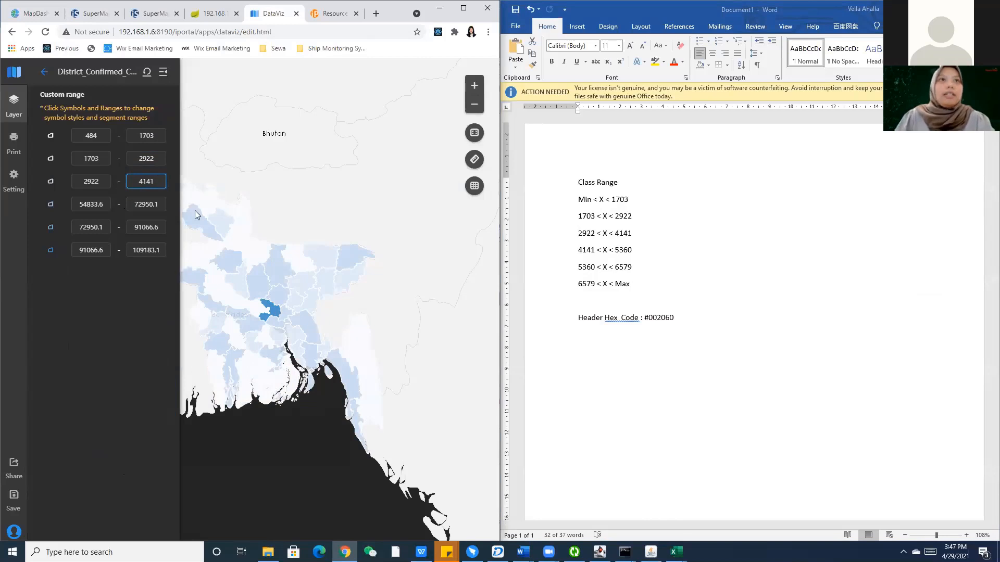
# Set the fourth and fifth upper bounds to 5360 and 6579, then check the last range.
pyautogui.doubleClick(153, 204)
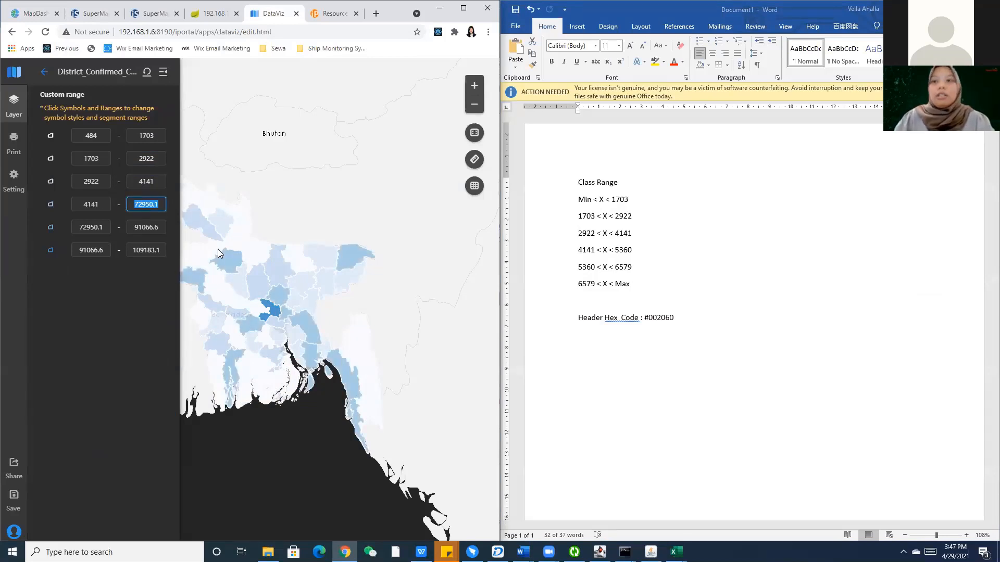
pyautogui.write('5360')
pyautogui.click(162, 228)
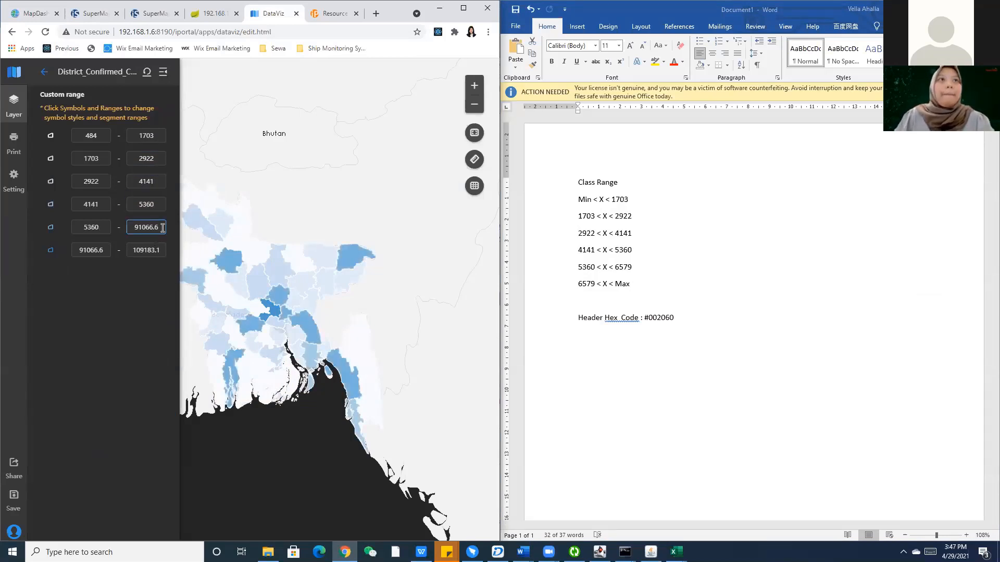
pyautogui.doubleClick(162, 227)
pyautogui.write('6579')
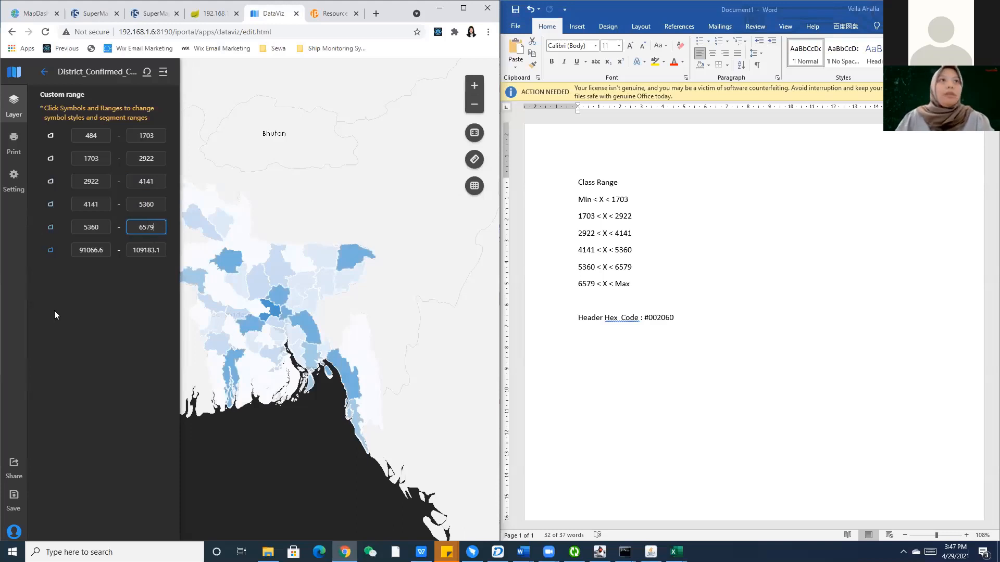
pyautogui.click(95, 280)
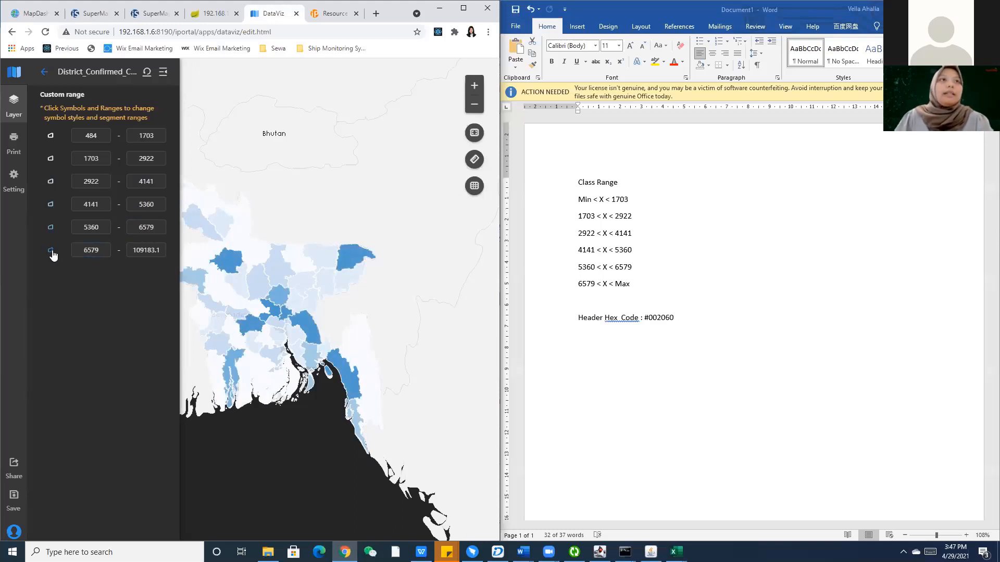
pyautogui.click(88, 250)
pyautogui.moveTo(100, 250); pyautogui.dragTo(163, 255)
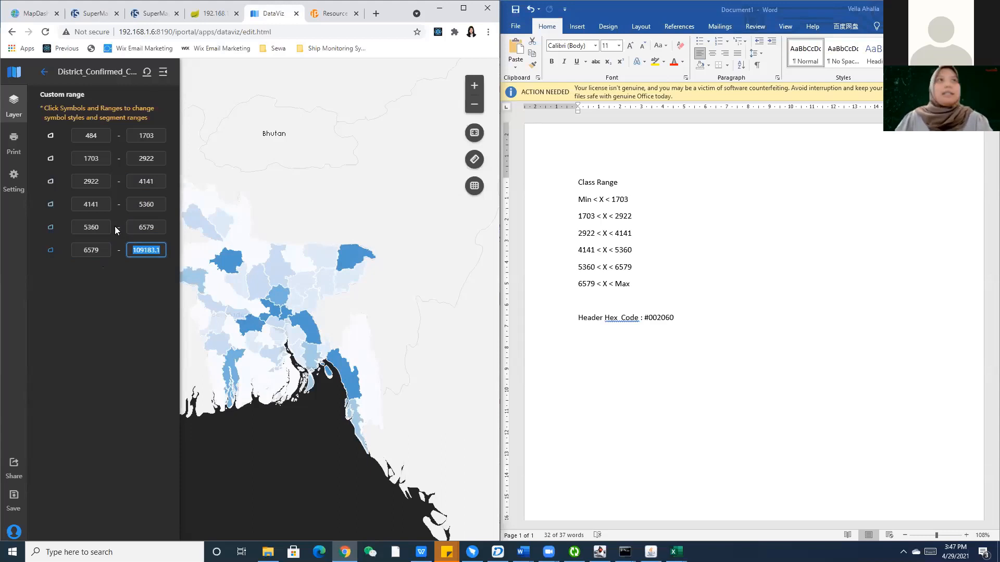
pyautogui.click(44, 71)
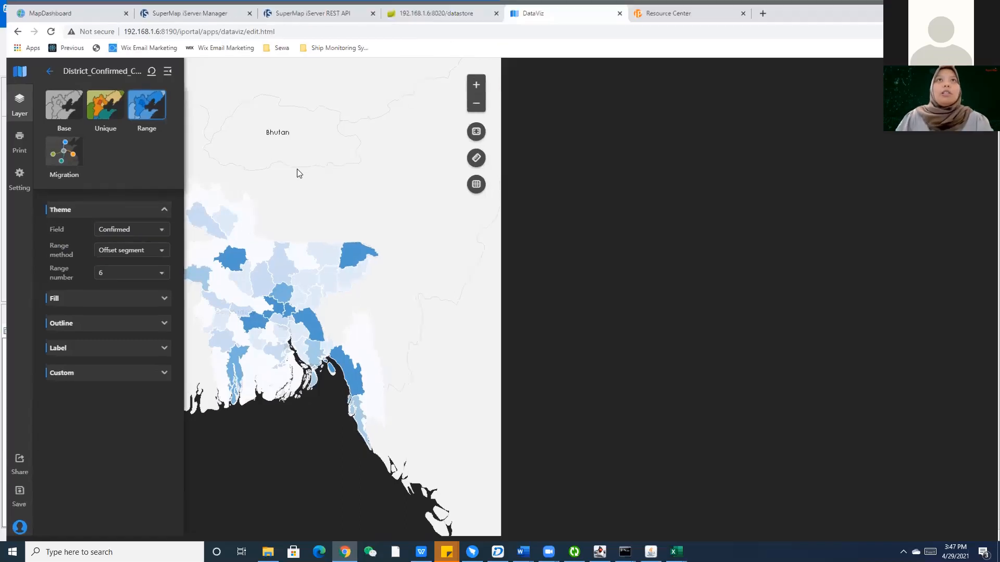
# Maximise the DataViz window, keep 6 ranges, and expand the layer's Fill settings.
pyautogui.click(463, 8)
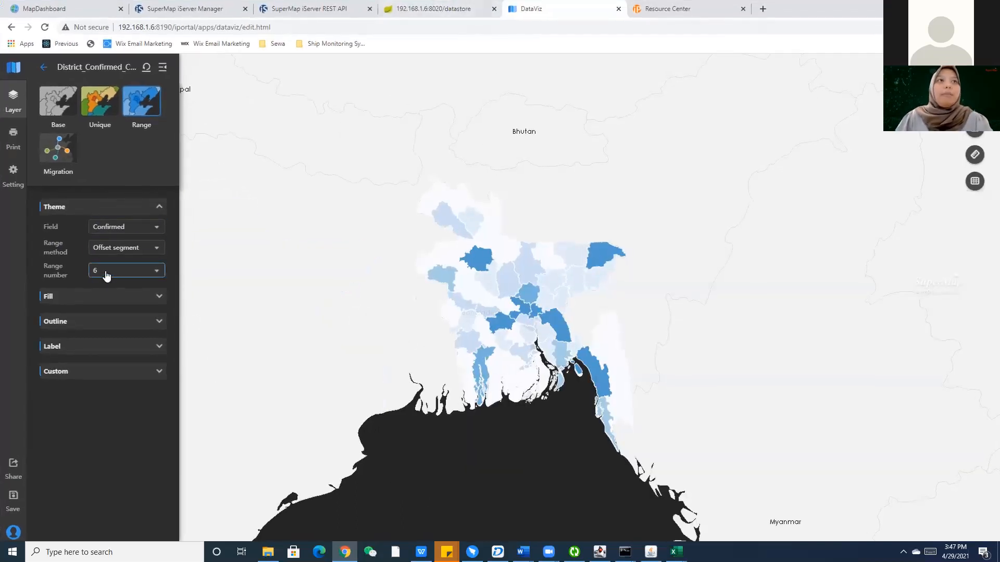
pyautogui.click(106, 275)
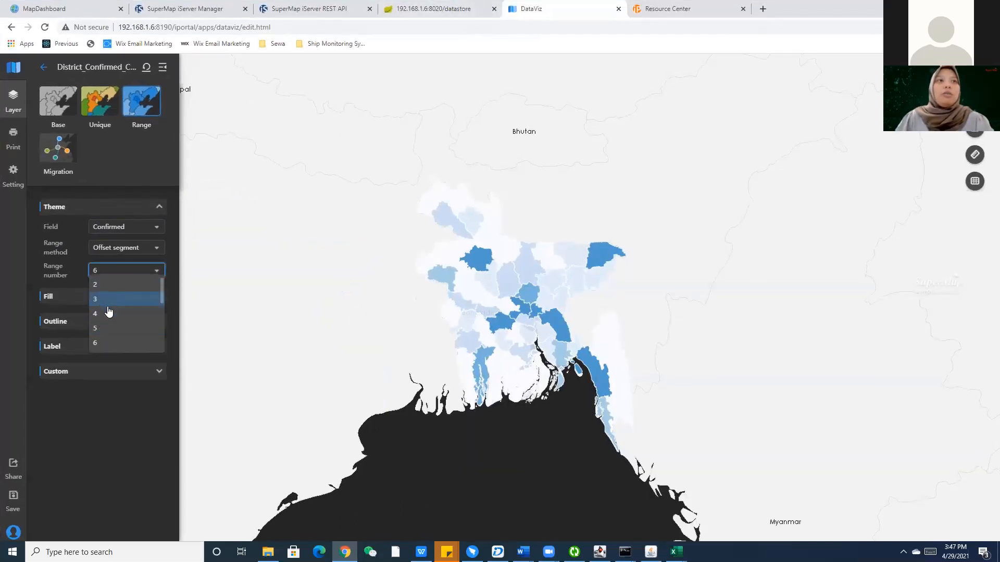
pyautogui.click(94, 403)
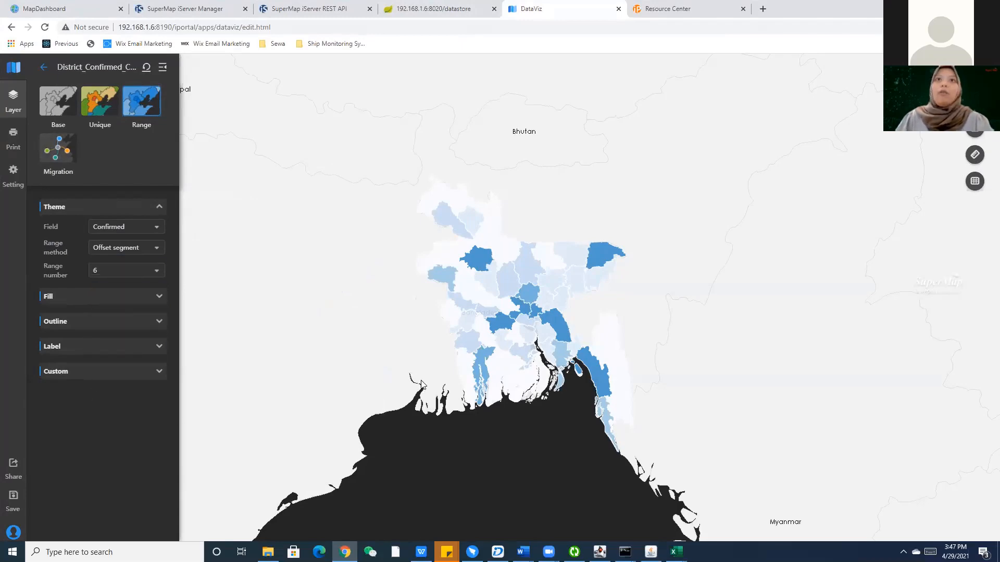
pyautogui.scroll(2, 523, 318)
pyautogui.scroll(-4, 471, 299)
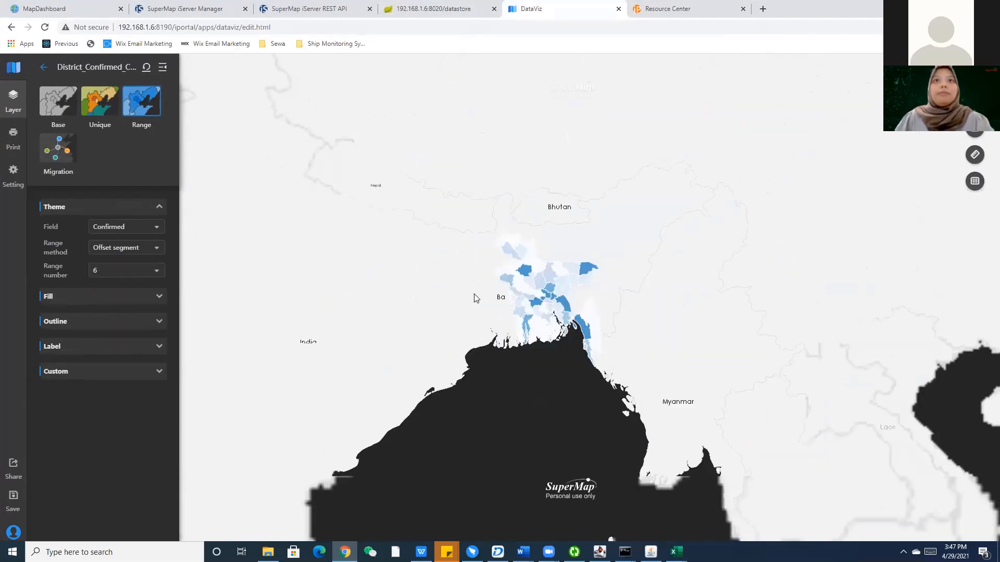
pyautogui.scroll(2, 475, 298)
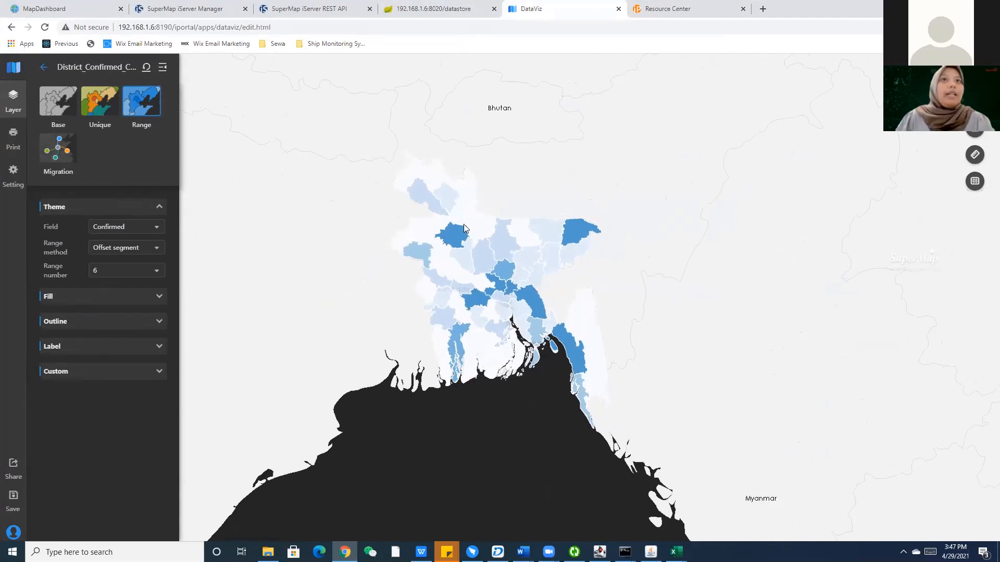
pyautogui.scroll(3, 446, 206)
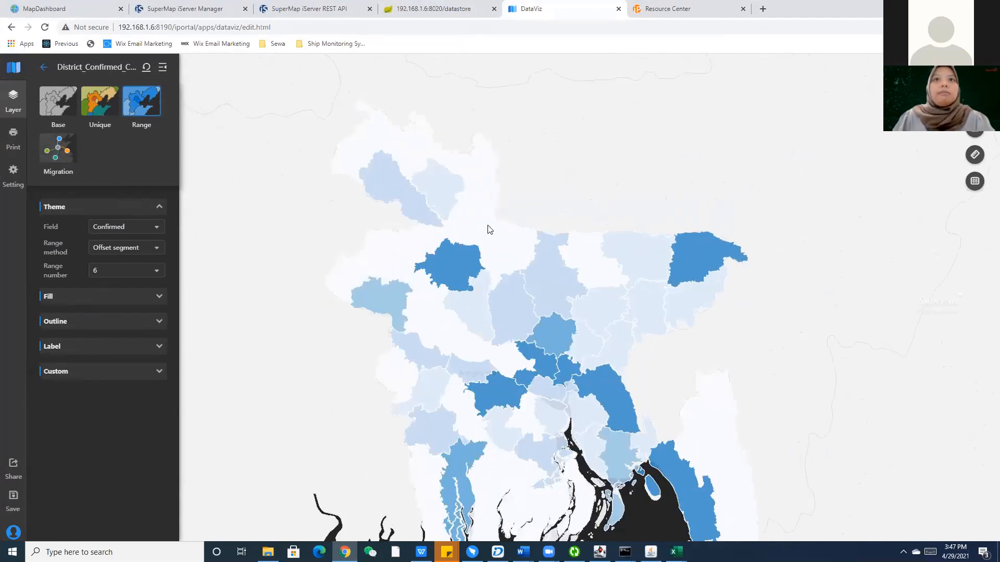
pyautogui.scroll(-3, 493, 257)
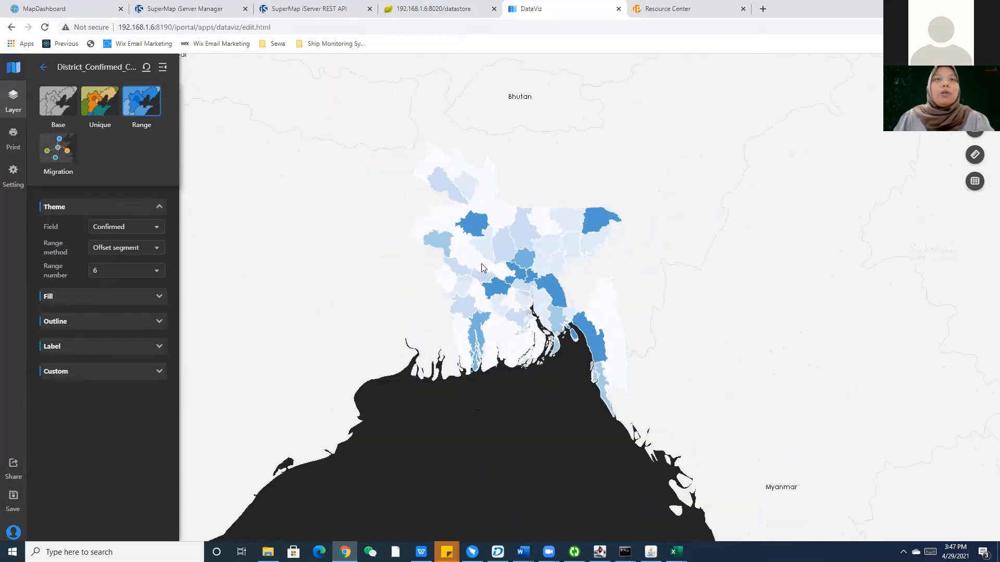
pyautogui.click(98, 297)
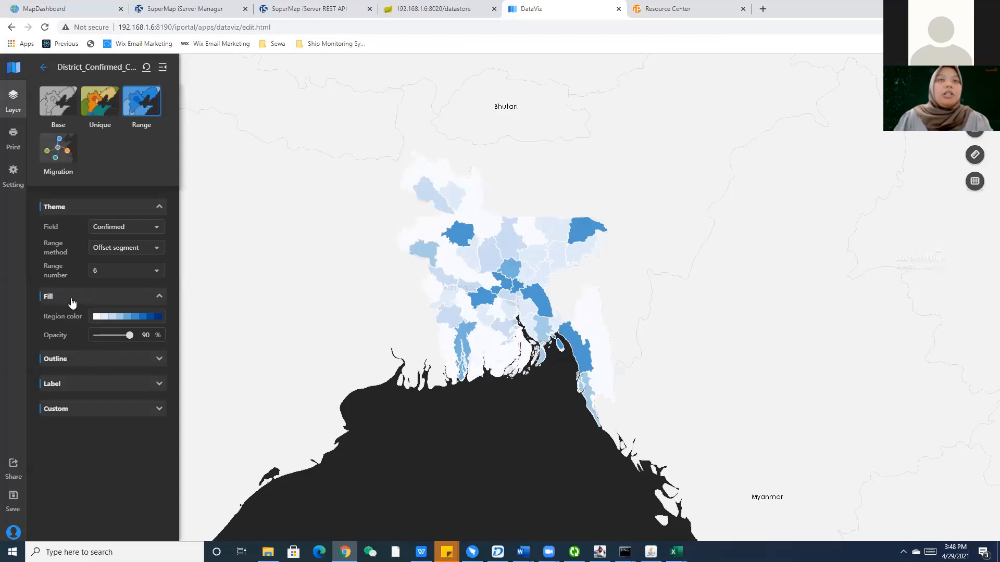
# Make the district outlines black lines at about 35% opacity.
pyautogui.click(75, 359)
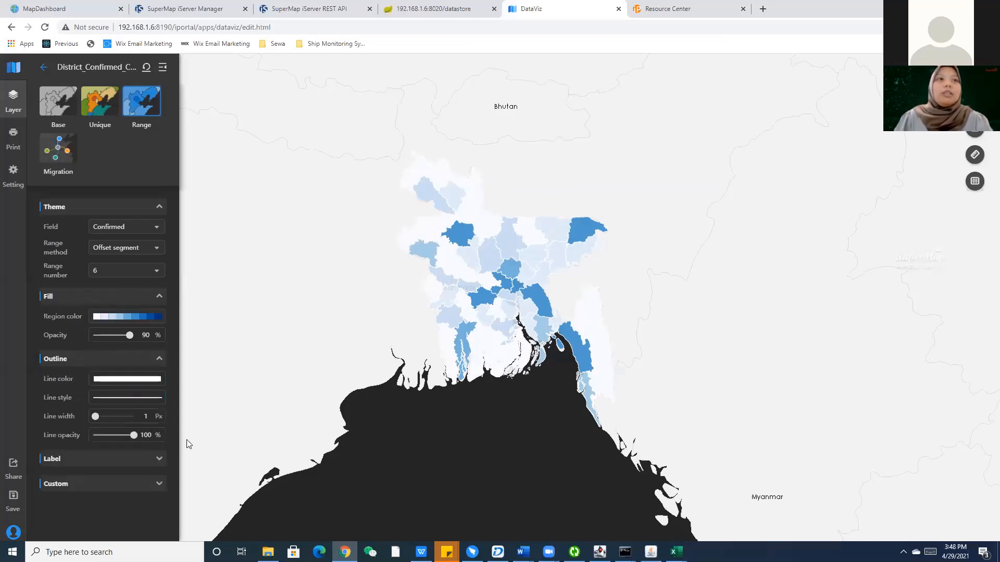
pyautogui.click(120, 398)
pyautogui.click(120, 389)
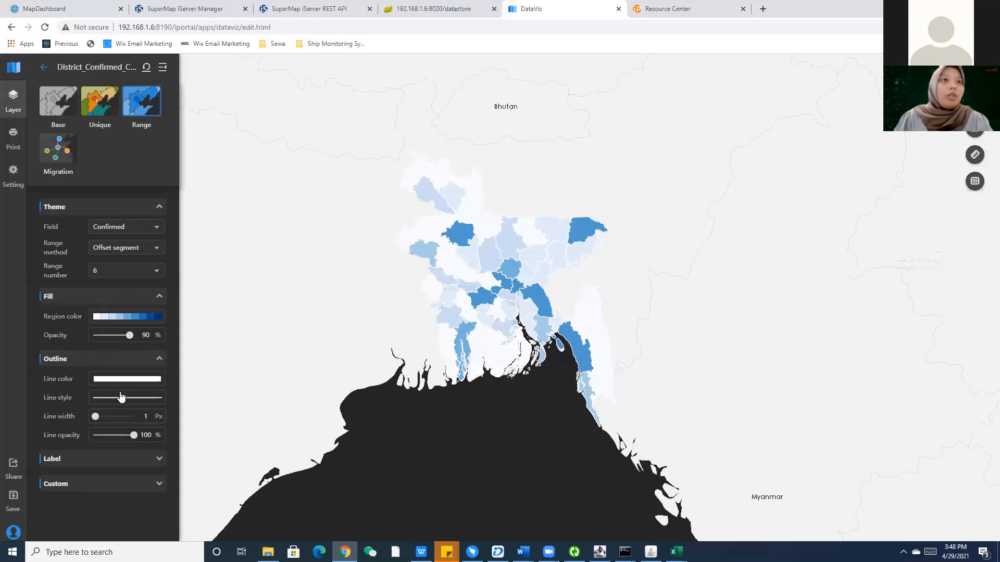
pyautogui.click(119, 380)
pyautogui.click(97, 469)
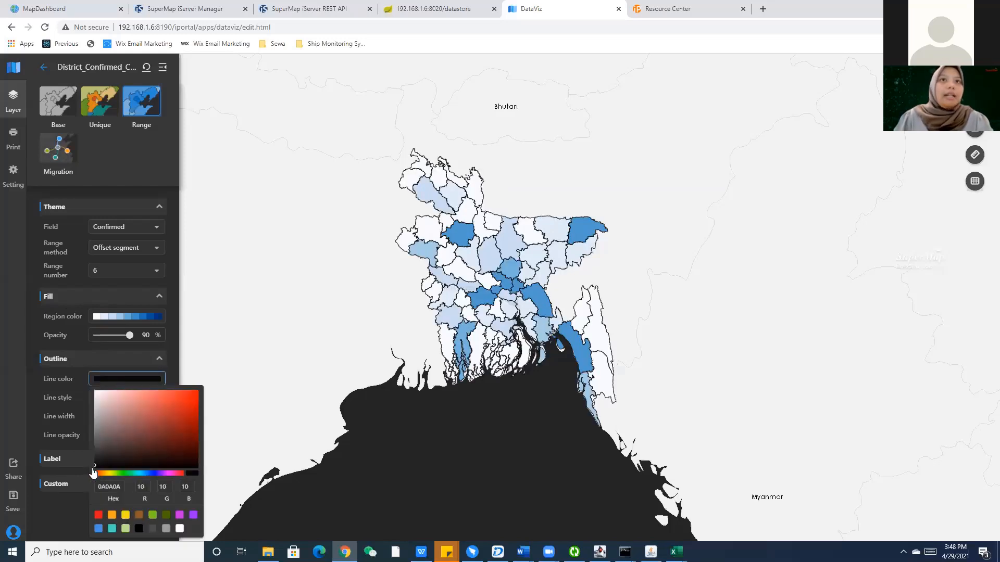
pyautogui.click(37, 422)
pyautogui.moveTo(130, 436); pyautogui.dragTo(107, 436)
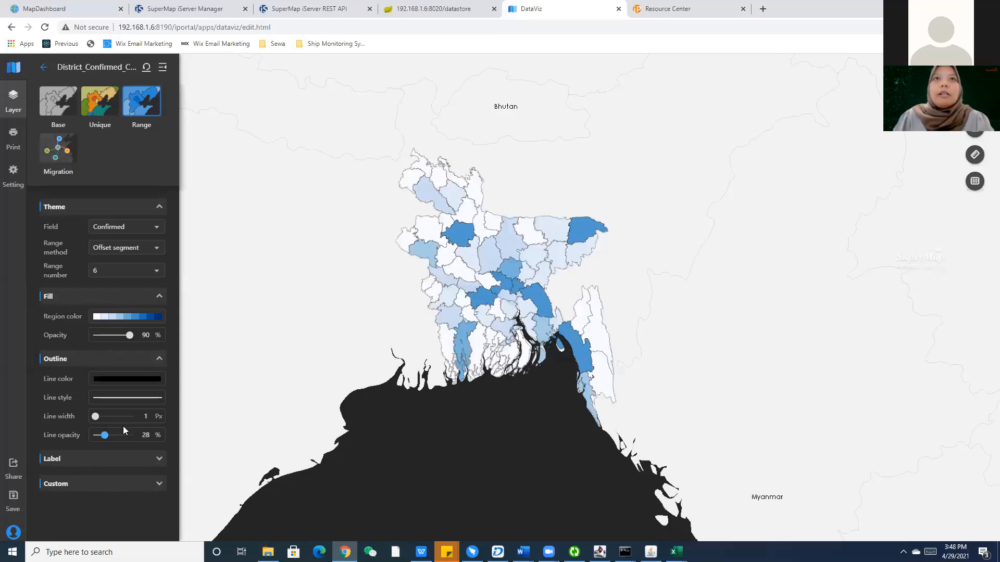
pyautogui.moveTo(104, 436); pyautogui.dragTo(108, 436)
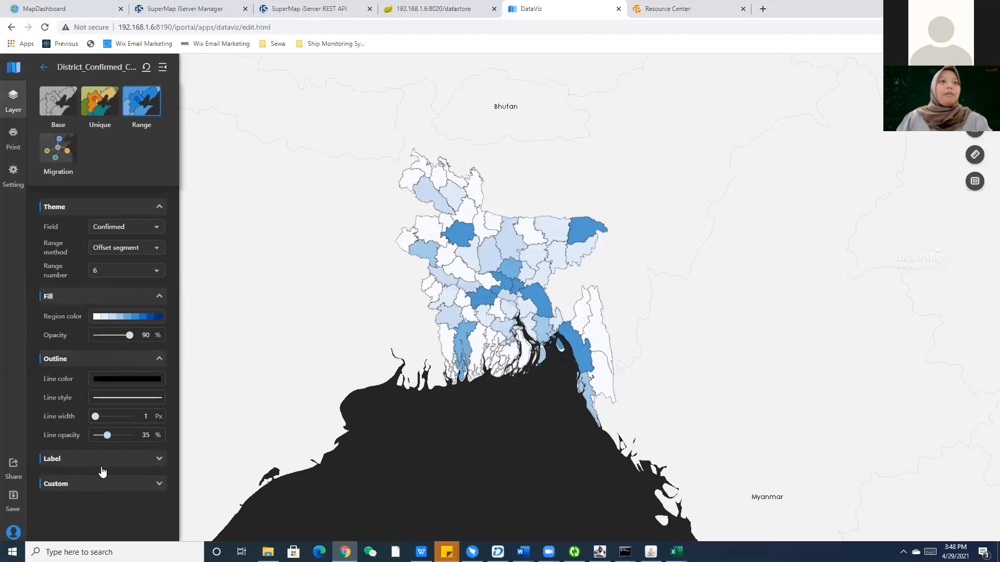
pyautogui.click(103, 462)
# Label the districts by NAME_2 with a fully transparent background and 10 px text.
pyautogui.scroll(-3, 125, 453)
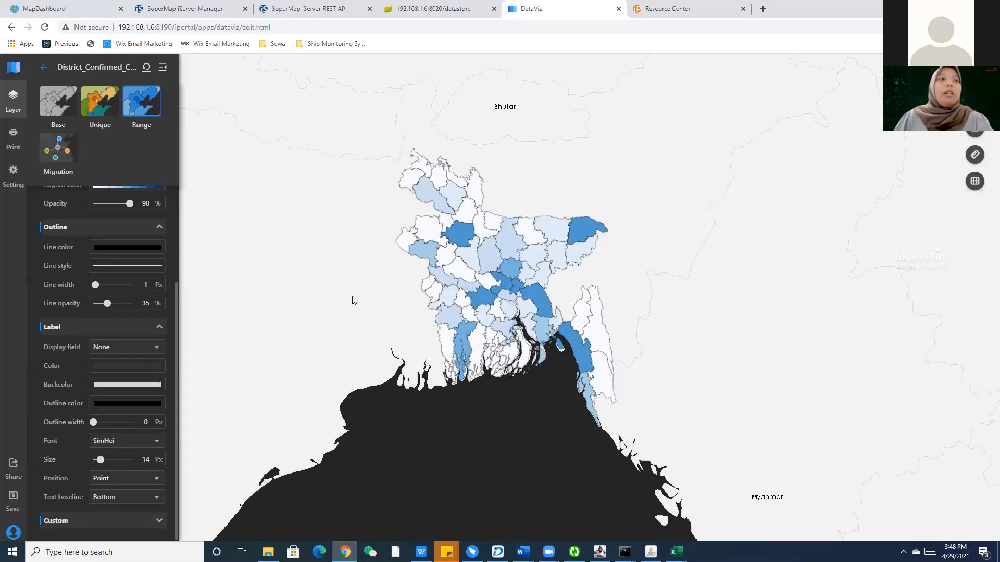
pyautogui.click(139, 352)
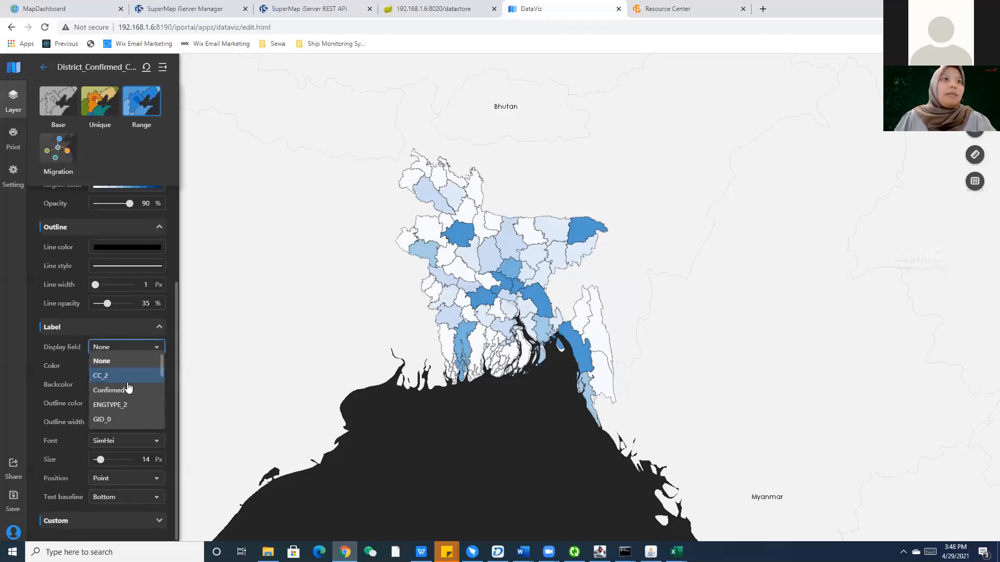
pyautogui.scroll(-3, 128, 395)
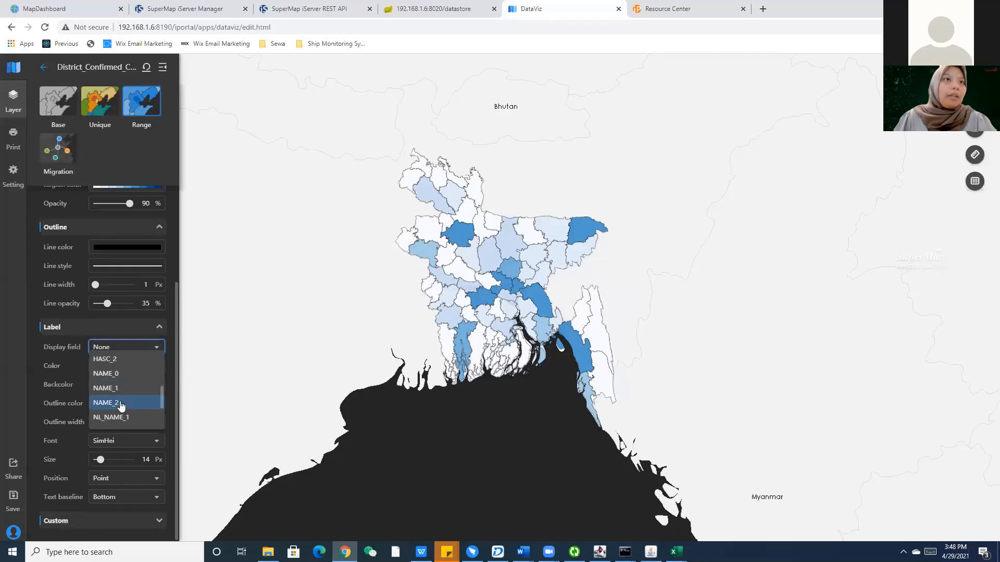
pyautogui.click(123, 404)
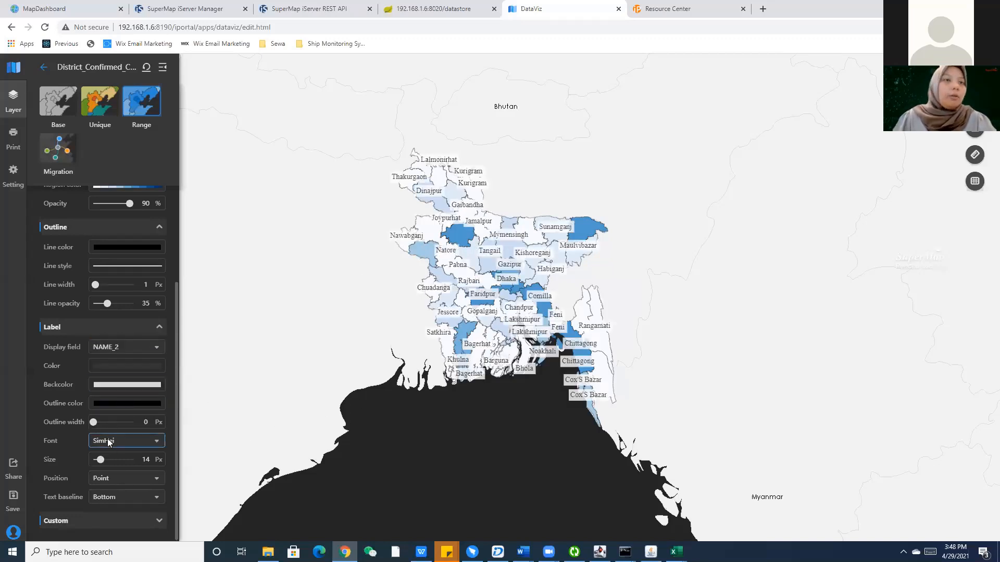
pyautogui.click(112, 404)
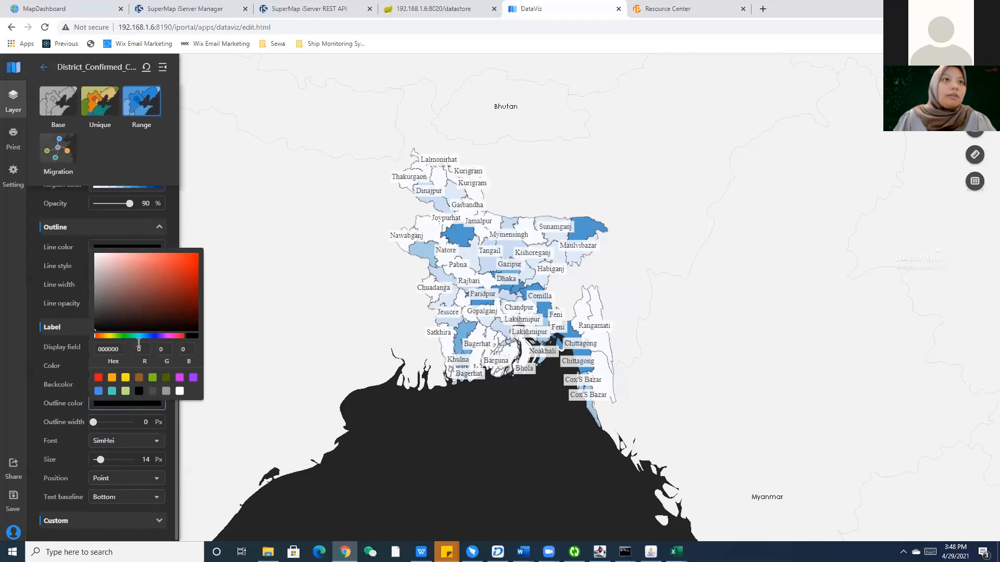
pyautogui.click(111, 387)
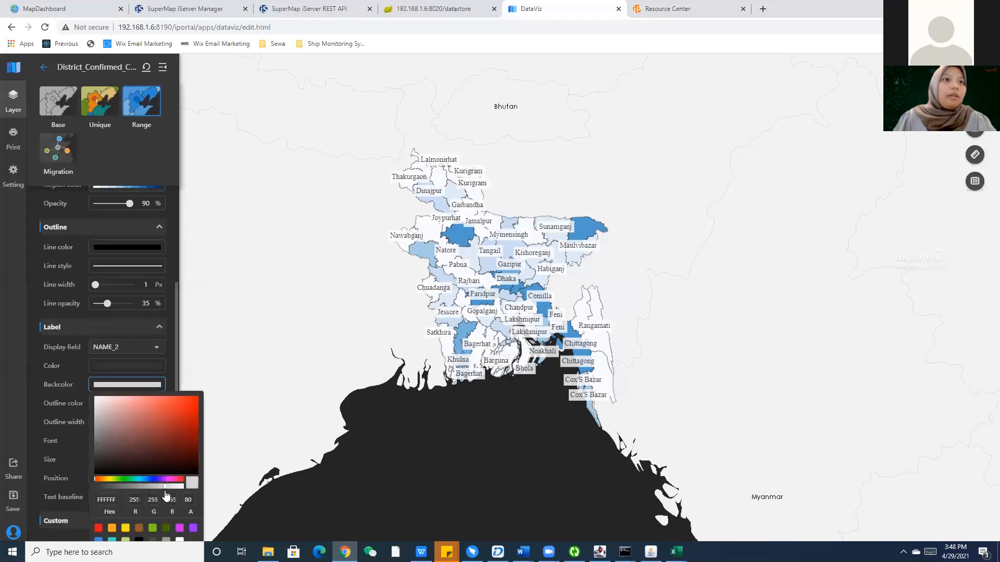
pyautogui.moveTo(164, 486); pyautogui.dragTo(60, 478)
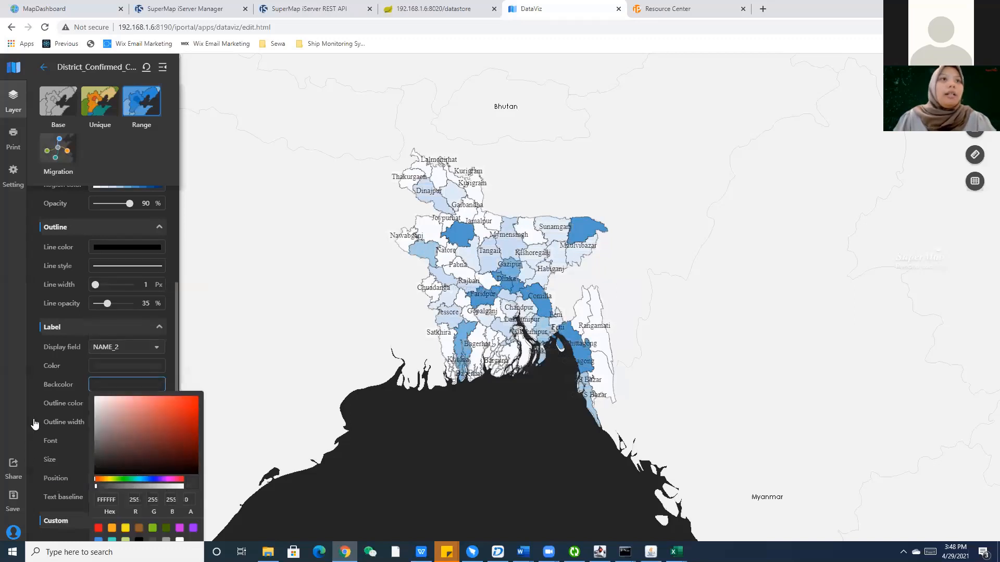
pyautogui.click(40, 400)
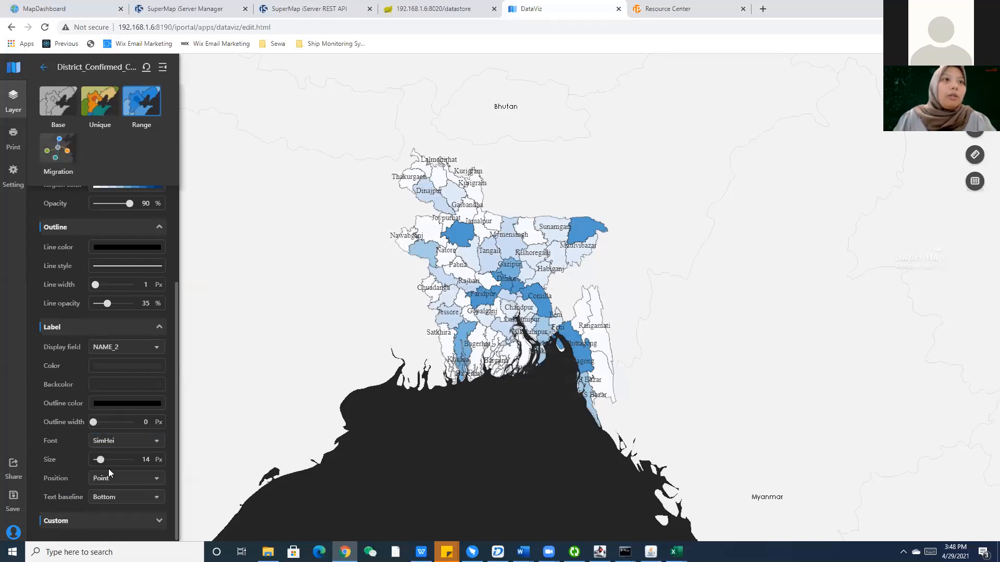
pyautogui.moveTo(98, 460); pyautogui.dragTo(92, 457)
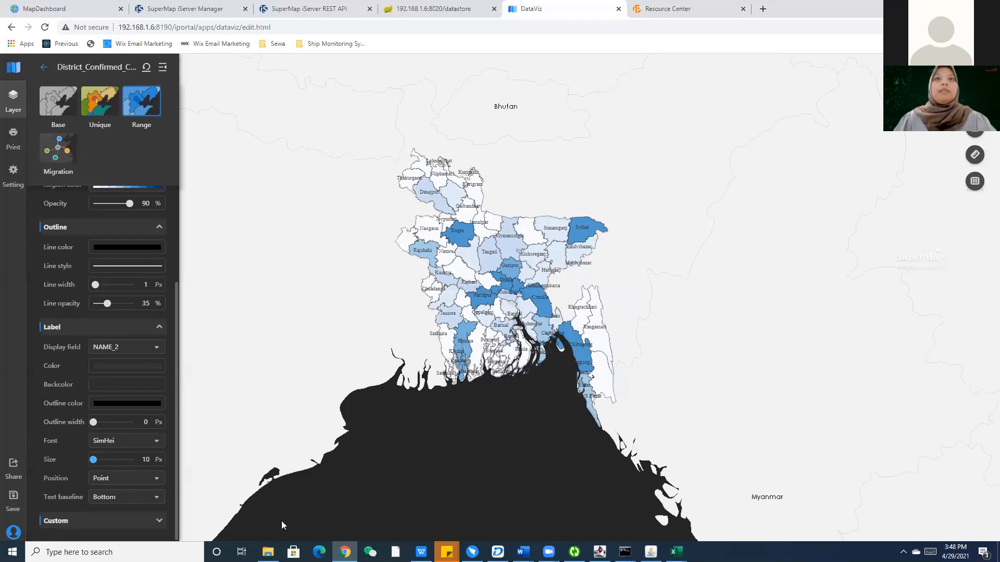
# Set the label Display field back to None and return to the layer list.
pyautogui.click(139, 347)
pyautogui.scroll(3, 134, 386)
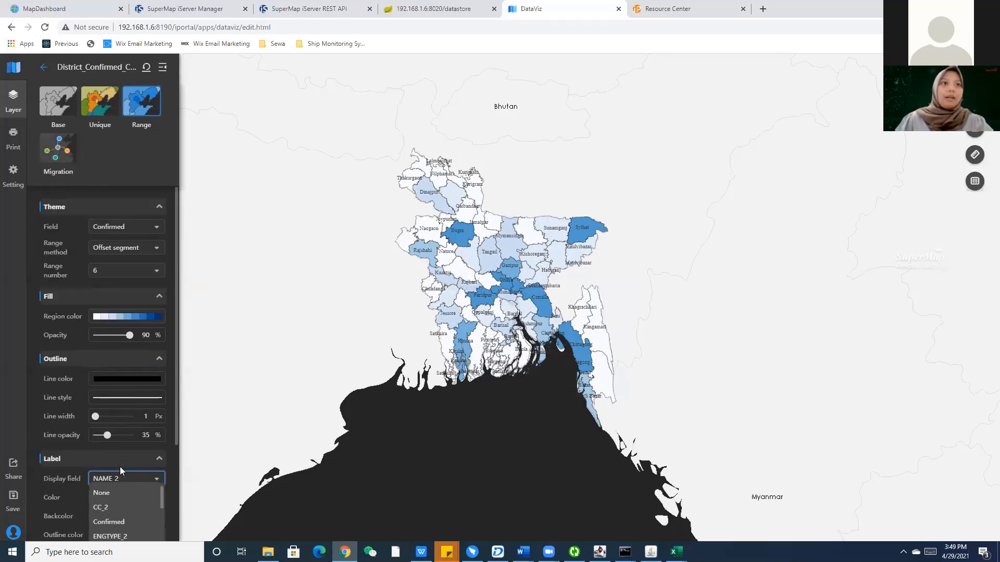
pyautogui.scroll(-2, 120, 467)
pyautogui.click(119, 387)
pyautogui.scroll(-1, 119, 407)
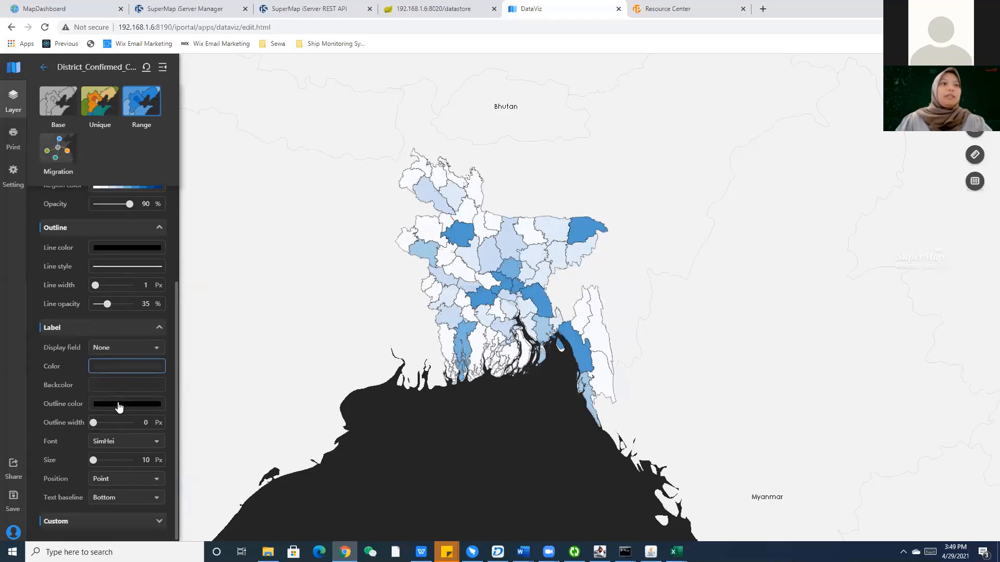
pyautogui.click(118, 522)
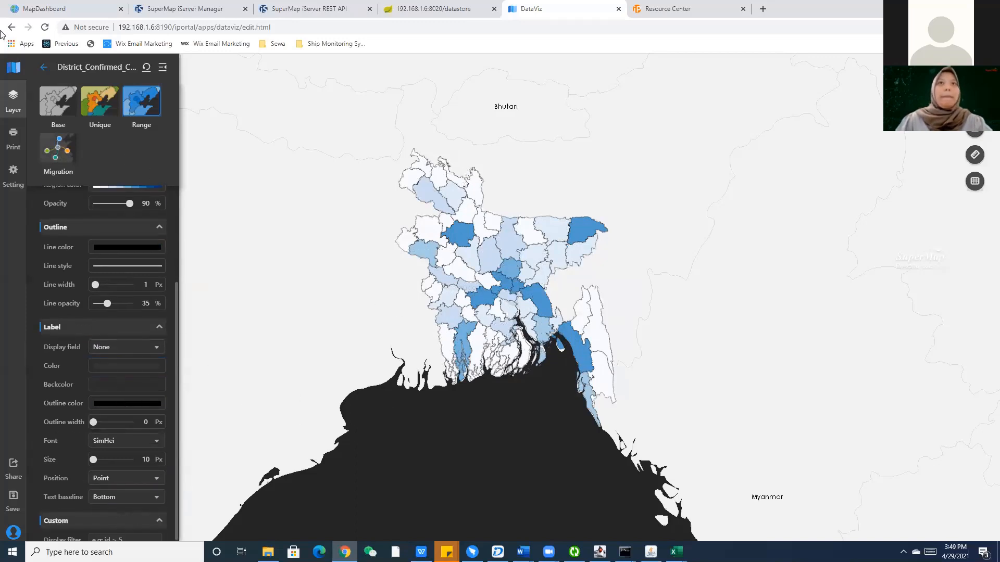
pyautogui.click(43, 67)
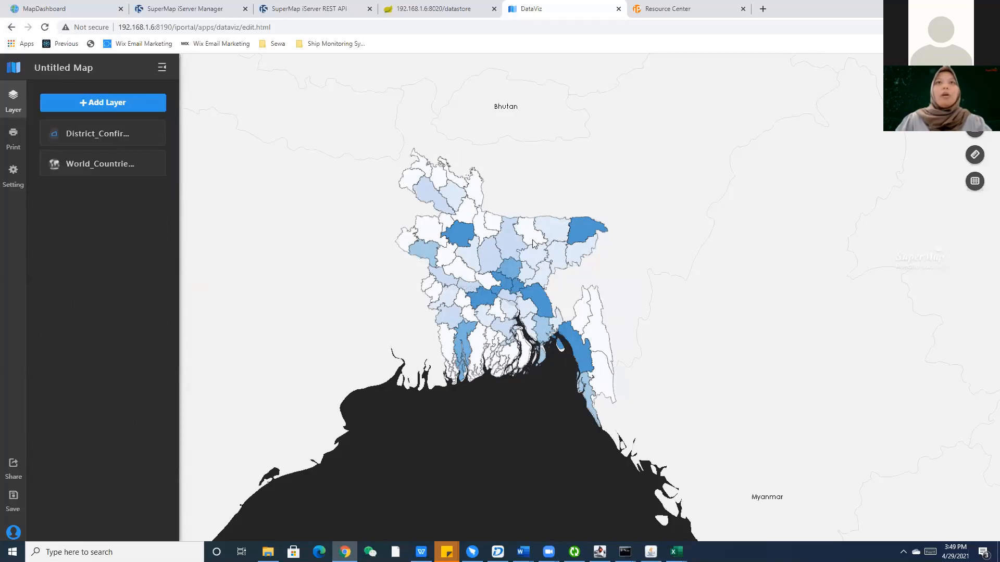
# Zoom and drag the map to centre Bangladesh's districts, leaving the Add Layer options unused.
pyautogui.scroll(-3, 447, 315)
pyautogui.scroll(2, 490, 303)
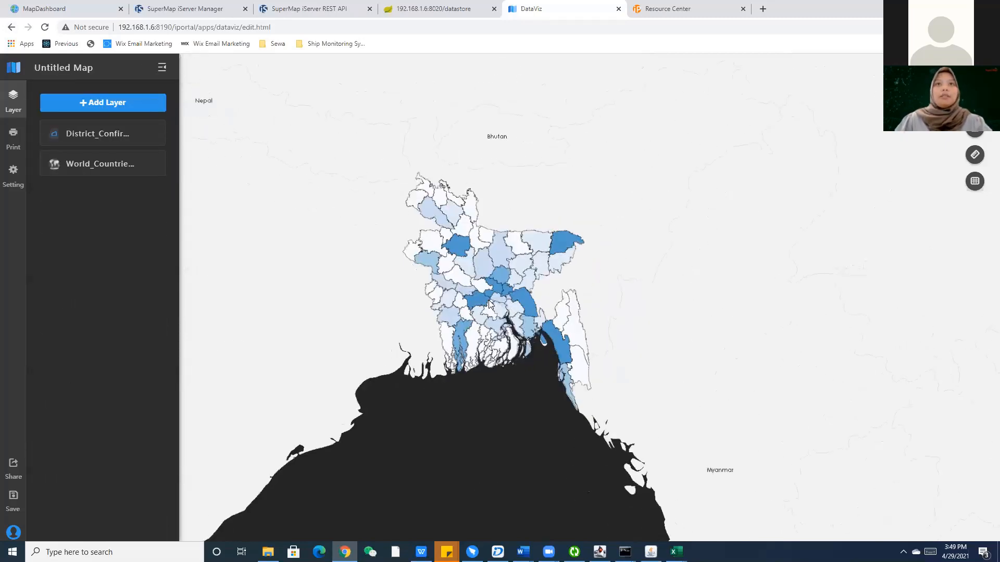
pyautogui.scroll(3, 489, 303)
pyautogui.scroll(-2, 570, 301)
pyautogui.scroll(4, 487, 301)
pyautogui.scroll(-3, 573, 300)
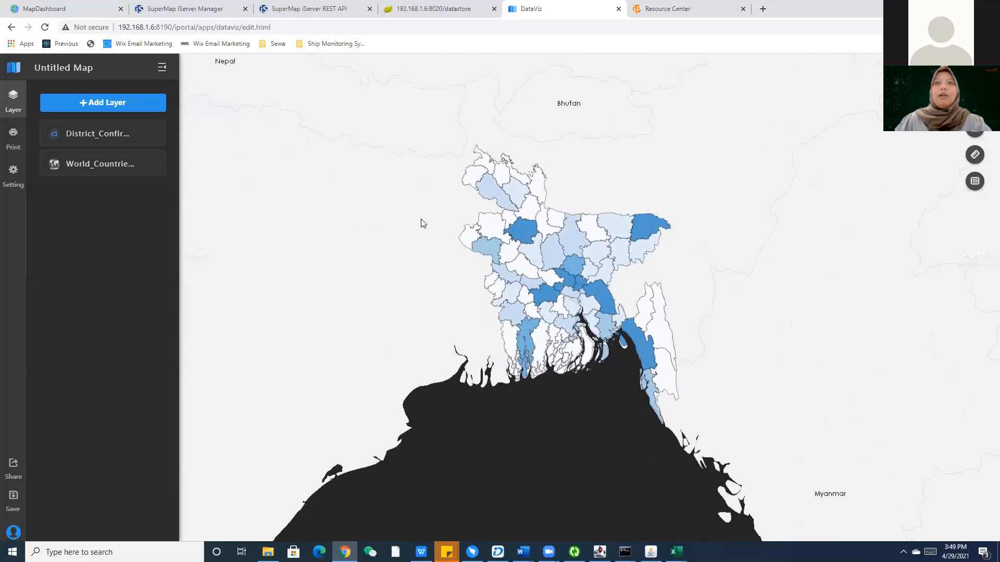
pyautogui.click(156, 103)
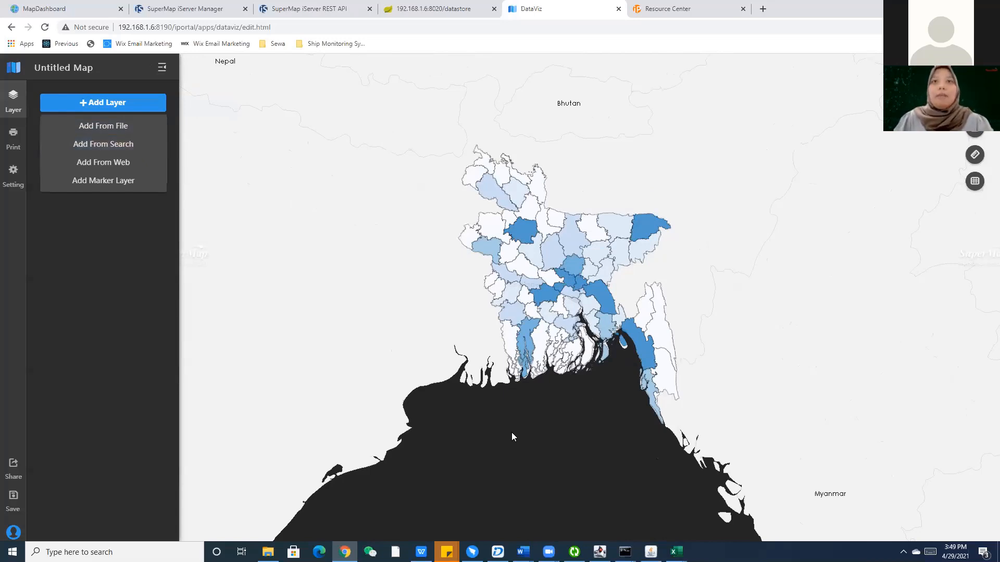
pyautogui.click(474, 415)
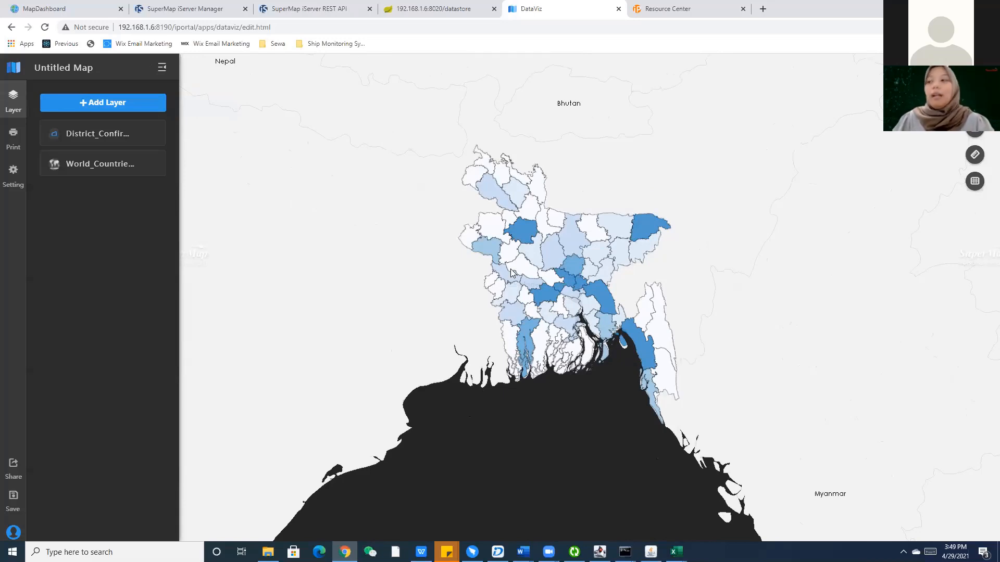
pyautogui.moveTo(447, 286); pyautogui.dragTo(377, 270)
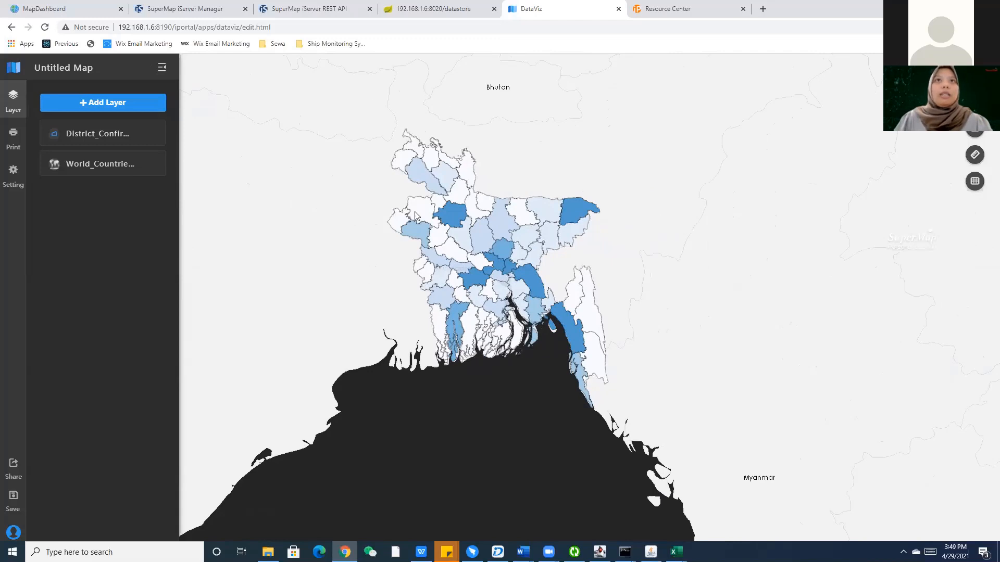
pyautogui.moveTo(402, 257); pyautogui.dragTo(399, 280)
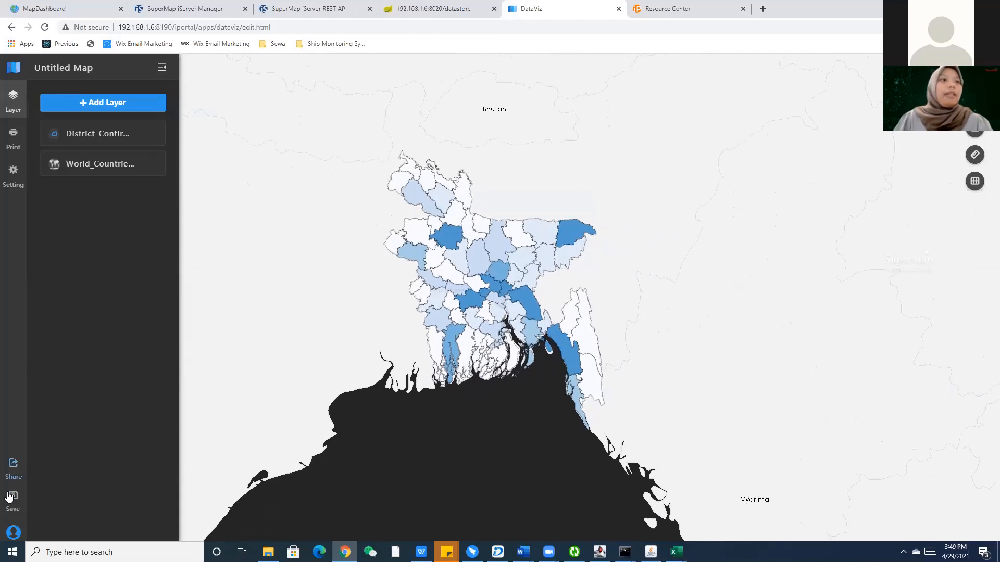
pyautogui.click(15, 190)
# Replace the 'Untitled Map' title with 'Covid19 Bangladesh Map' and show the layers again.
pyautogui.moveTo(85, 110); pyautogui.dragTo(5, 116)
pyautogui.press('BackSpace')
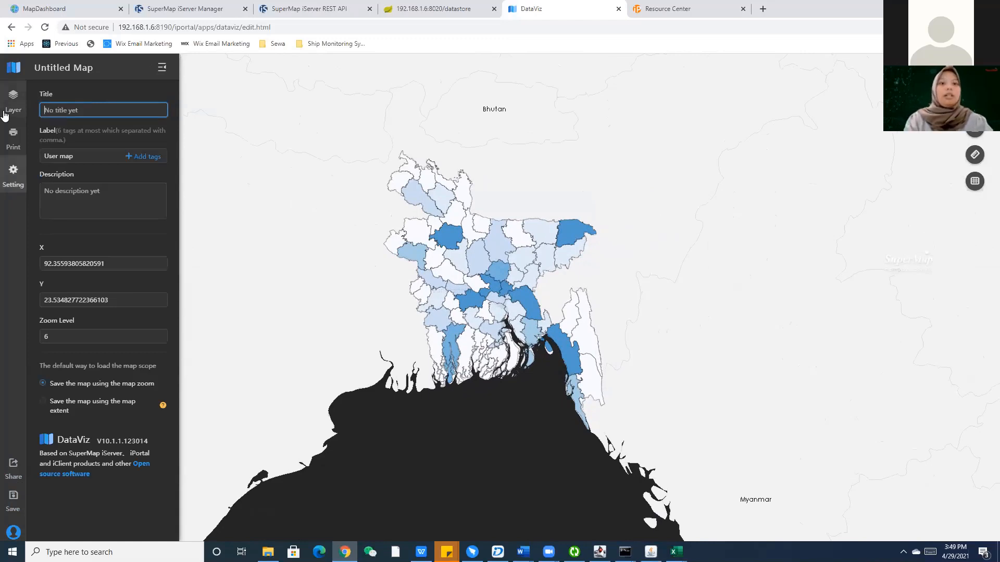
pyautogui.write('M')
pyautogui.press('BackSpace')
pyautogui.write('cOV')
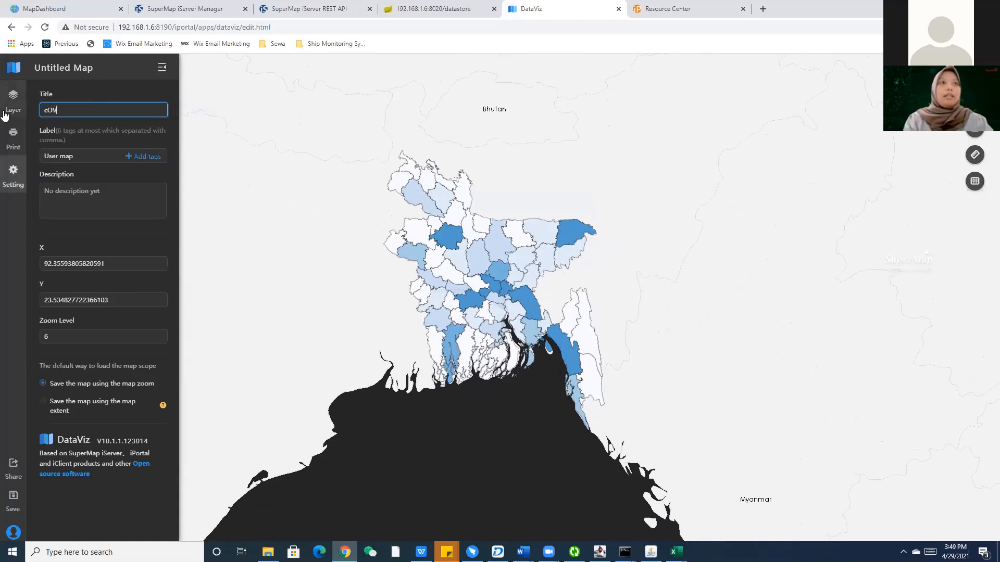
pyautogui.press('BackSpace')
pyautogui.press('BackSpace')
pyautogui.write('Covid19 Confirmed Case Banglades')
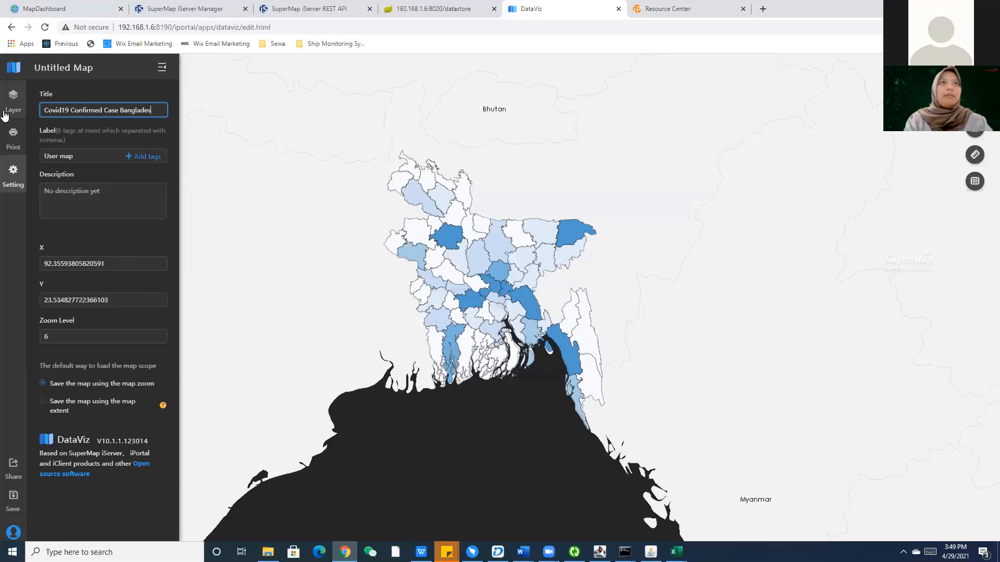
pyautogui.press('BackSpace')
pyautogui.press('BackSpace')
pyautogui.press('BackSpace')
pyautogui.press('BackSpace')
pyautogui.press('BackSpace')
pyautogui.press('BackSpace')
pyautogui.press('BackSpace')
pyautogui.press('BackSpace')
pyautogui.press('BackSpace')
pyautogui.press('BackSpace')
pyautogui.press('BackSpace')
pyautogui.press('BackSpace')
pyautogui.press('BackSpace')
pyautogui.press('BackSpace')
pyautogui.press('BackSpace')
pyautogui.press('BackSpace')
pyautogui.press('BackSpace')
pyautogui.press('BackSpace')
pyautogui.press('BackSpace')
pyautogui.press('BackSpace')
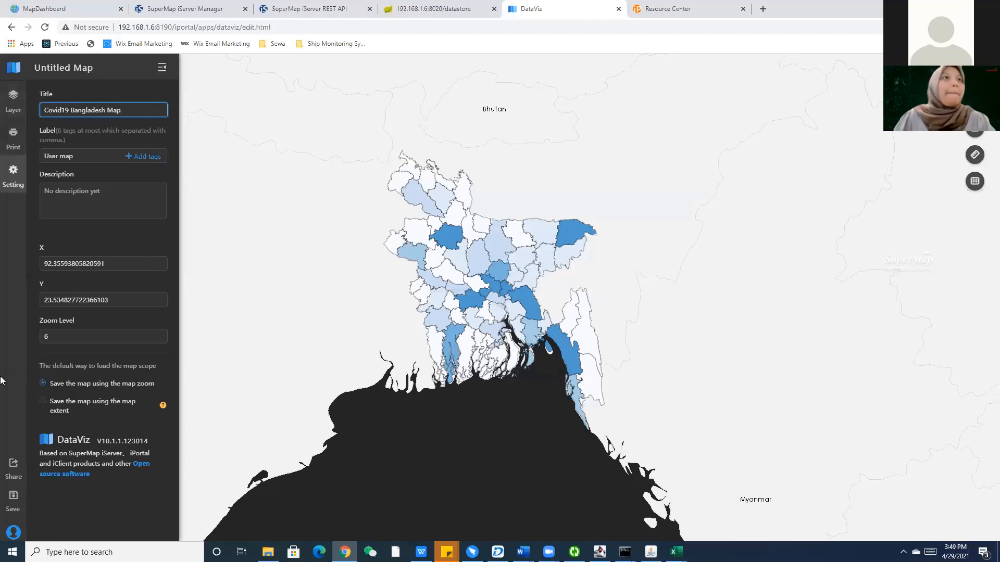
pyautogui.click(14, 332)
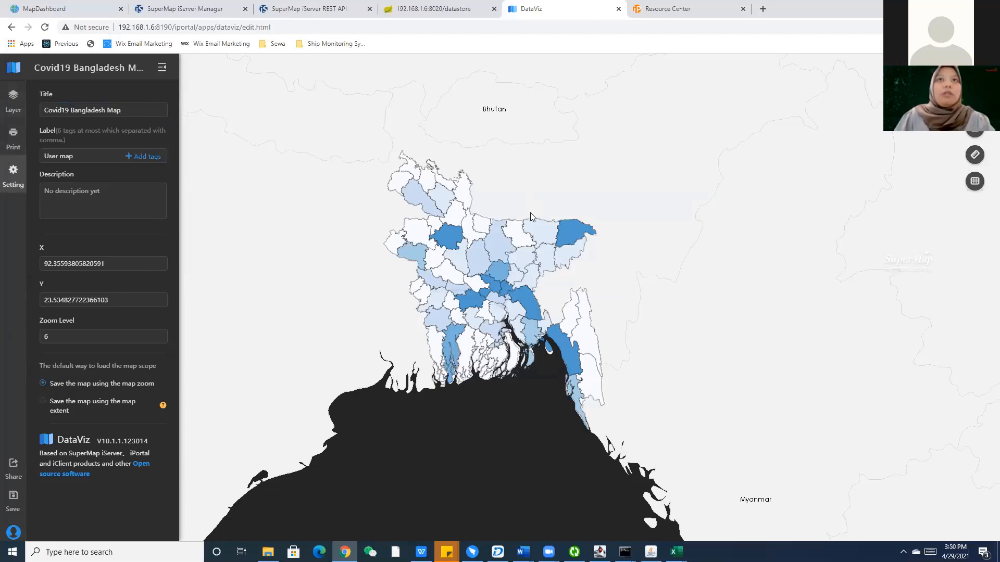
pyautogui.scroll(1, 530, 213)
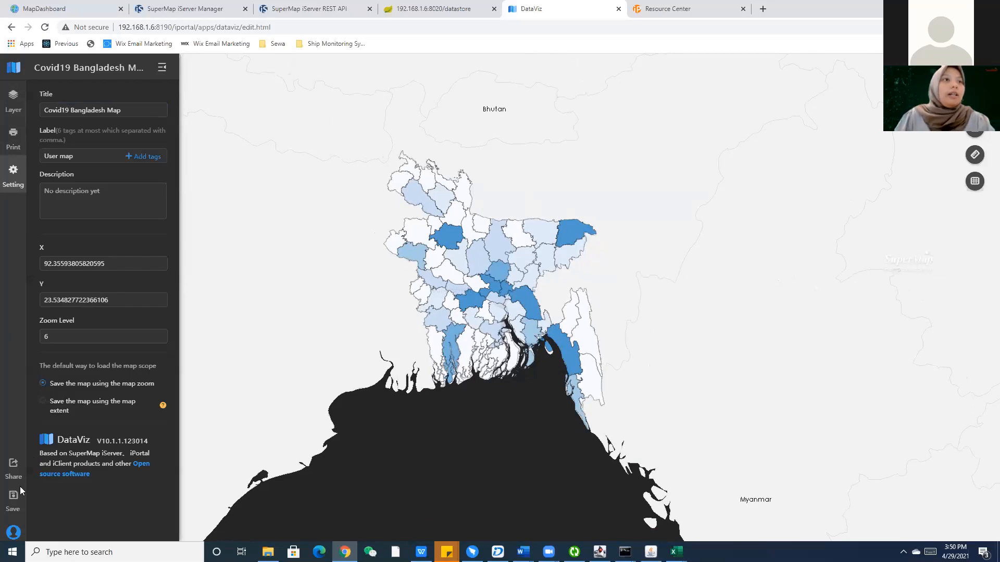
pyautogui.click(13, 100)
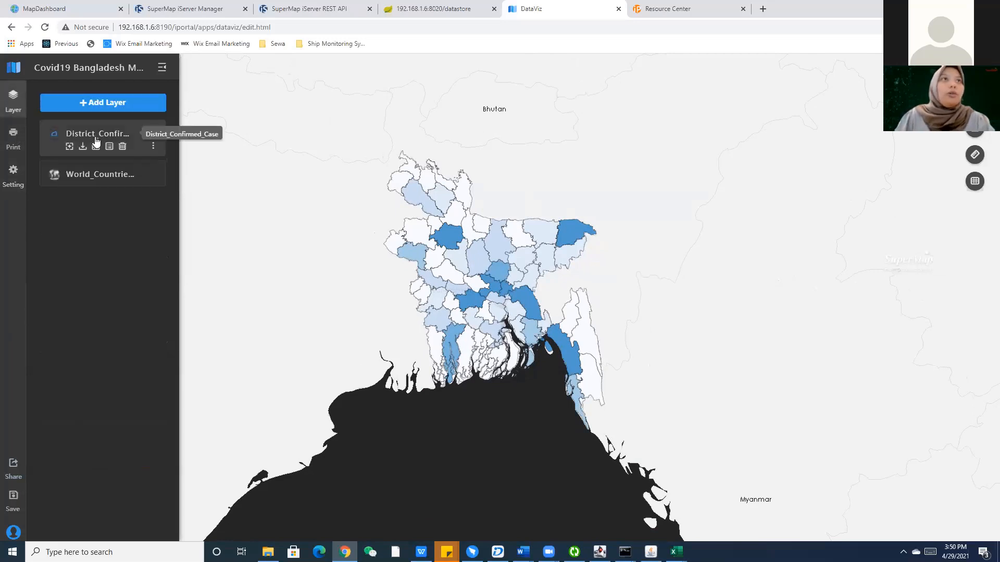
# Rename the district layer to 'Confirmed Case'.
pyautogui.click(152, 148)
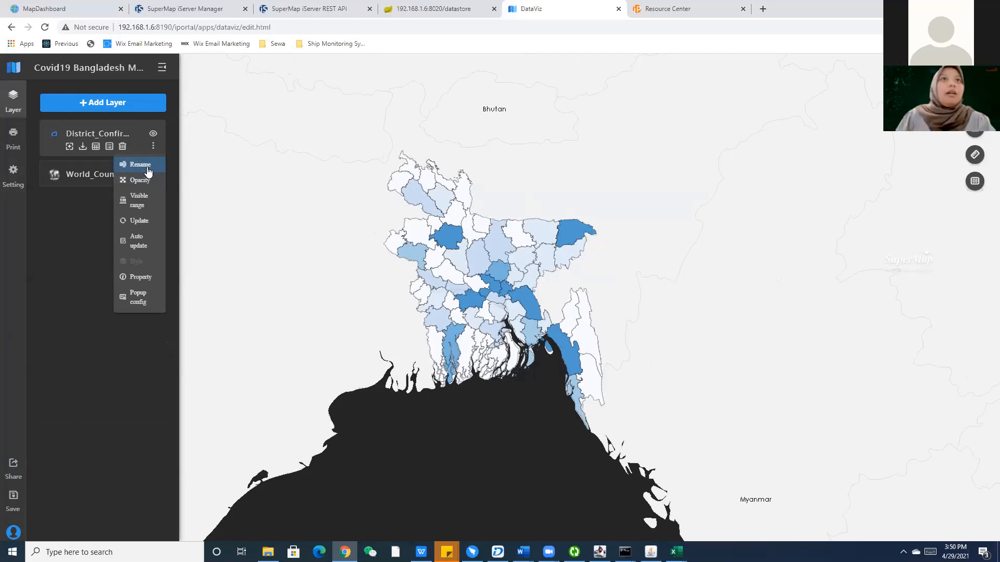
pyautogui.click(148, 169)
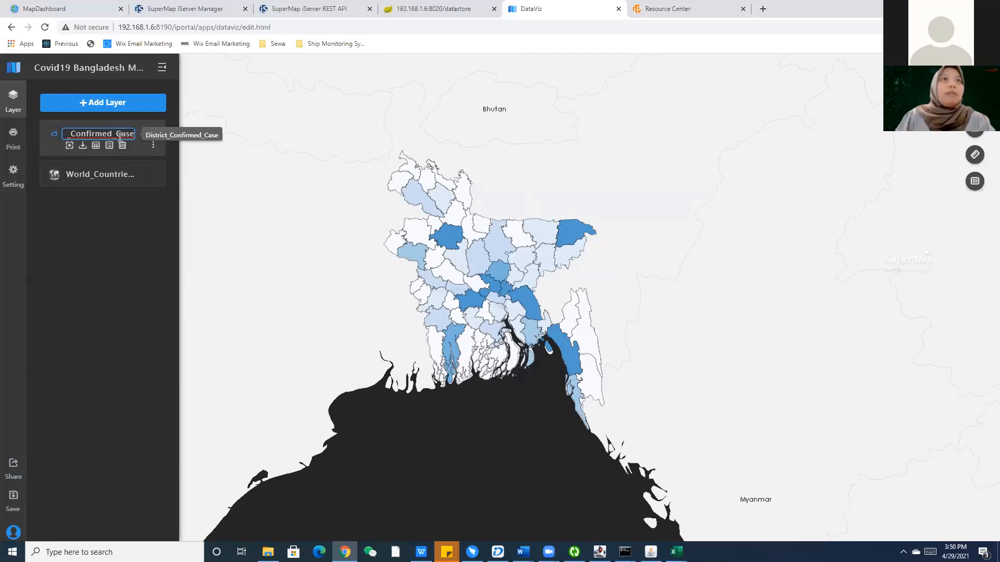
pyautogui.hotkey('ctrl', 'a')
pyautogui.press('BackSpace')
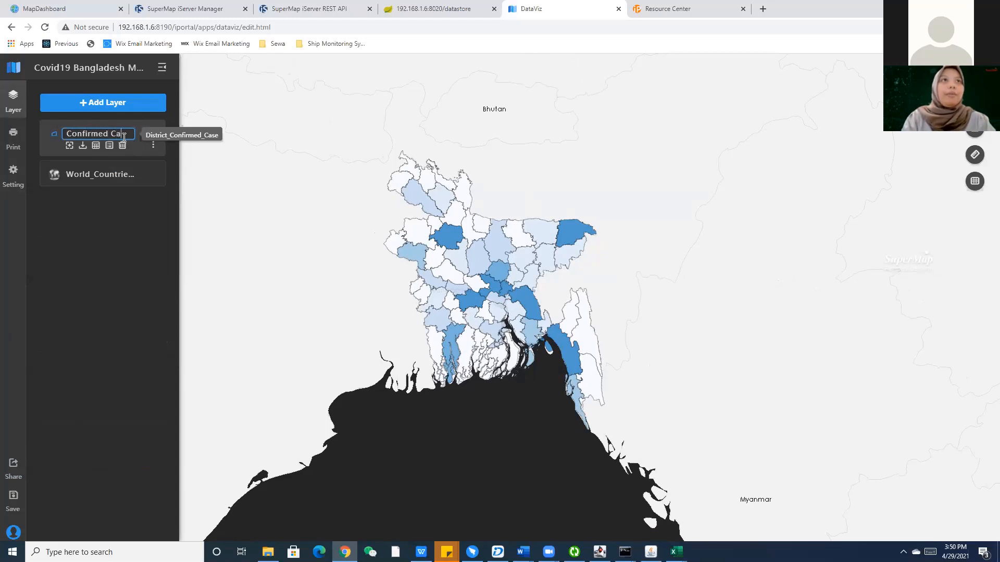
pyautogui.press('Return')
# Toggle the World_Countries layer's visibility off and on and glance at its basemap choices.
pyautogui.click(151, 166)
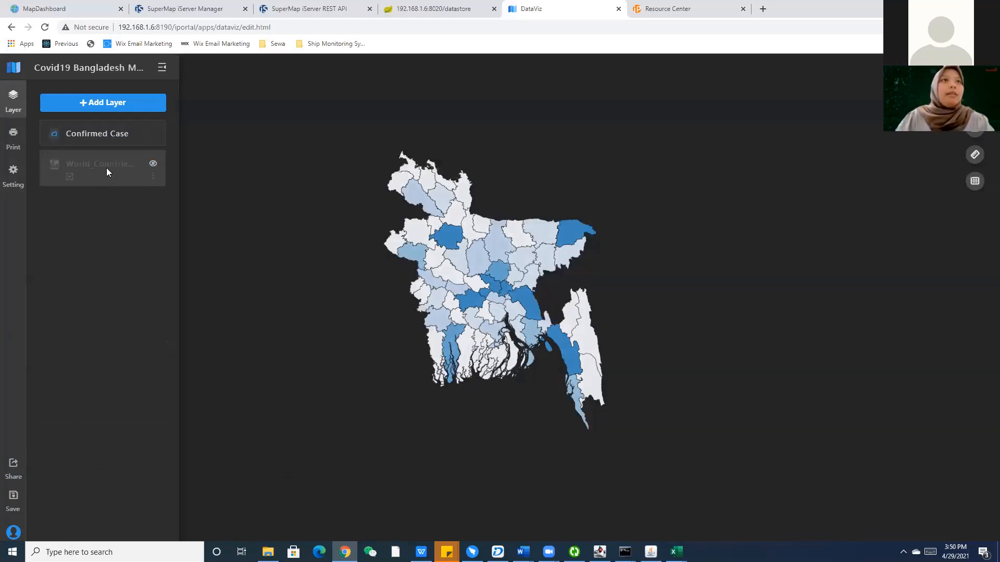
pyautogui.click(153, 165)
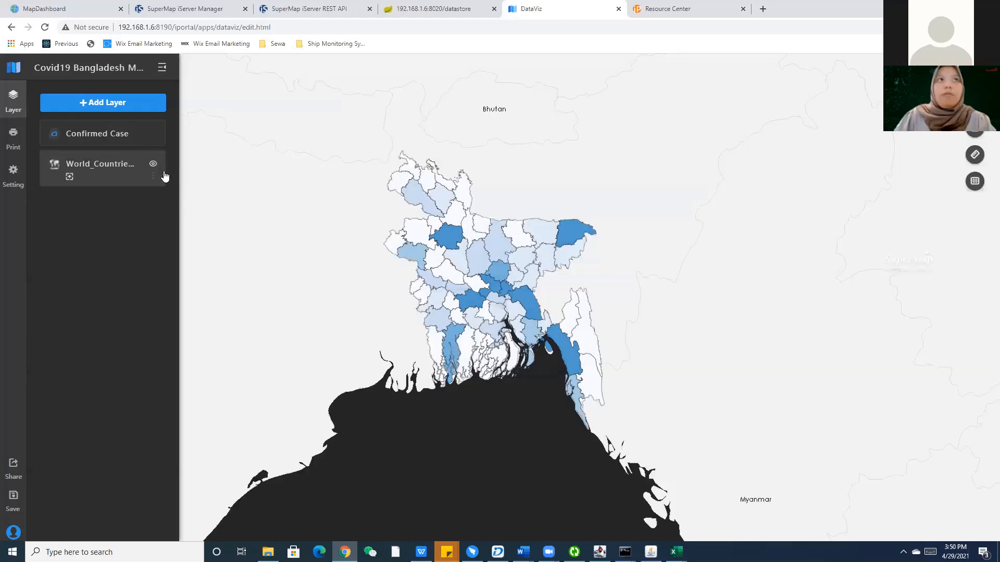
pyautogui.click(153, 166)
pyautogui.click(153, 166)
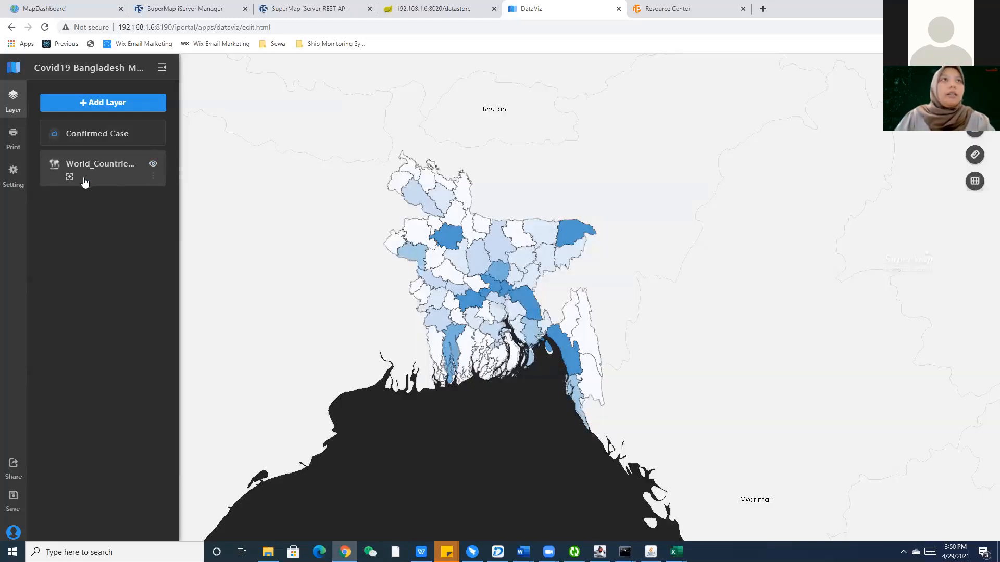
pyautogui.click(83, 180)
pyautogui.click(43, 69)
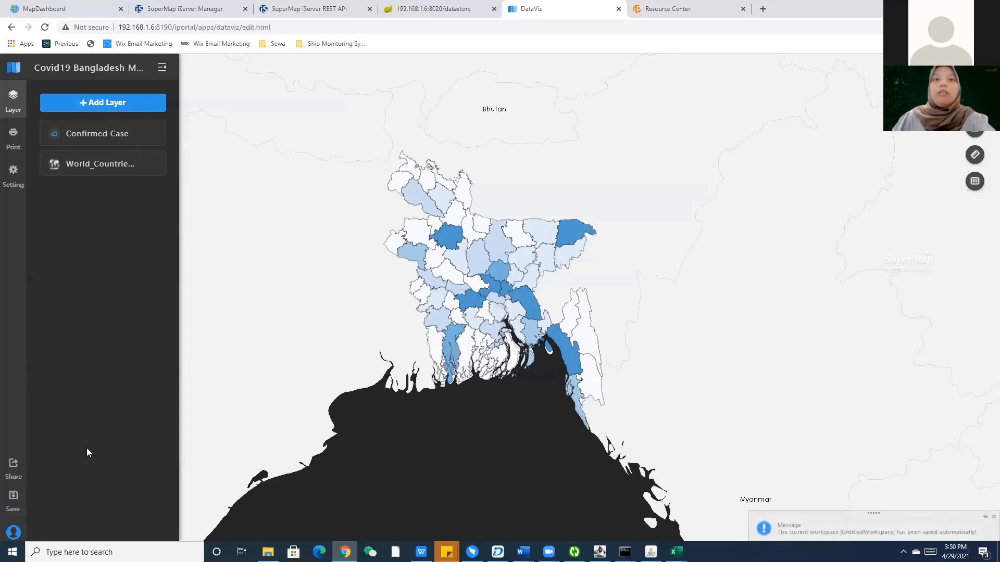
# Save the Covid19 Bangladesh Map and switch to the Resource Center.
pyautogui.hotkey('ctrl', 's')
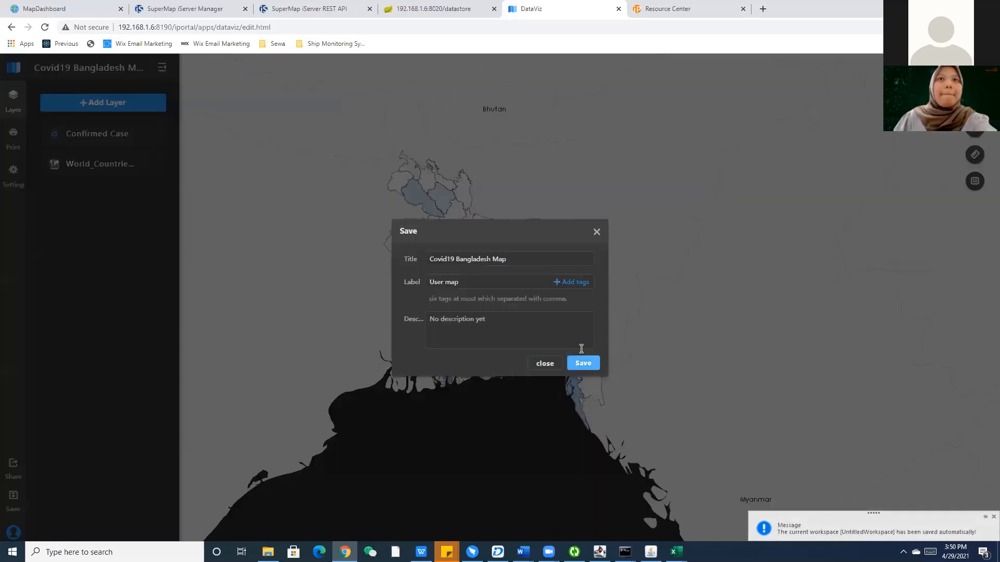
pyautogui.click(582, 361)
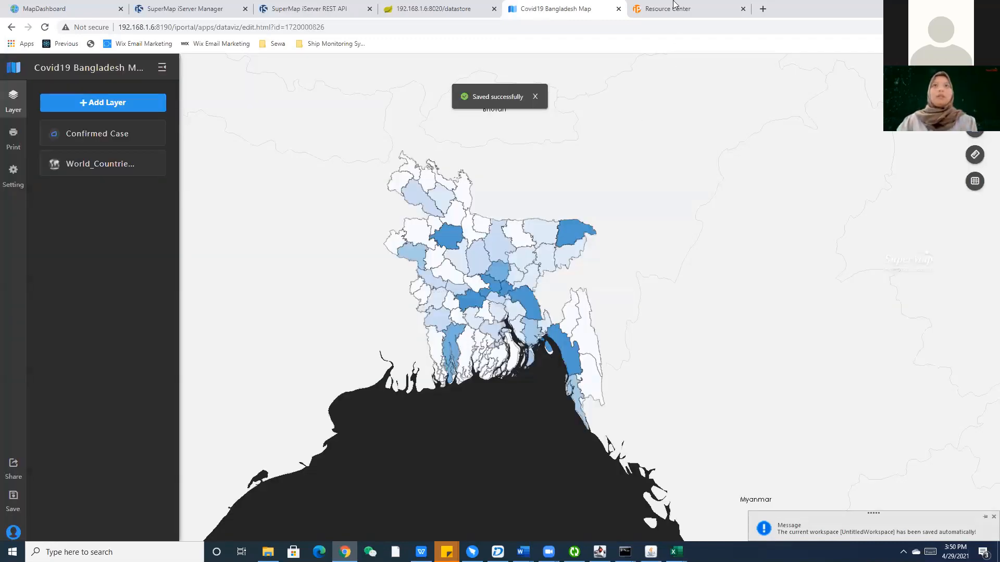
pyautogui.click(673, 4)
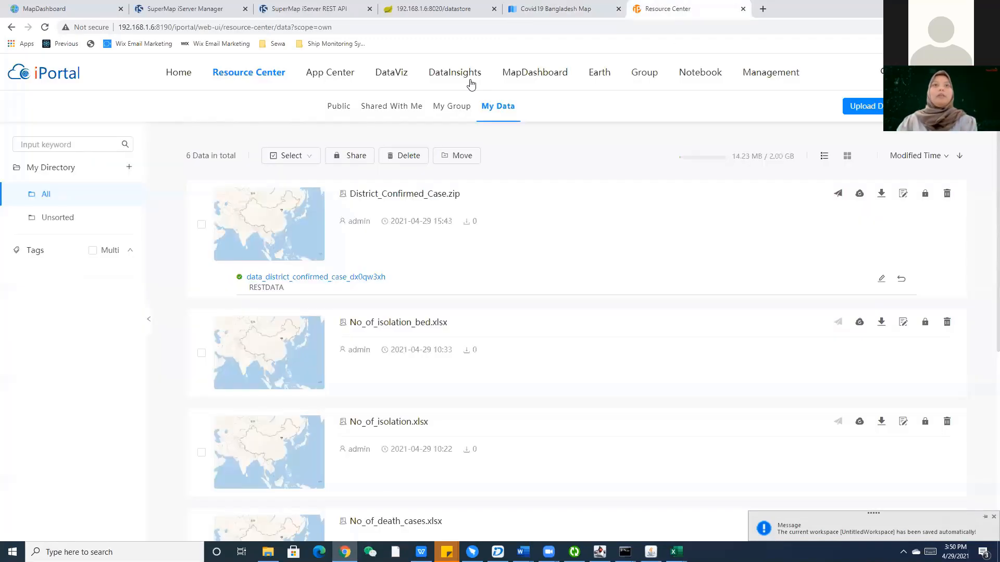
# Compare the Public and My Maps lists, then open Covid19 Bangladesh Map's sharing settings.
pyautogui.moveTo(269, 107)
pyautogui.click(239, 112)
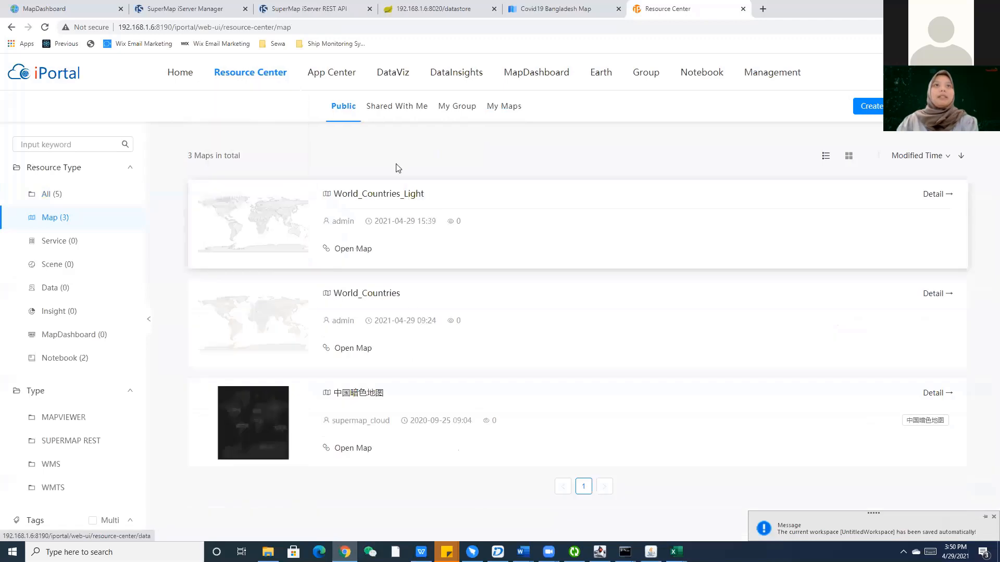
pyautogui.click(518, 107)
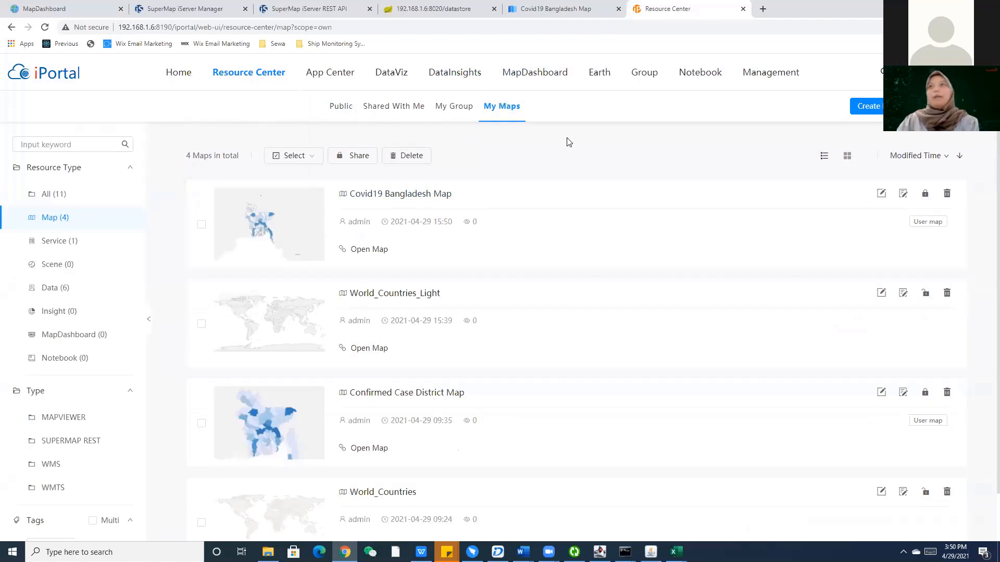
pyautogui.click(351, 114)
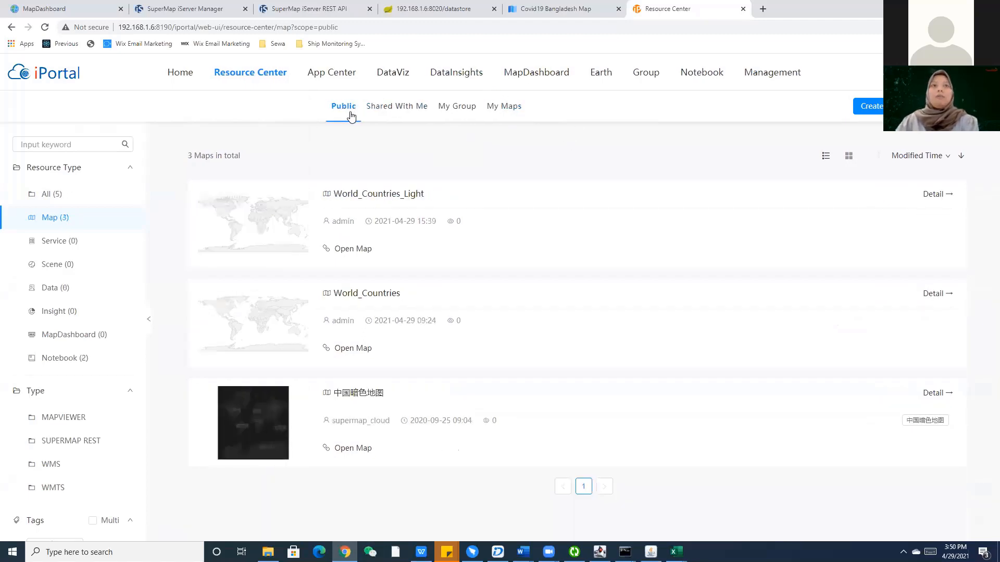
pyautogui.click(523, 115)
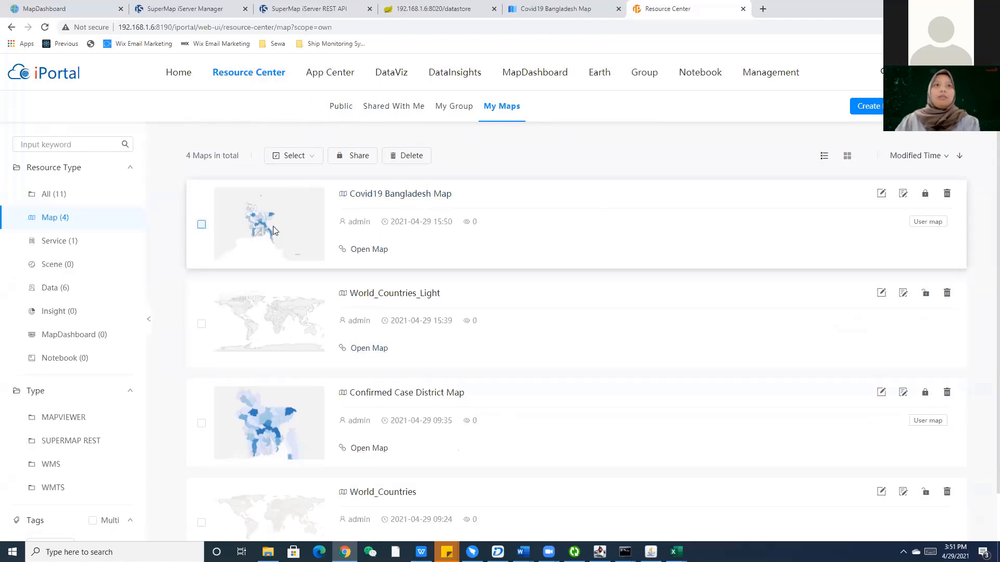
pyautogui.click(925, 194)
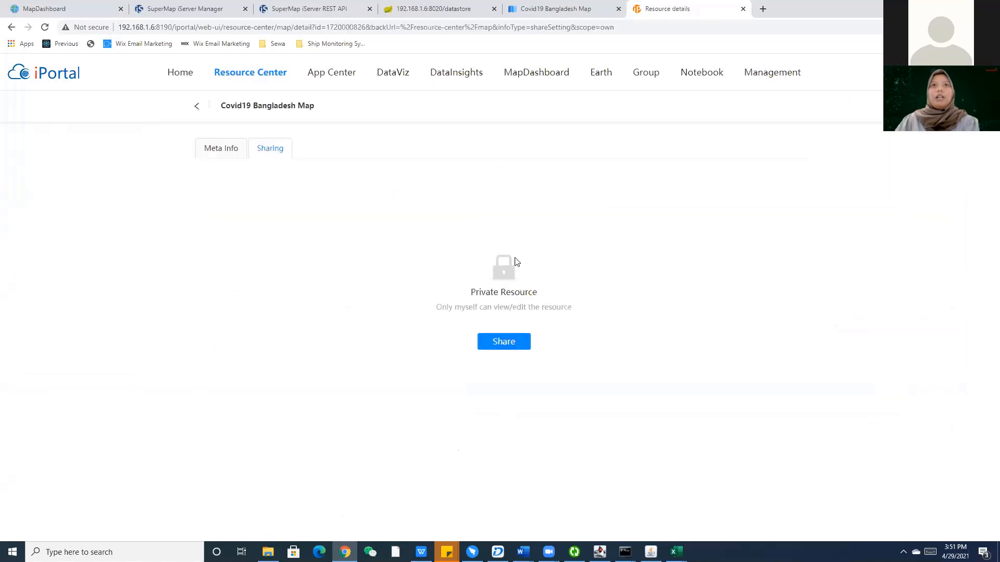
# Share Covid19 Bangladesh Map and its data service with Public View, then check the public map list.
pyautogui.click(508, 343)
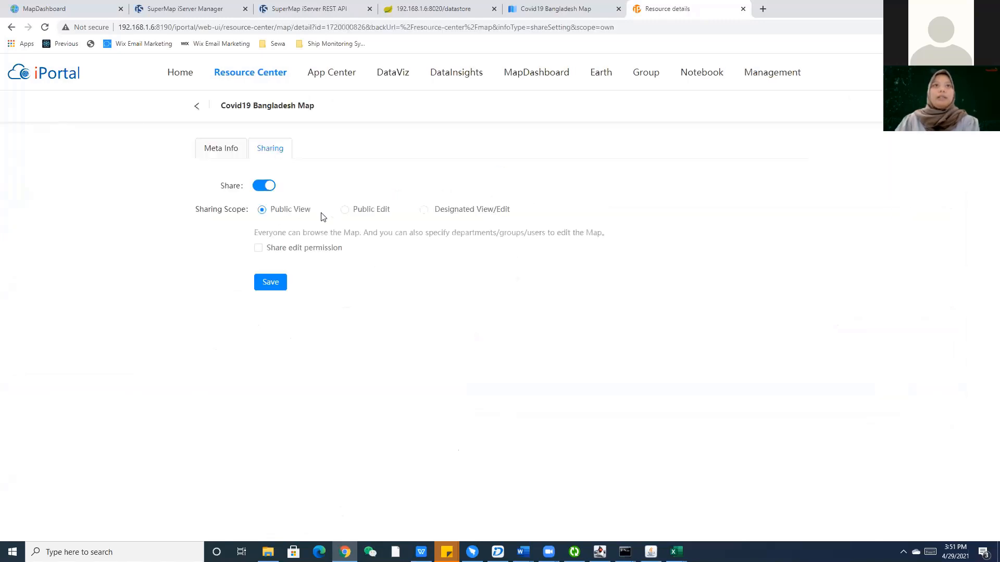
pyautogui.click(271, 282)
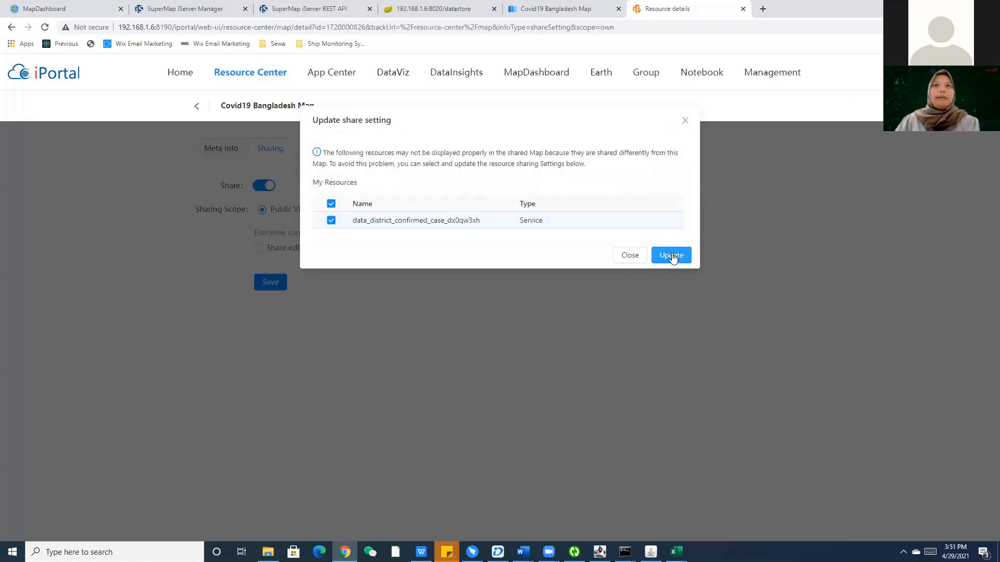
pyautogui.click(672, 256)
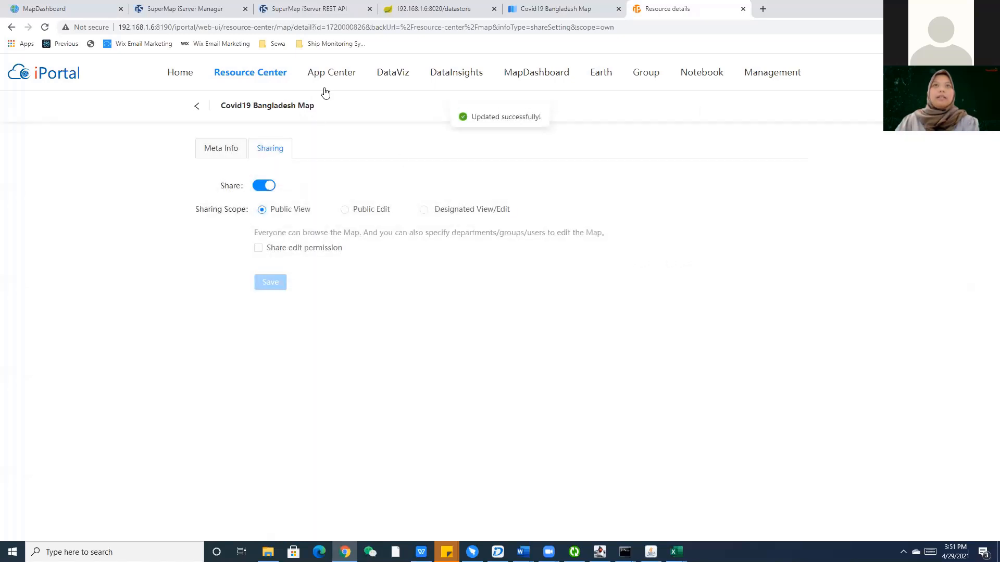
pyautogui.moveTo(241, 79)
pyautogui.click(231, 112)
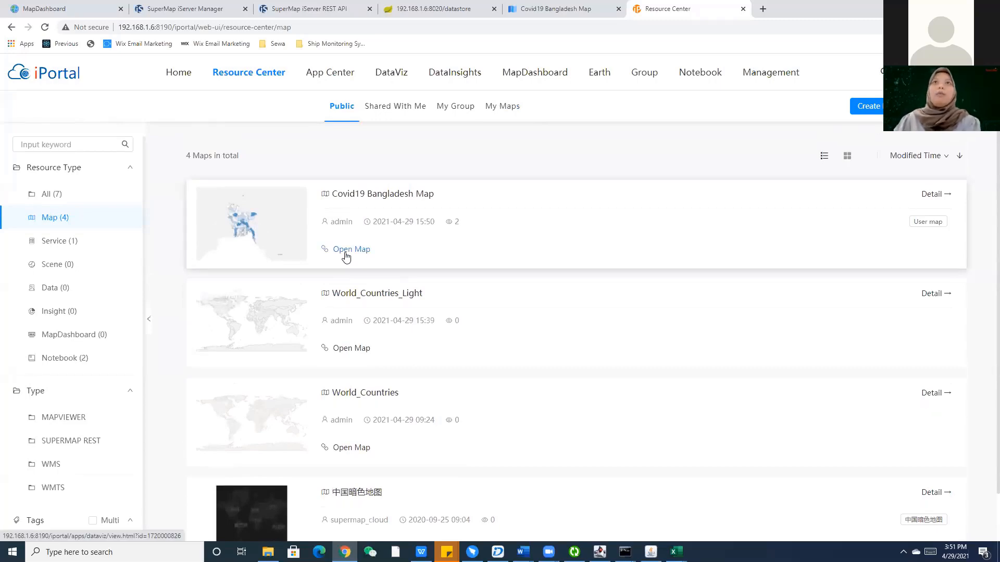
pyautogui.click(549, 16)
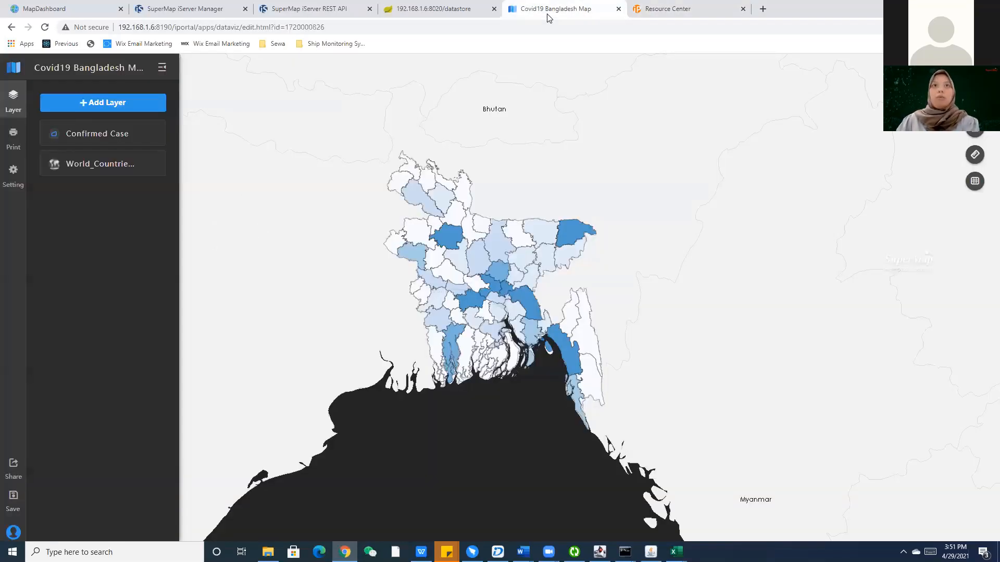
pyautogui.click(686, 5)
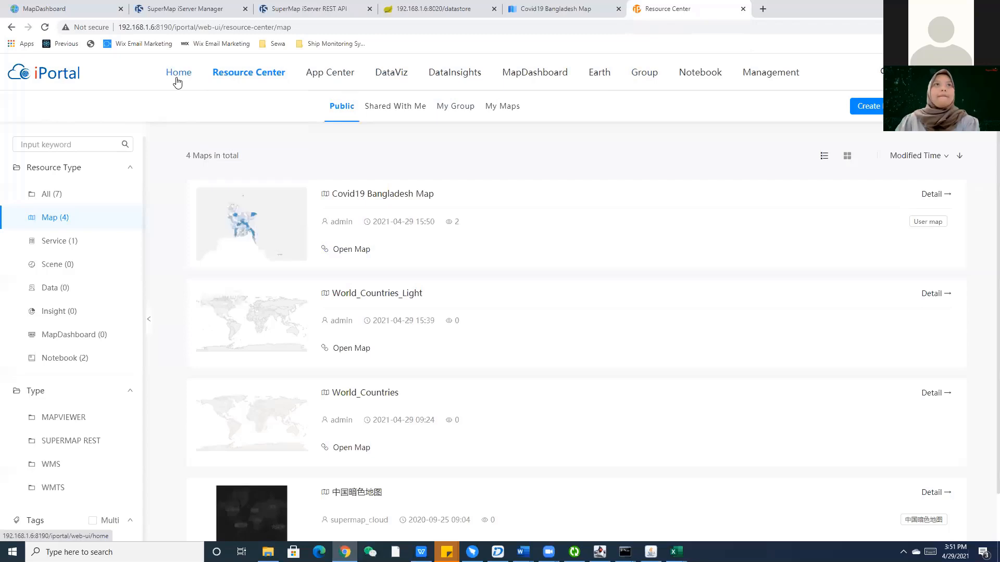
# Browse the portal home page, then open the Management overview.
pyautogui.click(76, 77)
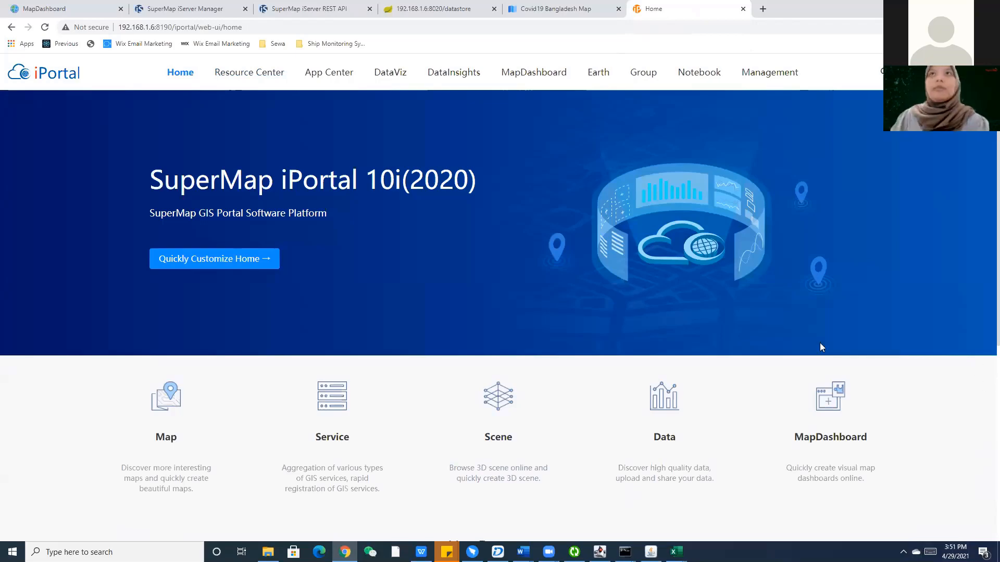
pyautogui.scroll(-4, 608, 288)
pyautogui.scroll(-2, 609, 297)
pyautogui.scroll(6, 605, 302)
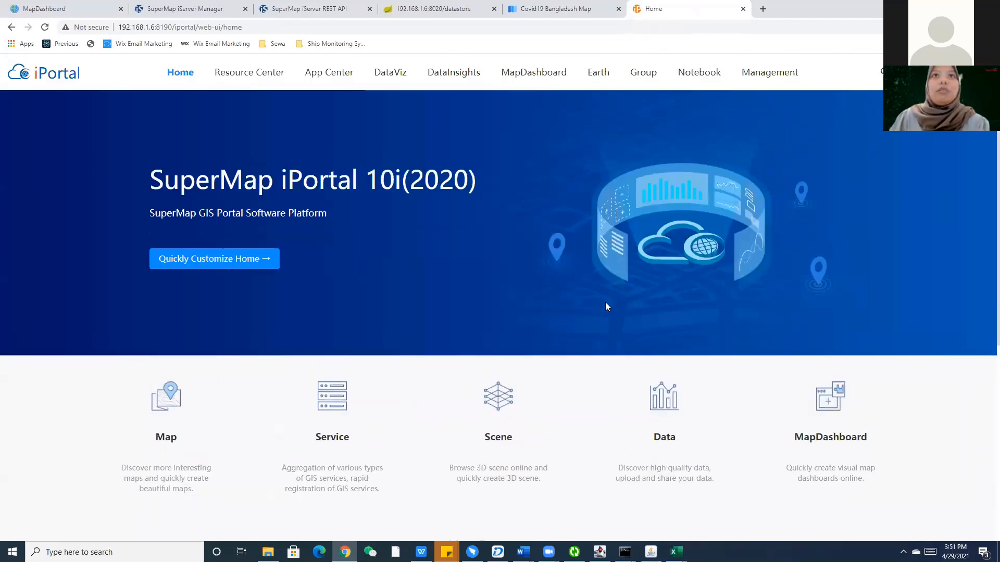
pyautogui.scroll(-3, 605, 303)
pyautogui.scroll(3, 607, 307)
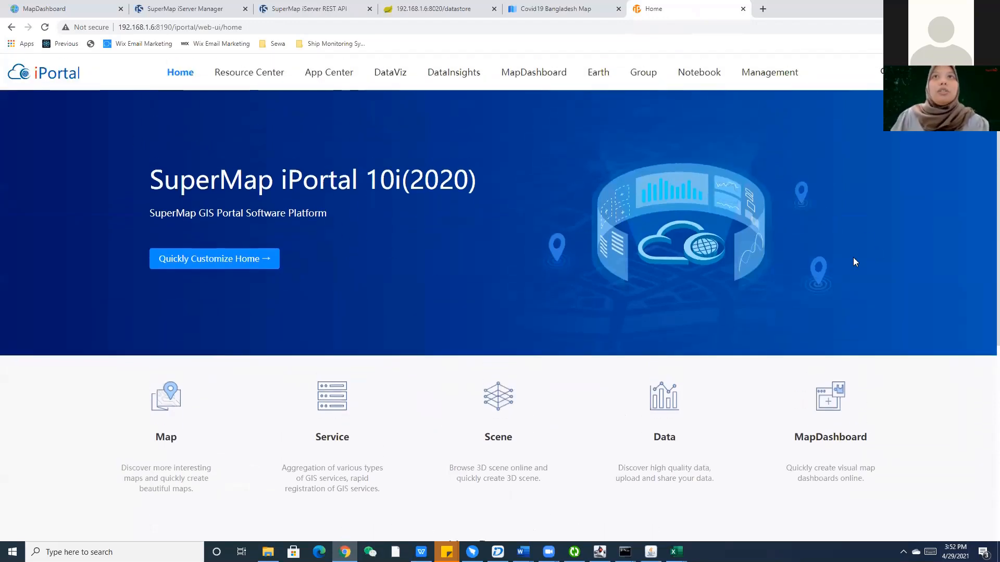
pyautogui.click(760, 76)
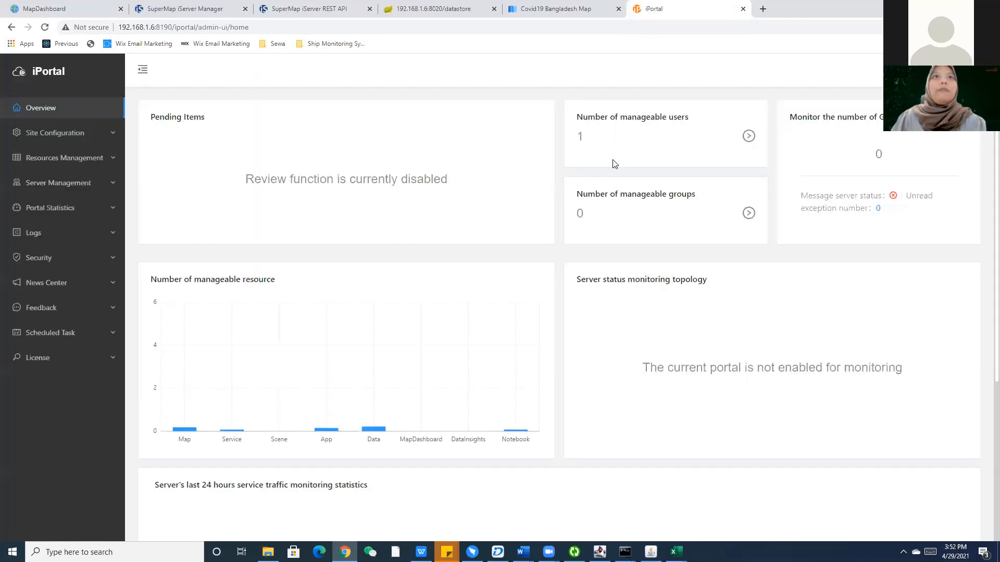
# Make Dark Orange Theme the default portal theme under Site customization's theme list.
pyautogui.click(71, 134)
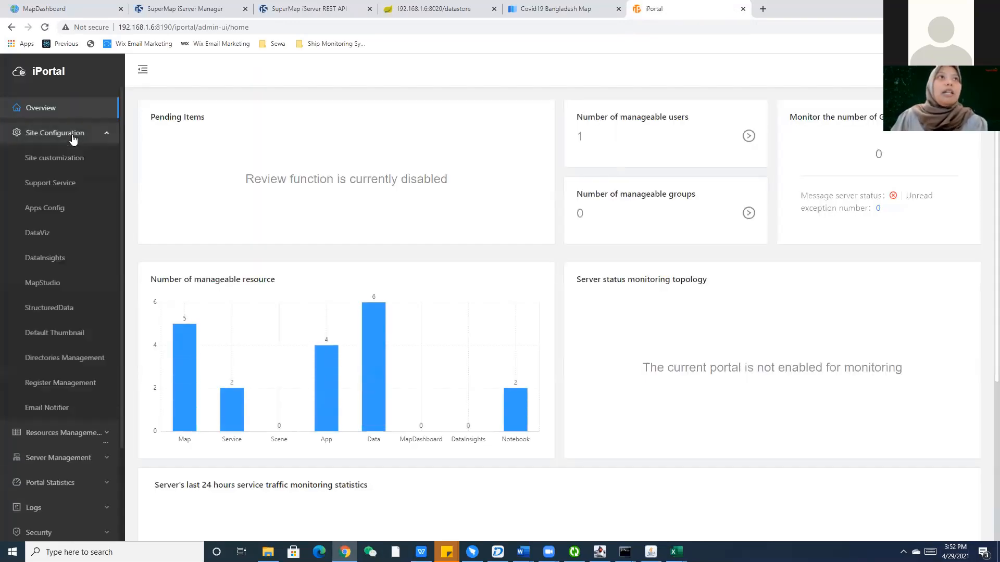
pyautogui.click(54, 159)
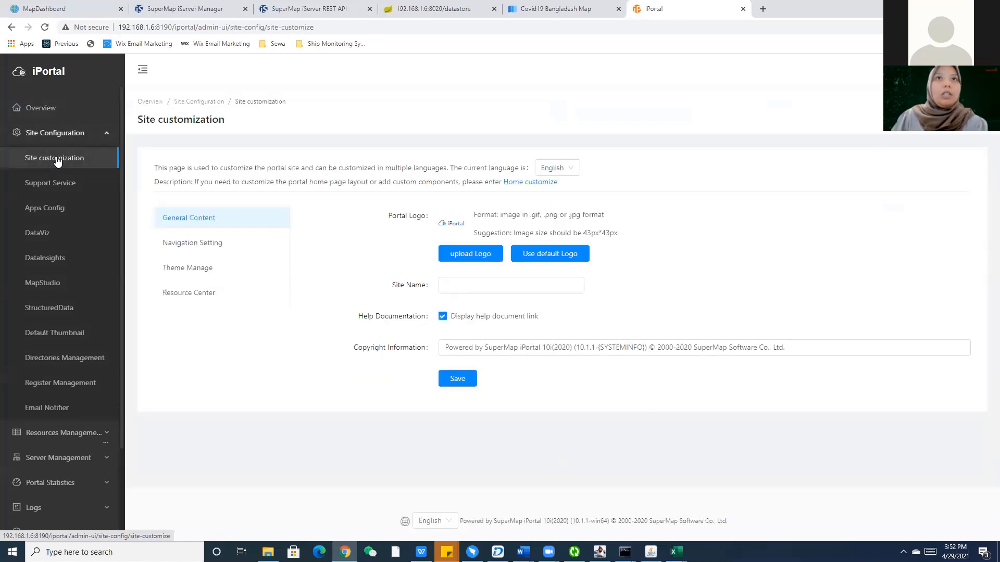
pyautogui.click(195, 272)
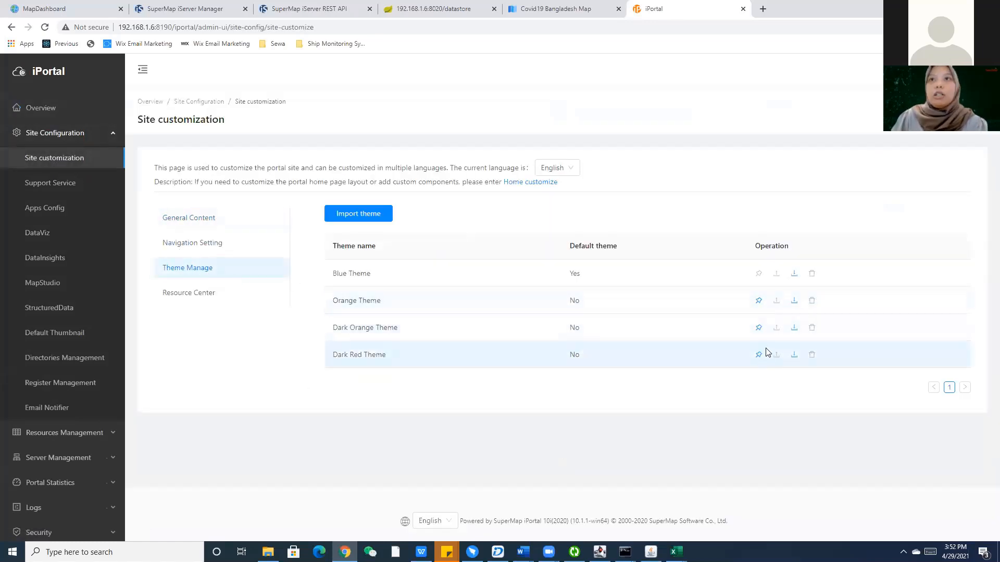
pyautogui.click(759, 328)
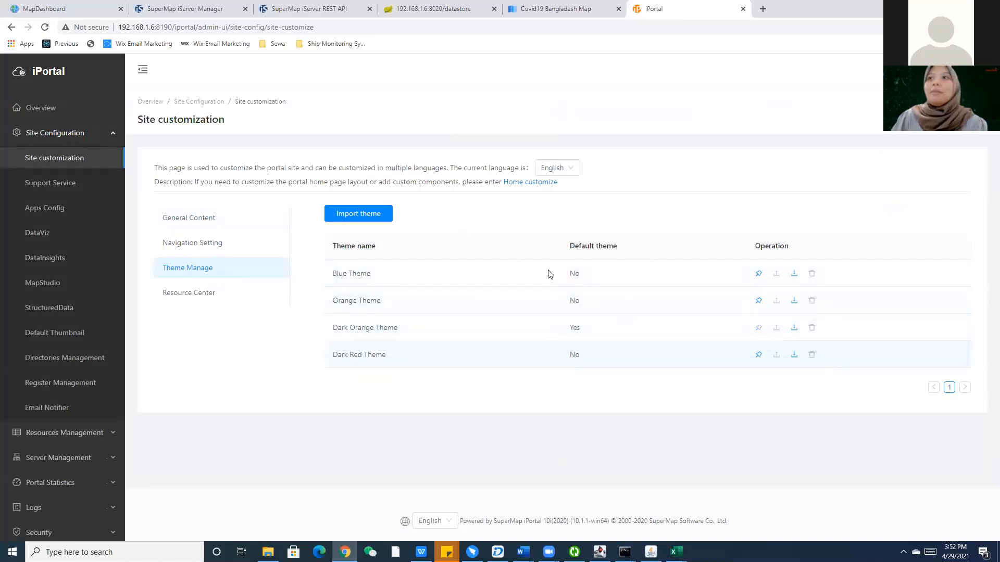
pyautogui.click(32, 72)
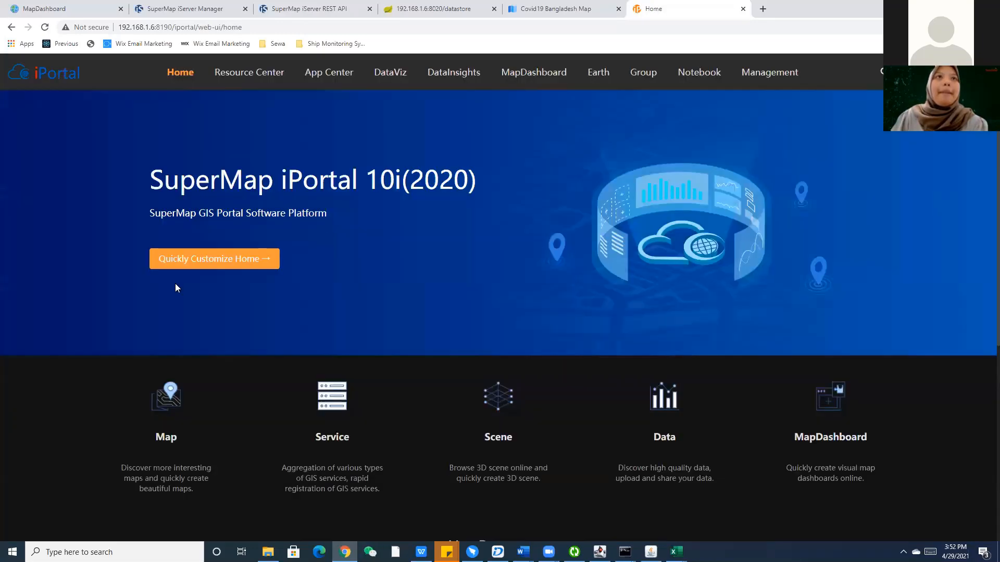
# Switch the default portal theme to Blue Theme instead.
pyautogui.scroll(-2, 359, 220)
pyautogui.scroll(-4, 359, 216)
pyautogui.scroll(5, 499, 260)
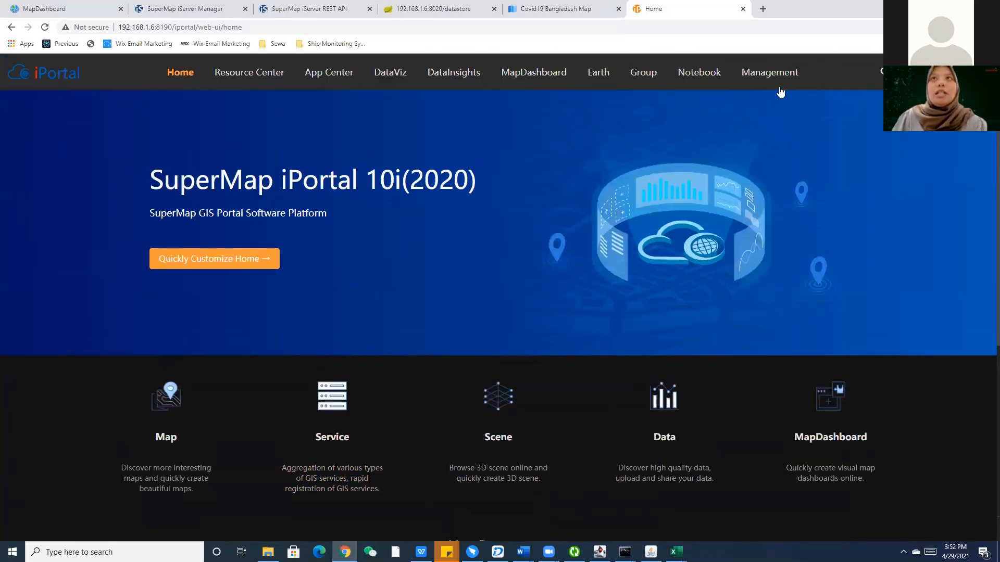
pyautogui.click(781, 77)
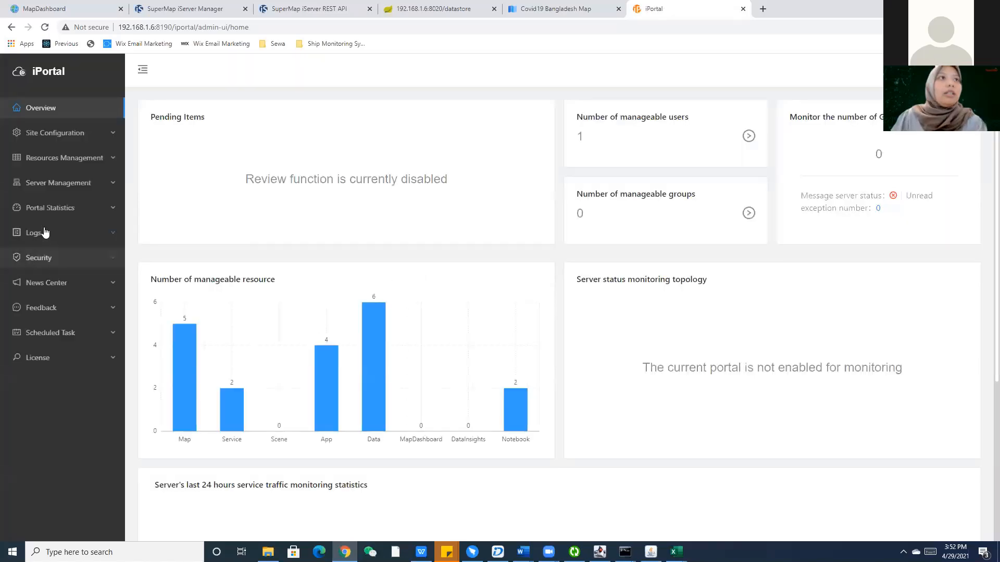
pyautogui.click(56, 133)
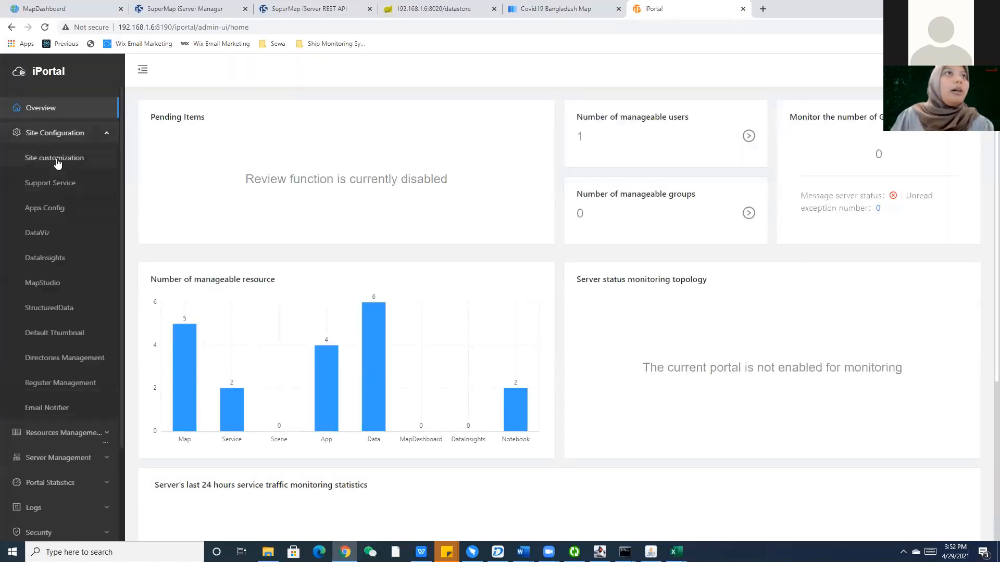
pyautogui.click(54, 157)
pyautogui.click(214, 270)
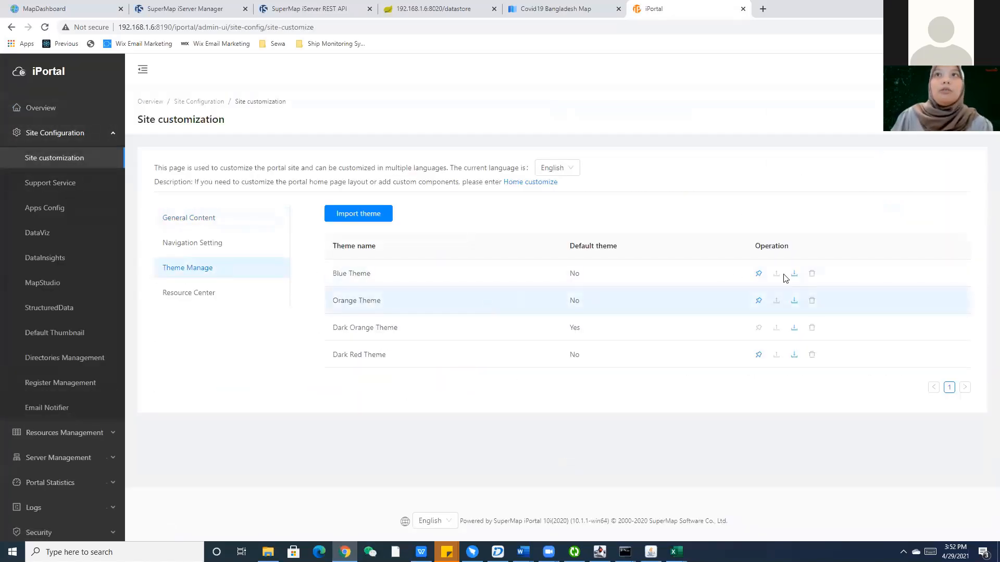
pyautogui.click(759, 274)
pyautogui.click(52, 71)
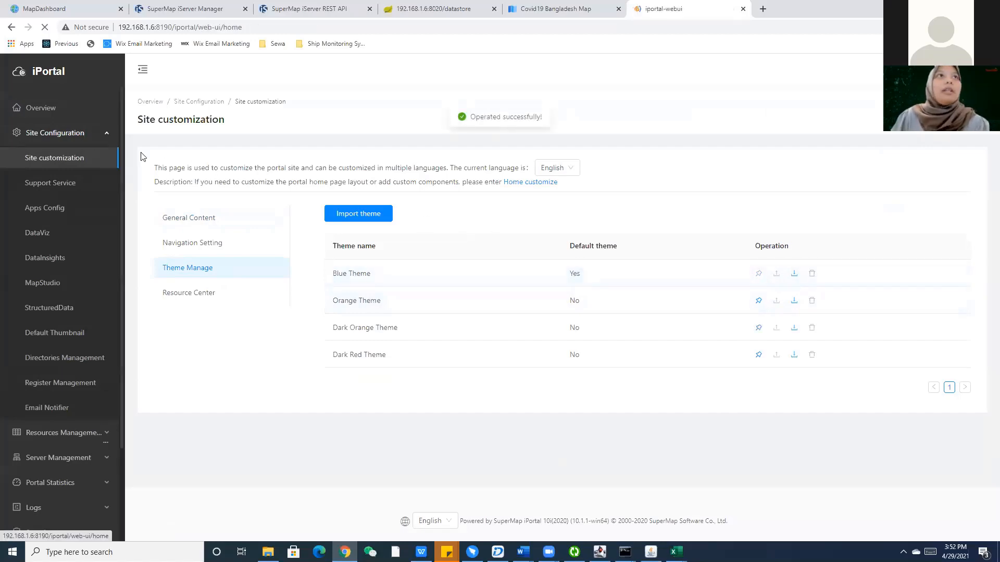
# Open the Quickly Customize Home editor from the home page.
pyautogui.scroll(-3, 366, 268)
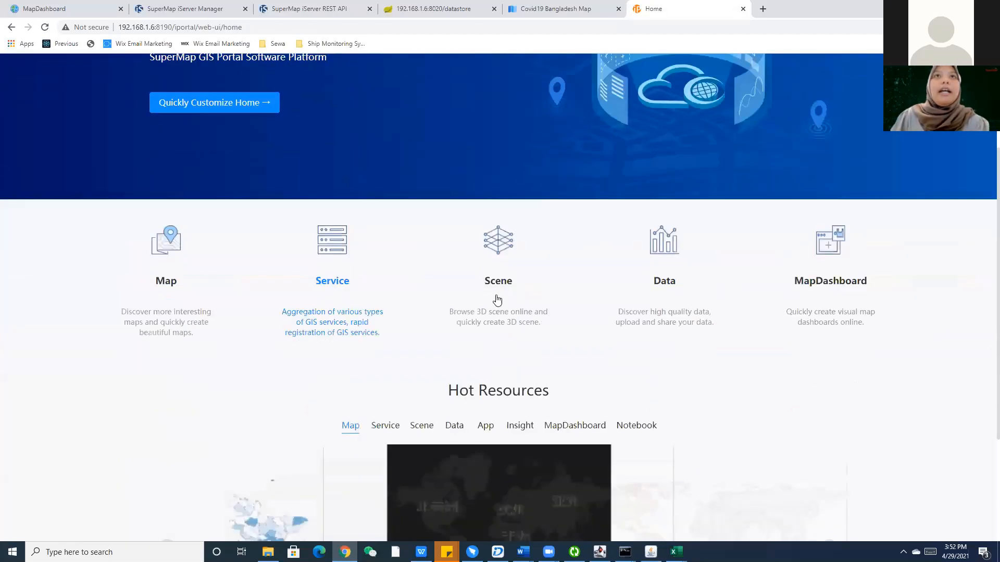
pyautogui.scroll(3, 285, 297)
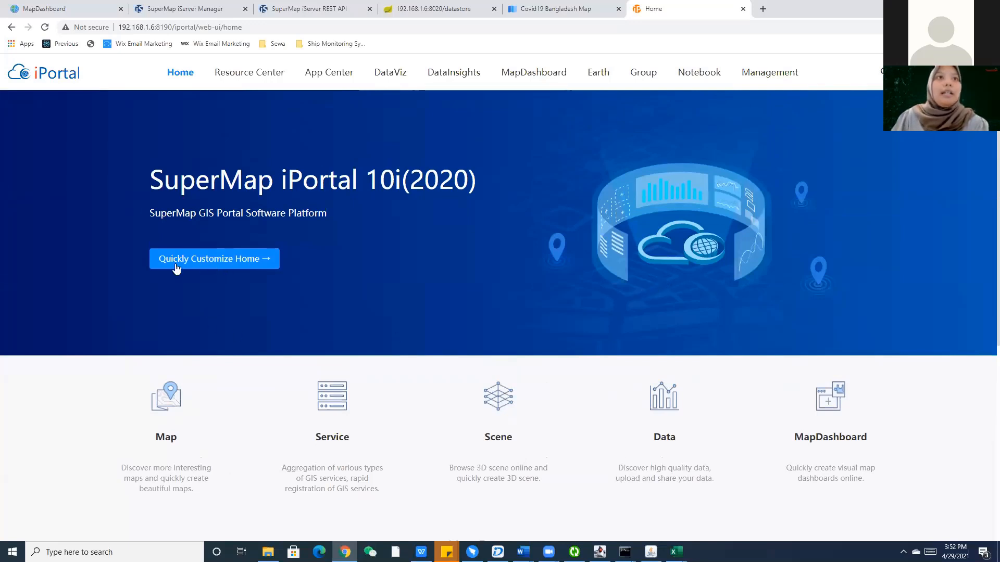
pyautogui.click(211, 266)
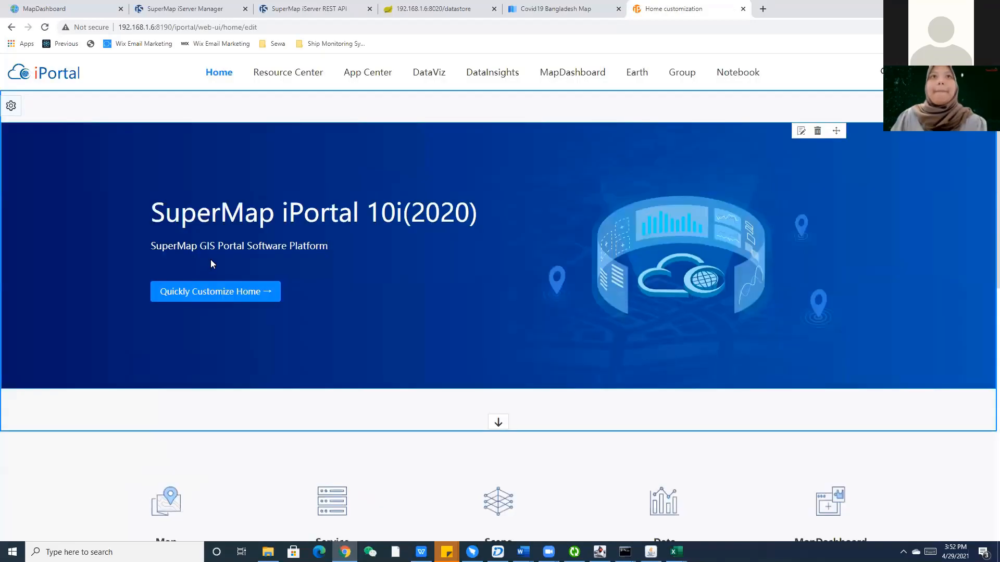
# Scroll through the home edit page's modules and open the Layout Builder panel.
pyautogui.scroll(-2, 308, 323)
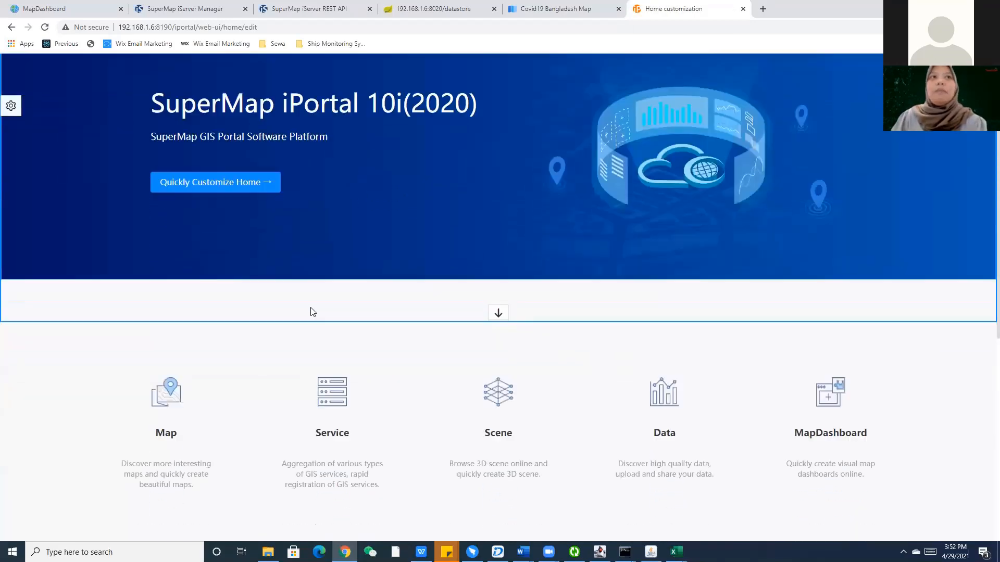
pyautogui.scroll(-8, 312, 311)
pyautogui.scroll(5, 458, 412)
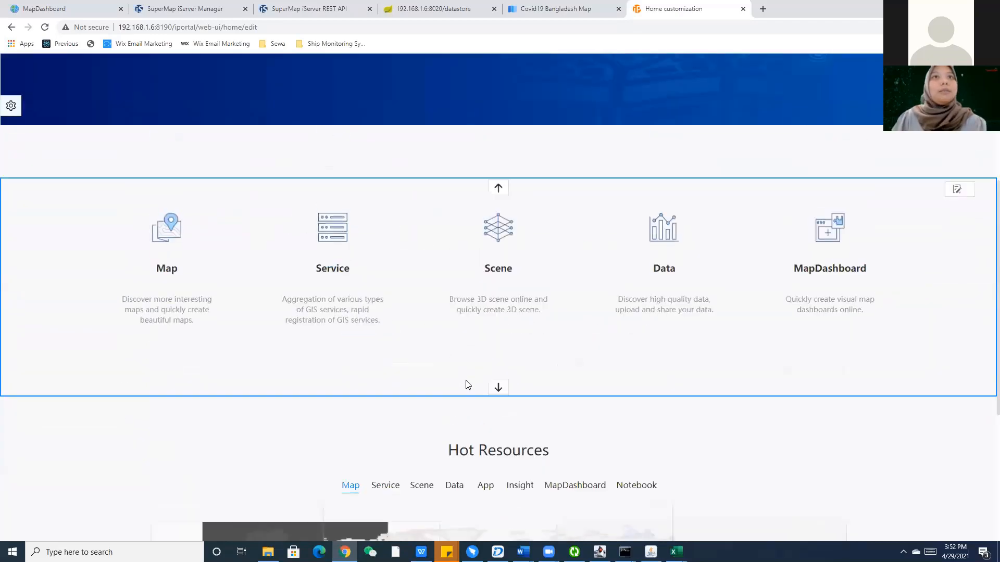
pyautogui.scroll(5, 467, 386)
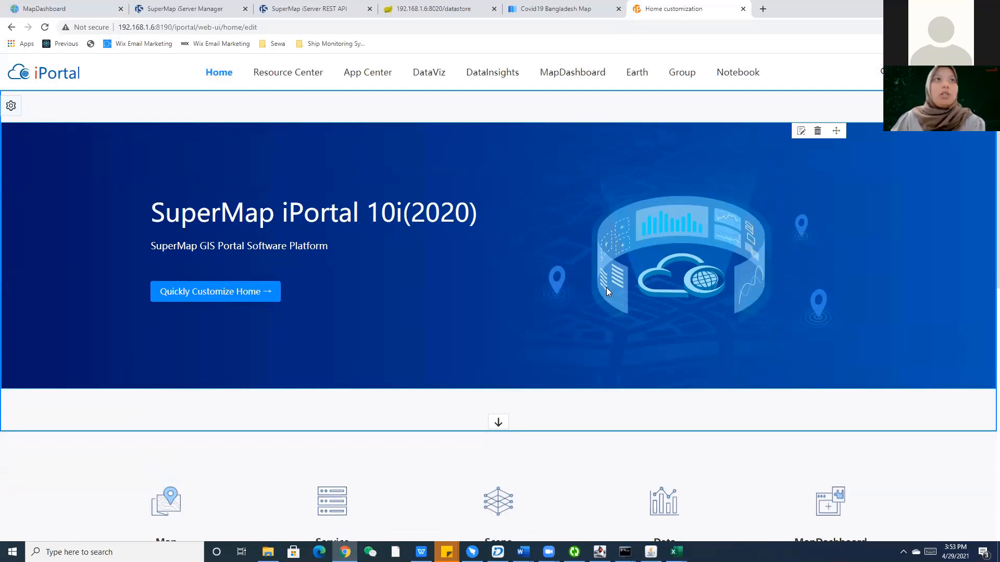
pyautogui.click(11, 107)
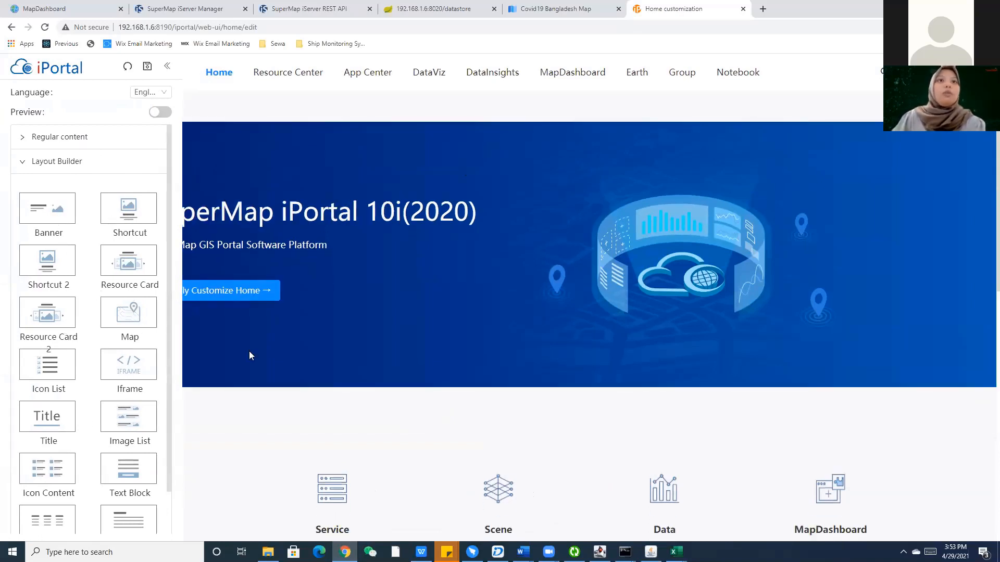
# Drop a Shortcut block after MapDashboard in the feature-card row and edit the new Map card.
pyautogui.scroll(-3, 250, 356)
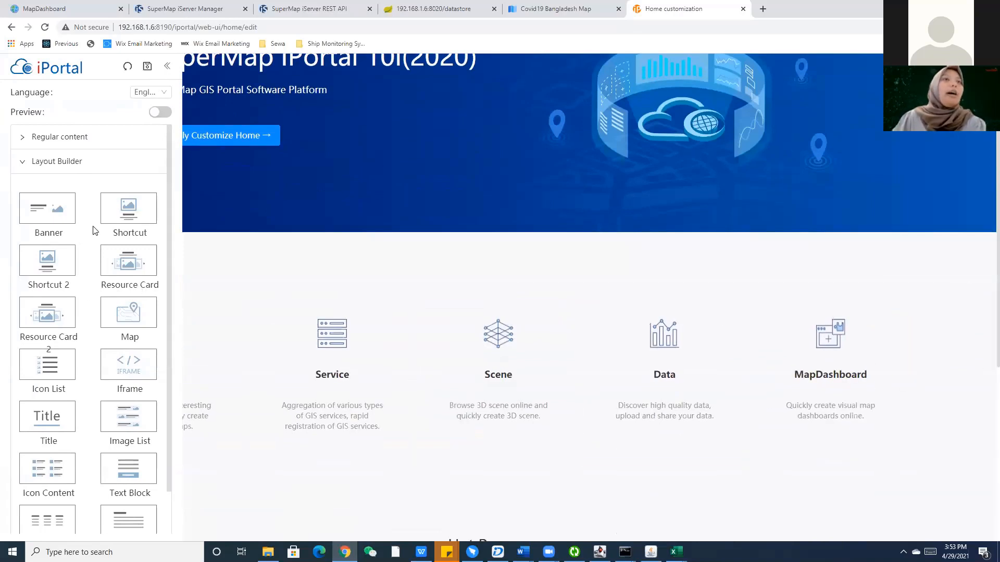
pyautogui.moveTo(126, 212); pyautogui.dragTo(894, 394)
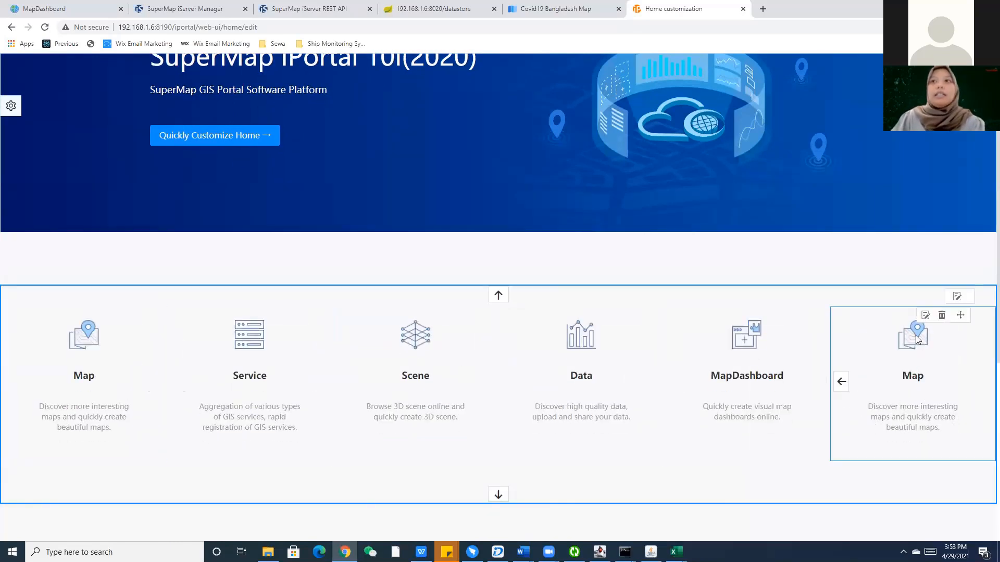
pyautogui.click(925, 315)
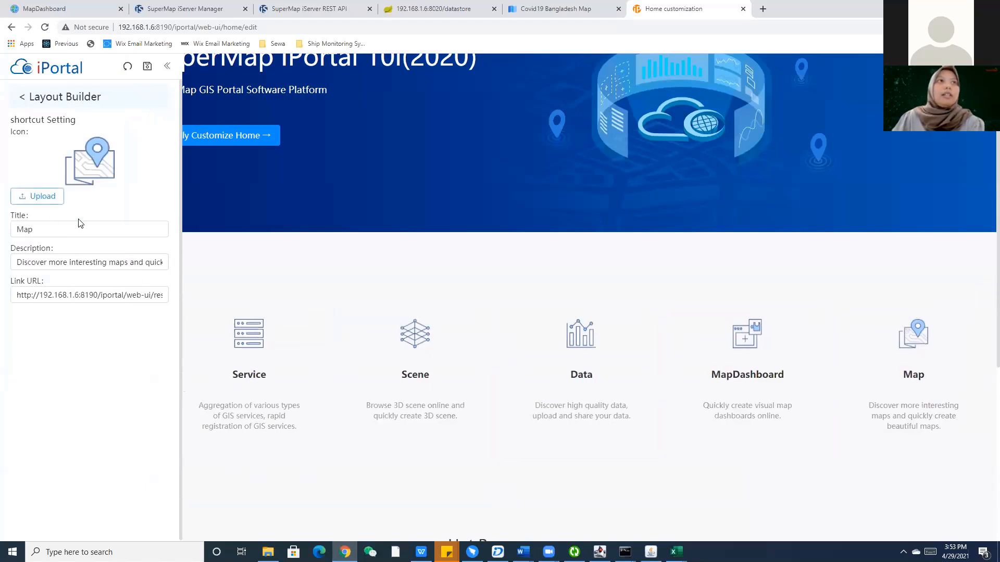
# Upload logo.png from the img folder as the Map card's icon and select its title text.
pyautogui.click(41, 196)
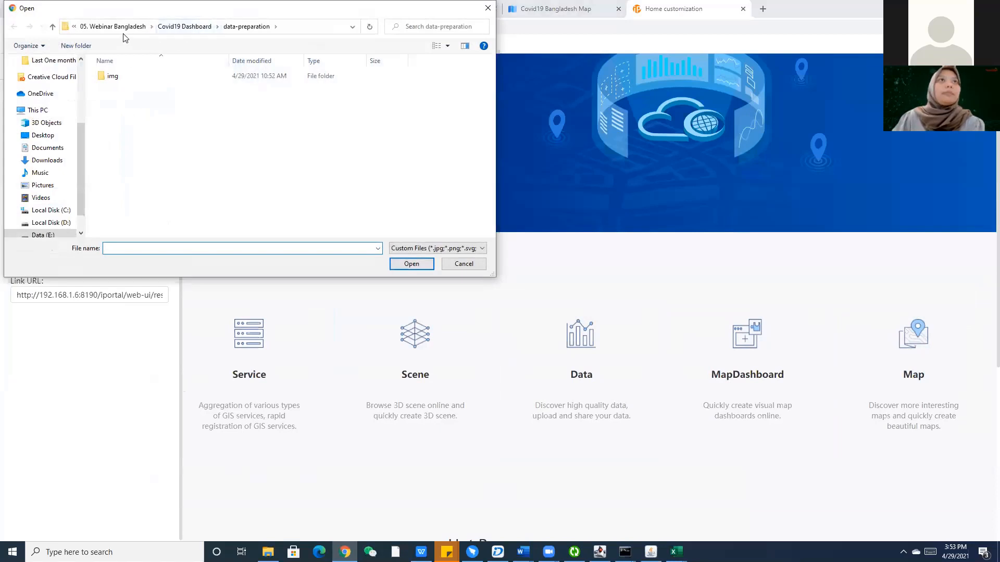
pyautogui.click(237, 28)
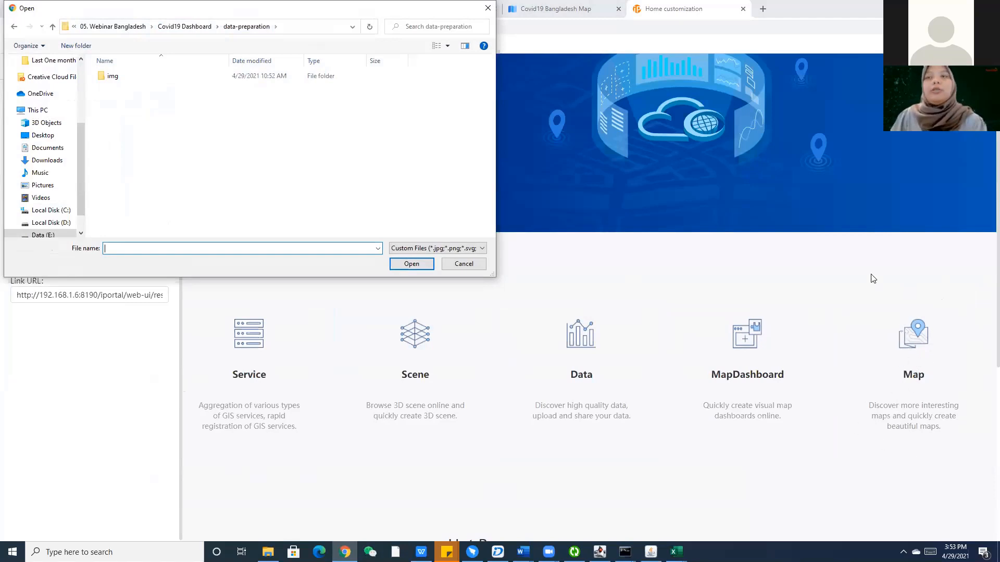
pyautogui.doubleClick(144, 78)
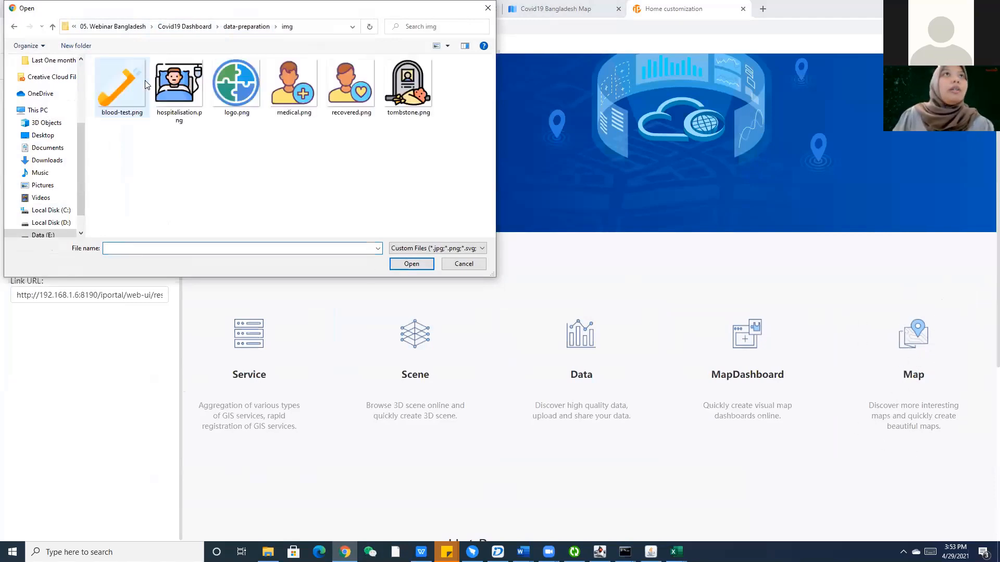
pyautogui.click(234, 112)
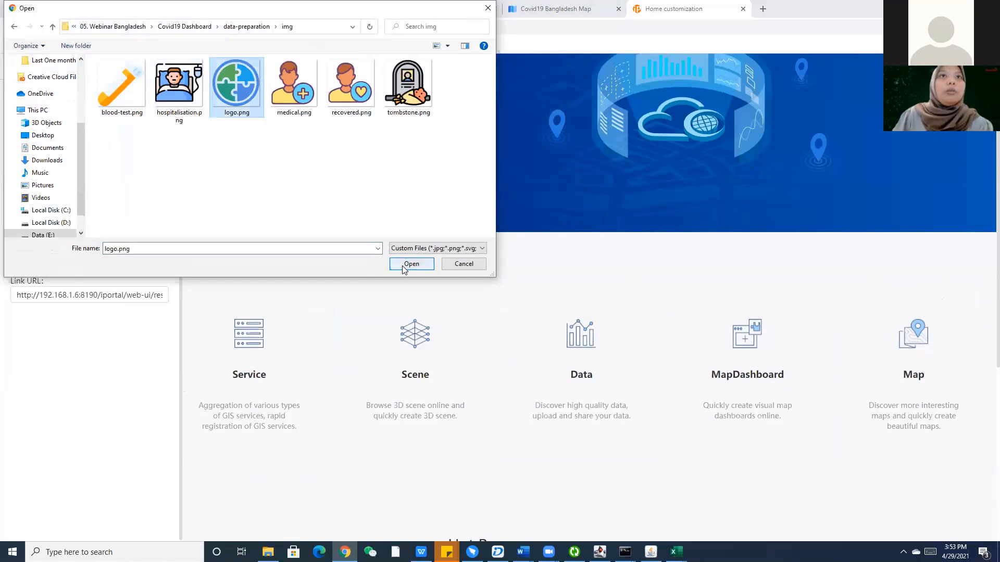
pyautogui.click(403, 265)
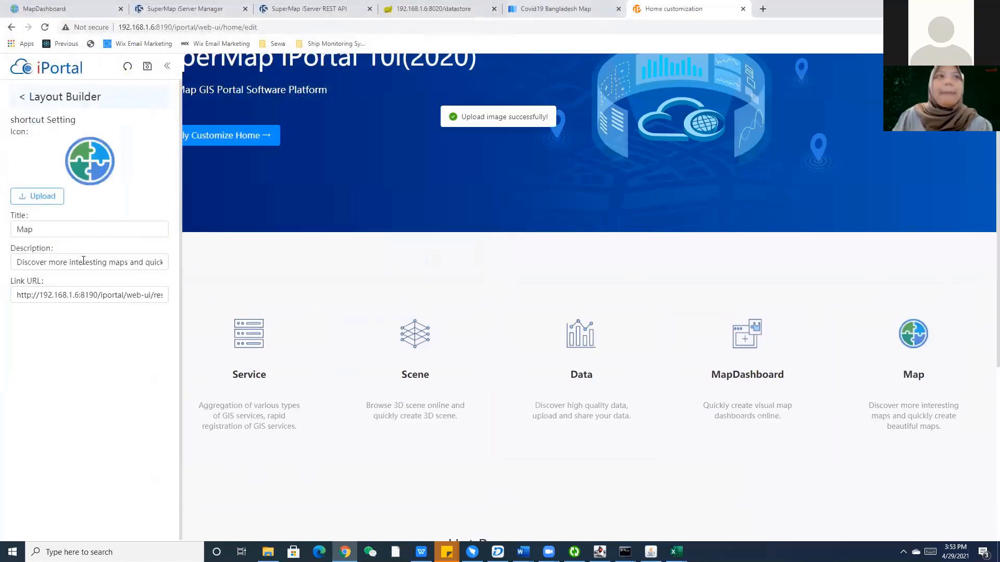
pyautogui.moveTo(85, 245); pyautogui.dragTo(0, 231)
# Retitle the shortcut card 'Covid19 Dashboard'.
pyautogui.click(44, 229)
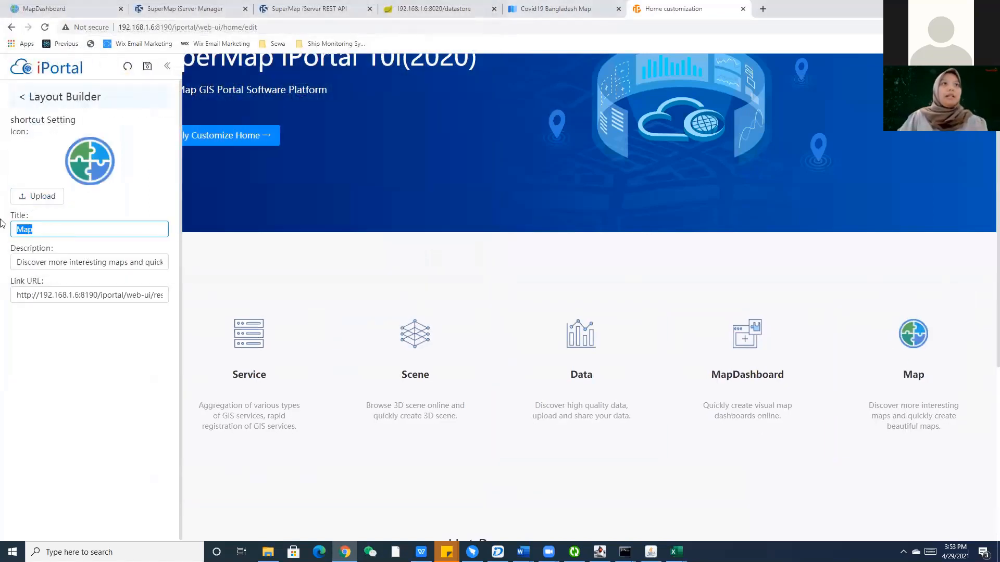
pyautogui.press('Tab')
pyautogui.write('b')
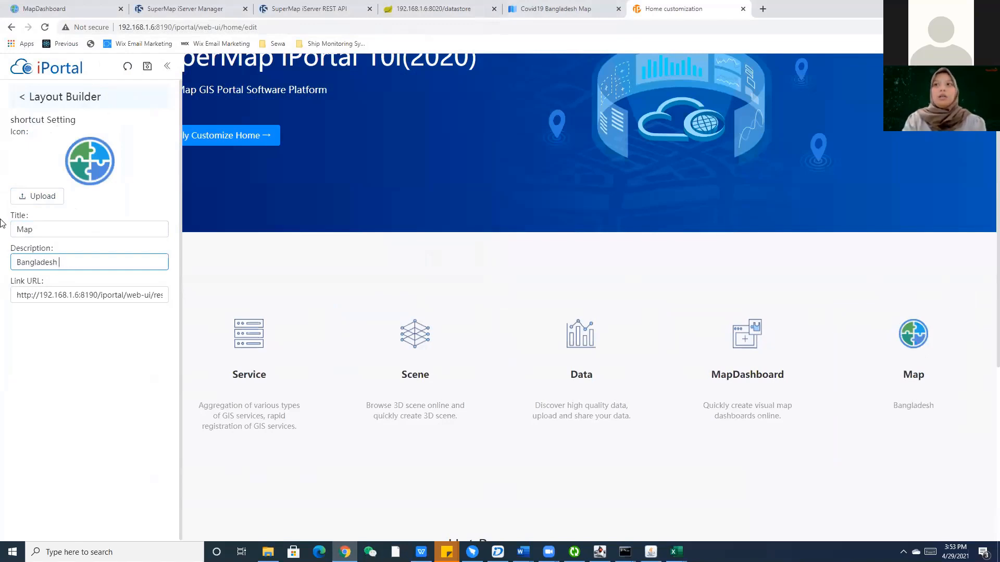
pyautogui.moveTo(44, 235); pyautogui.dragTo(13, 227)
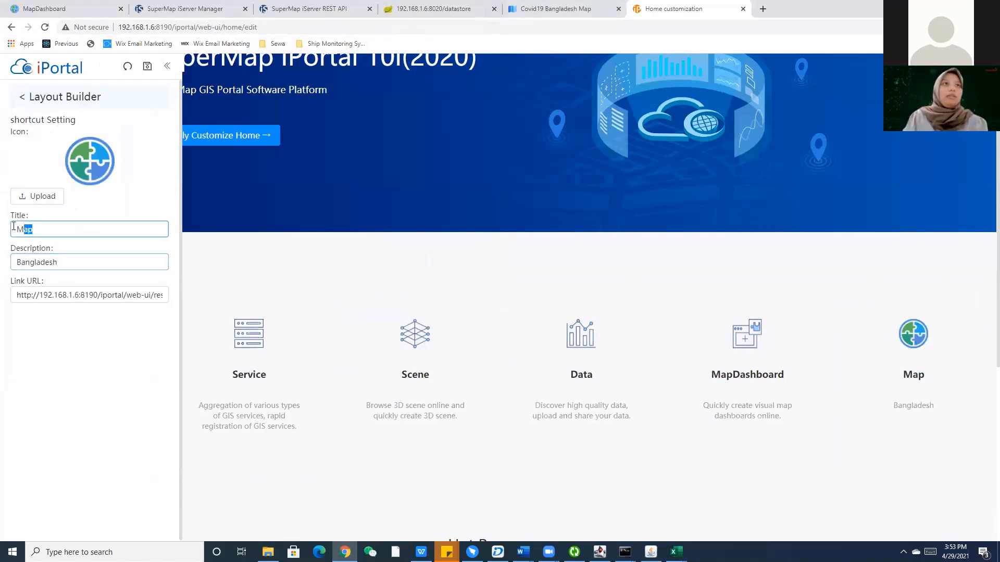
pyautogui.write('bANG')
pyautogui.press('BackSpace')
pyautogui.press('BackSpace')
pyautogui.press('BackSpace')
pyautogui.press('BackSpace')
pyautogui.write('B')
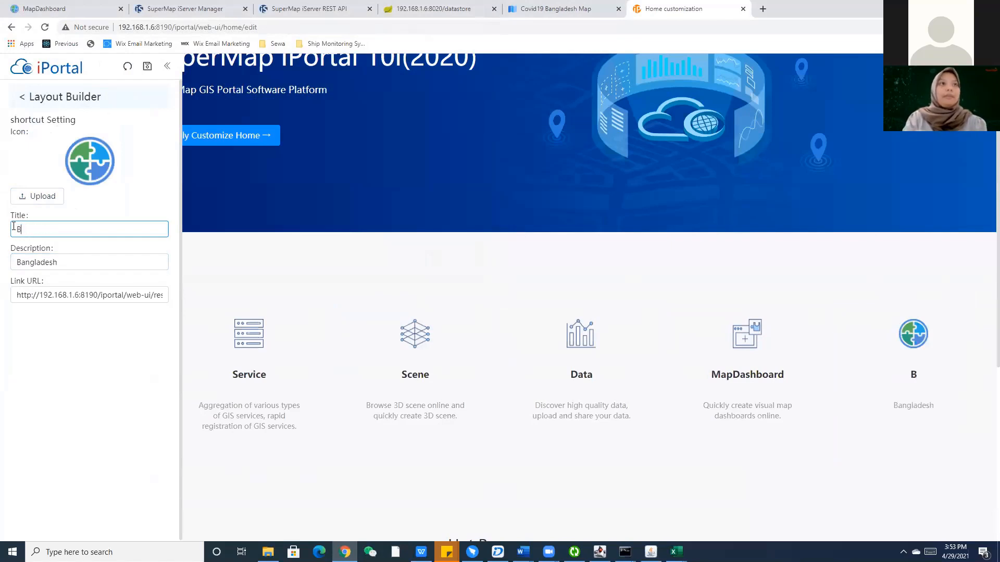
pyautogui.write('angladesh C')
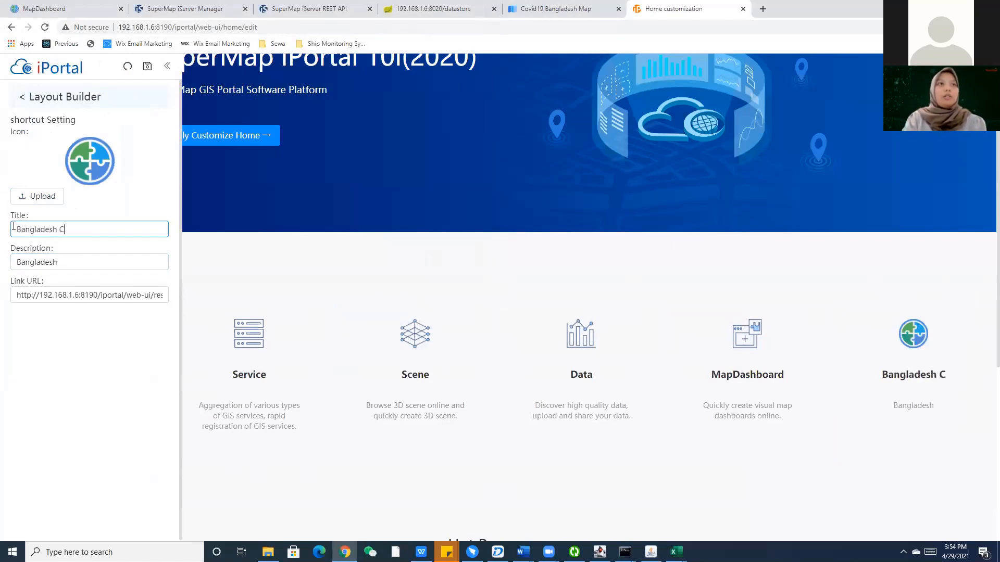
pyautogui.write('ovid19')
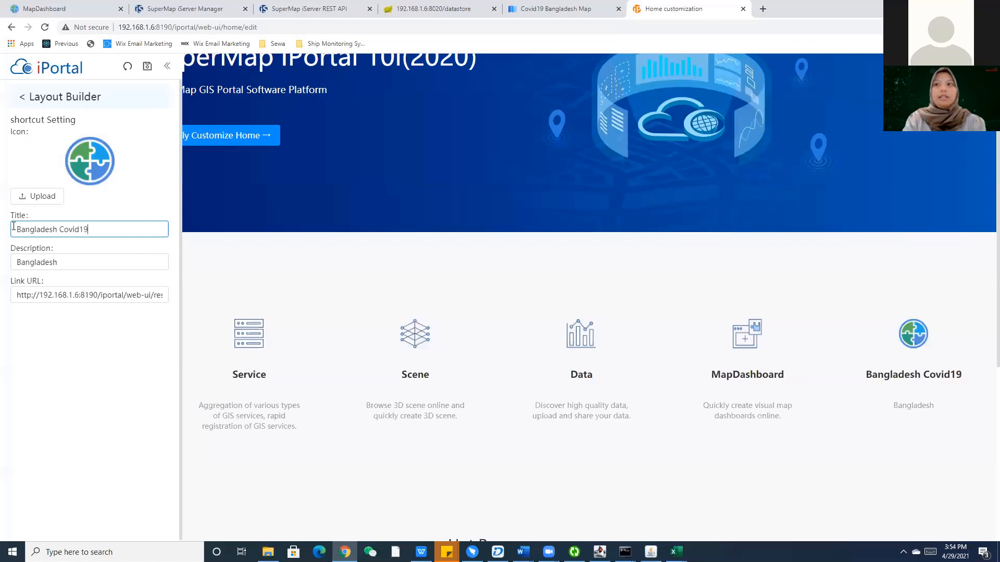
pyautogui.write(' D')
pyautogui.press('BackSpace')
pyautogui.press('BackSpace')
pyautogui.write('d')
pyautogui.press('BackSpace')
pyautogui.write('Dash')
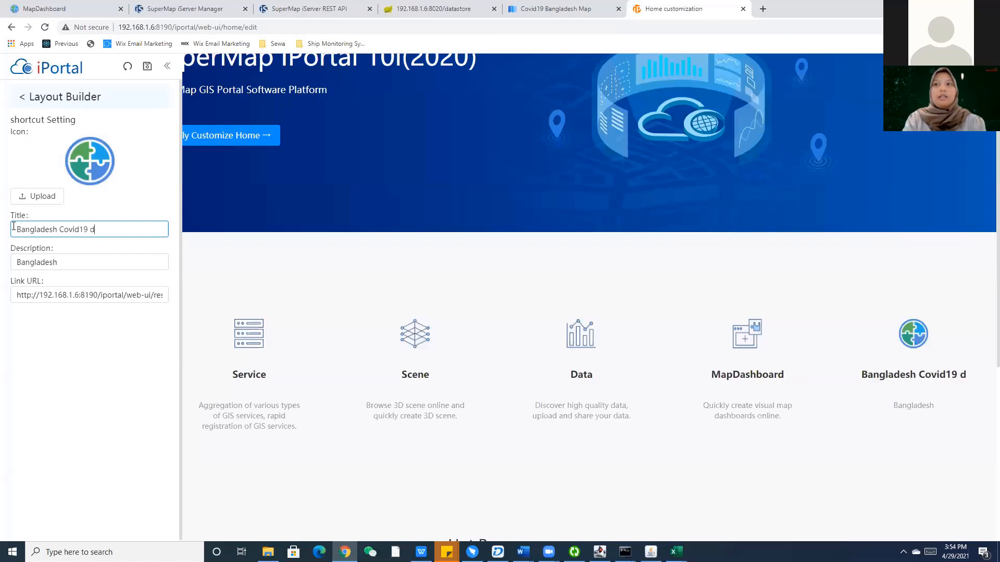
pyautogui.press('BackSpace')
pyautogui.press('BackSpace')
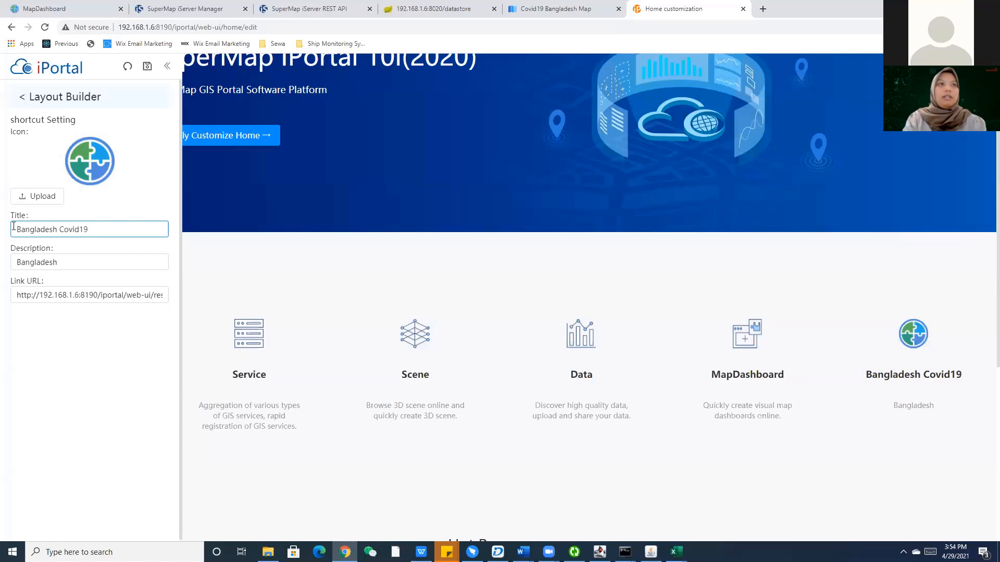
pyautogui.press('BackSpace')
pyautogui.press('BackSpace')
pyautogui.press('BackSpace')
pyautogui.press('BackSpace')
pyautogui.press('BackSpace')
pyautogui.press('BackSpace')
pyautogui.press('BackSpace')
pyautogui.press('BackSpace')
pyautogui.press('BackSpace')
pyautogui.press('BackSpace')
pyautogui.press('BackSpace')
pyautogui.press('BackSpace')
pyautogui.press('BackSpace')
pyautogui.press('BackSpace')
pyautogui.press('BackSpace')
pyautogui.press('BackSpace')
pyautogui.press('BackSpace')
pyautogui.press('BackSpace')
pyautogui.write('V')
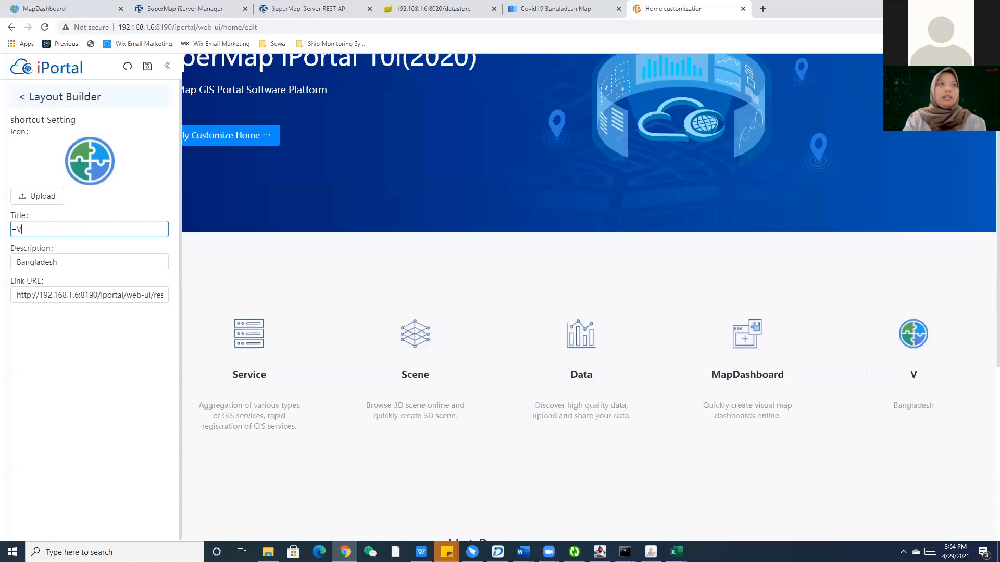
pyautogui.write('ovid19 Dashboard')
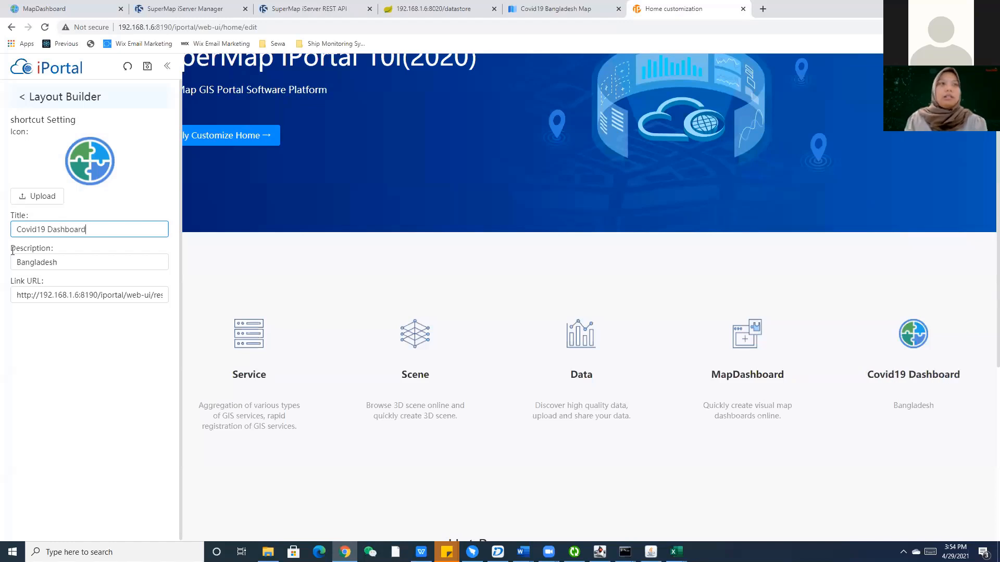
# Set the card description to 'A bangladesh covid19 Dashboard based on SuperMap iPortal'.
pyautogui.press('Tab')
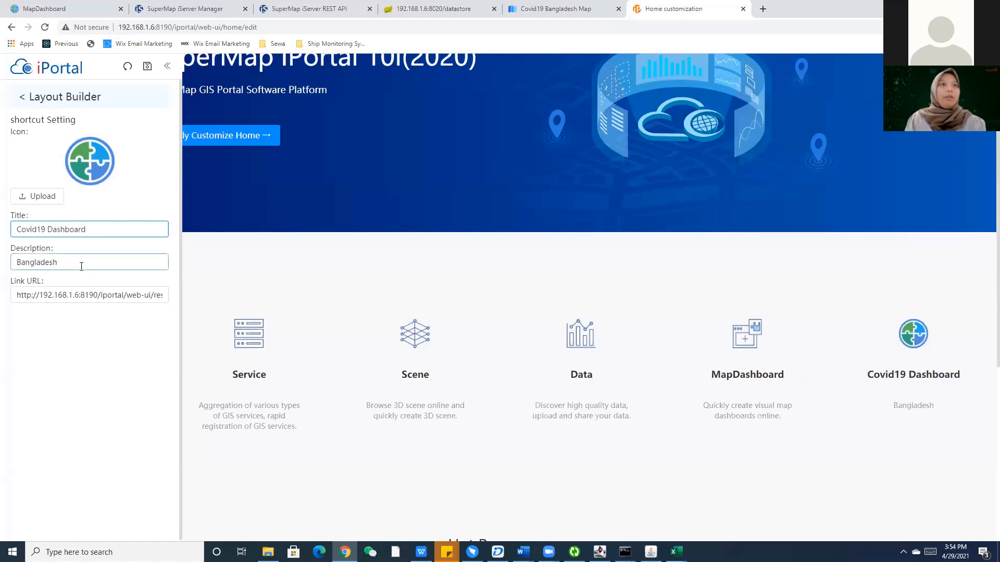
pyautogui.write('A ban')
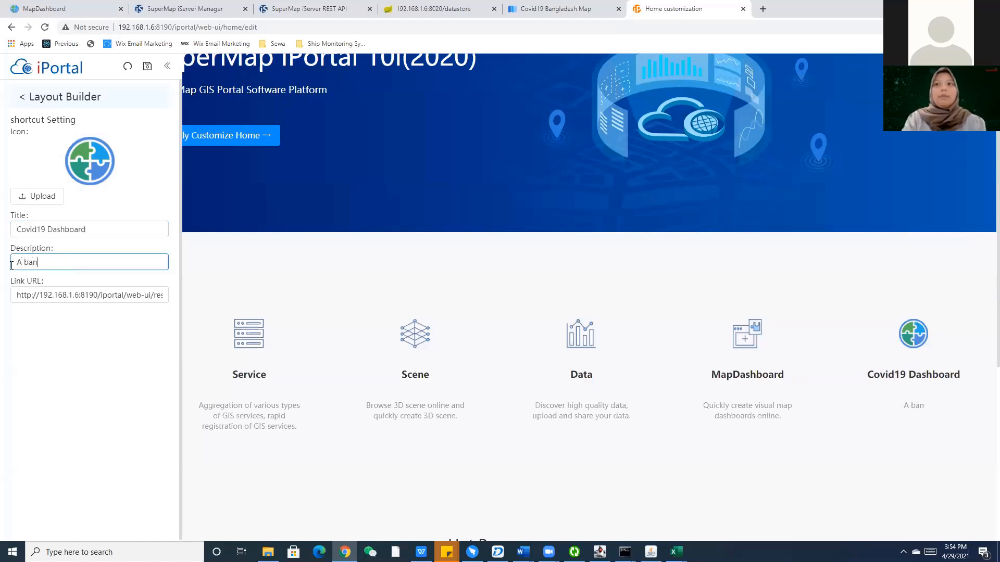
pyautogui.write('glades')
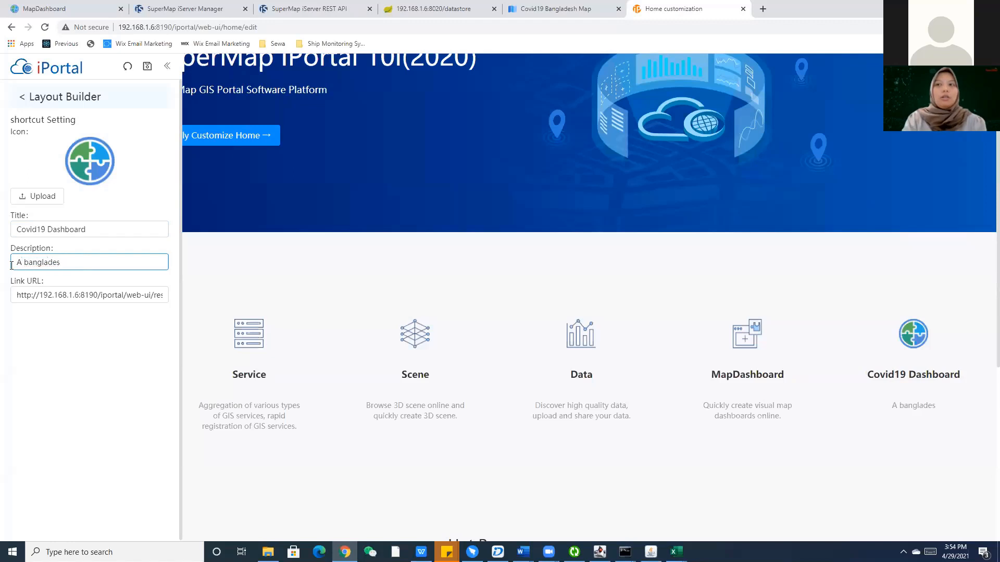
pyautogui.write('h covid19 ')
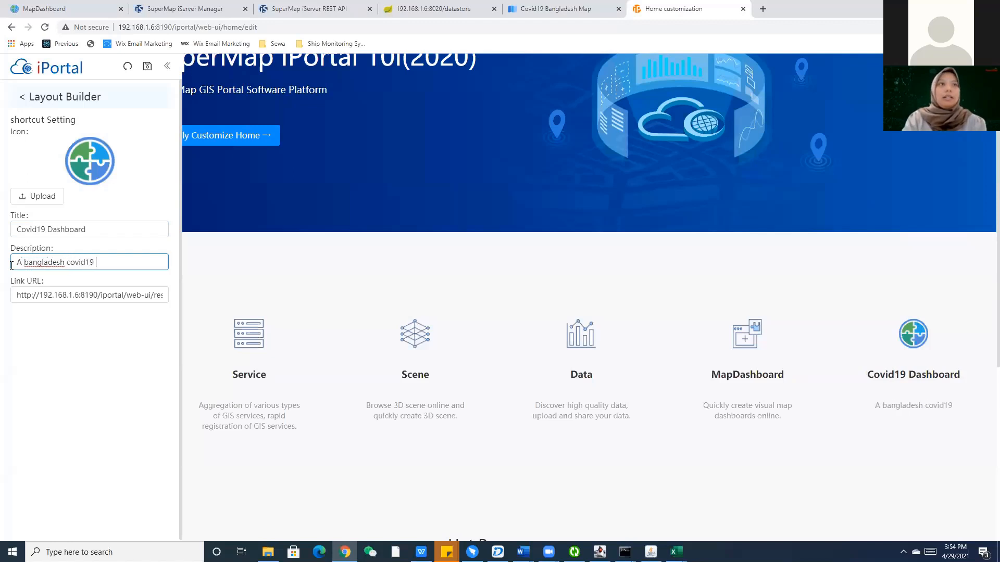
pyautogui.write('Dashboard based')
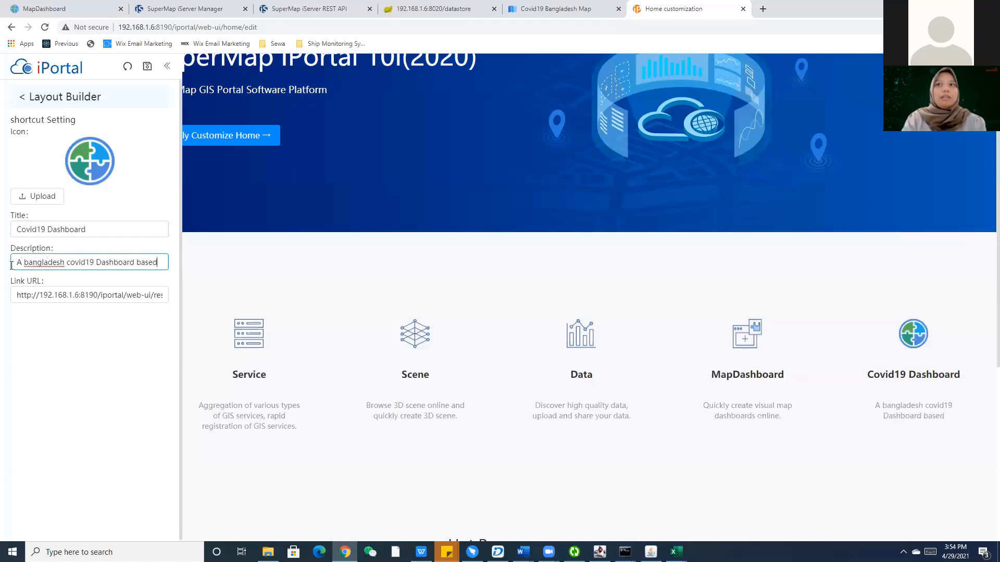
pyautogui.write(' on SuperMpa i')
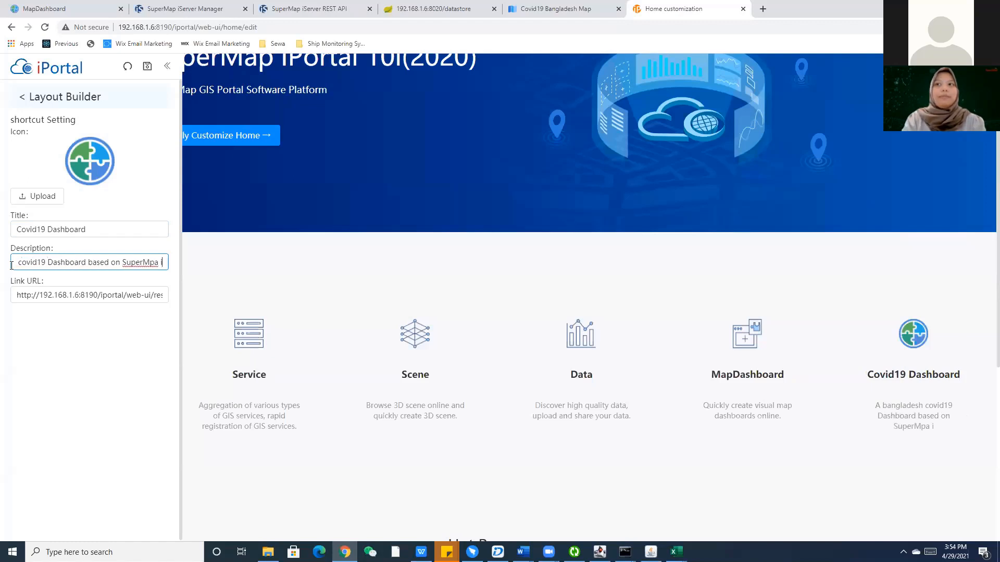
pyautogui.press('BackSpace')
pyautogui.press('BackSpace')
pyautogui.press('BackSpace')
pyautogui.press('BackSpace')
pyautogui.write('ap iPortal')
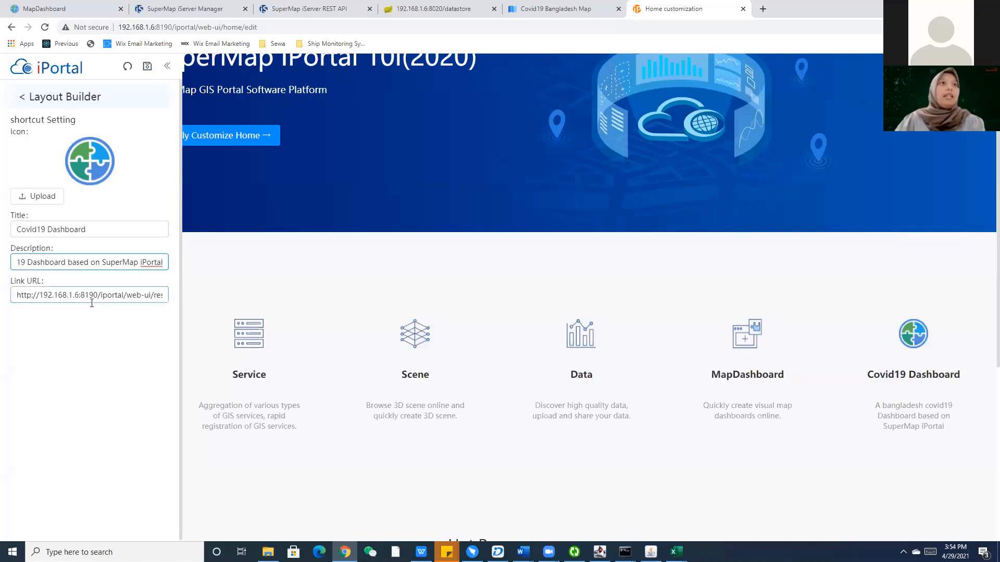
# Clear the shortcut's link URL and save the home page layout.
pyautogui.click(35, 296)
pyautogui.moveTo(21, 295); pyautogui.dragTo(172, 293)
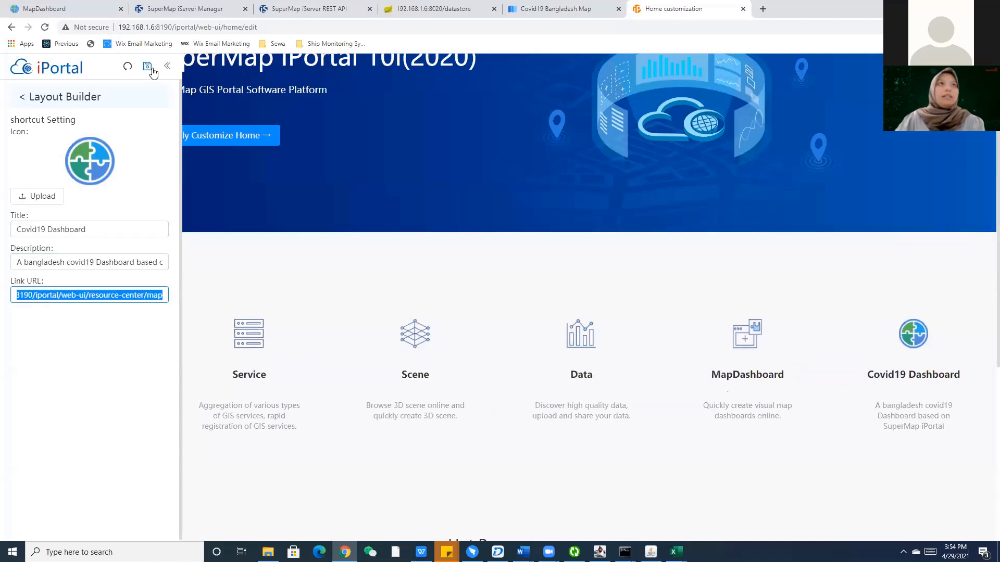
pyautogui.write('h')
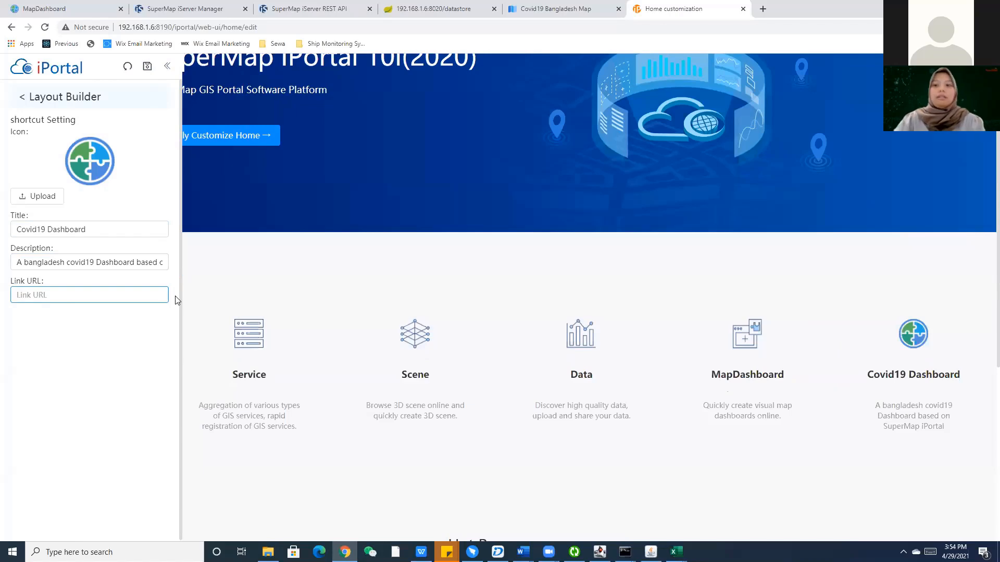
pyautogui.click(148, 66)
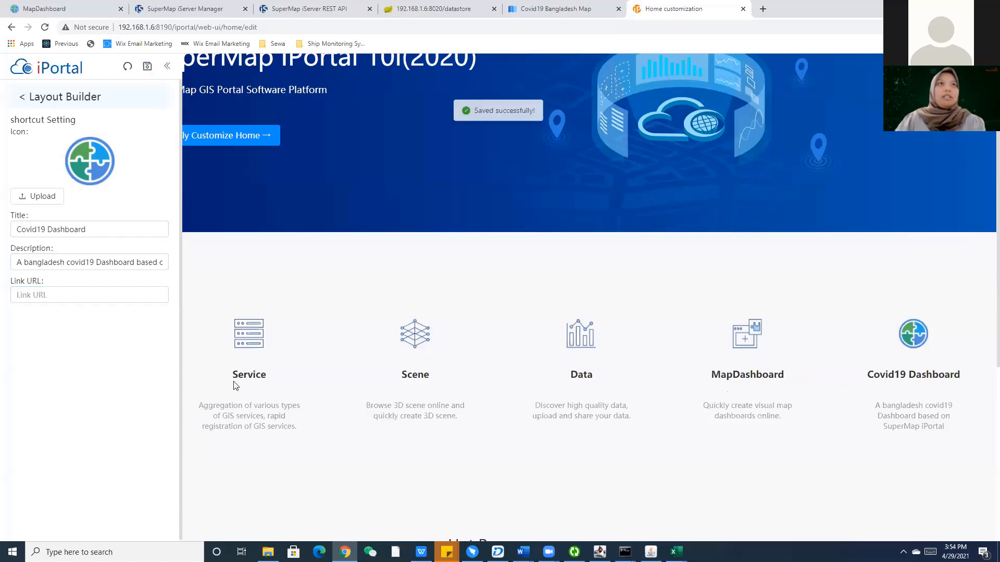
pyautogui.click(31, 104)
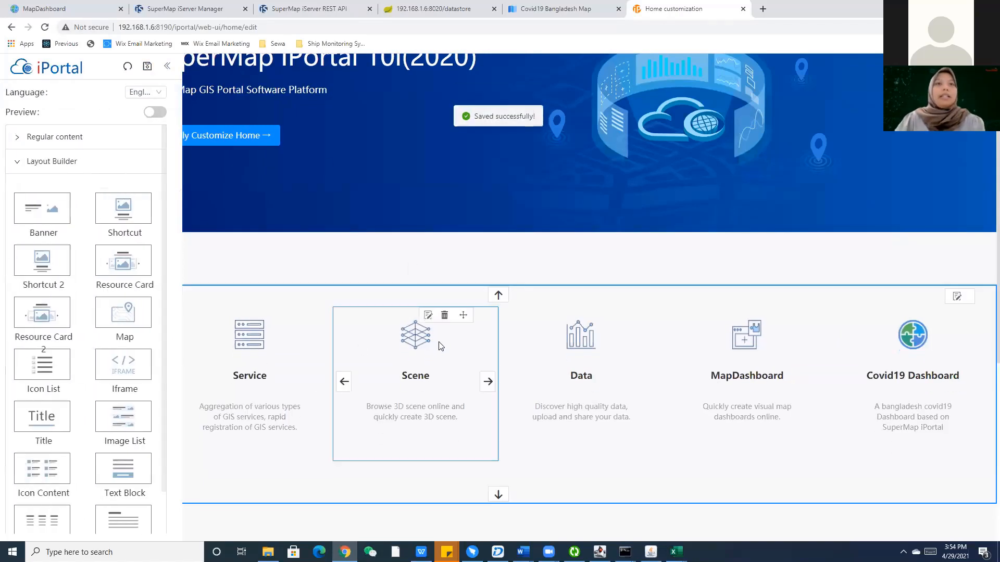
pyautogui.scroll(-7, 440, 344)
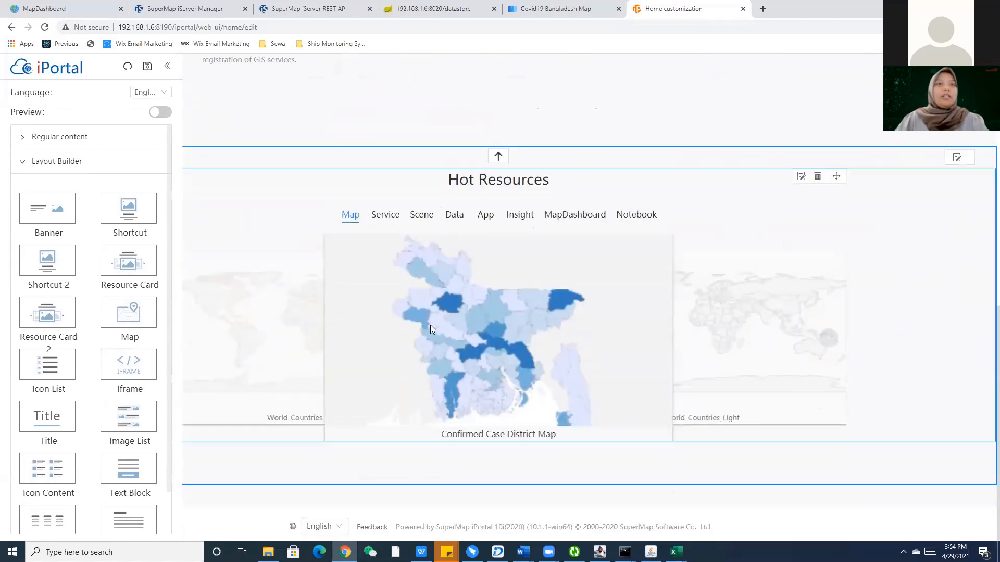
# Leave the editor and scroll the Home page to check the new Covid19 Dashboard card.
pyautogui.click(78, 69)
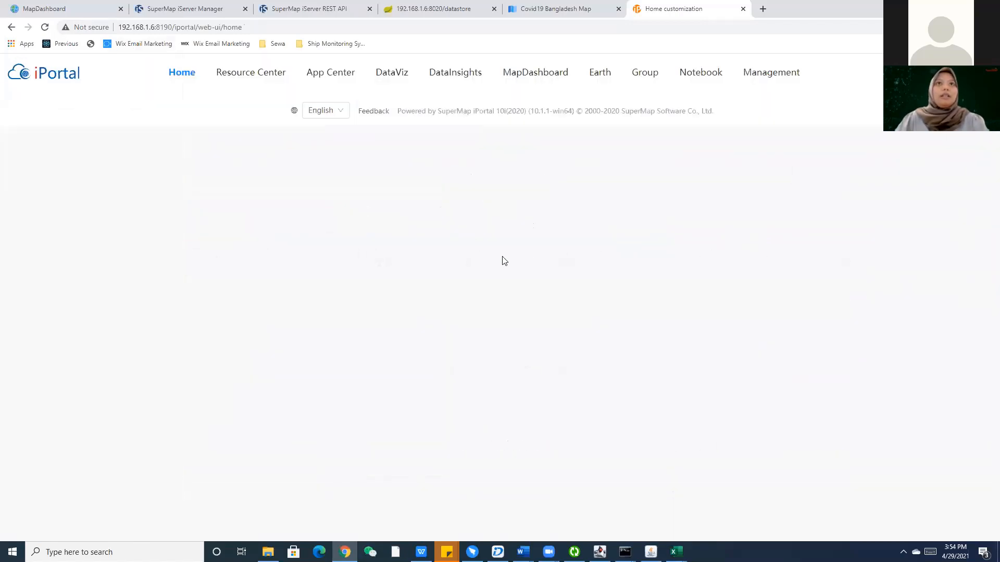
pyautogui.scroll(-5, 502, 258)
pyautogui.scroll(3, 642, 337)
pyautogui.scroll(3, 642, 337)
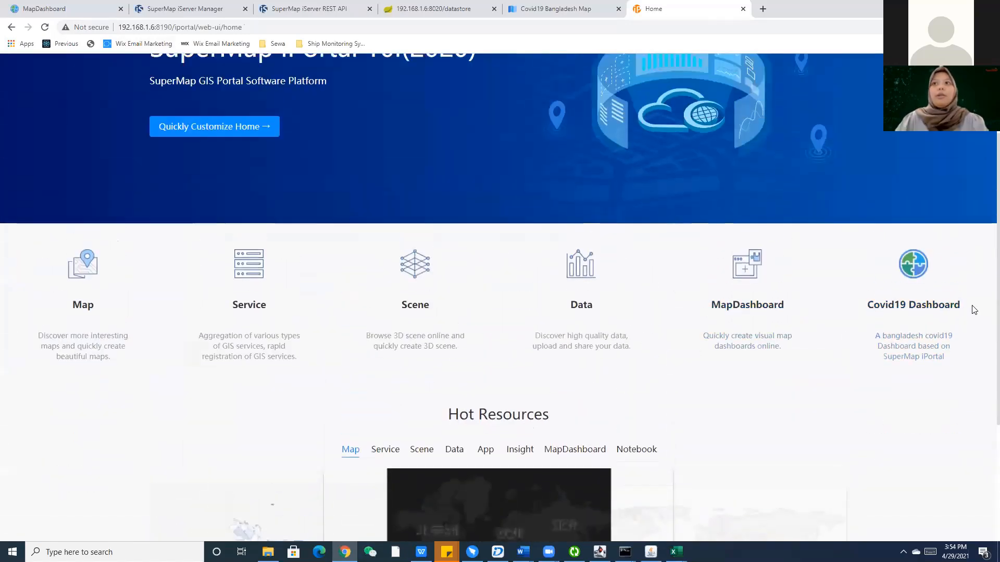
pyautogui.scroll(-5, 904, 423)
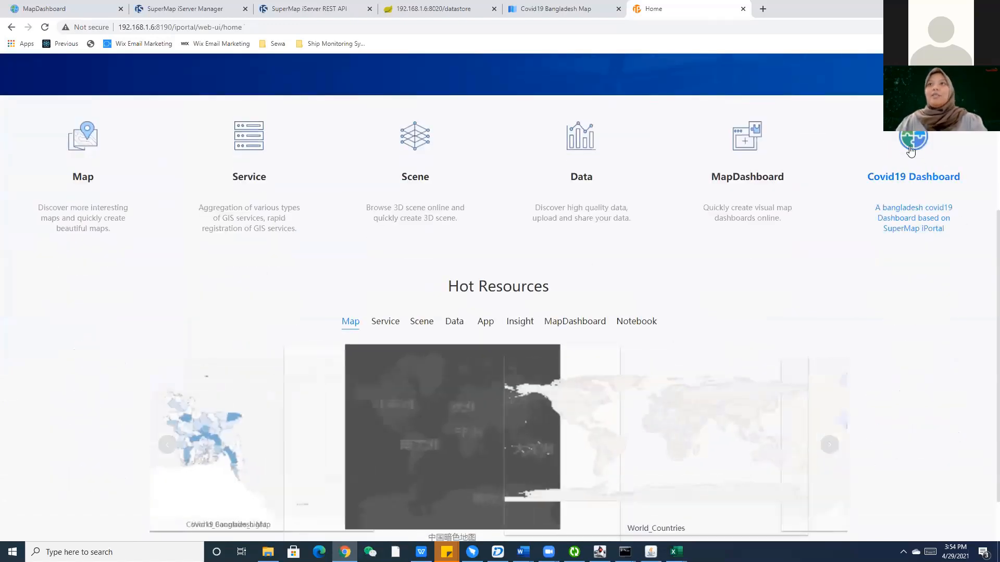
pyautogui.scroll(2, 917, 306)
pyautogui.scroll(3, 591, 276)
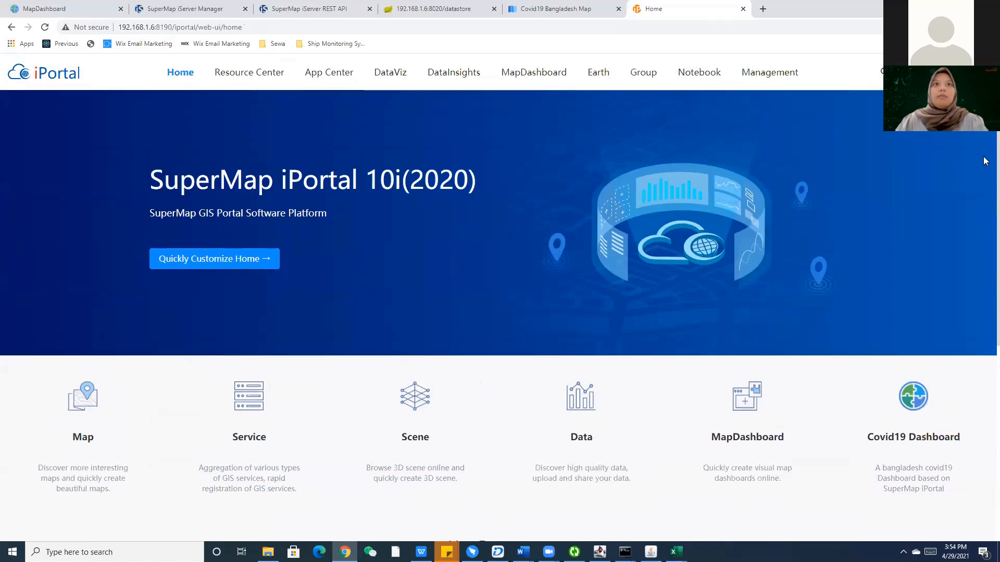
pyautogui.scroll(-1, 76, 181)
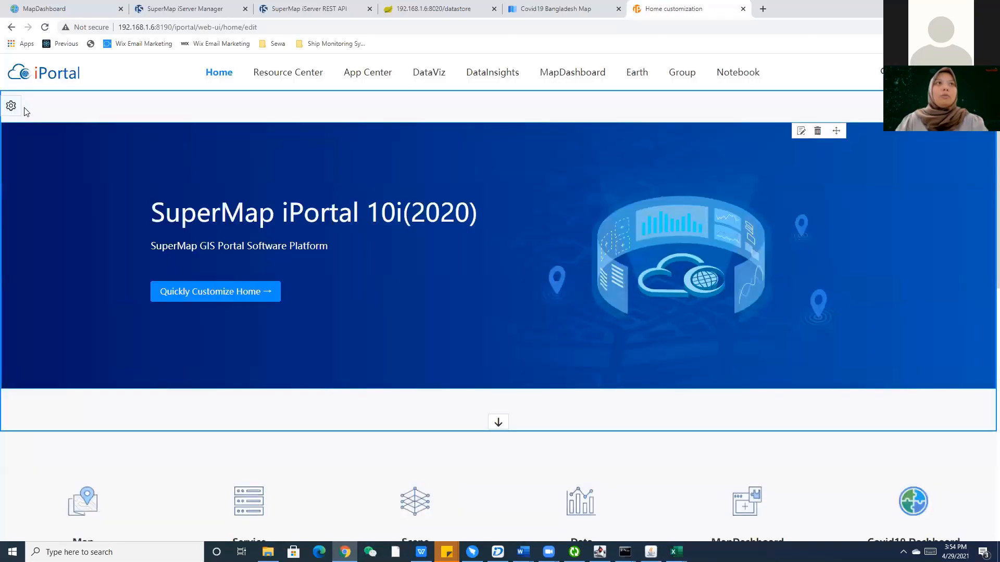
# Insert a new Banner widget at the top of the home page and open its settings.
pyautogui.click(13, 118)
pyautogui.moveTo(61, 219); pyautogui.dragTo(440, 161)
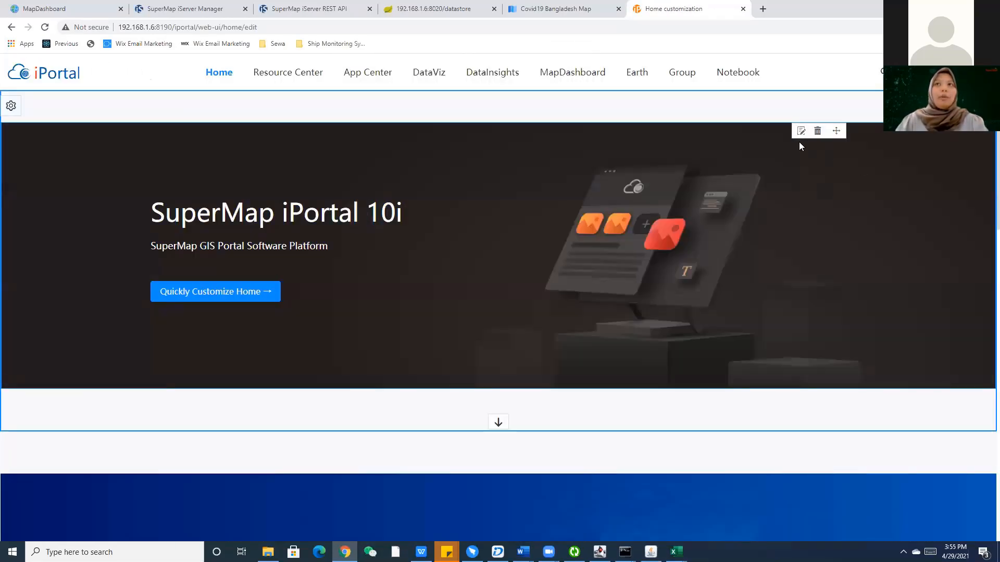
pyautogui.click(801, 134)
# Upload 2.png from the Banner_v2 folder as the new banner's background.
pyautogui.click(33, 219)
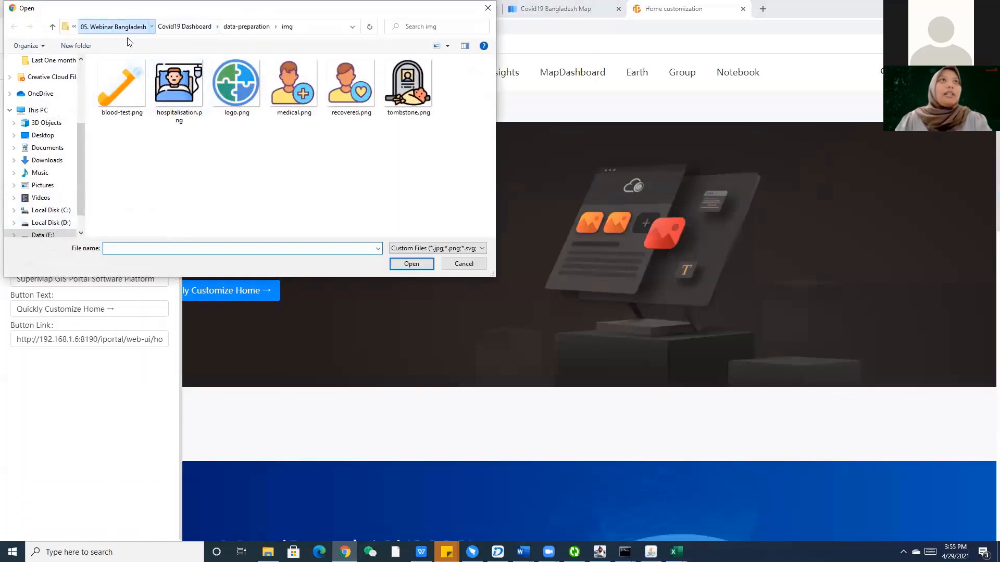
pyautogui.click(112, 26)
pyautogui.click(129, 26)
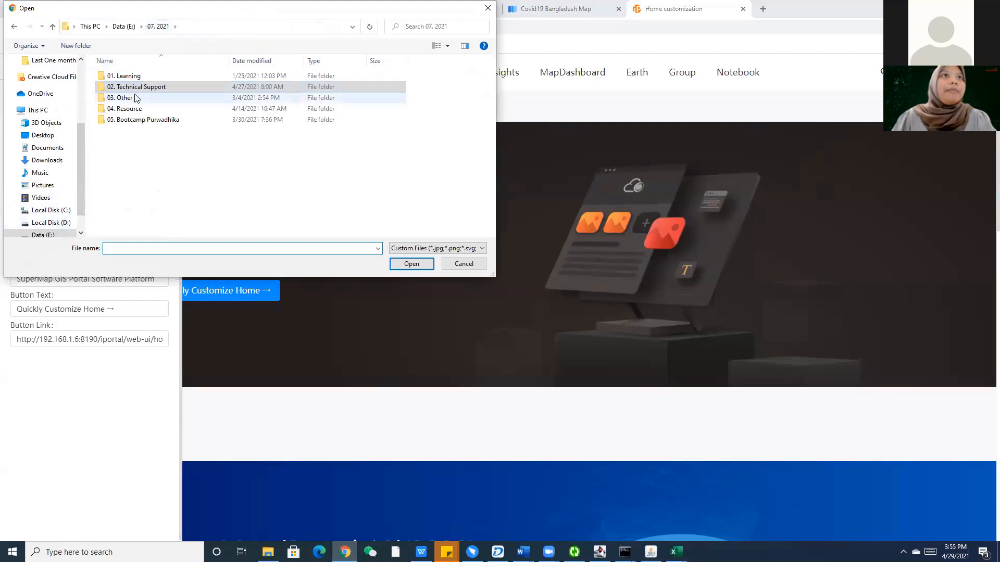
pyautogui.click(131, 28)
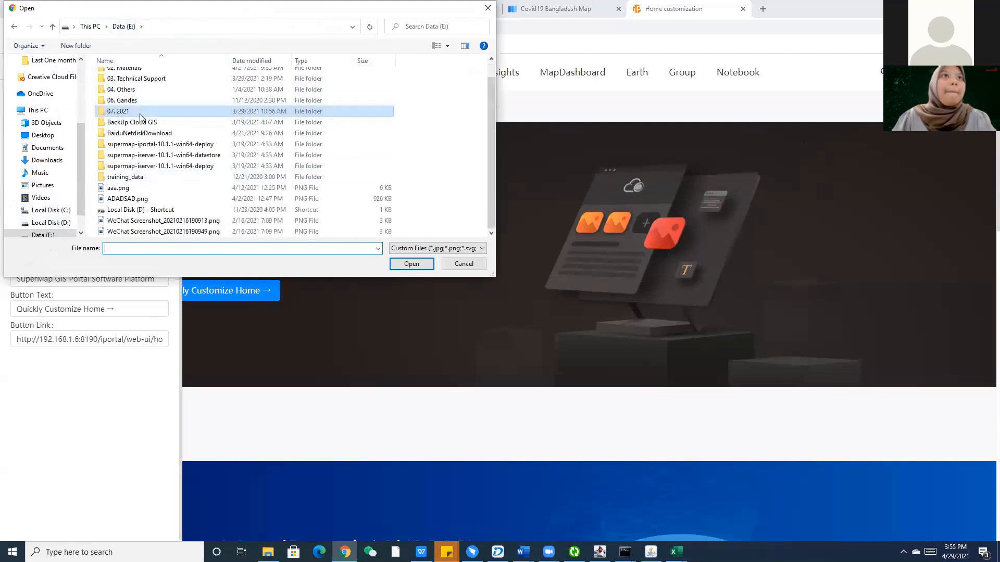
pyautogui.click(136, 120)
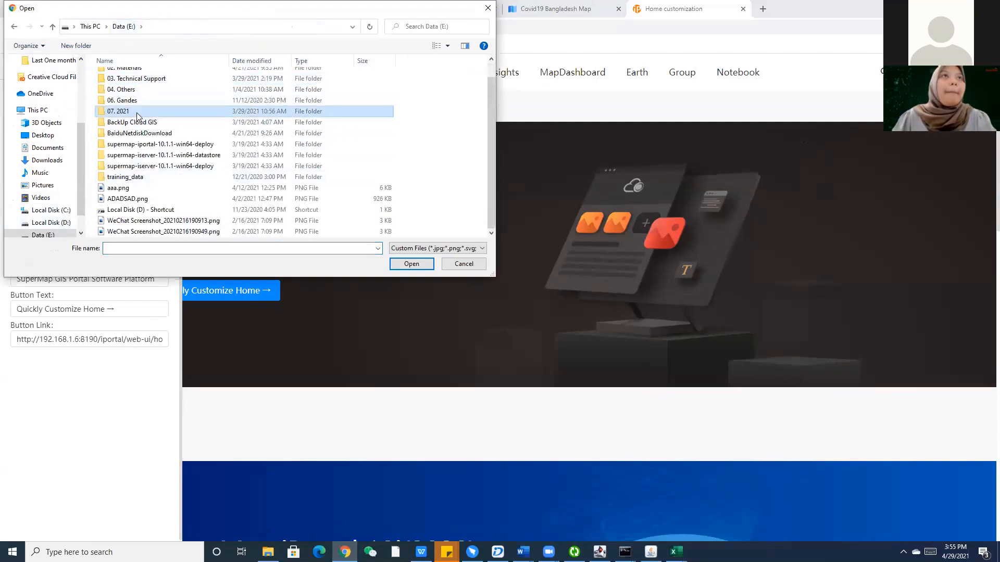
pyautogui.doubleClick(119, 111)
pyautogui.doubleClick(136, 89)
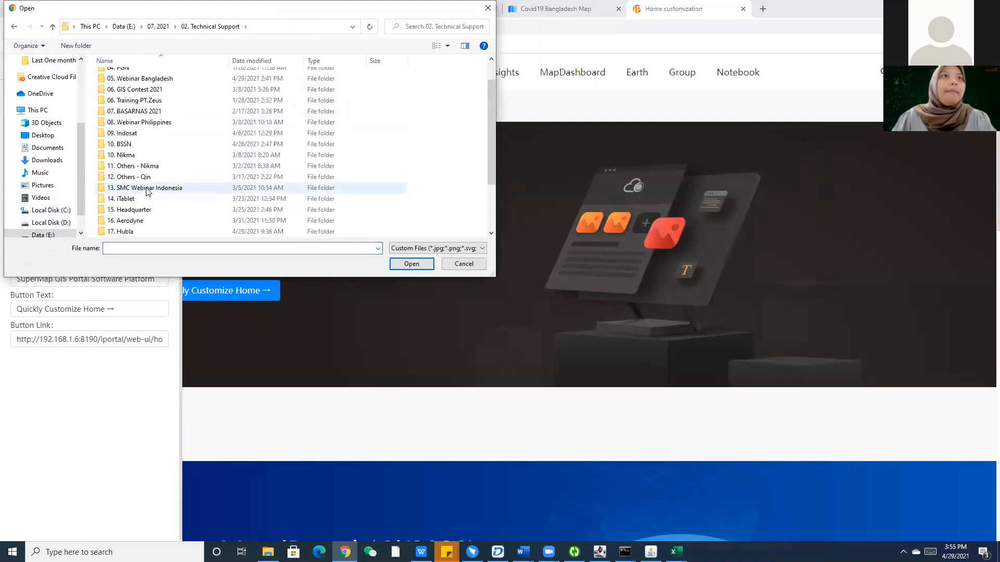
pyautogui.scroll(-3, 135, 163)
pyautogui.doubleClick(136, 210)
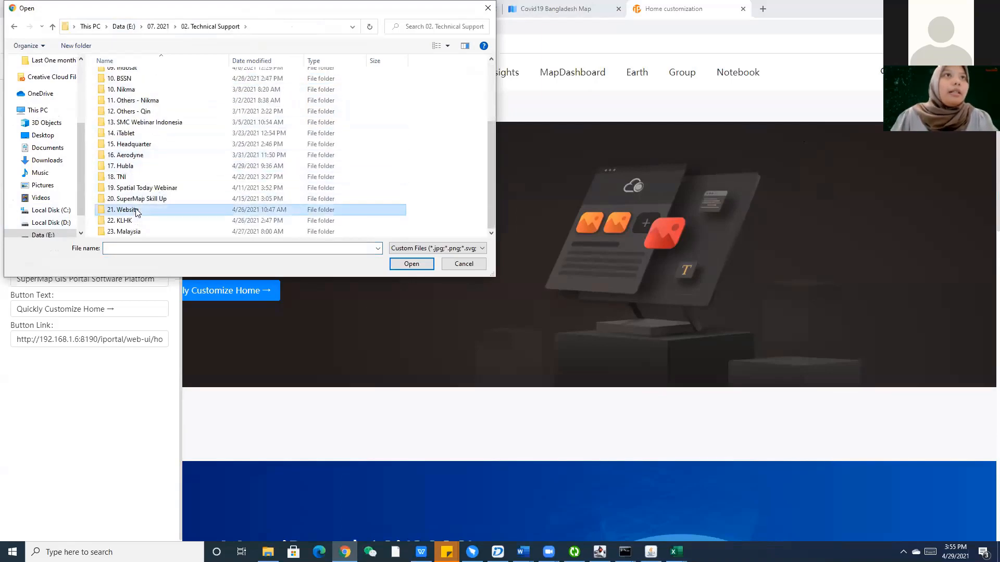
pyautogui.doubleClick(130, 107)
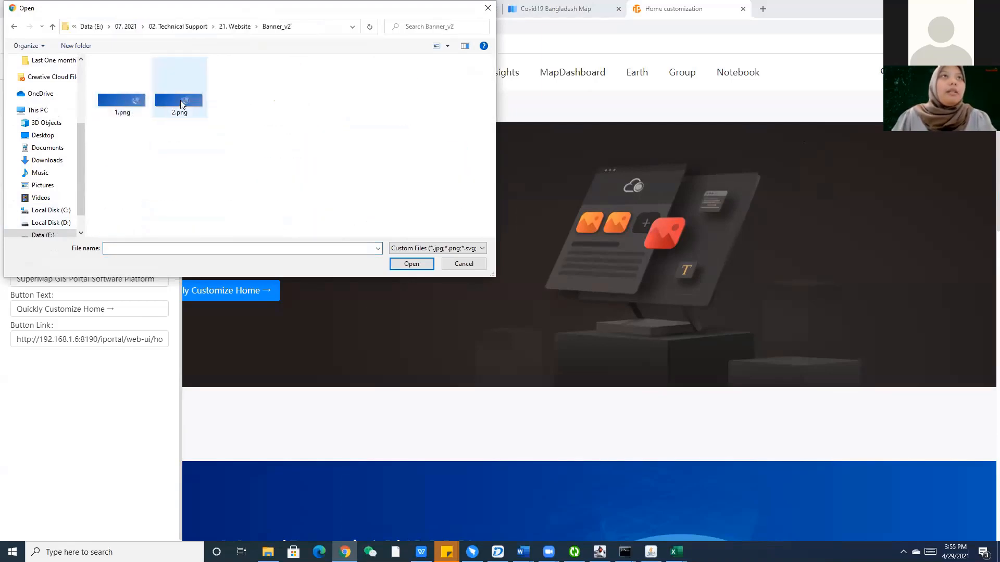
pyautogui.click(181, 100)
pyautogui.click(412, 264)
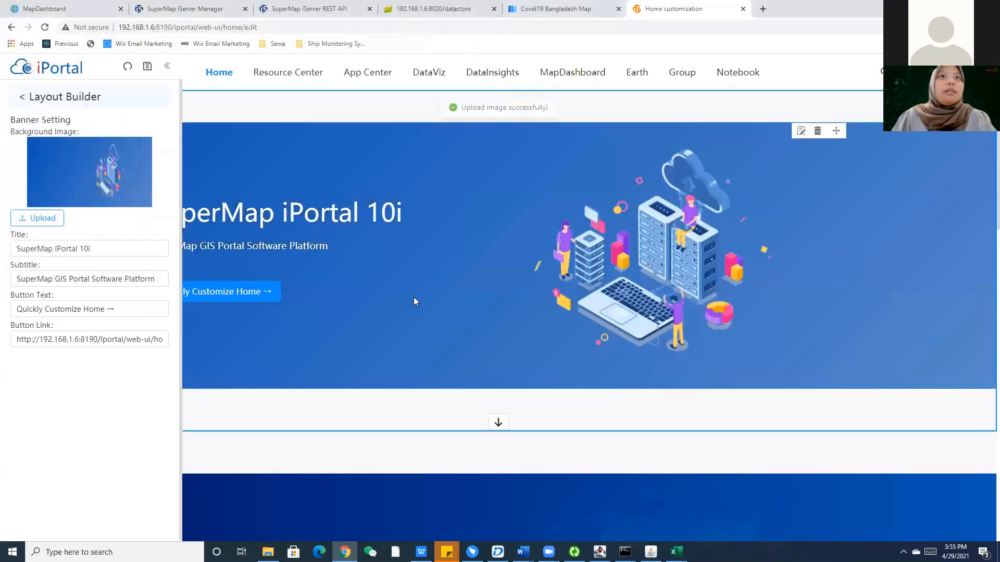
# Preview the new banner and save the home page.
pyautogui.click(167, 68)
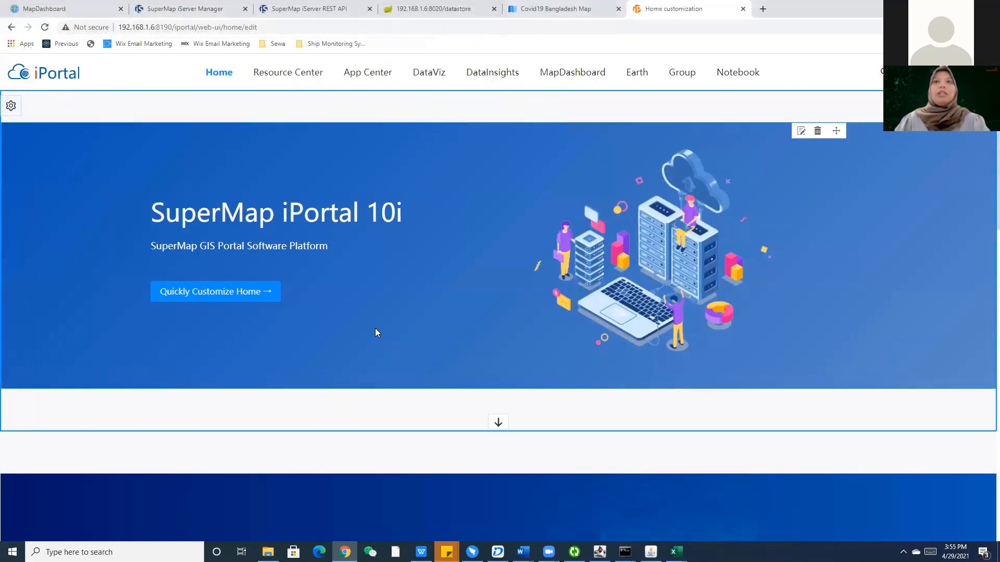
pyautogui.scroll(-1, 385, 331)
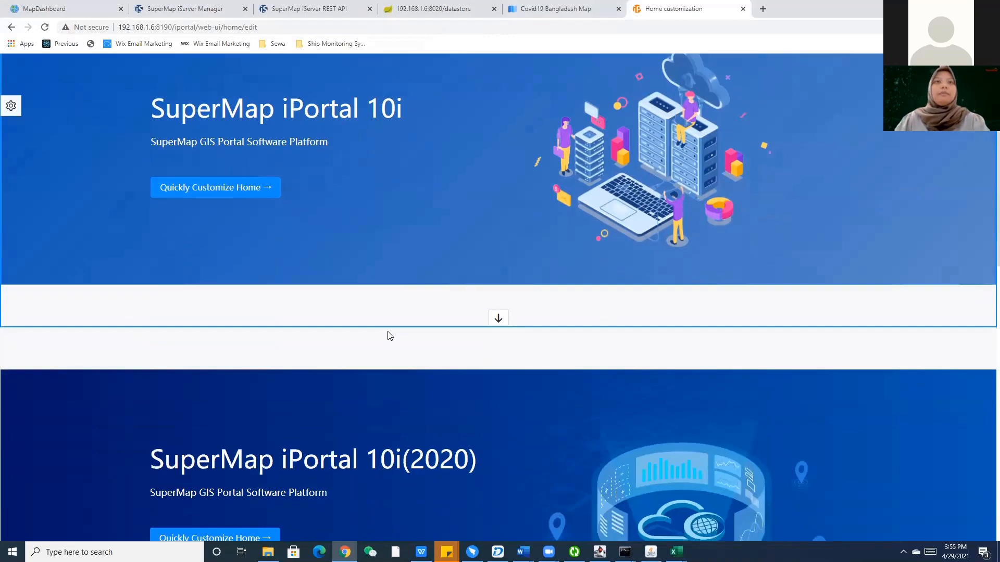
pyautogui.scroll(1, 388, 335)
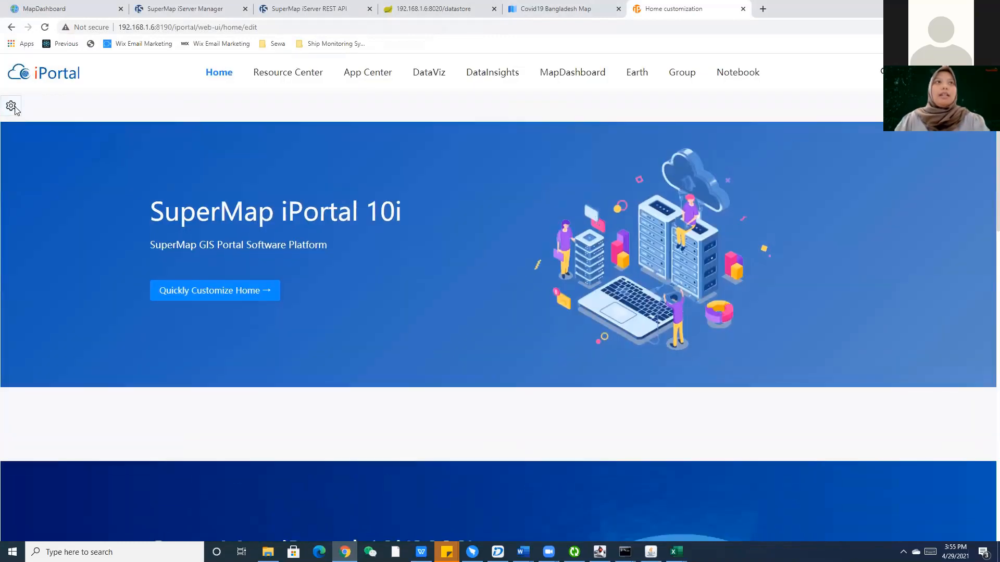
pyautogui.click(15, 108)
pyautogui.click(146, 68)
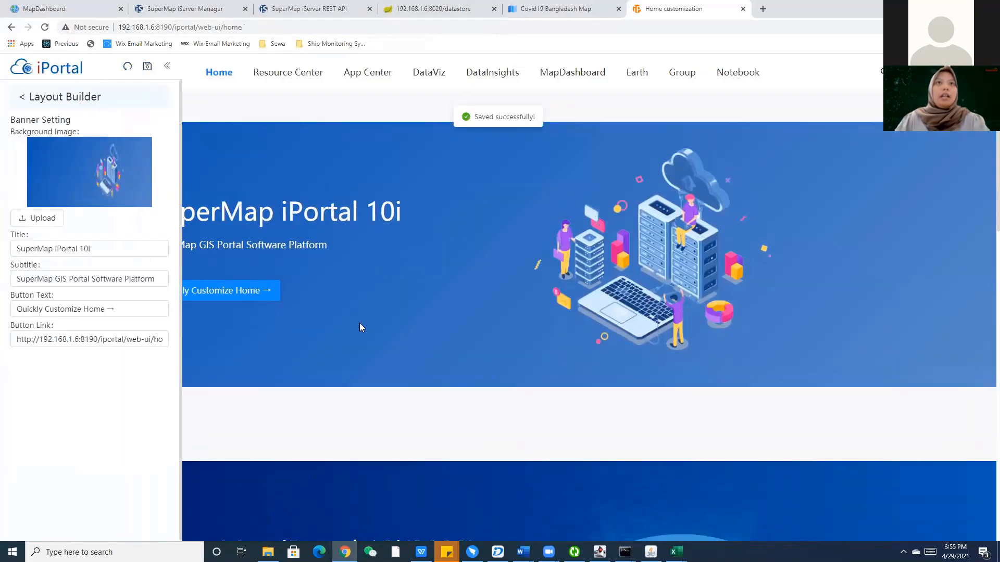
pyautogui.scroll(-1, 244, 172)
pyautogui.scroll(1, 244, 172)
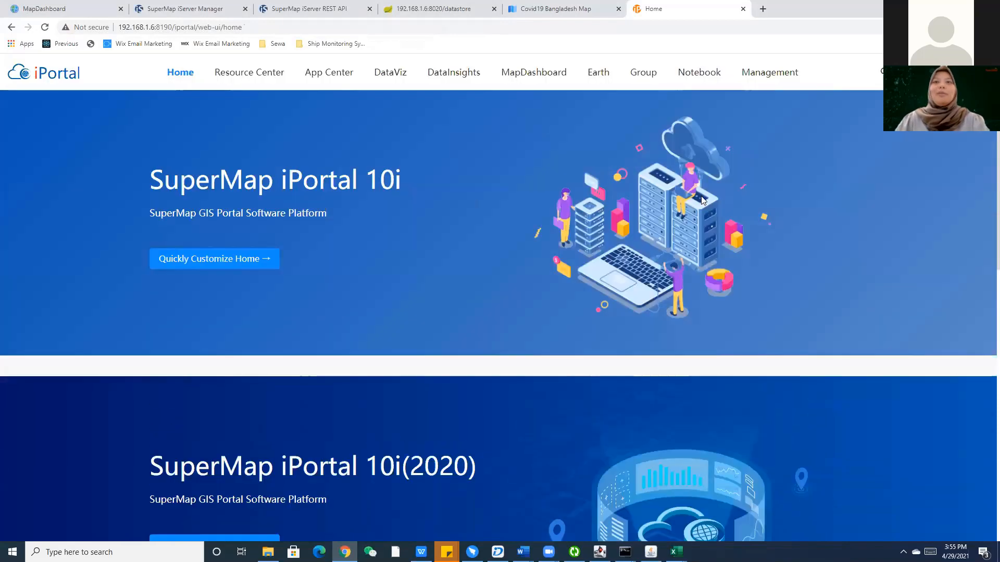
# Delete the top banner widget in the customization editor, then return to the home page.
pyautogui.scroll(-1, 321, 217)
pyautogui.scroll(1, 375, 268)
pyautogui.scroll(-3, 376, 264)
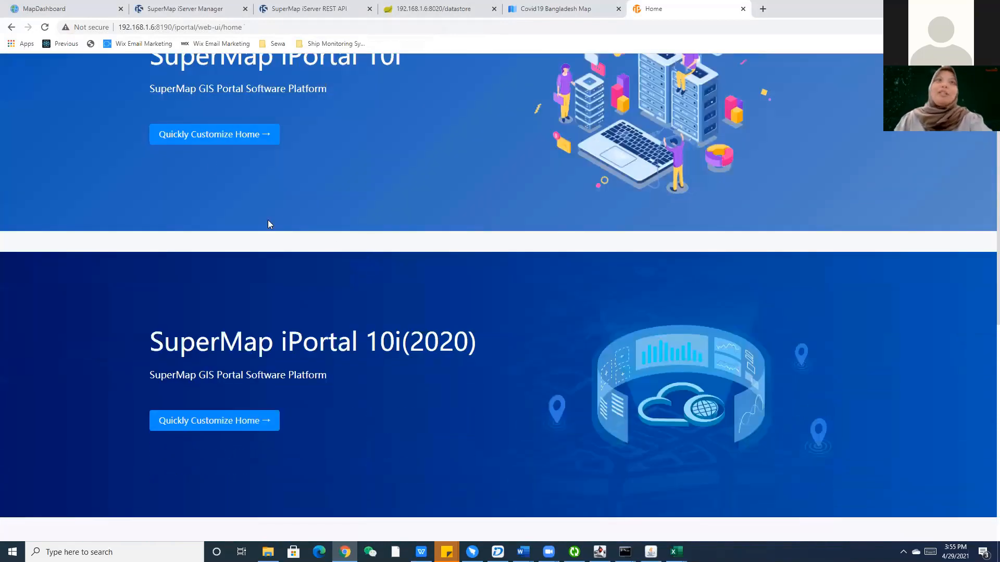
pyautogui.scroll(3, 268, 225)
pyautogui.click(223, 267)
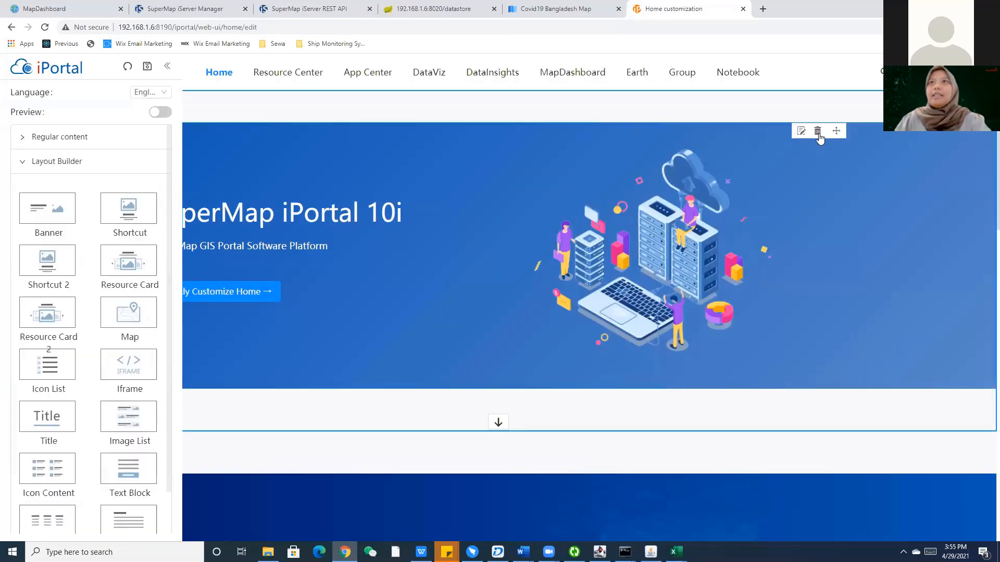
pyautogui.click(818, 130)
pyautogui.click(571, 179)
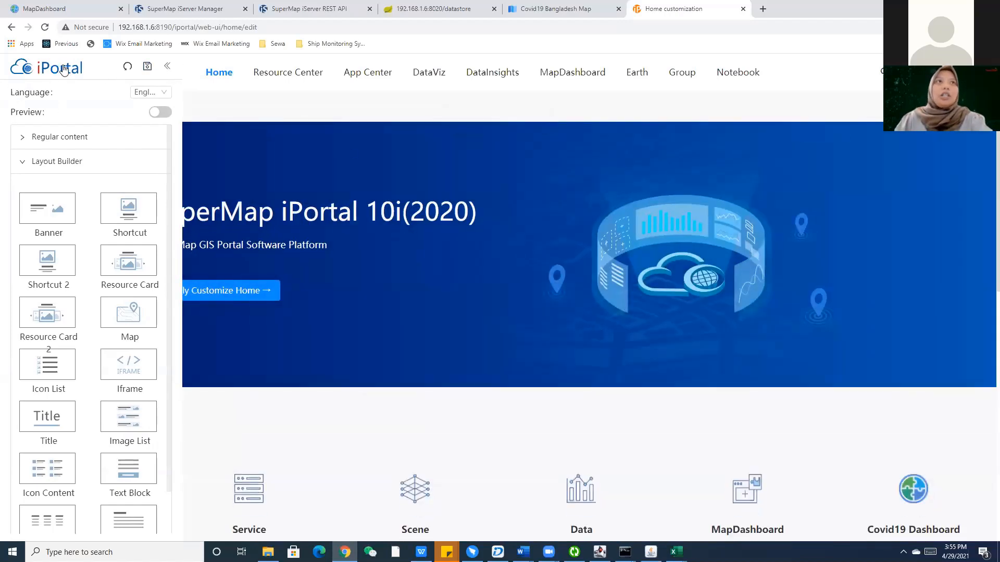
pyautogui.click(39, 70)
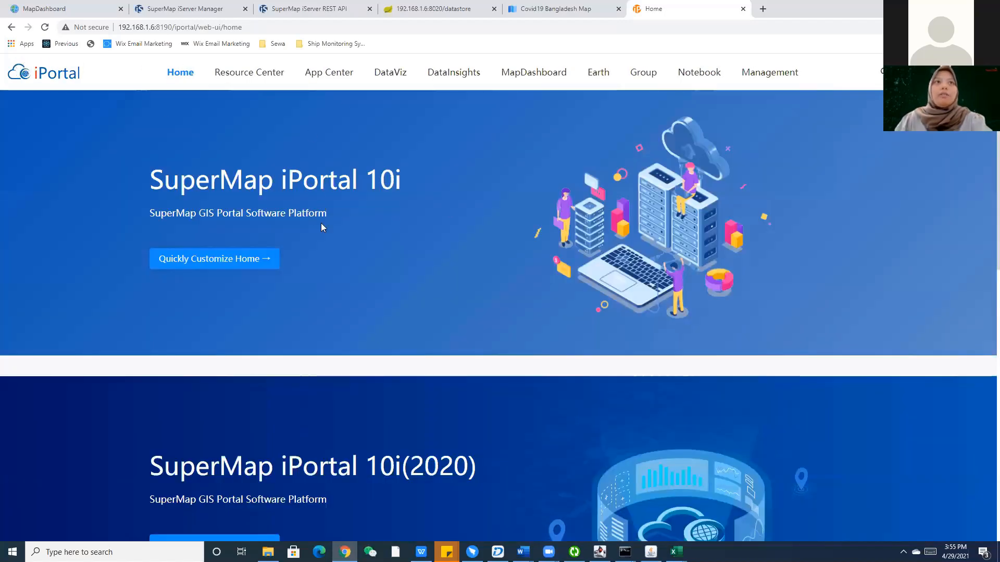
# Reopen the editor, delete the top banner again, and save the home page.
pyautogui.click(207, 259)
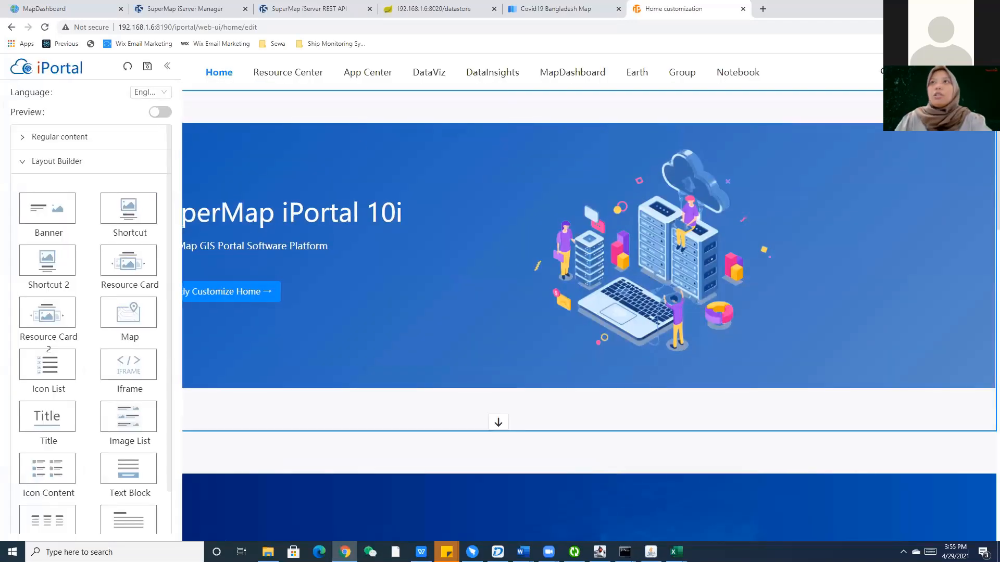
pyautogui.click(818, 131)
pyautogui.click(576, 189)
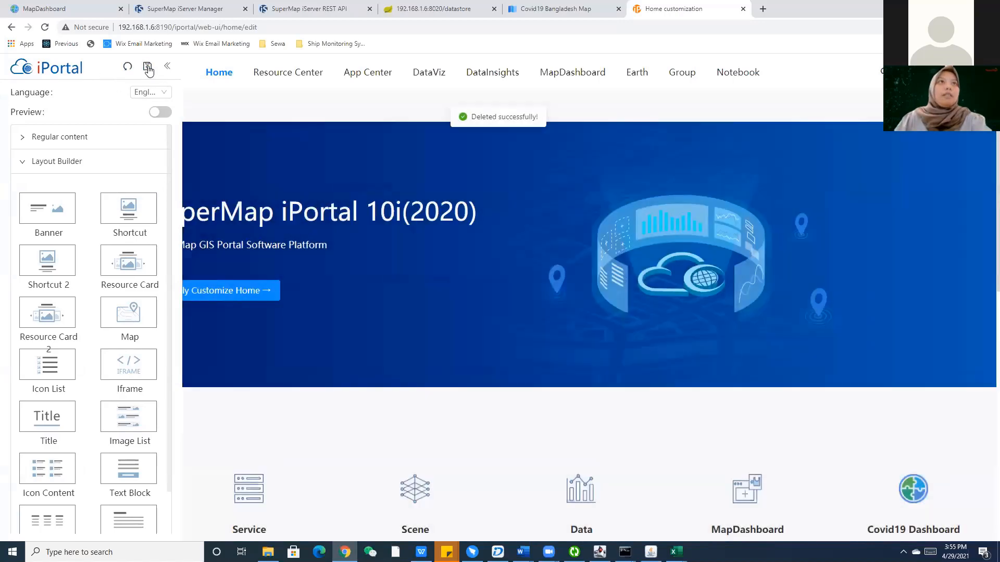
pyautogui.click(148, 68)
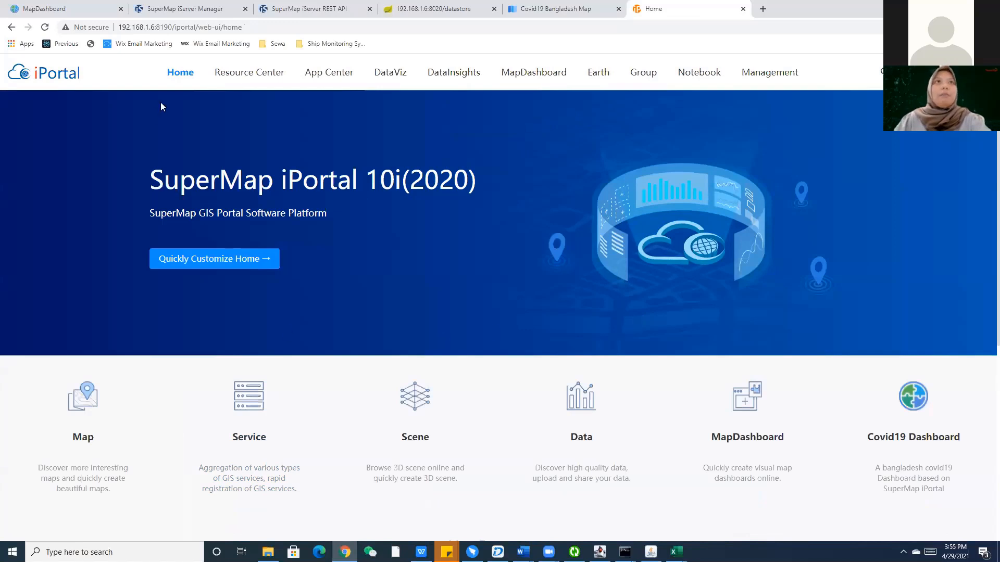
pyautogui.moveTo(232, 86)
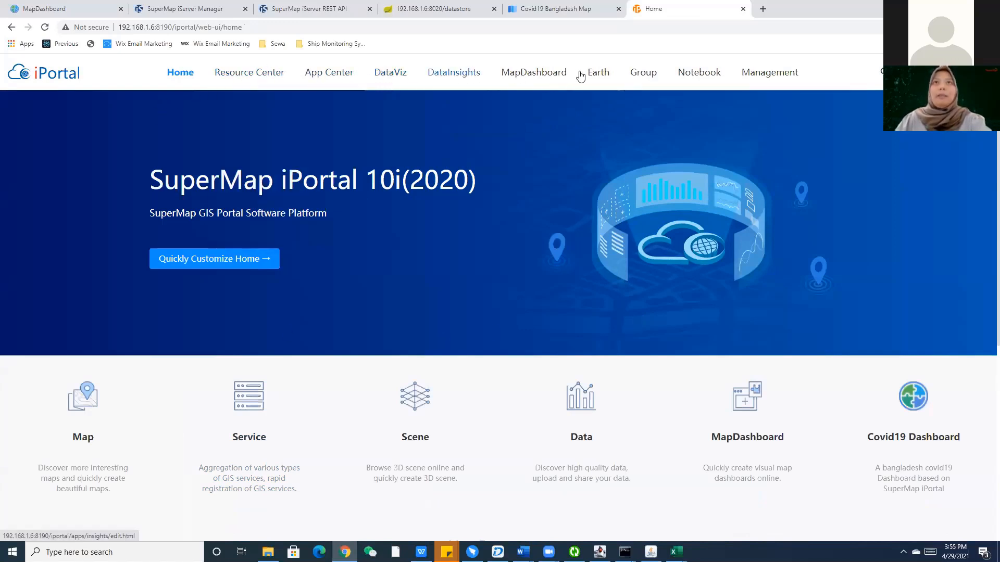
pyautogui.click(778, 76)
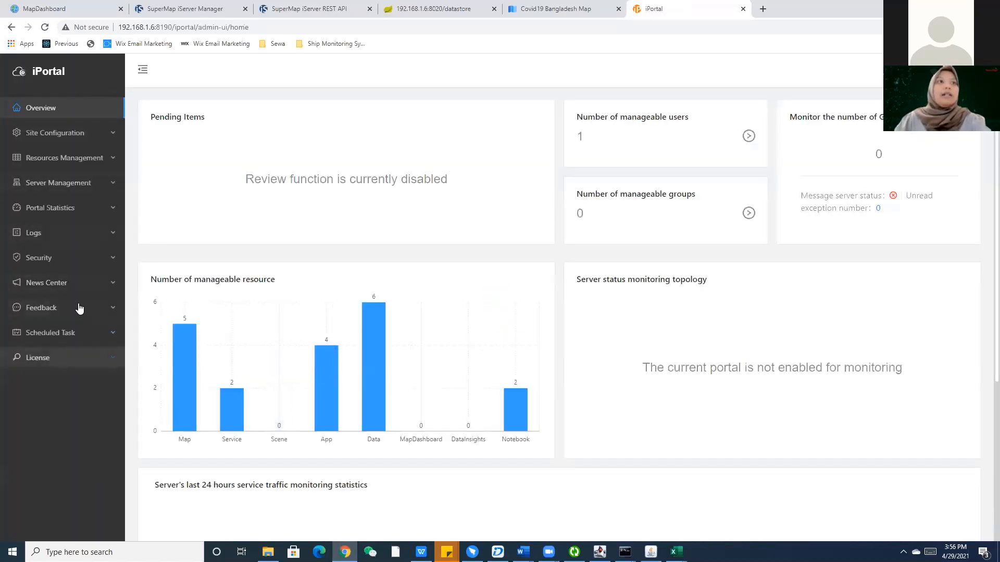
pyautogui.click(81, 187)
pyautogui.click(78, 161)
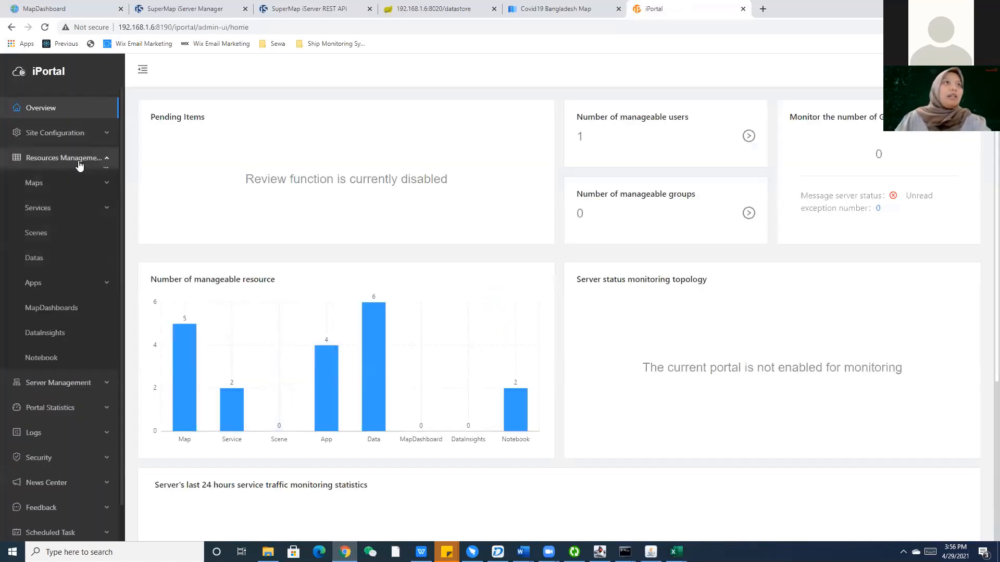
pyautogui.scroll(-1, 60, 444)
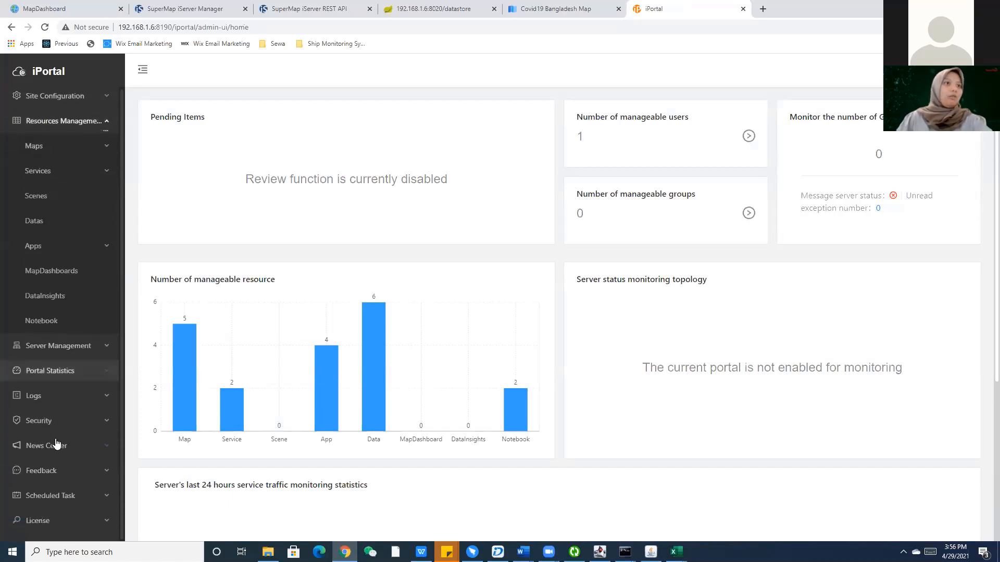
pyautogui.click(60, 422)
pyautogui.scroll(-2, 67, 284)
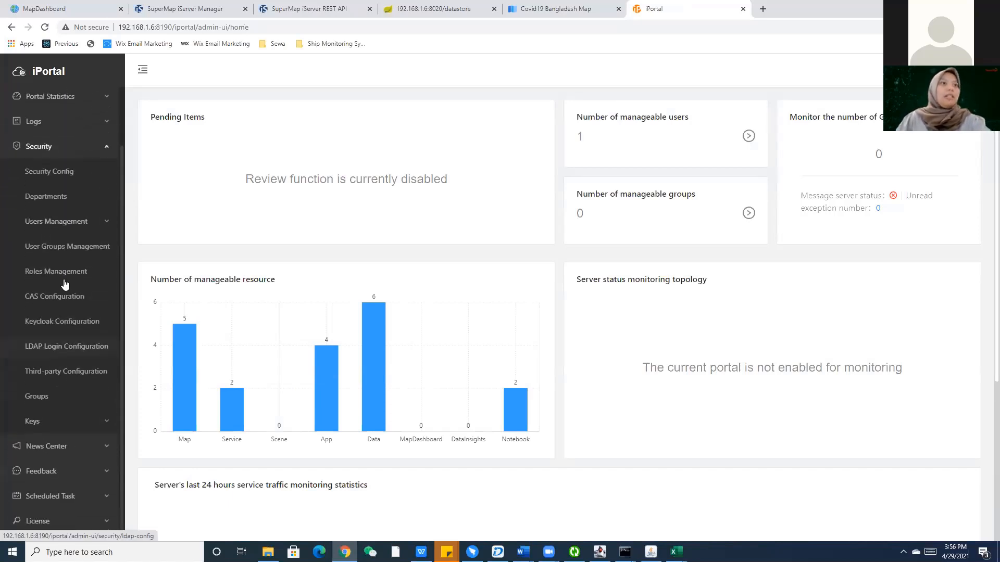
pyautogui.click(65, 221)
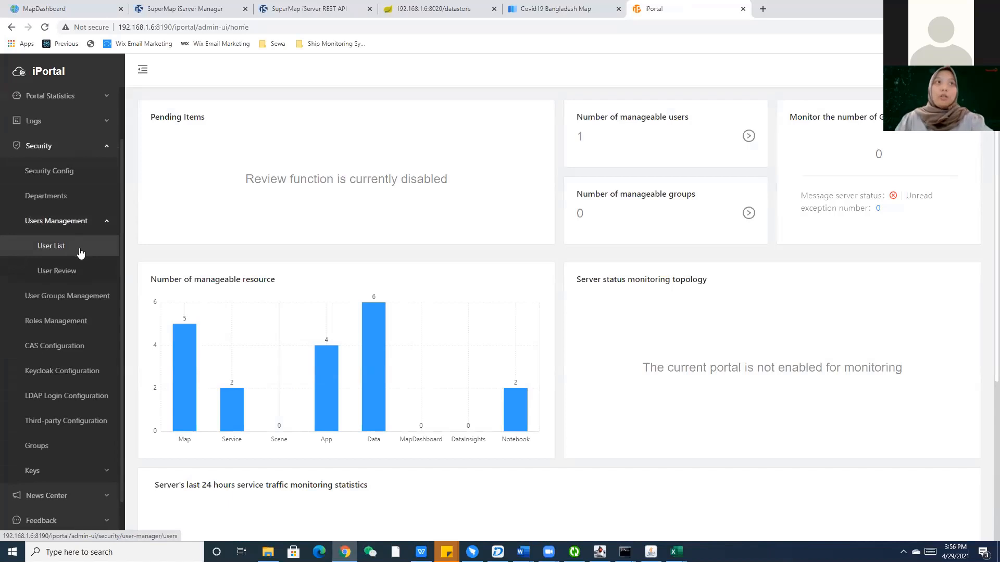
pyautogui.click(80, 253)
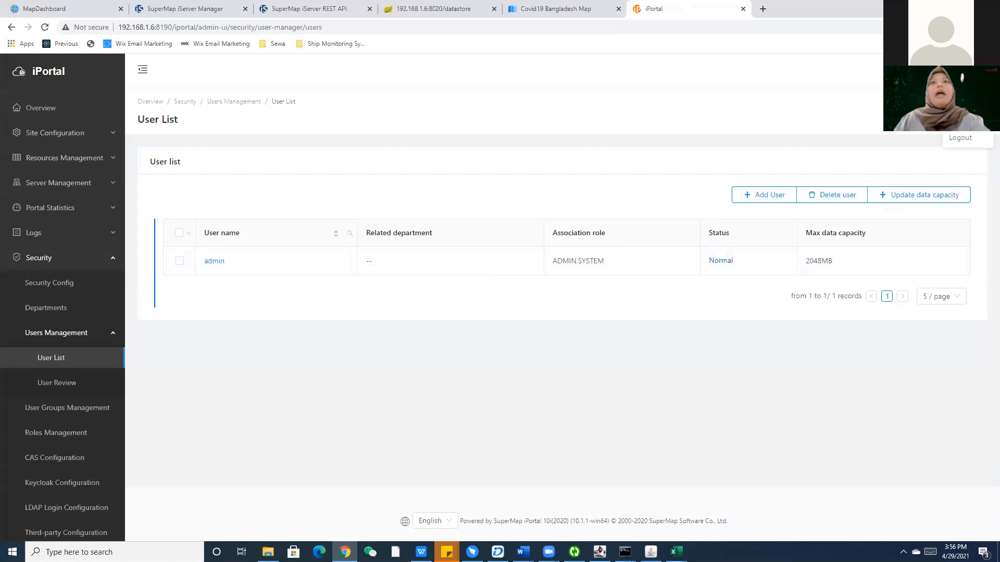
pyautogui.click(771, 193)
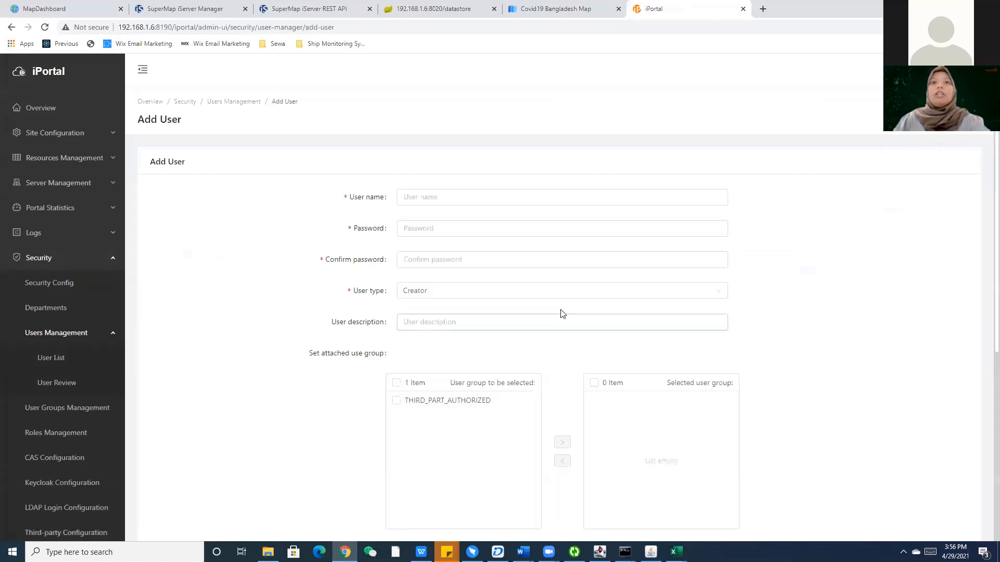
pyautogui.scroll(-2, 570, 311)
pyautogui.scroll(-4, 569, 312)
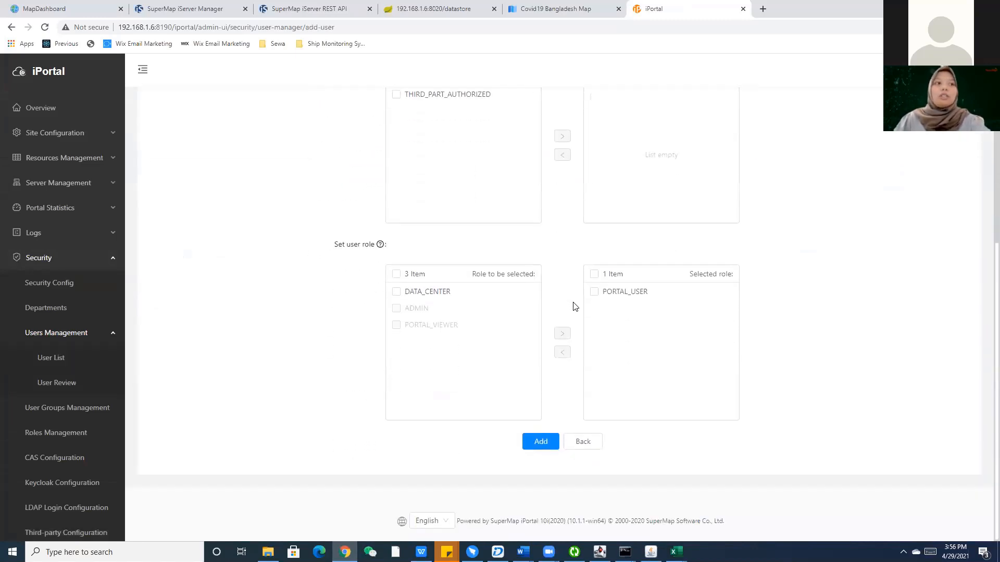
pyautogui.scroll(6, 573, 305)
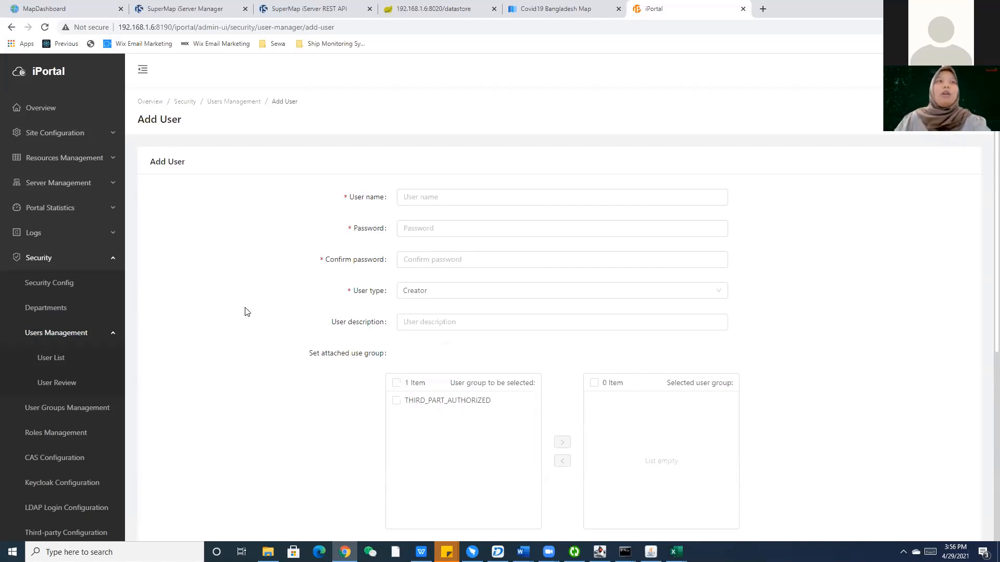
pyautogui.scroll(-6, 89, 424)
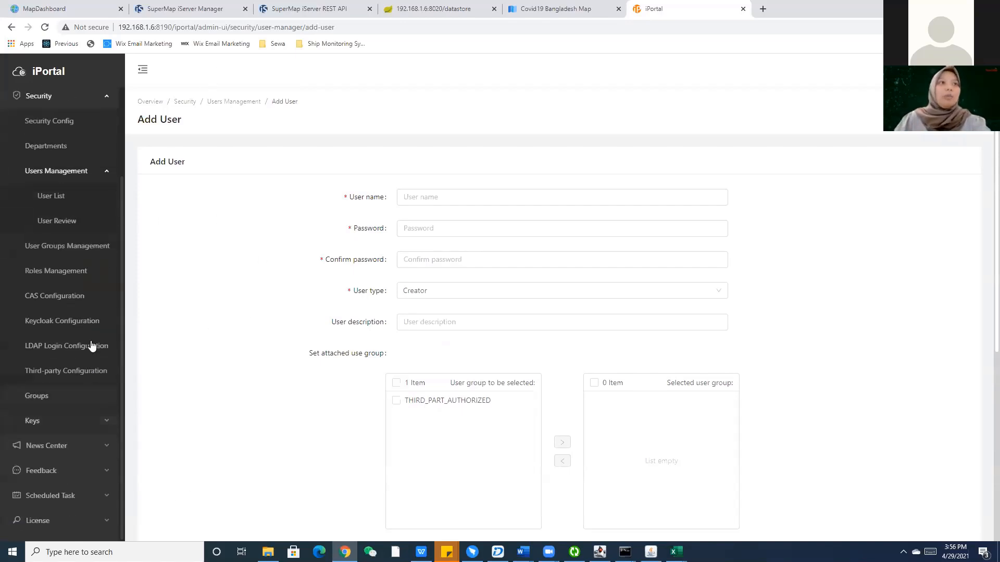
pyautogui.scroll(-3, 73, 261)
pyautogui.scroll(3, 72, 319)
pyautogui.click(48, 73)
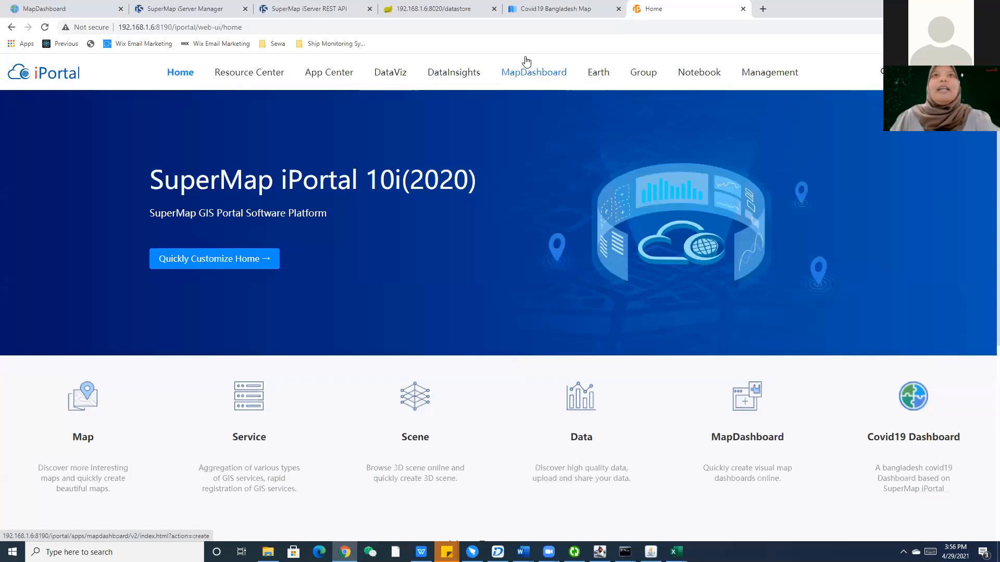
# Start a new MapDashboard and choose the Ncp template from page 2 of templates.
pyautogui.click(527, 78)
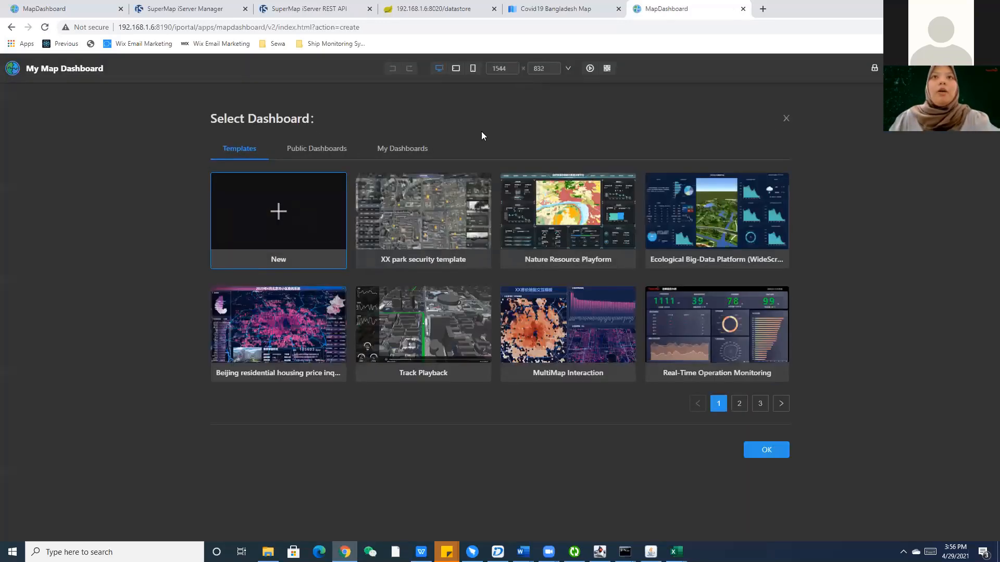
pyautogui.click(740, 406)
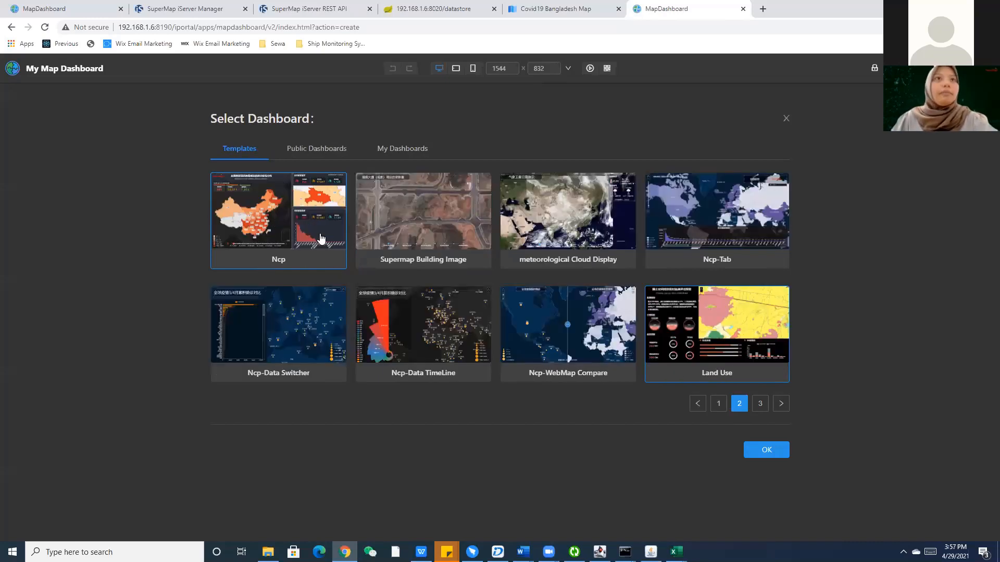
pyautogui.click(321, 239)
# Create the dashboard from Ncp, play the epidemic timeline until 03-10, then close the preview.
pyautogui.click(766, 451)
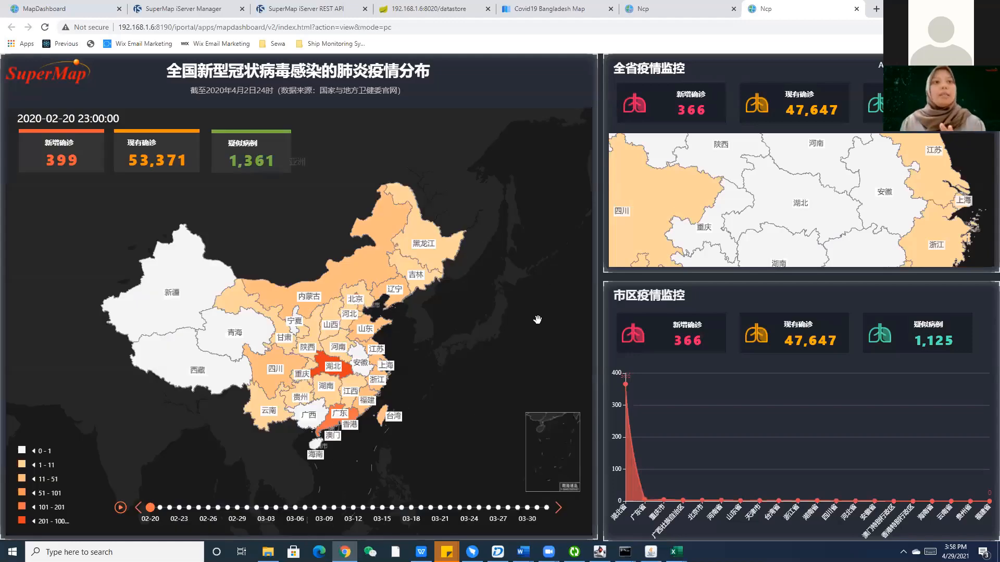
pyautogui.click(121, 507)
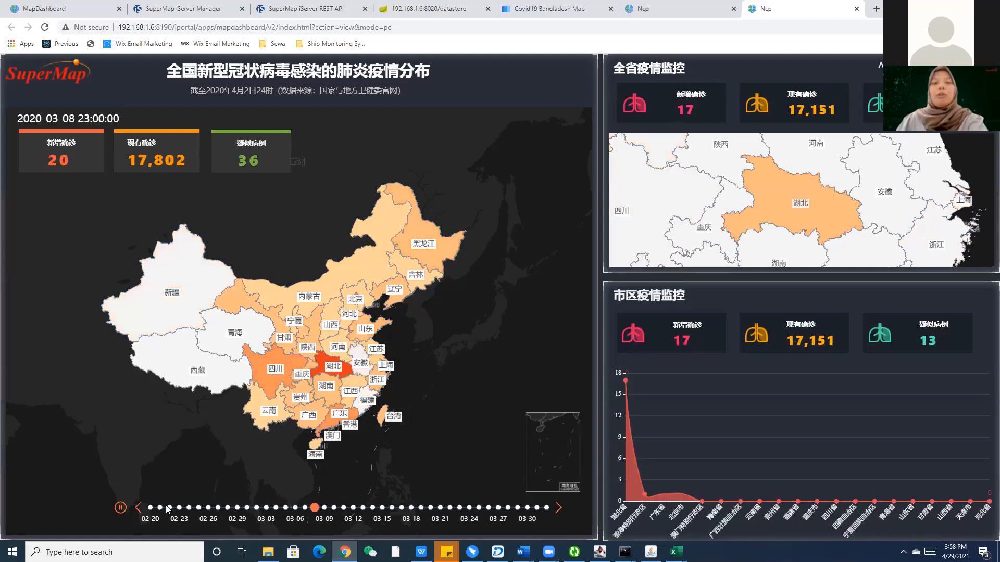
pyautogui.click(120, 508)
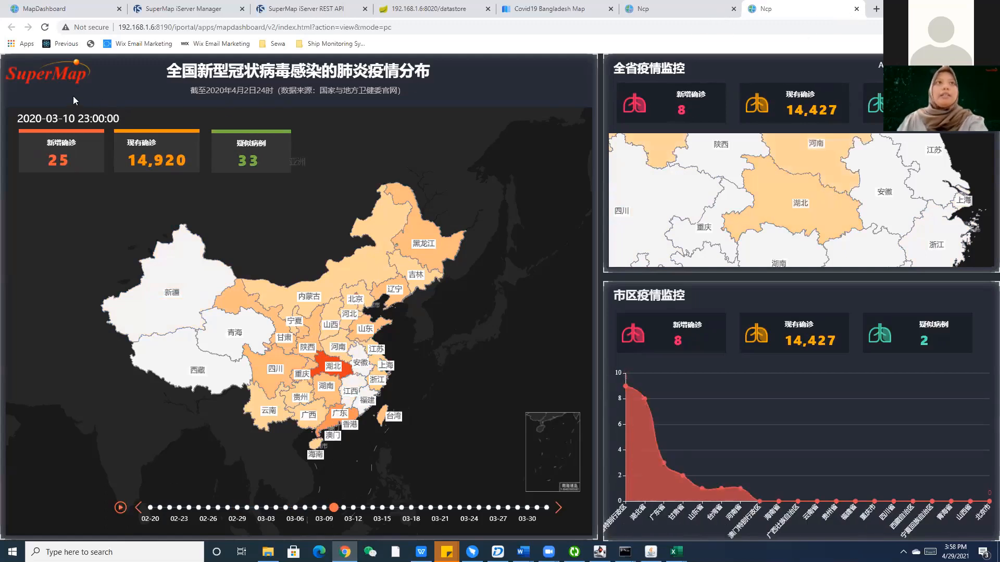
pyautogui.hotkey('ctrl', 'w')
pyautogui.click(12, 112)
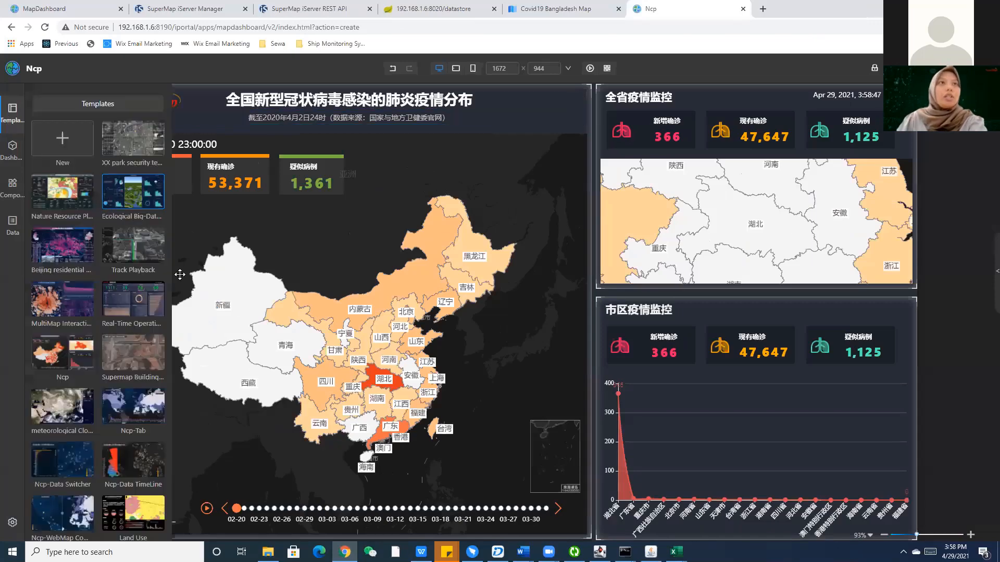
# Replace the dashboard with the Ecological Big-Data Platform template, then pick Beijing residential housing.
pyautogui.click(16, 123)
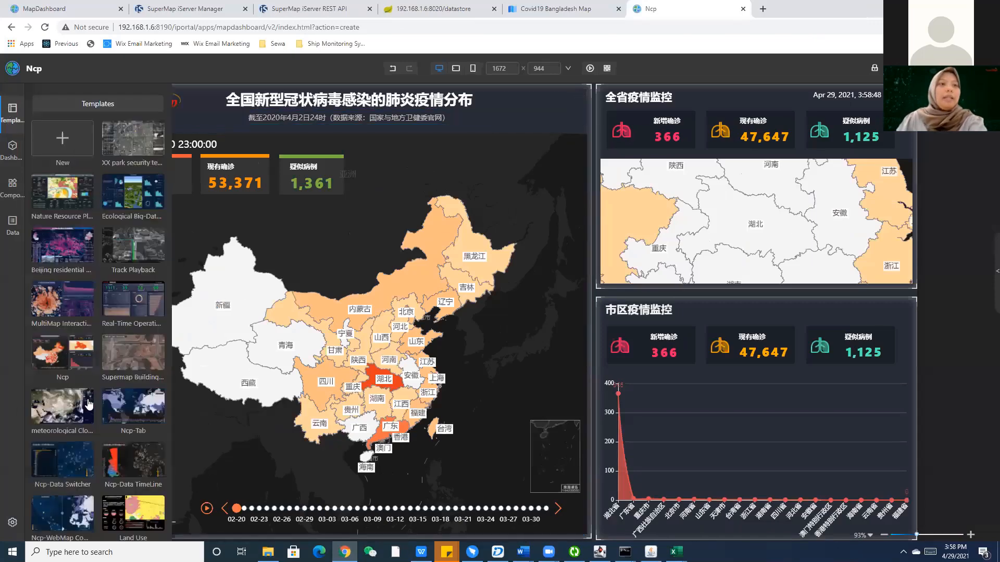
pyautogui.scroll(-2, 88, 405)
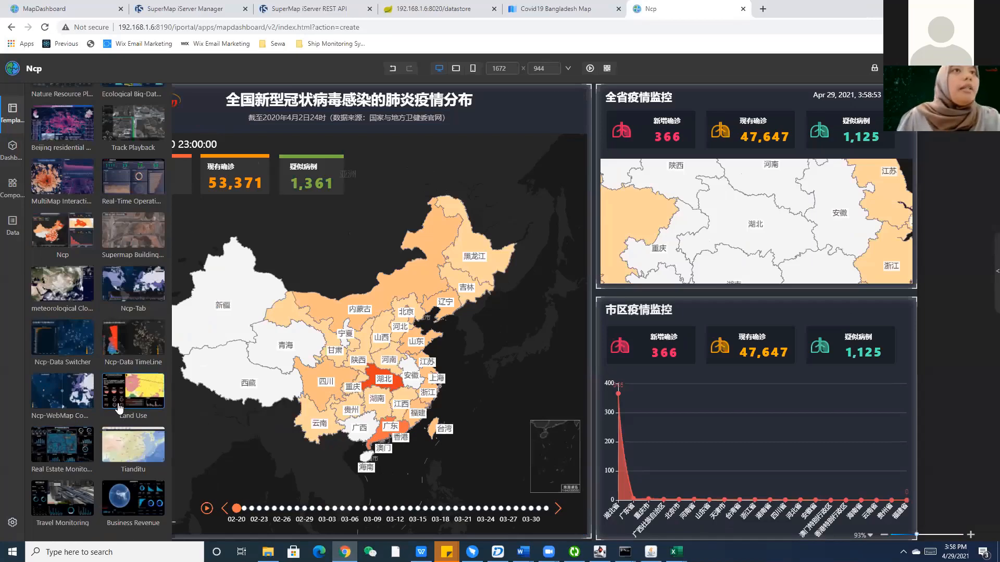
pyautogui.scroll(2, 115, 402)
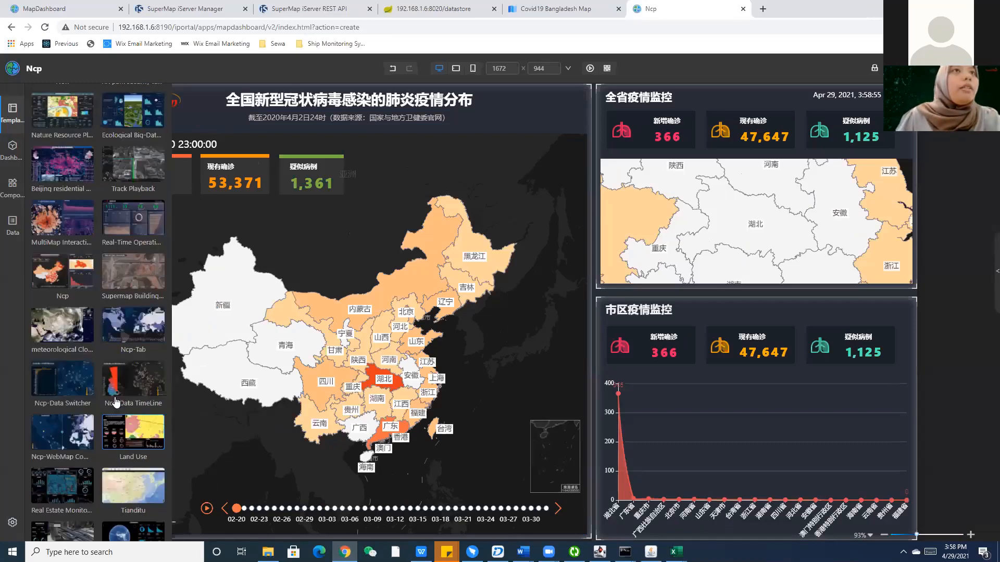
pyautogui.click(115, 402)
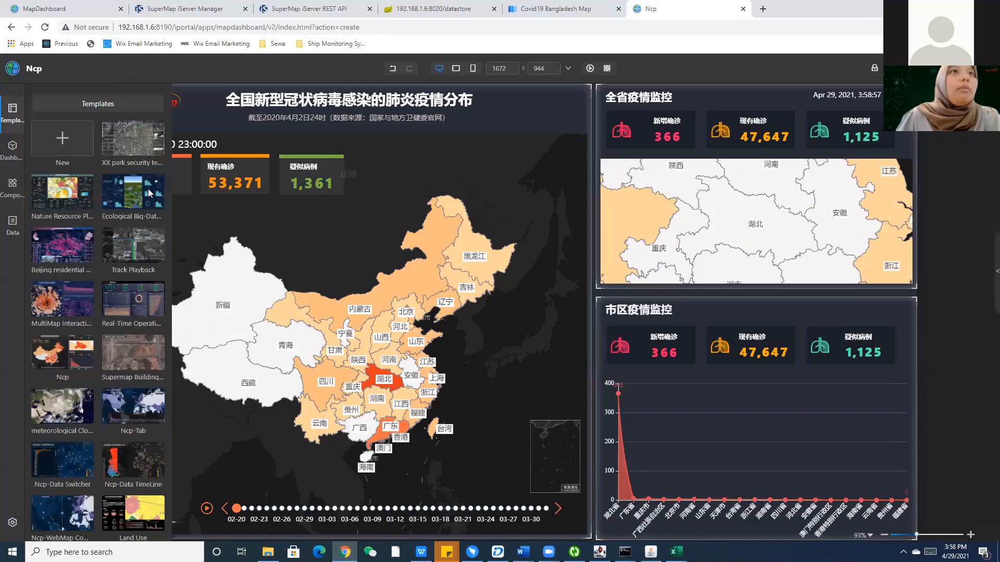
pyautogui.click(584, 180)
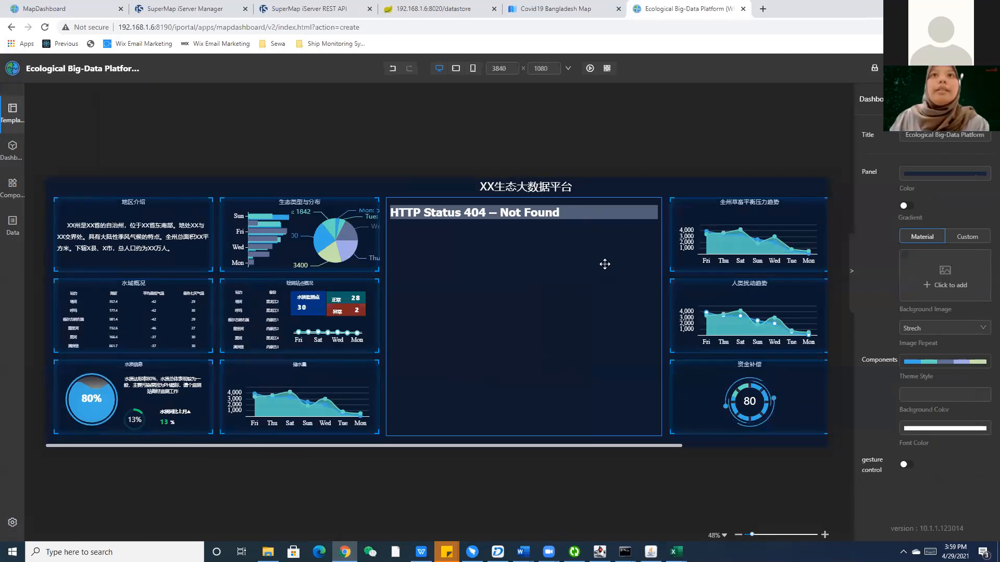
pyautogui.click(12, 112)
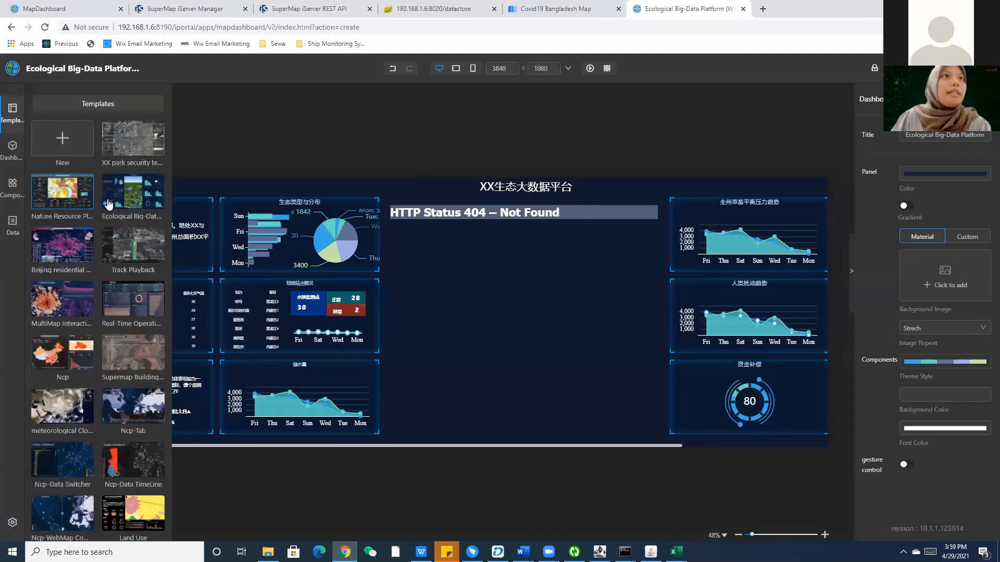
pyautogui.click(87, 247)
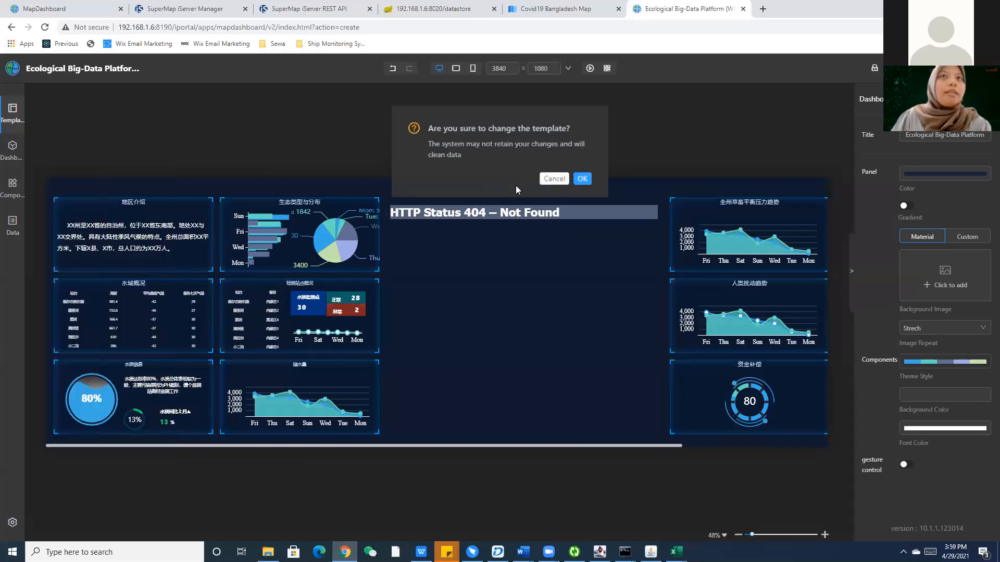
# Confirm the Beijing residential housing template, view its price dashboard, then choose New in Templates.
pyautogui.click(580, 178)
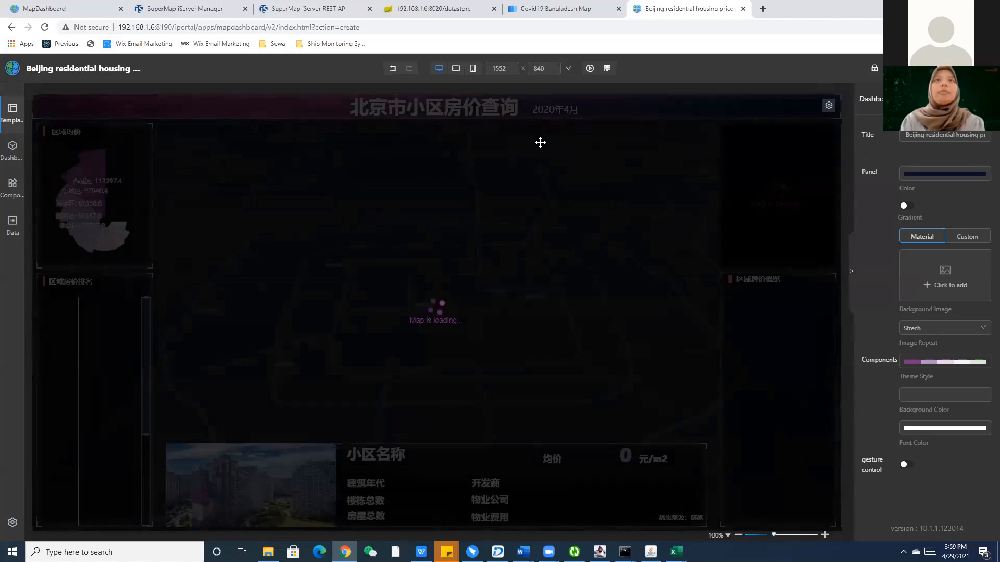
pyautogui.click(84, 9)
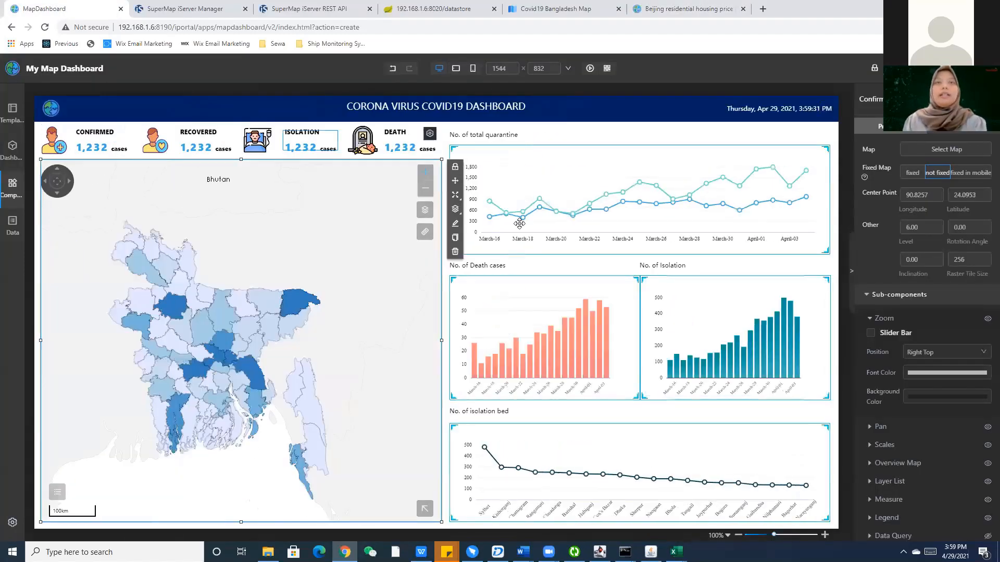
pyautogui.click(685, 6)
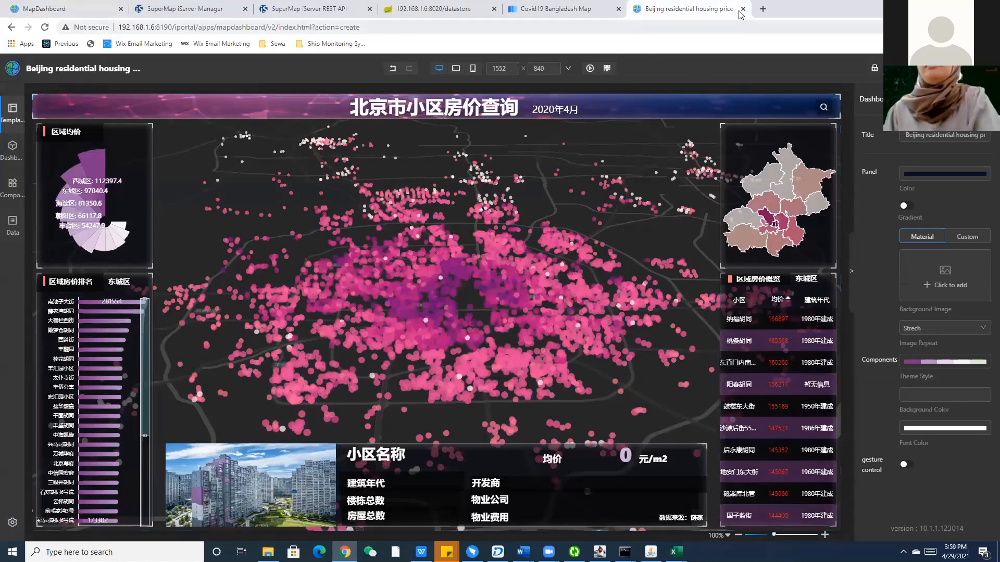
pyautogui.click(12, 110)
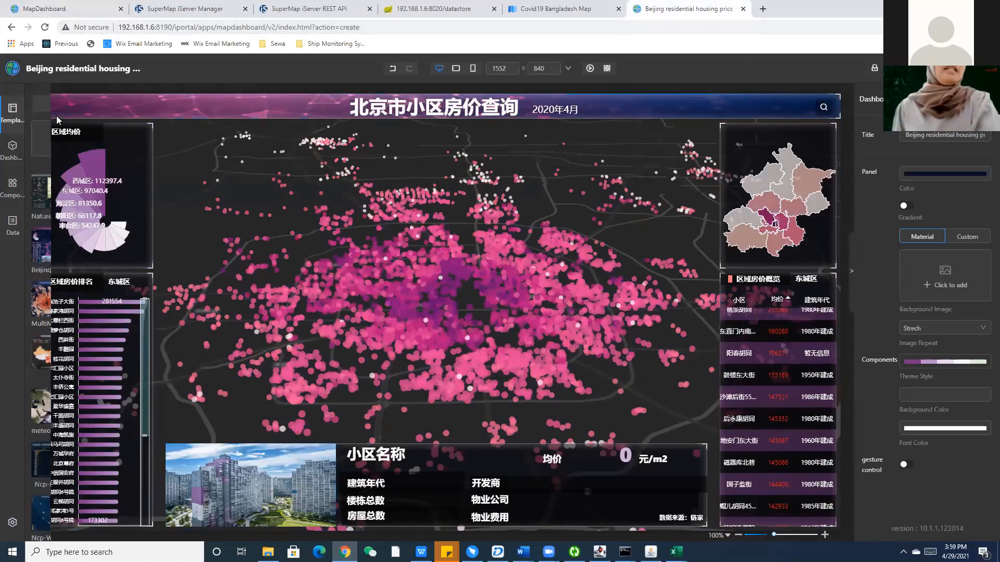
pyautogui.click(41, 148)
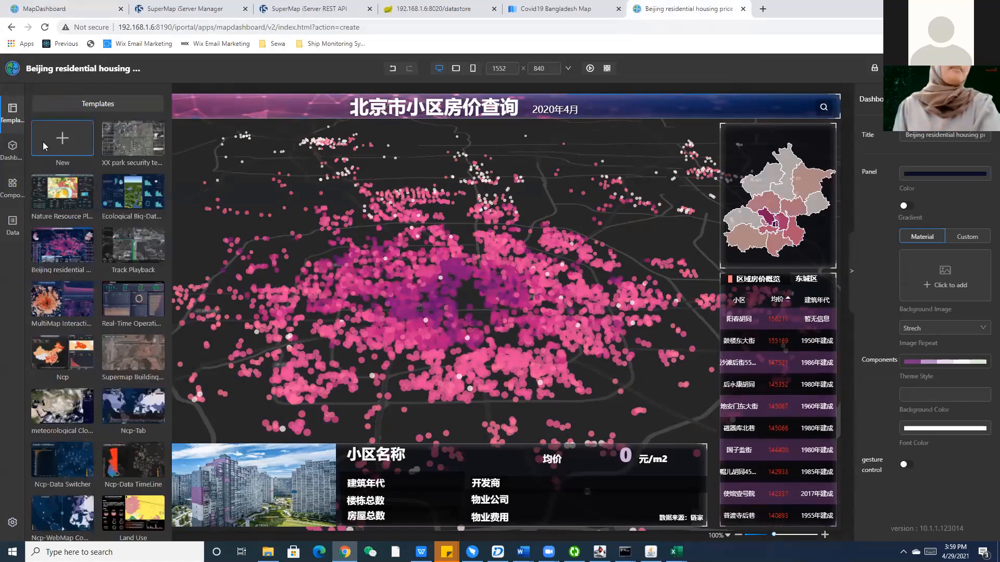
# Create the blank My Map Dashboard and try its panel colour picker and properties panel toggle.
pyautogui.click(547, 185)
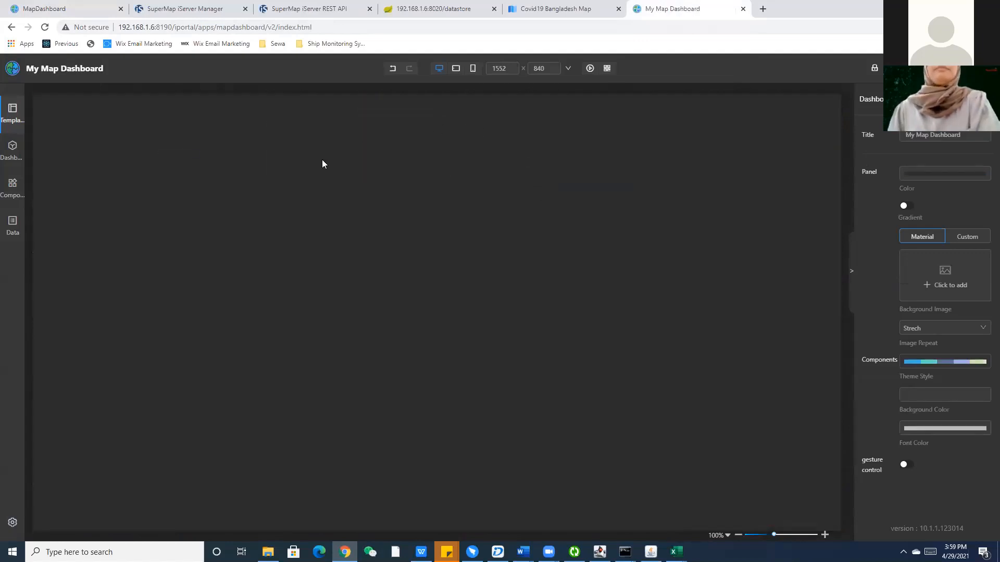
pyautogui.click(54, 9)
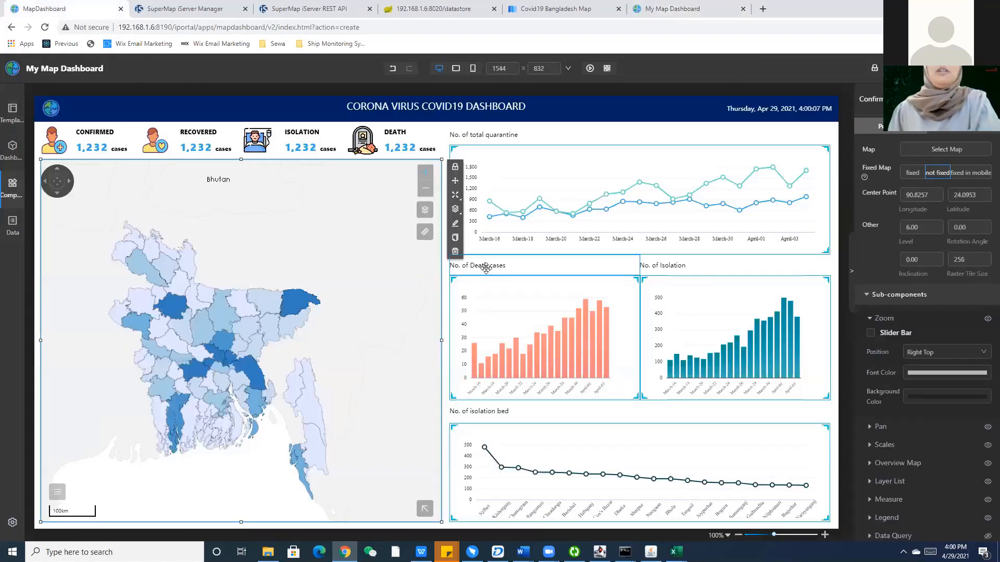
pyautogui.click(714, 5)
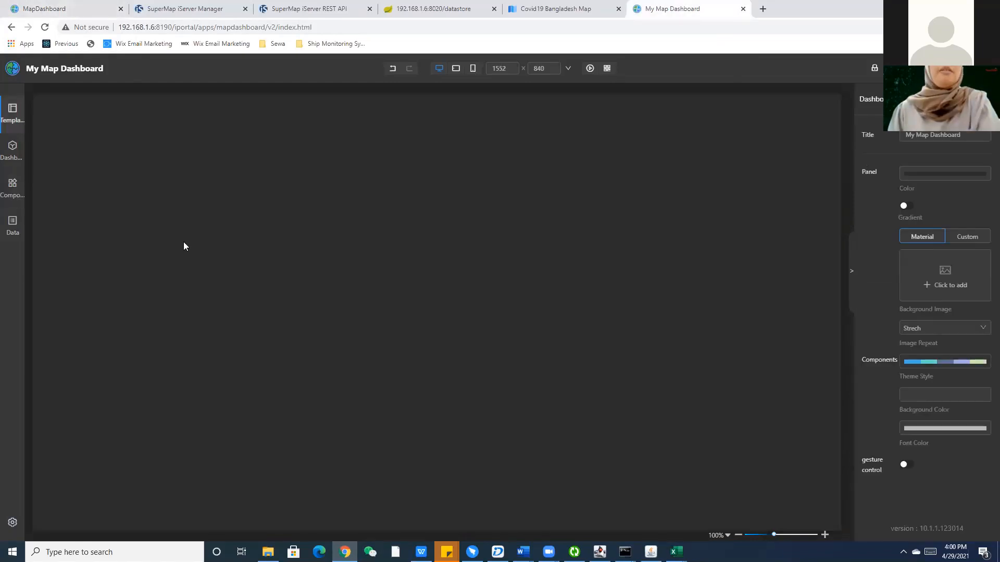
pyautogui.click(941, 175)
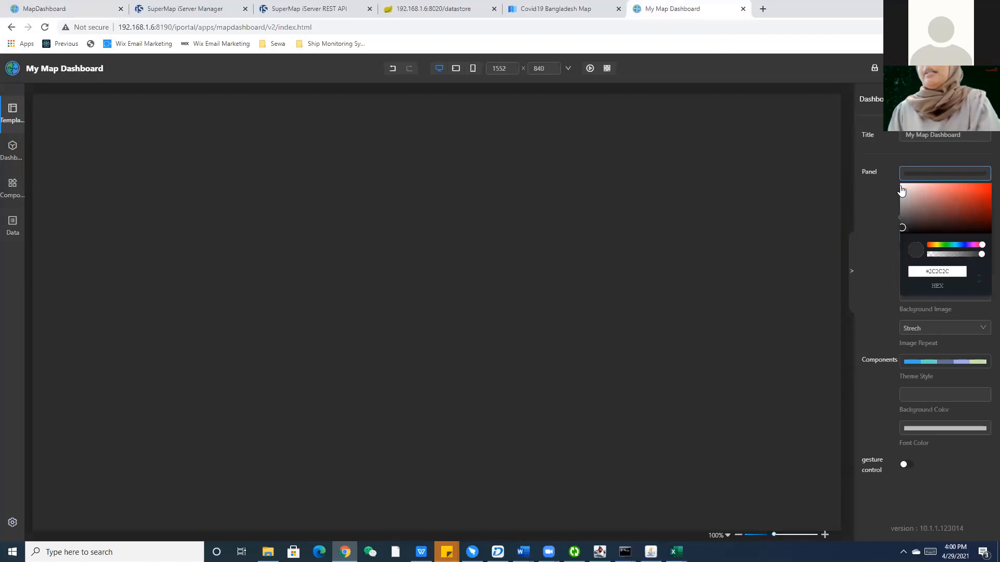
pyautogui.click(500, 231)
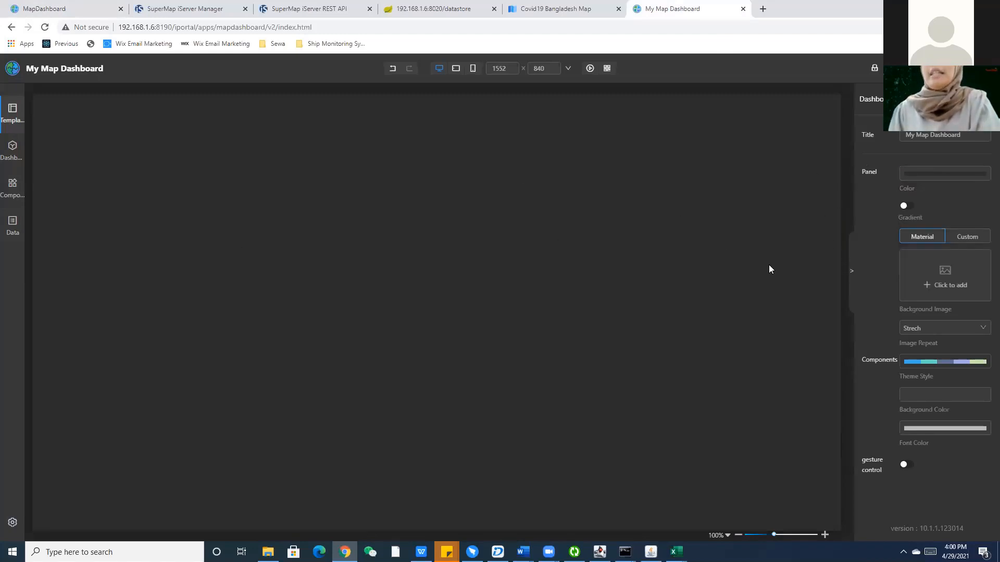
pyautogui.click(853, 271)
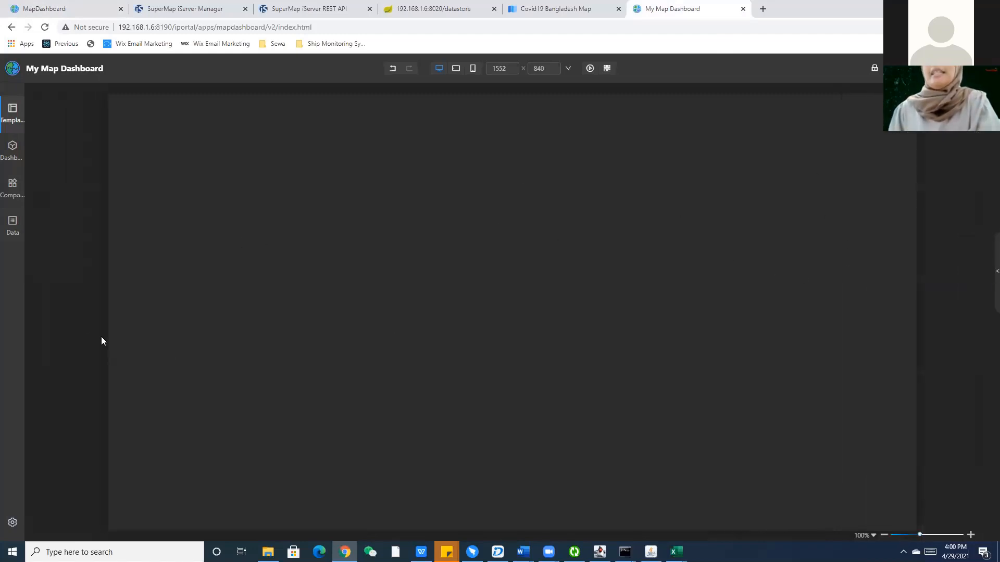
pyautogui.click(988, 268)
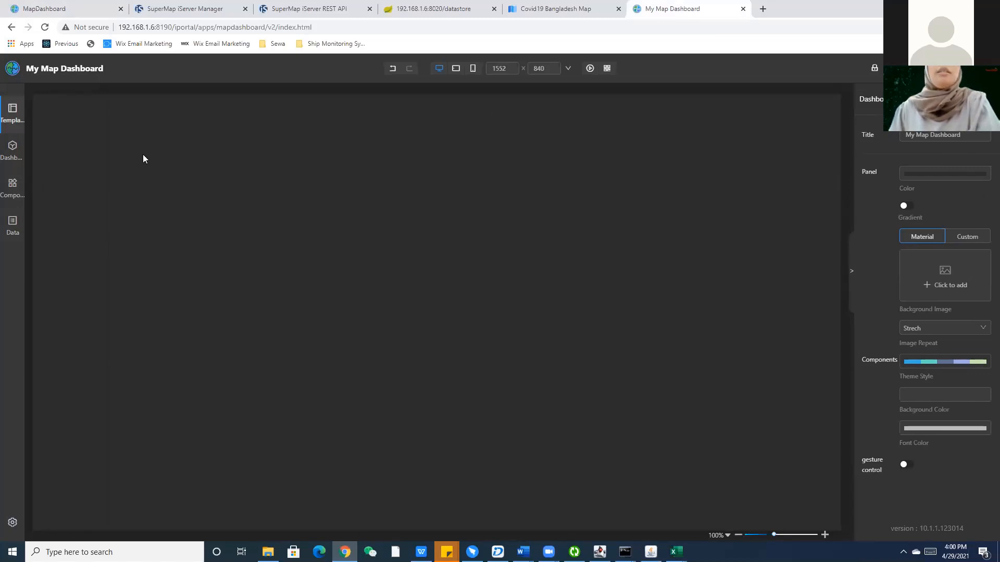
pyautogui.click(12, 112)
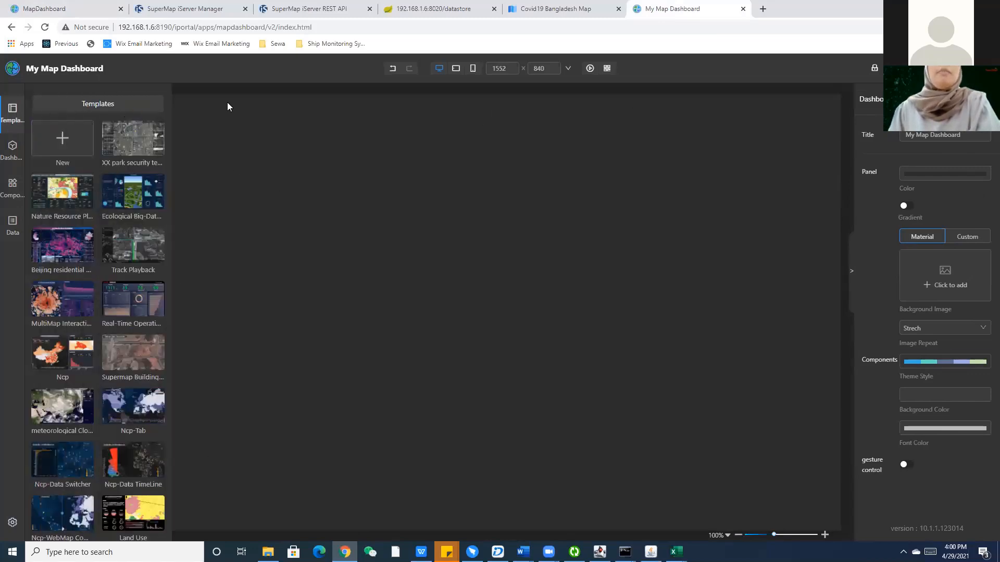
# Set the dashboard panel colour to white (#FFFFFF), then compare it with the COVID19 dashboard.
pyautogui.click(916, 175)
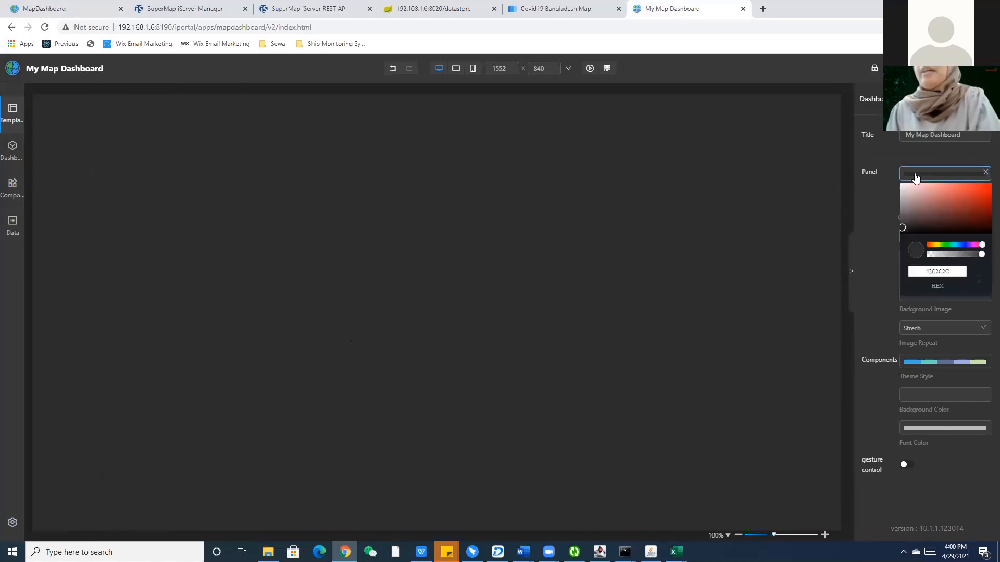
pyautogui.moveTo(903, 230); pyautogui.dragTo(895, 181)
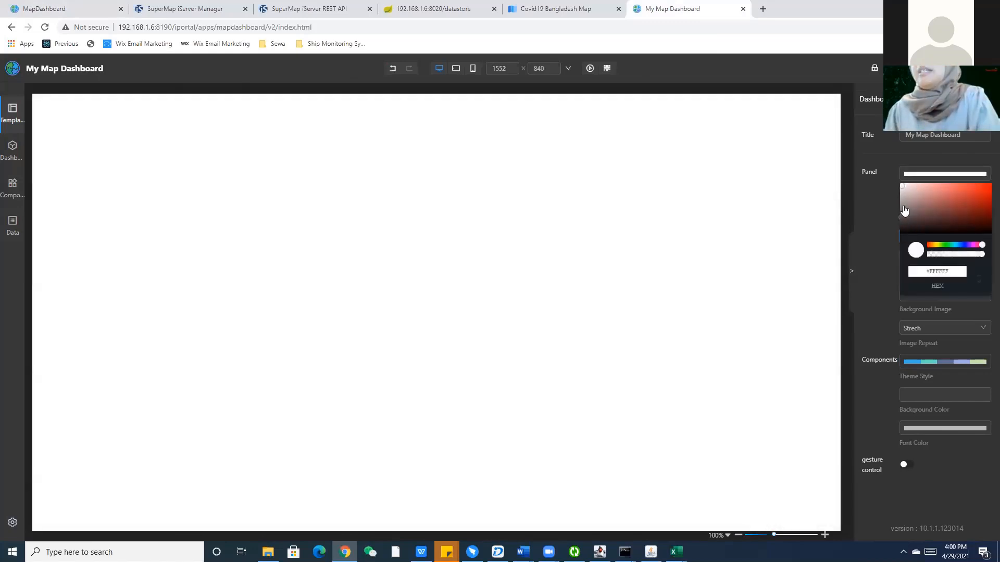
pyautogui.click(890, 266)
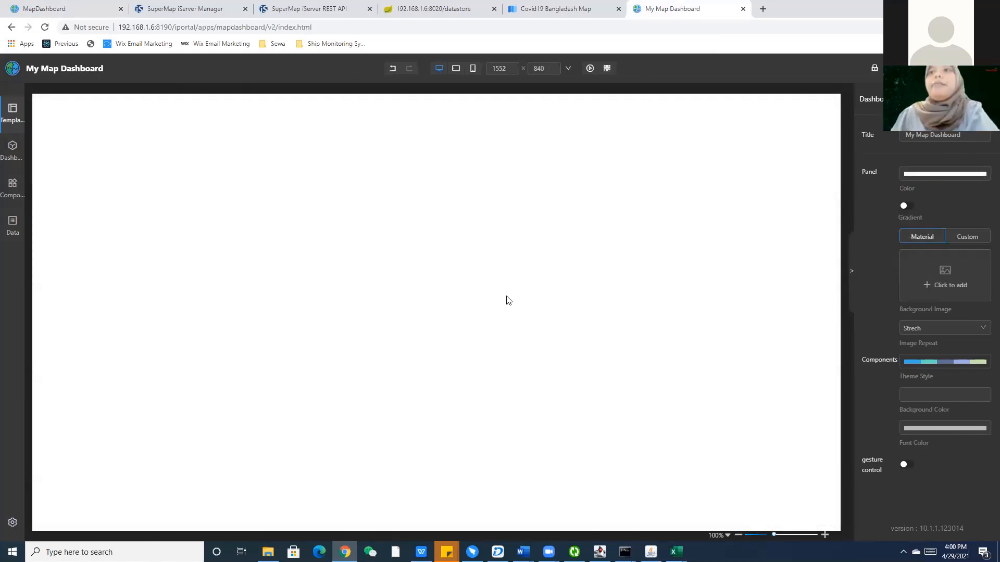
pyautogui.click(20, 4)
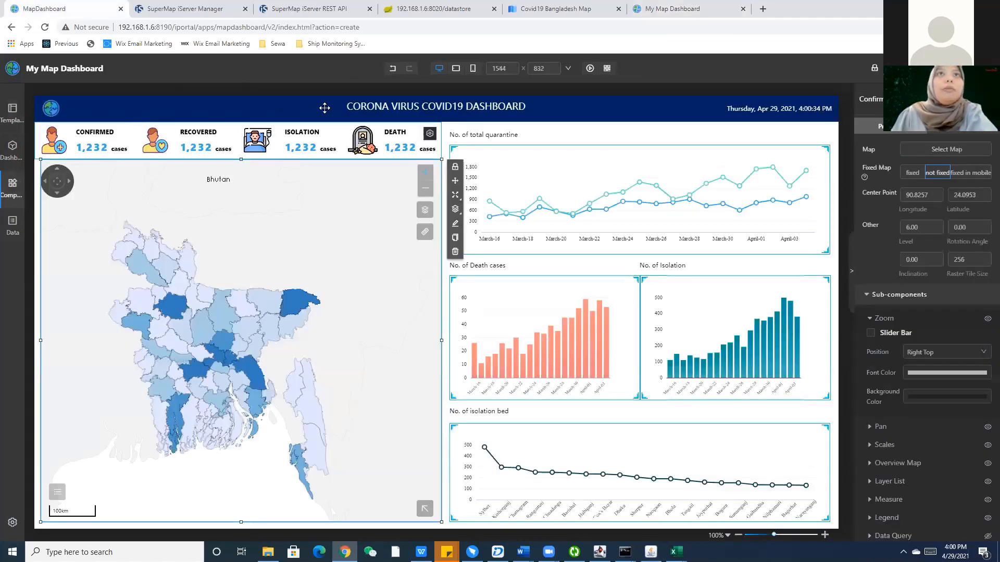
pyautogui.hotkey('ctrl', 'shift', 'Tab')
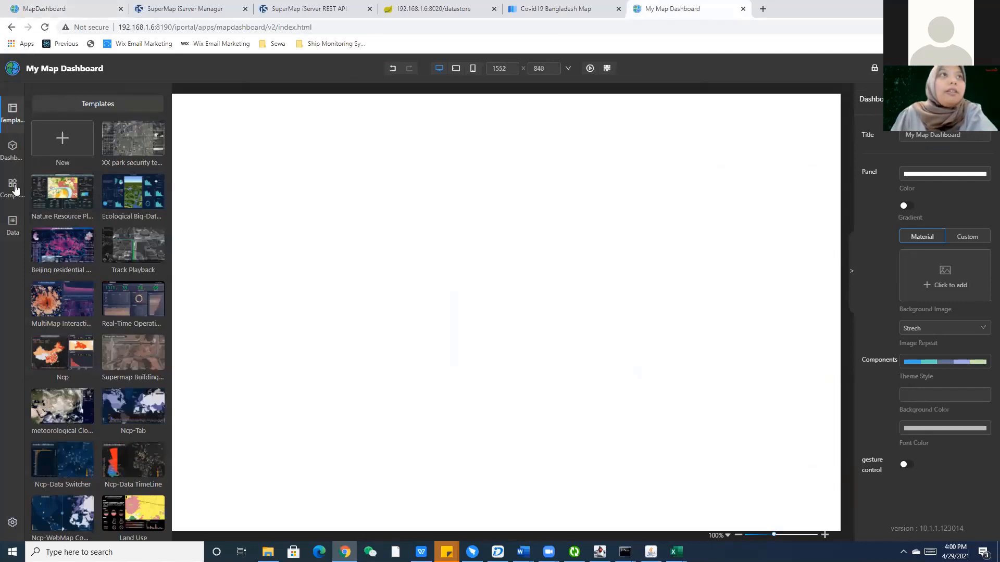
# In the component library, expand Layout, Maps and Map SubComponents to reveal Zoom, Pan, Scale and Legend.
pyautogui.click(13, 187)
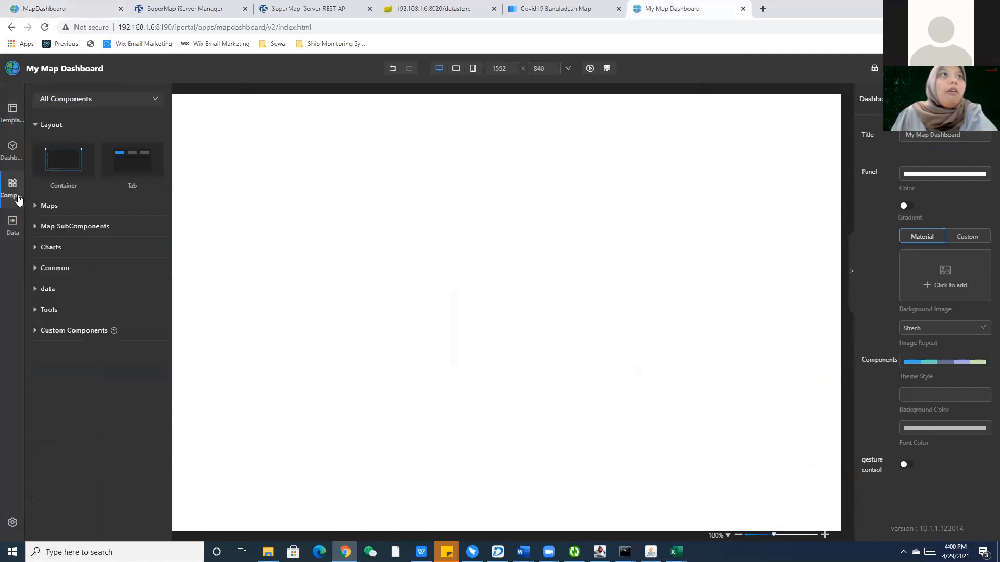
pyautogui.click(45, 126)
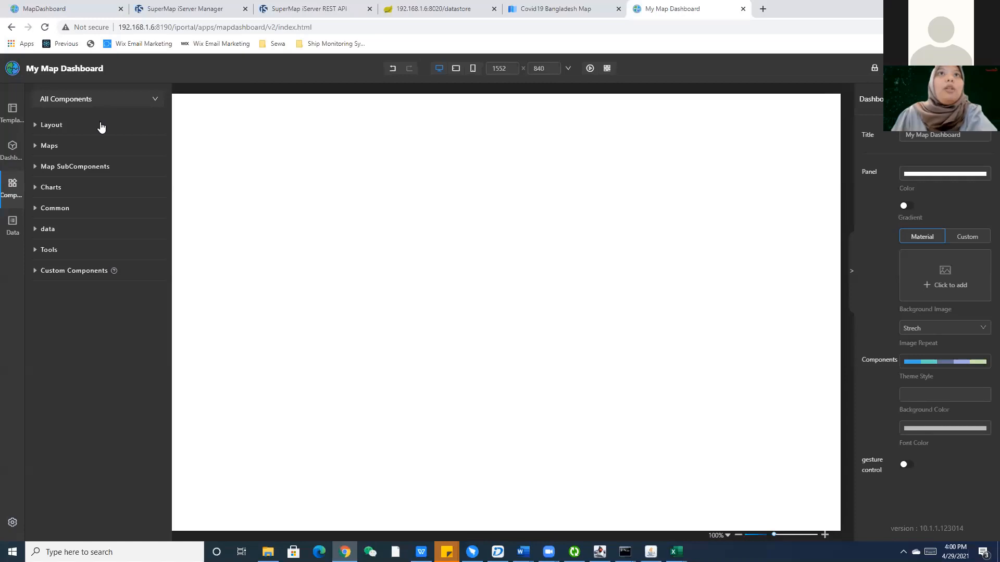
pyautogui.click(101, 127)
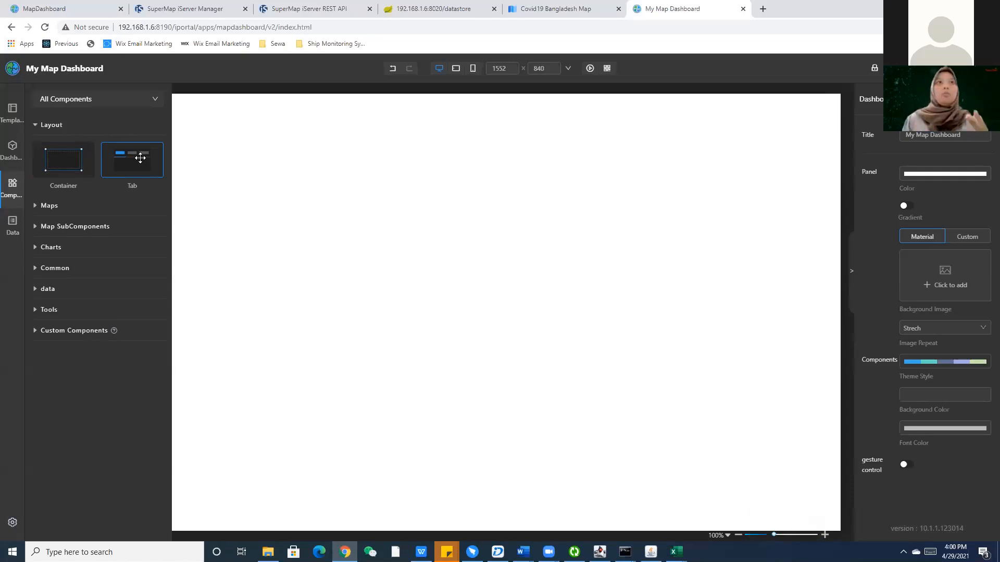
pyautogui.click(67, 206)
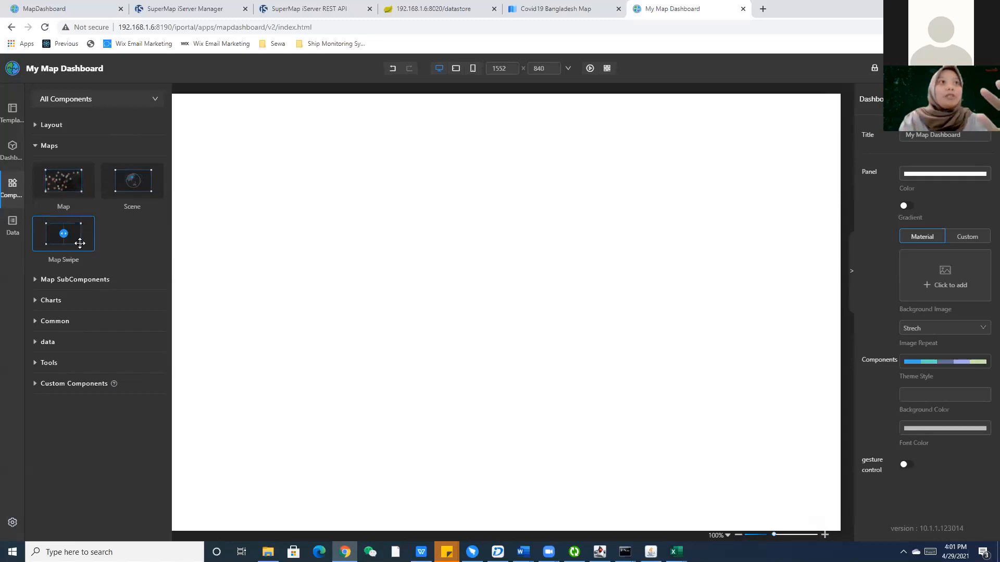
pyautogui.click(78, 279)
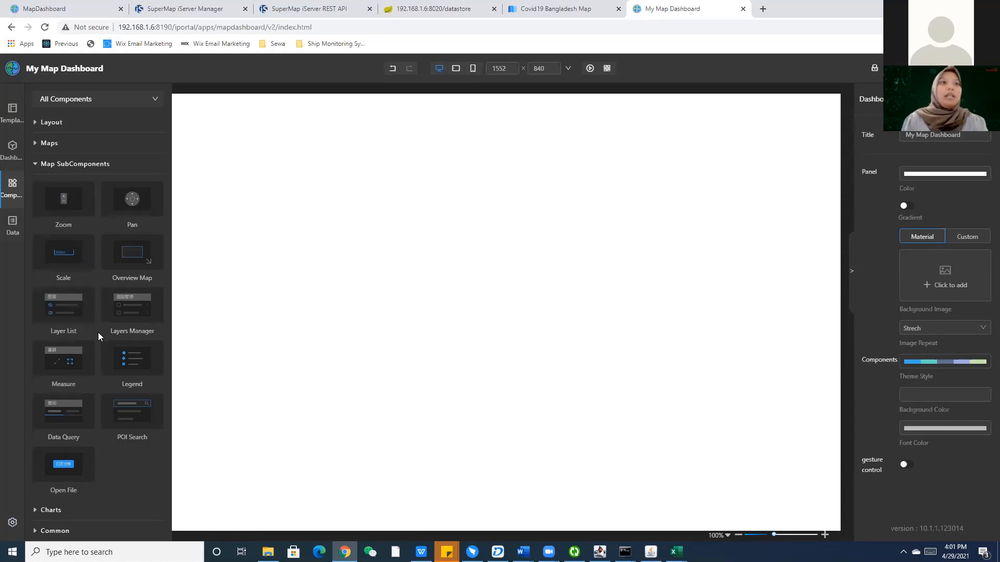
# Expand the Charts group and scroll through the available chart component types.
pyautogui.scroll(-2, 98, 335)
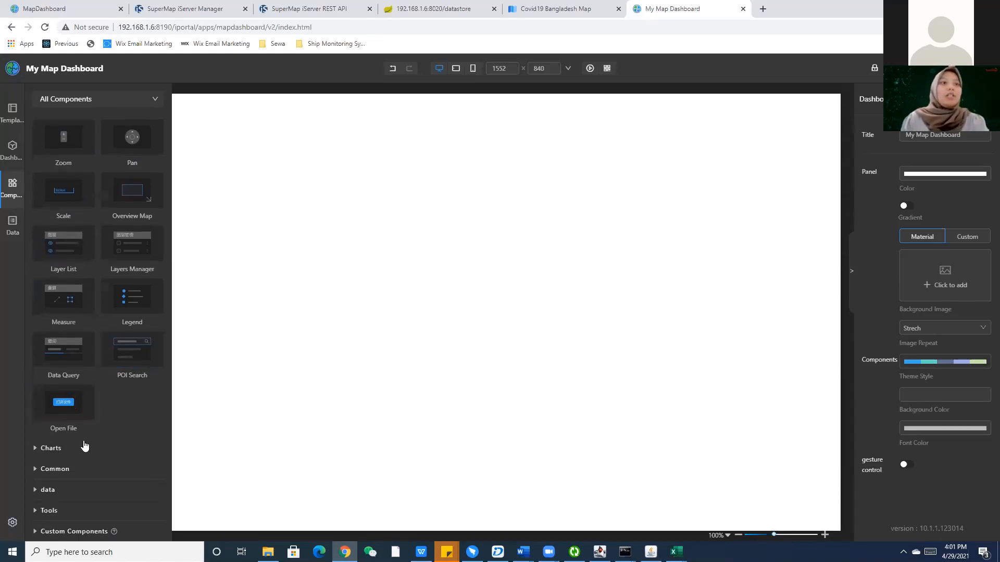
pyautogui.click(69, 451)
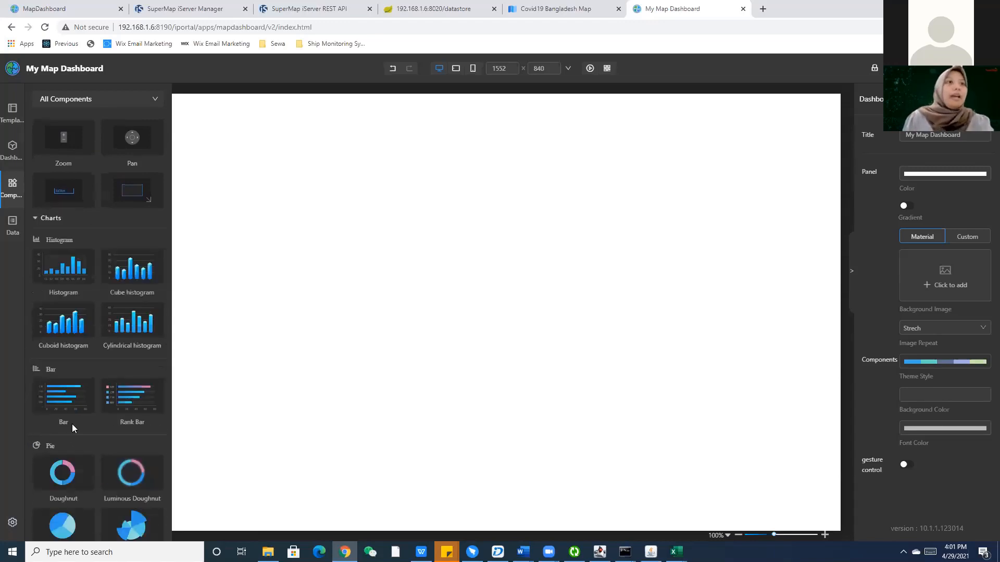
pyautogui.scroll(-8, 72, 423)
pyautogui.scroll(6, 81, 179)
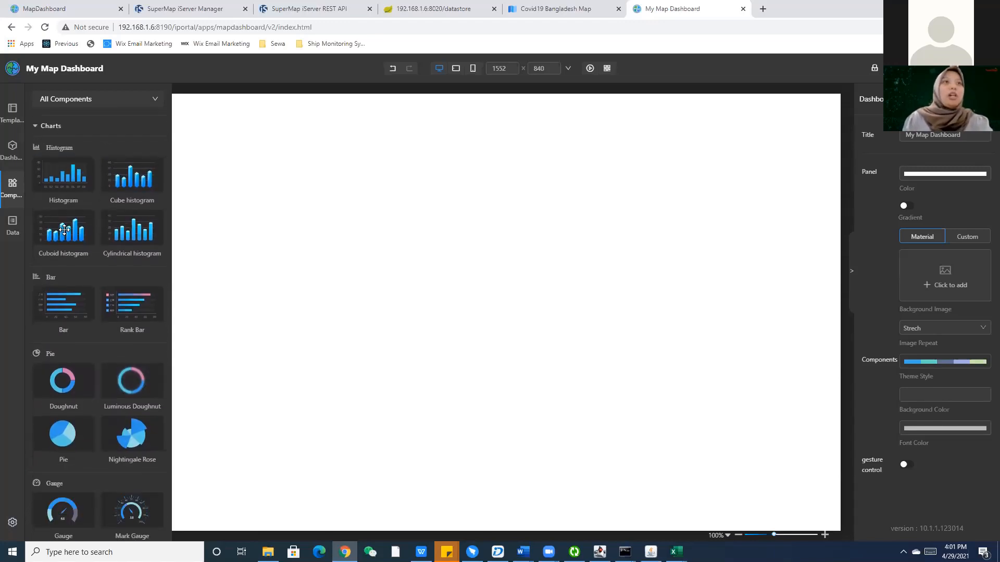
pyautogui.scroll(-2, 56, 258)
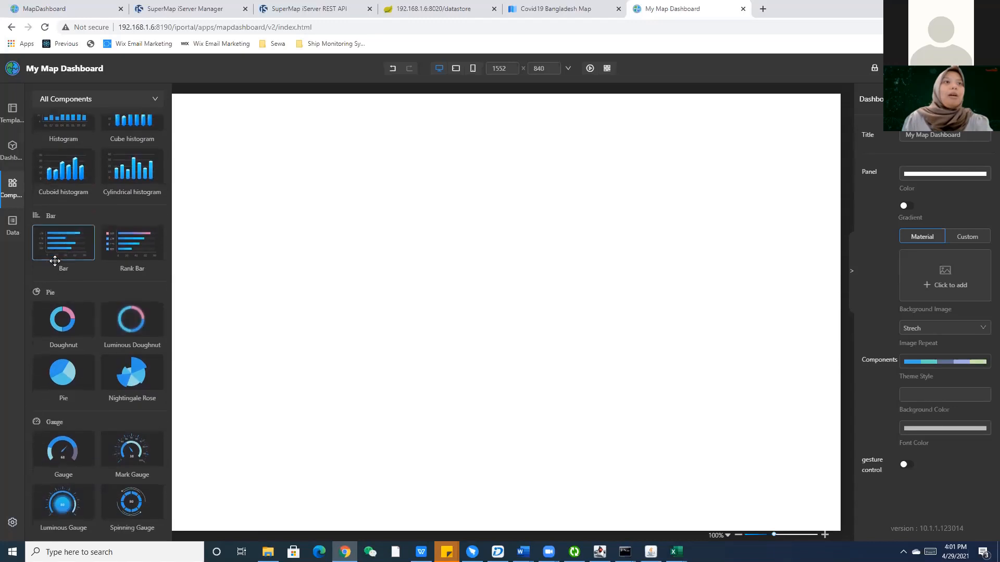
pyautogui.scroll(-5, 57, 255)
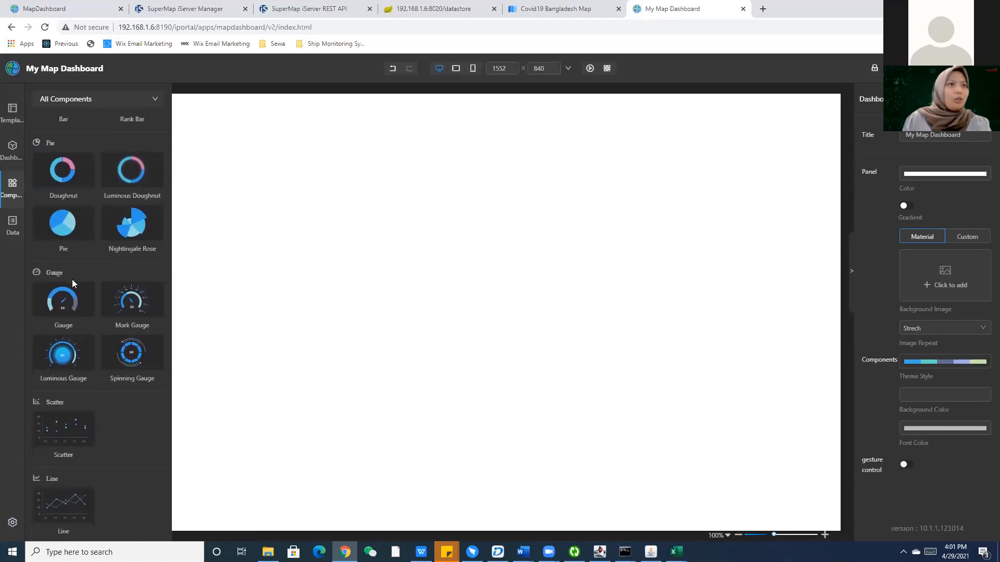
pyautogui.scroll(-7, 72, 279)
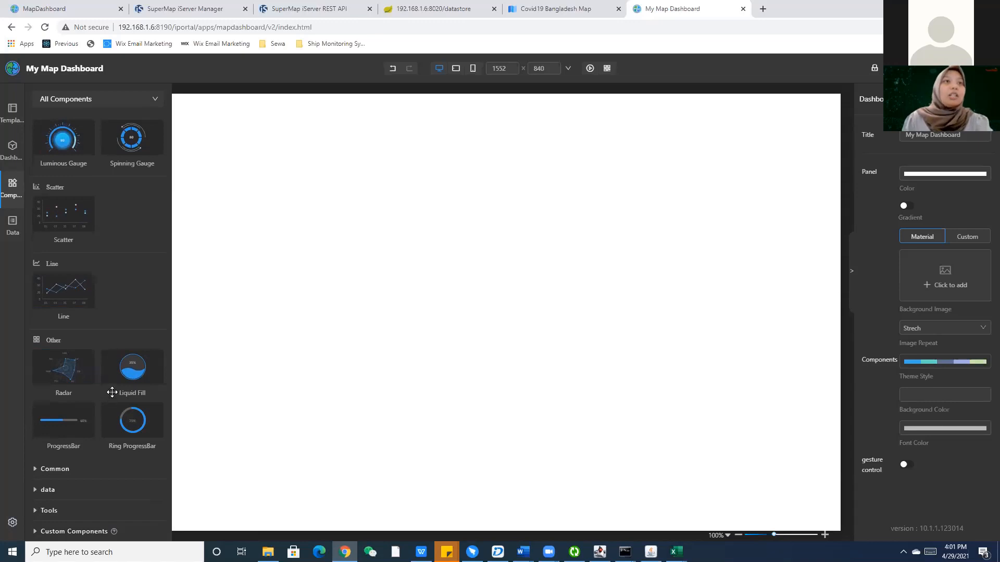
# Expand the Common group to list Date & Time, Text, Text List, Indicator, Icon, Image, Video and Iframe.
pyautogui.scroll(15, 104, 338)
pyautogui.scroll(-12, 98, 315)
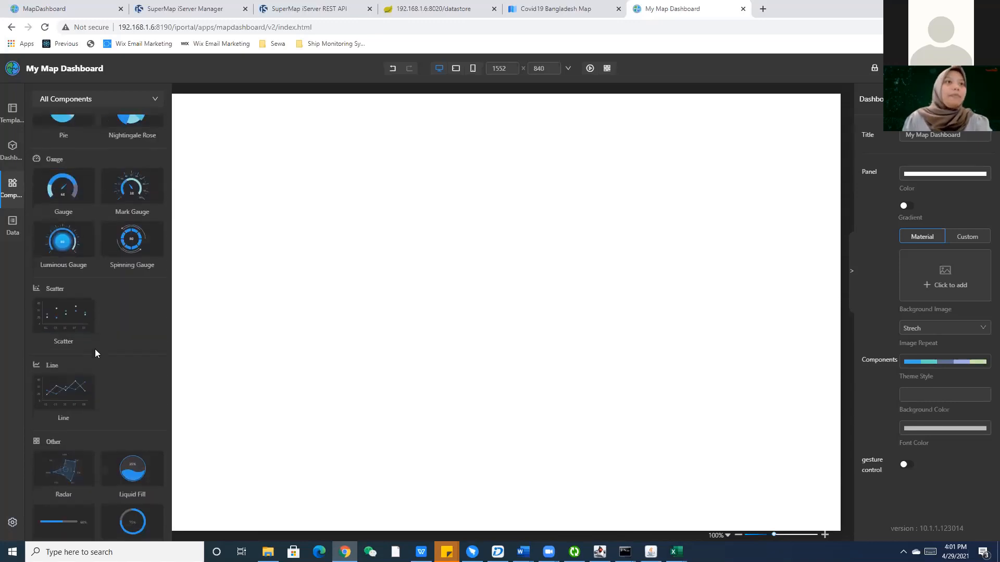
pyautogui.scroll(-5, 95, 349)
pyautogui.click(85, 471)
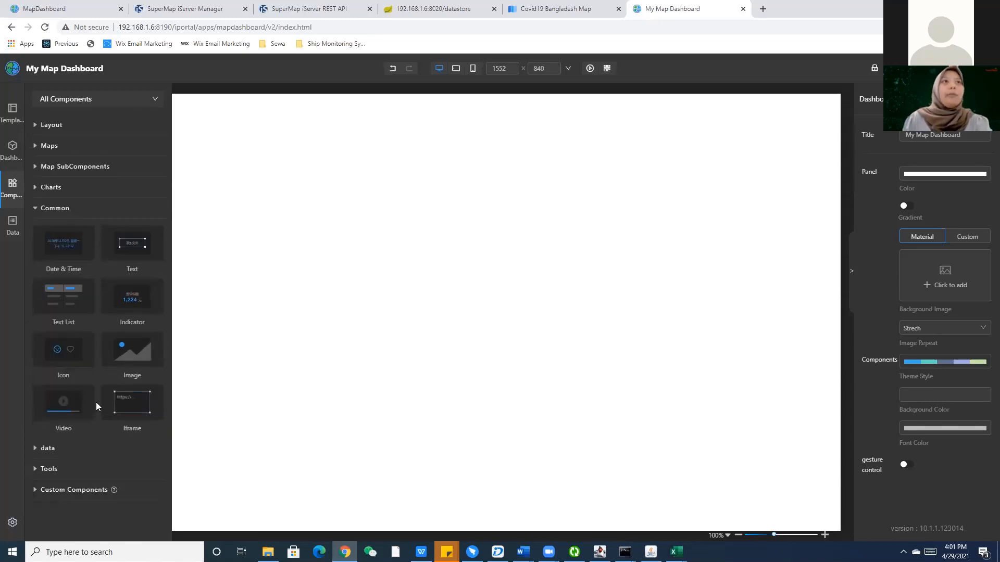
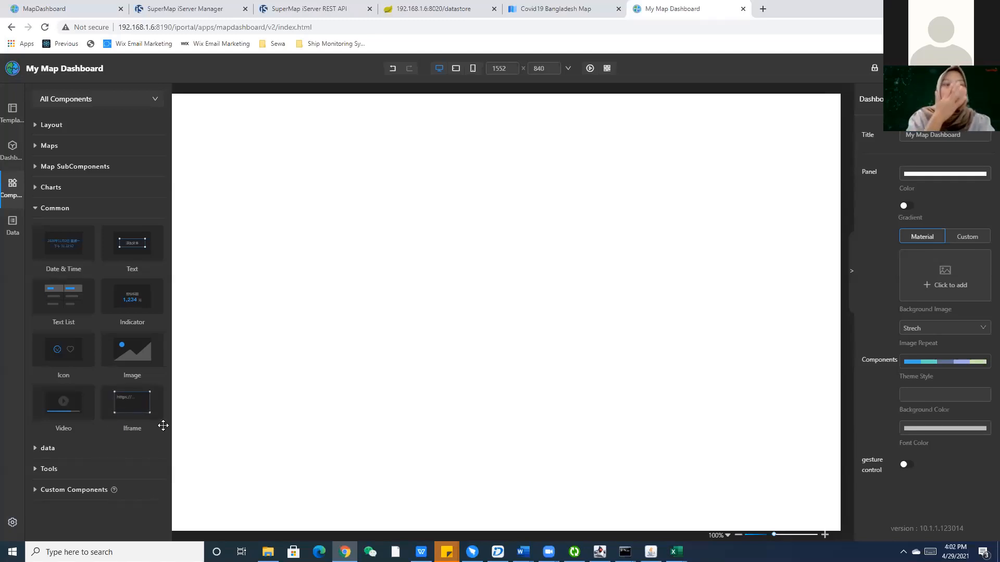
# Expand the data, Tools and Custom Components categories in turn, then collapse Custom Components.
pyautogui.click(127, 448)
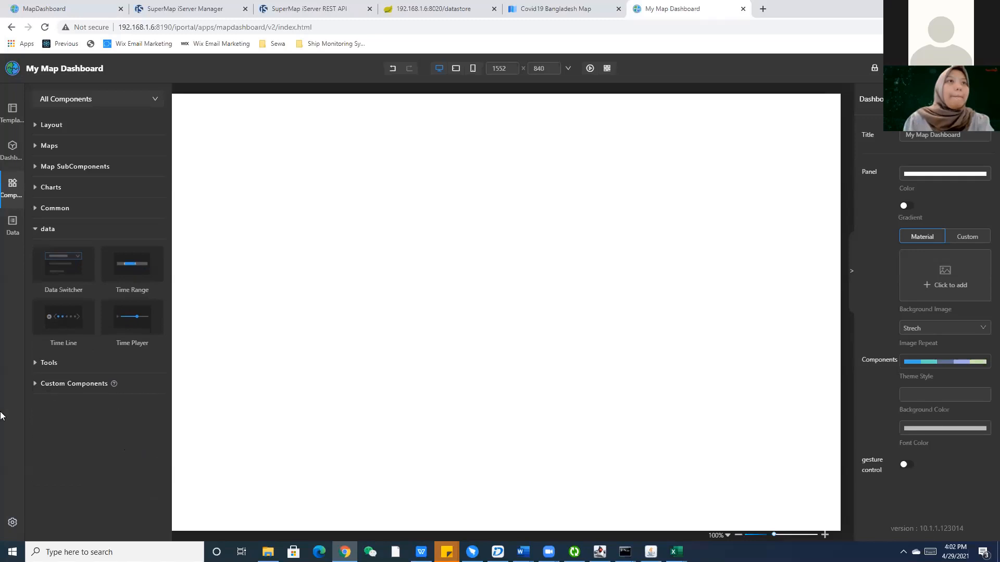
pyautogui.click(56, 364)
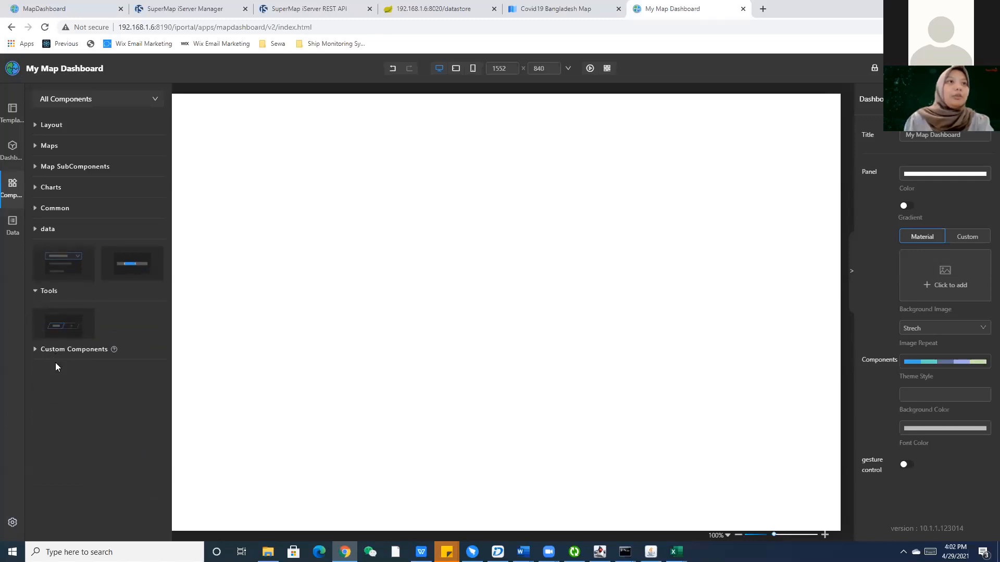
pyautogui.click(63, 332)
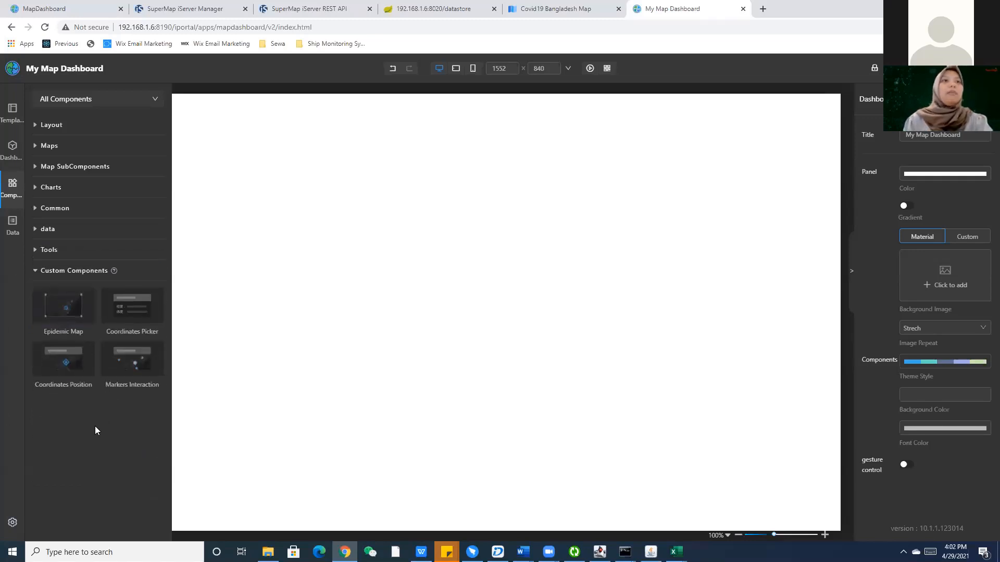
pyautogui.click(43, 268)
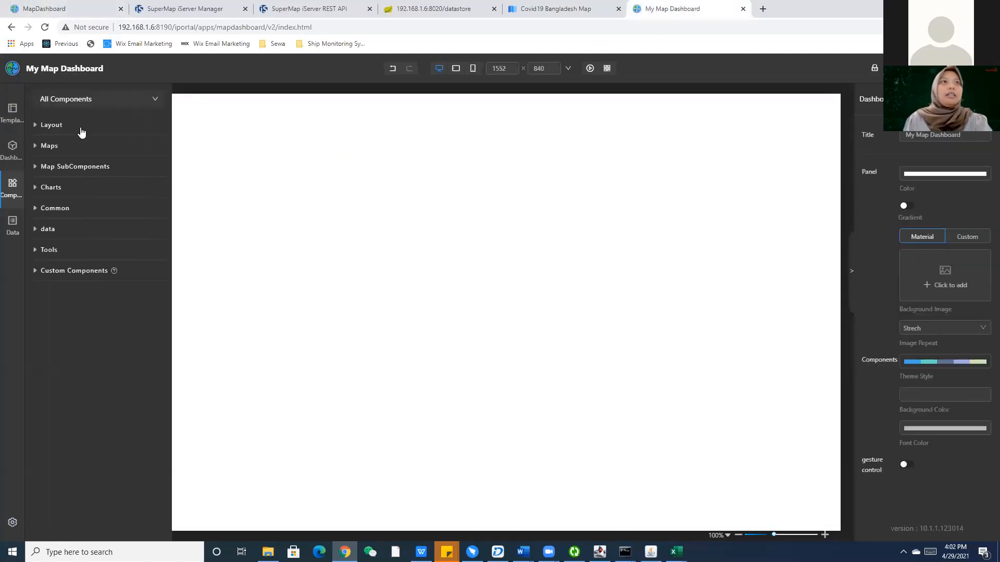
# Place a container across the canvas top as a header bar, 1552 px wide and 50 px tall.
pyautogui.moveTo(66, 165); pyautogui.dragTo(243, 130)
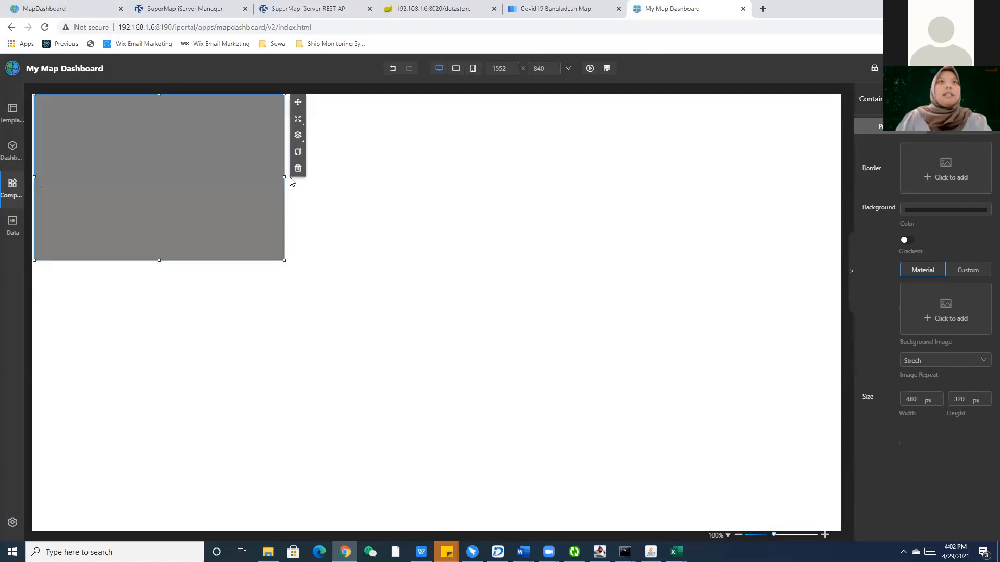
pyautogui.moveTo(285, 177); pyautogui.dragTo(848, 183)
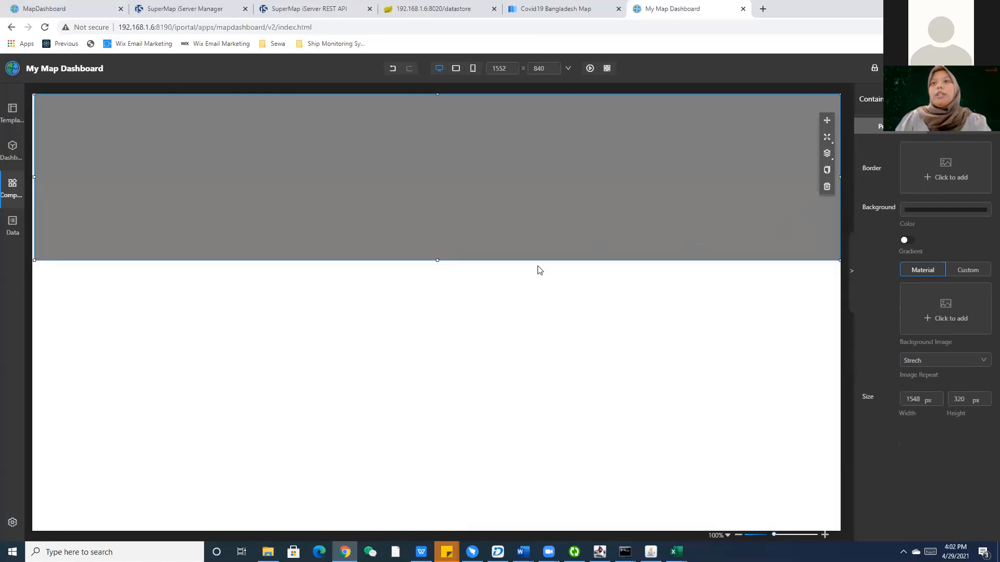
pyautogui.moveTo(34, 177); pyautogui.dragTo(29, 178)
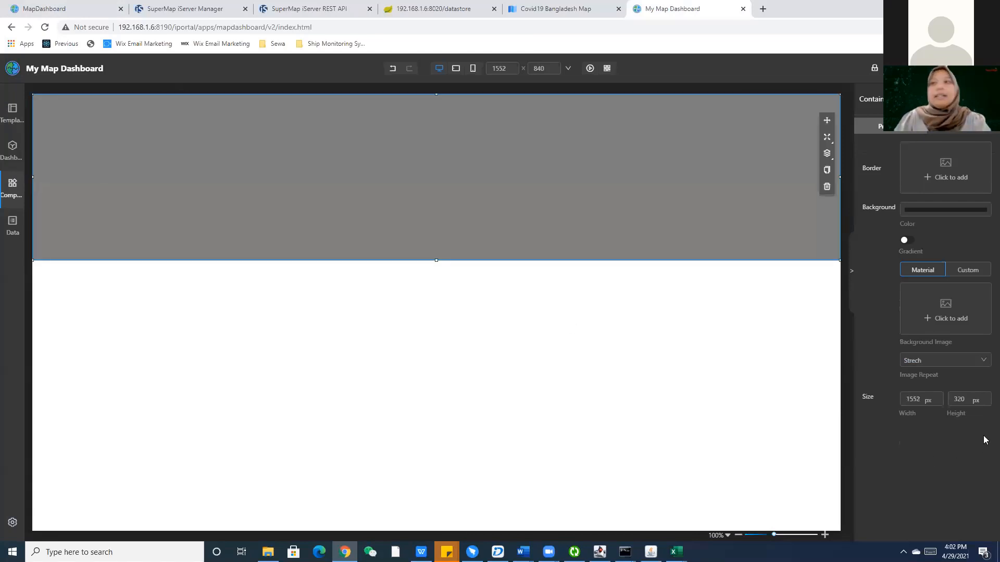
pyautogui.doubleClick(975, 398)
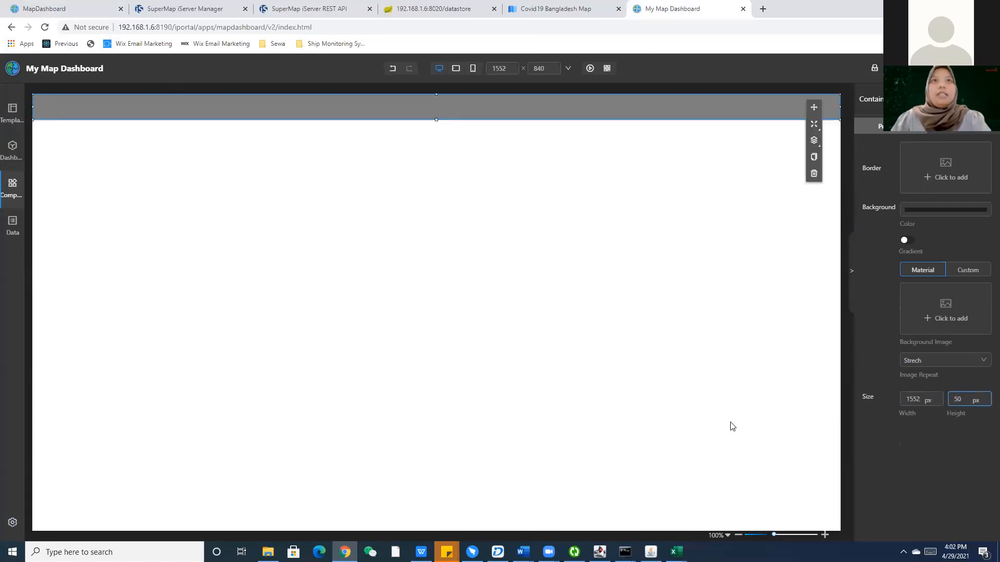
pyautogui.click(696, 417)
pyautogui.click(565, 113)
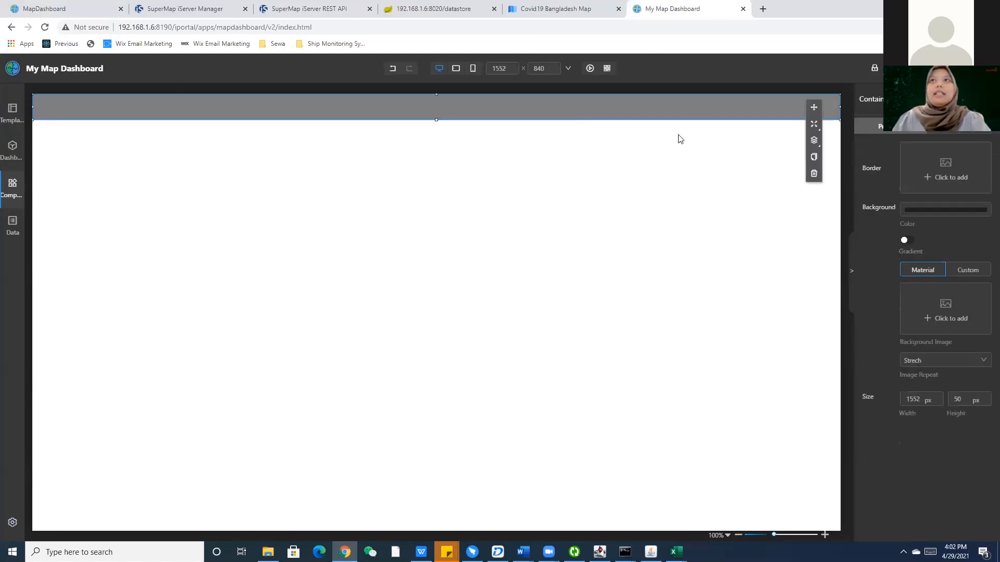
pyautogui.click(928, 212)
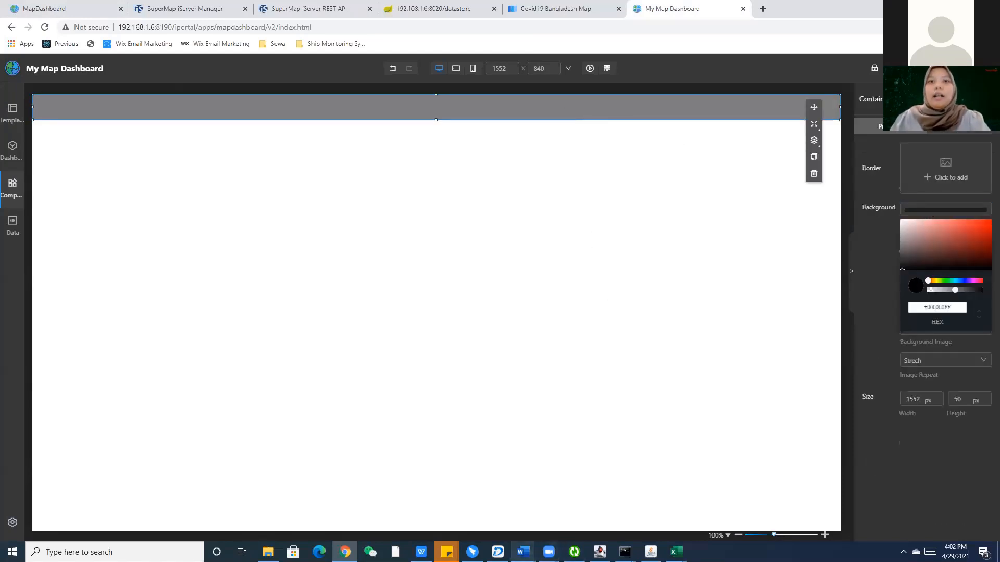
# Copy the hex code 002060 from the Word notes and paste it as the header background colour.
pyautogui.moveTo(523, 552)
pyautogui.click(488, 500)
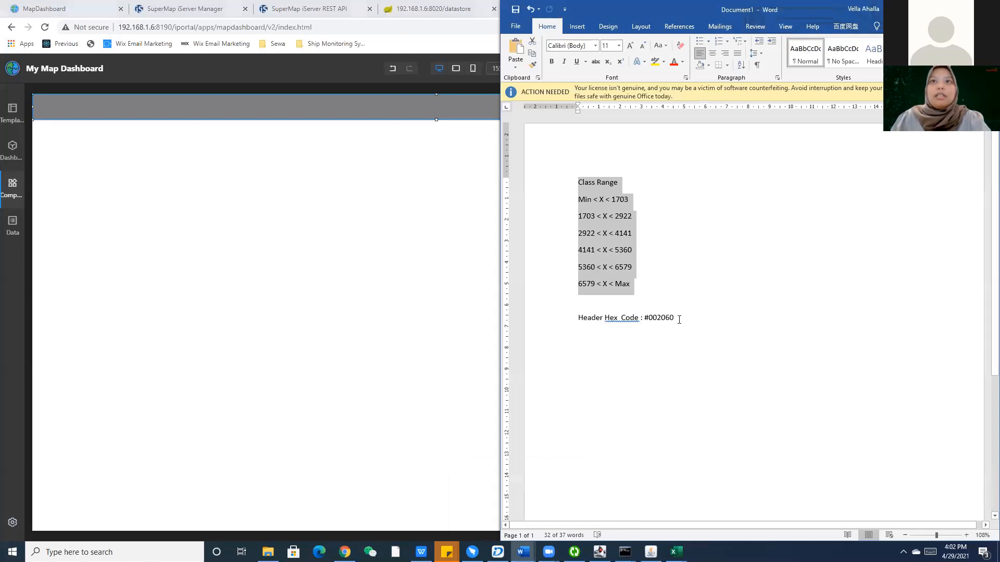
pyautogui.moveTo(679, 319); pyautogui.dragTo(650, 318)
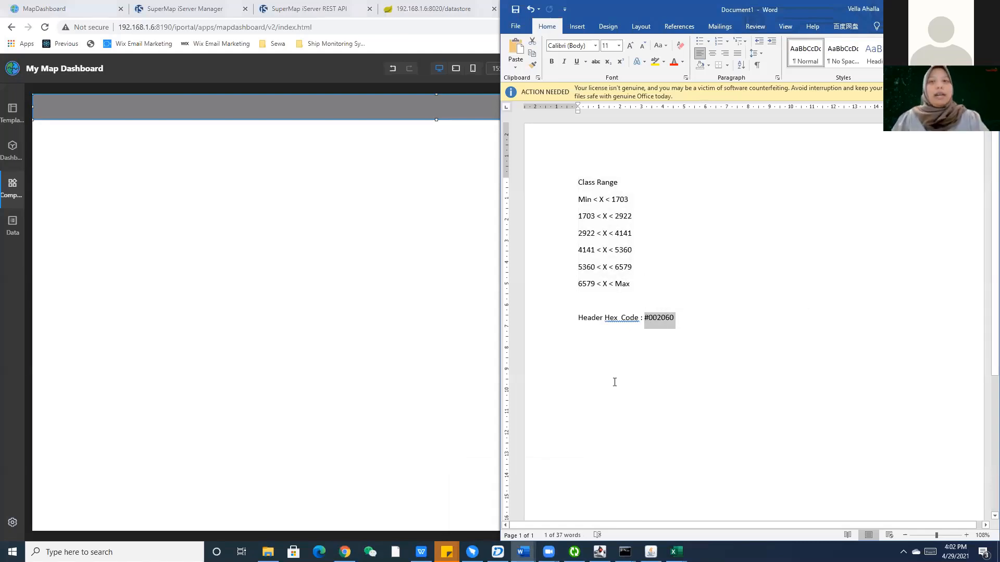
pyautogui.hotkey('ctrl', 'c')
pyautogui.click(345, 552)
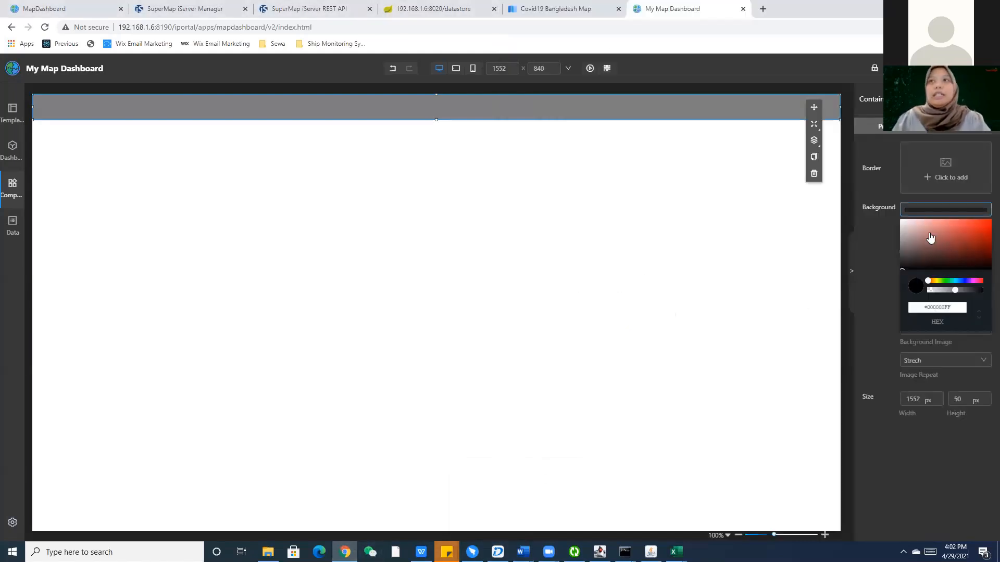
pyautogui.moveTo(952, 307); pyautogui.dragTo(909, 307)
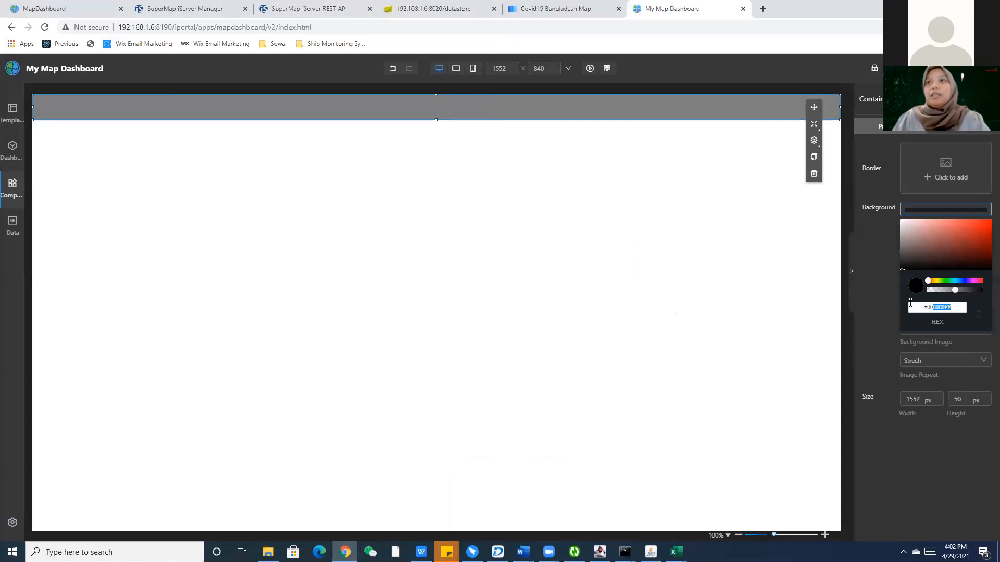
pyautogui.hotkey('ctrl', 'v')
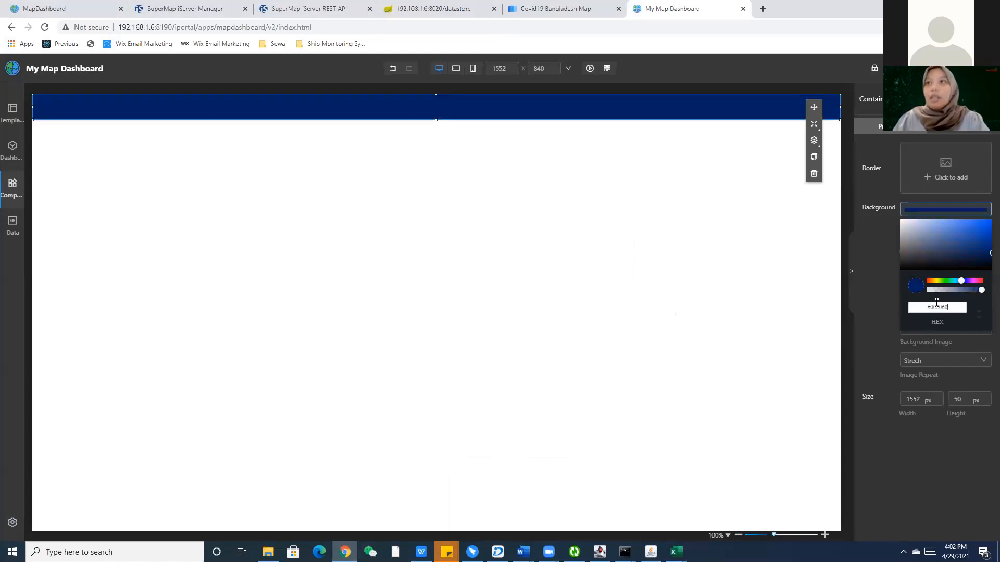
# Keep the header background a solid colour with the gradient turned off.
pyautogui.click(882, 273)
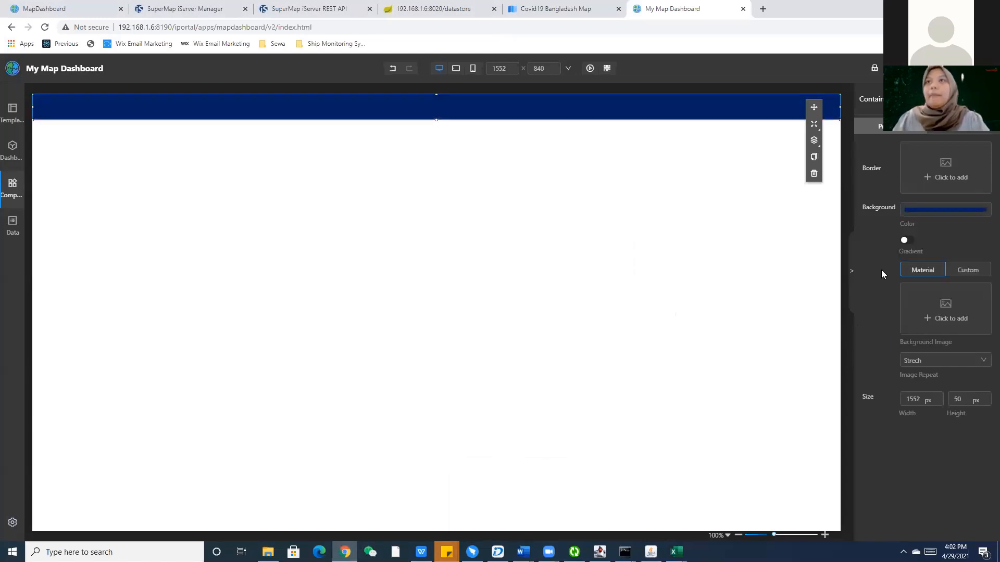
pyautogui.click(907, 241)
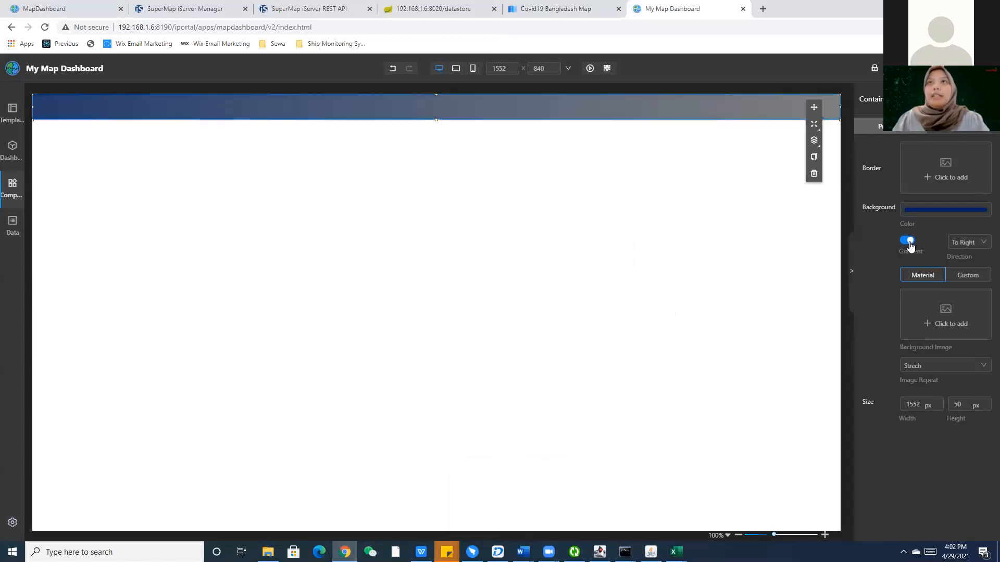
pyautogui.click(909, 243)
pyautogui.click(909, 242)
pyautogui.click(909, 243)
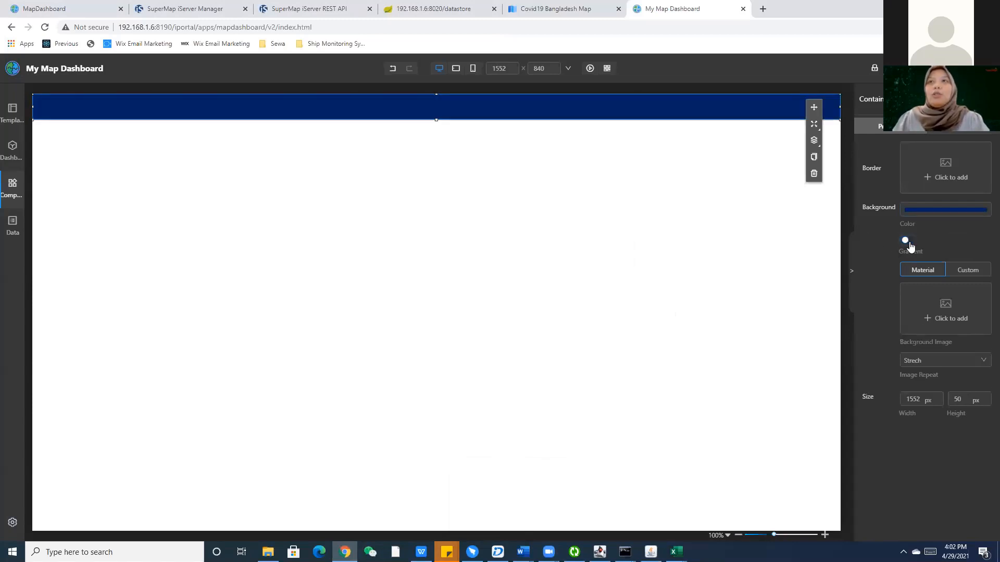
pyautogui.click(909, 243)
pyautogui.click(908, 242)
pyautogui.click(908, 242)
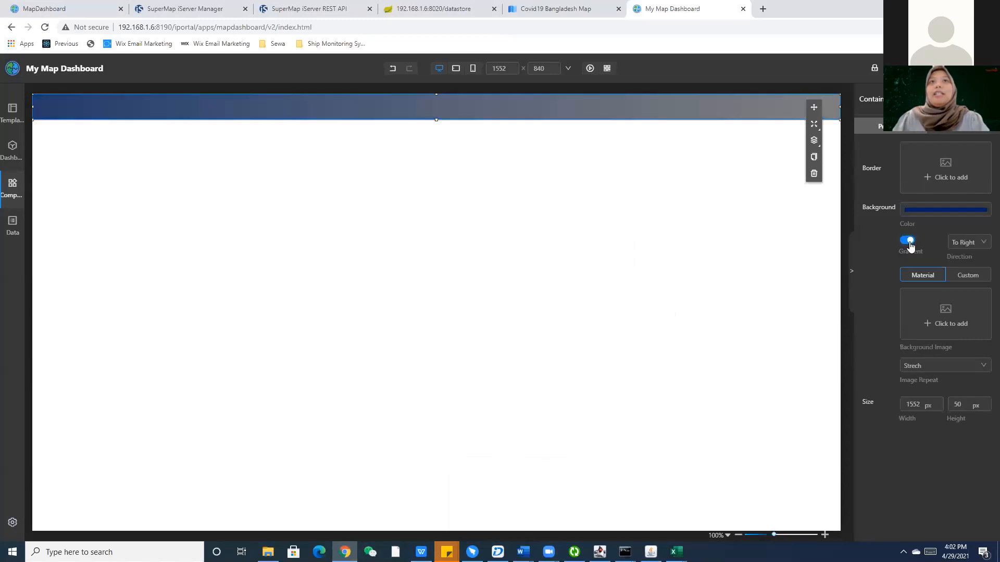
pyautogui.click(910, 245)
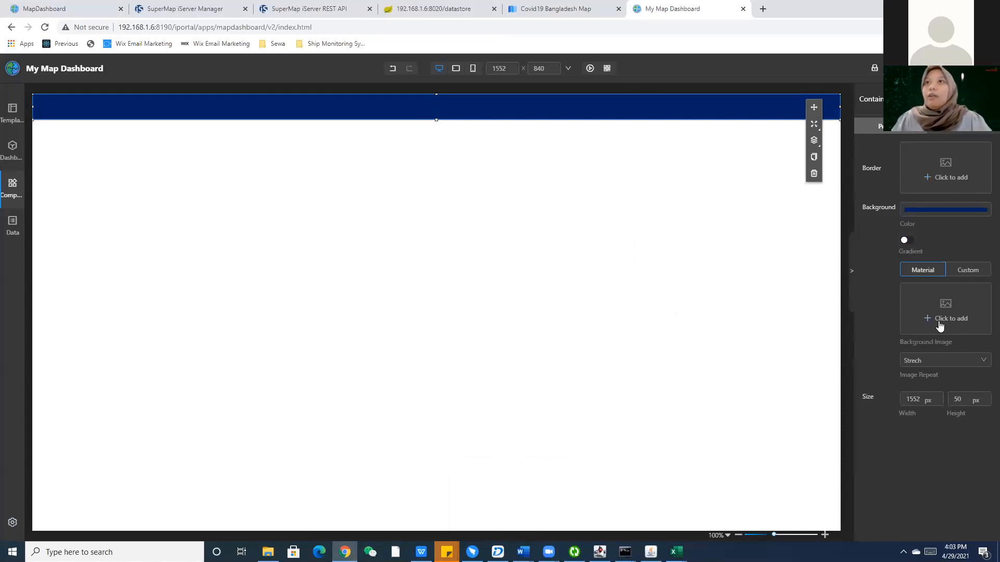
# Try a thin framed border on the blue header, then remove it.
pyautogui.click(946, 179)
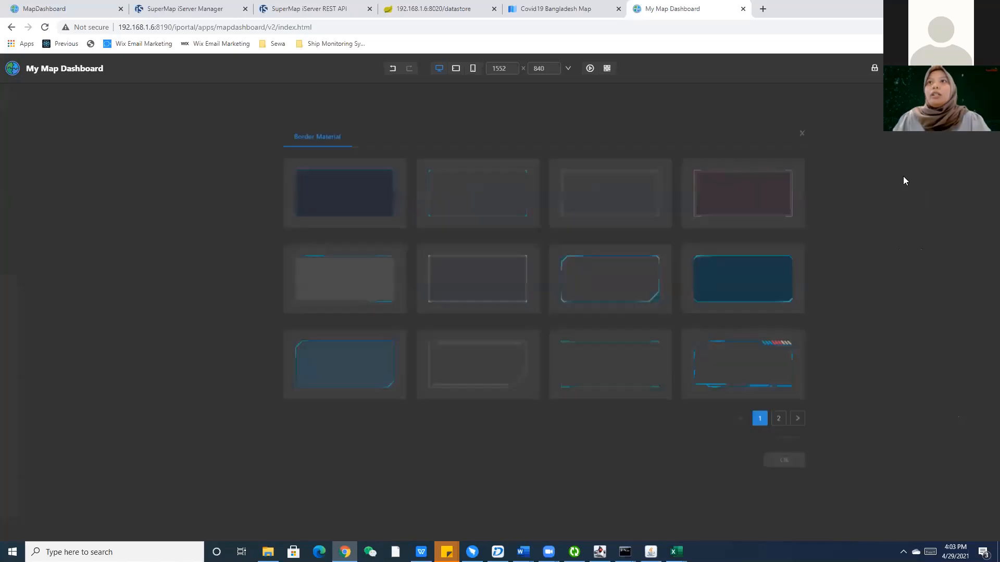
pyautogui.click(406, 191)
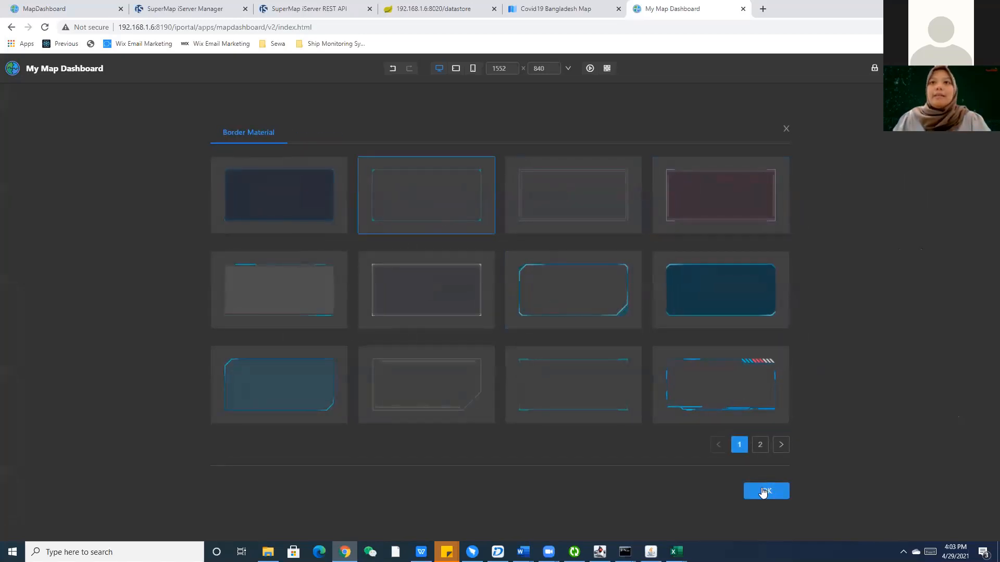
pyautogui.click(756, 490)
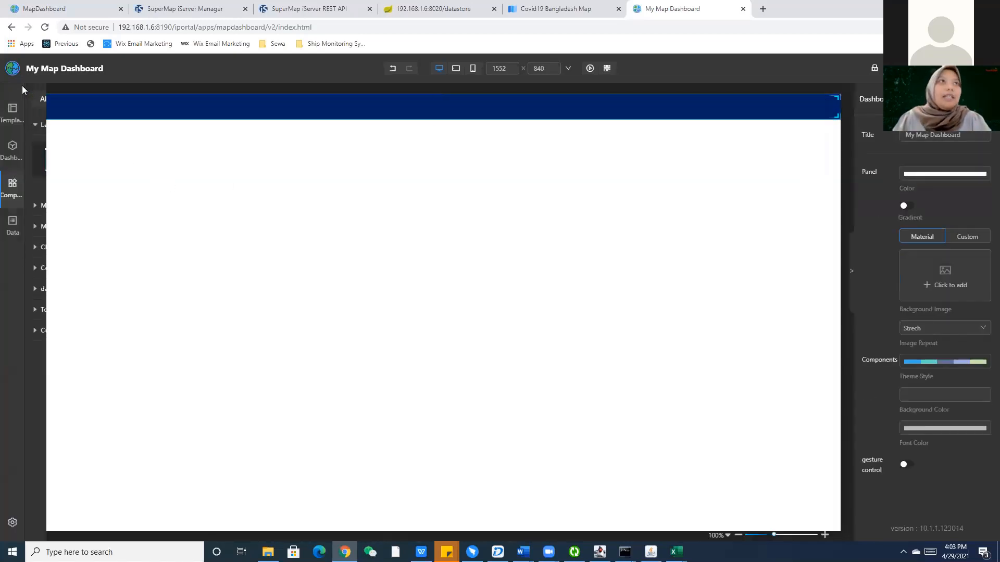
pyautogui.click(226, 191)
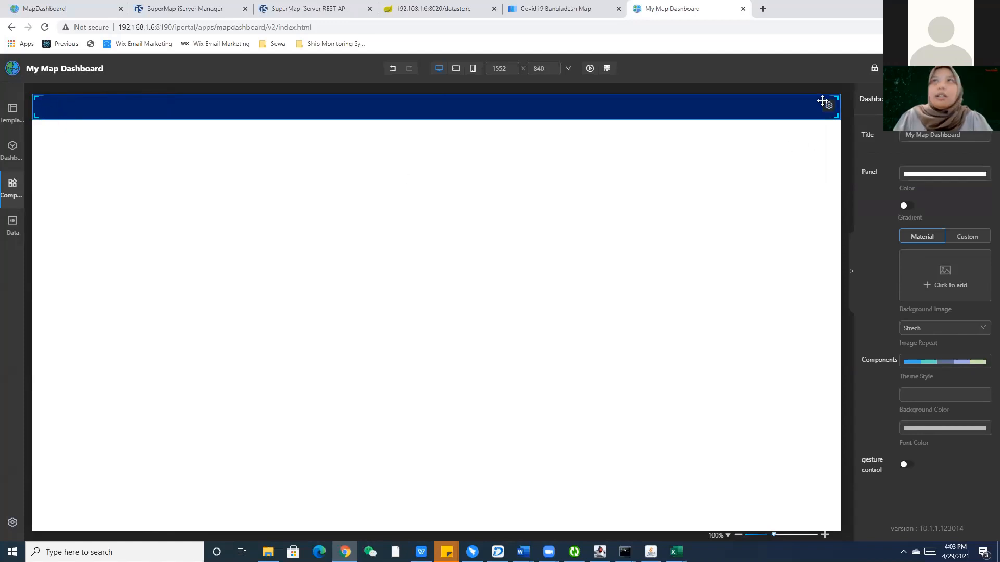
pyautogui.click(654, 113)
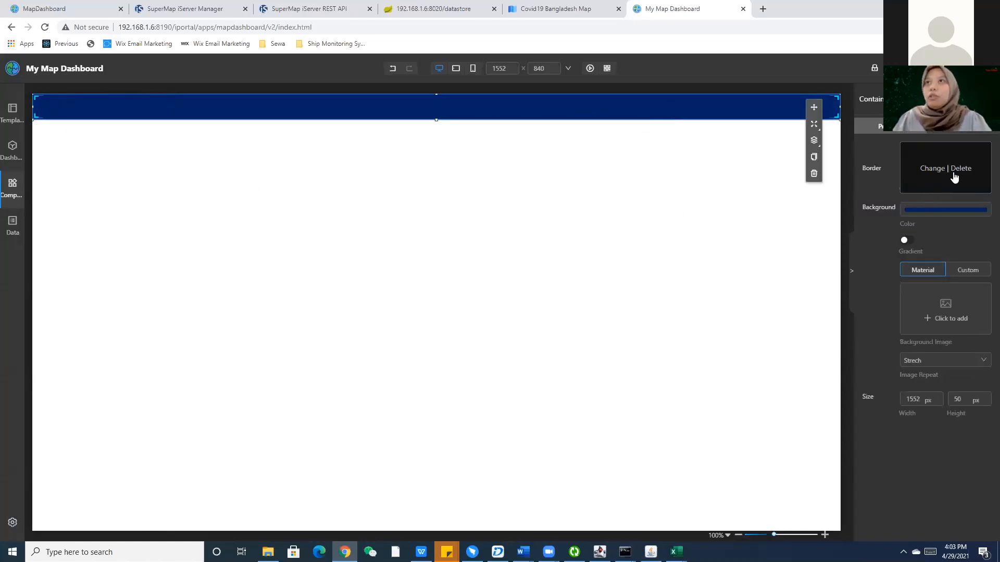
pyautogui.click(687, 188)
# Deselect the header and view the finished COVID19 dashboard for reference.
pyautogui.click(677, 102)
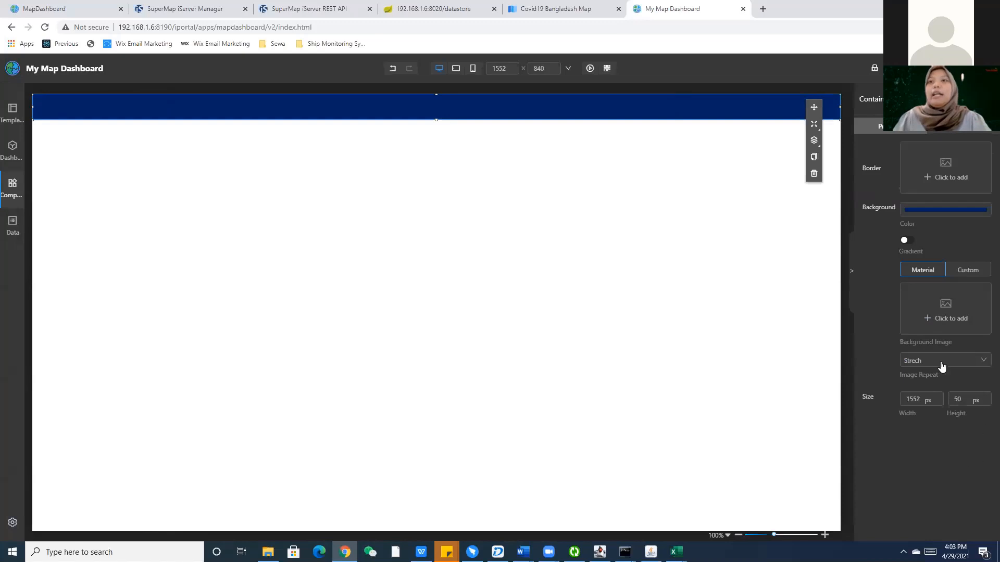
pyautogui.click(425, 205)
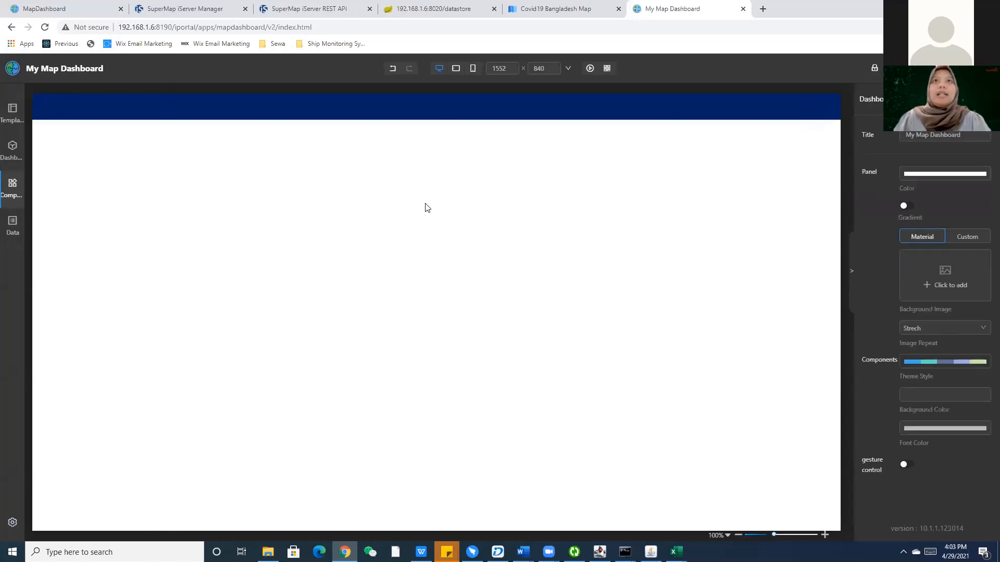
pyautogui.click(73, 12)
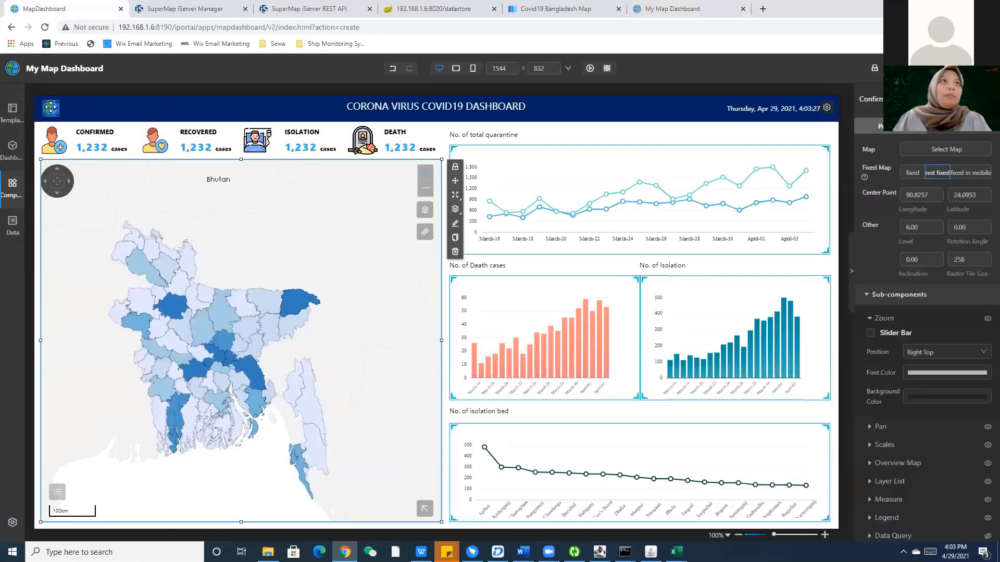
# Back in the editor, place a Common icon component at the header's left end.
pyautogui.click(678, 7)
pyautogui.click(13, 189)
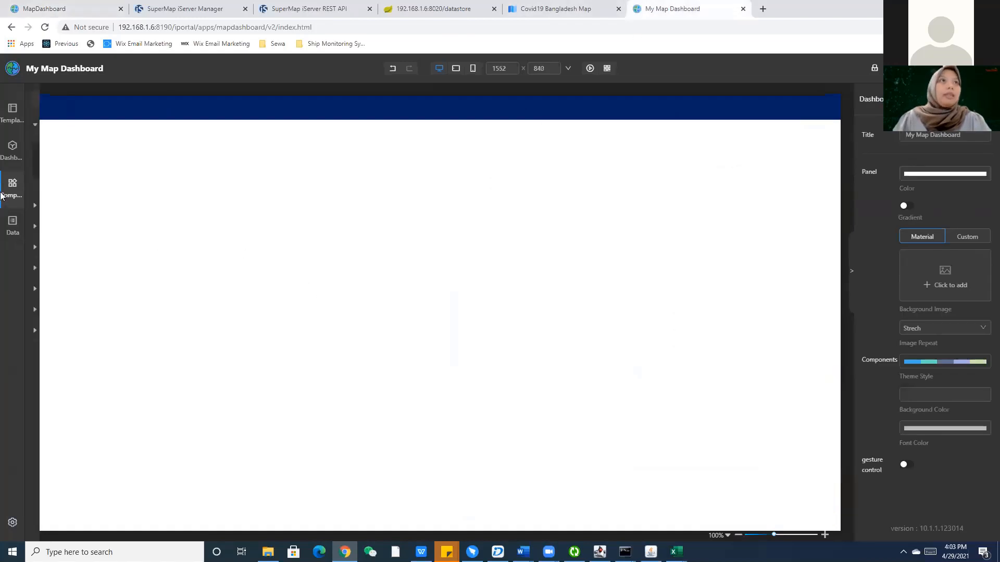
pyautogui.click(63, 268)
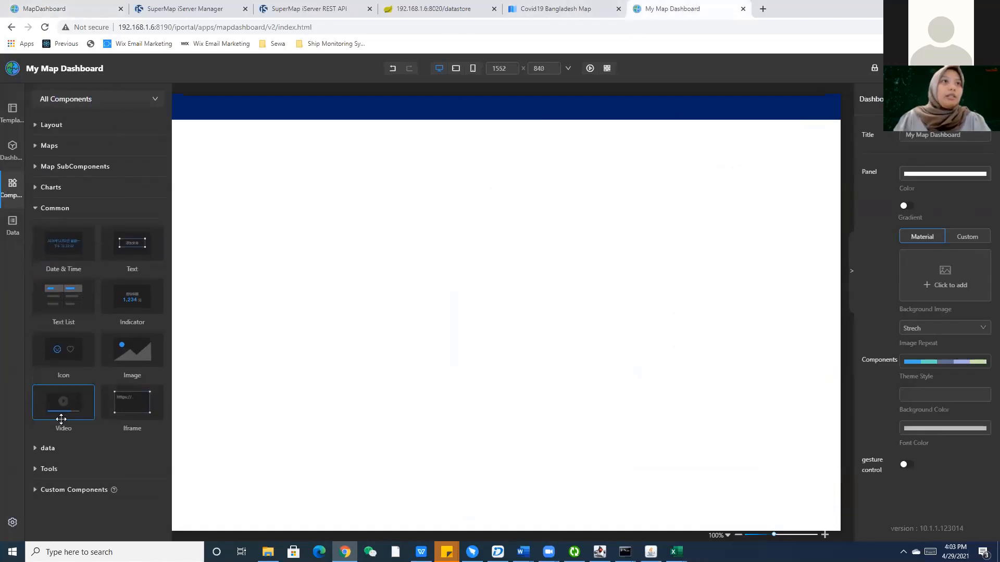
pyautogui.moveTo(61, 412); pyautogui.dragTo(46, 107)
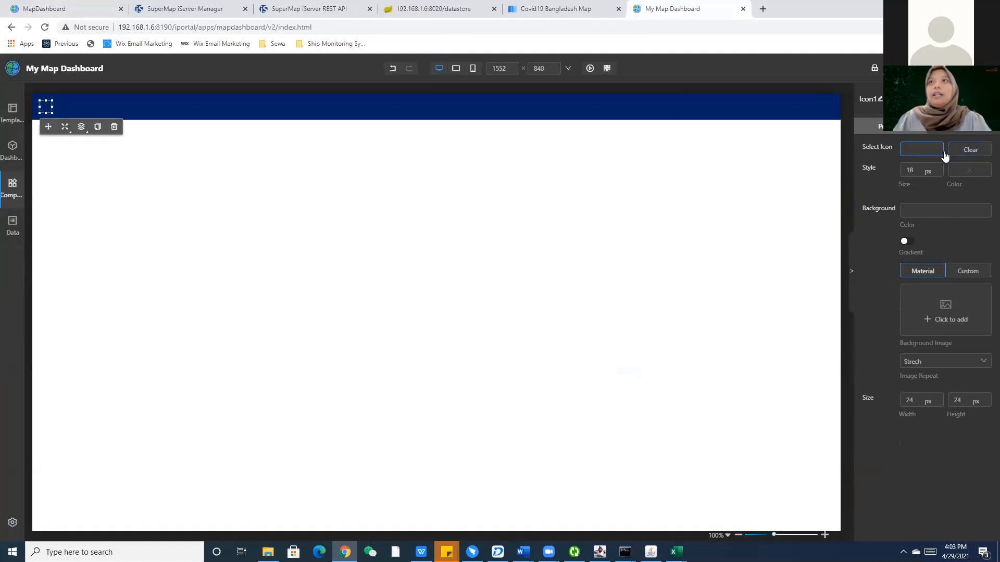
# Set the icon to a custom image, uploading logo.png from data-preparation\img.
pyautogui.click(967, 273)
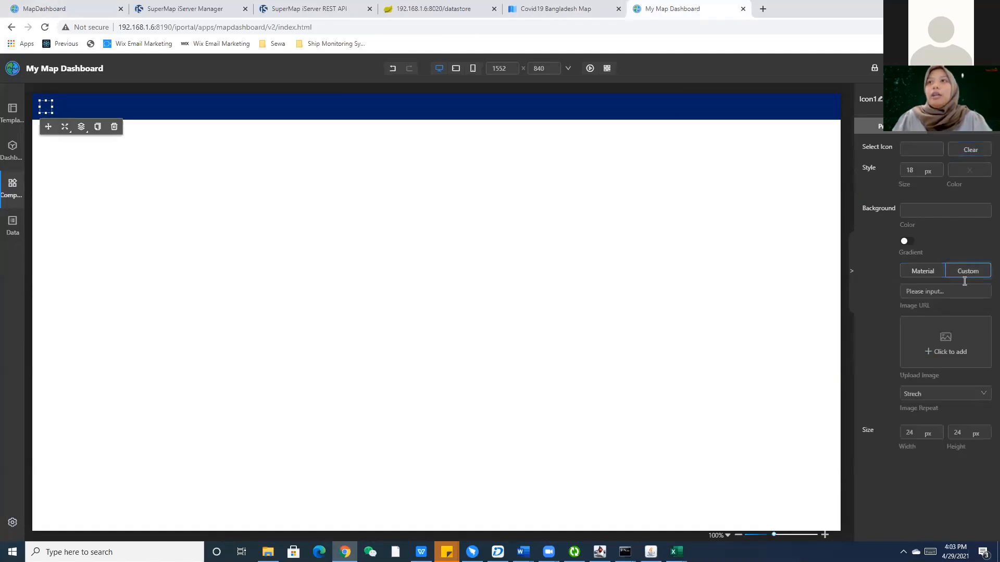
pyautogui.click(952, 351)
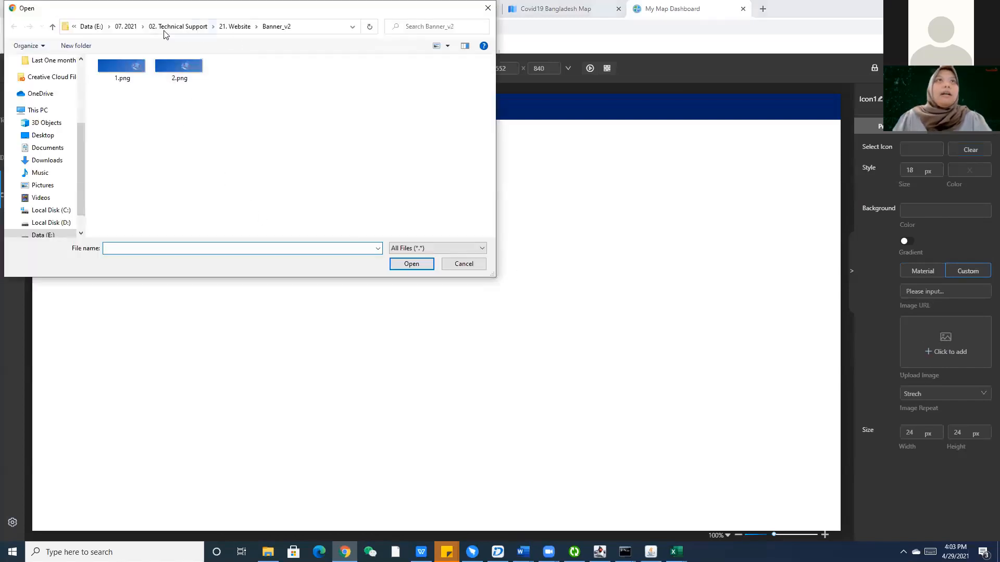
pyautogui.click(164, 30)
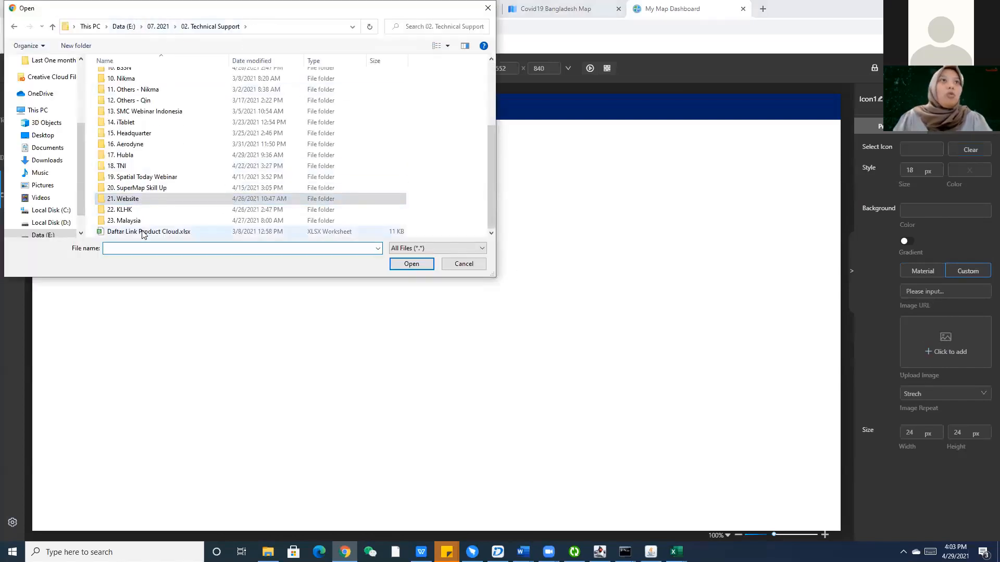
pyautogui.scroll(3, 142, 83)
pyautogui.doubleClick(149, 100)
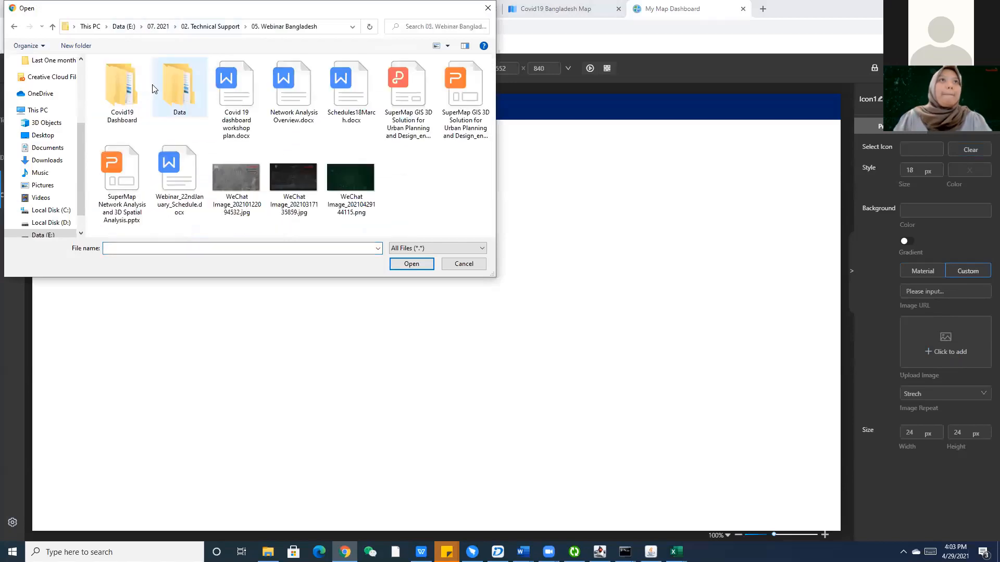
pyautogui.doubleClick(130, 99)
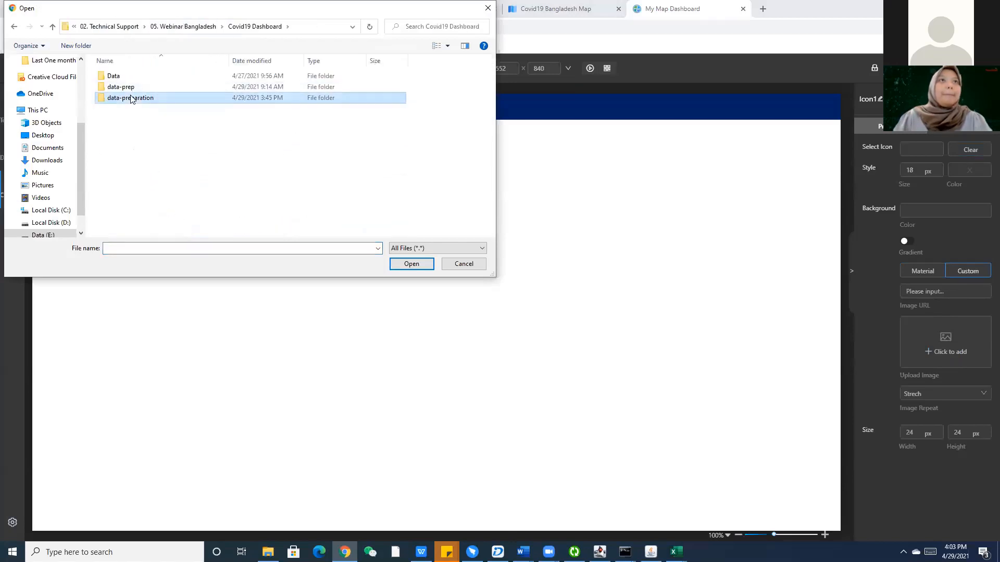
pyautogui.doubleClick(132, 99)
pyautogui.click(134, 86)
pyautogui.doubleClick(118, 75)
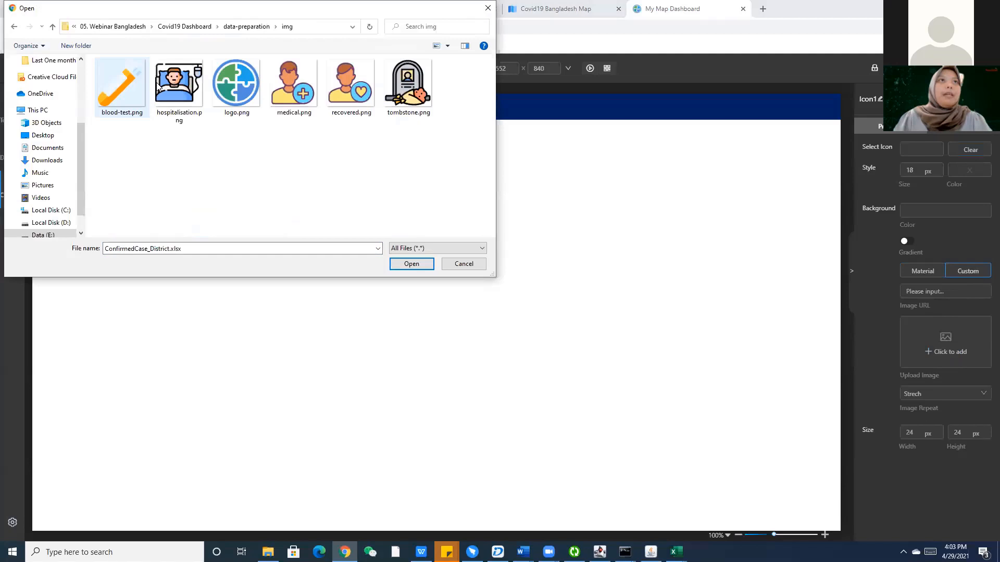
pyautogui.click(259, 107)
pyautogui.click(420, 266)
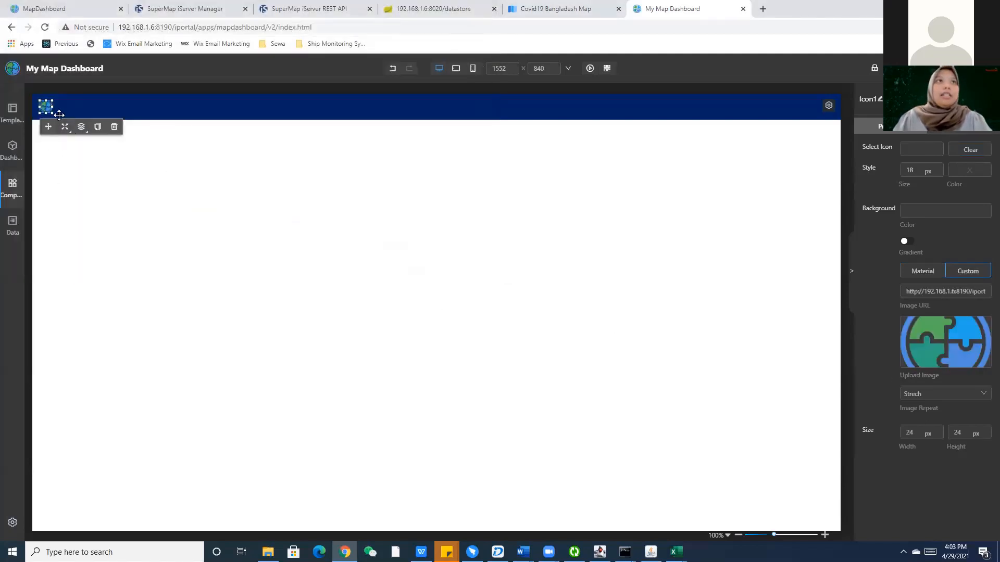
# Enlarge the header logo to about 32×31 px.
pyautogui.moveTo(40, 102)
pyautogui.mouseDown()
pyautogui.moveTo(34, 90)
pyautogui.moveTo(50, 107)
pyautogui.mouseUp()
pyautogui.click(107, 180)
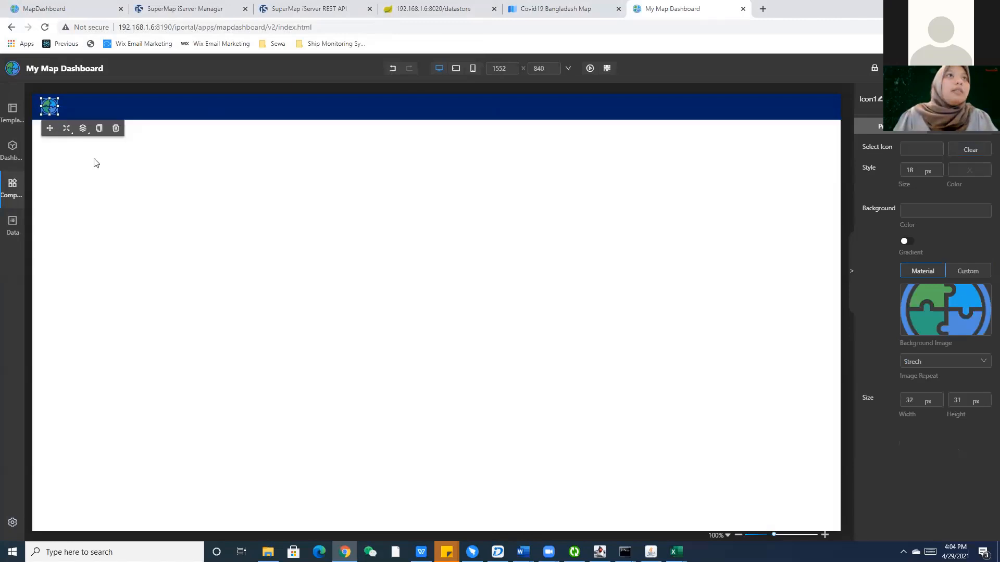
pyautogui.click(107, 166)
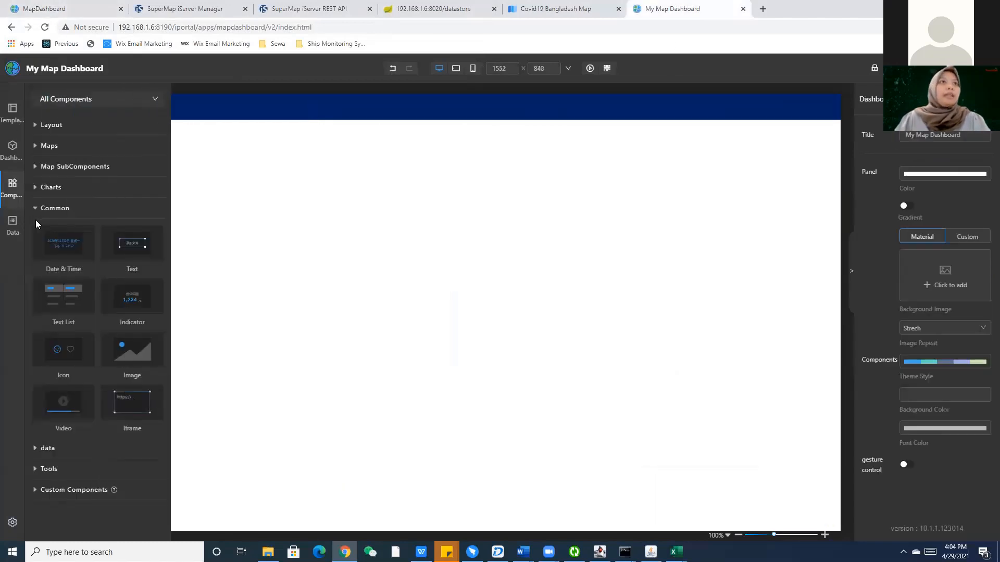
# Add a Text component reading Add Text and position it in the header's centre.
pyautogui.moveTo(130, 260); pyautogui.dragTo(395, 123)
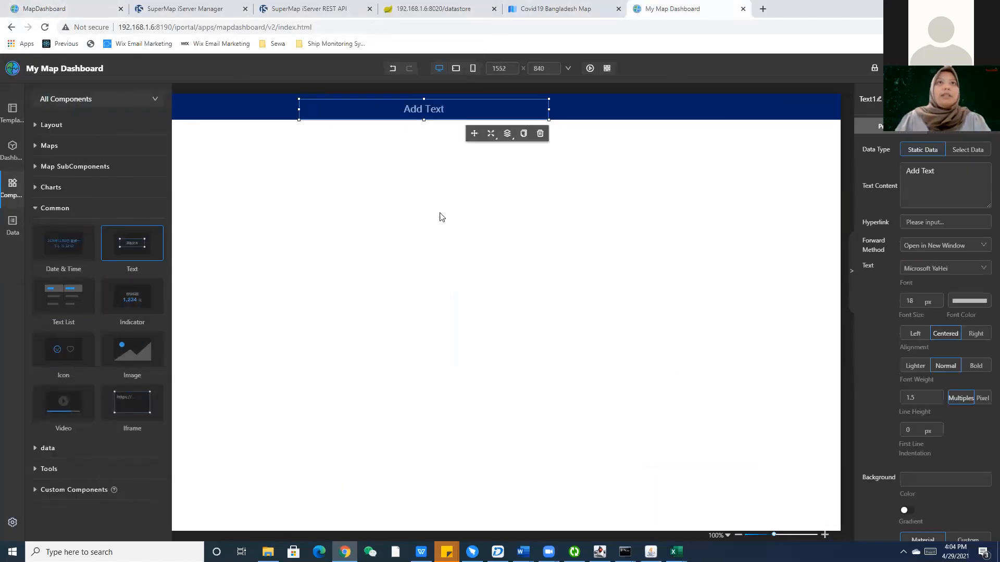
pyautogui.click(439, 216)
pyautogui.click(458, 103)
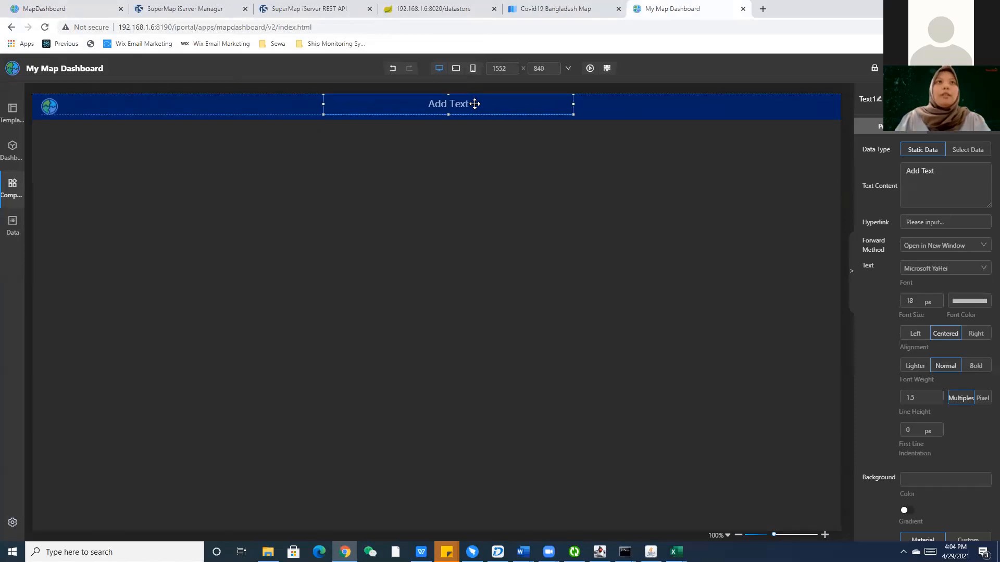
pyautogui.moveTo(474, 104); pyautogui.dragTo(465, 103)
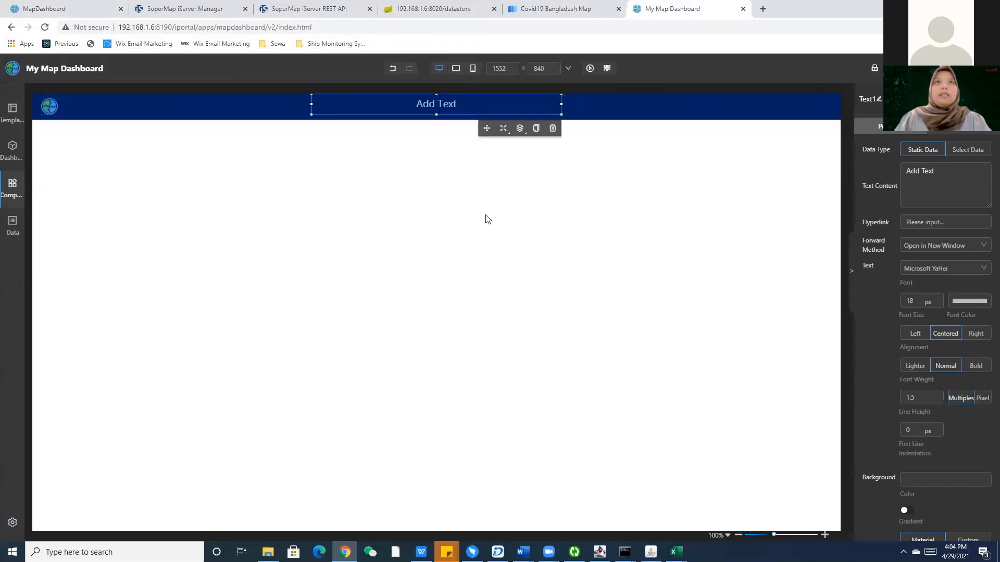
pyautogui.click(486, 216)
pyautogui.click(449, 110)
pyautogui.moveTo(452, 107); pyautogui.dragTo(431, 103)
pyautogui.click(402, 154)
# Select the Add Text component Text1 and begin renaming it.
pyautogui.click(431, 103)
pyautogui.doubleClick(435, 103)
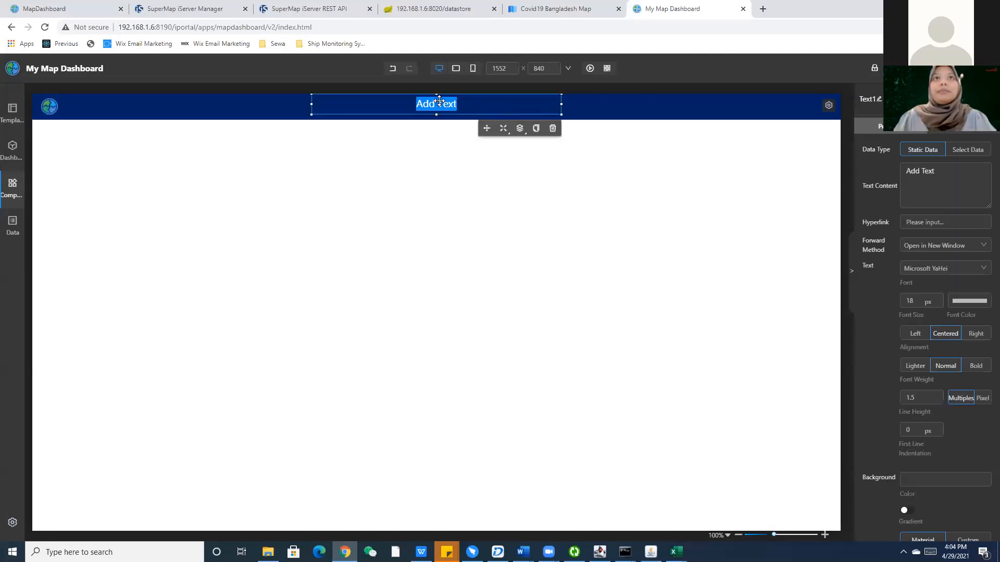
pyautogui.click(453, 102)
pyautogui.click(487, 204)
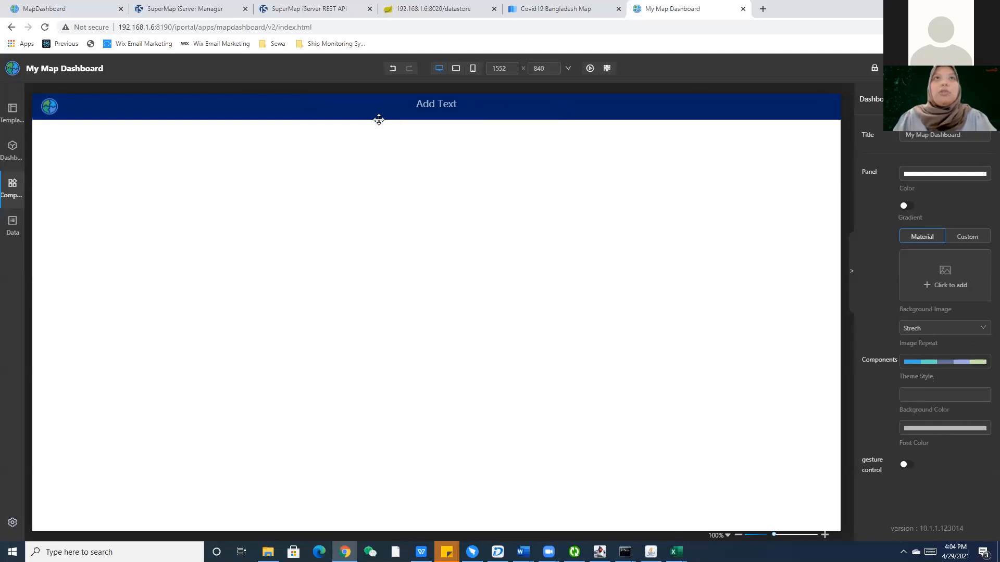
pyautogui.click(440, 98)
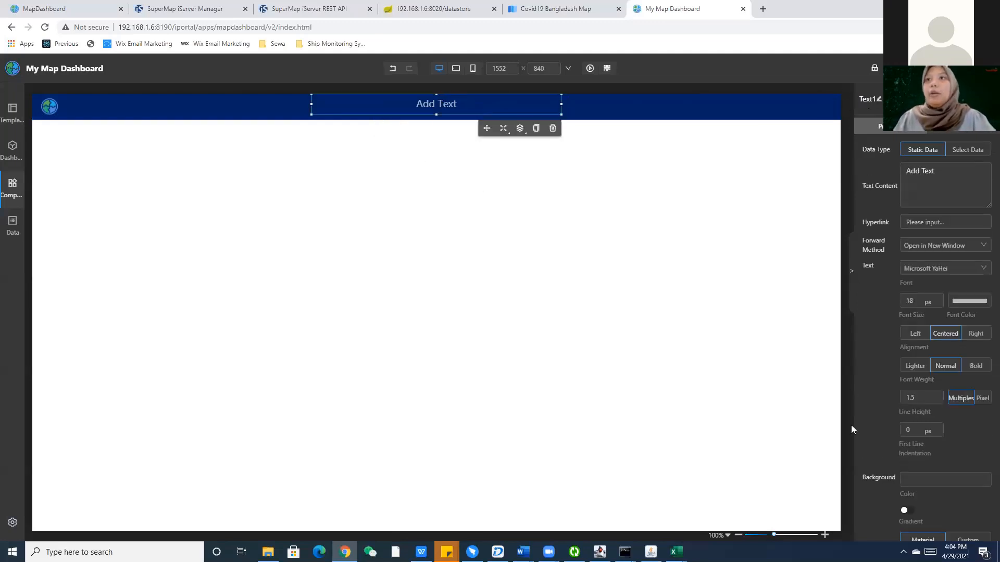
pyautogui.click(877, 98)
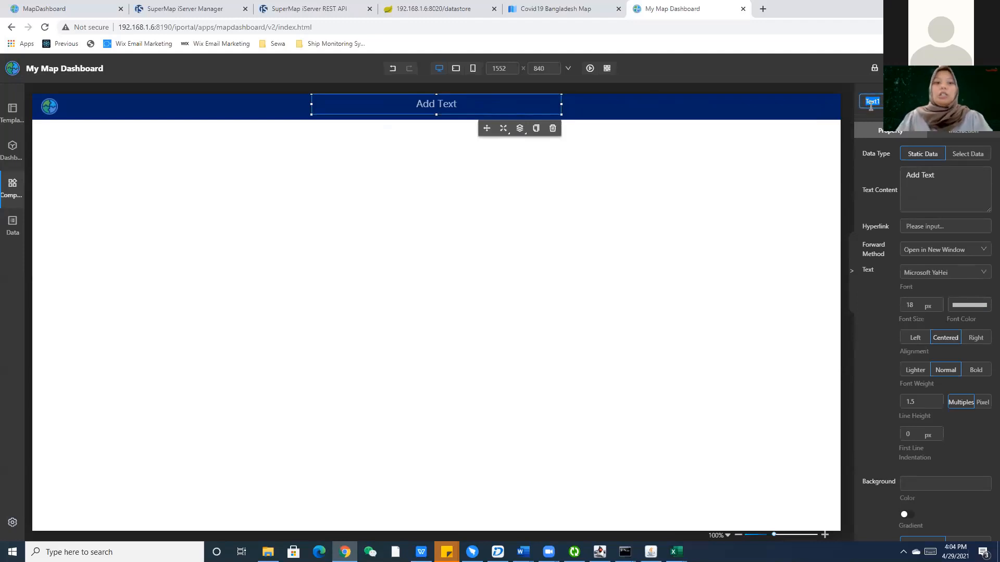
# Rename the text component Title and set its content to CORONA VIRUS COVID19 DASHBOARD.
pyautogui.write('Title')
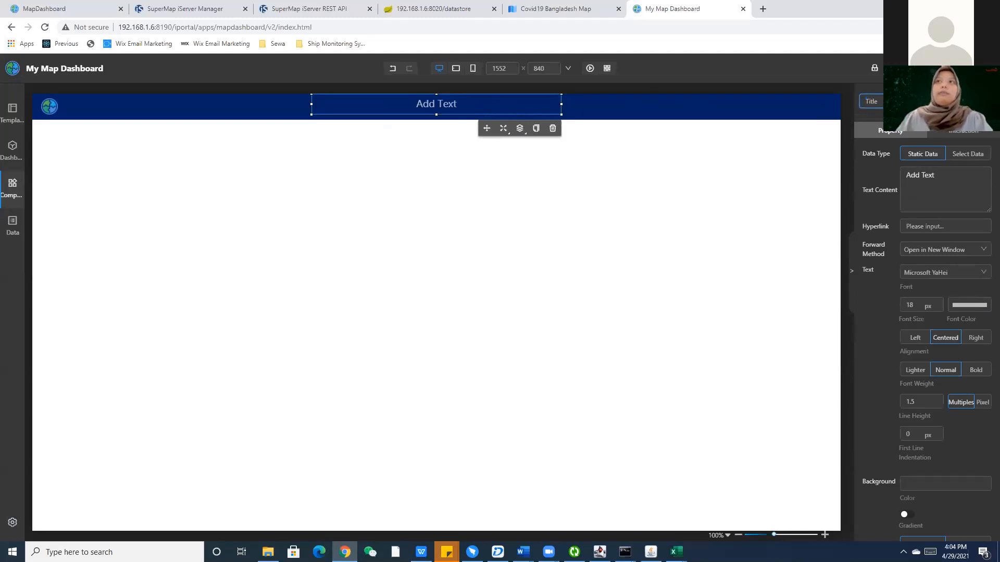
pyautogui.press('Return')
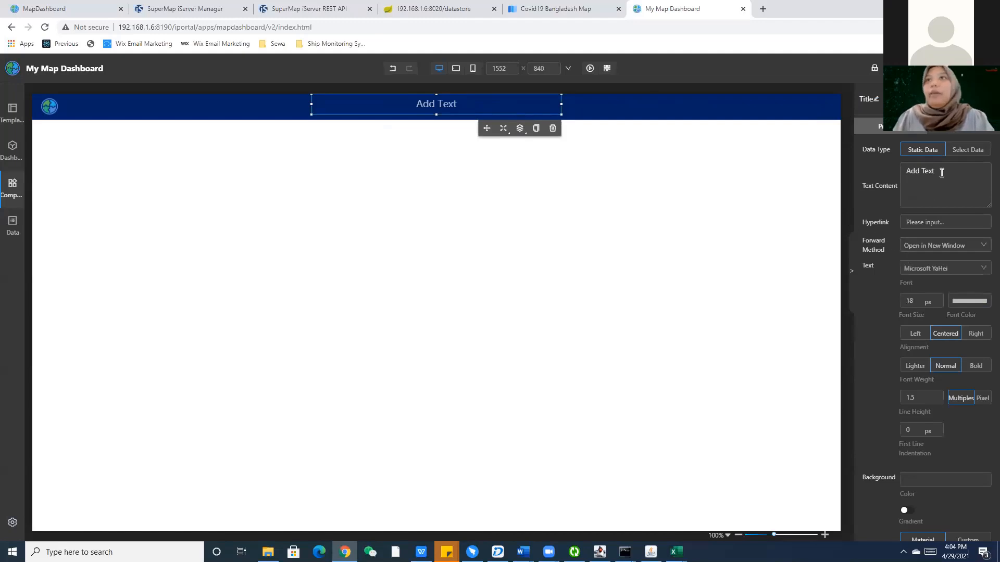
pyautogui.moveTo(942, 172); pyautogui.dragTo(872, 162)
pyautogui.write('Covid')
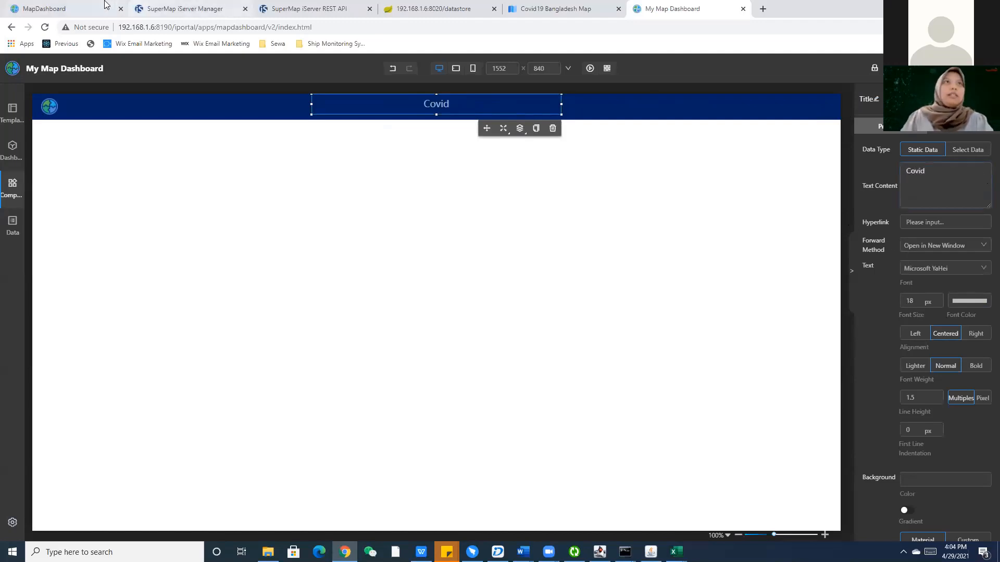
pyautogui.click(72, 6)
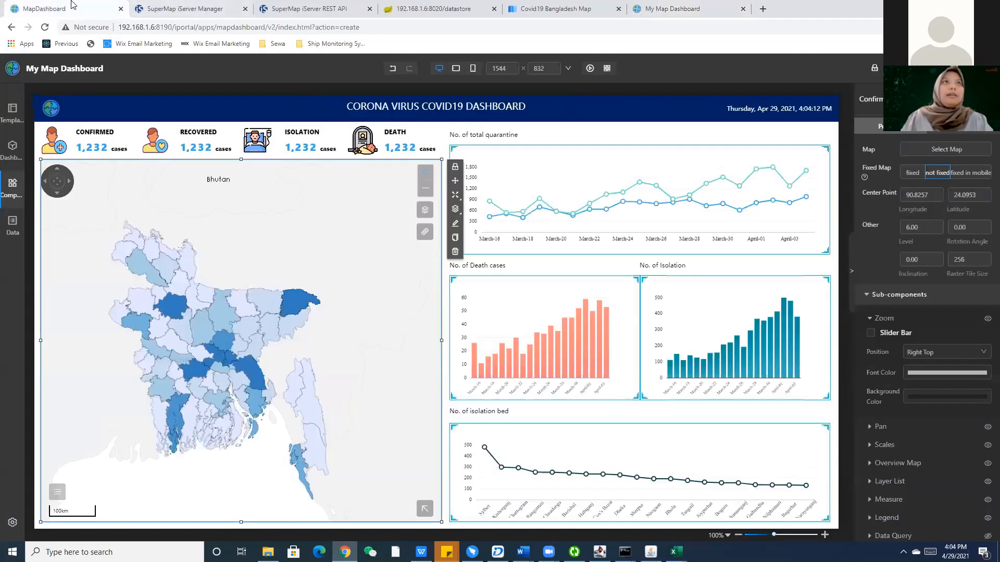
pyautogui.click(672, 8)
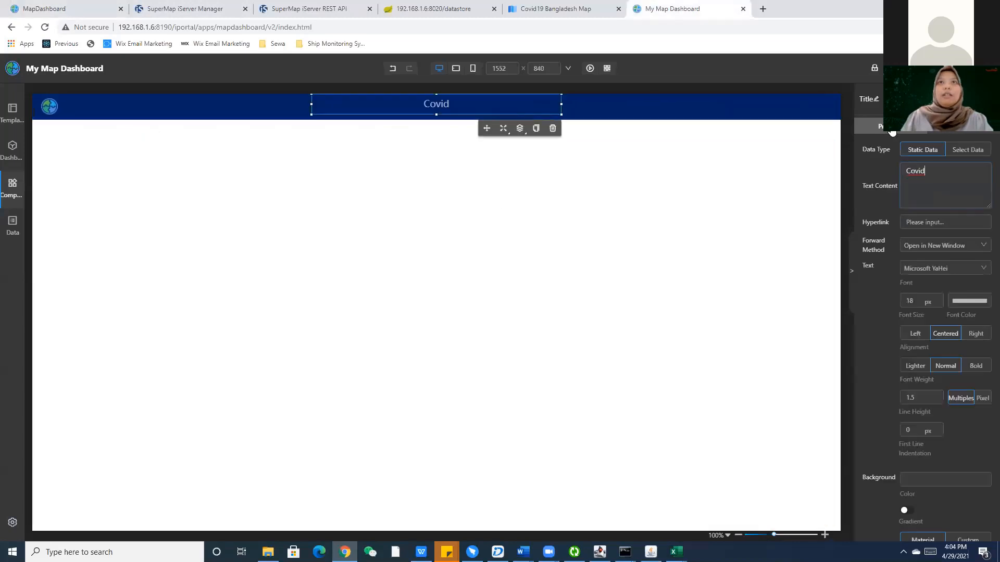
pyautogui.moveTo(932, 171); pyautogui.dragTo(858, 173)
pyautogui.write('COR')
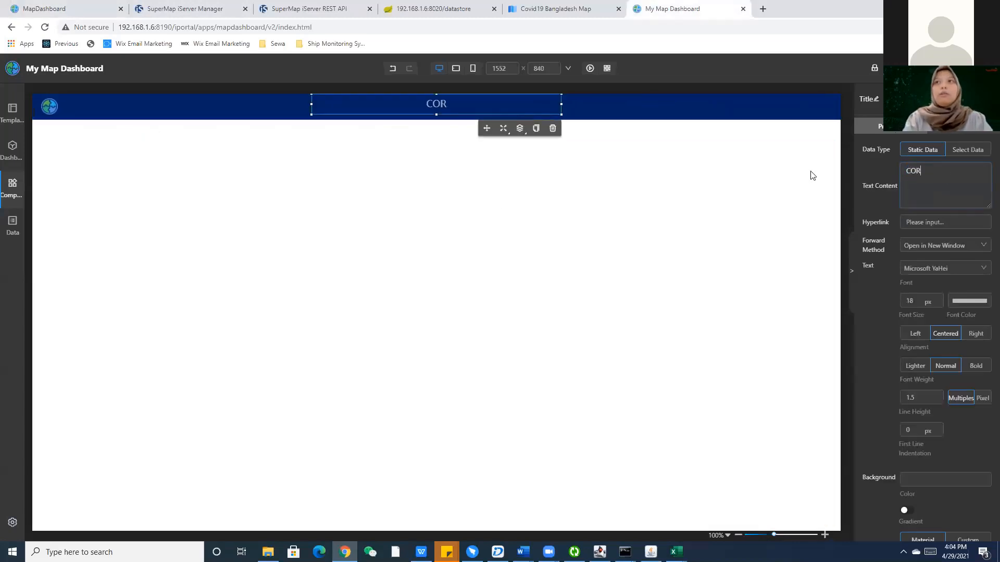
pyautogui.write('ONA VIRUS COVID')
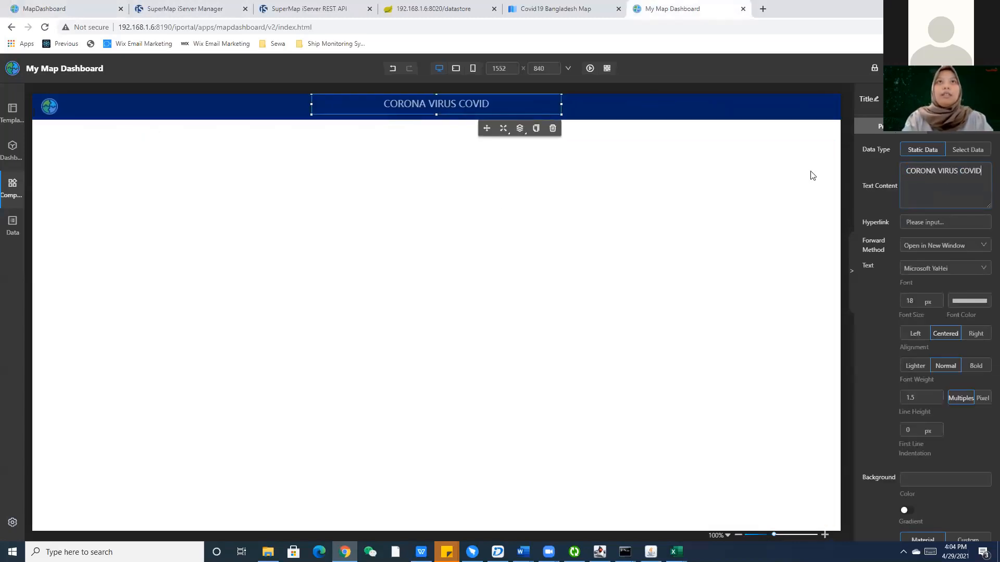
pyautogui.write('19 DASHBOARD')
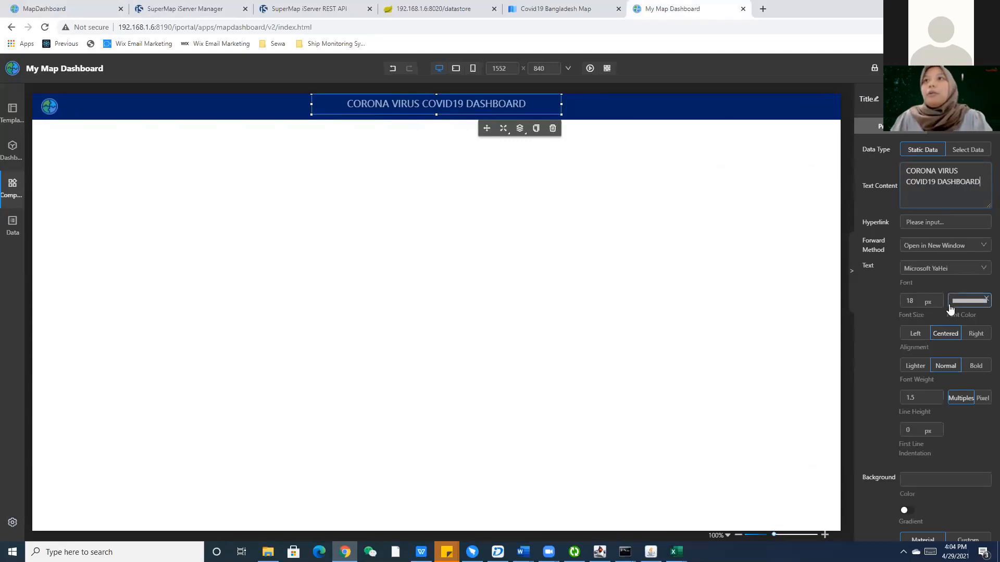
# Make the title's font colour fully opaque white.
pyautogui.click(971, 303)
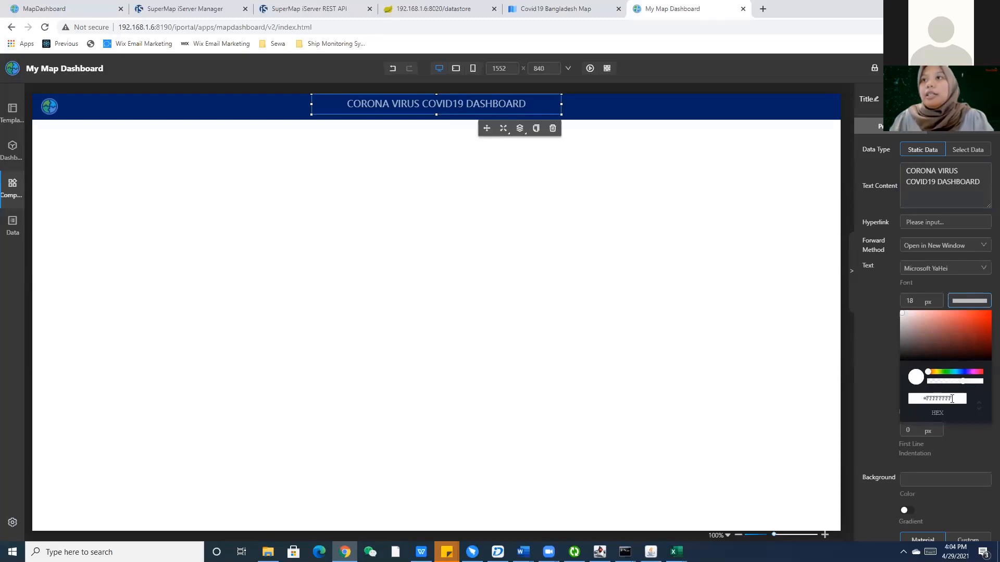
pyautogui.click(915, 399)
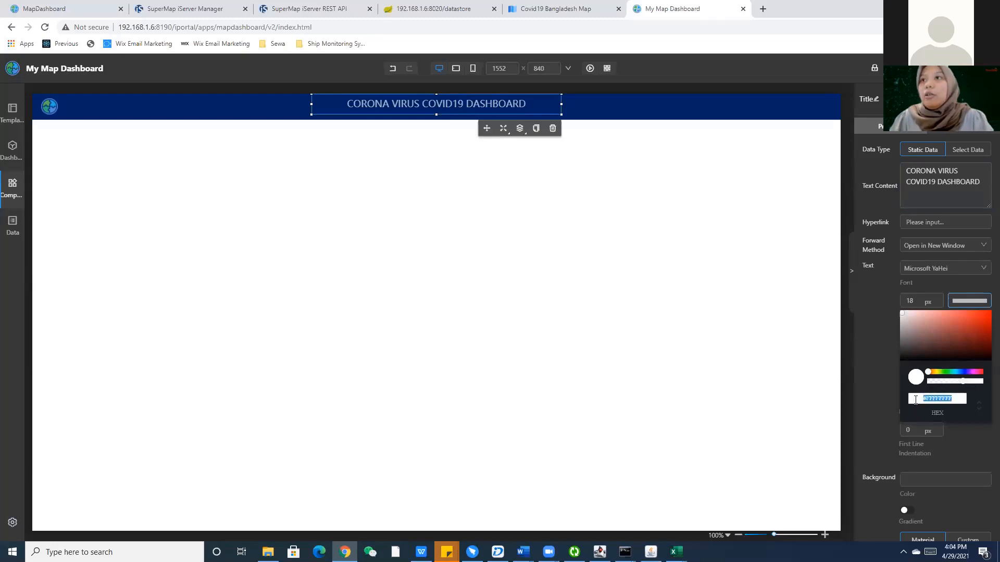
pyautogui.click(962, 386)
pyautogui.moveTo(963, 387); pyautogui.dragTo(984, 382)
pyautogui.click(983, 383)
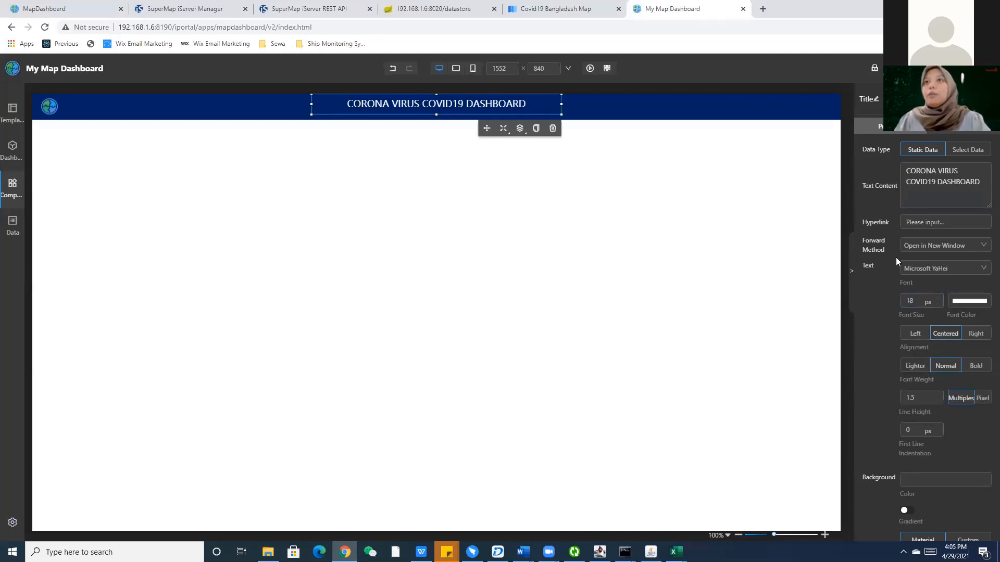
# Keep the title link opening in a new window and the font as Microsoft YaHei.
pyautogui.click(914, 227)
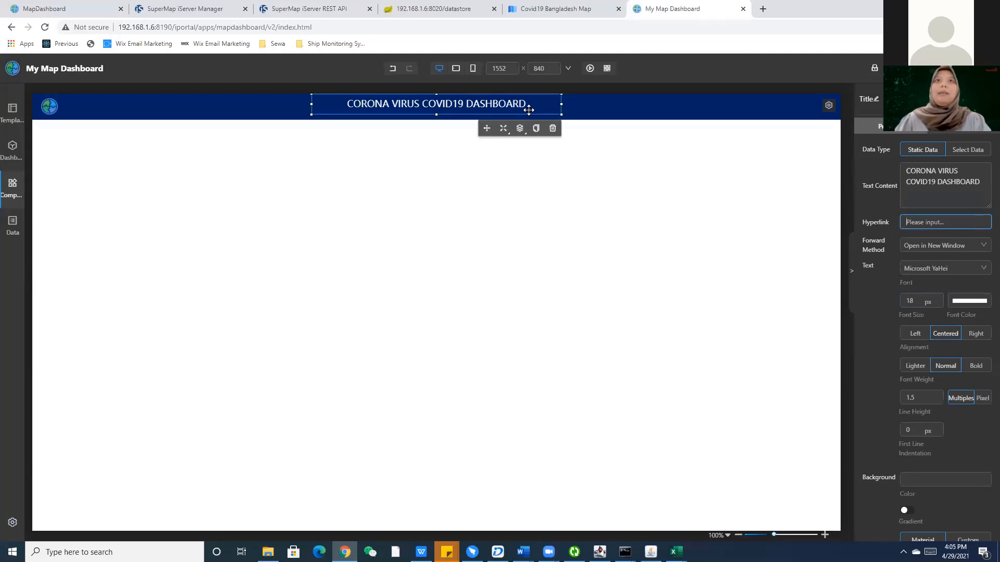
pyautogui.click(922, 251)
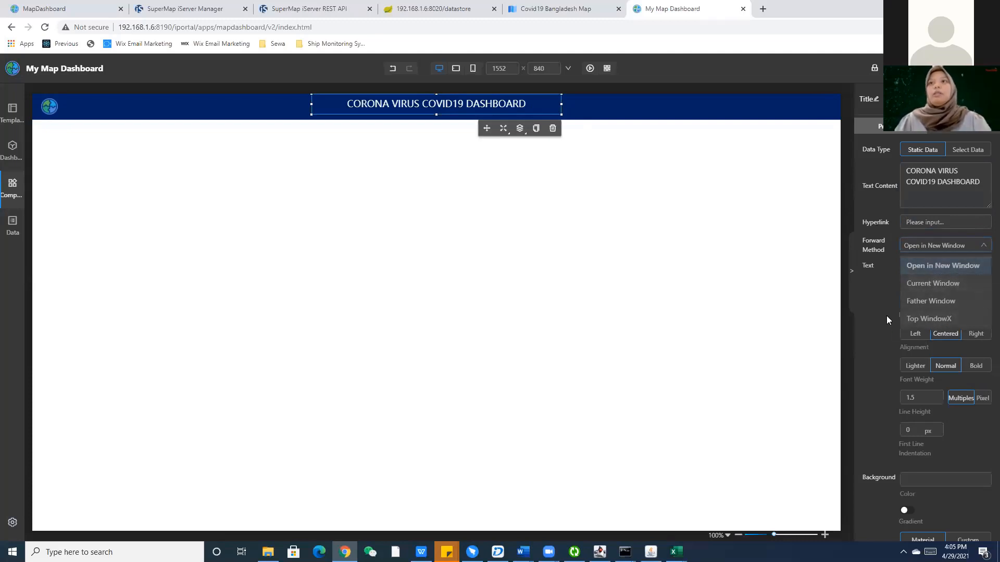
pyautogui.click(879, 303)
pyautogui.click(923, 274)
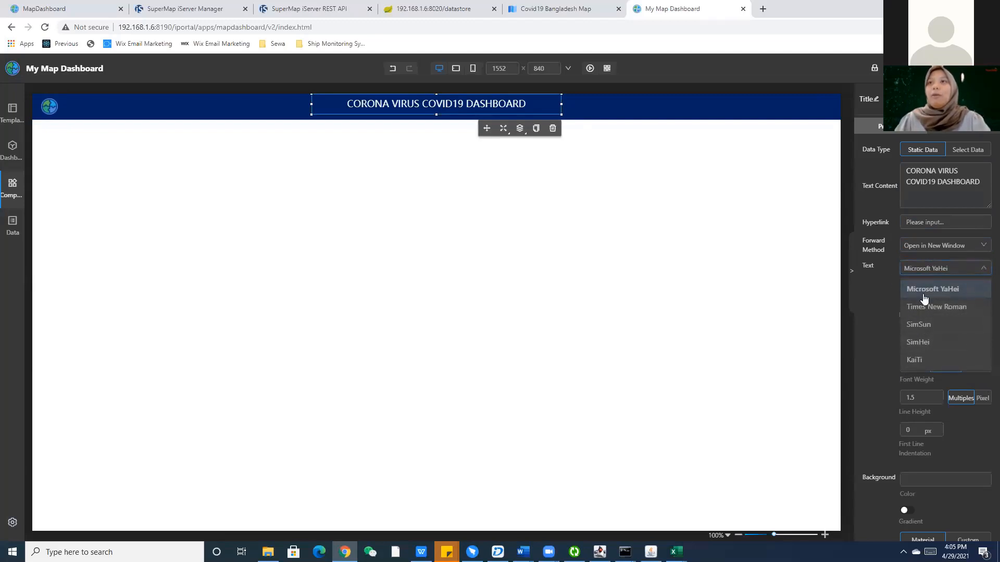
pyautogui.click(922, 292)
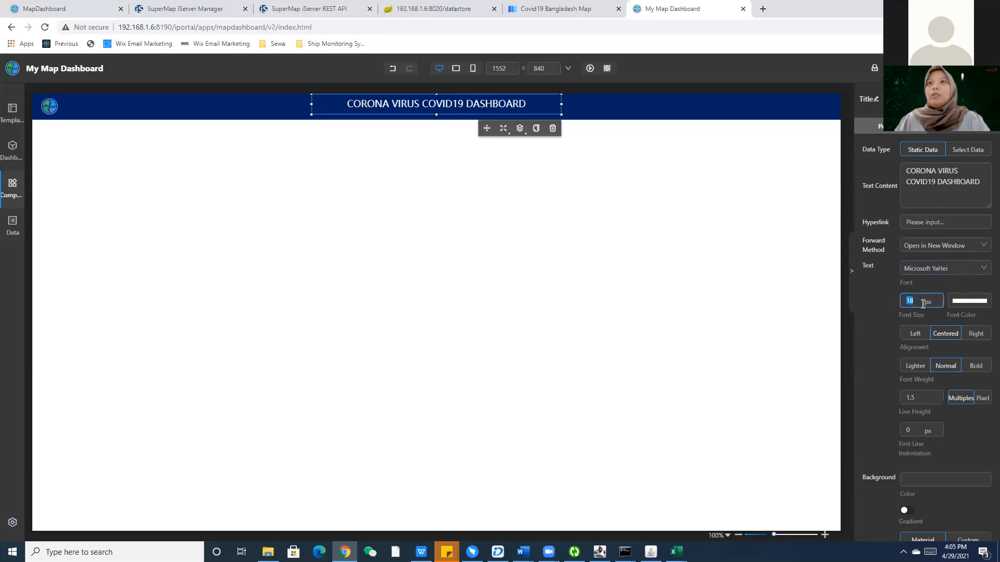
# Keep the title centre-aligned and set its font weight to bold.
pyautogui.click(919, 338)
pyautogui.click(947, 335)
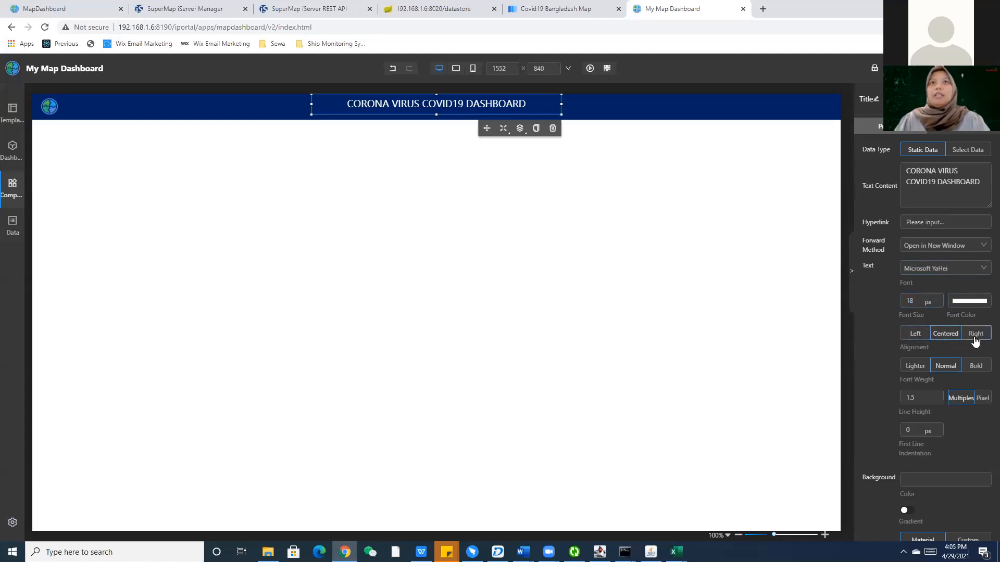
pyautogui.click(975, 335)
pyautogui.click(945, 334)
pyautogui.click(913, 371)
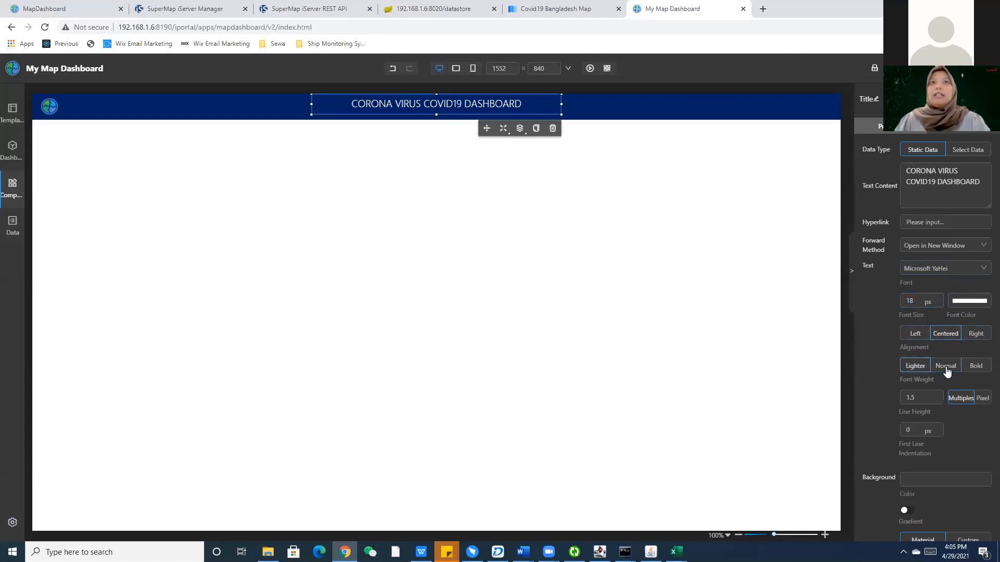
pyautogui.click(946, 368)
pyautogui.click(975, 367)
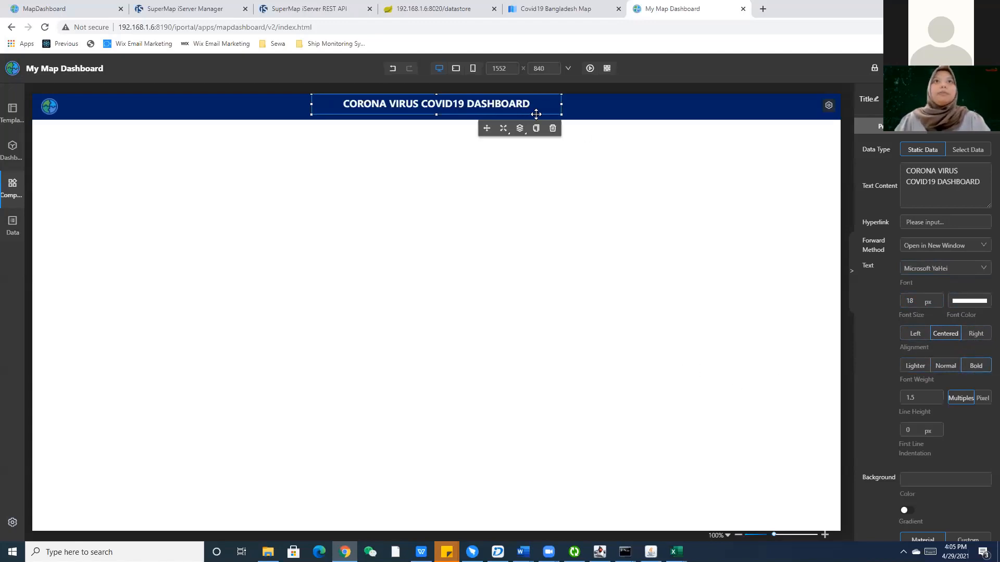
pyautogui.click(405, 125)
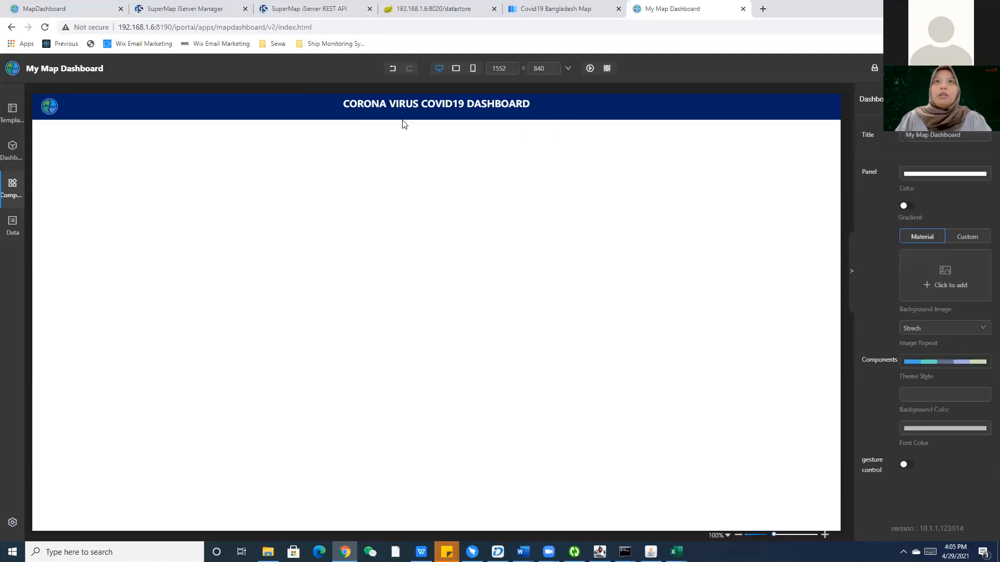
pyautogui.click(427, 97)
# Nudge the banner title slightly into position.
pyautogui.moveTo(428, 97); pyautogui.dragTo(428, 96)
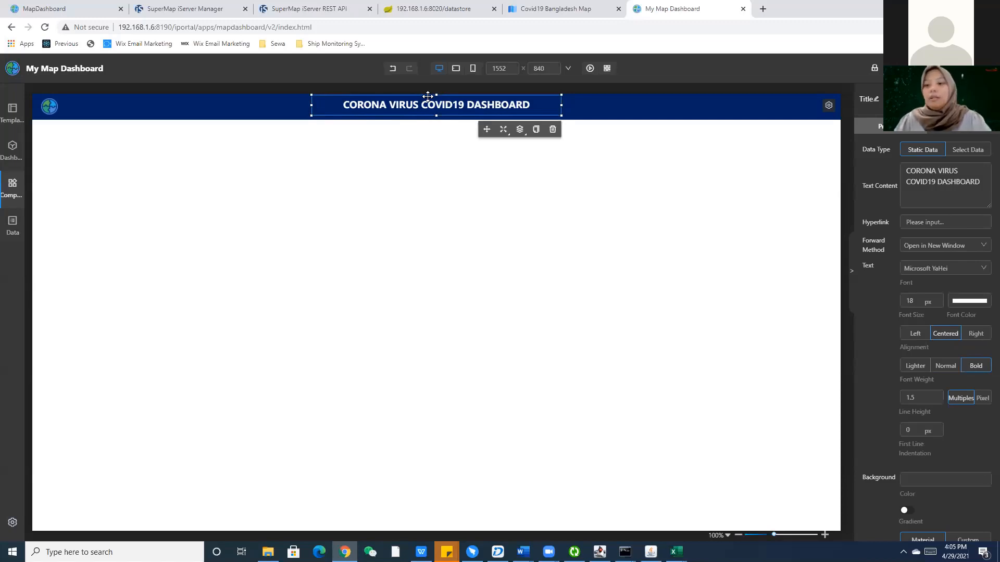
pyautogui.click(449, 212)
pyautogui.click(478, 104)
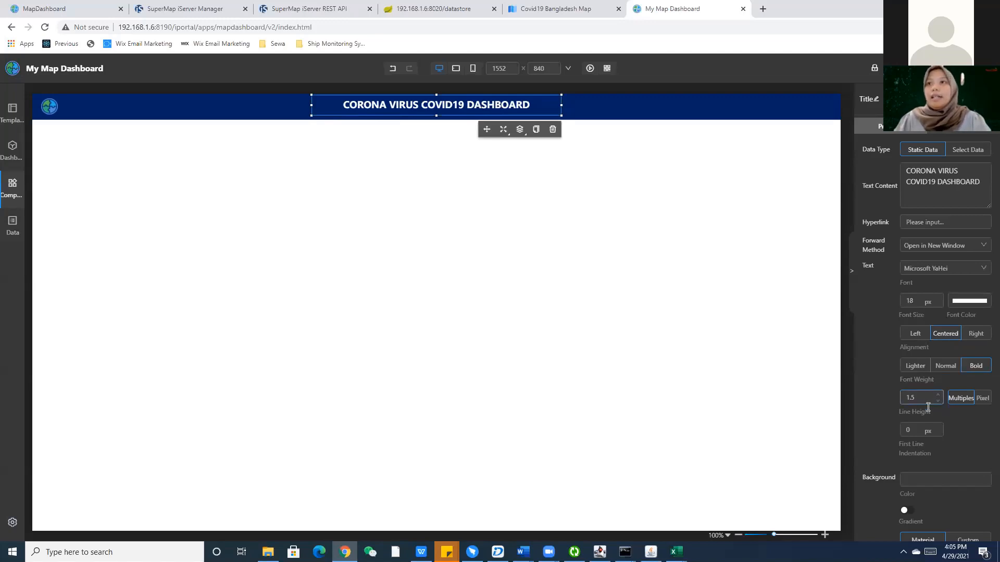
pyautogui.scroll(-3, 928, 407)
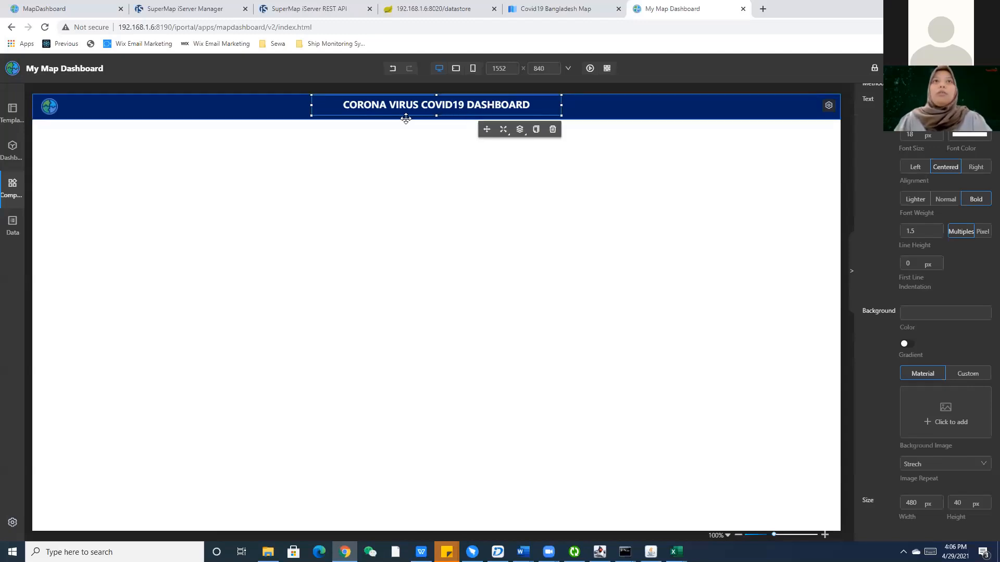
# Check the title's background colour options, then switch to the reference dashboard.
pyautogui.click(929, 313)
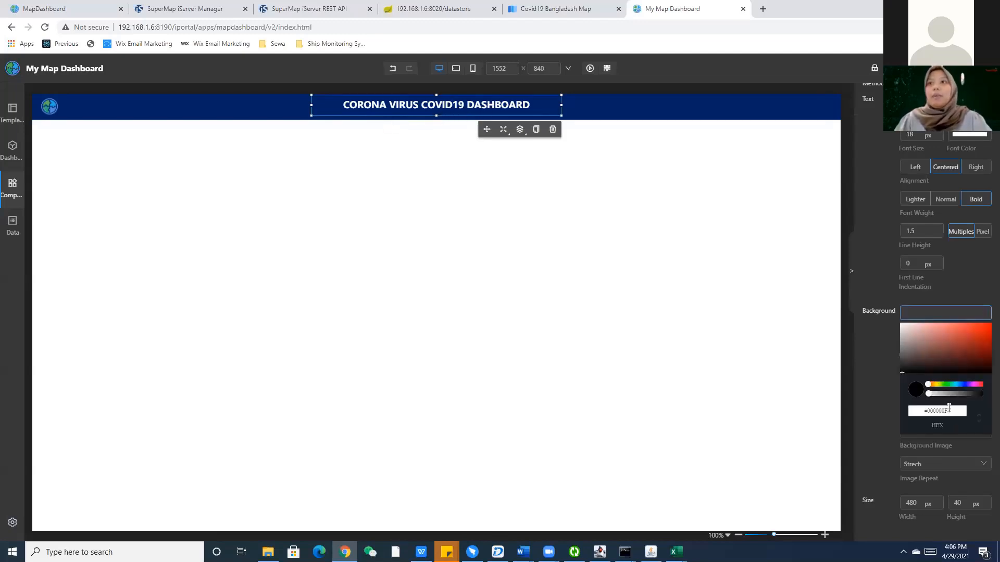
pyautogui.click(868, 354)
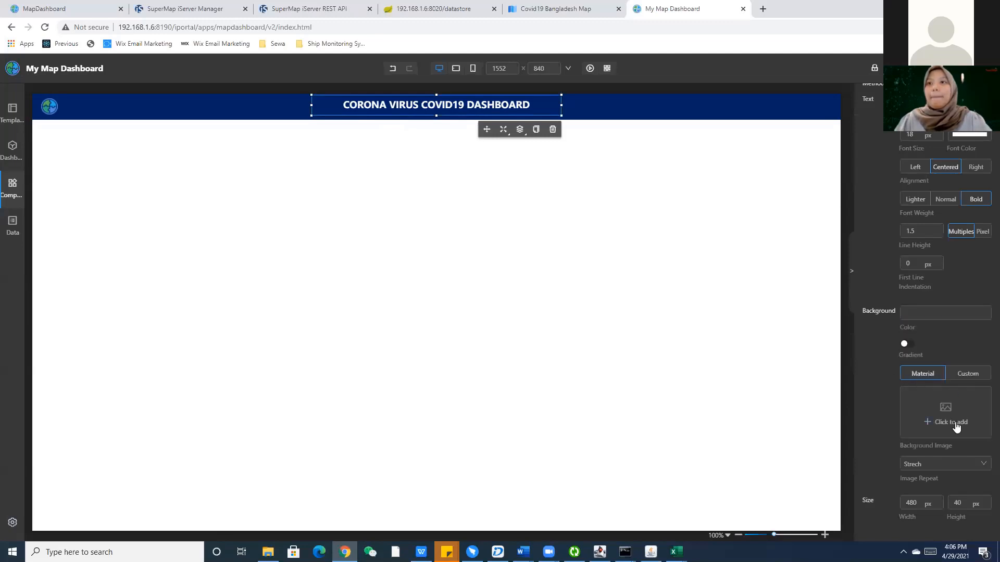
pyautogui.click(560, 295)
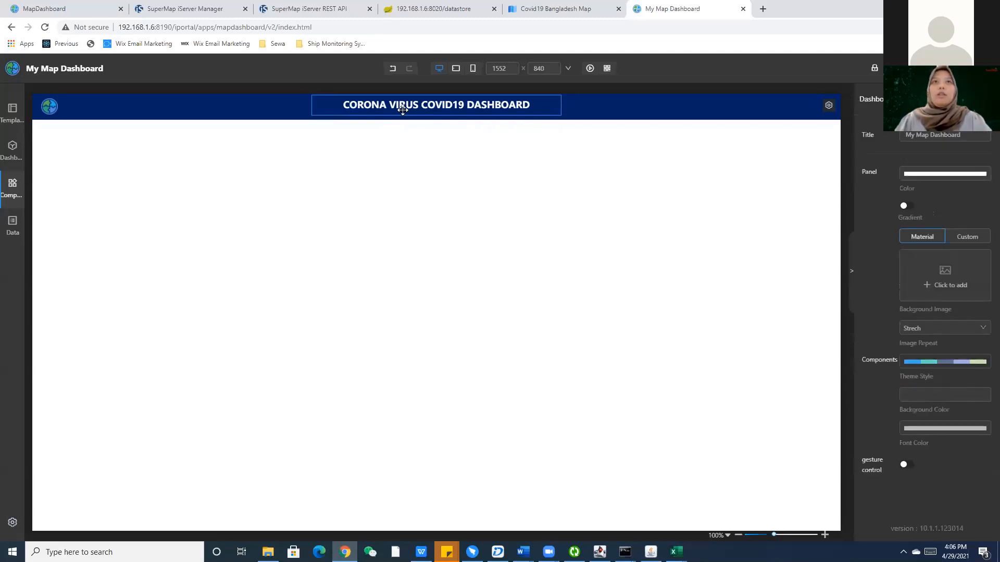
pyautogui.hotkey('ctrl', '1')
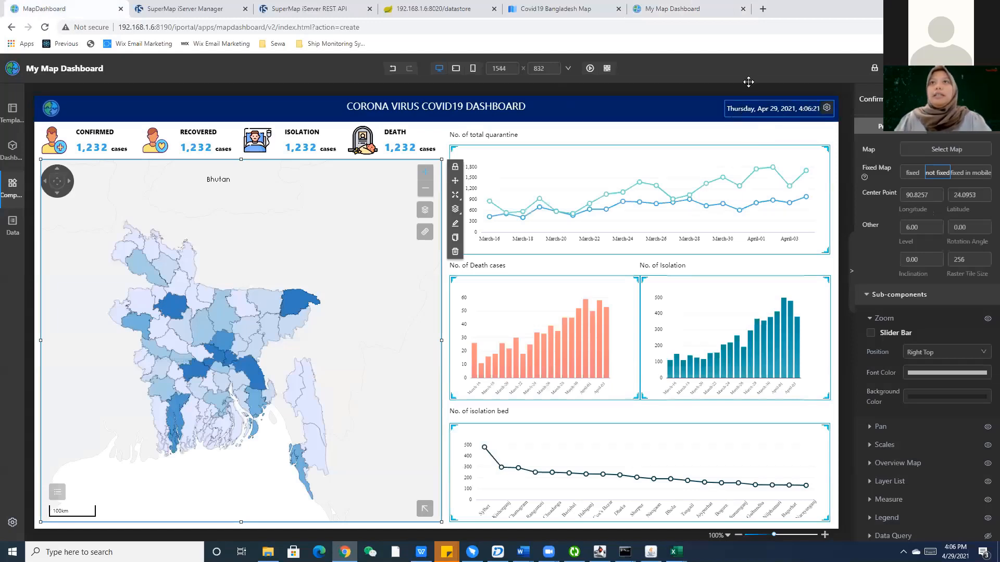
# Add a Date & Time widget to the banner.
pyautogui.click(671, 8)
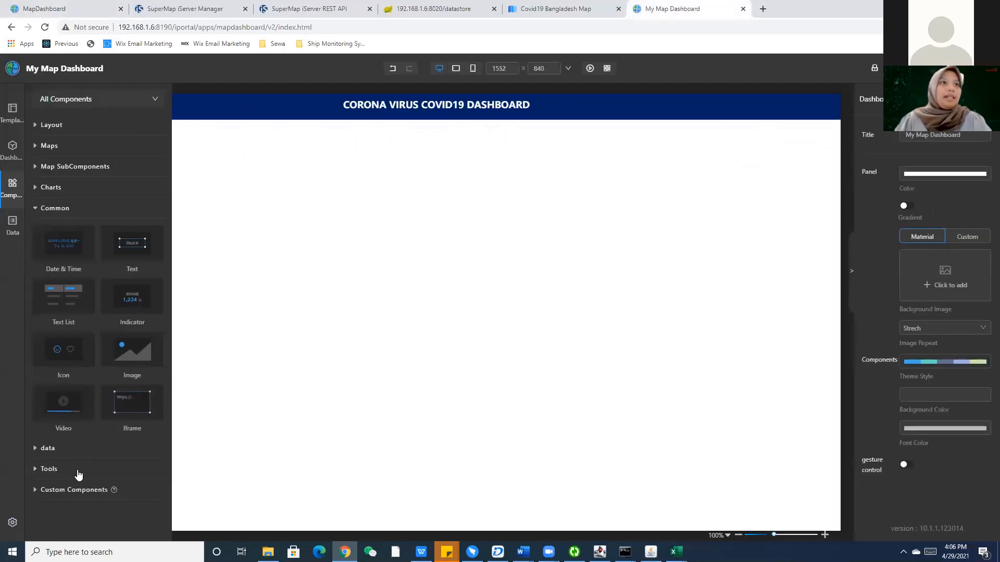
pyautogui.moveTo(72, 252); pyautogui.dragTo(746, 107)
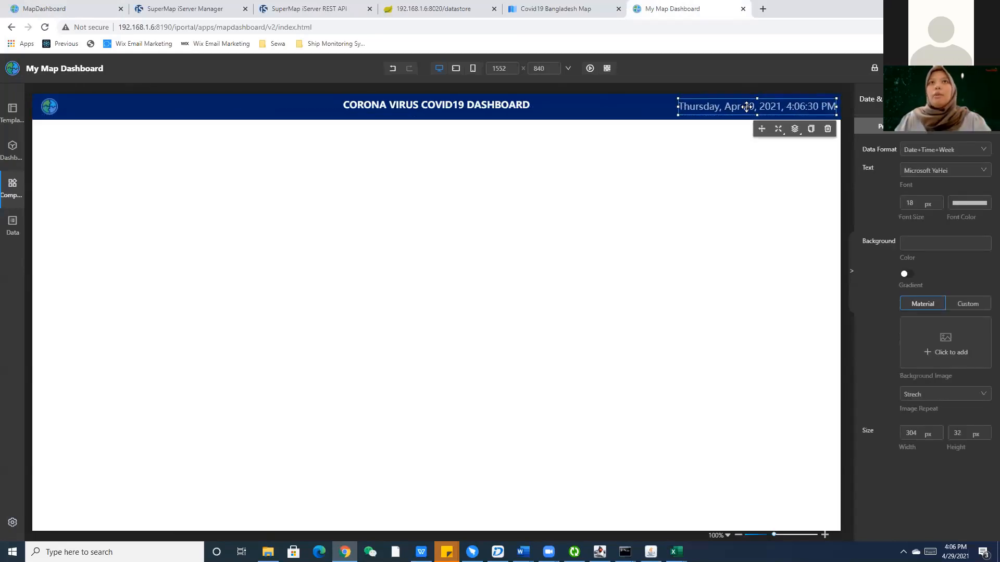
pyautogui.click(729, 172)
pyautogui.click(748, 107)
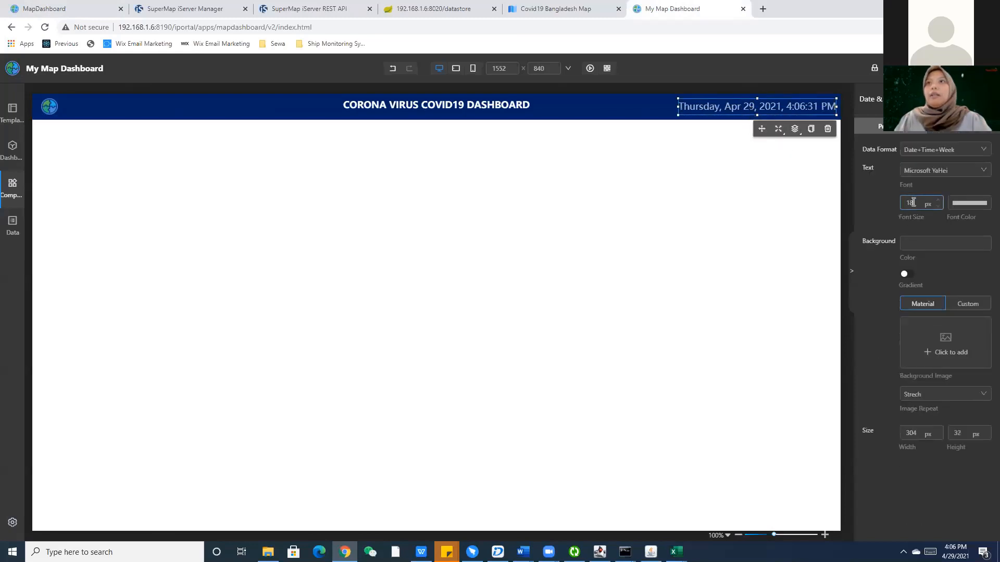
# Set the date widget's font size to 12 and move it to the banner's right end.
pyautogui.write('11')
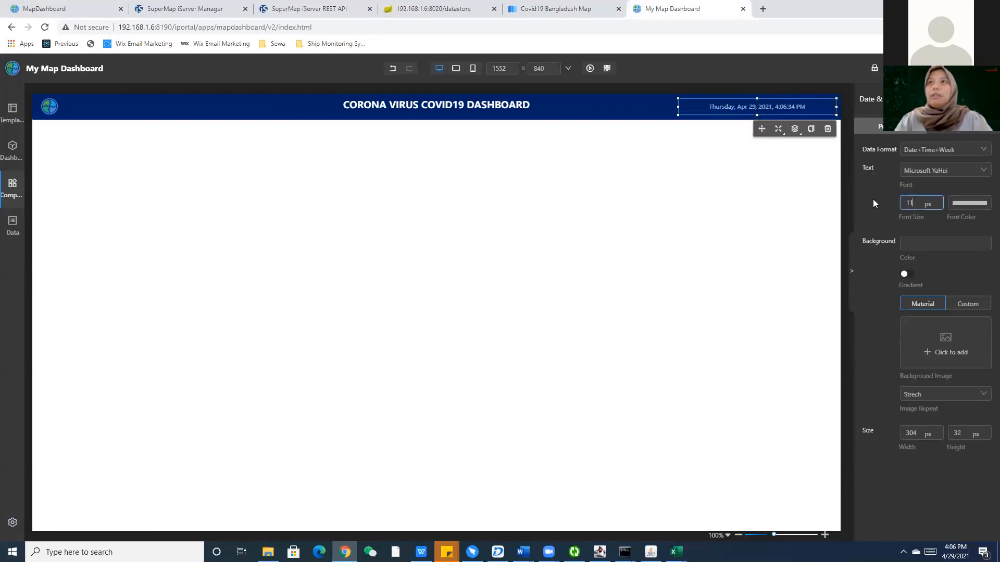
pyautogui.press('BackSpace')
pyautogui.write('2')
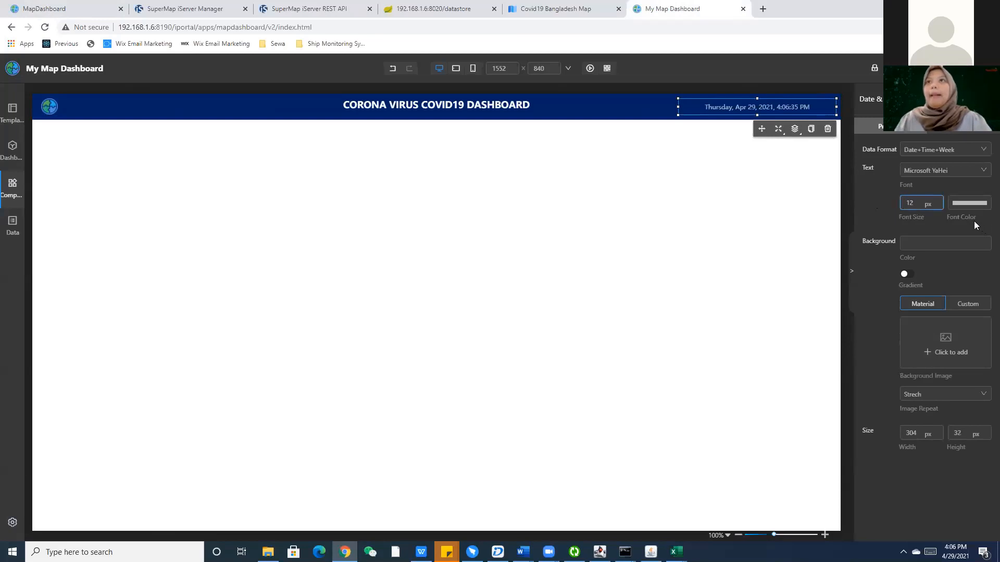
pyautogui.click(969, 203)
pyautogui.click(867, 295)
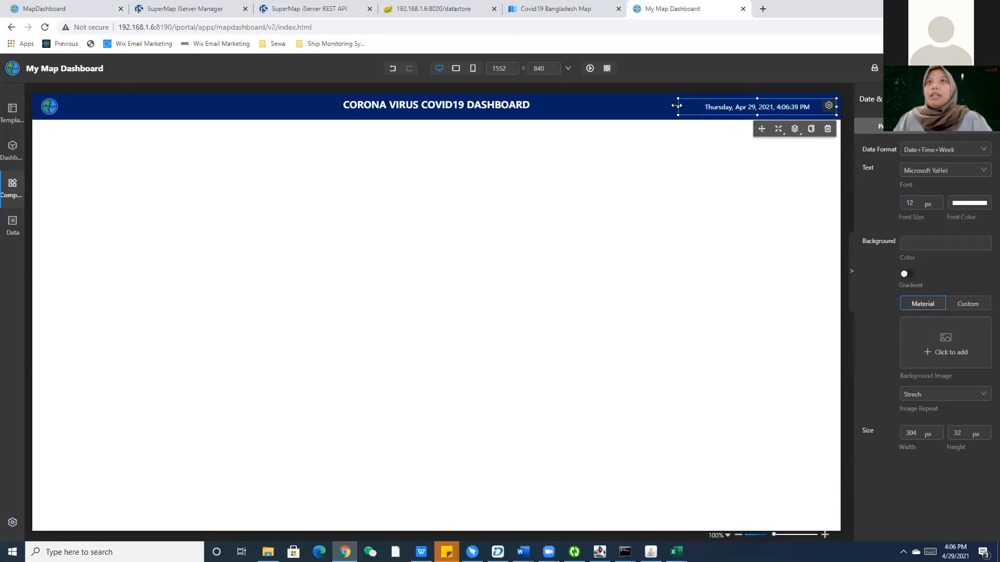
pyautogui.moveTo(678, 107); pyautogui.dragTo(723, 108)
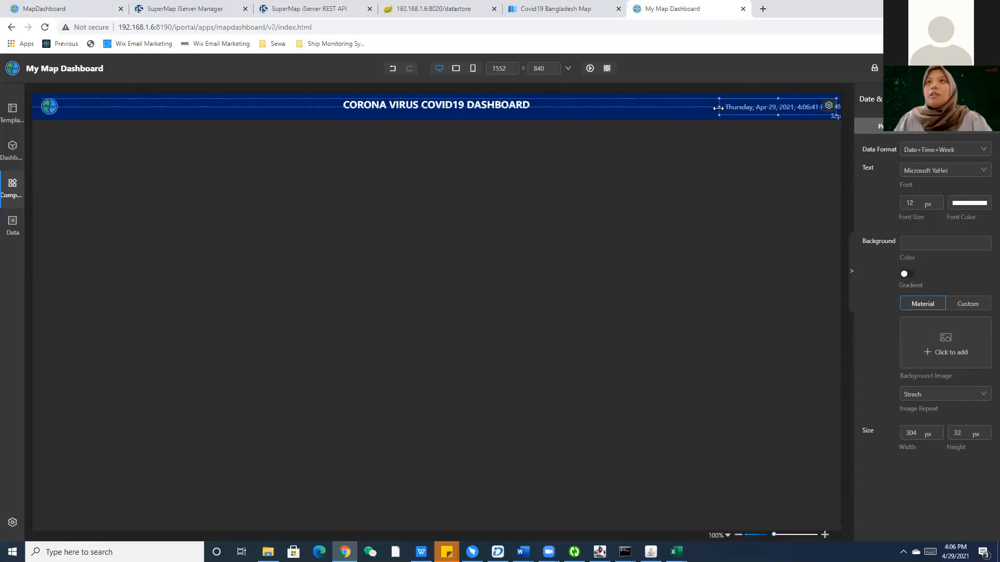
pyautogui.click(731, 188)
pyautogui.moveTo(793, 112); pyautogui.dragTo(794, 111)
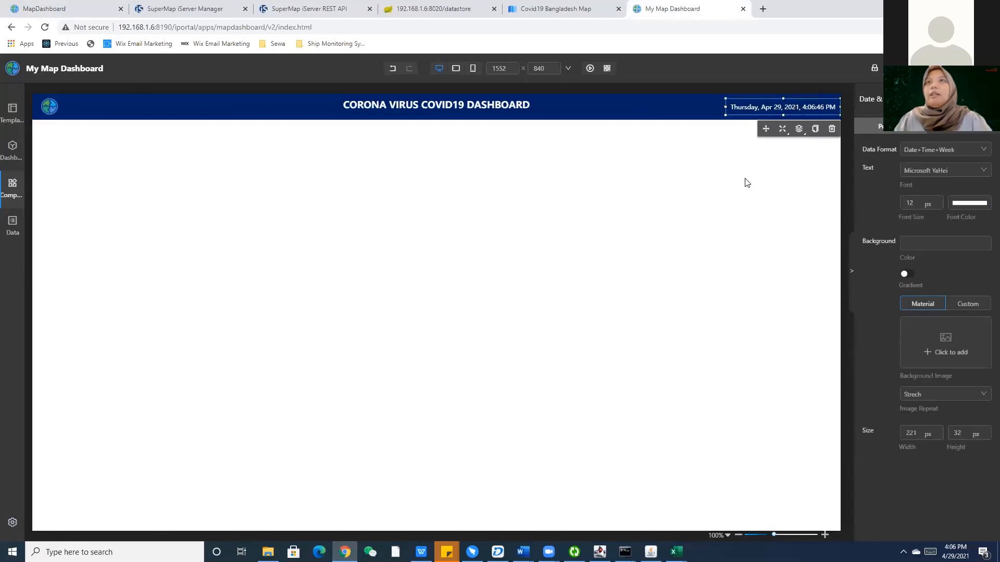
pyautogui.click(174, 300)
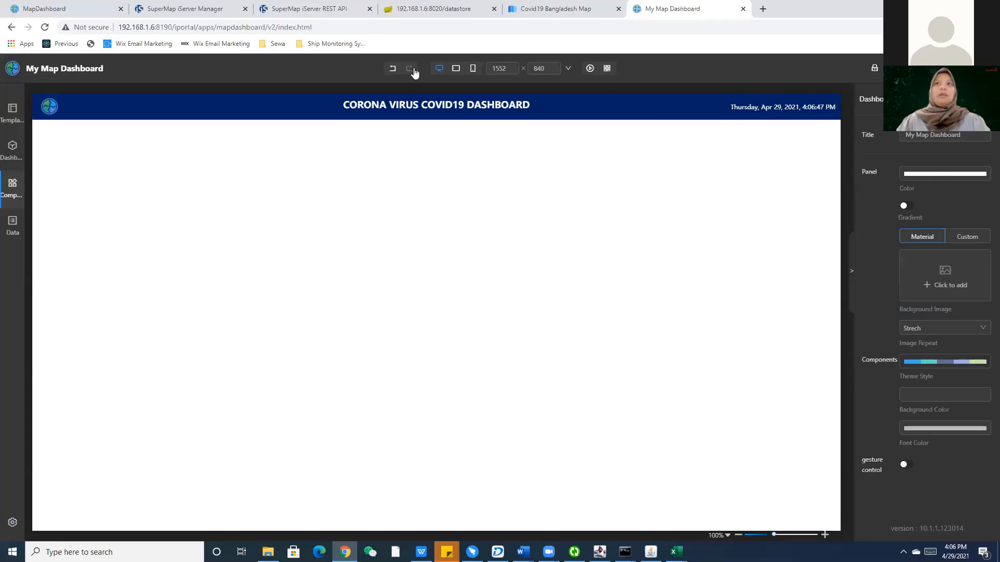
# Check the reference dashboard, then open Country_TotalCase.xlsx from data-preparation in Excel.
pyautogui.click(17, 7)
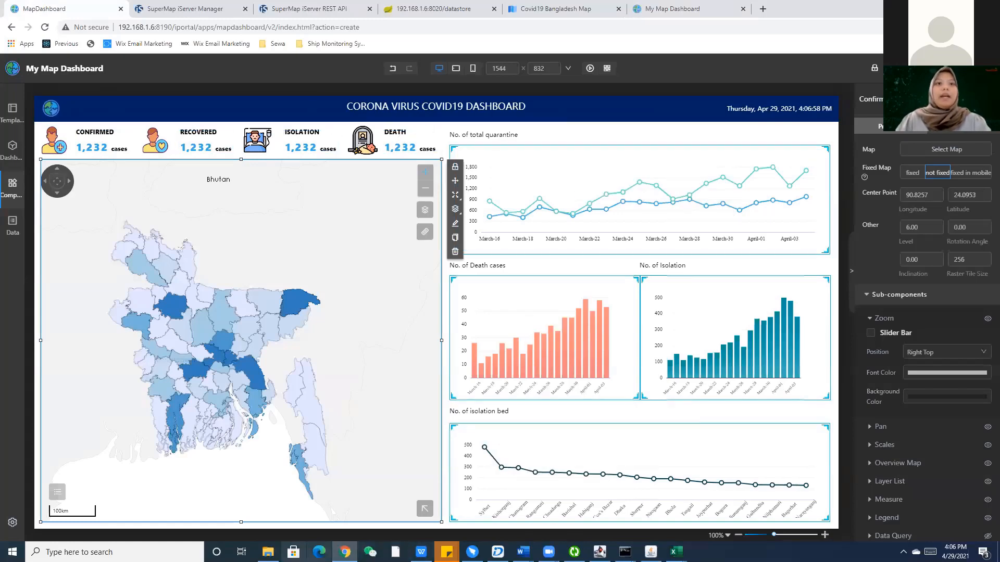
pyautogui.hotkey('alt', 'Tab')
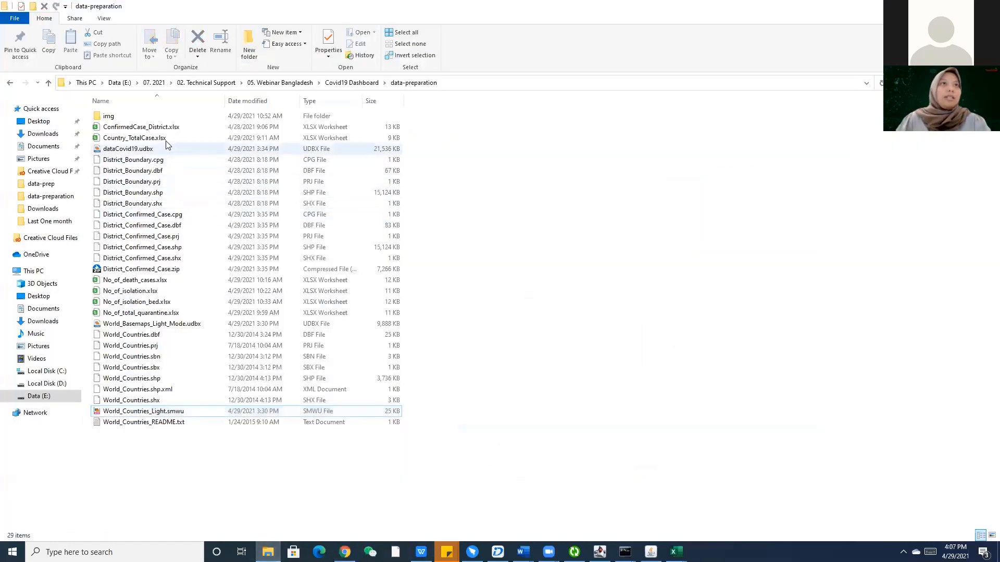
pyautogui.click(166, 139)
pyautogui.hotkey('shift', 'F10')
pyautogui.moveTo(250, 381)
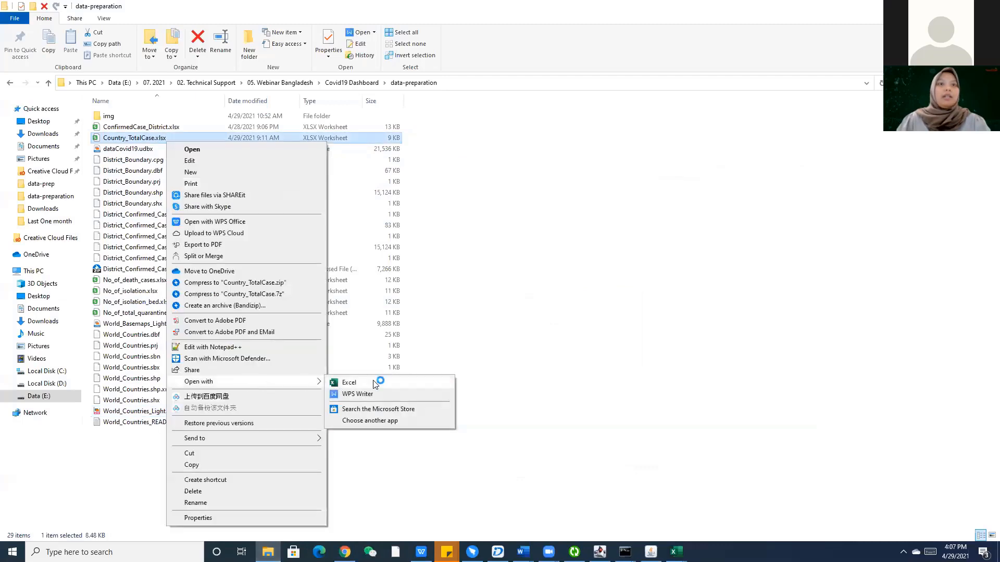
pyautogui.click(380, 381)
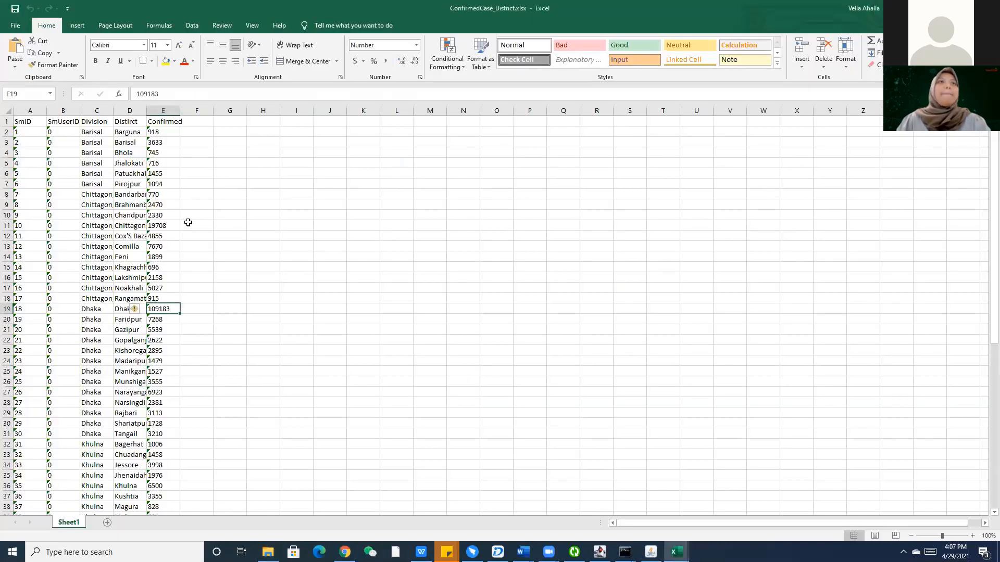
# Read the Lab Test, Confirmed, Isolation, Recovered and Death headers and the 11305 death total.
pyautogui.click(28, 121)
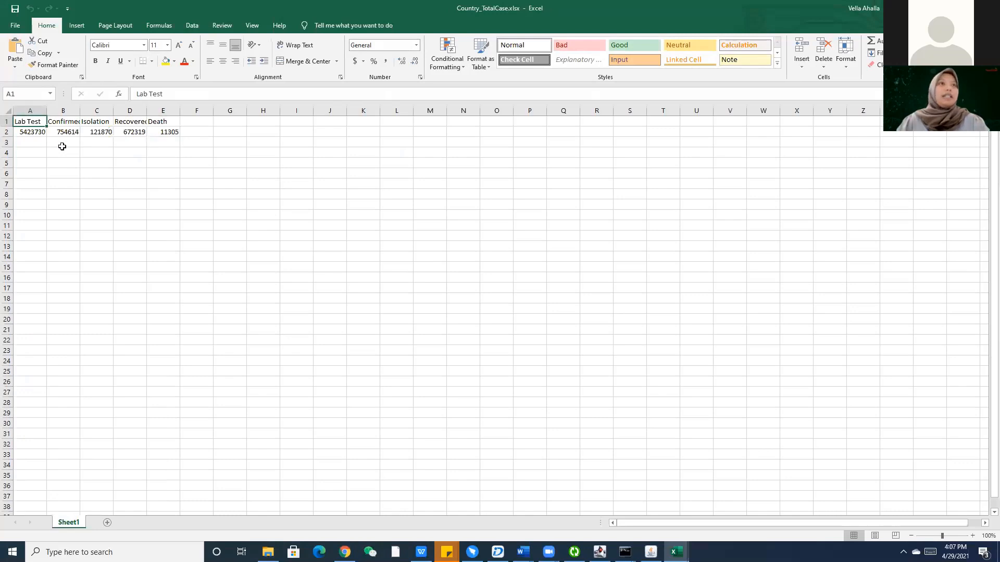
pyautogui.click(63, 142)
pyautogui.click(67, 120)
pyautogui.click(100, 124)
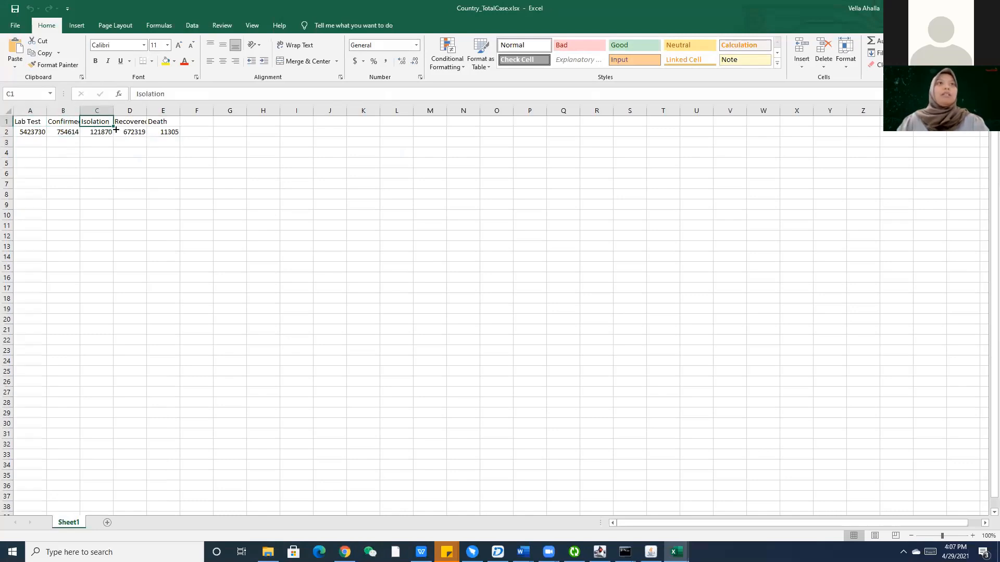
pyautogui.click(138, 122)
pyautogui.click(162, 122)
pyautogui.click(165, 134)
# Select the A2:E2 totals row to check its sum, then return to the browser.
pyautogui.moveTo(47, 134); pyautogui.dragTo(197, 133)
pyautogui.click(195, 171)
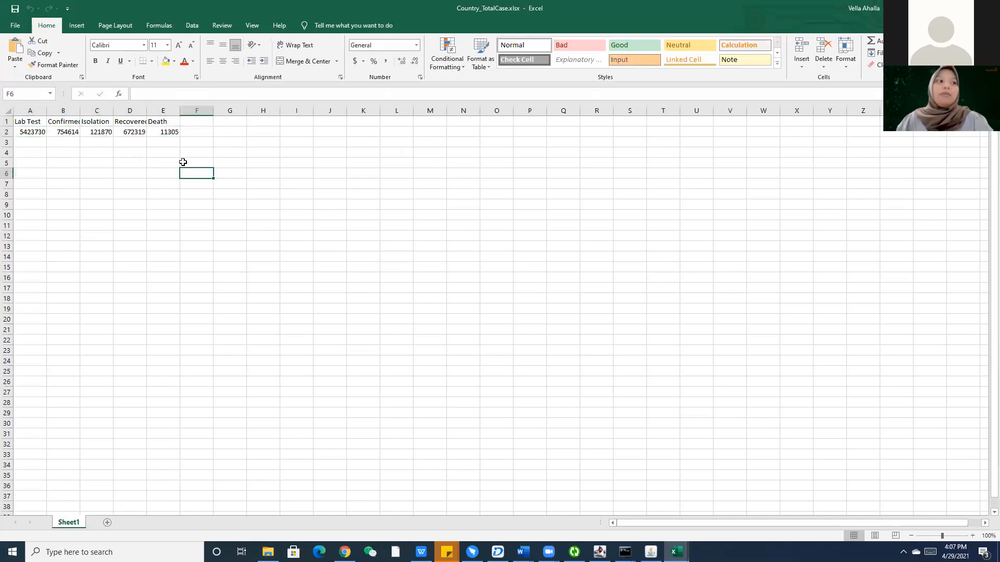
pyautogui.moveTo(171, 134); pyautogui.dragTo(23, 132)
pyautogui.click(68, 152)
pyautogui.click(172, 132)
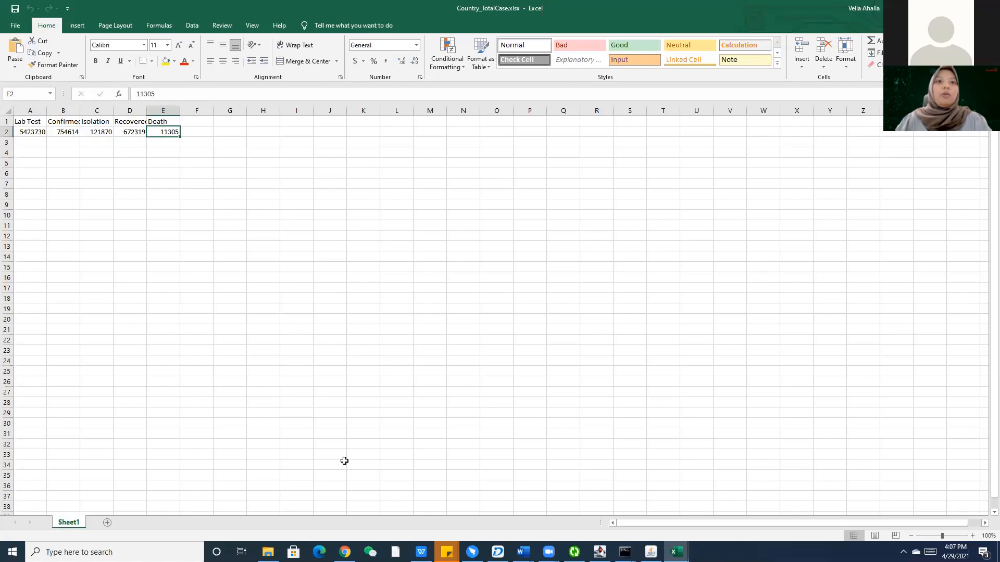
pyautogui.click(344, 552)
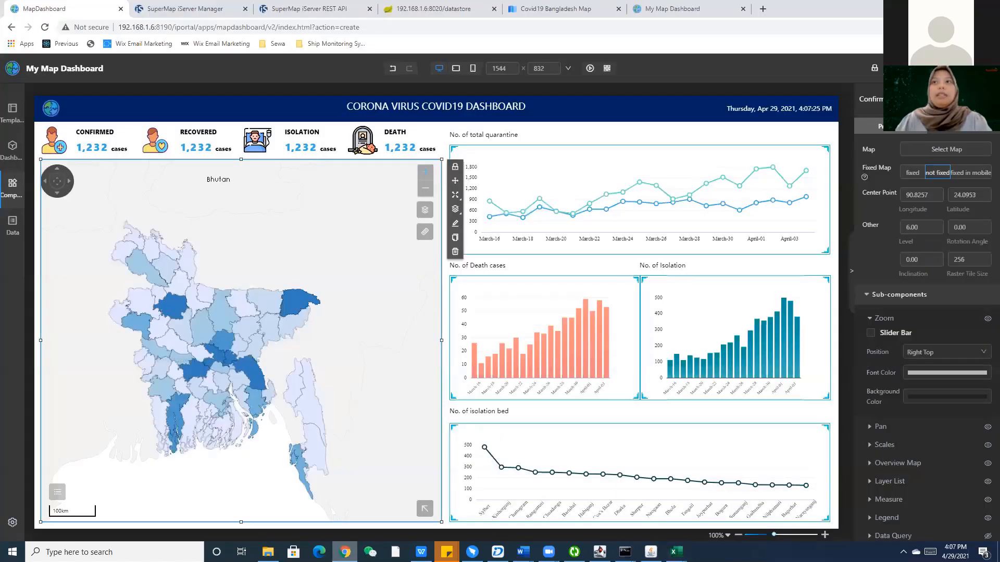
# Back in the dashboard editor, add a trial icon component and delete it again.
pyautogui.click(659, 4)
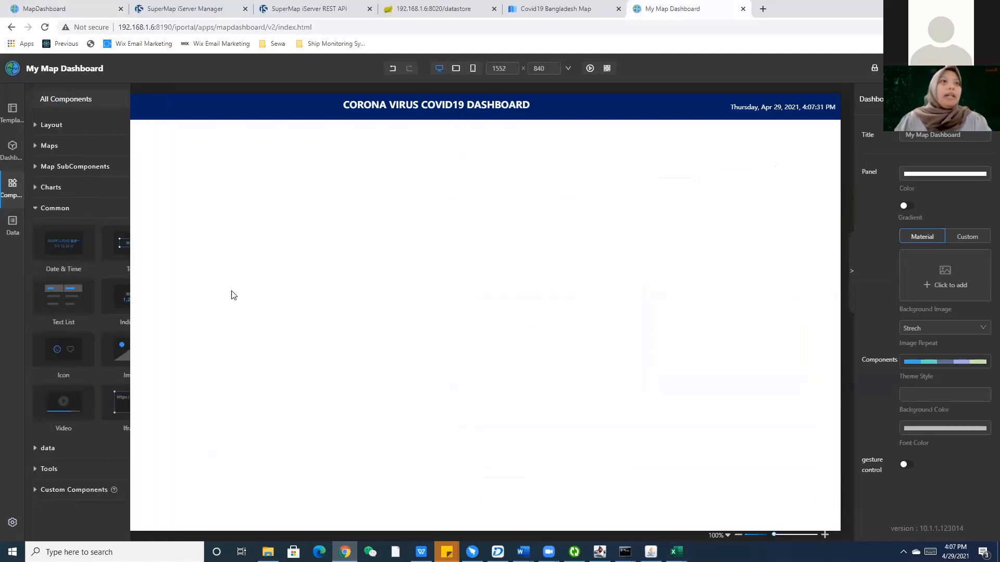
pyautogui.moveTo(20, 186)
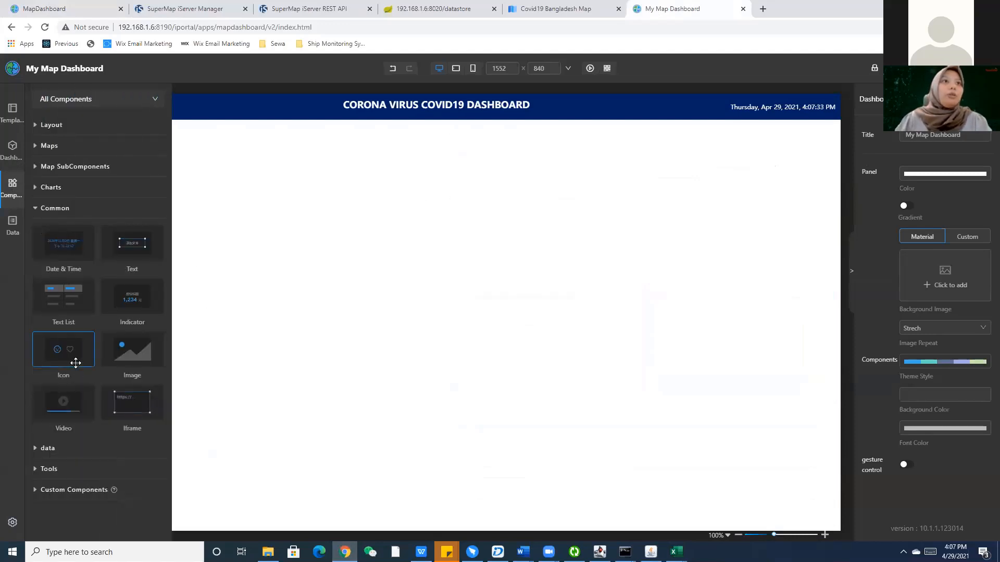
pyautogui.moveTo(89, 359); pyautogui.dragTo(404, 233)
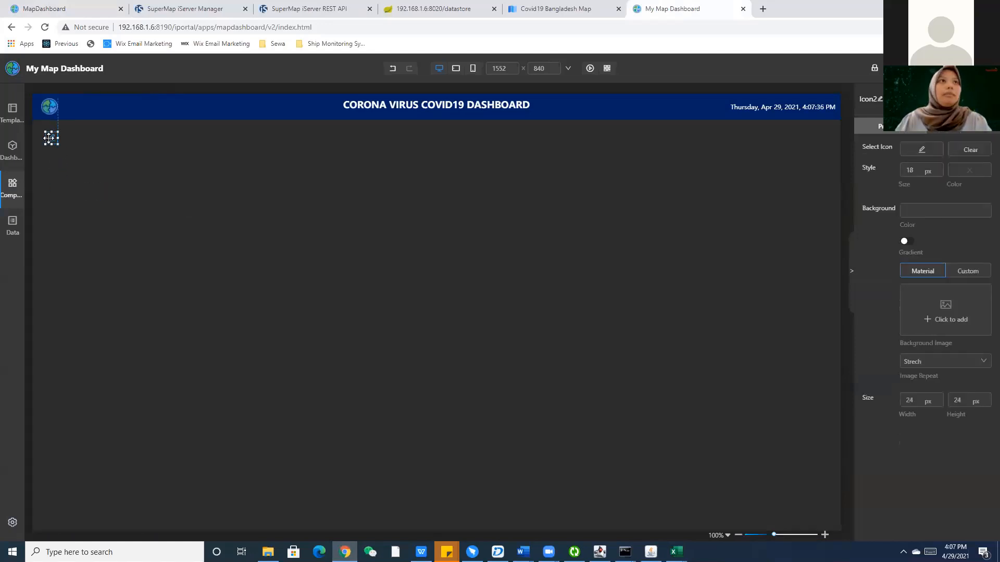
pyautogui.moveTo(49, 138); pyautogui.dragTo(82, 175)
pyautogui.press('Delete')
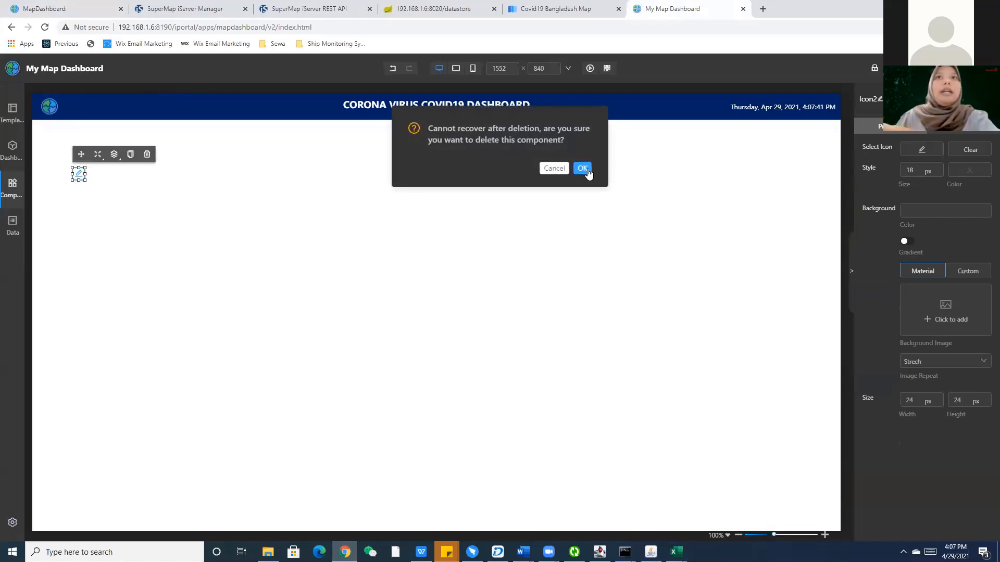
pyautogui.click(587, 170)
pyautogui.click(12, 184)
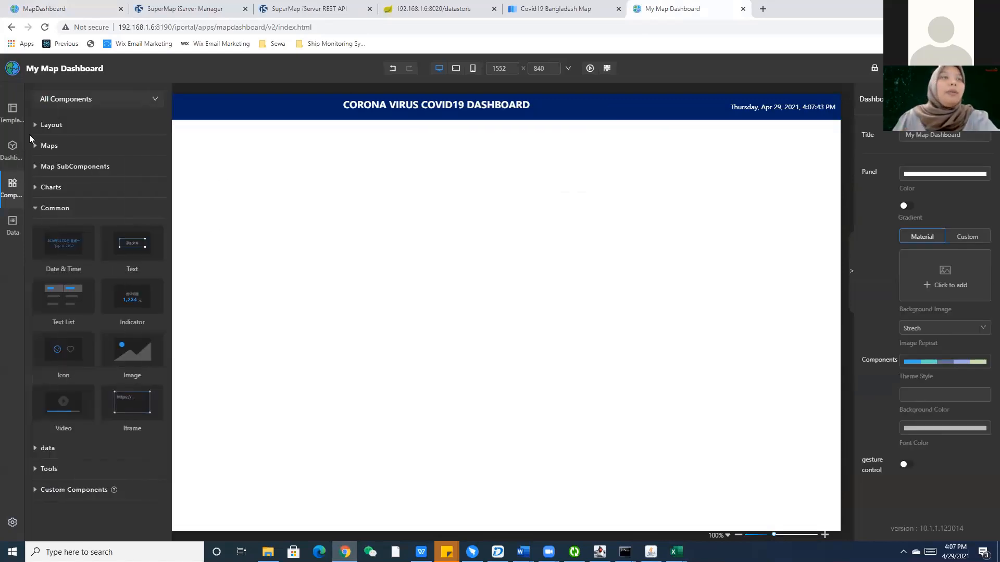
# Place a Layout container at the top-left and resize it into a 776 × 90 strip.
pyautogui.click(58, 131)
pyautogui.moveTo(74, 152); pyautogui.dragTo(131, 205)
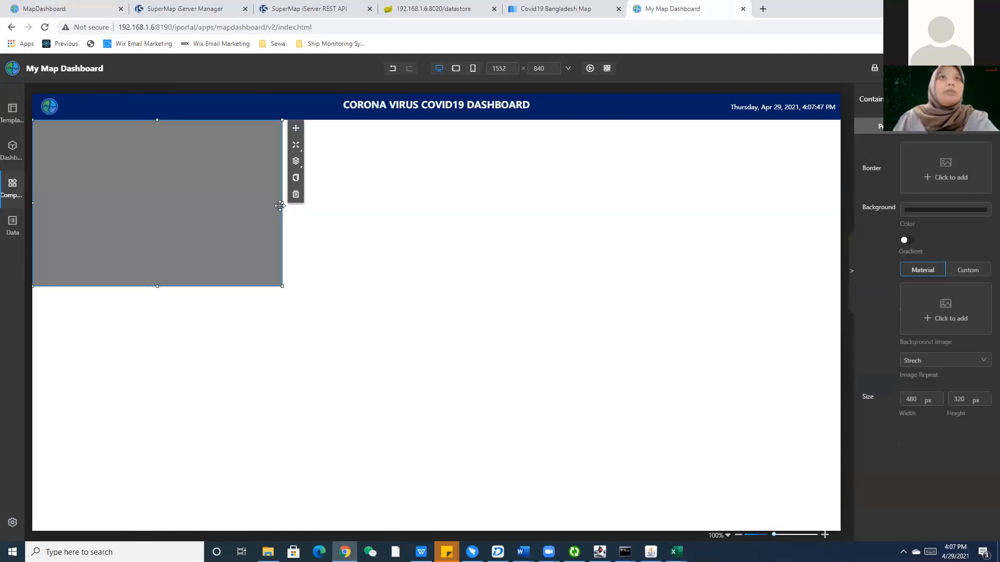
pyautogui.moveTo(280, 206); pyautogui.dragTo(437, 211)
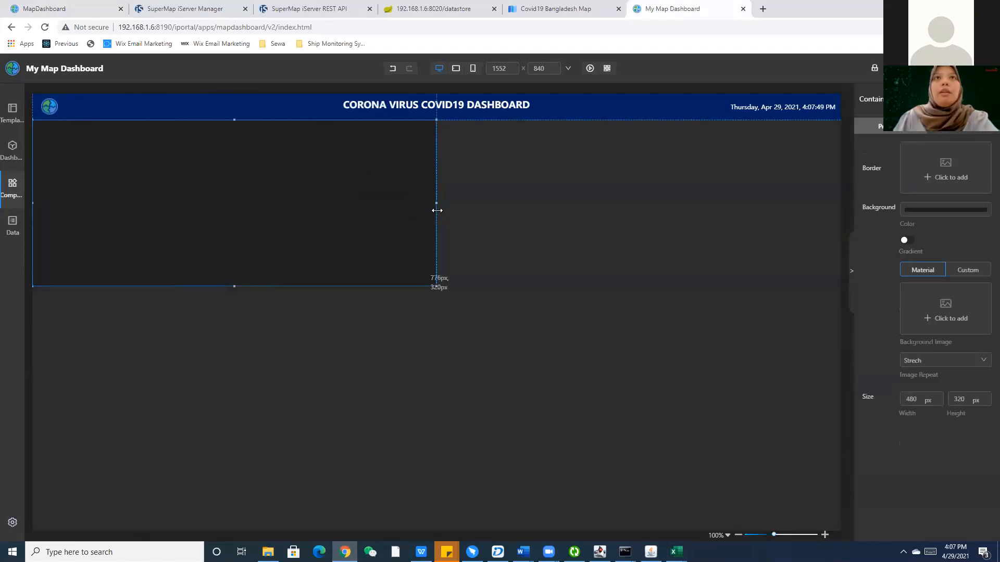
pyautogui.moveTo(234, 285); pyautogui.dragTo(243, 166)
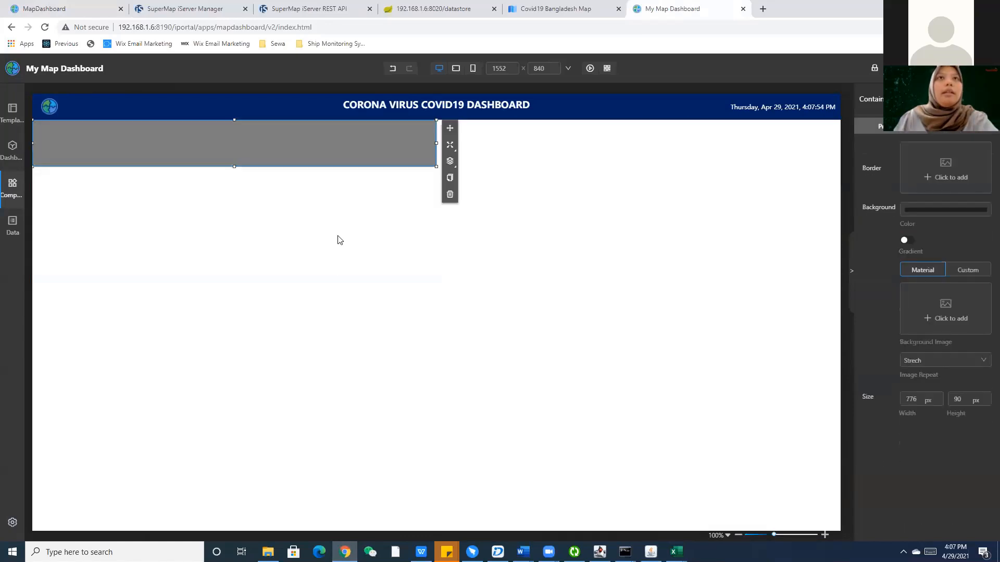
# Paste a copy of the container, then delete the extra copy.
pyautogui.click(339, 240)
pyautogui.click(238, 164)
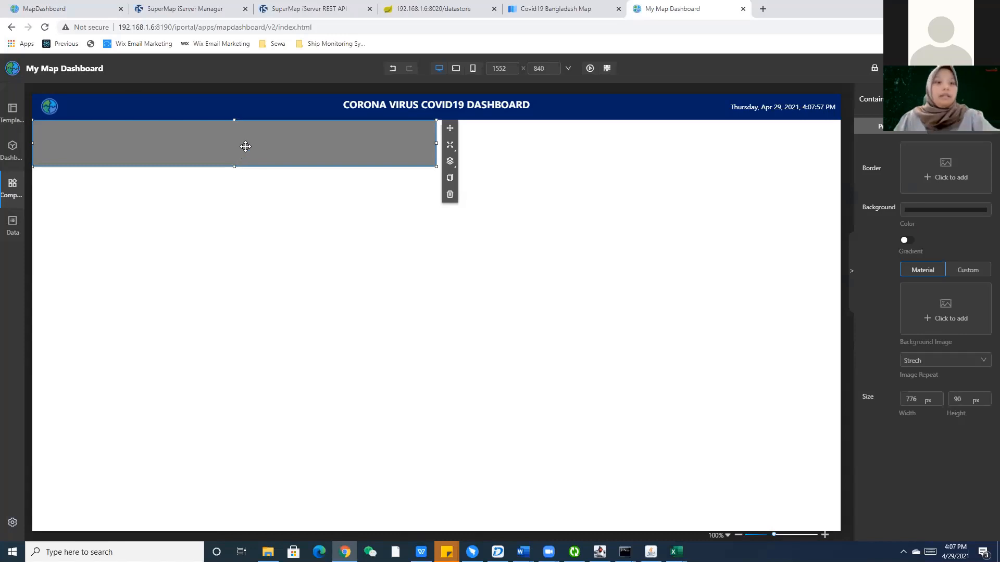
pyautogui.hotkey('ctrl', 'v')
pyautogui.moveTo(245, 146); pyautogui.dragTo(466, 370)
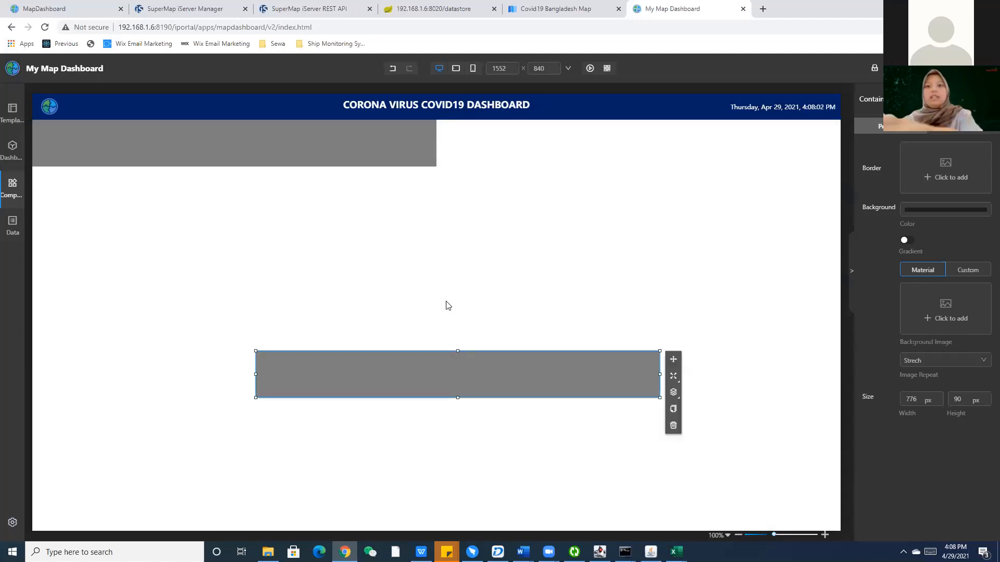
pyautogui.press('Delete')
pyautogui.click(581, 168)
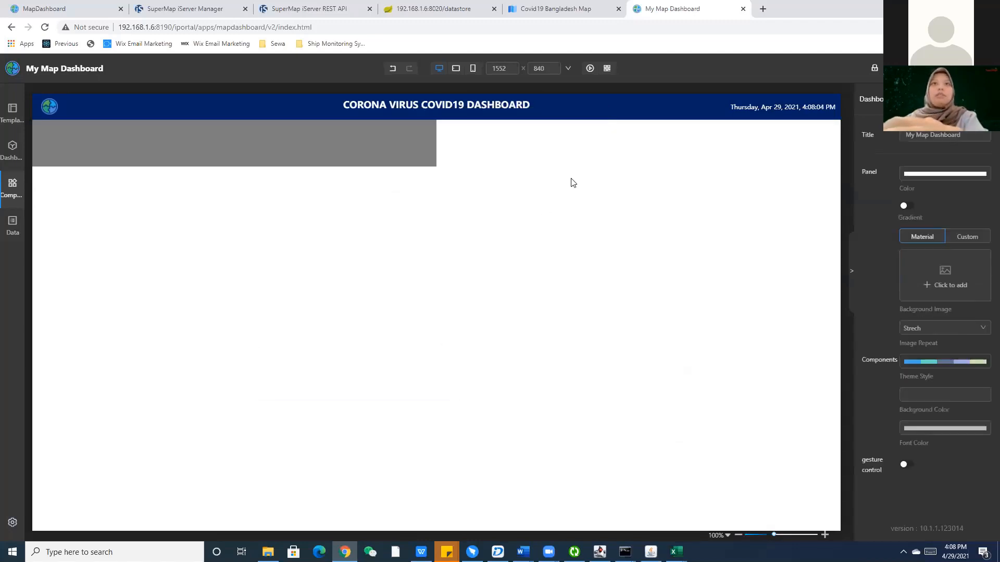
# Set the remaining container's background colour to white.
pyautogui.click(194, 143)
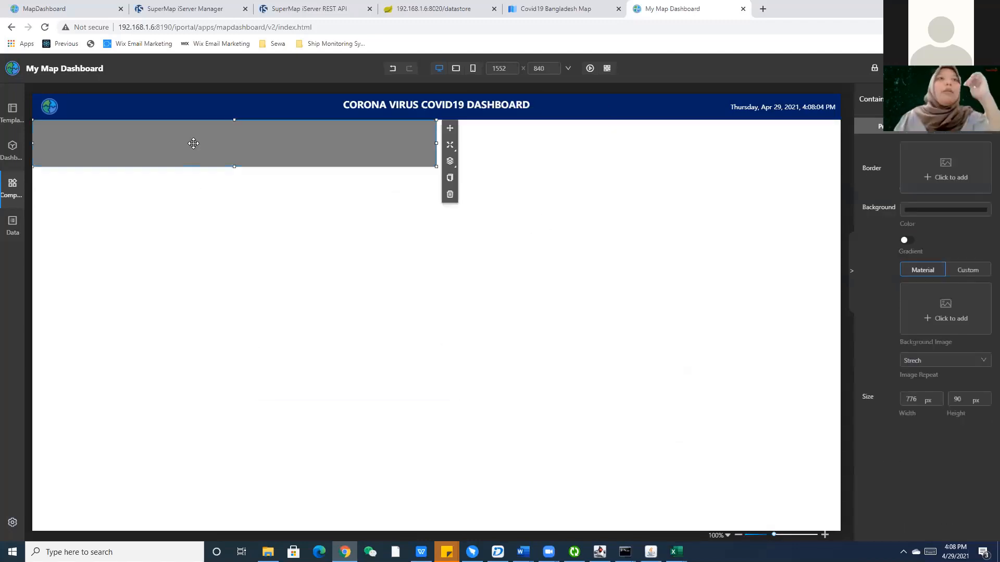
pyautogui.click(932, 209)
pyautogui.moveTo(956, 291); pyautogui.dragTo(888, 221)
pyautogui.click(913, 209)
pyautogui.click(580, 293)
pyautogui.click(580, 293)
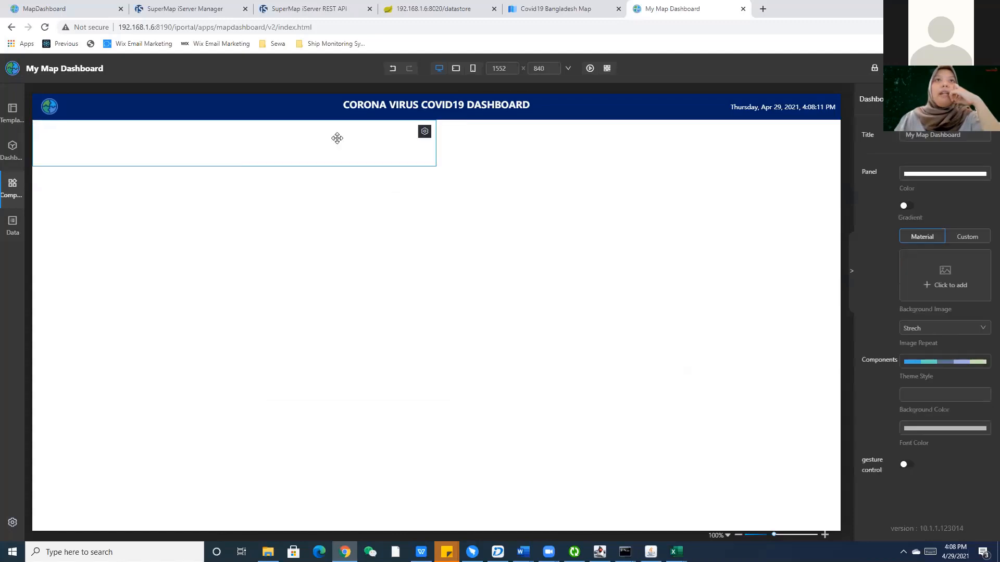
pyautogui.click(337, 143)
pyautogui.click(176, 260)
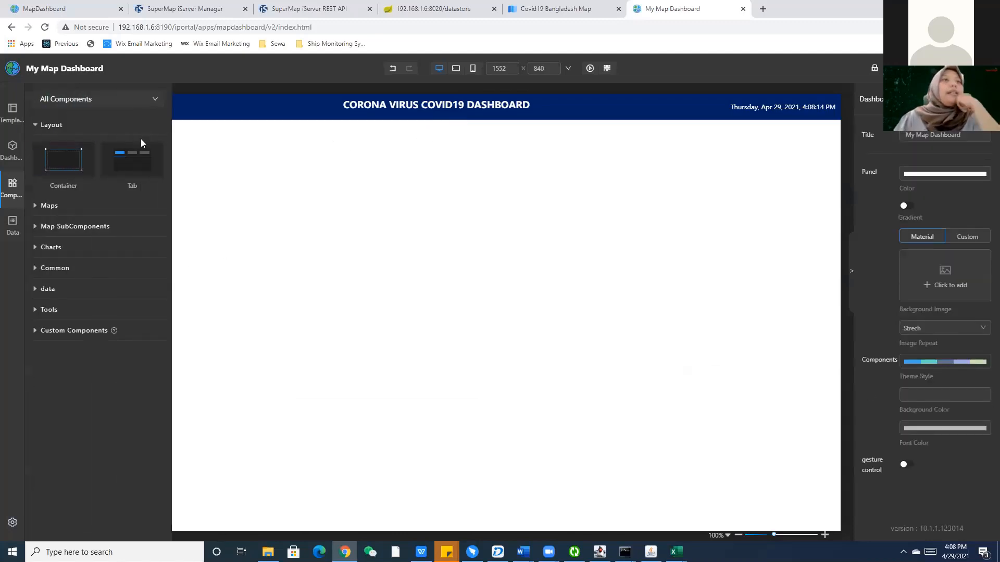
# Place a Common Icon component at the white strip's top-left.
pyautogui.moveTo(12, 188)
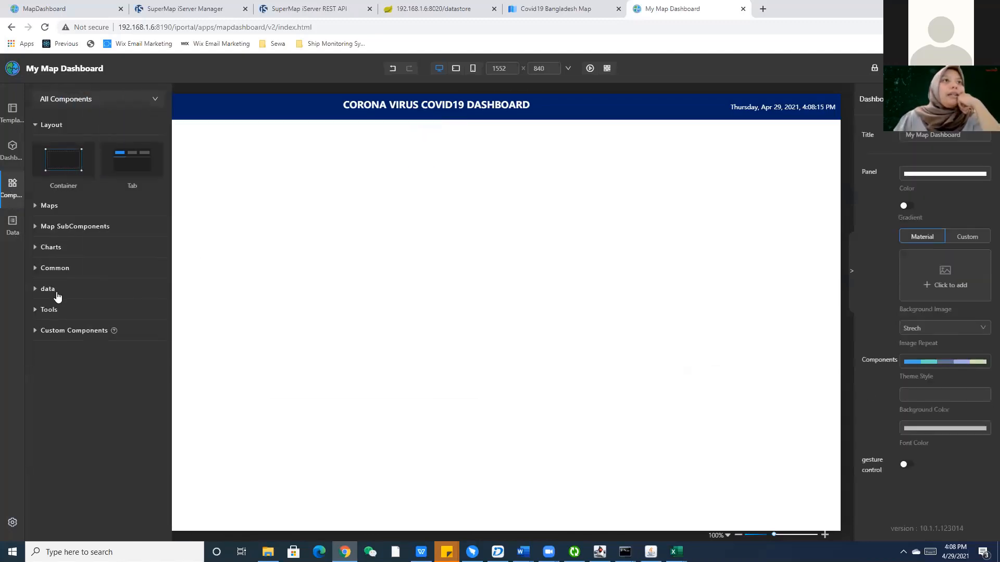
pyautogui.click(52, 309)
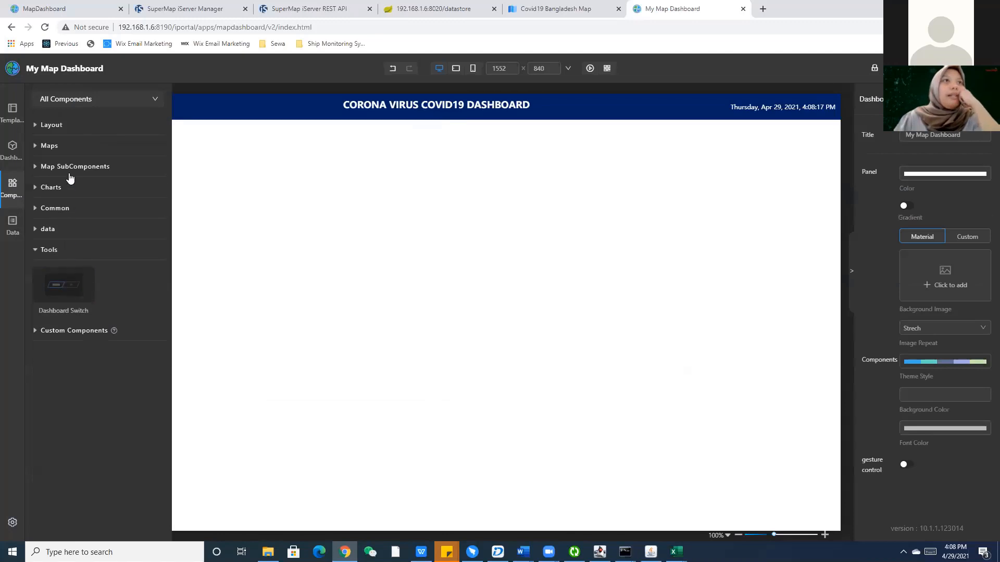
pyautogui.click(66, 208)
pyautogui.moveTo(64, 353); pyautogui.dragTo(47, 144)
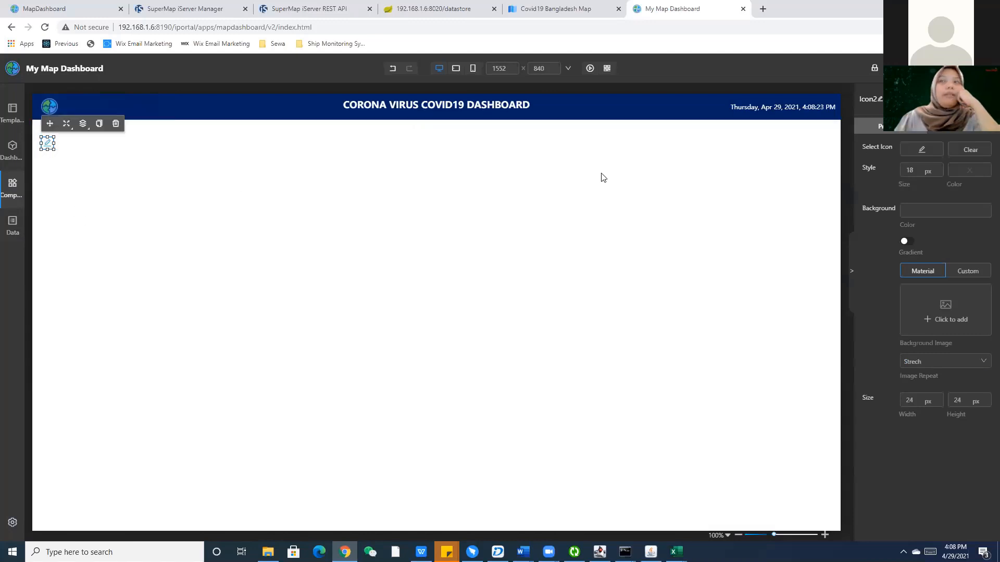
# Clear the default glyph and load medical.png as a custom icon image.
pyautogui.click(974, 151)
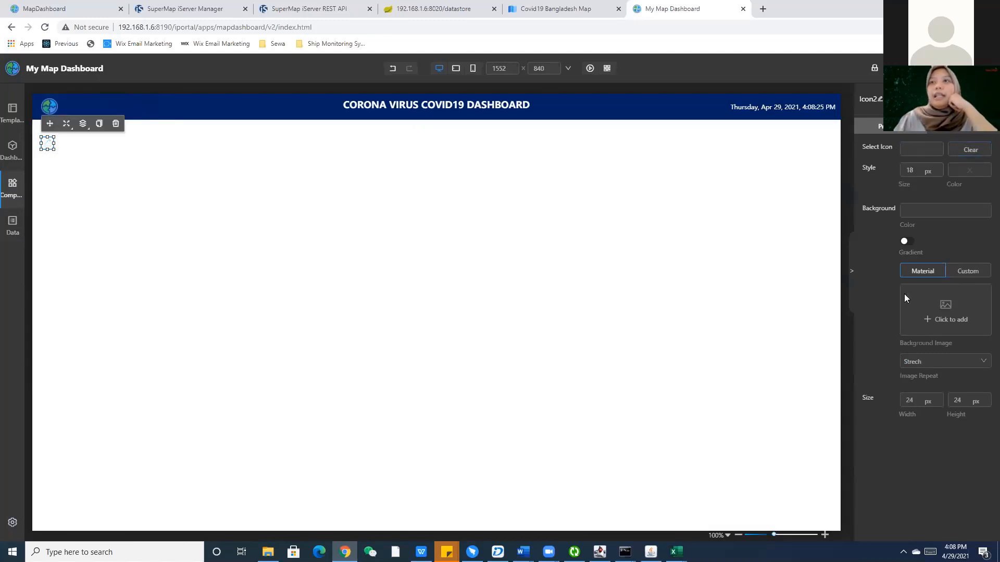
pyautogui.click(968, 272)
pyautogui.click(951, 352)
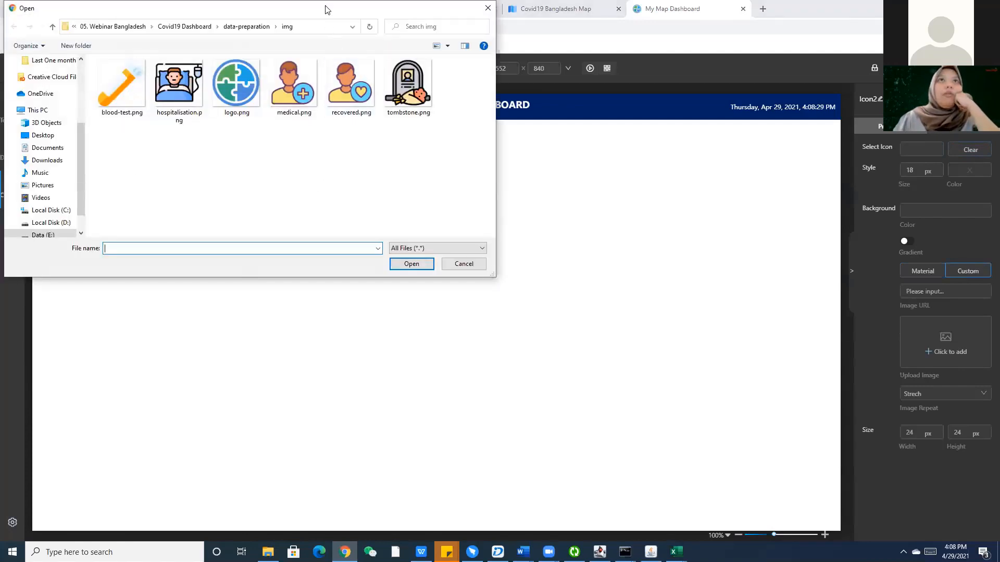
pyautogui.moveTo(331, 9); pyautogui.dragTo(679, 99)
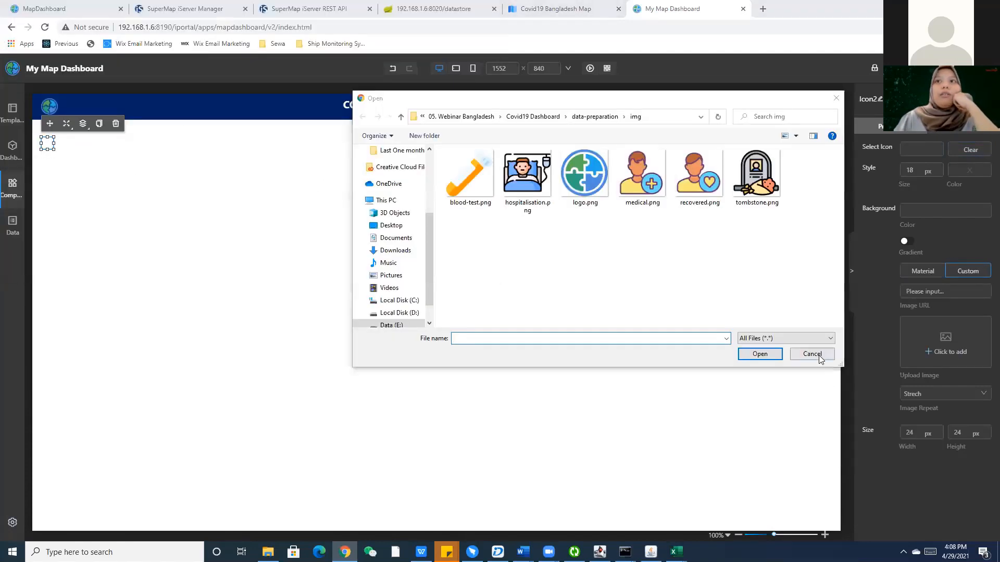
pyautogui.click(814, 354)
pyautogui.click(39, 12)
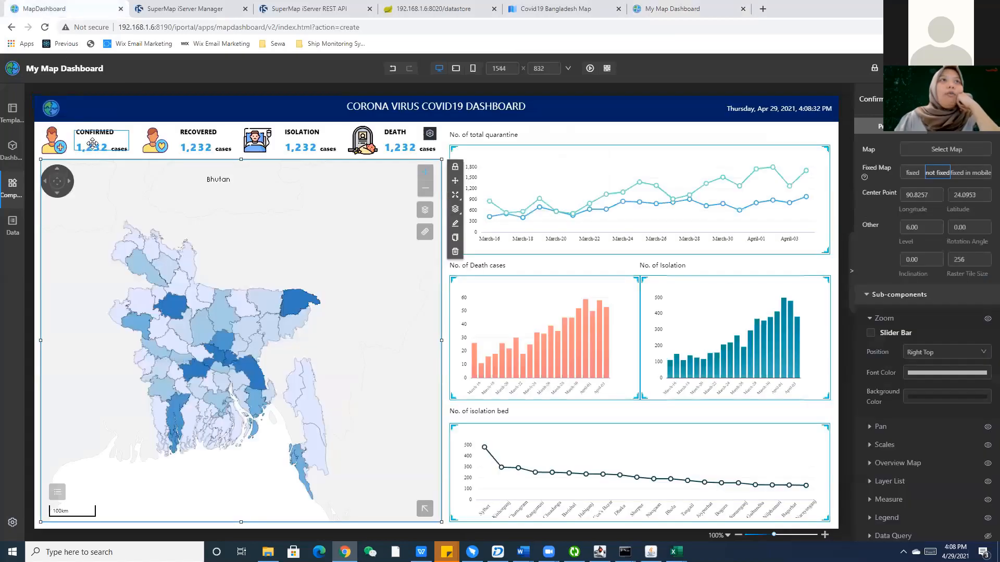
pyautogui.click(670, 8)
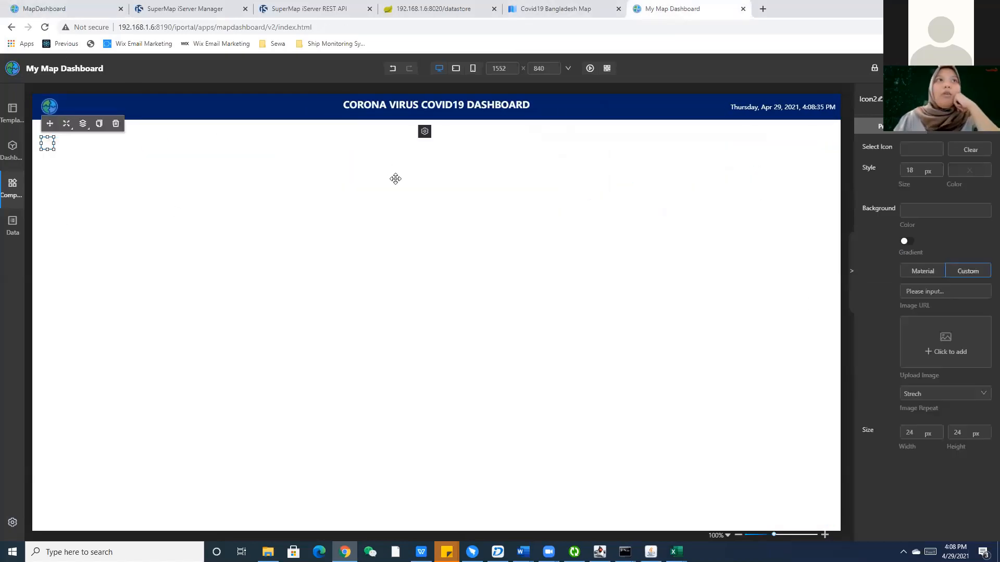
pyautogui.click(946, 349)
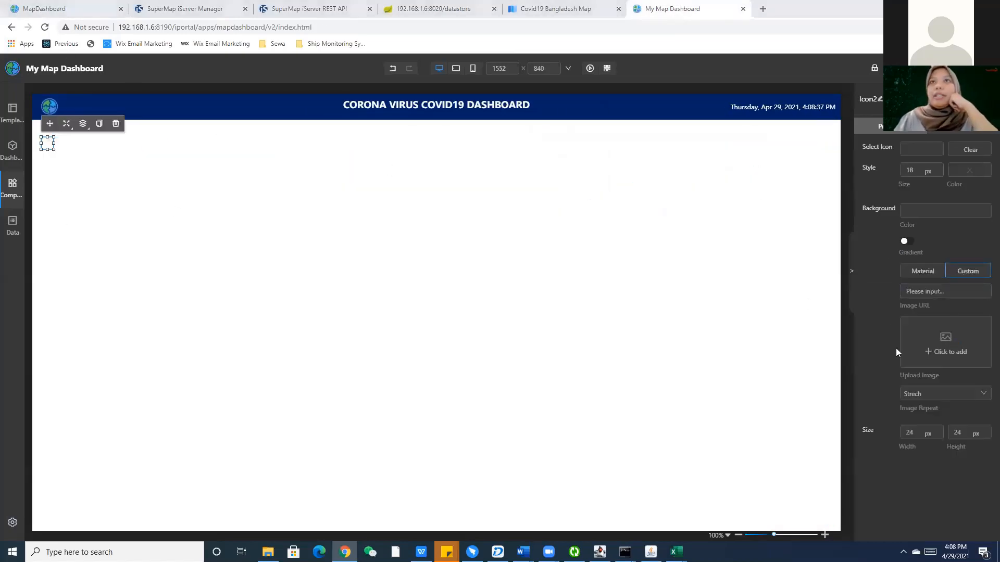
pyautogui.click(642, 174)
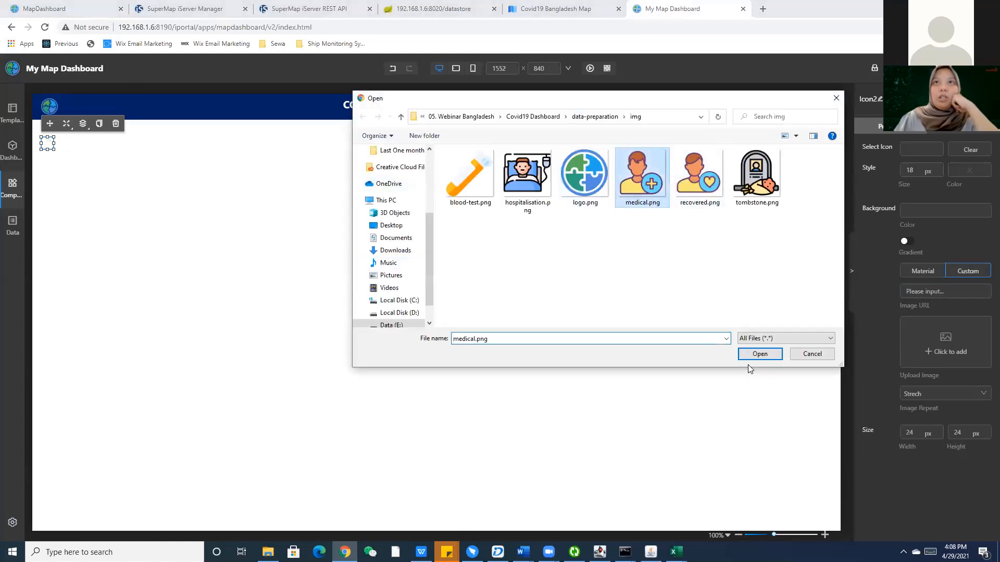
pyautogui.click(755, 354)
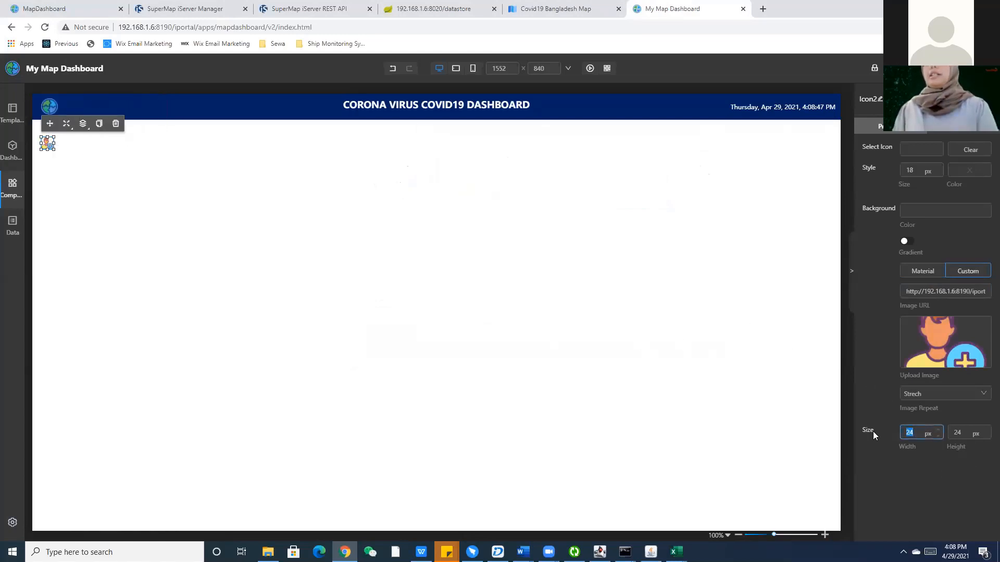
# Size the icon to 30 × 30, then enlarge it to about 58 × 56.
pyautogui.write('30')
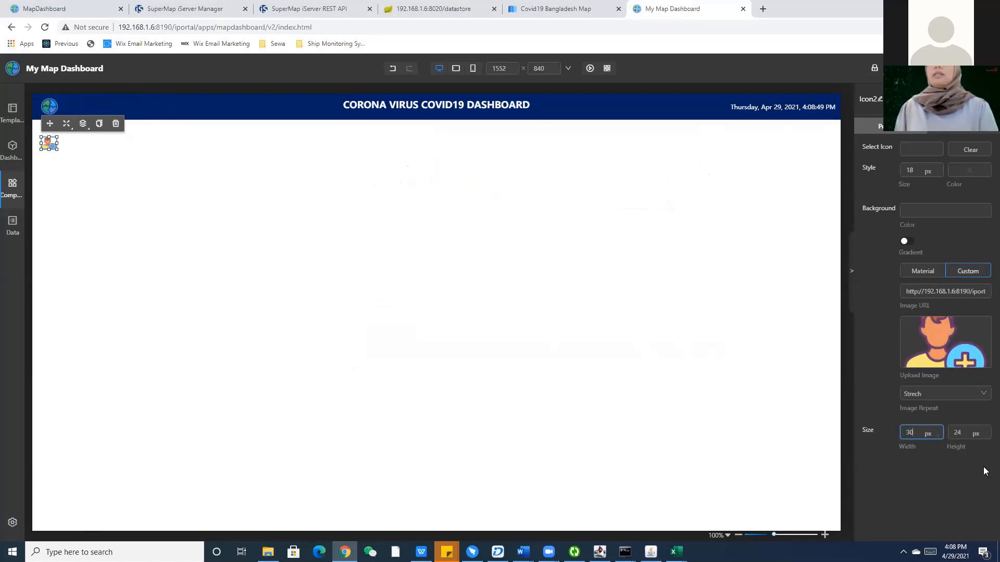
pyautogui.press('Tab')
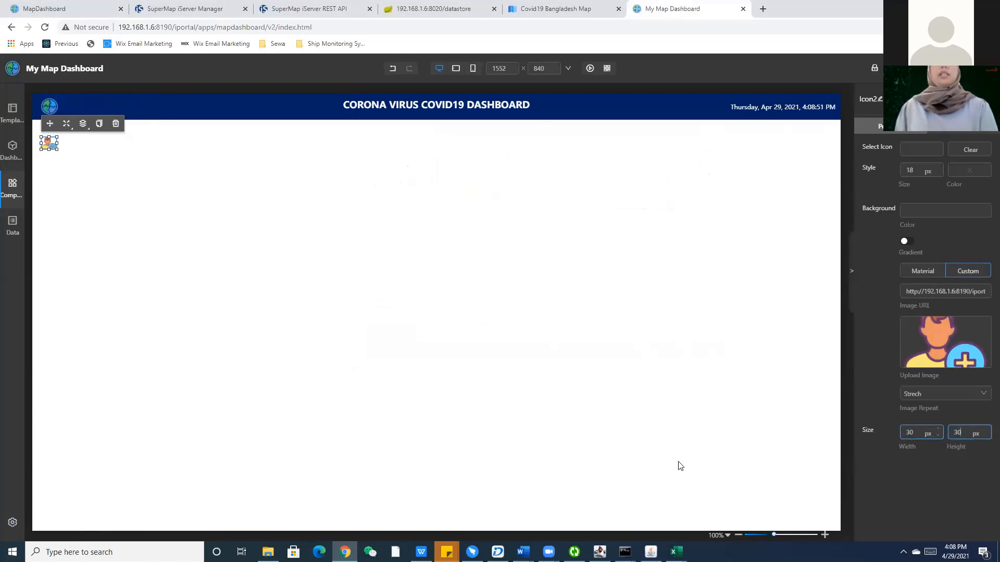
pyautogui.click(385, 424)
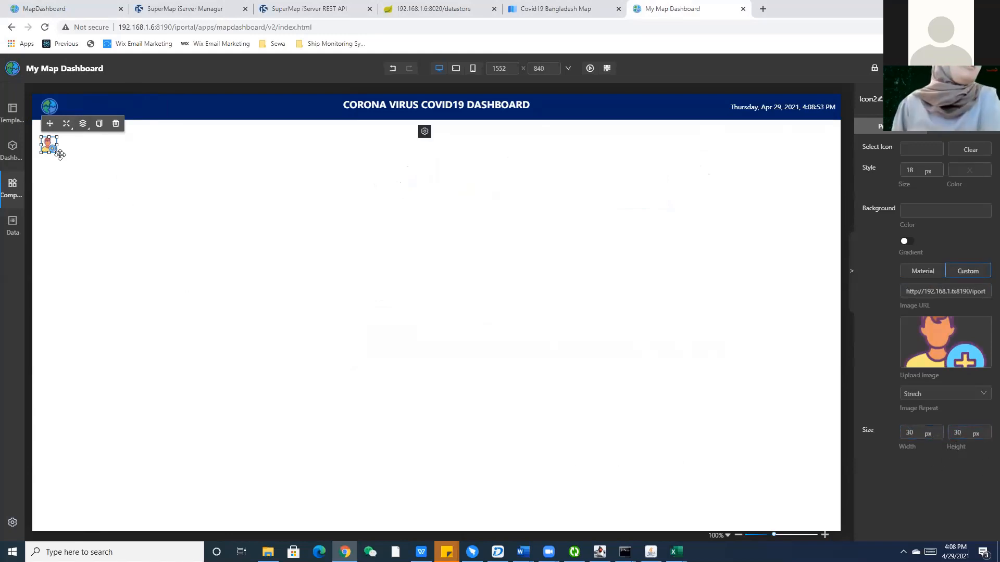
pyautogui.moveTo(61, 154)
pyautogui.mouseDown()
pyautogui.moveTo(67, 163)
pyautogui.moveTo(34, 128)
pyautogui.moveTo(54, 145)
pyautogui.mouseUp()
pyautogui.click(79, 221)
pyautogui.click(51, 148)
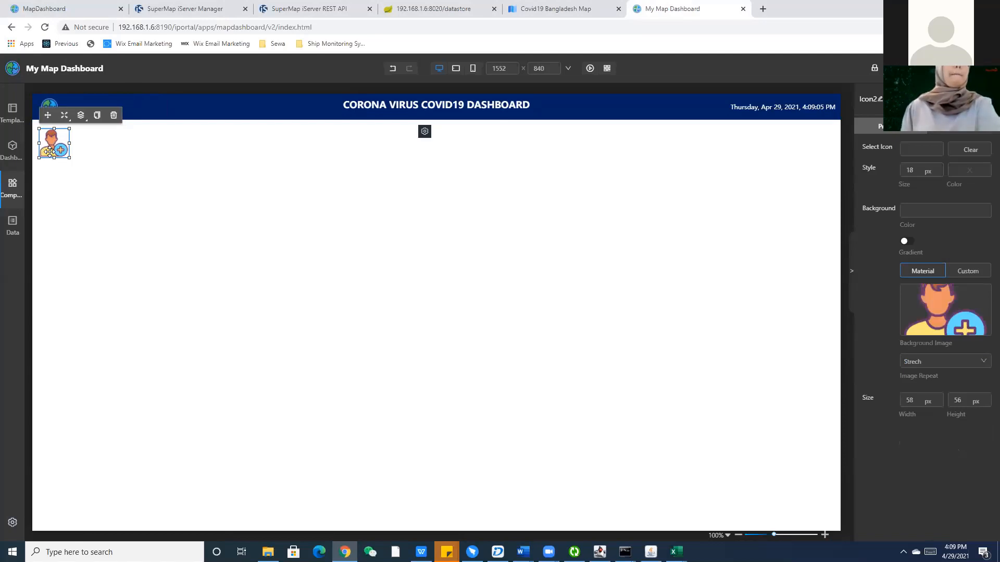
pyautogui.click(70, 213)
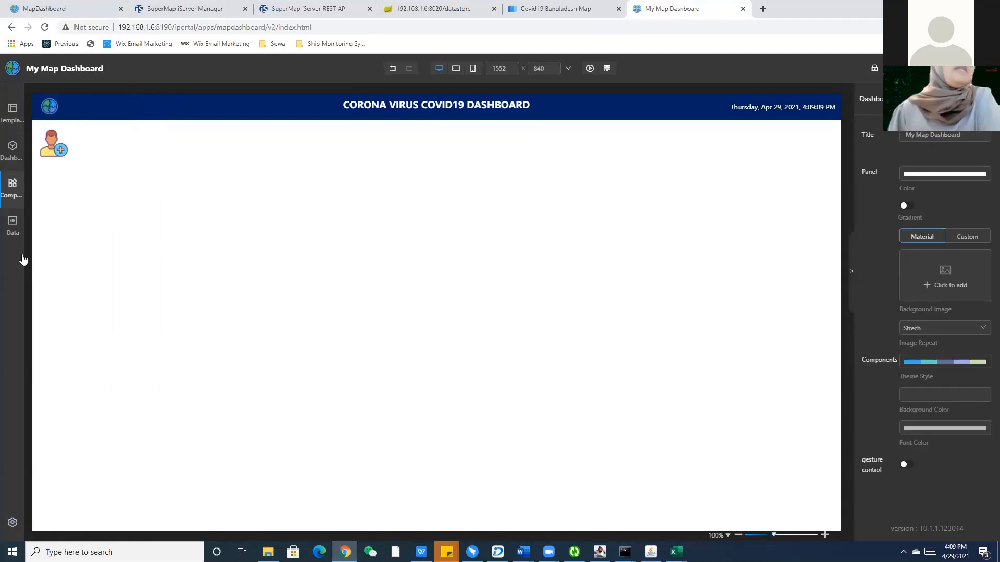
# Place an indicator card beside the person icon, titled CONFIRMED with unit cases.
pyautogui.moveTo(23, 259)
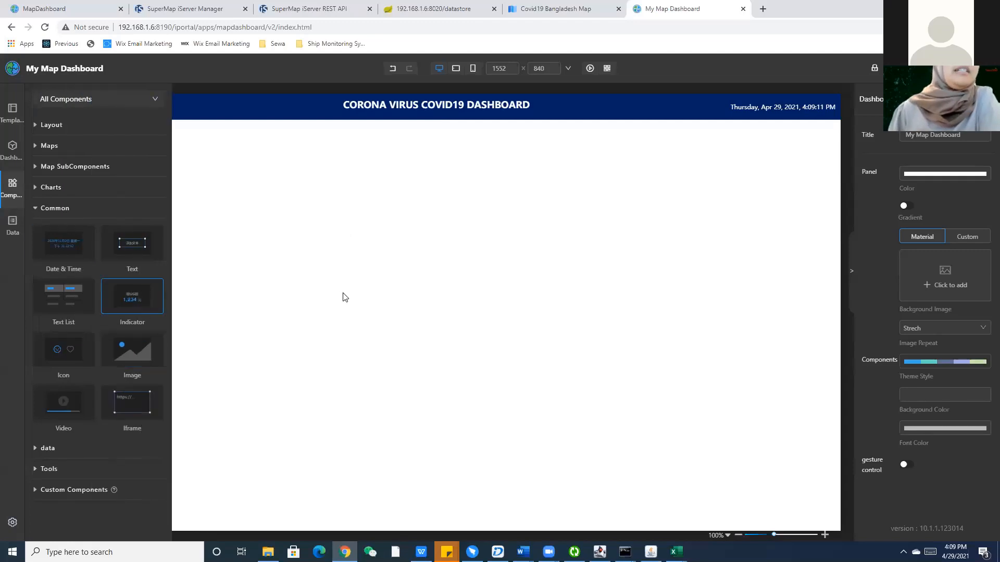
pyautogui.moveTo(343, 297); pyautogui.dragTo(344, 296)
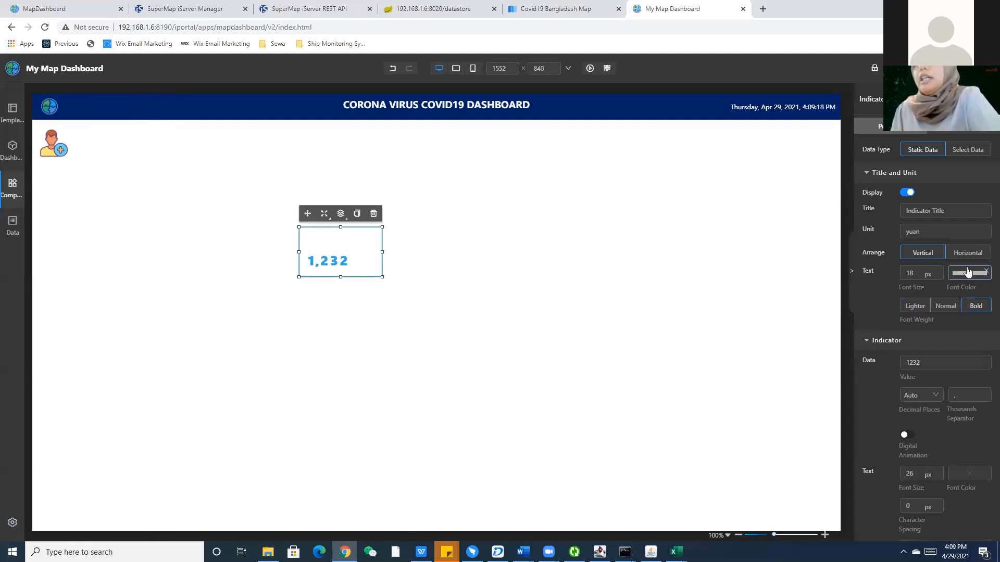
pyautogui.moveTo(373, 252); pyautogui.dragTo(112, 158)
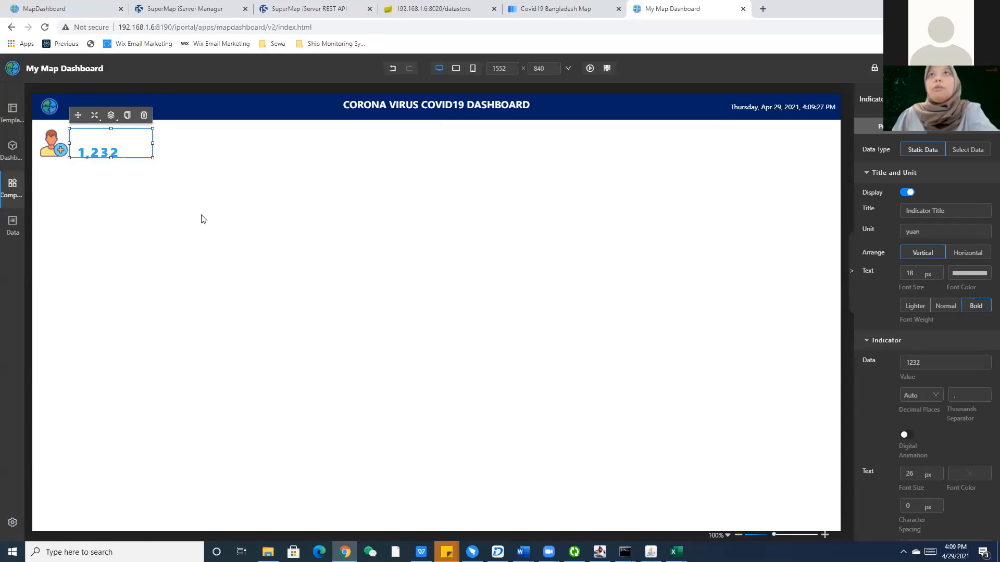
pyautogui.click(953, 209)
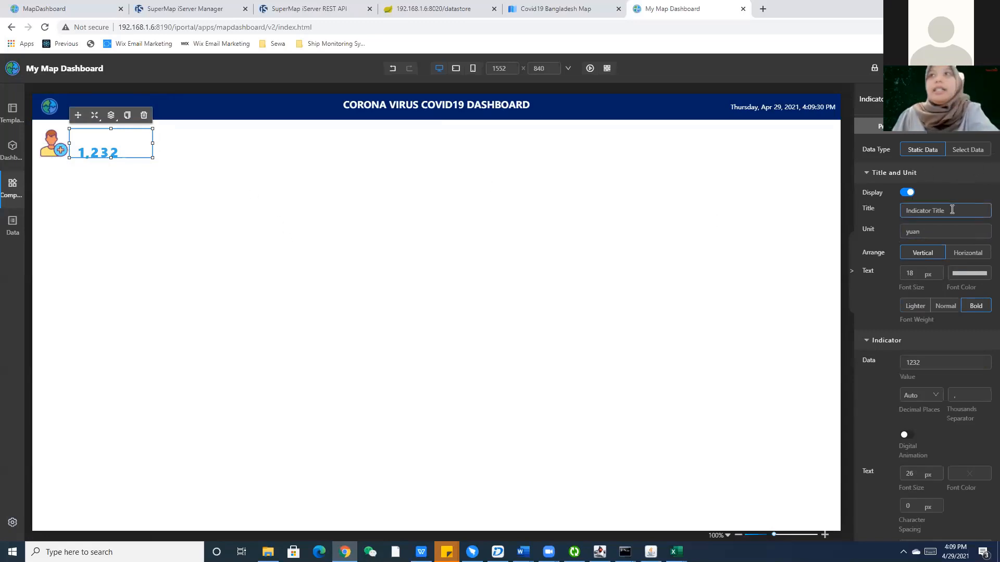
pyautogui.hotkey('ctrl', 'a')
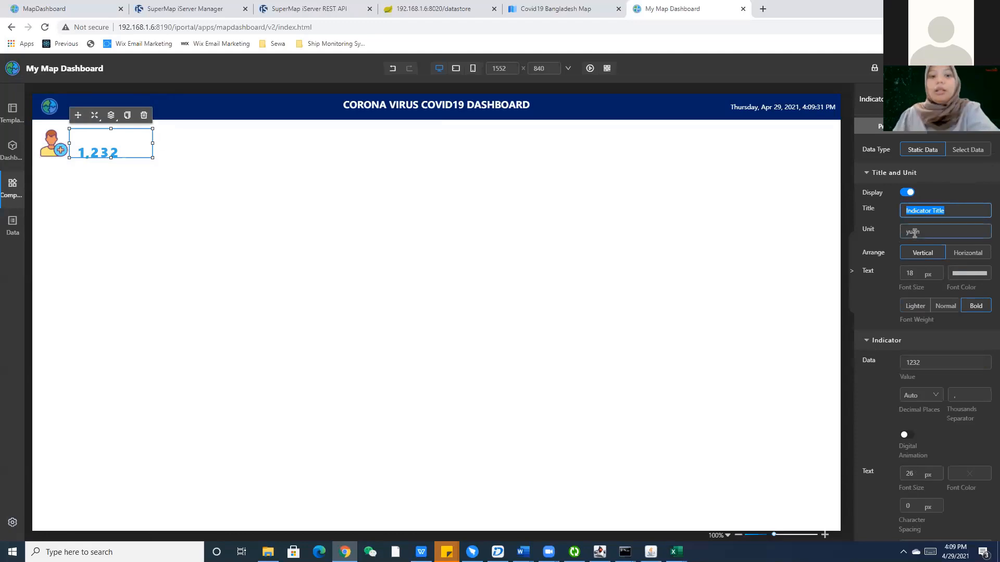
pyautogui.write('c')
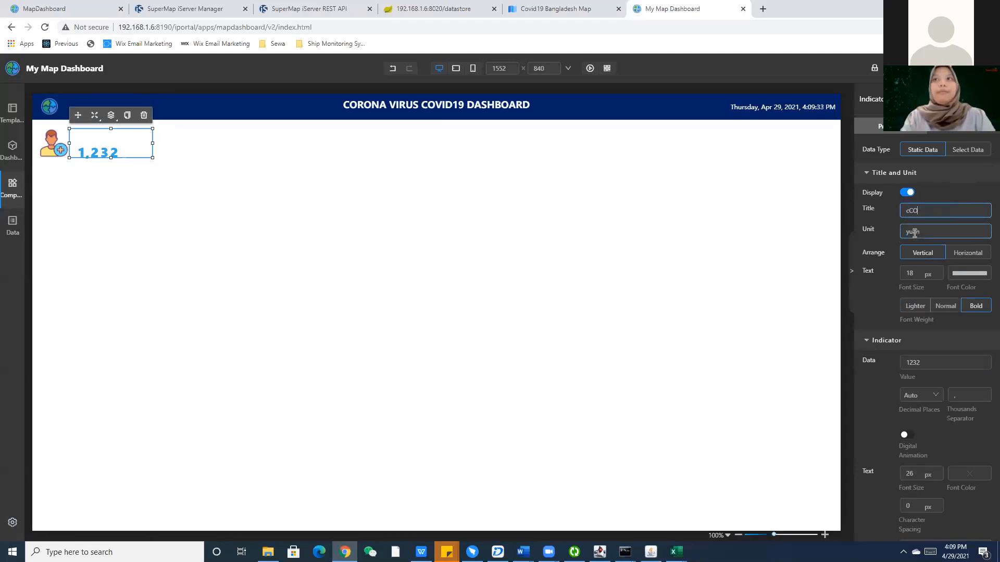
pyautogui.press('BackSpace')
pyautogui.write('CONFIRMED')
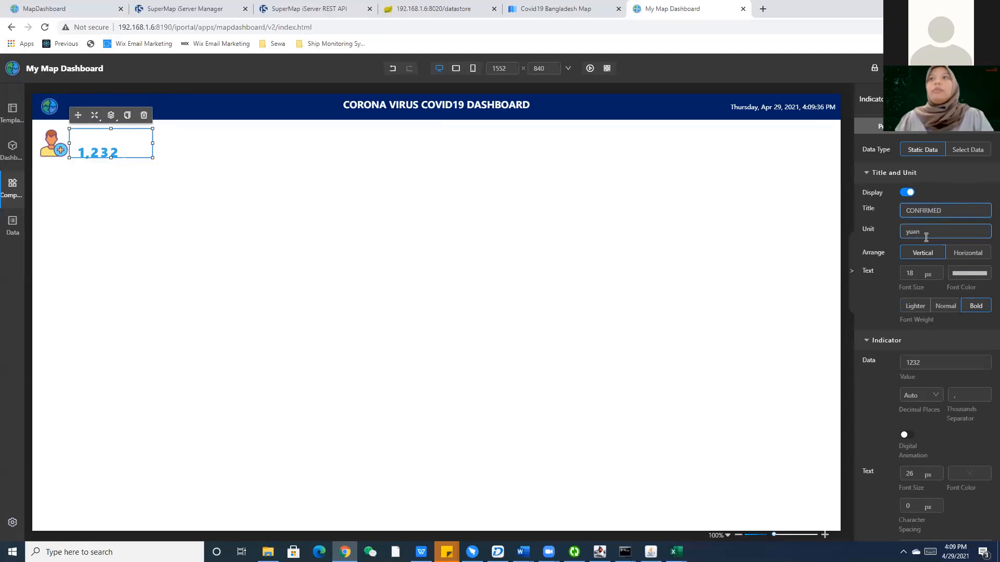
pyautogui.doubleClick(925, 235)
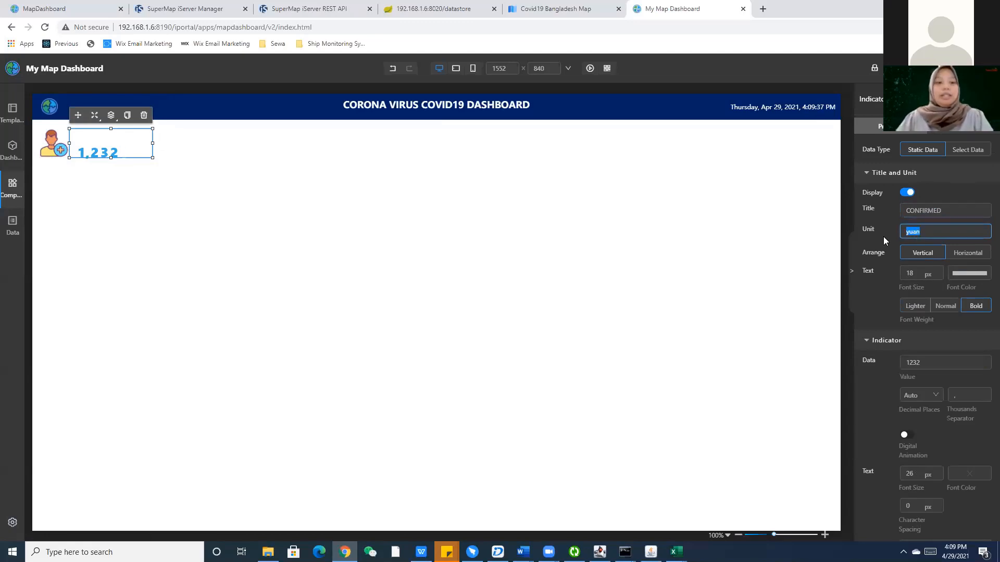
pyautogui.write('cases')
# Make the indicator title text black and bold.
pyautogui.click(967, 275)
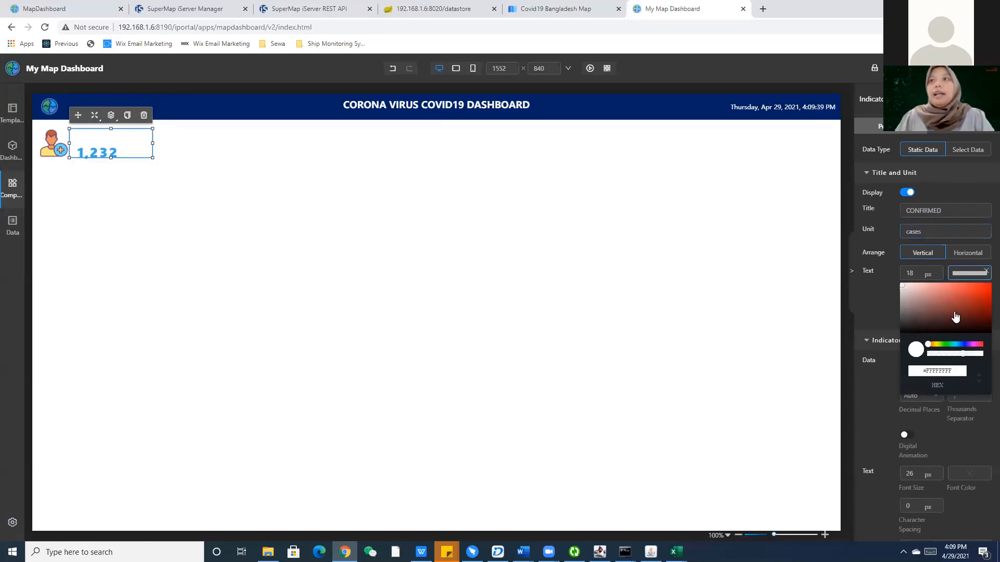
pyautogui.click(902, 335)
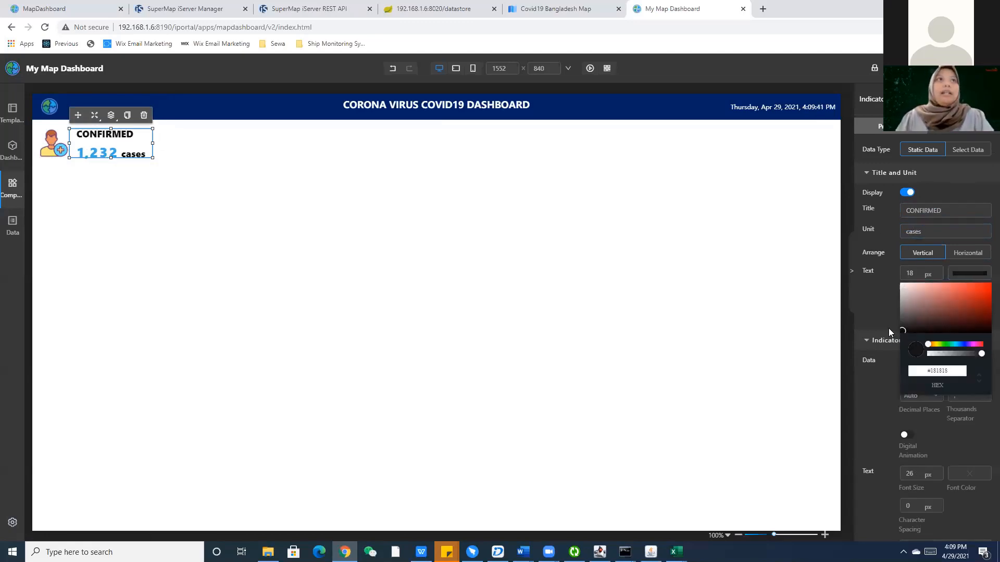
pyautogui.click(549, 300)
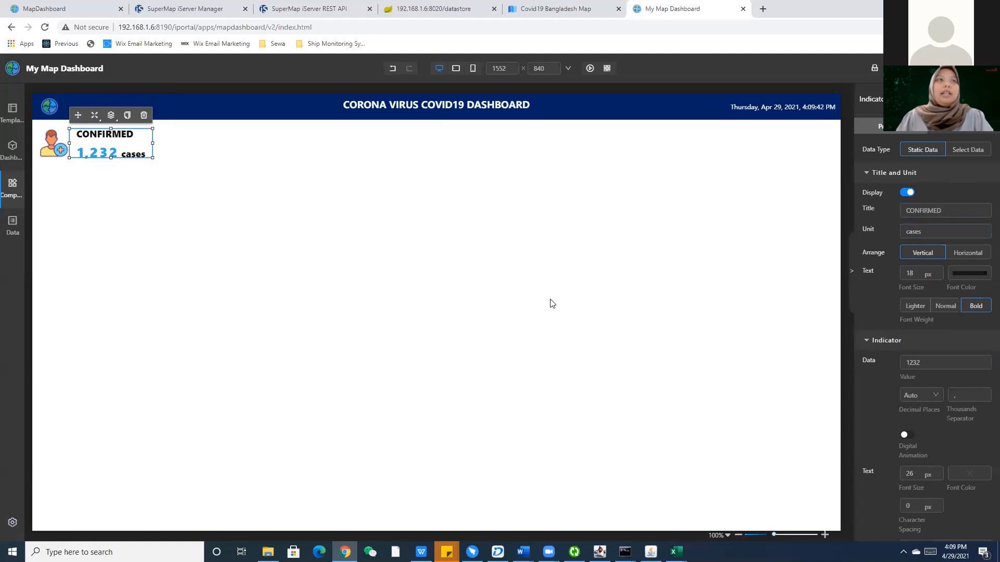
pyautogui.click(946, 307)
pyautogui.click(975, 311)
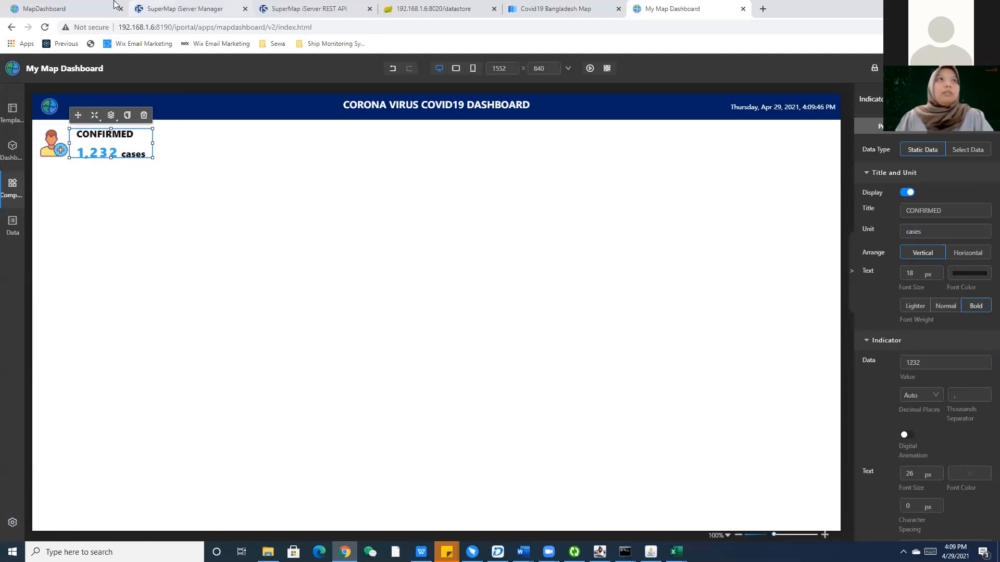
pyautogui.click(78, 9)
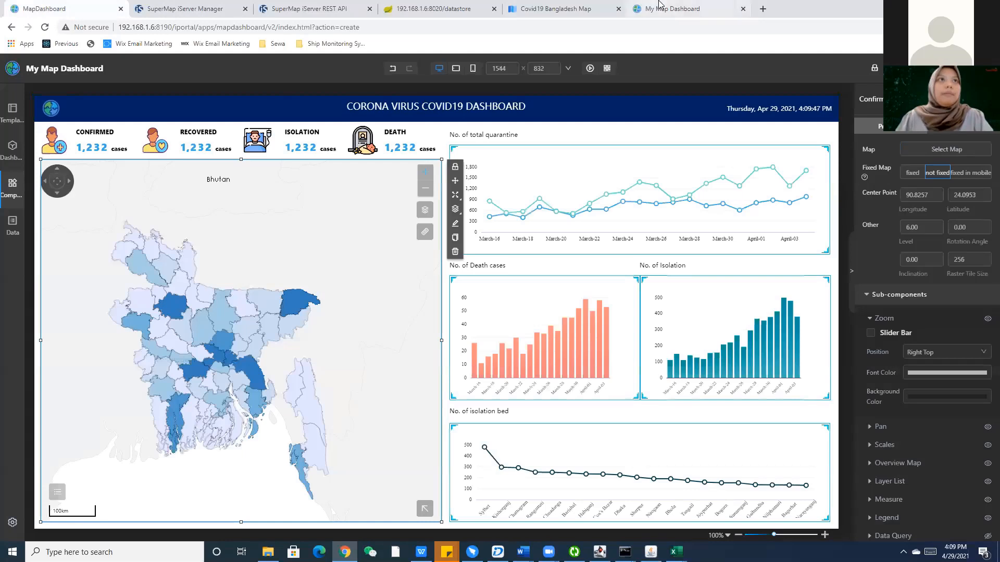
pyautogui.click(657, 5)
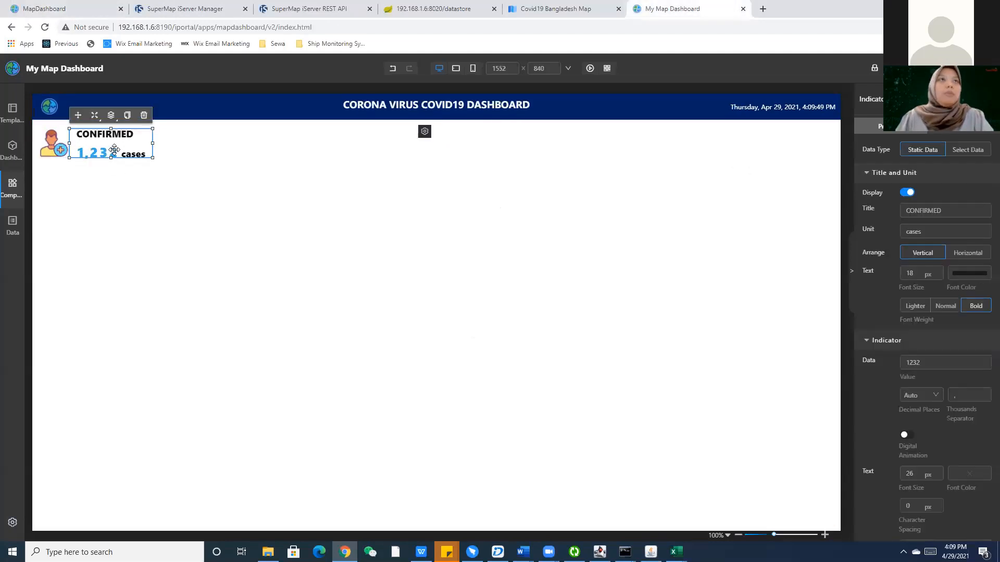
# Set the title font size to 12.
pyautogui.doubleClick(904, 272)
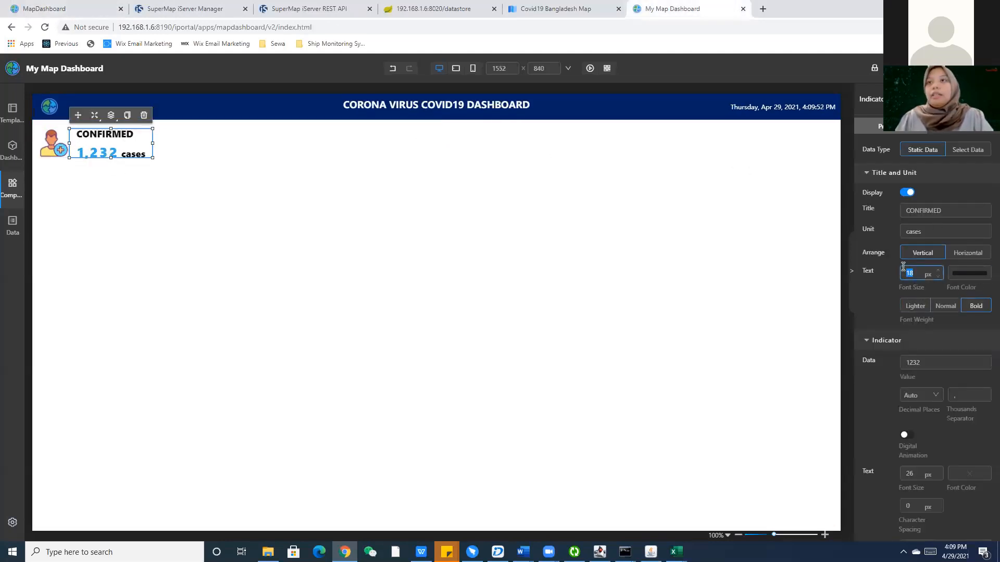
pyautogui.write('16')
pyautogui.press('BackSpace')
pyautogui.write('5')
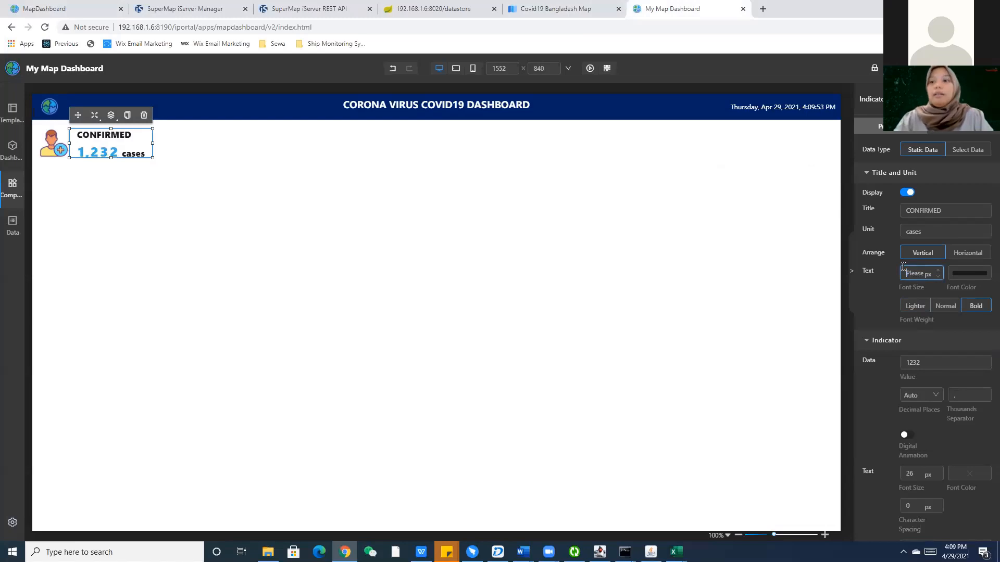
pyautogui.press('BackSpace')
pyautogui.write('4')
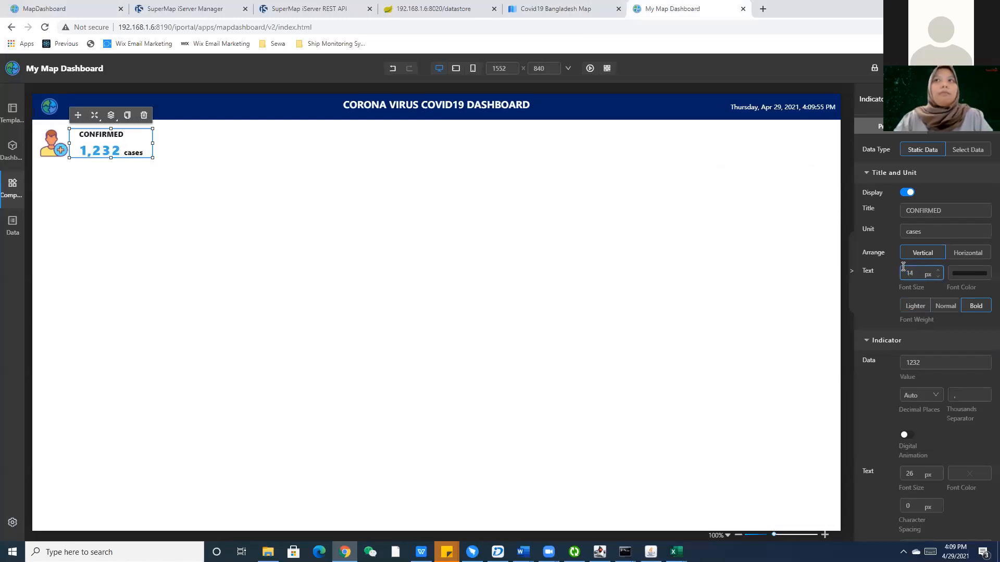
pyautogui.press('BackSpace')
pyautogui.write('2')
# Preview the CONFIRMED card and nudge its position slightly.
pyautogui.click(142, 189)
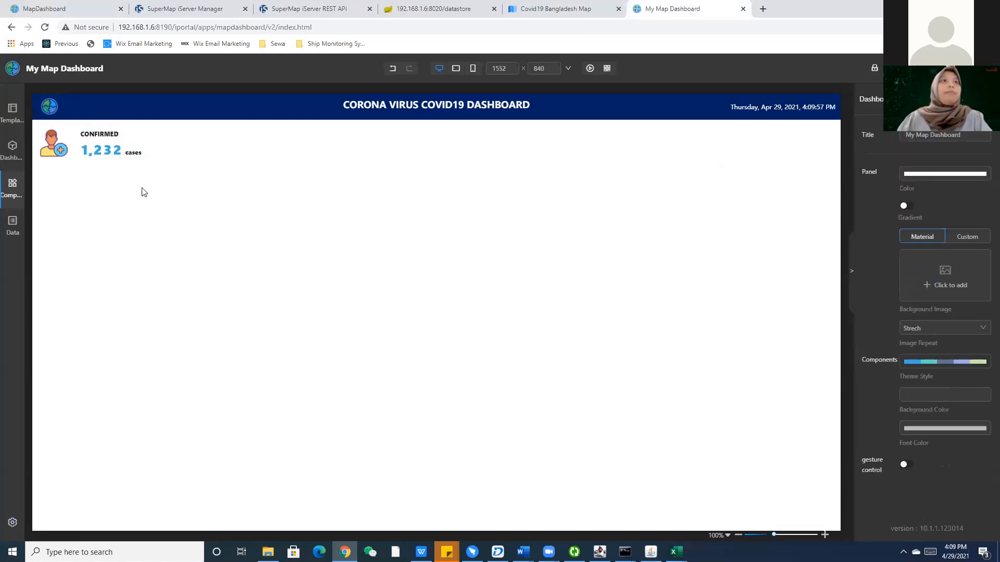
pyautogui.moveTo(123, 151); pyautogui.dragTo(121, 150)
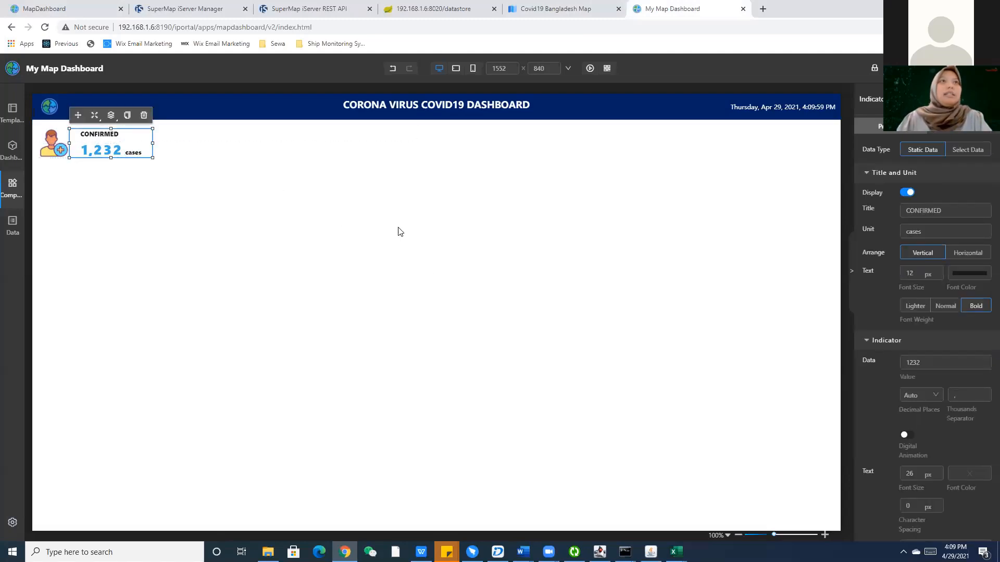
pyautogui.click(255, 285)
pyautogui.click(141, 150)
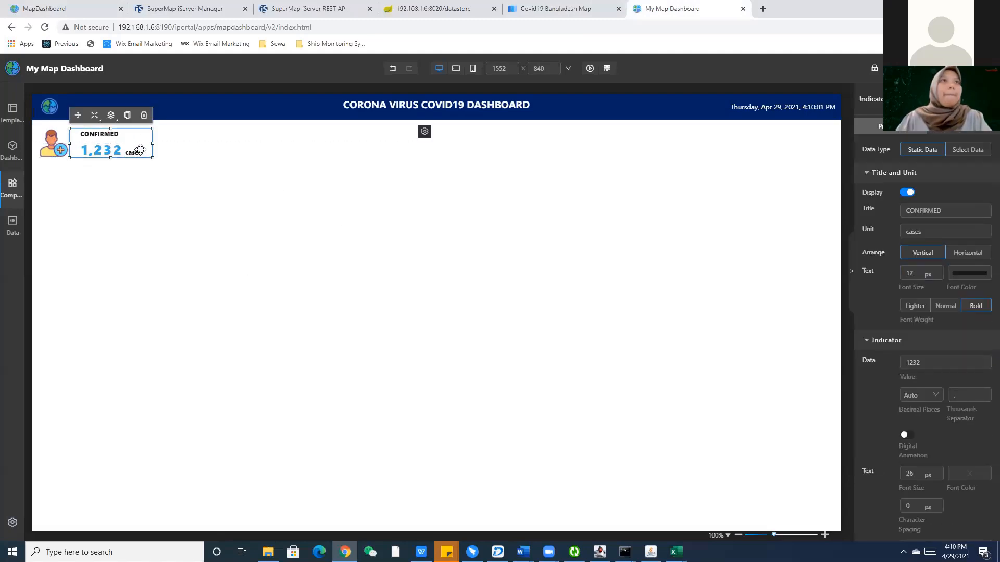
pyautogui.moveTo(141, 146); pyautogui.dragTo(139, 146)
pyautogui.click(151, 232)
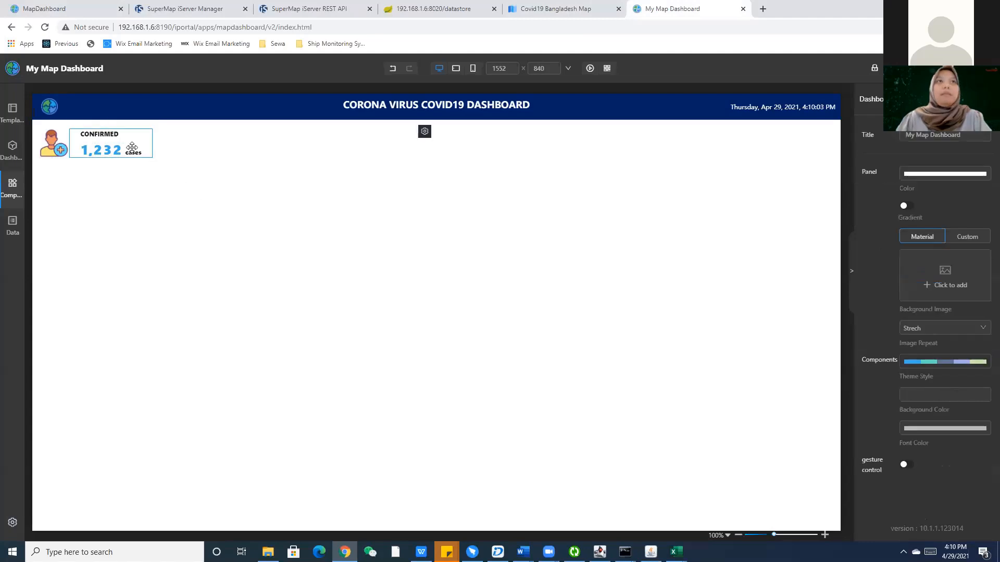
pyautogui.click(131, 147)
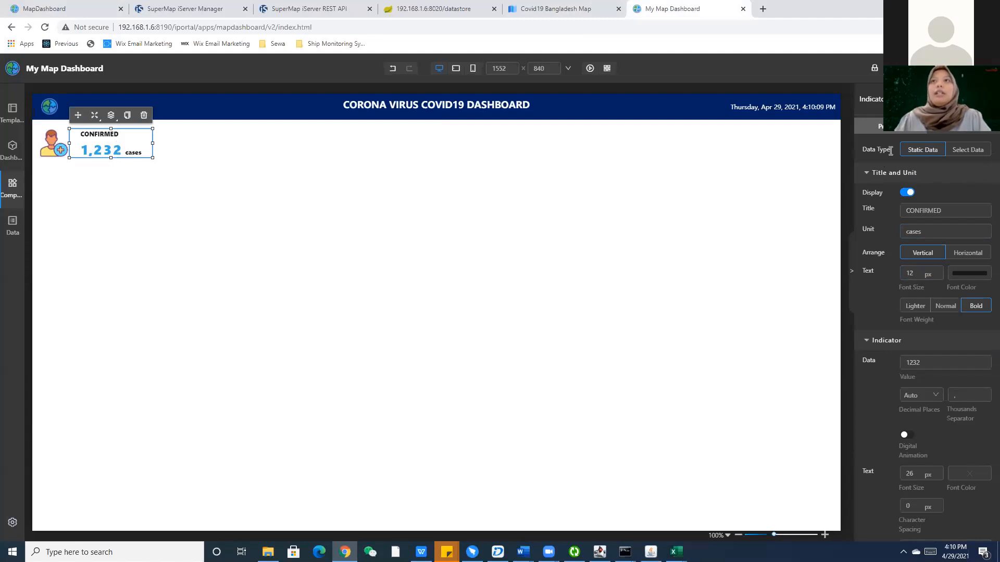
# Switch the card's Data Type to Select Data and open the Data Sources list.
pyautogui.click(963, 152)
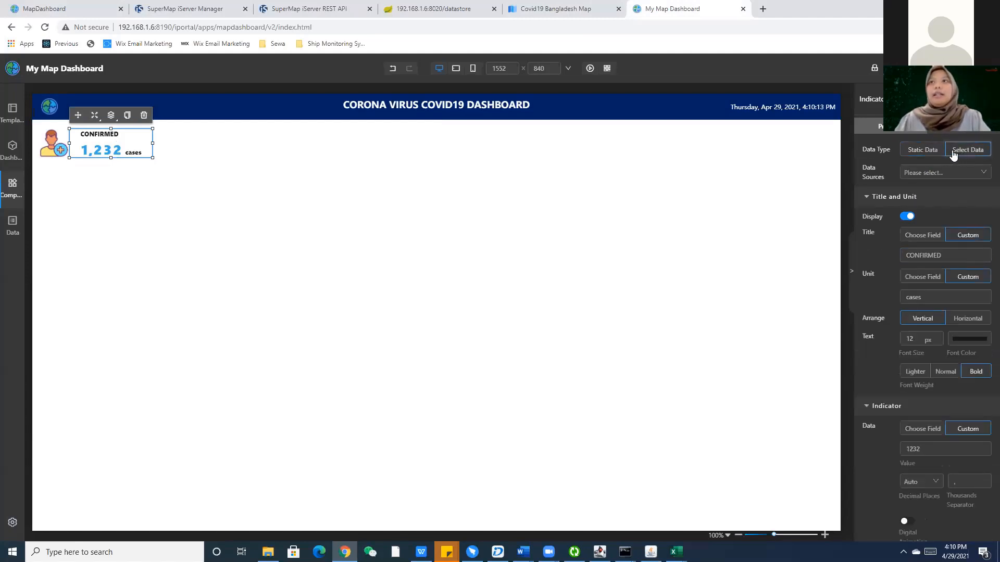
pyautogui.click(933, 173)
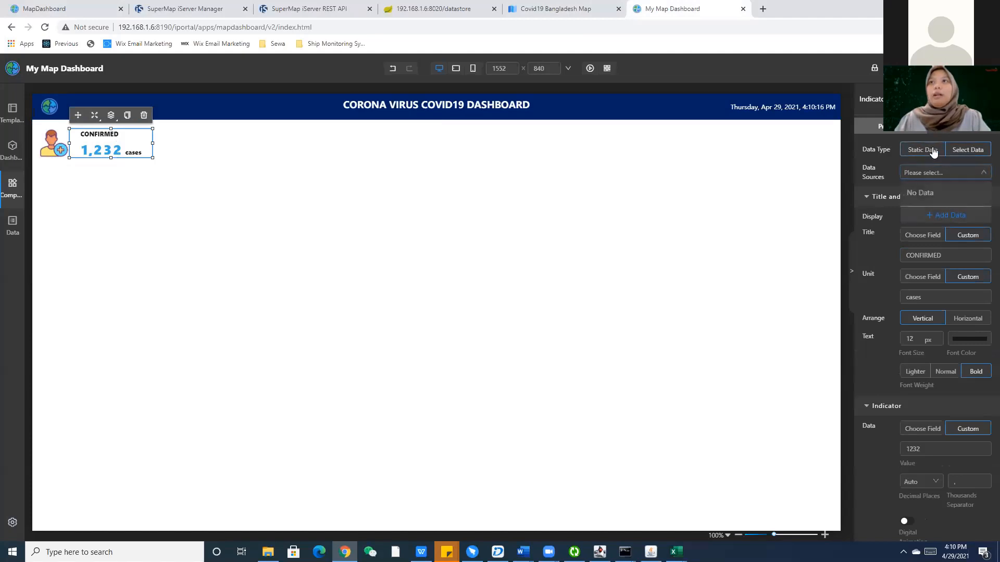
pyautogui.click(932, 151)
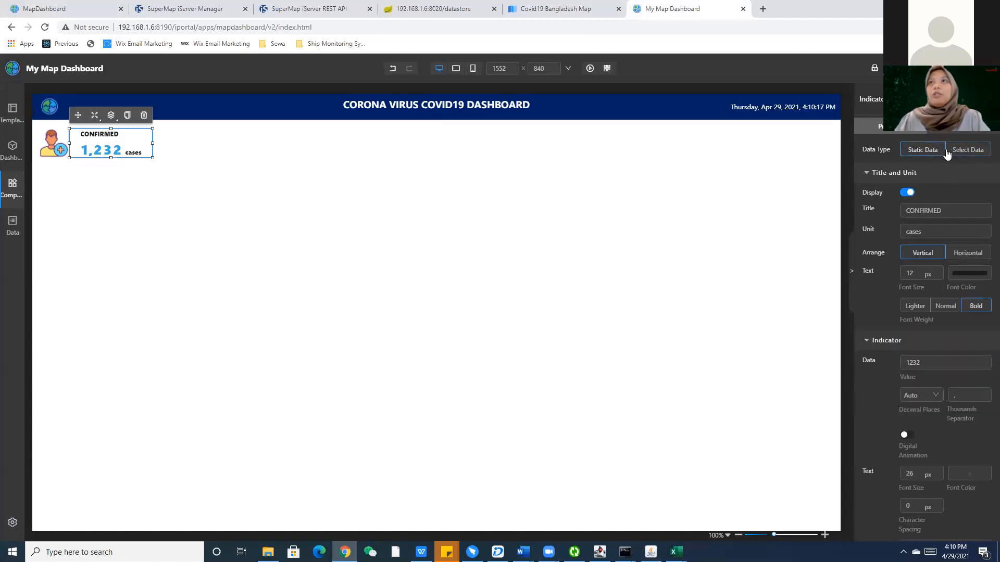
pyautogui.click(952, 153)
pyautogui.click(928, 153)
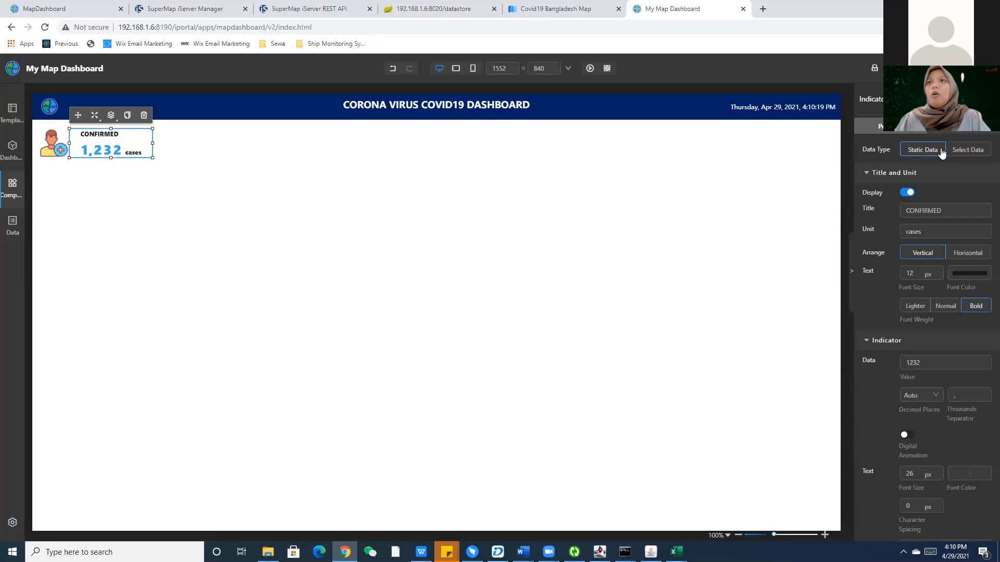
pyautogui.click(965, 151)
pyautogui.click(913, 176)
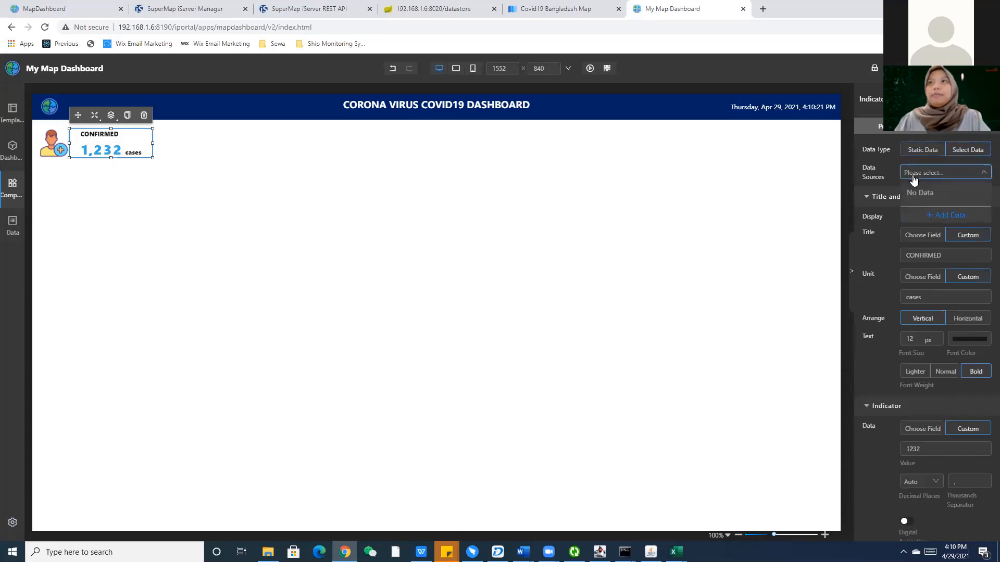
# Browse the Add Data options, check the Country_TotalCase workbook, then close the dialog.
pyautogui.click(937, 216)
pyautogui.click(787, 123)
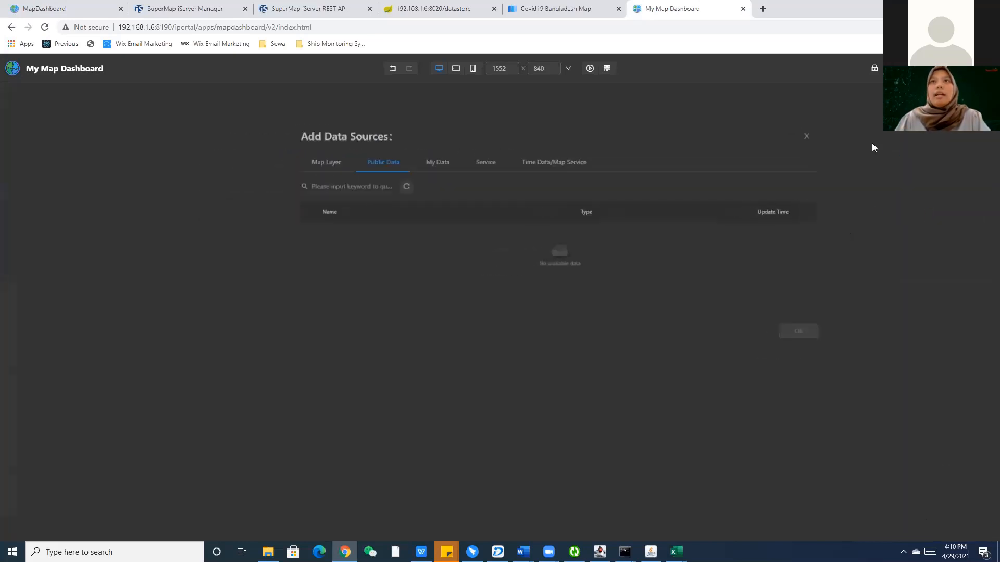
pyautogui.click(951, 175)
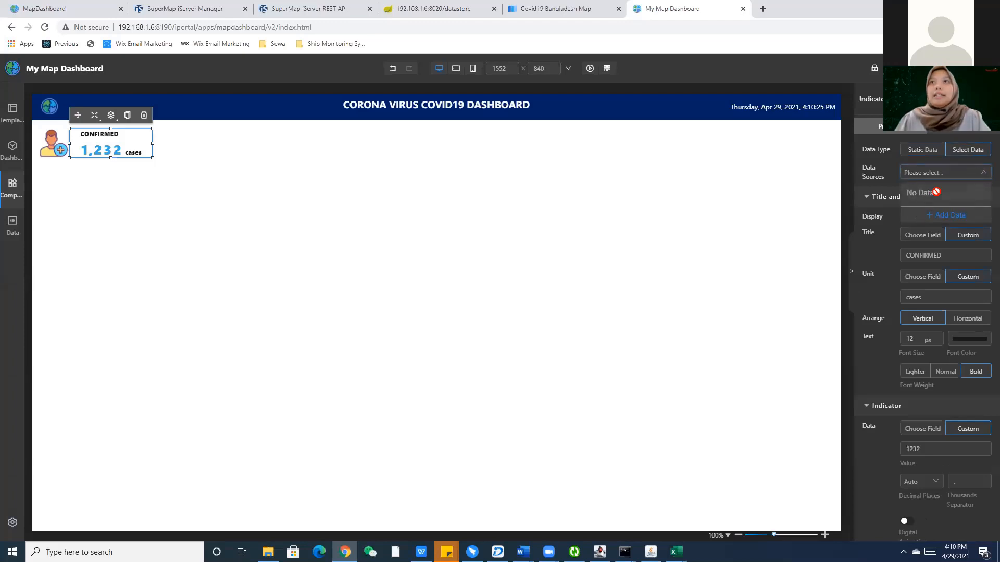
pyautogui.click(943, 216)
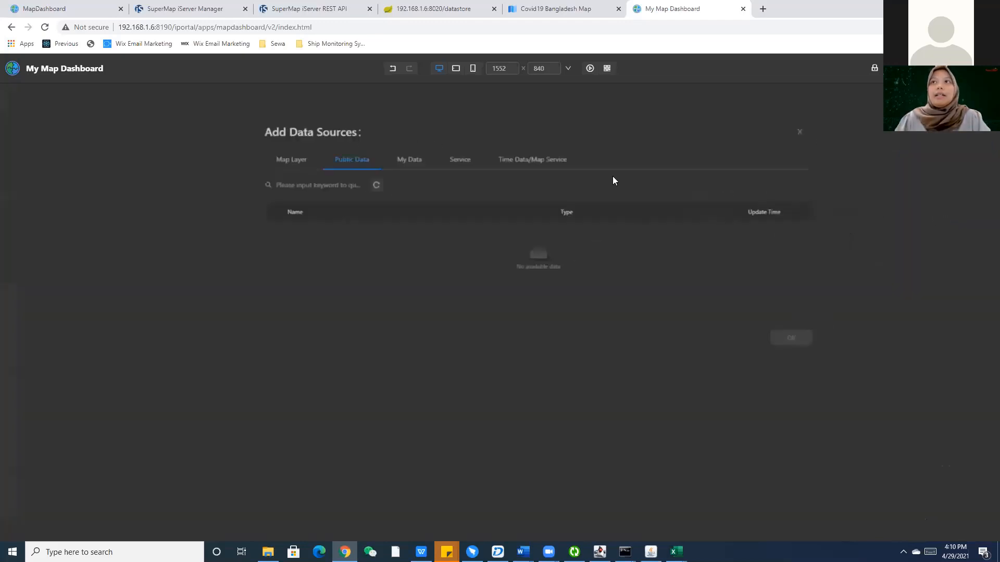
pyautogui.click(492, 159)
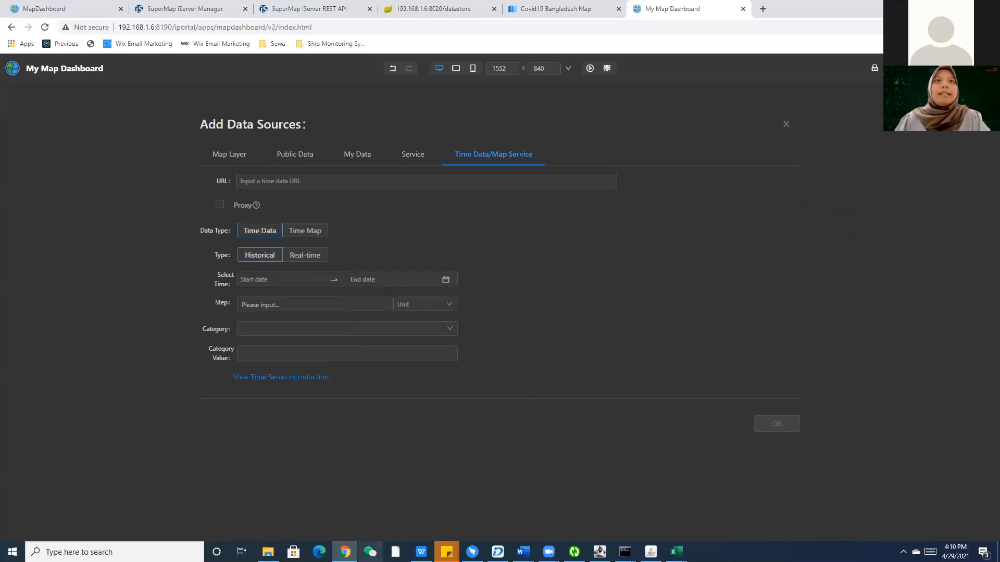
pyautogui.moveTo(676, 551)
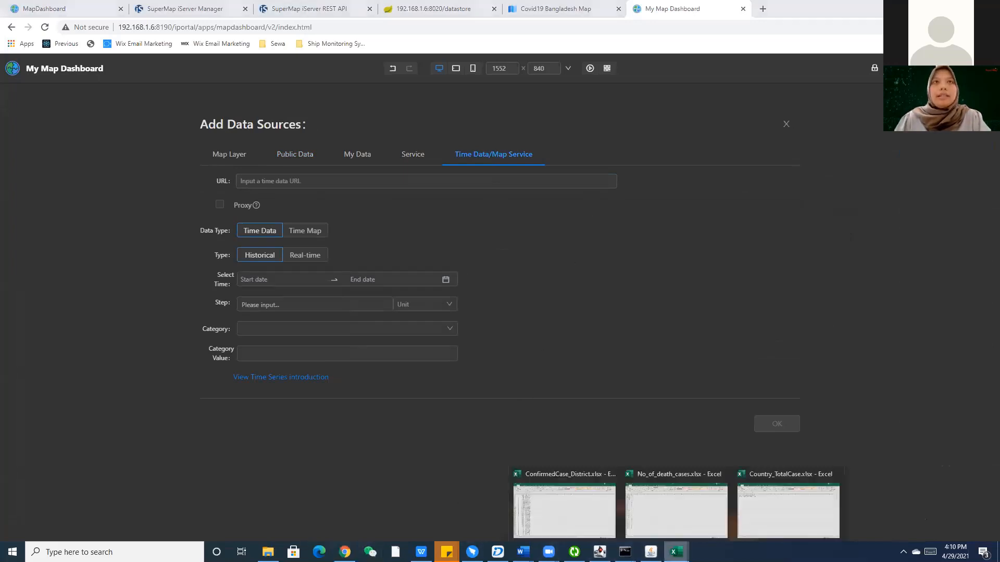
pyautogui.click(765, 516)
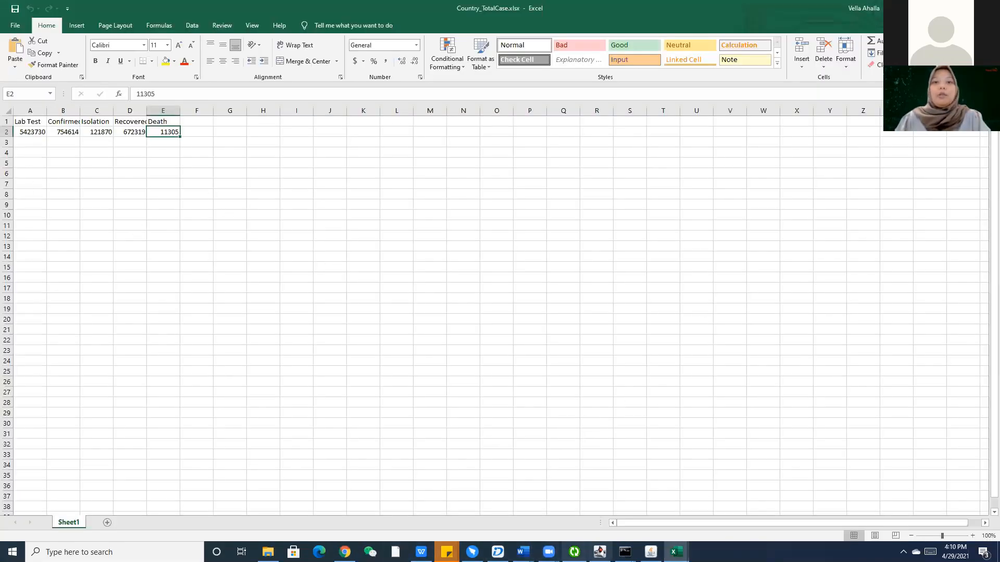
pyautogui.click(345, 552)
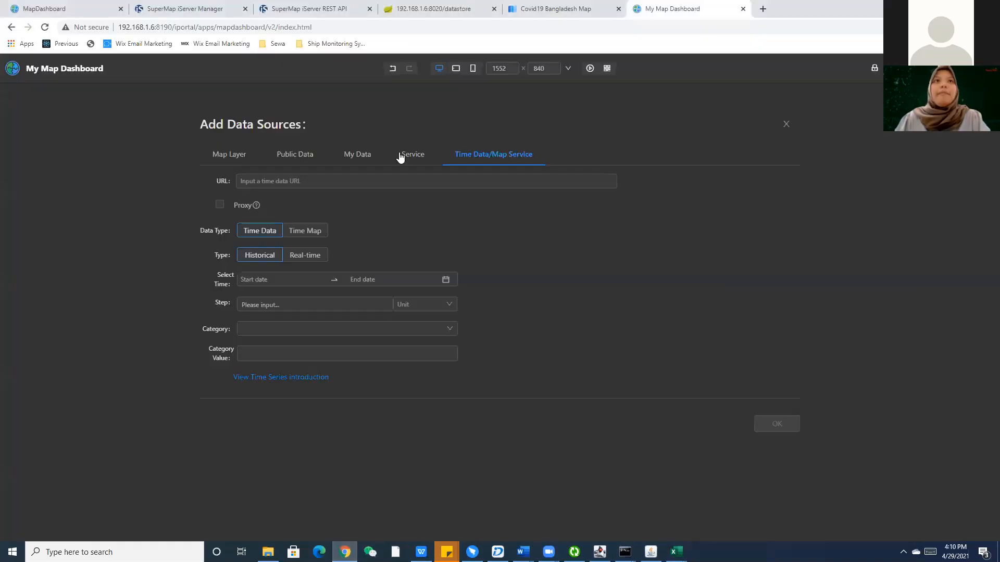
pyautogui.click(786, 123)
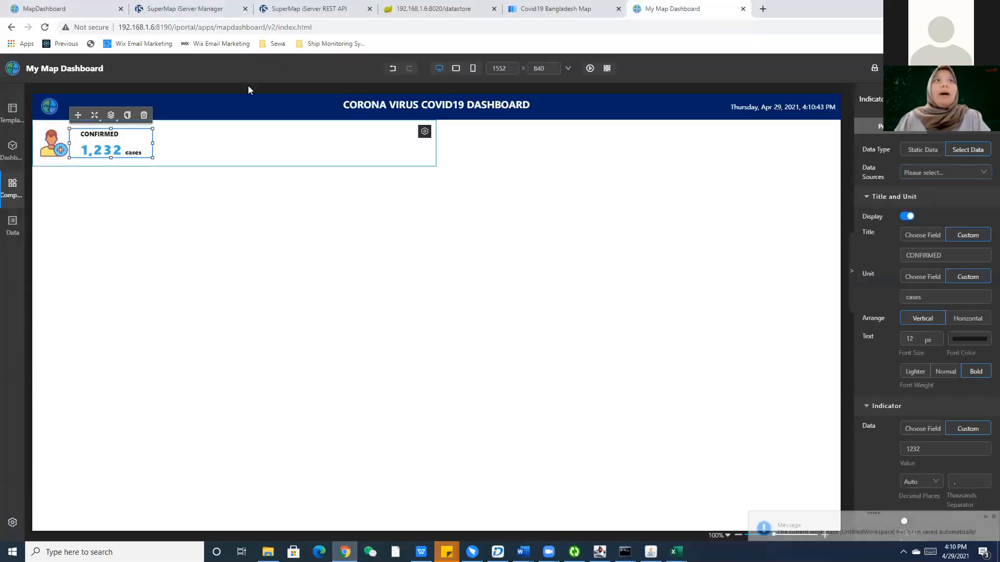
# Open a new tab and try loading the iPortal site at 192.168.1.2:8190.
pyautogui.click(763, 8)
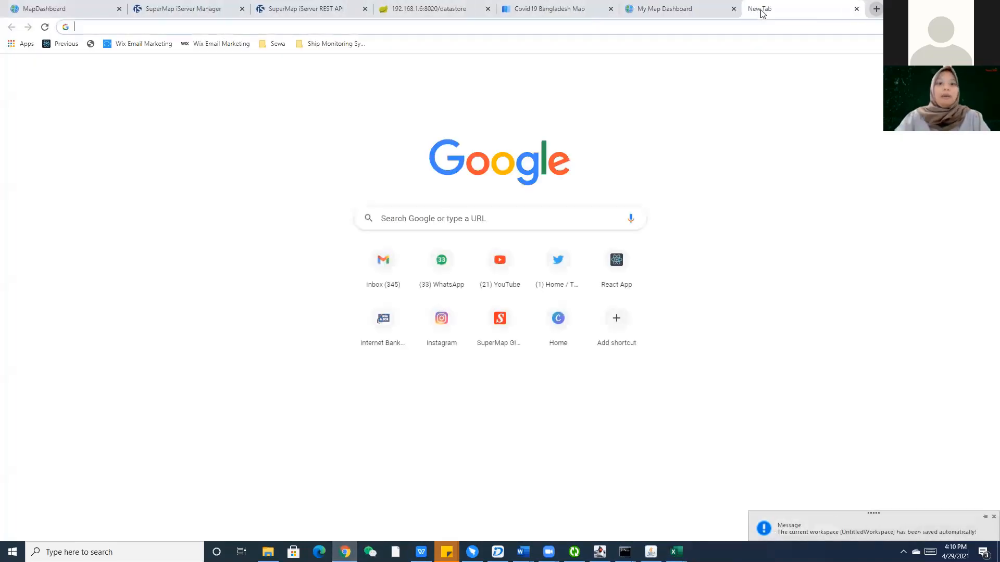
pyautogui.write('sup')
pyautogui.press('BackSpace')
pyautogui.press('BackSpace')
pyautogui.press('BackSpace')
pyautogui.press('BackSpace')
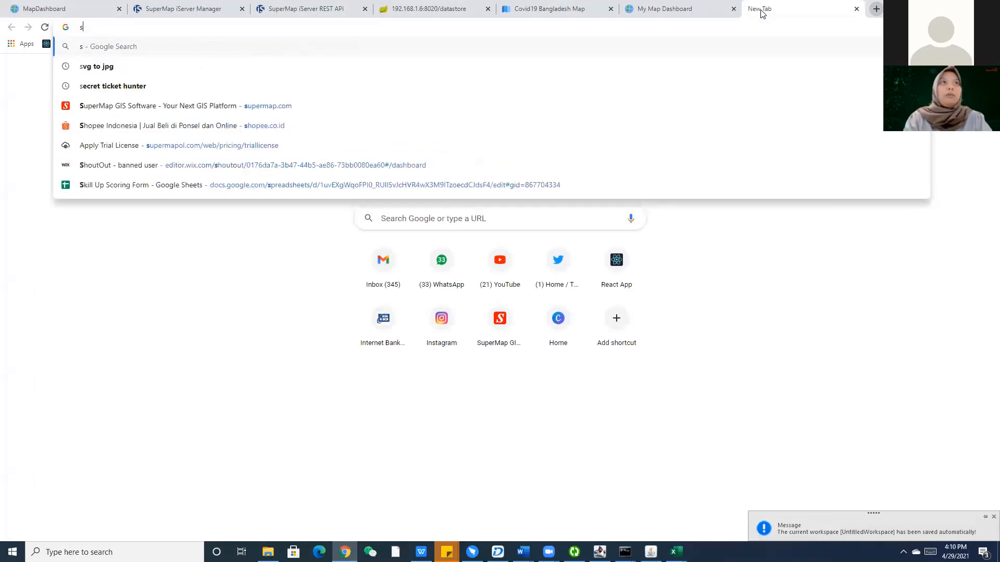
pyautogui.write('i')
pyautogui.press('BackSpace')
pyautogui.press('BackSpace')
pyautogui.write('192.168.1.2:8190')
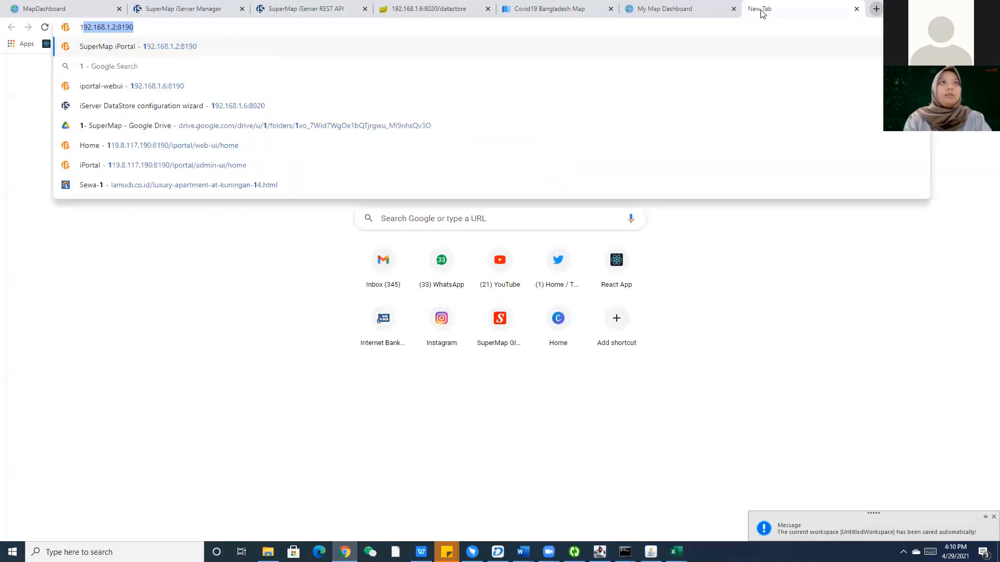
pyautogui.press('Return')
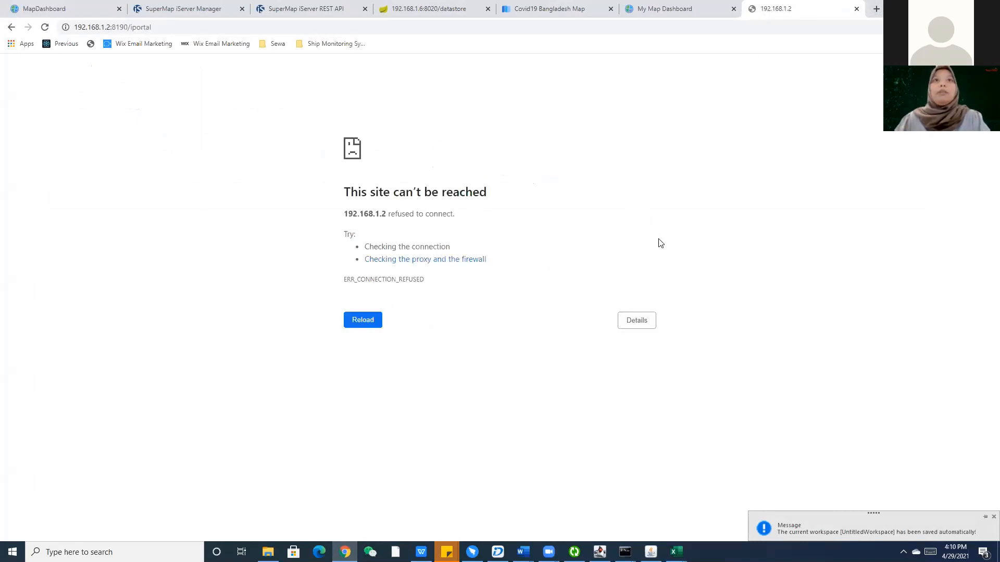
# Reload the broken tab with the copied working address, open Resource Center > Data, then the folder.
pyautogui.hotkey('ctrl', 'shift', 'Tab')
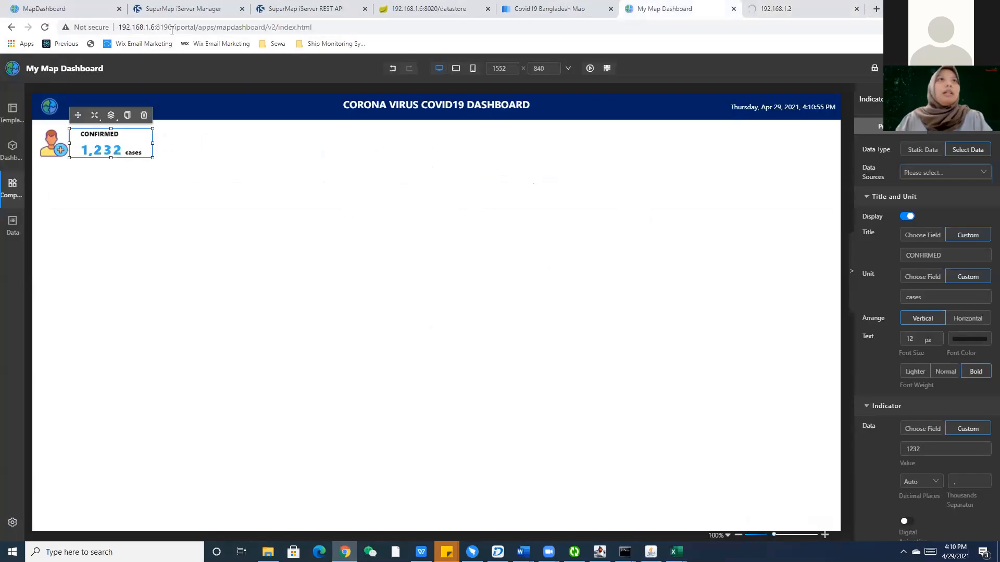
pyautogui.moveTo(171, 27); pyautogui.dragTo(79, 37)
pyautogui.hotkey('ctrl', 'c')
pyautogui.click(802, 7)
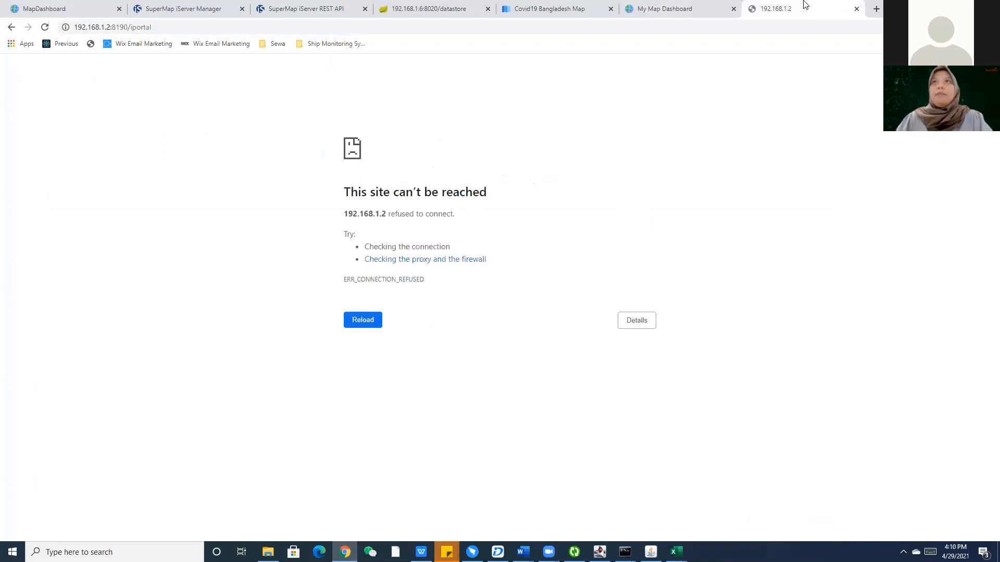
pyautogui.click(794, 25)
pyautogui.hotkey('ctrl', 'v')
pyautogui.press('Return')
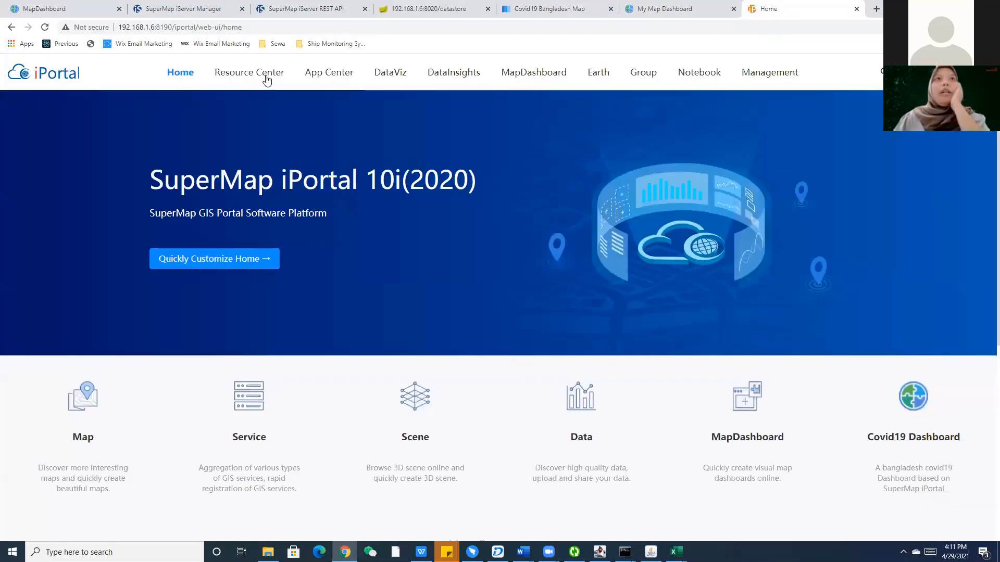
pyautogui.moveTo(266, 80)
pyautogui.click(246, 172)
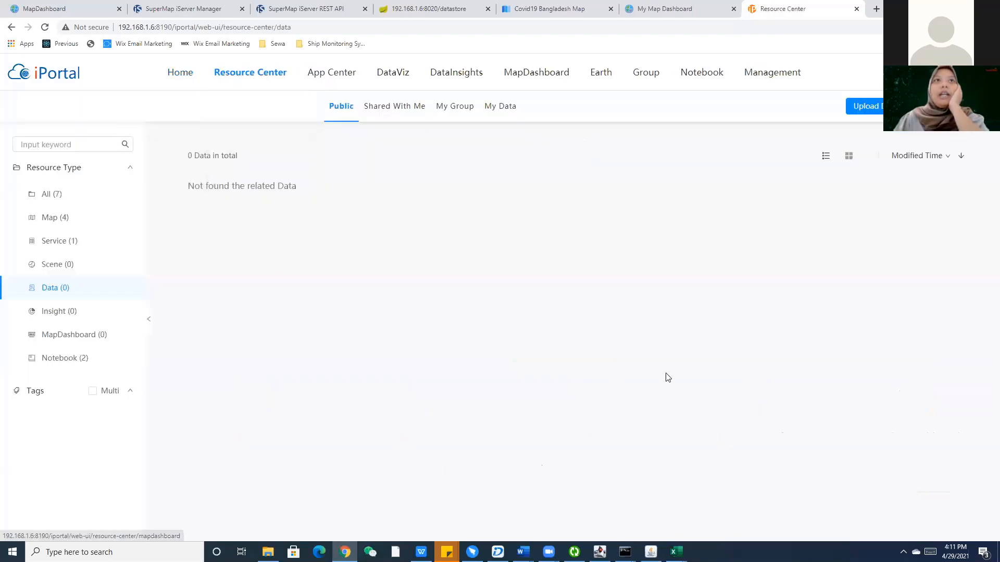
pyautogui.hotkey('alt', 'Tab')
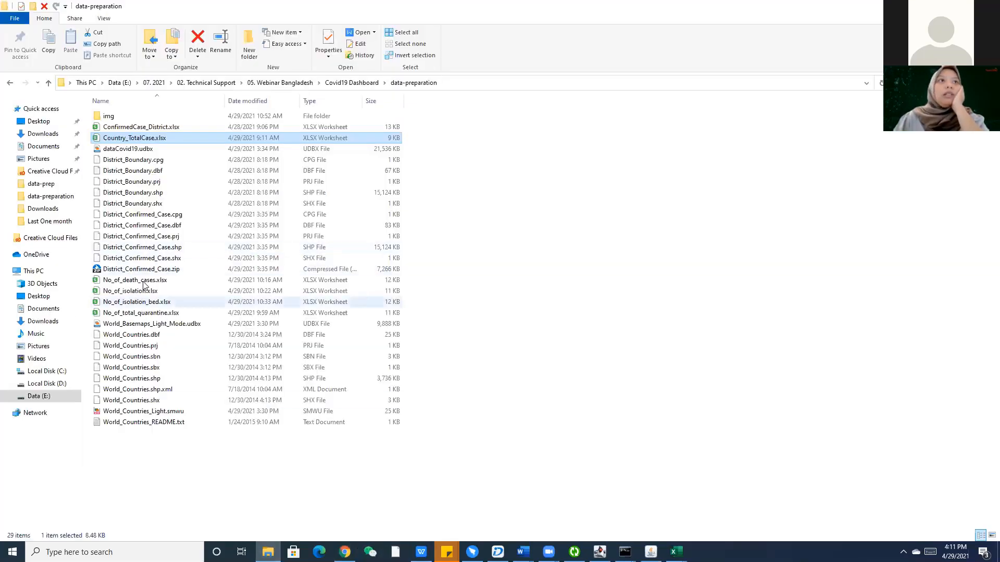
# Rename No_of_death_cases.xlsx to No_of_death_cases_1.xlsx.
pyautogui.click(140, 289)
pyautogui.click(138, 313)
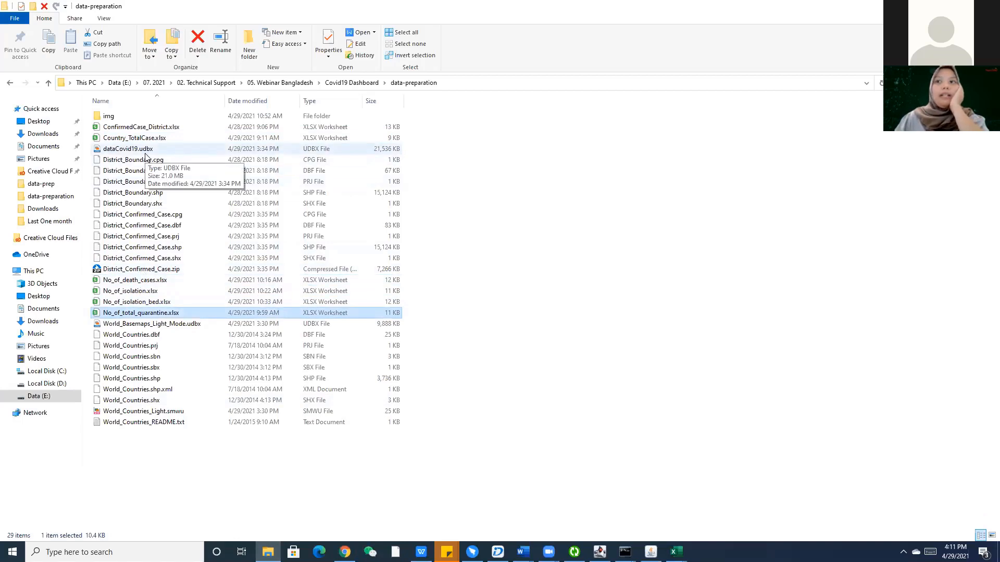
pyautogui.click(141, 127)
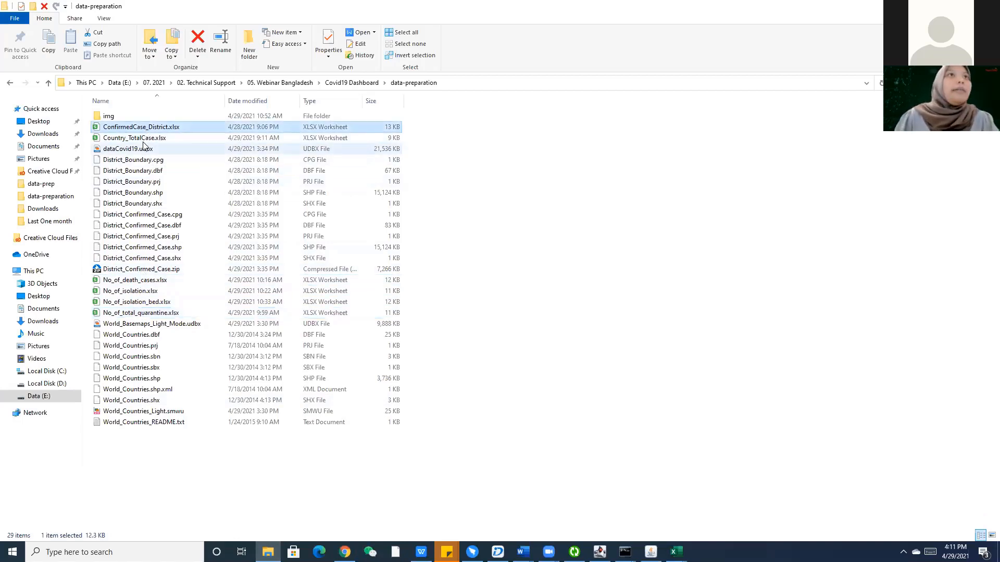
pyautogui.click(144, 140)
pyautogui.rightClick(145, 141)
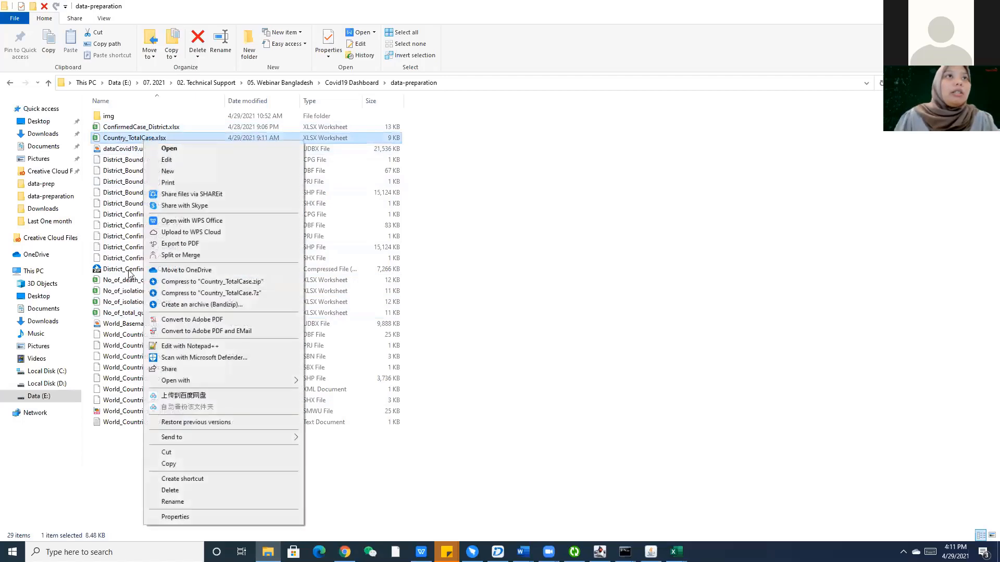
pyautogui.click(131, 275)
pyautogui.click(129, 280)
pyautogui.rightClick(130, 281)
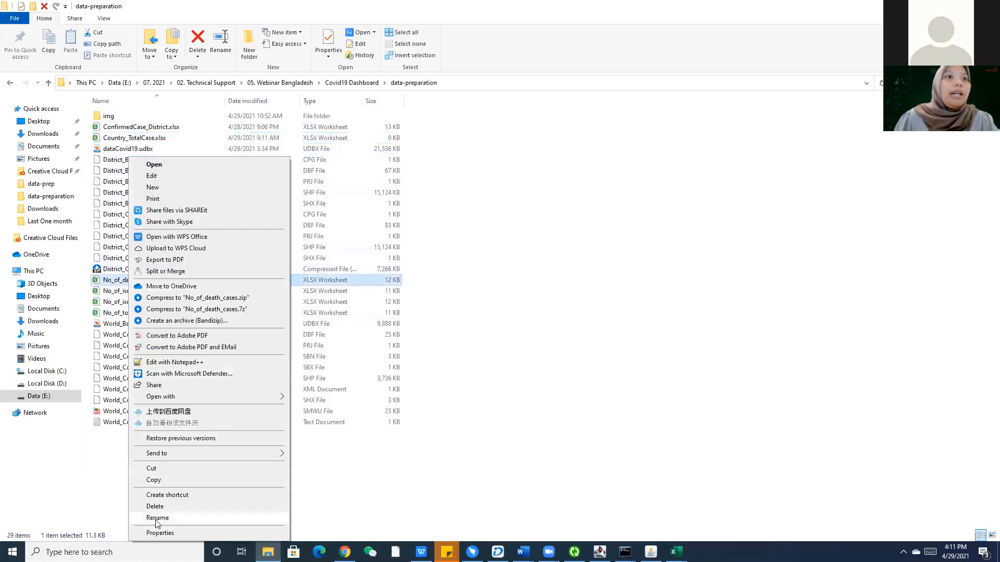
pyautogui.click(158, 518)
pyautogui.press('Right')
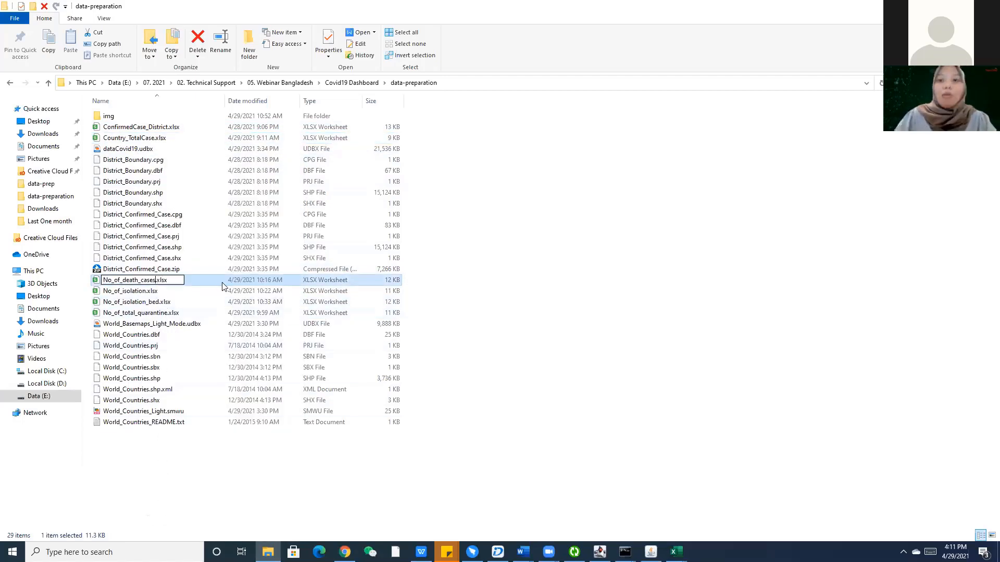
pyautogui.write('_1')
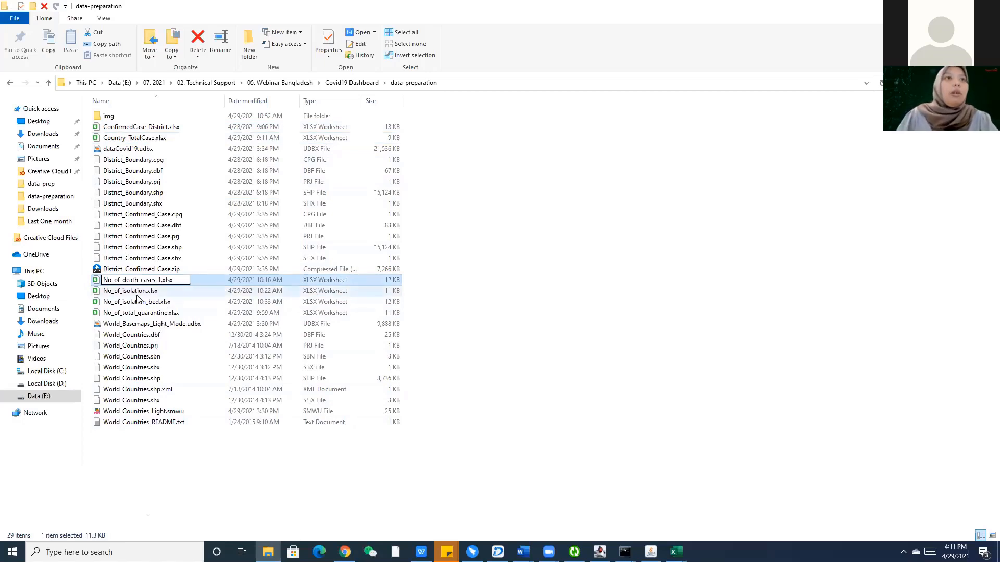
pyautogui.press('Return')
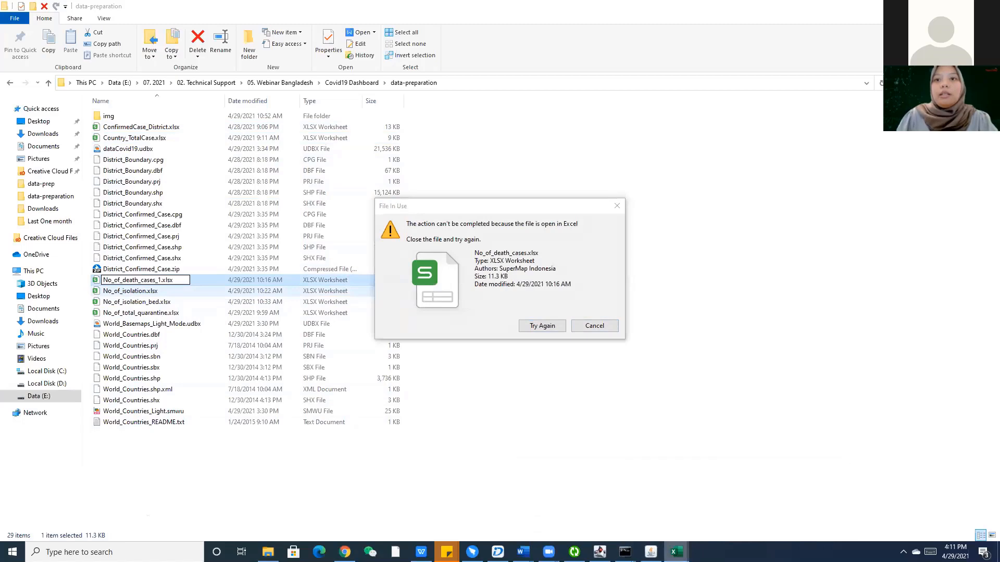
# Close Excel to release the files and rename No_of_isolation.xlsx to No_of_isolation_1.xlsx.
pyautogui.rightClick(676, 552)
pyautogui.click(655, 529)
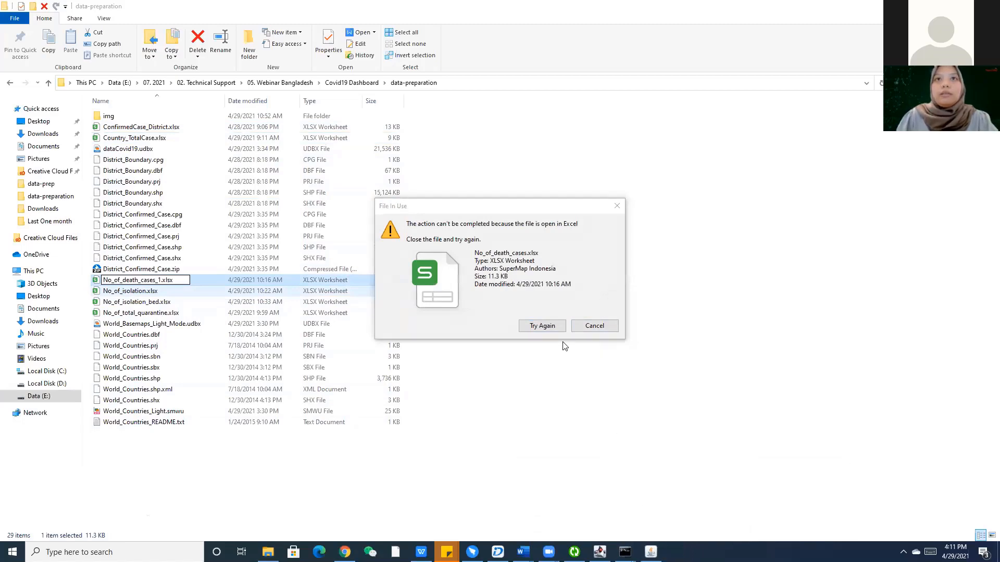
pyautogui.click(542, 326)
pyautogui.rightClick(136, 291)
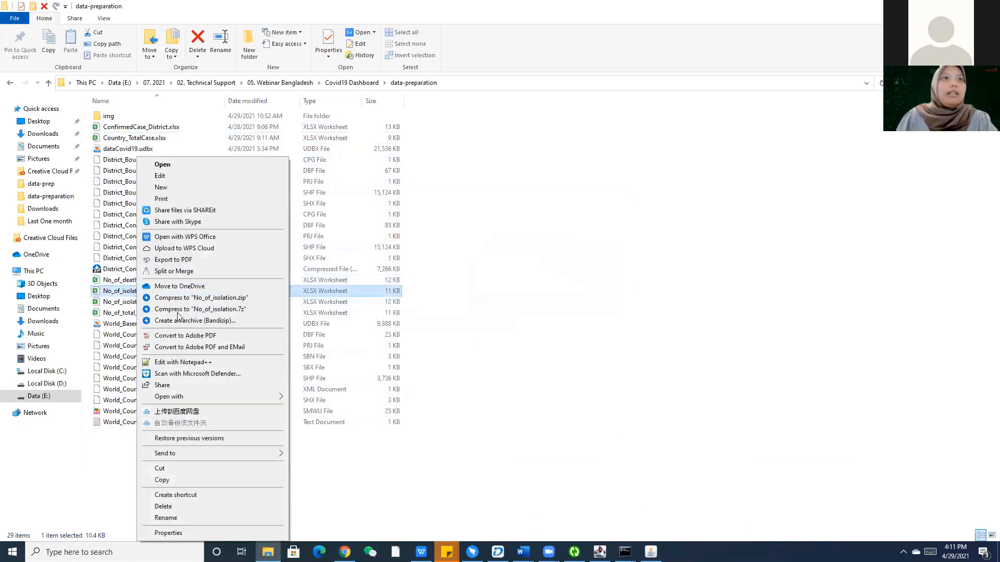
pyautogui.press('Escape')
pyautogui.rightClick(179, 292)
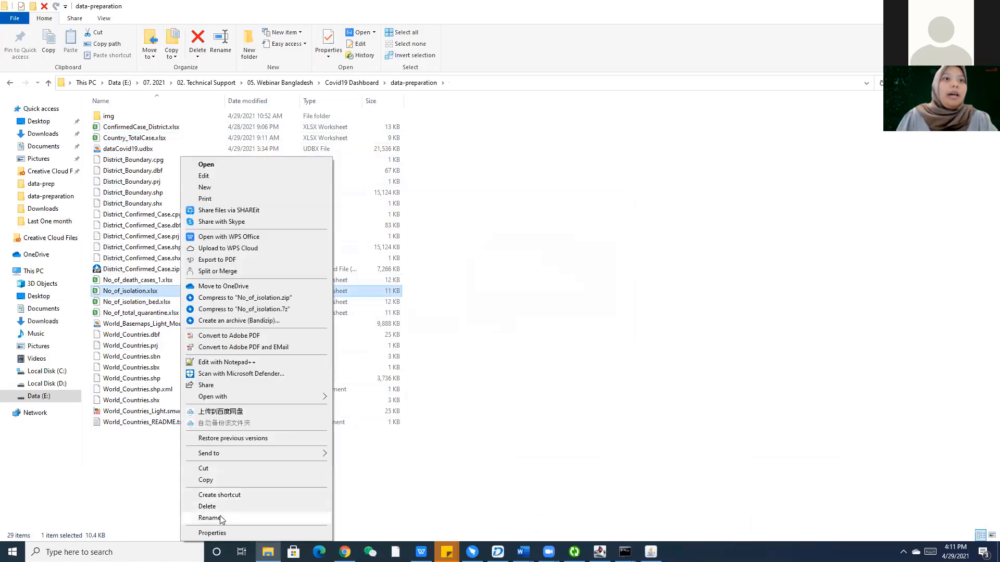
pyautogui.click(219, 518)
pyautogui.click(147, 292)
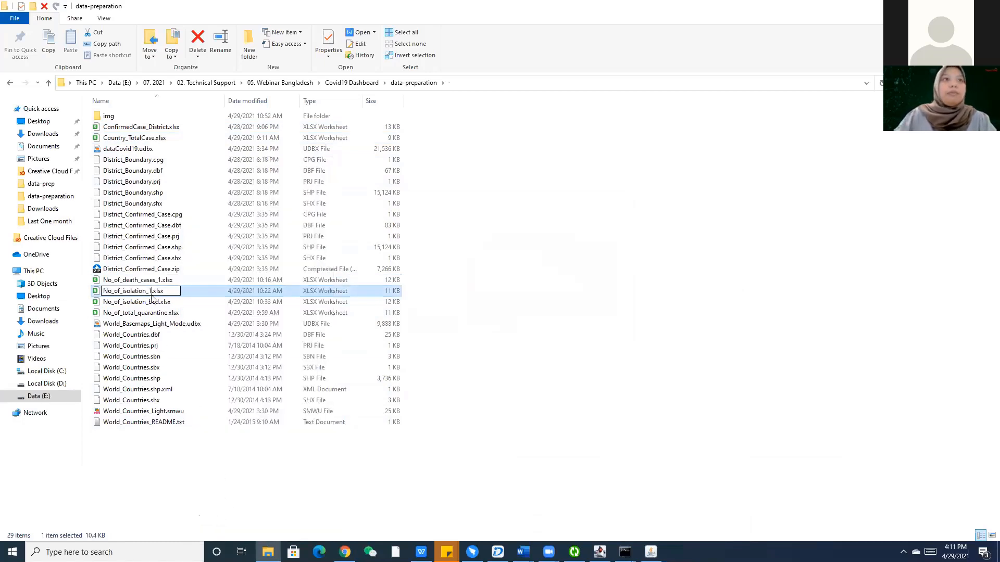
pyautogui.write('_1')
pyautogui.click(155, 302)
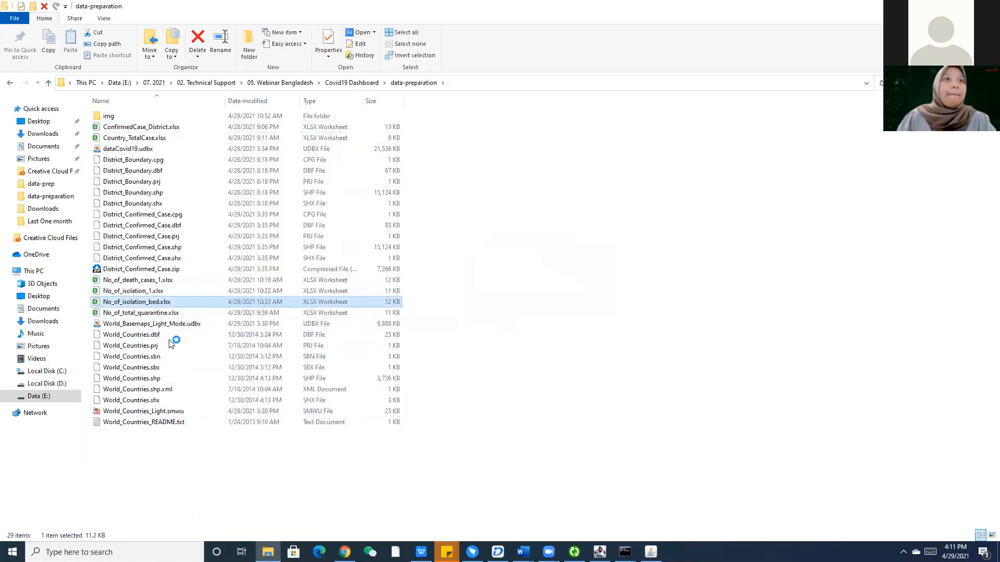
# Rename No_of_isolation_bed.xlsx and No_of_total_quarantine.xlsx with a _1 suffix.
pyautogui.rightClick(169, 341)
pyautogui.click(198, 518)
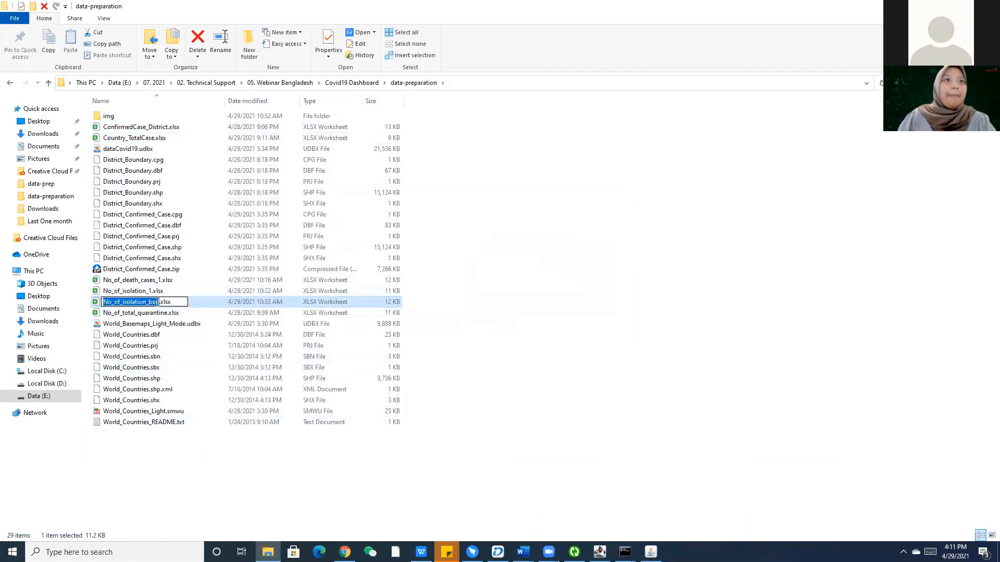
pyautogui.click(165, 305)
pyautogui.write('_1')
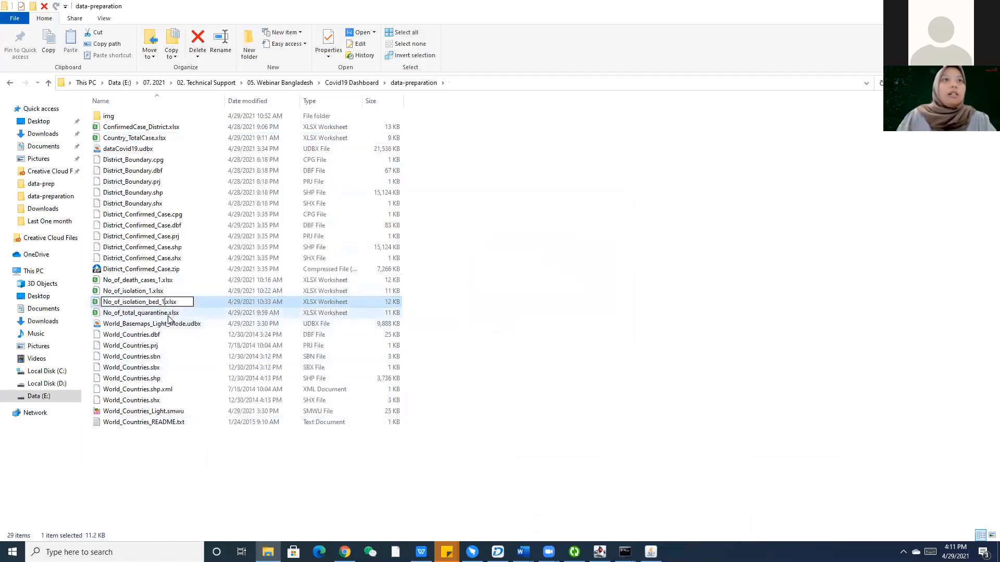
pyautogui.click(162, 314)
pyautogui.rightClick(159, 313)
pyautogui.click(198, 520)
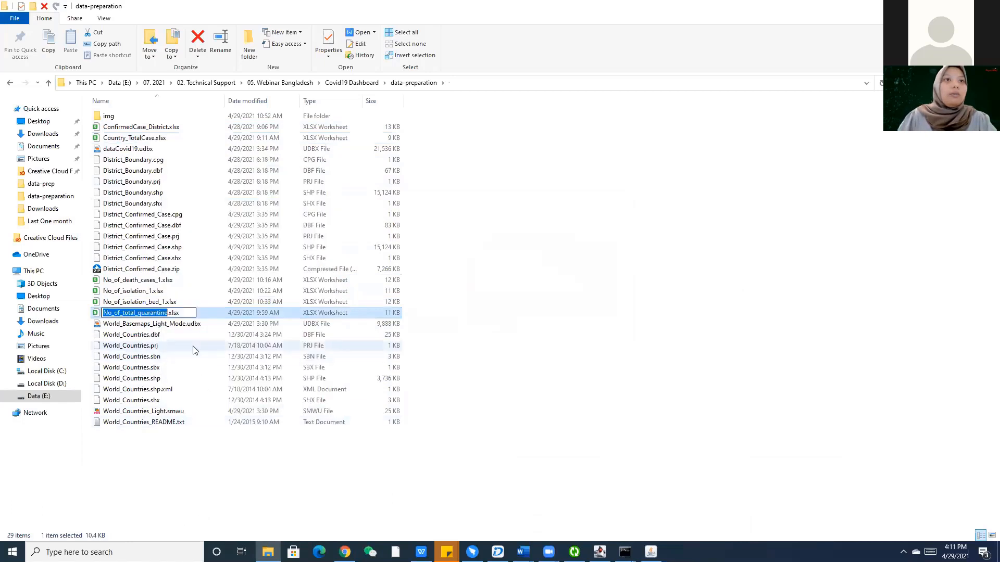
pyautogui.press('Right')
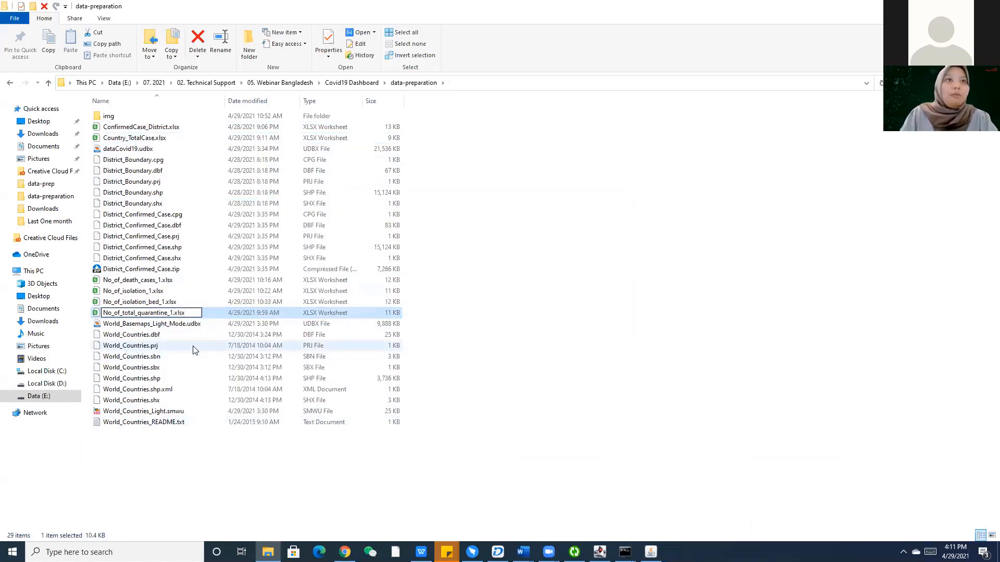
pyautogui.write('_1')
pyautogui.press('Return')
pyautogui.click(248, 463)
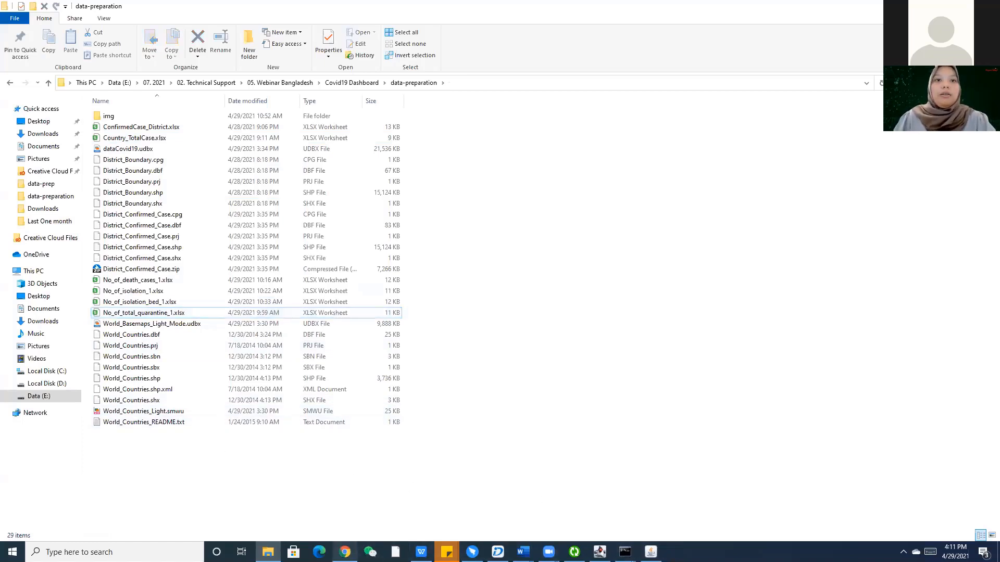
pyautogui.click(345, 552)
# Upload Country_TotalCase.xlsx as Excel data and untick Include Geographic Data in the preview.
pyautogui.click(859, 106)
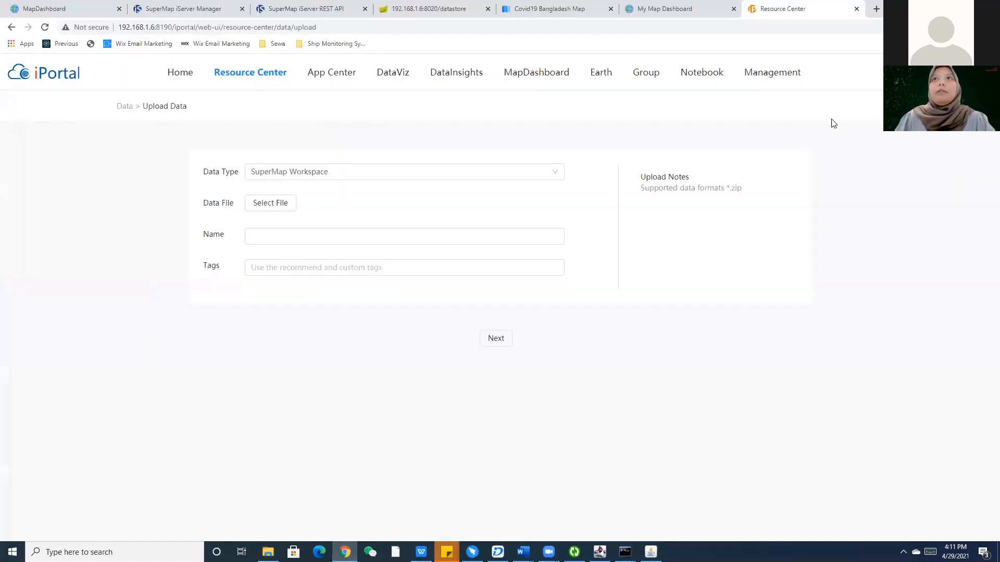
pyautogui.click(356, 182)
pyautogui.scroll(-3, 273, 271)
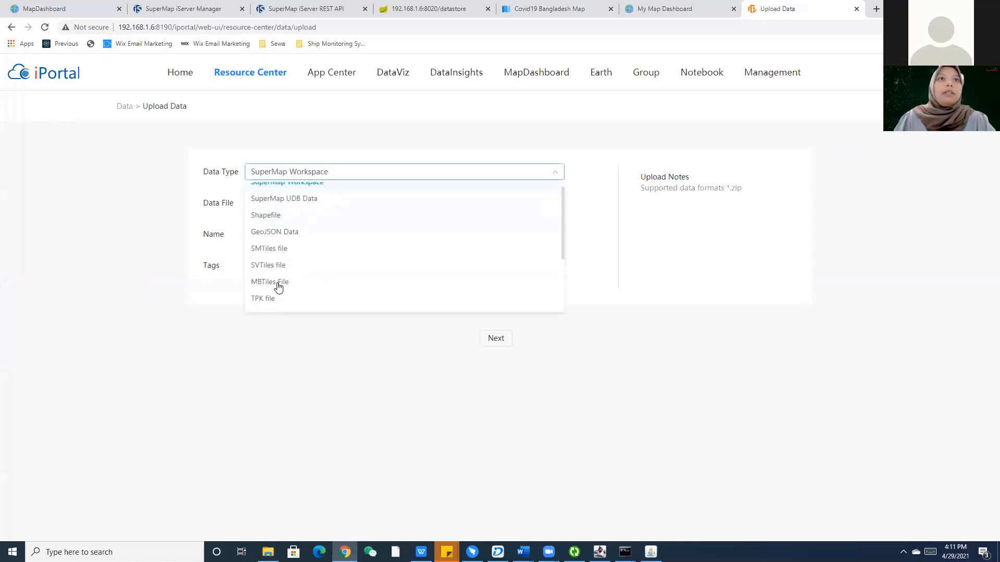
pyautogui.click(268, 258)
pyautogui.click(274, 204)
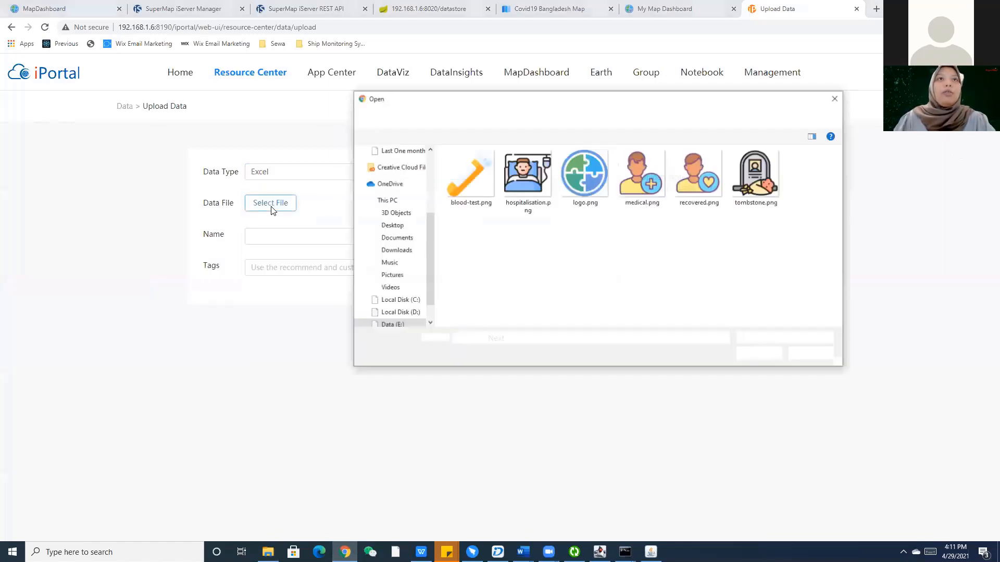
pyautogui.click(590, 119)
pyautogui.click(488, 188)
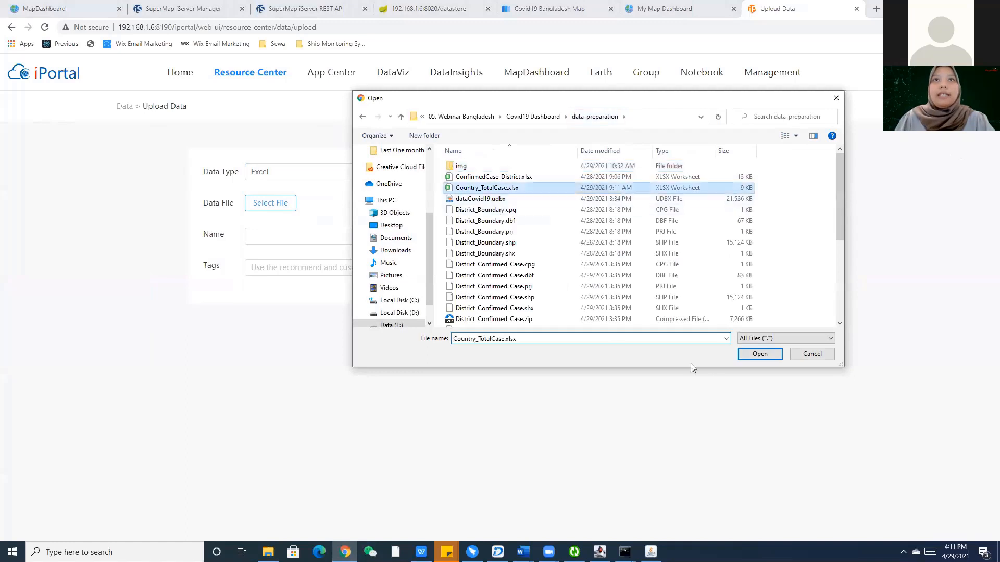
pyautogui.click(746, 357)
pyautogui.click(498, 344)
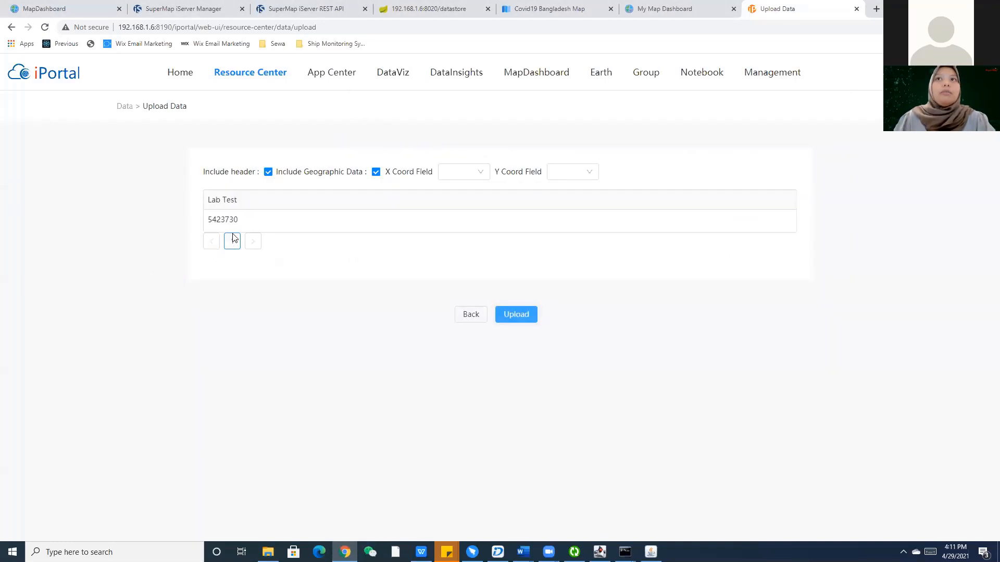
pyautogui.click(376, 172)
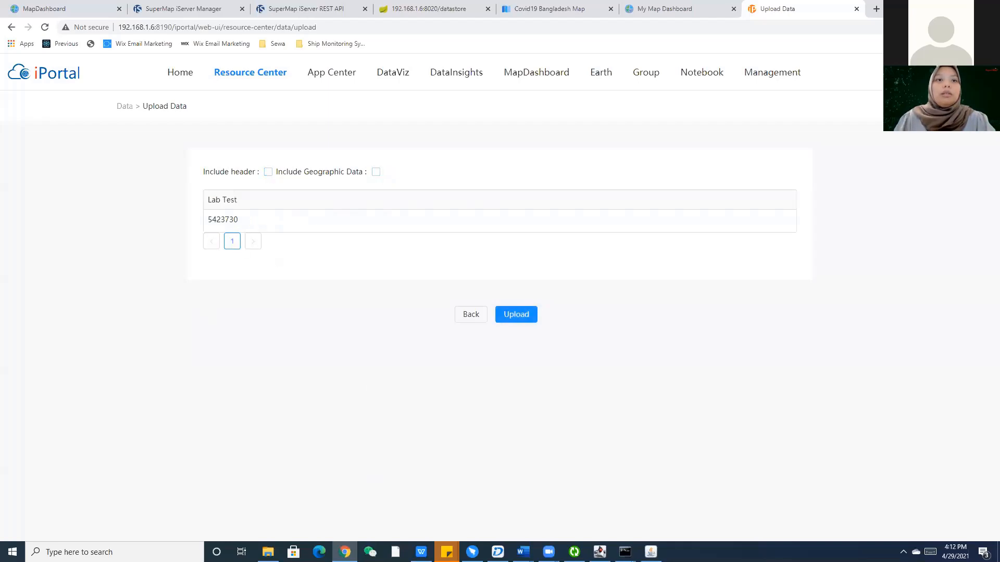
pyautogui.hotkey('alt', 'Tab')
pyautogui.rightClick(144, 138)
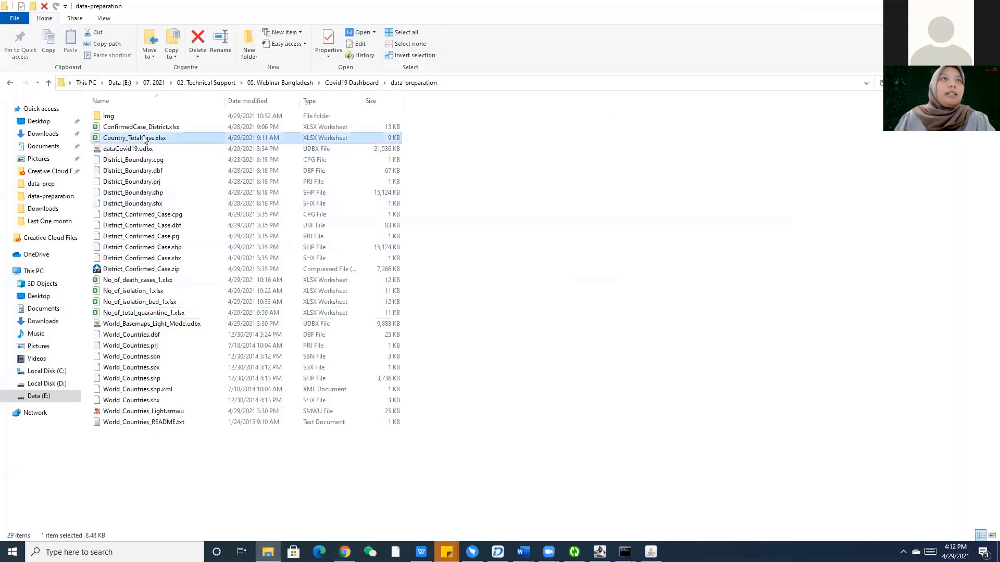
# Open Country_TotalCase.xlsx in Excel and auto-fit columns B and E to review the totals.
pyautogui.moveTo(245, 376)
pyautogui.click(328, 377)
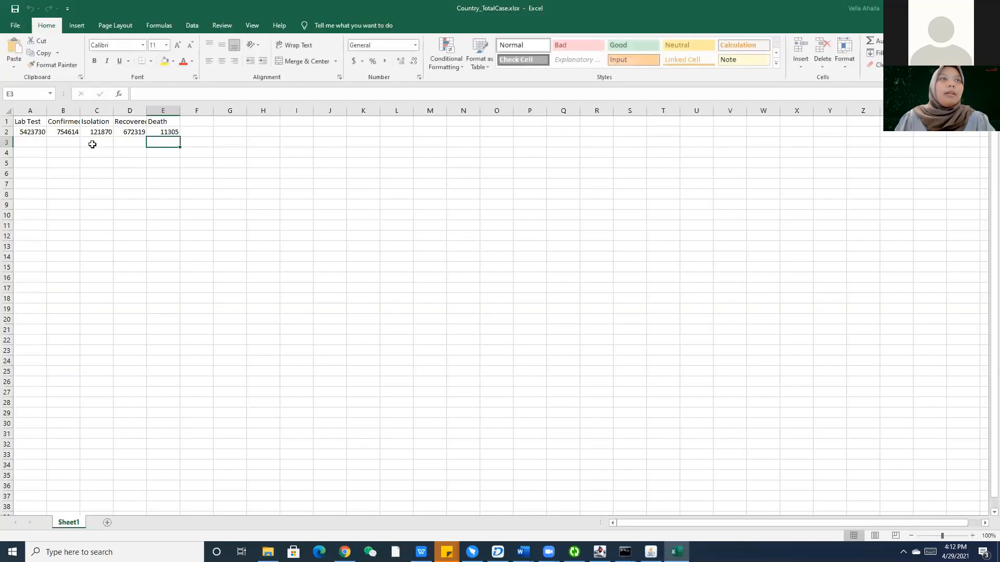
pyautogui.click(92, 142)
pyautogui.doubleClick(82, 125)
pyautogui.click(134, 137)
pyautogui.doubleClick(184, 125)
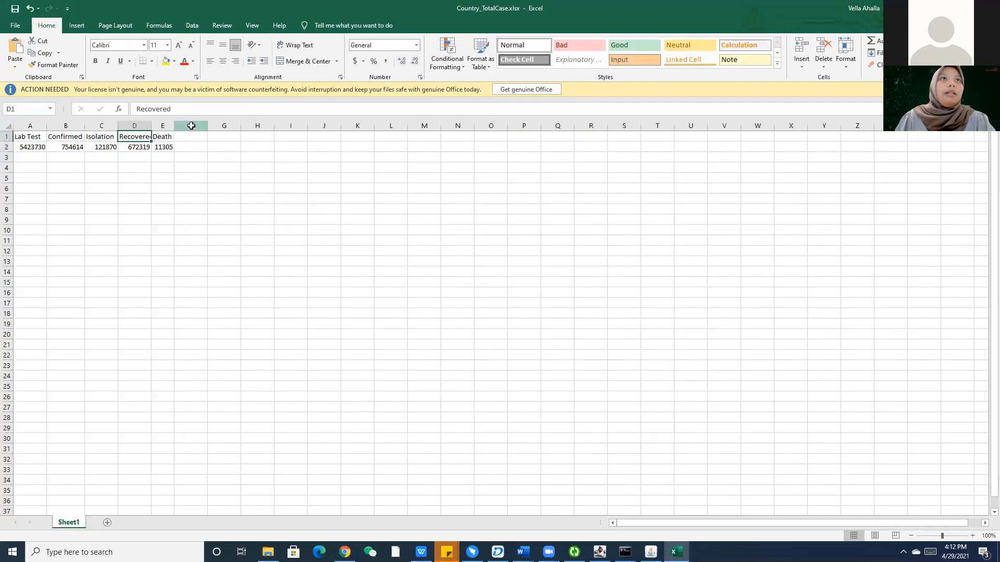
pyautogui.click(250, 168)
pyautogui.click(144, 133)
pyautogui.click(30, 136)
pyautogui.click(45, 154)
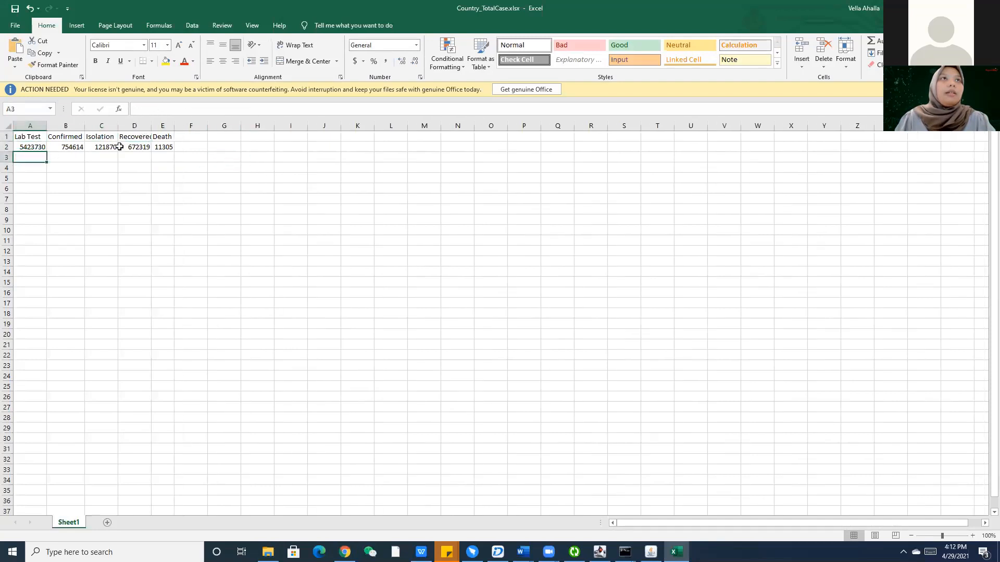
pyautogui.click(166, 151)
# Save a copy as Country_TotalCase_1.xlsx in the data-preparation folder.
pyautogui.click(15, 24)
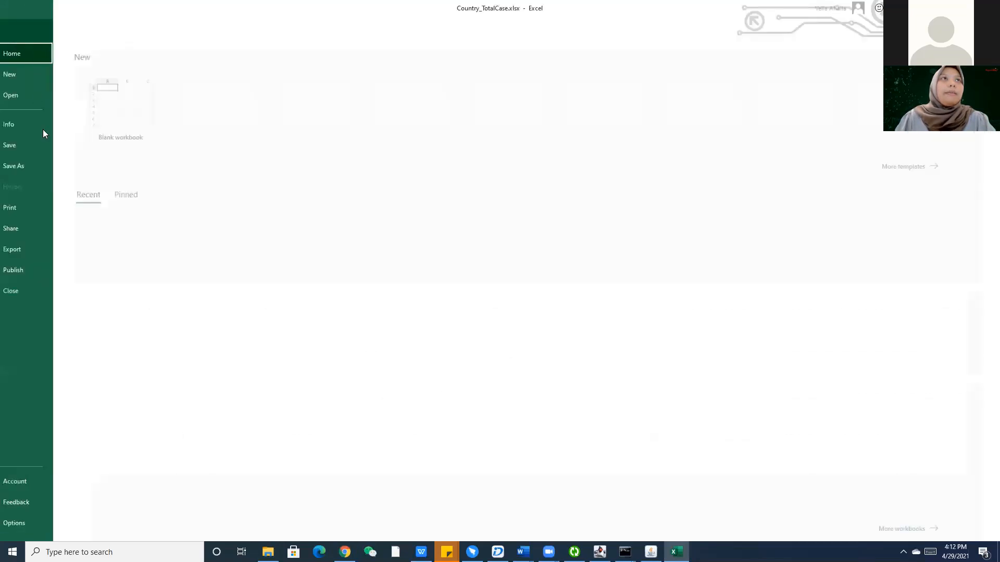
pyautogui.click(46, 172)
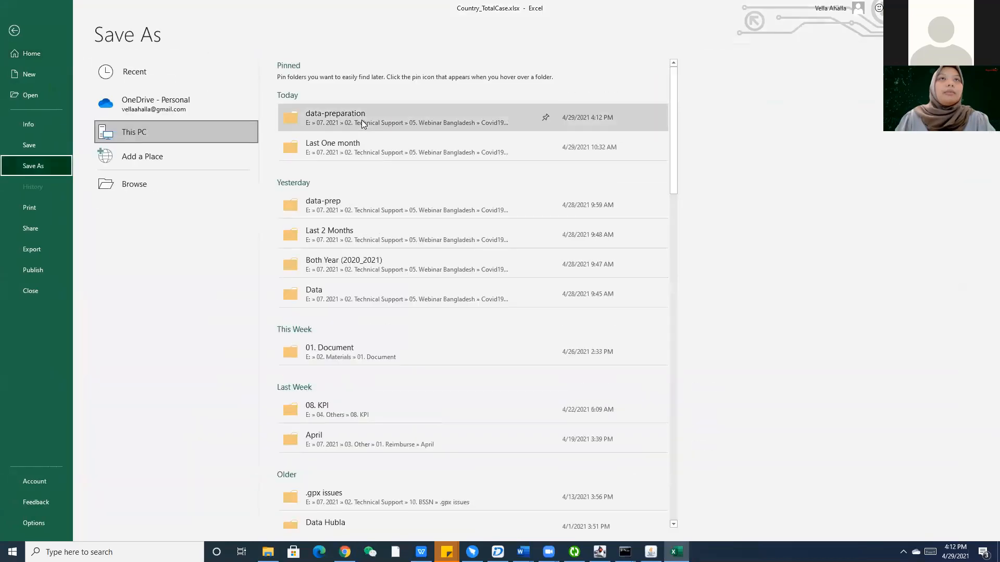
pyautogui.click(362, 123)
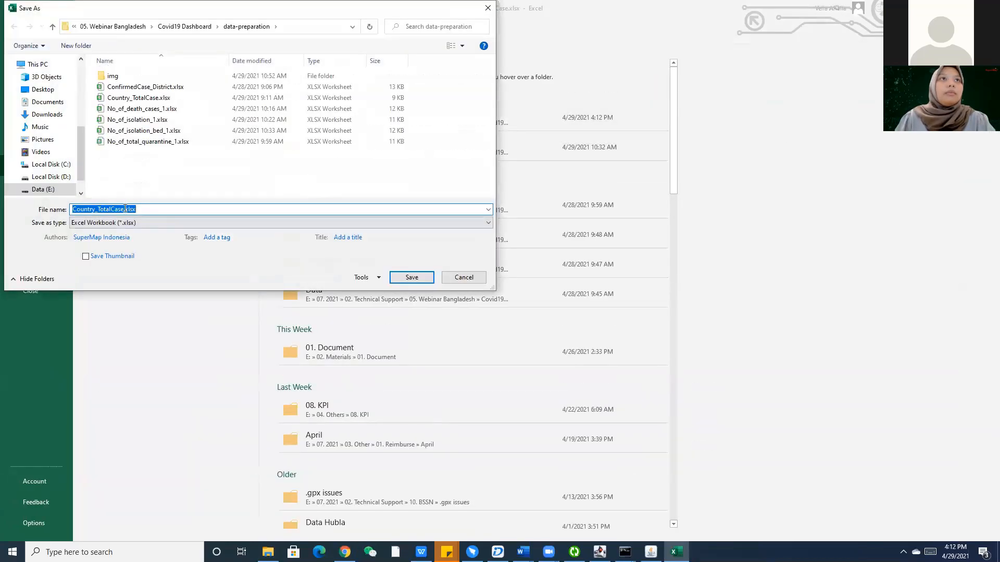
pyautogui.click(125, 209)
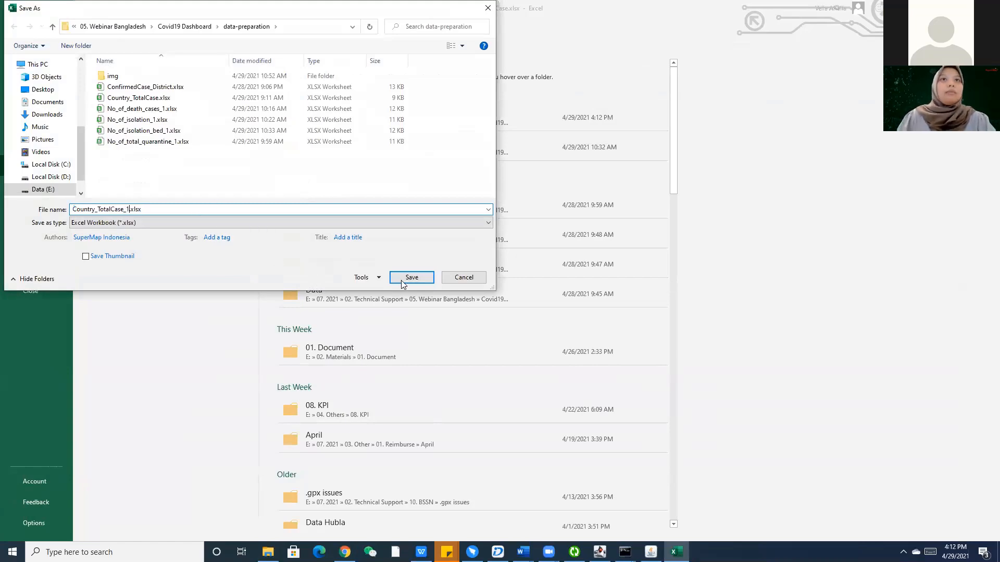
pyautogui.click(410, 278)
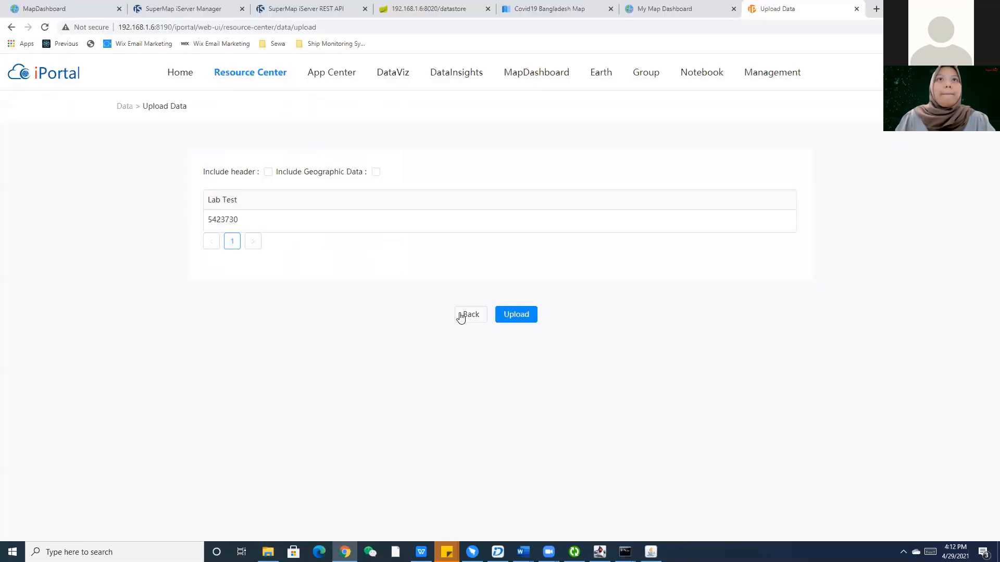
# Preview Country_TotalCase_1.xlsx in the upload form, then return to the form.
pyautogui.click(460, 315)
pyautogui.click(320, 207)
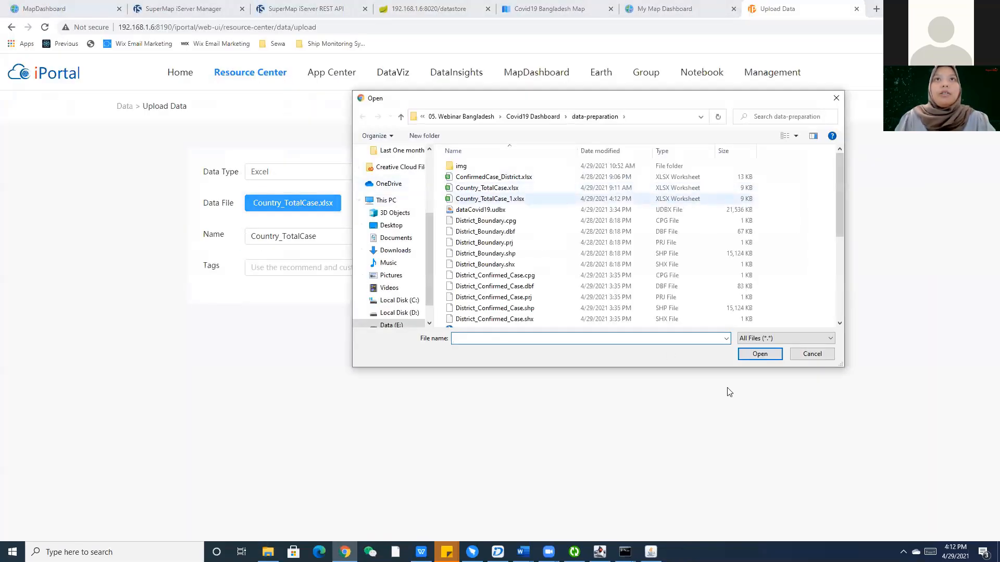
pyautogui.click(492, 199)
pyautogui.click(755, 349)
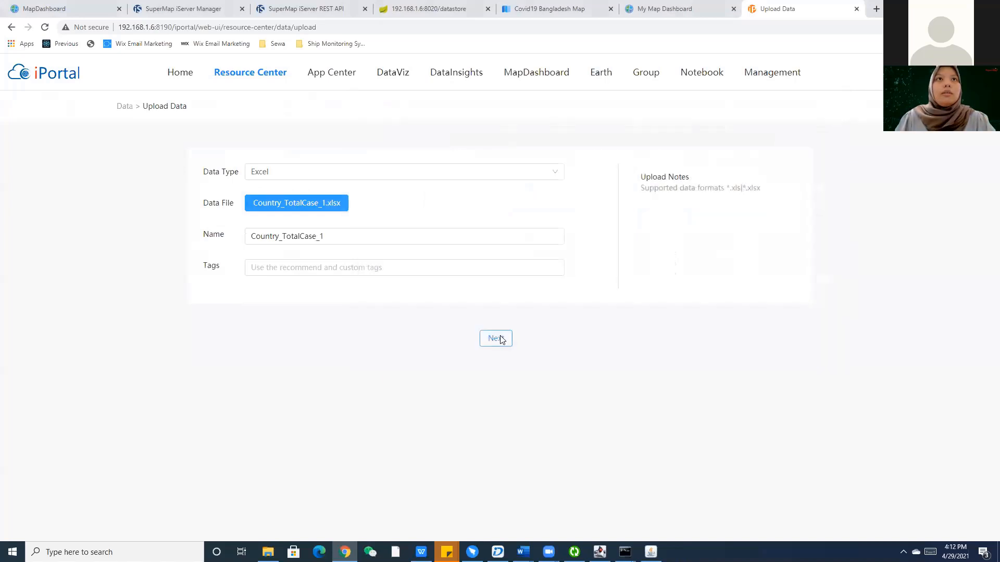
pyautogui.click(501, 340)
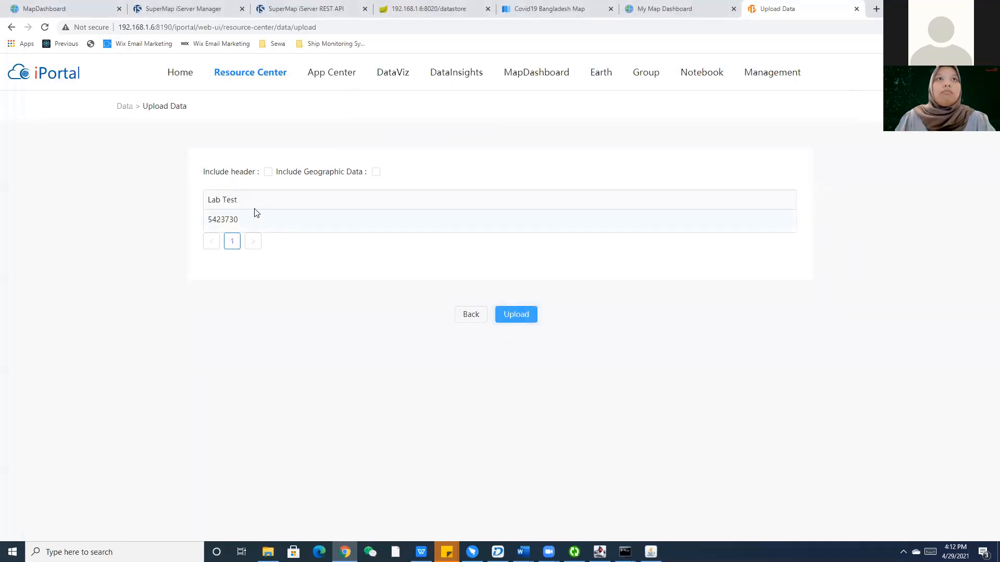
pyautogui.click(471, 315)
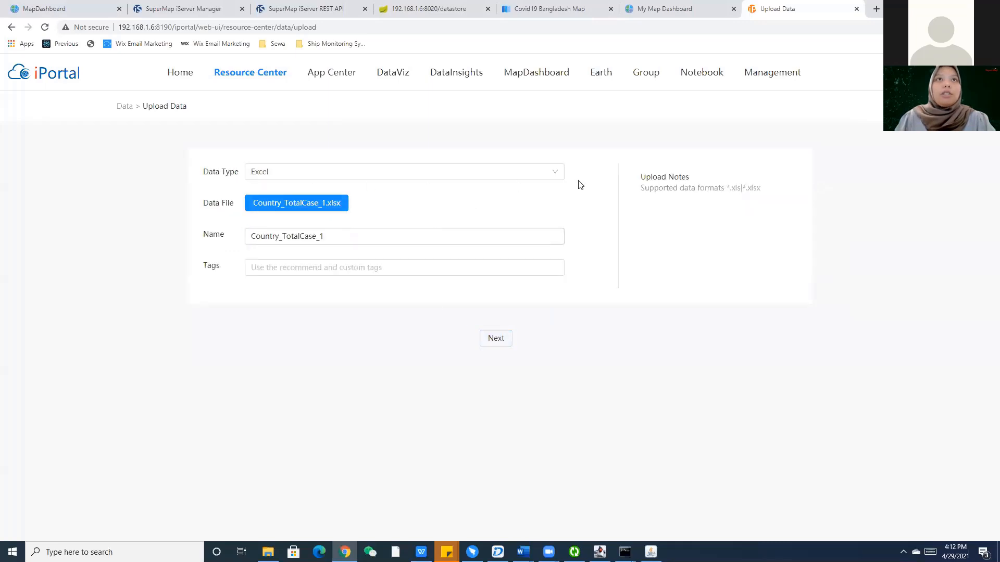
# Upload No_of_death_cases_1.xlsx as Excel data and open the Resource Center data list.
pyautogui.click(339, 174)
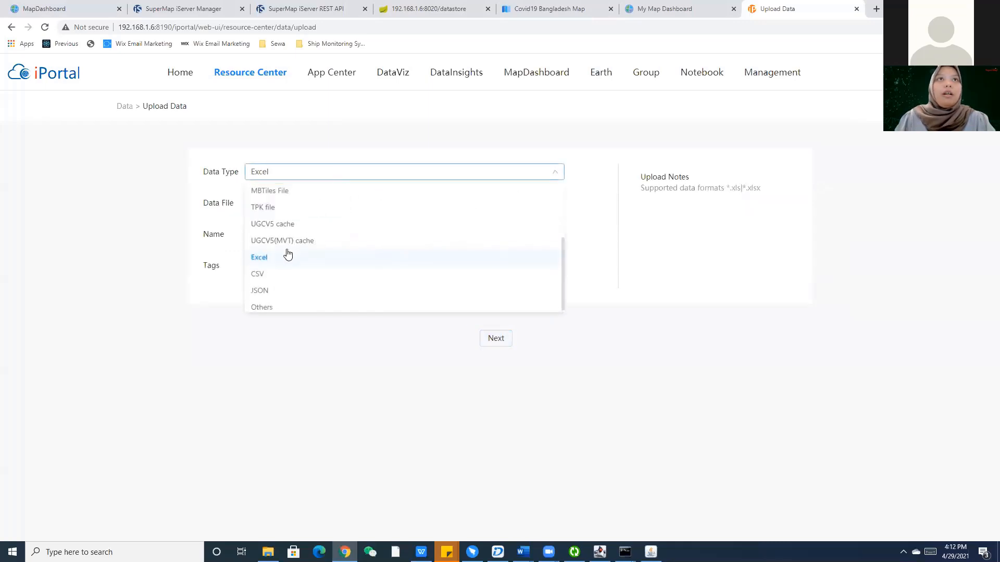
pyautogui.click(305, 211)
pyautogui.click(305, 213)
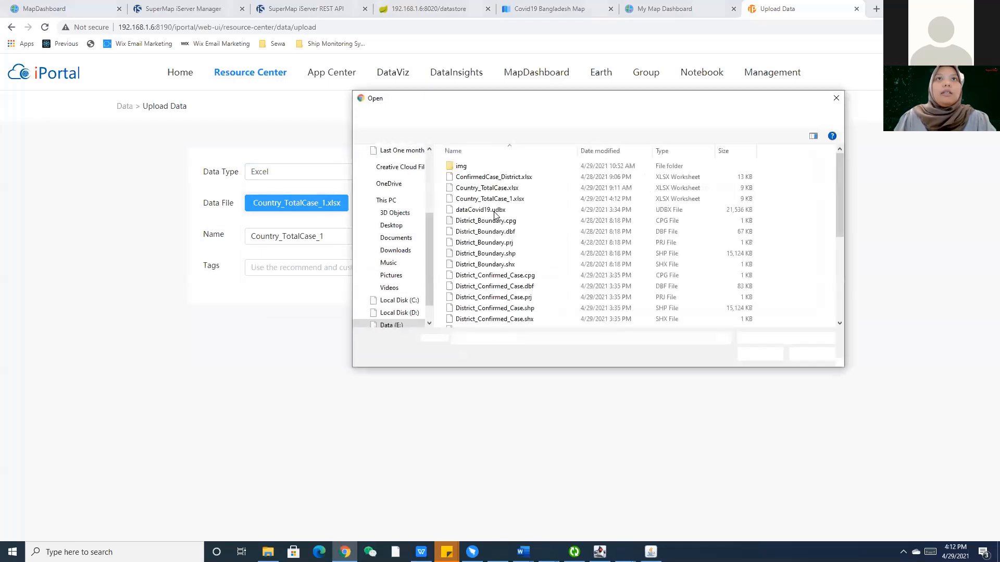
pyautogui.scroll(-3, 499, 224)
pyautogui.scroll(-2, 498, 224)
pyautogui.click(503, 207)
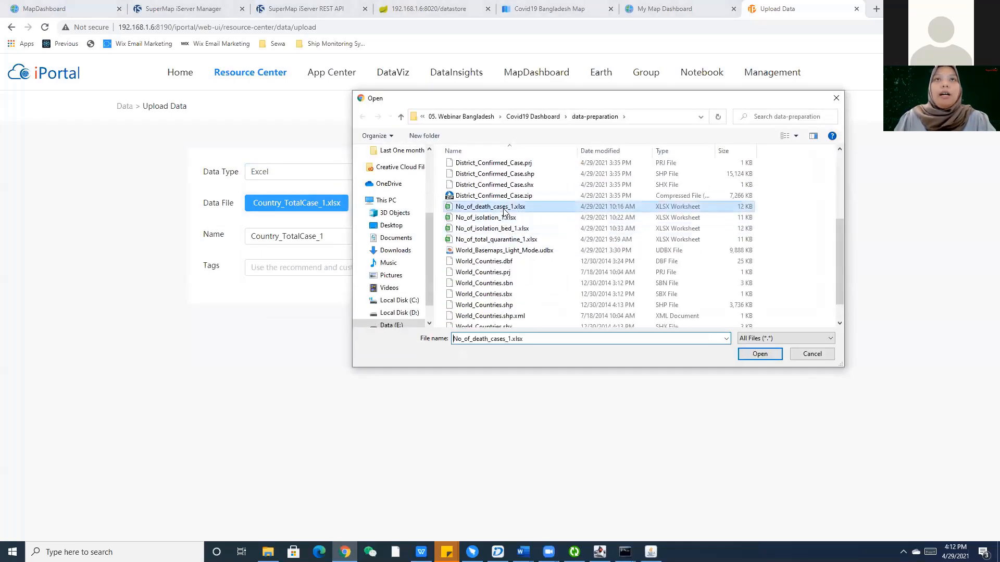
pyautogui.click(759, 353)
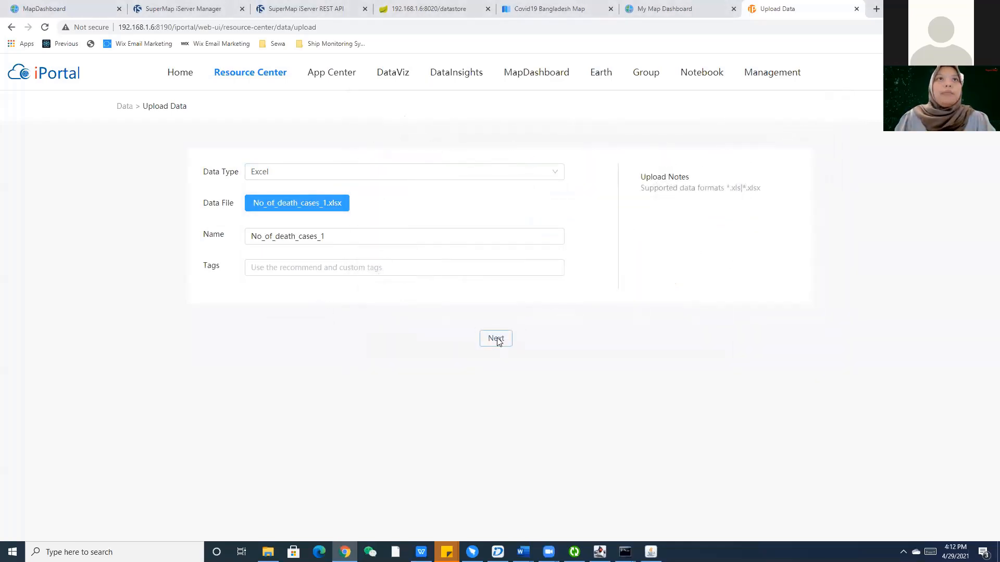
pyautogui.click(495, 339)
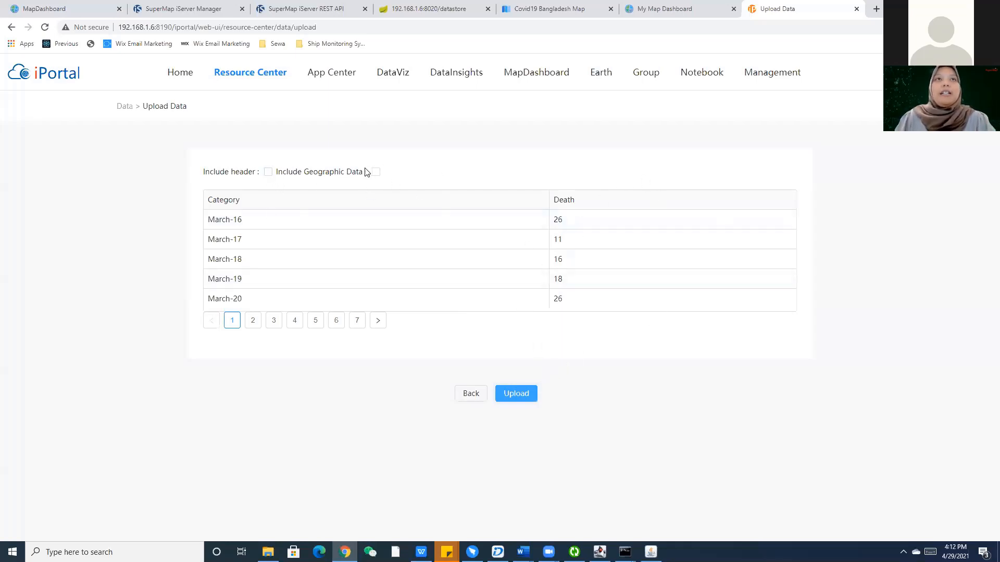
pyautogui.click(516, 395)
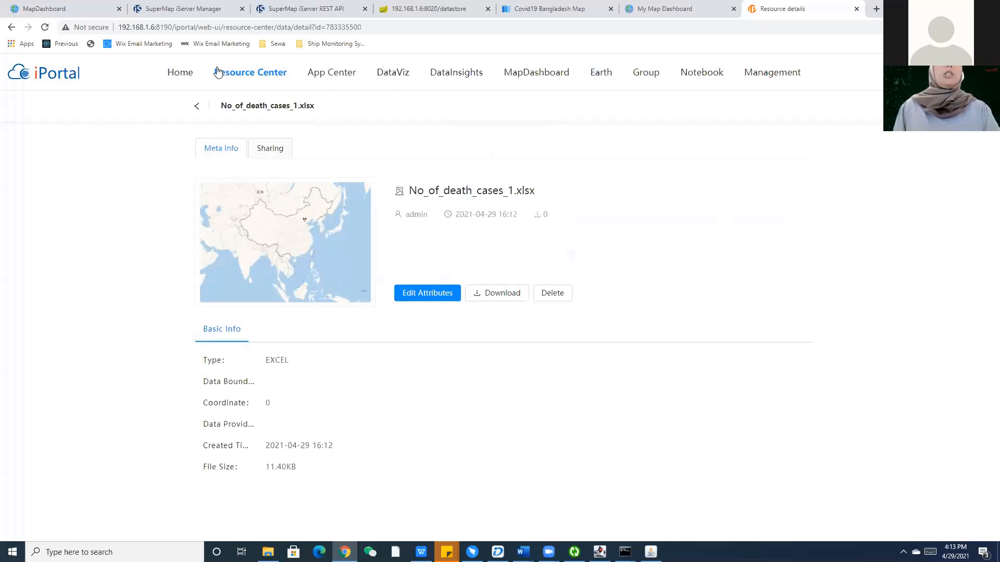
pyautogui.moveTo(218, 73)
pyautogui.click(233, 167)
# Upload No_of_isolation_1.xlsx as Excel data with geographic data and header options off.
pyautogui.click(850, 110)
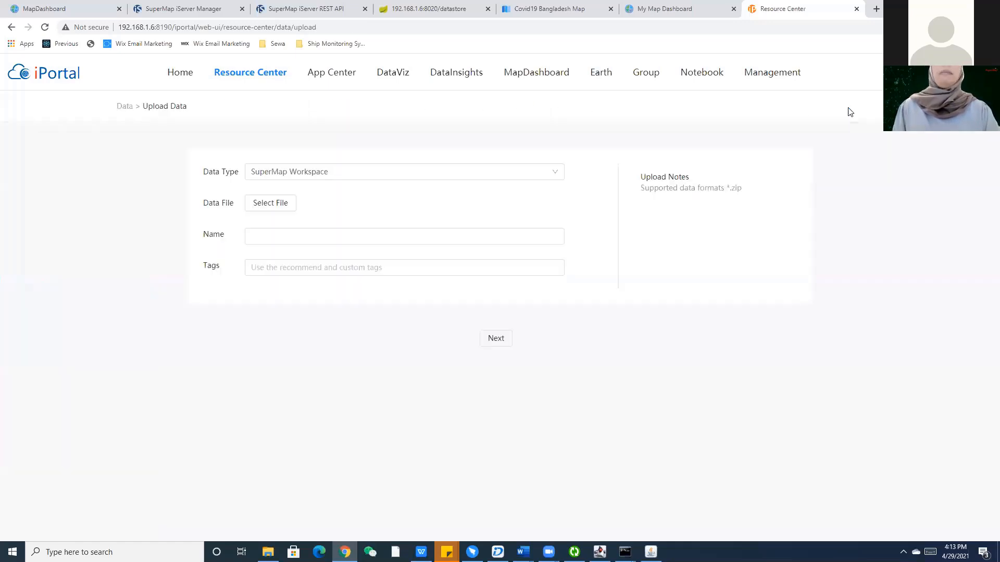
pyautogui.click(293, 172)
pyautogui.scroll(-3, 272, 271)
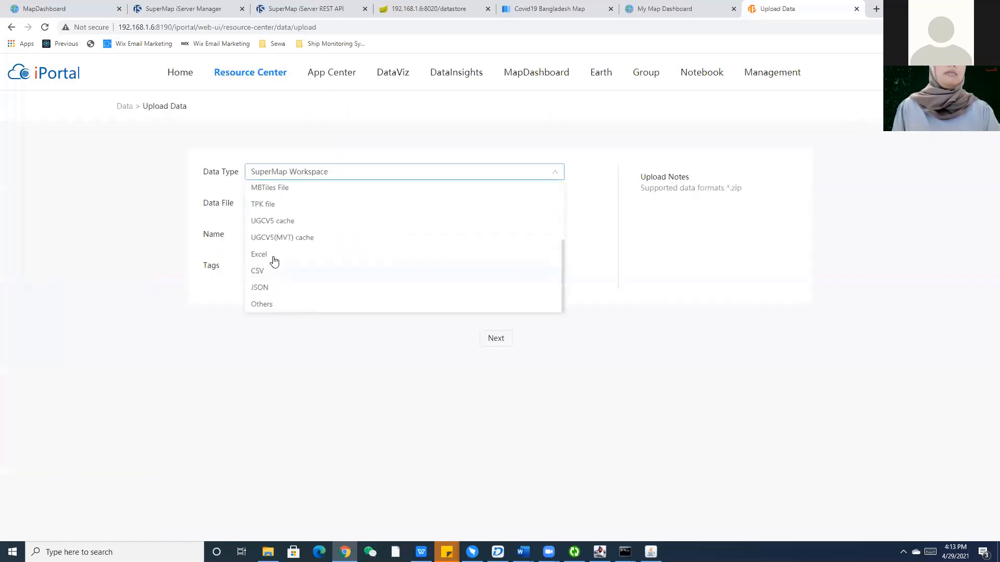
pyautogui.click(274, 253)
pyautogui.click(275, 204)
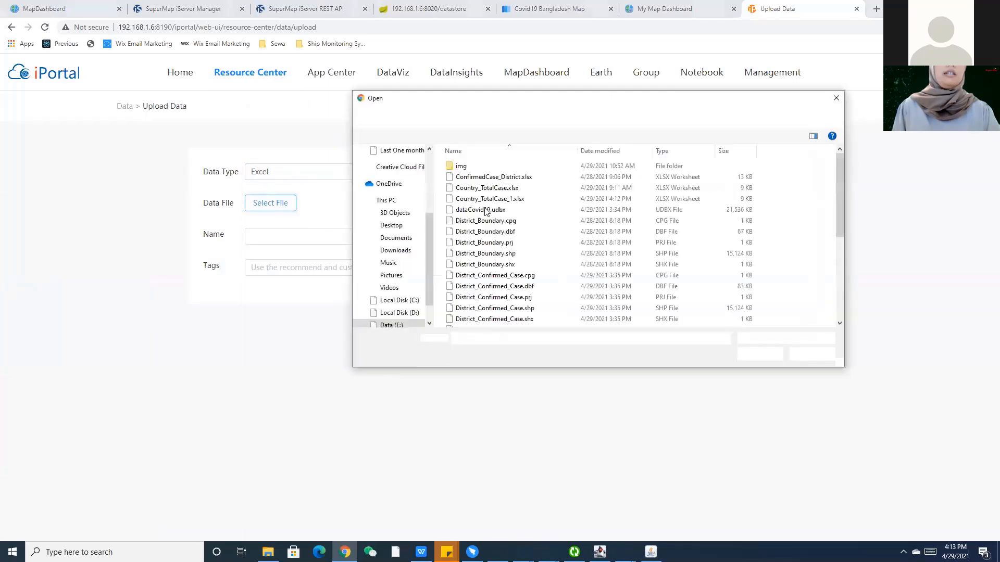
pyautogui.scroll(-3, 503, 203)
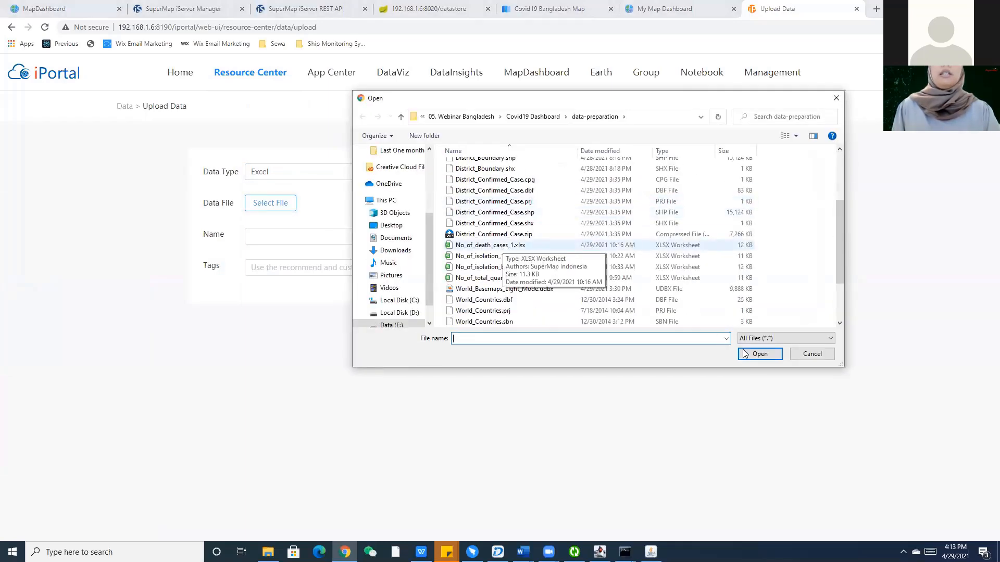
pyautogui.click(758, 357)
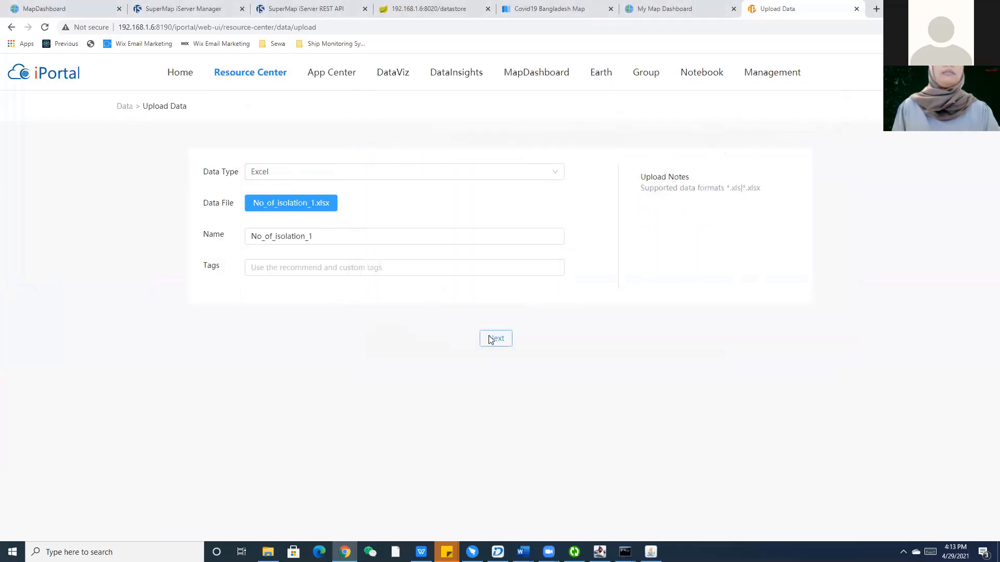
pyautogui.click(491, 339)
pyautogui.click(269, 173)
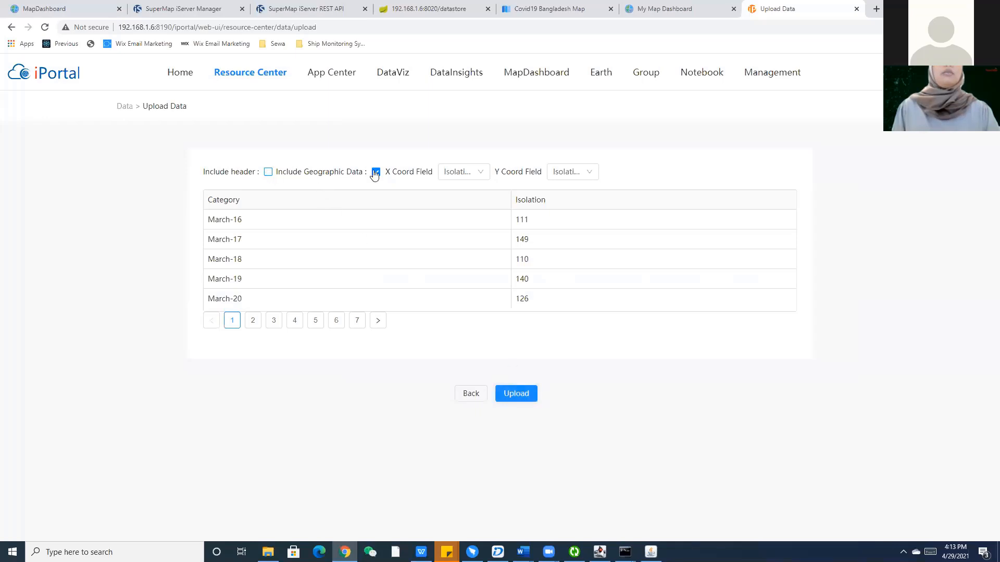
pyautogui.click(376, 172)
pyautogui.click(524, 394)
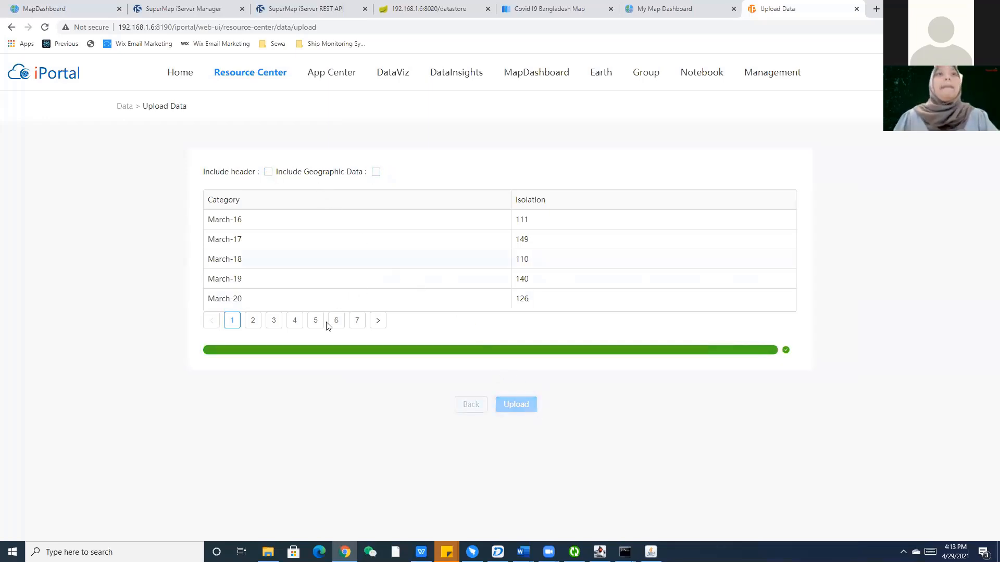
pyautogui.moveTo(250, 72)
pyautogui.click(243, 170)
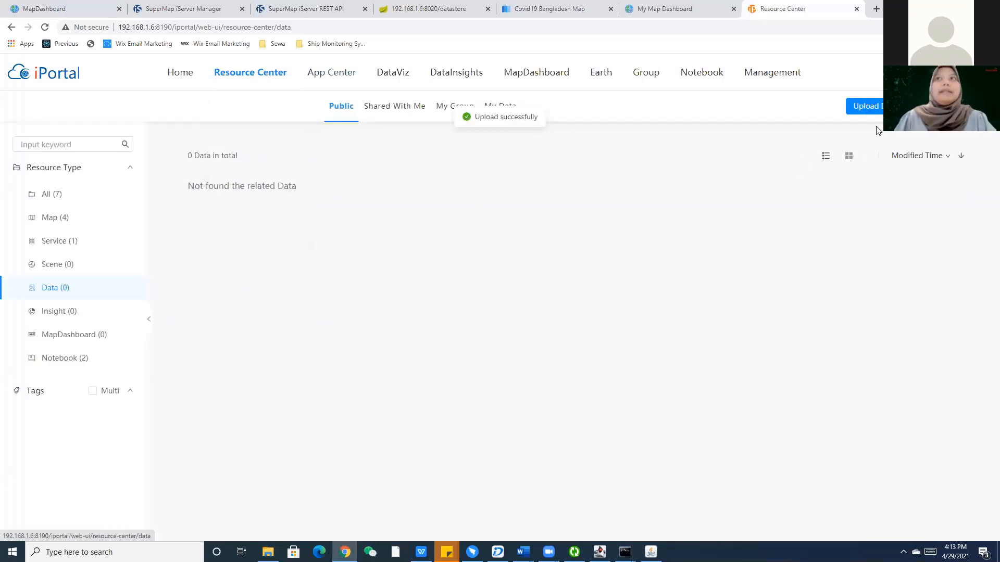
# Upload No_of_isolation_bed_1.xlsx as Excel data without geographic data.
pyautogui.click(868, 107)
pyautogui.click(290, 176)
pyautogui.scroll(-3, 276, 271)
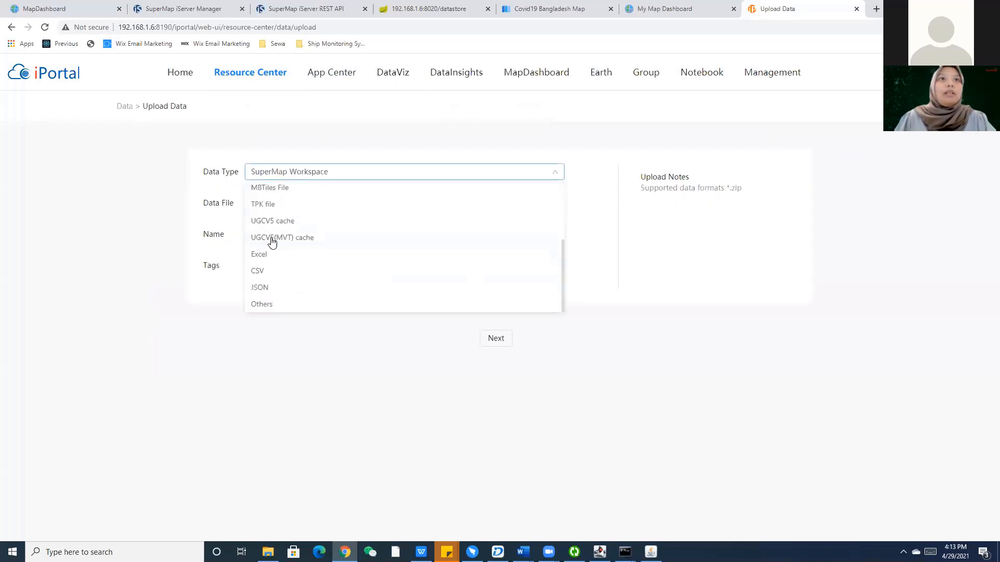
pyautogui.click(270, 251)
pyautogui.click(272, 206)
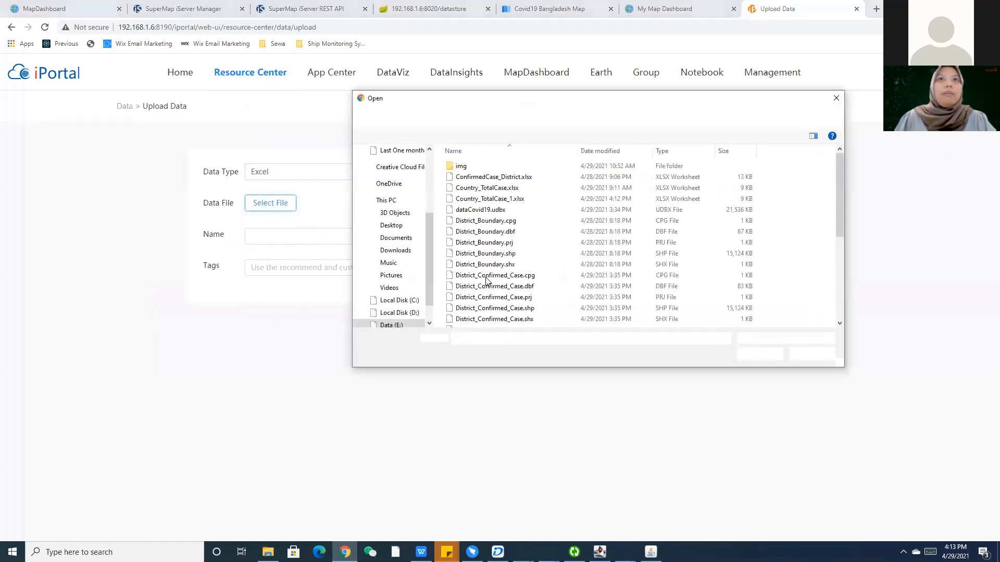
pyautogui.scroll(-3, 498, 276)
pyautogui.click(515, 203)
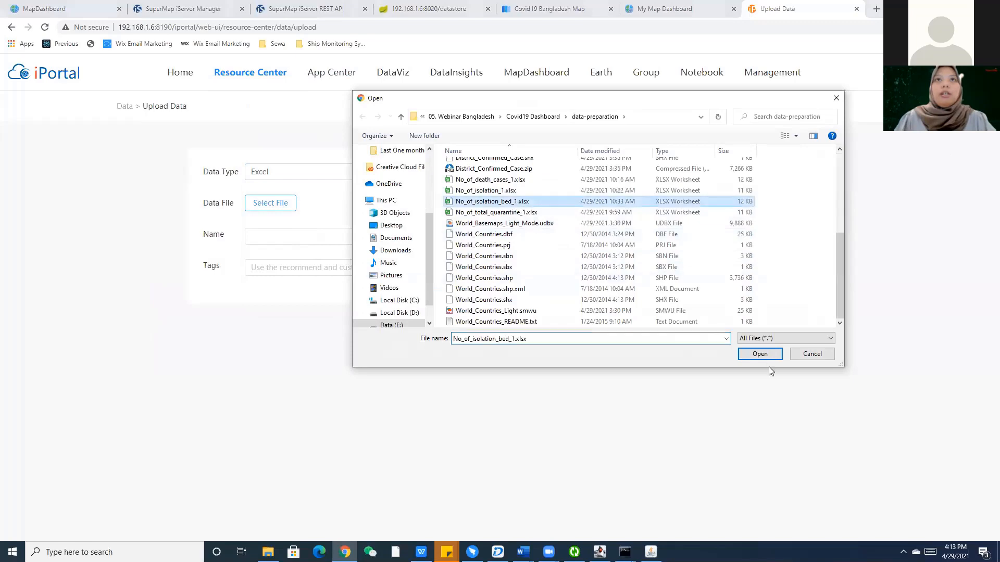
pyautogui.click(762, 355)
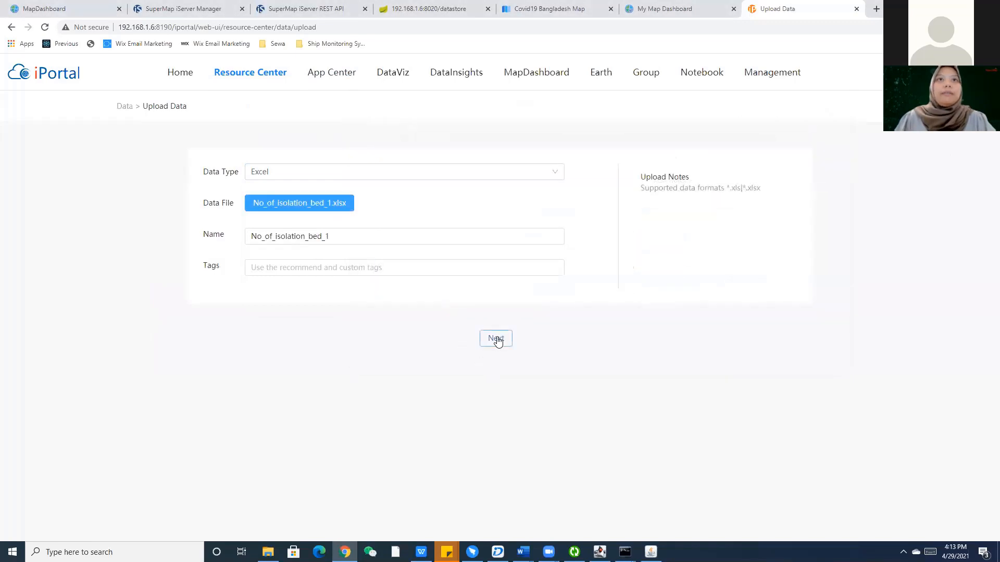
pyautogui.click(495, 339)
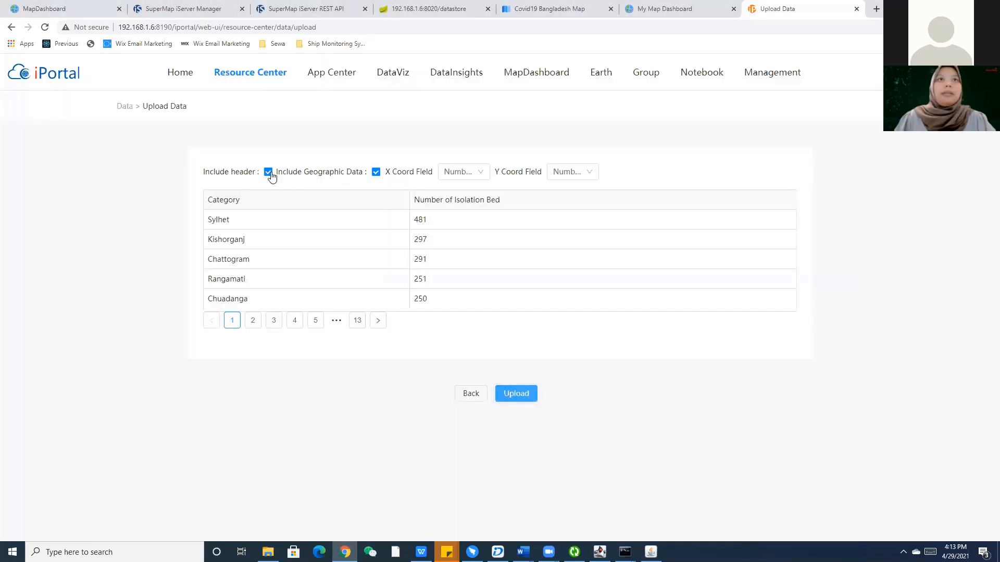
pyautogui.click(378, 174)
pyautogui.click(507, 392)
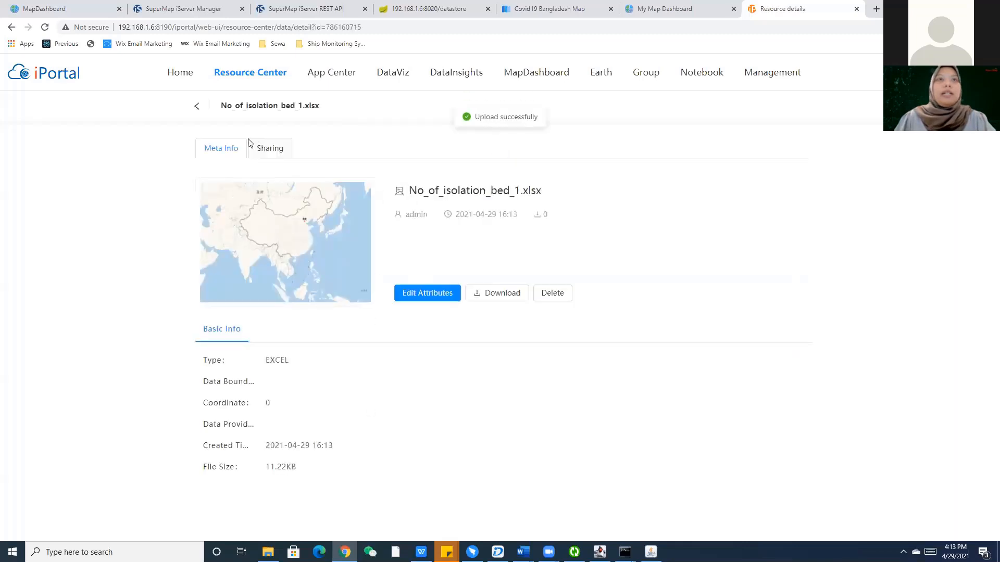
pyautogui.moveTo(252, 100)
pyautogui.click(235, 170)
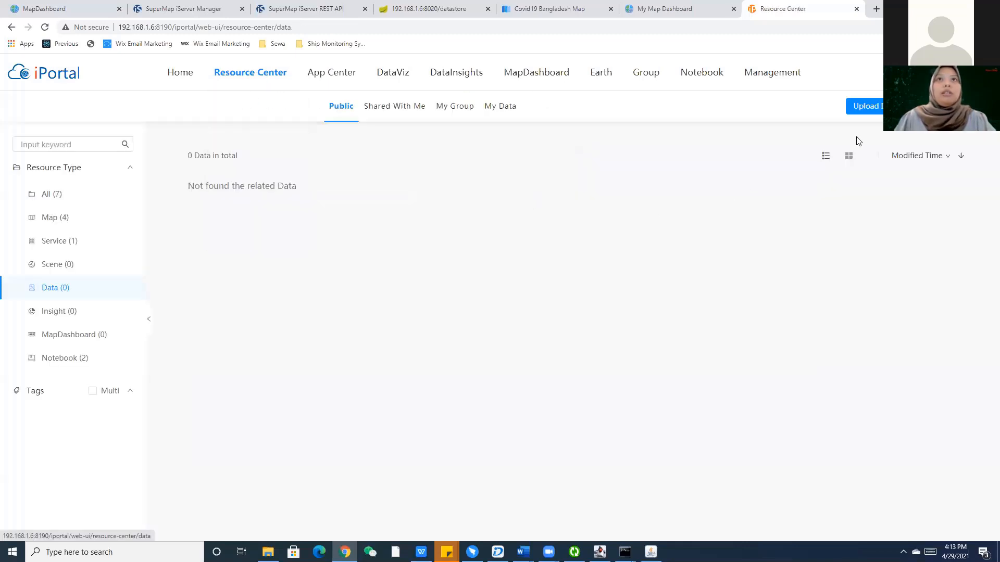
# Upload No_of_total_quarantine_1.xlsx as non-geographic Excel data.
pyautogui.click(865, 105)
pyautogui.click(320, 172)
pyautogui.scroll(-3, 274, 250)
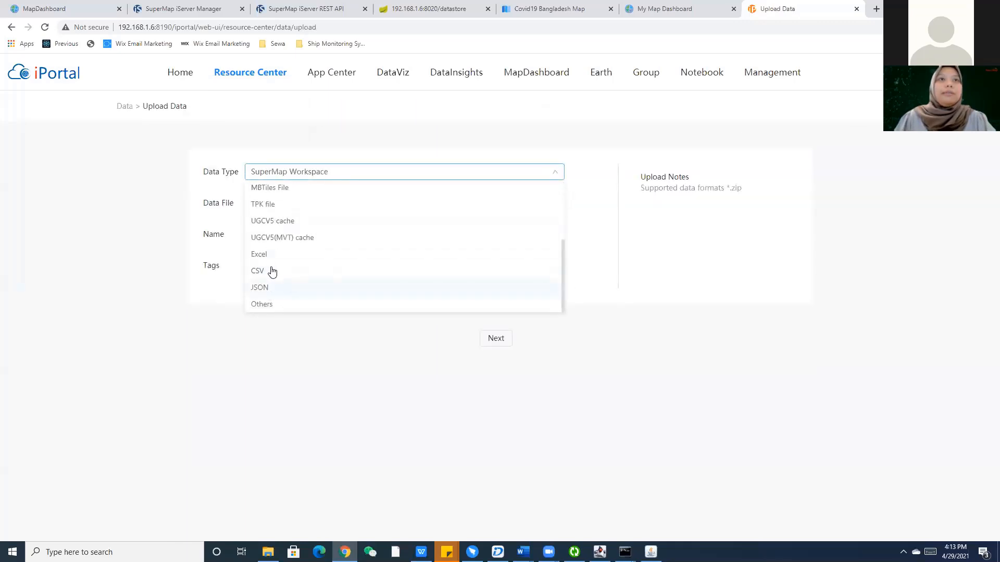
pyautogui.click(272, 271)
pyautogui.click(322, 175)
pyautogui.click(277, 255)
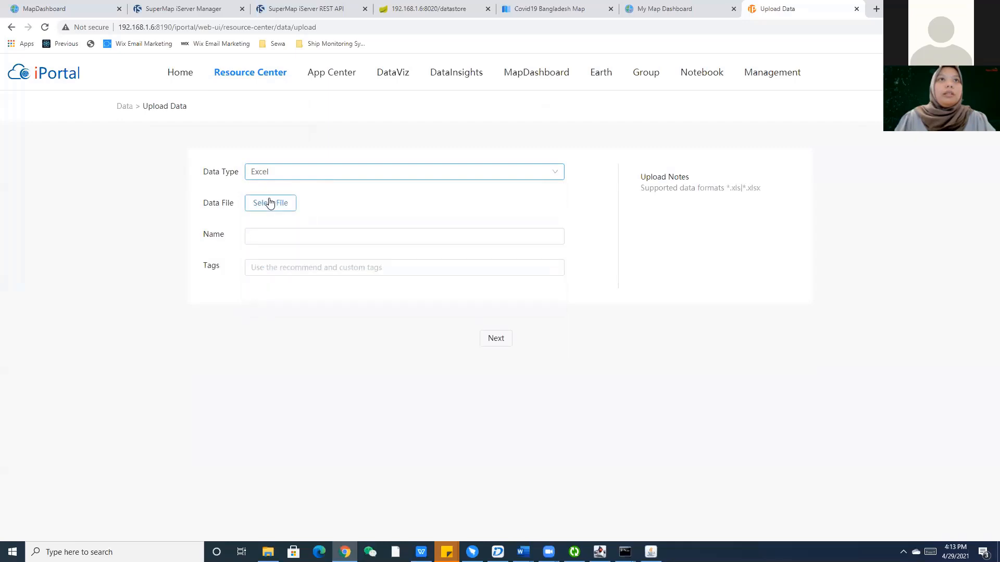
pyautogui.click(270, 203)
pyautogui.scroll(-5, 509, 249)
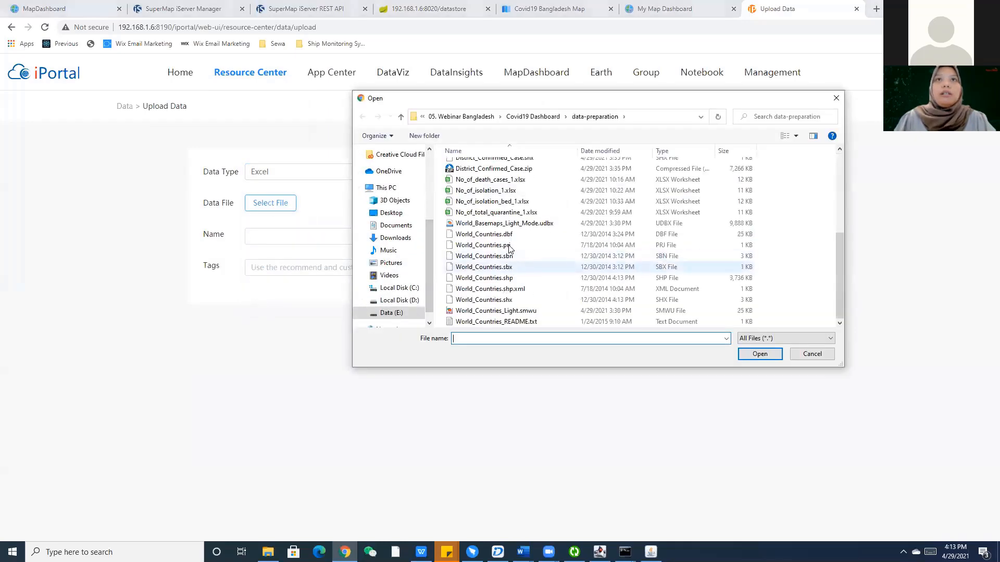
pyautogui.click(495, 212)
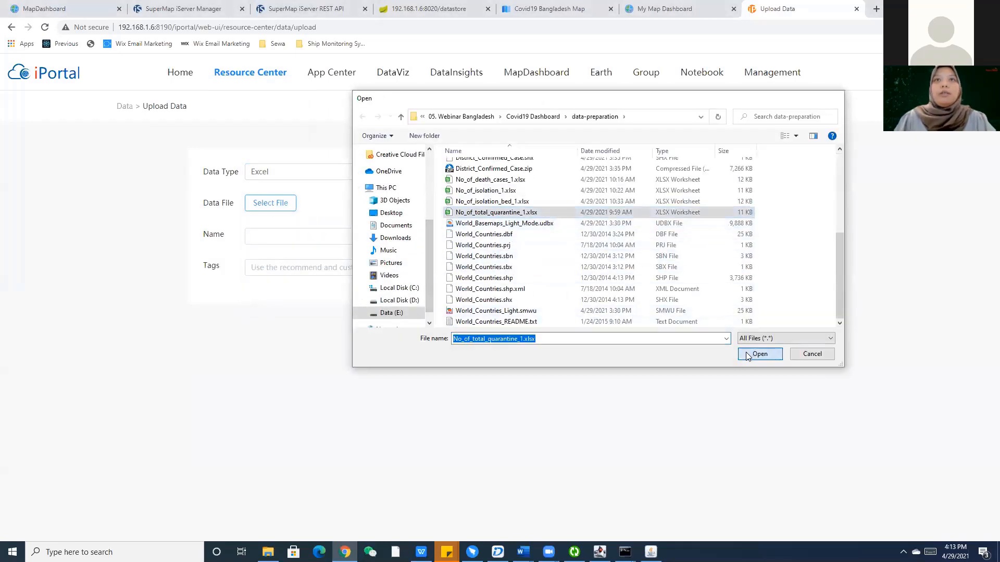
pyautogui.click(748, 355)
pyautogui.click(499, 345)
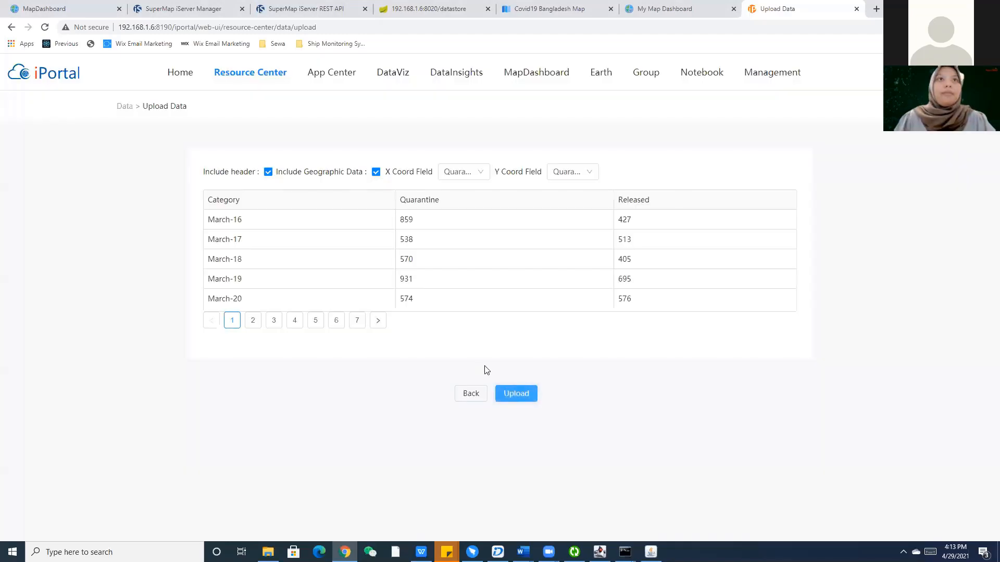
pyautogui.click(291, 170)
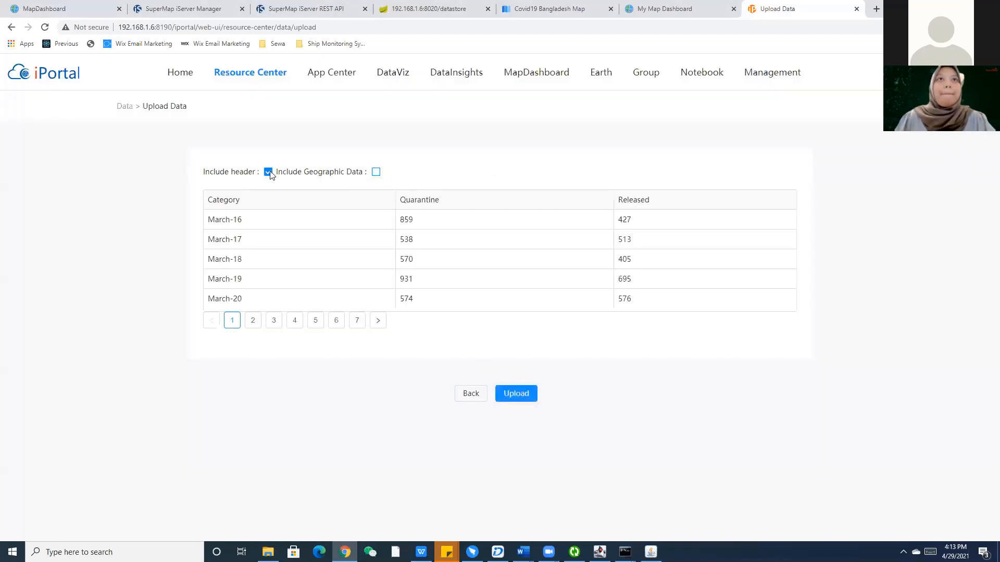
pyautogui.click(507, 395)
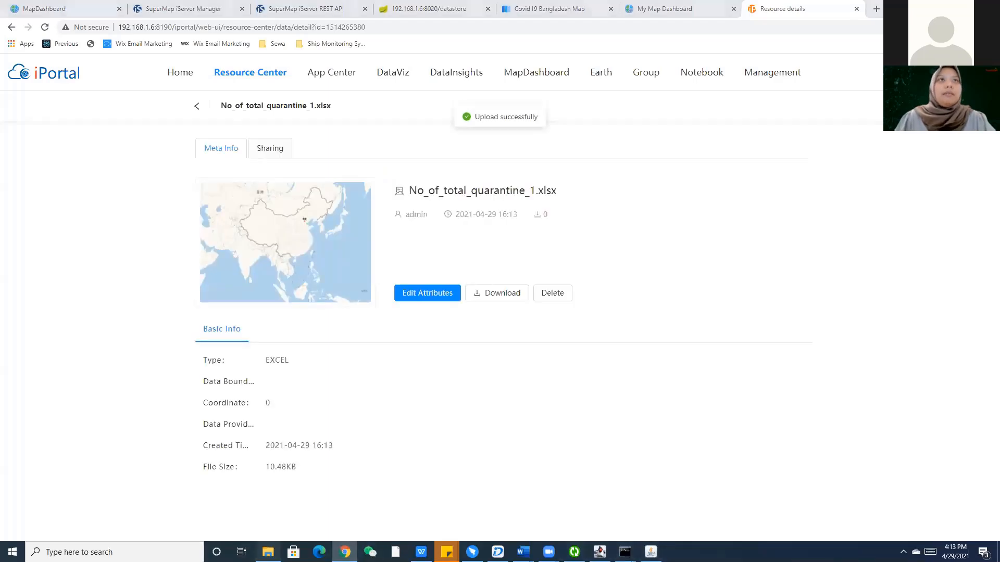
pyautogui.click(267, 552)
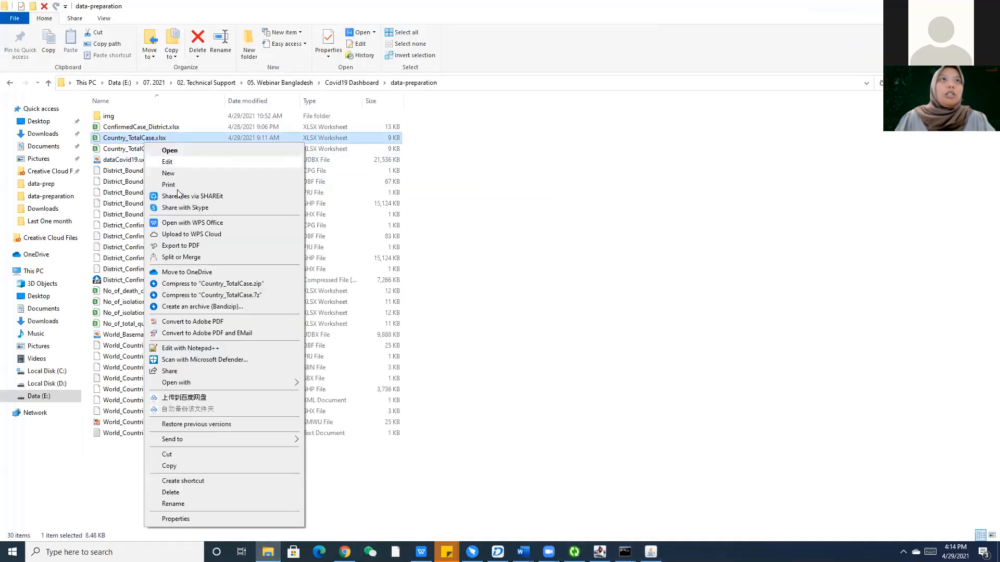
# Copy the A1:E2 totals from Country_TotalCase.xlsx into a new blank workbook.
pyautogui.rightClick(145, 142)
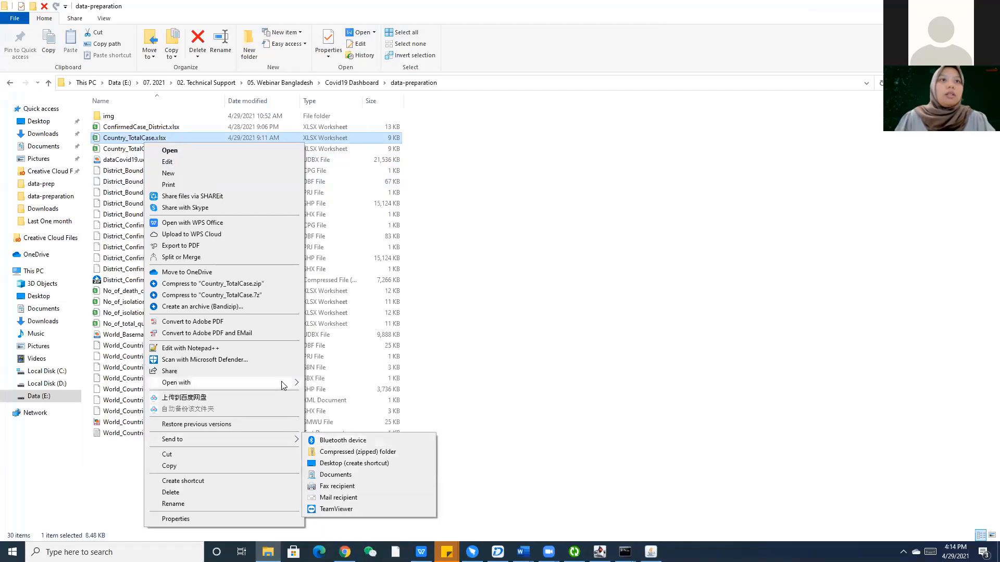
pyautogui.moveTo(282, 384)
pyautogui.click(344, 383)
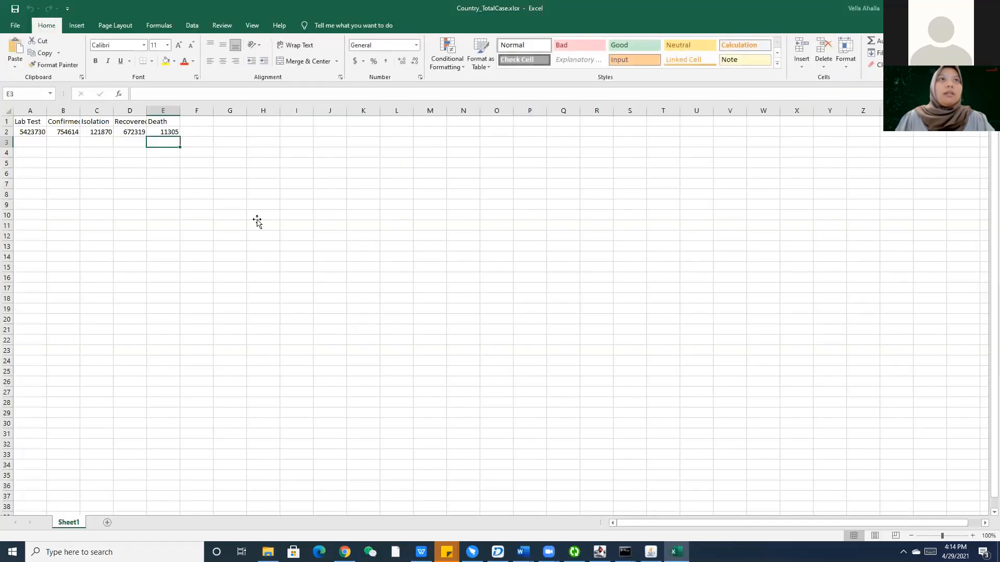
pyautogui.moveTo(167, 140); pyautogui.dragTo(23, 129)
pyautogui.hotkey('ctrl', 'c')
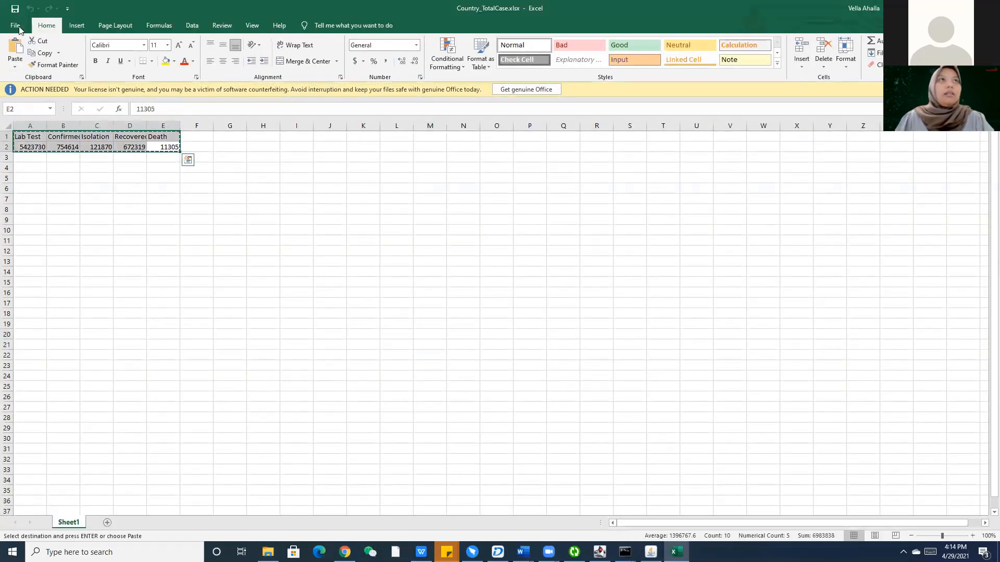
pyautogui.click(15, 25)
pyautogui.click(58, 76)
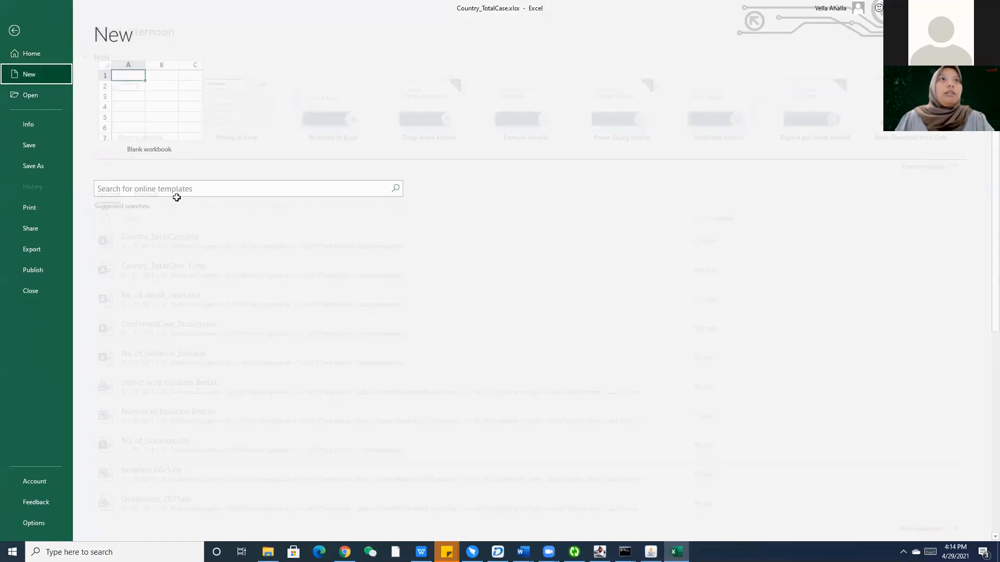
pyautogui.hotkey('ctrl', 'n')
pyautogui.hotkey('ctrl', 'v')
pyautogui.click(129, 168)
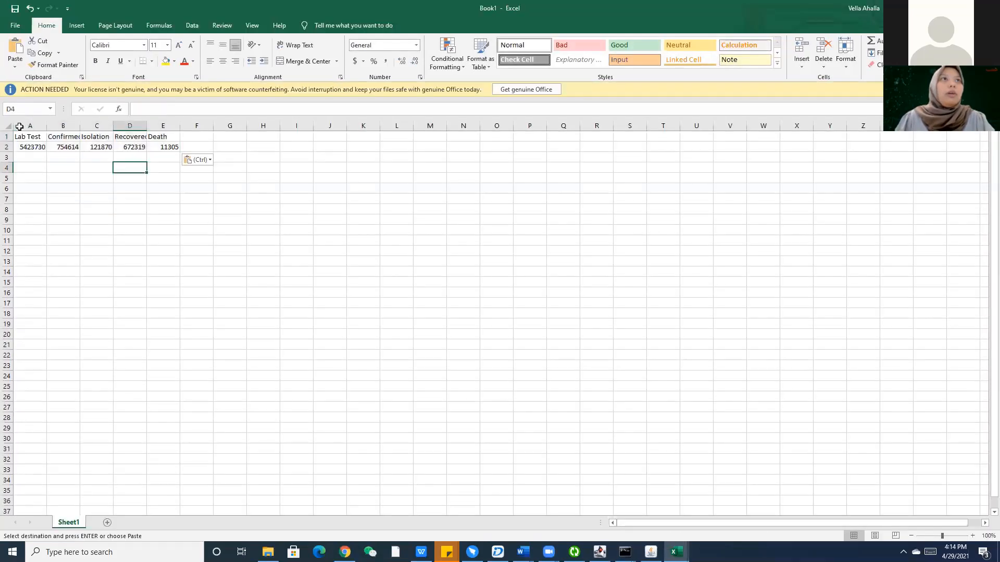
# Save the new workbook as Book1.csv in CSV (Comma delimited) format.
pyautogui.click(15, 25)
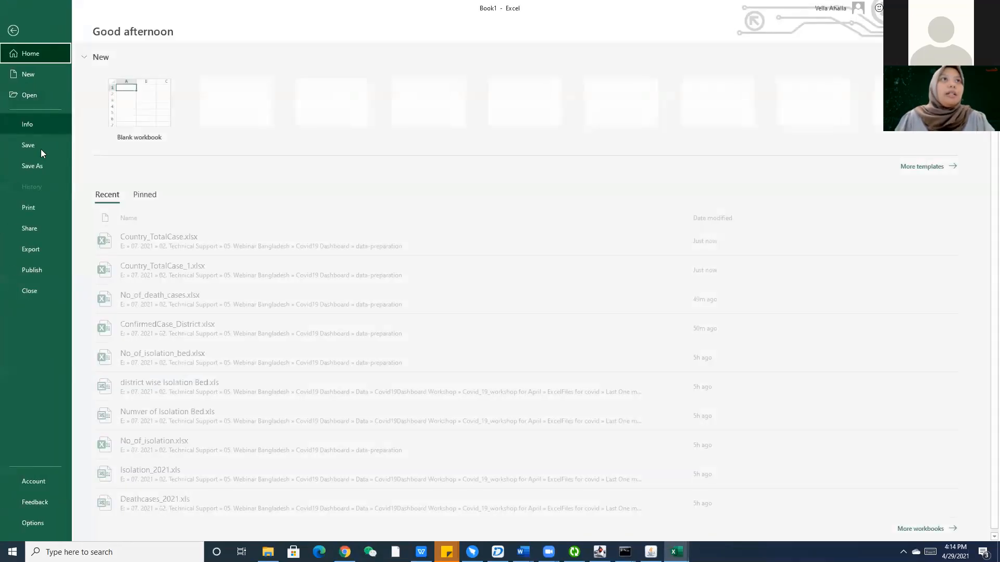
pyautogui.click(44, 145)
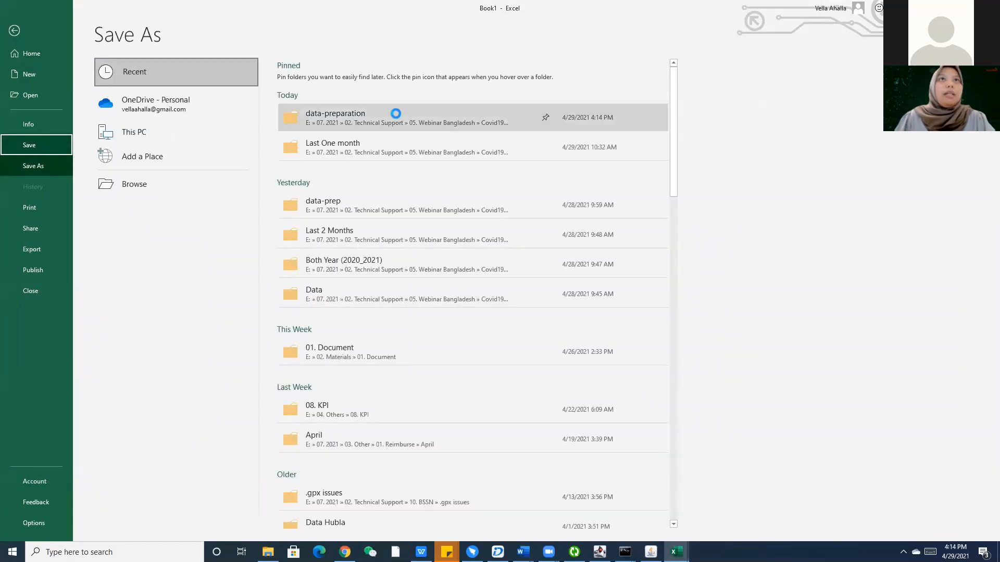
pyautogui.press('F12')
pyautogui.click(150, 222)
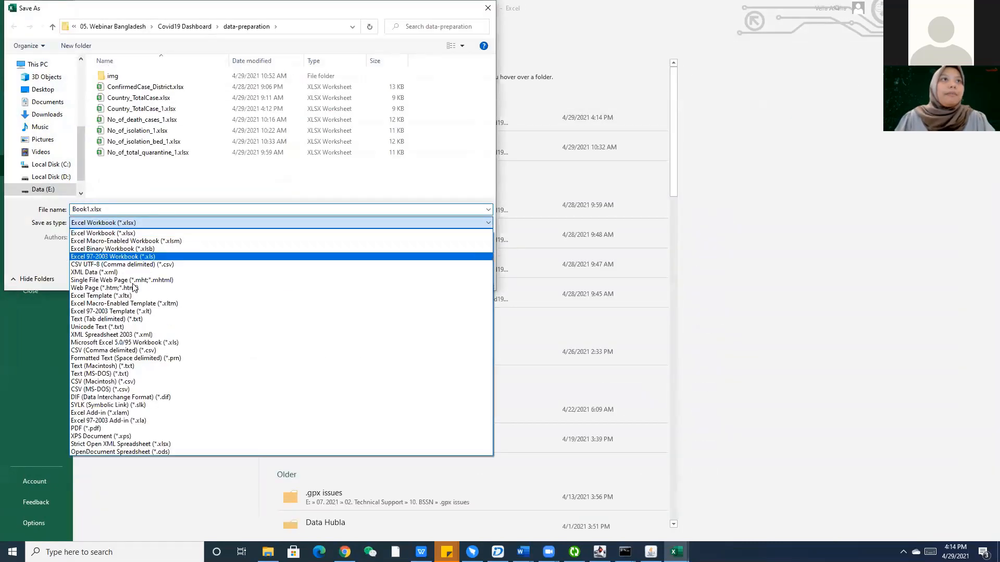
pyautogui.click(131, 266)
pyautogui.click(134, 223)
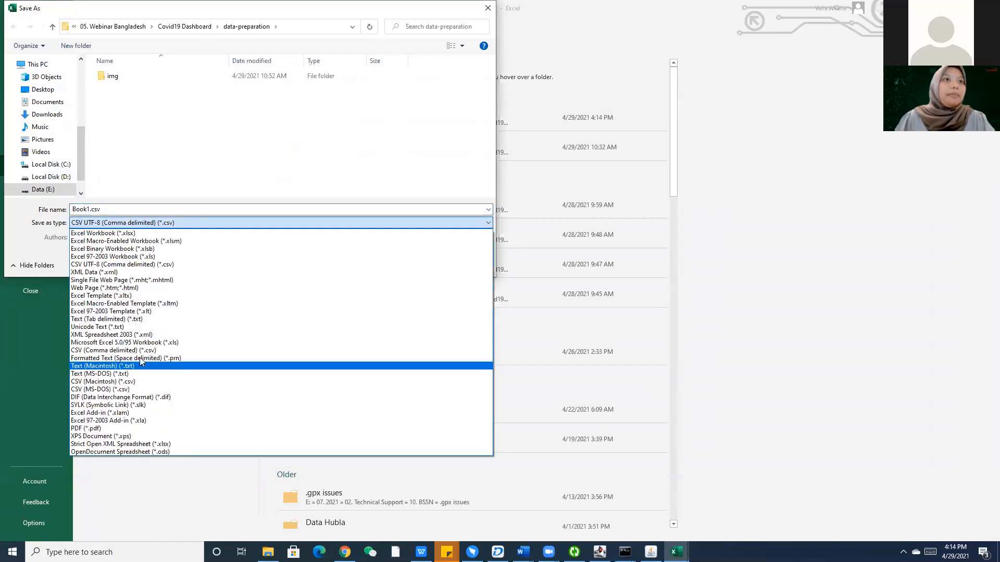
pyautogui.click(134, 351)
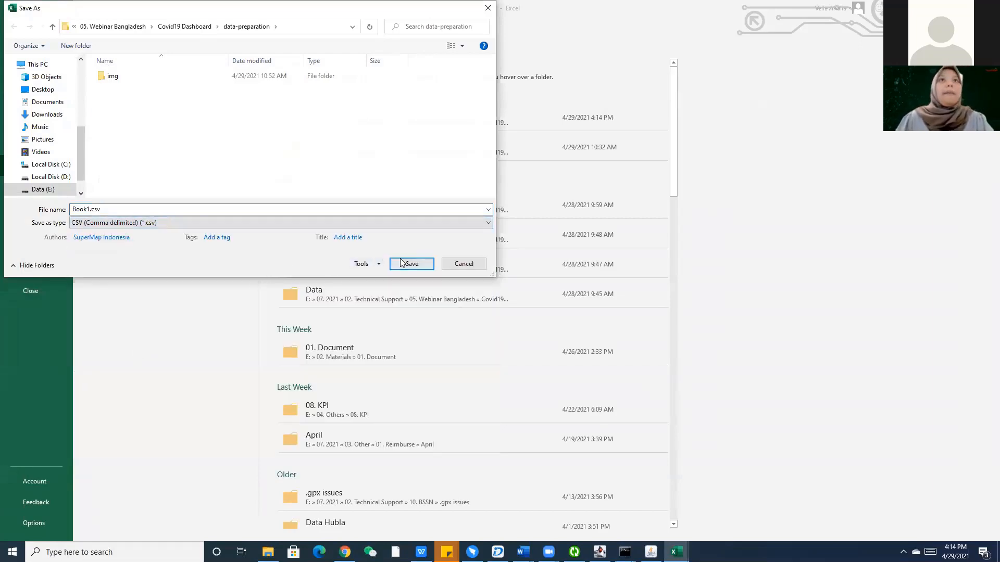
pyautogui.click(411, 264)
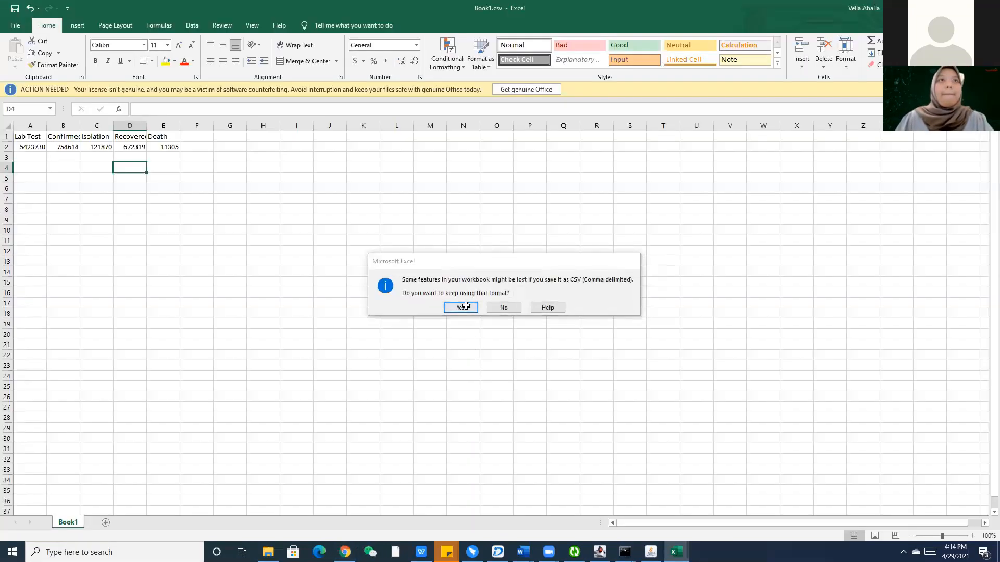
pyautogui.click(463, 307)
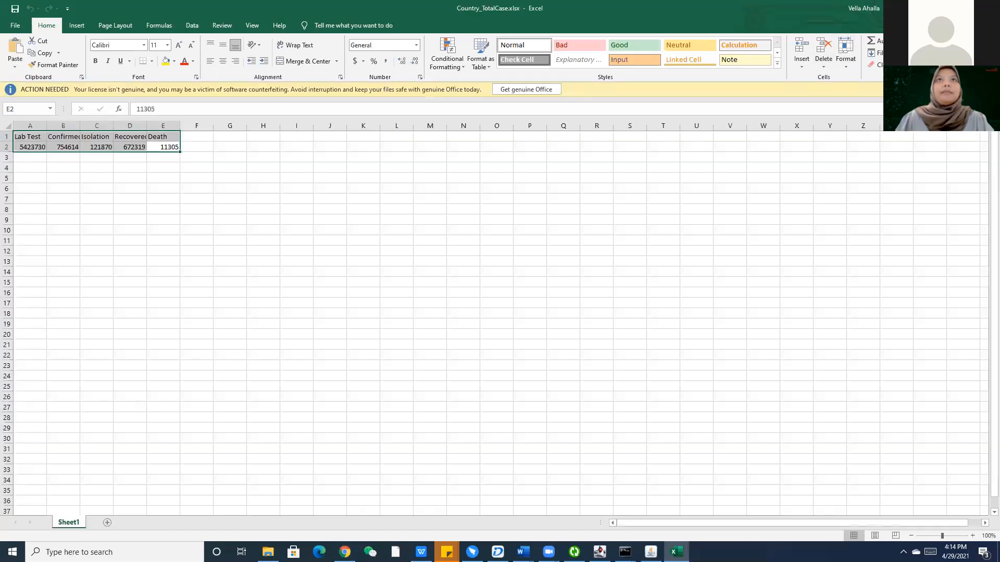
pyautogui.hotkey('ctrl', 'a')
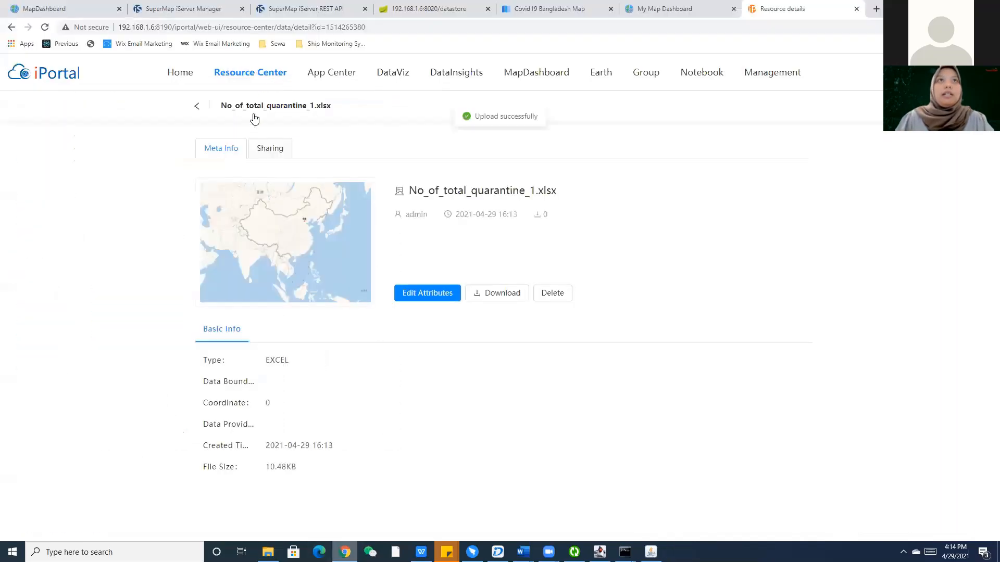
# Start a new data upload in the Resource Center with the data type set to CSV.
pyautogui.moveTo(250, 72)
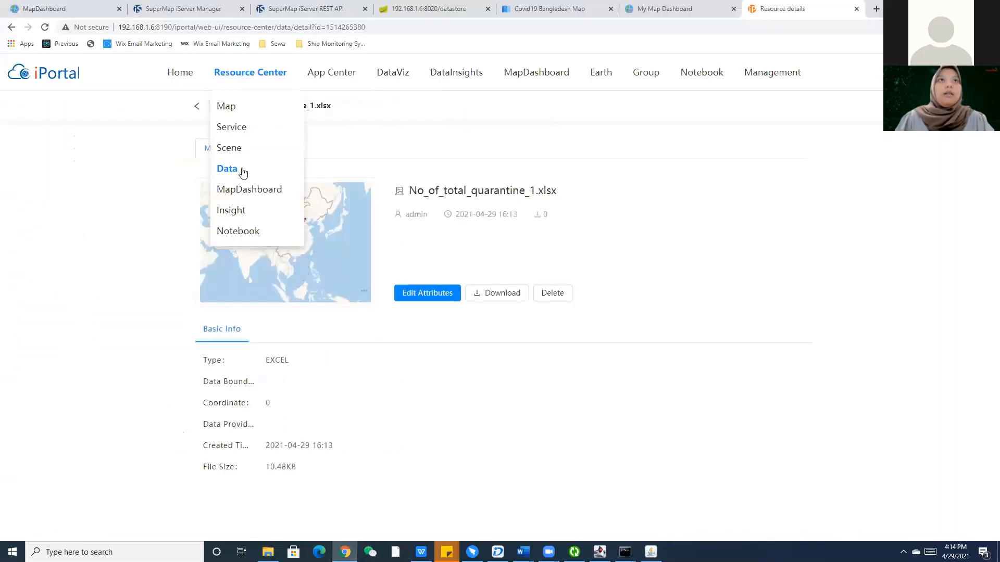
pyautogui.click(242, 172)
pyautogui.click(859, 105)
pyautogui.click(292, 173)
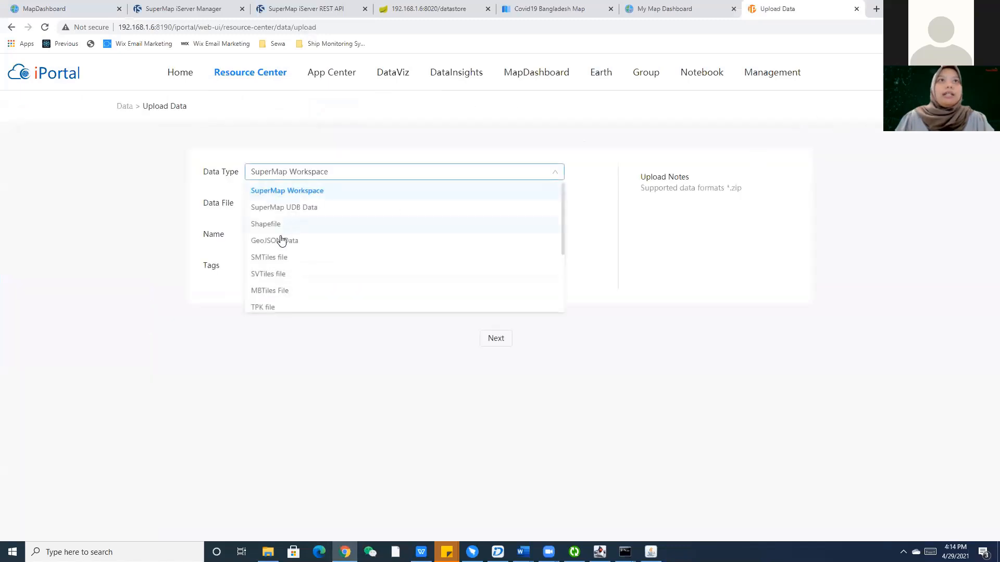
pyautogui.scroll(-3, 268, 261)
pyautogui.click(265, 273)
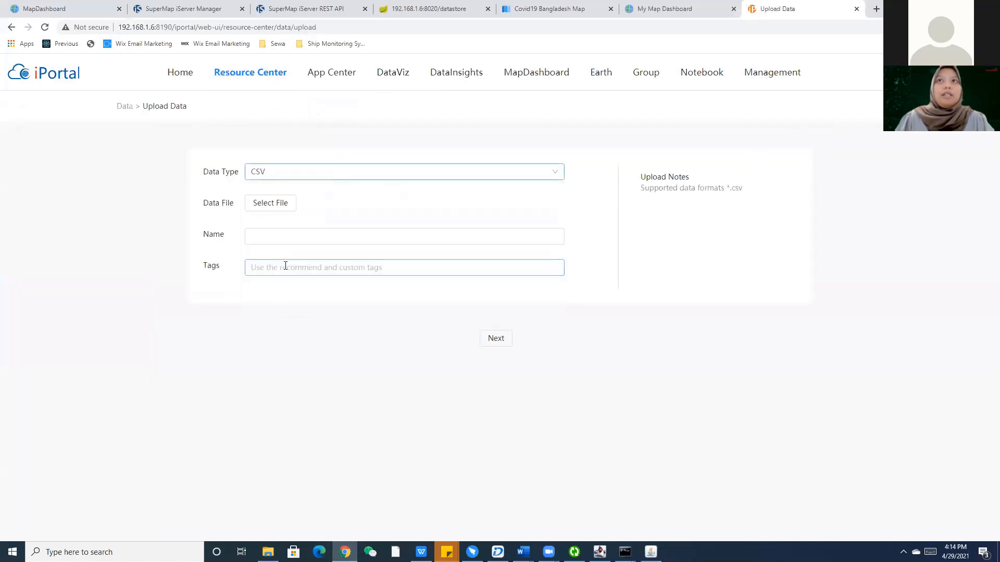
# Select Book1.csv as the file and proceed to its preview showing Lab Test 5423730.
pyautogui.click(272, 204)
pyautogui.scroll(-1, 489, 242)
pyautogui.click(500, 176)
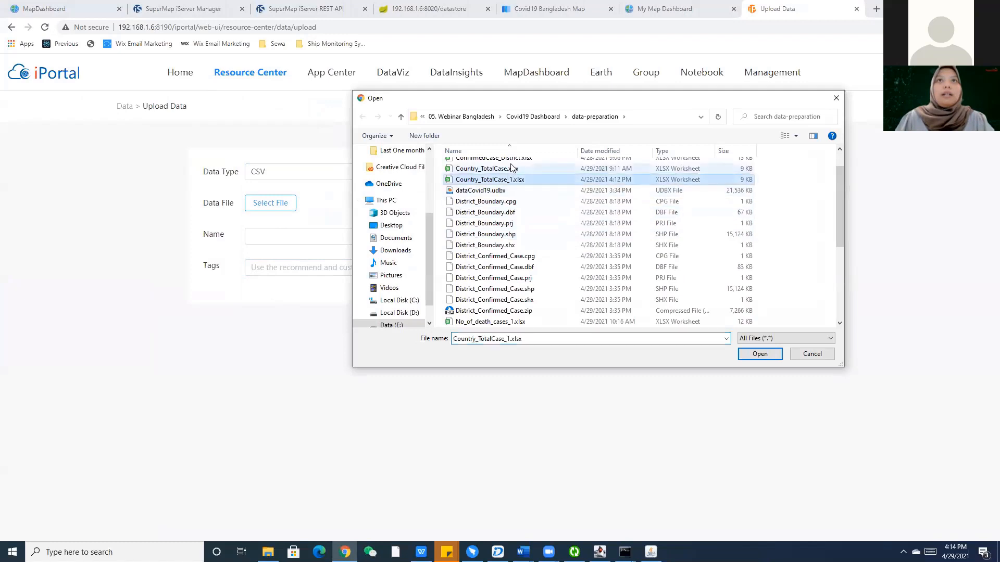
pyautogui.scroll(1, 524, 195)
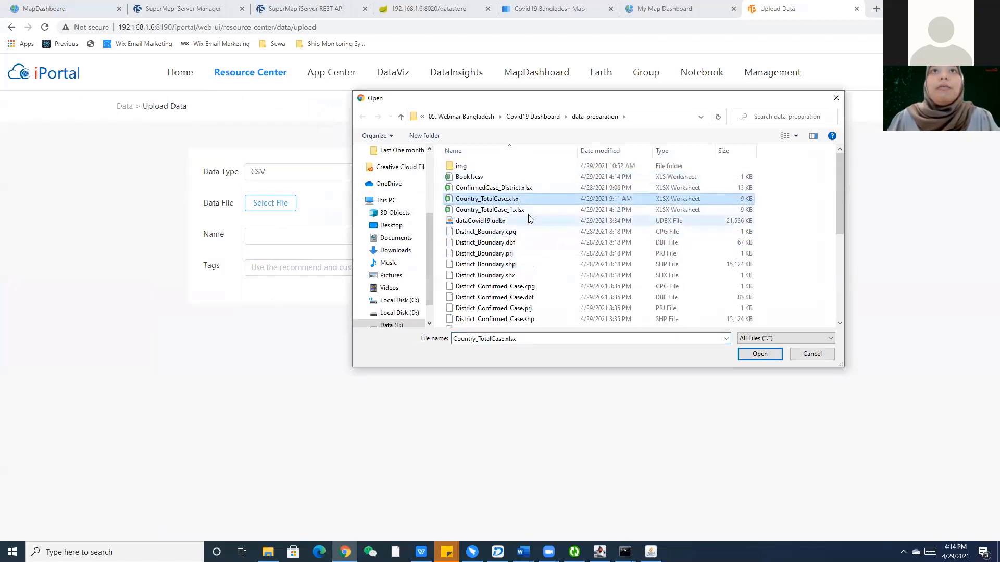
pyautogui.scroll(-4, 530, 224)
pyautogui.scroll(-2, 530, 232)
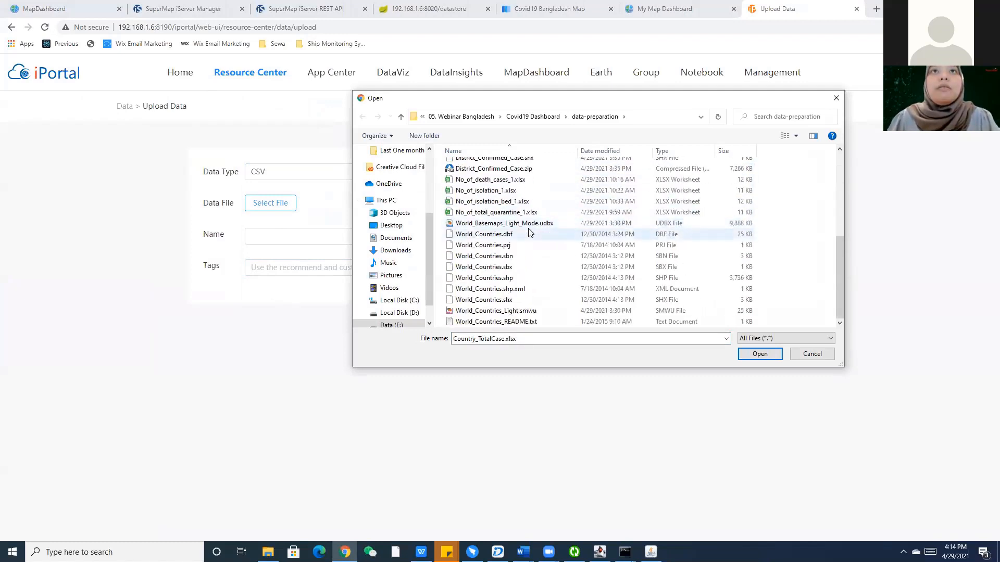
pyautogui.scroll(6, 531, 286)
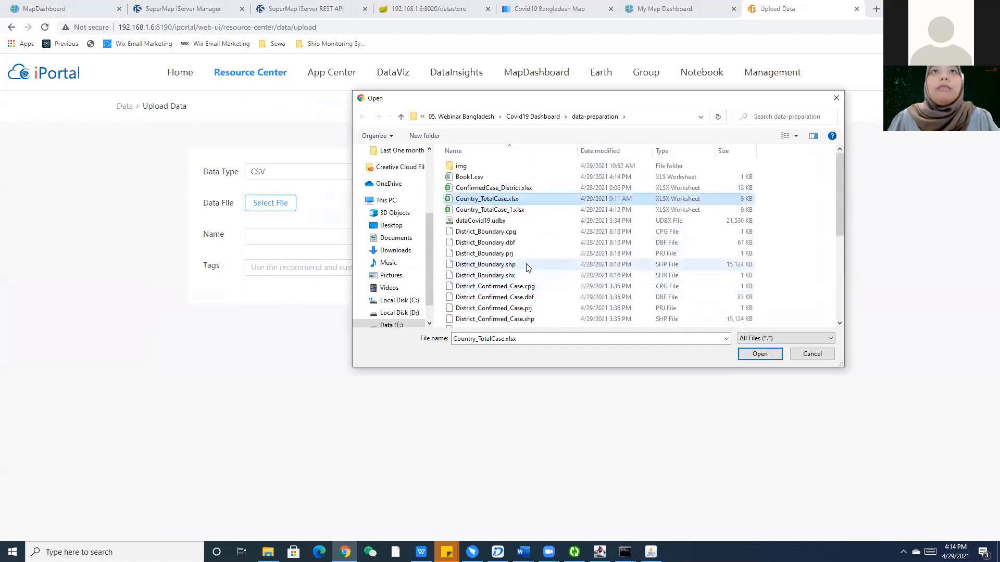
pyautogui.click(498, 178)
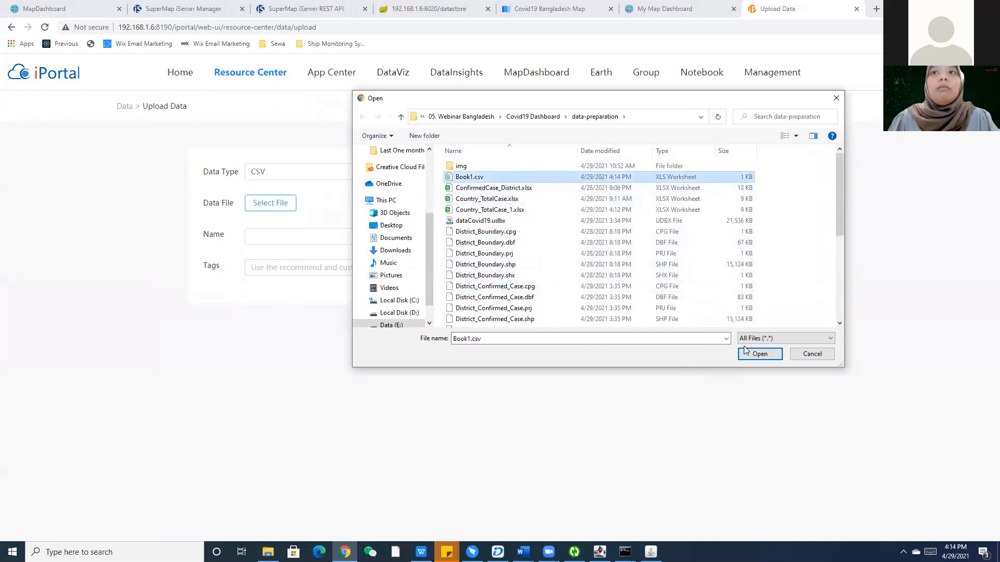
pyautogui.click(760, 354)
pyautogui.click(504, 338)
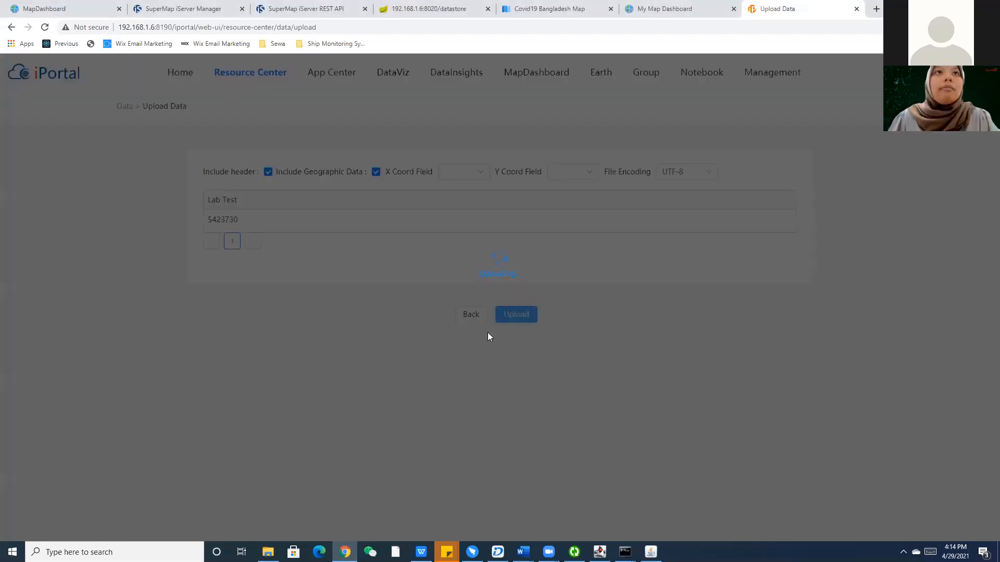
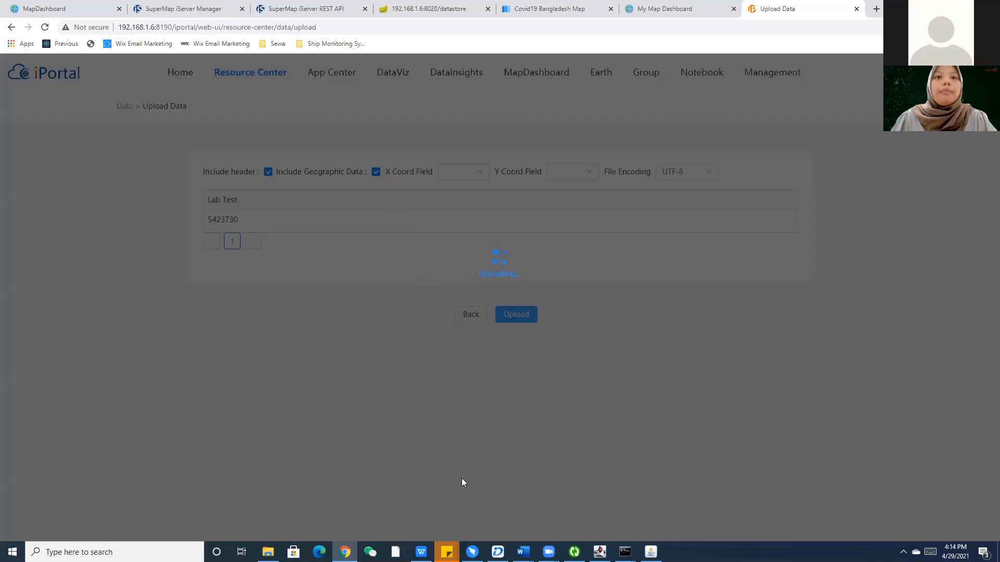
# Leave the Lab Test upload running and go back to the My Map Dashboard editor in Chrome.
pyautogui.click(267, 552)
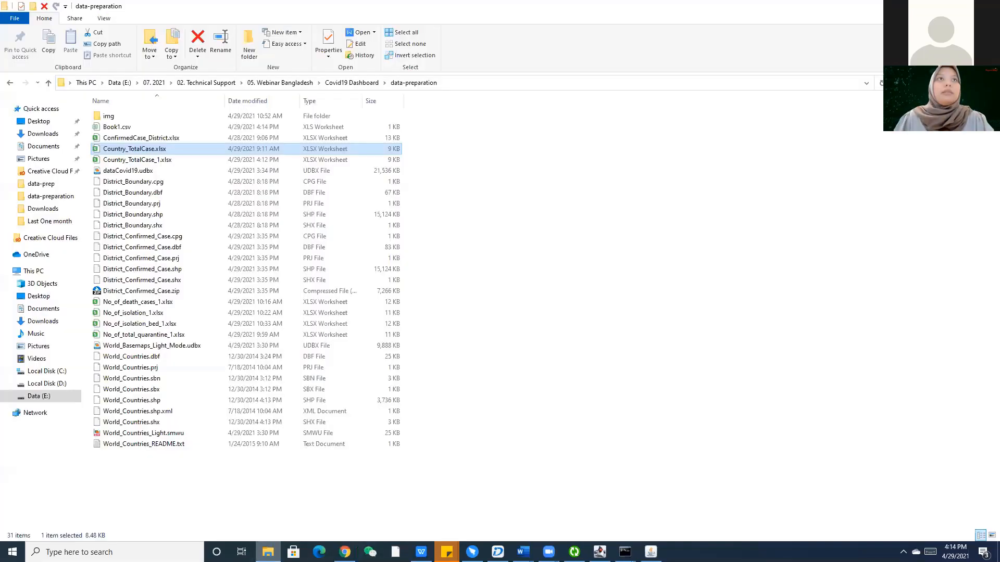
pyautogui.hotkey('alt', 'Tab')
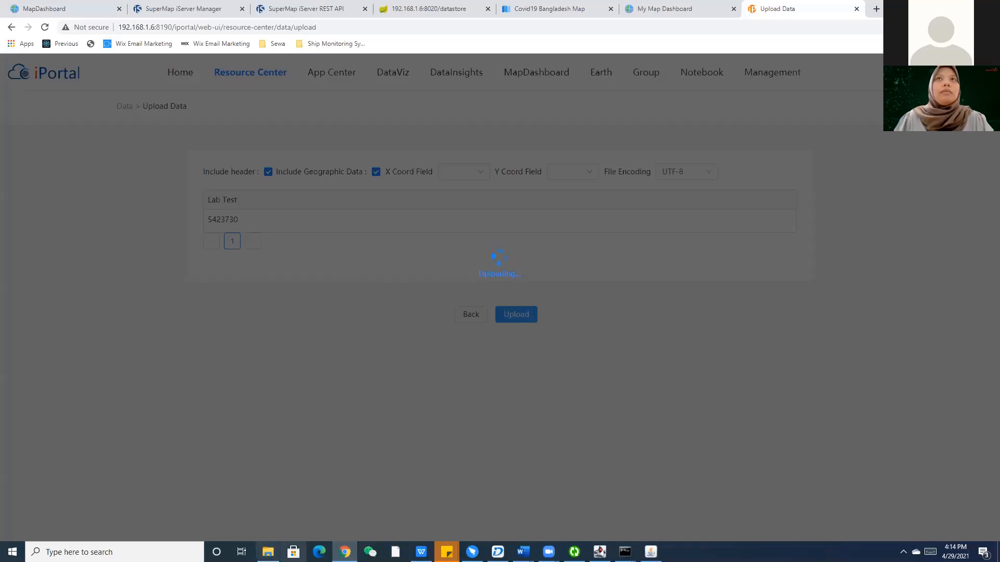
pyautogui.click(667, 7)
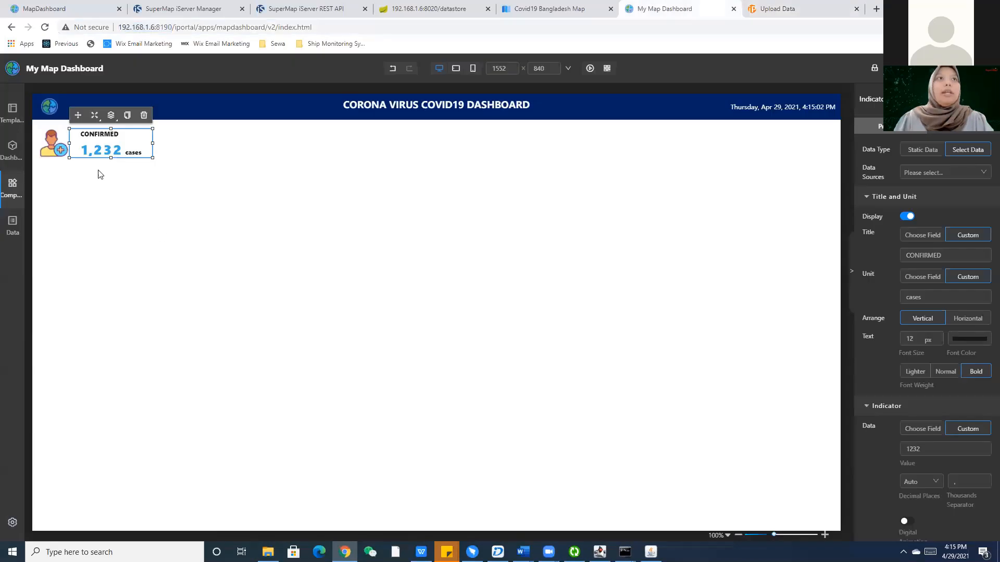
# Duplicate the person icon and place the copy beside the 1,232 cases card.
pyautogui.click(116, 150)
pyautogui.click(150, 187)
pyautogui.click(56, 139)
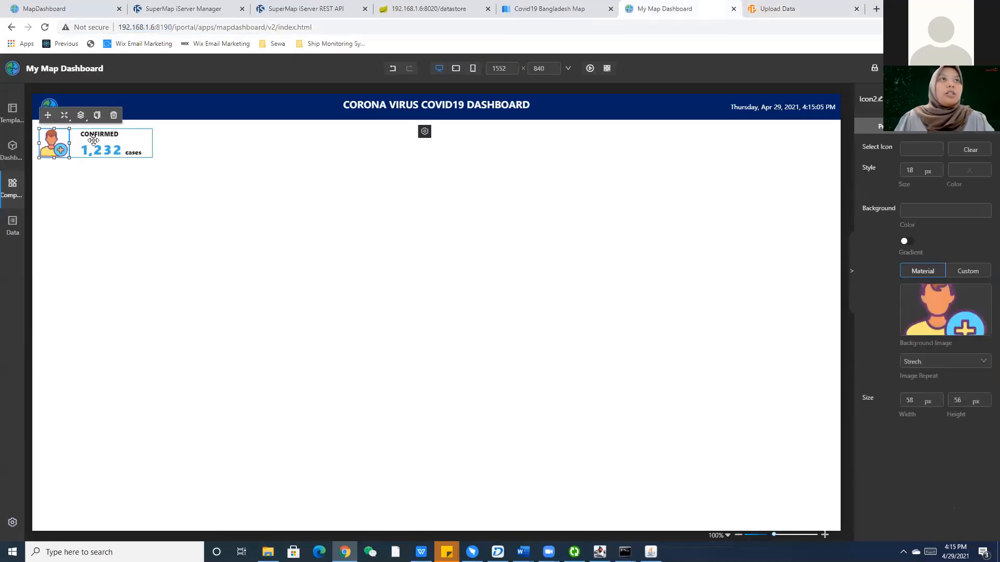
pyautogui.click(109, 152)
pyautogui.click(103, 190)
pyautogui.click(61, 151)
pyautogui.hotkey('ctrl', 'c')
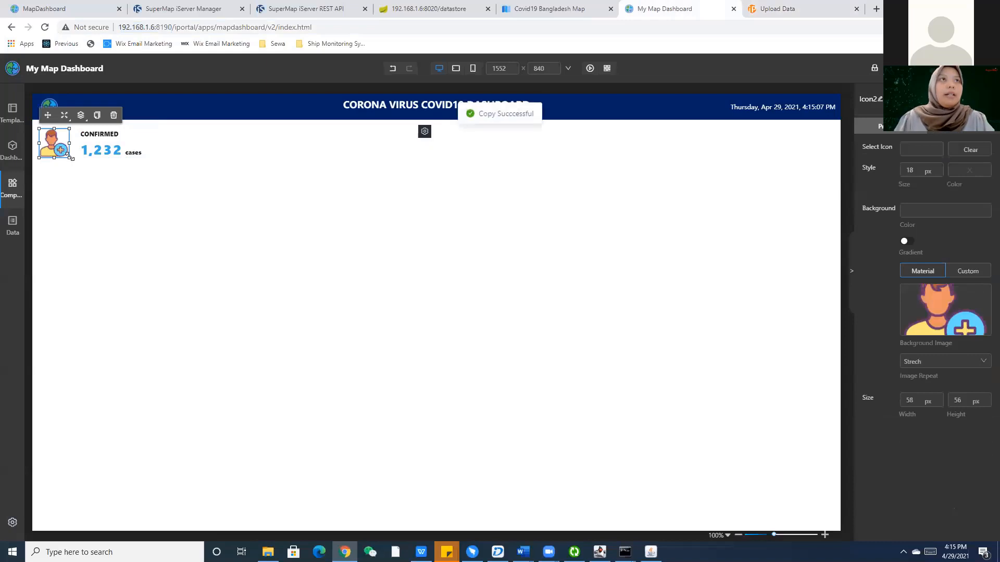
pyautogui.hotkey('ctrl', 'v')
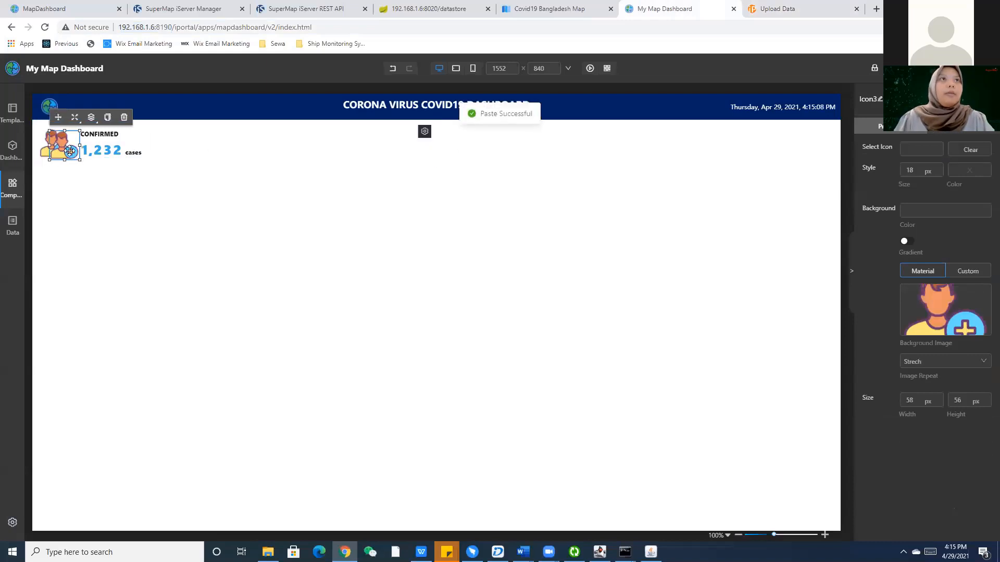
pyautogui.moveTo(60, 141); pyautogui.dragTo(276, 156)
# Duplicate the CONFIRMED card and place a third person icon after the second card.
pyautogui.click(115, 142)
pyautogui.hotkey('ctrl', 'c')
pyautogui.hotkey('ctrl', 'v')
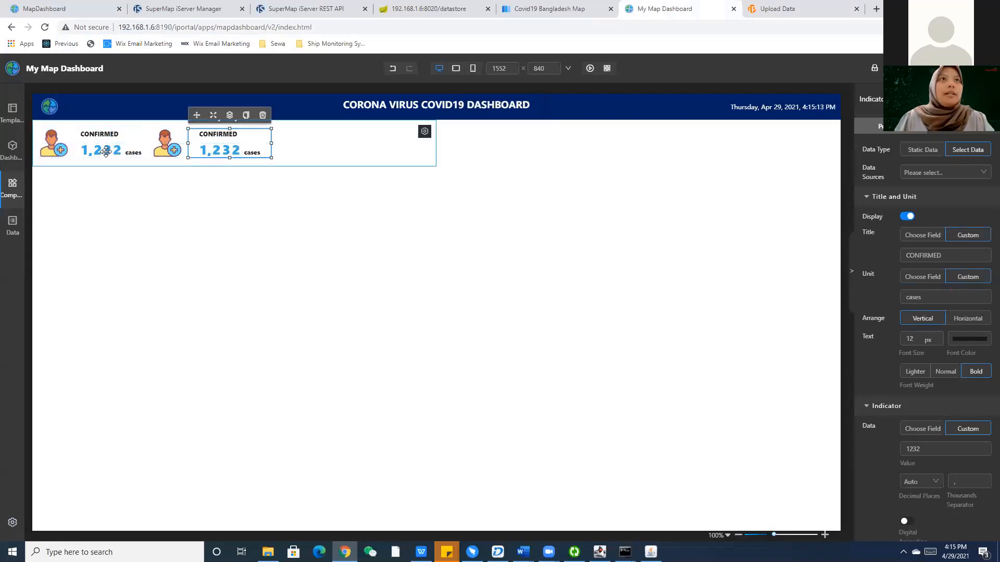
pyautogui.click(776, 4)
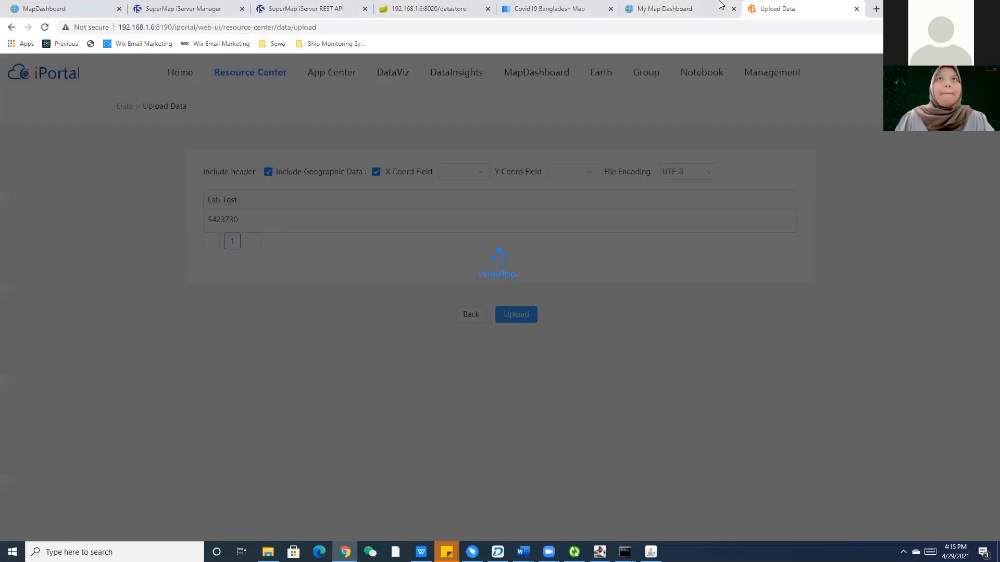
pyautogui.click(662, 8)
pyautogui.click(79, 145)
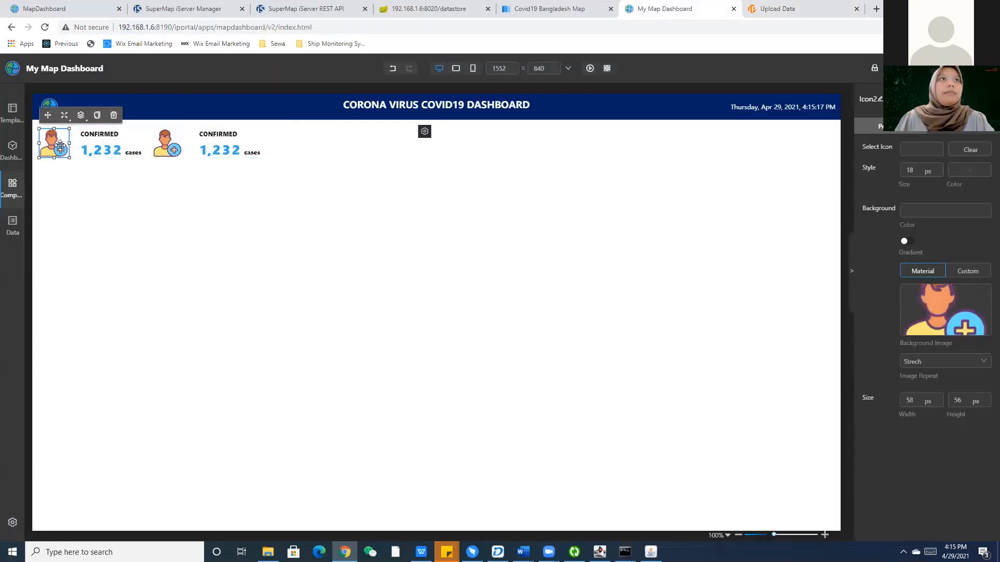
pyautogui.hotkey('ctrl', 'c')
pyautogui.hotkey('ctrl', 'v')
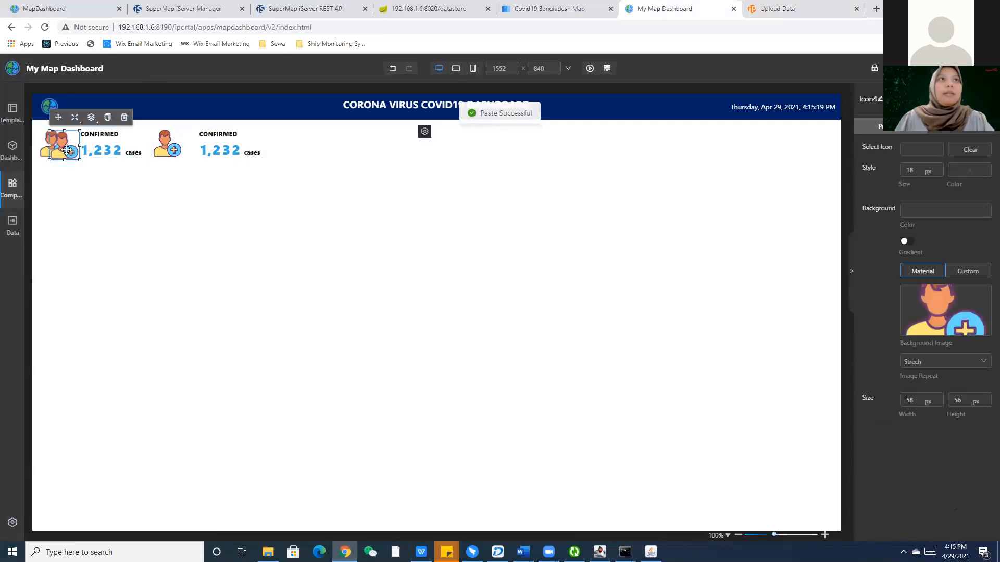
pyautogui.moveTo(68, 152); pyautogui.dragTo(290, 150)
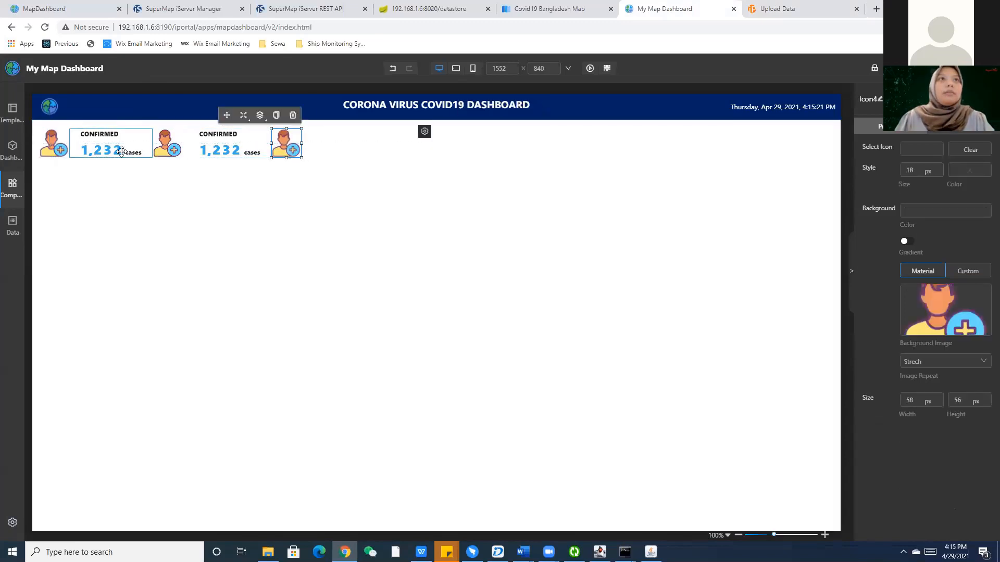
# Reposition the first CONFIRMED card, narrow the second, and paste a third CONFIRMED card.
pyautogui.moveTo(116, 150); pyautogui.dragTo(193, 145)
pyautogui.moveTo(253, 143); pyautogui.dragTo(351, 146)
pyautogui.click(198, 145)
pyautogui.hotkey('ctrl', 'c')
pyautogui.hotkey('ctrl', 'v')
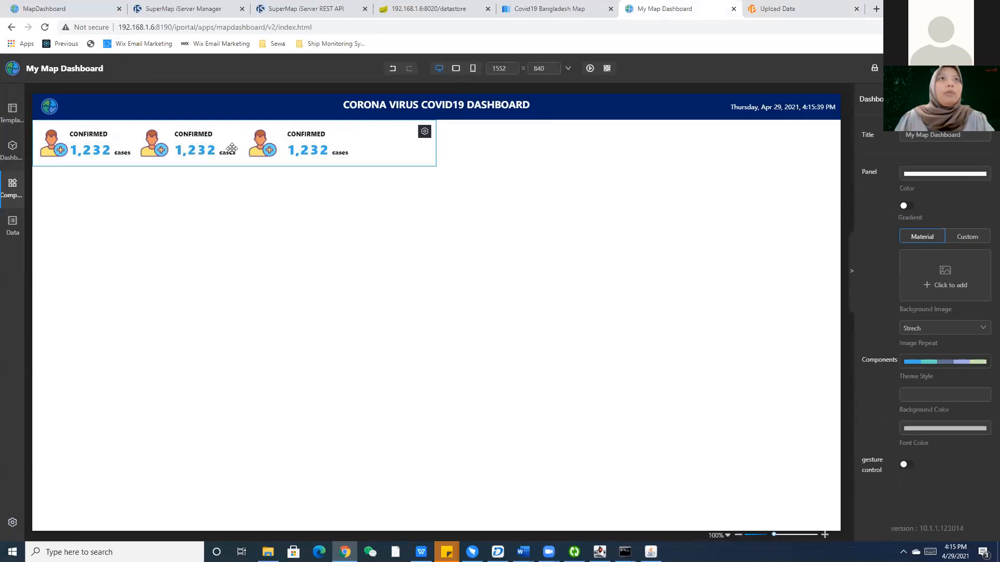
# Add a fourth person icon right of the third card and return to the upload page.
pyautogui.click(255, 146)
pyautogui.hotkey('ctrl', 'c')
pyautogui.hotkey('ctrl', 'v')
pyautogui.moveTo(254, 146); pyautogui.dragTo(380, 148)
pyautogui.click(748, 7)
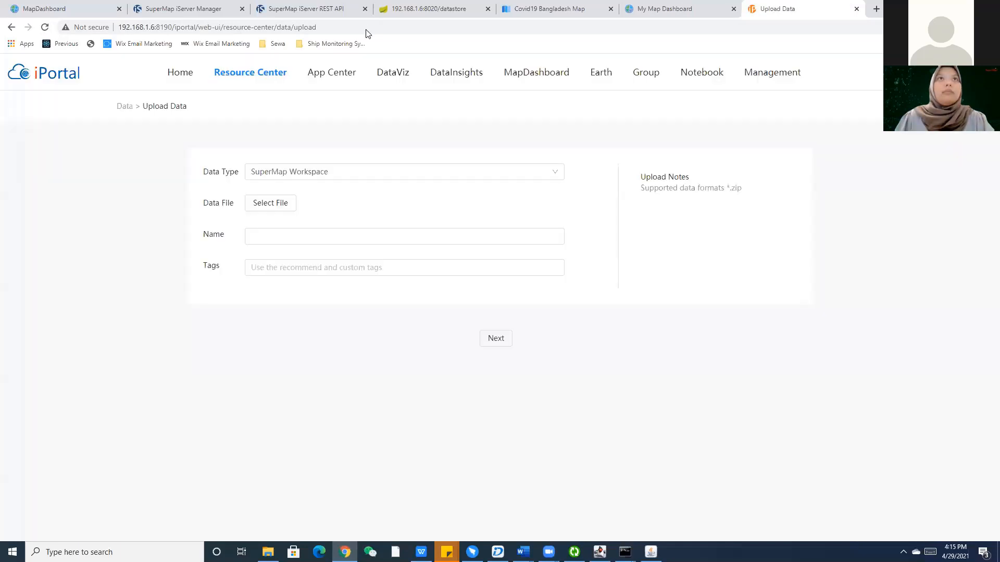
# Open My Data in the Resource Center and scroll through the uploaded spreadsheets.
pyautogui.moveTo(248, 70)
pyautogui.click(232, 167)
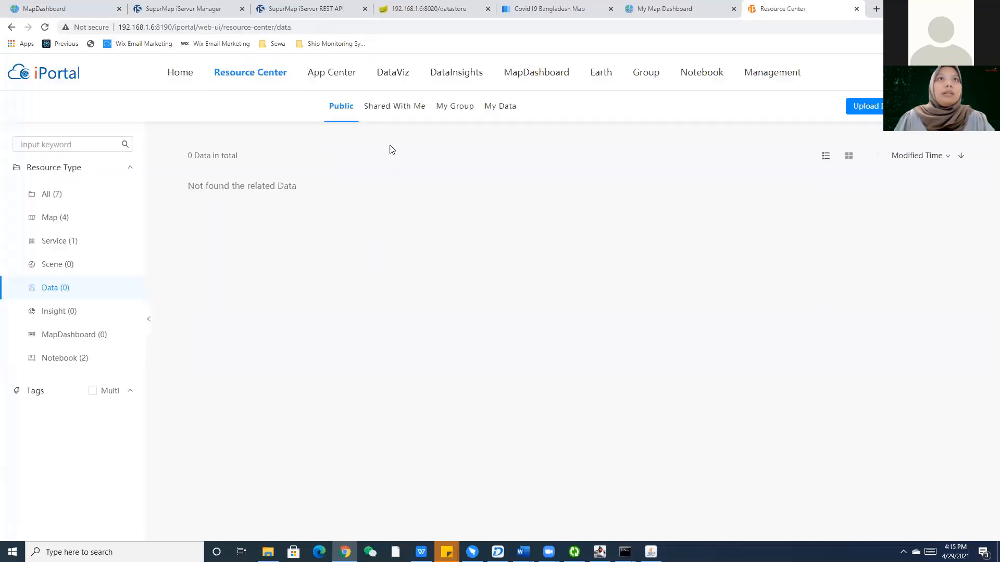
pyautogui.click(501, 106)
pyautogui.scroll(-4, 418, 244)
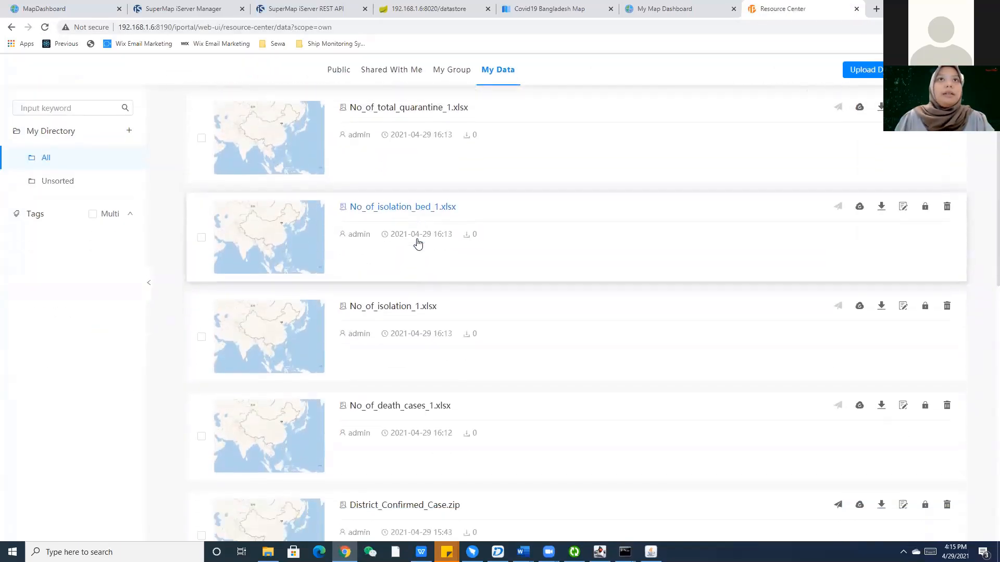
pyautogui.scroll(-7, 418, 244)
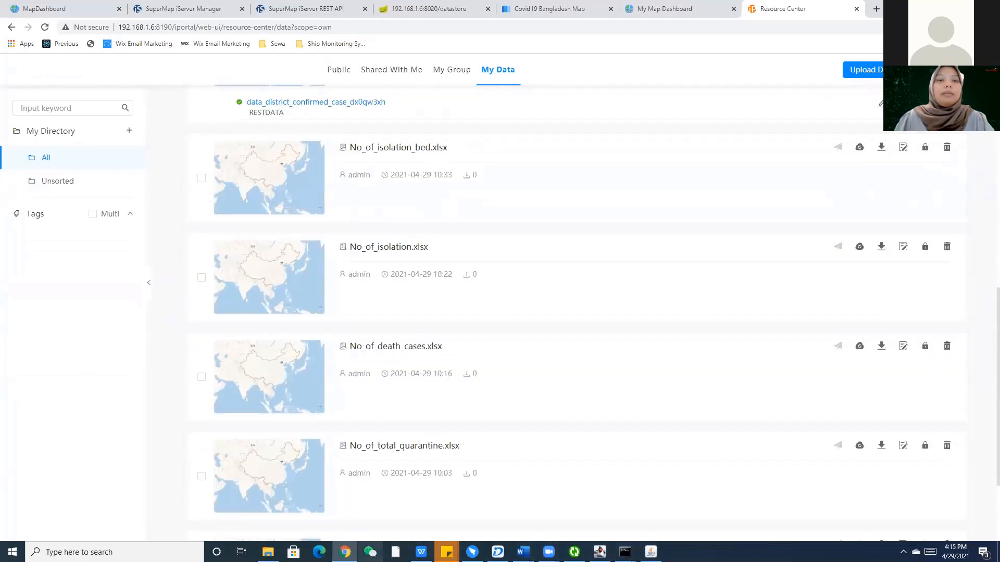
pyautogui.click(268, 552)
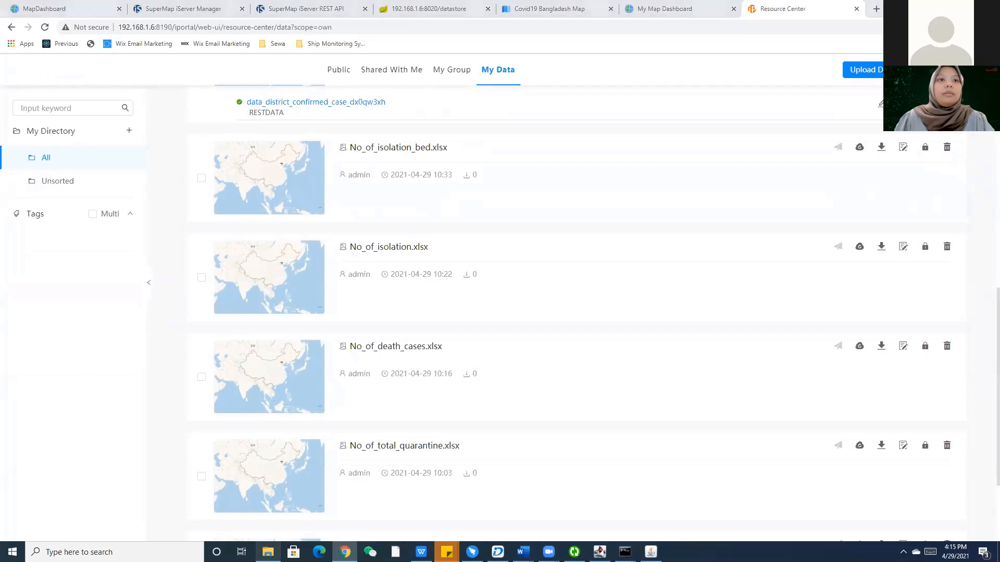
# Open Country_TotalCase.xlsx in Excel, snapped to the right half of the screen.
pyautogui.rightClick(146, 150)
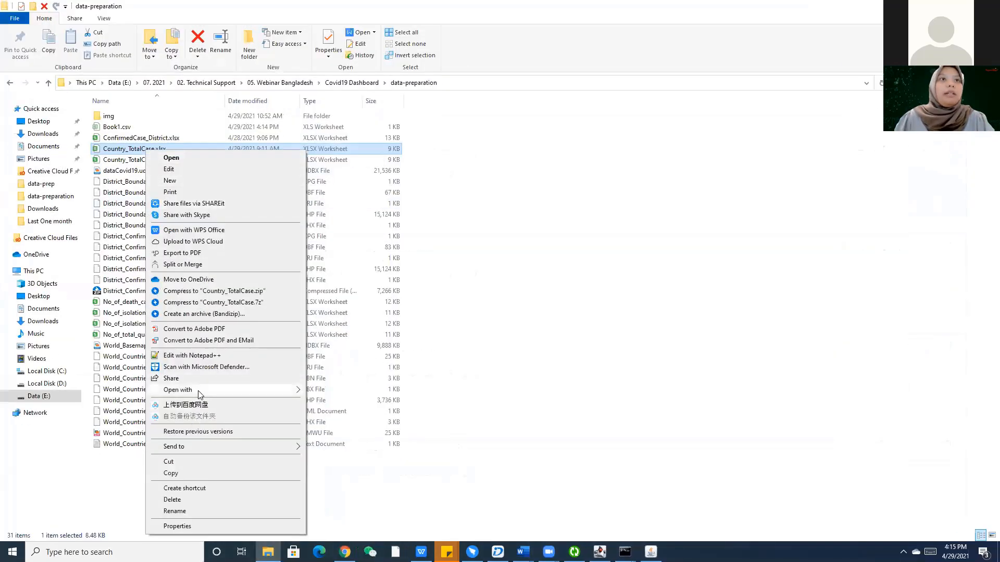
pyautogui.moveTo(194, 391)
pyautogui.click(328, 391)
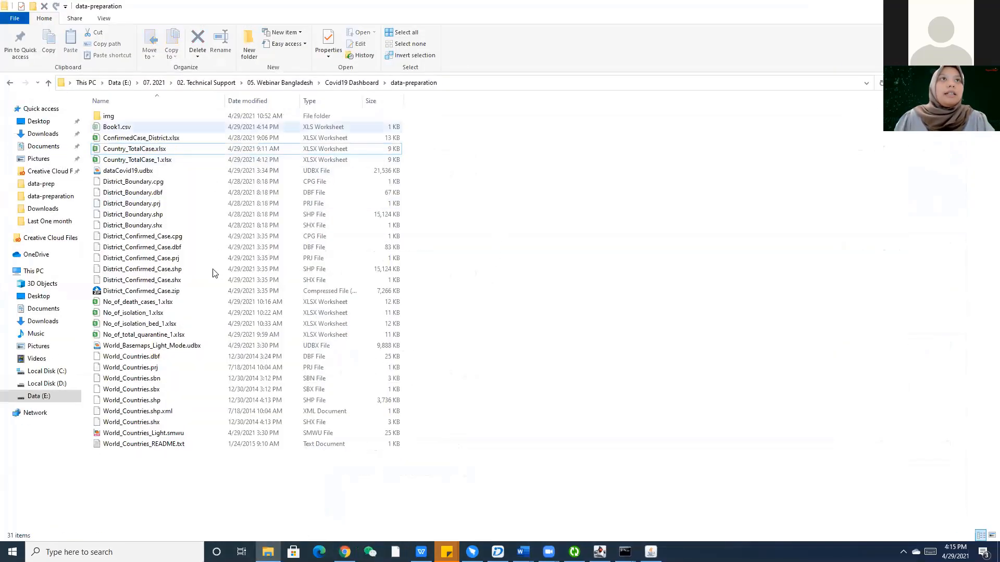
pyautogui.rightClick(165, 151)
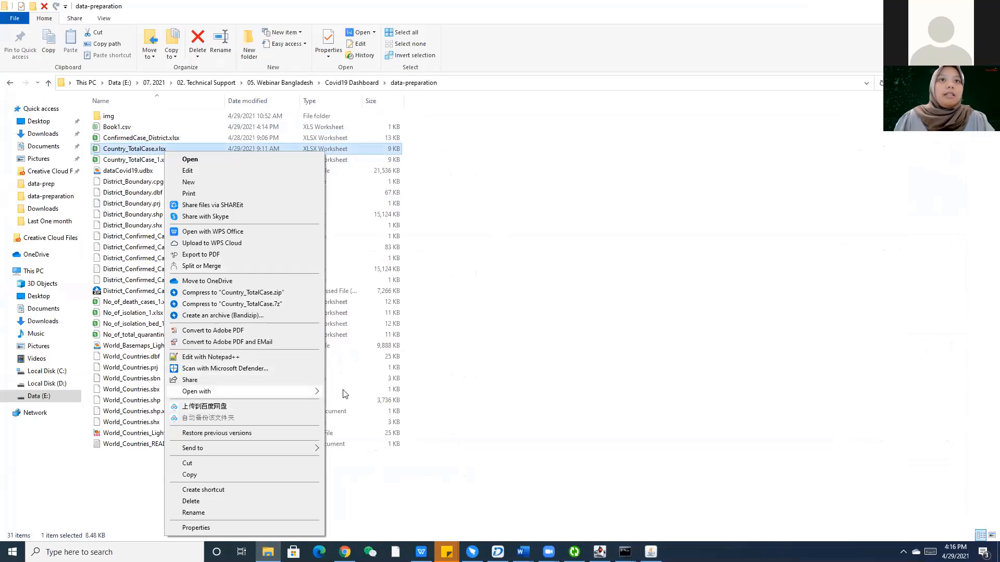
pyautogui.moveTo(236, 391)
pyautogui.click(344, 391)
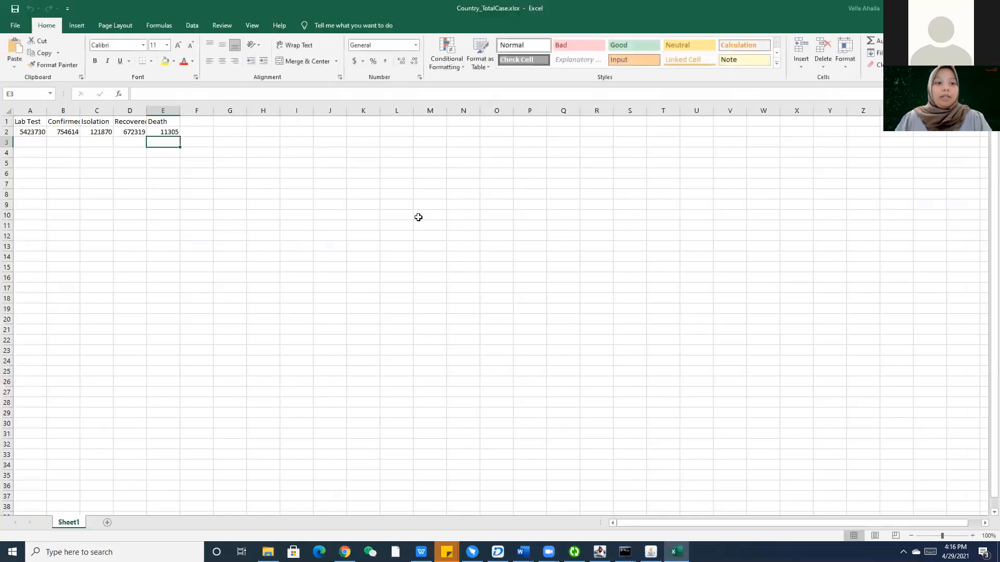
pyautogui.press('super+Right')
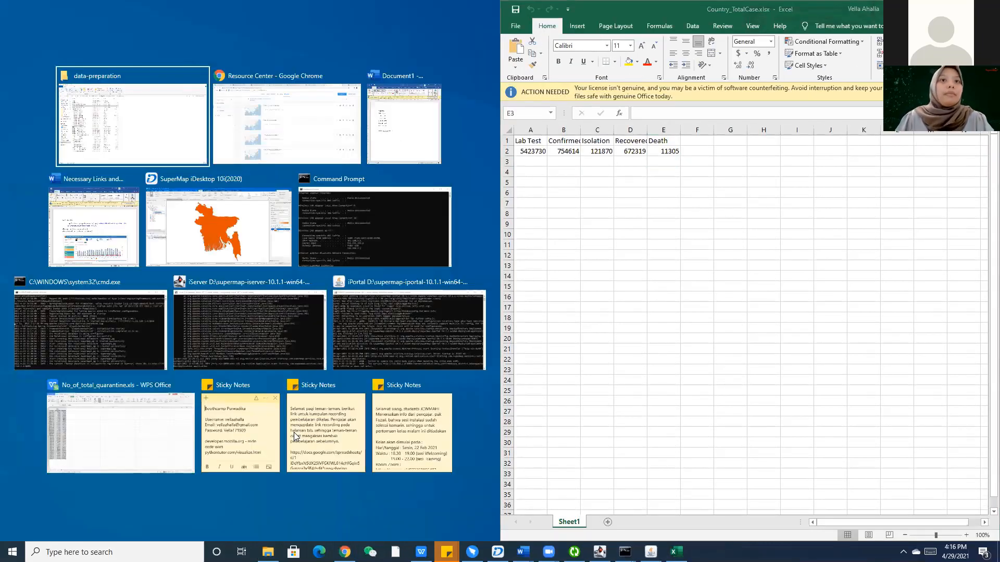
# Bring Chrome back and return to the My Map Dashboard editor.
pyautogui.click(344, 552)
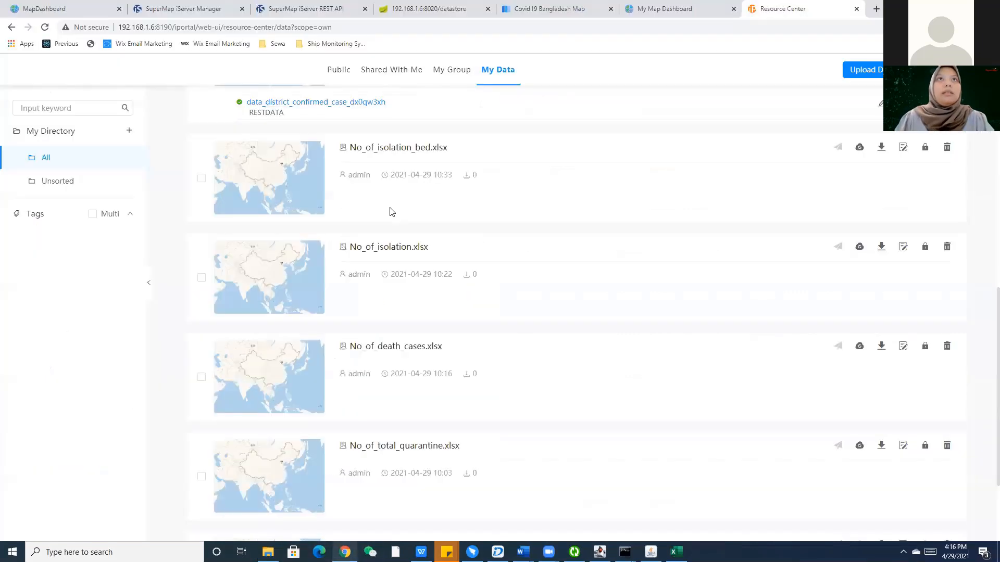
pyautogui.scroll(12, 390, 212)
pyautogui.click(707, 5)
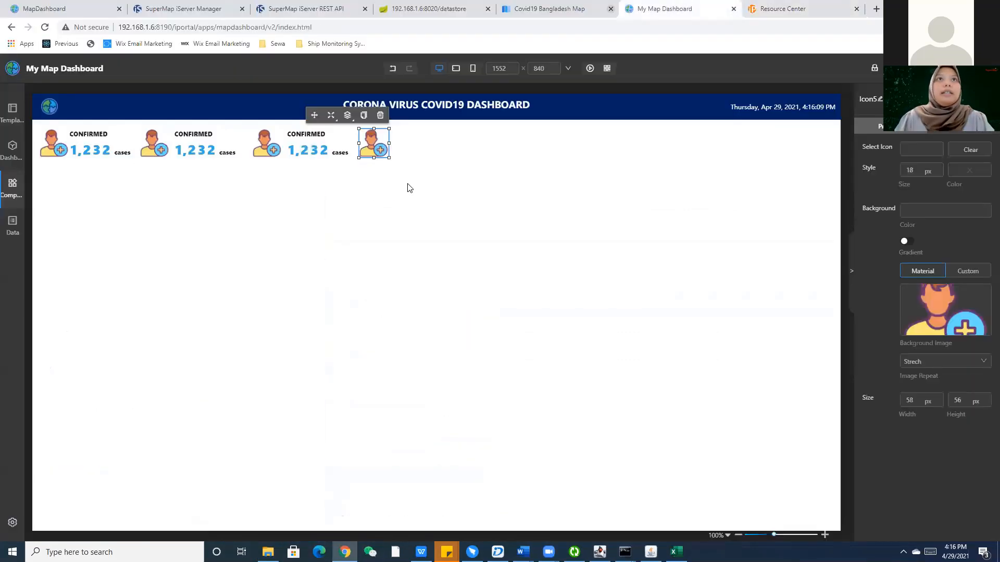
# Paste a fourth CONFIRMED card beside the fourth icon and widen the container to fit it.
pyautogui.click(312, 140)
pyautogui.hotkey('ctrl', 'c')
pyautogui.hotkey('ctrl', 'v')
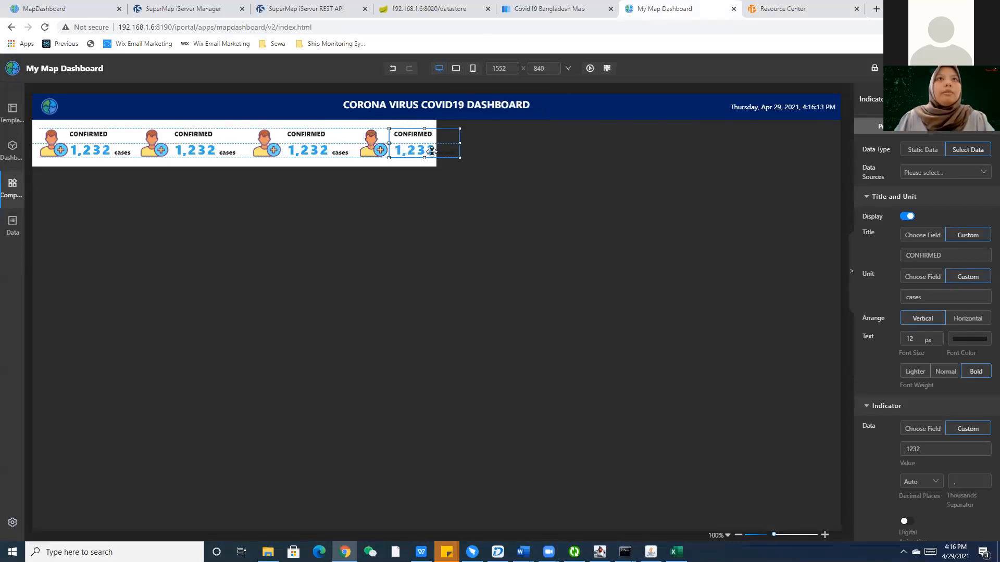
pyautogui.moveTo(432, 151); pyautogui.dragTo(441, 150)
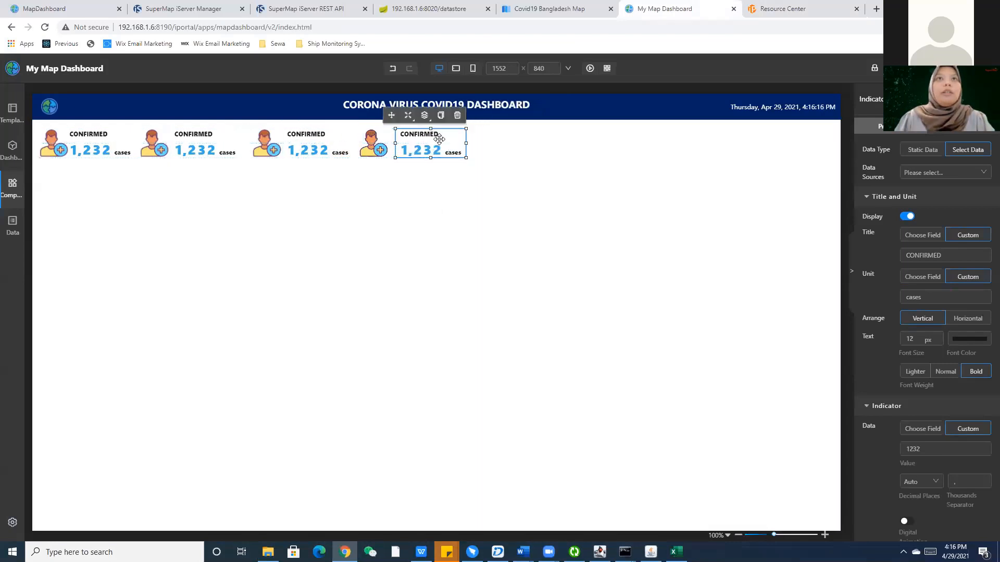
pyautogui.click(401, 123)
pyautogui.moveTo(433, 143); pyautogui.dragTo(458, 159)
pyautogui.click(483, 179)
pyautogui.click(431, 163)
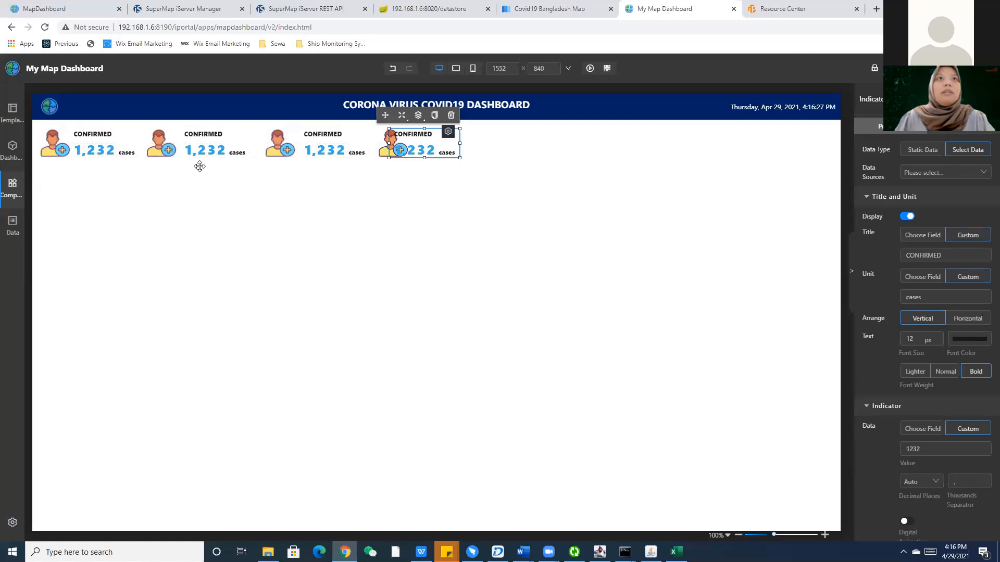
# Shift the icons and card texts so the four icon-card pairs sit evenly in one row.
pyautogui.moveTo(174, 152); pyautogui.dragTo(194, 148)
pyautogui.moveTo(274, 144); pyautogui.dragTo(307, 150)
pyautogui.moveTo(323, 151); pyautogui.dragTo(315, 151)
pyautogui.moveTo(390, 150)
pyautogui.mouseDown()
pyautogui.moveTo(369, 150)
pyautogui.moveTo(380, 150)
pyautogui.mouseUp()
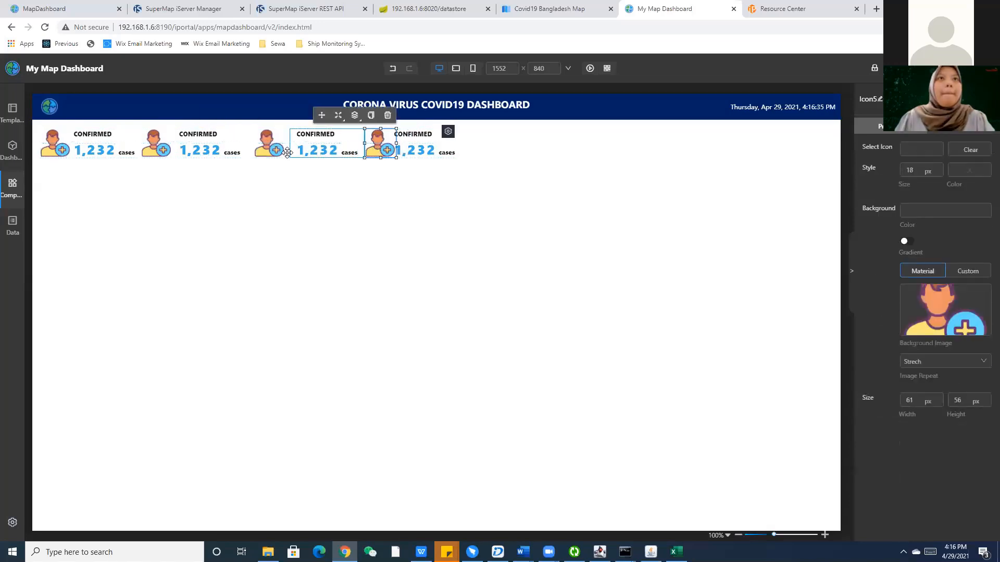
pyautogui.moveTo(267, 150); pyautogui.dragTo(302, 153)
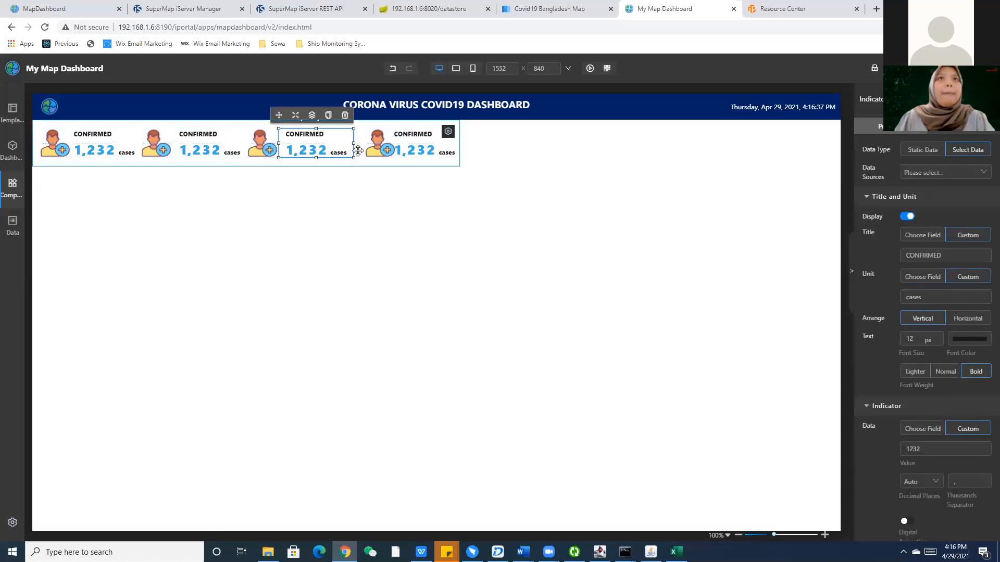
pyautogui.moveTo(375, 150); pyautogui.dragTo(413, 150)
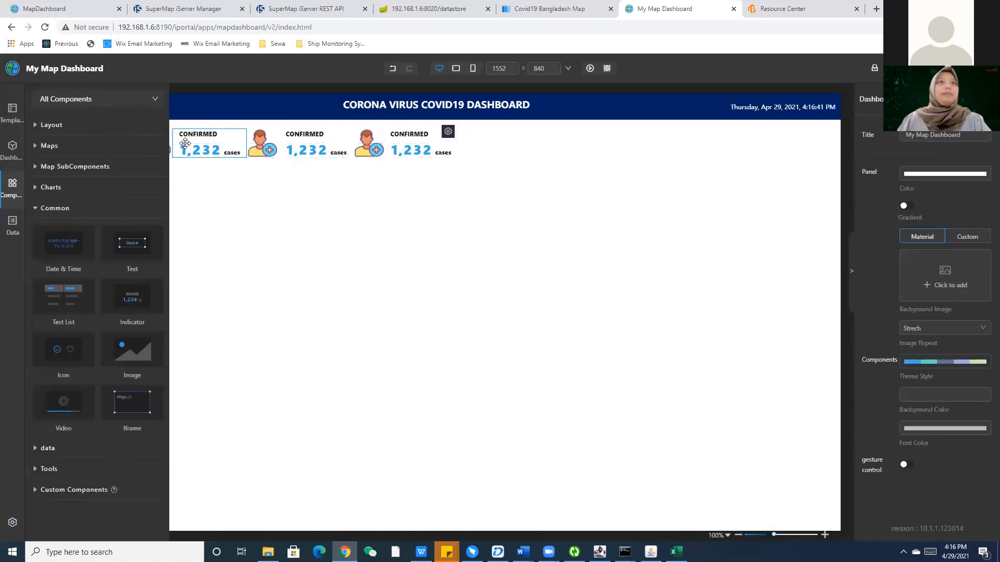
pyautogui.click(106, 151)
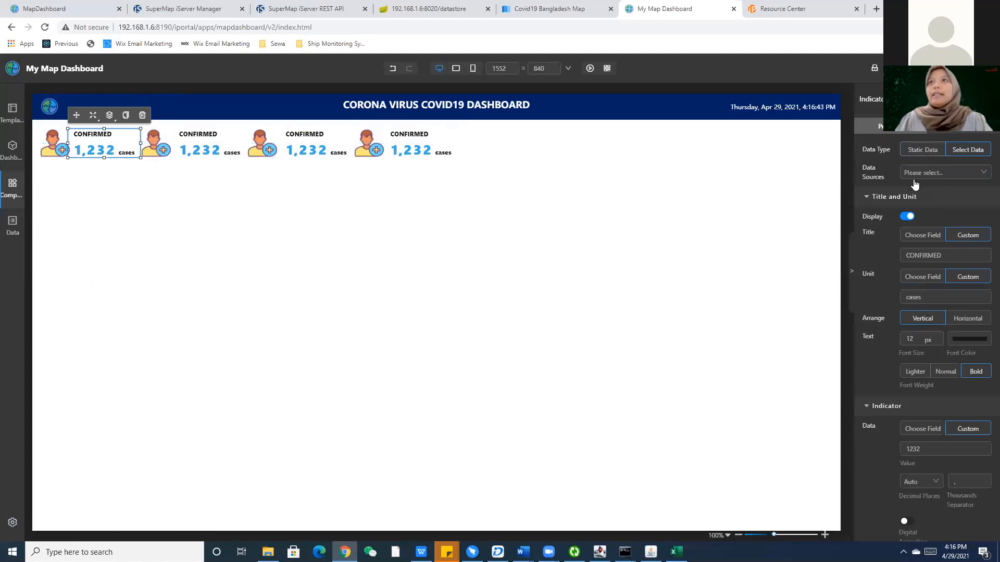
# Switch the first card to Static Data and paste 754614 from cell B2 as its value.
pyautogui.click(936, 151)
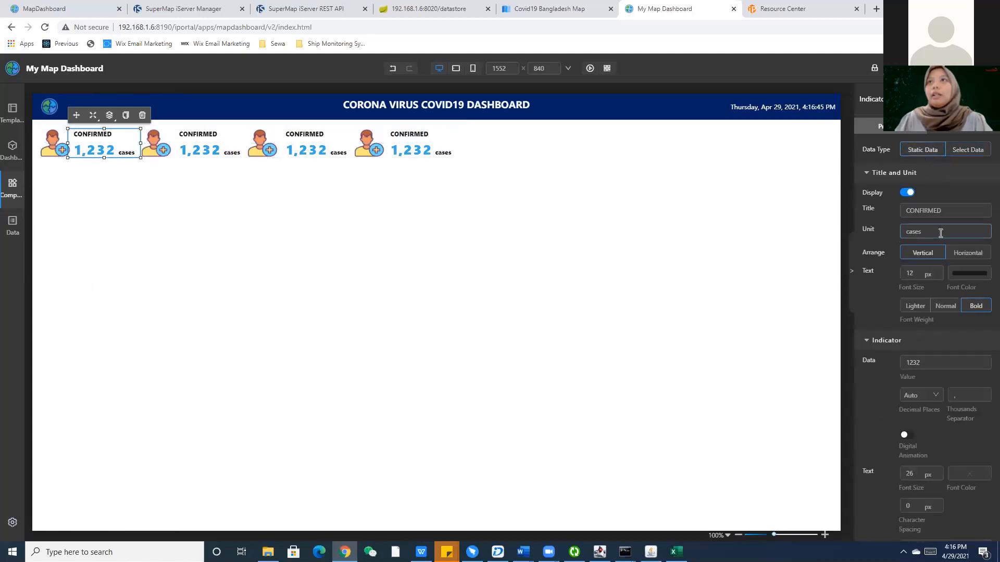
pyautogui.moveTo(944, 362); pyautogui.dragTo(877, 359)
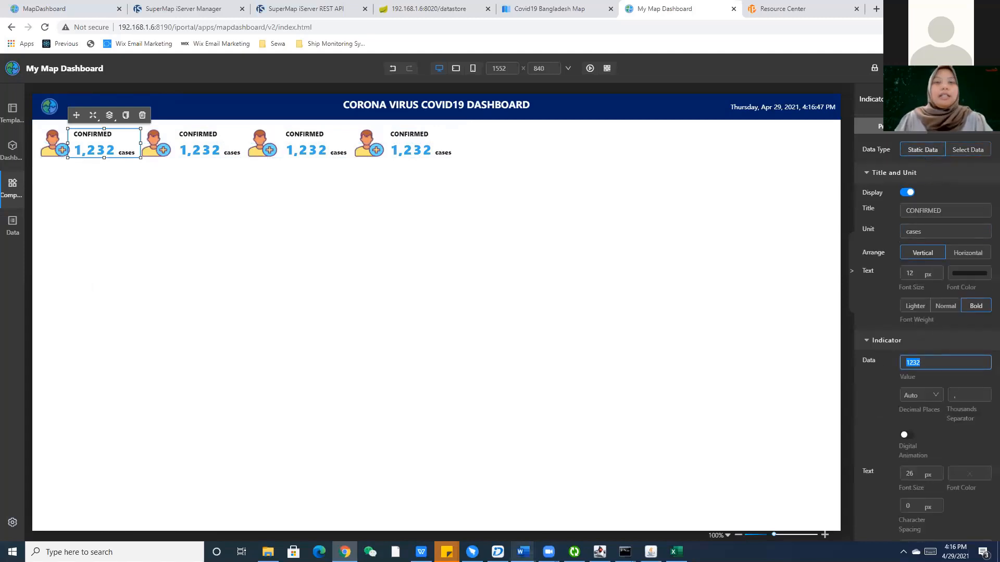
pyautogui.click(676, 551)
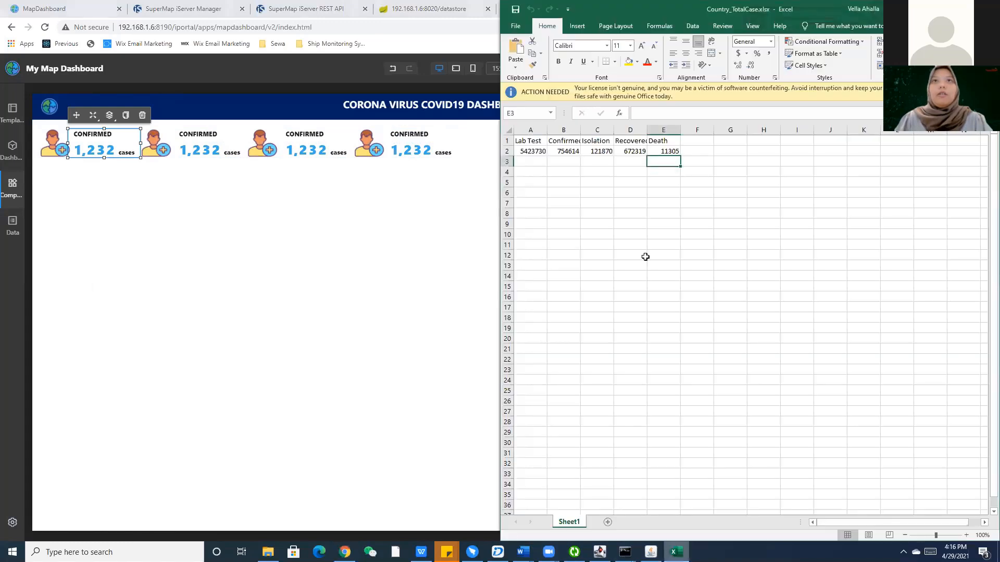
pyautogui.click(563, 151)
pyautogui.hotkey('ctrl', 'c')
pyautogui.hotkey('alt', 'Tab')
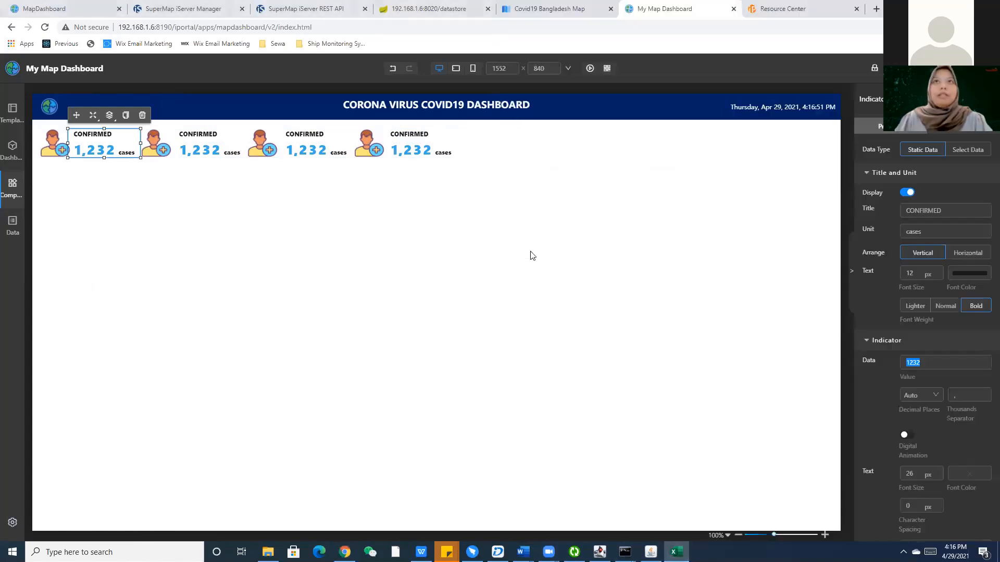
pyautogui.click(533, 255)
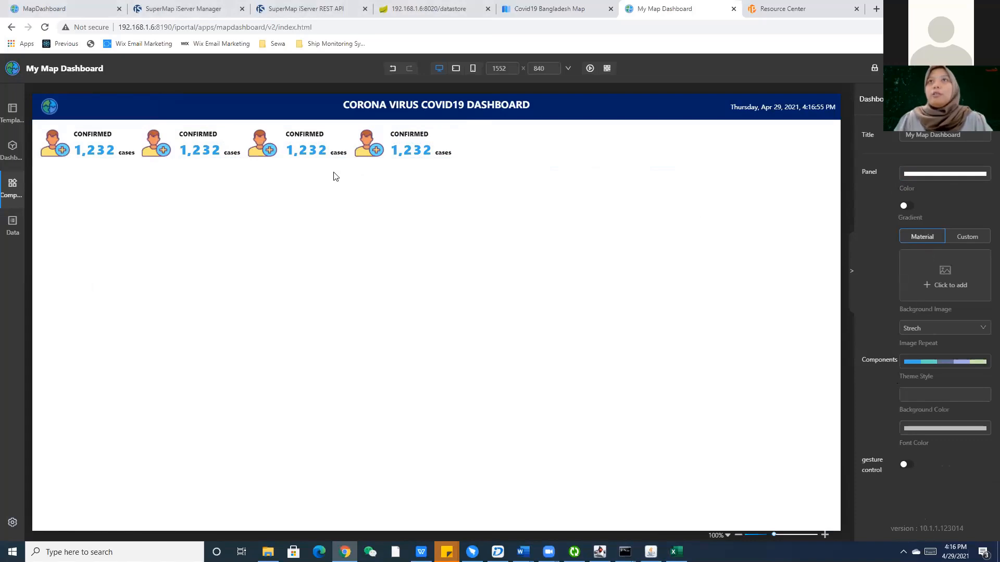
pyautogui.click(101, 150)
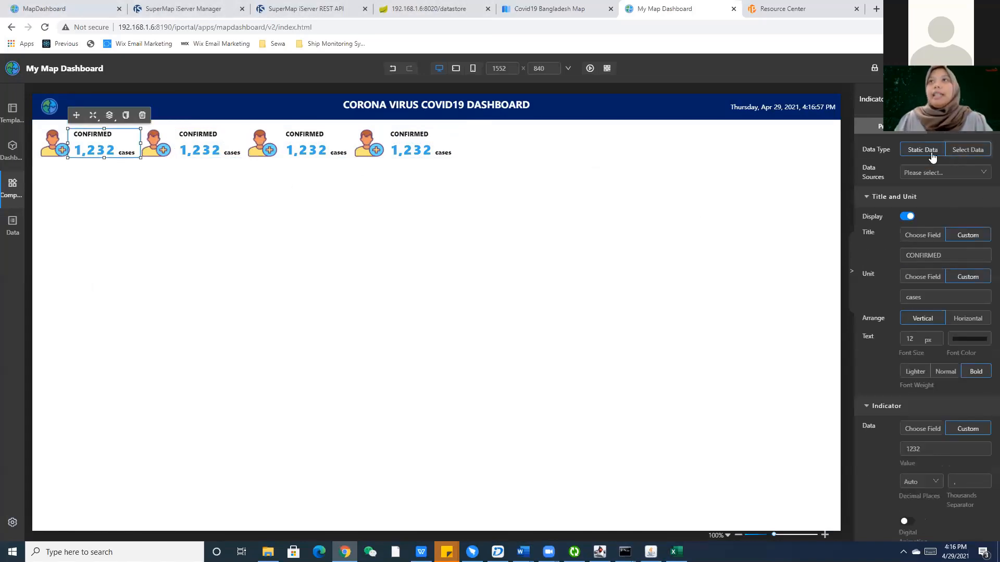
pyautogui.click(929, 156)
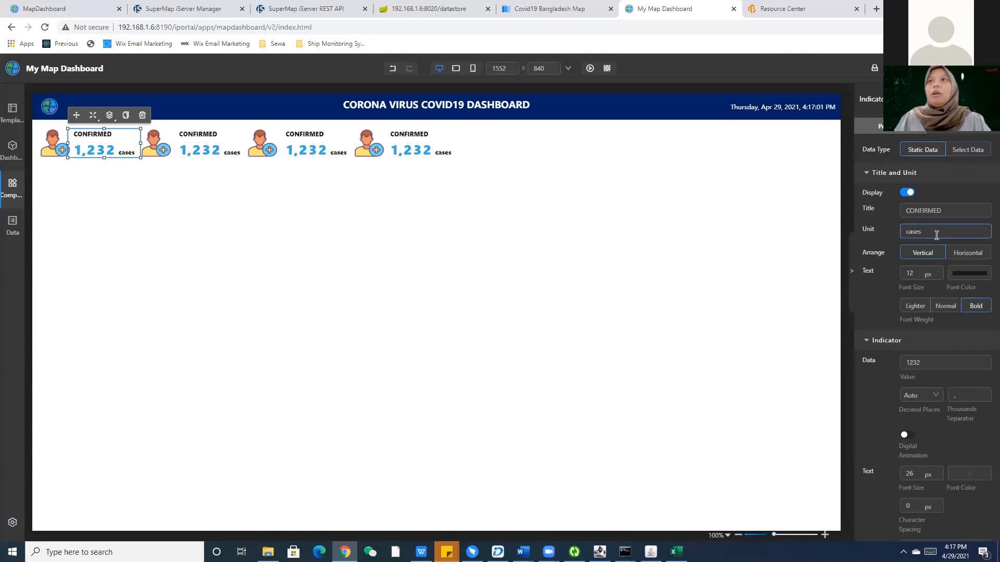
pyautogui.doubleClick(935, 360)
pyautogui.hotkey('ctrl', 'v')
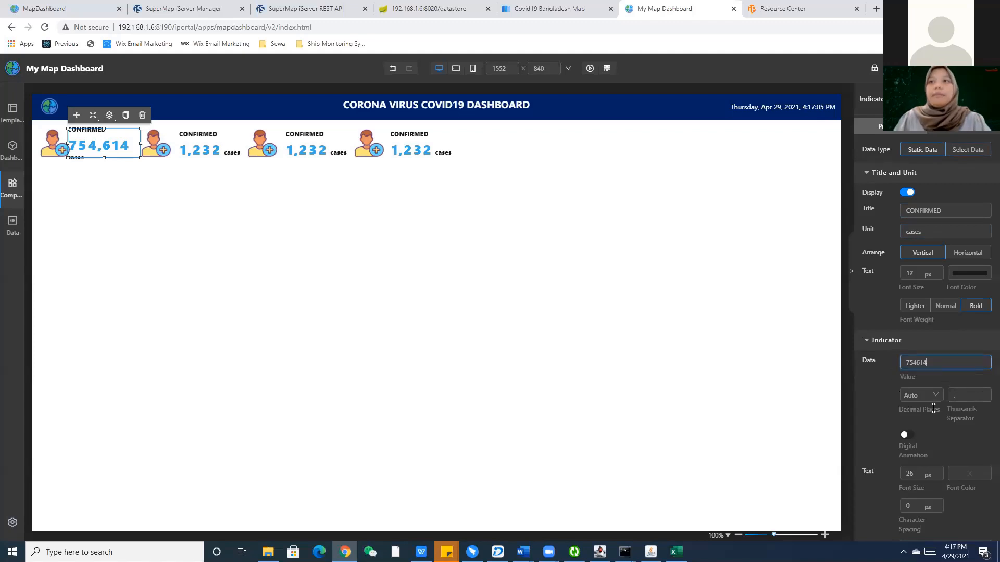
# Replace the first card's number font size of 26, retyping it toward 18.
pyautogui.scroll(-1, 917, 441)
pyautogui.moveTo(917, 422); pyautogui.dragTo(893, 422)
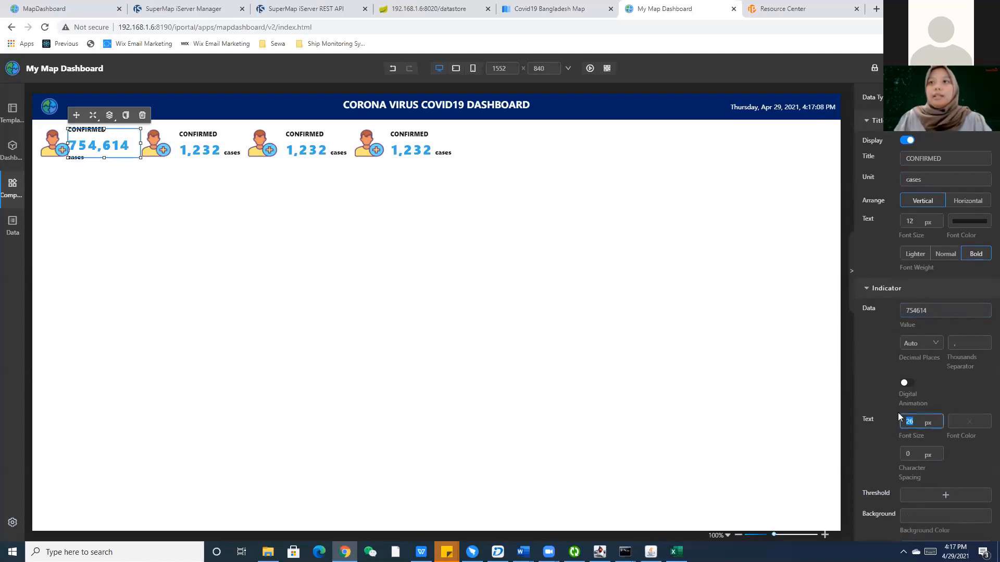
pyautogui.write('20')
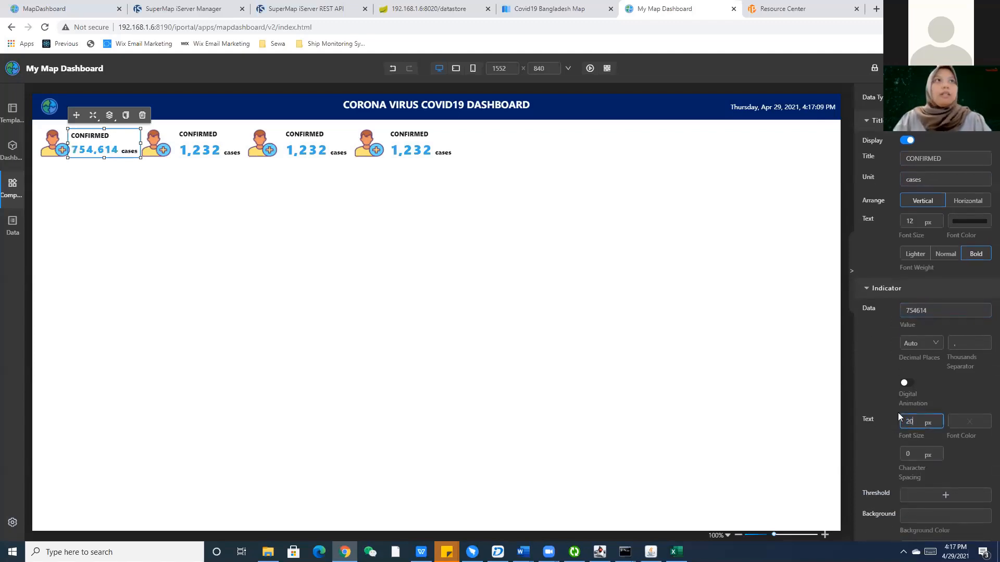
pyautogui.press('BackSpace')
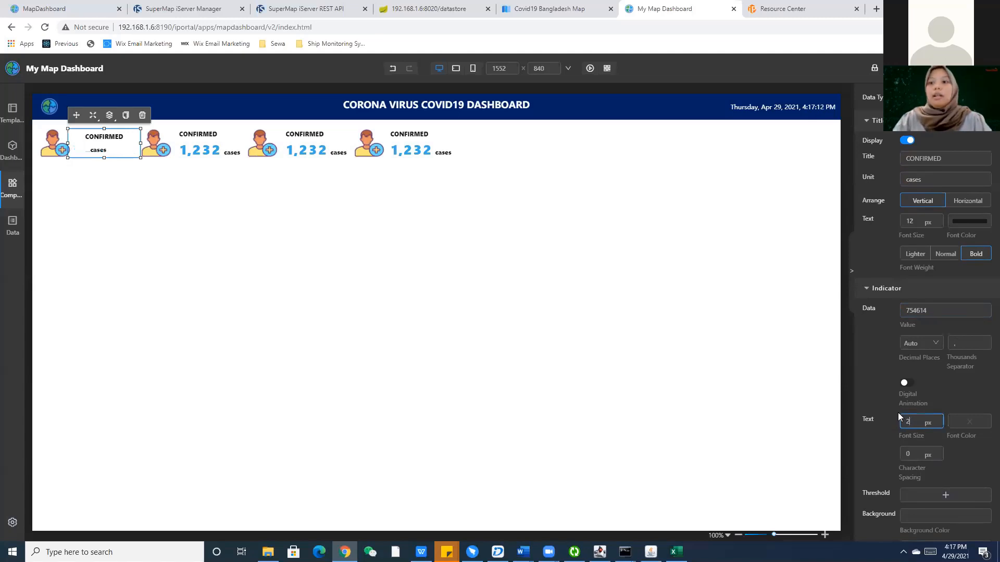
pyautogui.write('158')
pyautogui.press('BackSpace')
pyautogui.press('BackSpace')
pyautogui.write('98')
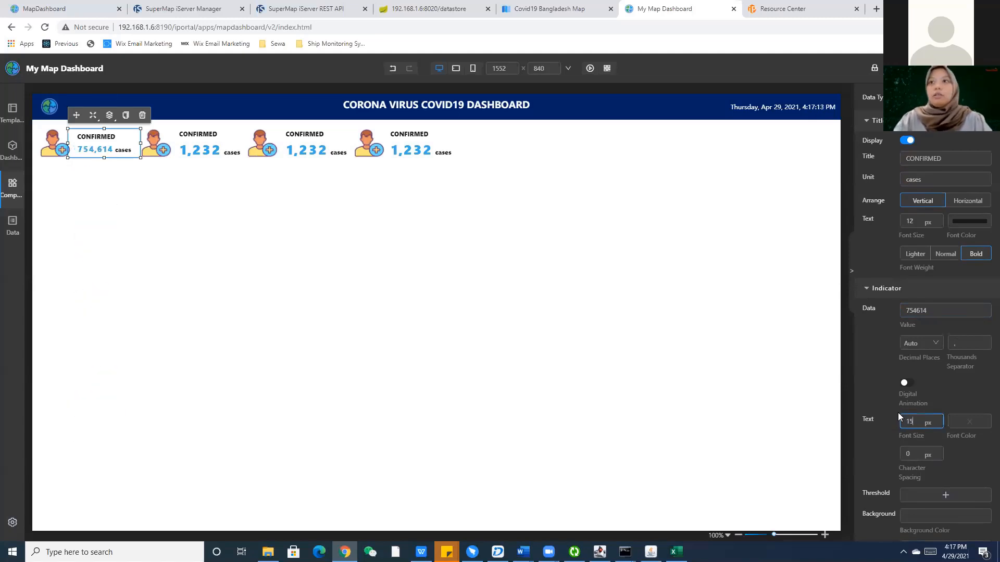
pyautogui.press('BackSpace')
pyautogui.press('BackSpace')
# Apply 18 px to the first card's number and check the finished reference dashboard.
pyautogui.write('8')
pyautogui.click(405, 291)
pyautogui.click(202, 148)
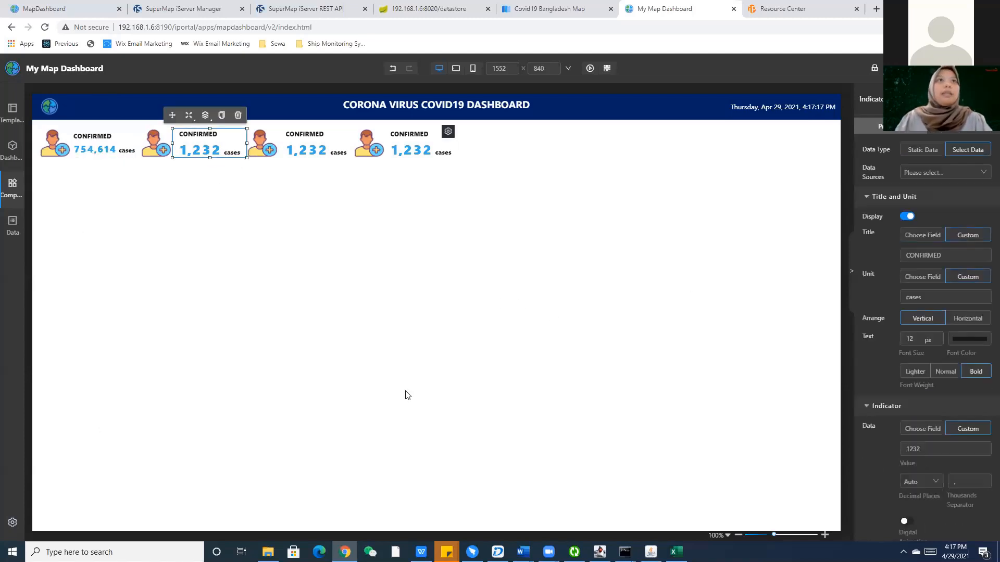
pyautogui.click(676, 552)
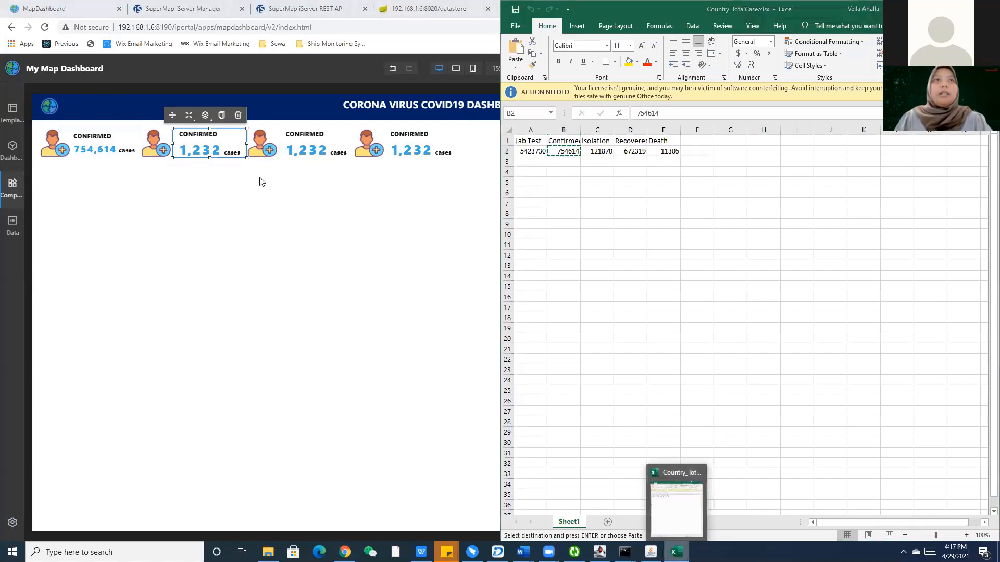
pyautogui.doubleClick(78, 6)
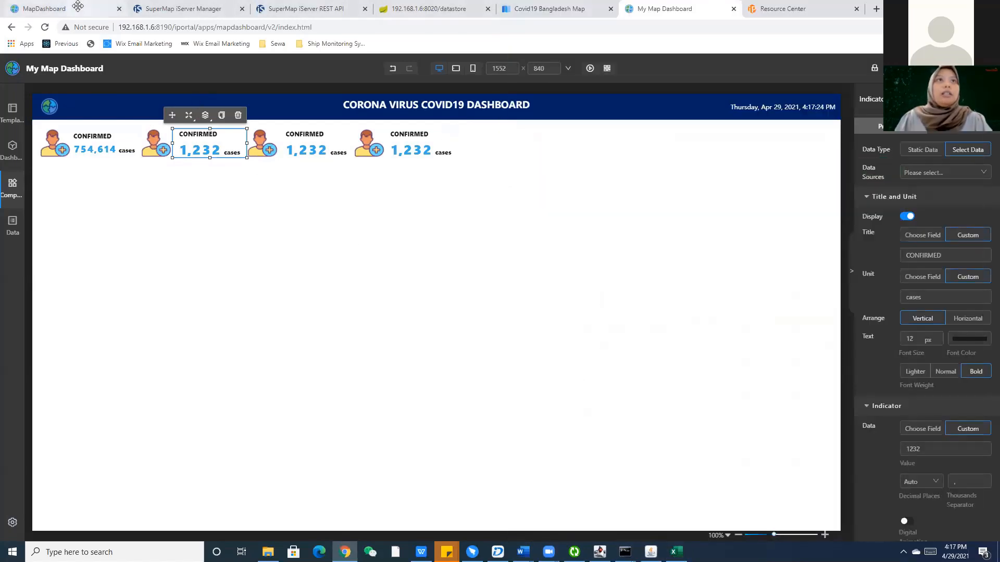
pyautogui.click(78, 6)
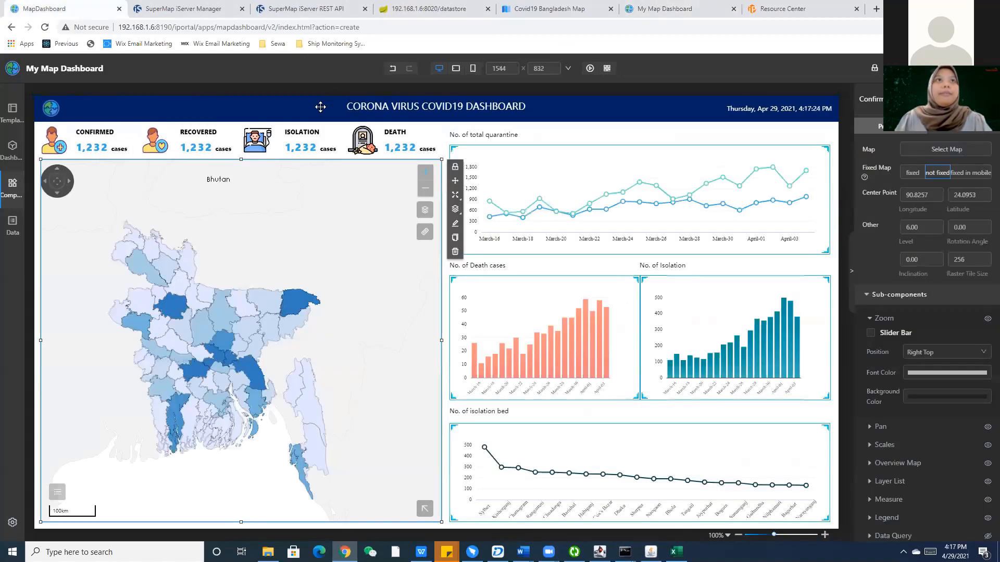
pyautogui.hotkey('ctrl', 'shift', 'Tab')
pyautogui.hotkey('ctrl', 'shift', 'Tab')
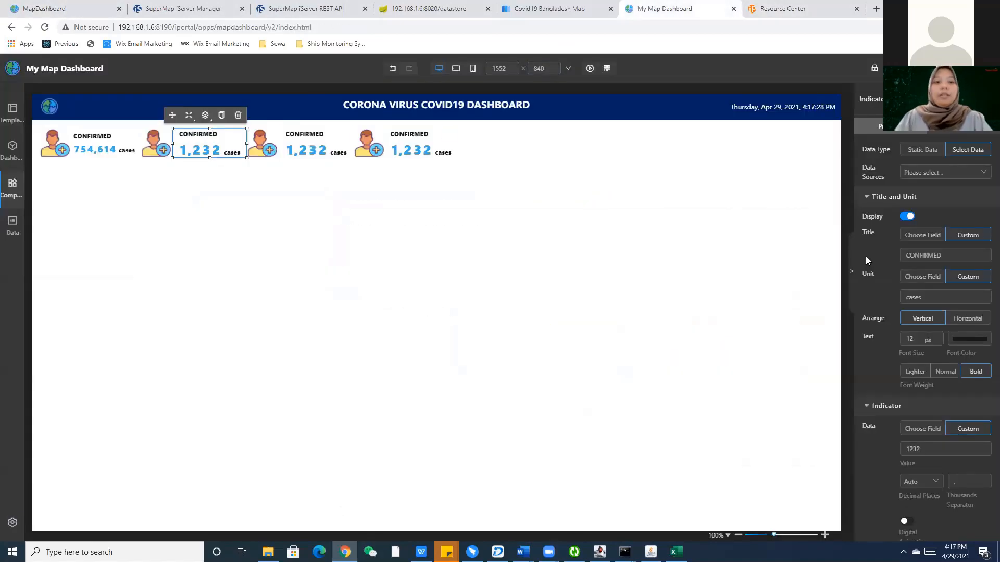
# Retitle the second card RECOVERED and paste 672319 as its value.
pyautogui.hotkey('ctrl', 'a')
pyautogui.write('RECOVERED')
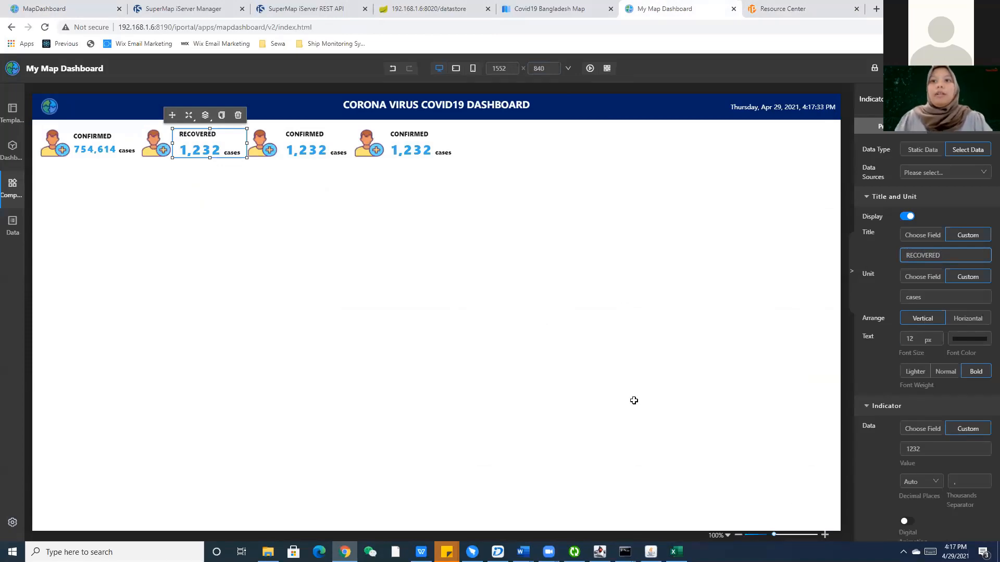
pyautogui.hotkey('alt', 'Tab')
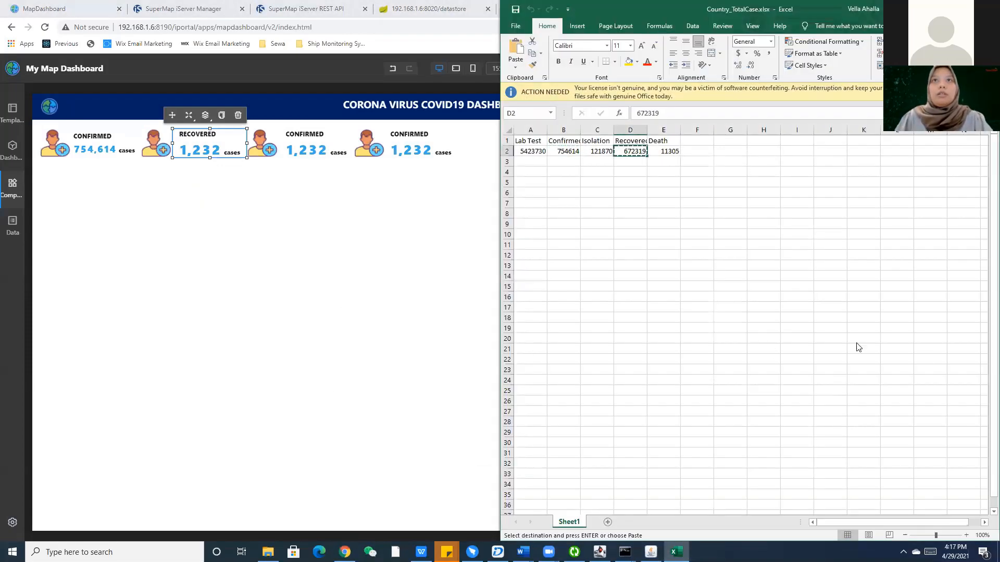
pyautogui.hotkey('alt', 'Tab')
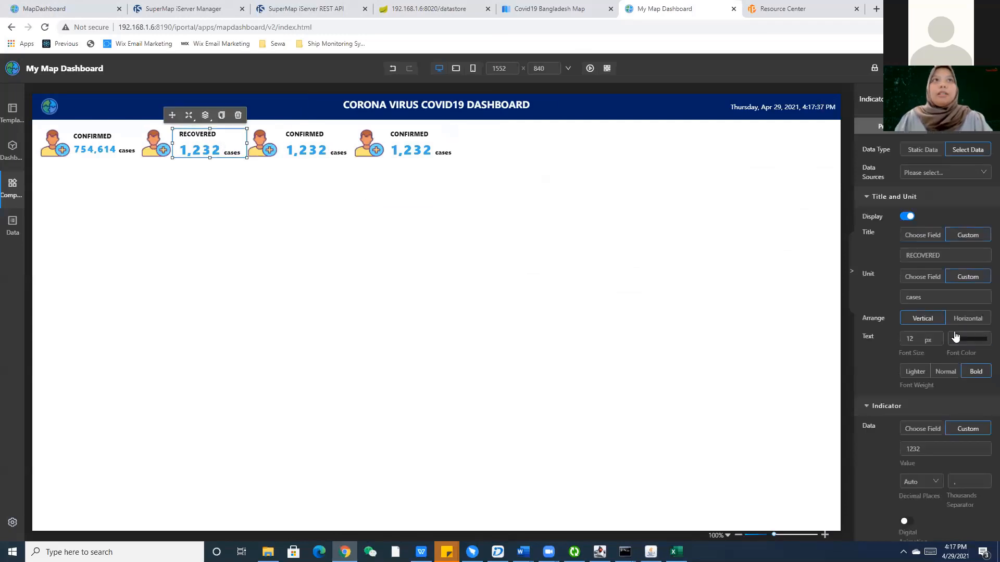
pyautogui.doubleClick(911, 449)
pyautogui.hotkey('ctrl', 'v')
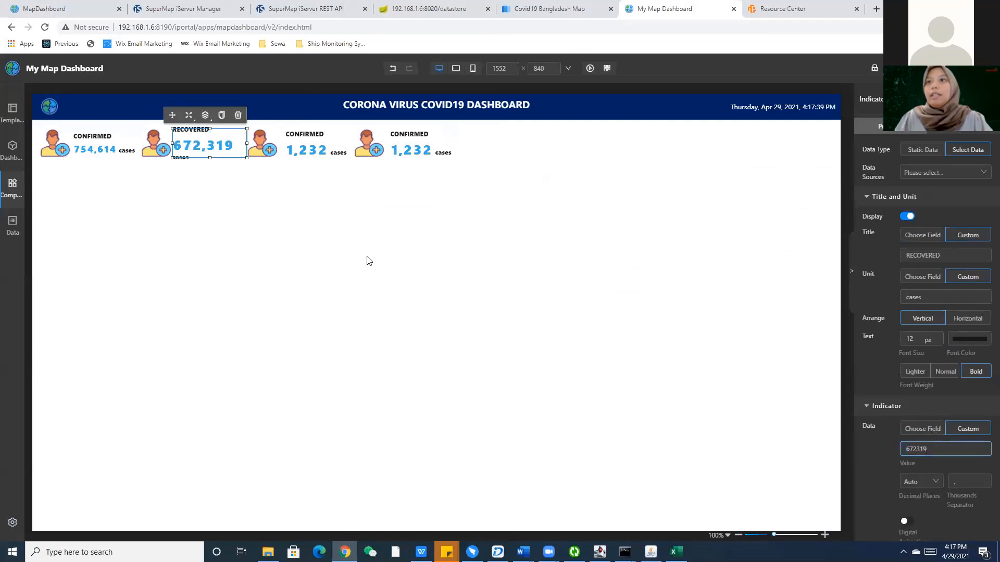
# Set the Recovered card's number font size to 18.
pyautogui.scroll(-3, 918, 364)
pyautogui.moveTo(917, 404); pyautogui.dragTo(892, 400)
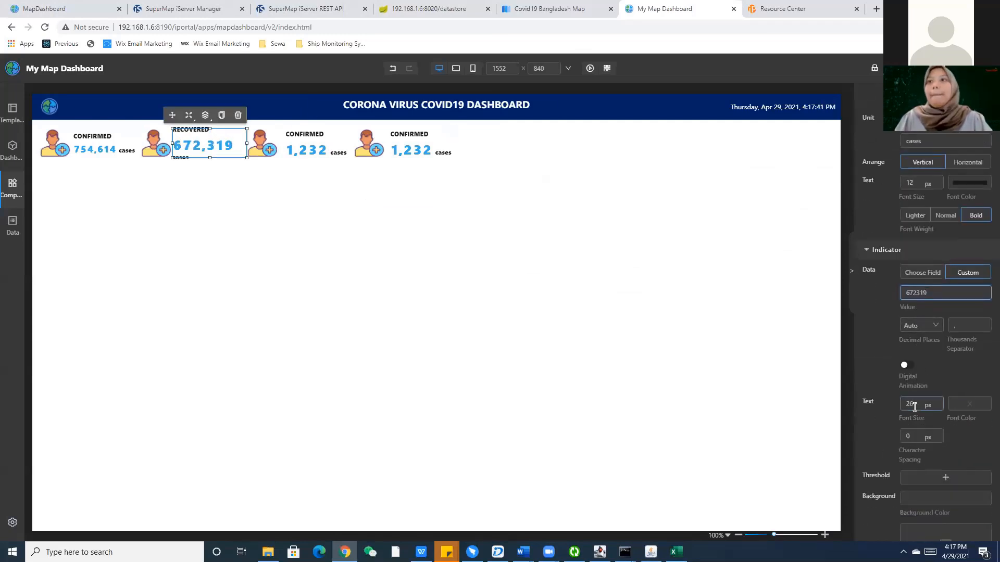
pyautogui.write('18')
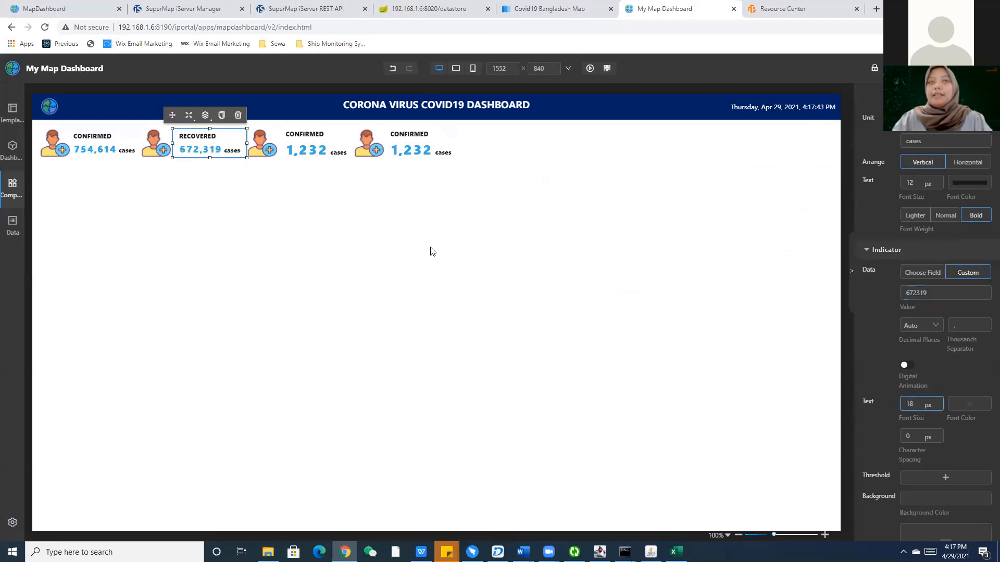
pyautogui.click(326, 178)
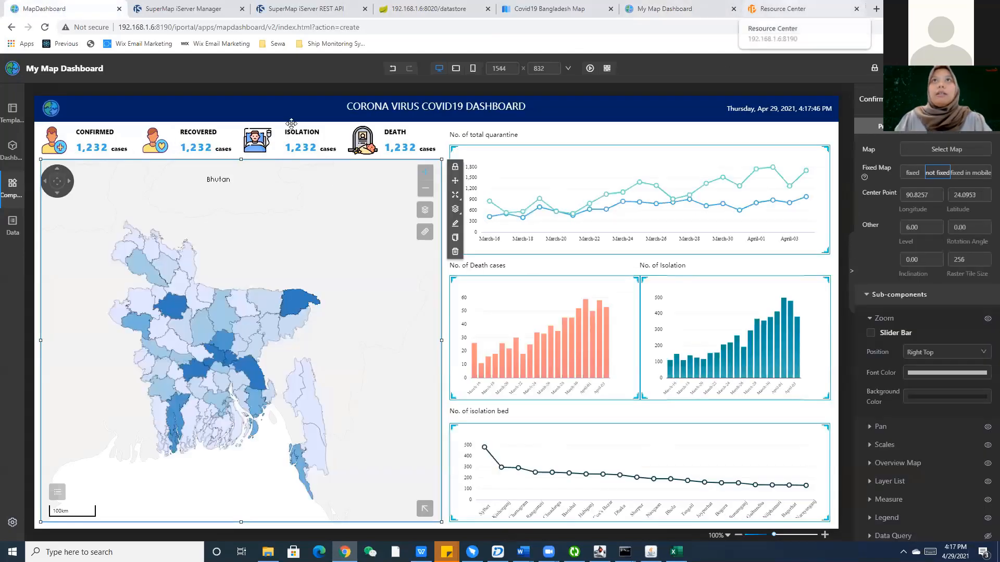
# Retitle the third indicator card ISOLATION.
pyautogui.click(783, 8)
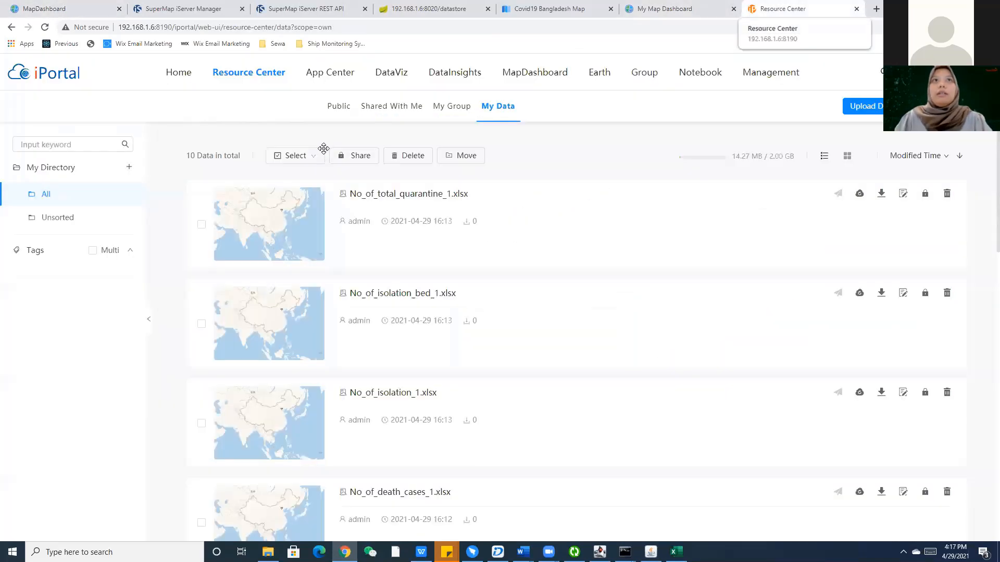
pyautogui.click(703, 8)
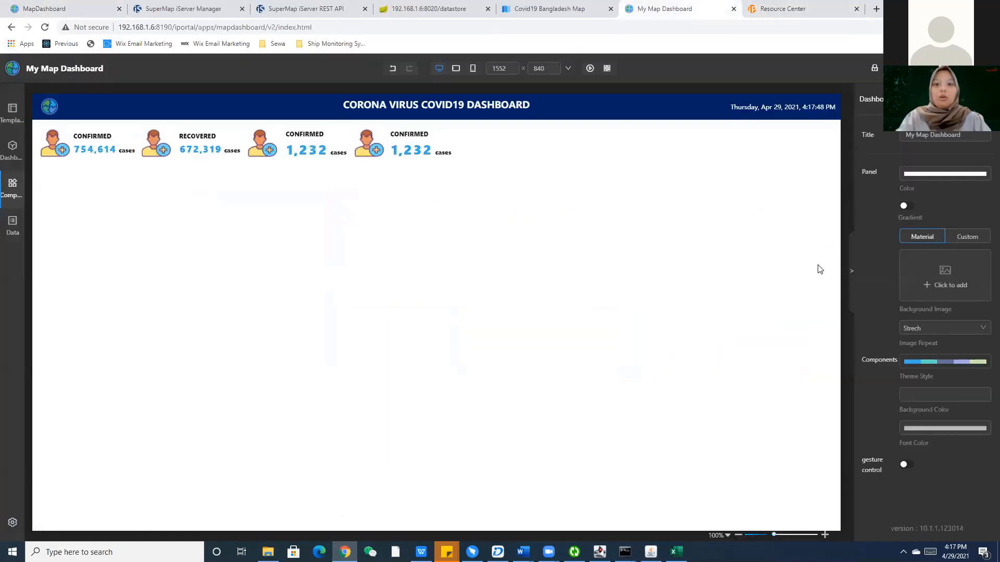
pyautogui.click(316, 143)
pyautogui.click(945, 255)
pyautogui.press('BackSpace')
pyautogui.press('BackSpace')
pyautogui.press('BackSpace')
pyautogui.press('BackSpace')
pyautogui.press('BackSpace')
pyautogui.press('BackSpace')
pyautogui.press('BackSpace')
pyautogui.press('BackSpace')
pyautogui.press('BackSpace')
pyautogui.write('isol')
pyautogui.press('BackSpace')
pyautogui.press('BackSpace')
pyautogui.press('BackSpace')
pyautogui.press('BackSpace')
pyautogui.write('ISOLATION')
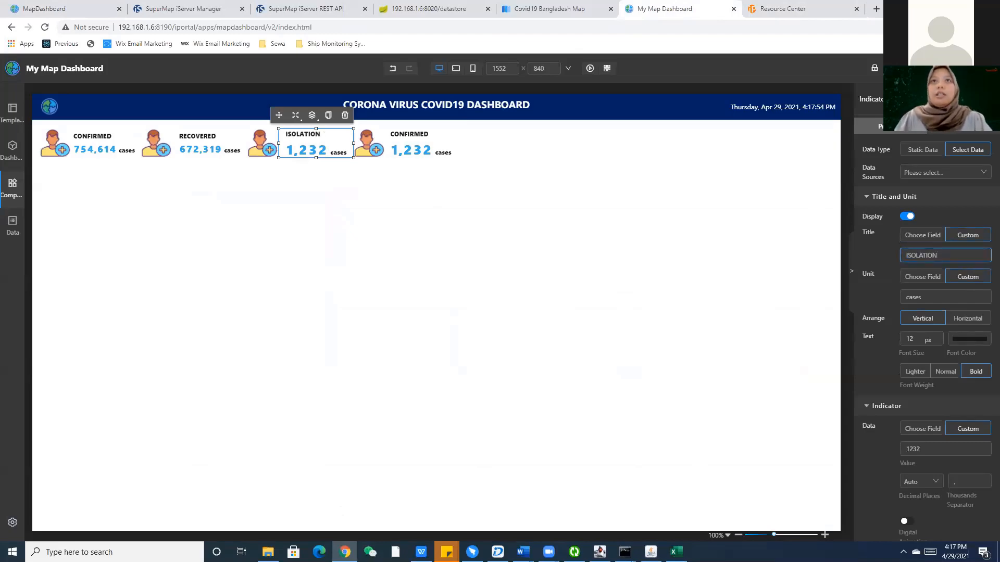
# Paste the isolation count 121870 from the spreadsheet as the ISOLATION card's value.
pyautogui.hotkey('alt', 'Tab')
pyautogui.hotkey('alt', 'Tab')
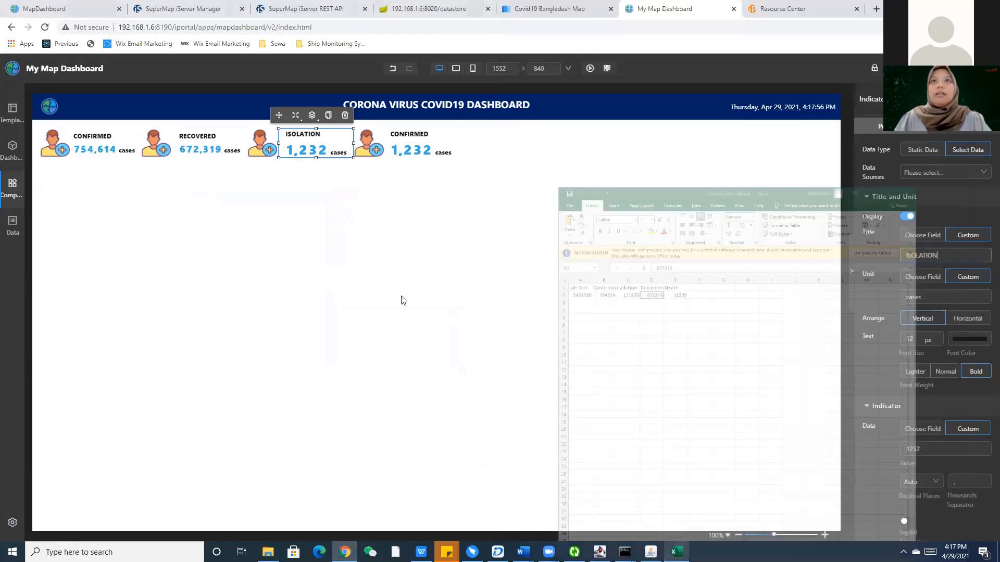
pyautogui.hotkey('alt', 'Tab')
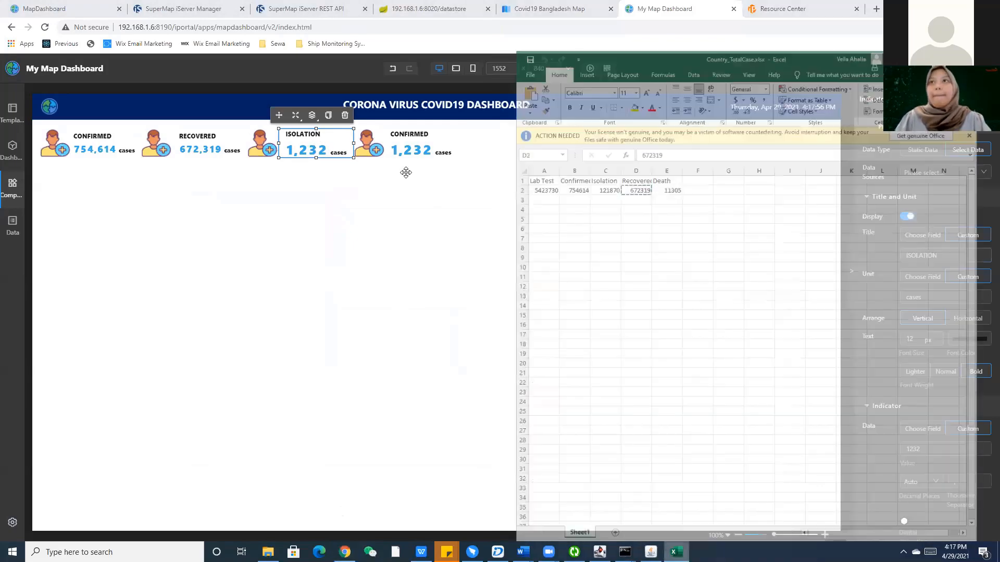
pyautogui.hotkey('alt', 'Tab')
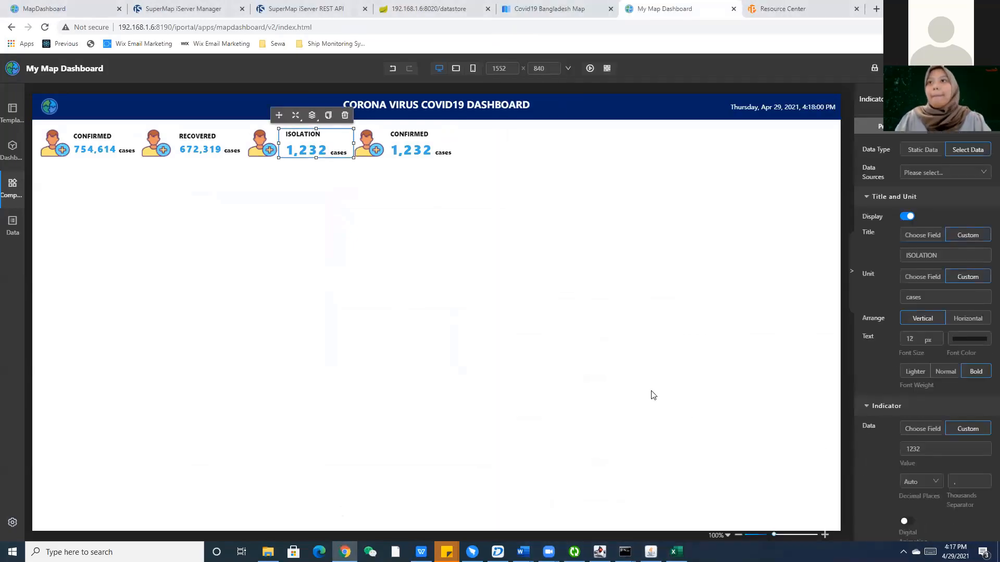
pyautogui.hotkey('ctrl', 'v')
pyautogui.click(639, 397)
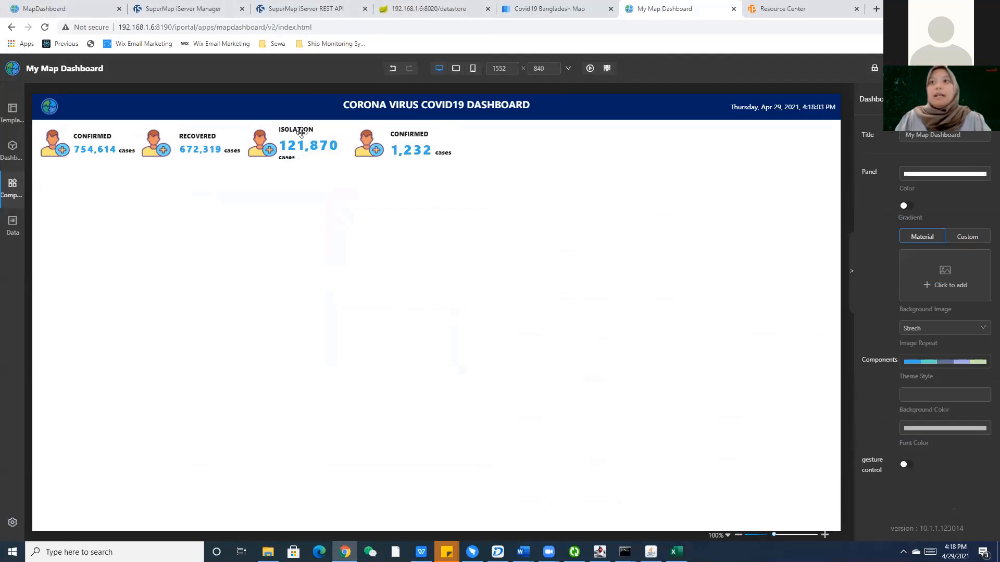
pyautogui.click(299, 131)
# Set the ISOLATION card's number font size to 18 px.
pyautogui.scroll(-2, 917, 443)
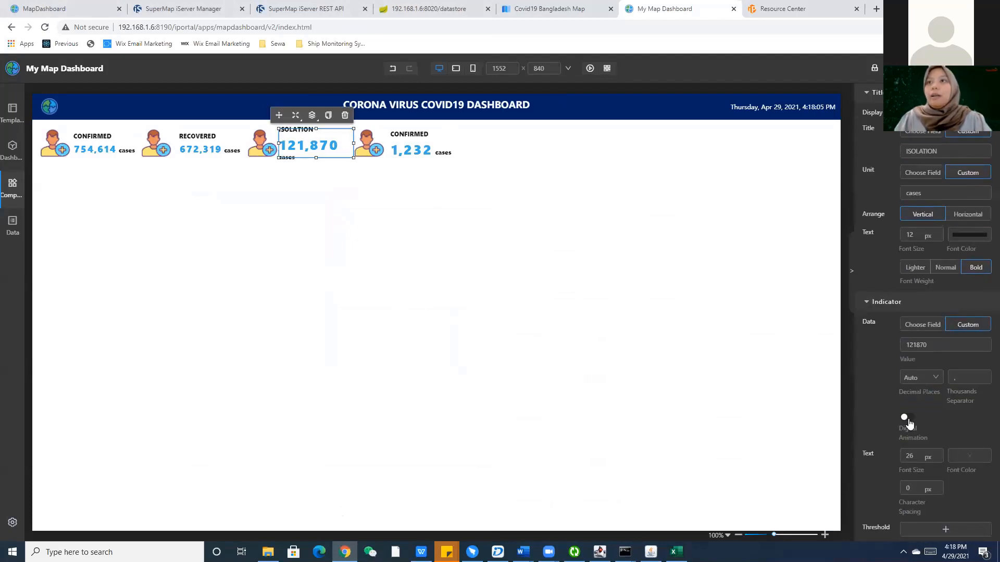
pyautogui.doubleClick(906, 456)
pyautogui.write('18')
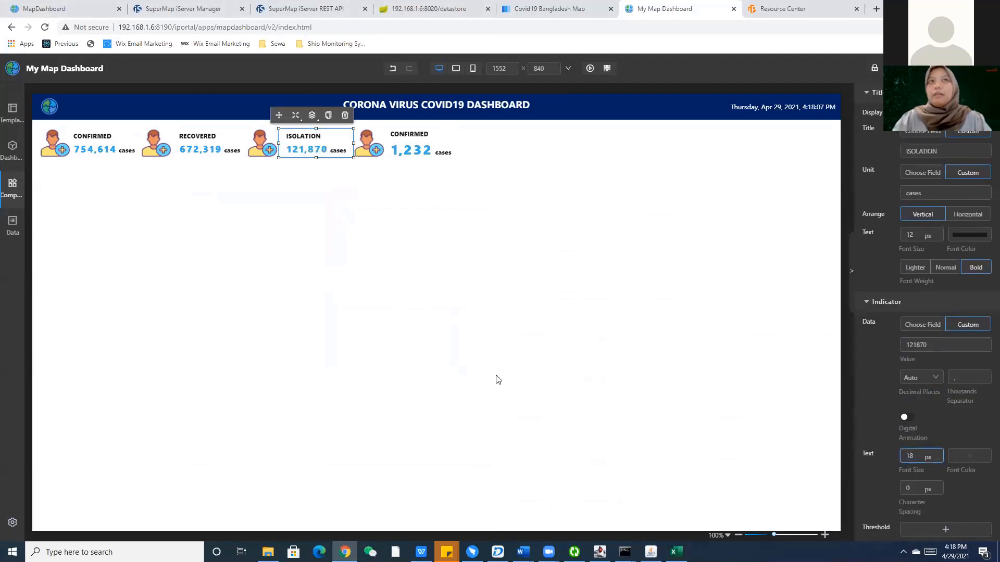
pyautogui.click(472, 339)
pyautogui.click(412, 138)
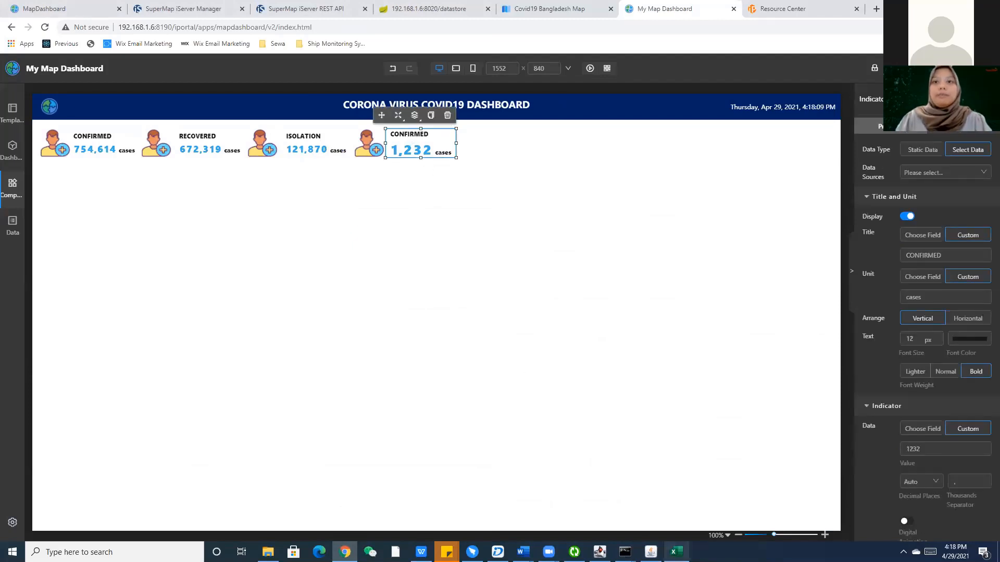
# Copy the death total 11305 from cell E2 and paste it as the fourth card's value.
pyautogui.click(676, 552)
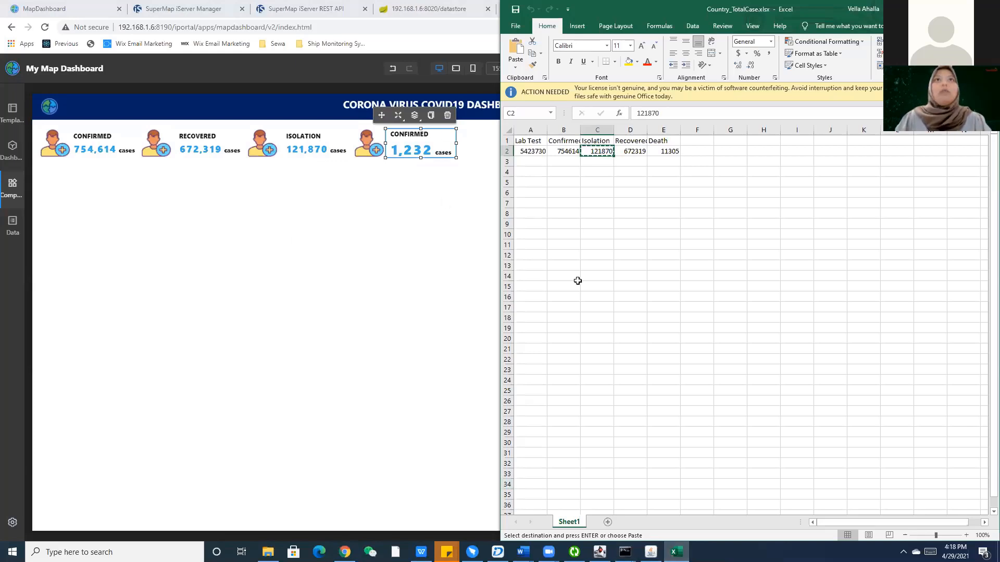
pyautogui.click(564, 151)
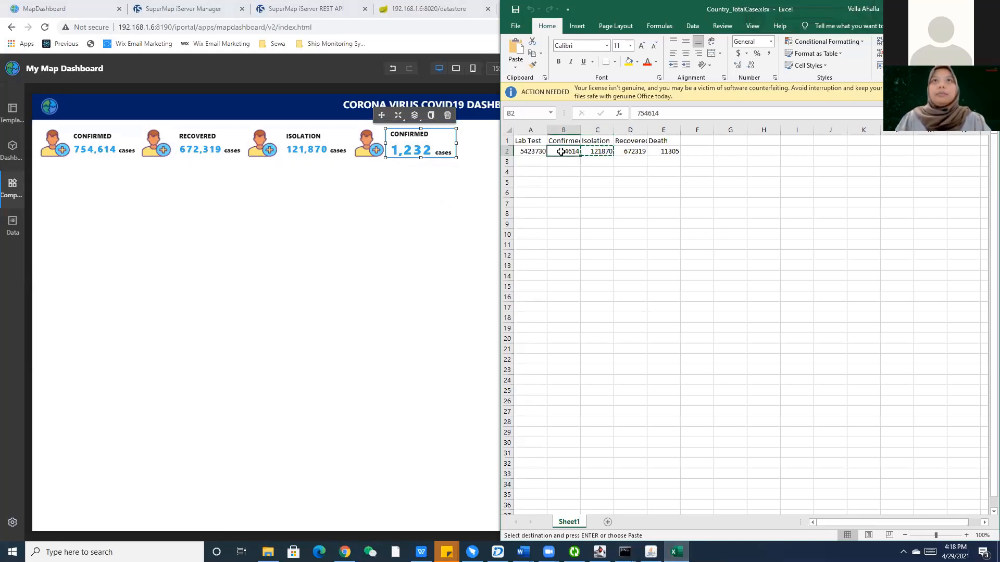
pyautogui.click(666, 151)
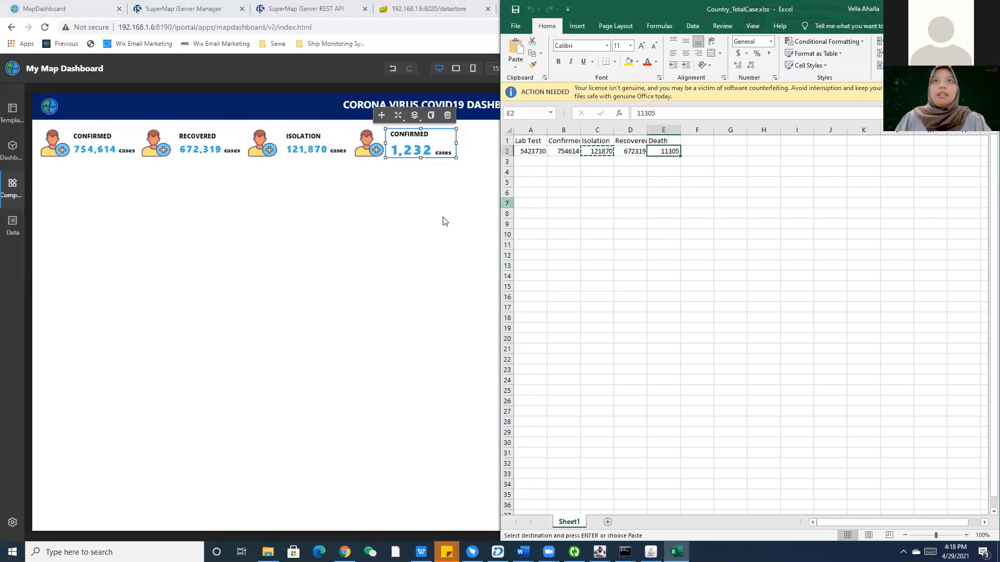
pyautogui.click(444, 219)
pyautogui.click(418, 157)
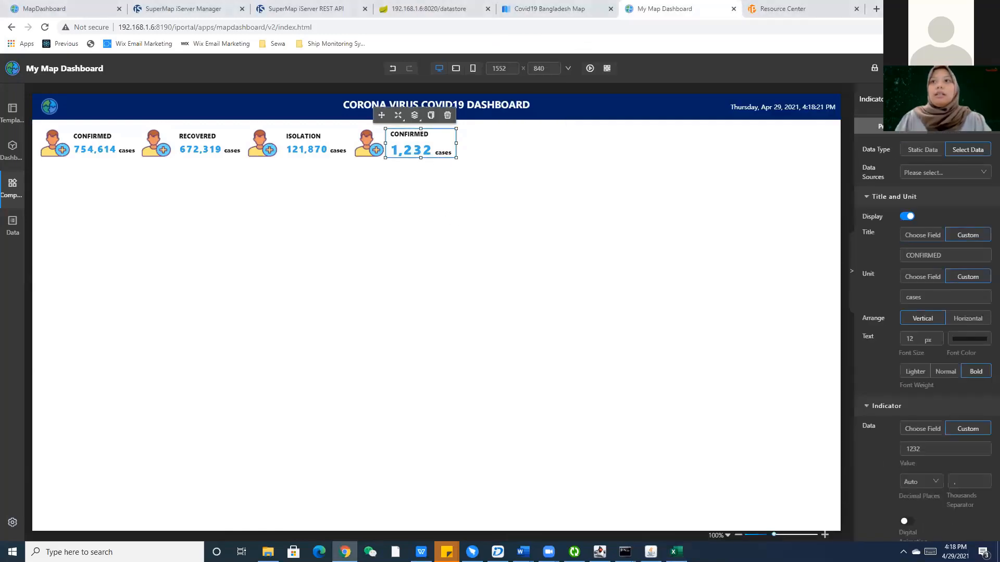
pyautogui.hotkey('alt', 'Tab')
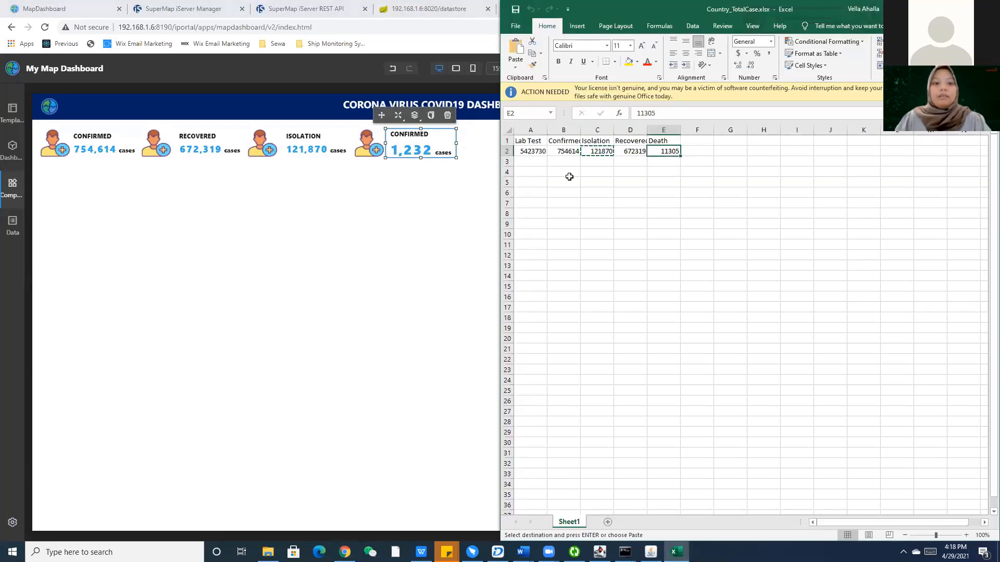
pyautogui.hotkey('alt', 'Tab')
pyautogui.click(421, 143)
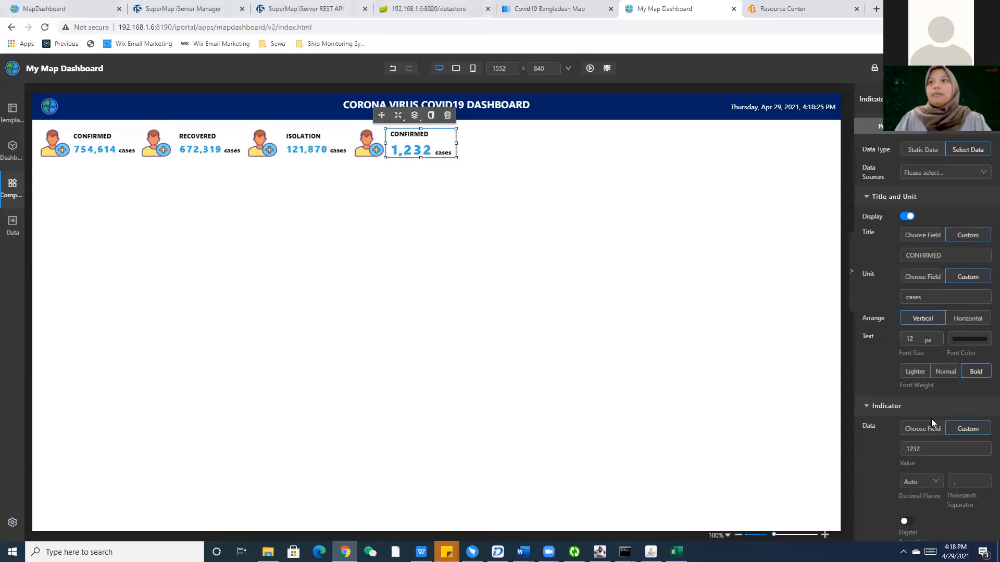
pyautogui.doubleClick(916, 449)
pyautogui.write('11305')
pyautogui.click(613, 342)
# Change the fourth card's title from CONFIRMED to DEATH.
pyautogui.click(445, 145)
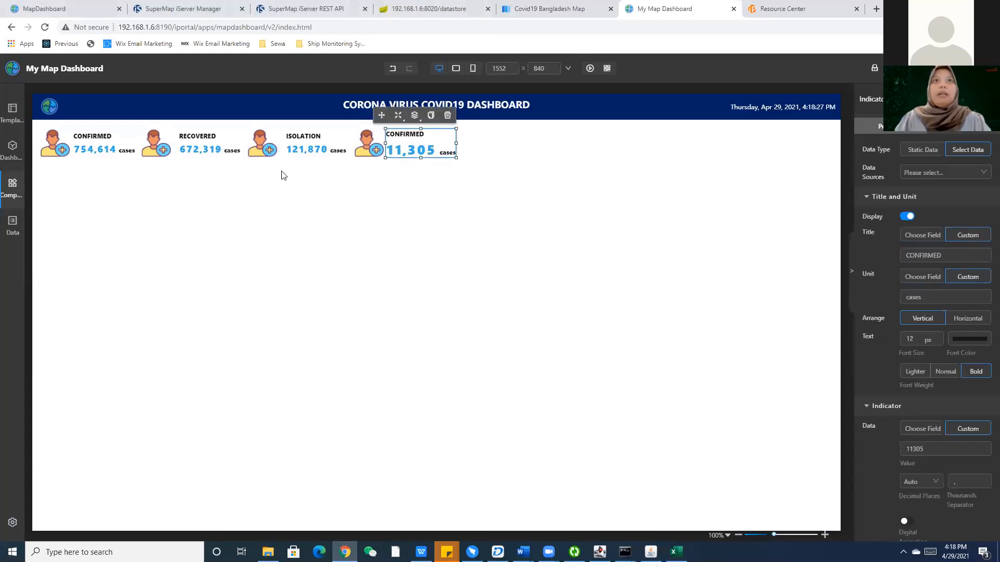
pyautogui.click(319, 148)
pyautogui.click(406, 151)
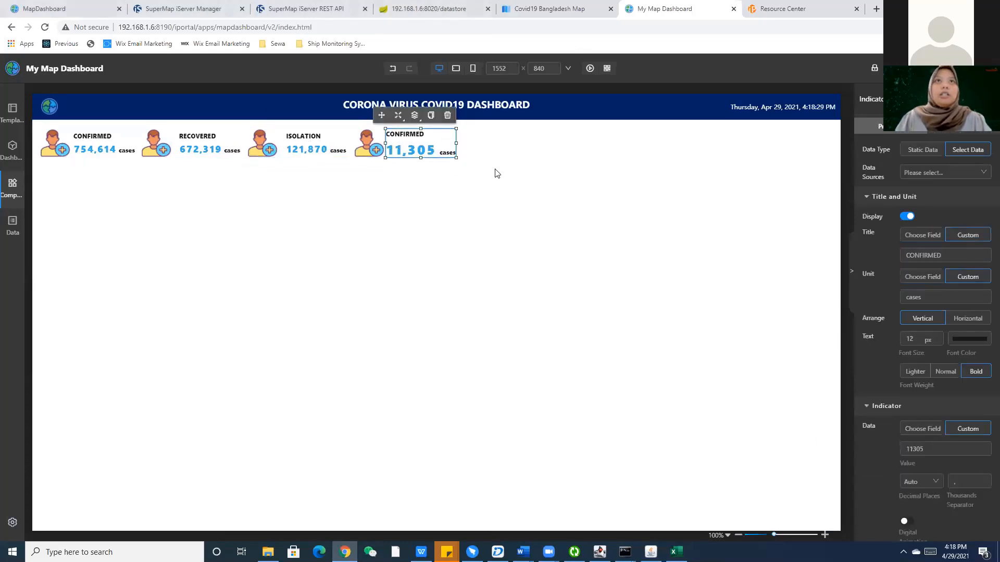
pyautogui.doubleClick(912, 259)
pyautogui.press('BackSpace')
pyautogui.write('DEATH')
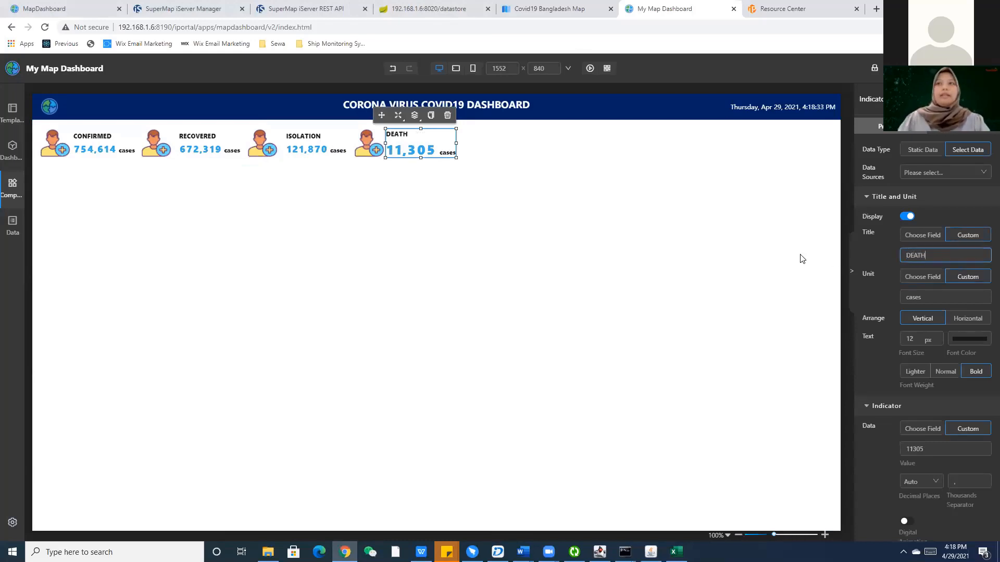
pyautogui.click(292, 347)
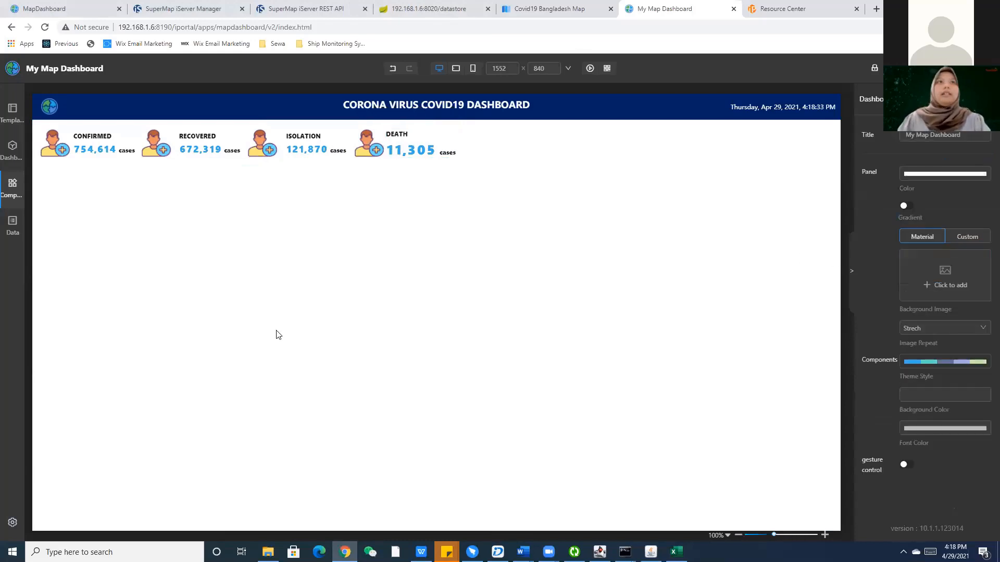
pyautogui.click(211, 148)
# Replace the RECOVERED card's icon with the custom image recovered.png from the img folder.
pyautogui.click(160, 135)
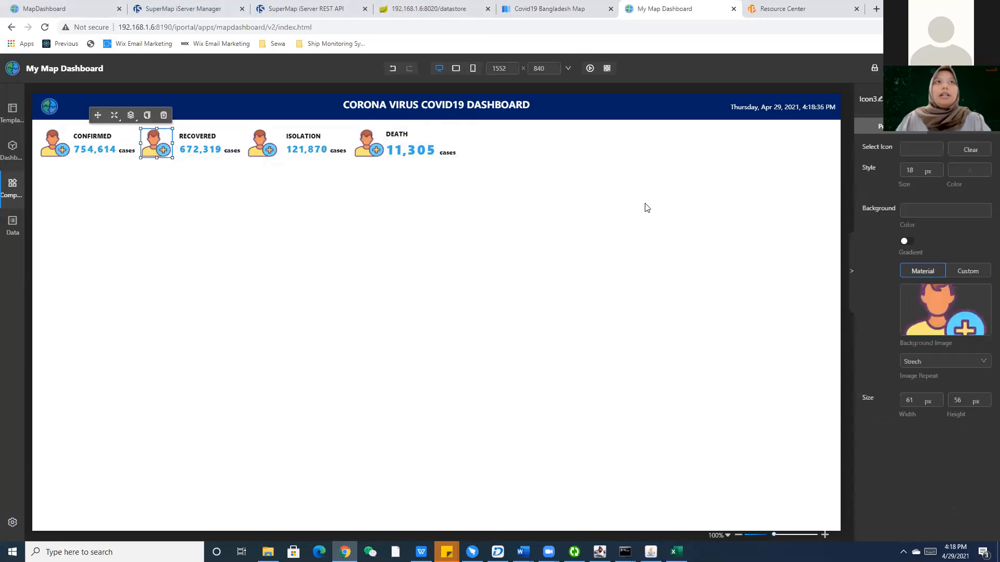
pyautogui.click(963, 275)
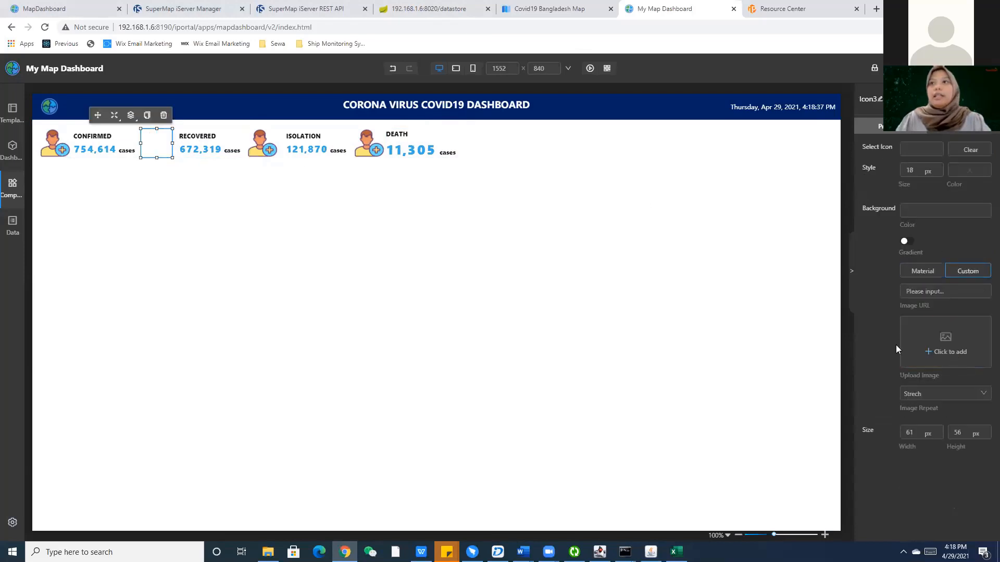
pyautogui.click(932, 346)
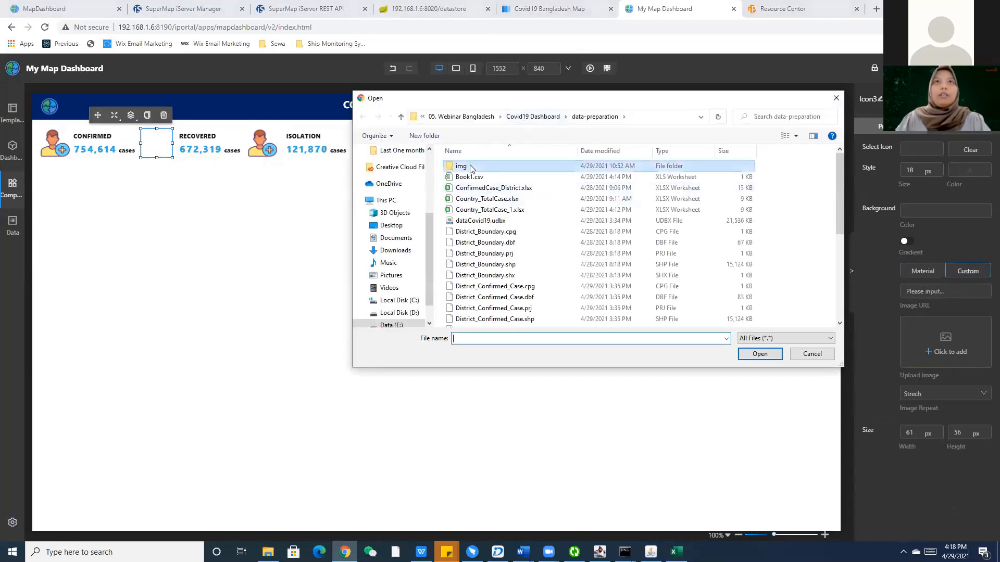
pyautogui.doubleClick(461, 167)
pyautogui.click(756, 177)
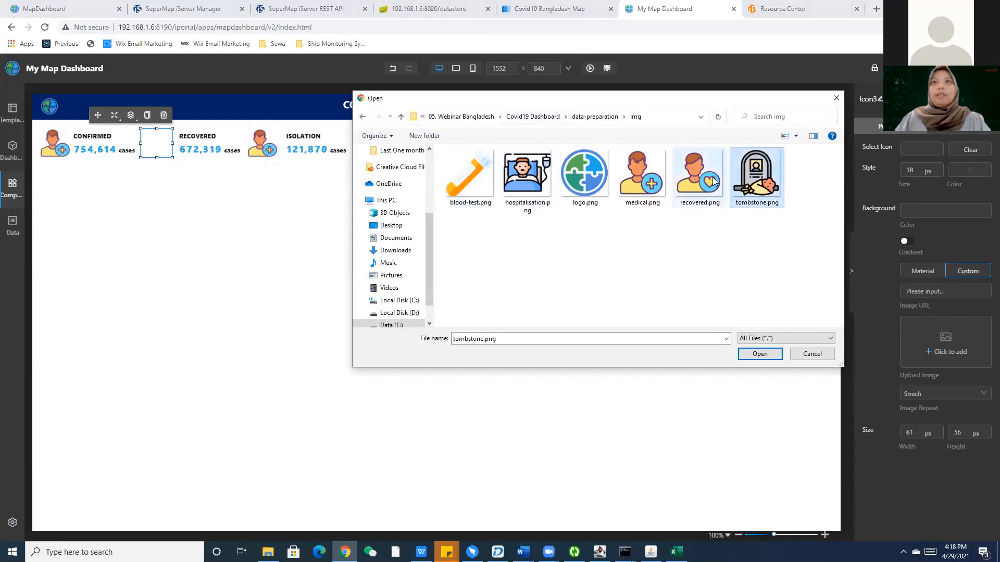
pyautogui.click(700, 177)
pyautogui.click(760, 353)
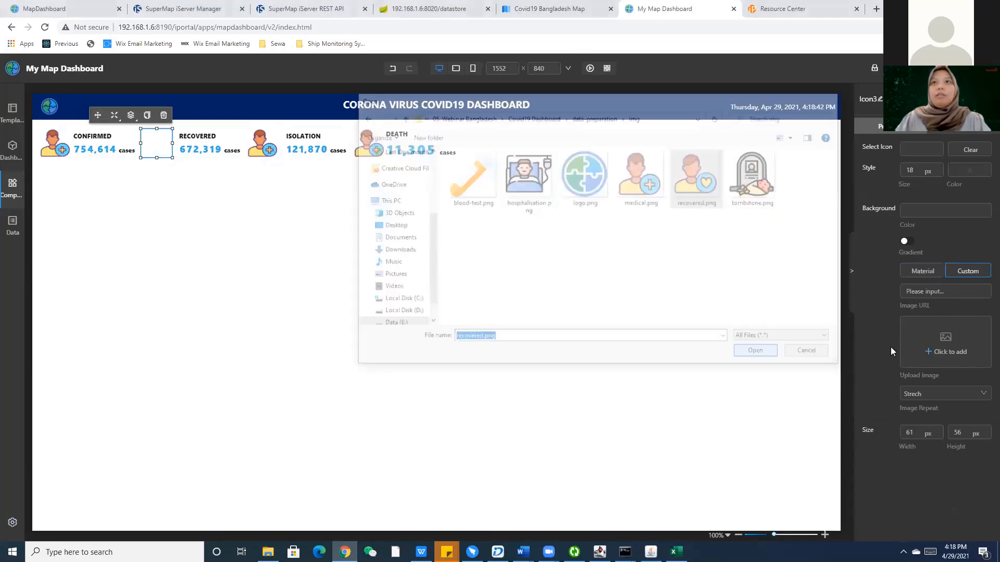
# Give the ISOLATION card the custom icon hospitalisation.png.
pyautogui.click(263, 143)
pyautogui.click(960, 272)
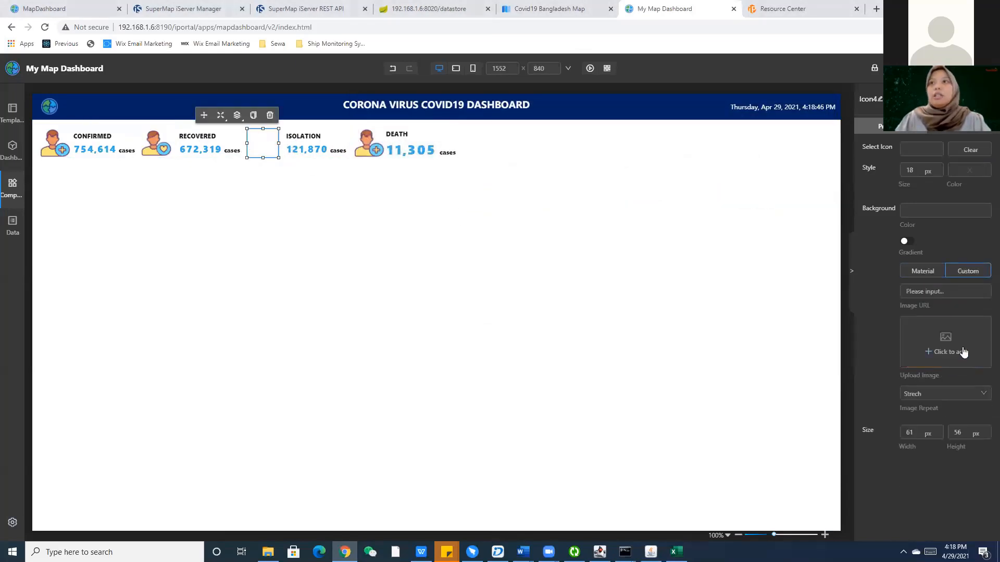
pyautogui.click(949, 347)
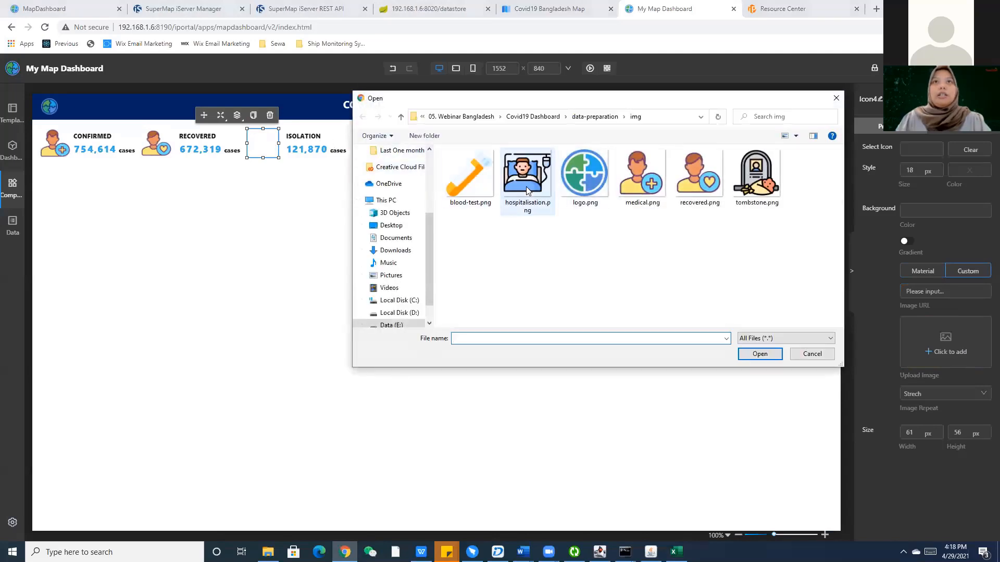
pyautogui.click(527, 177)
pyautogui.press('Return')
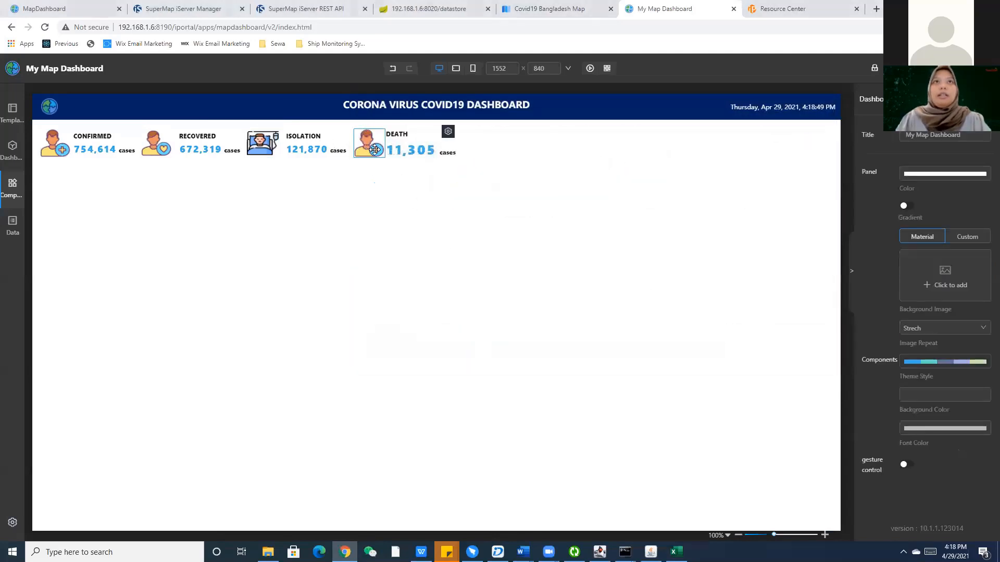
# Give the DEATH card the custom icon tombstone.png.
pyautogui.click(369, 143)
pyautogui.click(961, 343)
pyautogui.click(948, 348)
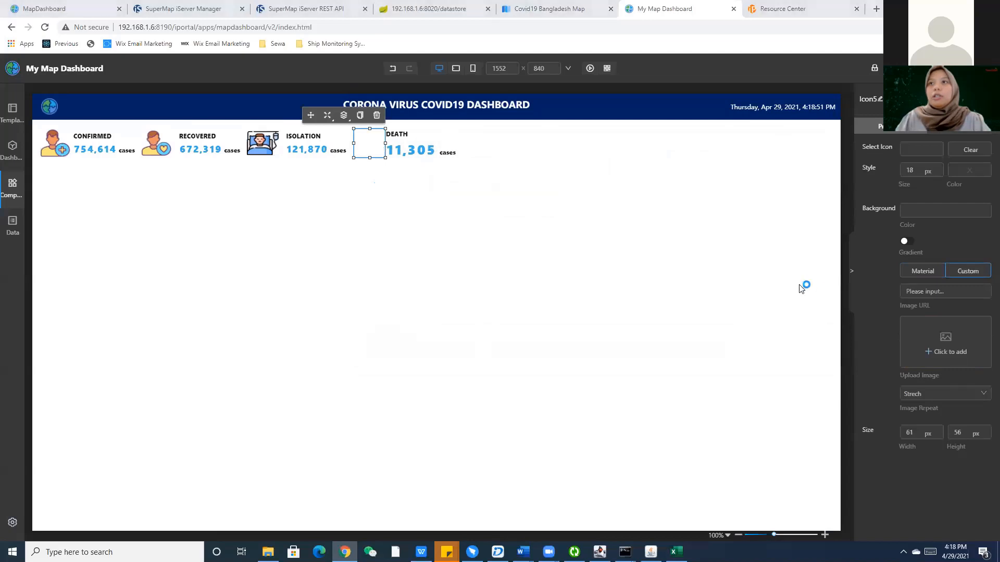
pyautogui.click(757, 177)
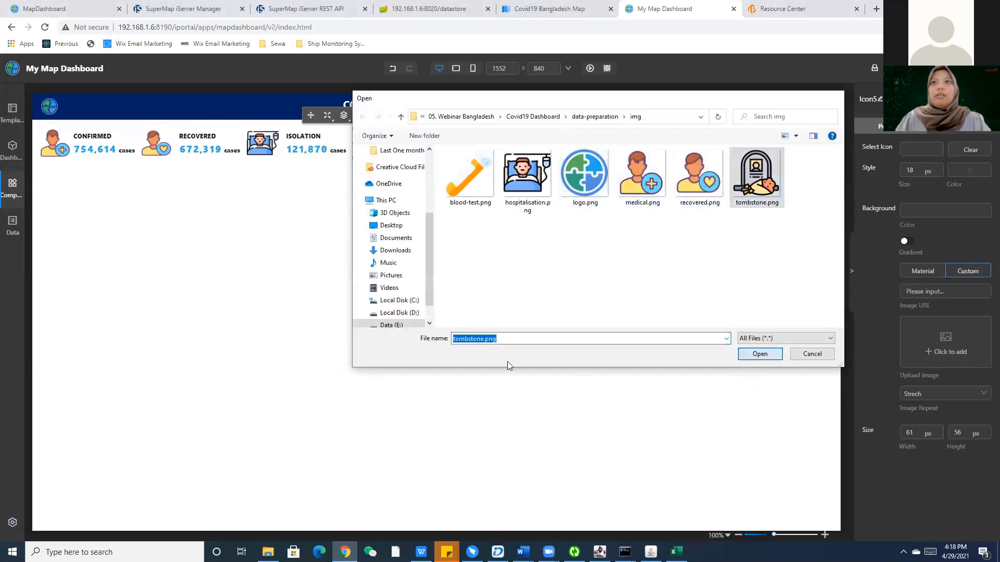
pyautogui.press('Return')
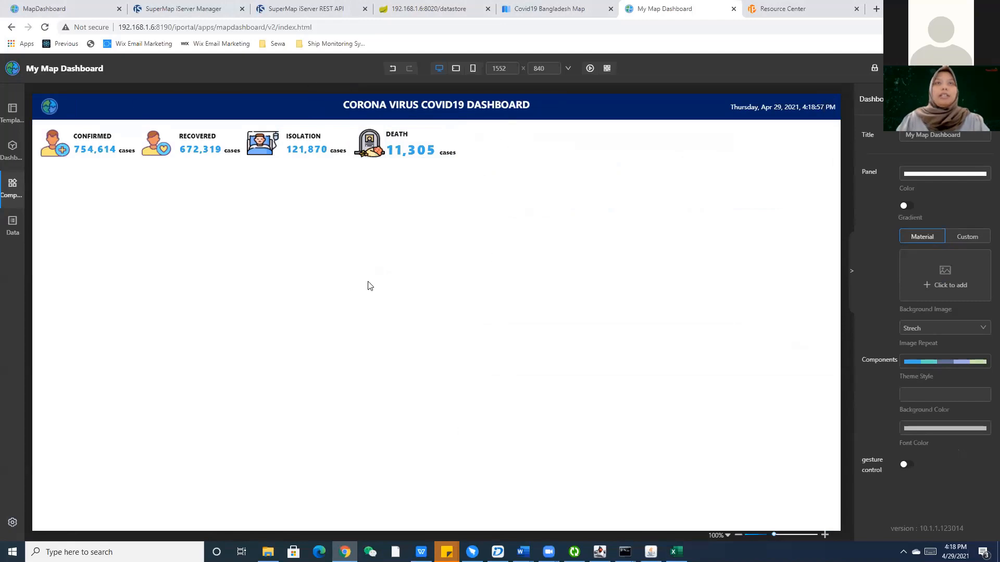
# Add a map component below the indicator cards and resize it to about 804 × 687 px.
pyautogui.moveTo(11, 186)
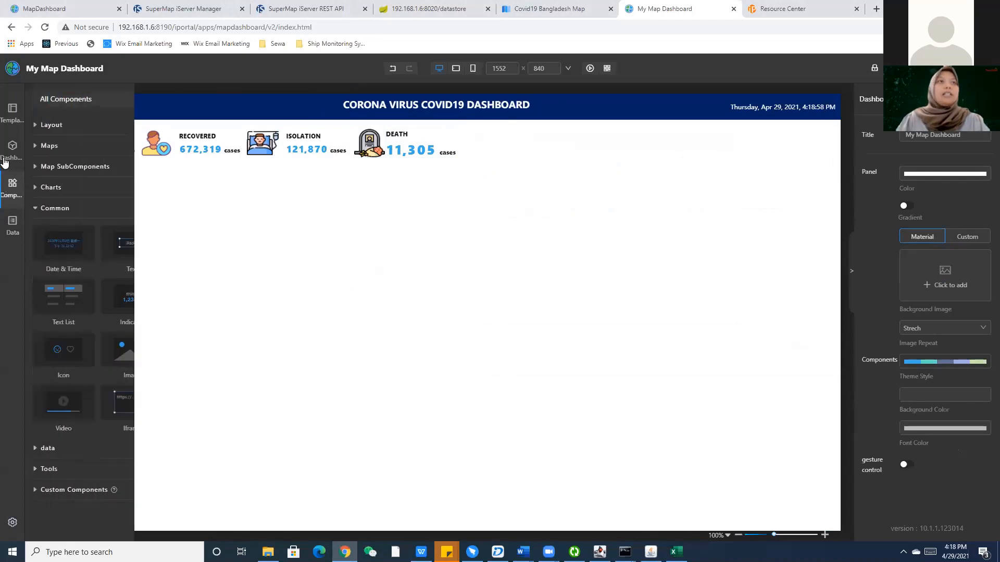
pyautogui.click(50, 146)
pyautogui.moveTo(63, 188); pyautogui.dragTo(330, 259)
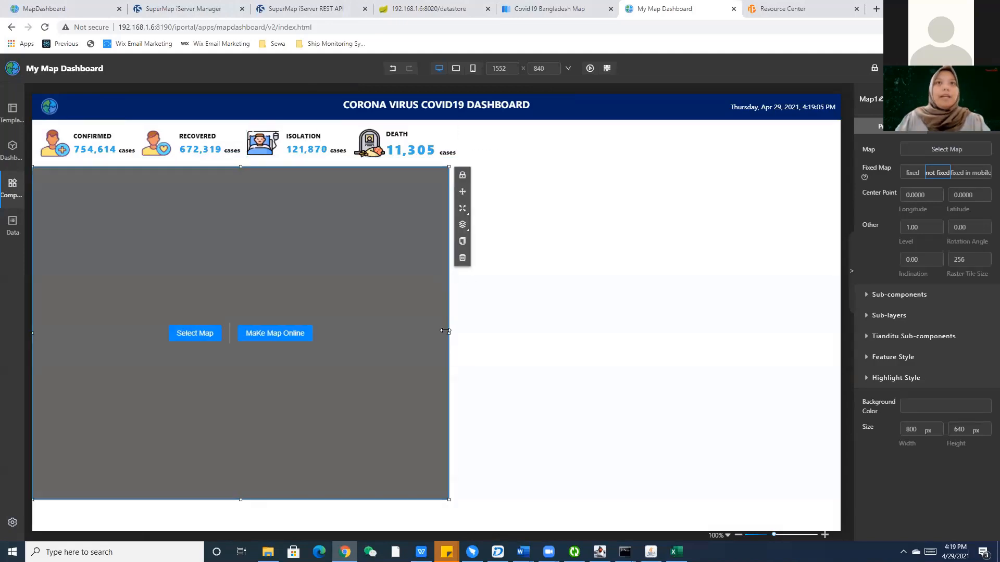
pyautogui.moveTo(445, 331); pyautogui.dragTo(460, 332)
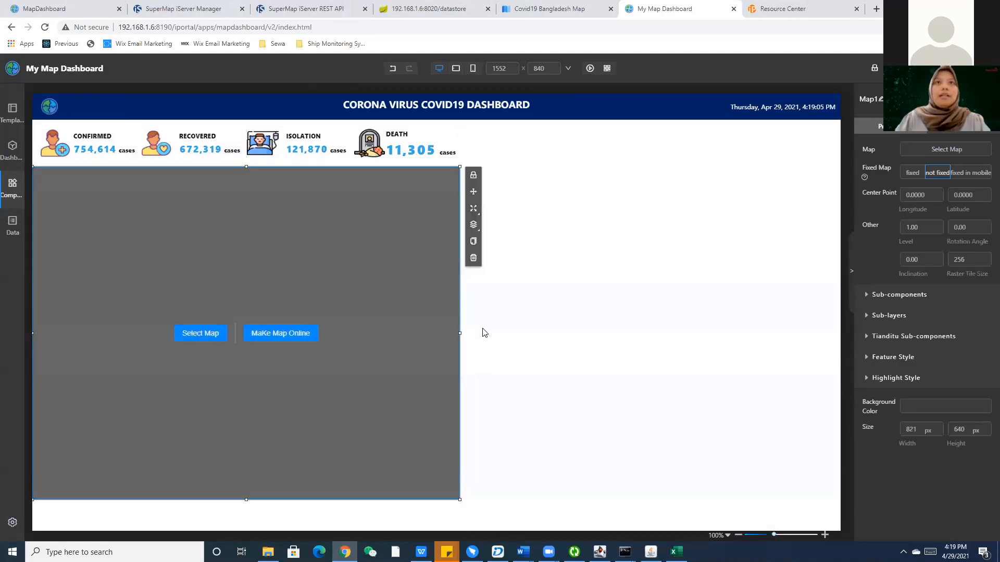
pyautogui.click(482, 333)
pyautogui.click(225, 474)
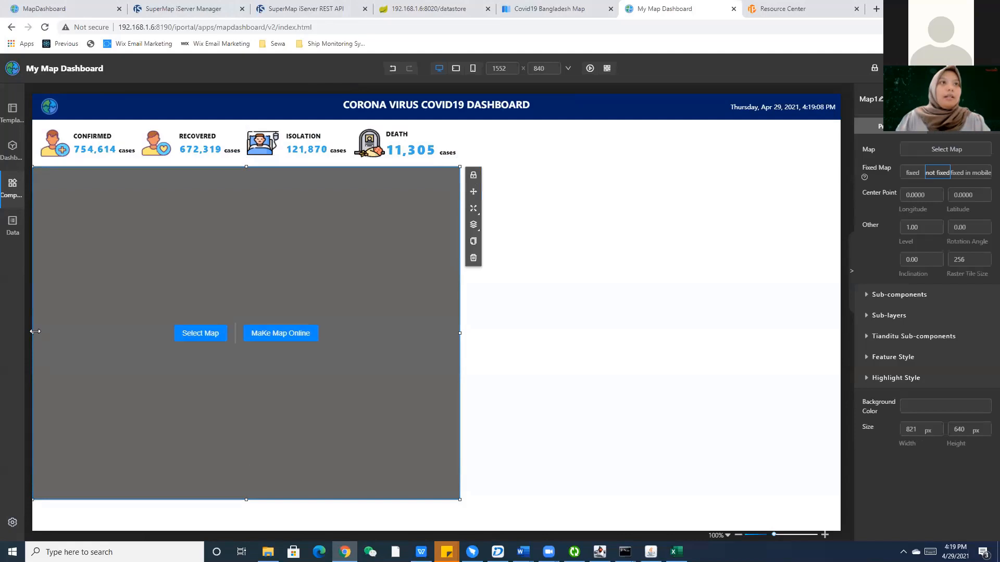
pyautogui.moveTo(33, 333); pyautogui.dragTo(41, 333)
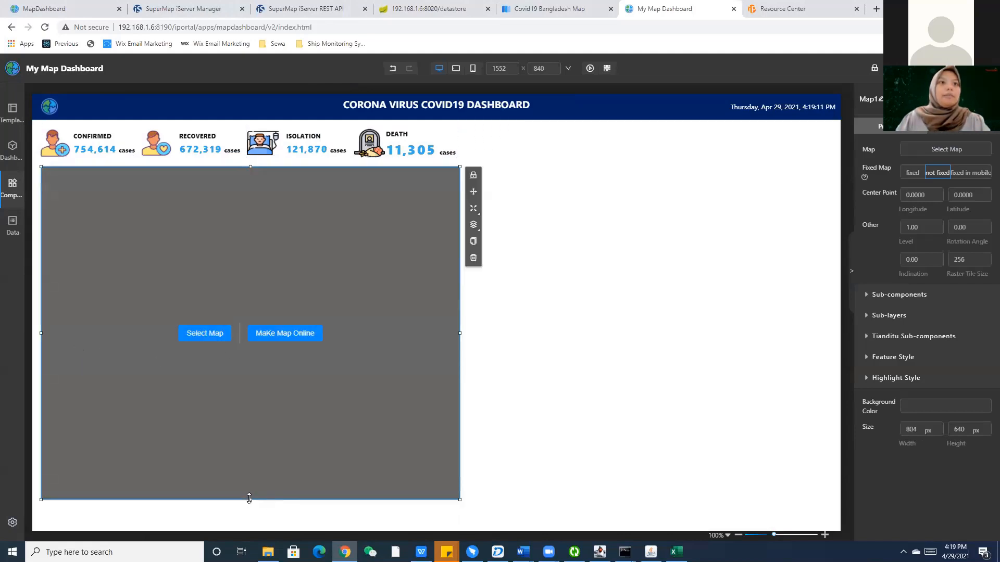
pyautogui.moveTo(250, 498); pyautogui.dragTo(248, 523)
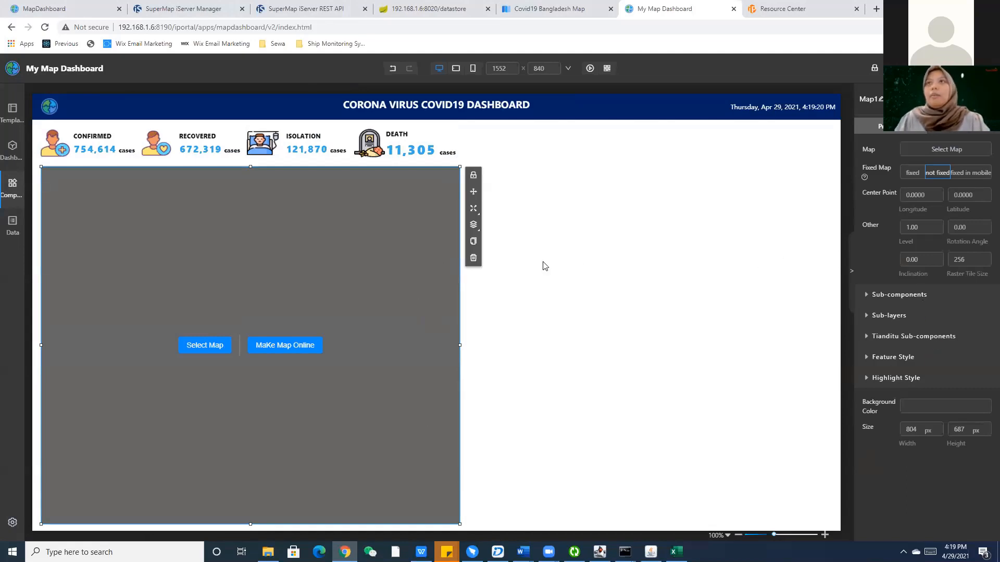
# Load the Covid19 Bangladesh Map from Public Maps into the map panel.
pyautogui.click(940, 150)
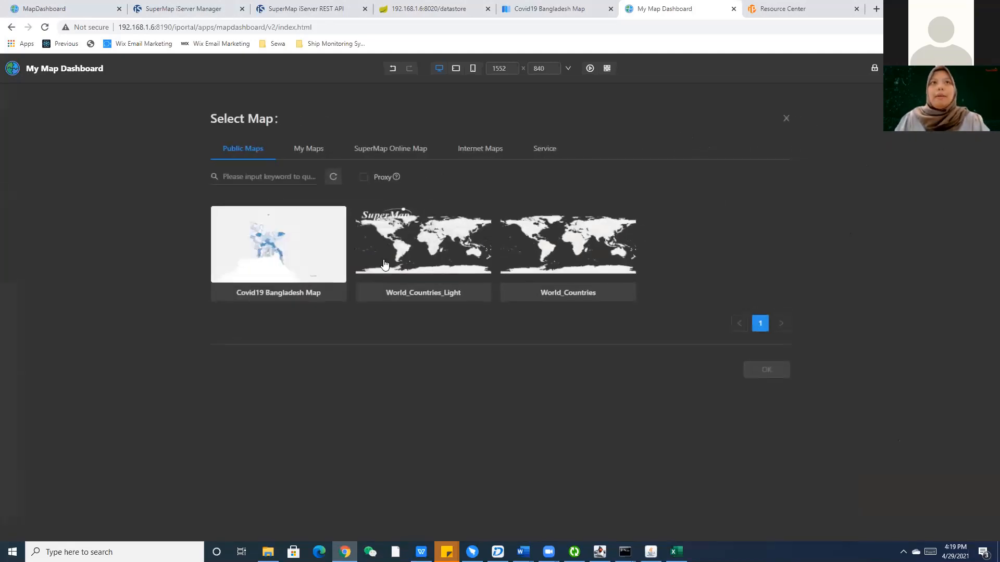
pyautogui.click(308, 151)
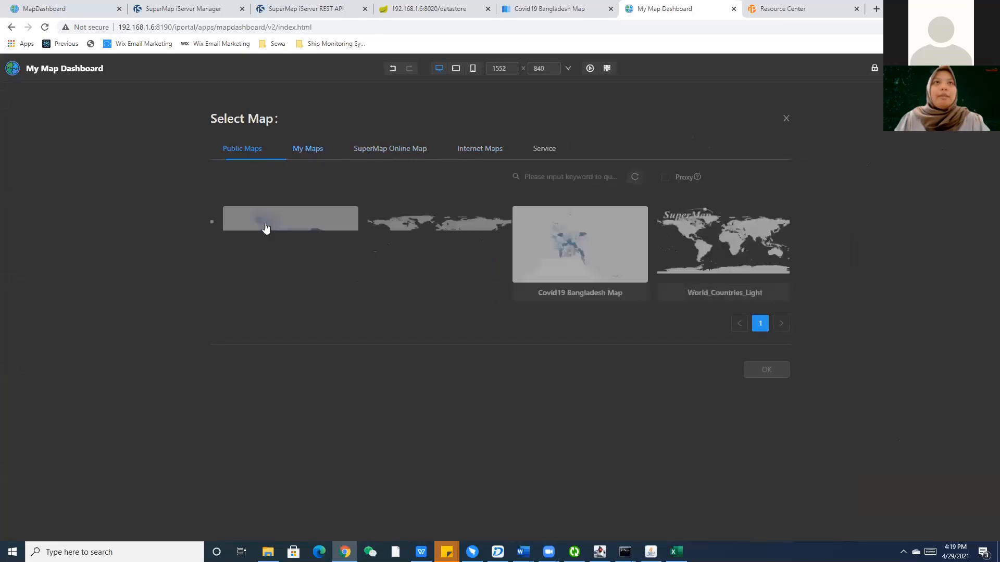
pyautogui.click(228, 152)
pyautogui.click(330, 268)
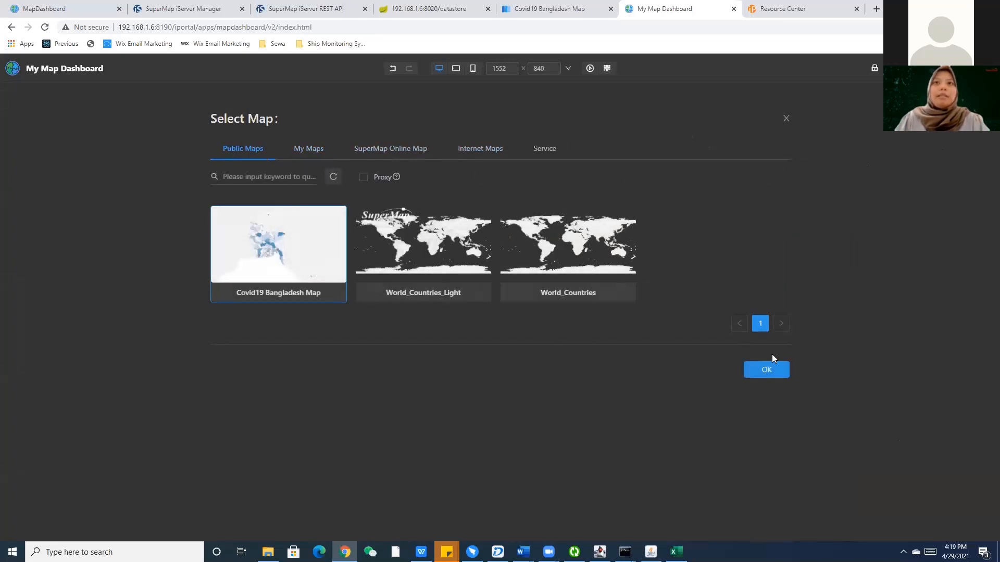
pyautogui.click(292, 149)
pyautogui.click(260, 150)
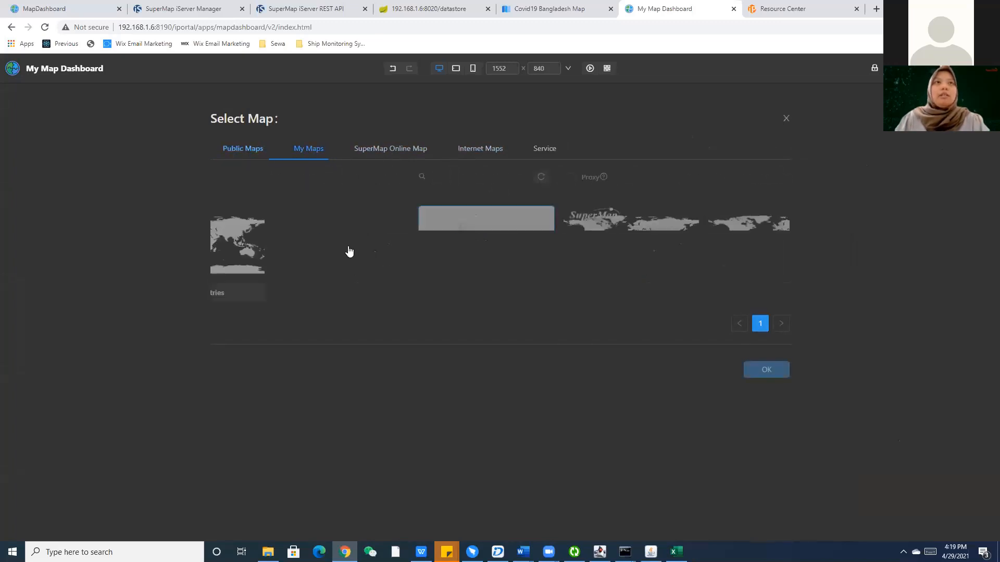
pyautogui.click(774, 371)
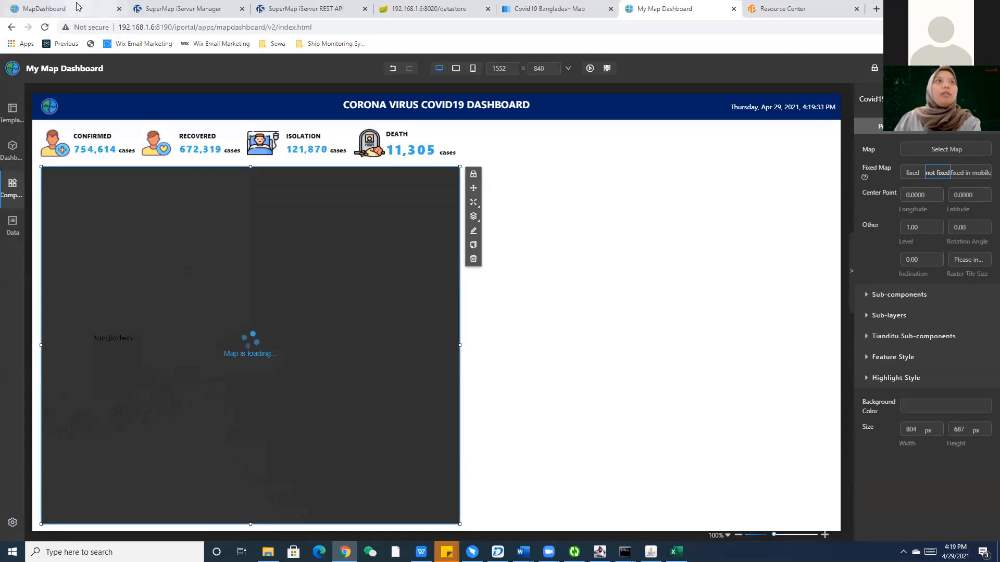
# Check the reference MapDashboard and the resource centre, then return to the dashboard being built.
pyautogui.click(52, 8)
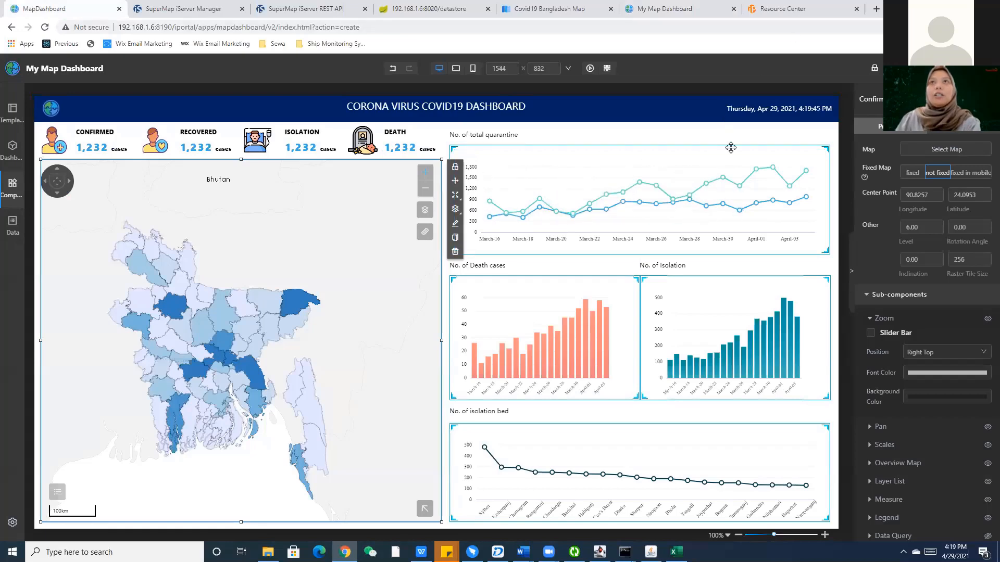
pyautogui.click(804, 7)
pyautogui.click(714, 7)
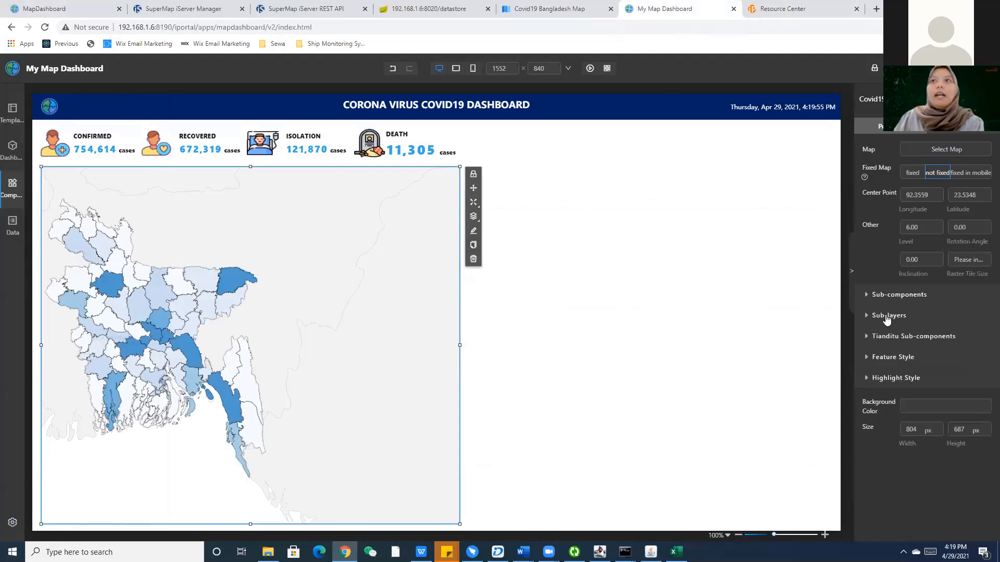
# Enable the map's zoom buttons, positioned at the top right.
pyautogui.click(896, 297)
pyautogui.click(8, 196)
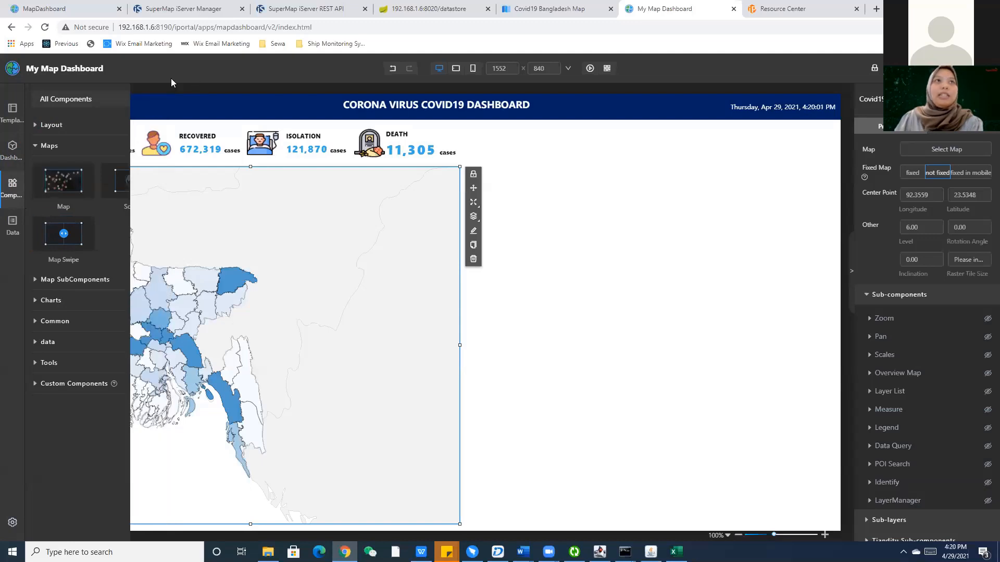
pyautogui.click(988, 320)
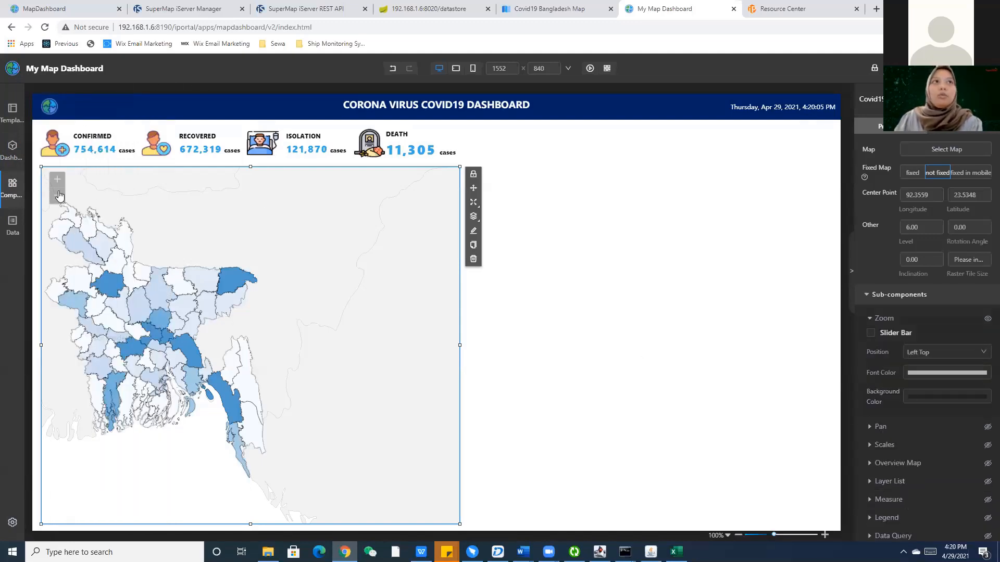
pyautogui.click(951, 355)
pyautogui.click(946, 388)
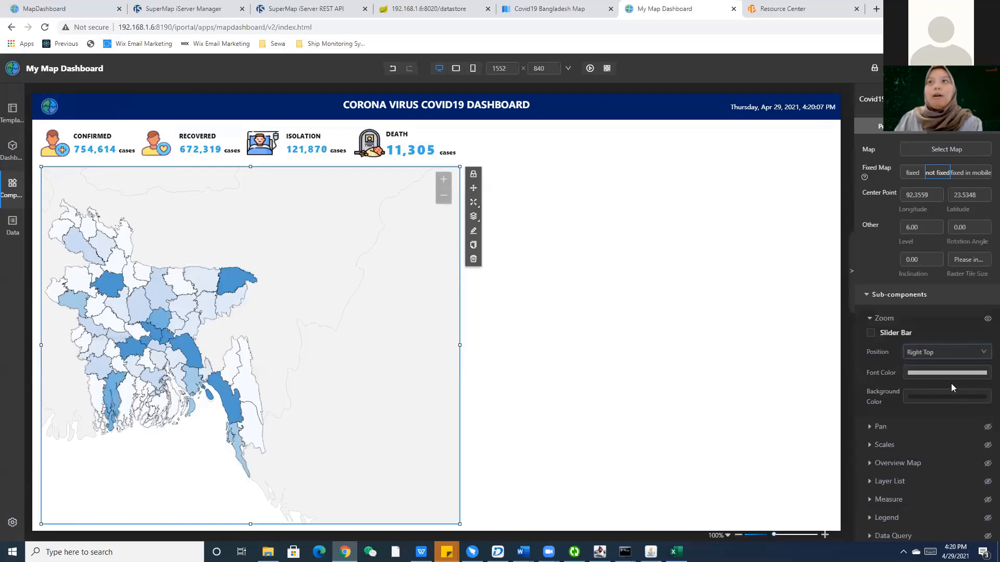
pyautogui.scroll(-2, 960, 347)
# Add a pan control and a scale bar with black text.
pyautogui.click(987, 323)
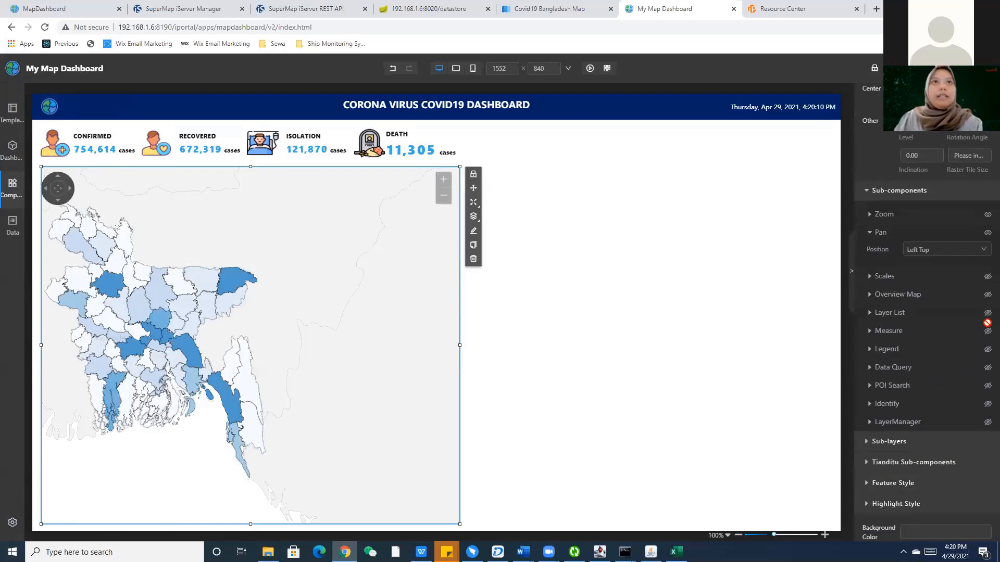
pyautogui.click(988, 277)
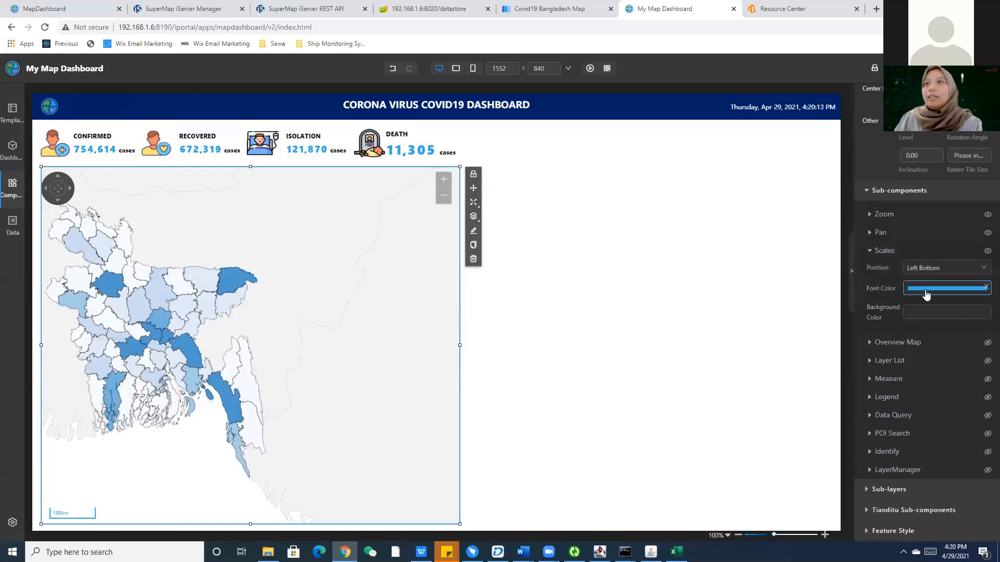
pyautogui.click(946, 289)
pyautogui.click(908, 345)
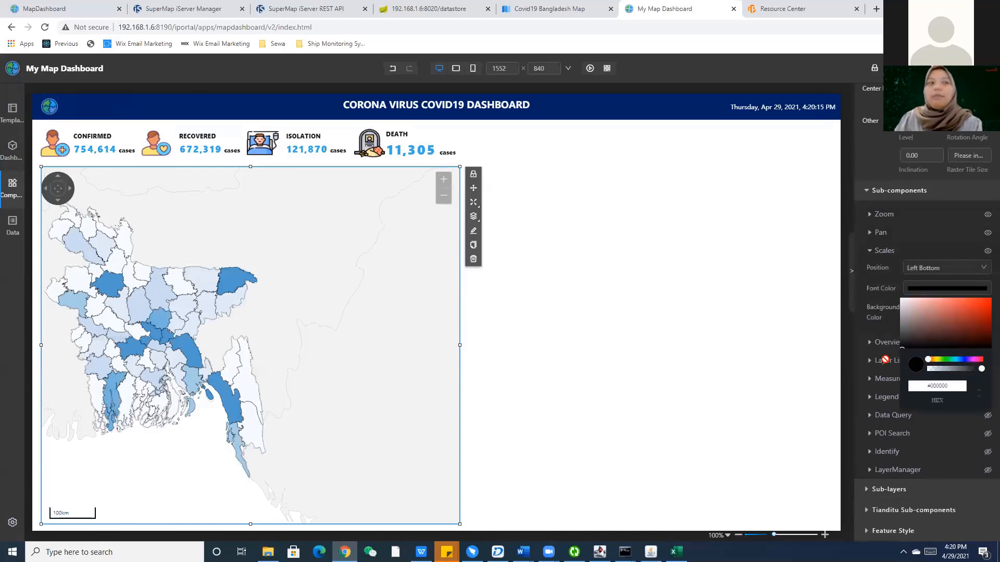
pyautogui.click(876, 318)
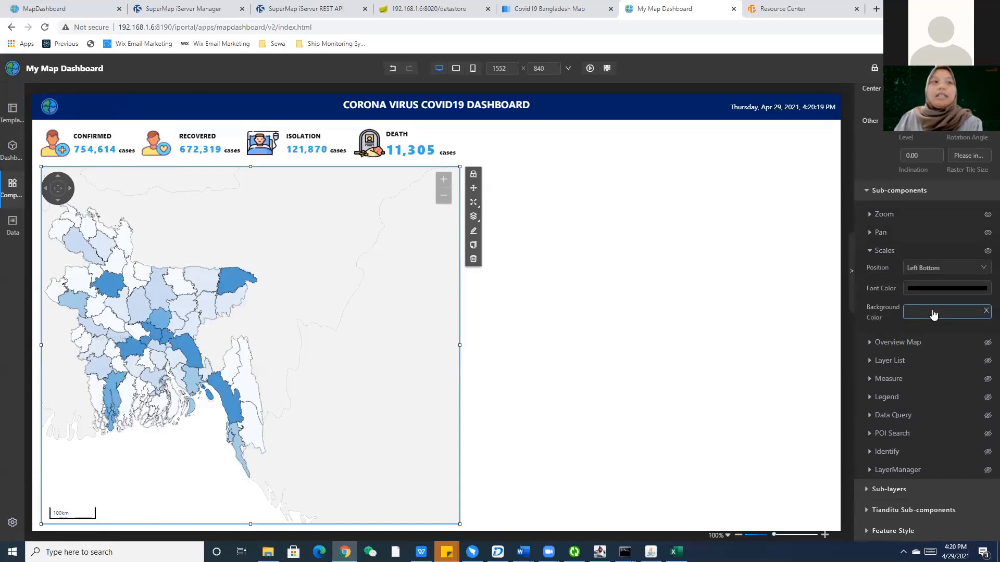
# Turn on the collapsible overview map, test expanding it, and enable the layer list.
pyautogui.click(987, 342)
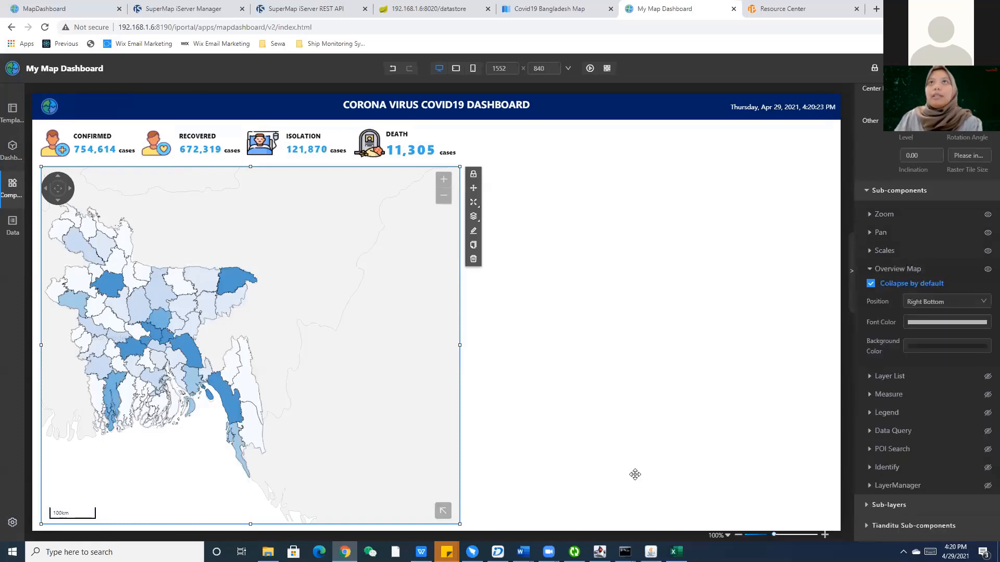
pyautogui.click(443, 511)
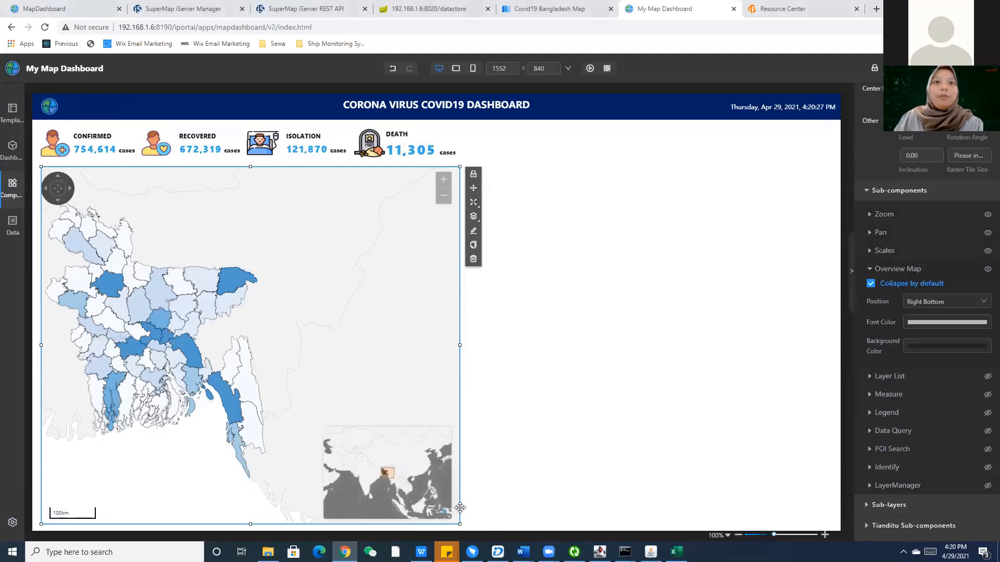
pyautogui.click(447, 514)
pyautogui.click(446, 514)
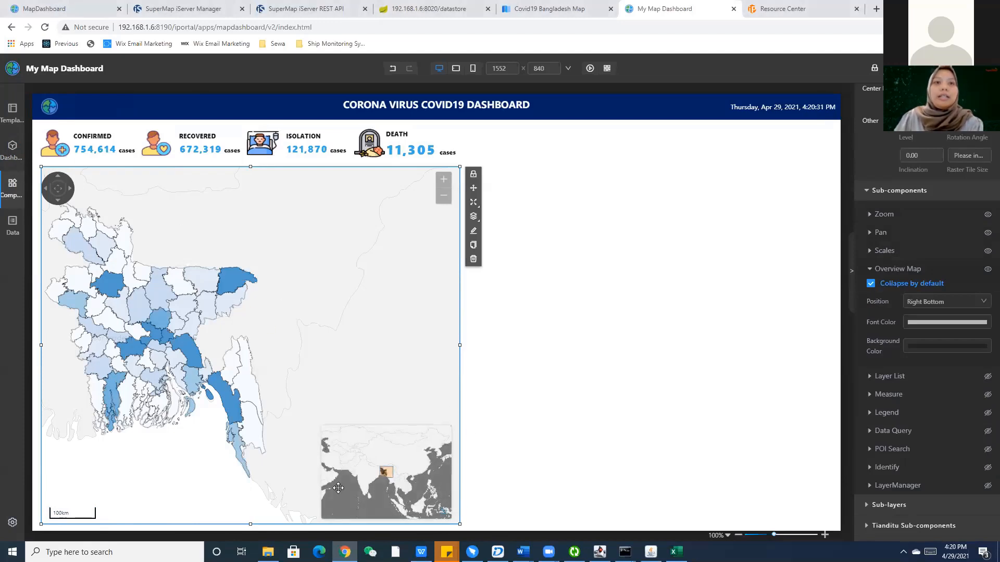
pyautogui.click(446, 515)
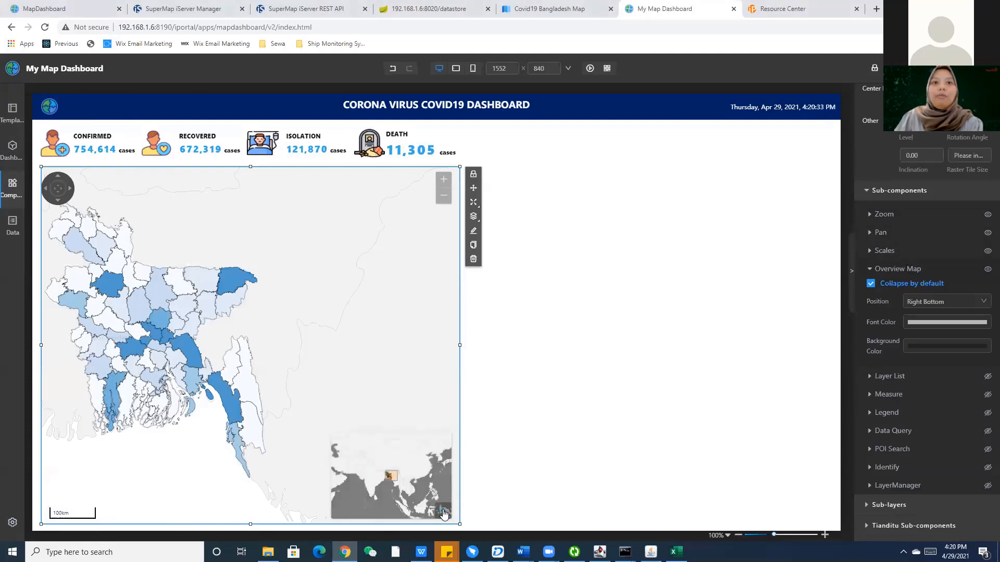
pyautogui.click(987, 379)
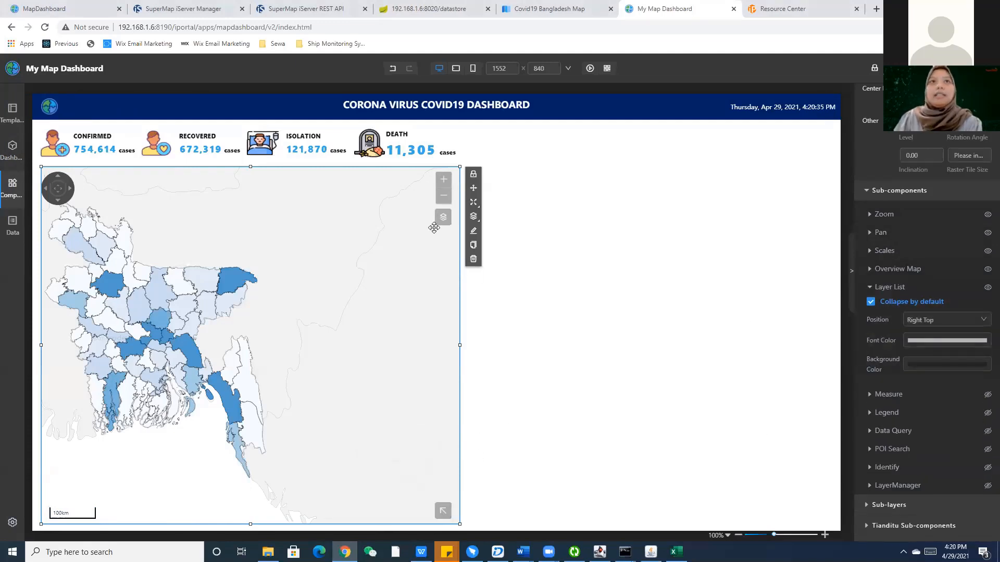
# Test the layer list by hiding the Confirmed Case layer, then enable the measure tool.
pyautogui.click(443, 217)
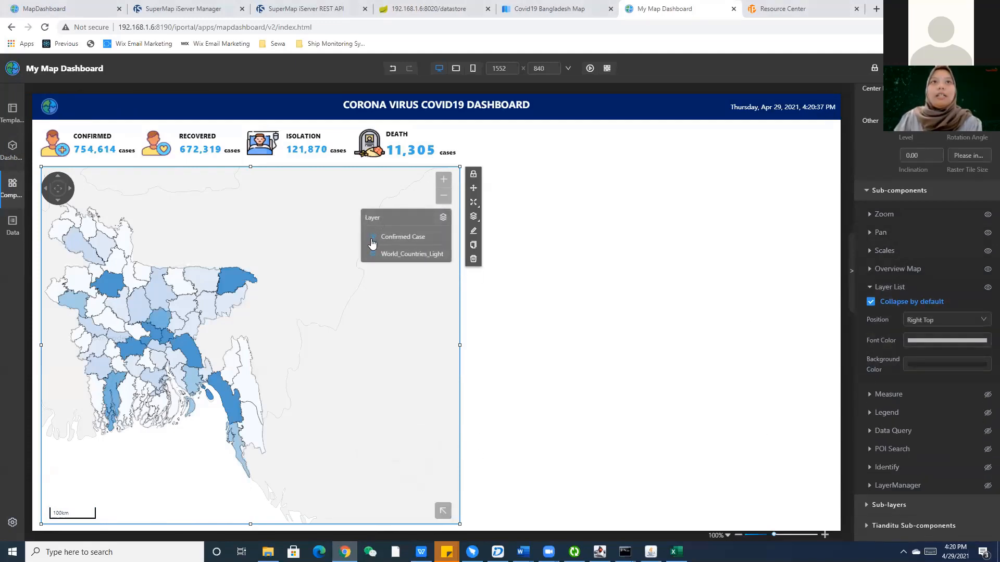
pyautogui.click(396, 236)
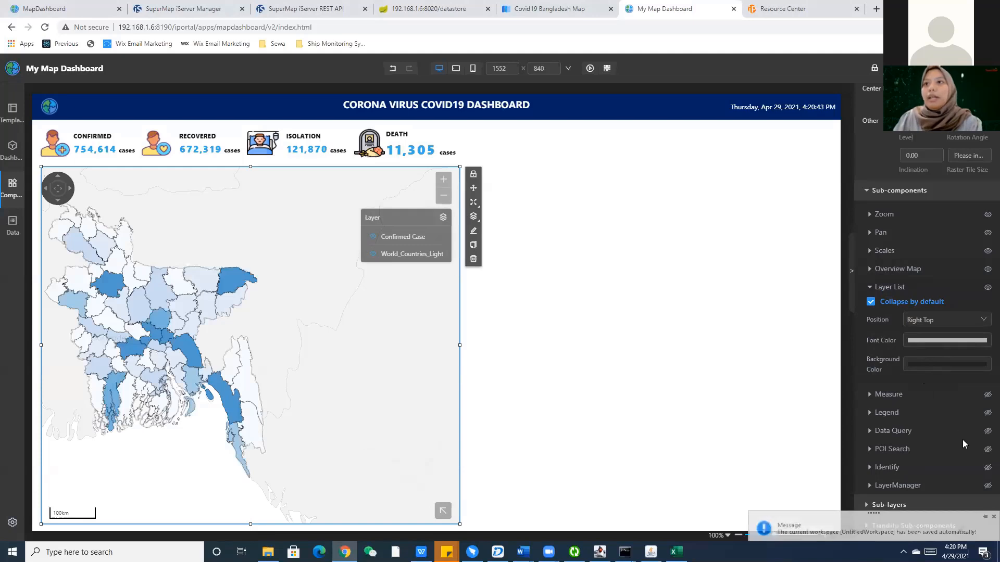
pyautogui.scroll(-2, 947, 448)
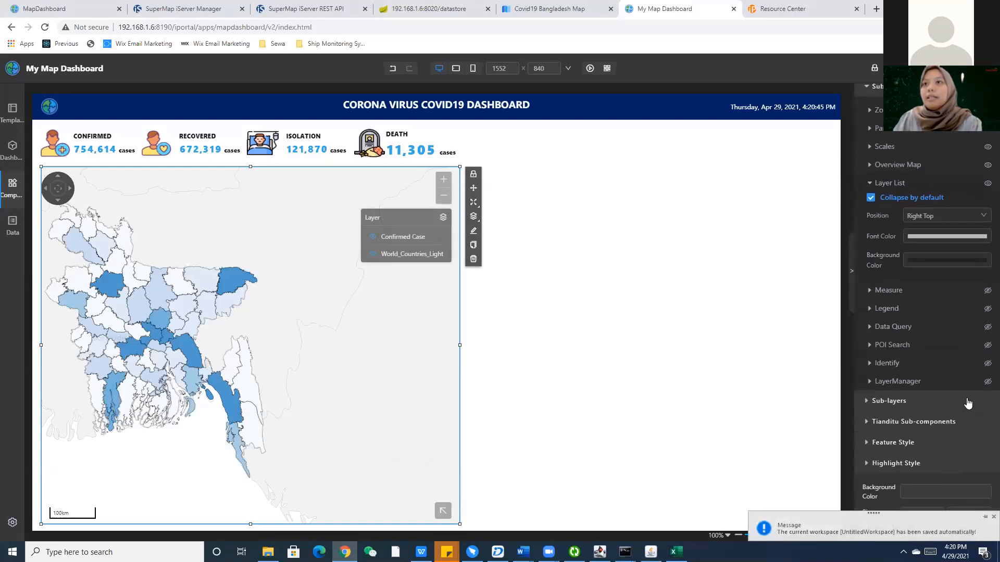
pyautogui.scroll(-1, 988, 367)
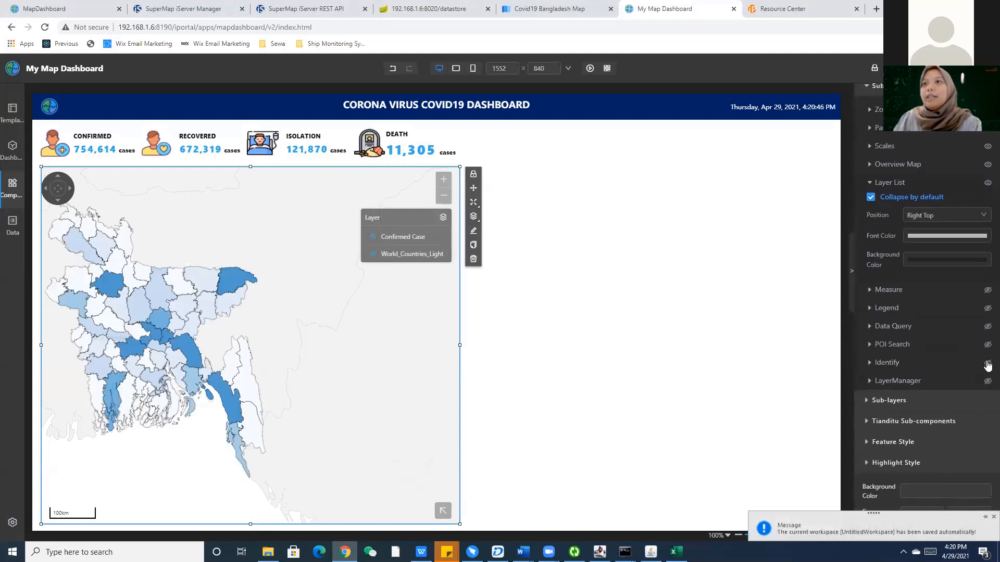
pyautogui.click(987, 281)
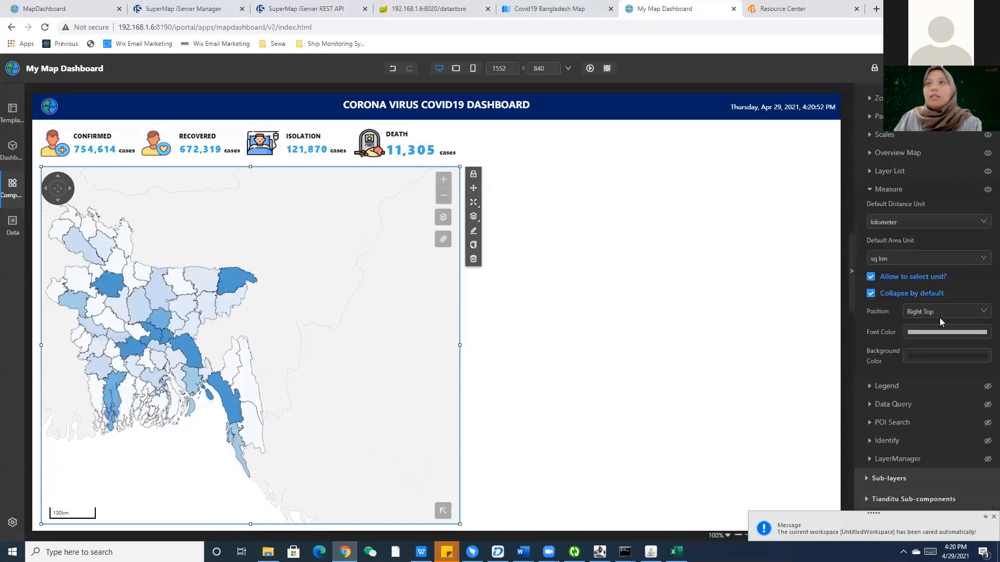
pyautogui.scroll(-2, 941, 322)
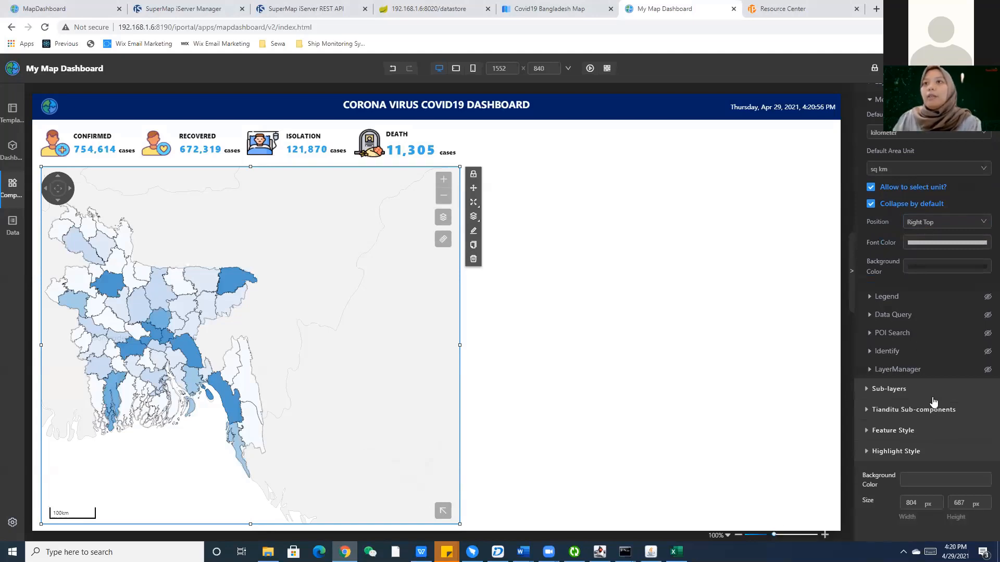
# Turn on the map legend as a panel titled 'confirmed Case'.
pyautogui.click(987, 299)
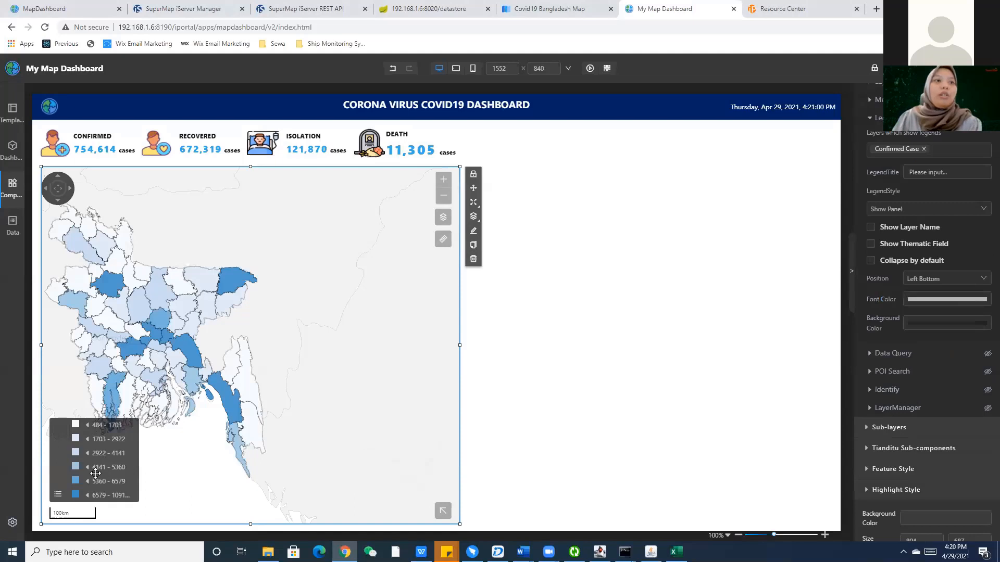
pyautogui.scroll(-1, 925, 443)
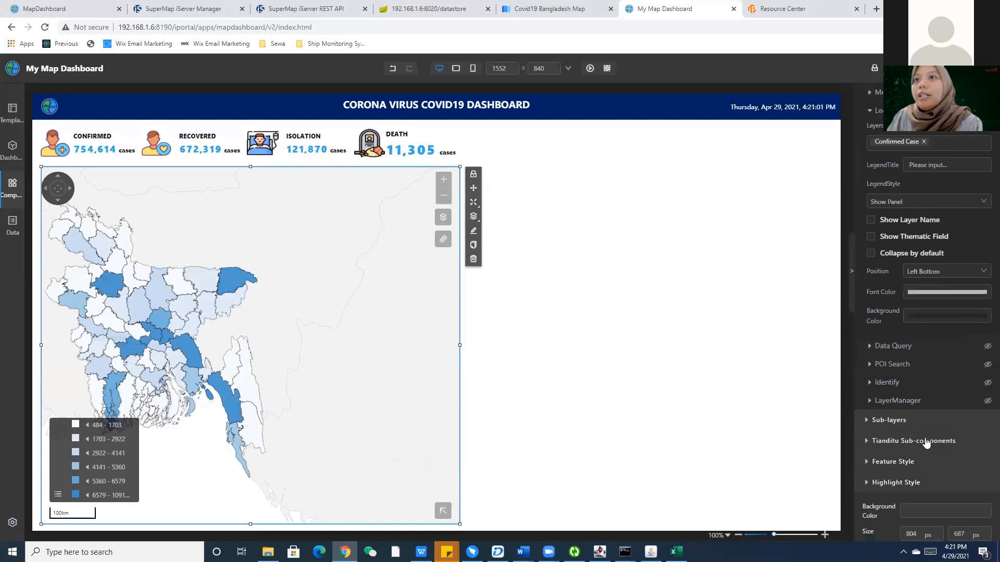
pyautogui.scroll(-1, 926, 443)
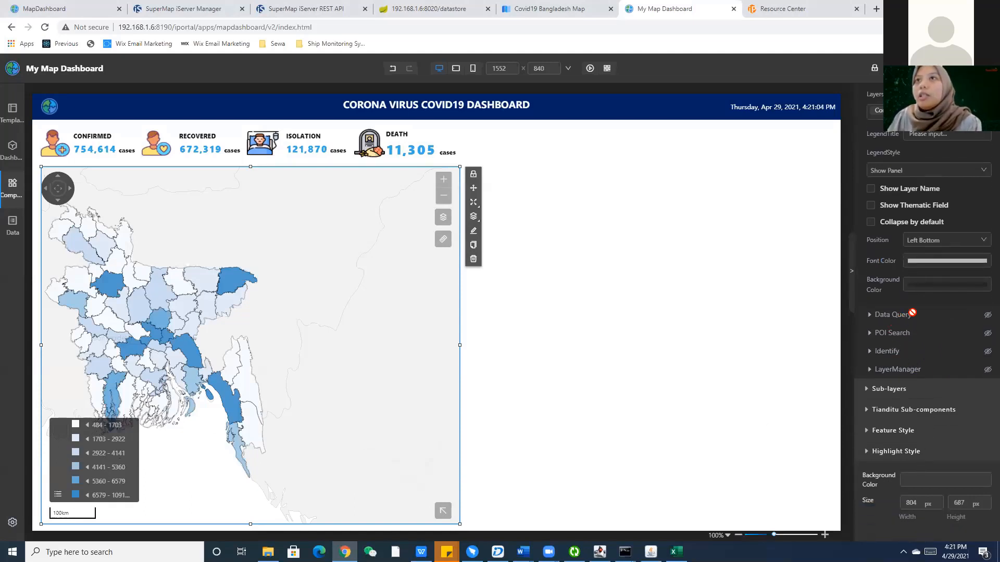
pyautogui.click(896, 178)
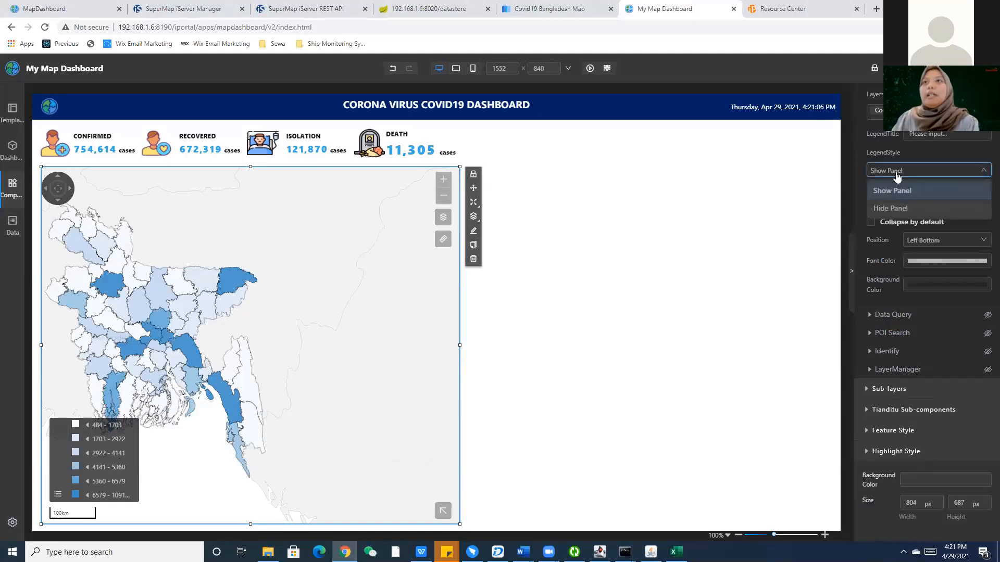
pyautogui.click(897, 168)
pyautogui.click(919, 136)
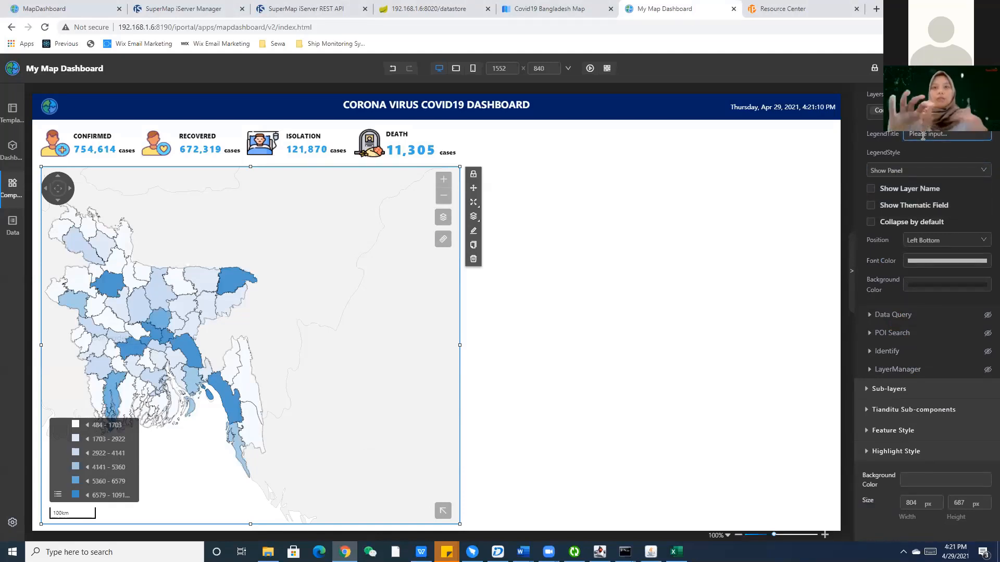
pyautogui.write('c')
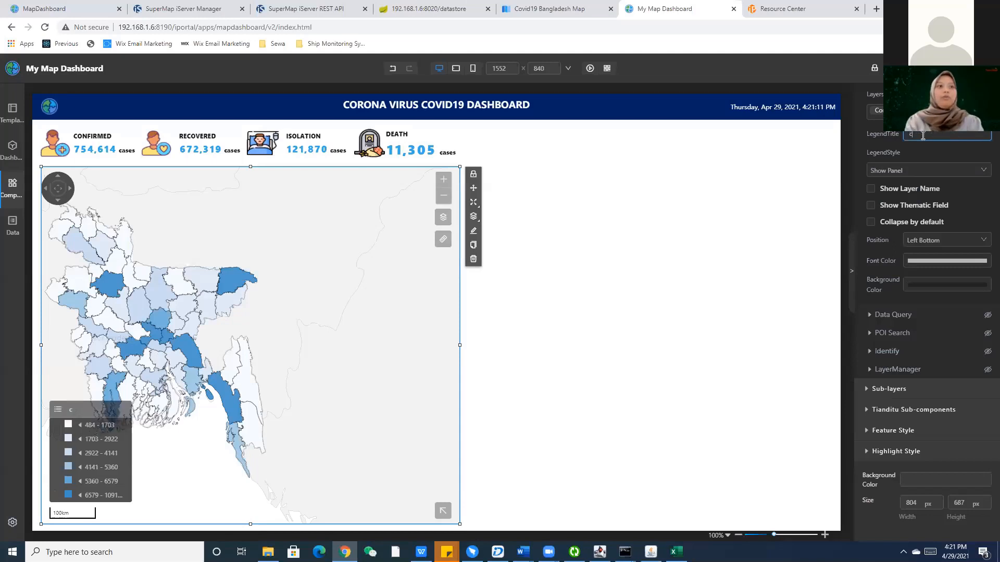
pyautogui.write('onfirmed Case')
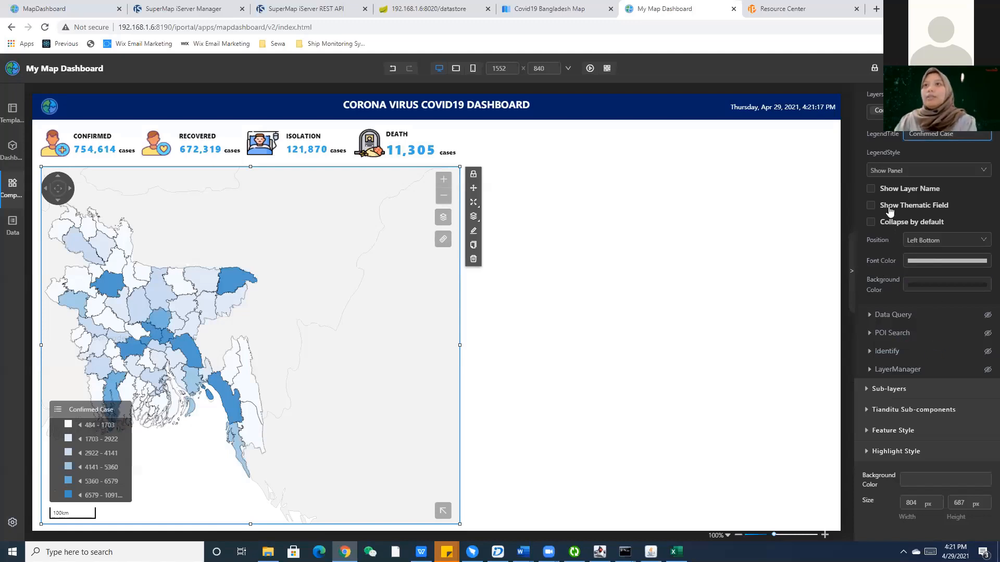
# Try the legend's layer-name, thematic-field and collapse options, then turn on Identify.
pyautogui.click(904, 194)
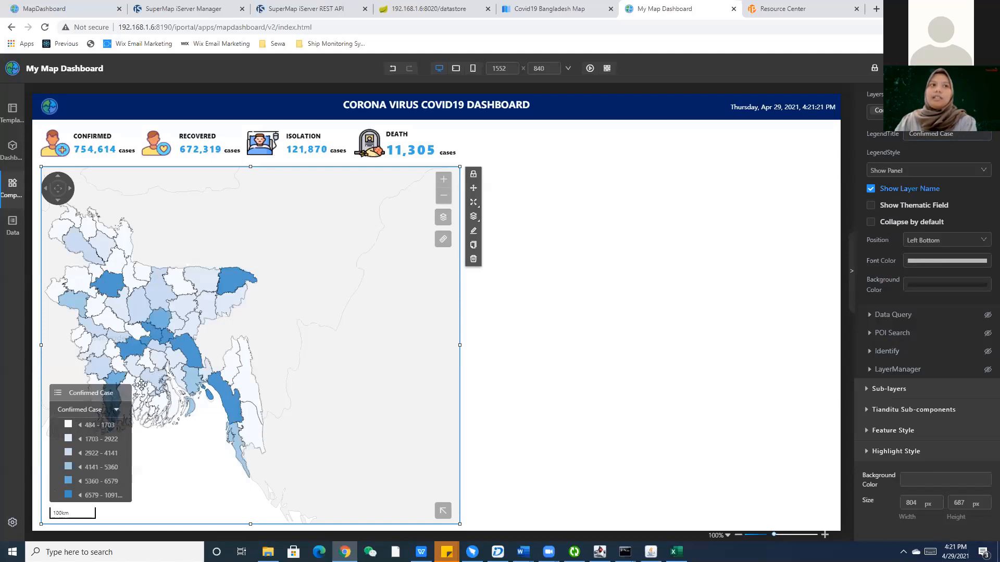
pyautogui.click(912, 198)
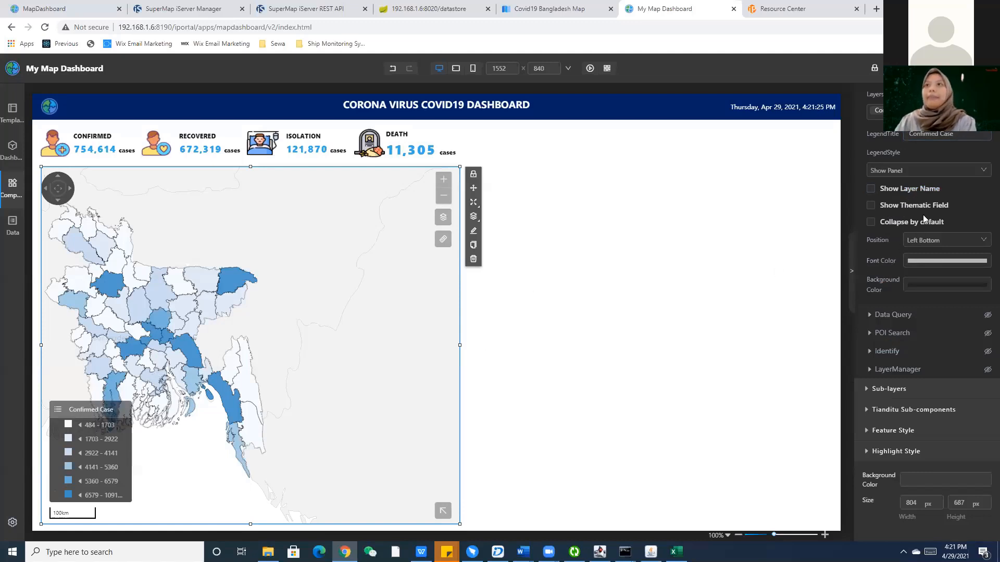
pyautogui.click(924, 209)
pyautogui.click(924, 208)
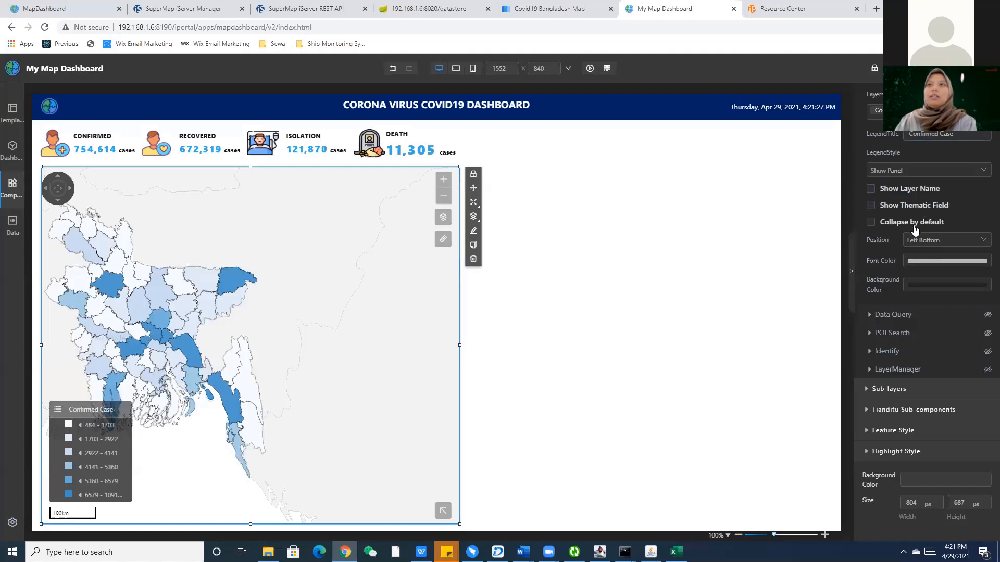
pyautogui.click(915, 230)
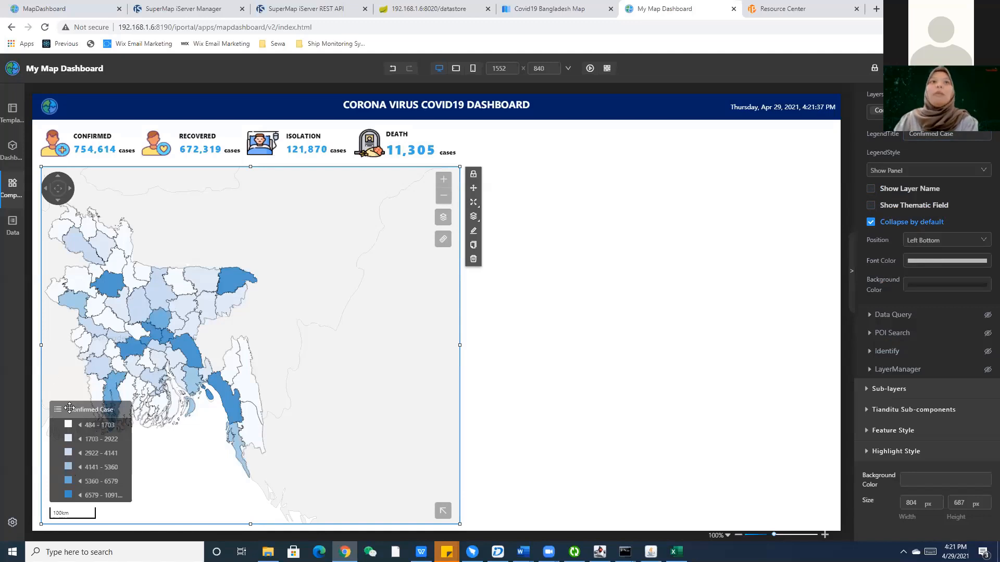
pyautogui.click(871, 223)
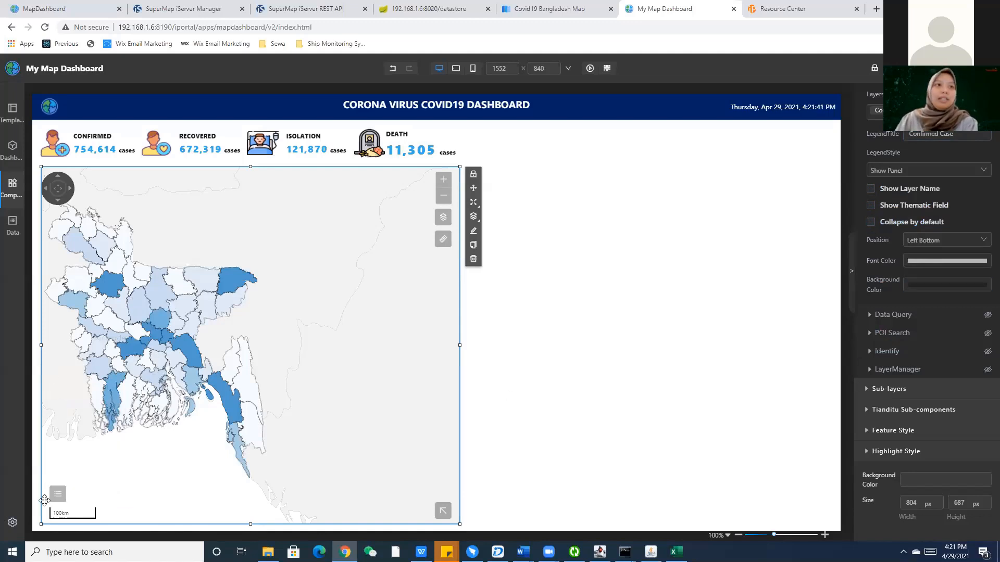
pyautogui.click(60, 412)
pyautogui.click(59, 411)
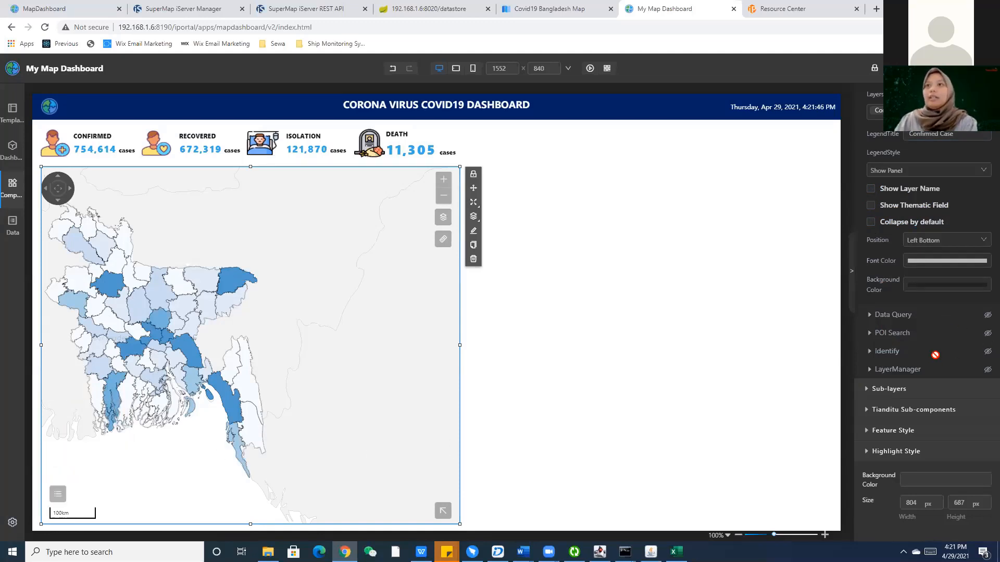
pyautogui.click(987, 352)
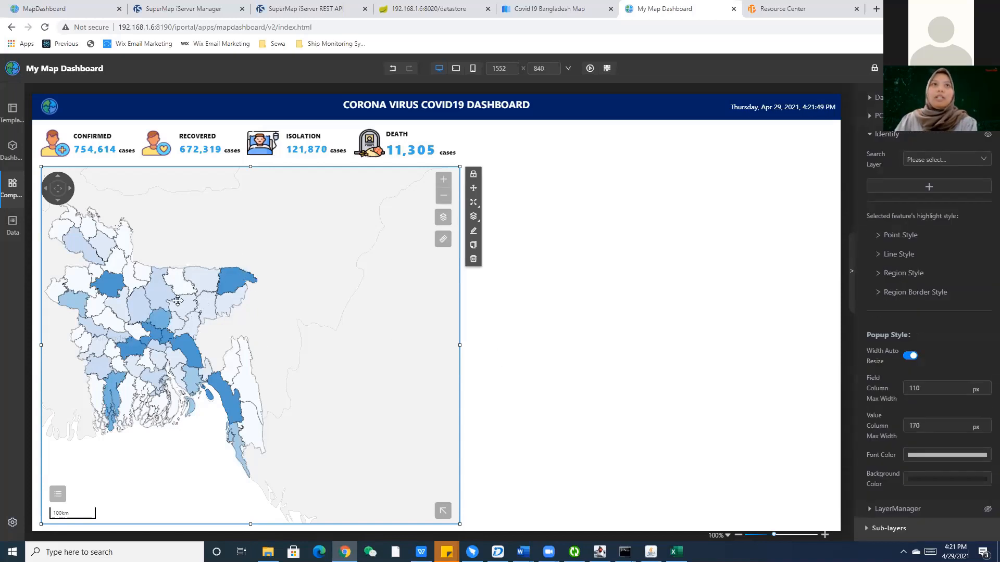
# Centre the map on Bangladesh and add a Confirmed Case search layer to Identify.
pyautogui.click(12, 180)
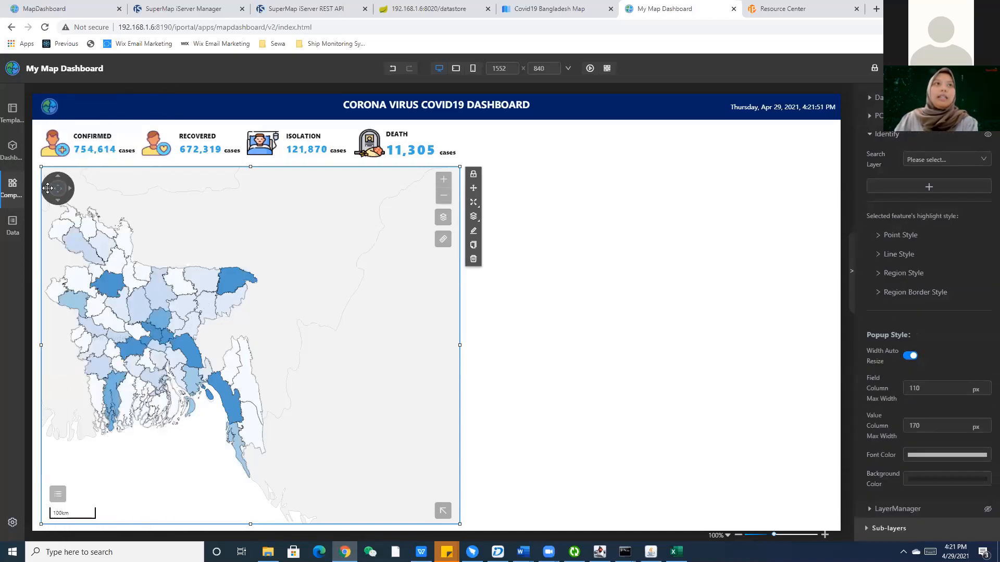
pyautogui.click(48, 188)
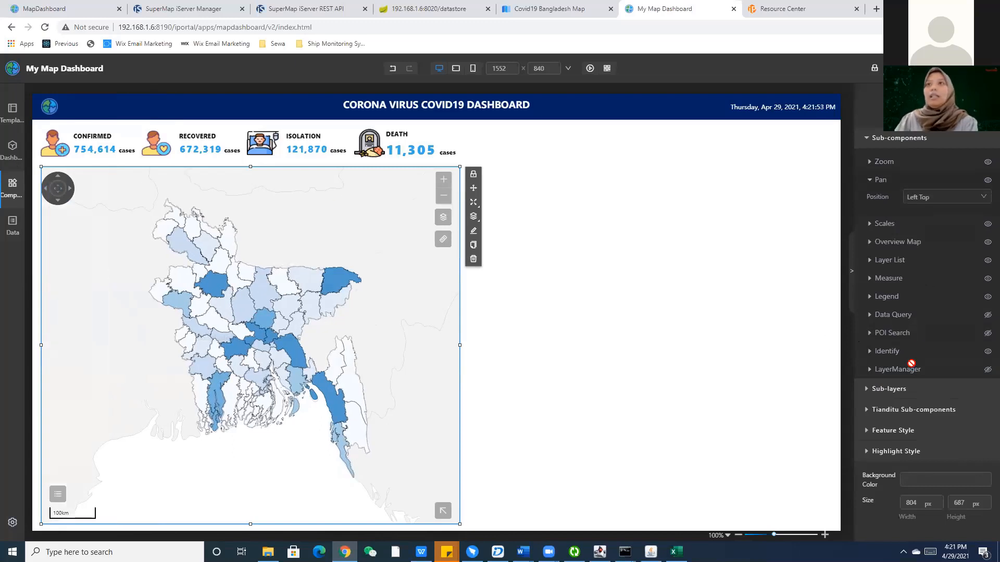
pyautogui.click(960, 357)
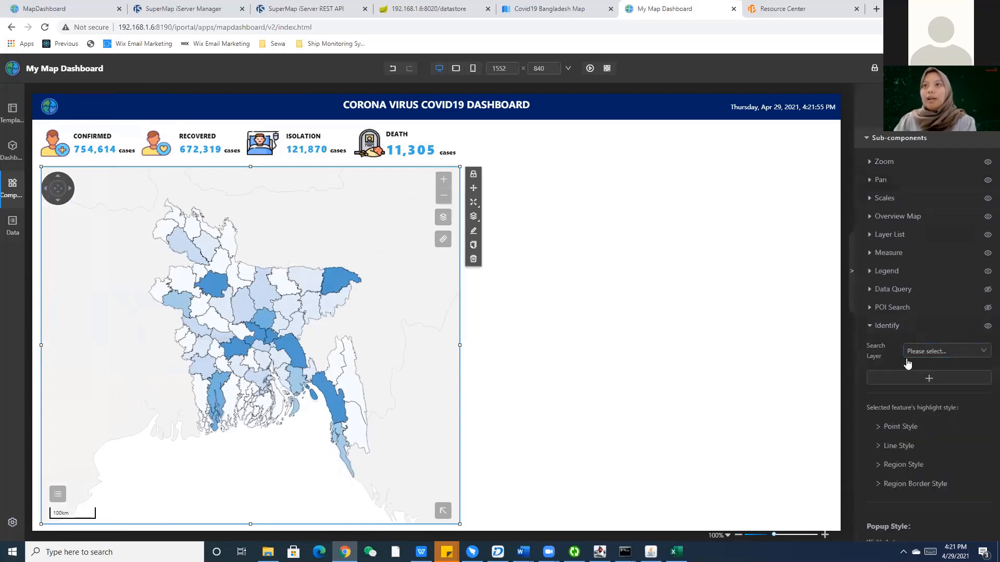
pyautogui.click(908, 355)
pyautogui.click(926, 378)
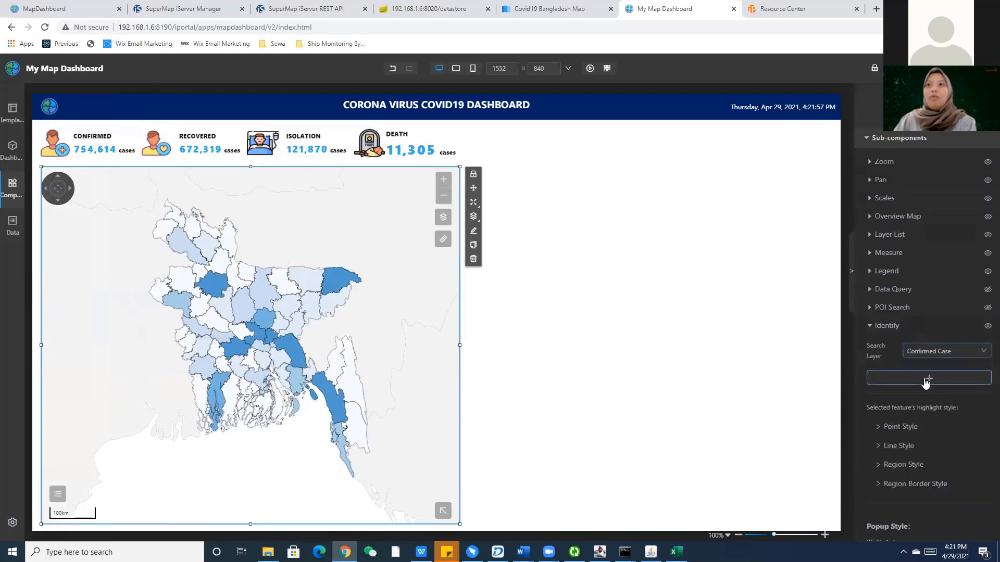
pyautogui.click(915, 381)
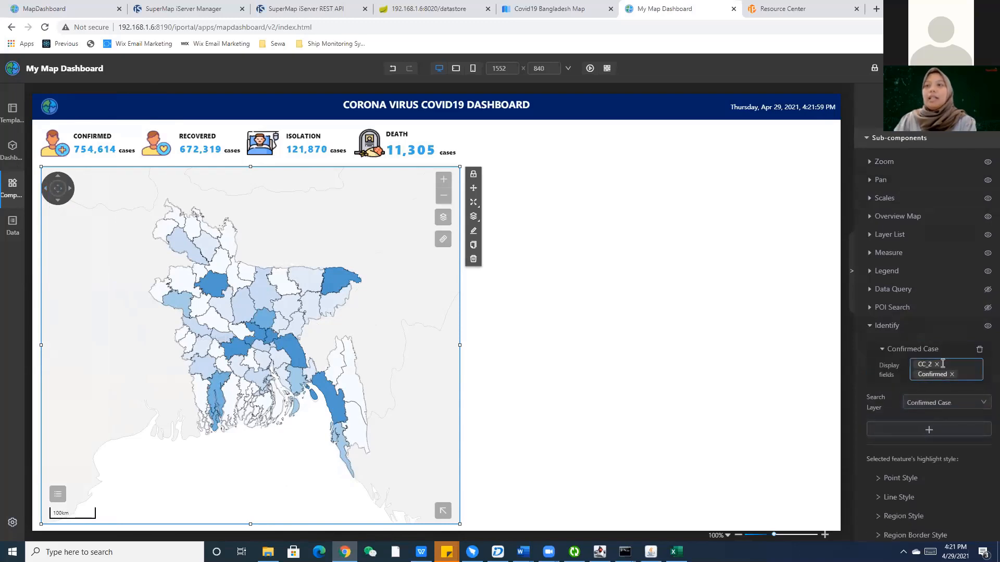
# Replace CC_2 with NAME_2 so the popup shows Confirmed and NAME_2 fields.
pyautogui.click(936, 365)
pyautogui.click(944, 368)
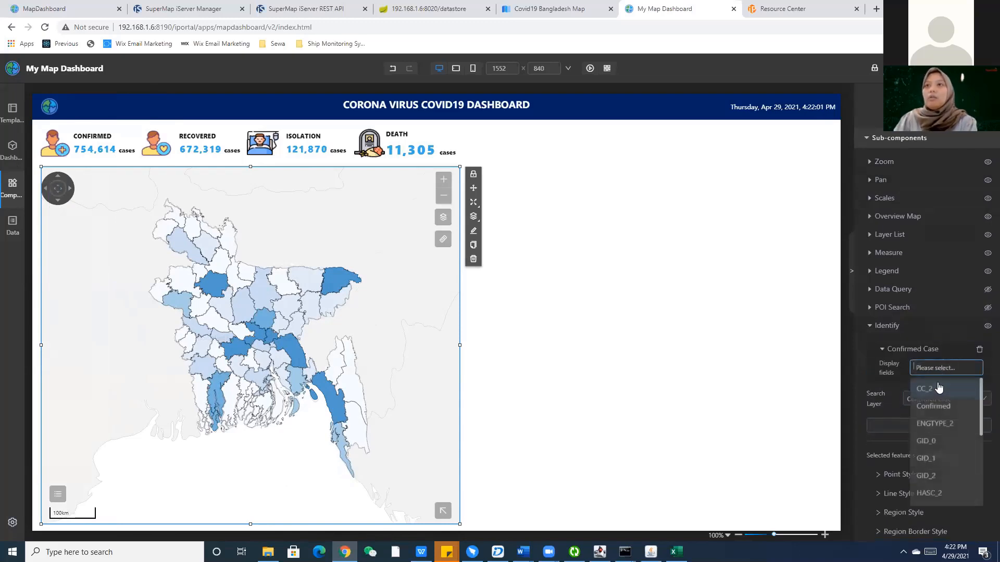
pyautogui.scroll(-2, 937, 417)
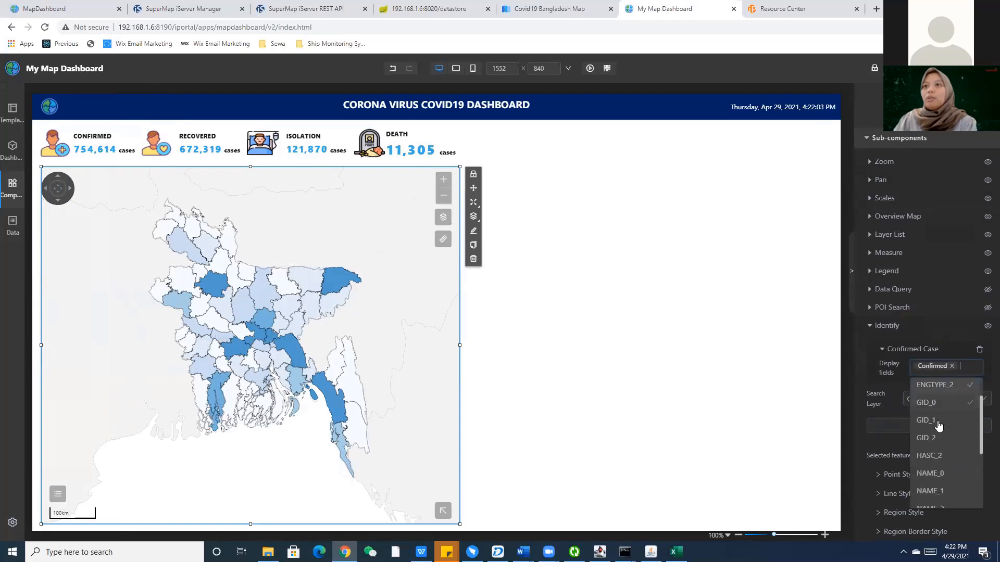
pyautogui.scroll(-2, 939, 411)
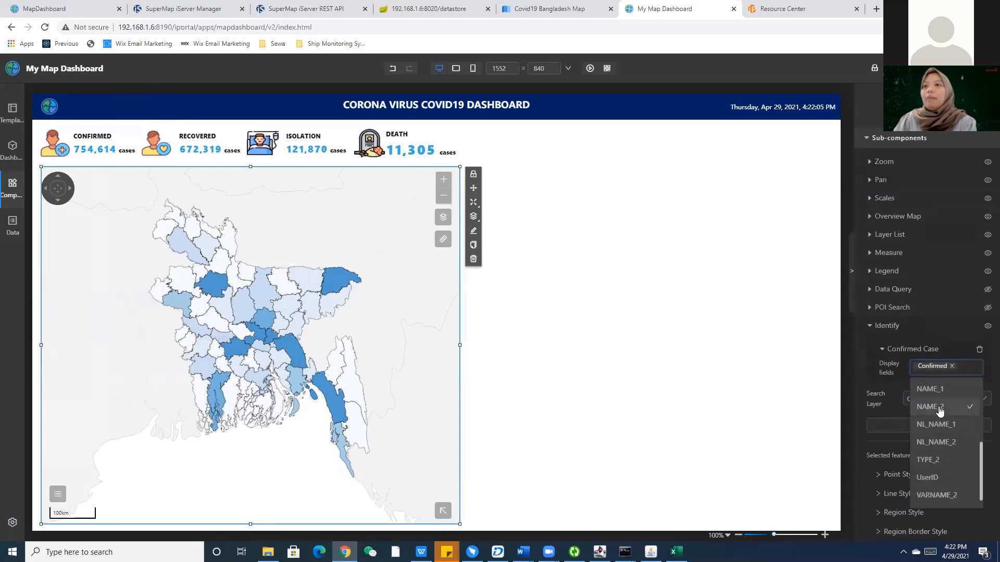
pyautogui.click(940, 411)
pyautogui.scroll(1, 940, 401)
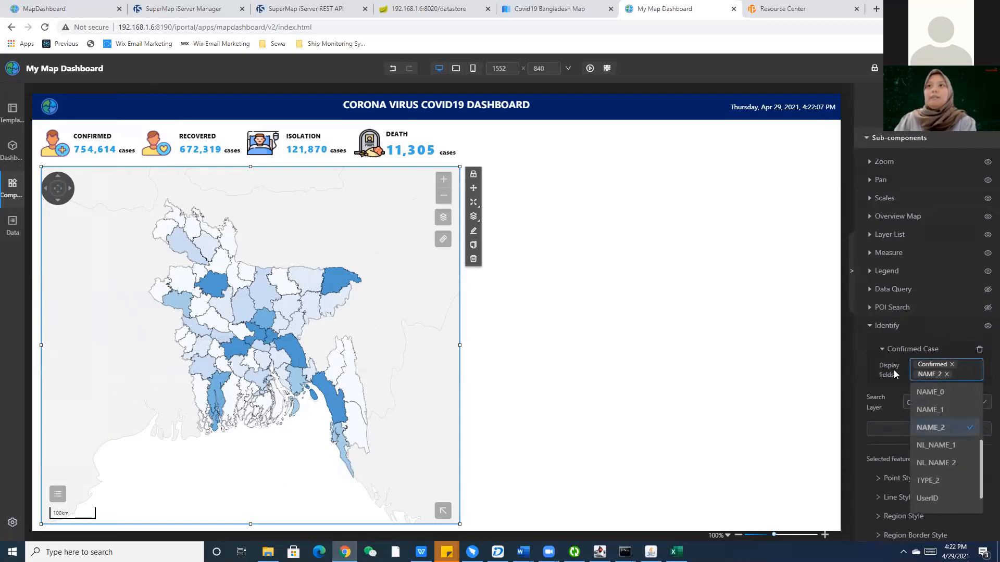
pyautogui.click(858, 365)
pyautogui.scroll(-4, 944, 442)
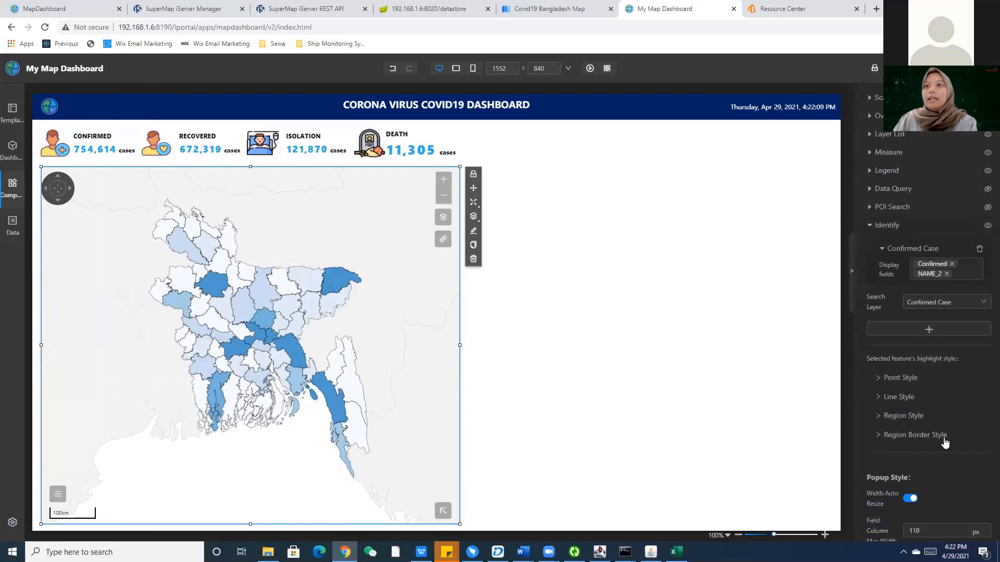
pyautogui.scroll(-3, 944, 437)
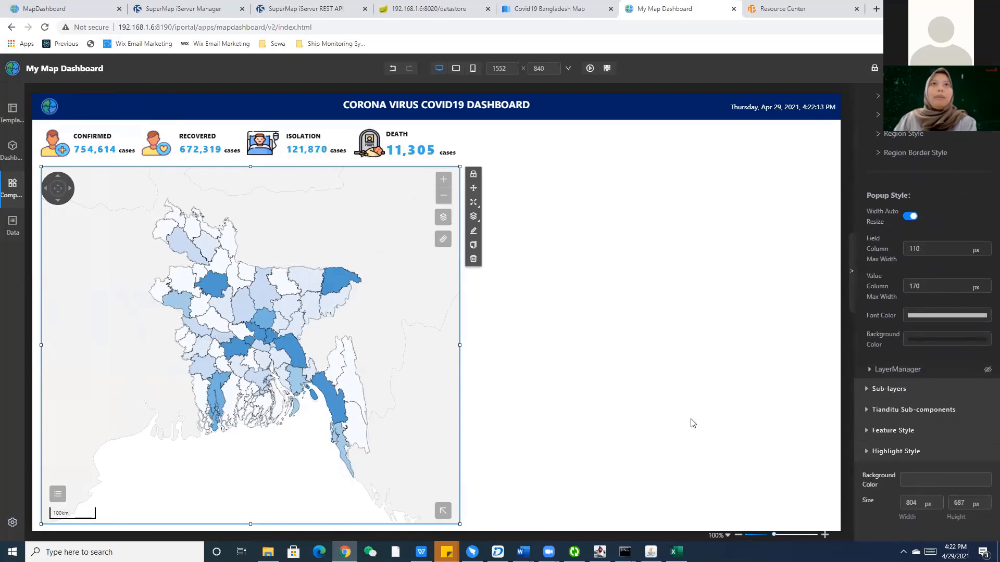
pyautogui.click(674, 411)
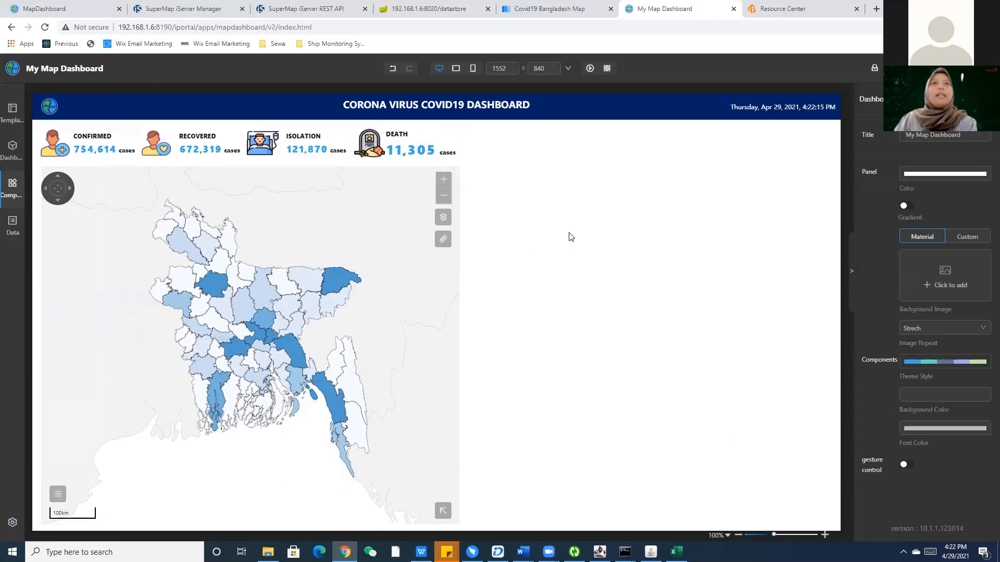
# Compare with the reference MapDashboard, then return and open the All Components library.
pyautogui.click(26, 4)
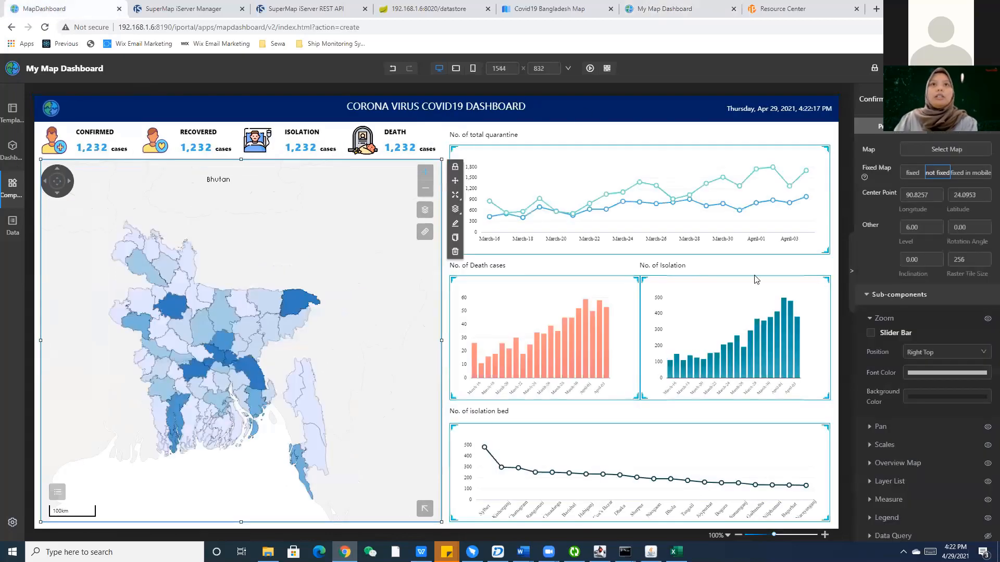
pyautogui.click(786, 5)
pyautogui.click(664, 9)
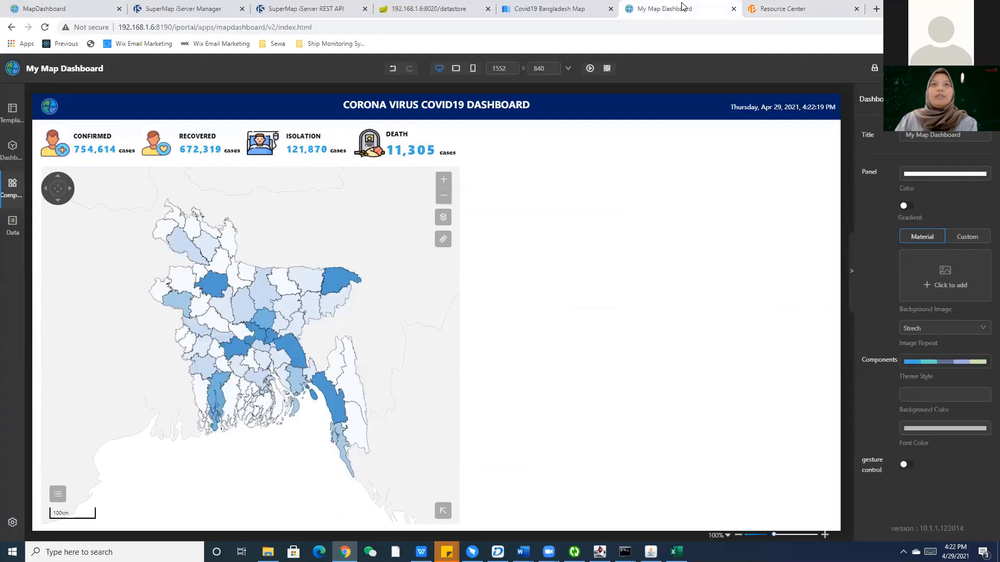
pyautogui.click(24, 192)
pyautogui.moveTo(11, 236)
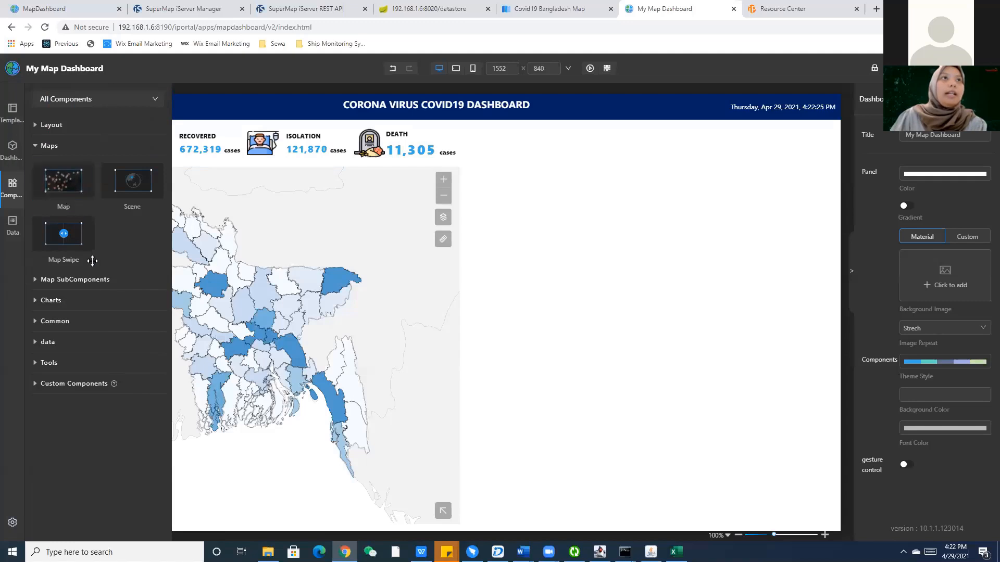
# Place a wide text box beside the map reading 'No. of total quarantine'.
pyautogui.click(55, 322)
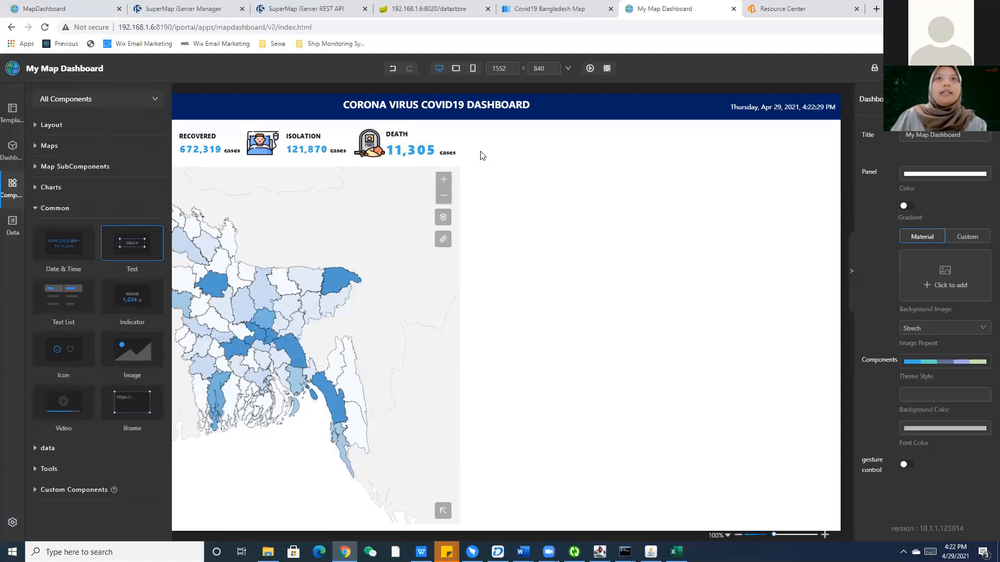
pyautogui.moveTo(483, 156); pyautogui.dragTo(581, 131)
pyautogui.moveTo(710, 129); pyautogui.dragTo(839, 130)
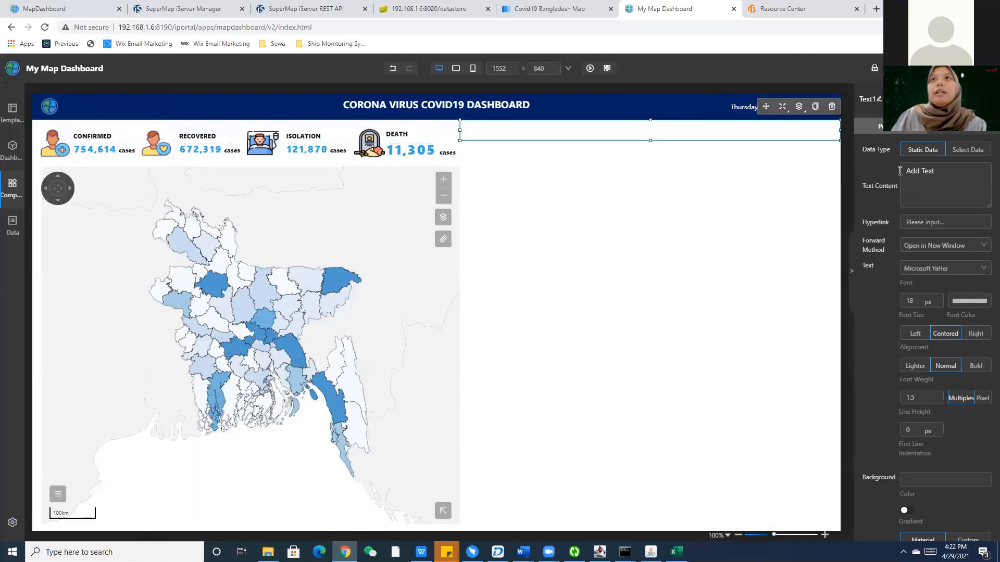
pyautogui.hotkey('ctrl', 'a')
pyautogui.write('N')
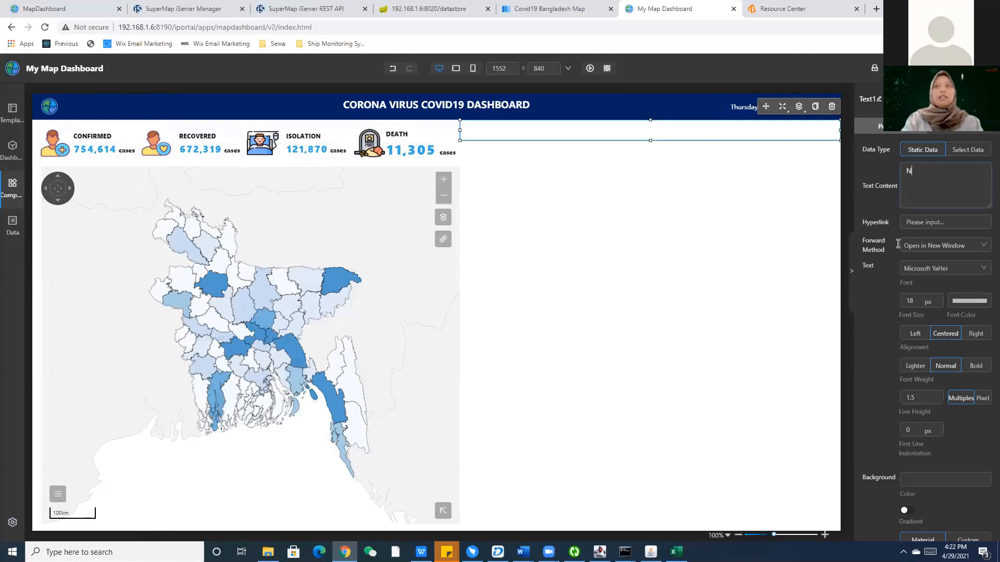
pyautogui.write('p')
pyautogui.press('BackSpace')
pyautogui.write('o. of total quaranit')
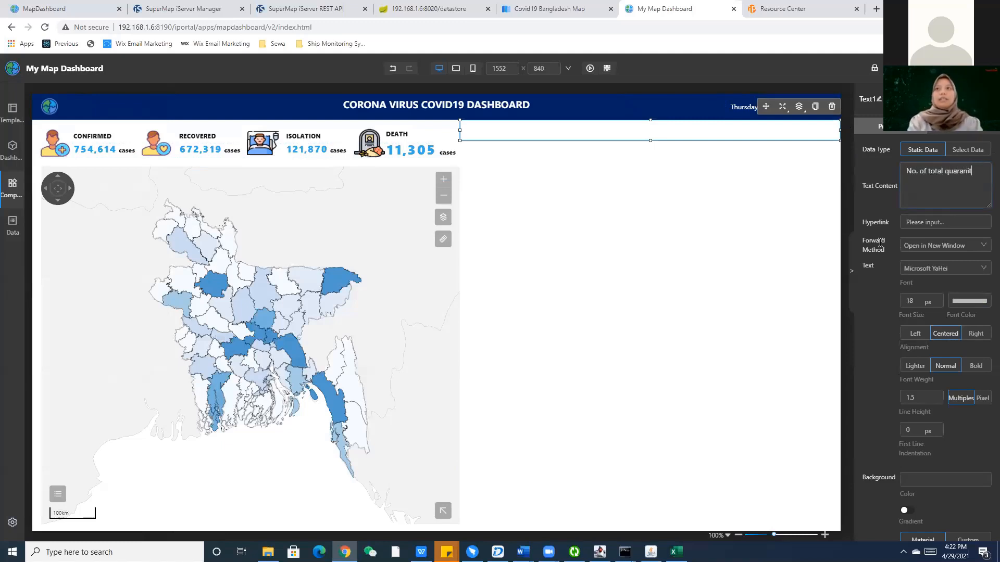
pyautogui.press('BackSpace')
pyautogui.press('BackSpace')
pyautogui.write('tine')
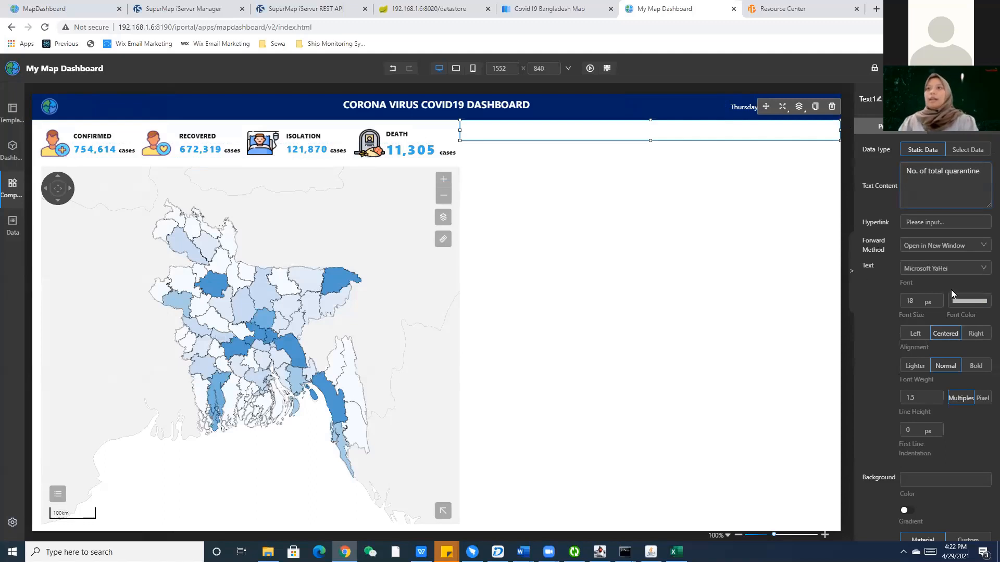
# Make the heading text black, left-aligned, at font size 12.
pyautogui.click(969, 301)
pyautogui.moveTo(903, 314); pyautogui.dragTo(898, 365)
pyautogui.click(963, 303)
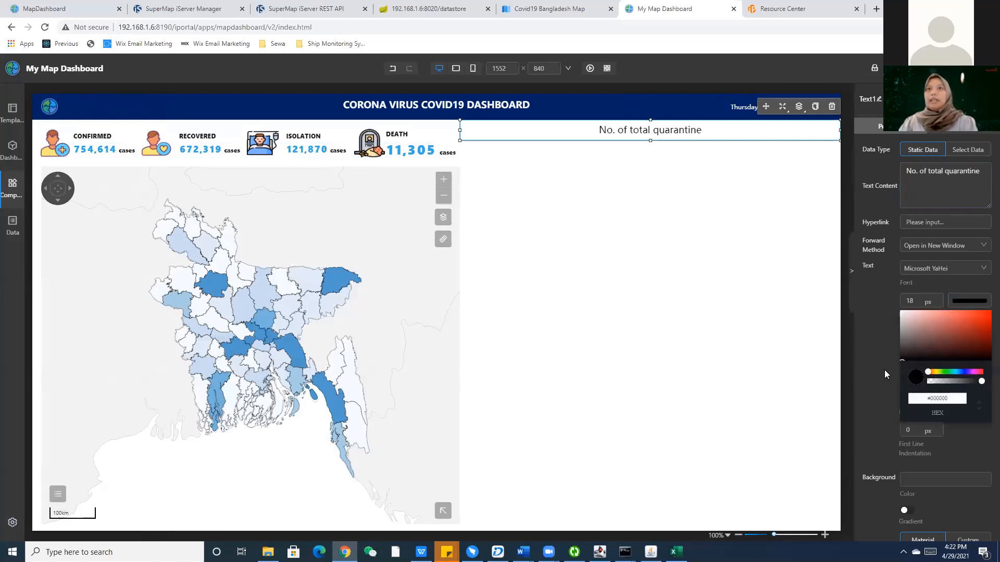
pyautogui.click(885, 370)
pyautogui.click(917, 335)
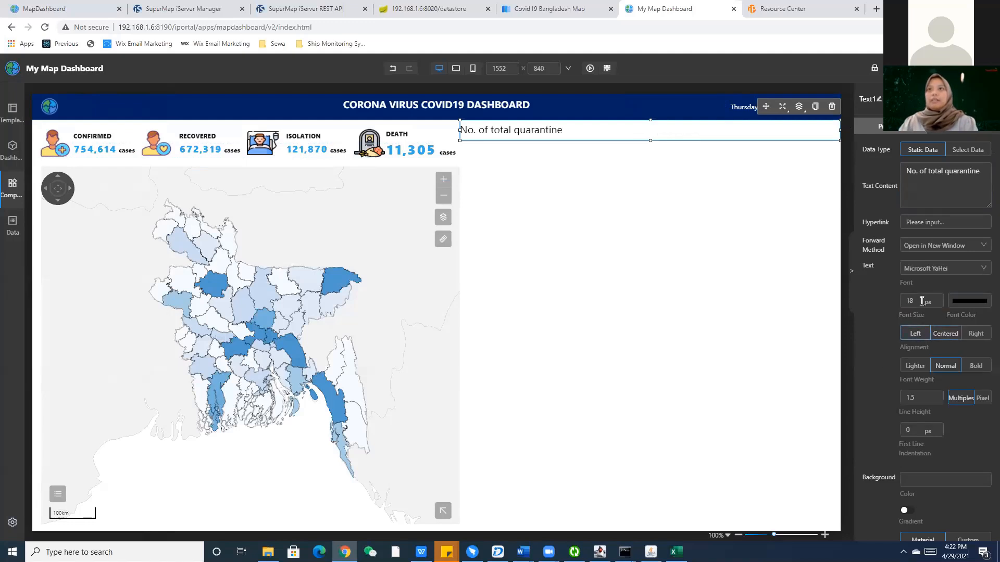
pyautogui.write('12')
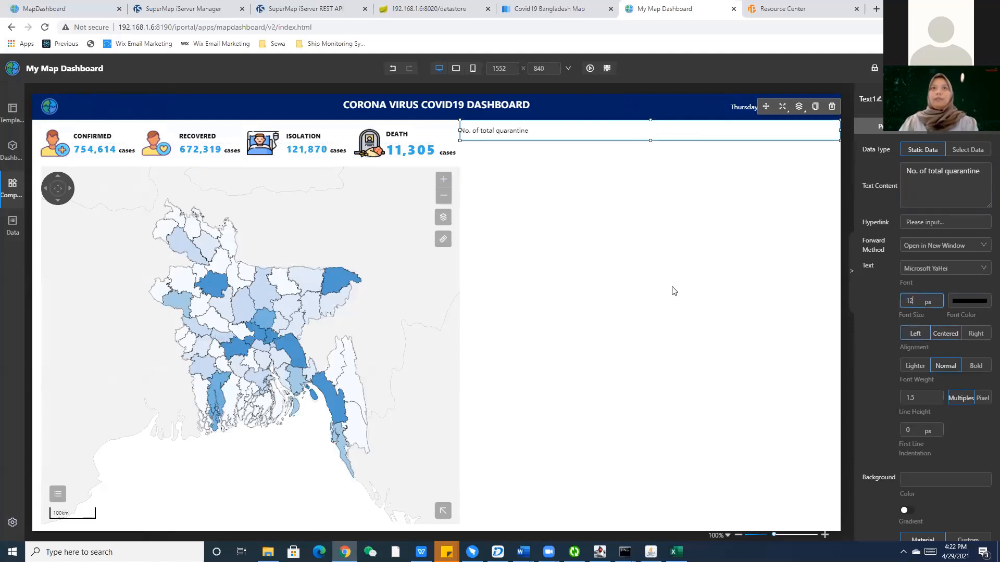
# Check the reference dashboard, then narrow the heading box slightly from both sides.
pyautogui.click(17, 5)
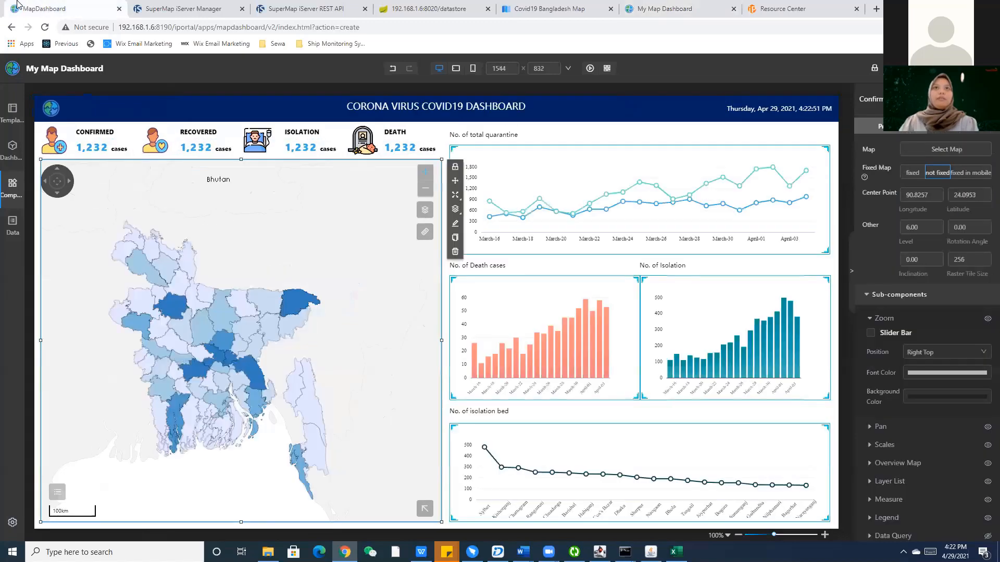
pyautogui.click(773, 5)
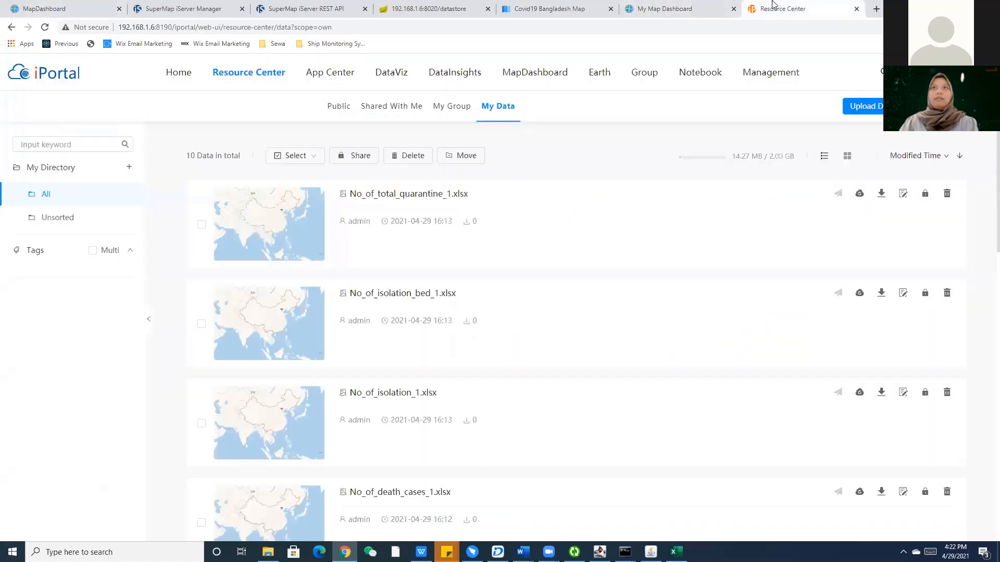
pyautogui.click(667, 8)
pyautogui.click(502, 131)
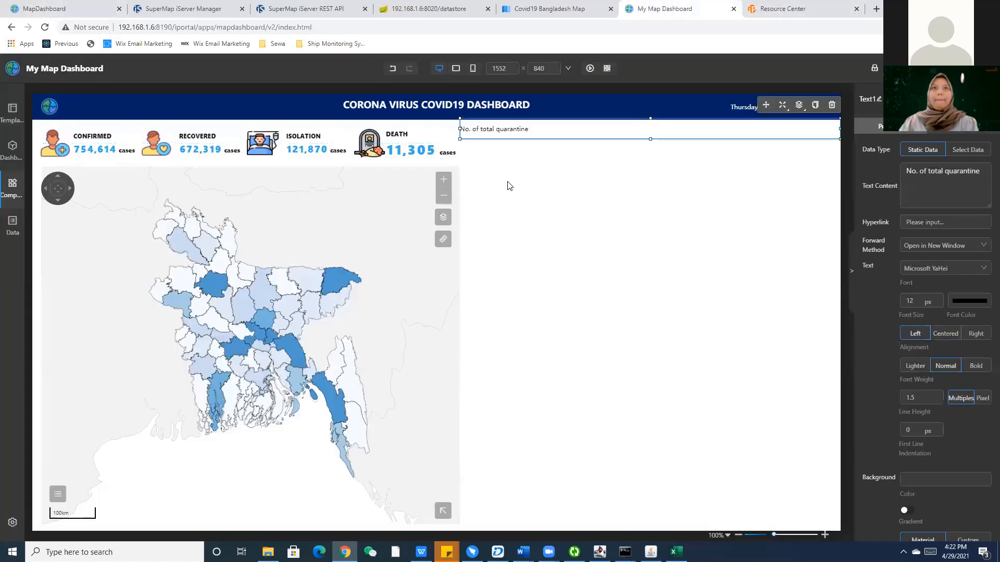
pyautogui.moveTo(460, 128); pyautogui.dragTo(469, 128)
pyautogui.click(493, 161)
pyautogui.click(527, 135)
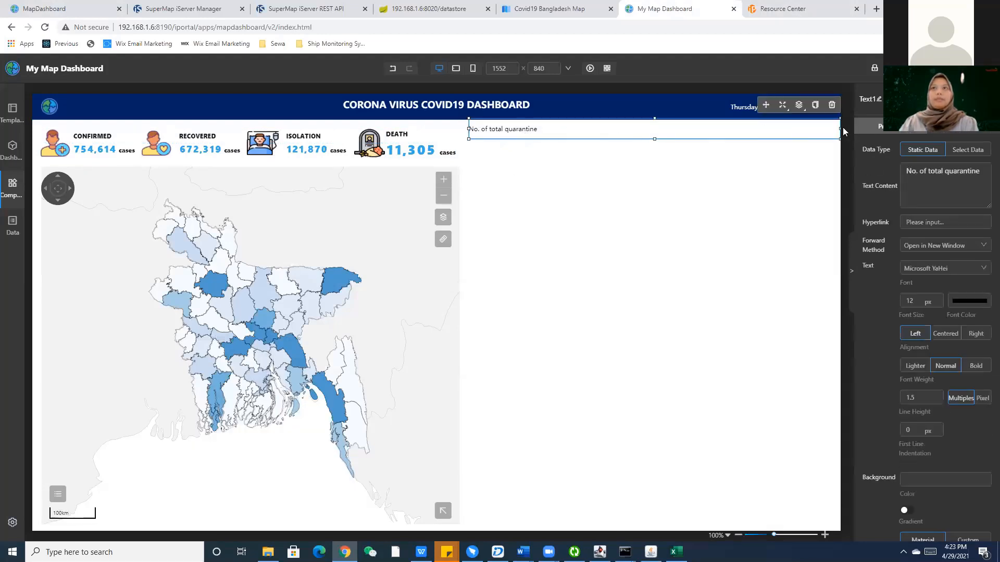
pyautogui.moveTo(838, 127); pyautogui.dragTo(833, 128)
pyautogui.click(721, 159)
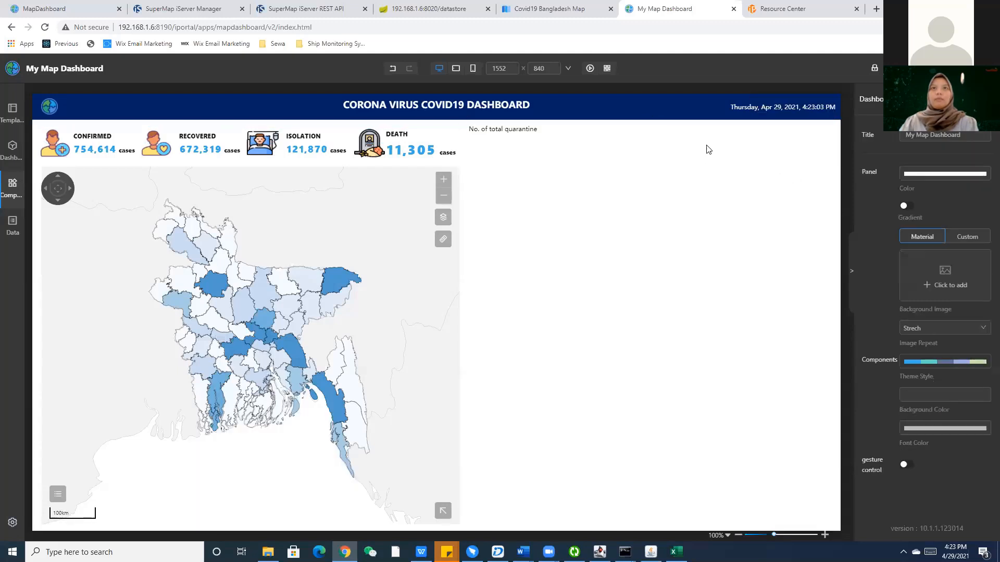
pyautogui.click(709, 137)
pyautogui.click(679, 202)
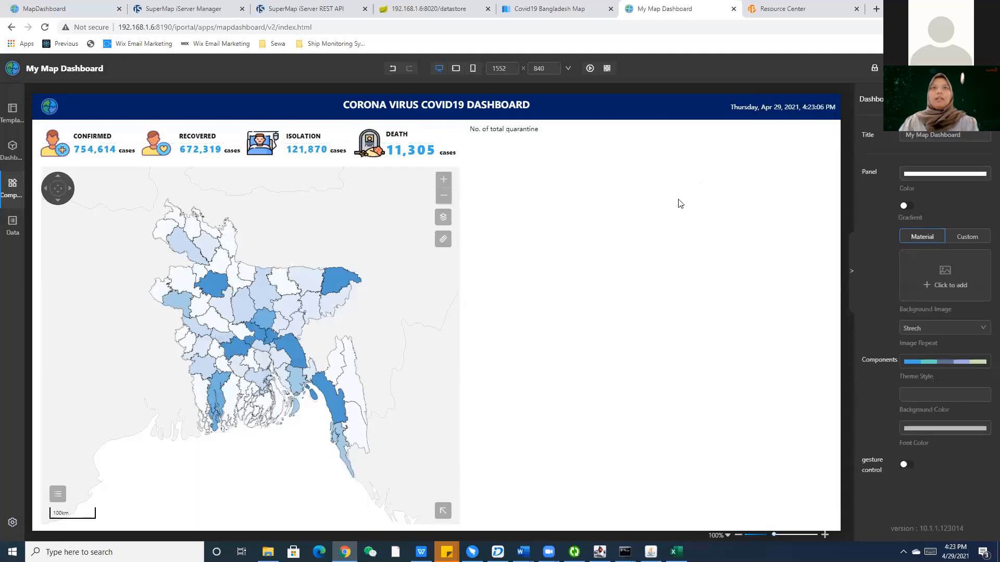
pyautogui.click(13, 188)
pyautogui.click(55, 125)
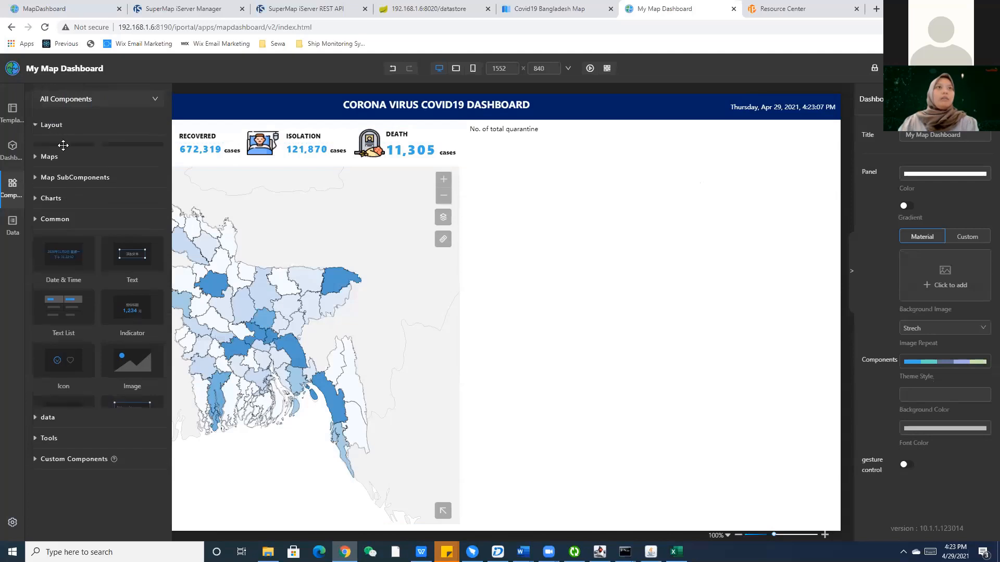
# Place a container under the quarantine heading, widened to 699 px and shortened.
pyautogui.moveTo(63, 159); pyautogui.dragTo(554, 162)
pyautogui.moveTo(493, 157); pyautogui.dragTo(578, 204)
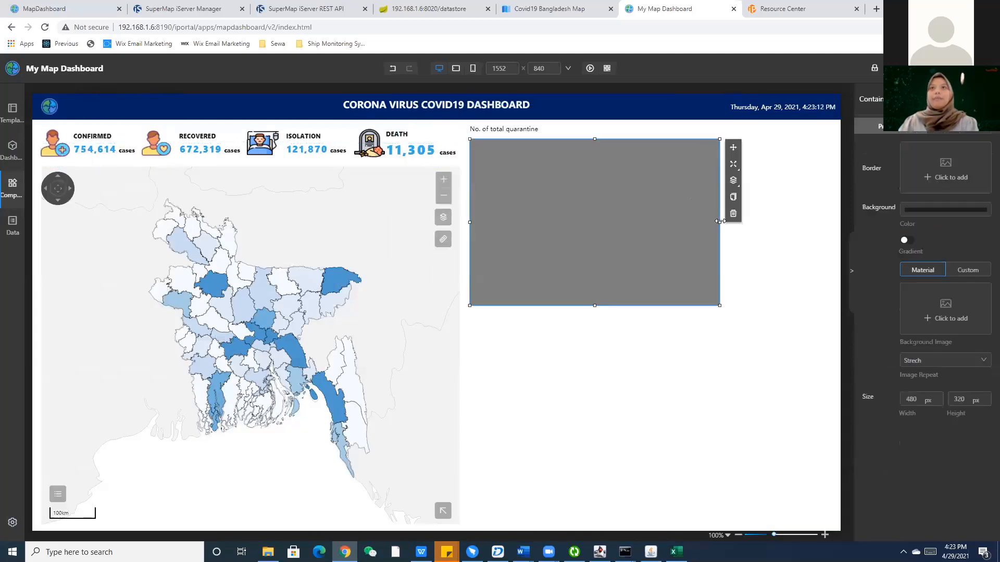
pyautogui.moveTo(719, 222); pyautogui.dragTo(833, 222)
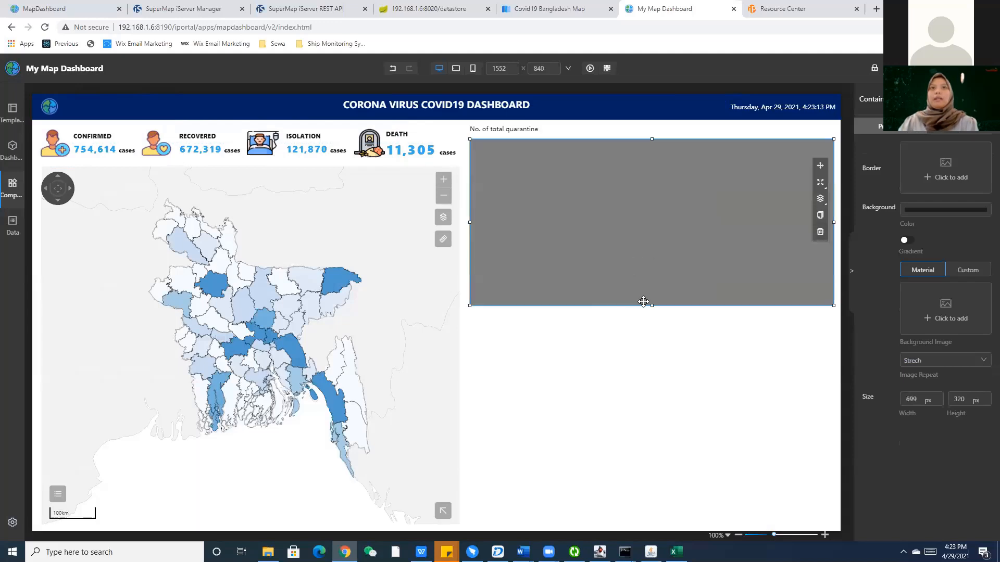
pyautogui.moveTo(652, 306); pyautogui.dragTo(651, 239)
# Read the reference quarantine chart's height of 195 and select the container's Height value.
pyautogui.click(74, 6)
pyautogui.click(568, 203)
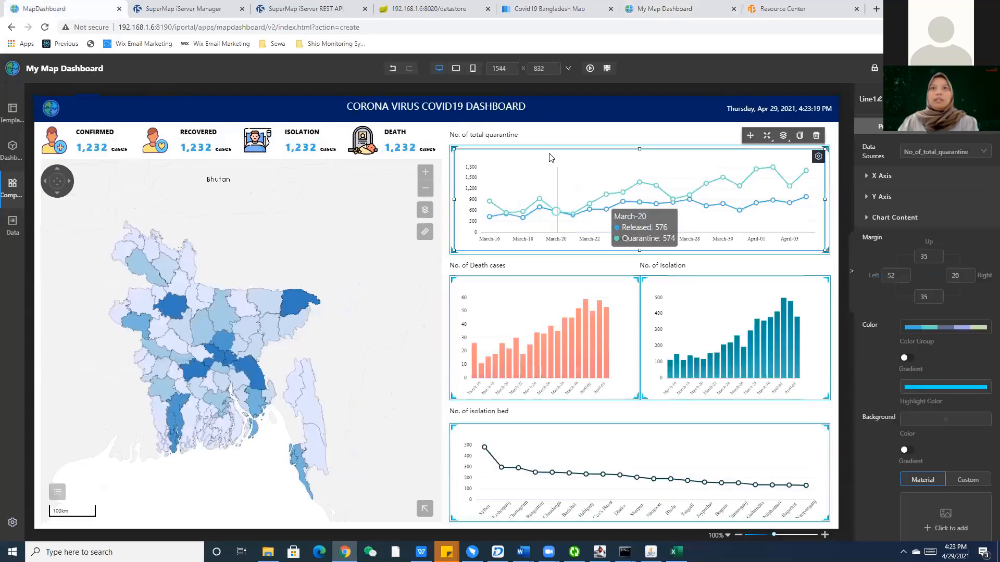
pyautogui.scroll(-2, 973, 407)
pyautogui.scroll(-1, 974, 424)
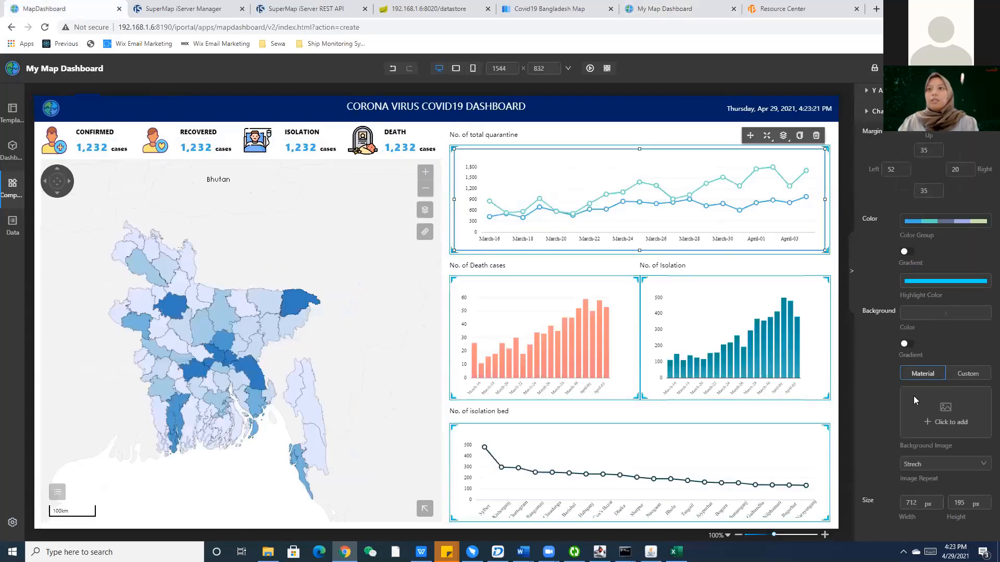
pyautogui.doubleClick(966, 506)
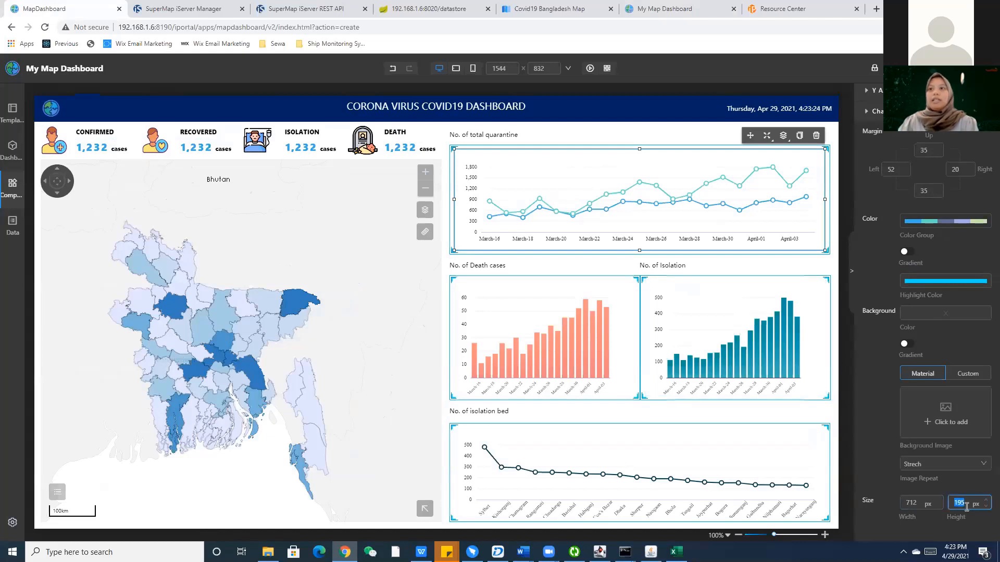
pyautogui.click(664, 9)
pyautogui.doubleClick(957, 399)
# Confirm the quarantine container's new height and set its background to white.
pyautogui.write('1')
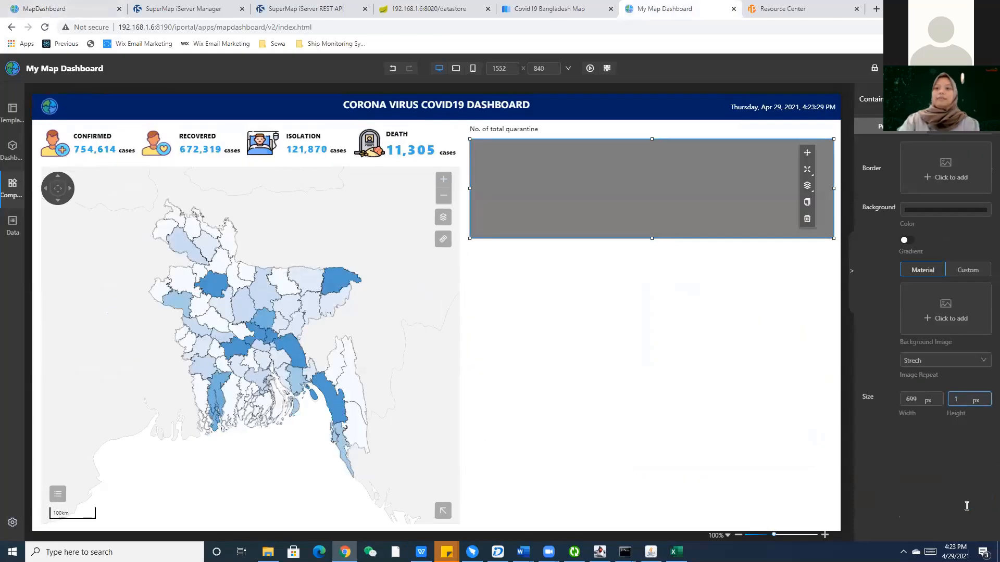
pyautogui.click(629, 280)
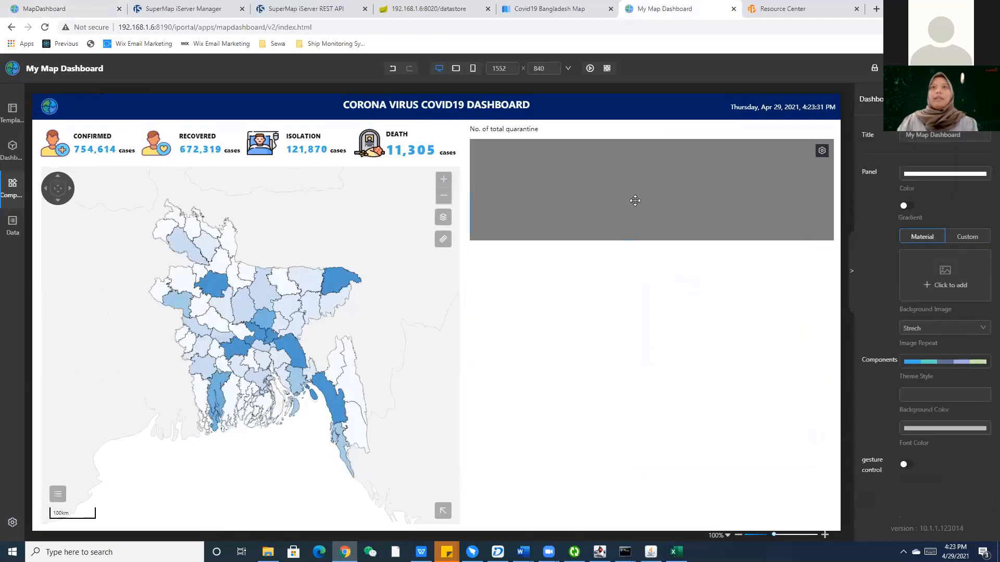
pyautogui.click(635, 201)
pyautogui.click(932, 210)
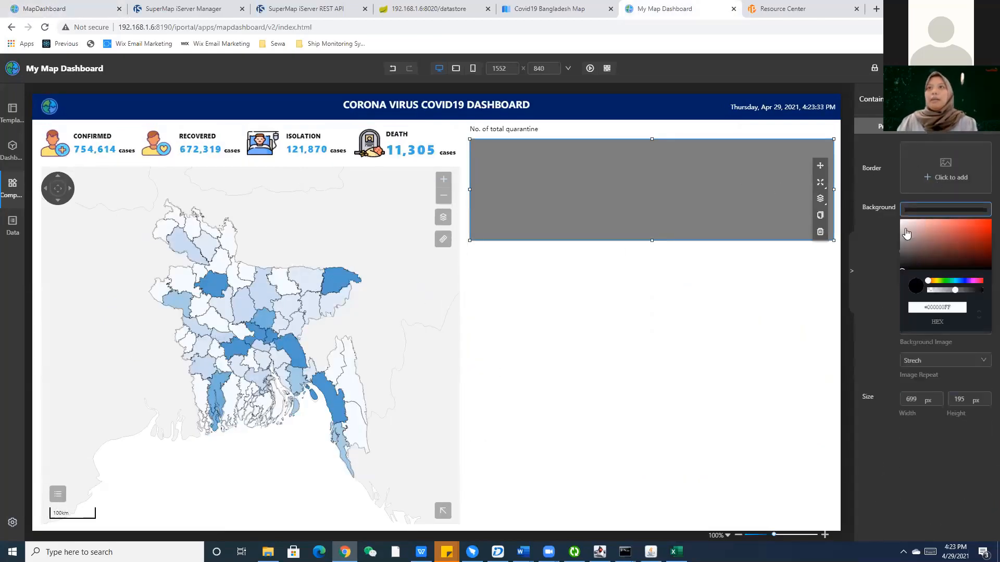
pyautogui.moveTo(906, 234); pyautogui.dragTo(887, 218)
pyautogui.click(923, 251)
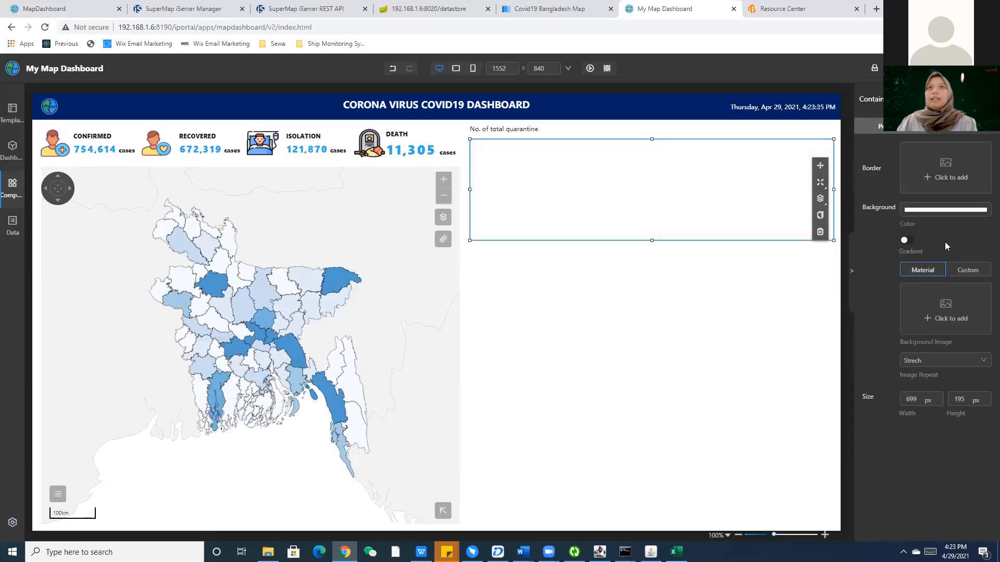
# Give the quarantine container the thin cornered border style.
pyautogui.click(940, 170)
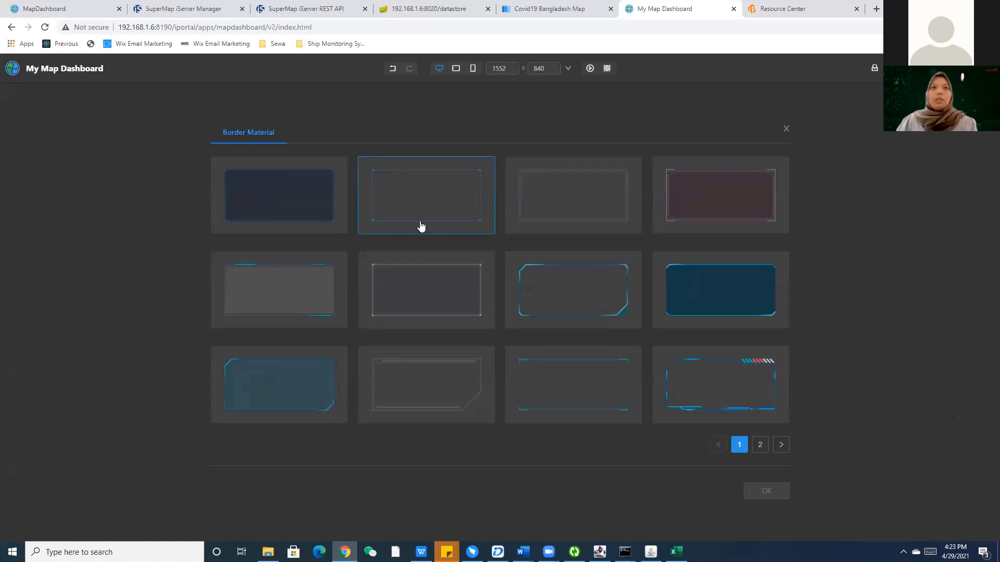
pyautogui.click(421, 226)
pyautogui.click(780, 490)
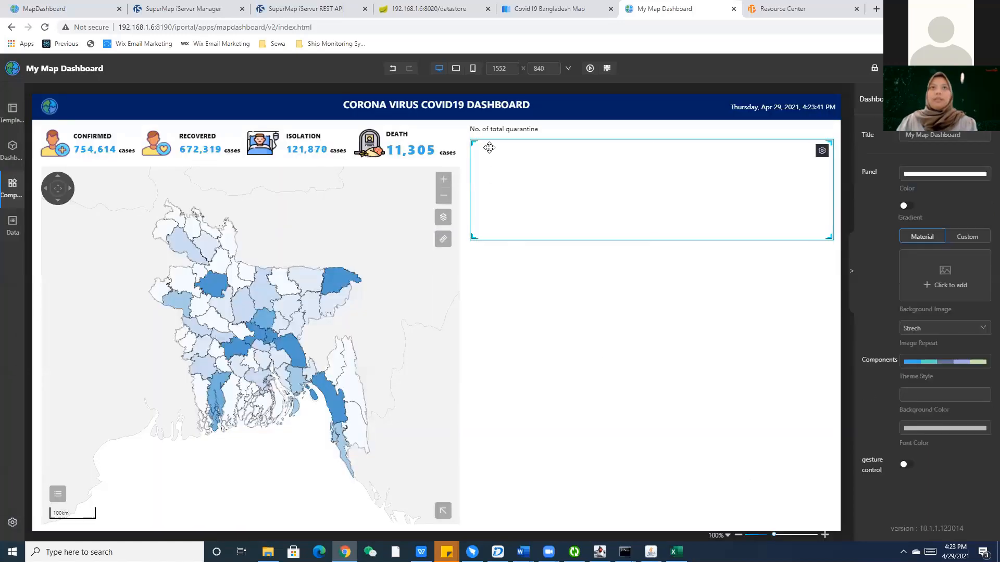
pyautogui.click(7, 197)
# Expand the chart components and compare against the reference dashboard and uploaded data list.
pyautogui.click(52, 241)
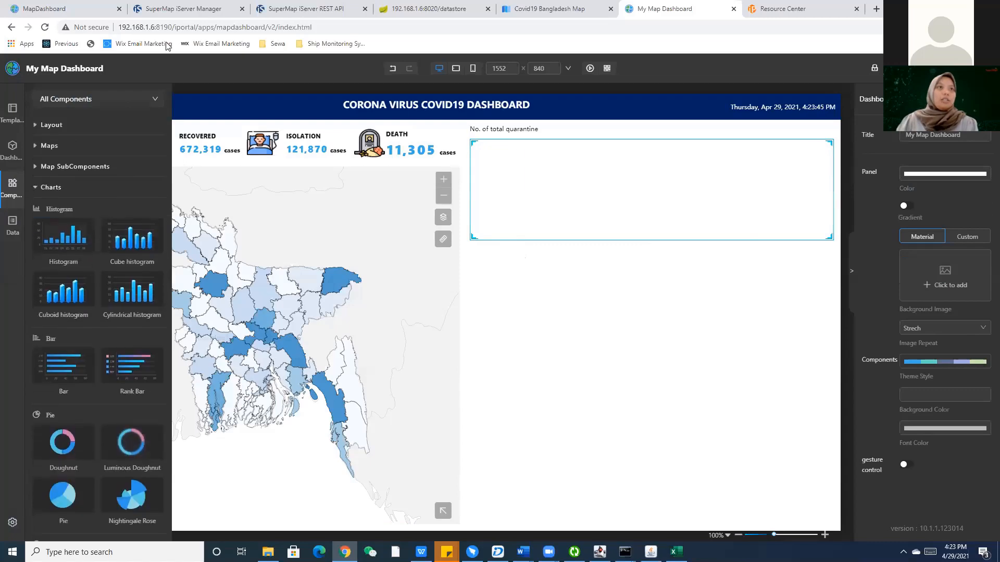
pyautogui.click(50, 4)
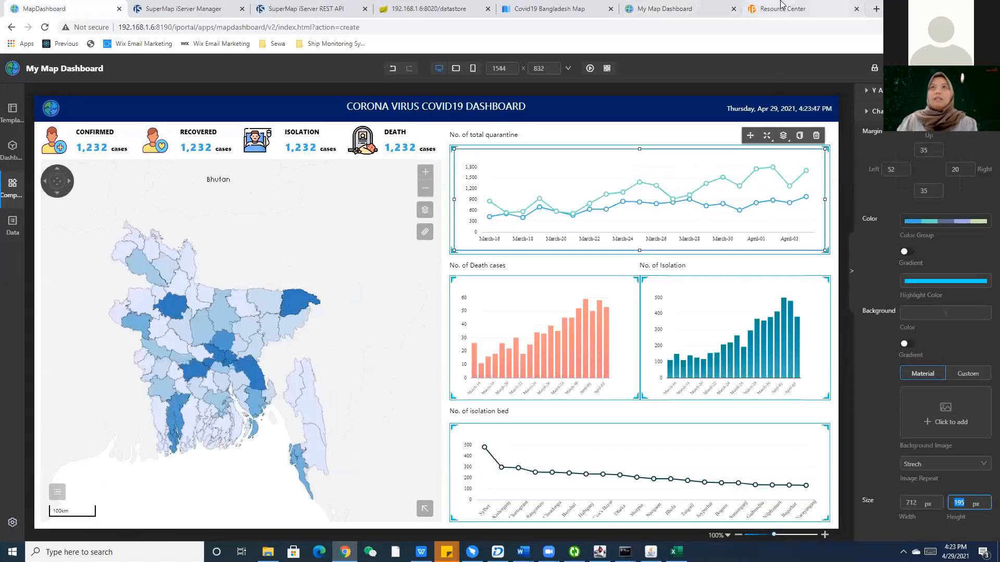
pyautogui.click(781, 4)
pyautogui.click(672, 8)
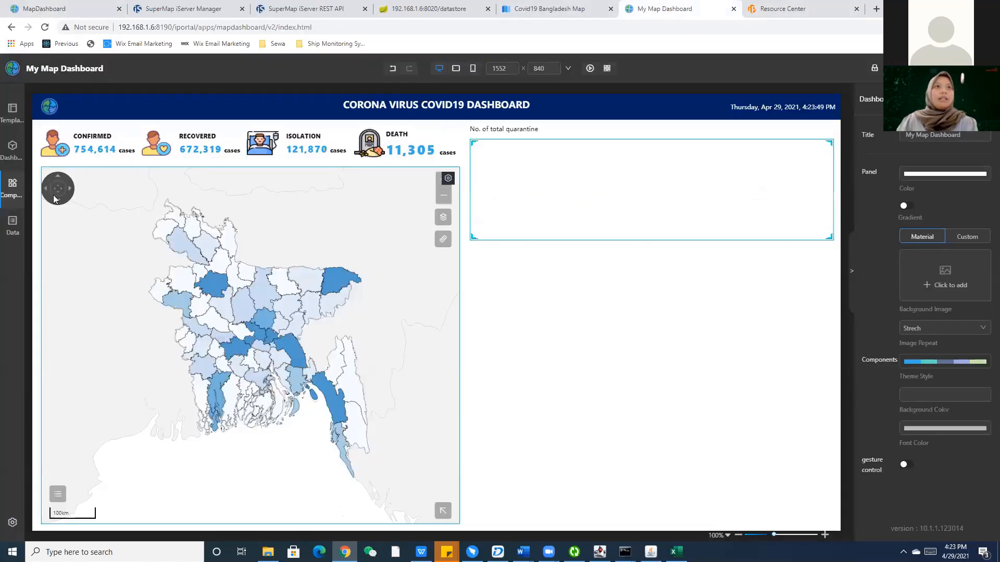
# Add a line chart stretched across the quarantine container and bring up its data sources.
pyautogui.moveTo(20, 196)
pyautogui.scroll(-10, 95, 276)
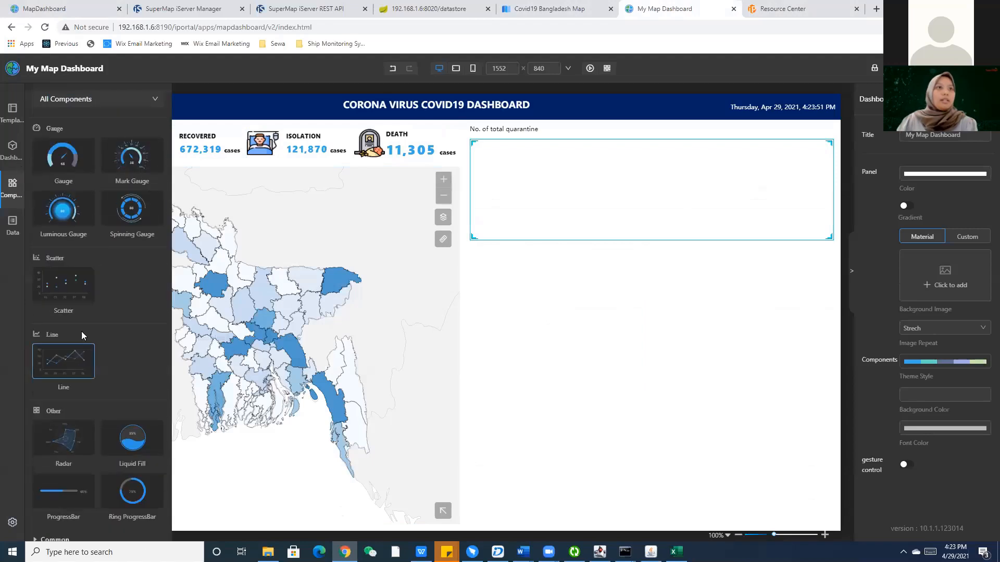
pyautogui.moveTo(65, 292); pyautogui.dragTo(526, 194)
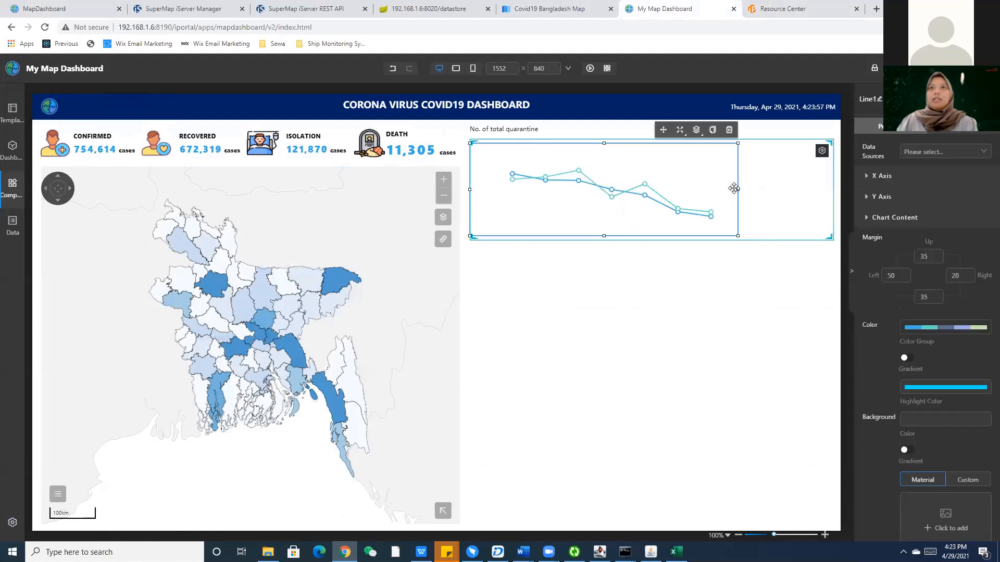
pyautogui.moveTo(739, 188); pyautogui.dragTo(830, 187)
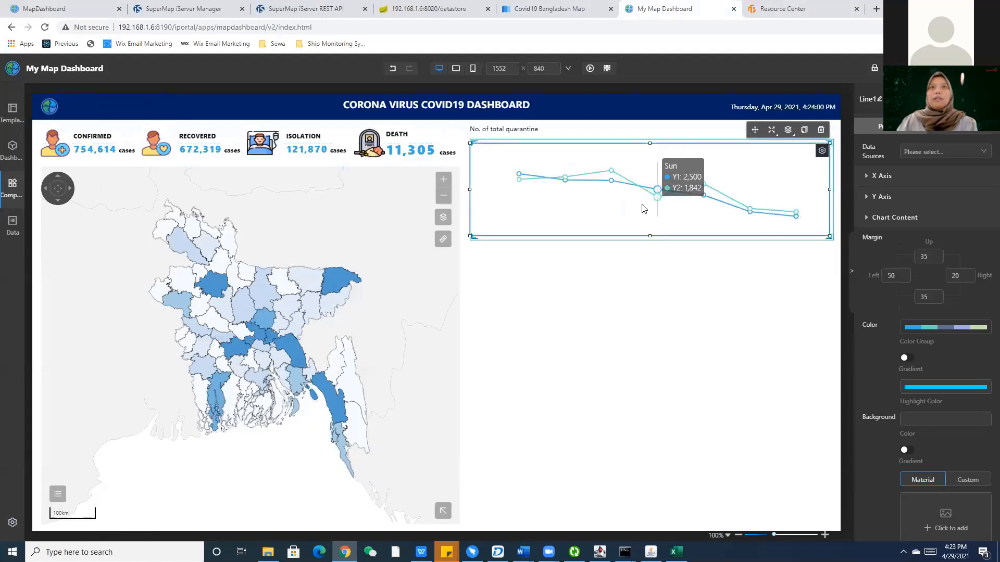
pyautogui.click(768, 257)
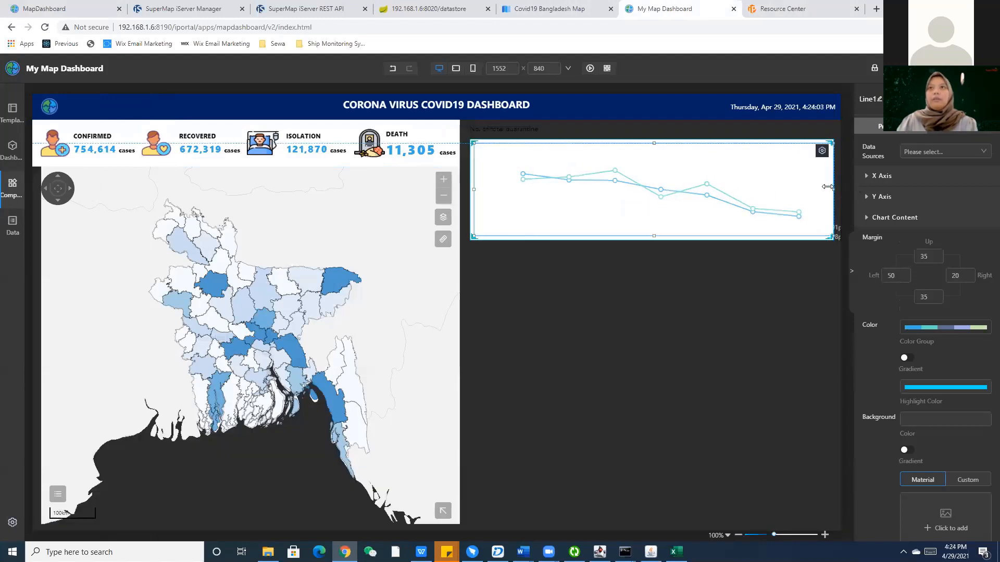
pyautogui.click(781, 218)
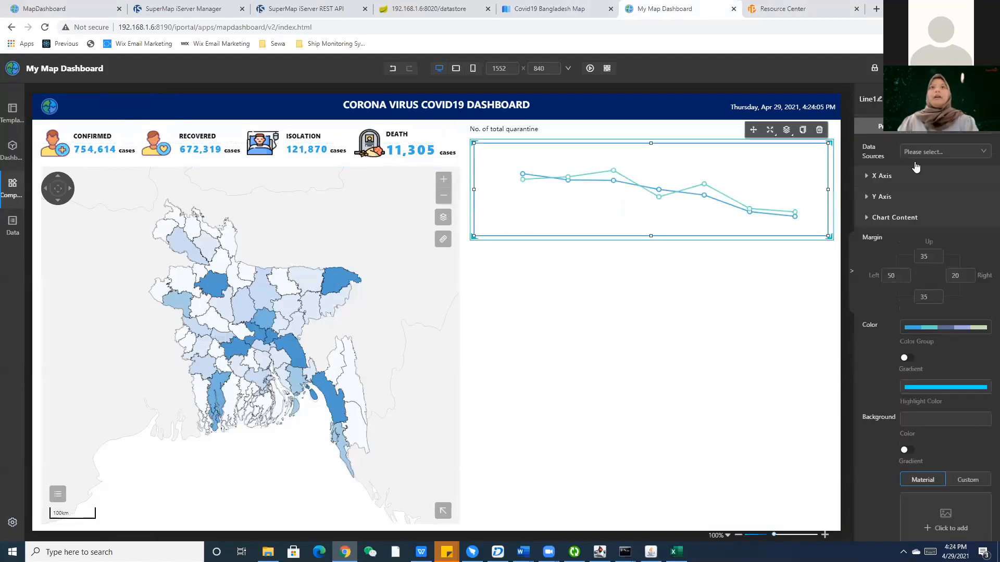
pyautogui.click(923, 152)
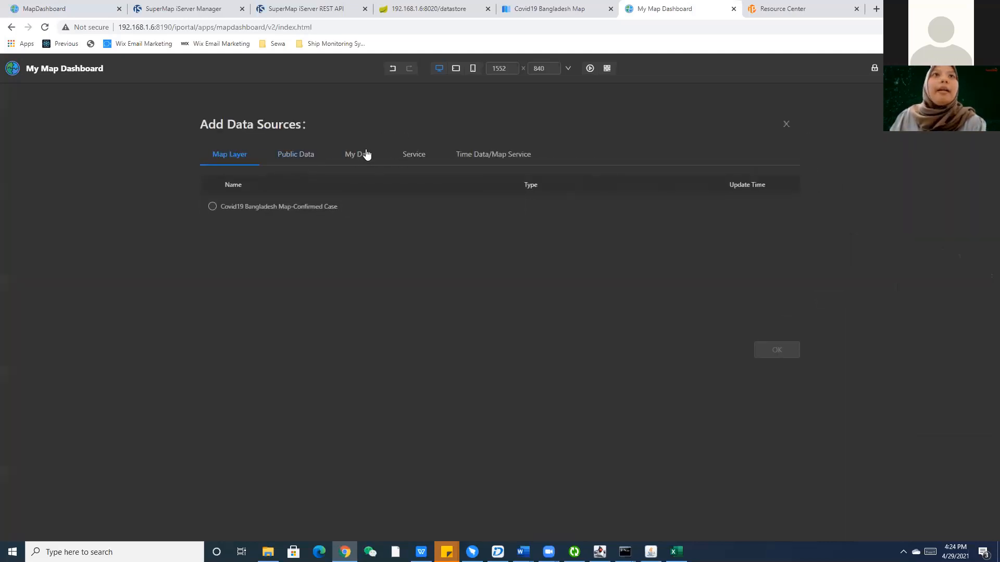
# Feed the chart from No_of_total_quarantine_1 and make the x-axis line purple.
pyautogui.click(366, 154)
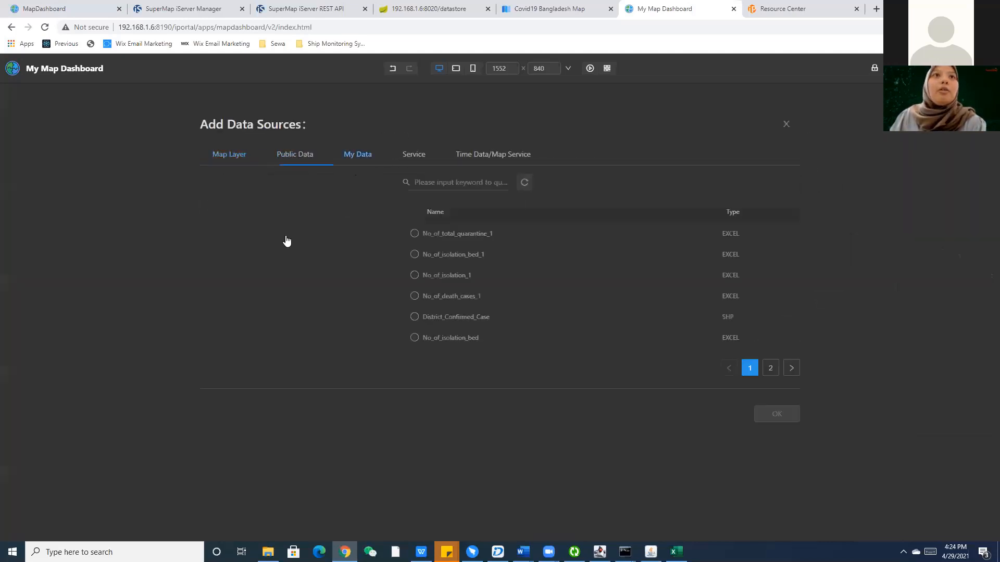
pyautogui.click(267, 233)
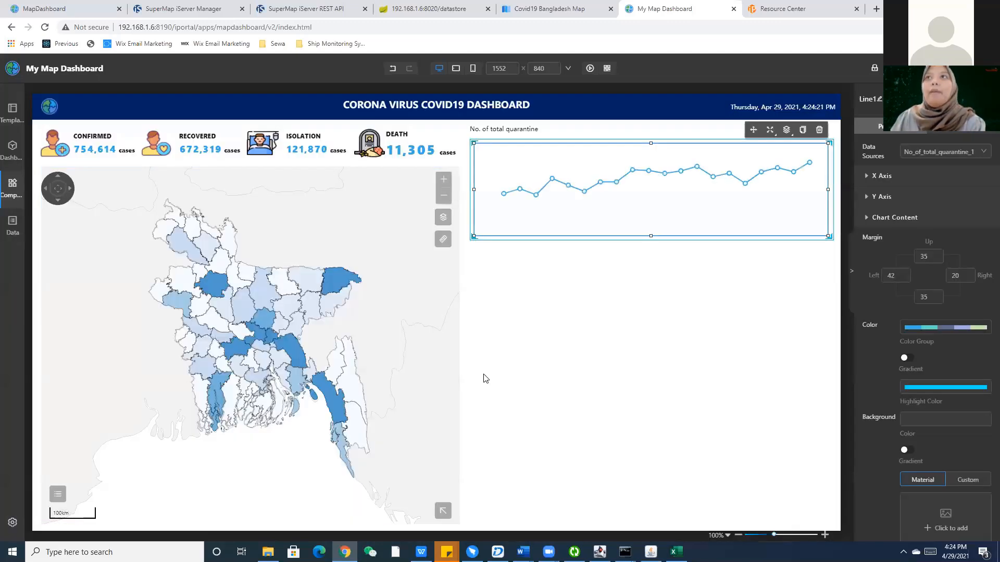
pyautogui.click(909, 177)
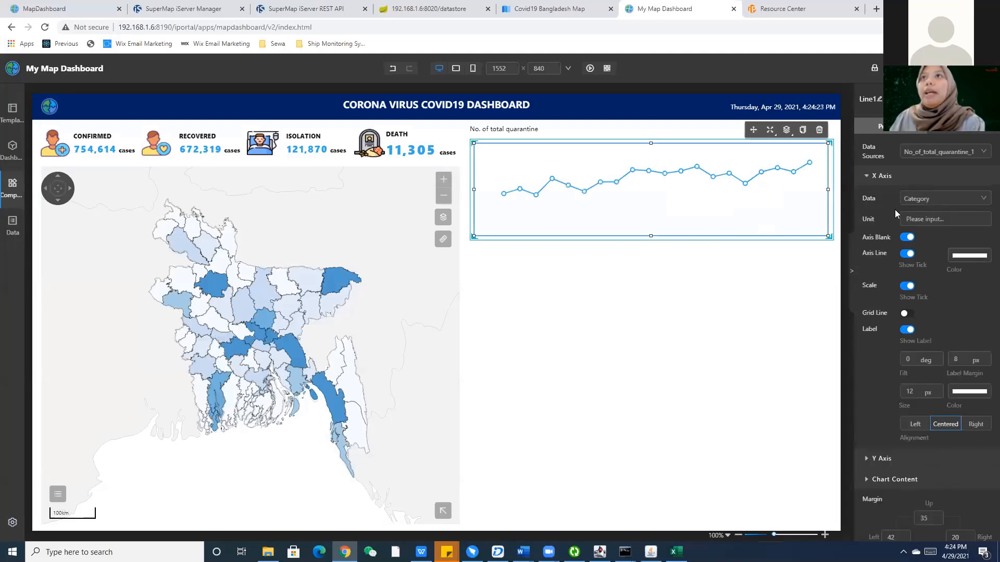
pyautogui.click(981, 256)
pyautogui.click(940, 292)
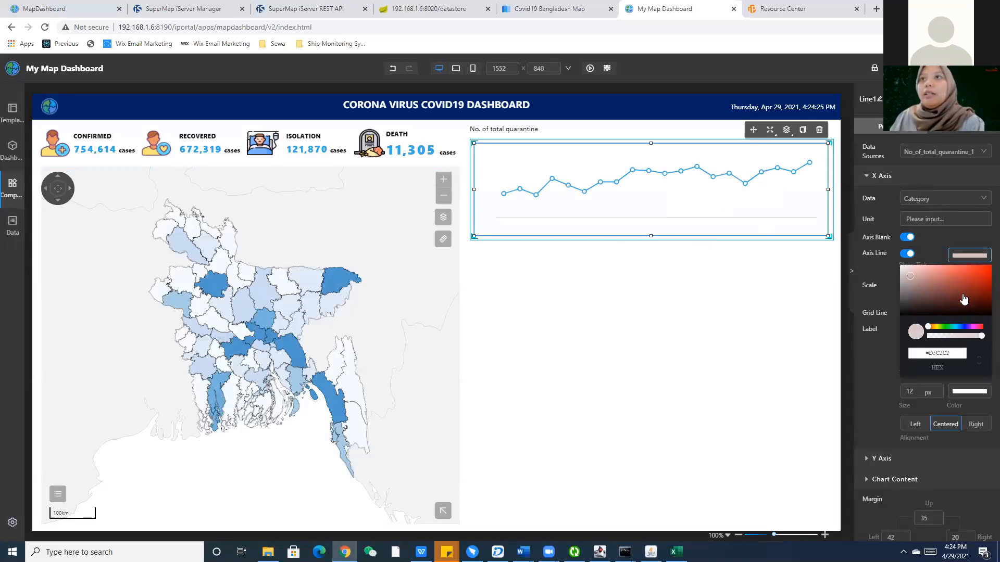
pyautogui.click(967, 297)
pyautogui.moveTo(970, 296)
pyautogui.mouseDown()
pyautogui.moveTo(957, 280)
pyautogui.moveTo(956, 303)
pyautogui.moveTo(971, 281)
pyautogui.mouseUp()
pyautogui.click(970, 328)
pyautogui.click(868, 271)
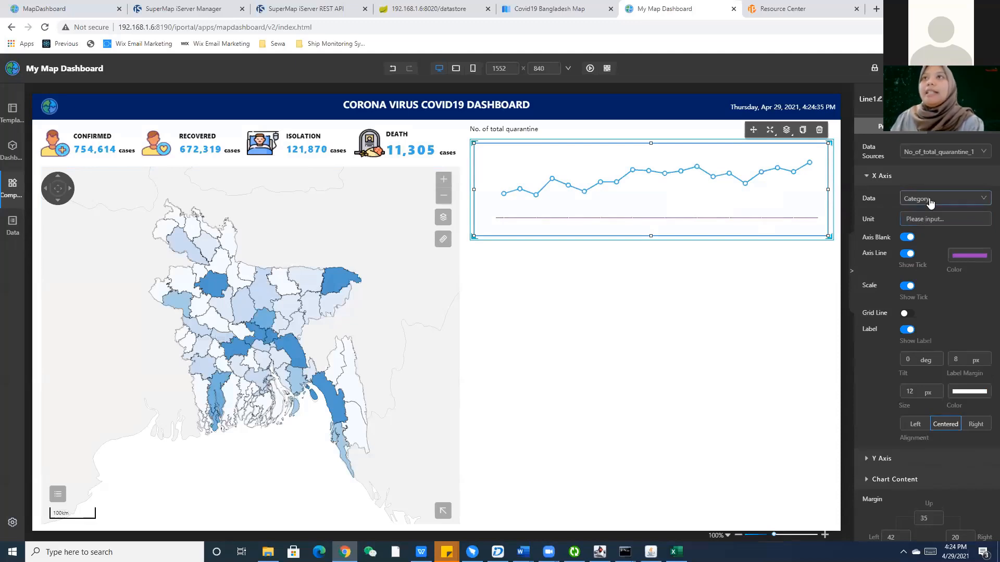
# Keep Category as the x-axis field, with tick marks off and date labels shown.
pyautogui.click(929, 200)
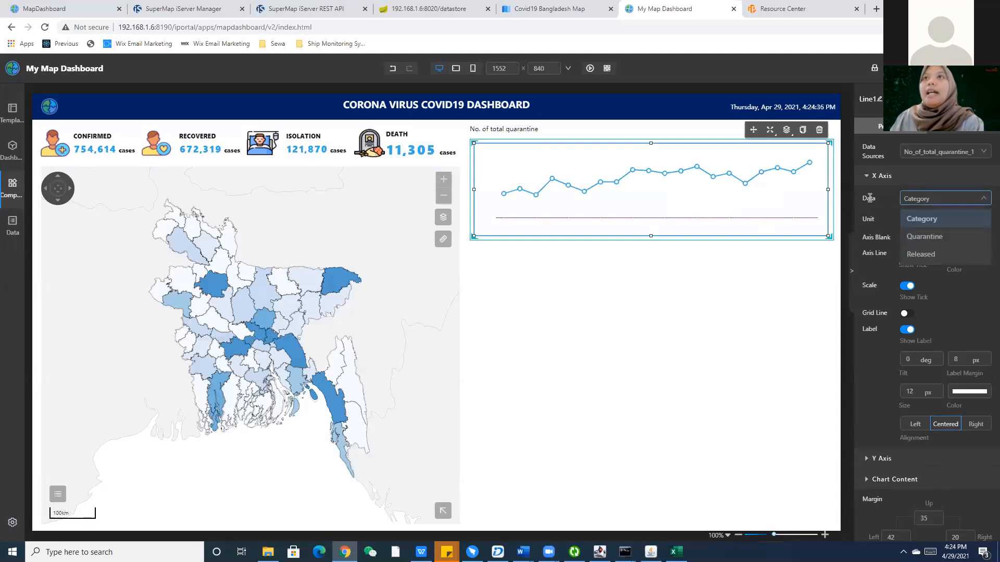
pyautogui.click(924, 221)
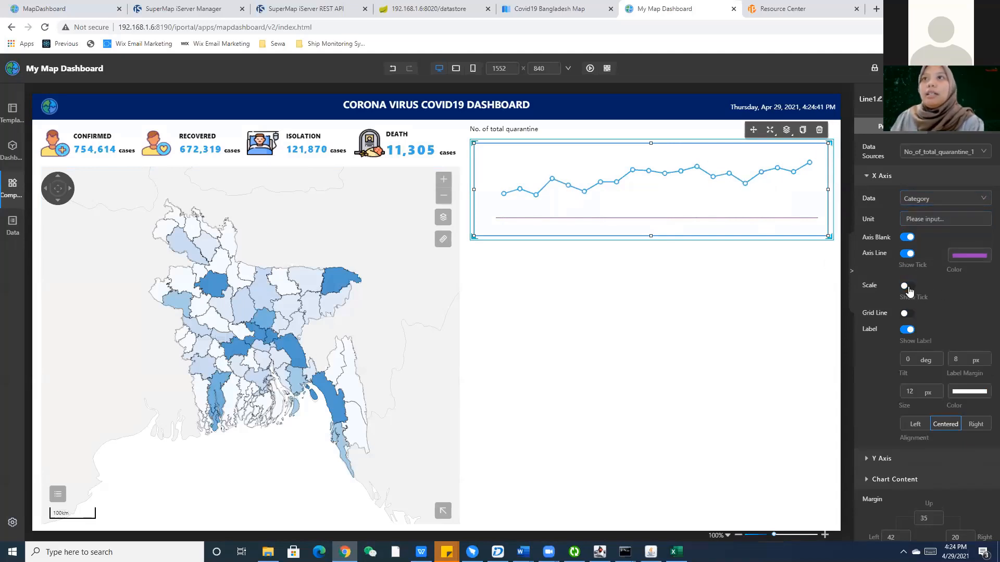
pyautogui.click(906, 285)
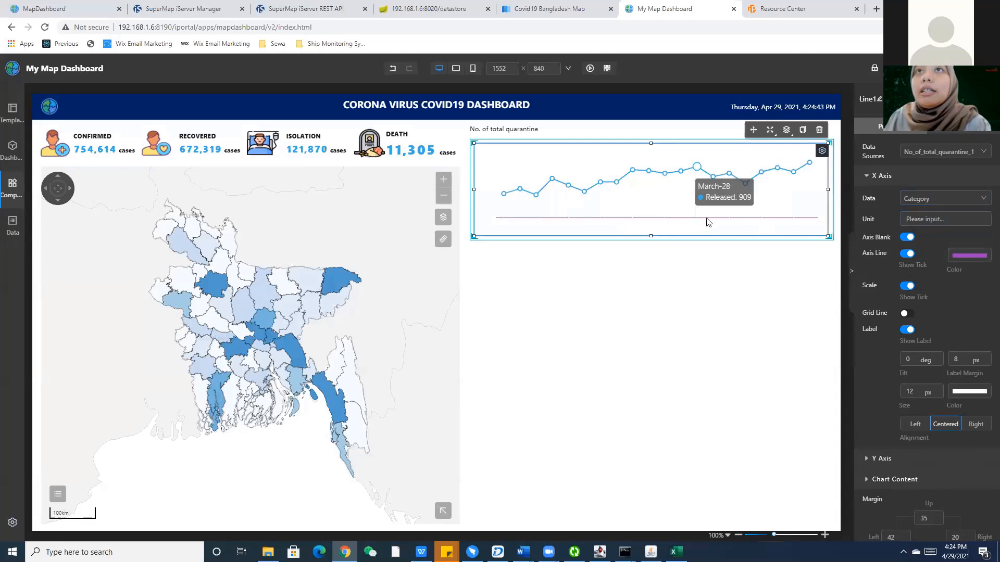
pyautogui.click(908, 287)
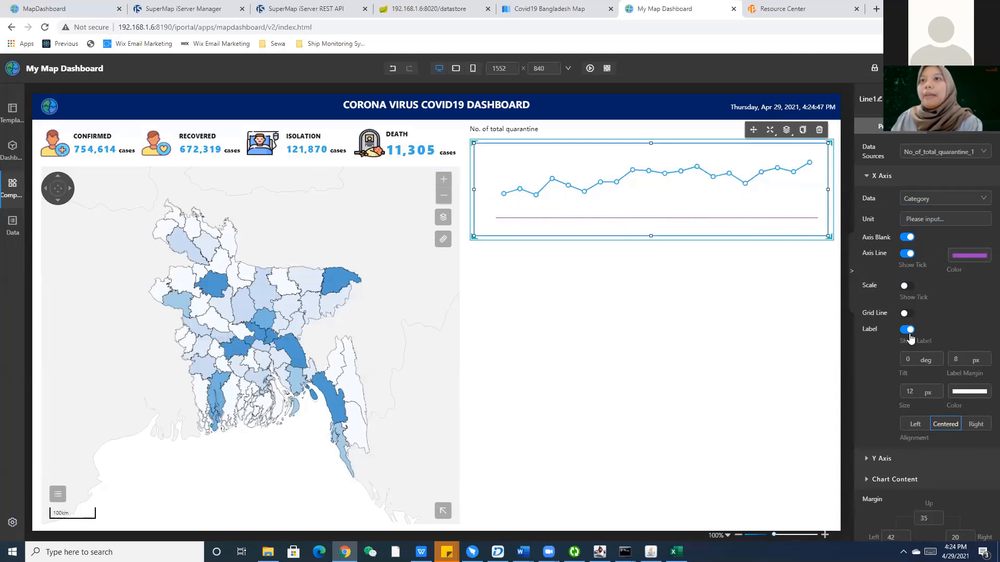
pyautogui.click(909, 332)
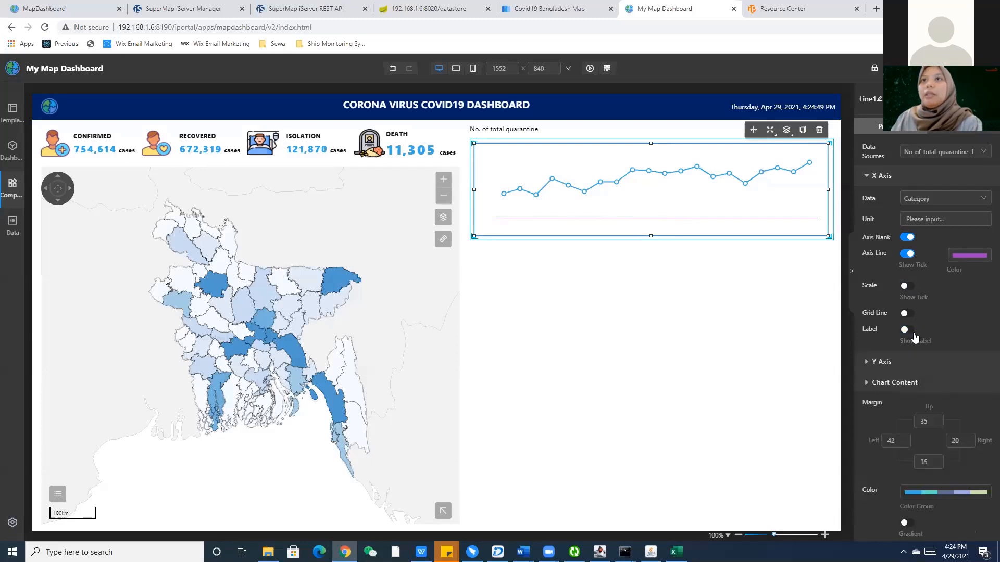
pyautogui.click(908, 330)
pyautogui.click(969, 391)
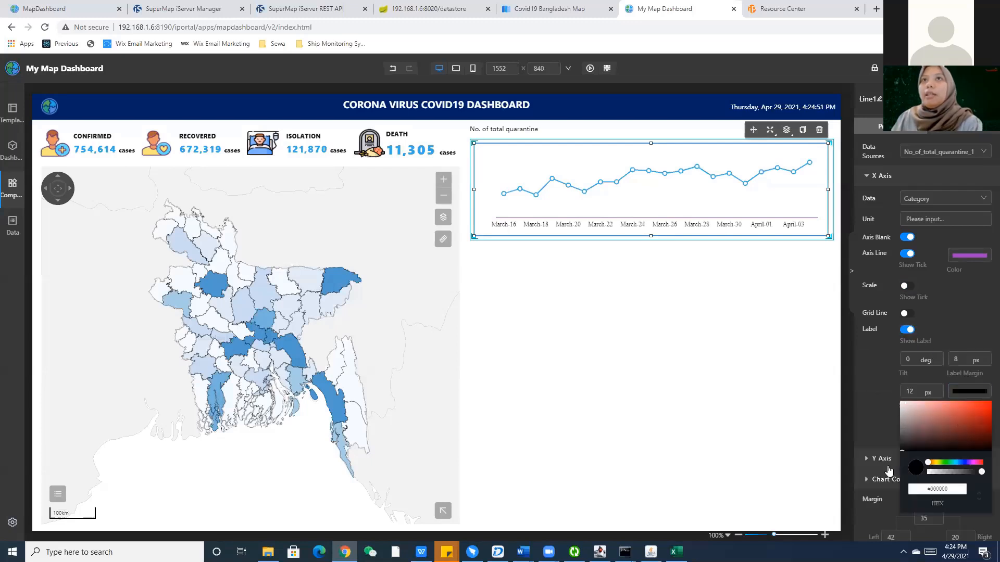
pyautogui.click(896, 417)
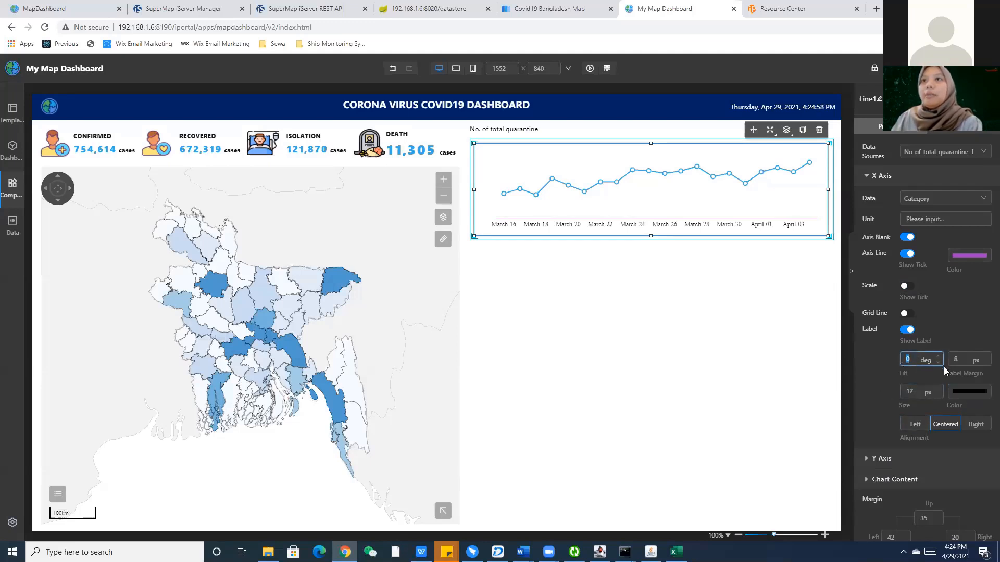
# Set the x-axis labels to tilt 45, margin 20 and size 10.
pyautogui.write('45')
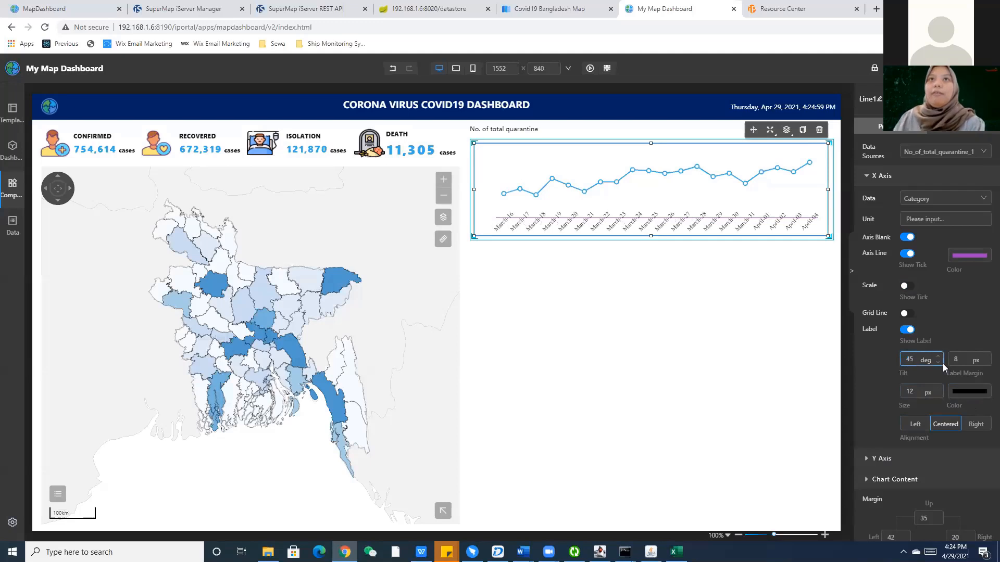
pyautogui.press('Tab')
pyautogui.write('20')
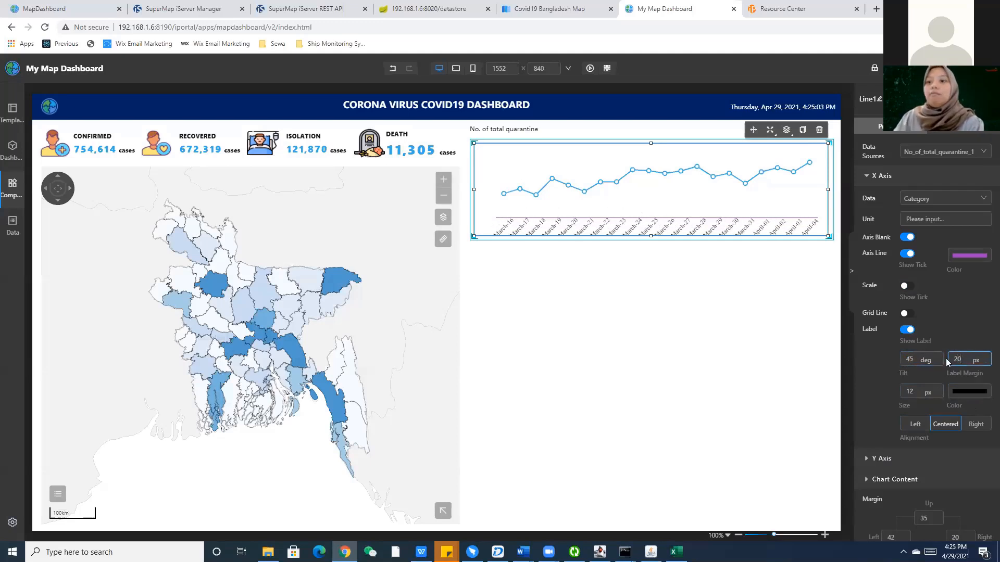
pyautogui.press('Tab')
pyautogui.write('10')
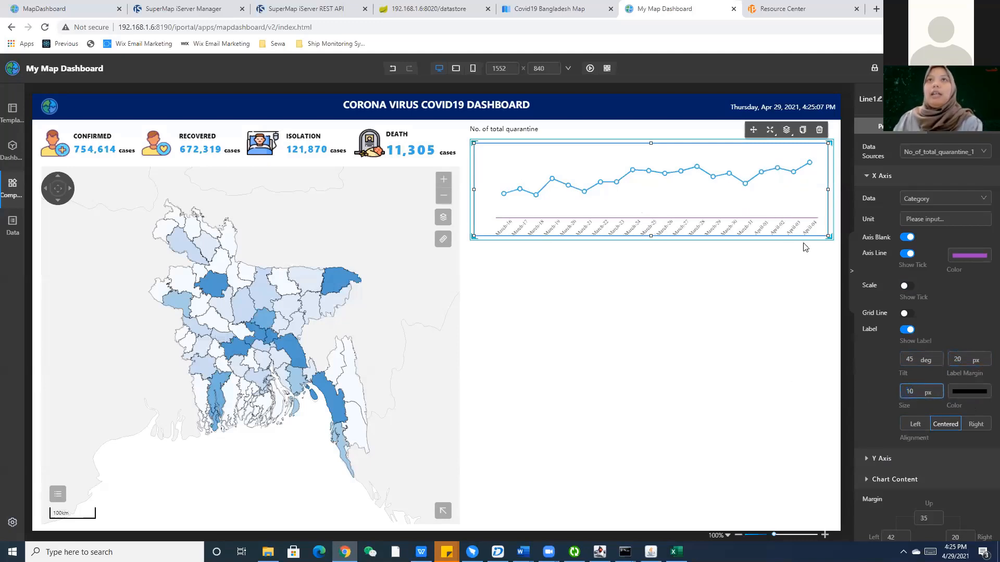
pyautogui.scroll(-4, 907, 292)
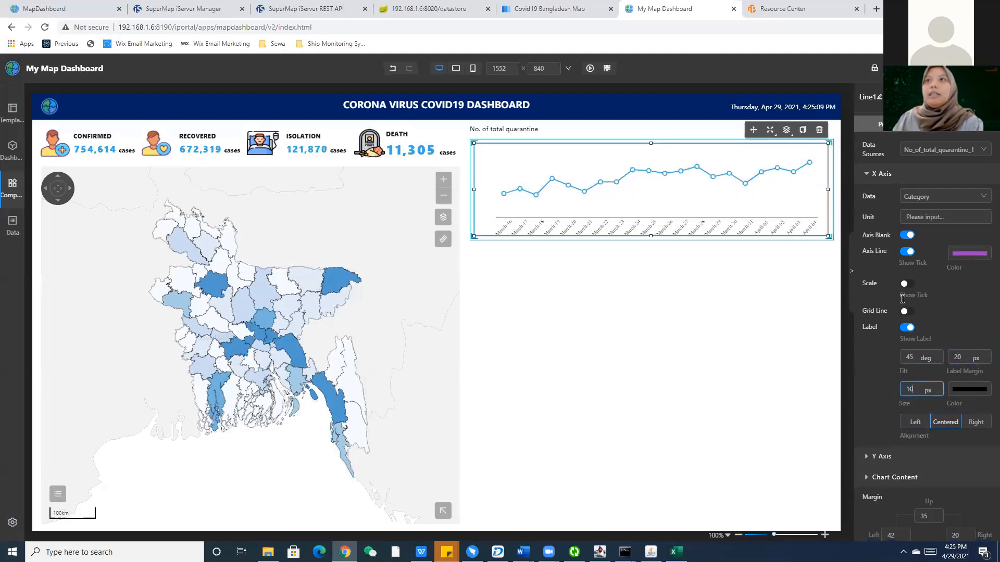
pyautogui.click(881, 251)
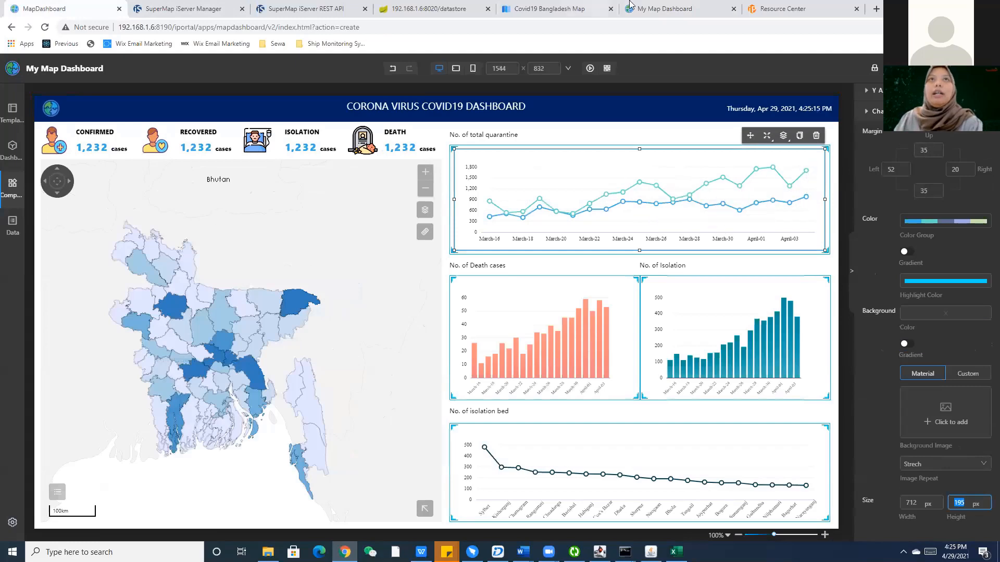
pyautogui.click(739, 4)
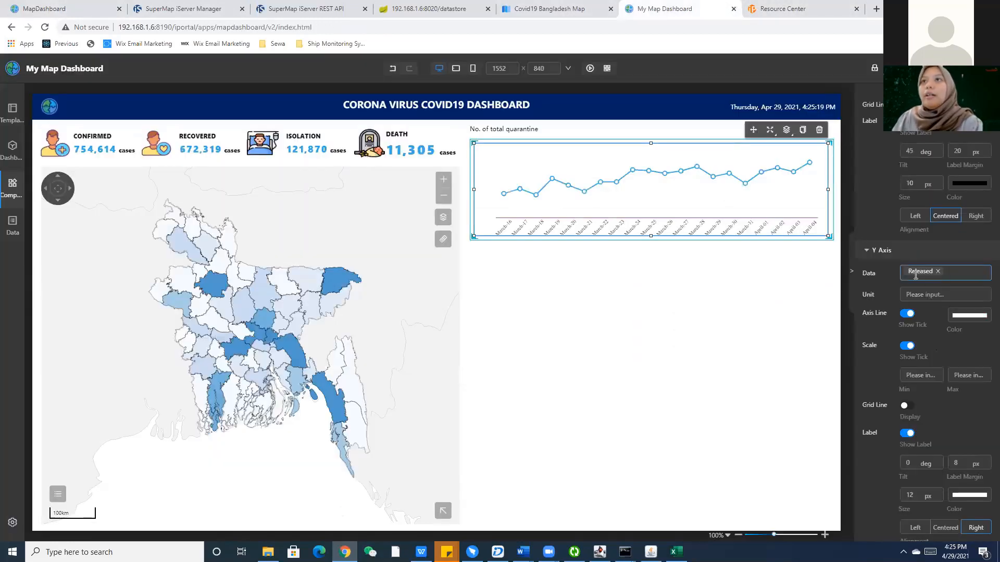
# Plot Quarantine and Released as the y-axis series.
pyautogui.click(915, 275)
pyautogui.click(925, 294)
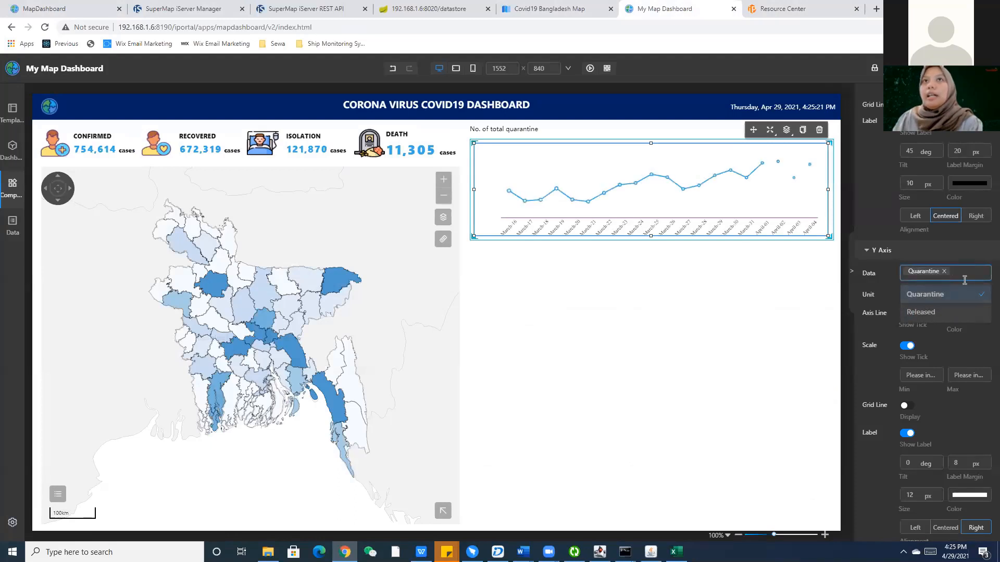
pyautogui.click(946, 316)
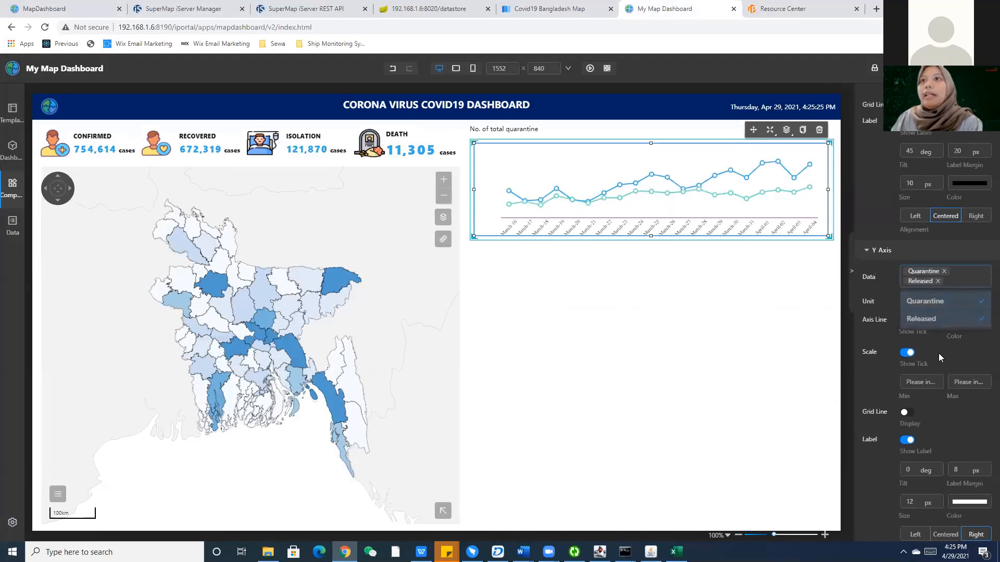
pyautogui.click(906, 336)
# Try a 'case' y-axis unit and black axis line, then remove both.
pyautogui.click(922, 302)
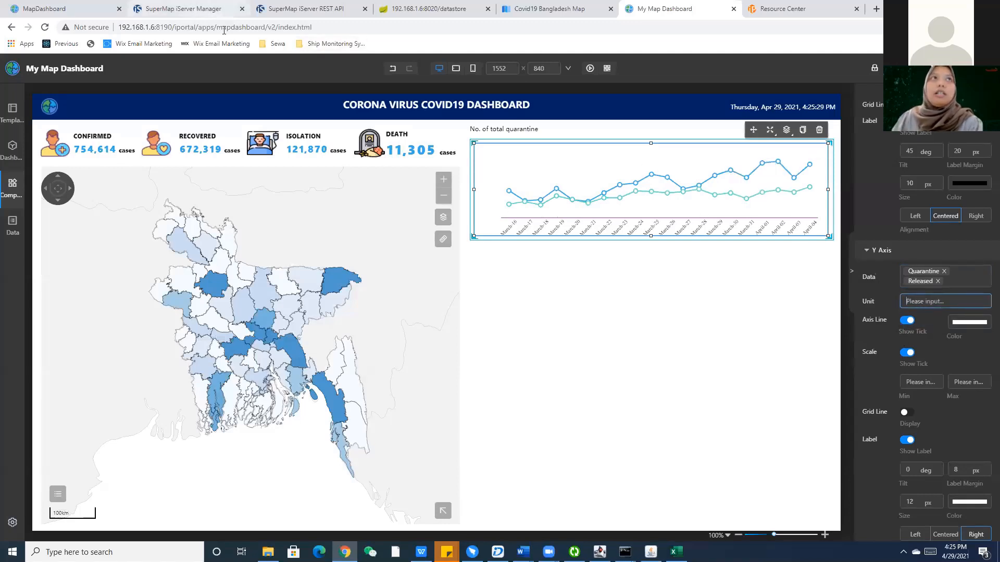
pyautogui.write('cases')
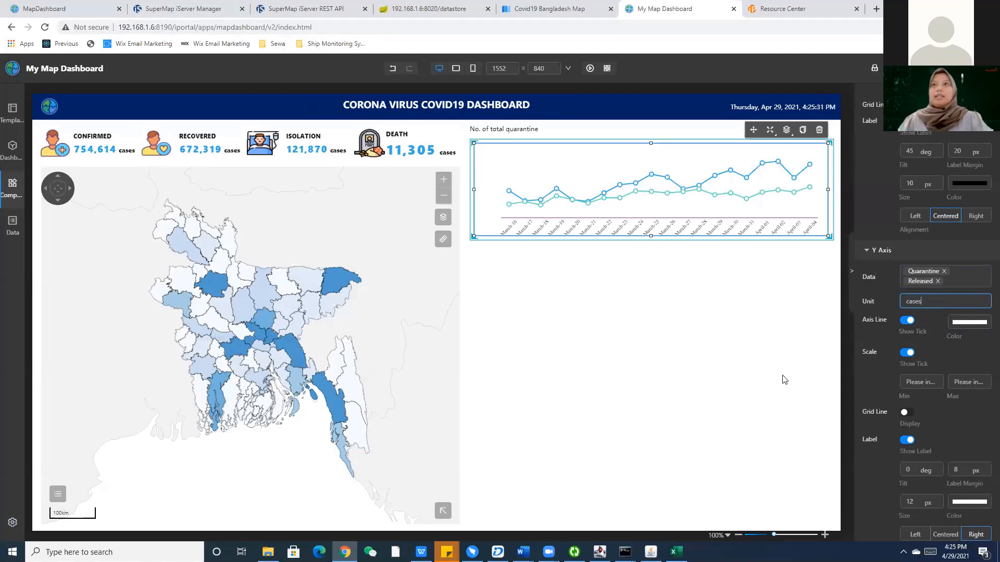
pyautogui.click(958, 322)
pyautogui.moveTo(902, 331); pyautogui.dragTo(891, 387)
pyautogui.click(889, 387)
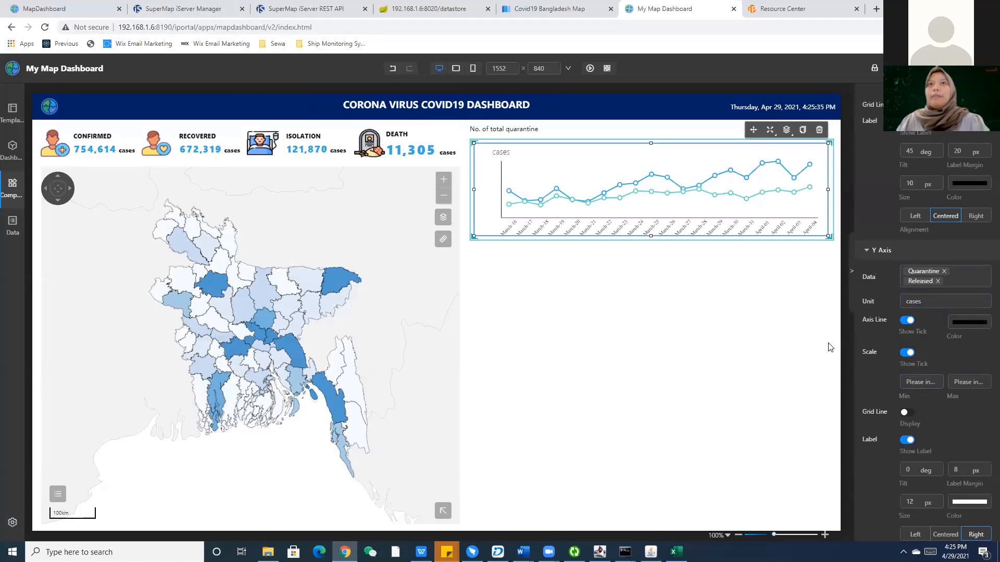
pyautogui.click(960, 326)
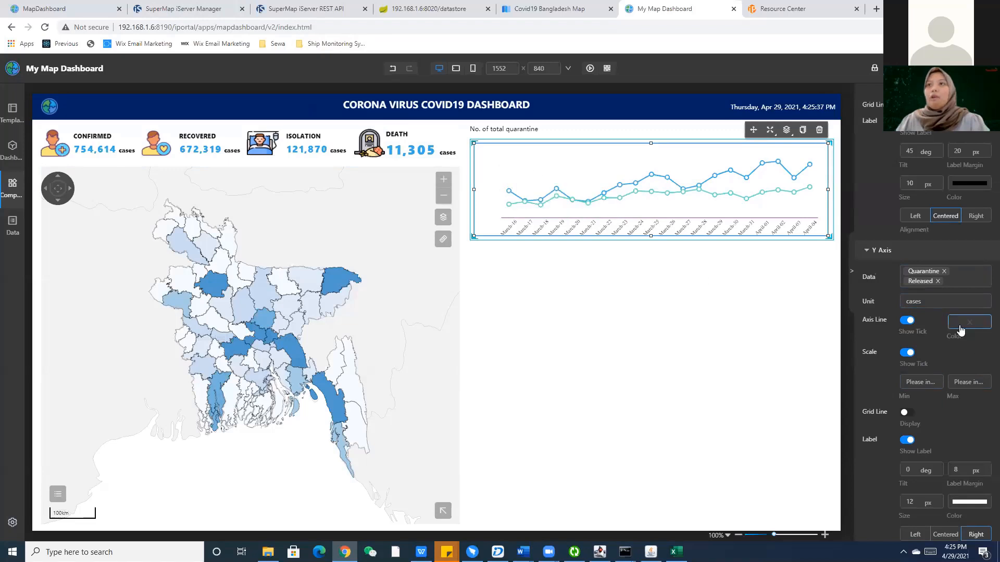
pyautogui.moveTo(935, 302); pyautogui.dragTo(891, 302)
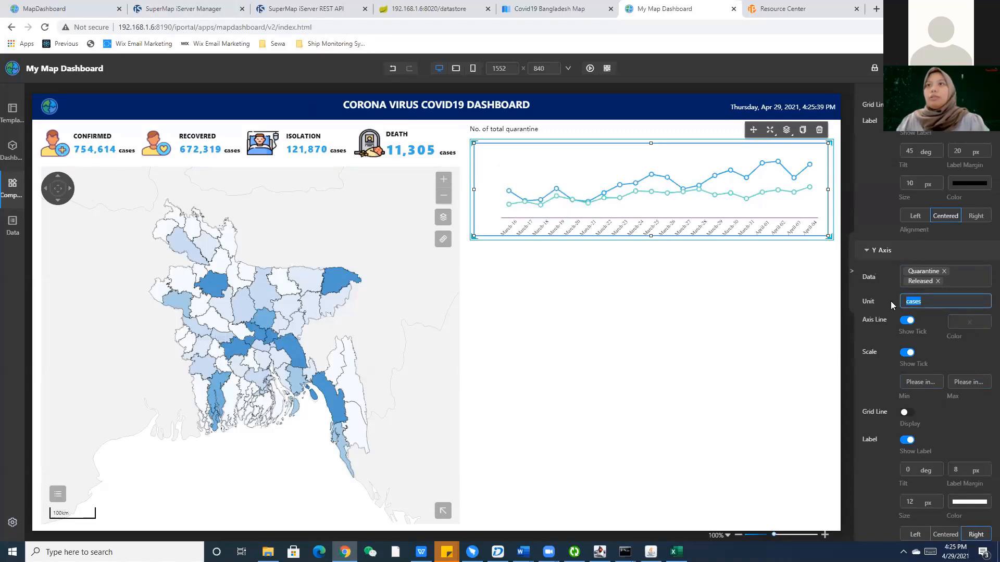
pyautogui.press('BackSpace')
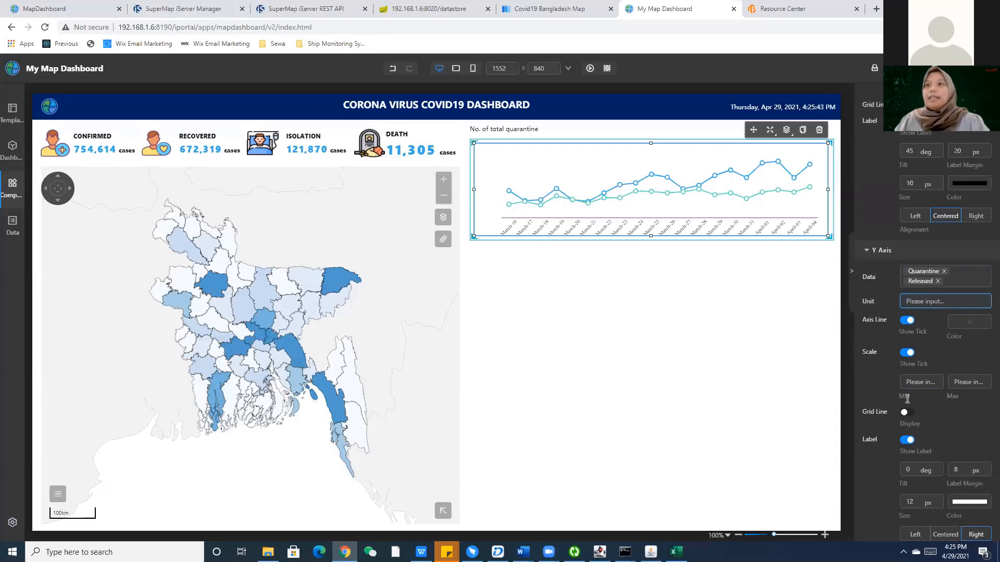
# Turn on the chart's horizontal grid lines.
pyautogui.click(907, 413)
pyautogui.scroll(-2, 917, 415)
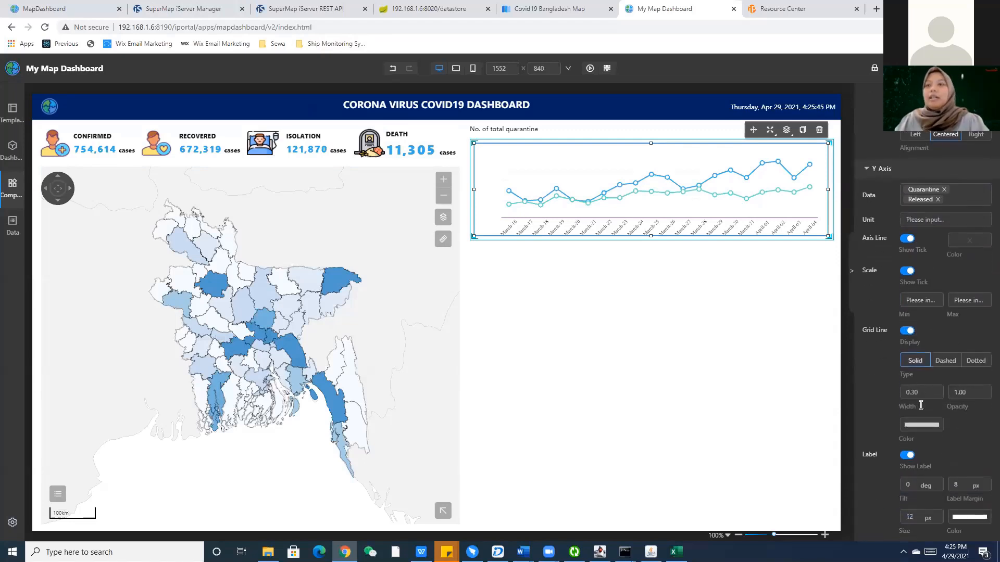
pyautogui.click(921, 403)
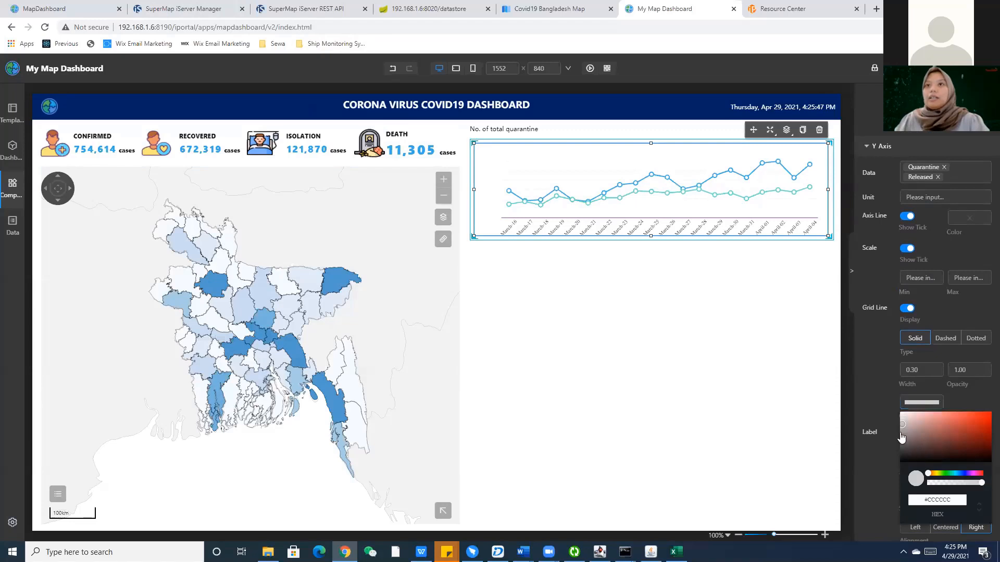
pyautogui.click(879, 402)
pyautogui.scroll(-1, 920, 392)
pyautogui.scroll(-1, 919, 391)
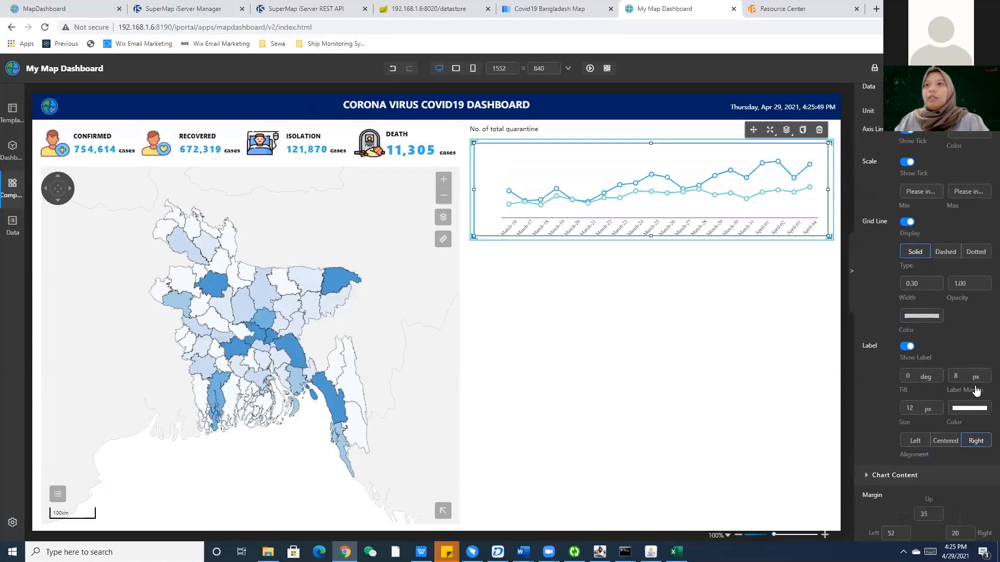
# Set the axis label colour to black and deselect the chart.
pyautogui.click(974, 391)
pyautogui.moveTo(900, 402); pyautogui.dragTo(977, 401)
pyautogui.click(974, 391)
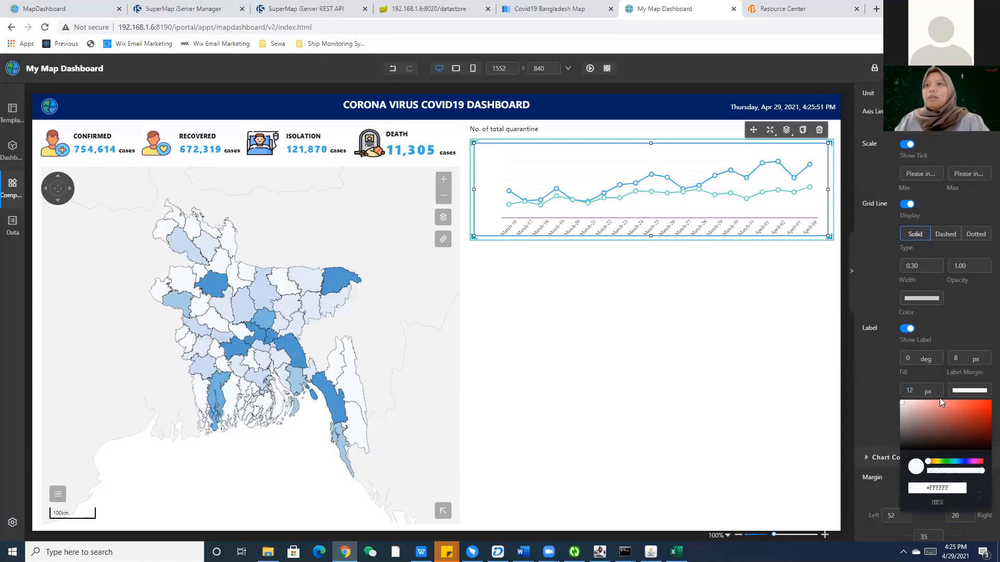
pyautogui.moveTo(903, 407); pyautogui.dragTo(878, 461)
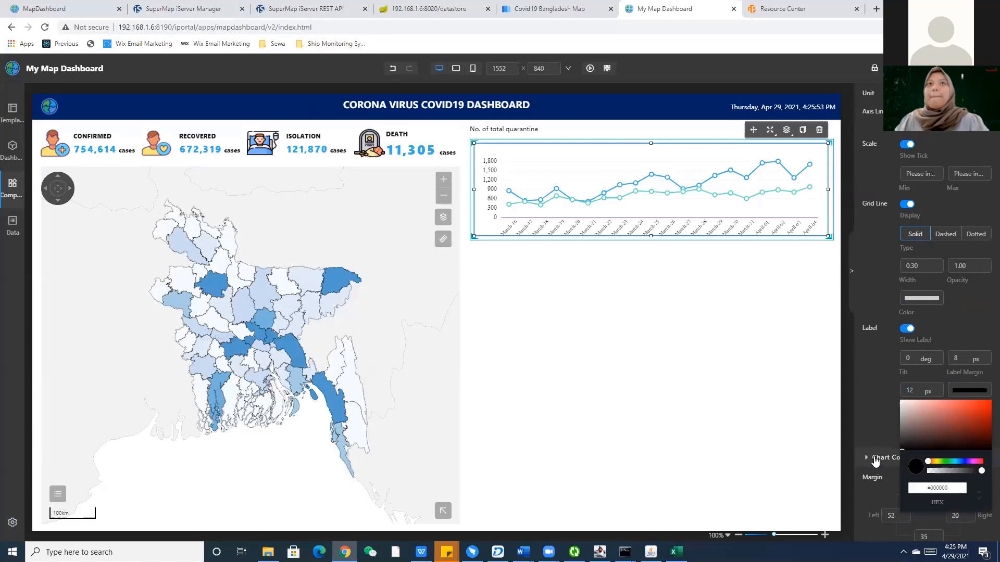
pyautogui.click(878, 398)
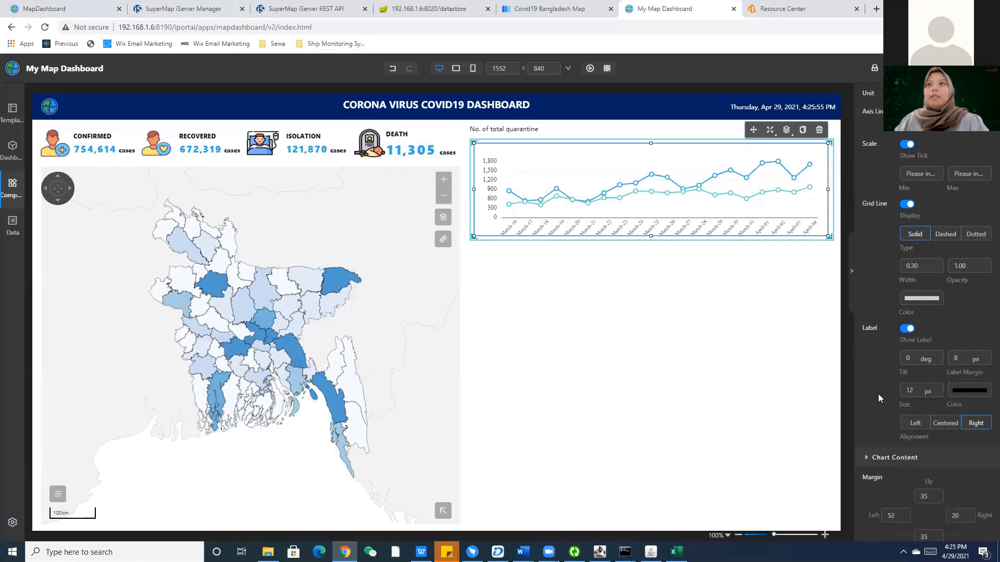
pyautogui.scroll(-6, 888, 396)
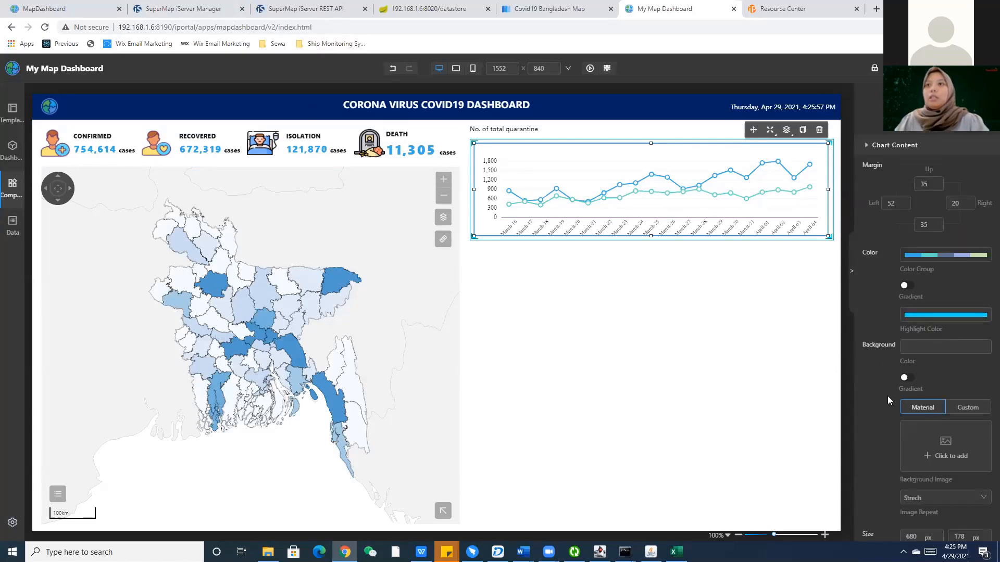
pyautogui.scroll(-1, 887, 399)
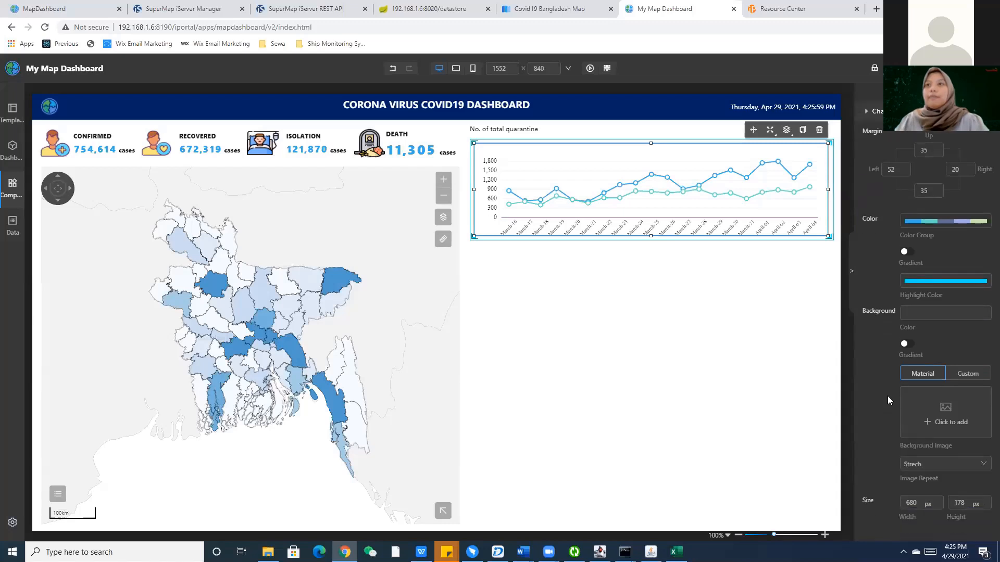
pyautogui.click(808, 359)
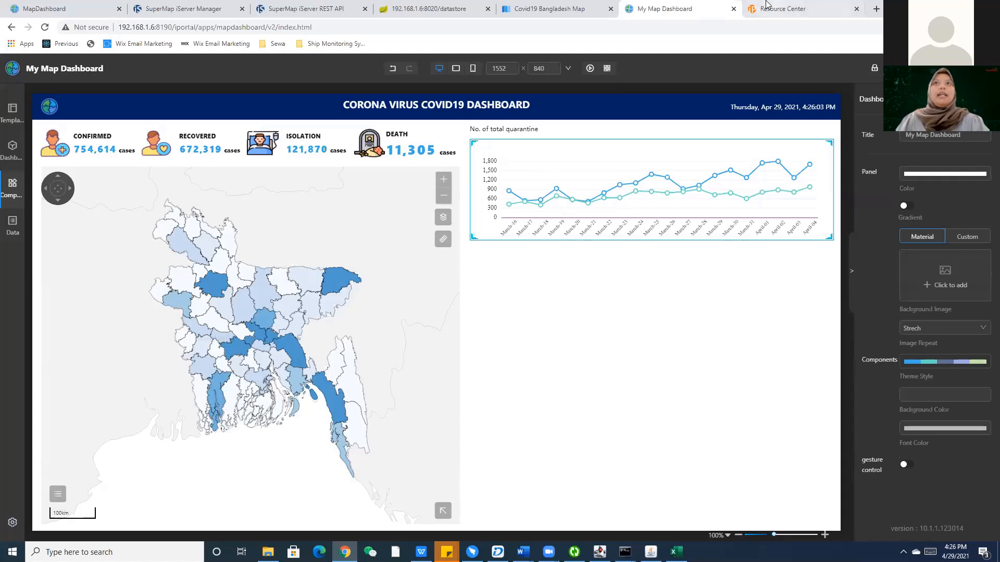
# Compare the reference COVID19 dashboard layout and data list with the dashboard being edited.
pyautogui.click(781, 8)
pyautogui.click(41, 7)
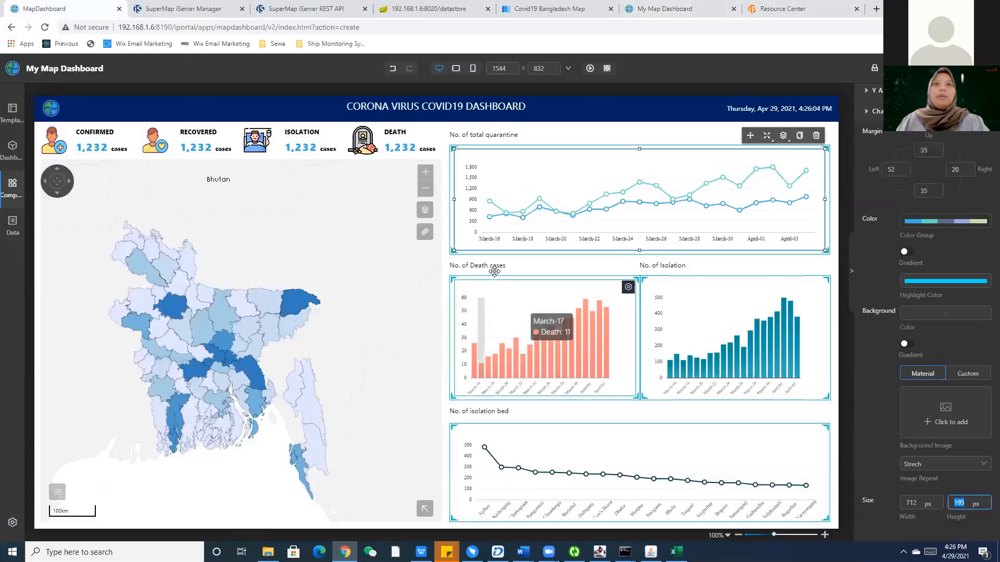
pyautogui.click(781, 8)
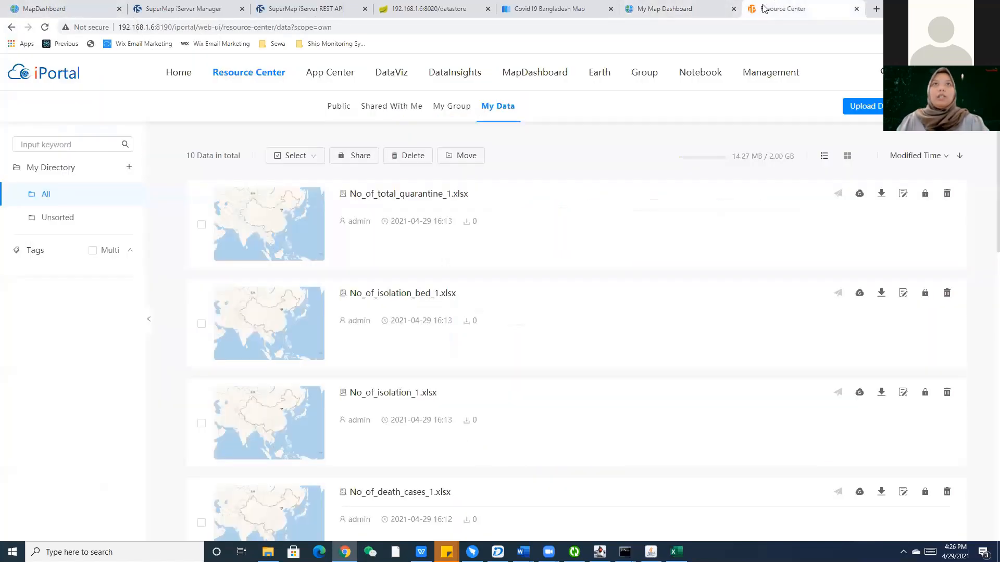
pyautogui.click(680, 4)
# Place two half-width copies of the 'No. of total quarantine' title side by side below the chart.
pyautogui.click(565, 130)
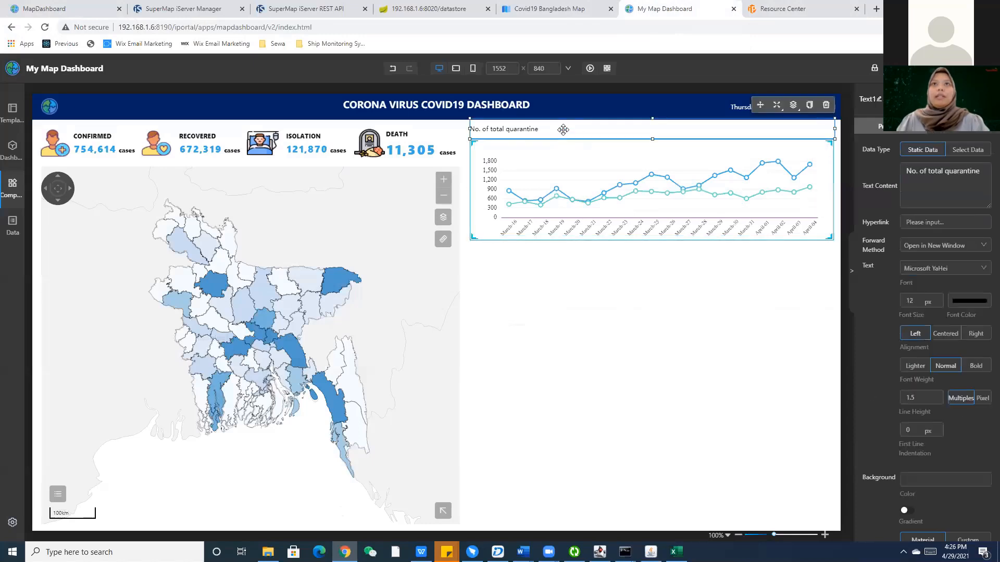
pyautogui.hotkey('ctrl', 'c')
pyautogui.hotkey('ctrl', 'v')
pyautogui.moveTo(600, 149); pyautogui.dragTo(601, 250)
pyautogui.moveTo(835, 251); pyautogui.dragTo(654, 270)
pyautogui.hotkey('ctrl', 'c')
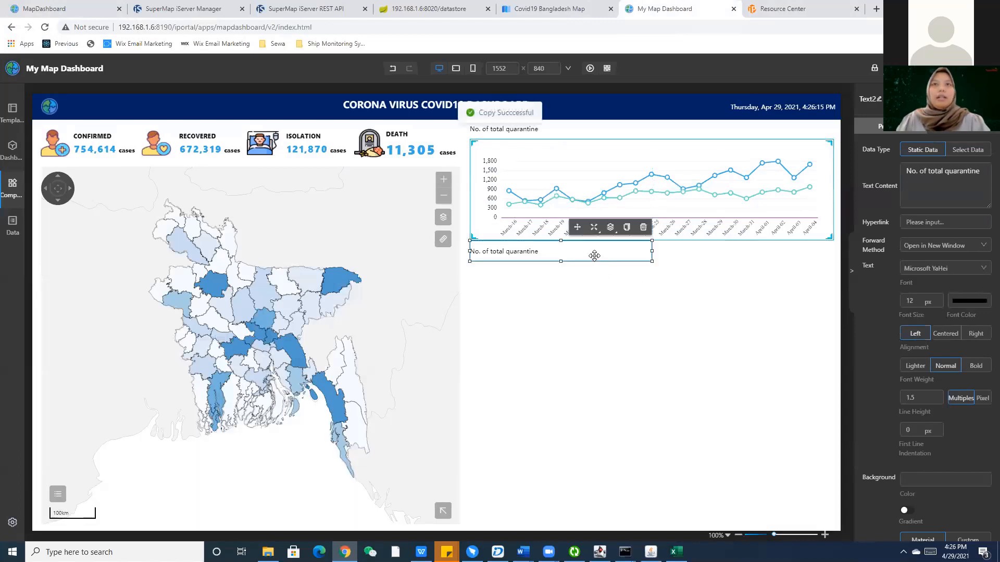
pyautogui.hotkey('ctrl', 'v')
pyautogui.moveTo(594, 256); pyautogui.dragTo(649, 272)
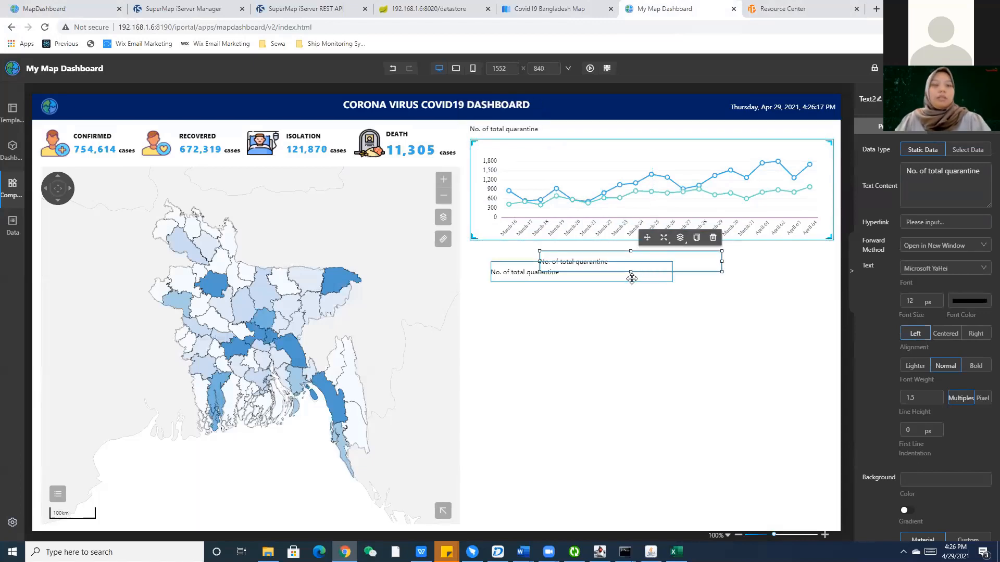
pyautogui.moveTo(562, 274); pyautogui.dragTo(708, 250)
pyautogui.moveTo(809, 255); pyautogui.dragTo(800, 258)
# Rename the copied titles to 'No. of death cases' and 'No. of Isolation'.
pyautogui.click(536, 251)
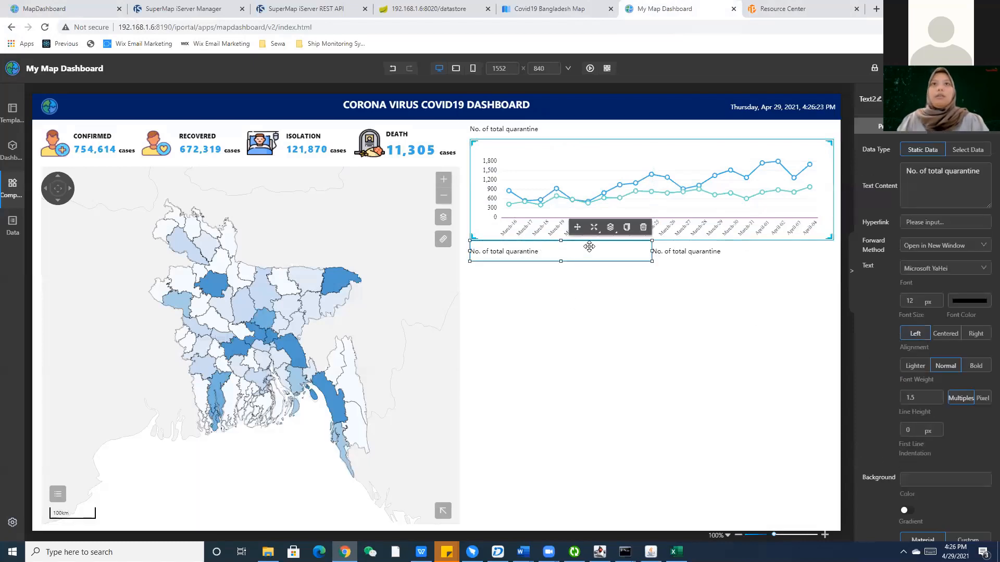
pyautogui.moveTo(979, 172); pyautogui.dragTo(927, 178)
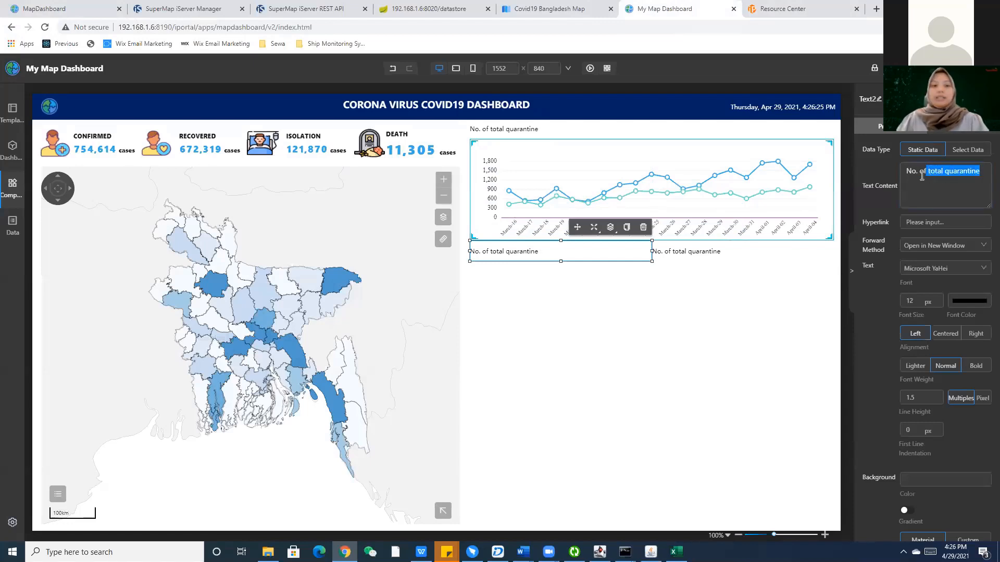
pyautogui.write('death cases')
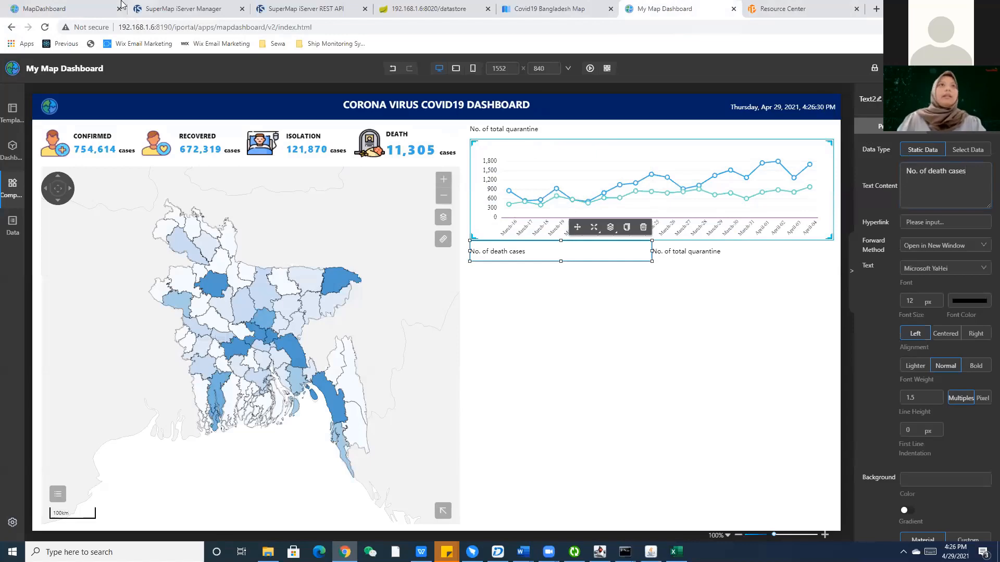
pyautogui.click(86, 4)
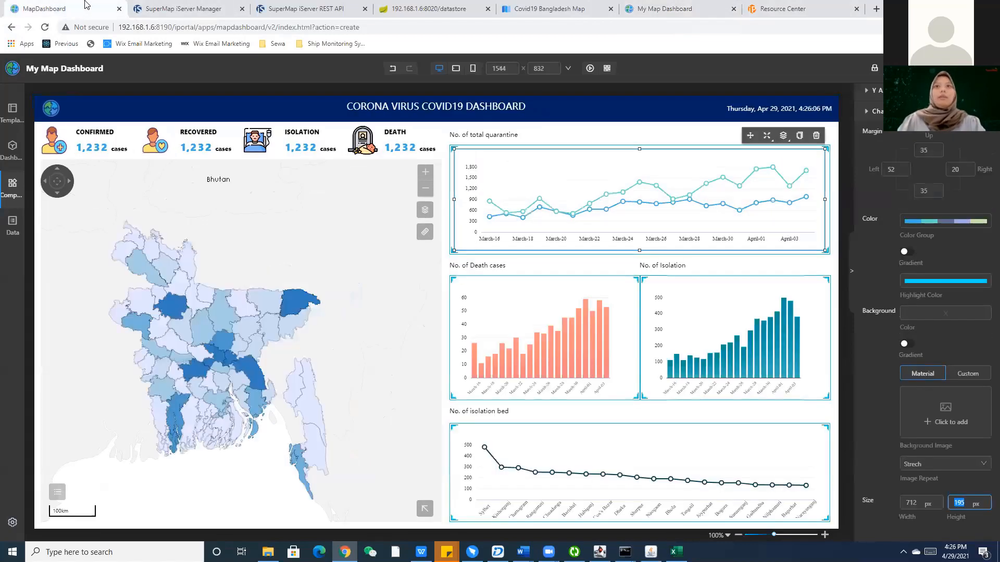
pyautogui.click(750, 7)
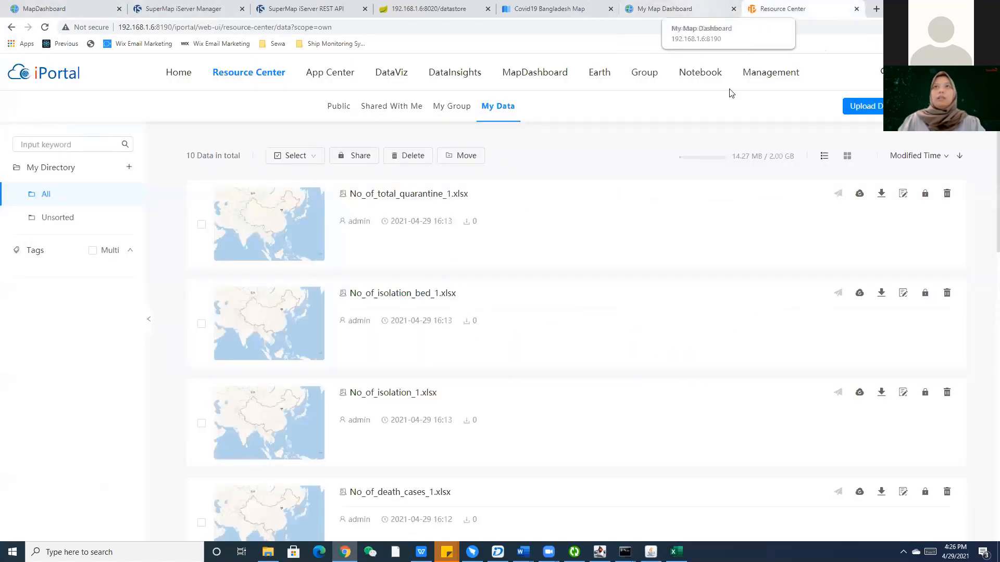
pyautogui.click(718, 8)
pyautogui.click(744, 254)
pyautogui.moveTo(984, 174); pyautogui.dragTo(892, 181)
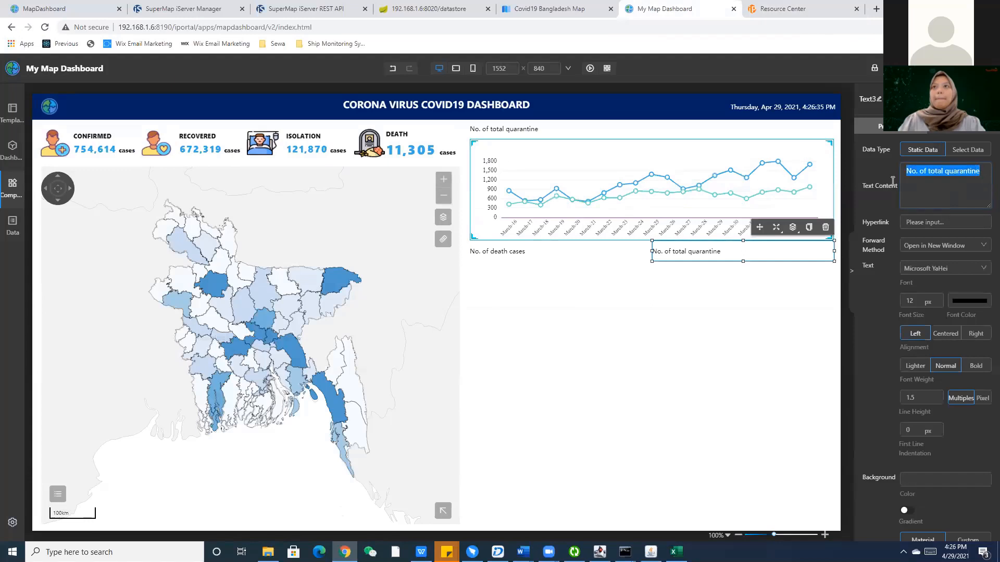
pyautogui.write('N')
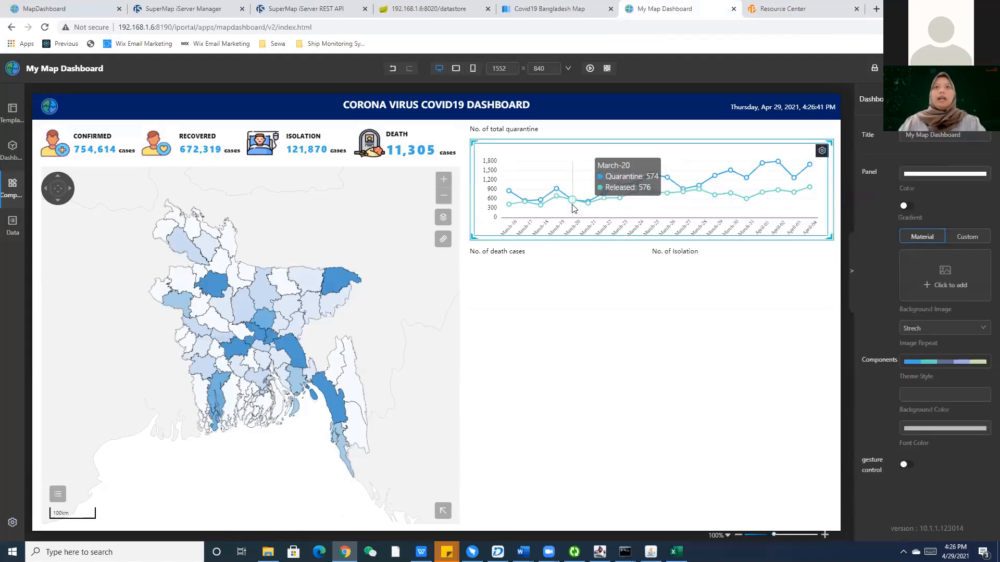
# Paste half-width copies of the quarantine chart under the death cases and Isolation titles.
pyautogui.click(558, 151)
pyautogui.hotkey('ctrl', 'c')
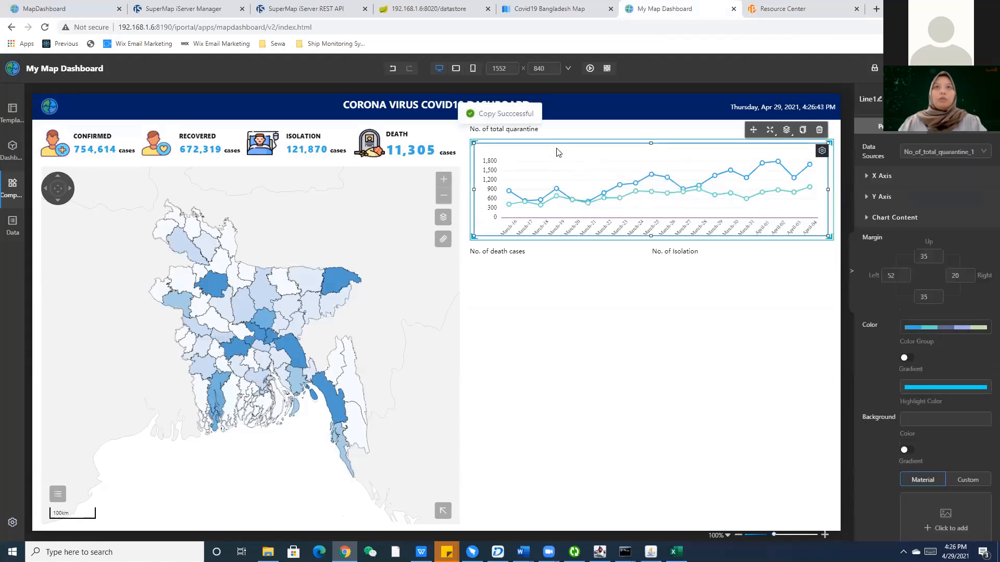
pyautogui.hotkey('ctrl', 'v')
pyautogui.moveTo(615, 227); pyautogui.dragTo(600, 279)
pyautogui.moveTo(825, 308); pyautogui.dragTo(768, 311)
pyautogui.hotkey('ctrl', 'c')
pyautogui.hotkey('ctrl', 'v')
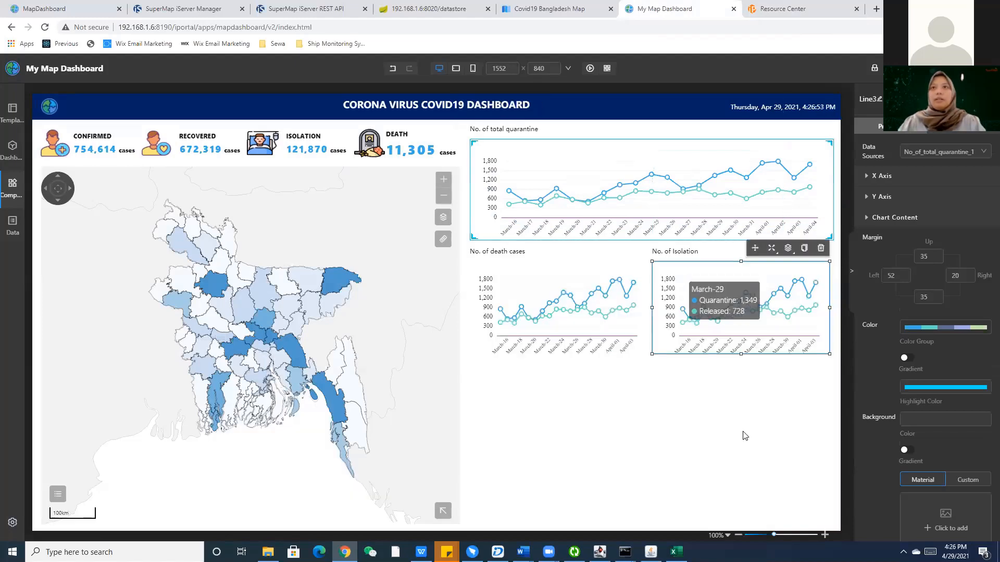
pyautogui.click(737, 436)
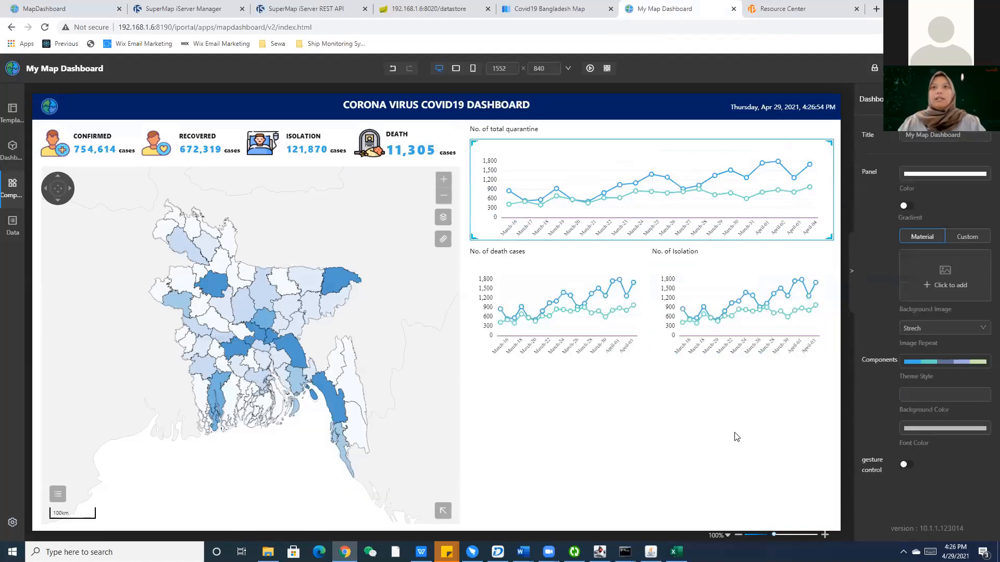
# Paste a full-size duplicate of the quarantine chart below the smaller charts.
pyautogui.click(544, 323)
pyautogui.click(553, 413)
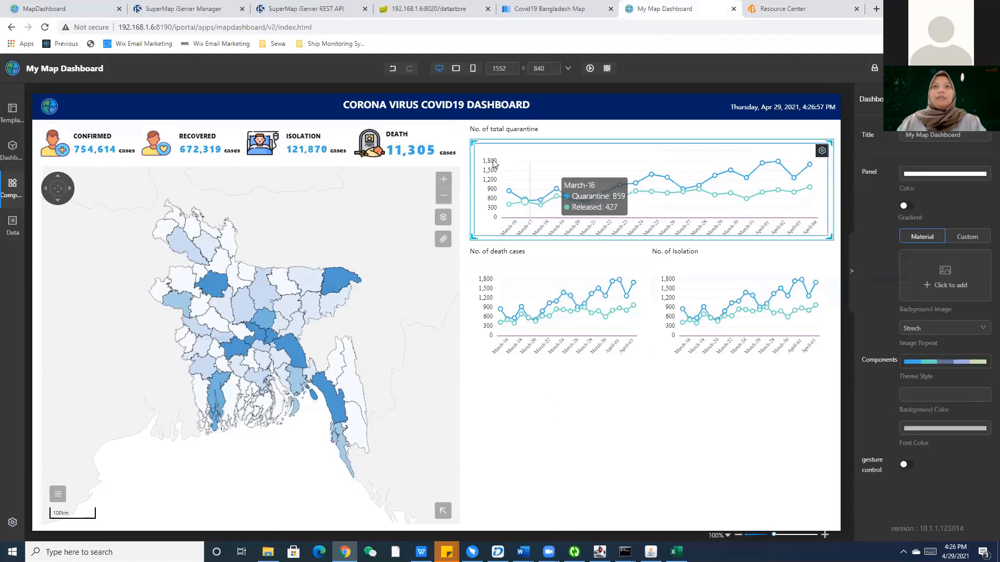
pyautogui.click(474, 141)
pyautogui.hotkey('ctrl', 'c')
pyautogui.hotkey('ctrl', 'v')
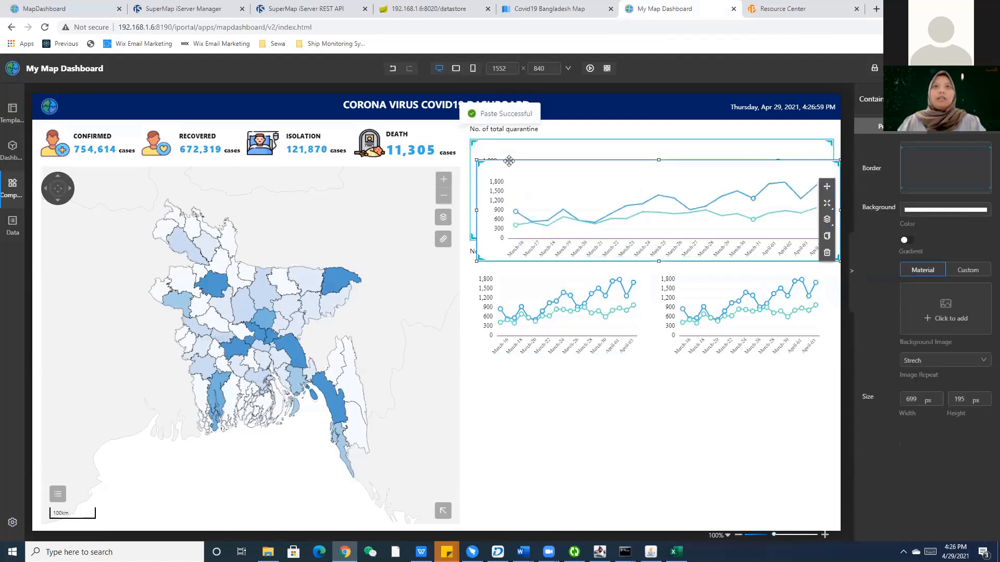
pyautogui.moveTo(509, 159); pyautogui.dragTo(507, 257)
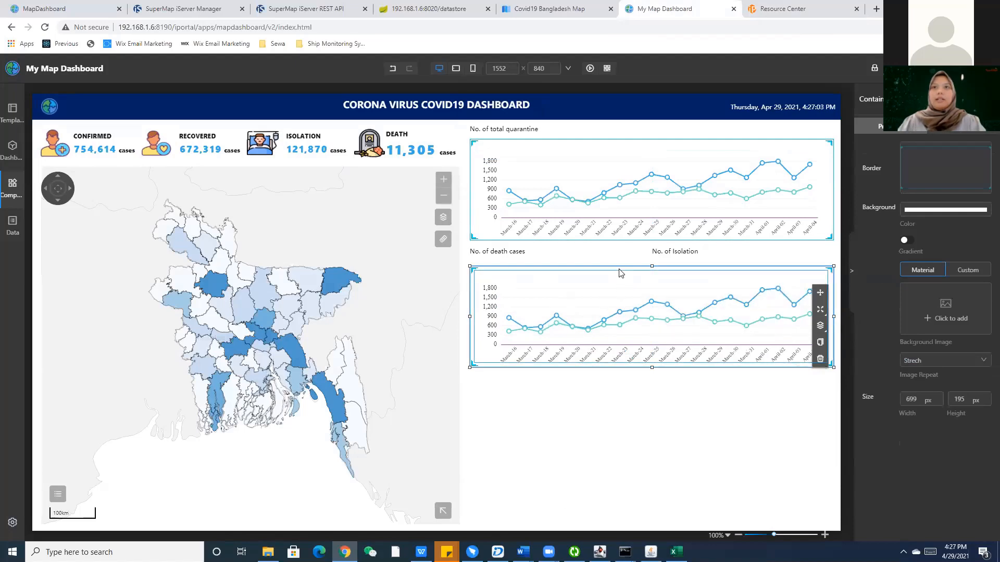
pyautogui.moveTo(620, 270); pyautogui.dragTo(610, 384)
# Delete the trial death cases and isolation chart copies.
pyautogui.click(598, 307)
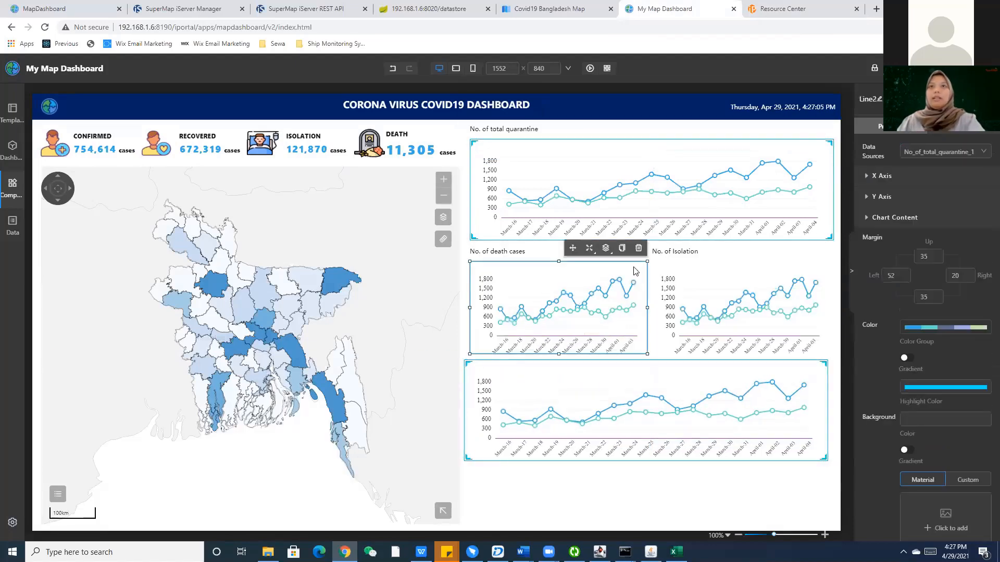
pyautogui.click(640, 248)
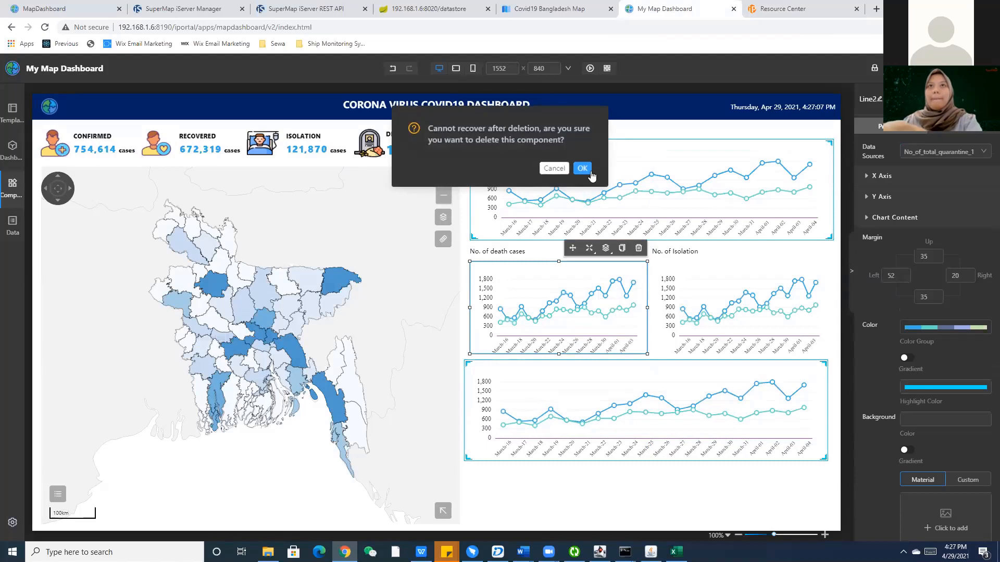
pyautogui.press('Return')
pyautogui.click(819, 280)
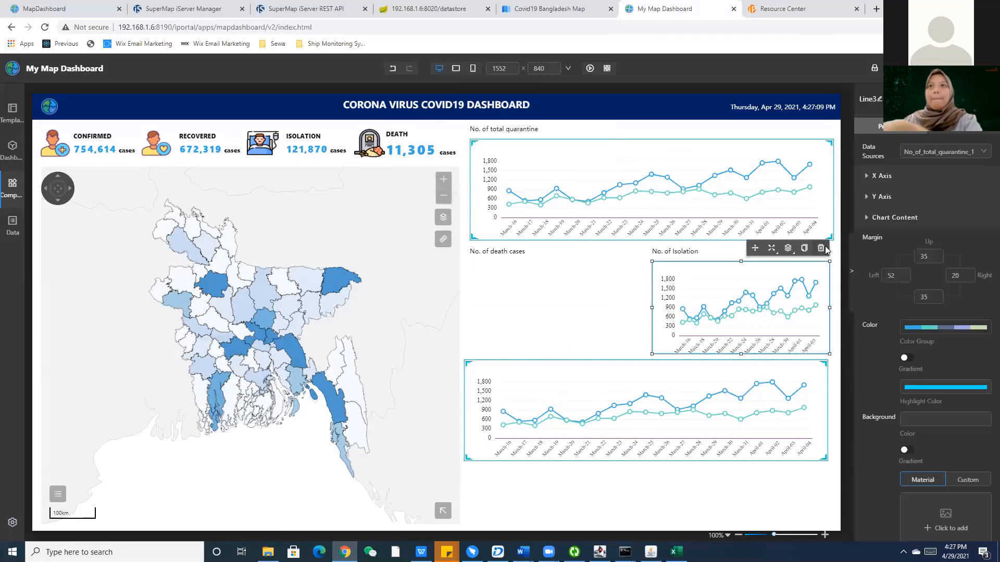
pyautogui.click(820, 249)
pyautogui.click(584, 169)
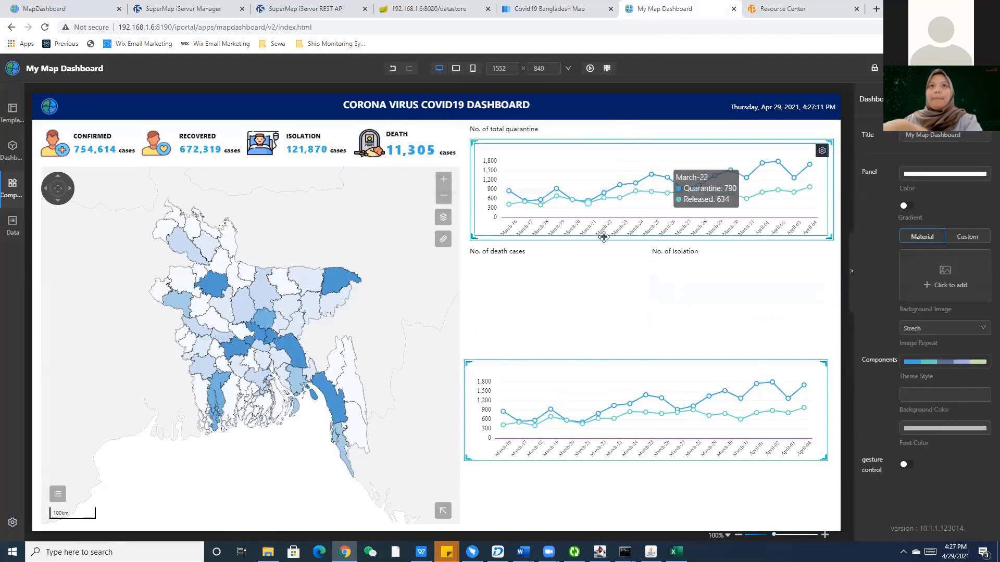
# Move the full-size chart copy under No. of death cases and narrow it to half width.
pyautogui.click(621, 369)
pyautogui.moveTo(622, 352); pyautogui.dragTo(624, 264)
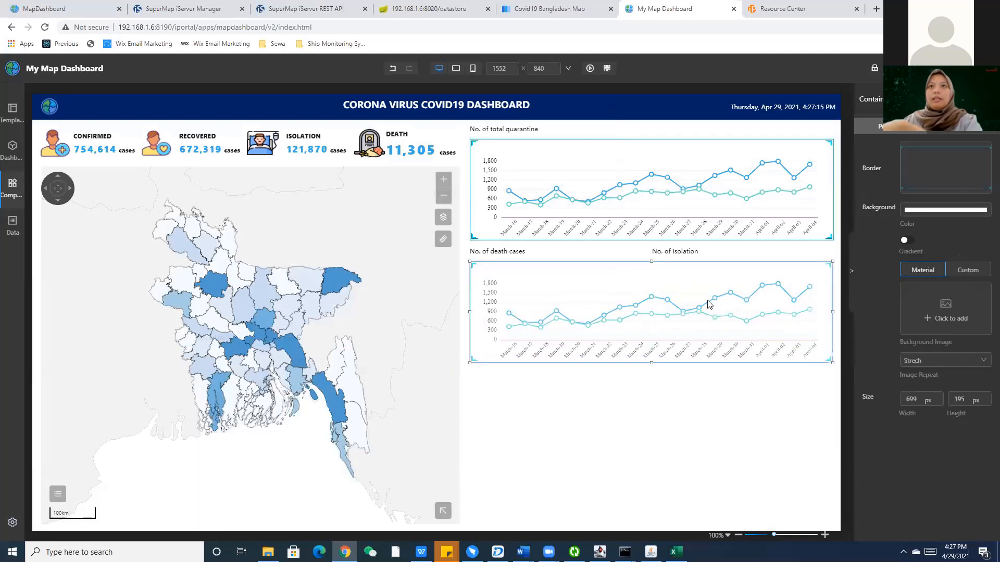
pyautogui.moveTo(833, 312); pyautogui.dragTo(649, 298)
# Duplicate the death-cases line chart, then undo and delete the overlapping copy.
pyautogui.click(608, 386)
pyautogui.click(611, 357)
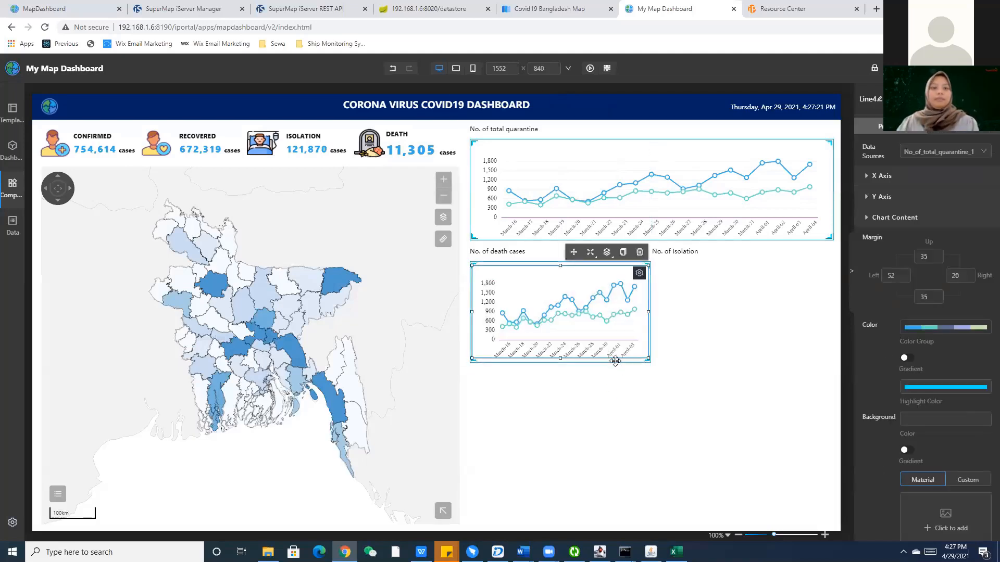
pyautogui.hotkey('ctrl', 'c')
pyautogui.hotkey('ctrl', 'v')
pyautogui.moveTo(595, 344); pyautogui.dragTo(696, 353)
pyautogui.hotkey('ctrl', 'z')
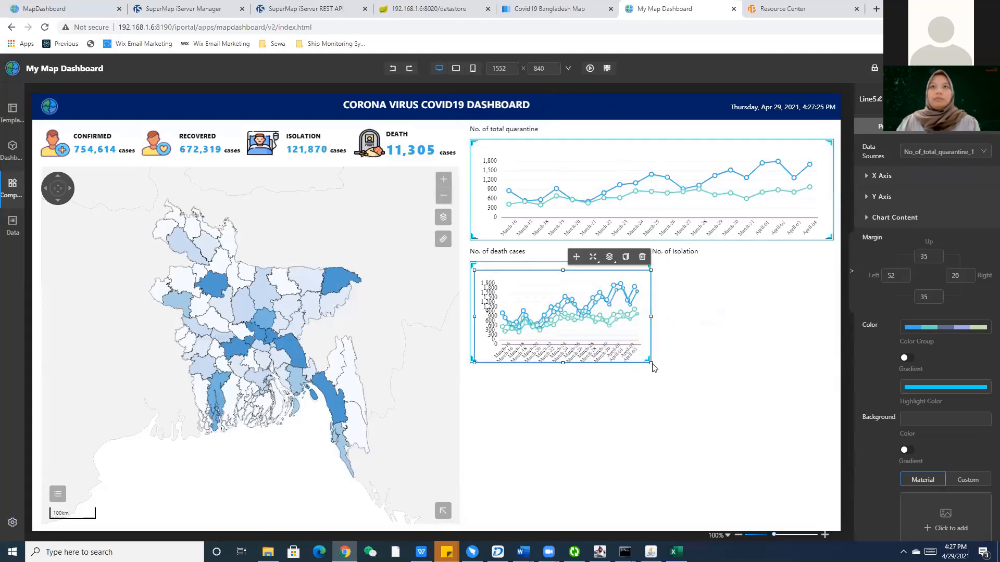
pyautogui.rightClick(621, 306)
pyautogui.click(638, 336)
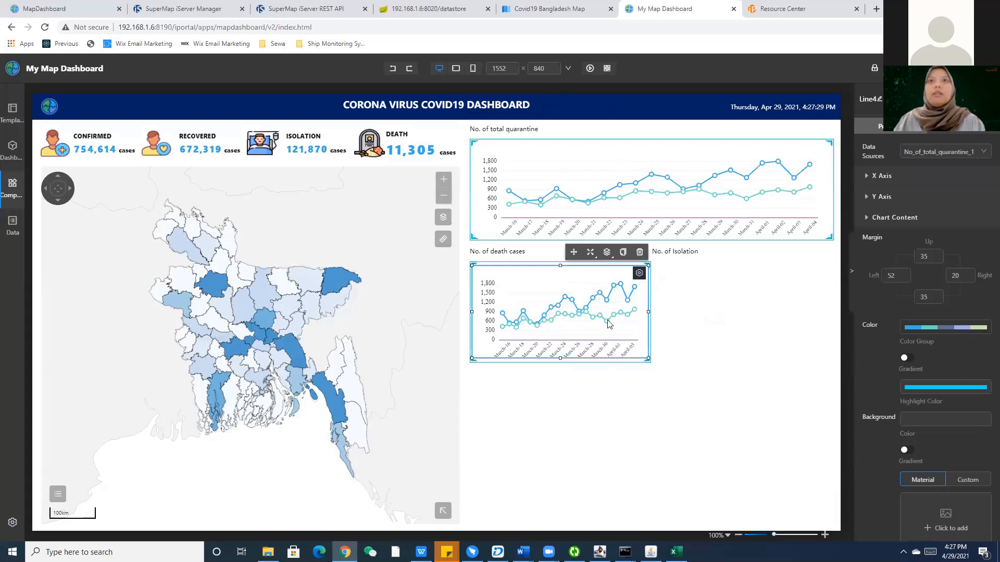
# Copy the death-cases chart container and place it under the No. of Isolation heading.
pyautogui.click(604, 260)
pyautogui.hotkey('ctrl', 'c')
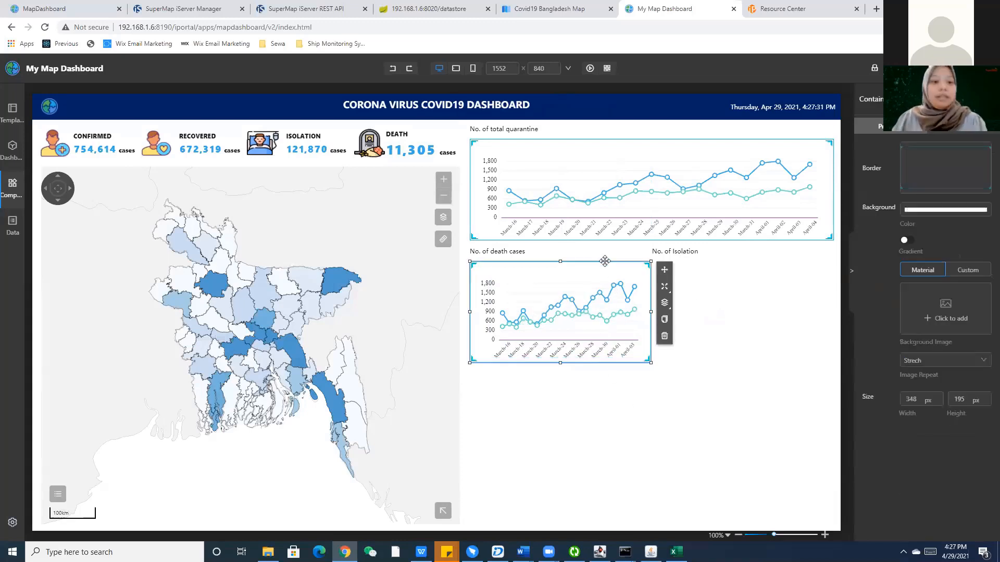
pyautogui.hotkey('ctrl', 'v')
pyautogui.moveTo(619, 290); pyautogui.dragTo(781, 261)
pyautogui.click(722, 444)
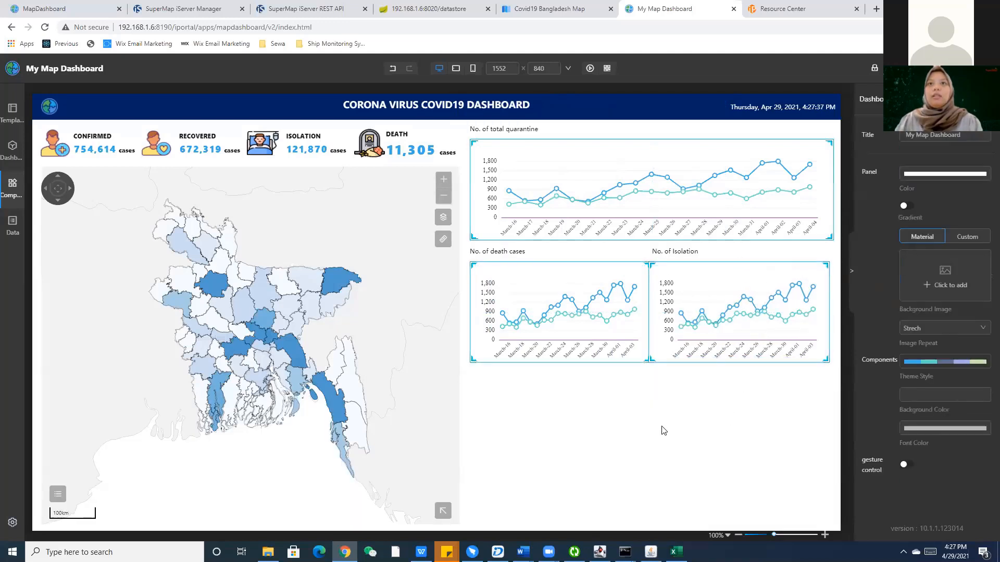
pyautogui.click(551, 308)
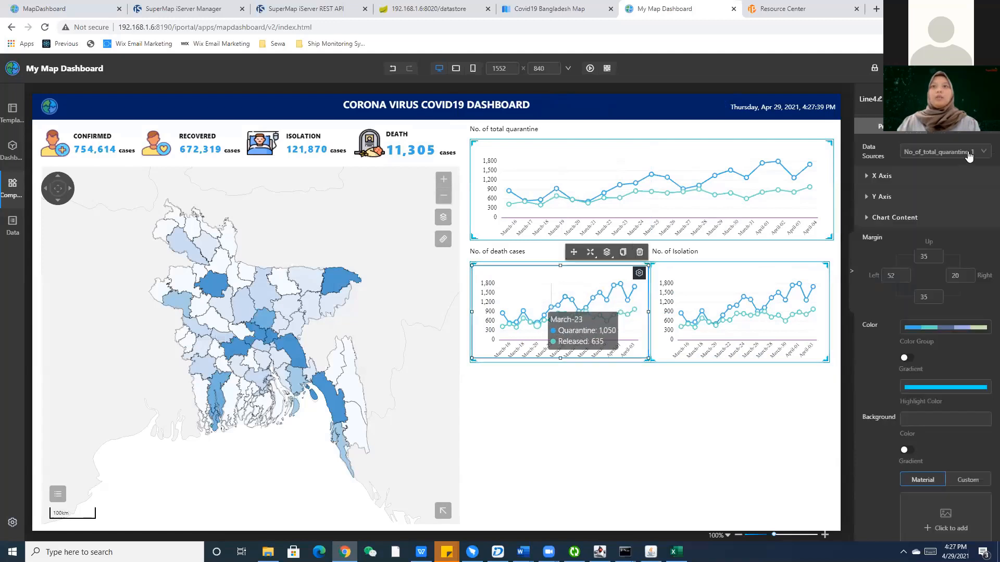
# Switch the death-cases chart's data source to No_of_death_cases_1 from My Data.
pyautogui.click(968, 152)
pyautogui.click(932, 197)
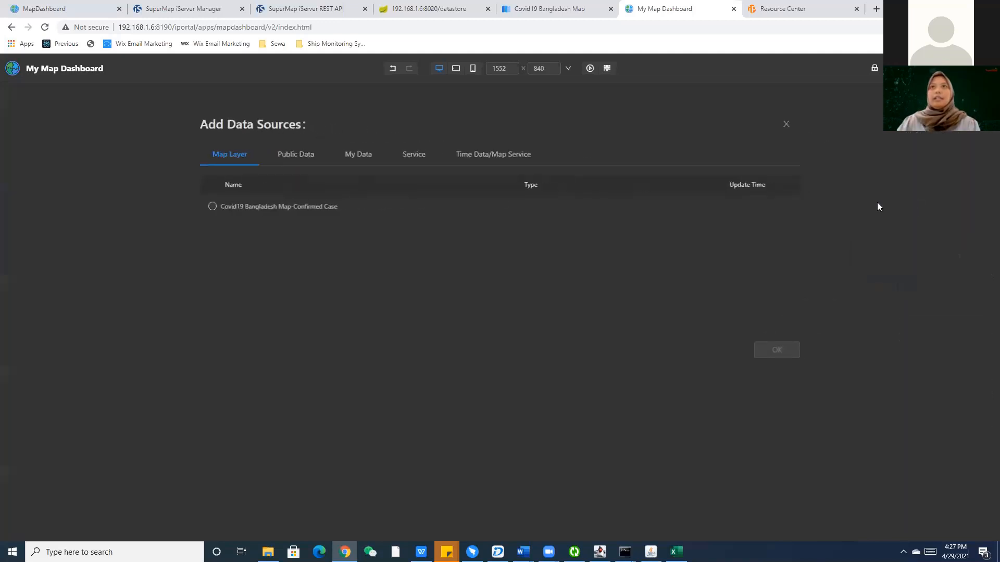
pyautogui.click(360, 156)
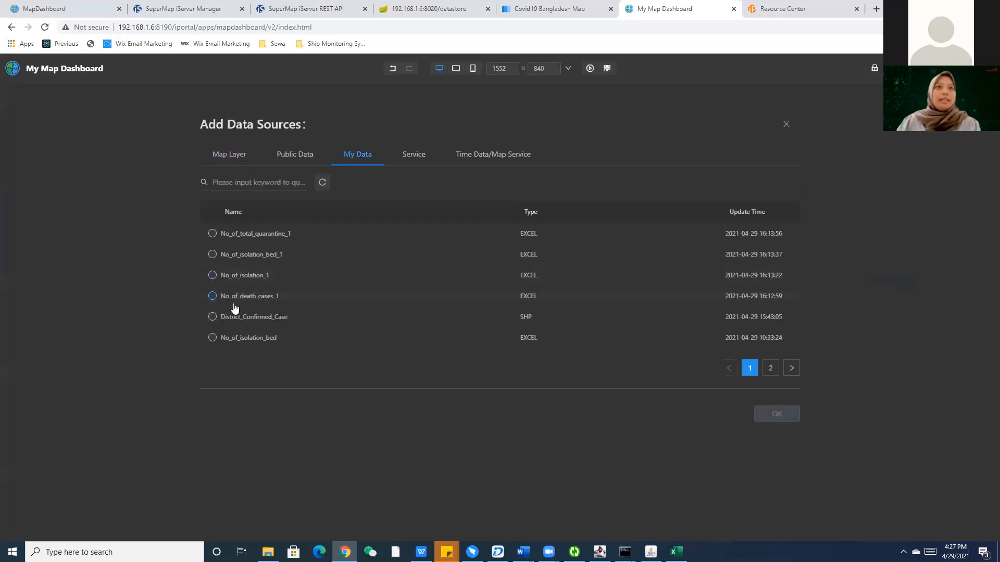
pyautogui.click(234, 304)
pyautogui.click(787, 417)
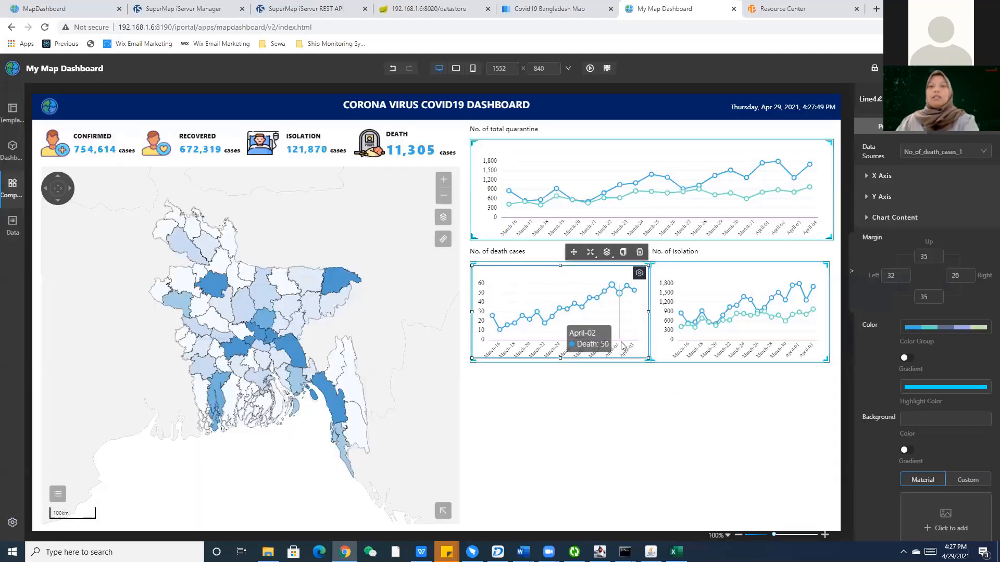
# Delete the death-cases line chart and confirm the deletion.
pyautogui.click(640, 252)
pyautogui.click(582, 169)
pyautogui.click(13, 149)
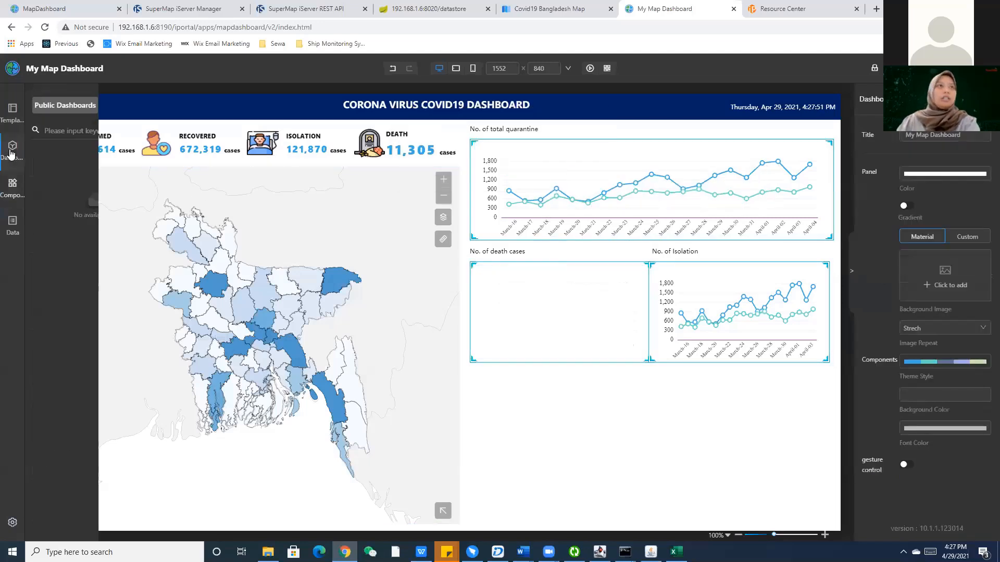
# Place a histogram in the empty death-cases box using No_of_death_cases_1 as its data.
pyautogui.click(12, 188)
pyautogui.moveTo(69, 238); pyautogui.dragTo(529, 303)
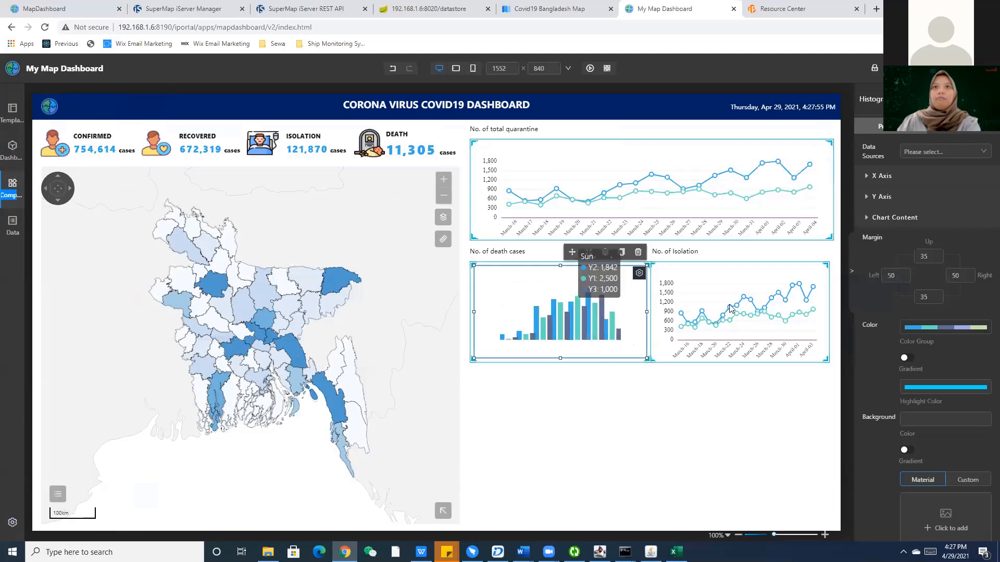
pyautogui.click(924, 152)
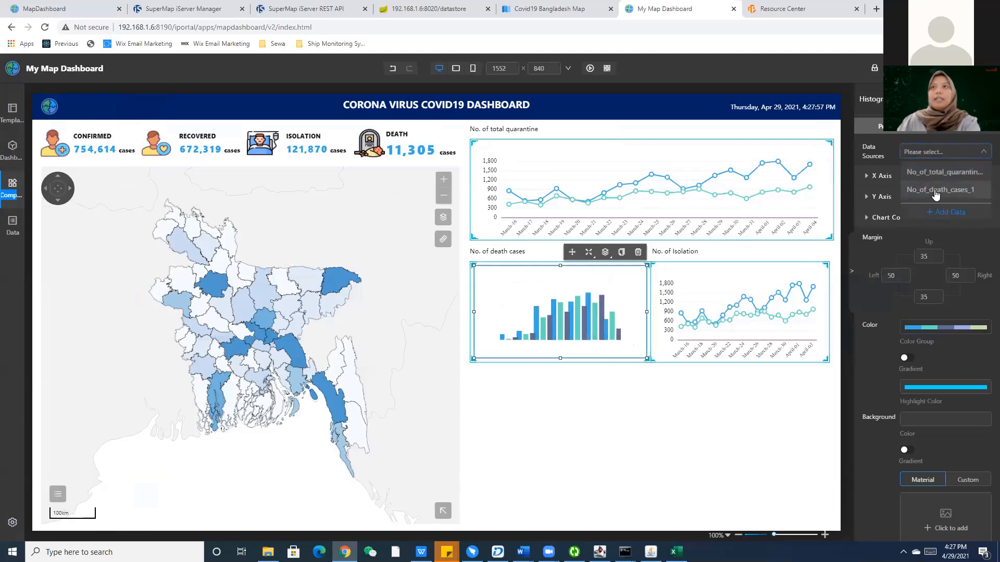
pyautogui.click(934, 189)
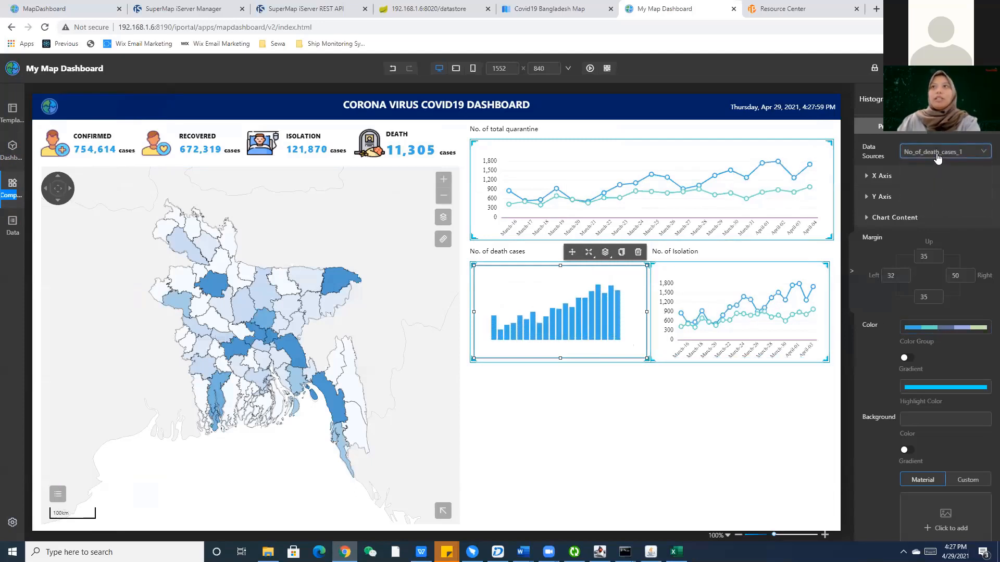
# Give the histogram's x-axis line a purple colour.
pyautogui.click(933, 176)
pyautogui.click(966, 262)
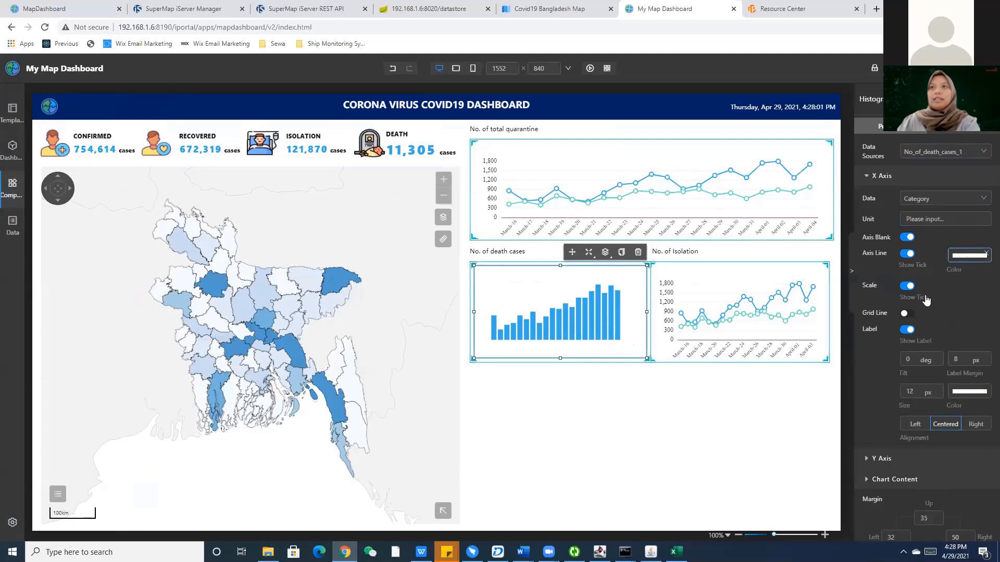
pyautogui.moveTo(932, 286)
pyautogui.mouseDown()
pyautogui.moveTo(962, 286)
pyautogui.moveTo(967, 262)
pyautogui.moveTo(962, 293)
pyautogui.mouseUp()
pyautogui.click(966, 261)
pyautogui.click(956, 259)
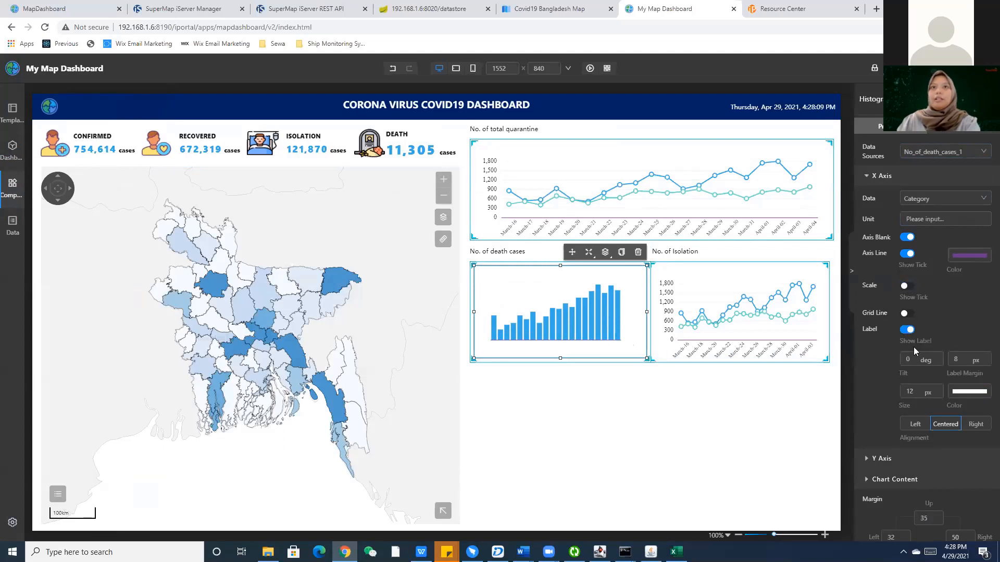
# Set the x-axis labels to black, 45° tilt, 20 margin and size 10.
pyautogui.click(966, 396)
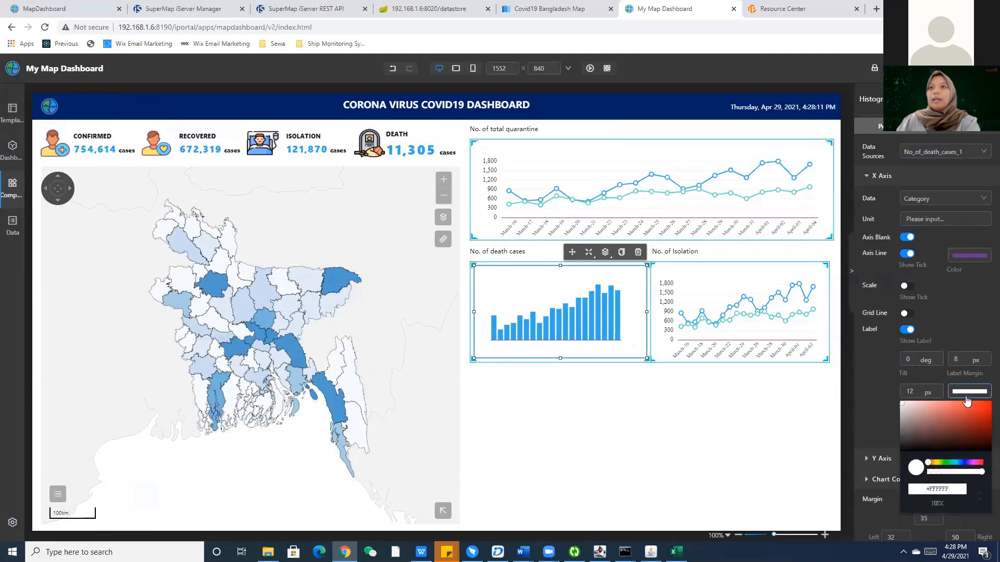
pyautogui.moveTo(904, 418); pyautogui.dragTo(902, 450)
pyautogui.click(962, 327)
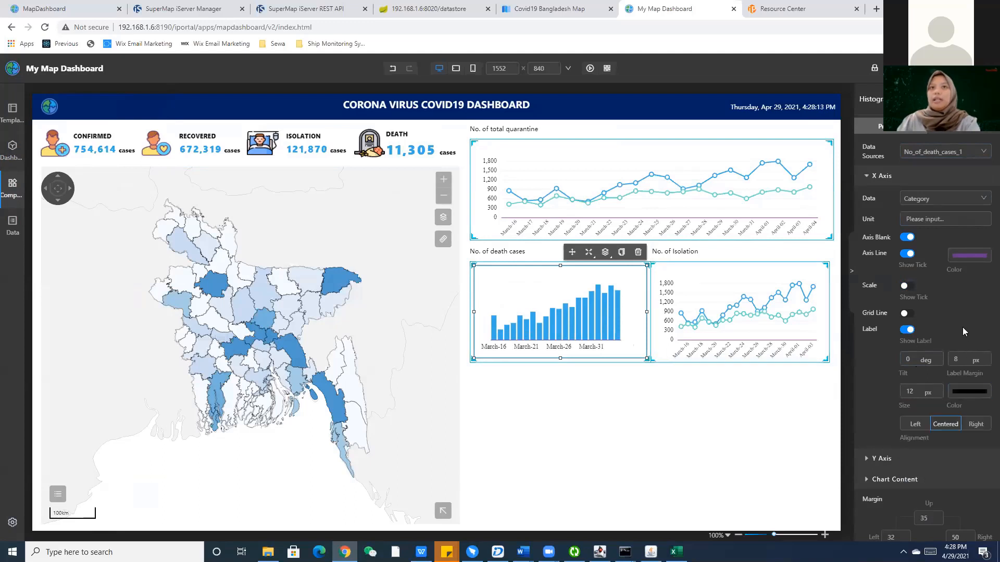
pyautogui.click(908, 360)
pyautogui.write('45')
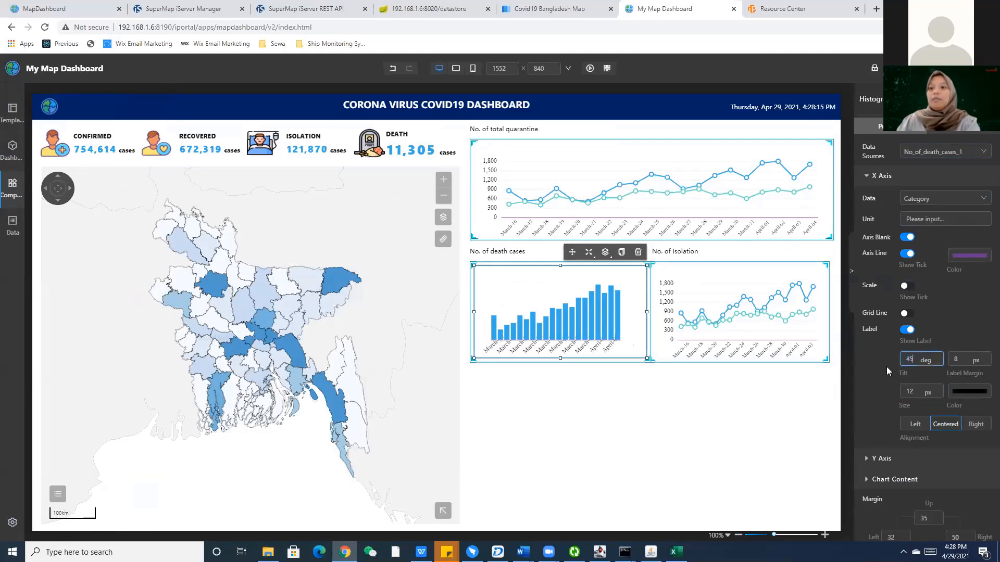
pyautogui.press('Tab')
pyautogui.write('20')
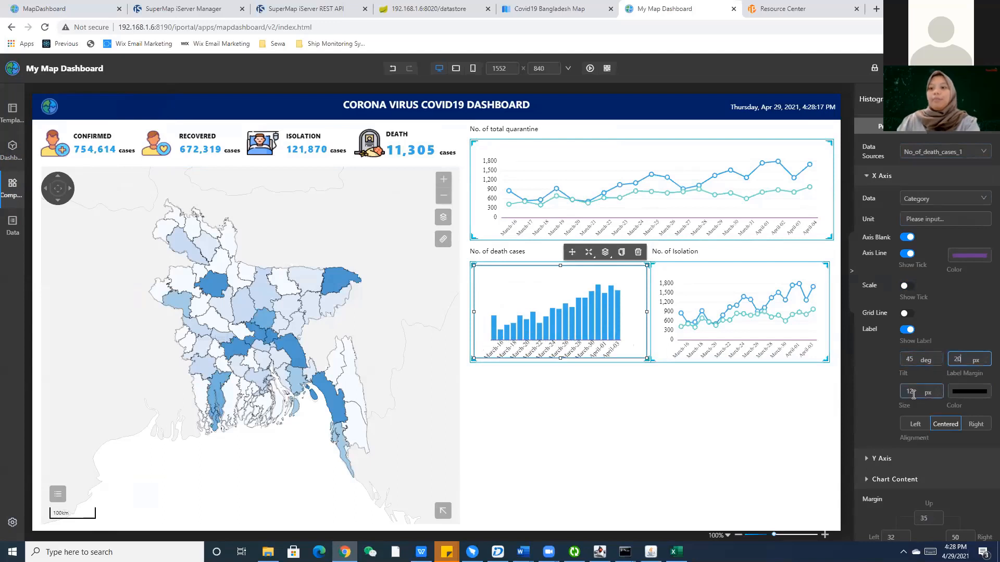
pyautogui.press('Tab')
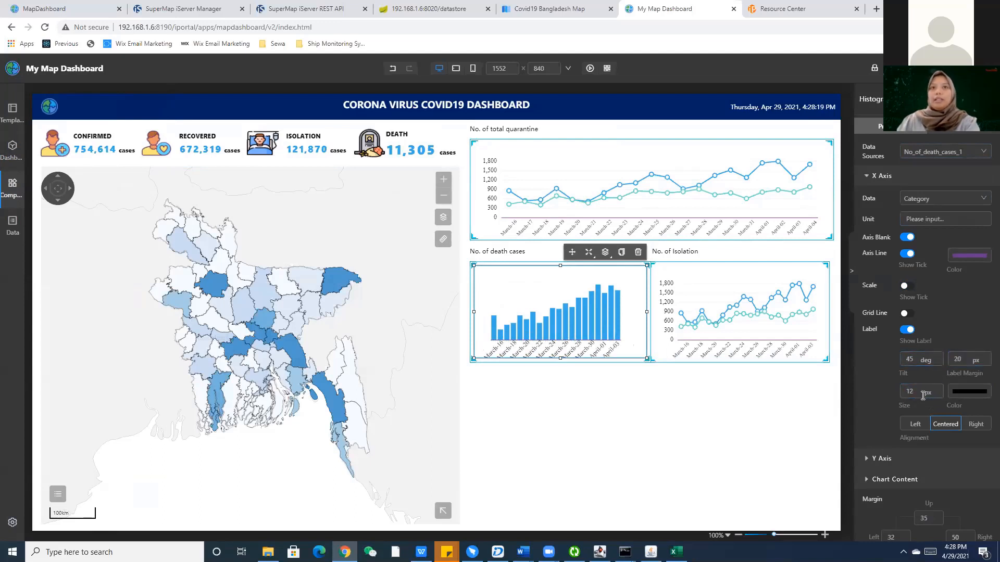
pyautogui.press('BackSpace')
pyautogui.write('0')
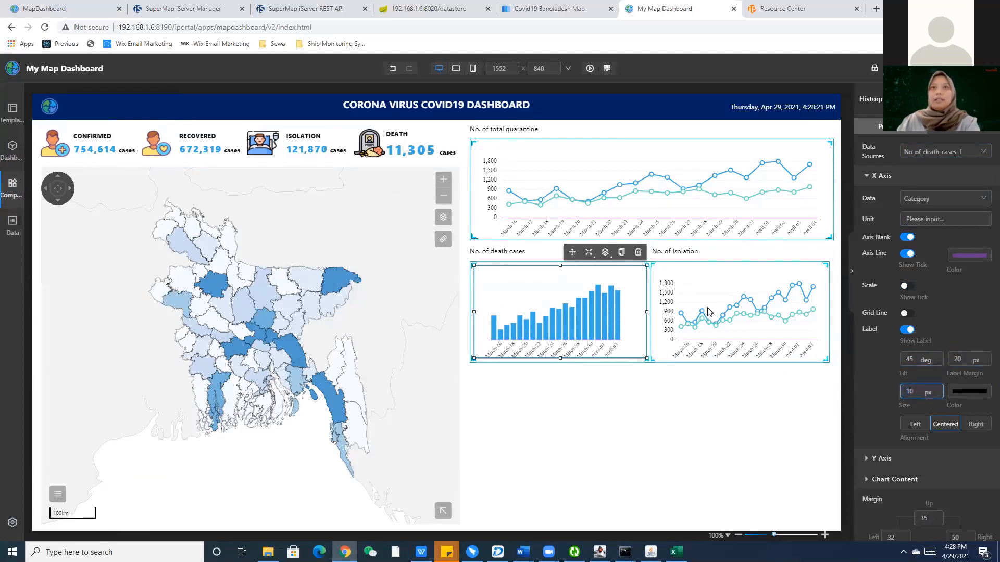
pyautogui.click(872, 370)
pyautogui.scroll(-3, 886, 362)
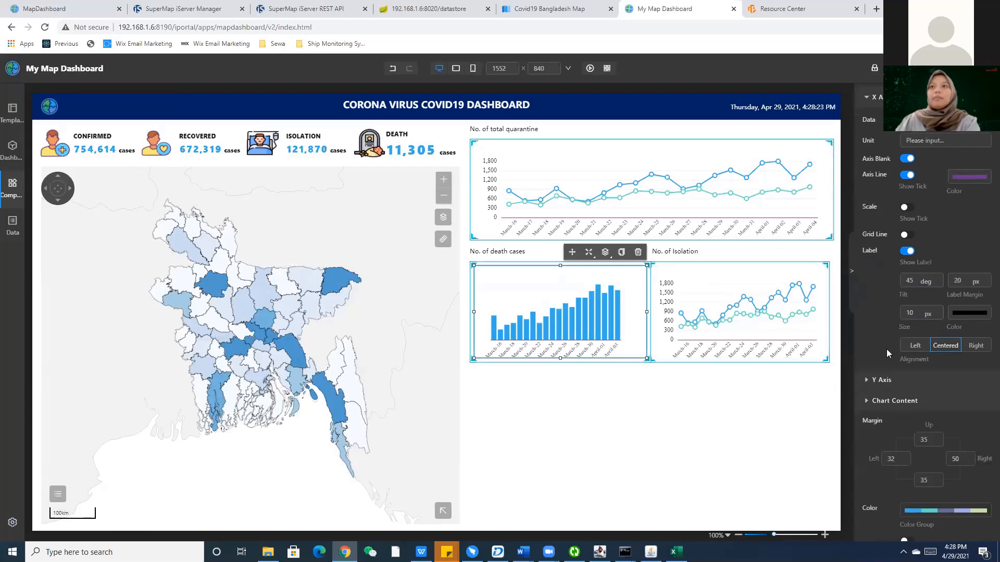
# Turn on solid grid lines for the death-cases chart's y-axis.
pyautogui.click(900, 308)
pyautogui.scroll(-1, 924, 308)
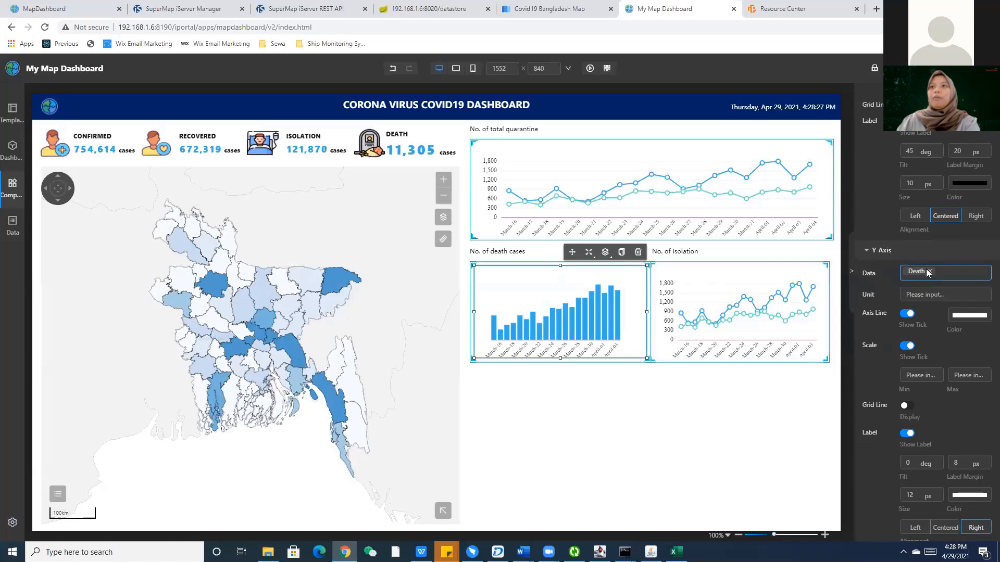
pyautogui.scroll(-2, 927, 272)
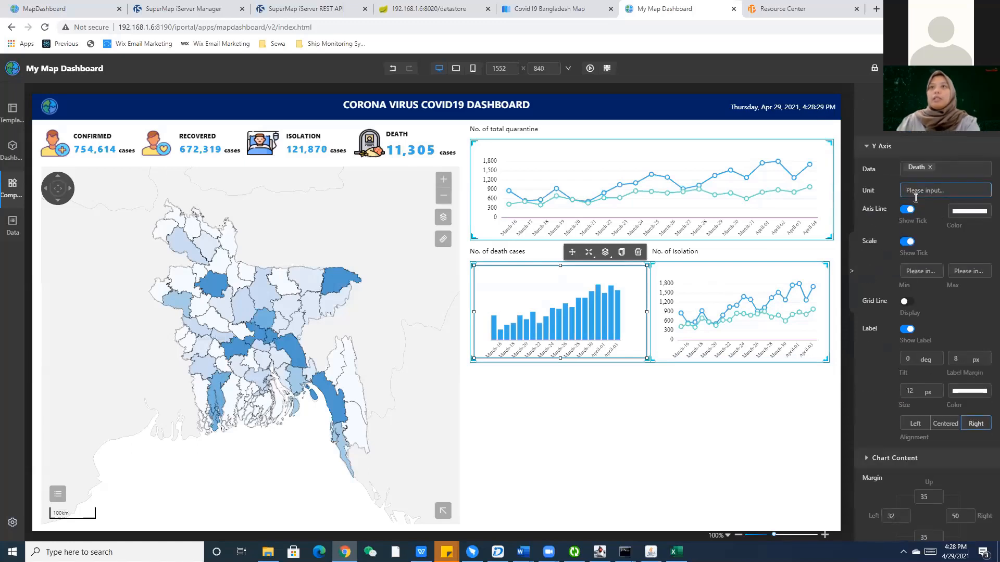
pyautogui.click(961, 214)
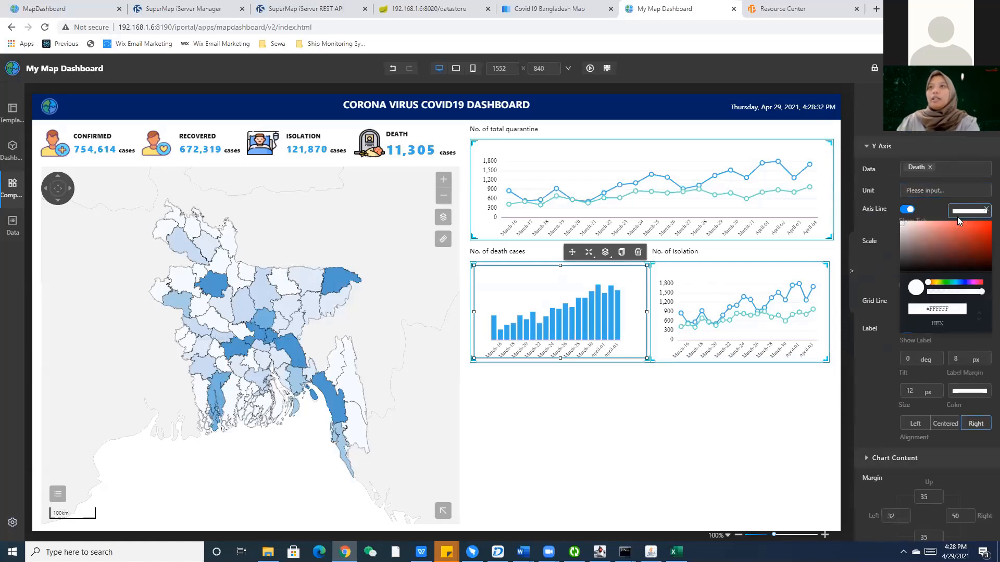
pyautogui.click(875, 219)
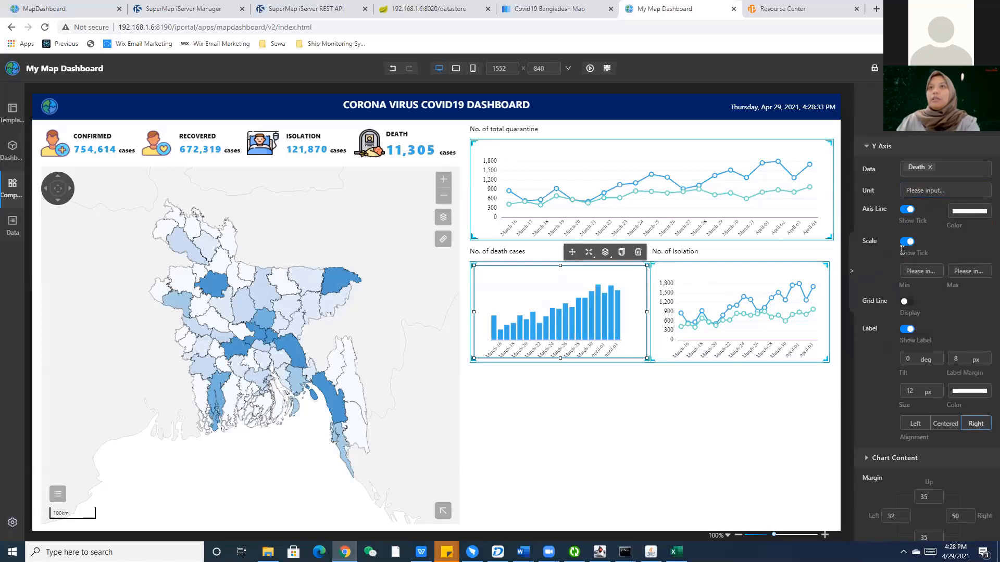
pyautogui.click(911, 298)
pyautogui.scroll(-1, 911, 253)
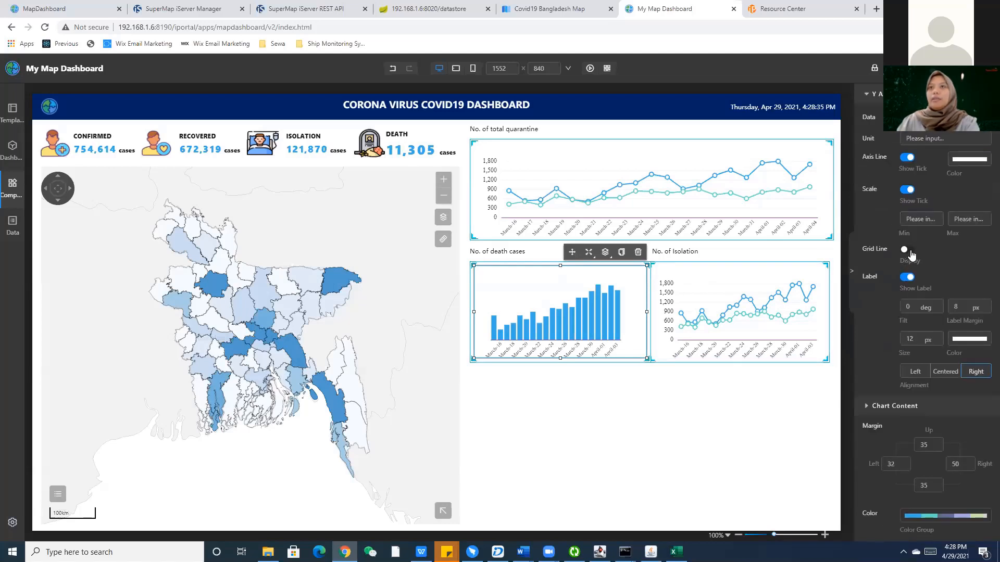
pyautogui.click(944, 280)
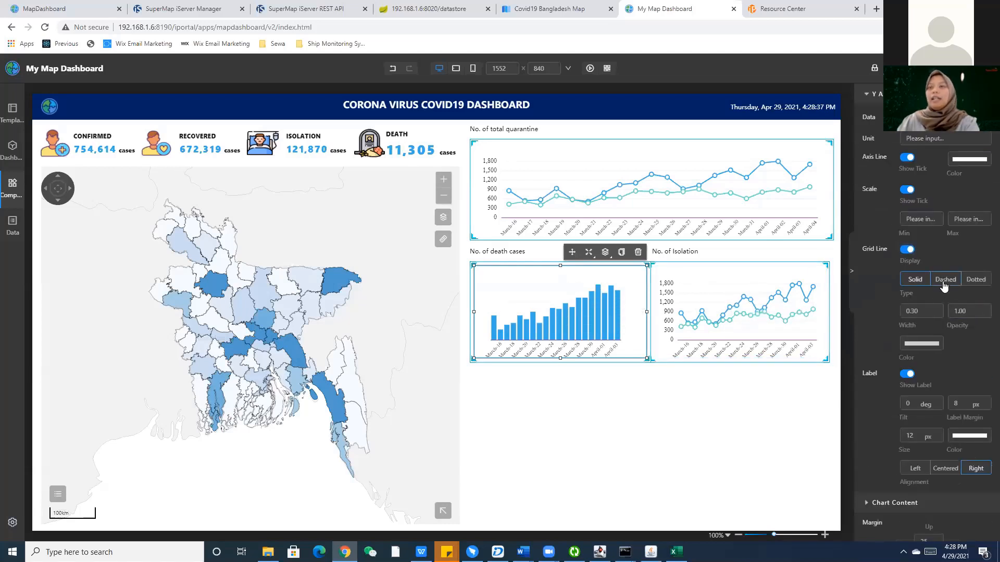
pyautogui.click(909, 285)
pyautogui.click(943, 283)
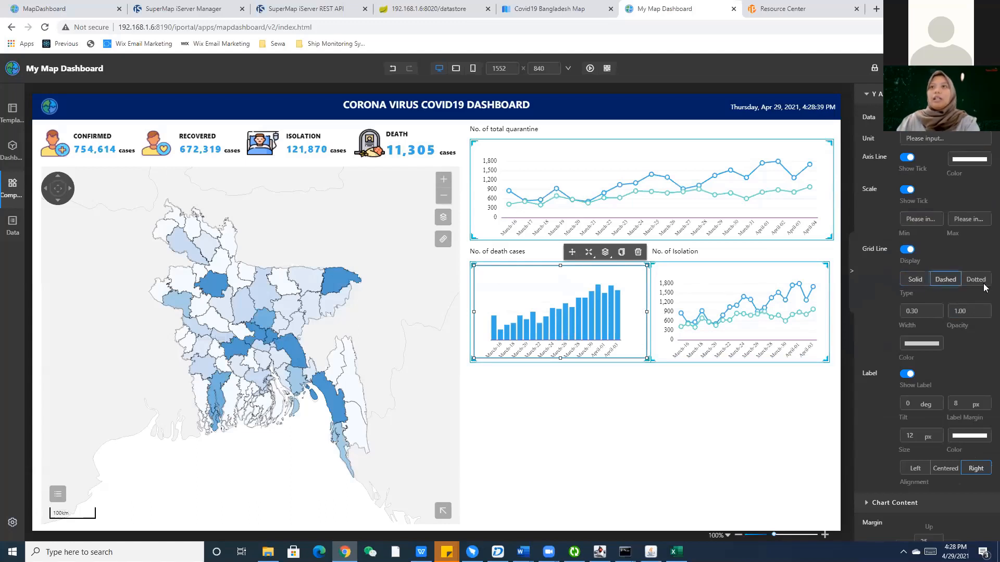
pyautogui.click(906, 285)
# Change the y-axis label colour to black.
pyautogui.scroll(-2, 926, 330)
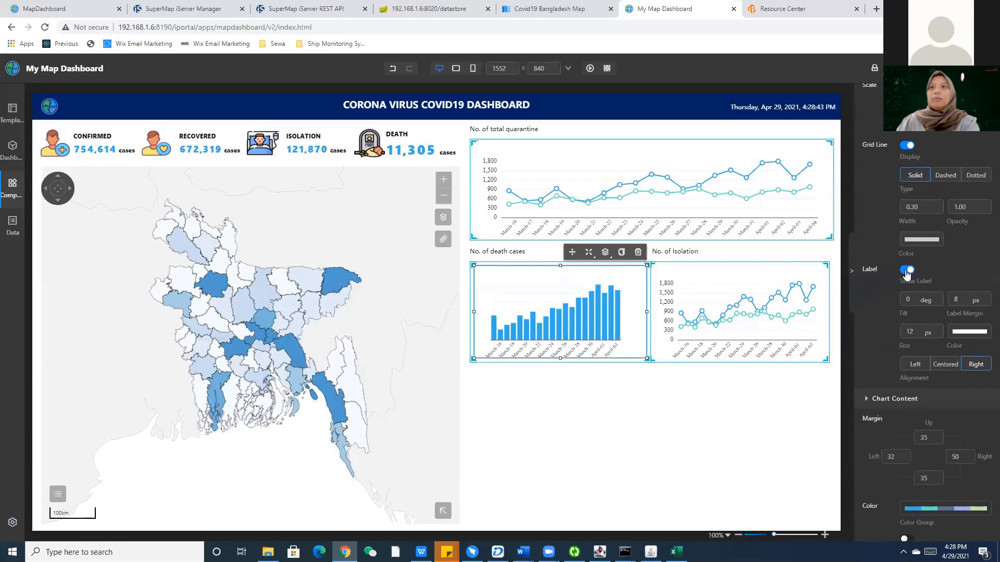
pyautogui.click(954, 331)
pyautogui.moveTo(912, 354); pyautogui.dragTo(889, 400)
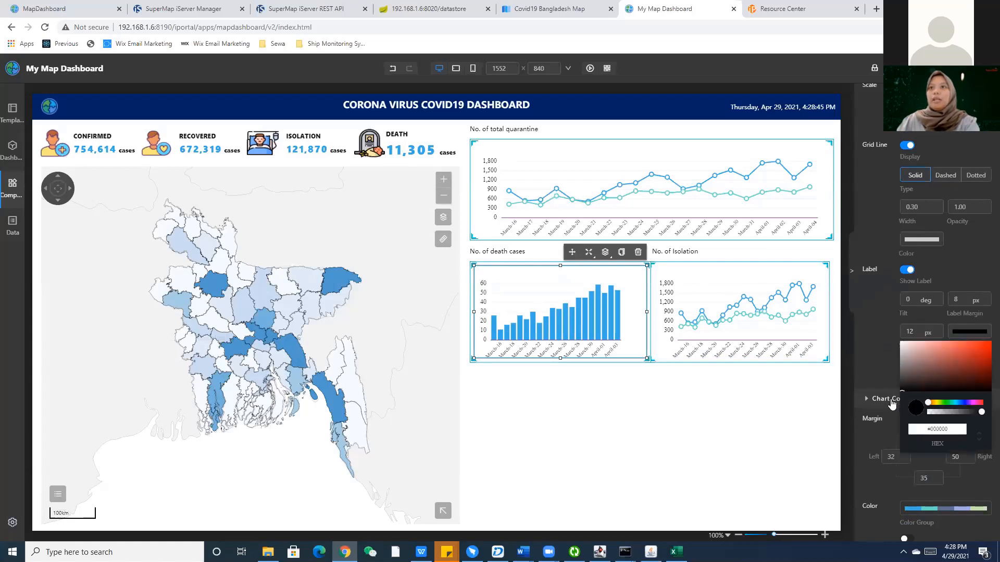
pyautogui.click(882, 327)
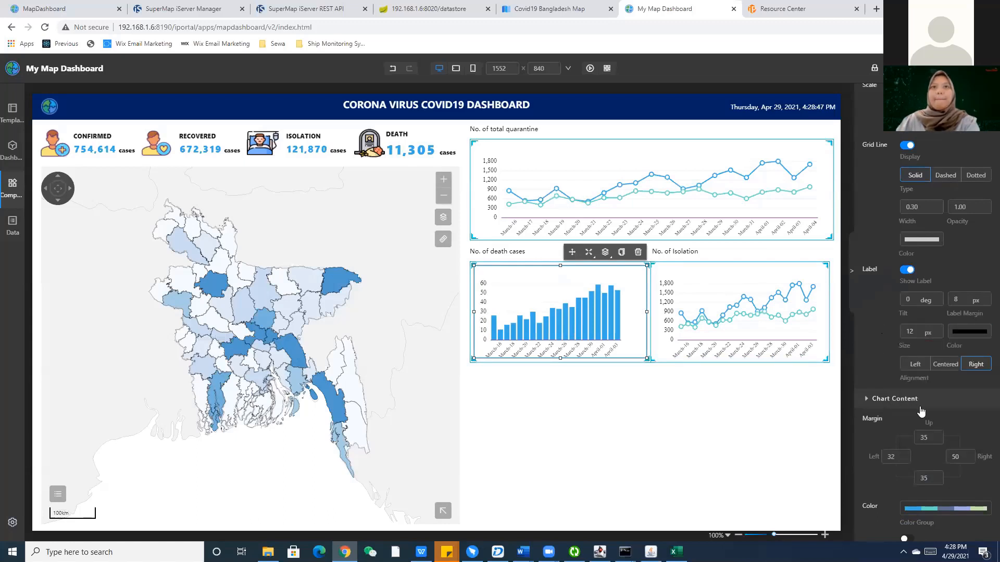
pyautogui.scroll(-5, 921, 412)
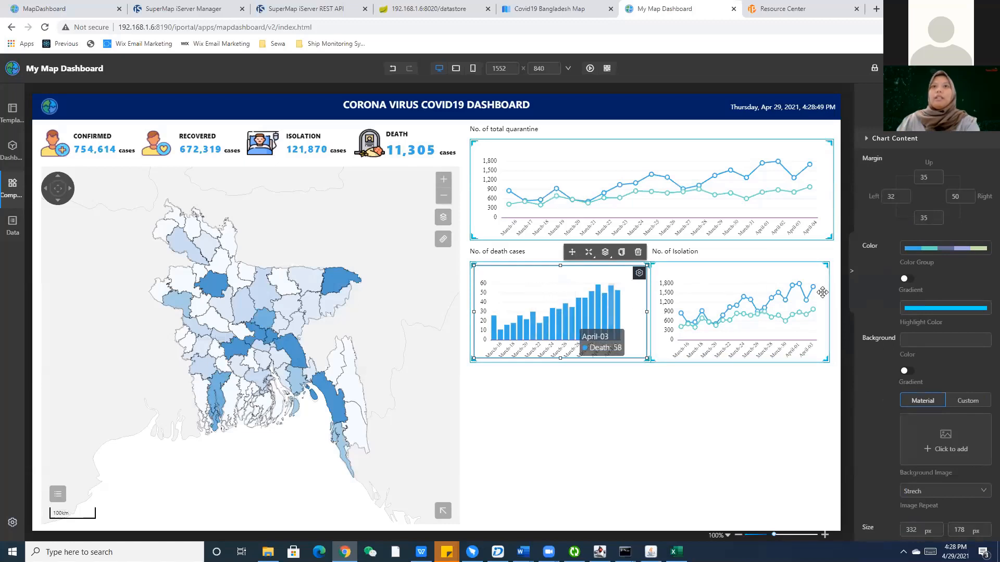
# Try the salmon palette on the death-cases bars, toggling gradient shading on and off.
pyautogui.click(920, 252)
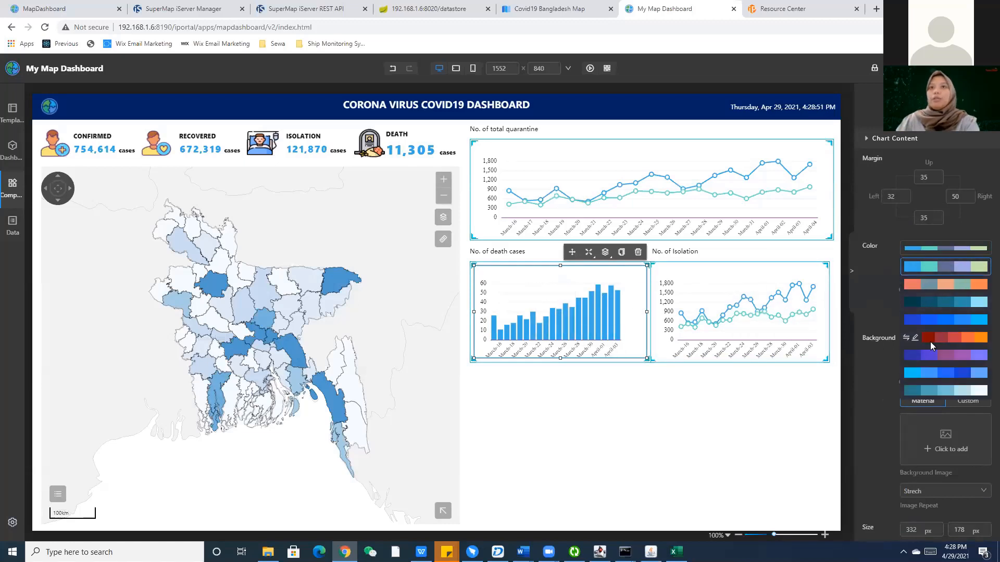
pyautogui.scroll(-3, 930, 338)
pyautogui.scroll(-5, 931, 324)
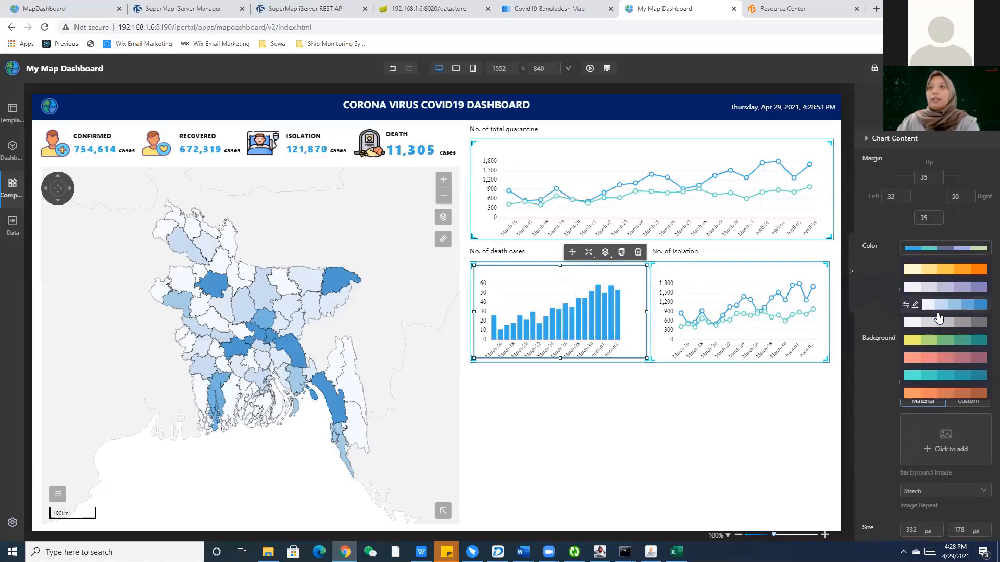
pyautogui.scroll(-5, 929, 333)
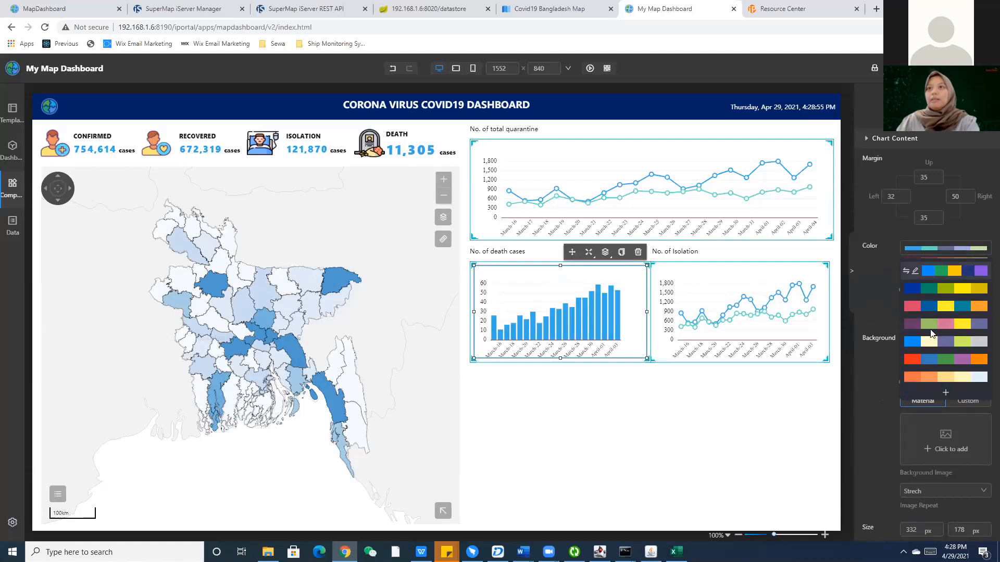
pyautogui.scroll(-3, 945, 359)
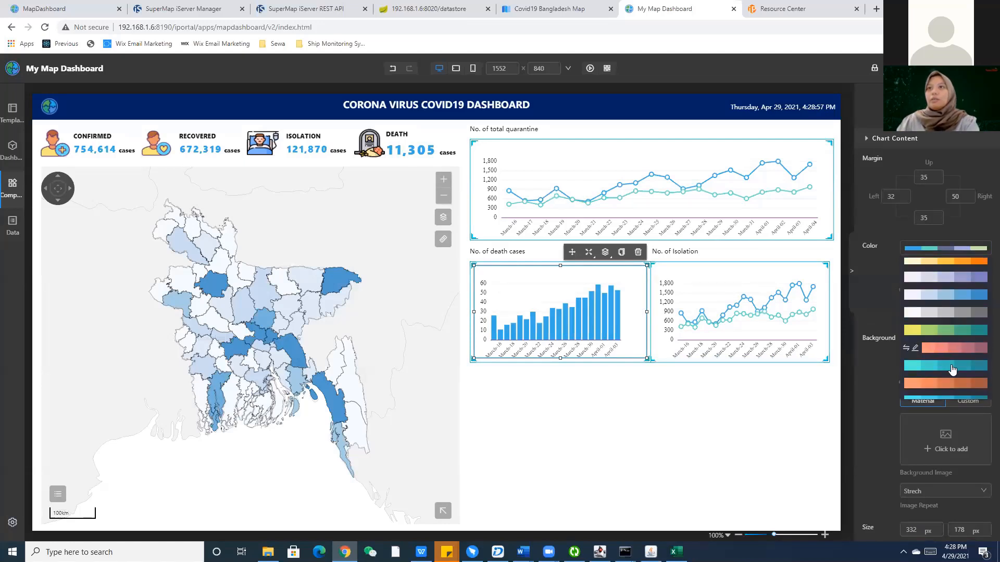
pyautogui.click(947, 348)
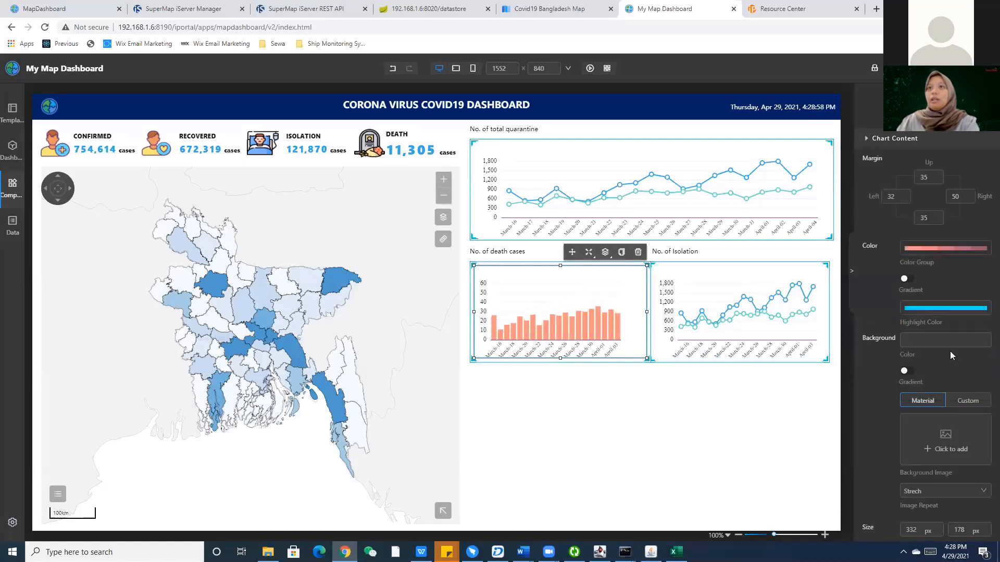
pyautogui.click(907, 279)
pyautogui.click(910, 282)
pyautogui.click(910, 281)
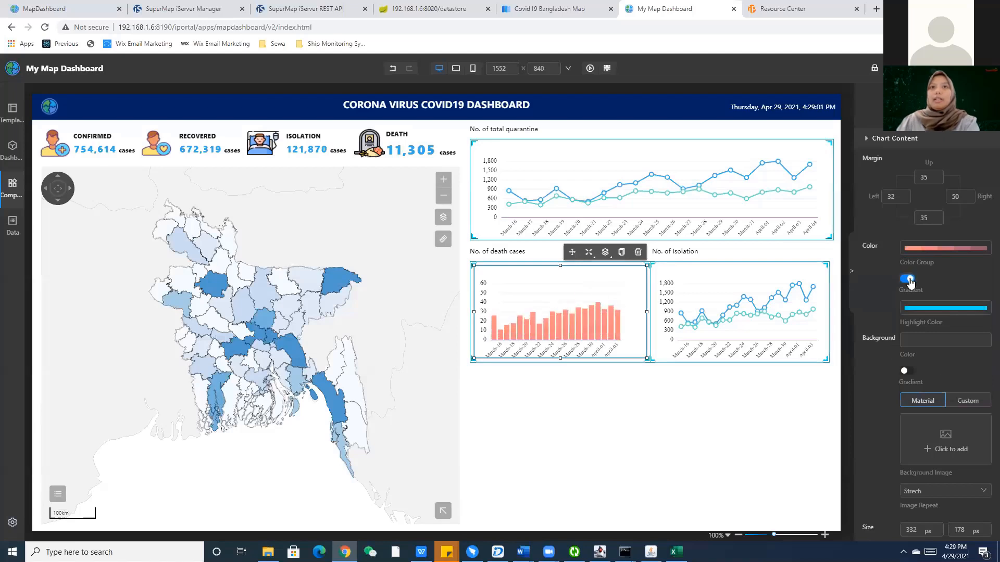
pyautogui.click(910, 282)
# Apply the yellow-to-orange palette to the bars with gradient shading.
pyautogui.click(923, 254)
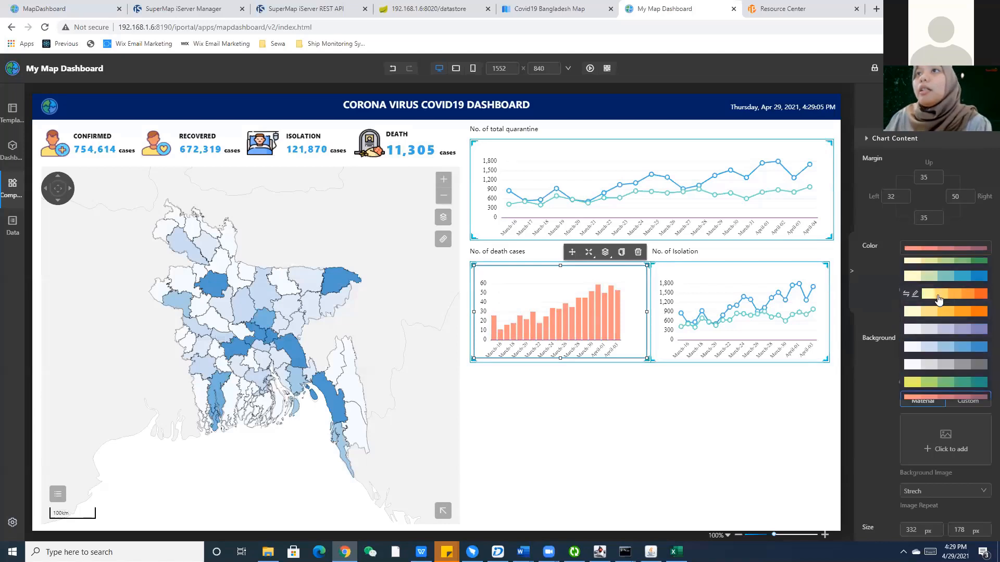
pyautogui.click(940, 291)
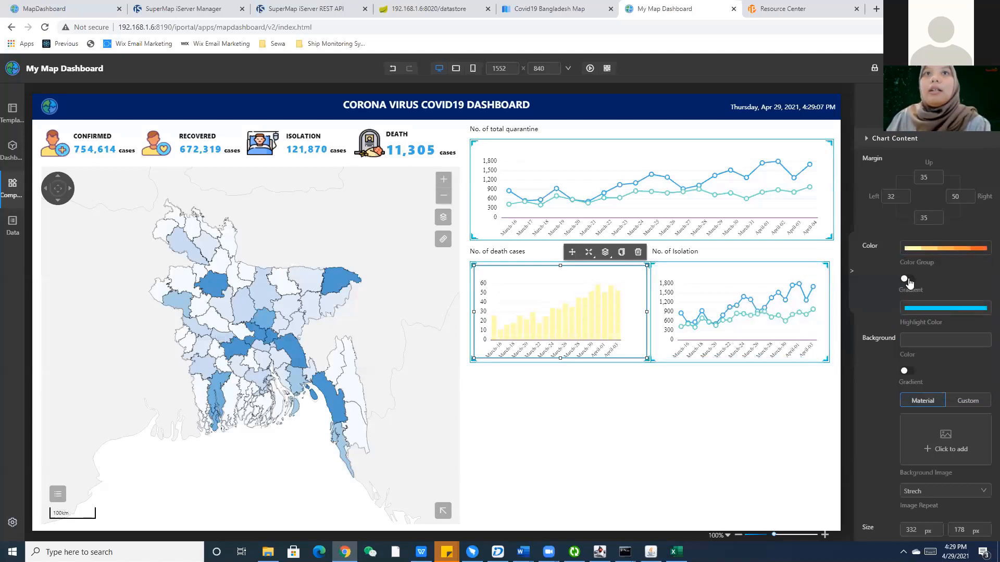
pyautogui.click(906, 282)
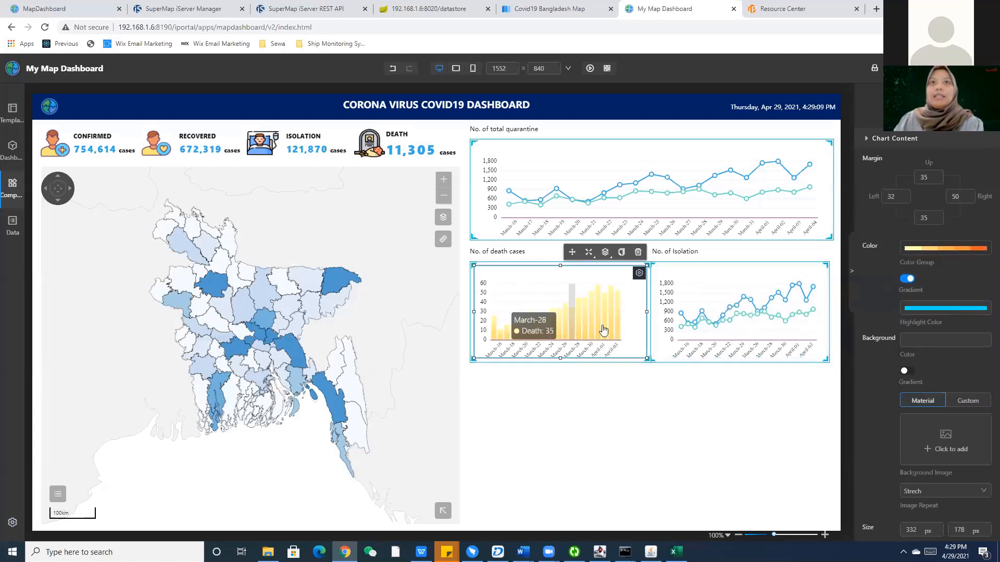
pyautogui.click(905, 280)
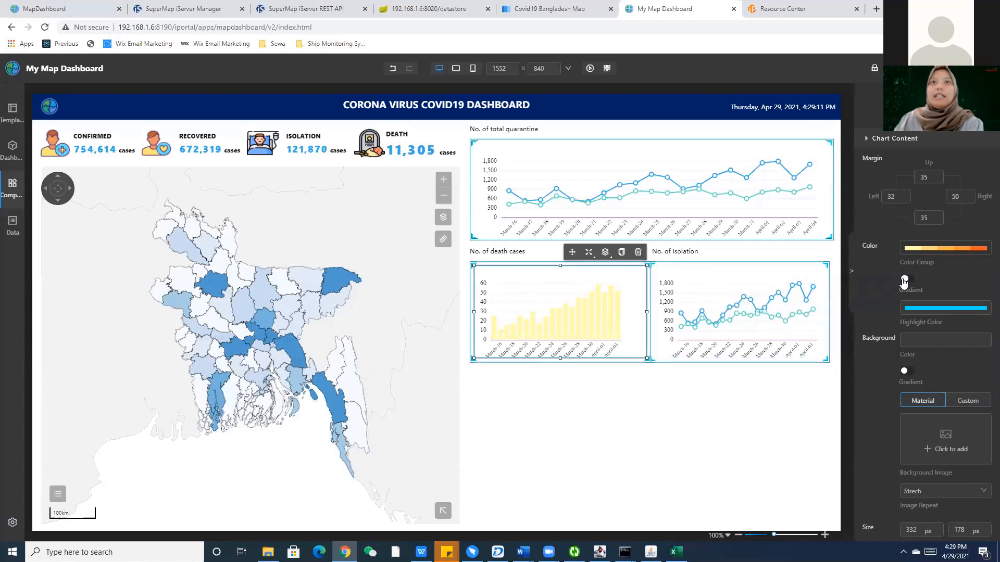
pyautogui.click(946, 254)
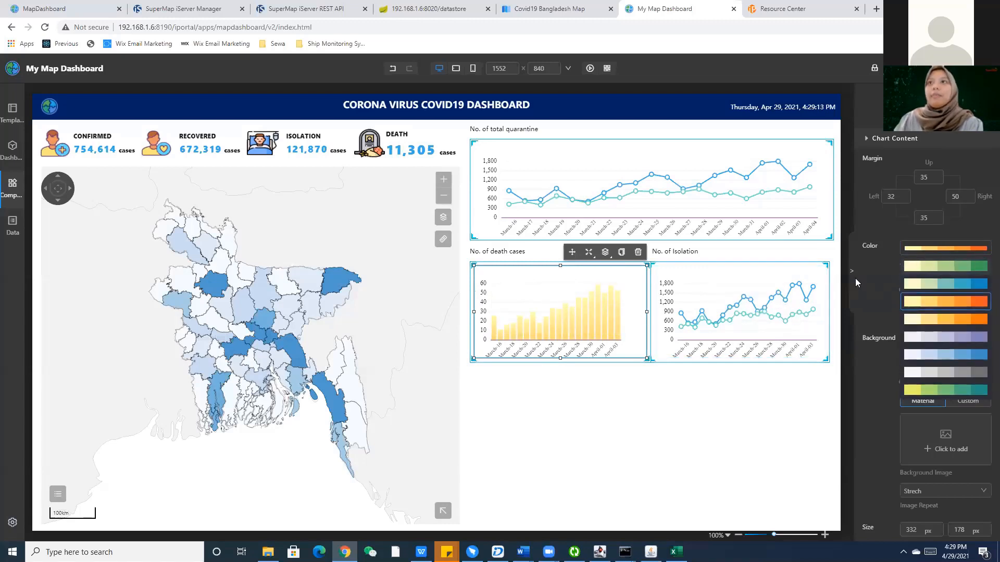
pyautogui.click(768, 336)
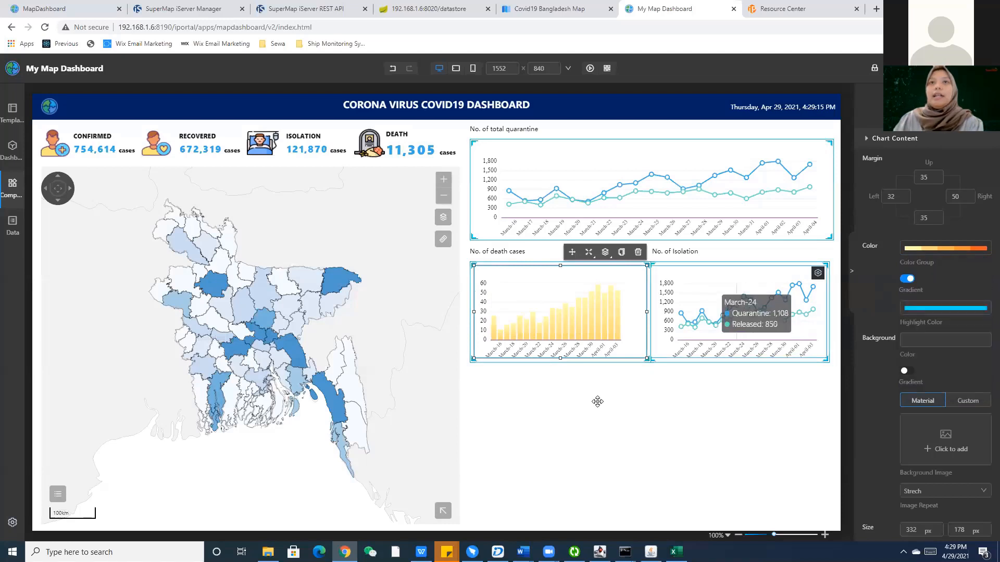
# Delete the No. of Isolation line chart.
pyautogui.click(723, 342)
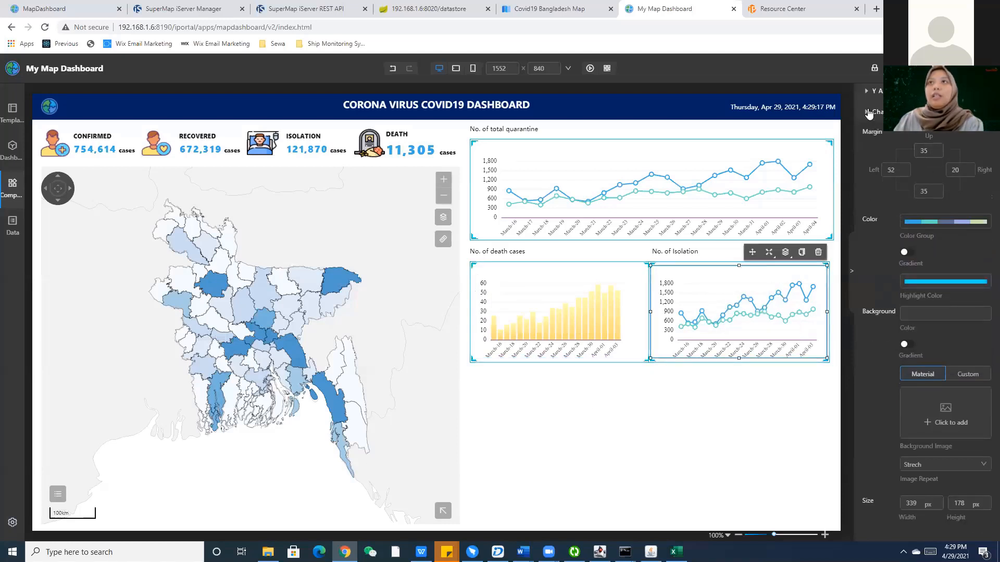
pyautogui.scroll(2, 942, 156)
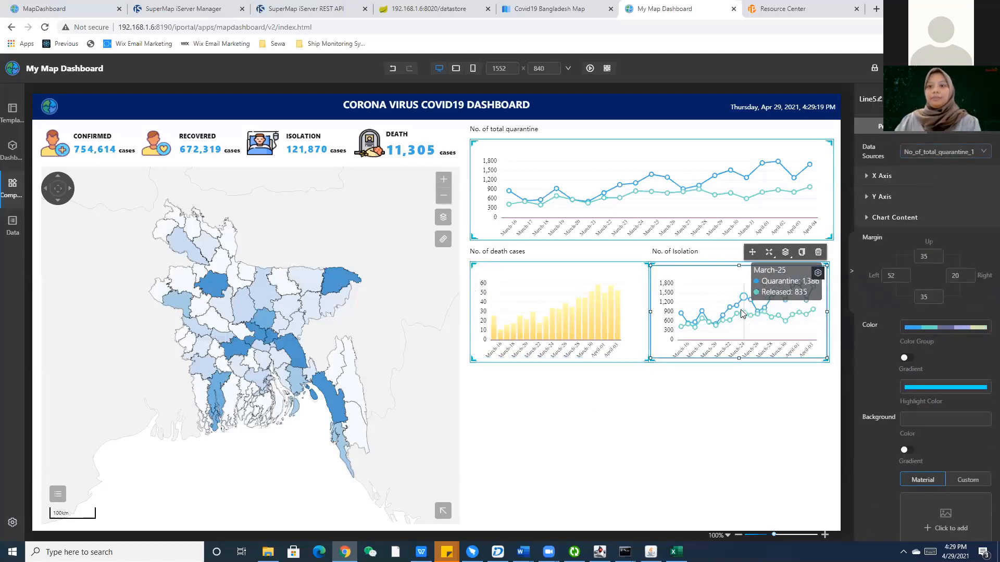
pyautogui.click(818, 252)
pyautogui.click(581, 168)
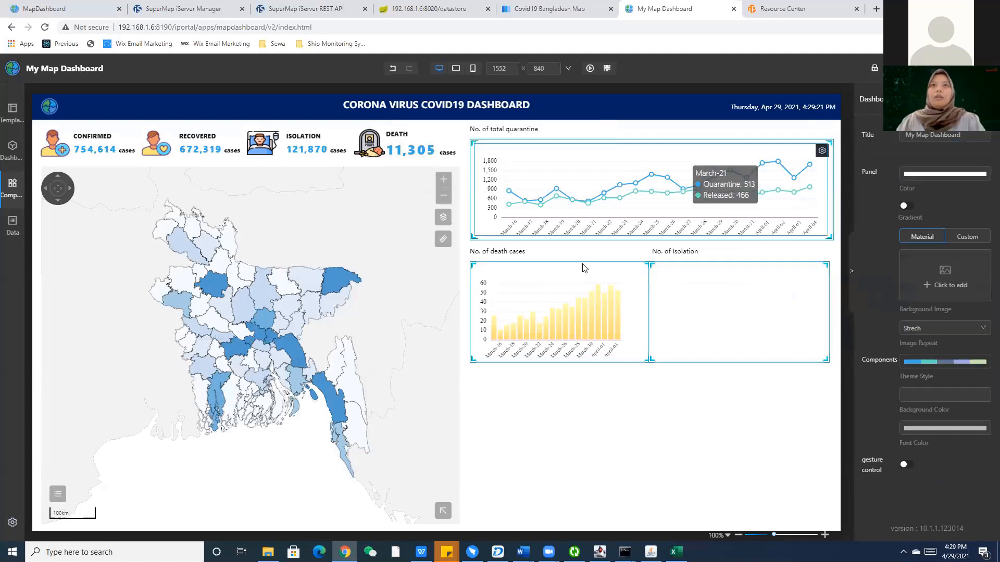
# Duplicate the death-cases histogram and feed the copy from No_of_isolation_bed_1.
pyautogui.click(591, 284)
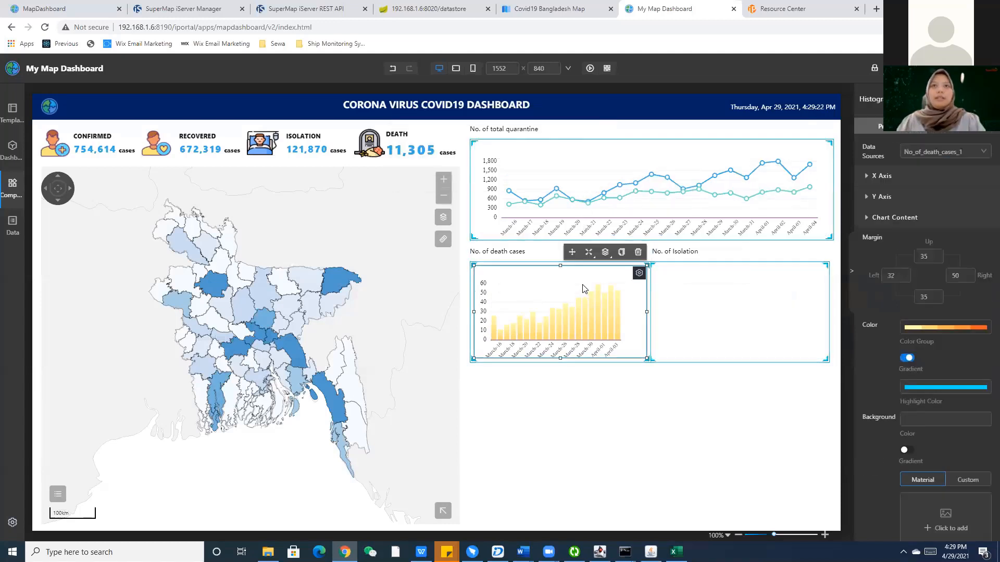
pyautogui.hotkey('ctrl', 'c')
pyautogui.hotkey('ctrl', 'v')
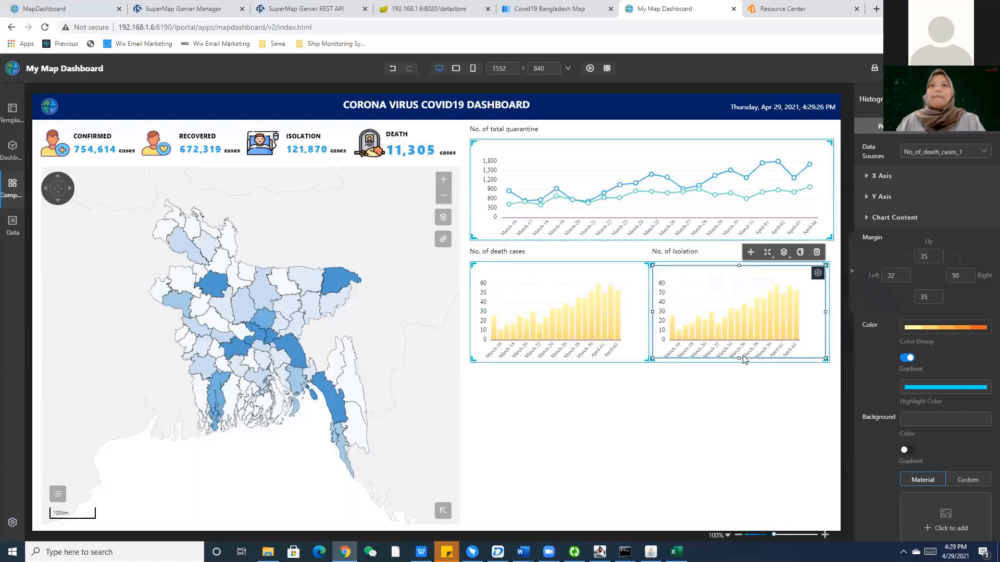
pyautogui.click(939, 152)
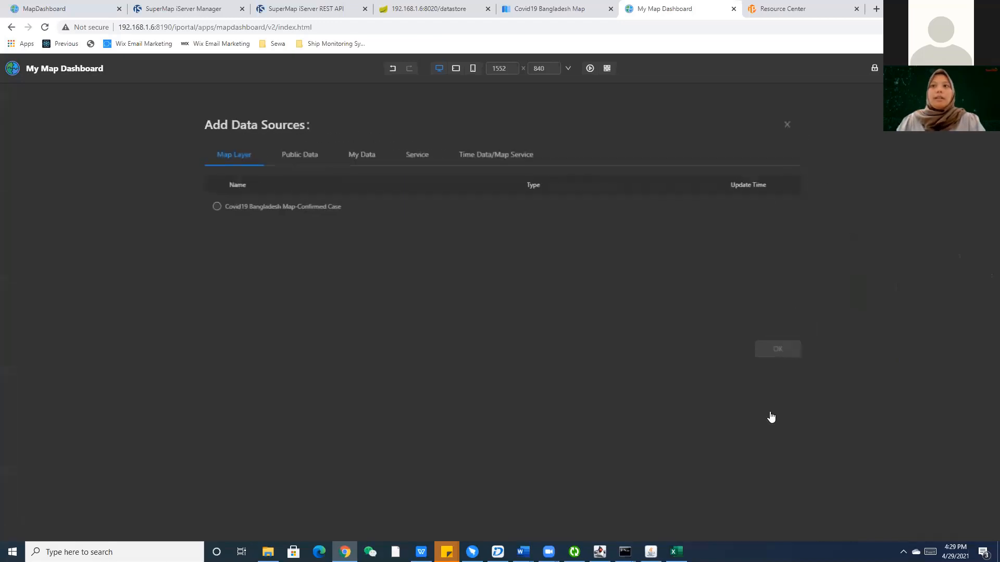
pyautogui.click(758, 412)
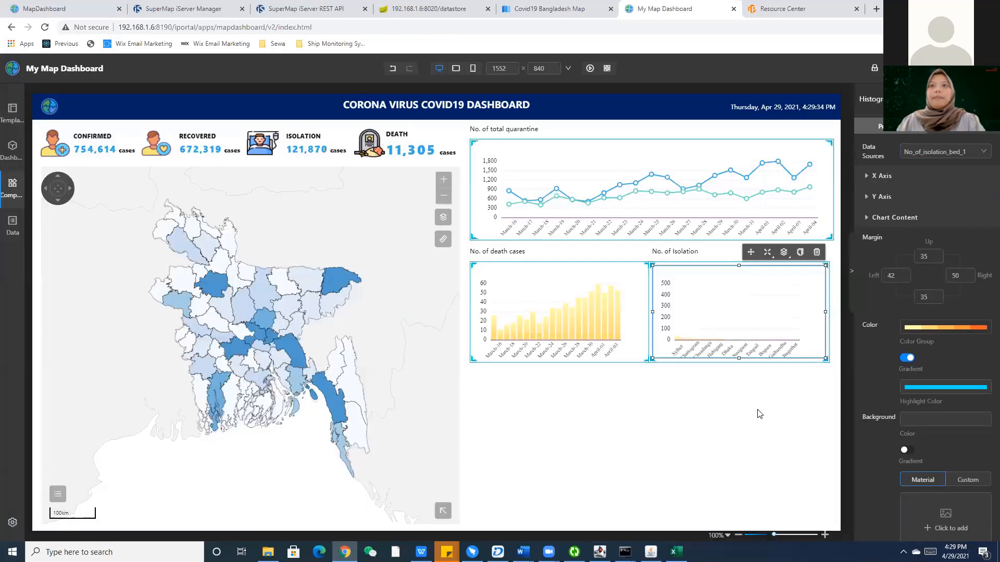
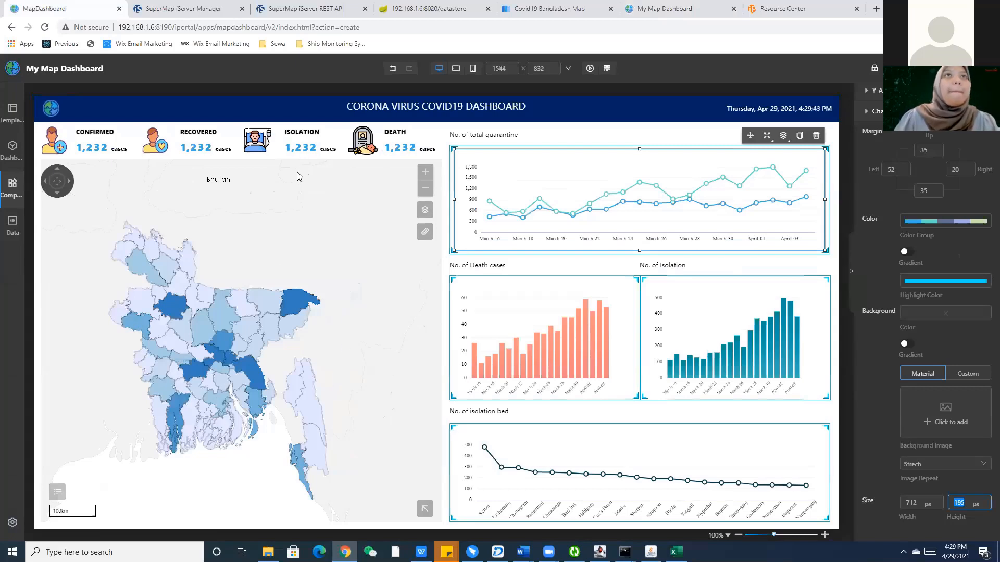
# Review No_of_isolation_1.xlsx's March-16 to April-15 counts and set it as the Isolation chart's data source.
pyautogui.hotkey('alt', 'Tab')
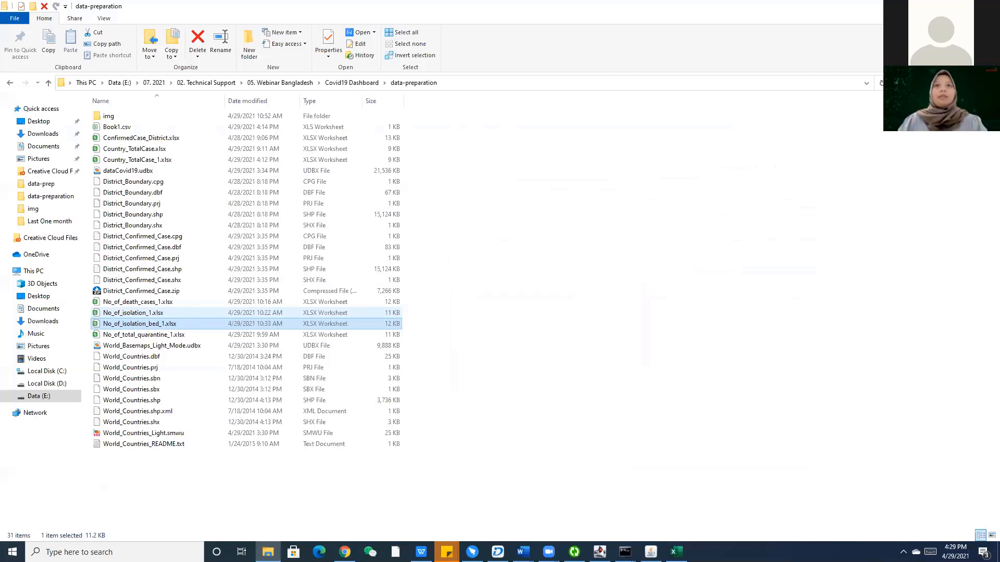
pyautogui.doubleClick(157, 313)
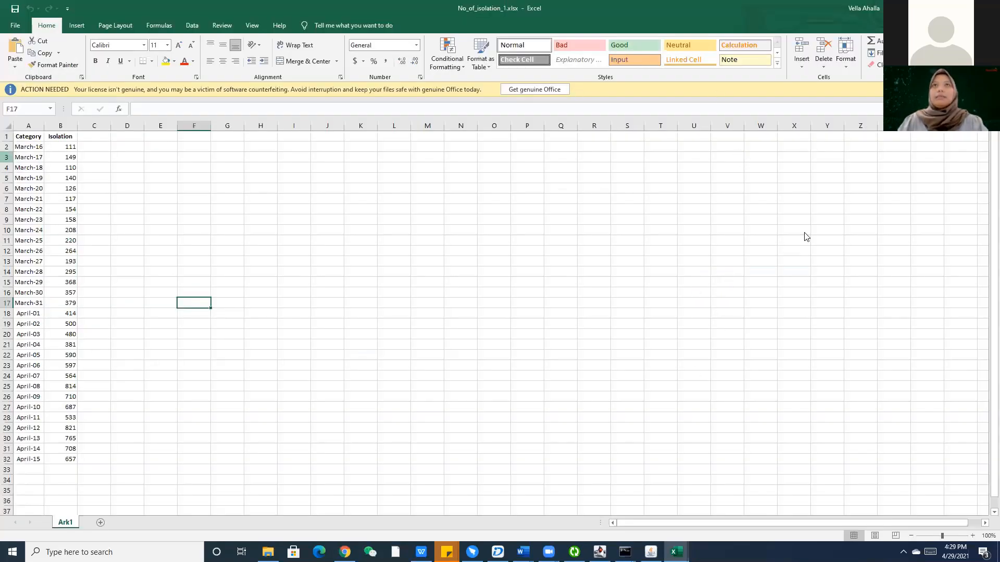
pyautogui.hotkey('alt', 'Tab')
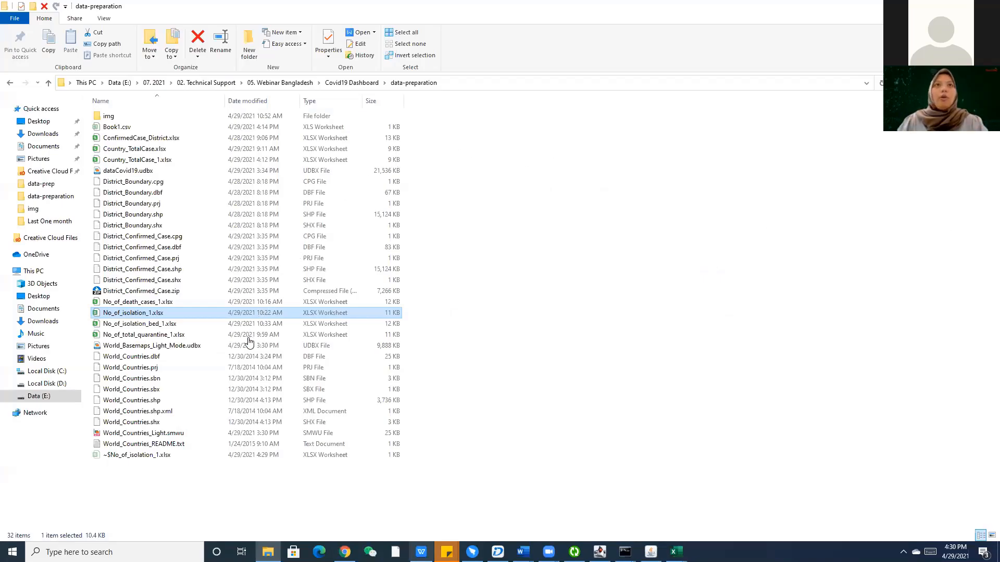
pyautogui.hotkey('alt', 'Tab')
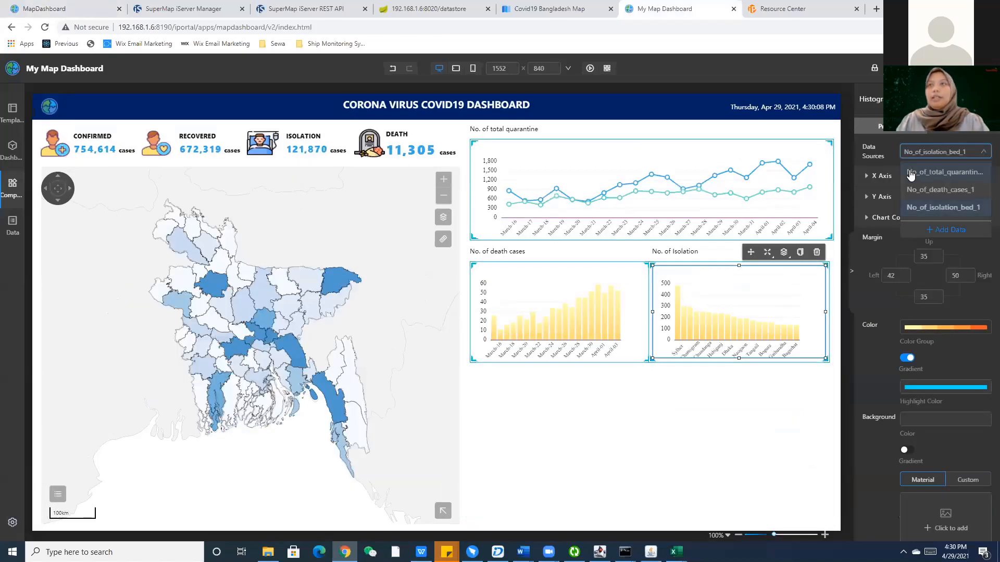
pyautogui.click(910, 175)
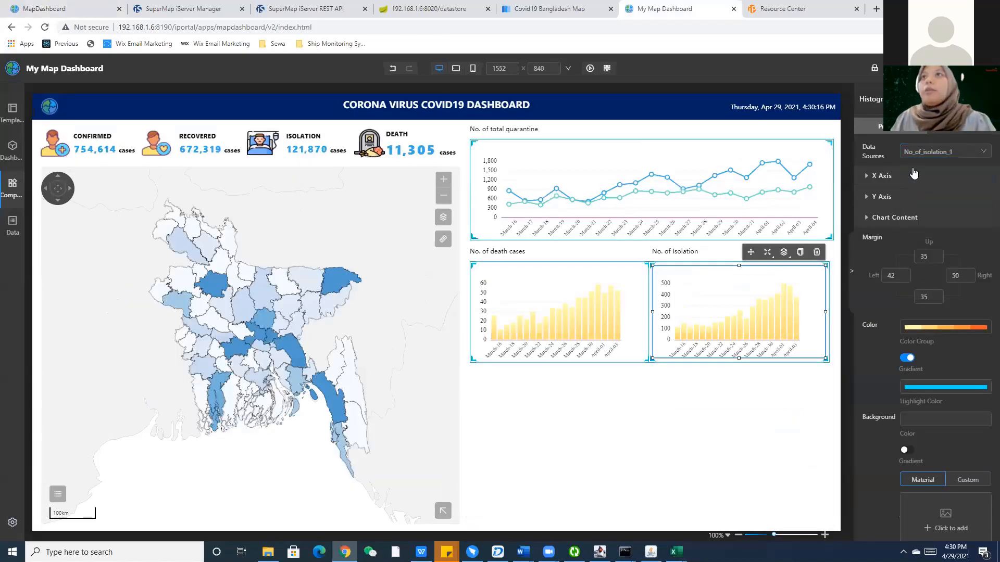
# Give the Isolation bars the dark blue Color Group and bring up the reference MapDashboard tab.
pyautogui.click(912, 176)
pyautogui.scroll(-7, 924, 245)
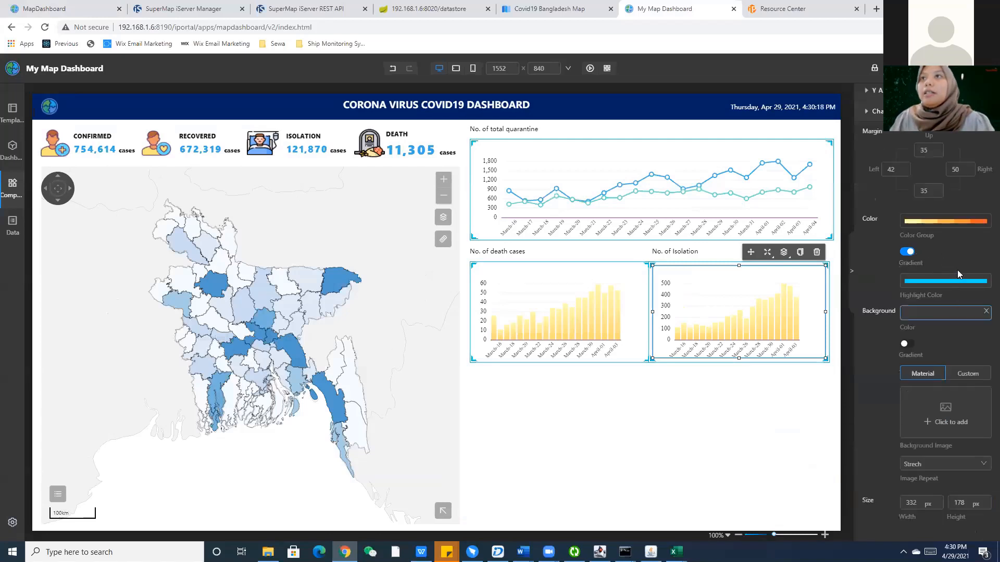
pyautogui.click(945, 221)
pyautogui.click(945, 313)
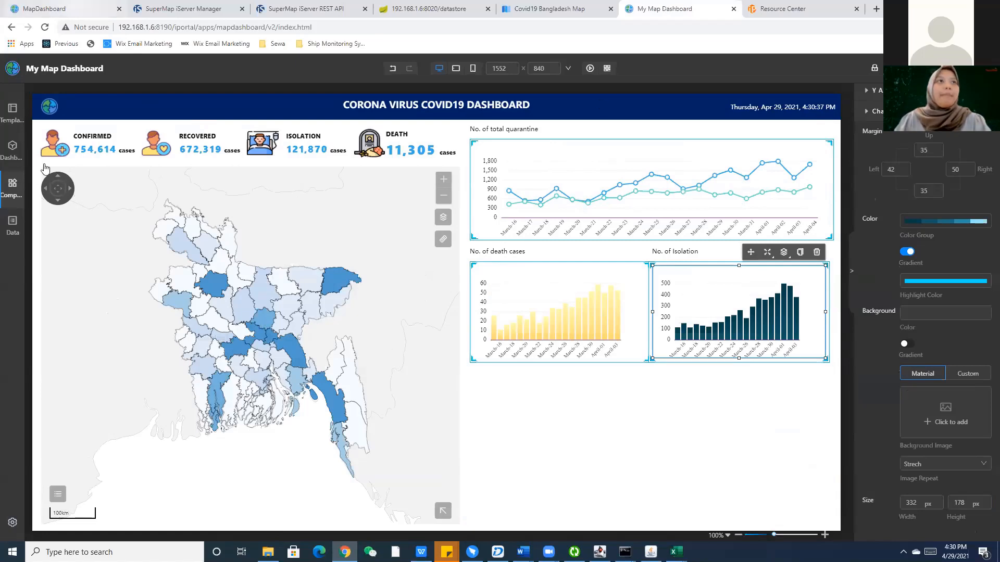
pyautogui.click(45, 9)
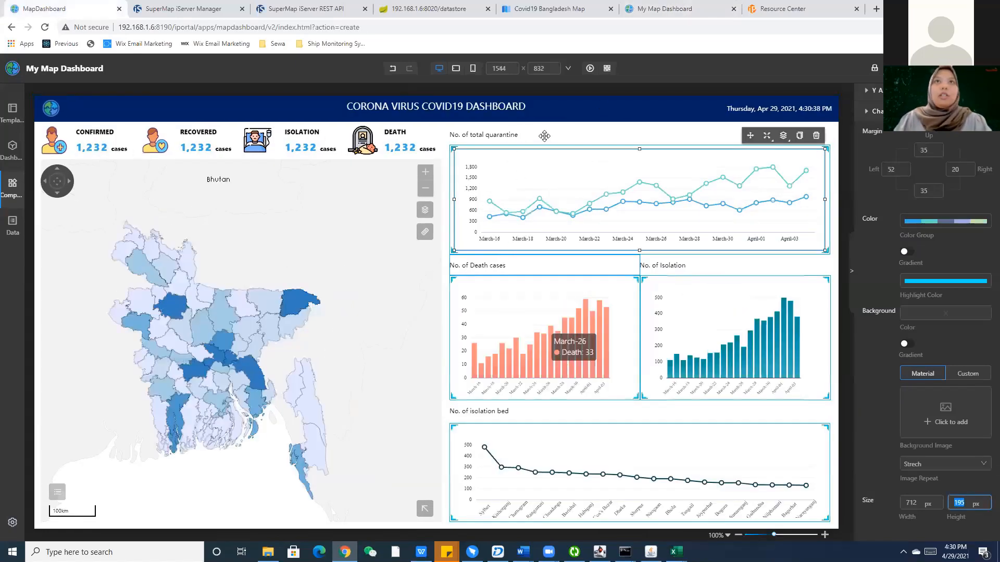
# Paste a copy of the total-quarantine line chart and drag it into the empty bottom row.
pyautogui.hotkey('ctrl', 'shift', 'Tab')
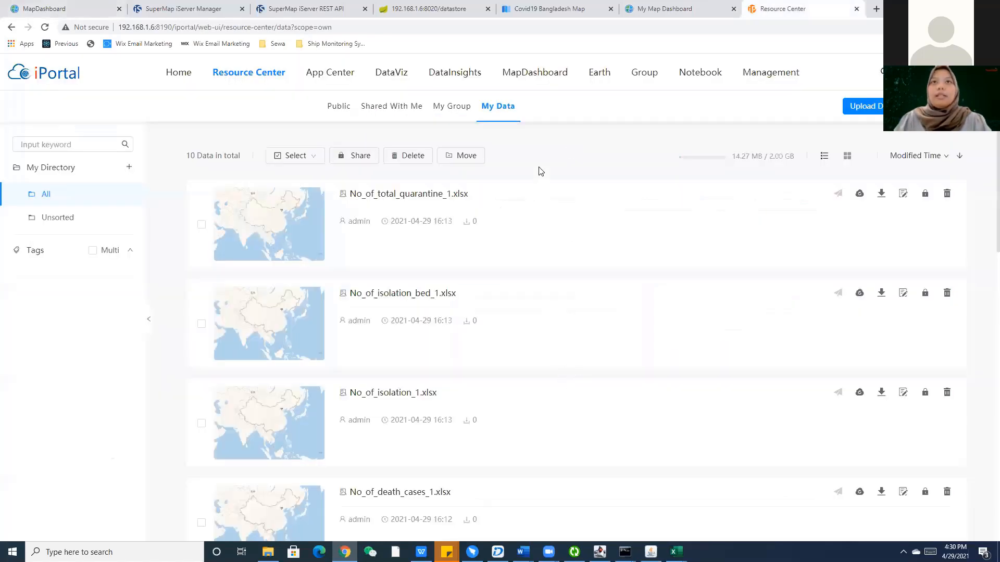
pyautogui.hotkey('ctrl', 'shift', 'Tab')
pyautogui.hotkey('ctrl', 'v')
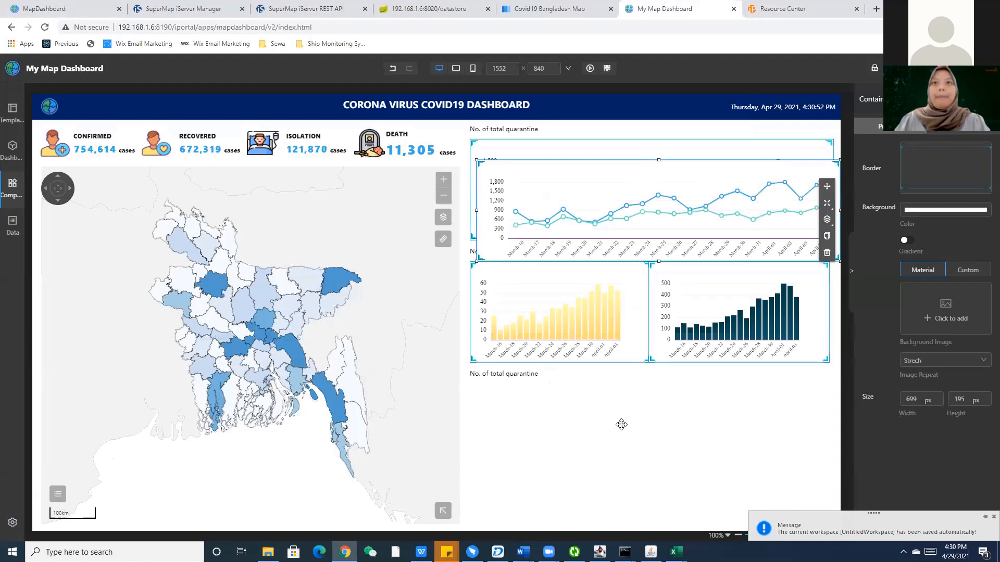
pyautogui.moveTo(621, 420); pyautogui.dragTo(652, 407)
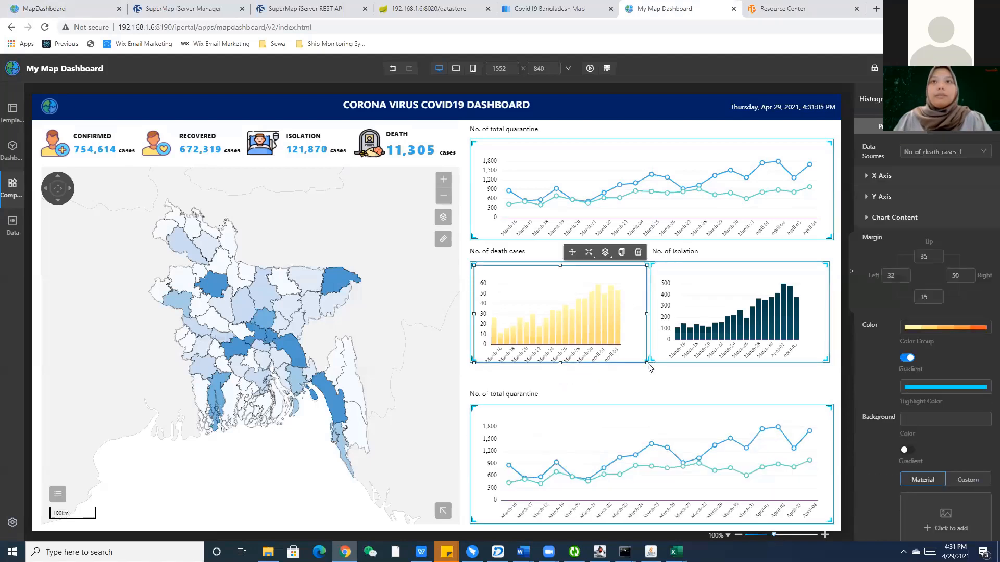
pyautogui.click(562, 364)
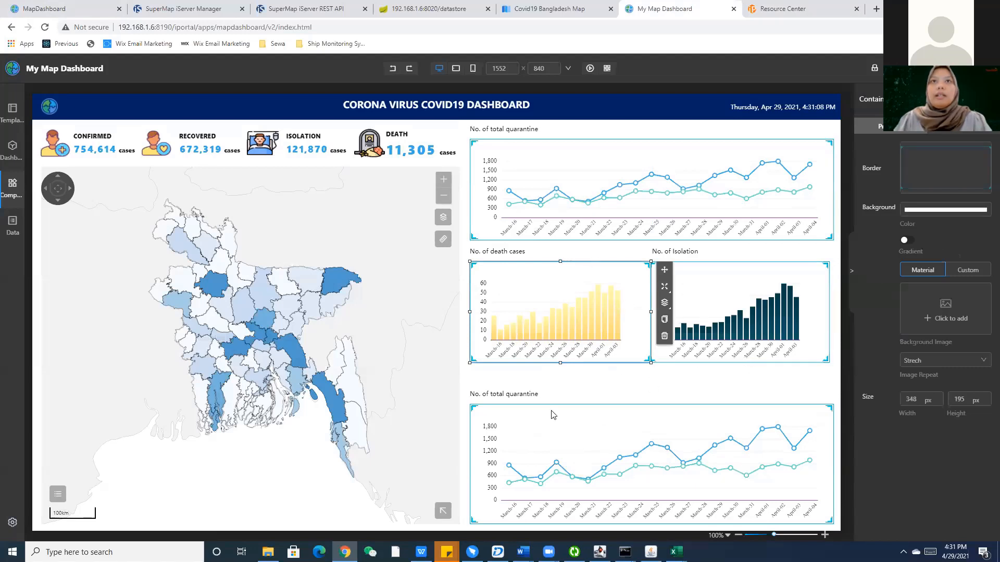
# Make the death-cases chart taller and stretch the bottom chart to 250 px high.
pyautogui.moveTo(520, 392); pyautogui.dragTo(525, 397)
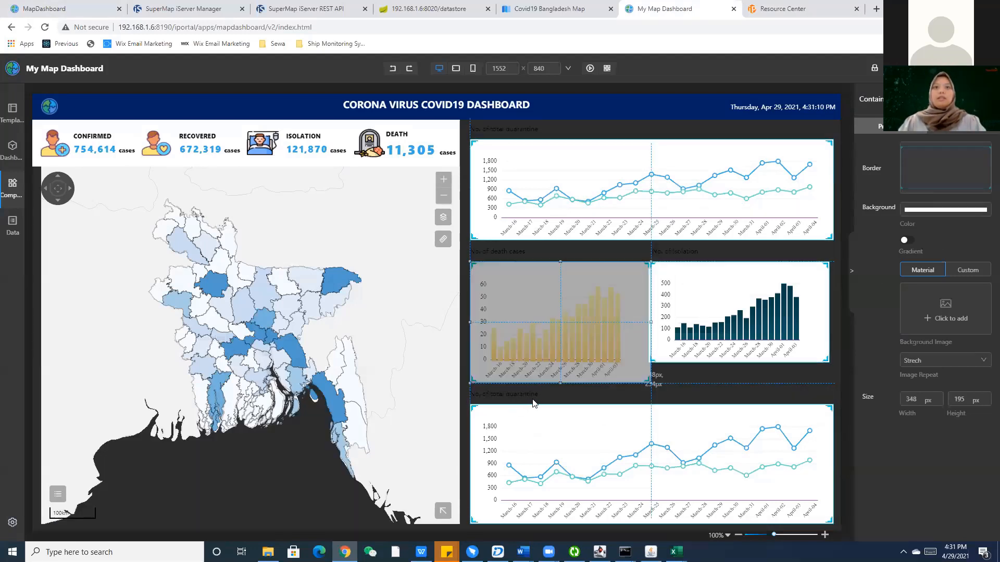
pyautogui.moveTo(483, 405); pyautogui.dragTo(491, 404)
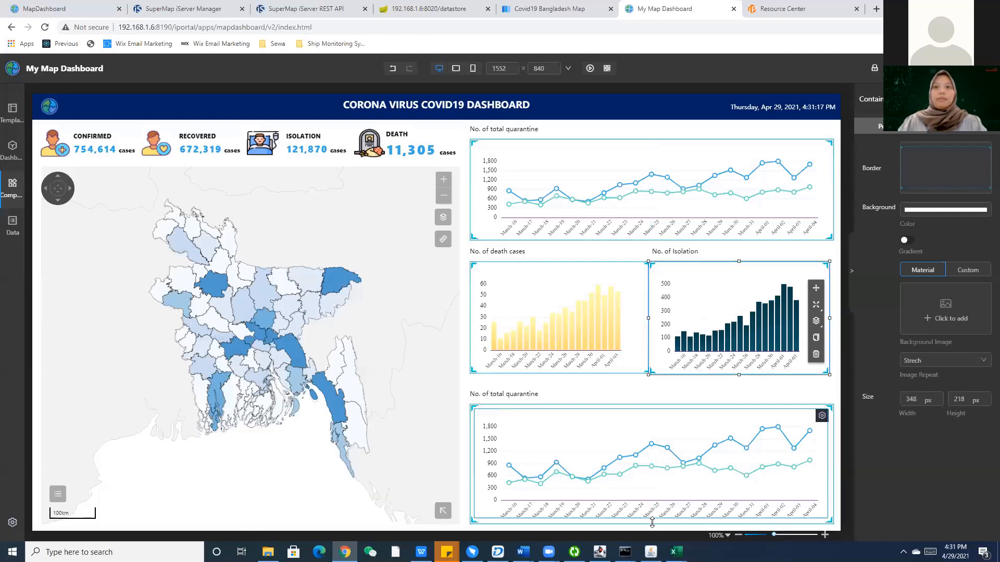
pyautogui.moveTo(651, 522); pyautogui.dragTo(650, 520)
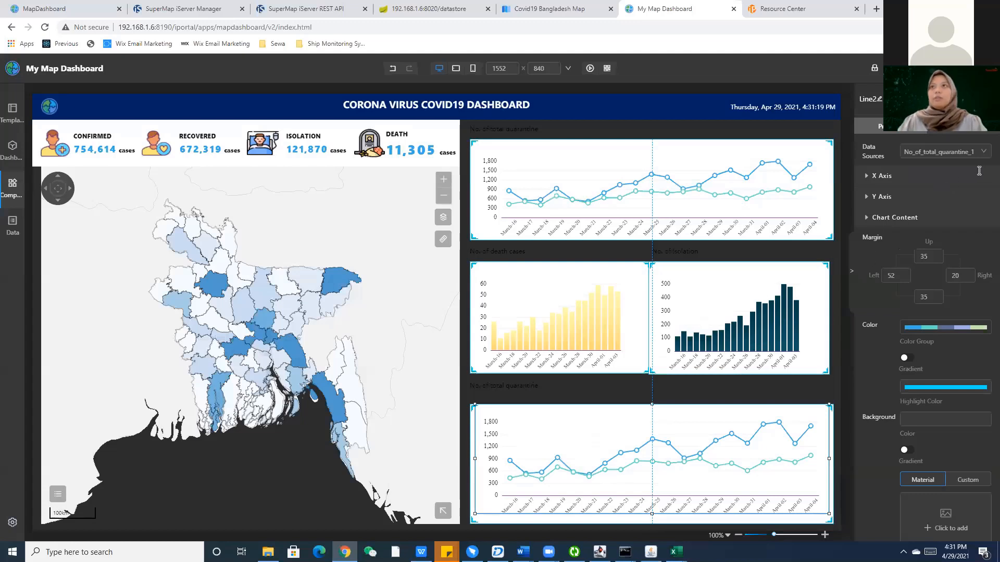
pyautogui.scroll(-4, 928, 175)
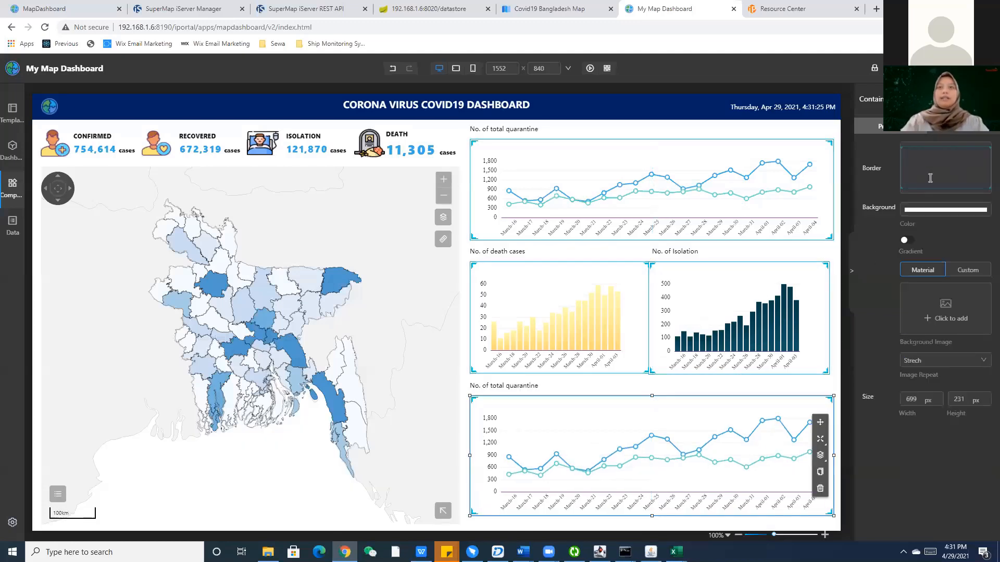
pyautogui.moveTo(651, 516); pyautogui.dragTo(652, 526)
# Retitle the bottom chart 'No. of isolation bed' and feed it No_of_isolation_bed_1 data.
pyautogui.click(542, 386)
pyautogui.moveTo(980, 172); pyautogui.dragTo(928, 171)
pyautogui.write('isolation bed')
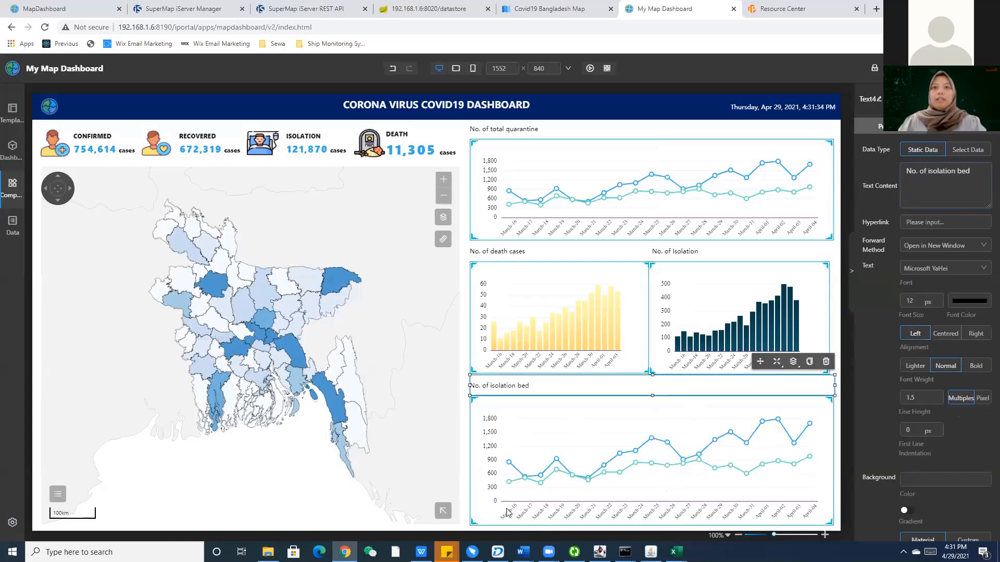
pyautogui.click(597, 518)
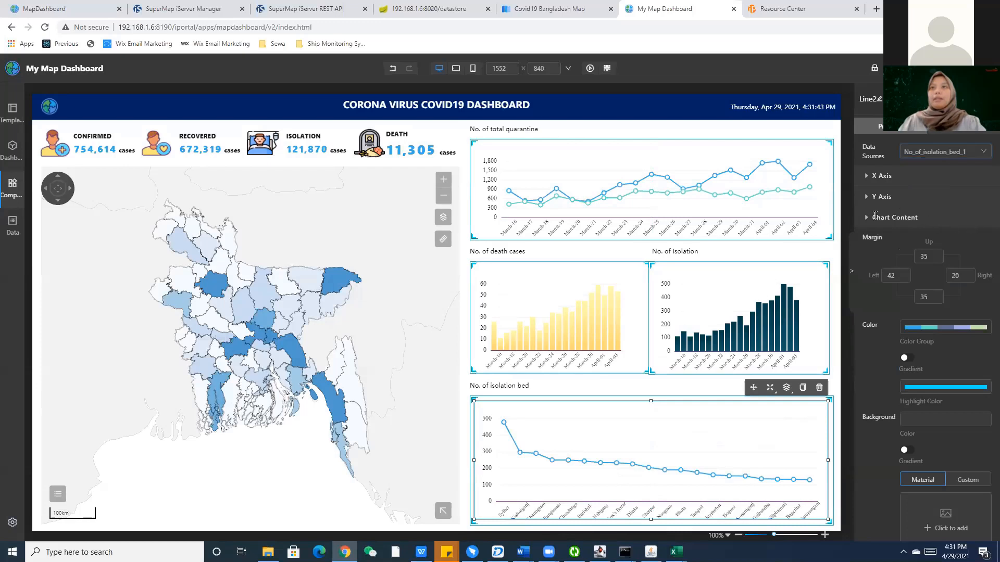
pyautogui.click(880, 196)
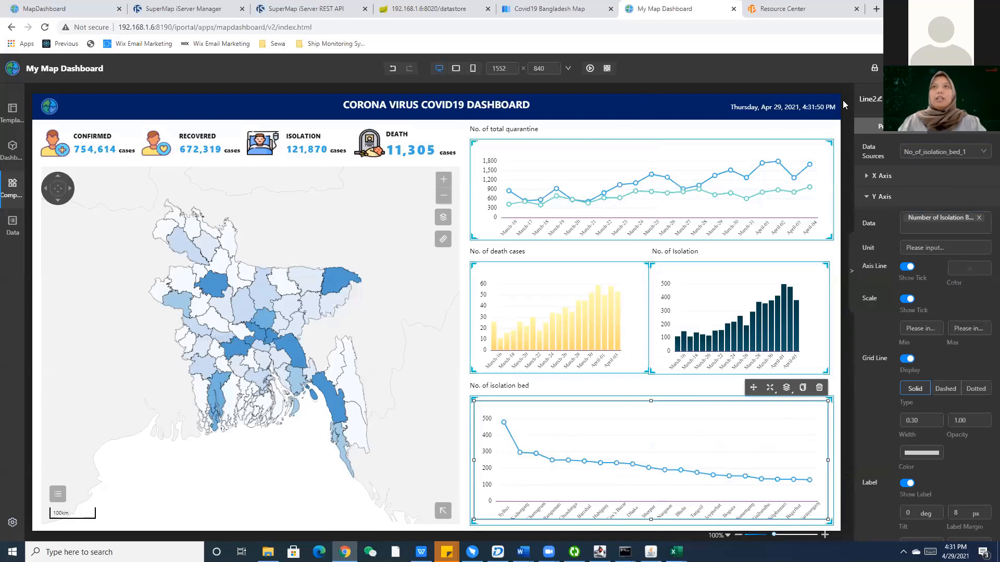
pyautogui.click(651, 388)
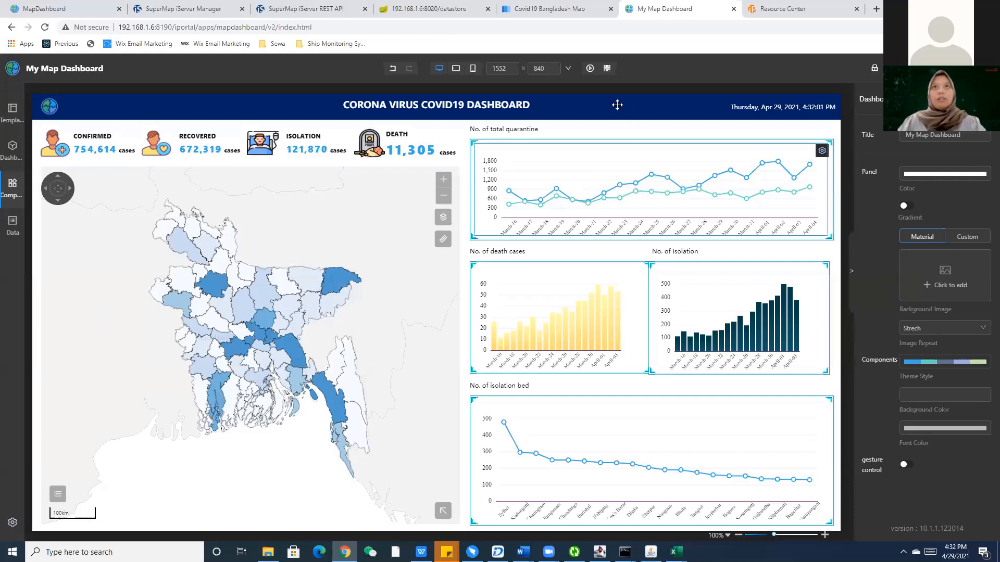
# Launch the dashboard Preview, choose Wait on the unresponsive-page prompt, and view the preview tab.
pyautogui.click(590, 69)
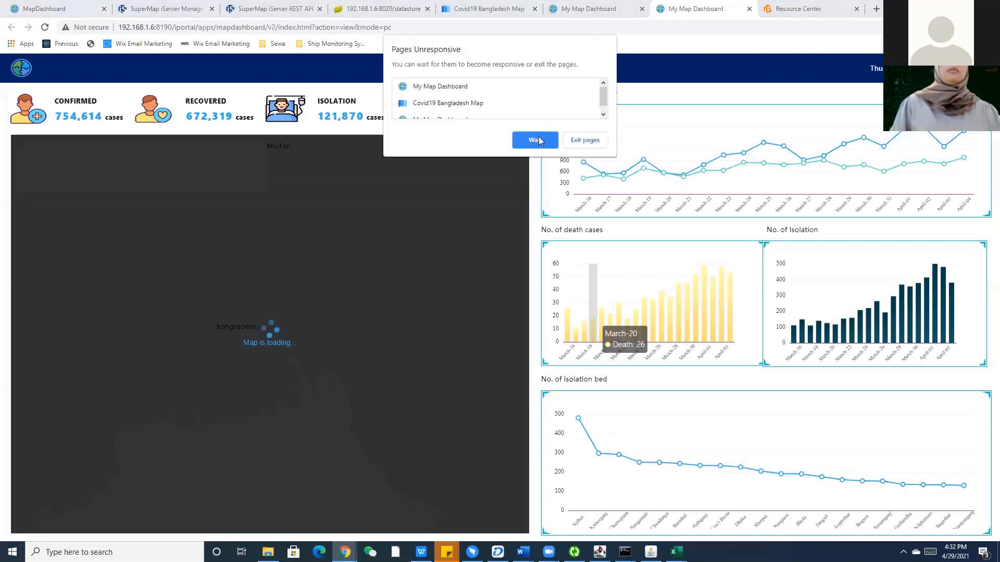
pyautogui.click(537, 141)
pyautogui.click(593, 5)
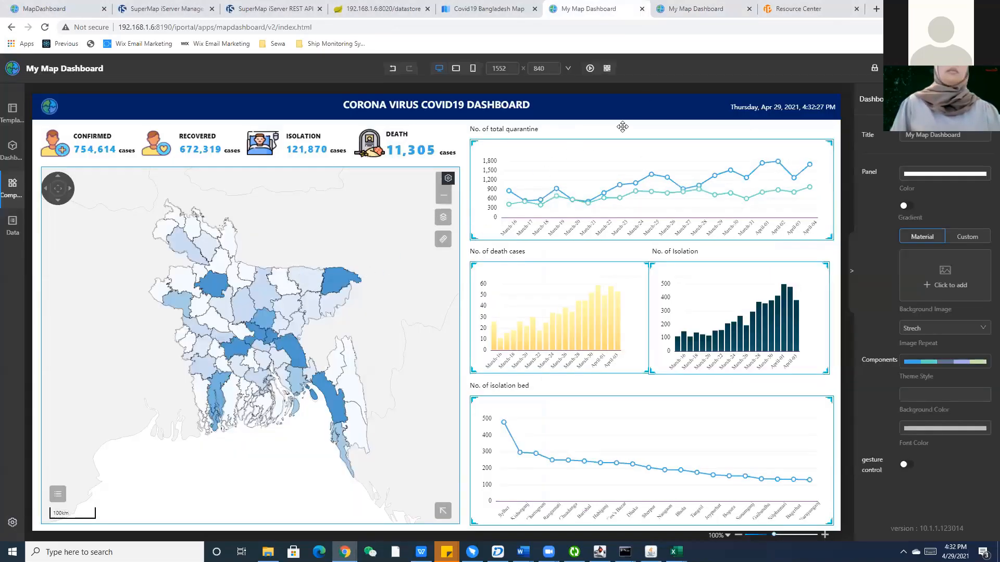
pyautogui.click(682, 6)
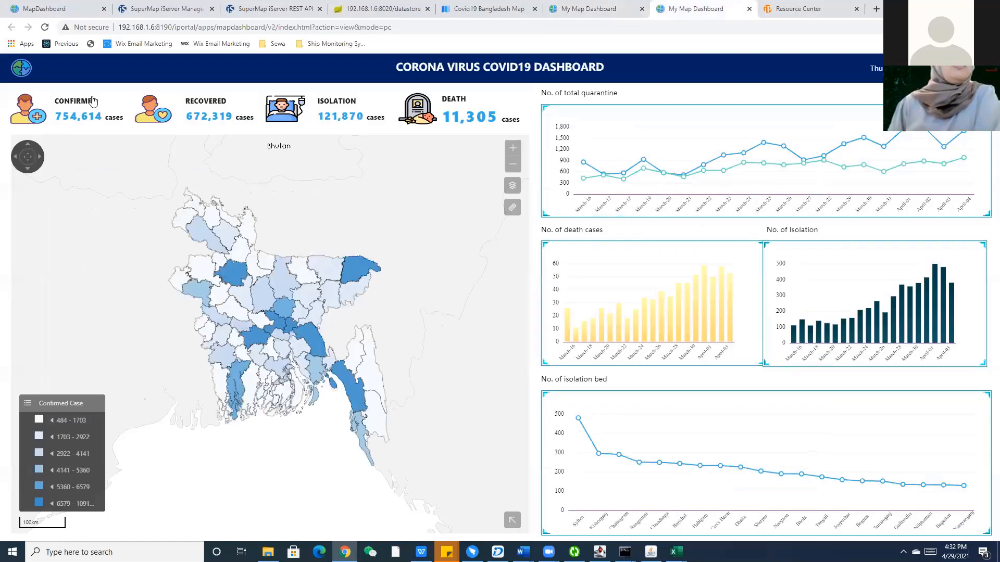
# Zoom the preview map in and out and toggle the World_Countries_Light basemap off and on.
pyautogui.click(512, 159)
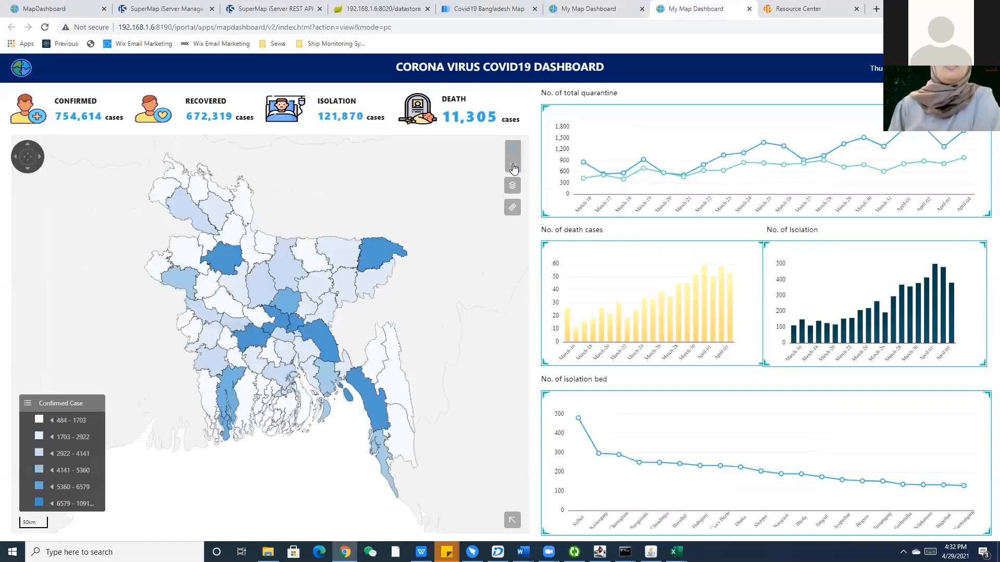
pyautogui.click(28, 145)
pyautogui.click(39, 154)
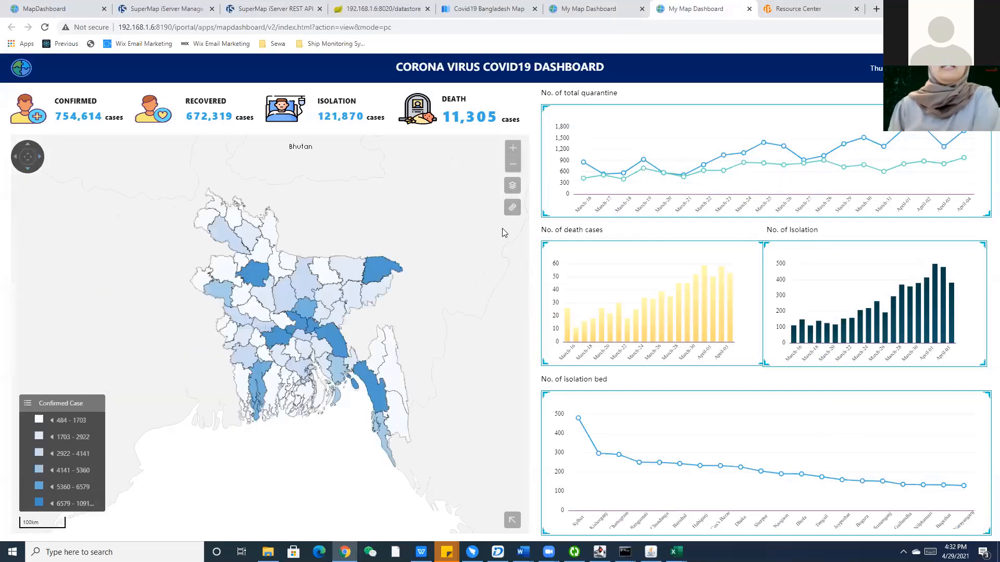
pyautogui.click(512, 185)
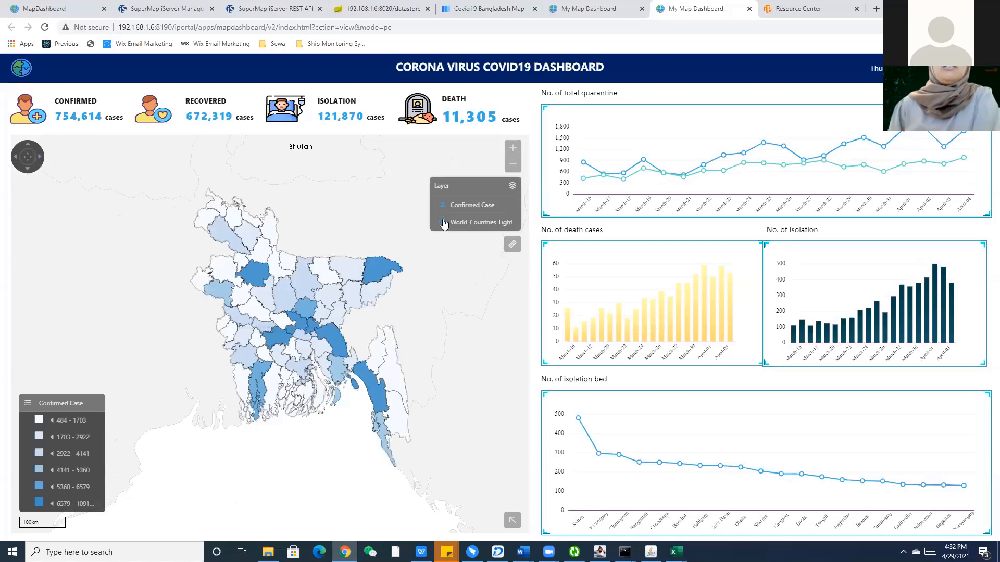
pyautogui.click(445, 223)
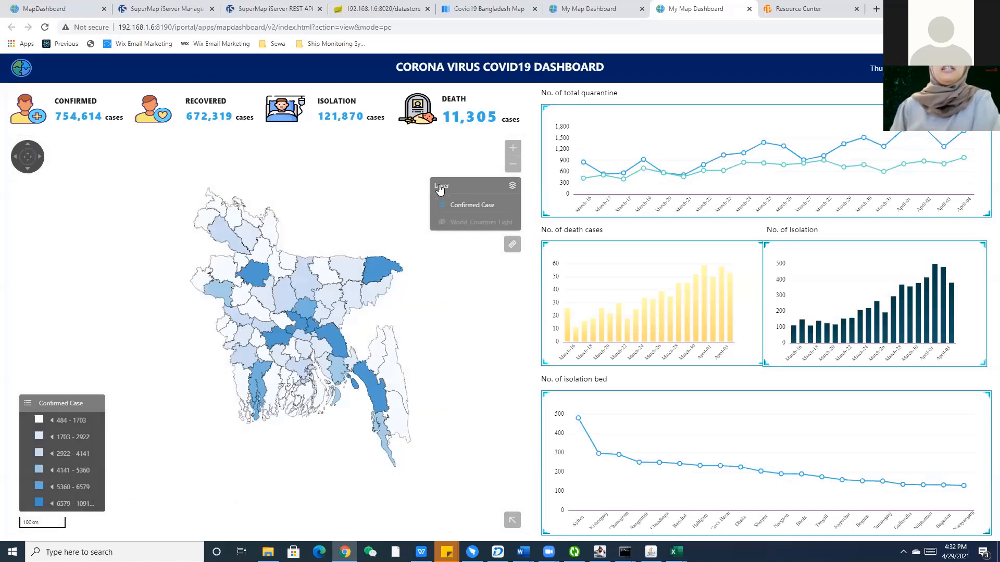
pyautogui.click(442, 223)
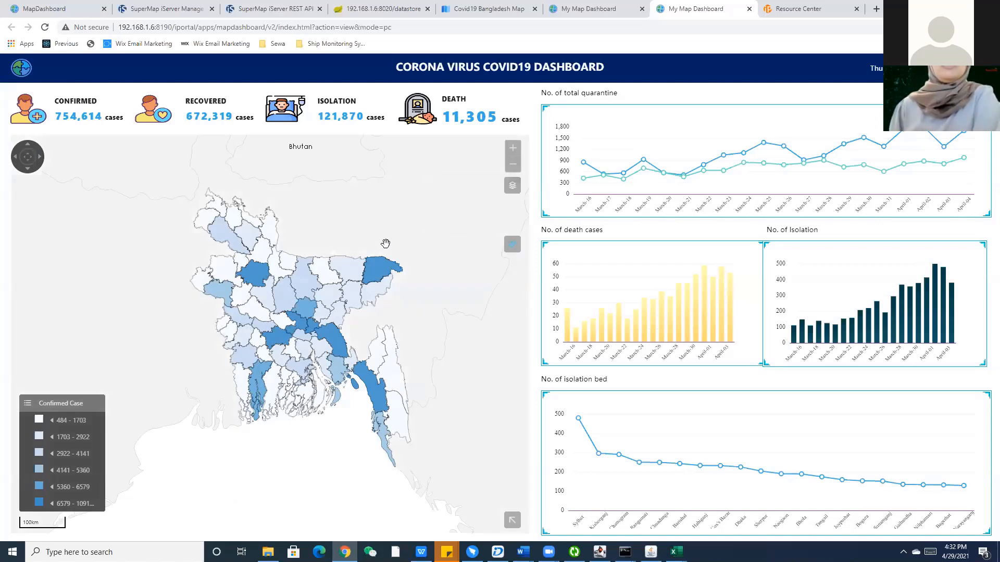
# Try the measuring tools and overview mini-map, then view the Kishoreganj and Pabna case popups.
pyautogui.click(512, 244)
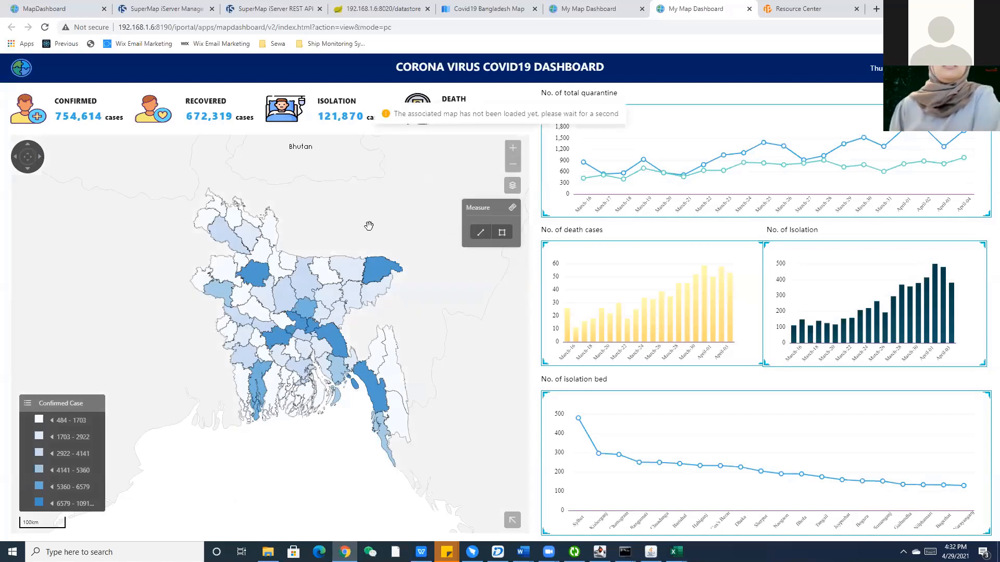
pyautogui.click(509, 211)
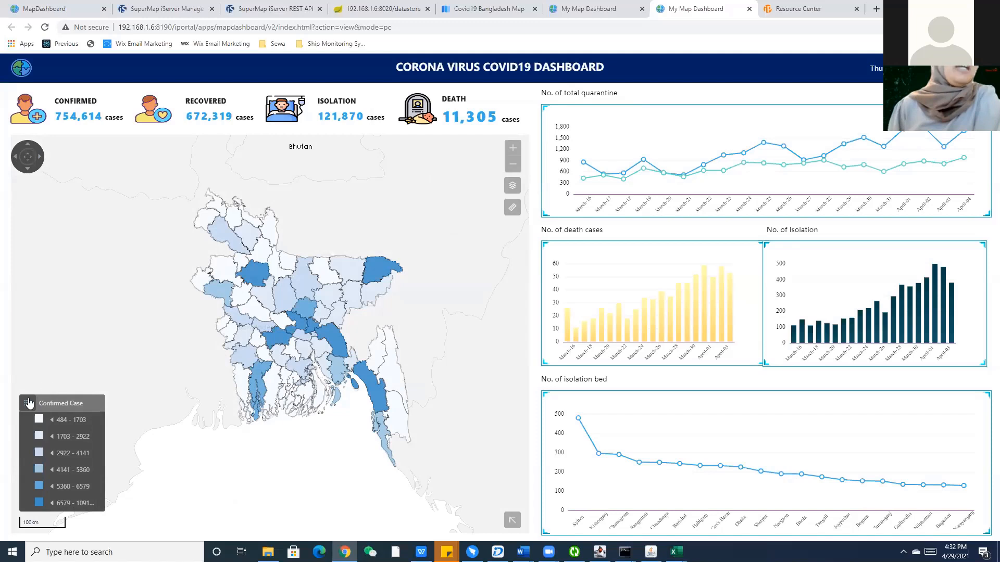
pyautogui.click(512, 521)
pyautogui.click(513, 522)
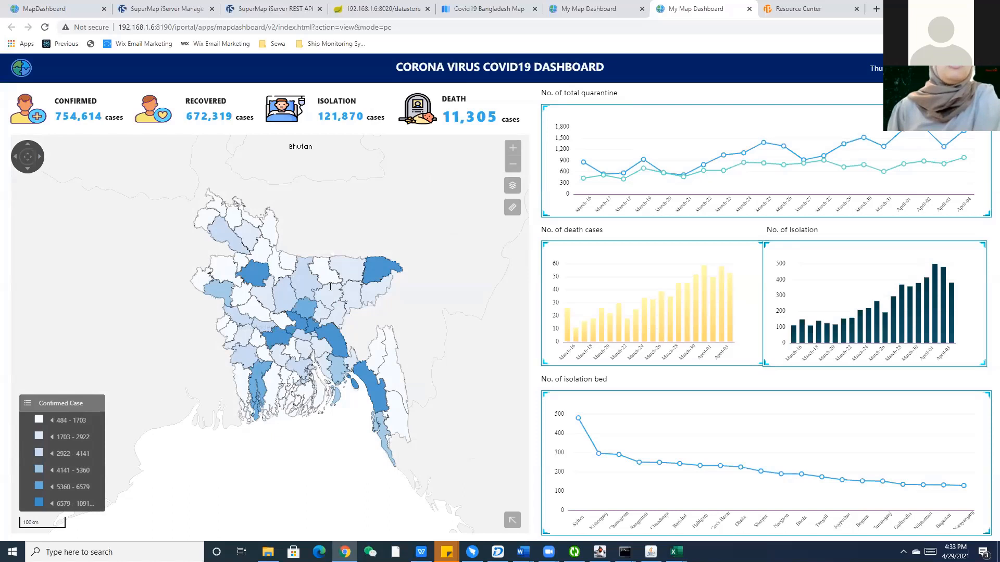
pyautogui.click(330, 288)
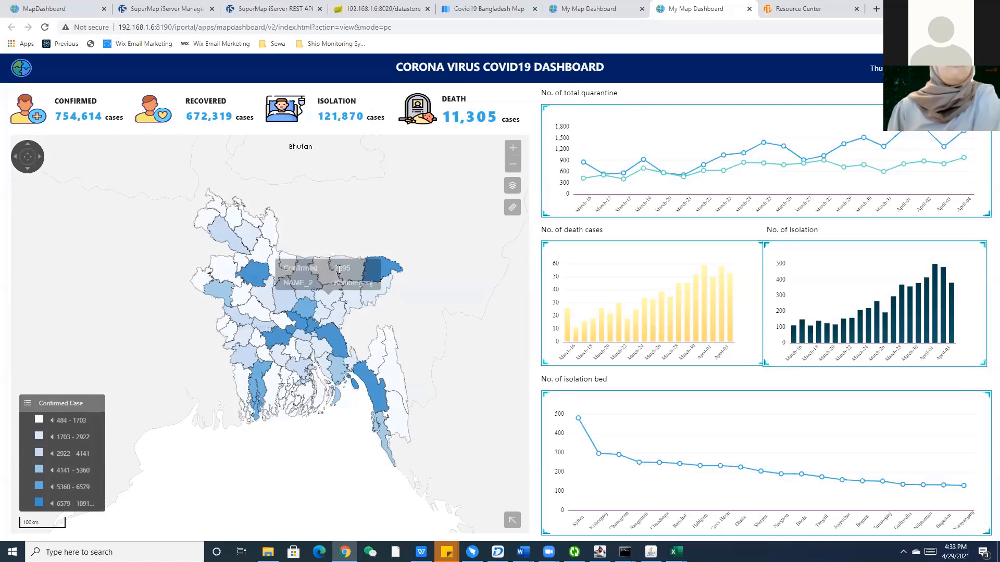
pyautogui.click(258, 312)
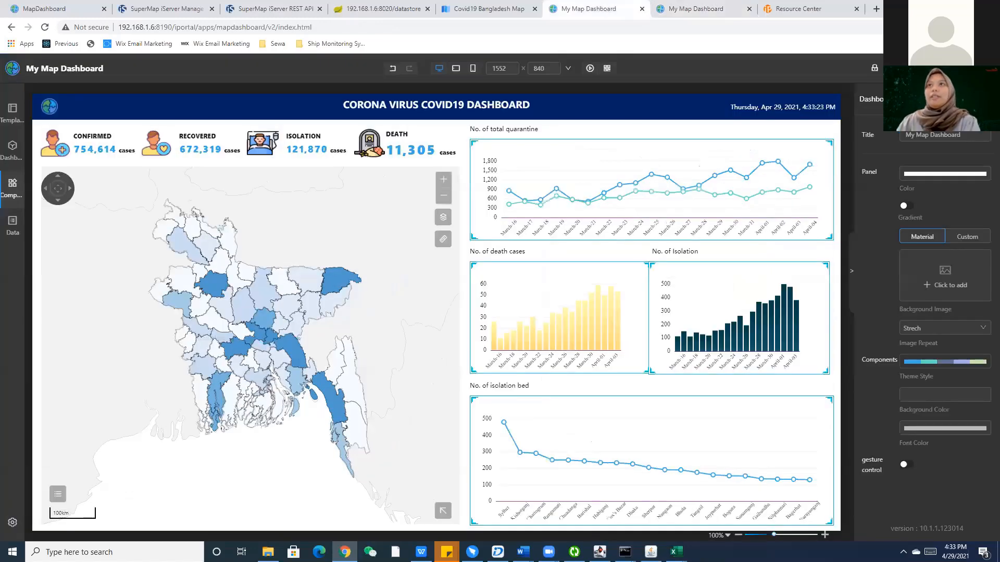
# Save the dashboard with the title 'Bangladesh Covid19 Dashboard'.
pyautogui.hotkey('ctrl', 's')
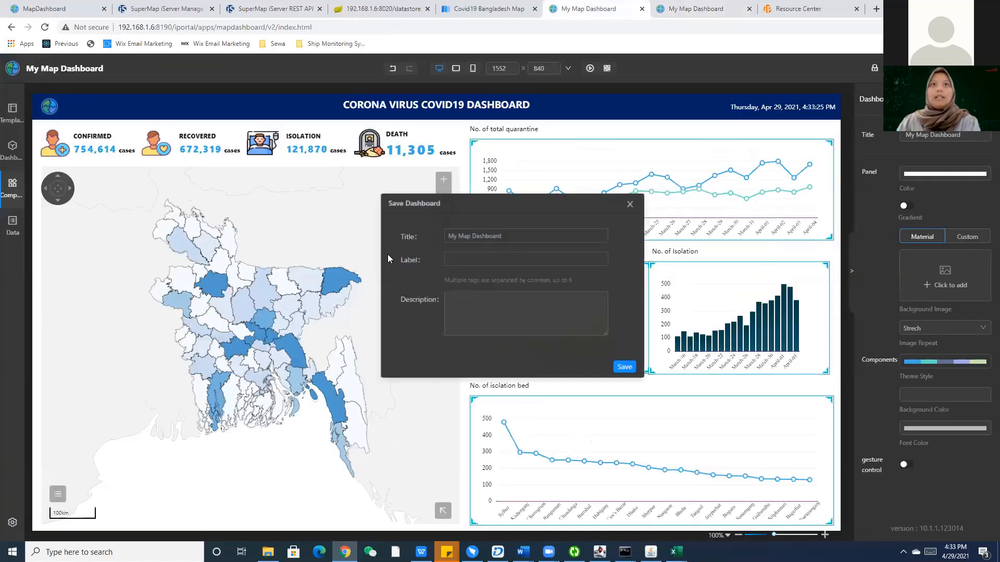
pyautogui.write('Bang')
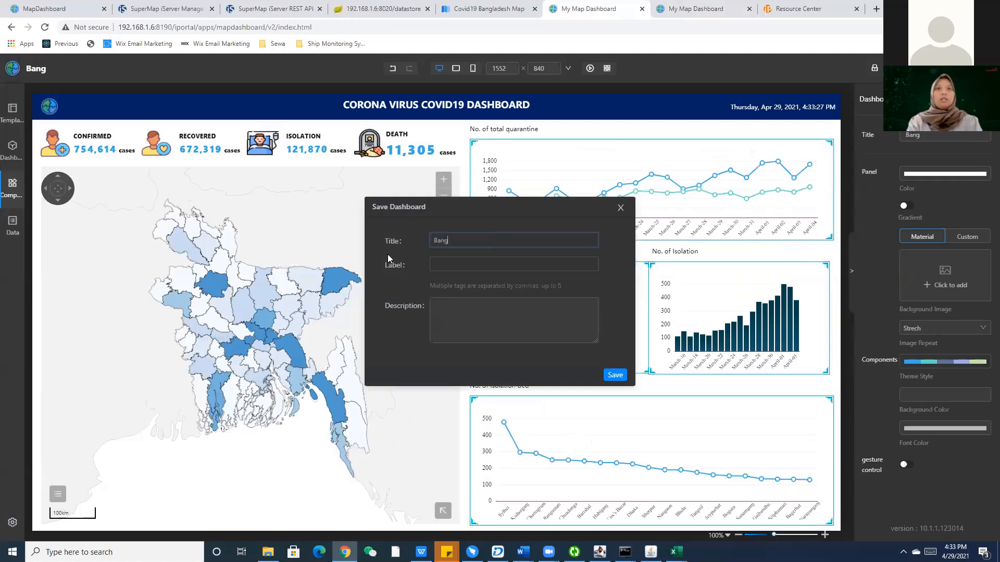
pyautogui.write('ladesh Covi')
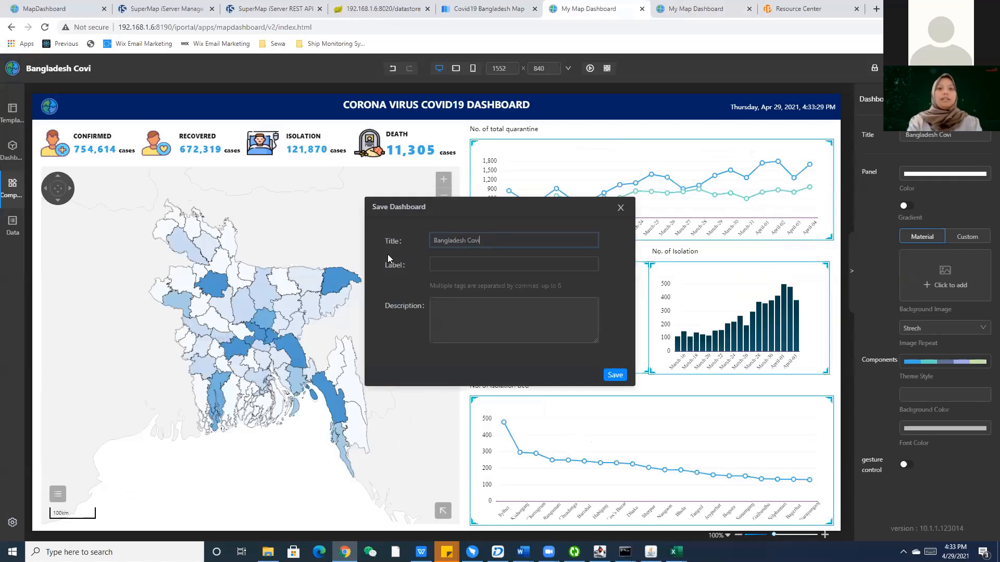
pyautogui.write('d19 Dashboard')
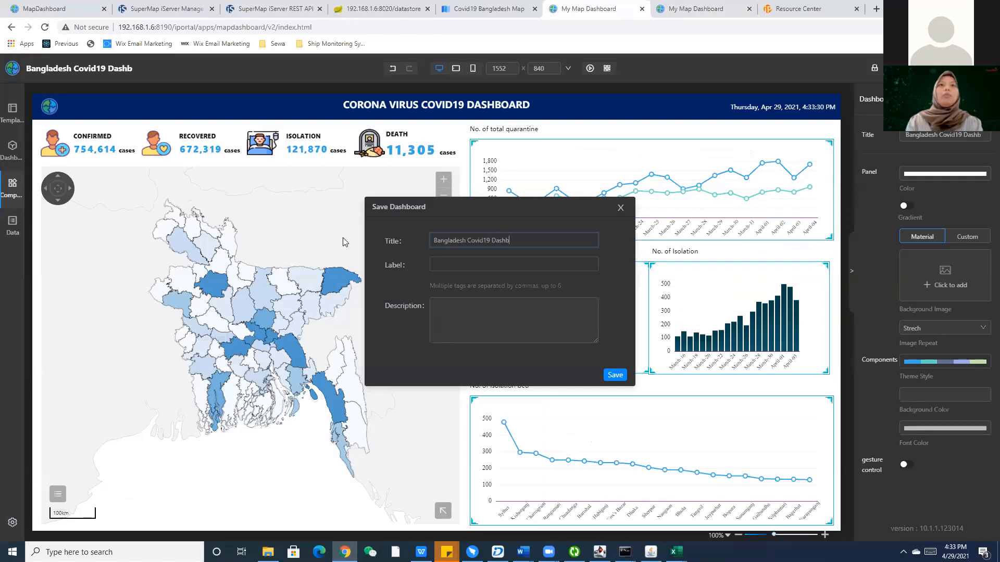
pyautogui.click(613, 376)
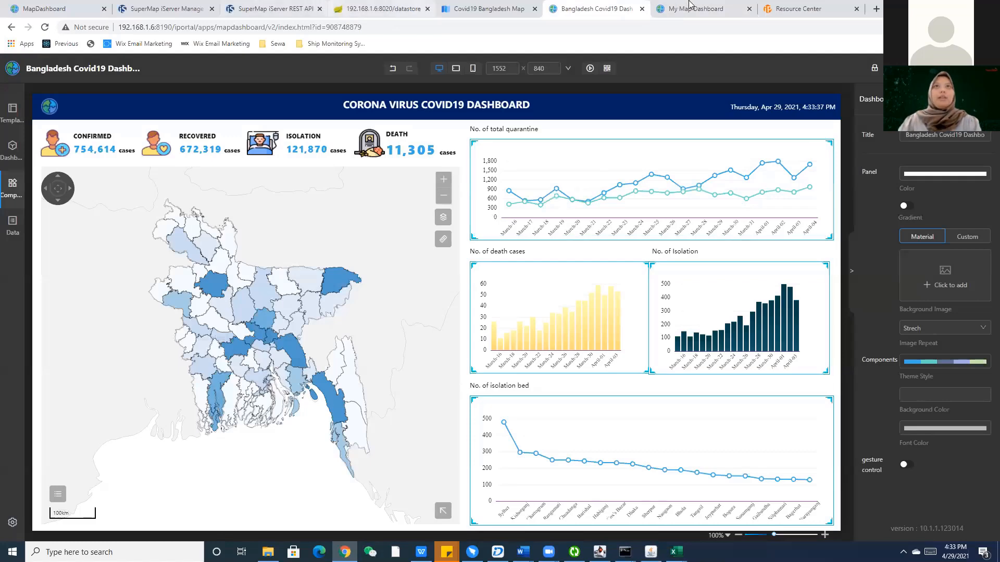
# List My MapDashboards in the Resource Center.
pyautogui.click(778, 6)
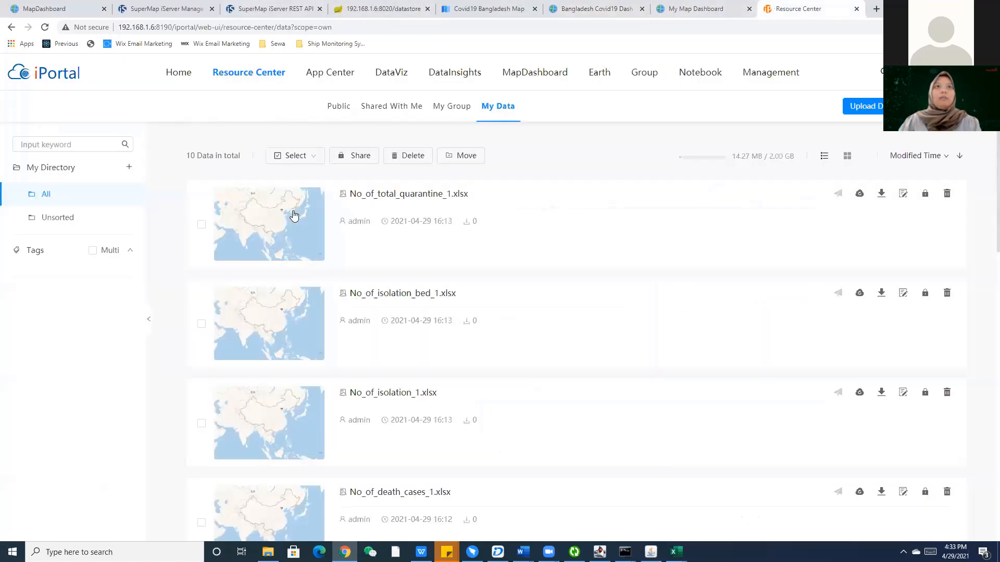
pyautogui.click(293, 212)
pyautogui.click(533, 106)
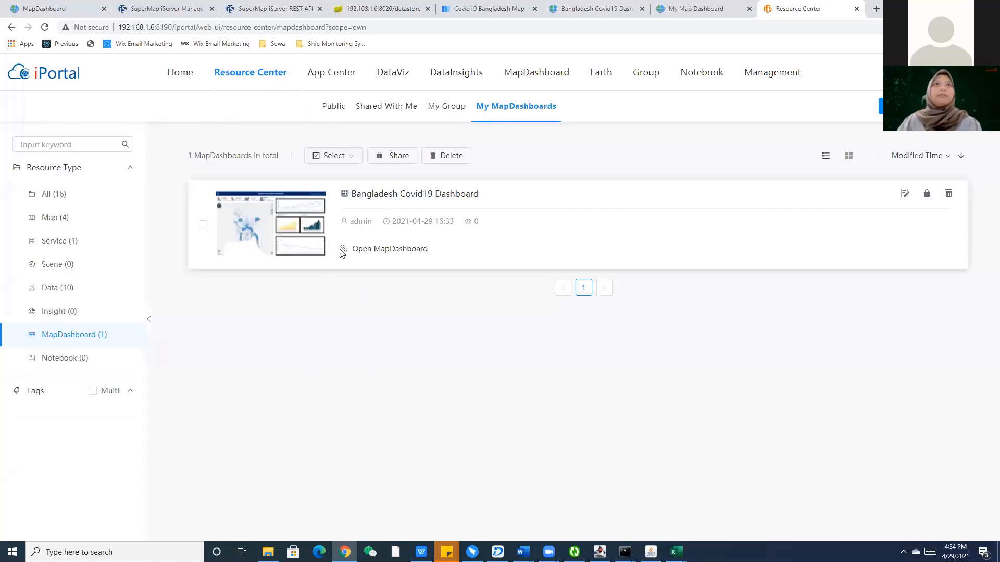
# Switch back to the dashboard preview tab, then to the saved dashboard's editor.
pyautogui.click(725, 11)
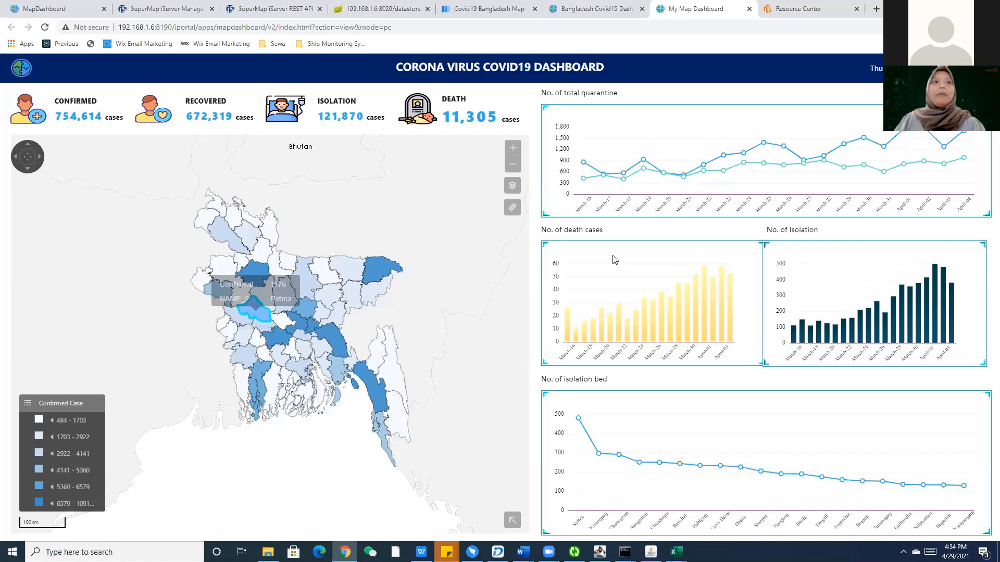
pyautogui.click(587, 5)
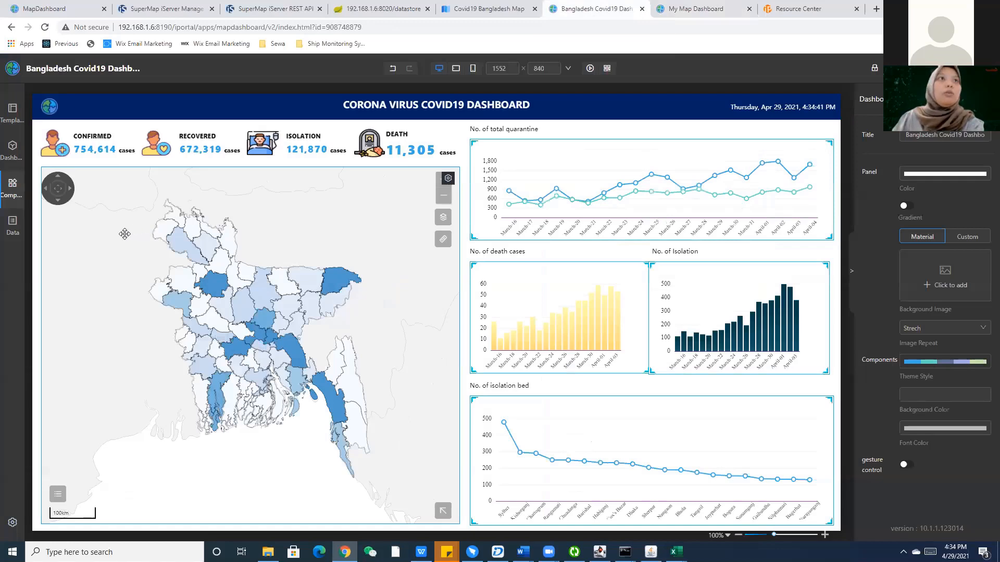
# Expand the Layout, Maps and Map SubComponents groups in the Components panel.
pyautogui.moveTo(17, 243)
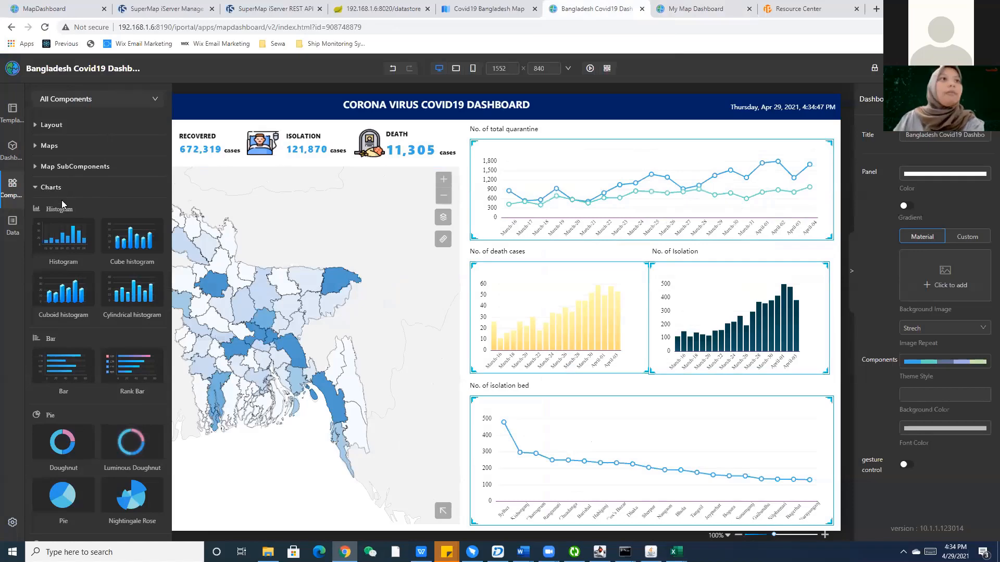
pyautogui.scroll(-6, 62, 204)
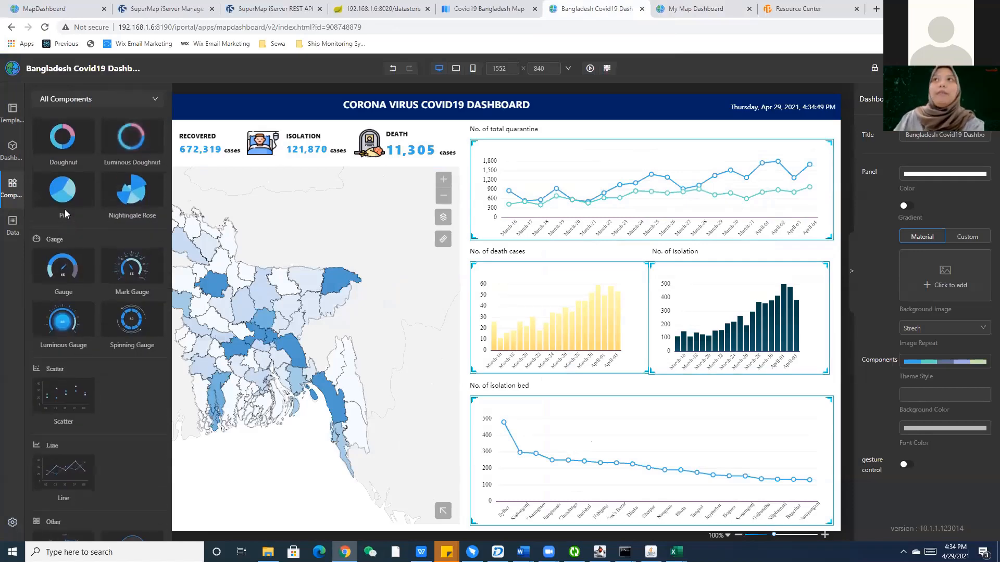
pyautogui.scroll(7, 64, 214)
pyautogui.click(67, 135)
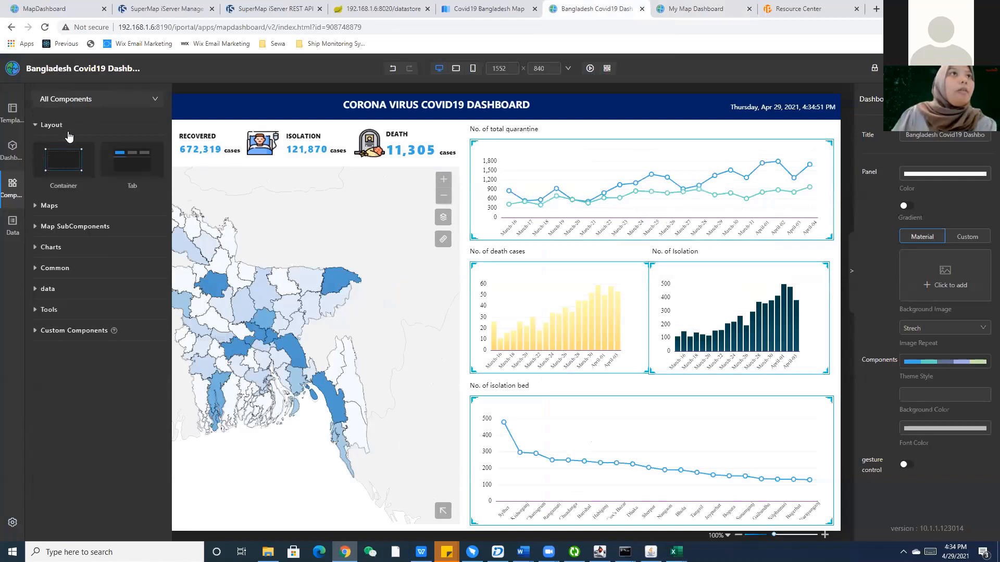
pyautogui.click(41, 137)
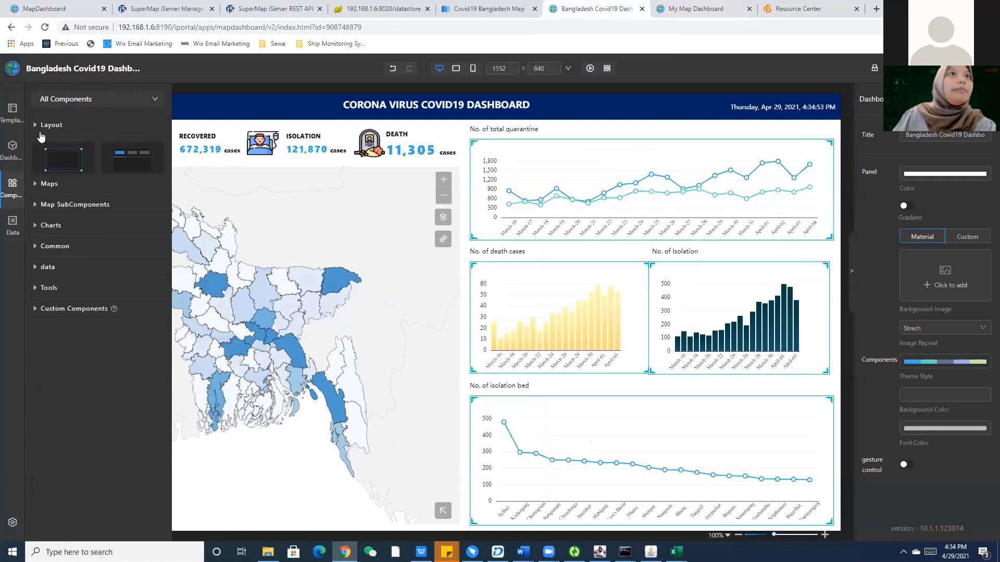
pyautogui.click(47, 145)
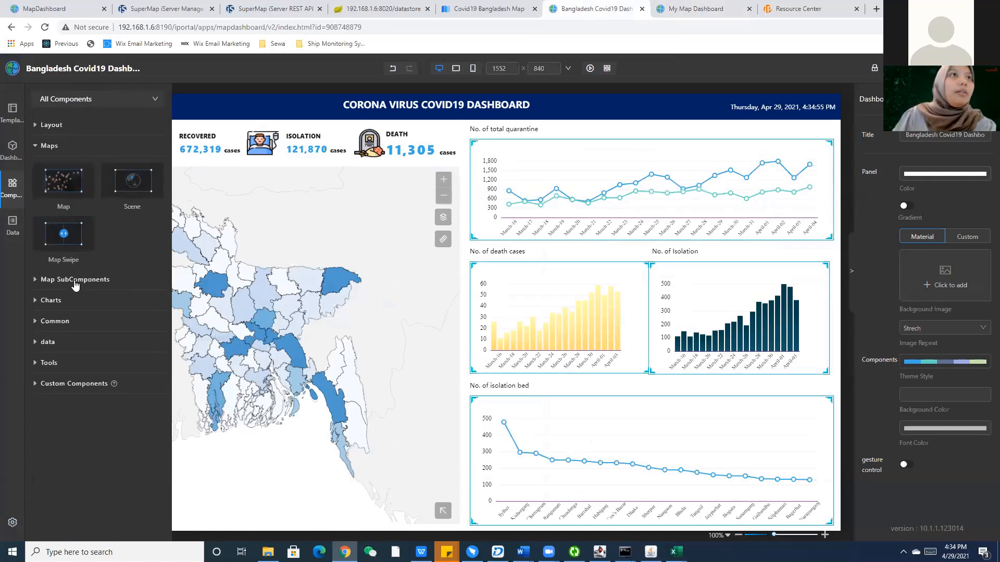
pyautogui.click(76, 281)
pyautogui.scroll(-2, 82, 458)
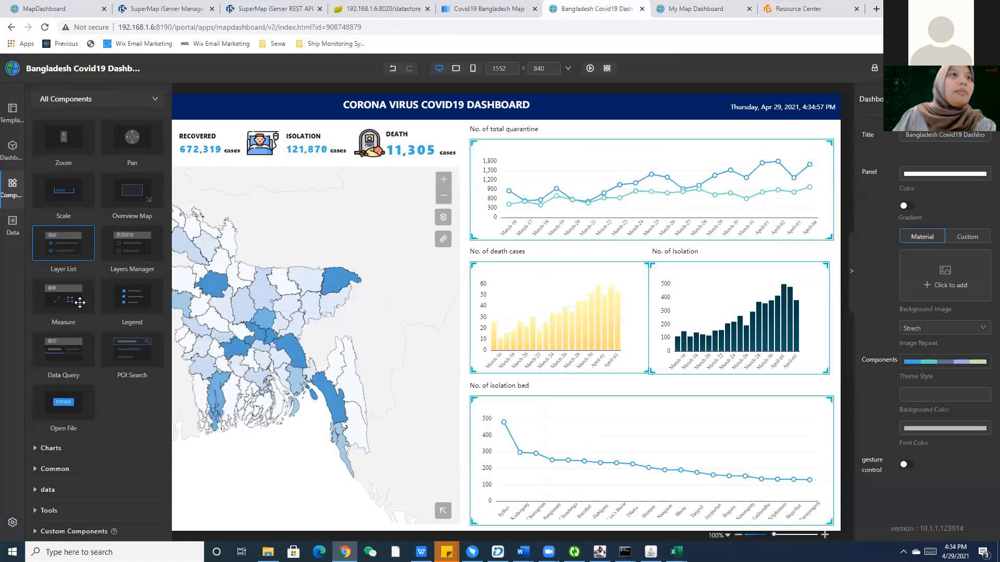
# Expand Charts and Common, try dragging an Iframe onto the map, then open the Covid19 Bangladesh Map.
pyautogui.click(82, 454)
pyautogui.scroll(-5, 78, 464)
pyautogui.click(75, 470)
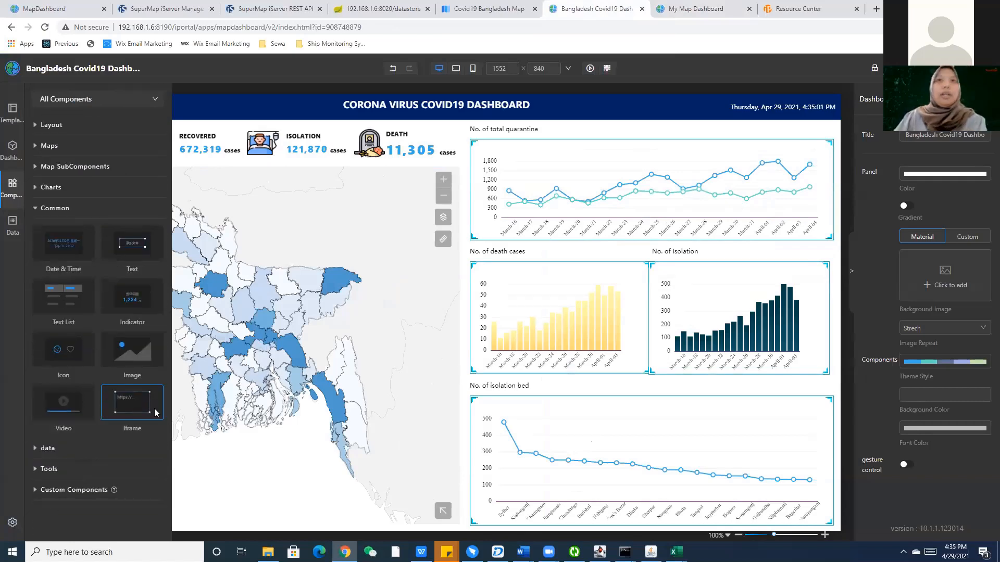
pyautogui.moveTo(155, 412); pyautogui.dragTo(293, 385)
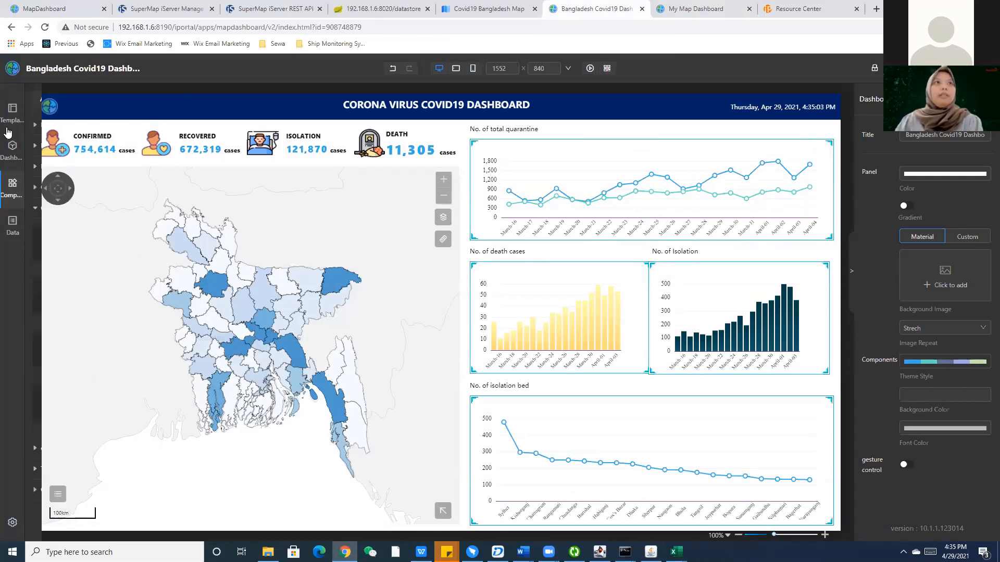
pyautogui.click(511, 6)
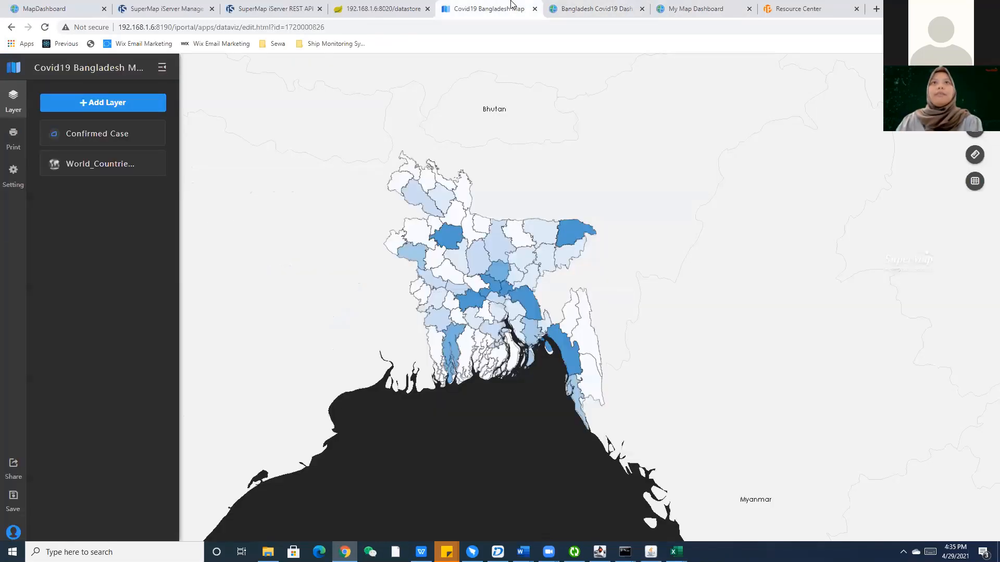
# Create a new blank map dashboard and expand its Custom Components group.
pyautogui.click(699, 12)
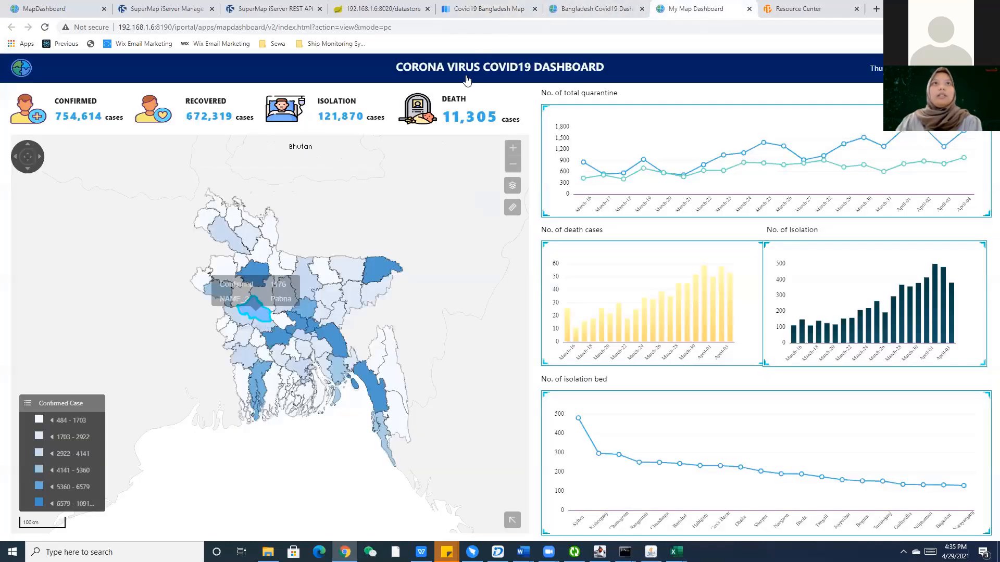
pyautogui.click(848, 7)
pyautogui.click(536, 72)
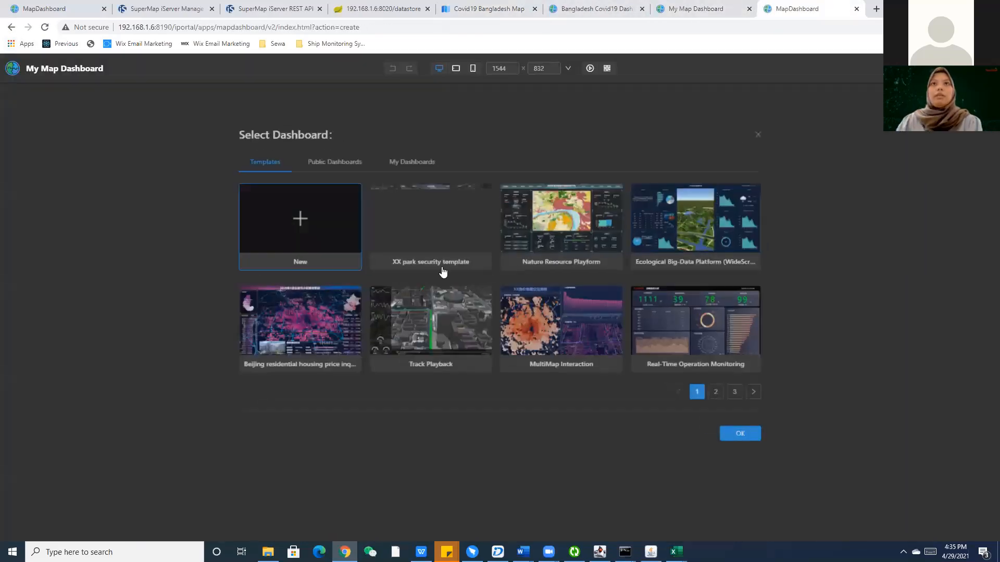
pyautogui.click(779, 451)
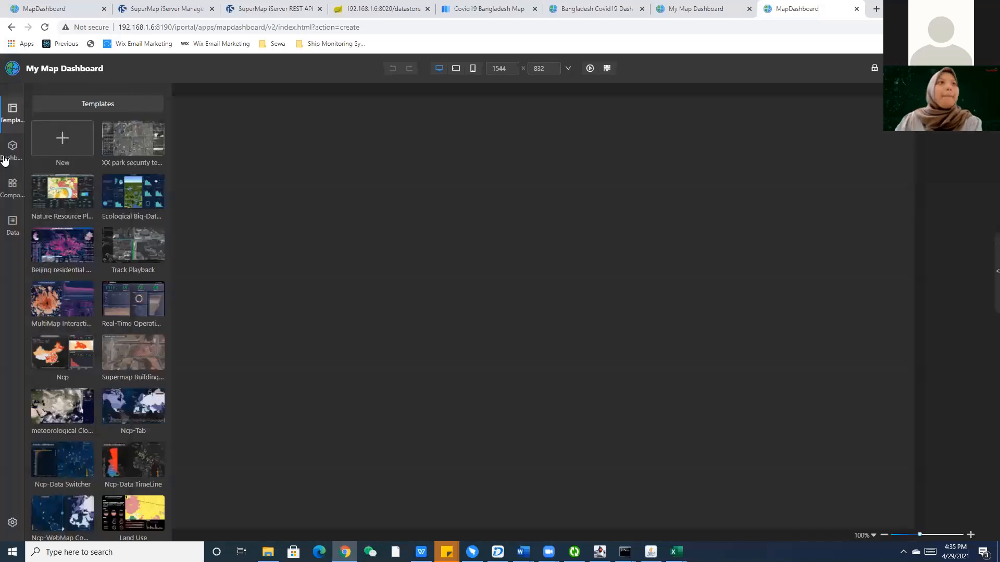
pyautogui.click(12, 188)
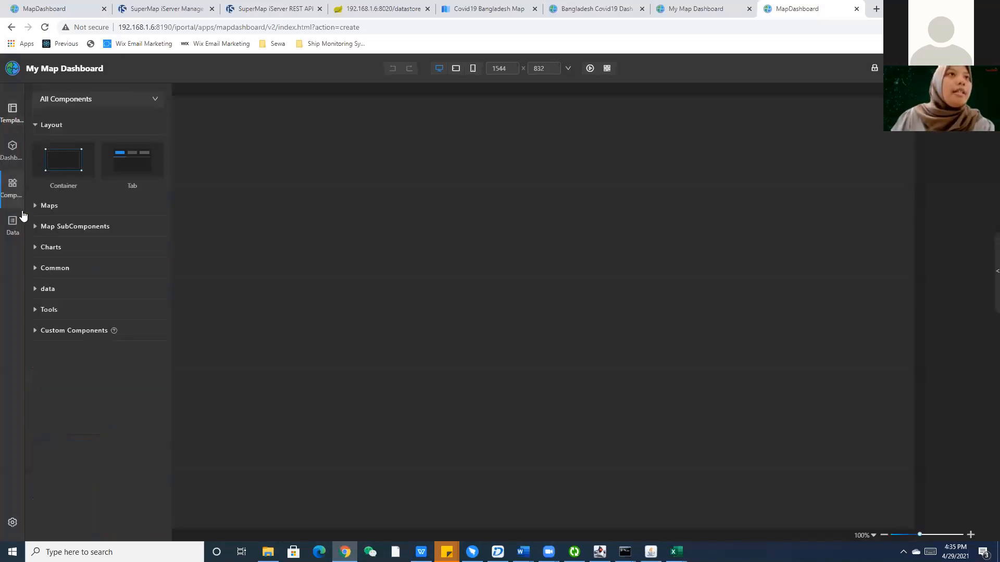
pyautogui.click(65, 330)
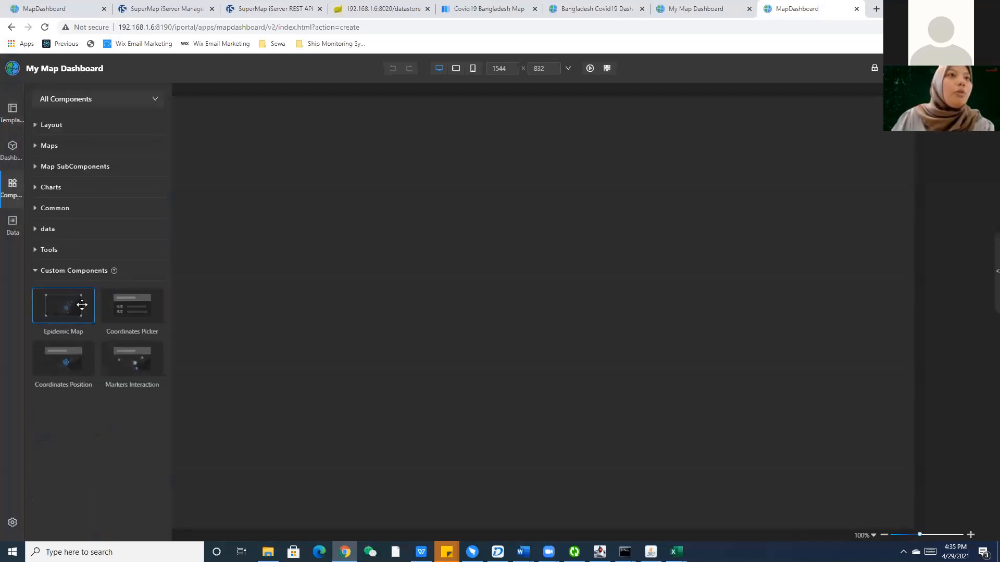
# Add an 800 × 640 map component showing the public Covid19 Bangladesh Map district choropleth.
pyautogui.click(57, 146)
pyautogui.moveTo(80, 183); pyautogui.dragTo(286, 171)
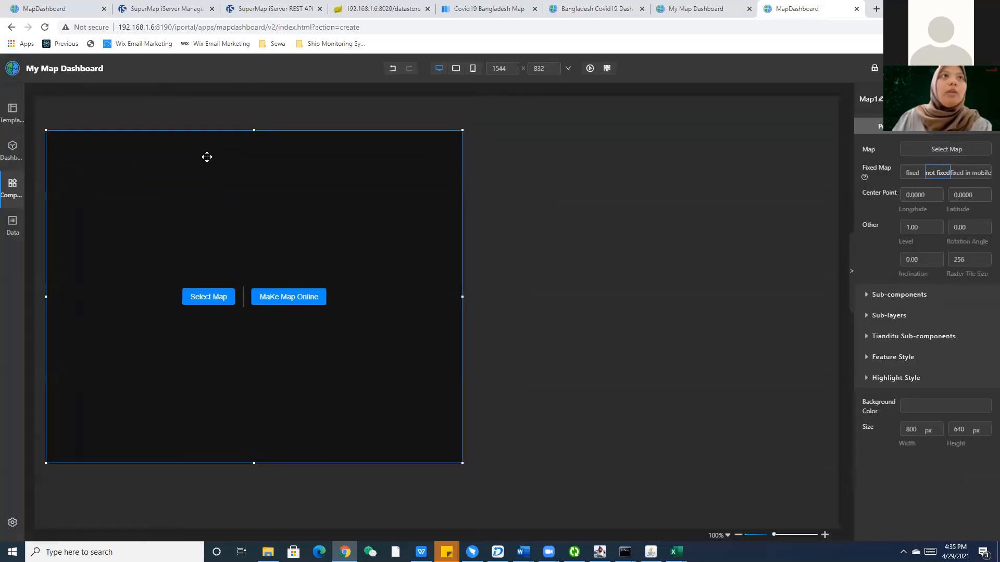
pyautogui.click(946, 151)
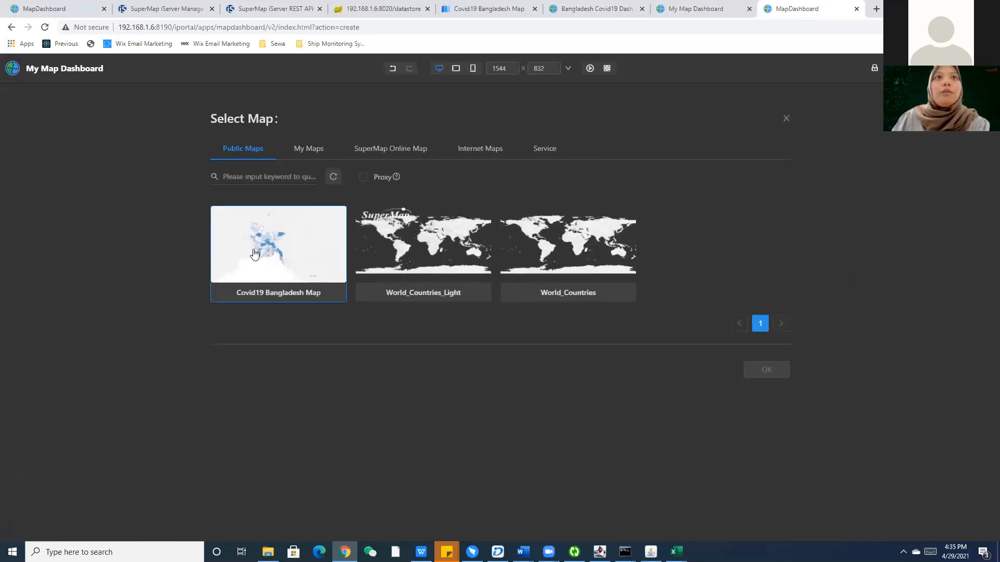
pyautogui.click(254, 253)
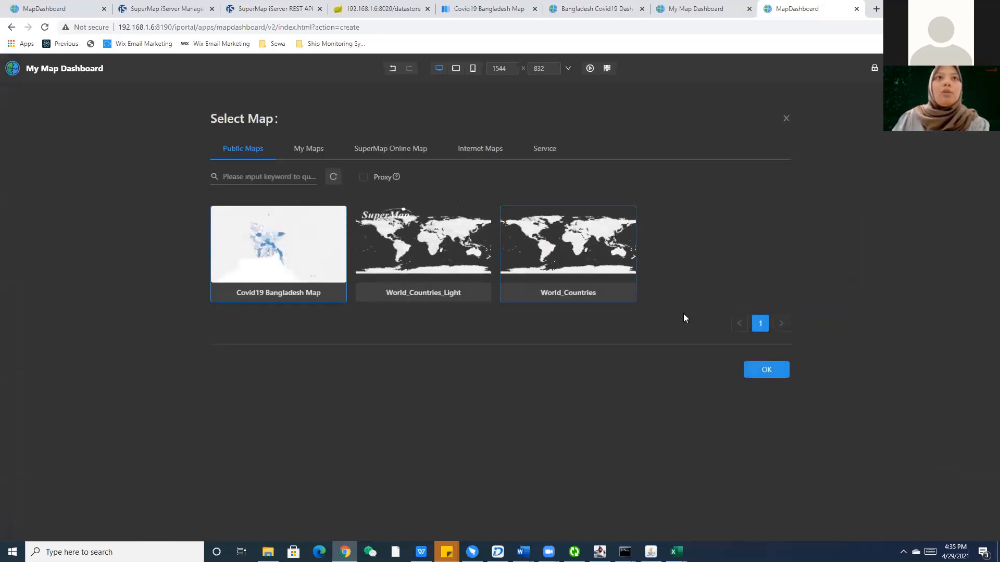
pyautogui.click(758, 372)
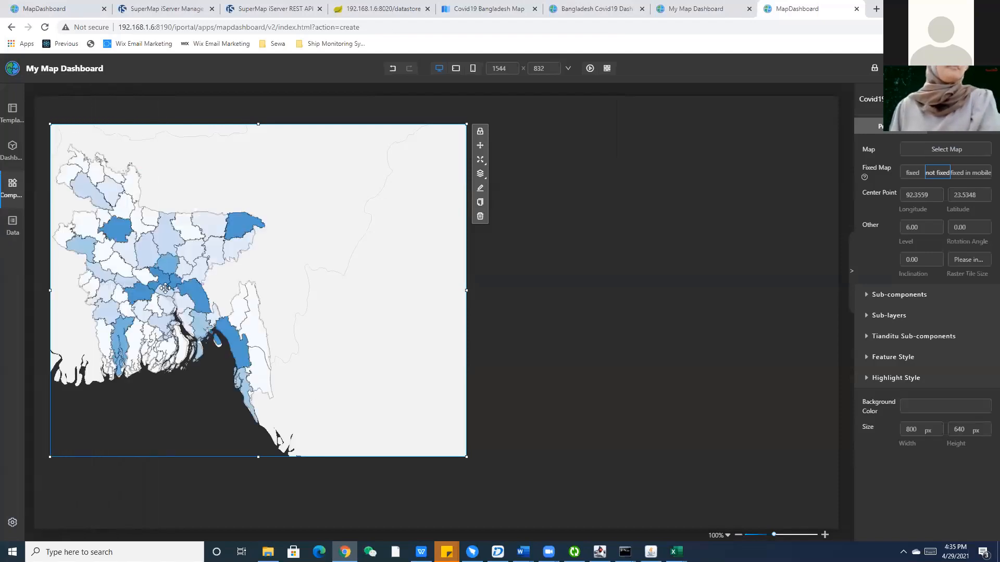
pyautogui.click(11, 177)
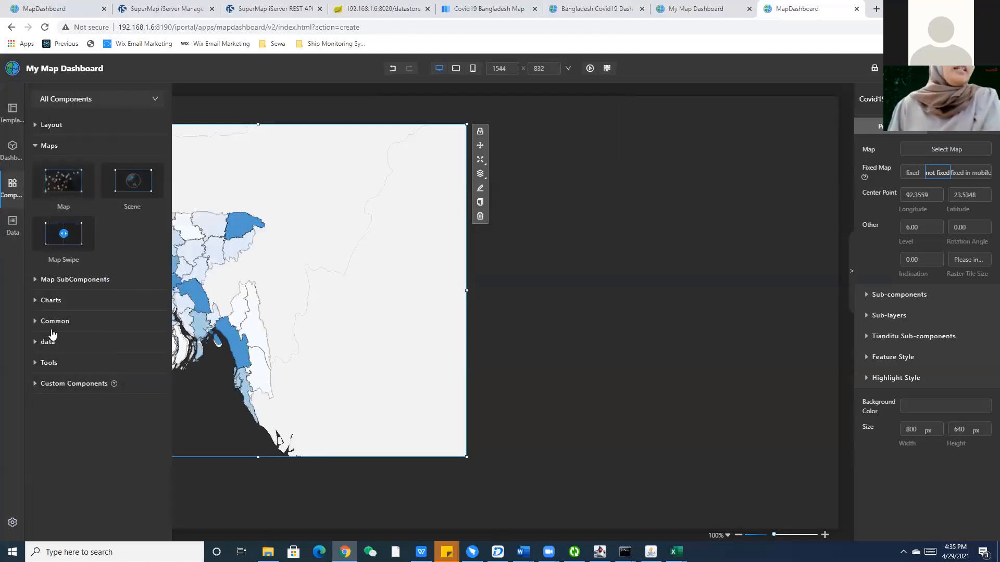
# Place a Dashboard Switch component from Tools onto the canvas beside the map.
pyautogui.click(49, 364)
pyautogui.click(48, 228)
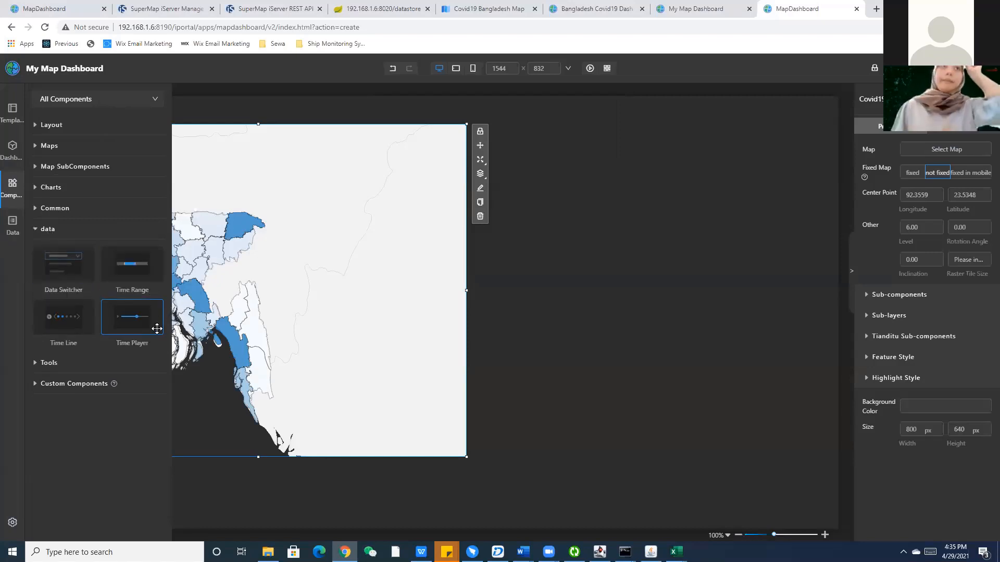
pyautogui.click(49, 364)
pyautogui.moveTo(63, 285); pyautogui.dragTo(598, 313)
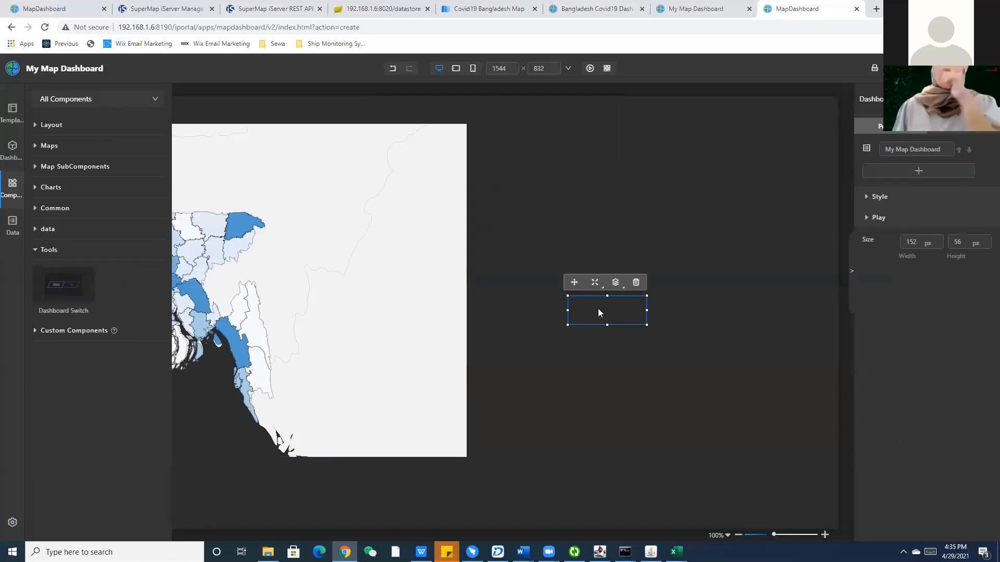
pyautogui.click(599, 350)
pyautogui.click(610, 317)
pyautogui.click(681, 334)
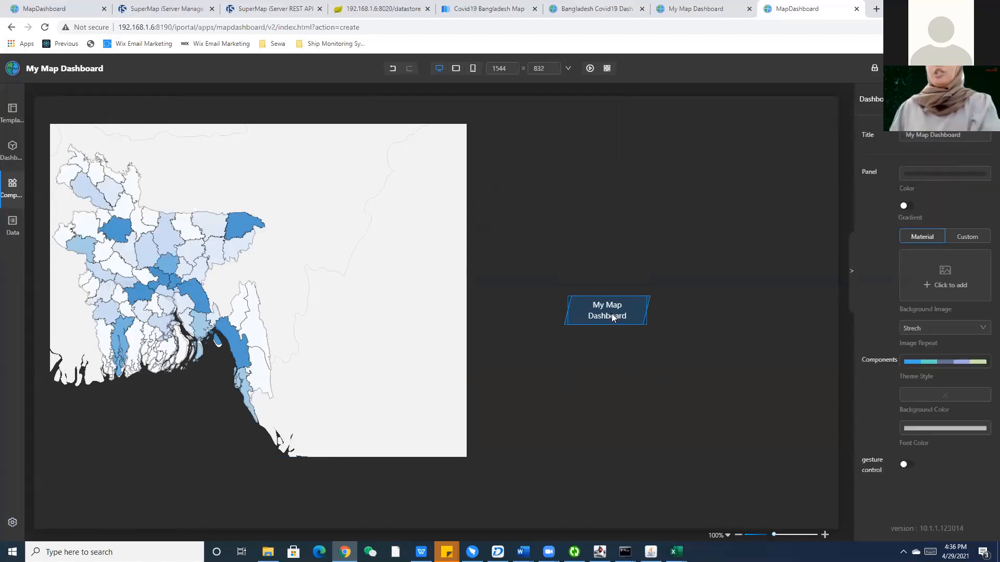
pyautogui.click(612, 315)
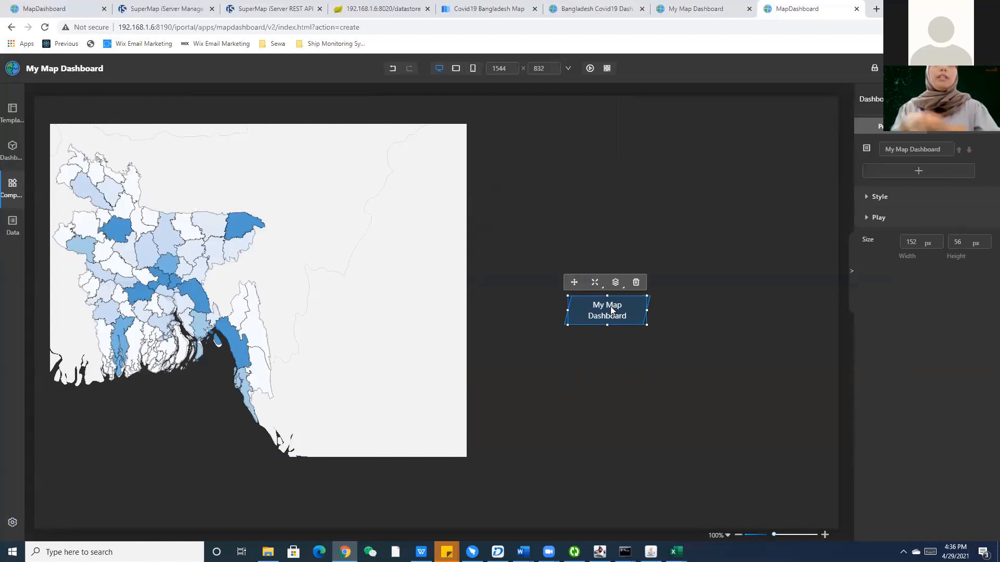
pyautogui.click(366, 328)
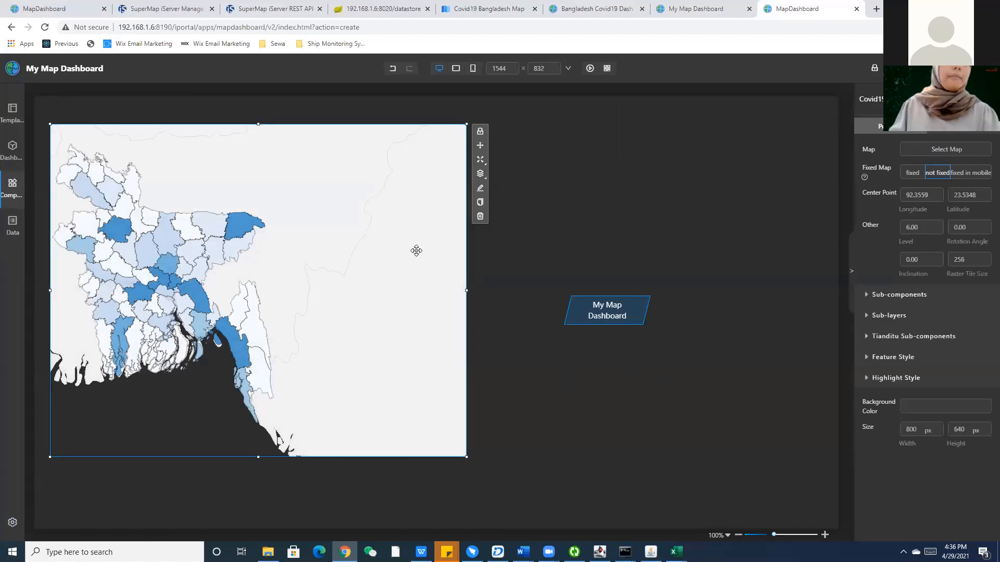
pyautogui.click(619, 312)
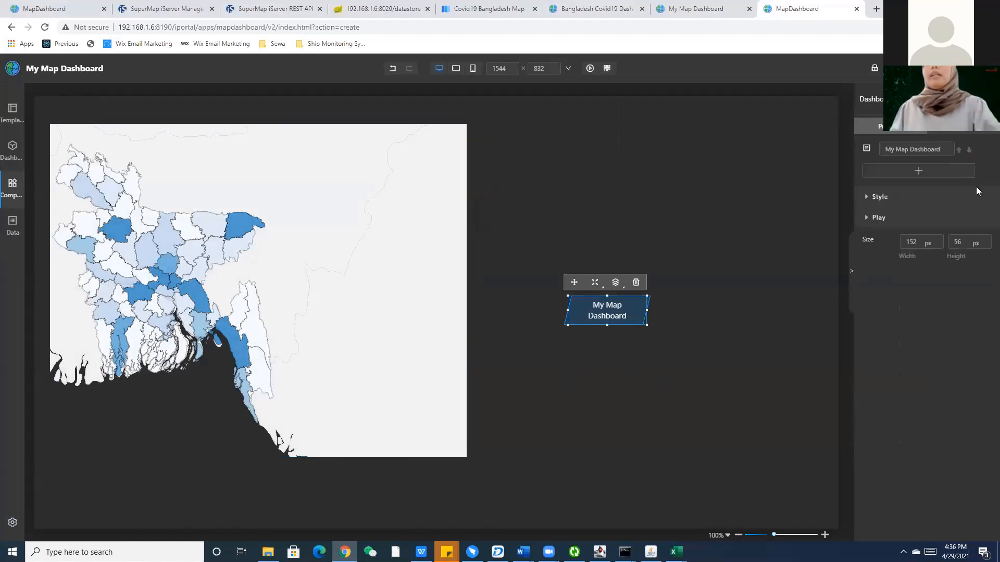
# Add Bangladesh Covid19 Dashboard to the switcher and switch to it.
pyautogui.click(945, 172)
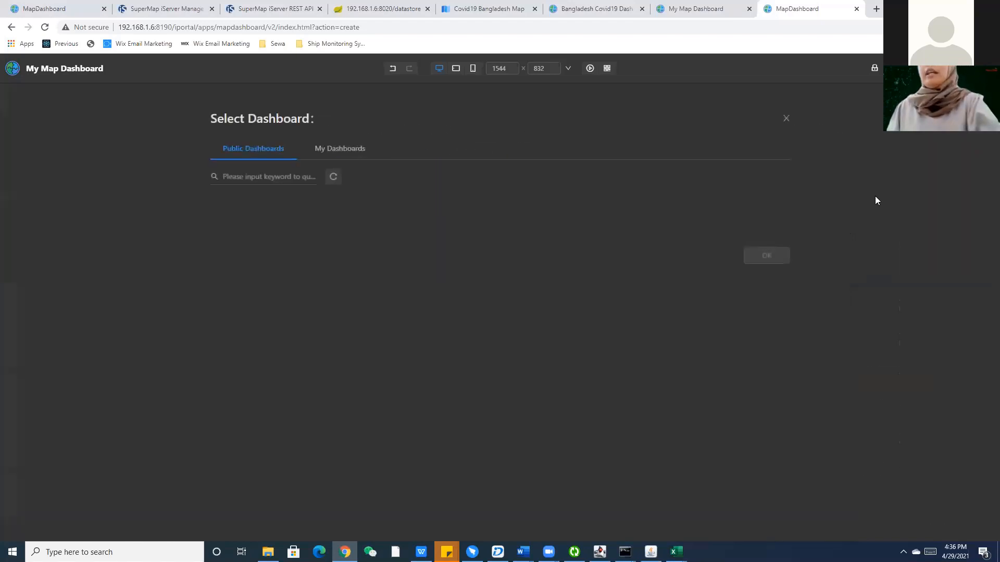
pyautogui.click(340, 149)
pyautogui.click(271, 263)
pyautogui.click(770, 369)
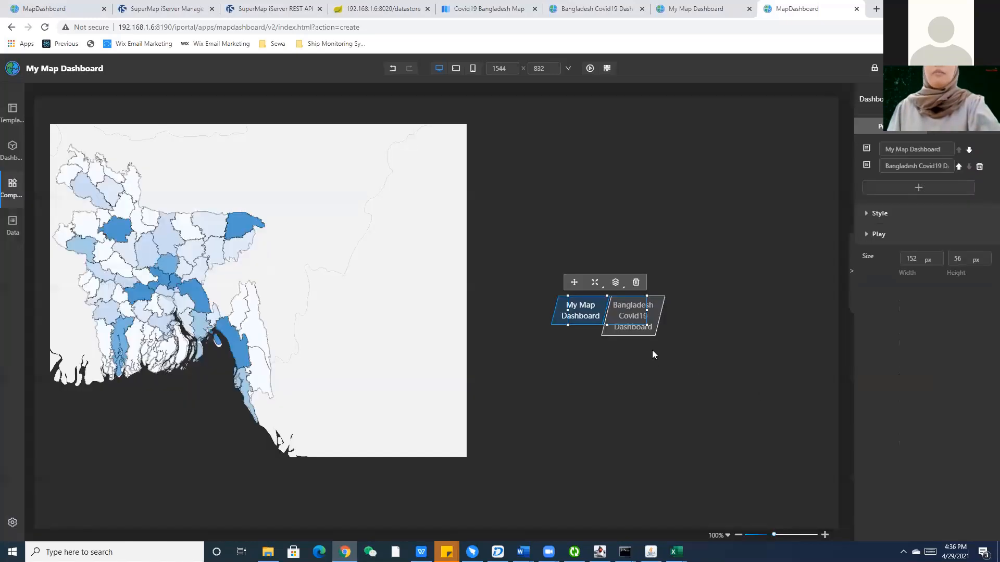
pyautogui.click(689, 367)
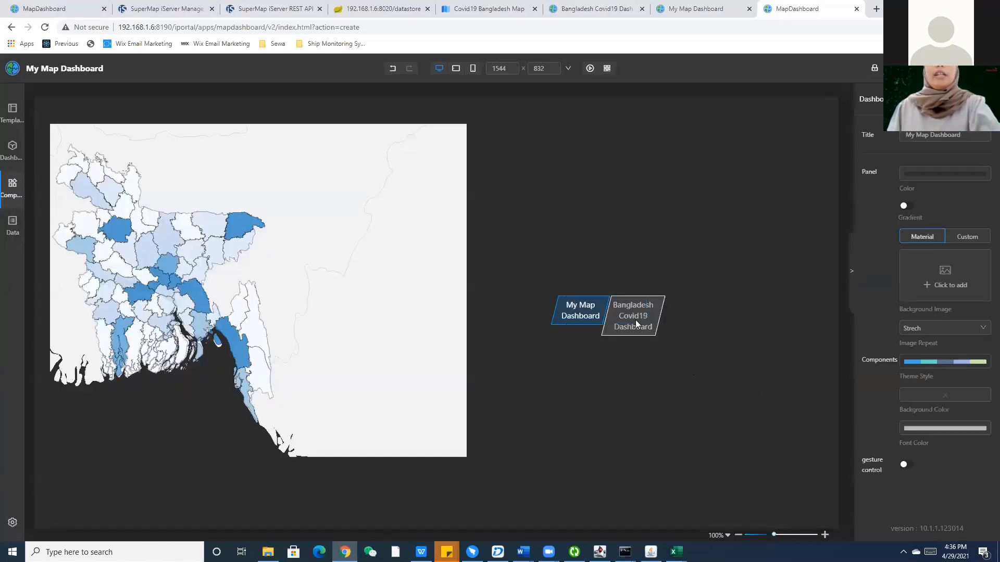
pyautogui.click(646, 331)
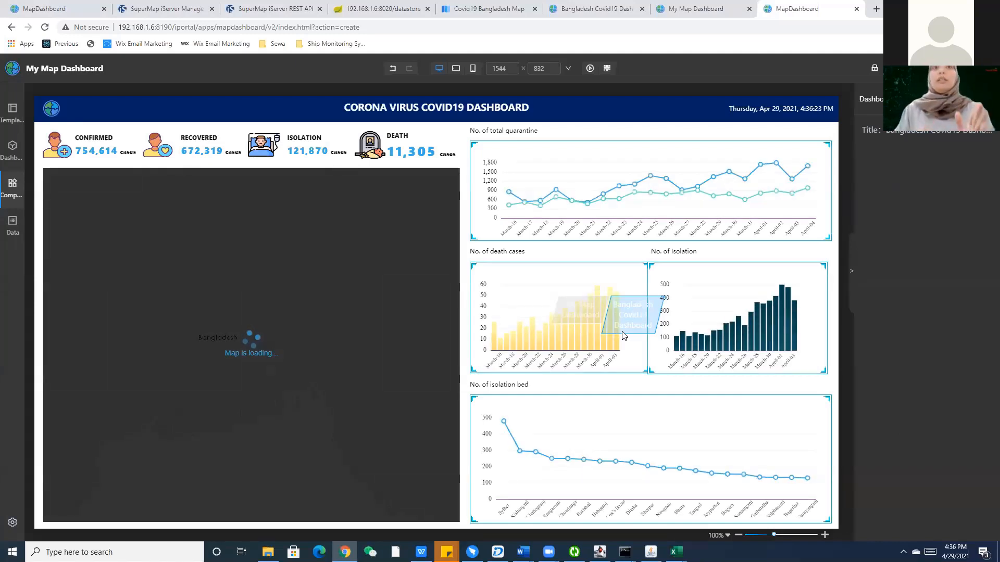
# Switch back to My Map Dashboard, compare with the viewing tab, and wait for the editor to reload.
pyautogui.click(597, 316)
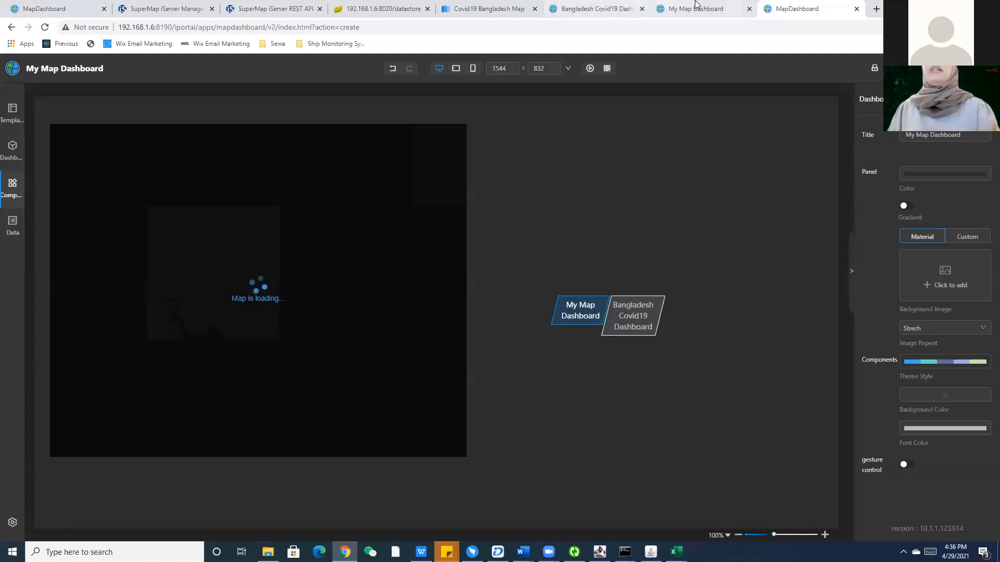
pyautogui.click(695, 9)
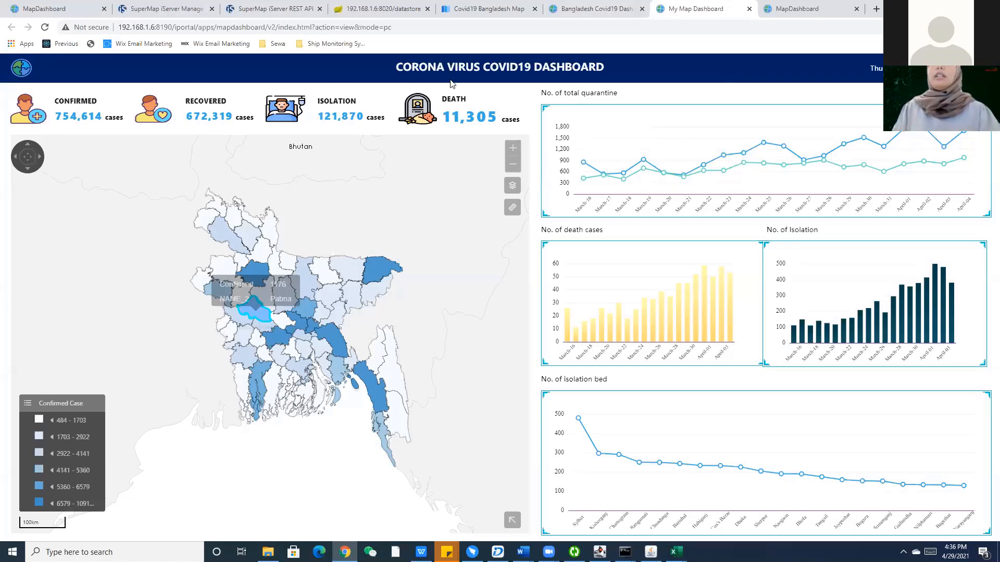
pyautogui.click(779, 8)
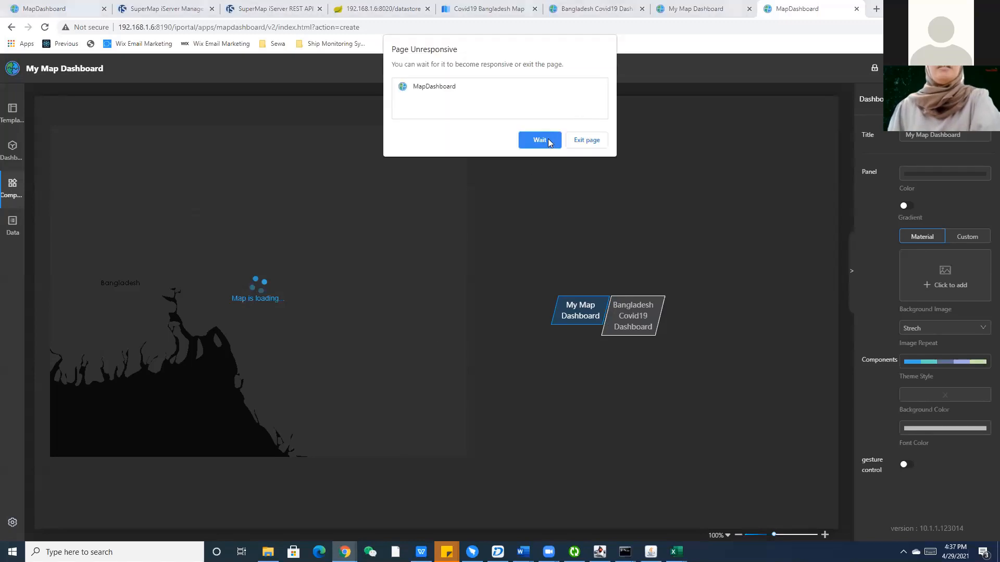
pyautogui.click(539, 140)
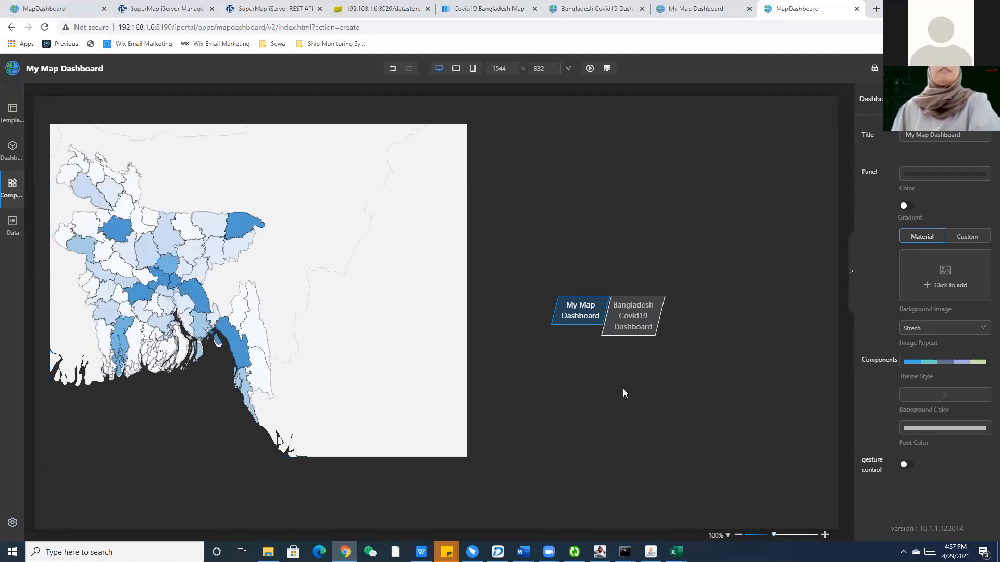
pyautogui.click(13, 187)
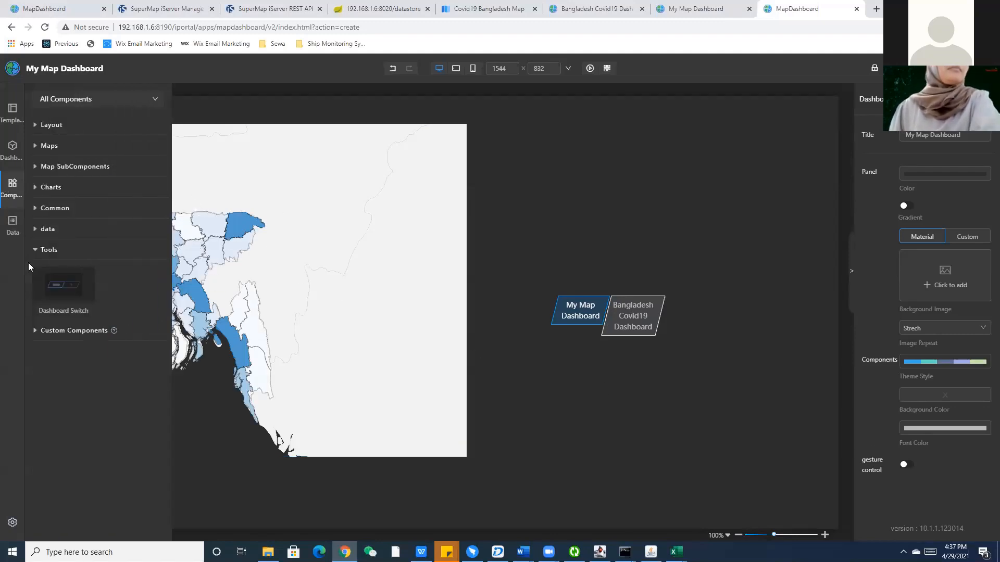
# Add a Text List table from Common components and move it beneath the Dashboard Switch.
pyautogui.click(61, 235)
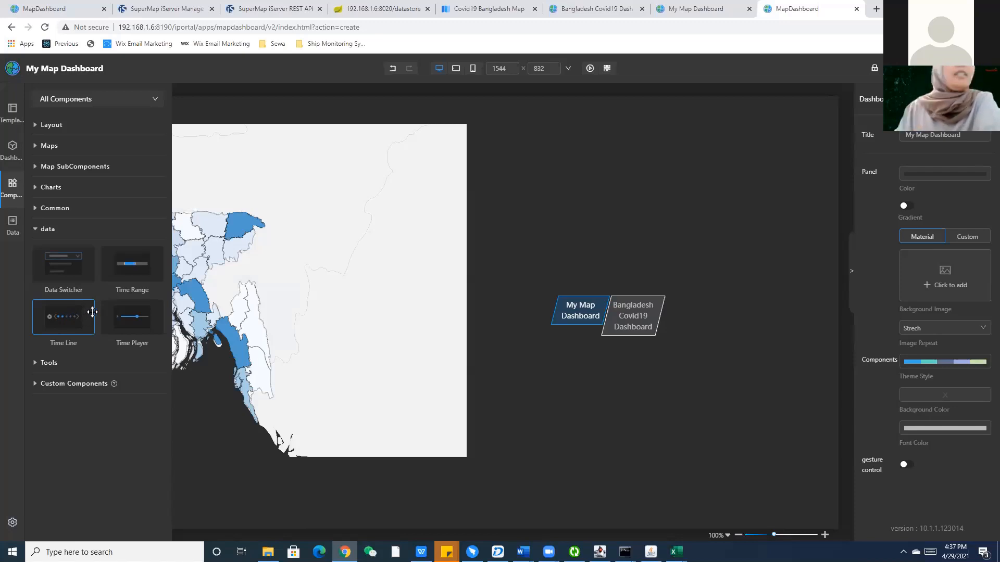
pyautogui.click(83, 208)
pyautogui.moveTo(78, 304); pyautogui.dragTo(612, 388)
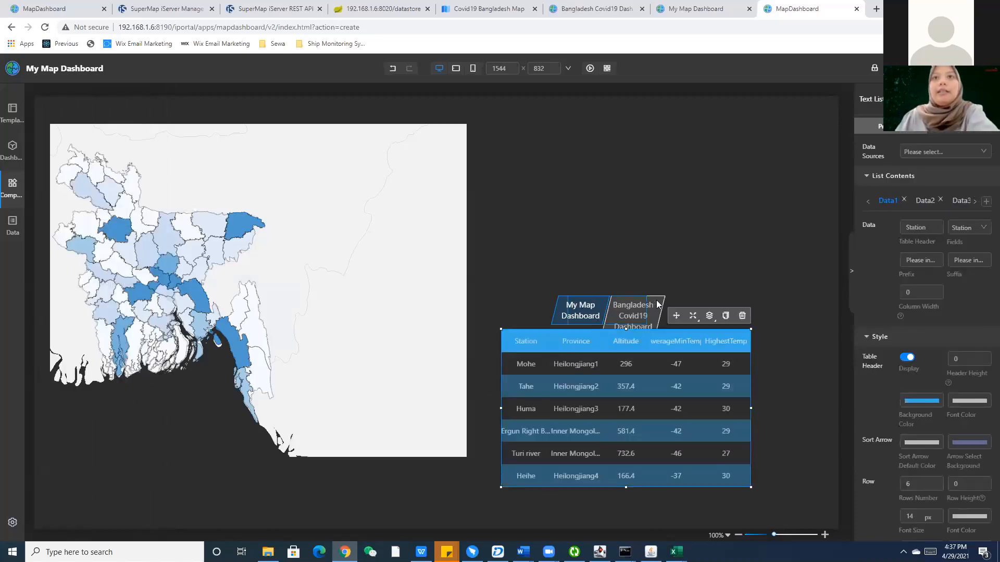
pyautogui.moveTo(713, 335); pyautogui.dragTo(716, 360)
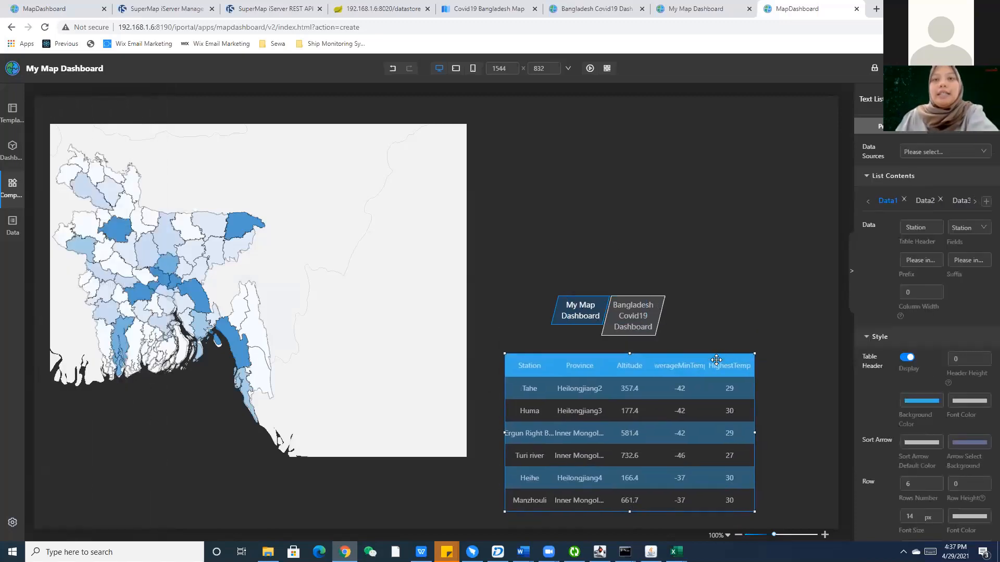
# Set the Text List's data source to the No_of_isolation_bed_1 dataset from My Data.
pyautogui.click(937, 156)
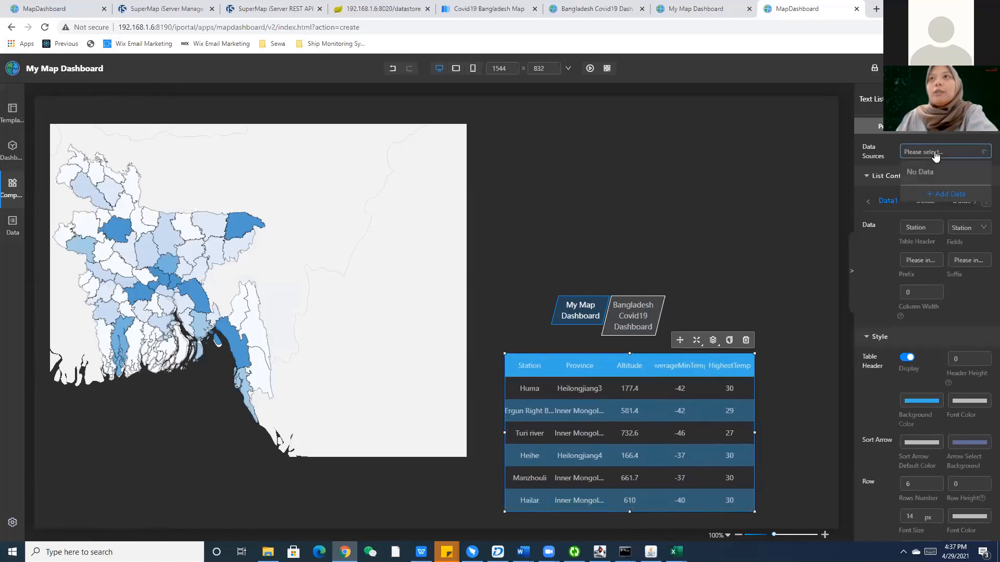
pyautogui.click(935, 194)
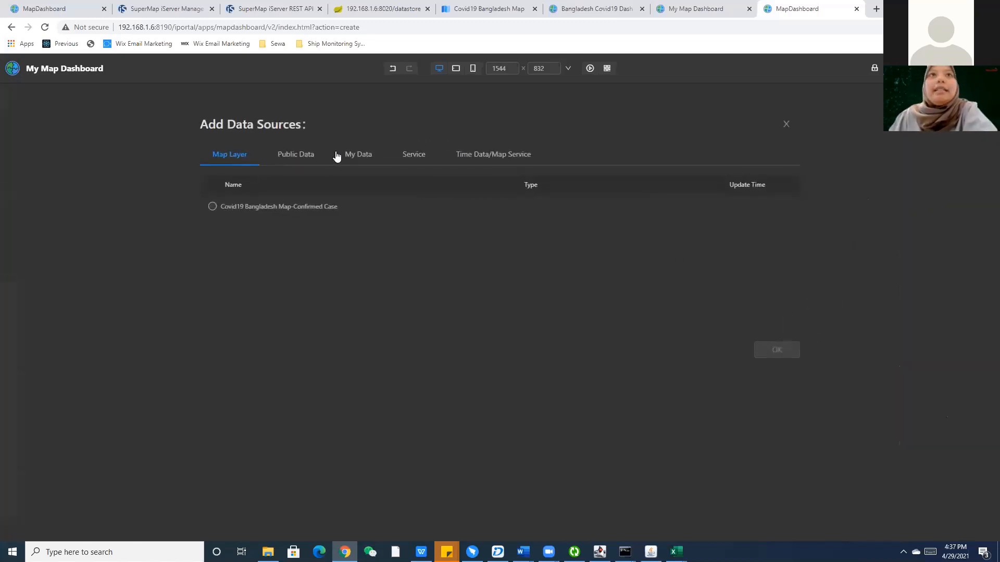
pyautogui.click(358, 154)
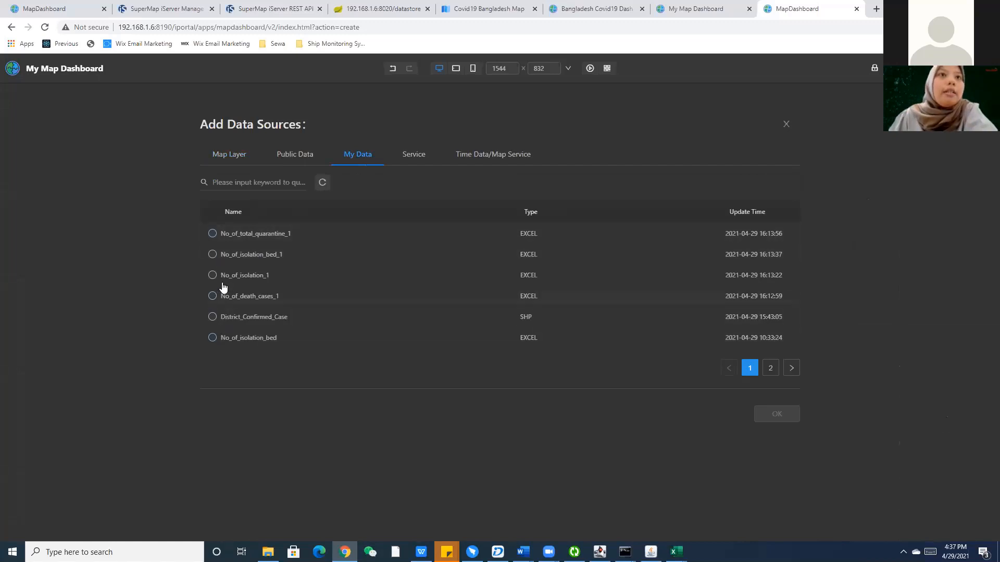
pyautogui.click(212, 254)
pyautogui.click(760, 415)
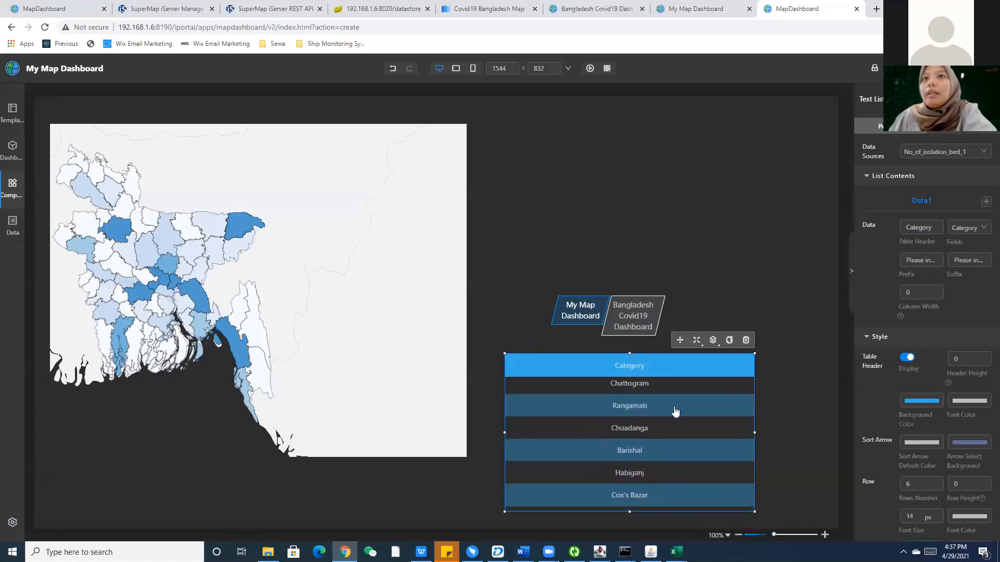
pyautogui.click(985, 201)
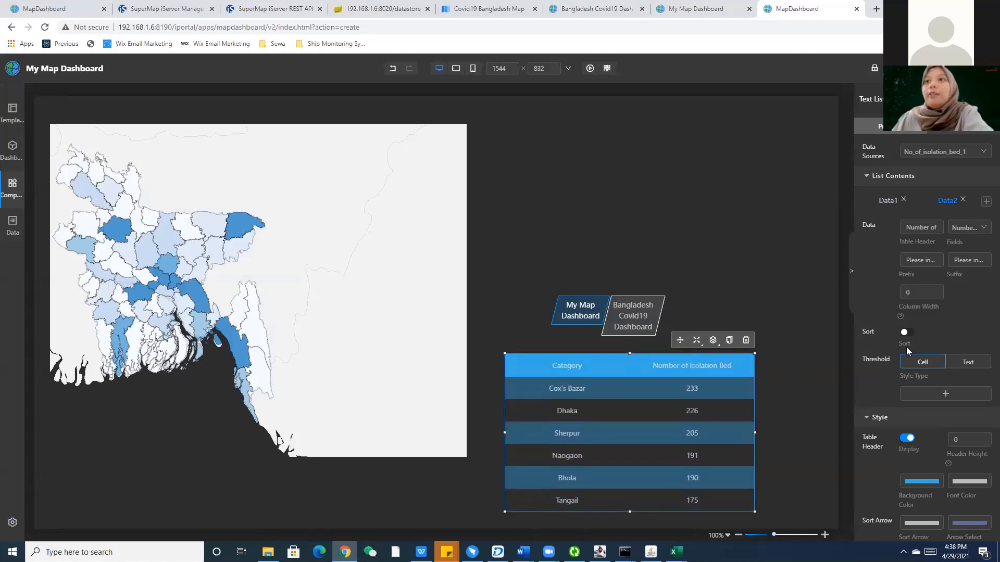
pyautogui.click(907, 332)
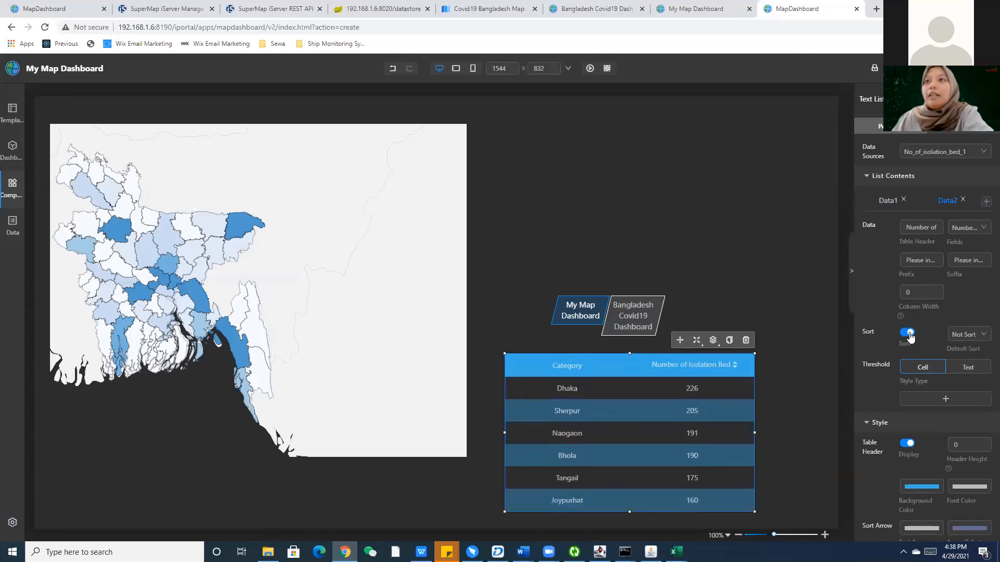
pyautogui.click(907, 333)
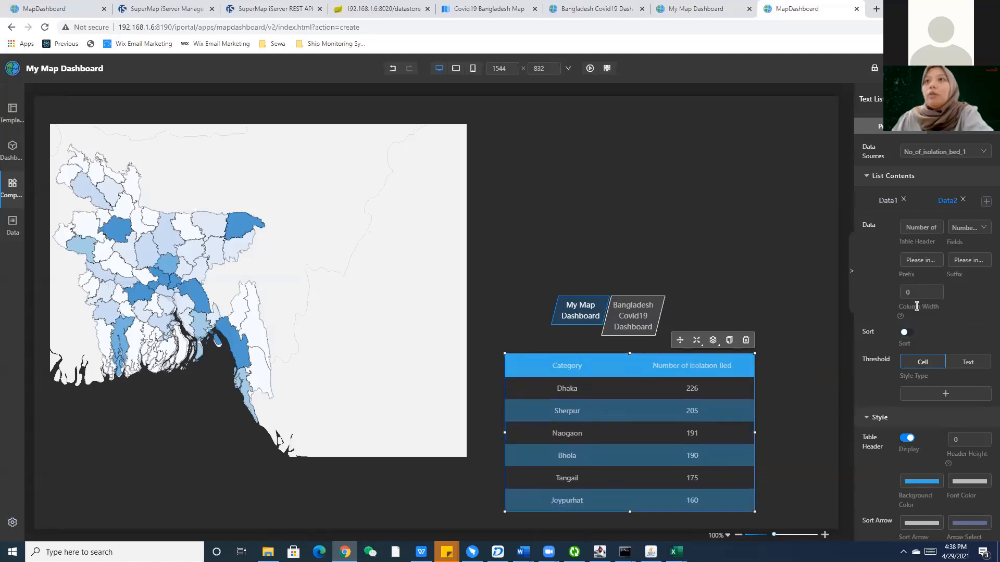
pyautogui.scroll(-3, 963, 338)
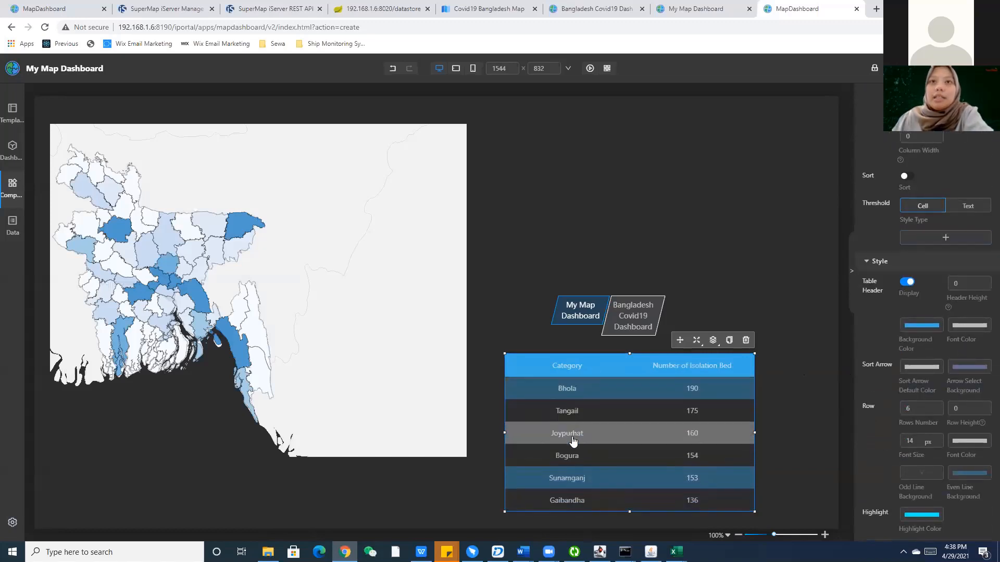
pyautogui.scroll(1, 938, 281)
pyautogui.scroll(3, 939, 278)
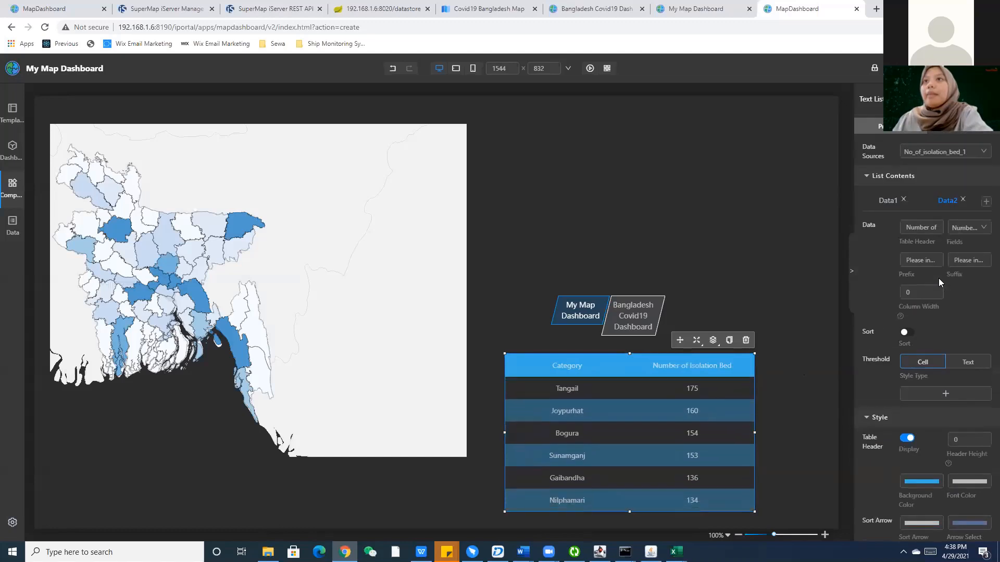
pyautogui.scroll(-1, 937, 288)
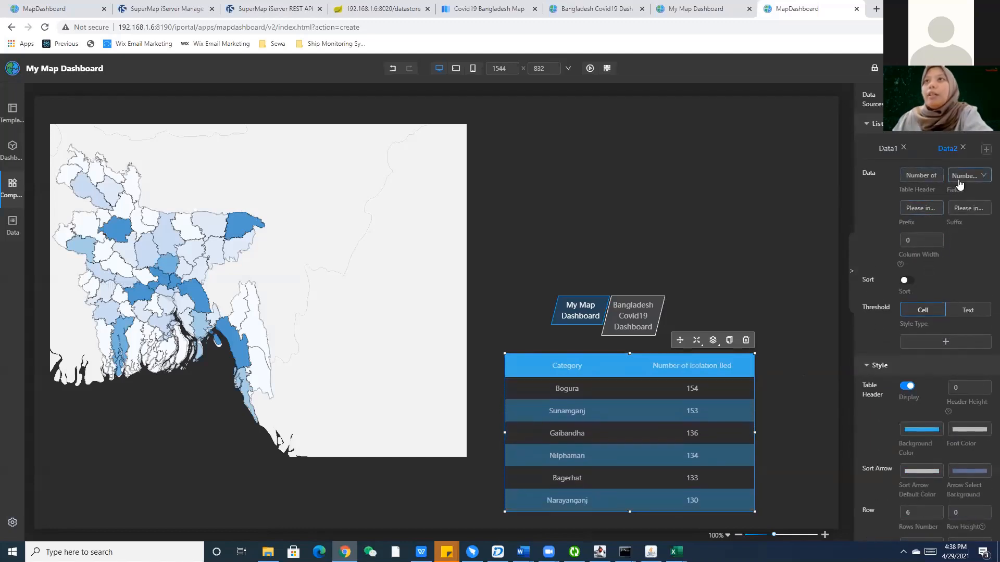
pyautogui.scroll(-1, 938, 298)
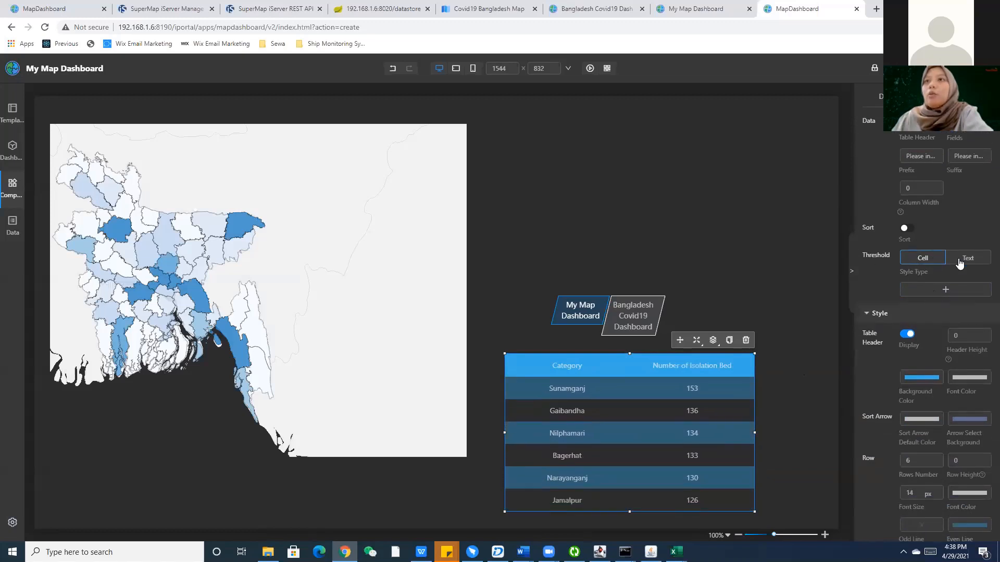
pyautogui.scroll(-2, 911, 263)
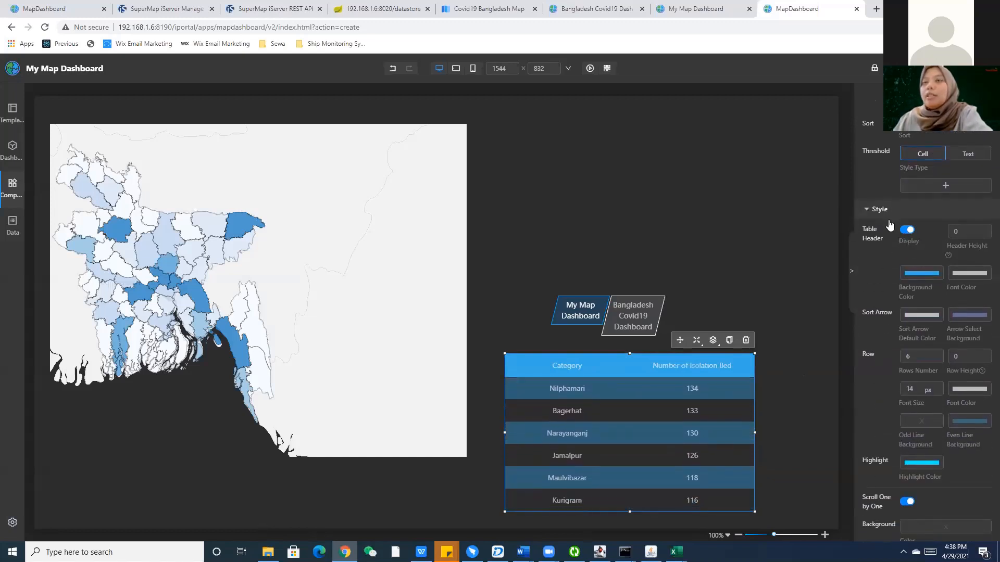
pyautogui.scroll(-2, 926, 259)
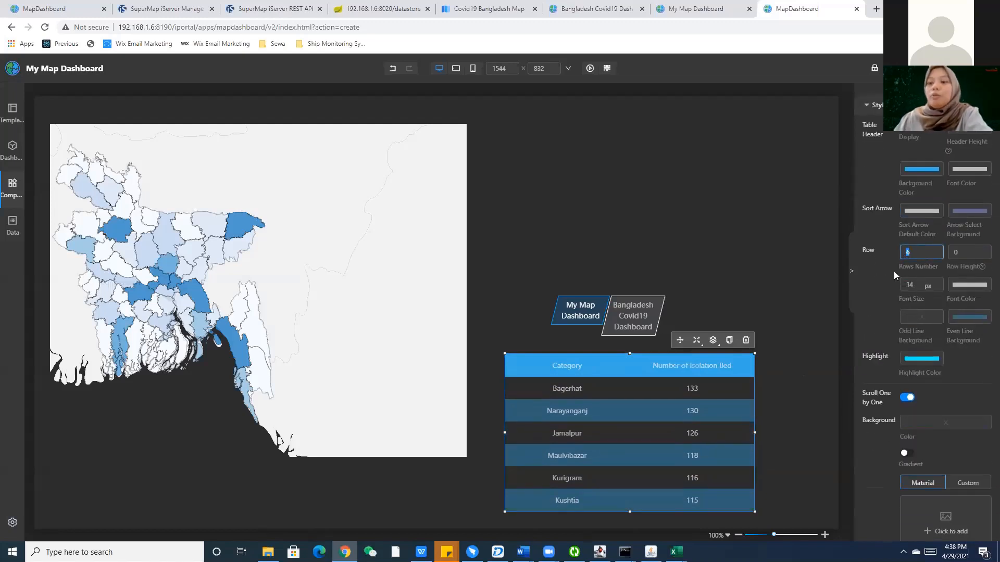
# Set the list's Rows Number to 10 and Font Size from 14 to 12.
pyautogui.write('10')
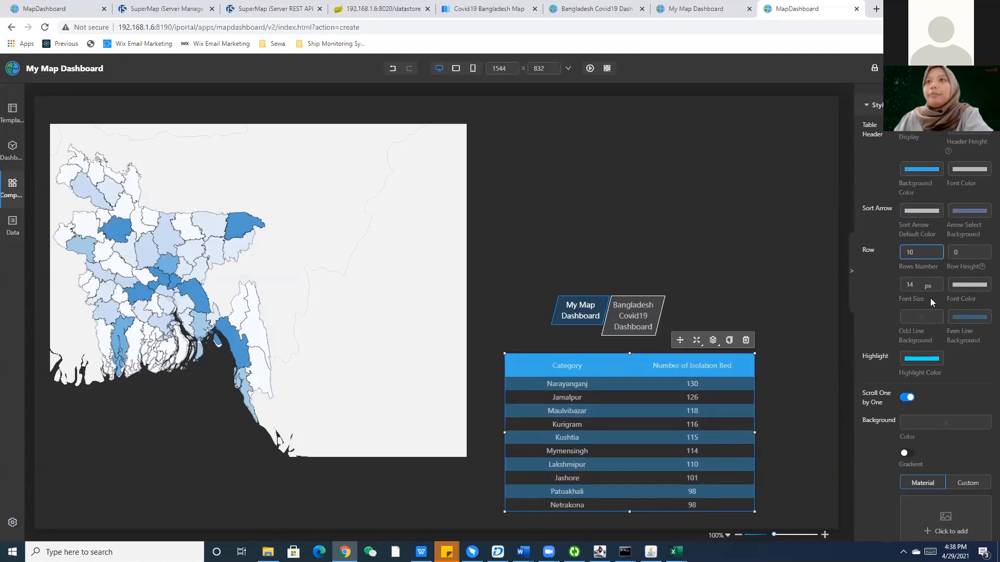
pyautogui.moveTo(919, 286); pyautogui.dragTo(903, 284)
pyautogui.write('12')
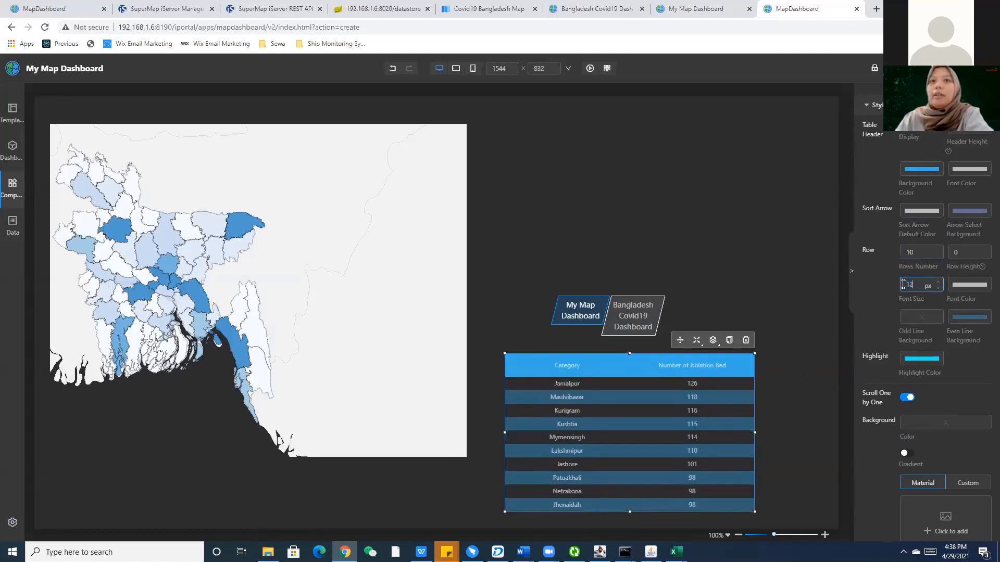
pyautogui.scroll(-1, 937, 338)
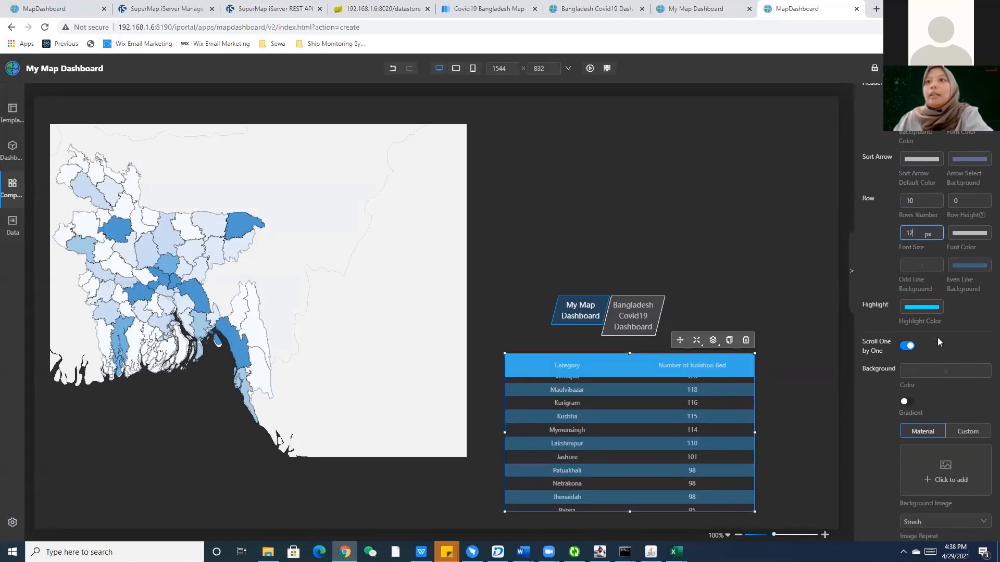
pyautogui.click(921, 306)
pyautogui.click(874, 305)
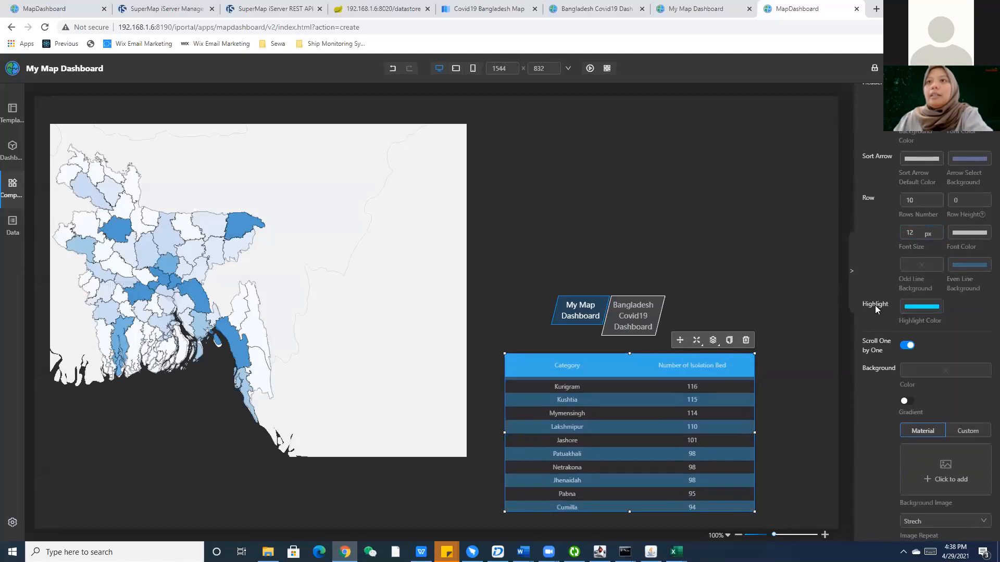
pyautogui.scroll(-1, 917, 327)
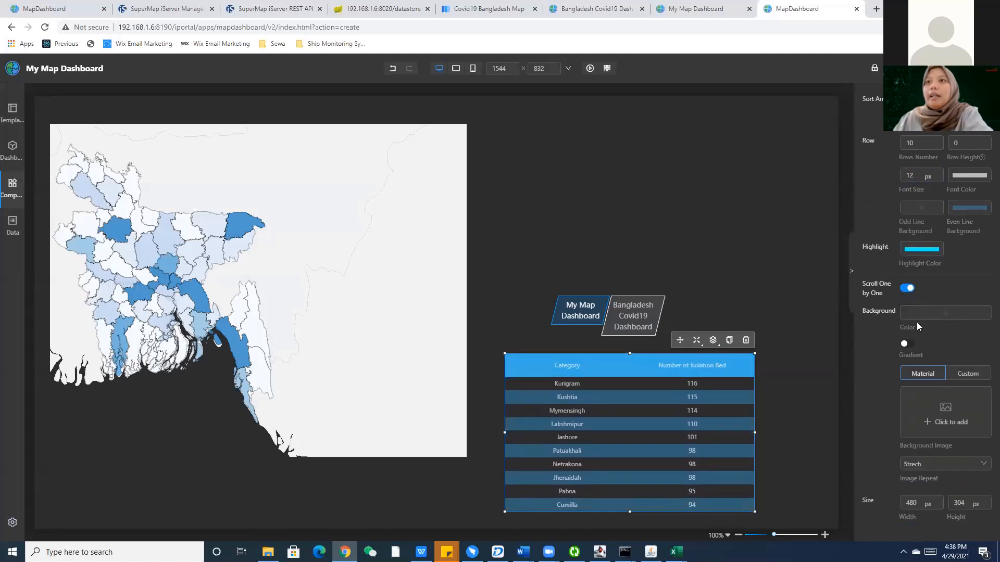
# Enable Scroll One by One, nudge the list slightly, and preview the Even Line Background colour.
pyautogui.click(907, 289)
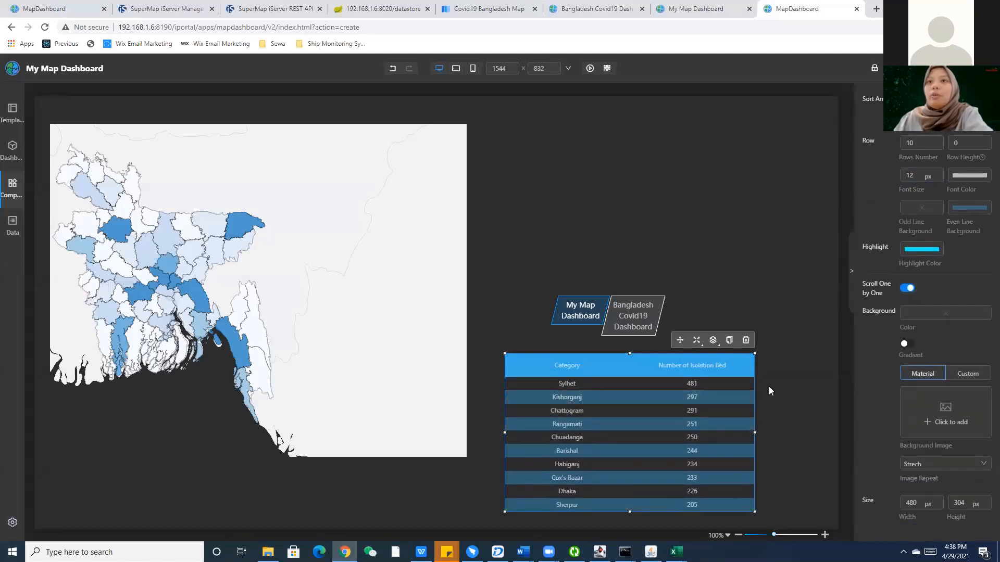
pyautogui.click(908, 288)
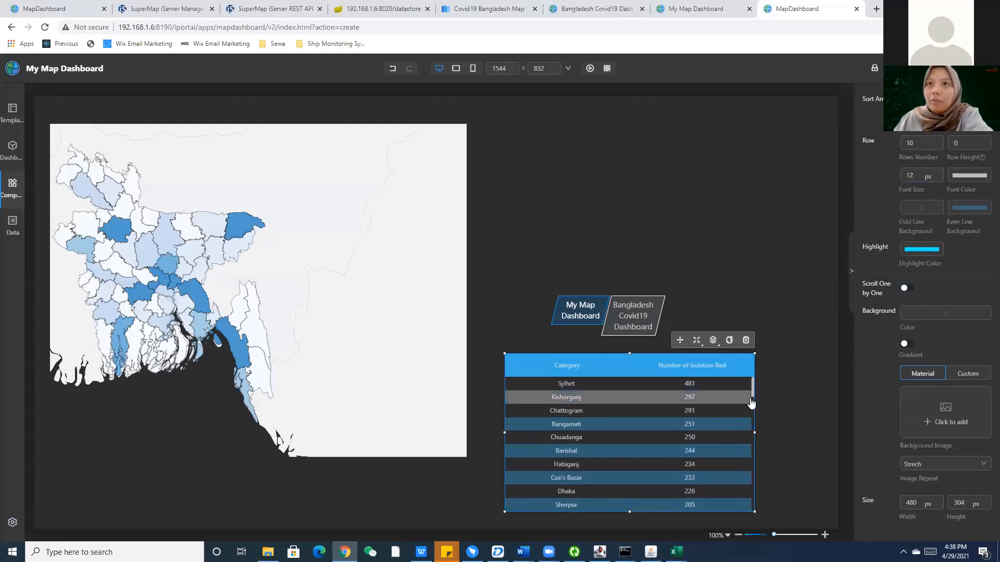
pyautogui.moveTo(754, 385); pyautogui.dragTo(757, 378)
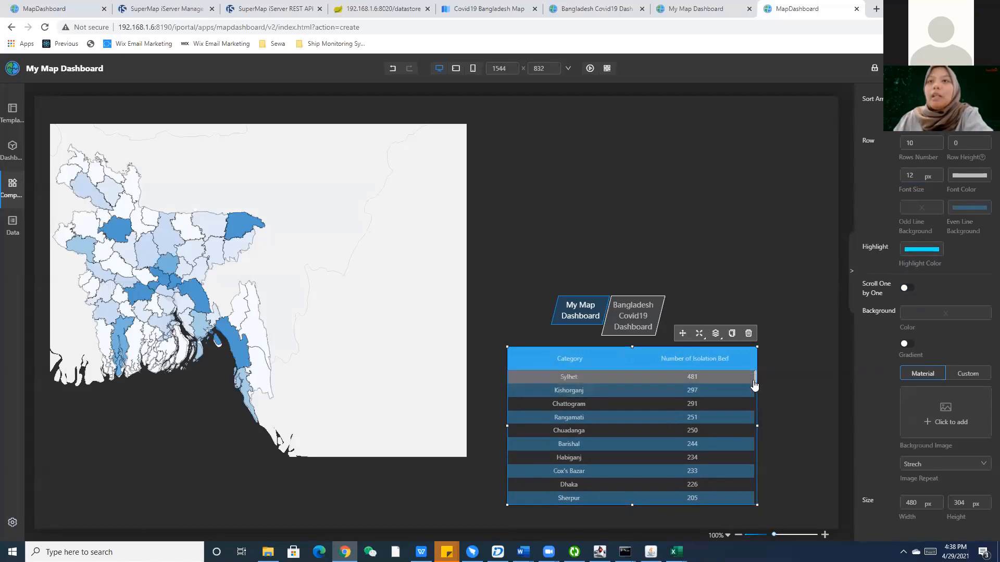
pyautogui.click(908, 291)
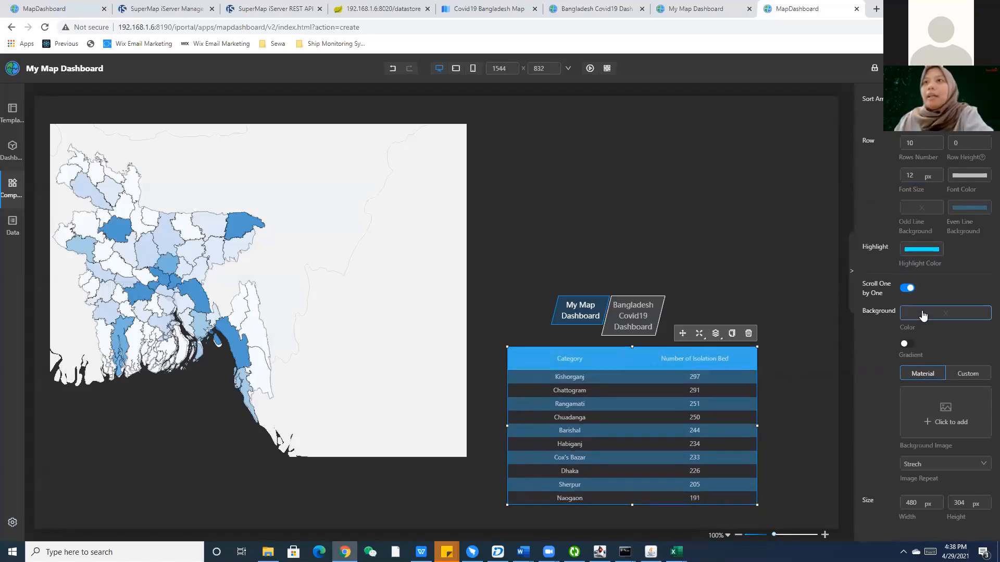
pyautogui.click(962, 212)
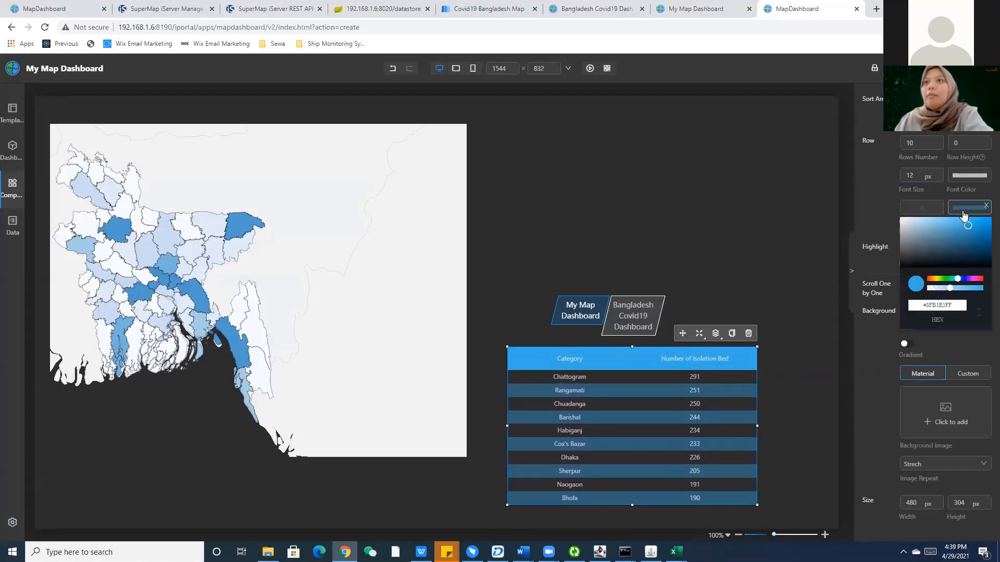
pyautogui.click(867, 225)
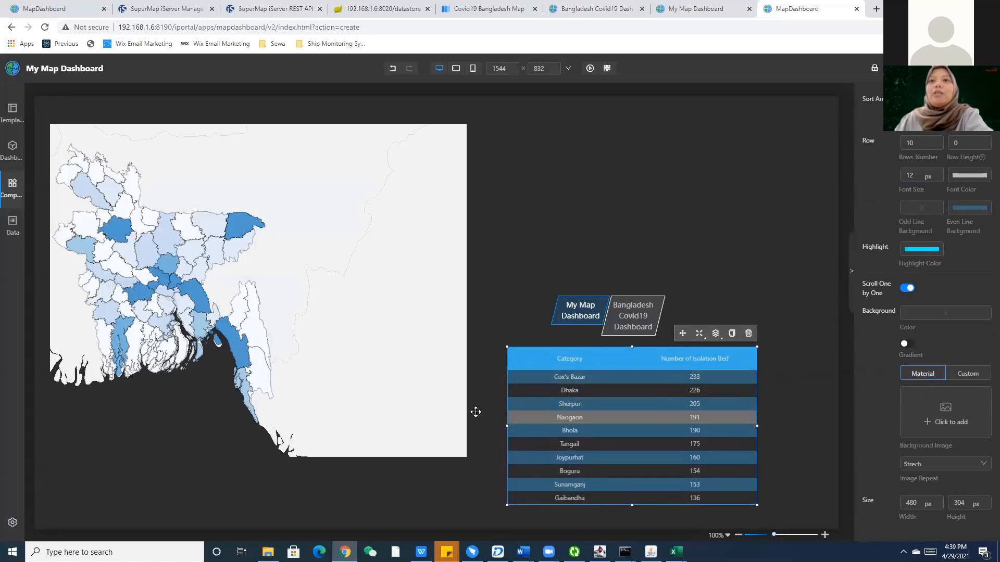
pyautogui.click(13, 184)
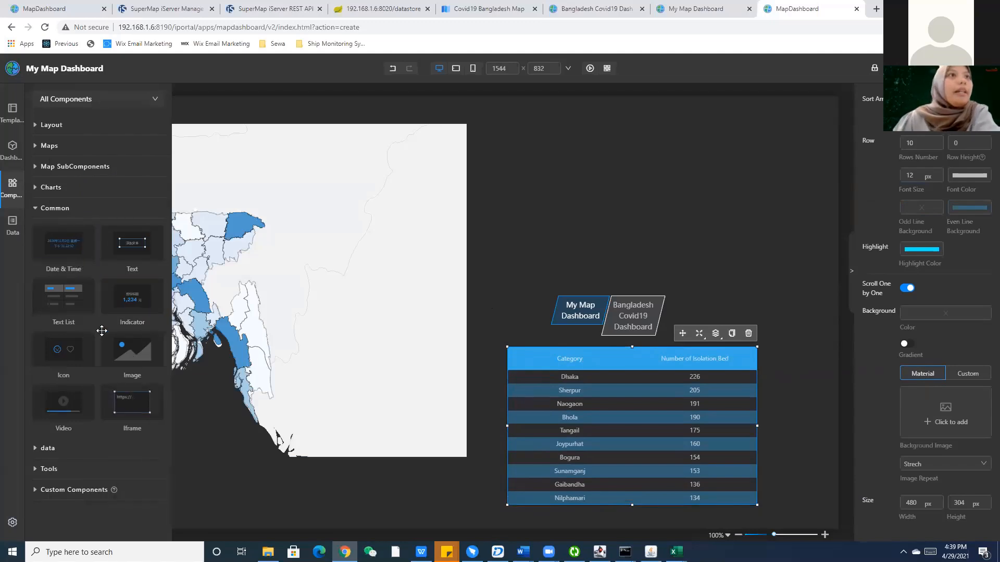
# Add an empty Image placeholder and a 480 × 320 px Iframe at the canvas's upper right.
pyautogui.moveTo(132, 353); pyautogui.dragTo(543, 181)
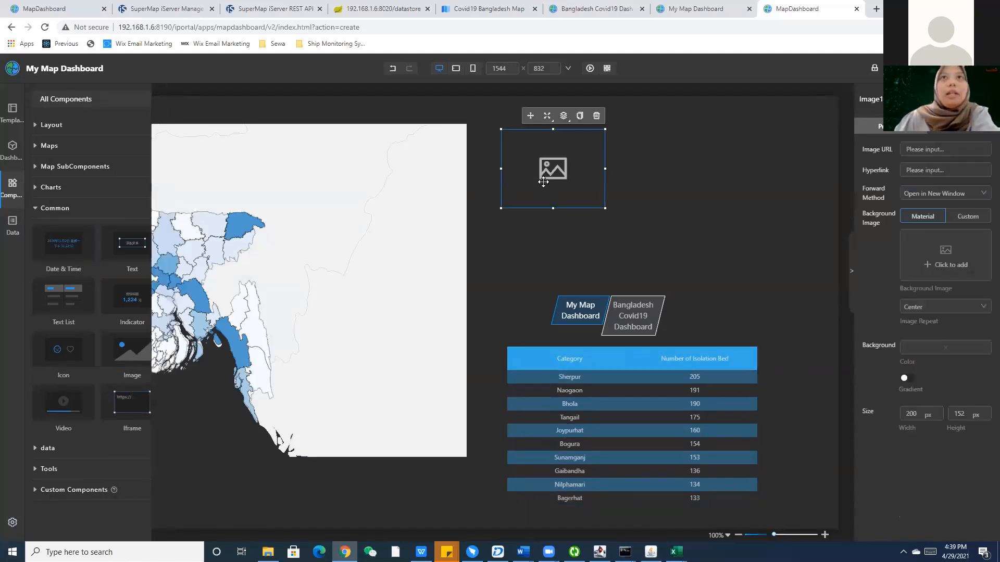
pyautogui.click(16, 200)
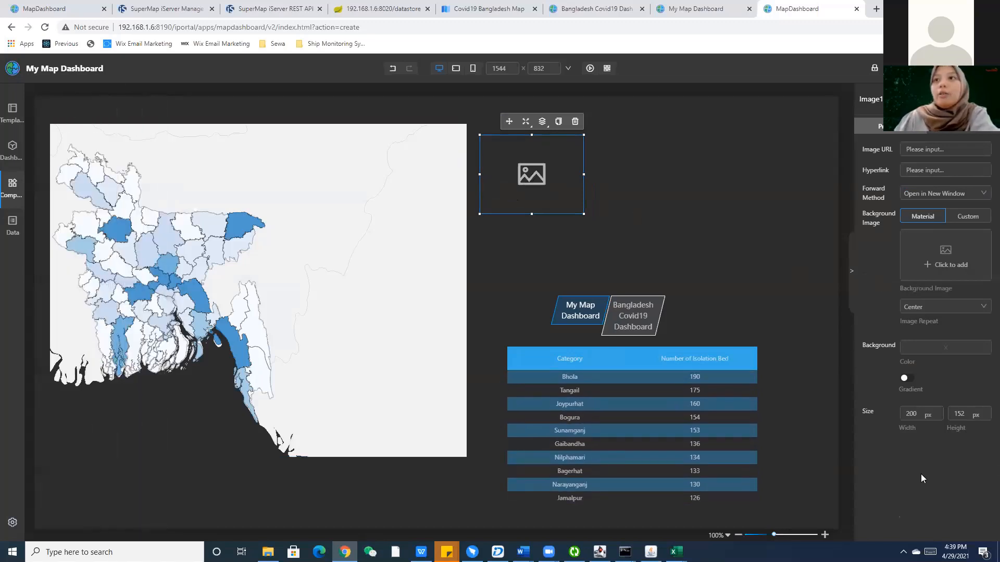
pyautogui.click(917, 150)
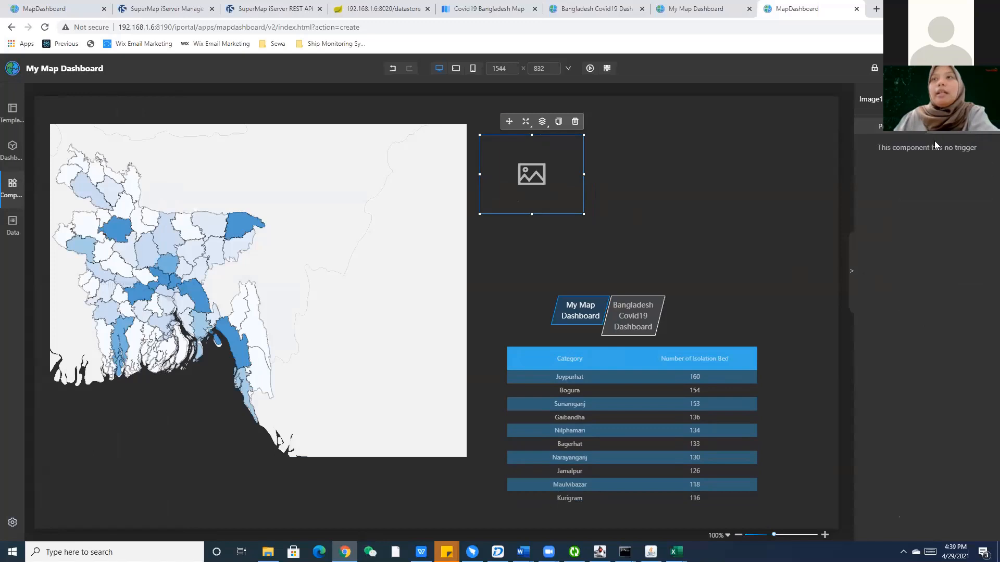
pyautogui.moveTo(22, 225)
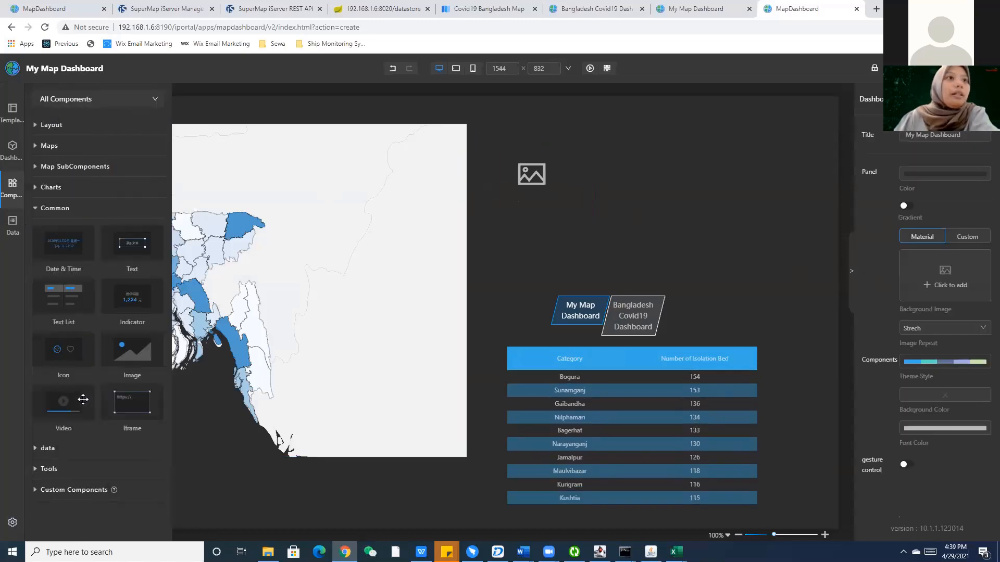
pyautogui.moveTo(138, 409); pyautogui.dragTo(698, 194)
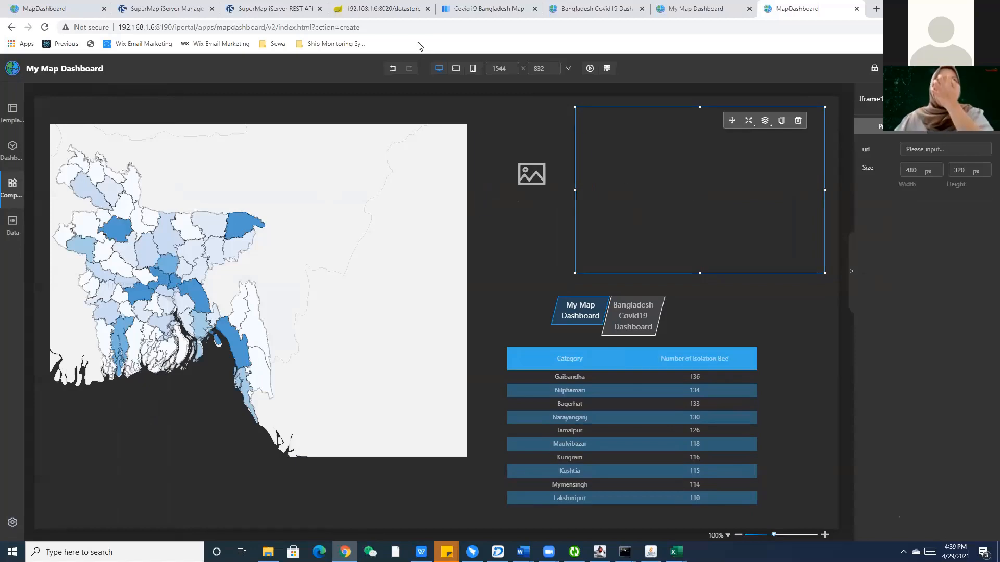
# Copy the Covid19 dashboard's view-mode address and paste it as the Iframe url.
pyautogui.click(700, 8)
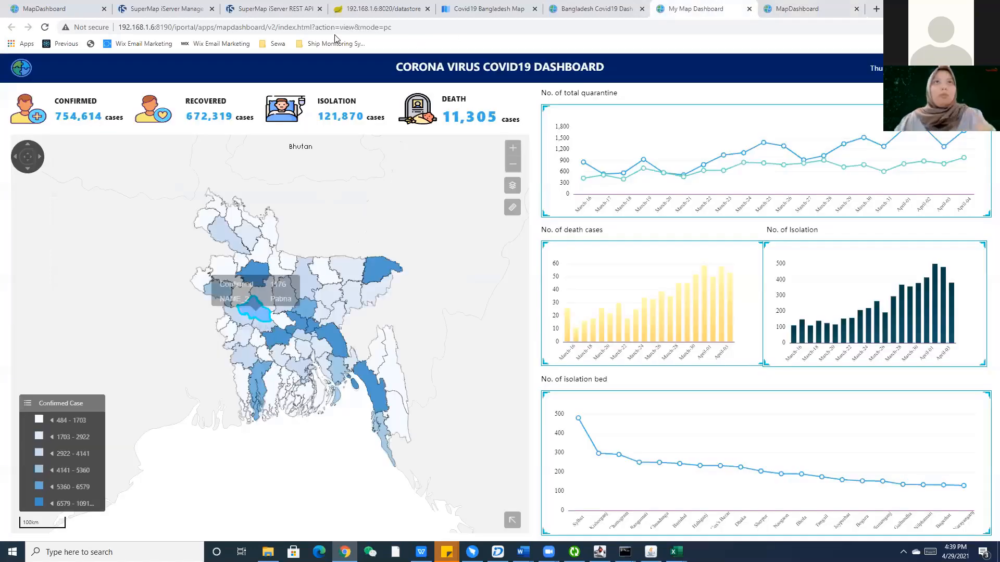
pyautogui.click(334, 28)
pyautogui.hotkey('ctrl', 'c')
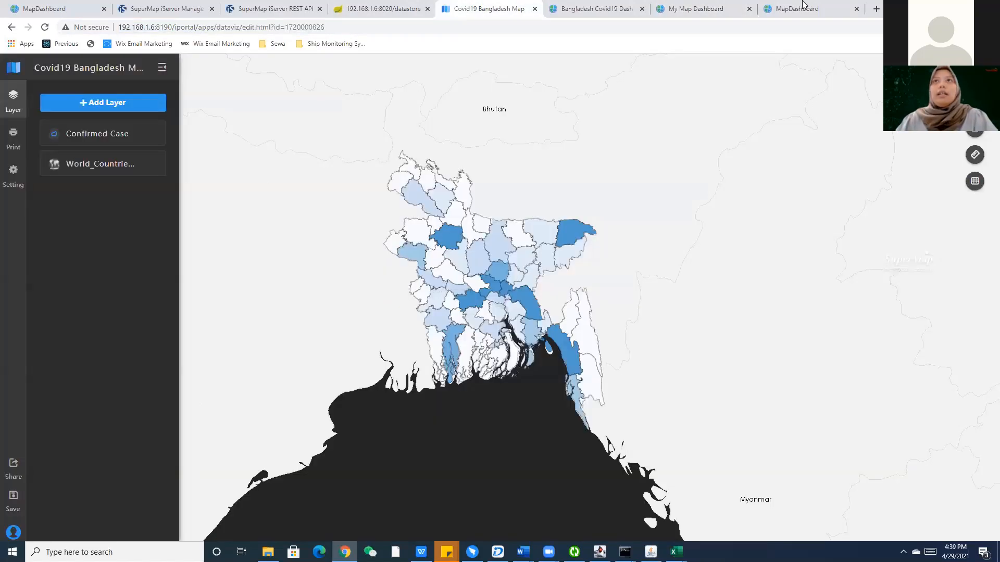
pyautogui.click(781, 8)
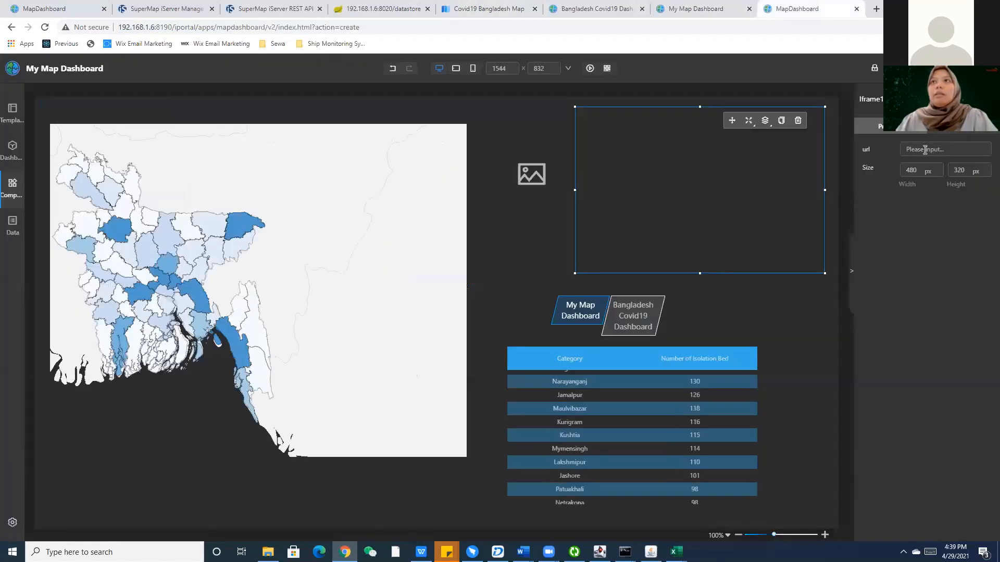
pyautogui.hotkey('ctrl', 'v')
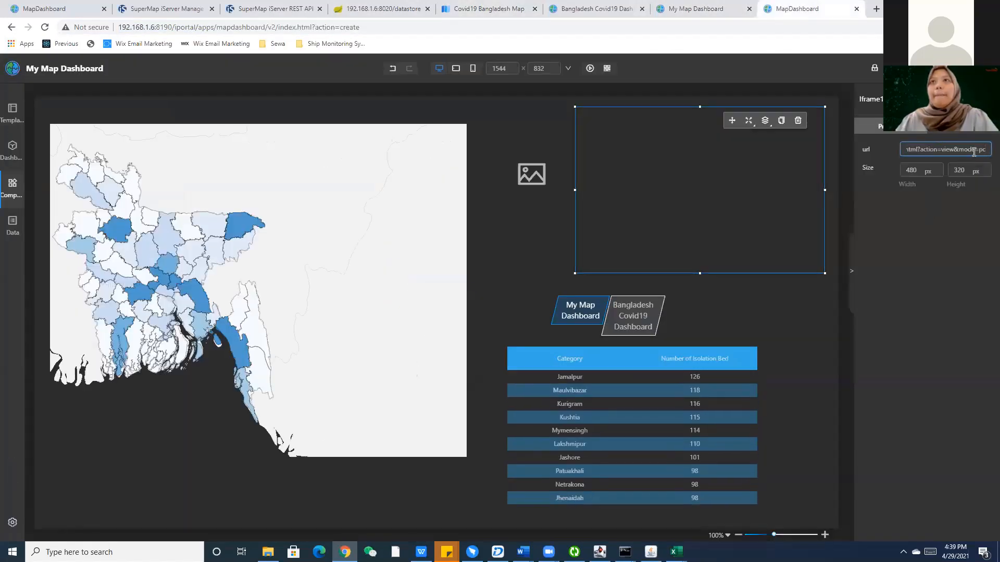
pyautogui.hotkey('ctrl', 'a')
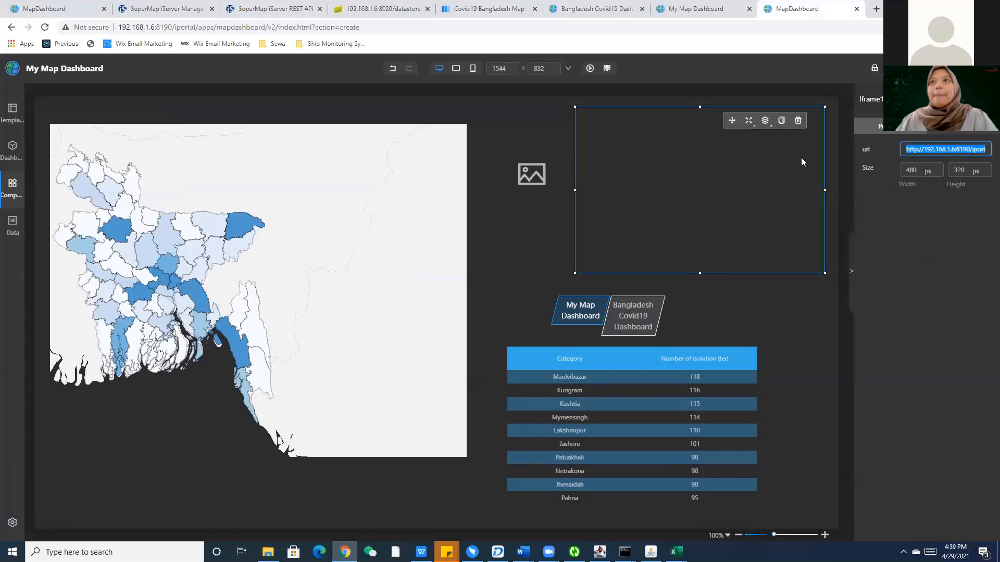
pyautogui.click(922, 150)
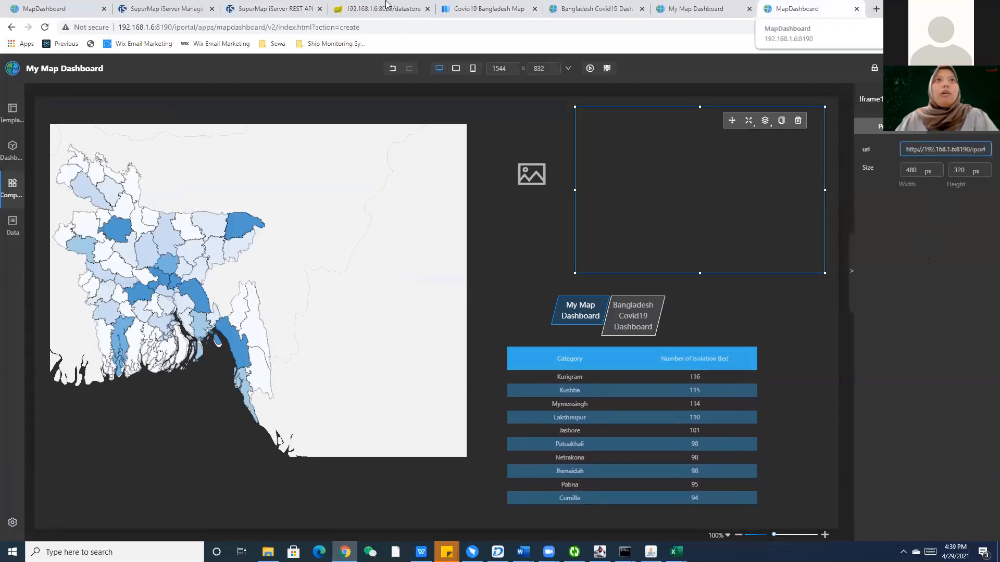
pyautogui.click(874, 8)
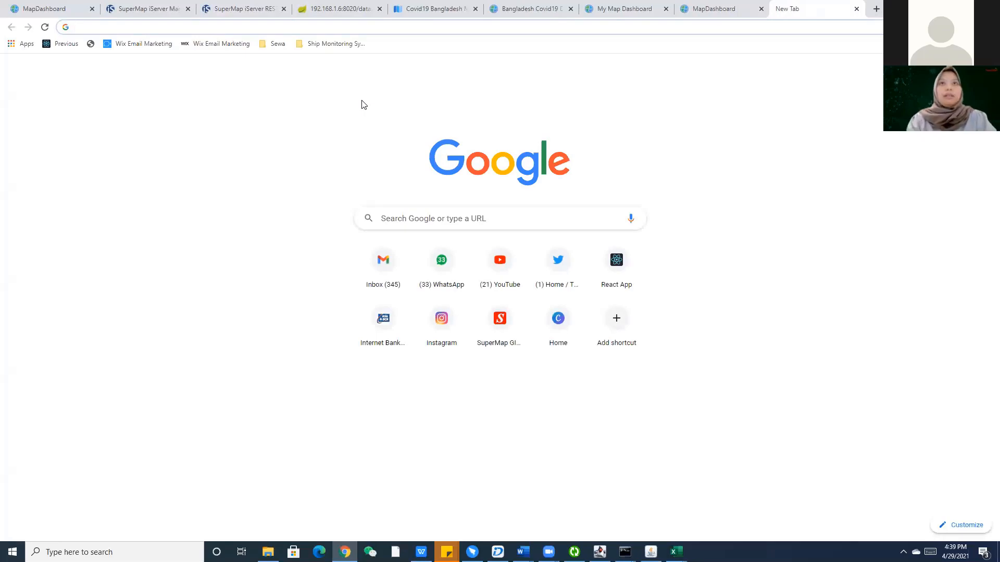
# Search 'bangladesh covid19 Dashboard', copy the WHO Bangladesh COVID-19 page address, and paste it into the Iframe url.
pyautogui.write('banglad')
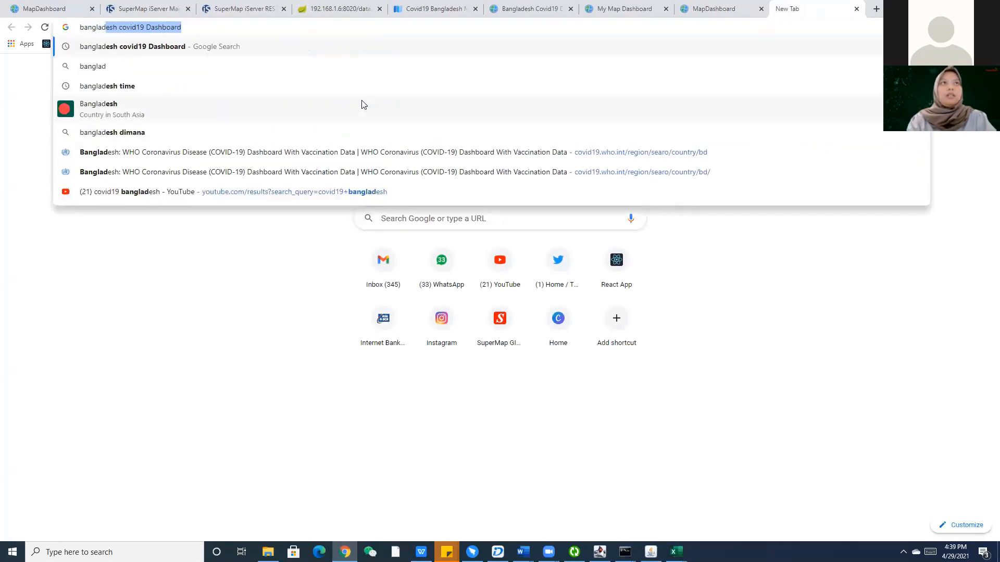
pyautogui.press('Return')
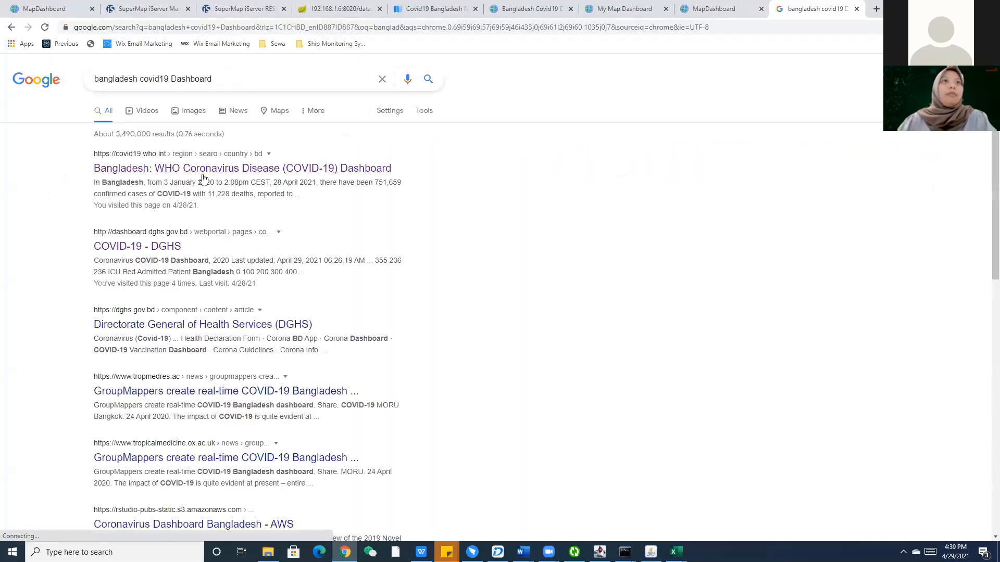
pyautogui.click(214, 176)
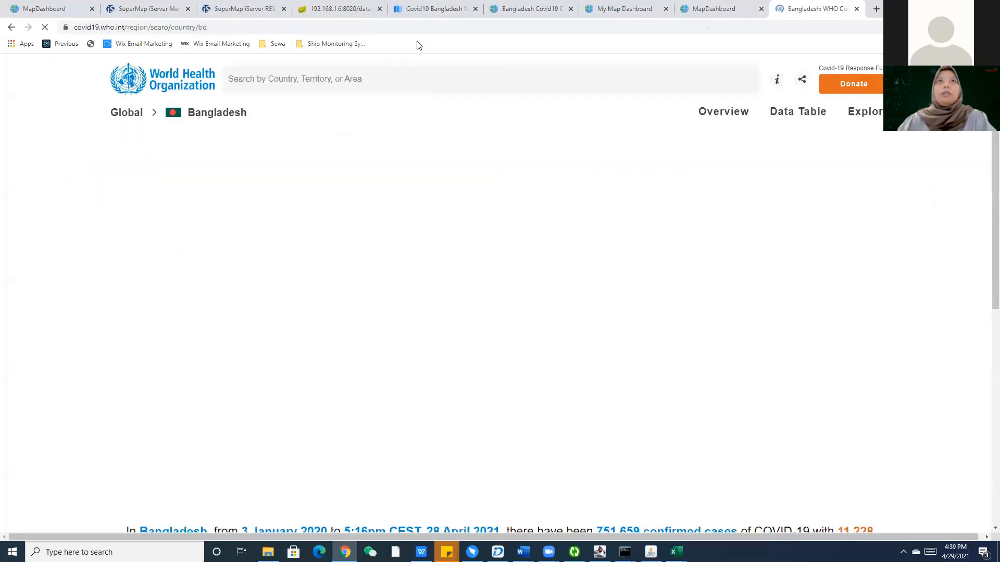
pyautogui.click(418, 27)
pyautogui.hotkey('ctrl', 'c')
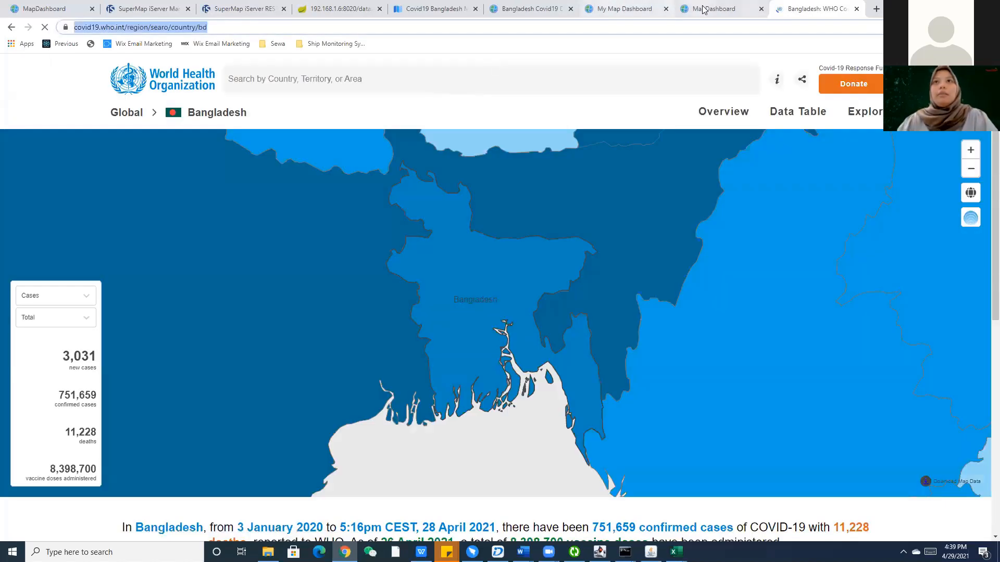
pyautogui.click(714, 8)
pyautogui.hotkey('ctrl', 'a')
pyautogui.hotkey('ctrl', 'v')
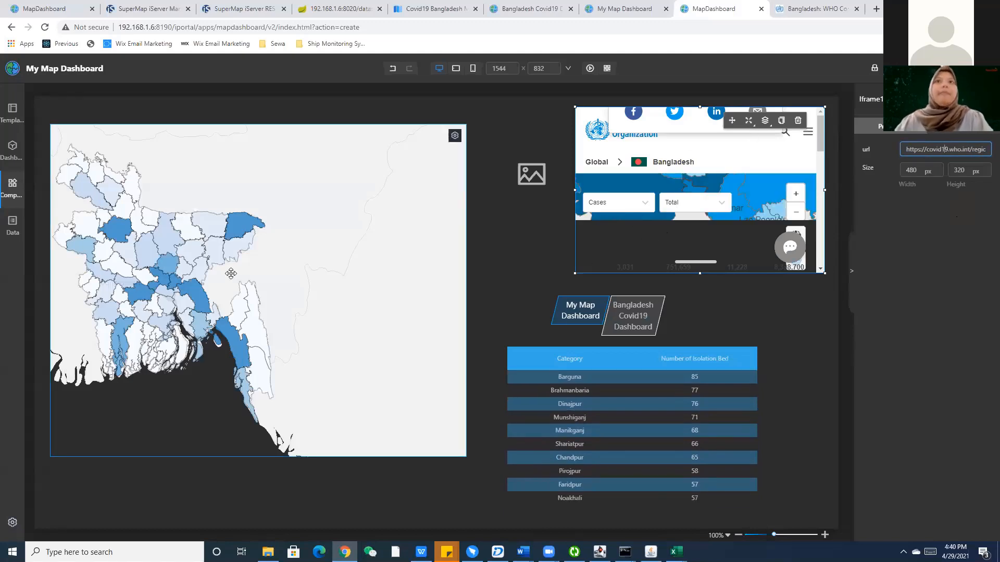
# Drop a Video component onto the dashboard, then delete it again.
pyautogui.click(11, 194)
pyautogui.moveTo(87, 405); pyautogui.dragTo(491, 221)
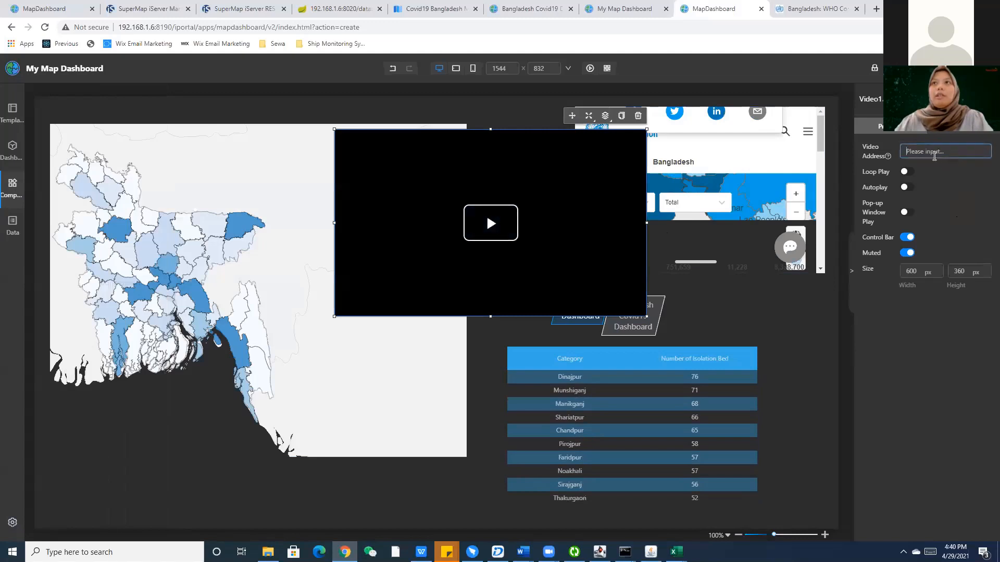
pyautogui.moveTo(888, 156)
pyautogui.moveTo(853, 192); pyautogui.dragTo(831, 230)
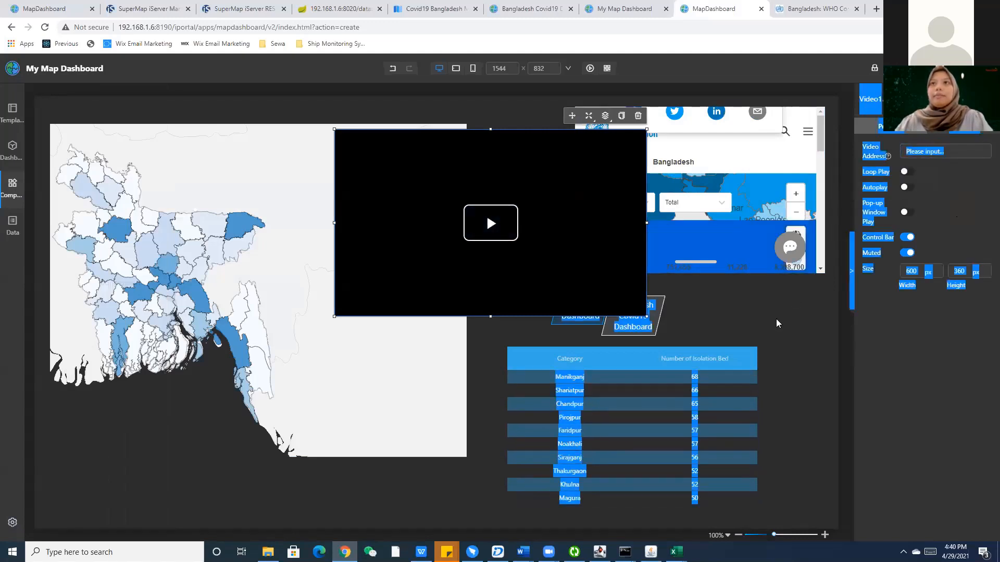
pyautogui.click(587, 161)
pyautogui.click(636, 141)
pyautogui.click(636, 116)
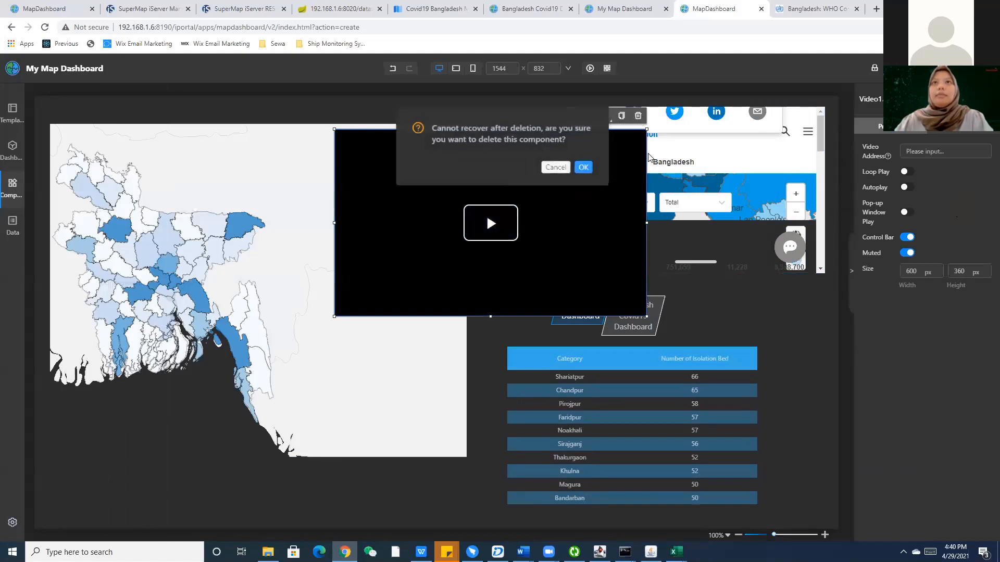
pyautogui.click(581, 165)
pyautogui.click(13, 187)
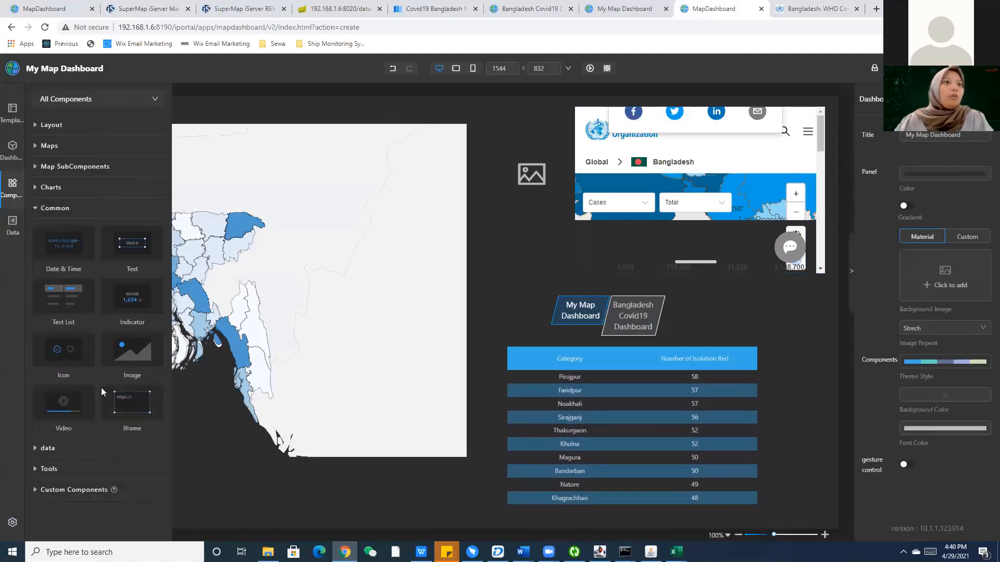
# Add a two-tab container near the dashboard's top centre and try switching between tab1 and tab2.
pyautogui.click(89, 125)
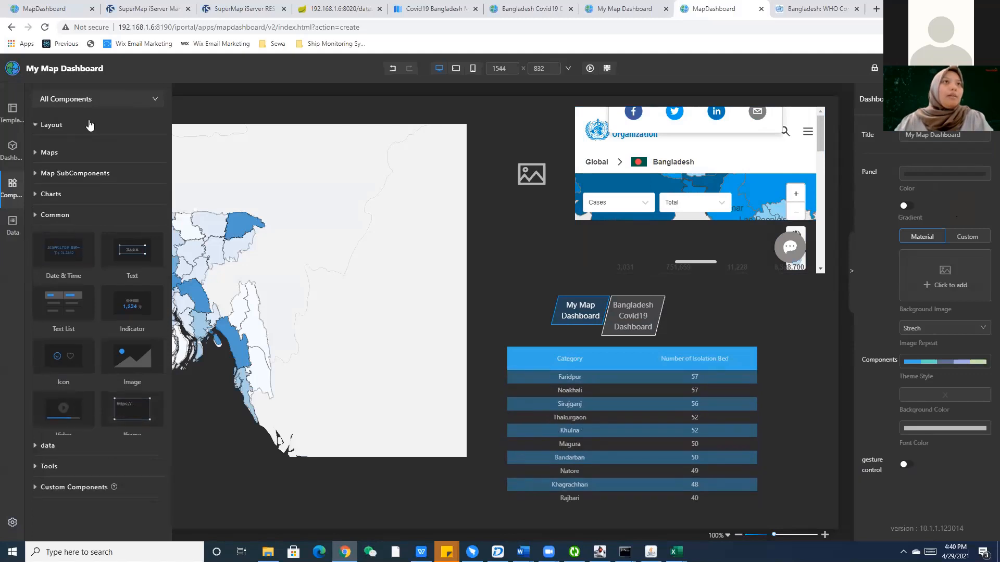
pyautogui.moveTo(140, 169); pyautogui.dragTo(475, 166)
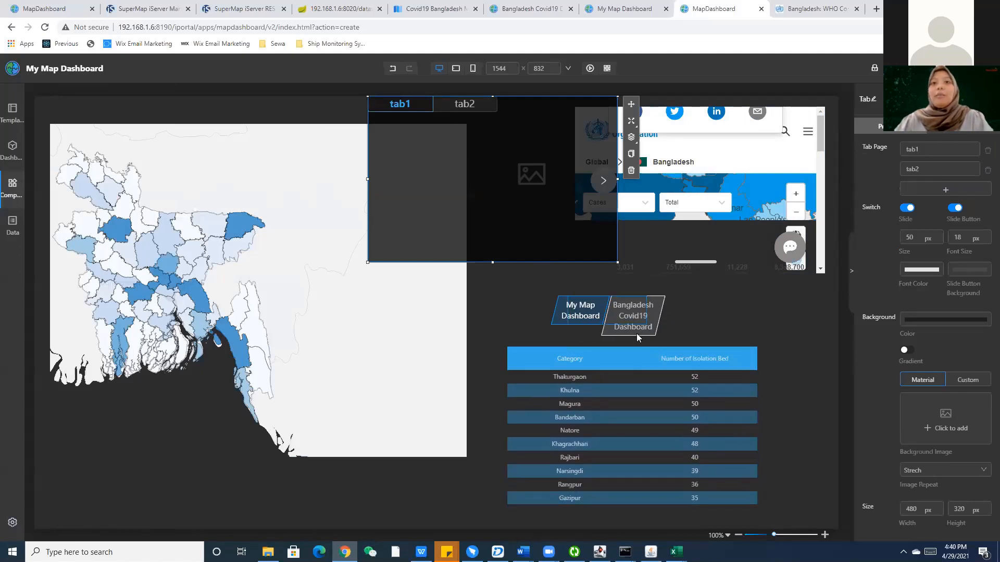
pyautogui.click(459, 109)
pyautogui.click(400, 108)
pyautogui.click(439, 109)
pyautogui.click(412, 108)
pyautogui.click(446, 110)
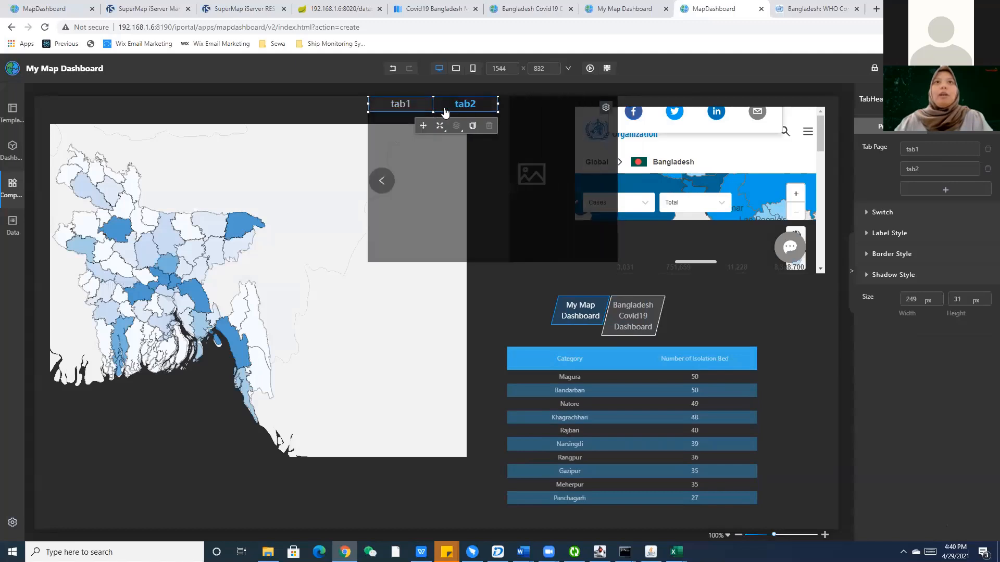
pyautogui.click(412, 110)
pyautogui.click(464, 109)
pyautogui.click(413, 109)
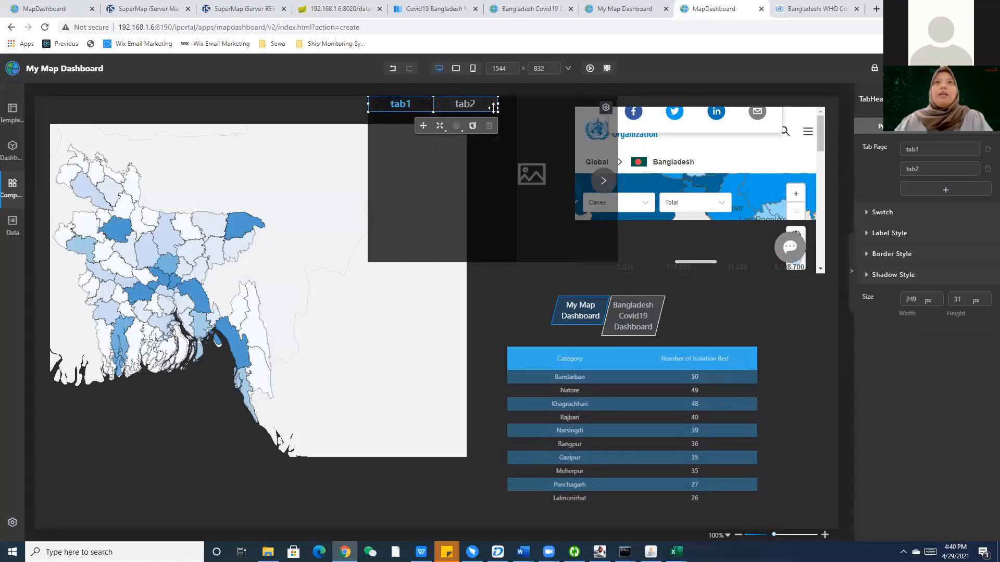
pyautogui.click(473, 108)
pyautogui.click(405, 109)
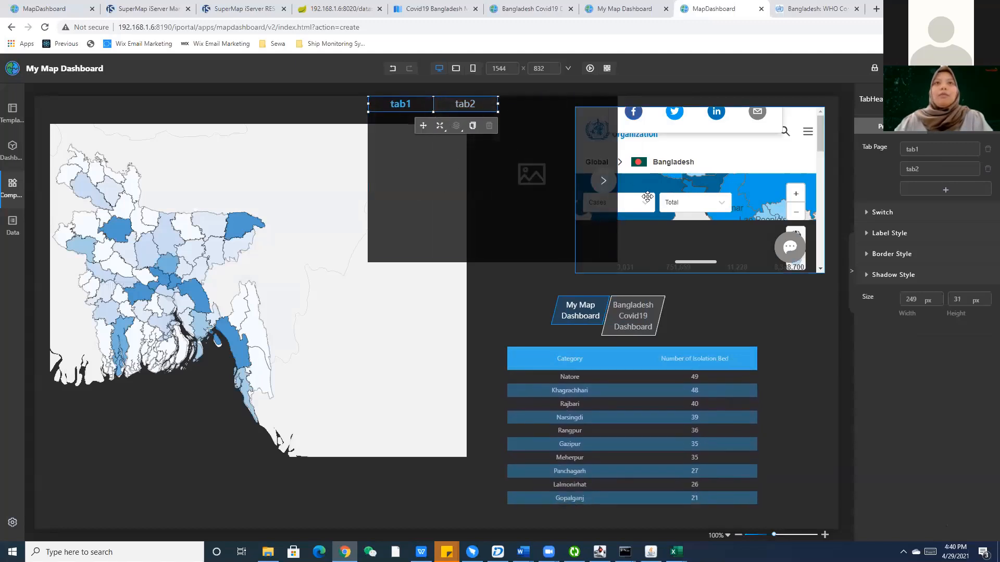
# Place the isolation bed table inside tab1 and check that it appears only on tab1.
pyautogui.click(14, 197)
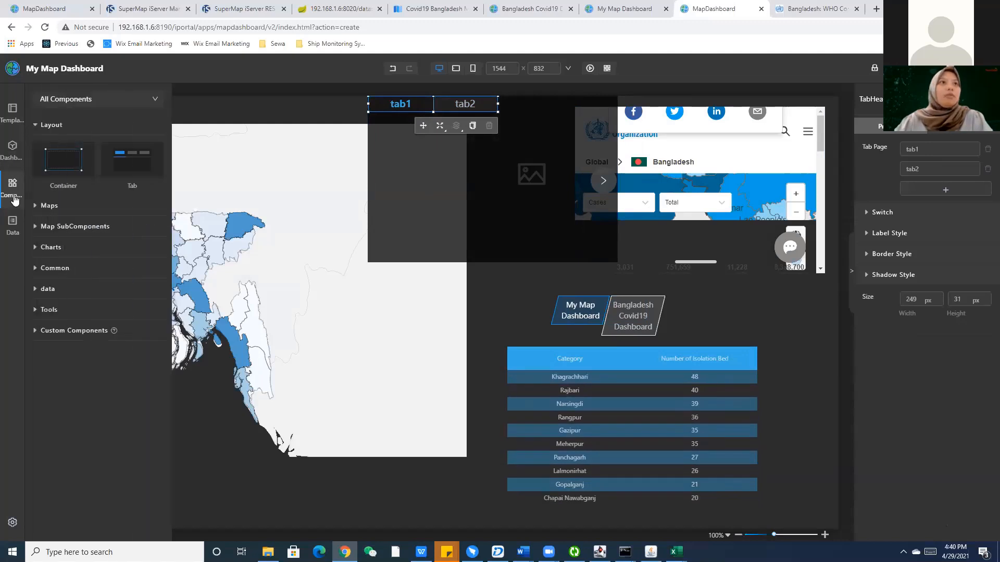
pyautogui.click(52, 206)
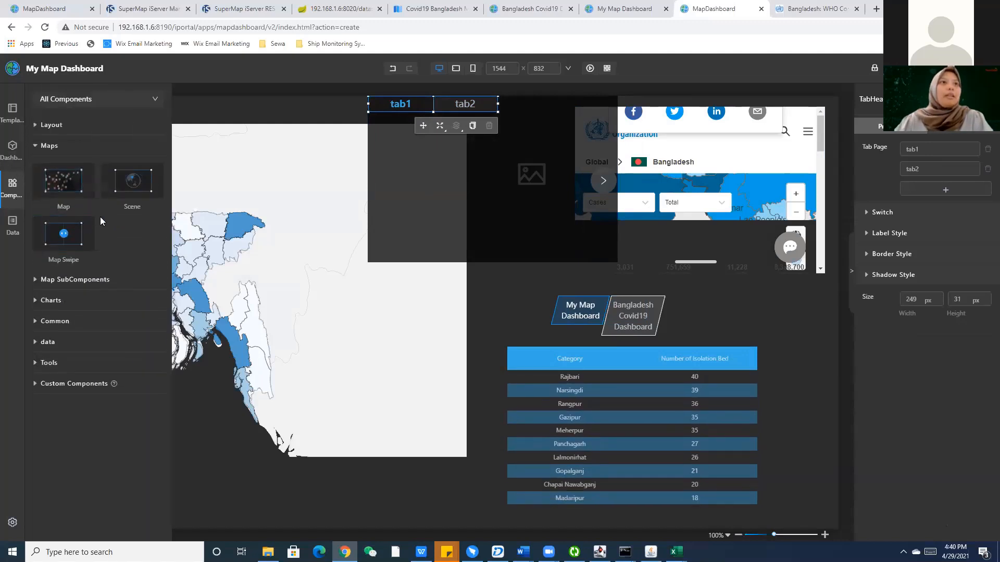
pyautogui.moveTo(564, 359); pyautogui.dragTo(489, 180)
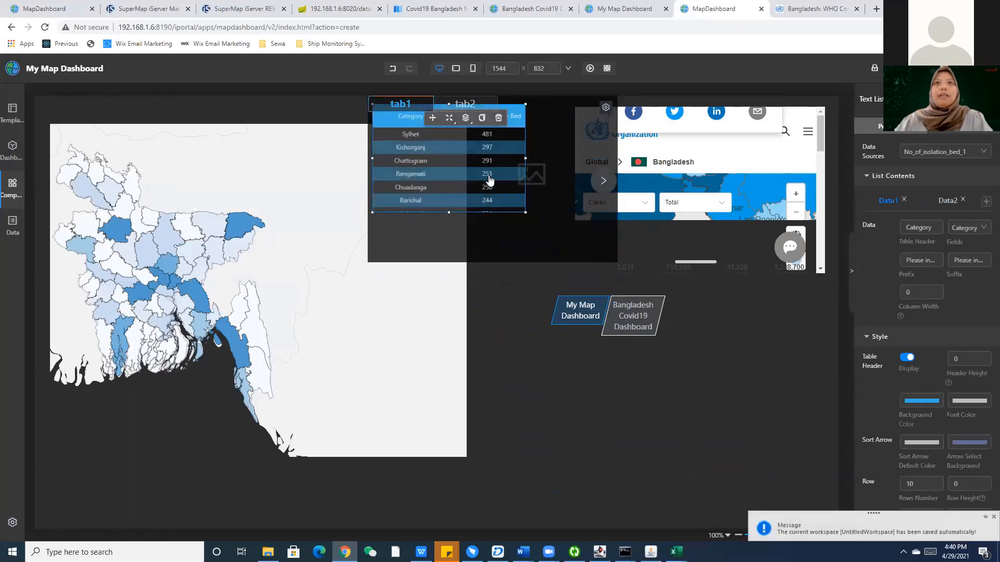
pyautogui.click(465, 107)
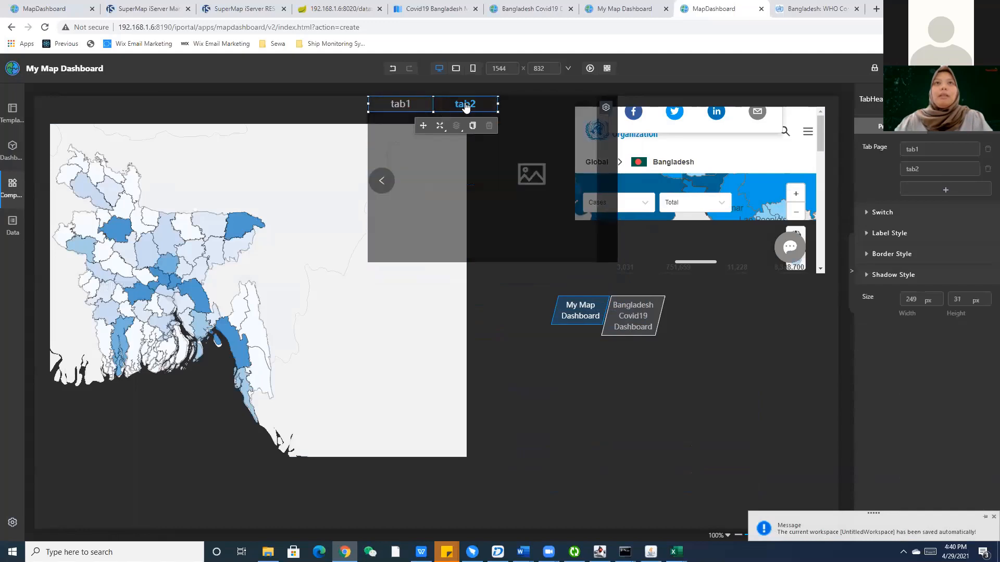
pyautogui.click(392, 108)
pyautogui.click(464, 105)
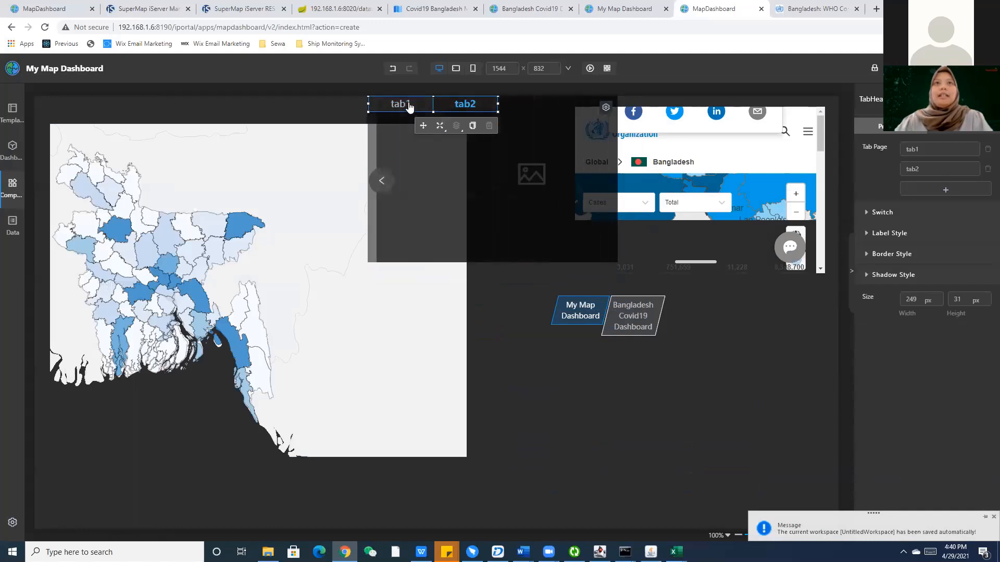
pyautogui.click(408, 107)
pyautogui.click(464, 105)
# Move the tab container below the dashboard switch buttons and recheck tab1 and tab2.
pyautogui.click(542, 112)
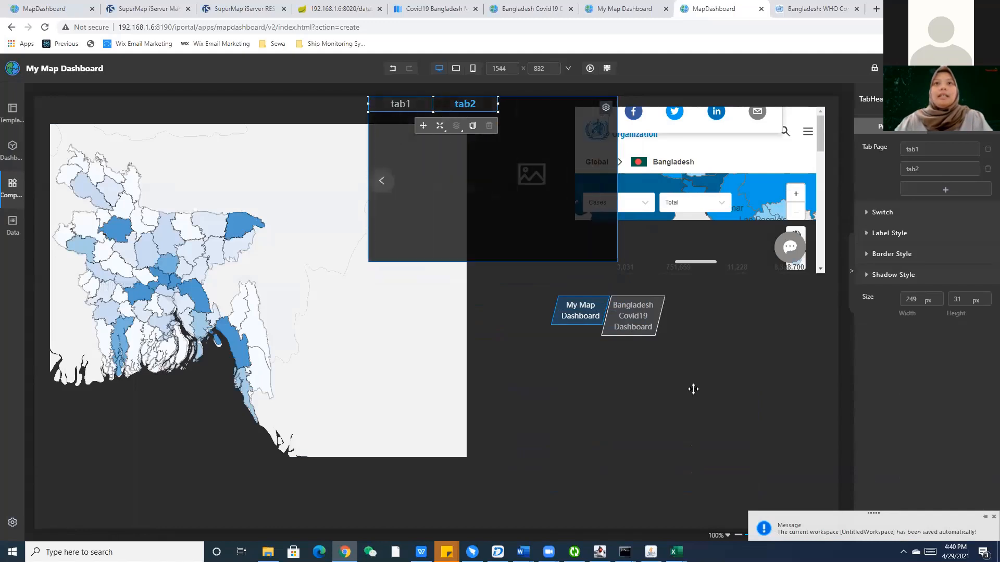
pyautogui.moveTo(693, 389); pyautogui.dragTo(663, 354)
pyautogui.click(509, 430)
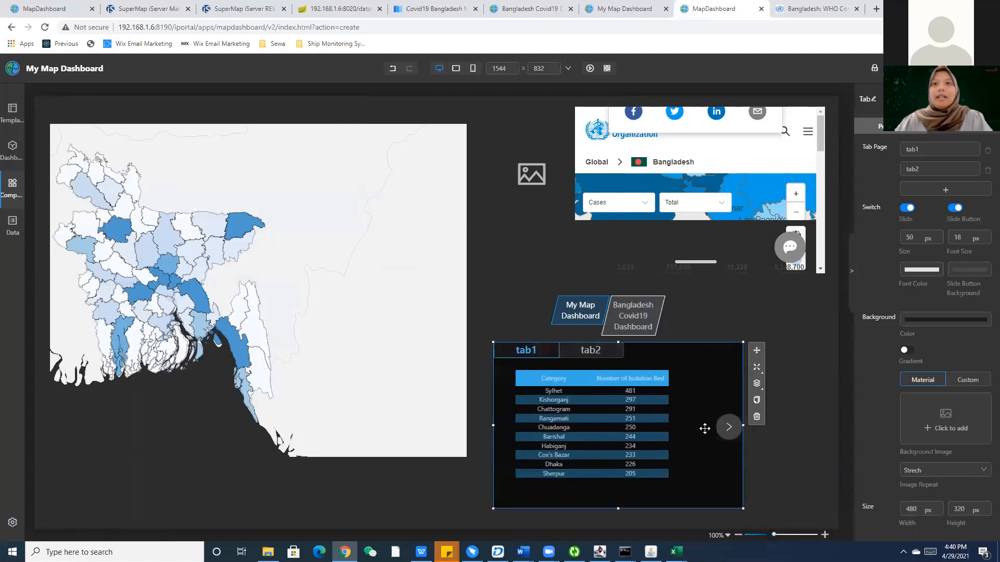
pyautogui.click(728, 428)
pyautogui.click(511, 429)
pyautogui.click(726, 428)
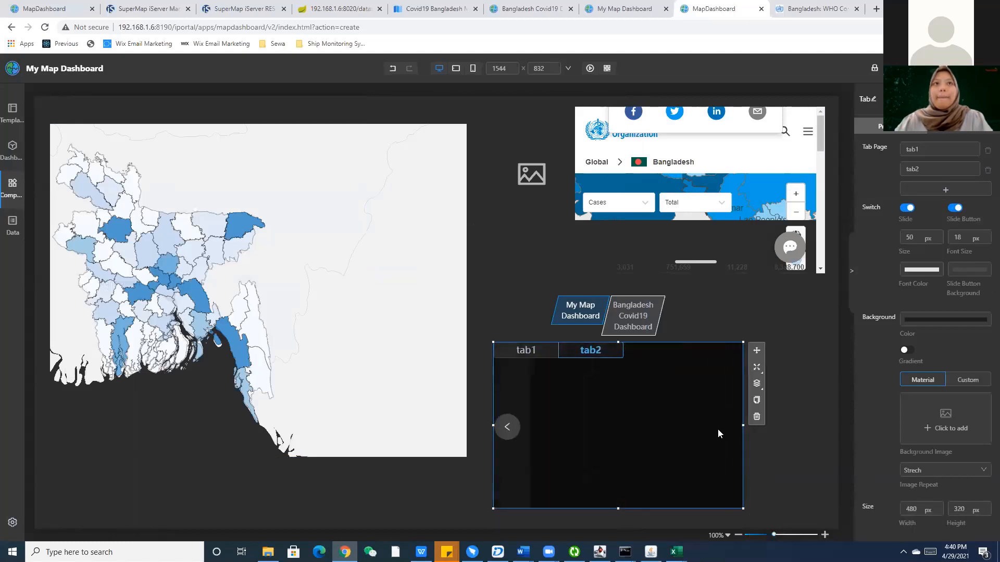
pyautogui.click(410, 480)
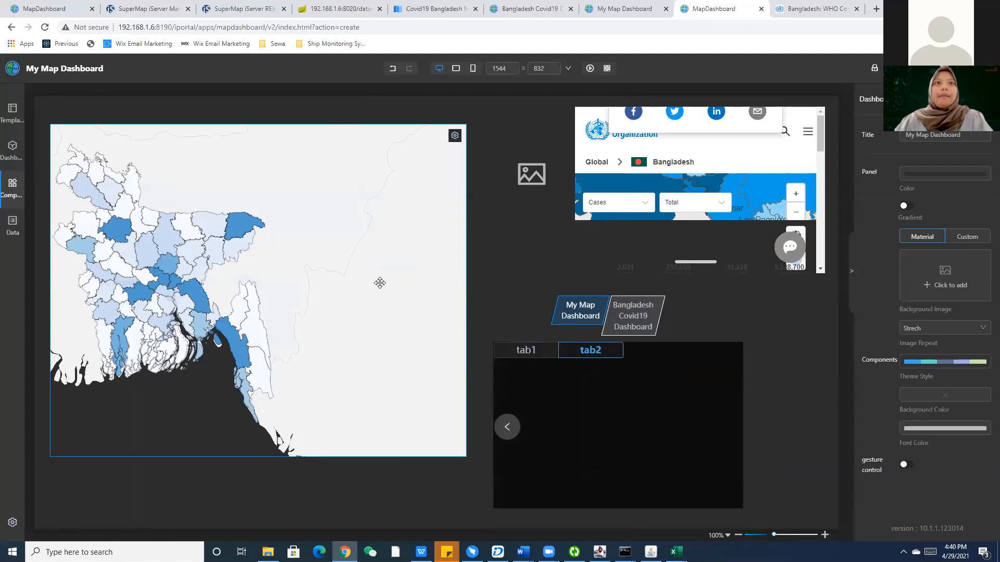
# View the empty tab2 page, then return to the Bangladesh Covid19 Dashboard editor.
pyautogui.click(526, 350)
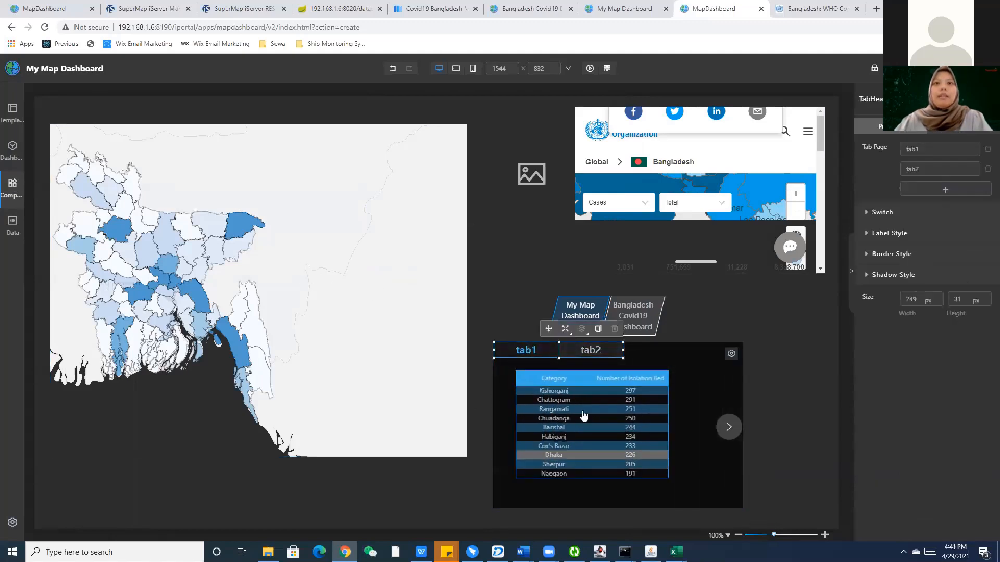
pyautogui.click(590, 349)
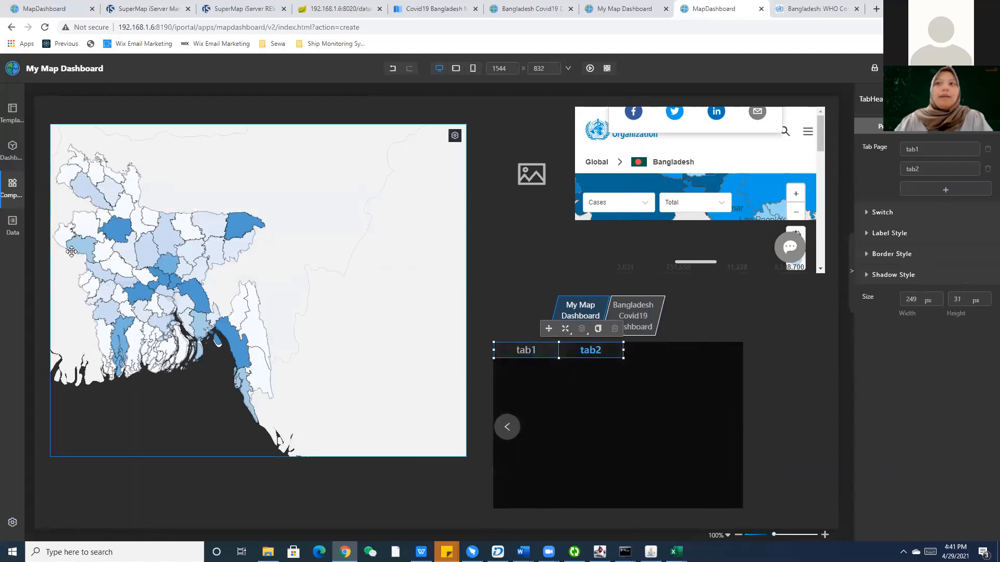
pyautogui.click(2, 183)
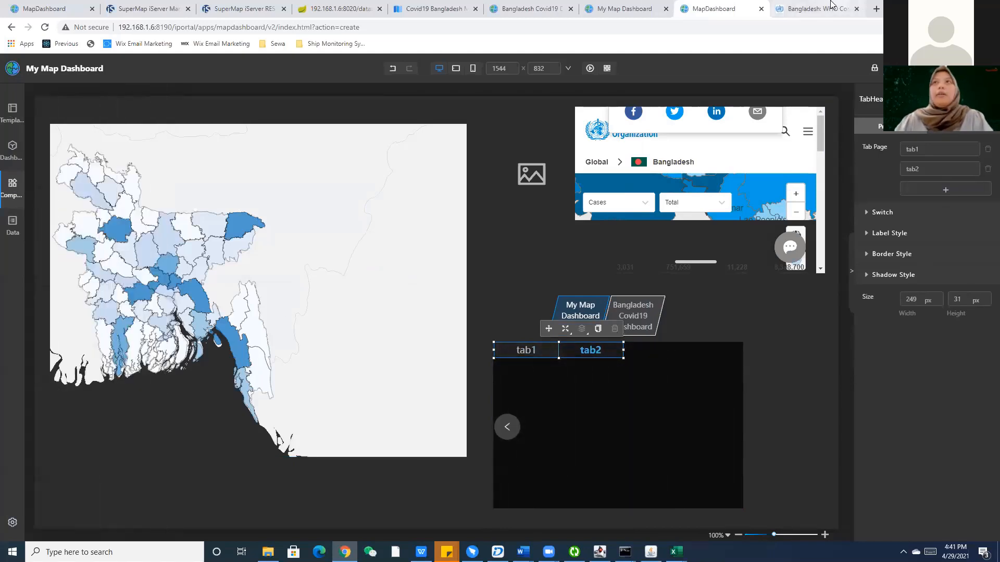
pyautogui.click(781, 5)
pyautogui.click(526, 9)
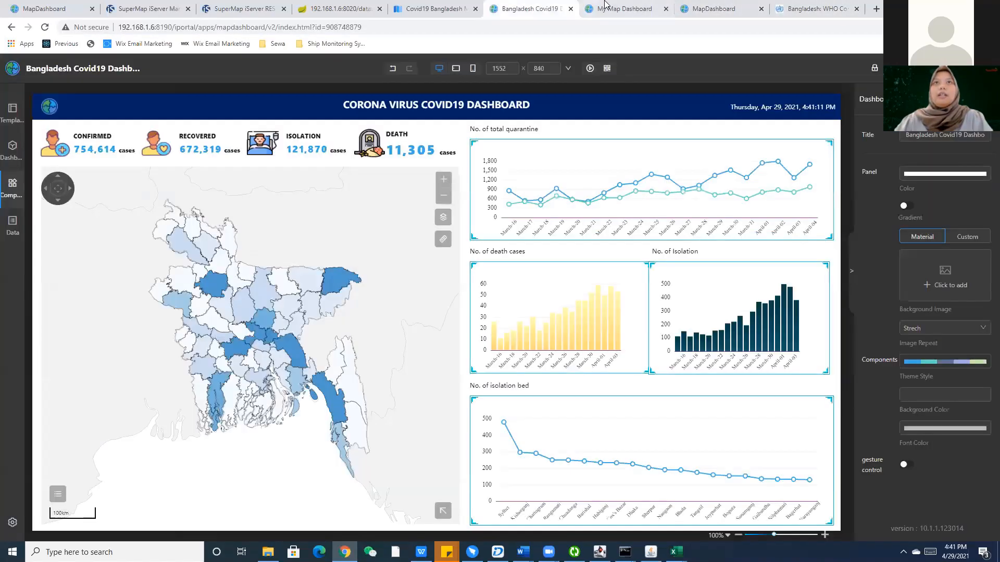
# Select the No. of total quarantine line chart and add a new Time Data data source.
pyautogui.click(597, 11)
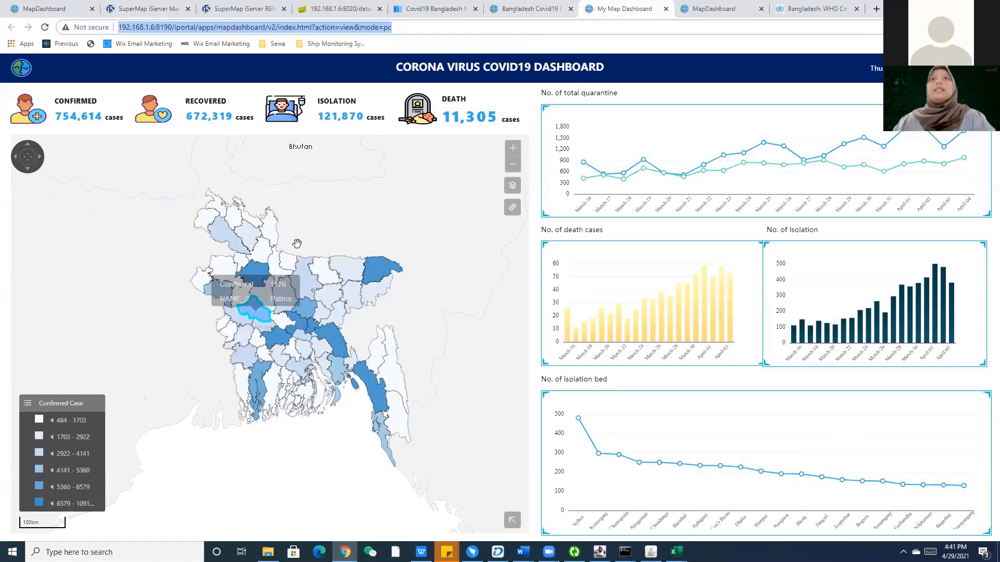
pyautogui.click(528, 10)
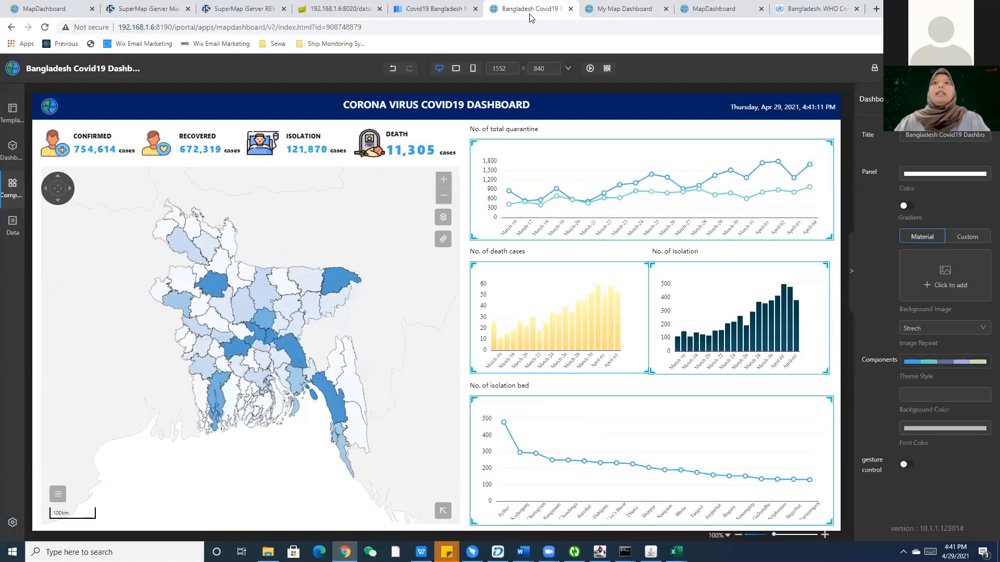
pyautogui.click(548, 166)
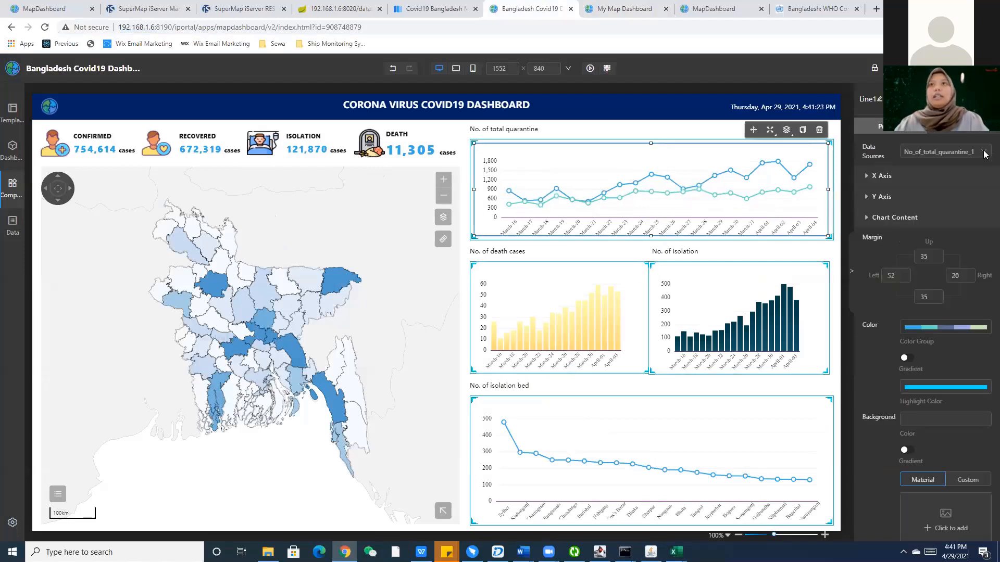
pyautogui.click(940, 152)
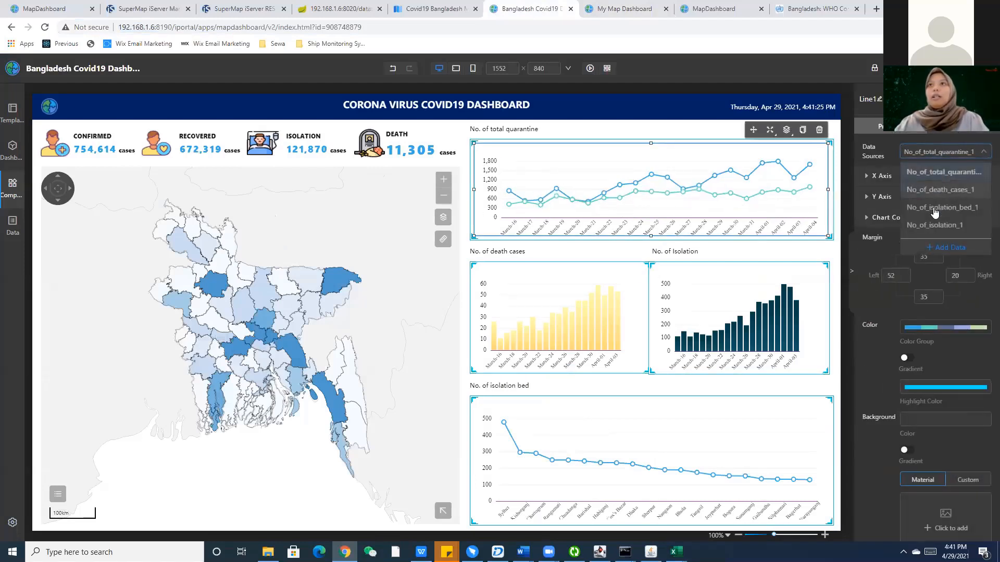
pyautogui.click(920, 246)
pyautogui.click(508, 161)
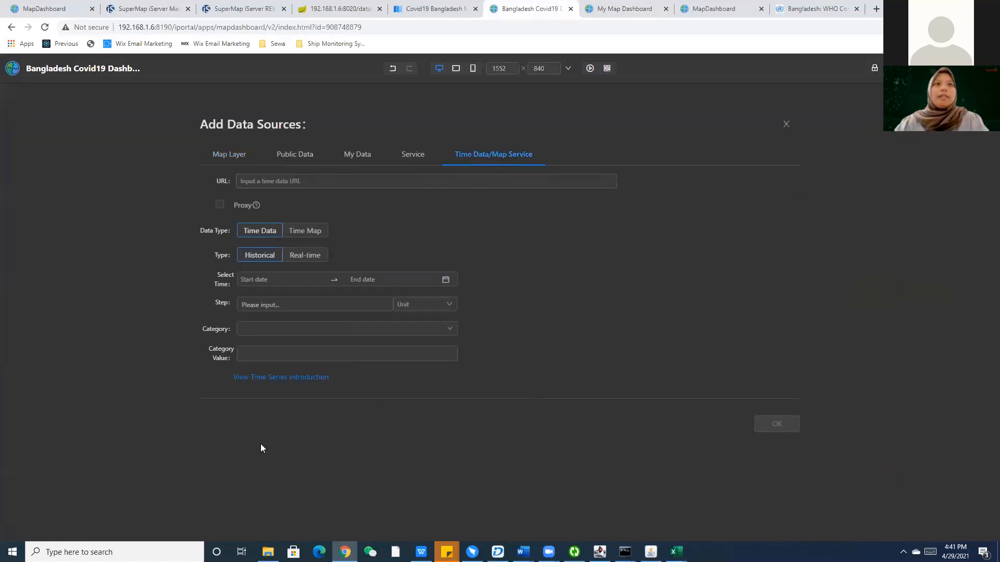
# Read the time series introduction, including the Attribute Time Series example and unix timestamp requirement.
pyautogui.click(272, 379)
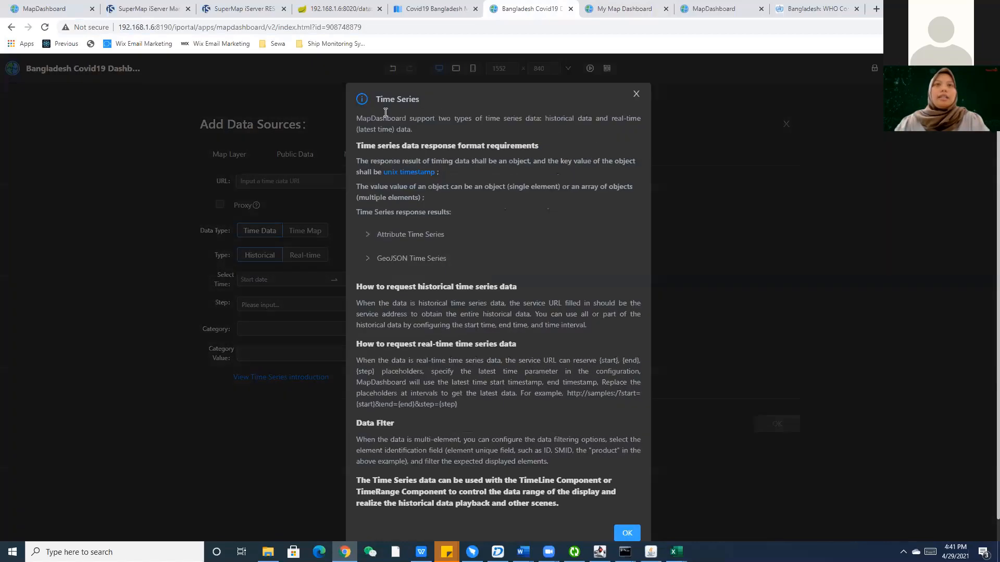
pyautogui.scroll(-1, 420, 324)
pyautogui.click(410, 212)
pyautogui.scroll(-5, 395, 303)
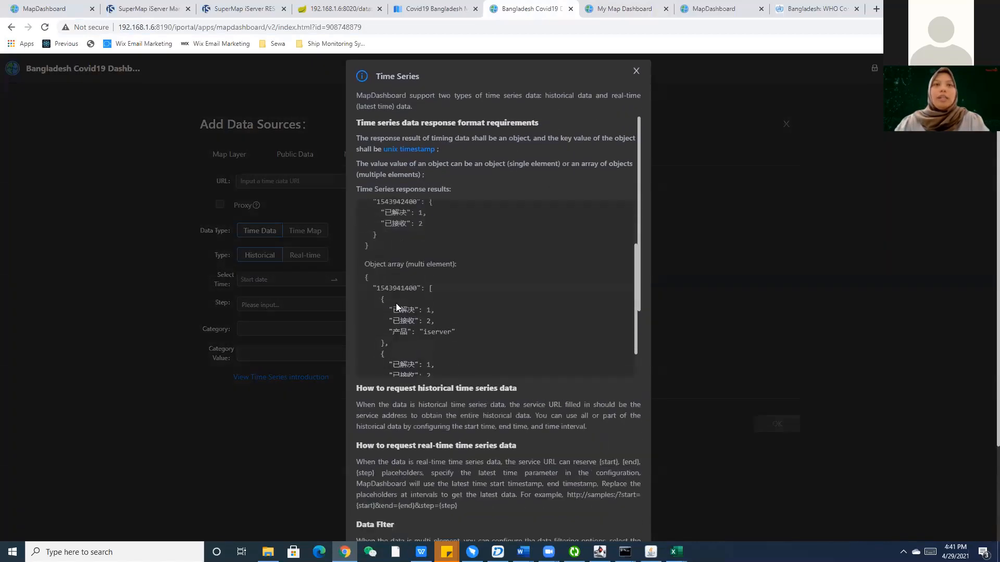
pyautogui.scroll(-3, 432, 313)
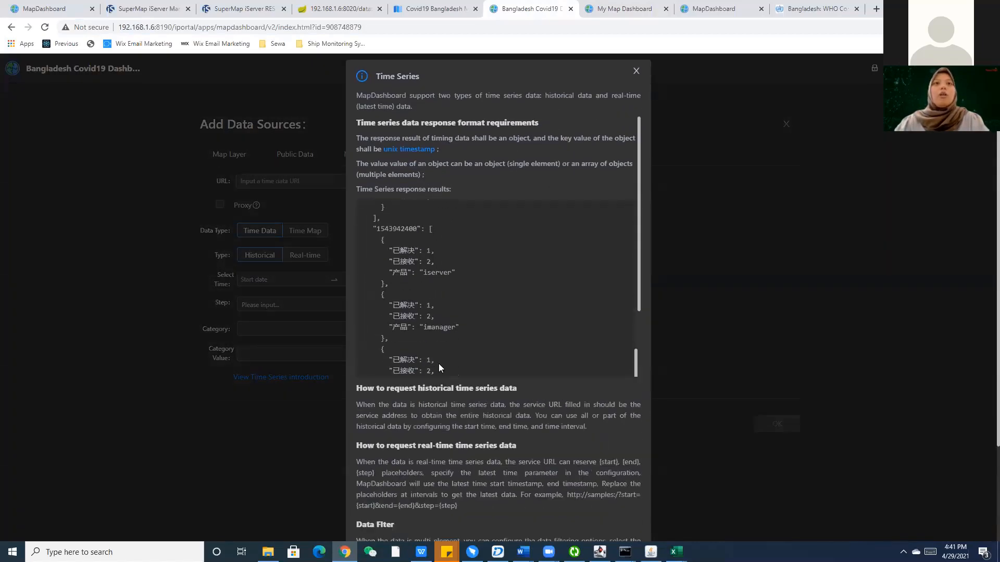
pyautogui.moveTo(438, 364); pyautogui.dragTo(355, 212)
pyautogui.scroll(4, 453, 284)
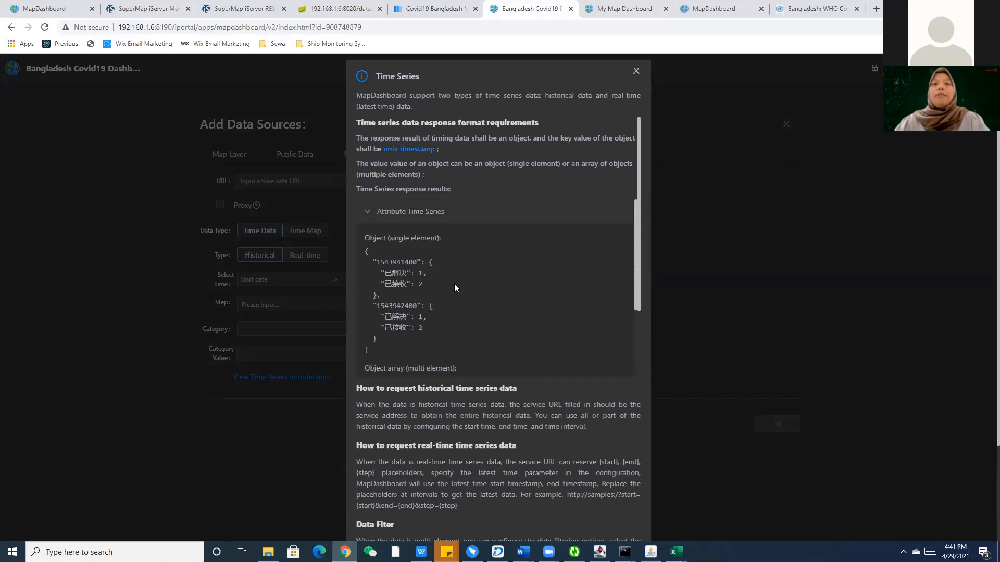
pyautogui.scroll(-4, 454, 283)
pyautogui.scroll(-3, 455, 284)
pyautogui.click(399, 168)
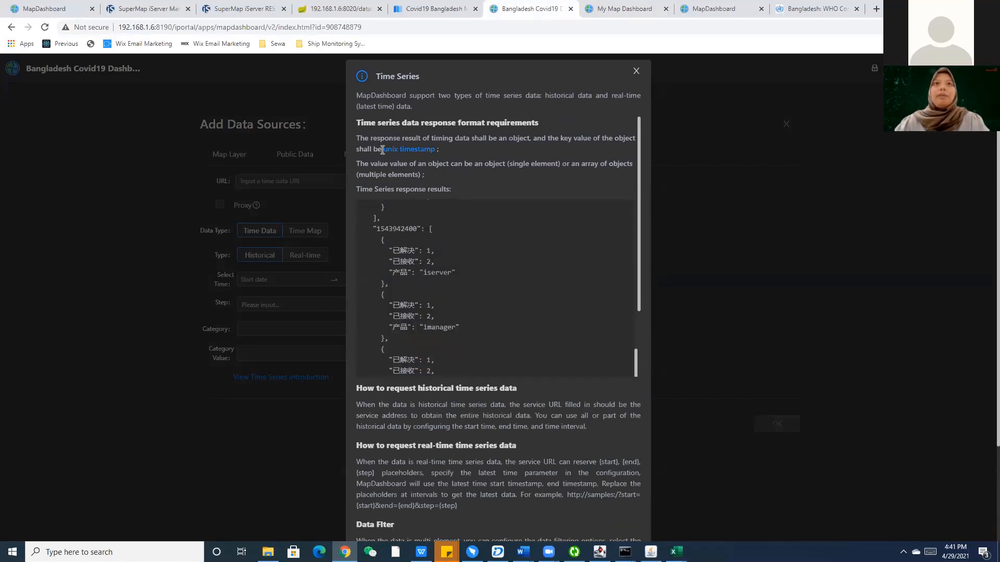
pyautogui.moveTo(383, 150); pyautogui.dragTo(440, 148)
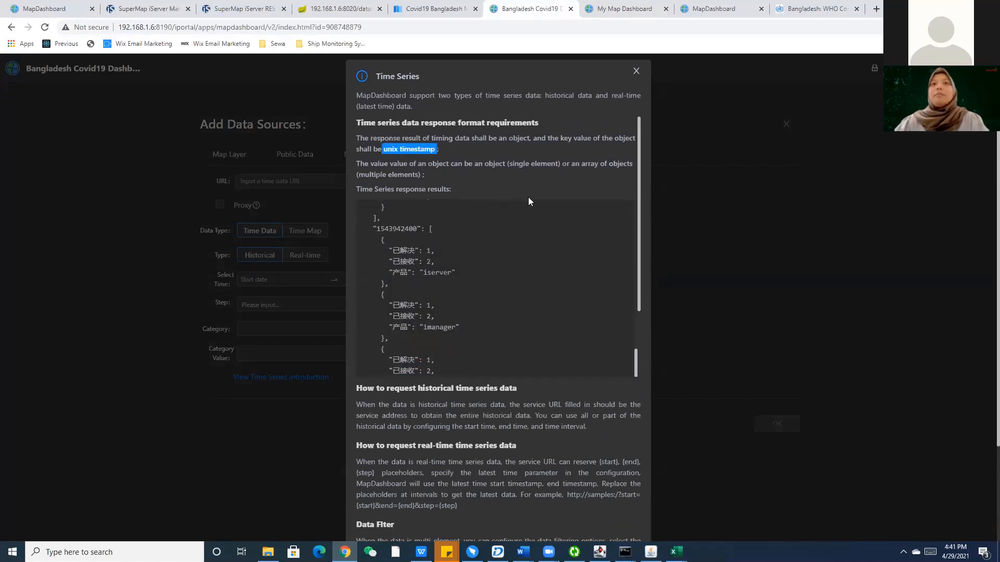
pyautogui.click(559, 130)
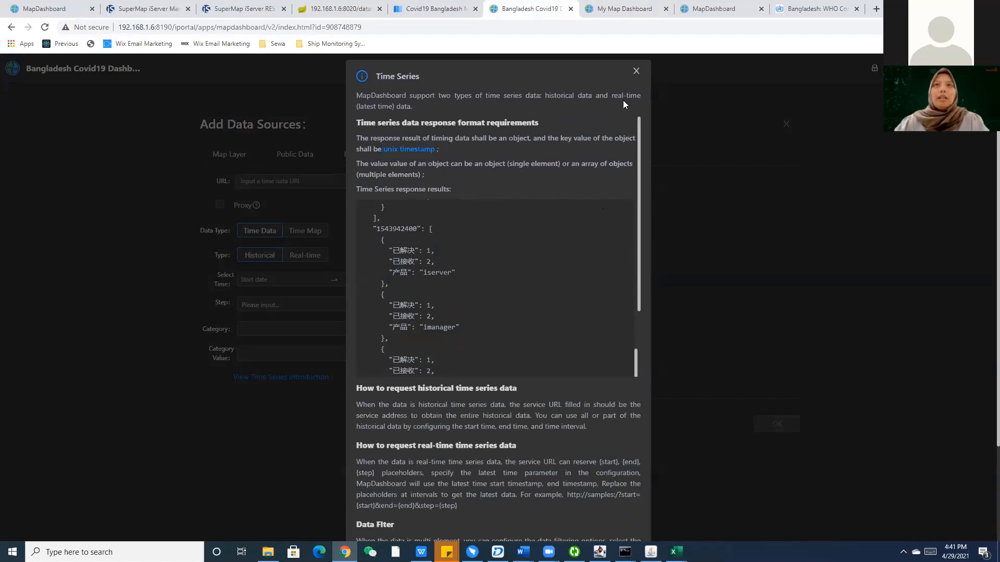
# Close the introduction and the Add Data Sources form, then move back to the dashboard pages.
pyautogui.click(635, 71)
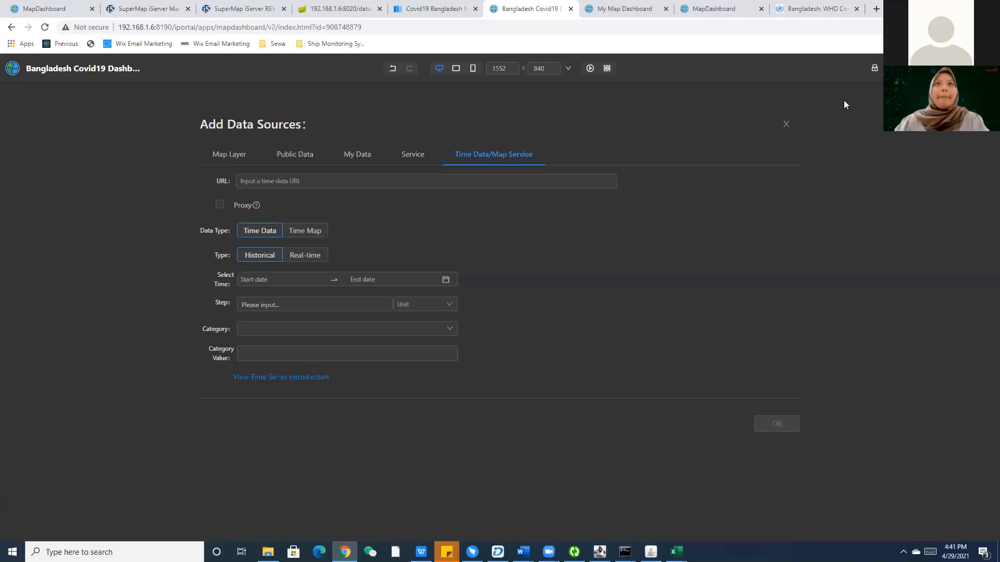
pyautogui.click(786, 126)
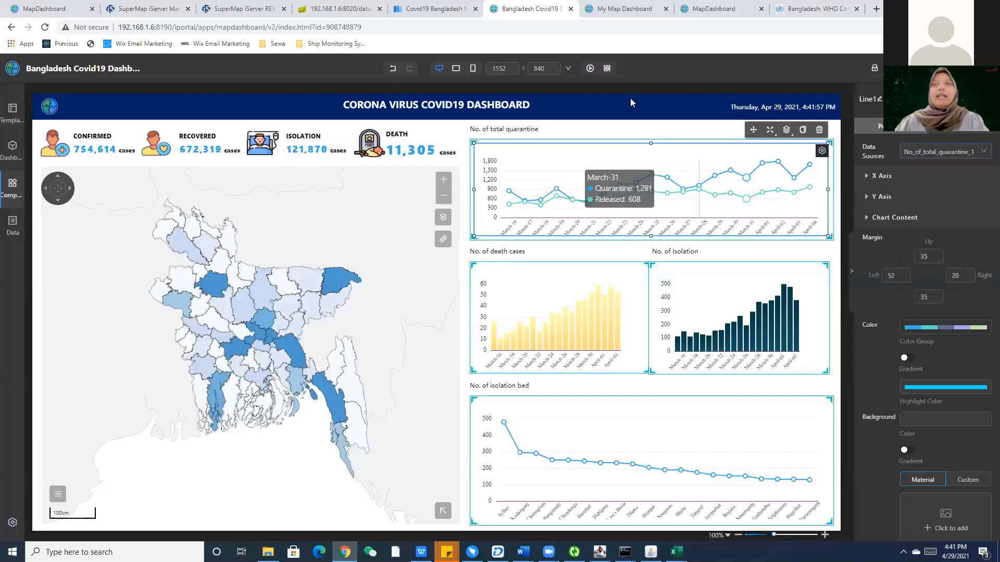
pyautogui.click(713, 9)
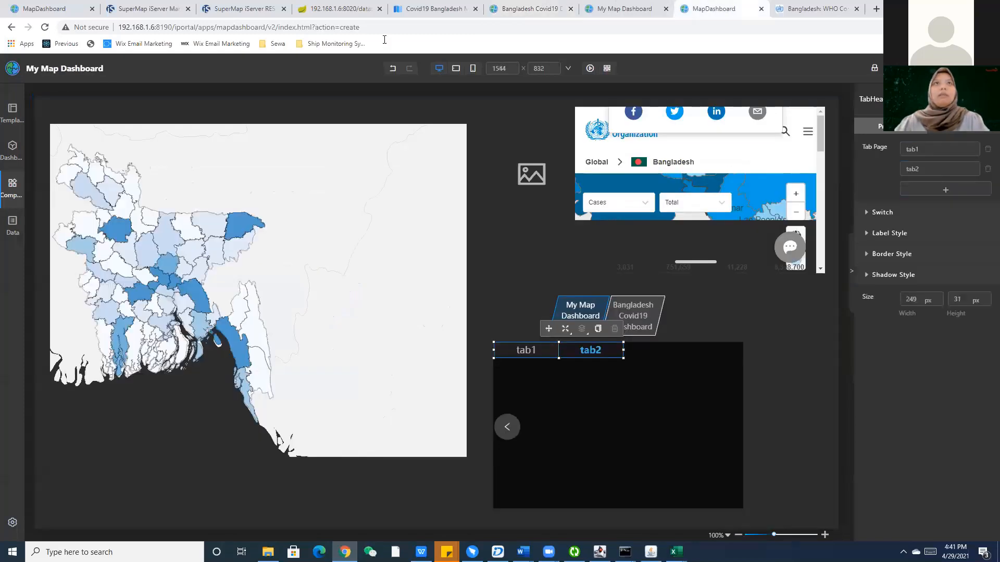
pyautogui.hotkey('ctrl', 'shift', 'Tab')
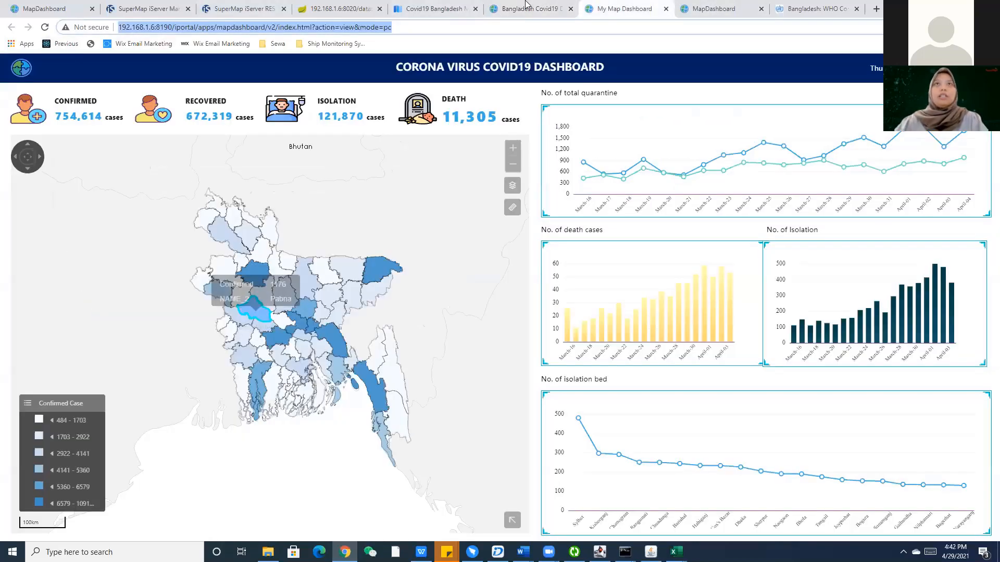
pyautogui.hotkey('ctrl', 'shift', 'Tab')
# Trim the My Map Dashboard editor's address to the iPortal root and leave the unsaved editor.
pyautogui.hotkey('ctrl', 'Tab')
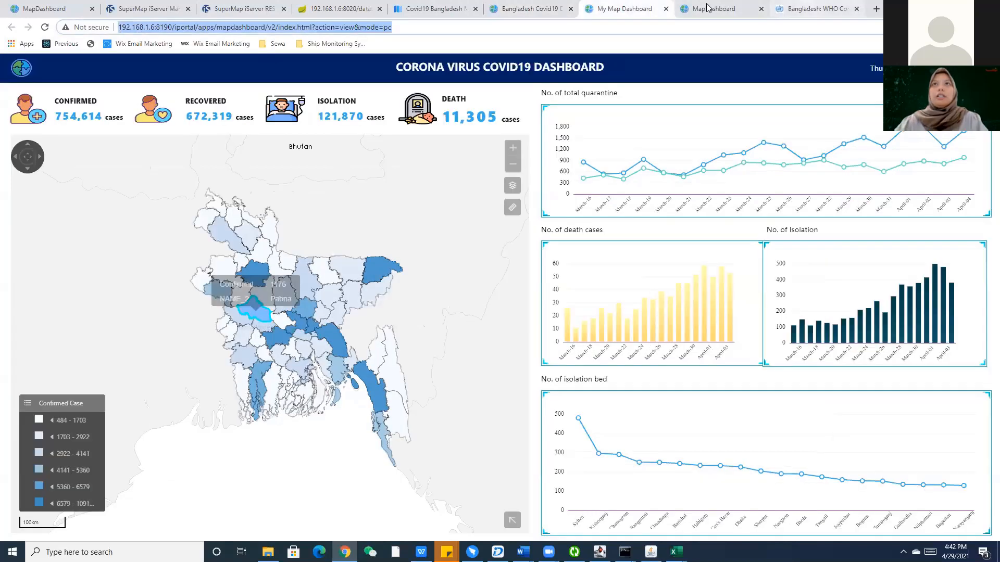
pyautogui.click(807, 4)
pyautogui.hotkey('ctrl', 'shift', 'Tab')
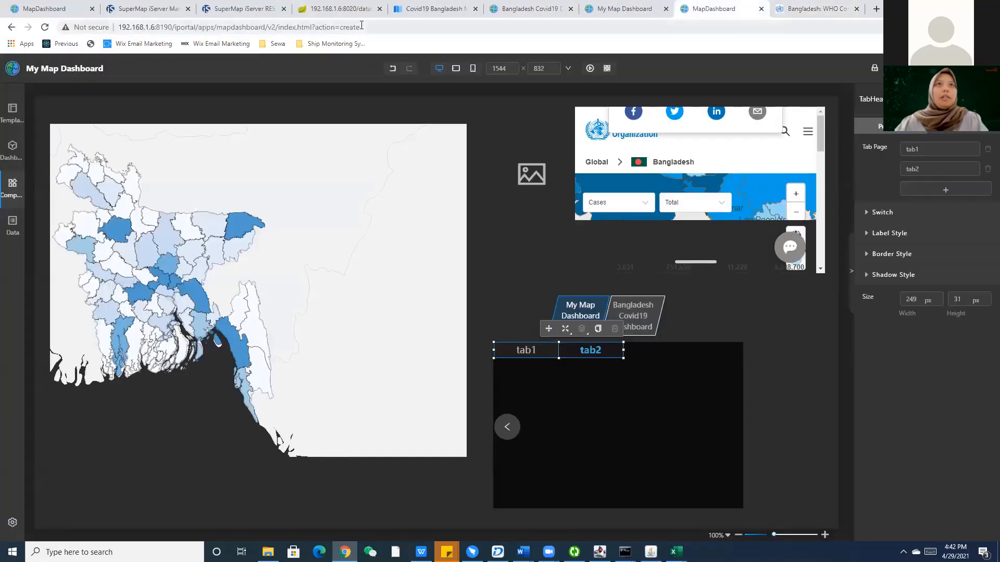
pyautogui.moveTo(362, 26); pyautogui.dragTo(183, 36)
pyautogui.press('BackSpace')
pyautogui.press('Return')
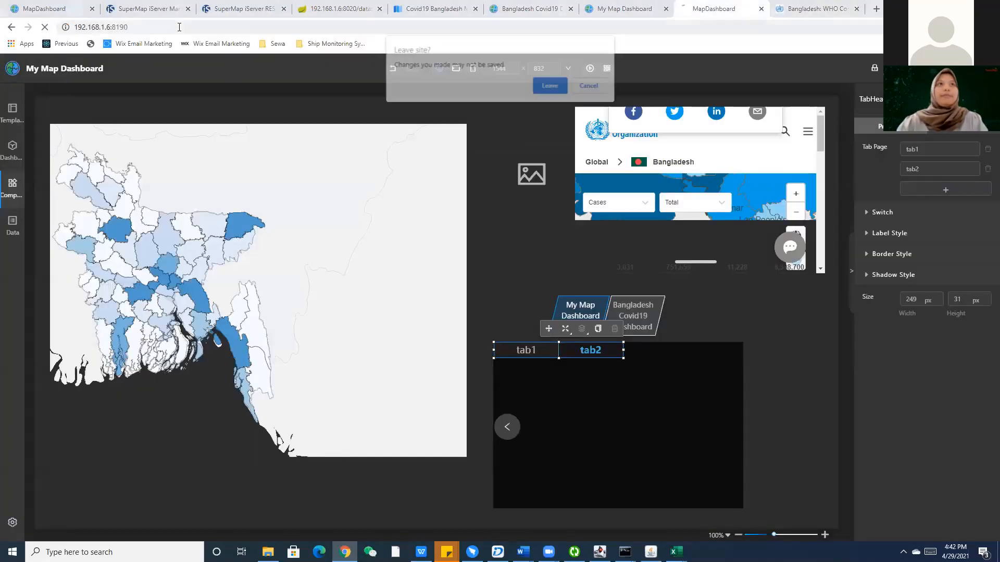
pyautogui.click(545, 85)
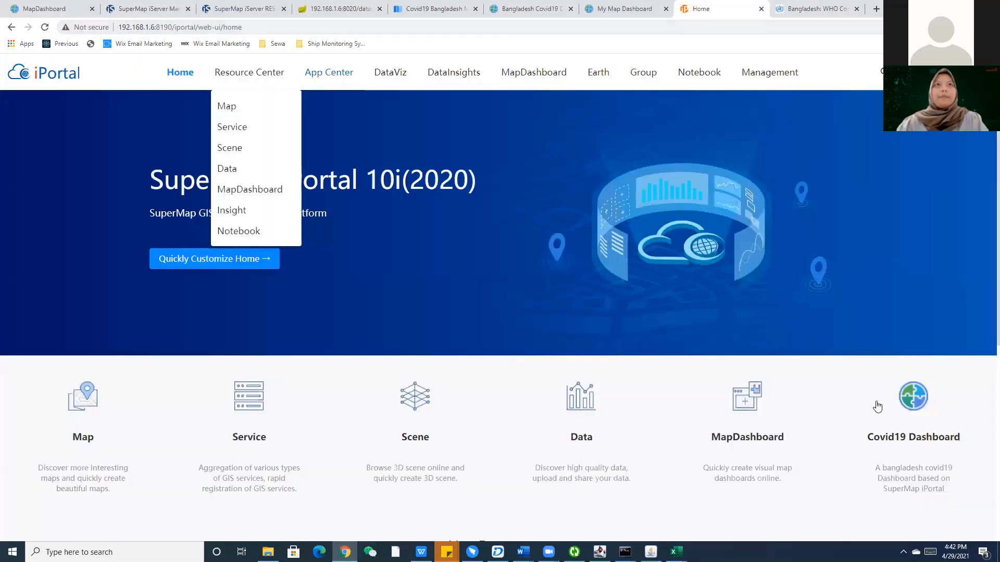
# Paste the dashboard address as the Covid19 Dashboard shortcut's link, save, and test the tile.
pyautogui.scroll(-1, 883, 390)
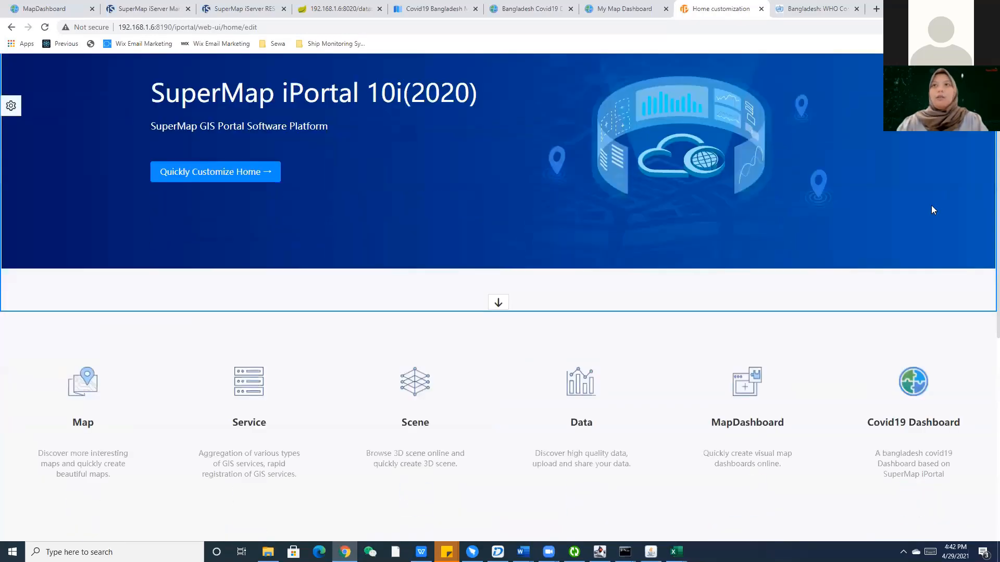
pyautogui.scroll(-3, 932, 210)
pyautogui.click(50, 297)
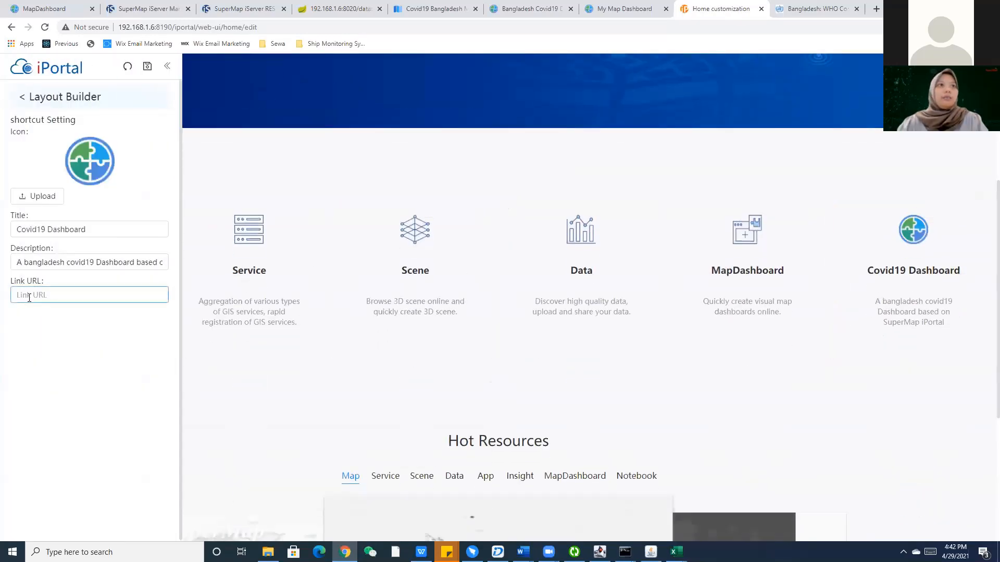
pyautogui.hotkey('ctrl', 'v')
pyautogui.click(147, 67)
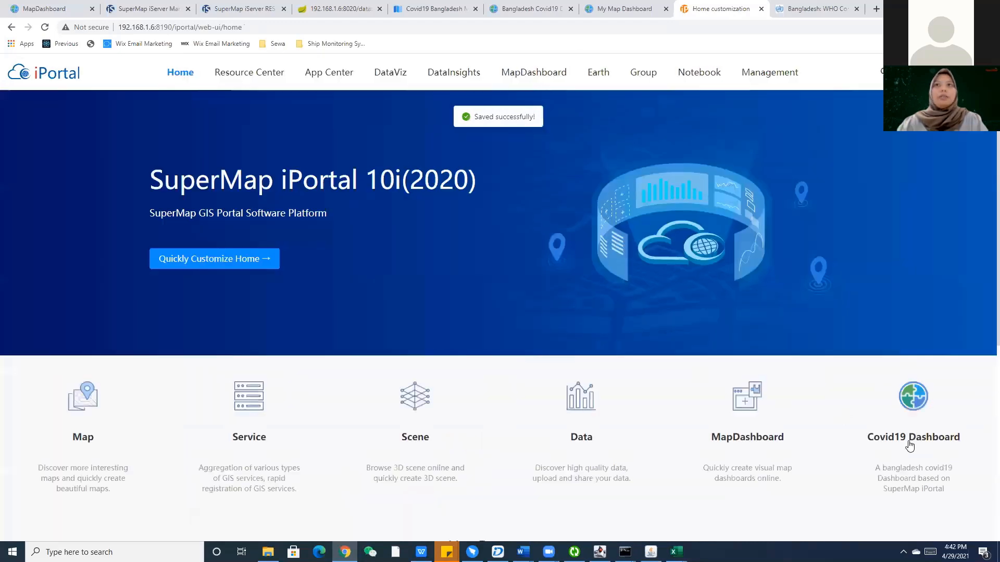
pyautogui.click(921, 405)
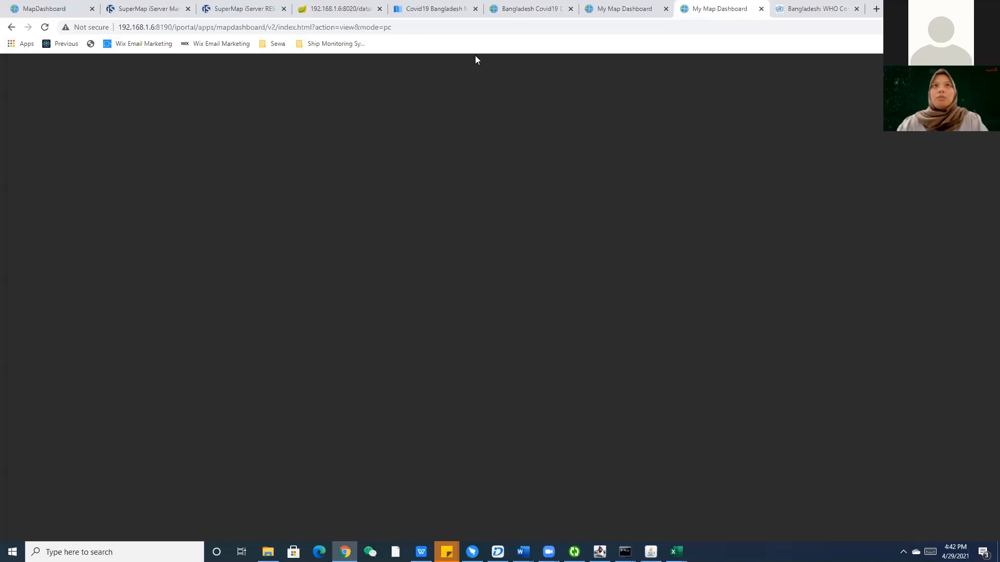
# Reload the dashboard view page and compare the two open dashboard view tabs.
pyautogui.click(417, 23)
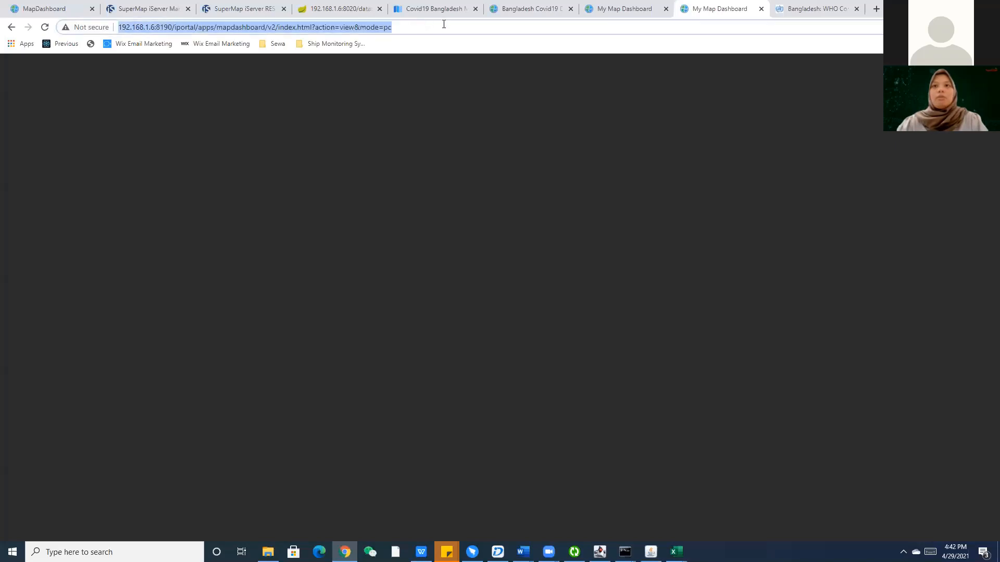
pyautogui.press('Return')
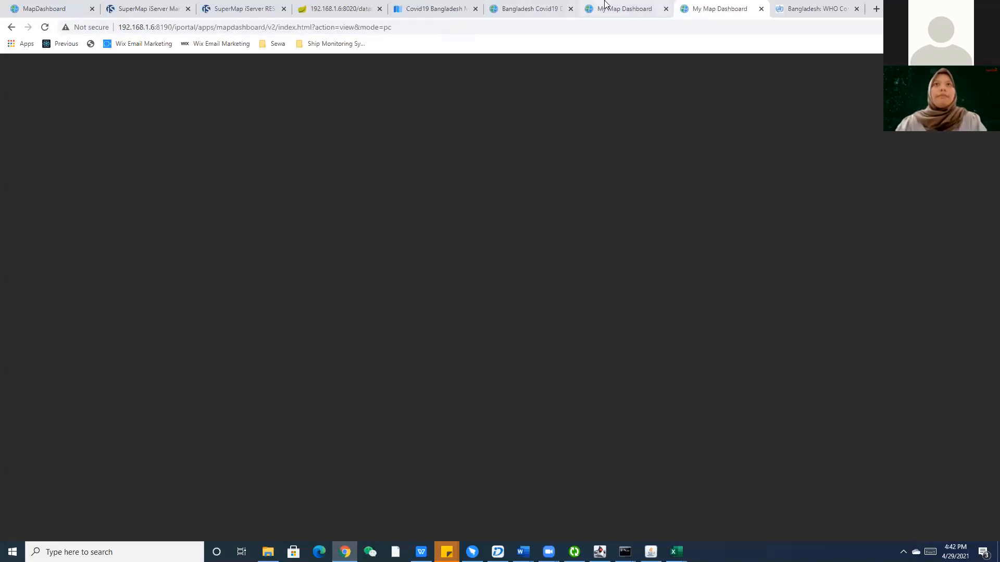
pyautogui.click(606, 6)
pyautogui.hotkey('ctrl', 'Tab')
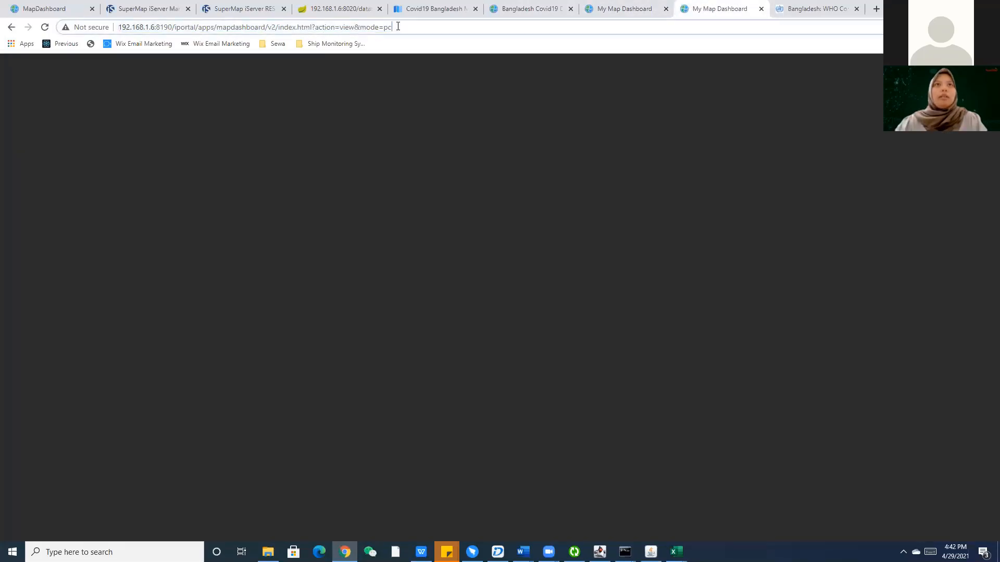
pyautogui.click(583, 6)
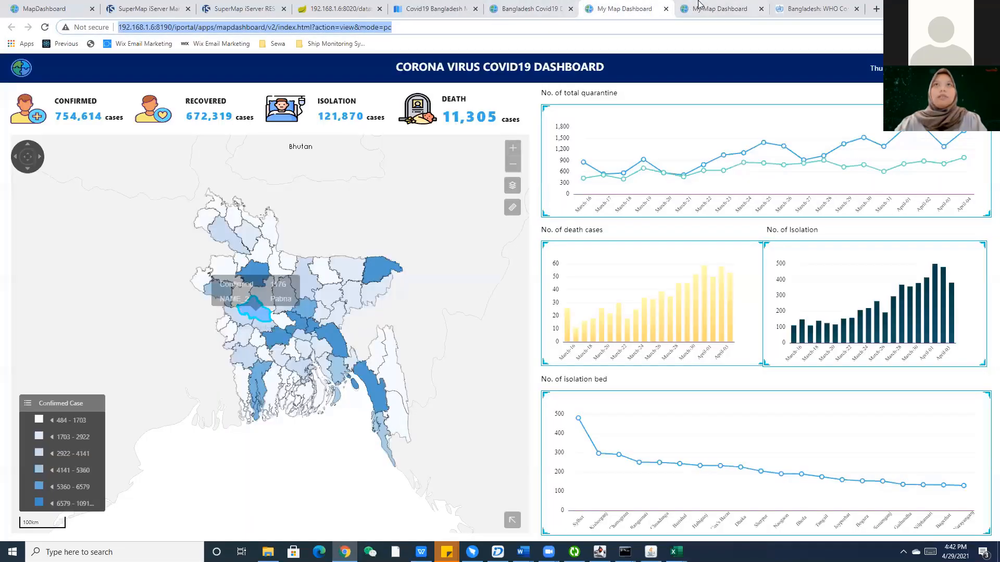
pyautogui.click(697, 4)
pyautogui.click(637, 6)
pyautogui.click(697, 5)
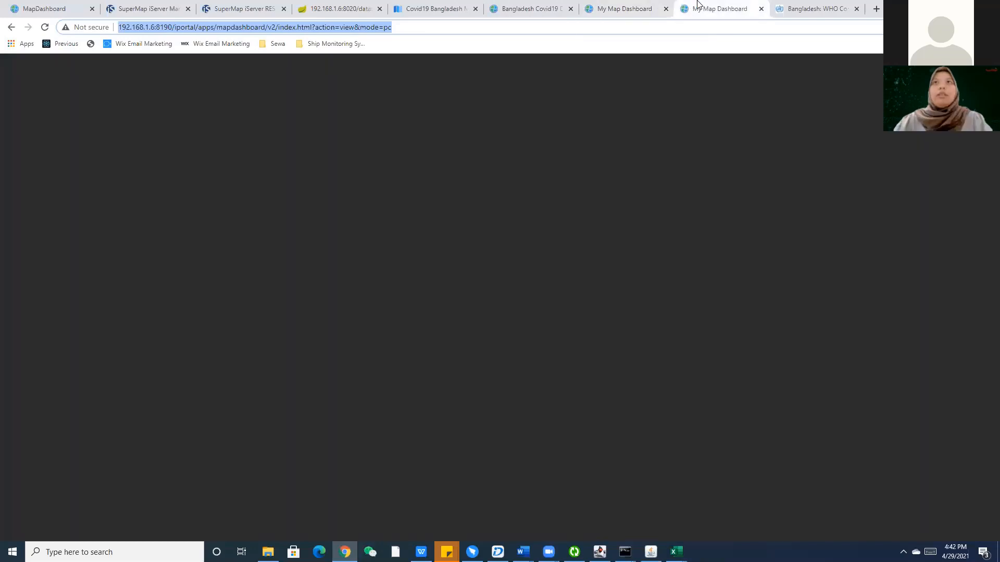
pyautogui.click(586, 5)
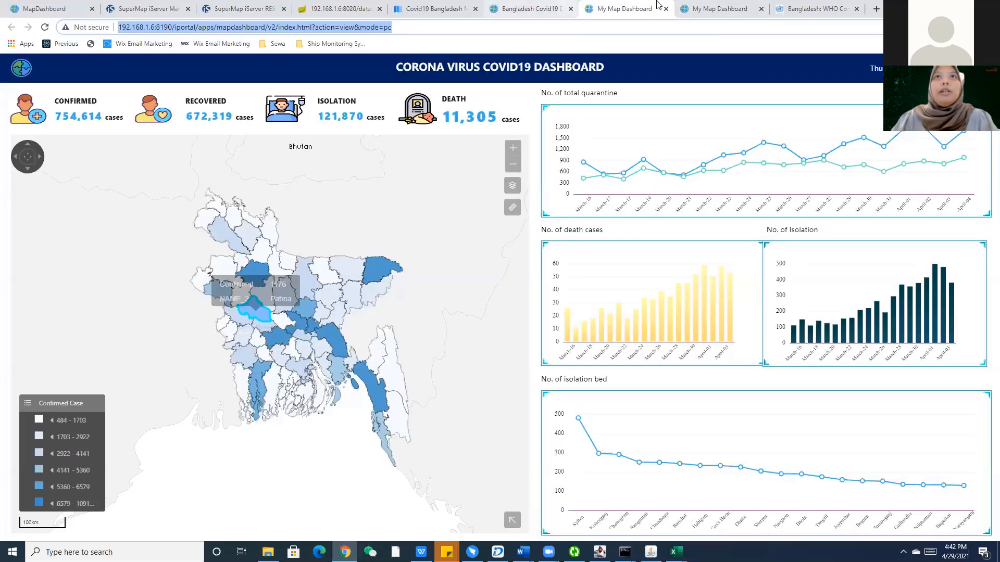
# In the blank dashboard tab, cut the address back to the iPortal root to load the home page.
pyautogui.hotkey('ctrl', 'shift', 'Tab')
pyautogui.click(713, 12)
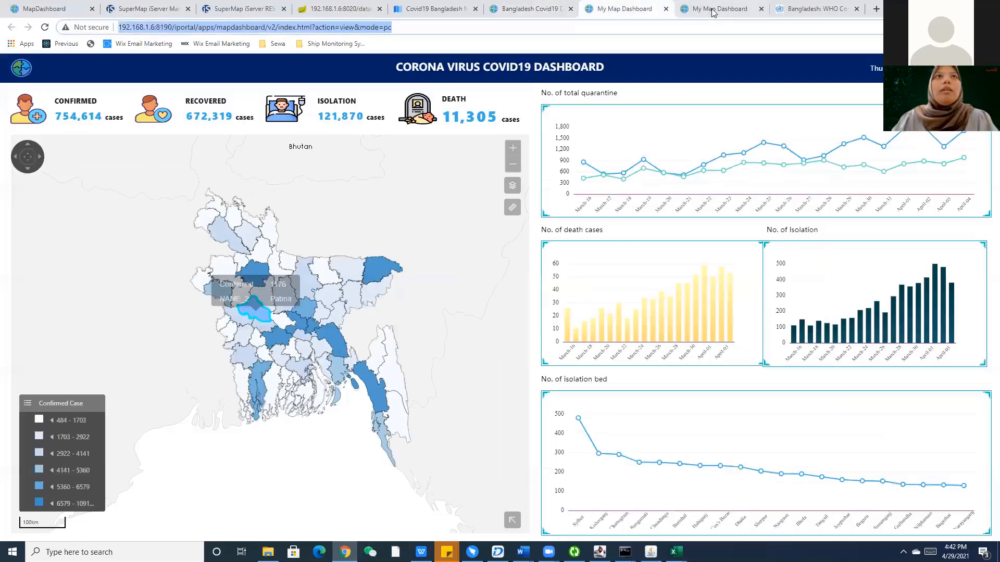
pyautogui.moveTo(396, 27); pyautogui.dragTo(191, 21)
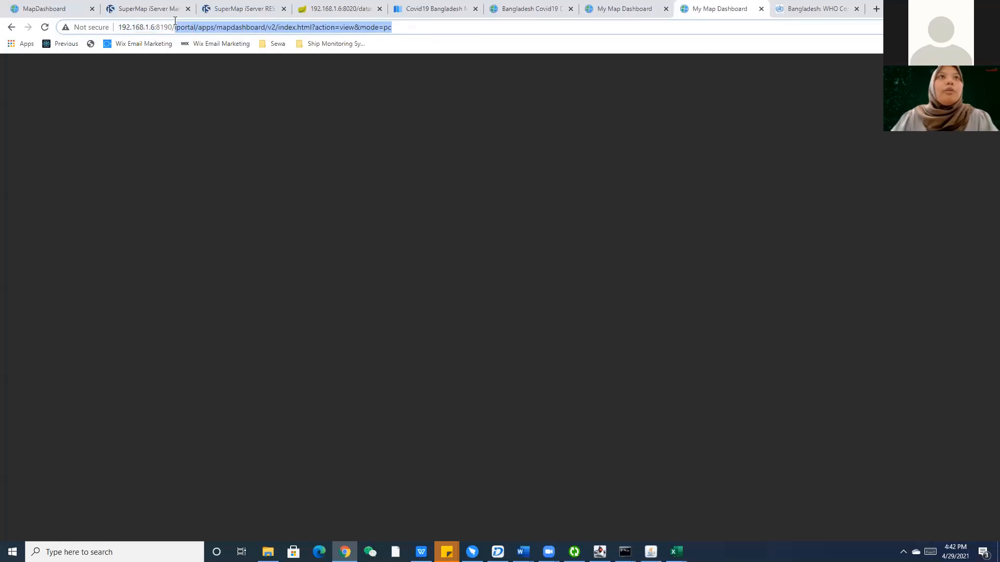
pyautogui.press('BackSpace')
pyautogui.press('Return')
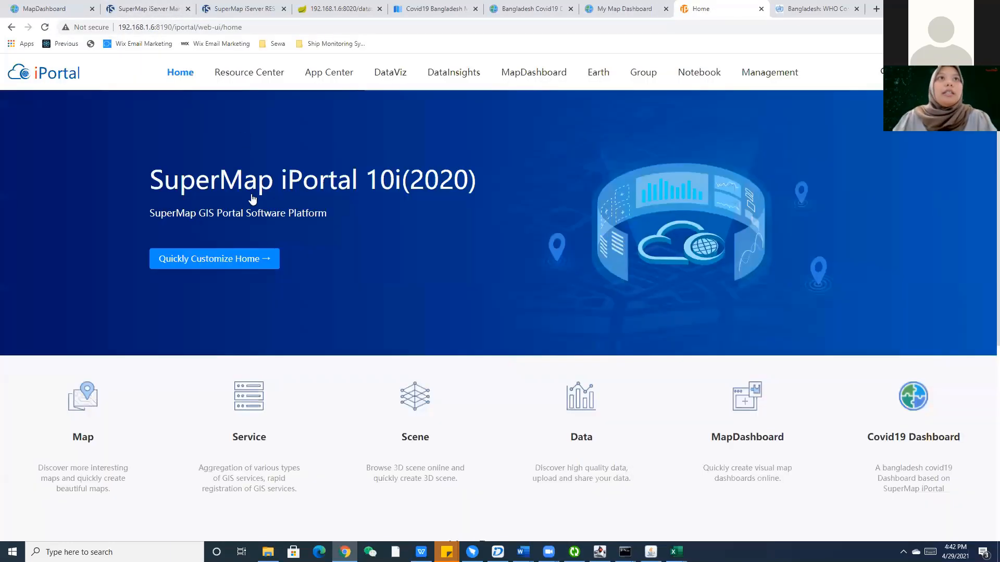
# Open the Bangladesh Covid19 Dashboard details from My MapDashboards in the Resource Center.
pyautogui.moveTo(248, 71)
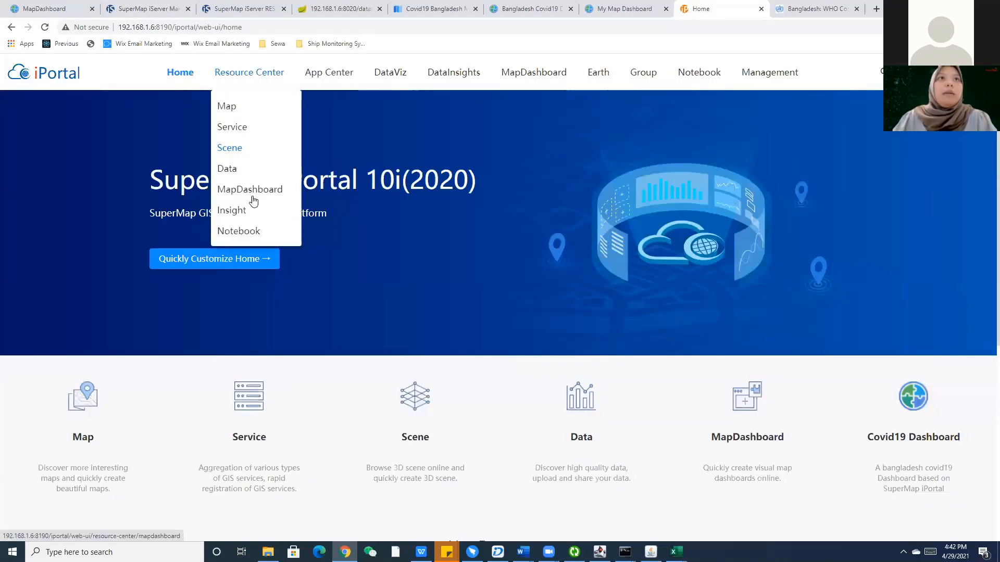
pyautogui.click(252, 189)
pyautogui.click(540, 110)
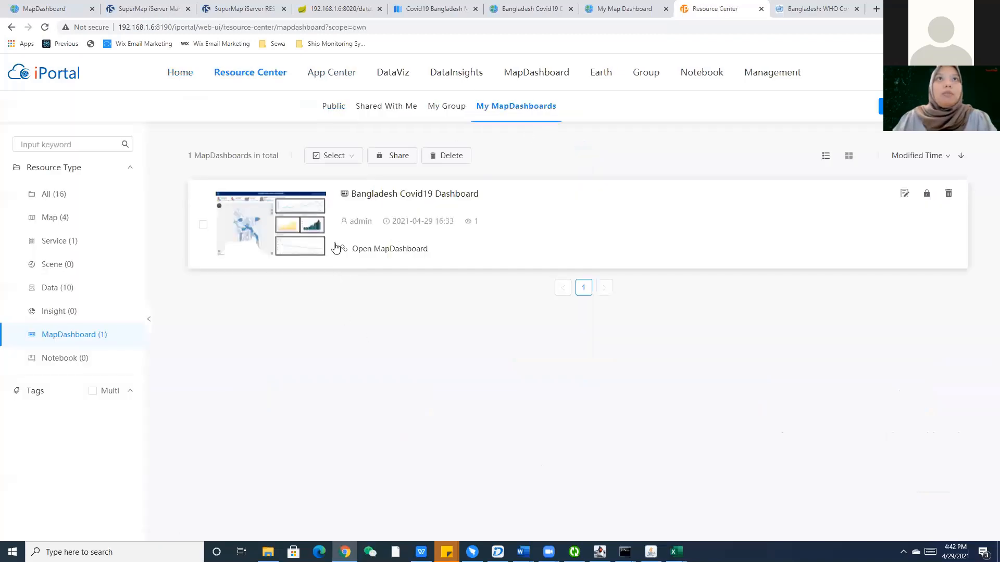
pyautogui.click(426, 194)
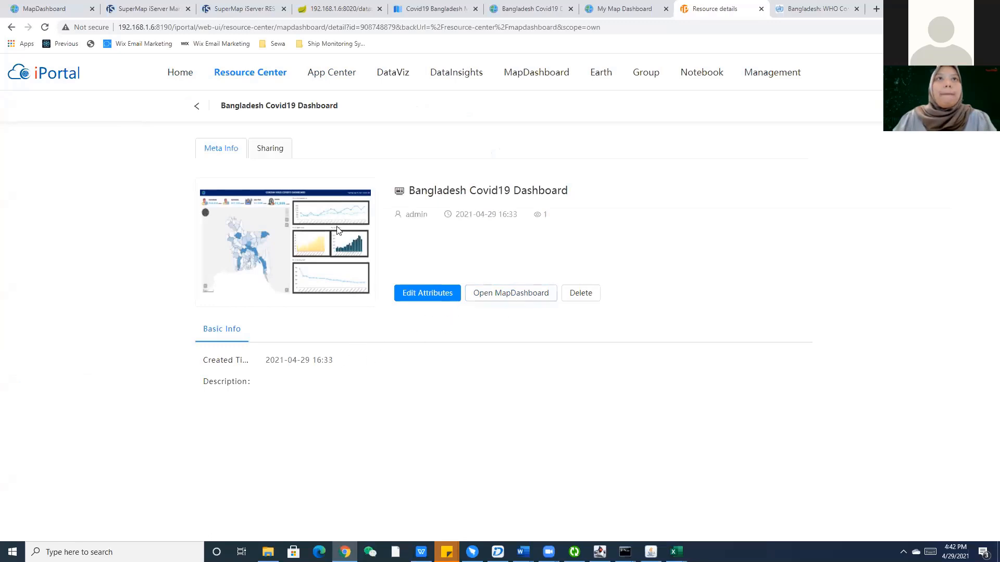
# Turn on Public View sharing for the dashboard, save, and open it in MapDashboard.
pyautogui.click(263, 148)
pyautogui.click(522, 345)
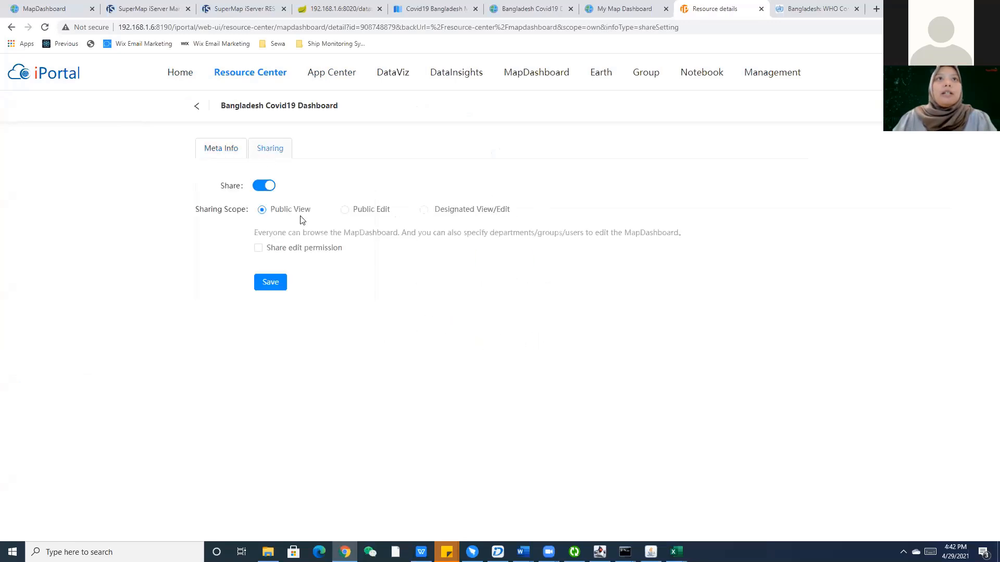
pyautogui.click(282, 287)
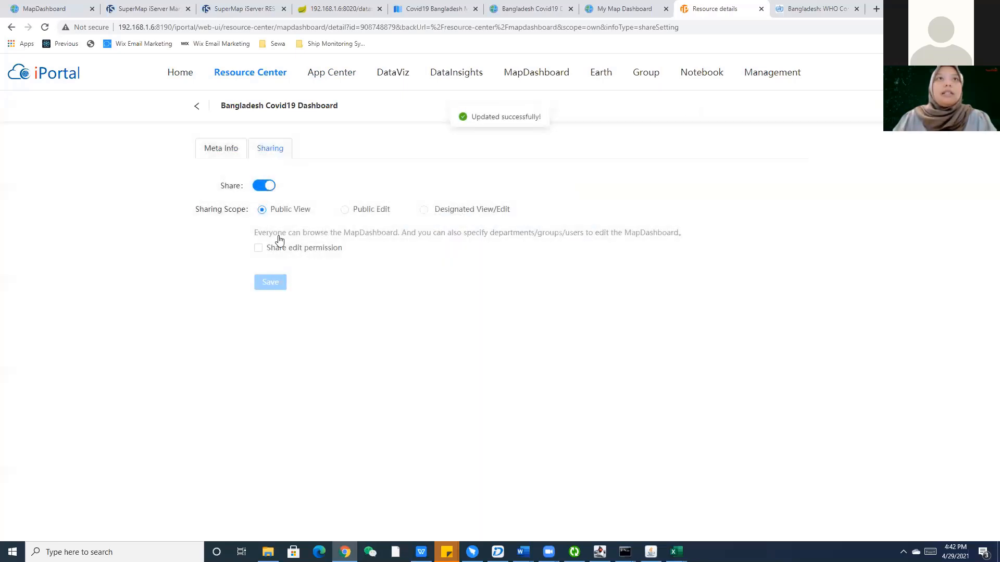
pyautogui.click(244, 149)
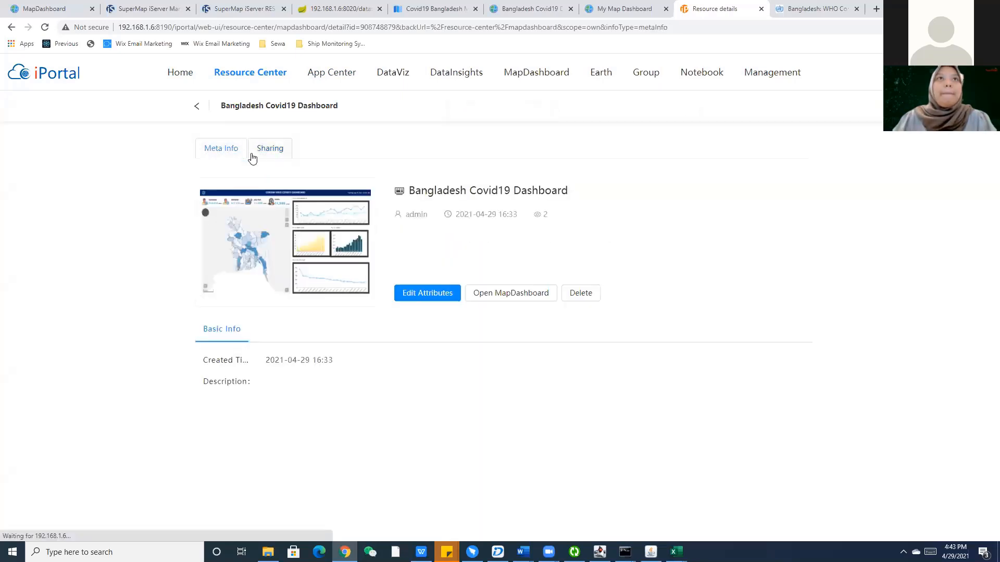
pyautogui.click(517, 298)
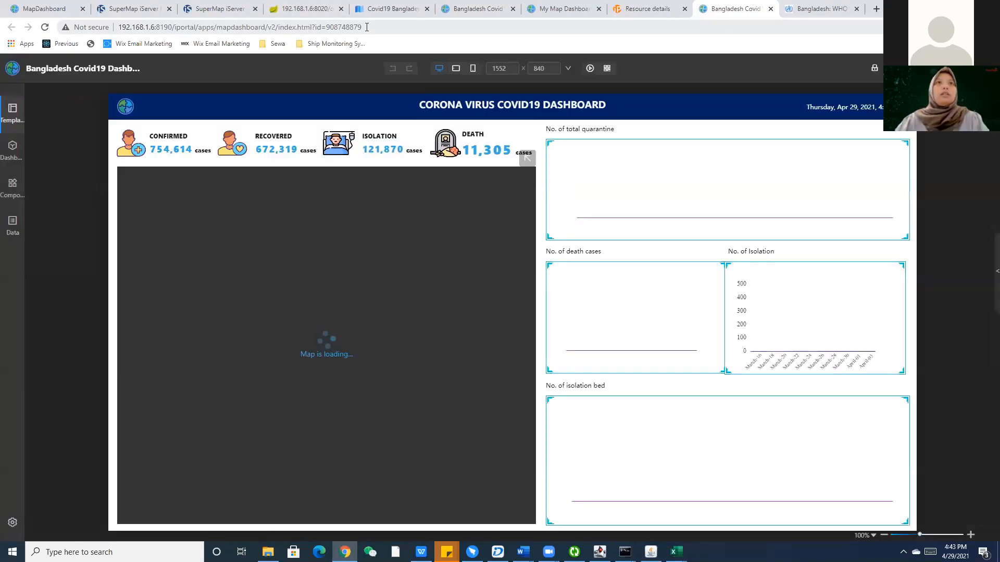
# From the dashboard view tab, trim the address to /iportal to load the home page.
pyautogui.click(366, 27)
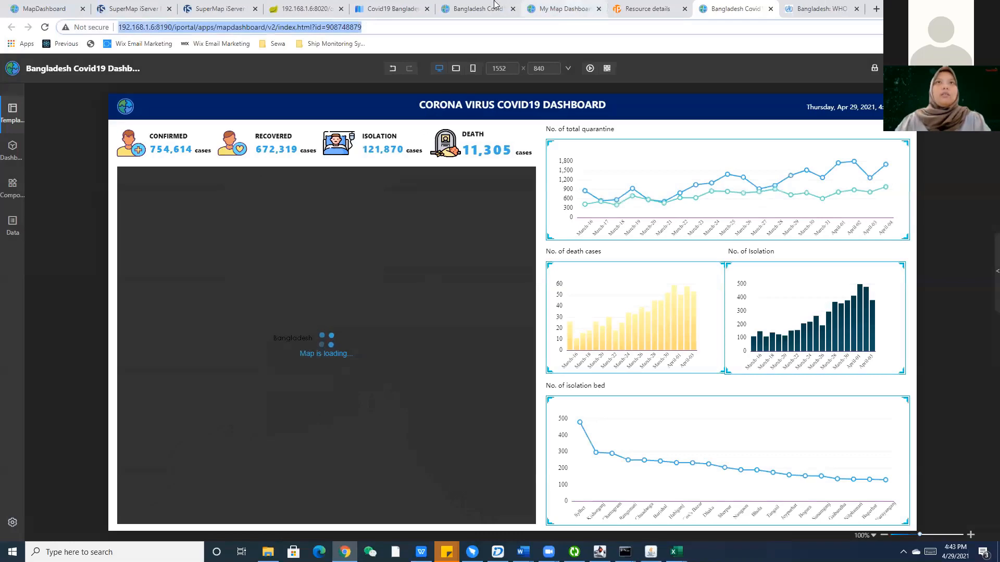
pyautogui.click(568, 8)
pyautogui.click(478, 8)
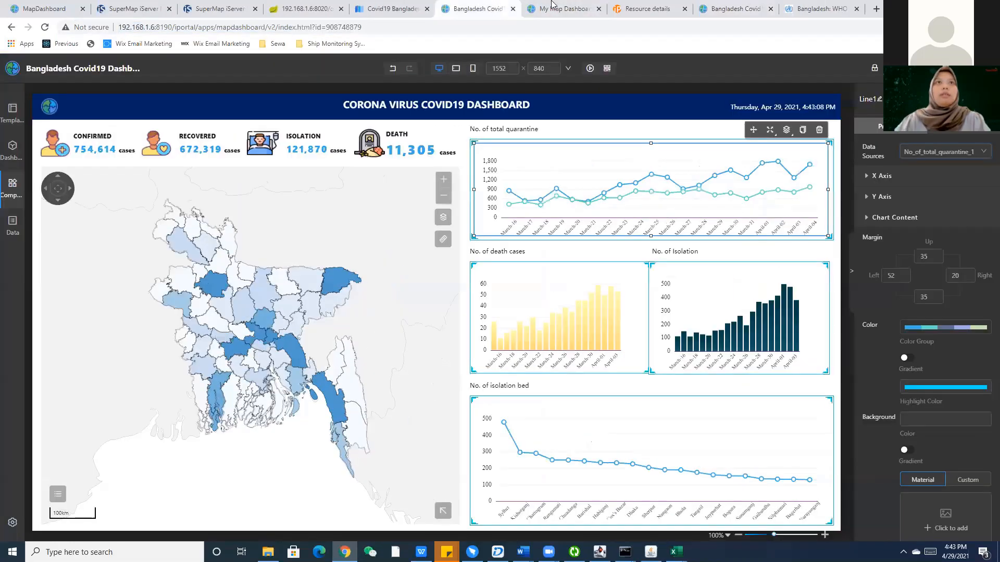
pyautogui.click(392, 9)
pyautogui.click(646, 8)
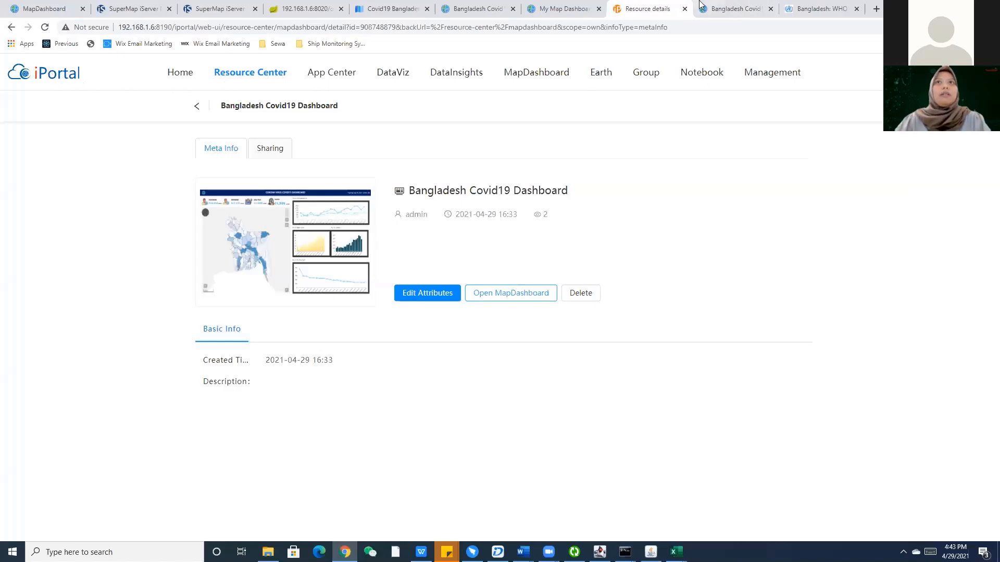
pyautogui.hotkey('ctrl', 'shift', 'Tab')
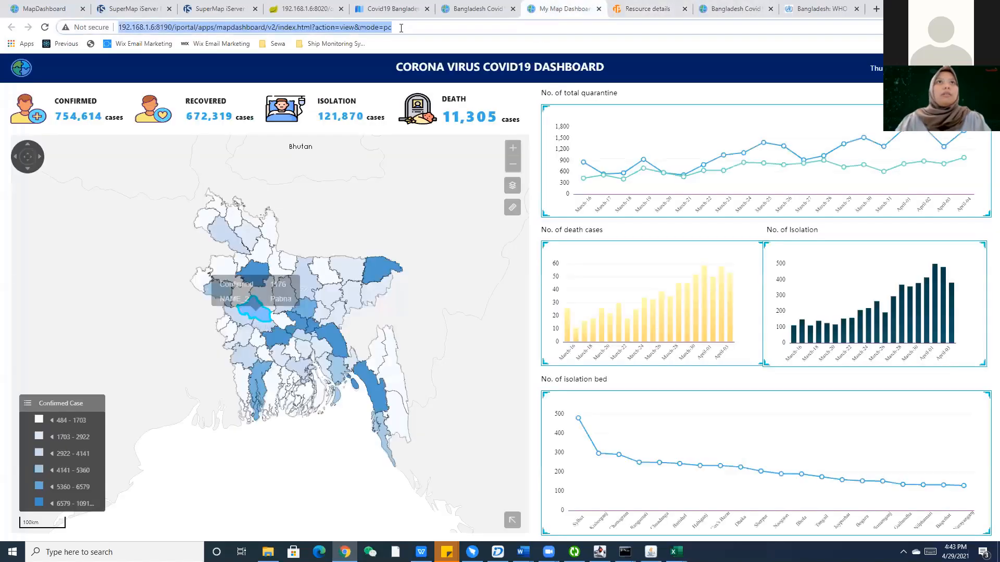
pyautogui.click(401, 28)
pyautogui.keyDown('shift'); pyautogui.click(190, 30); pyautogui.keyUp('shift')
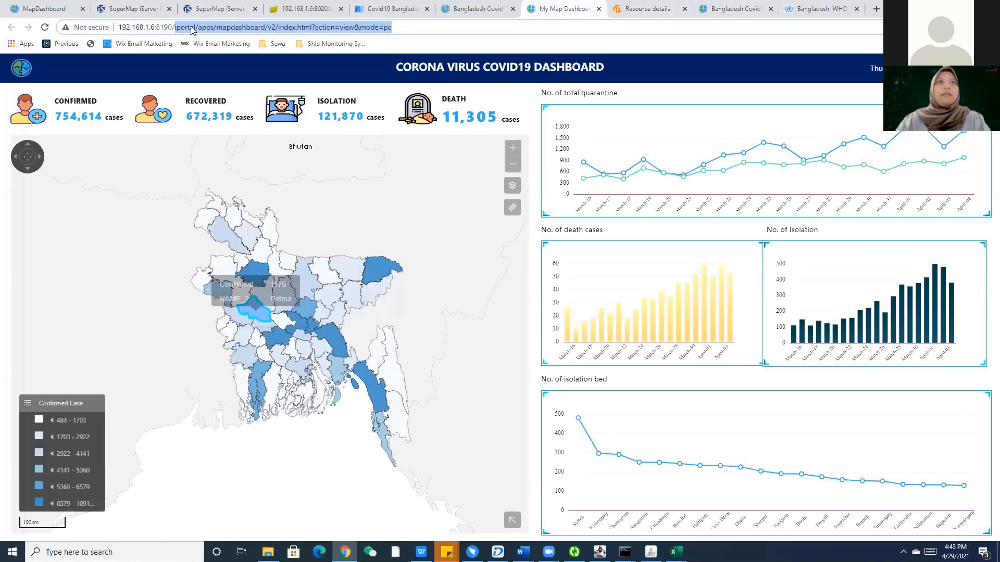
pyautogui.press('BackSpace')
pyautogui.press('Return')
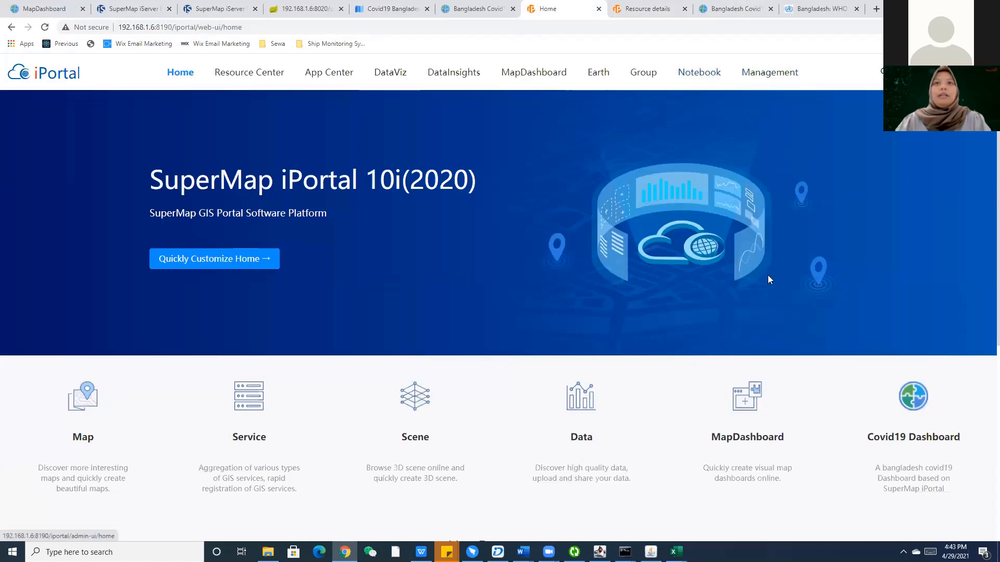
# Set the Covid19 Dashboard tile's Link URL to the dashboard address, save the layout, and open the tile.
pyautogui.click(259, 261)
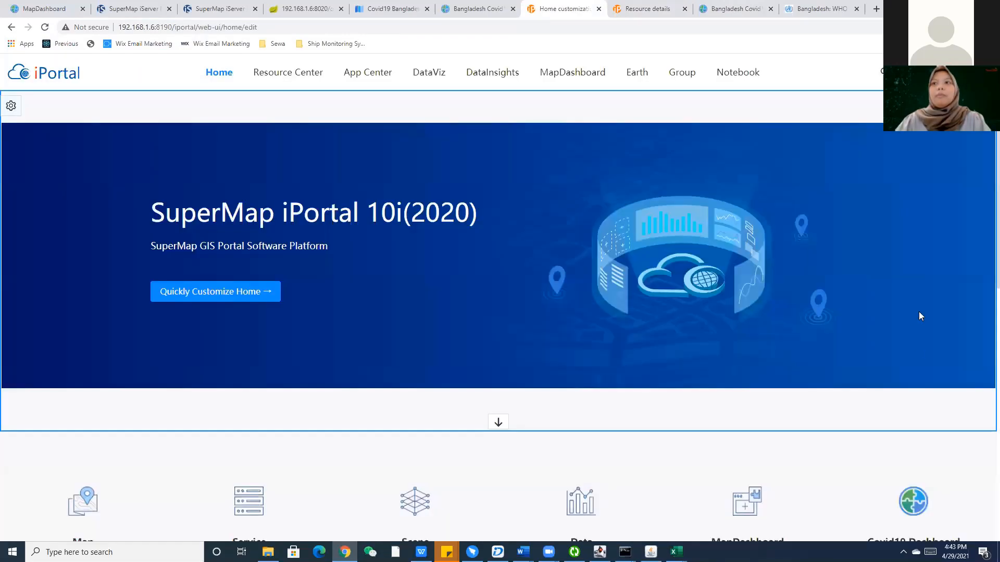
pyautogui.scroll(-4, 921, 292)
pyautogui.click(924, 264)
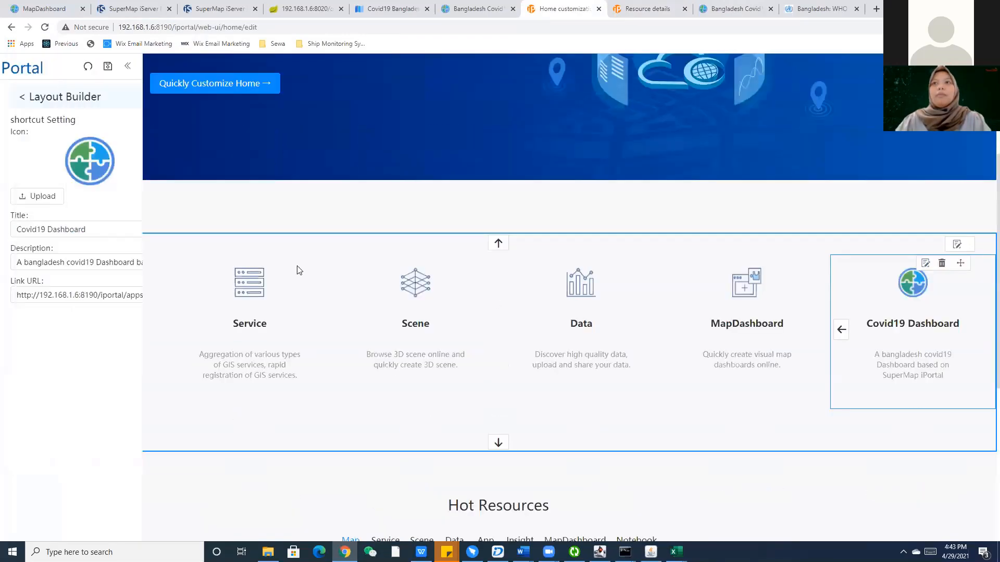
pyautogui.tripleClick(120, 295)
pyautogui.press('End')
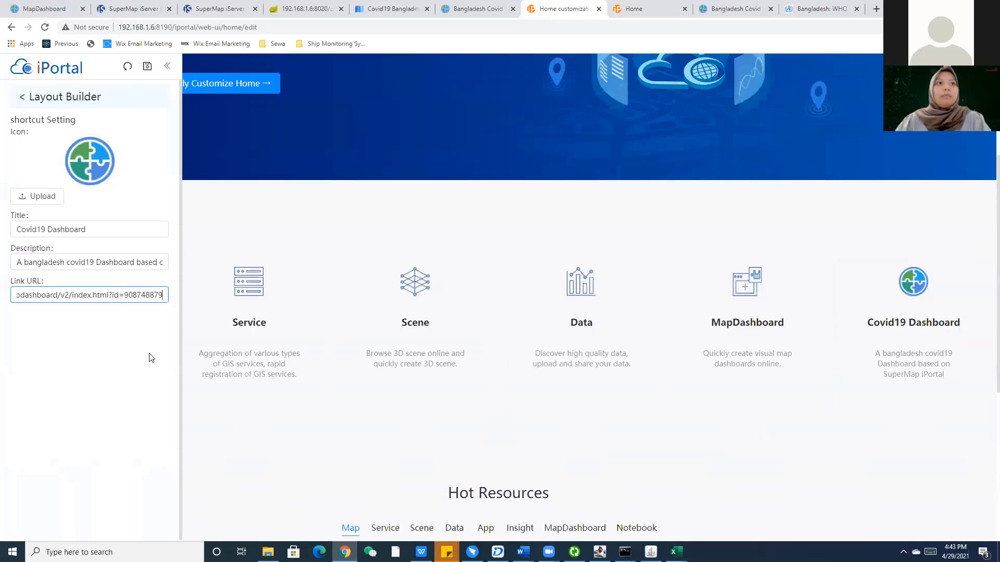
pyautogui.click(151, 358)
pyautogui.click(147, 67)
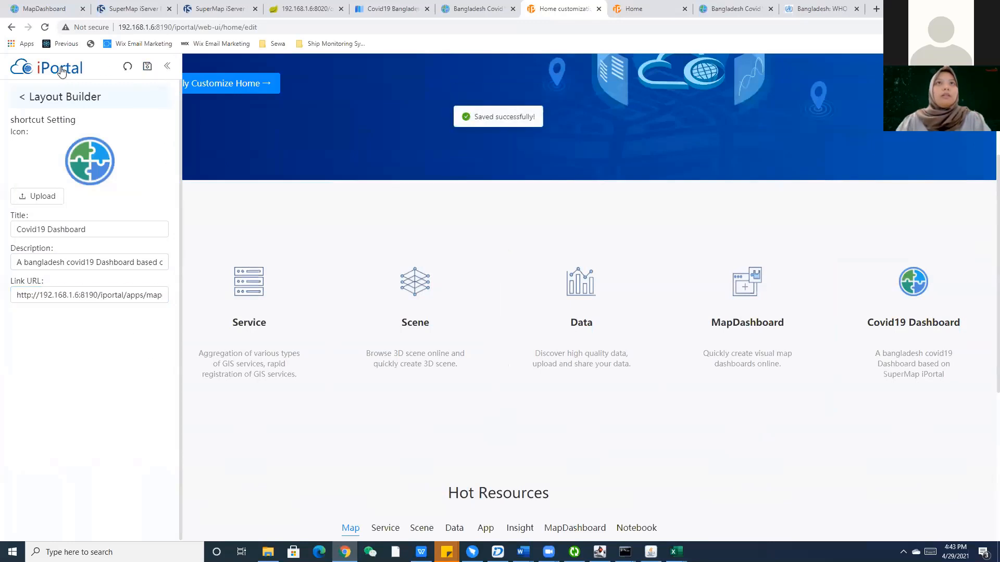
pyautogui.click(62, 72)
pyautogui.click(910, 417)
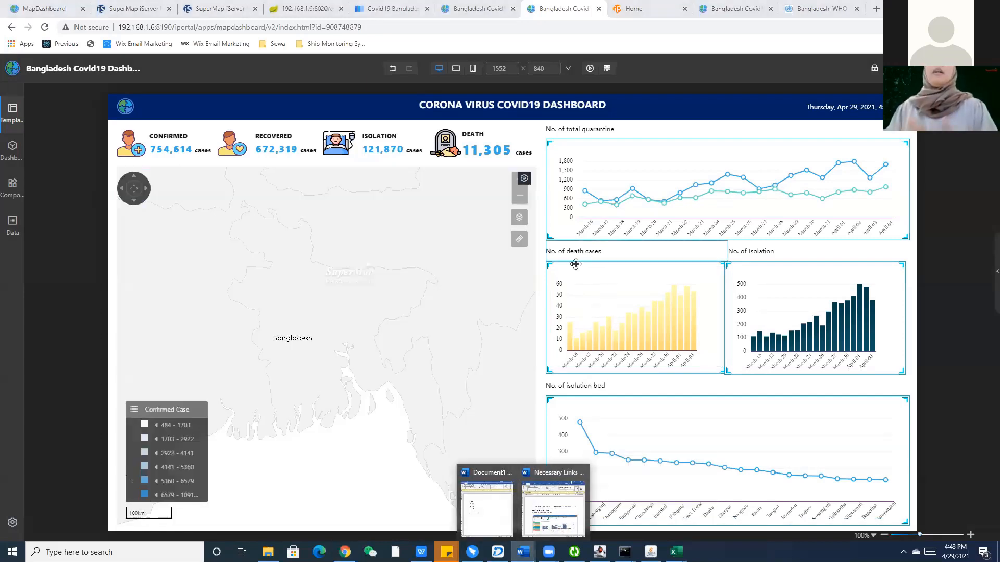
# Once the Bangladesh map has loaded, show the Dashboard item's dashboard-wide properties panel.
pyautogui.click(962, 196)
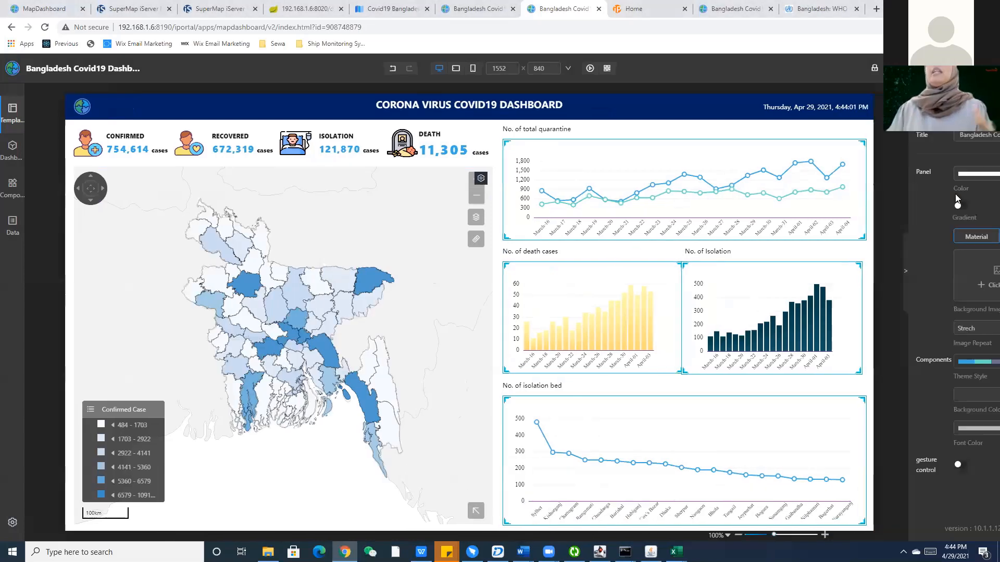